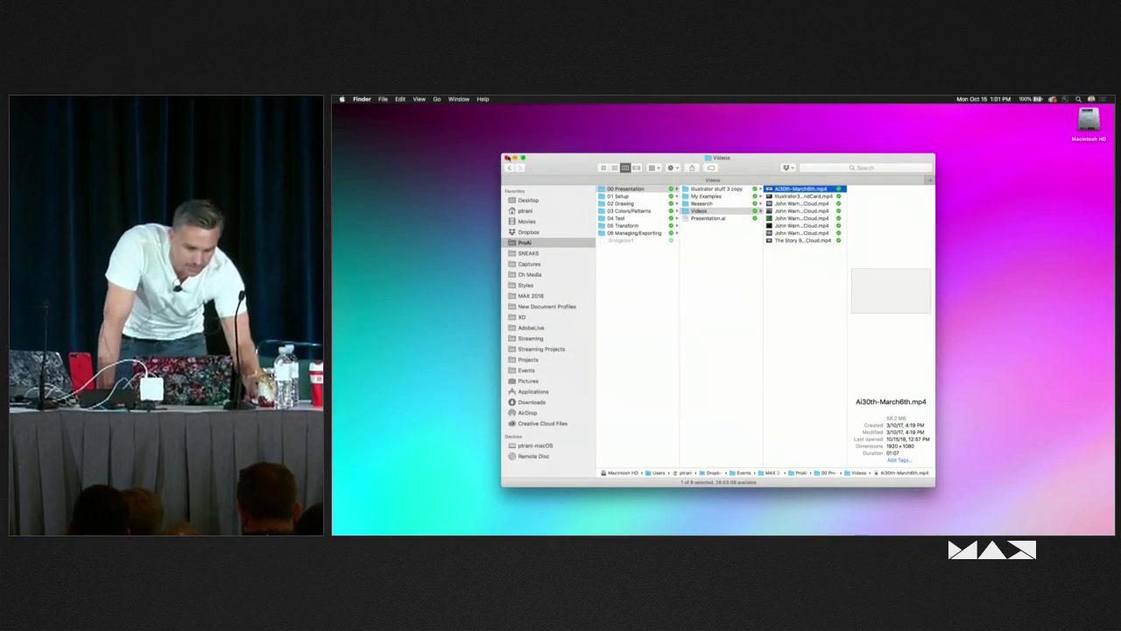
- Close the Videos folder window, switch to Mini vMac running Adobe Illustrator 1.1, and dismiss the splash screen
left_click(507, 158)
left_click(622, 226)
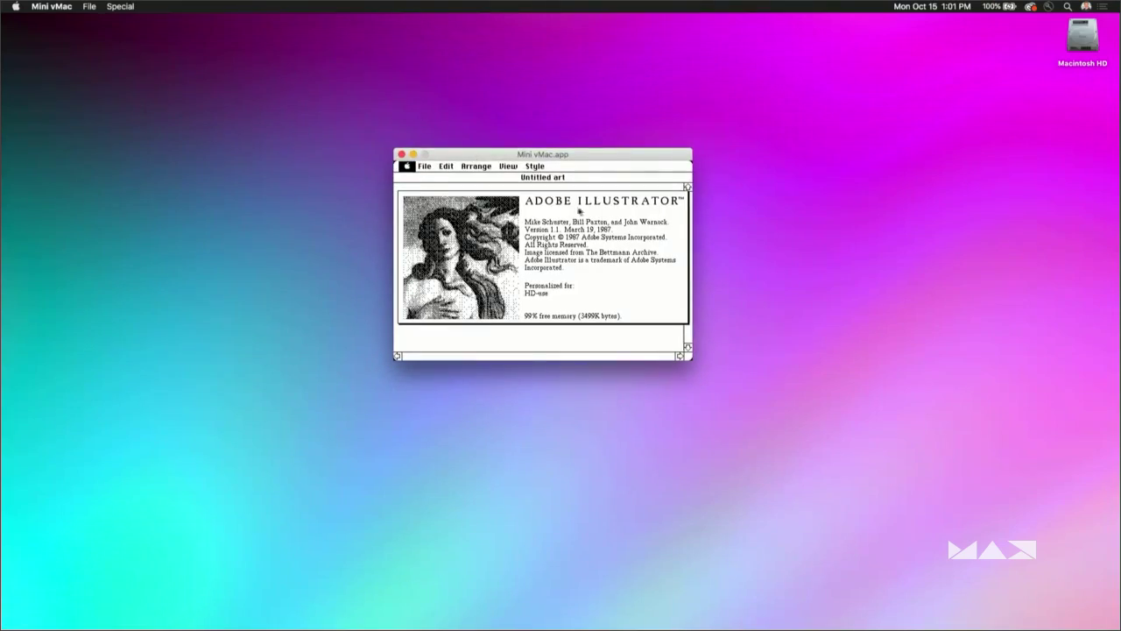
key("ctrl")
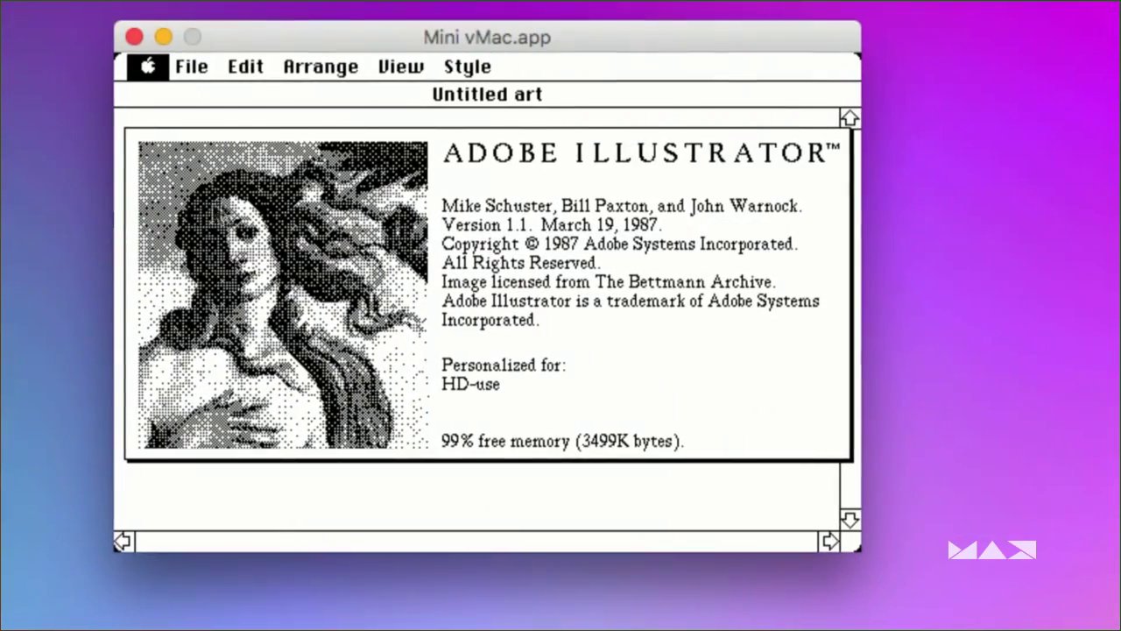
key("ctrl")
left_click(261, 283)
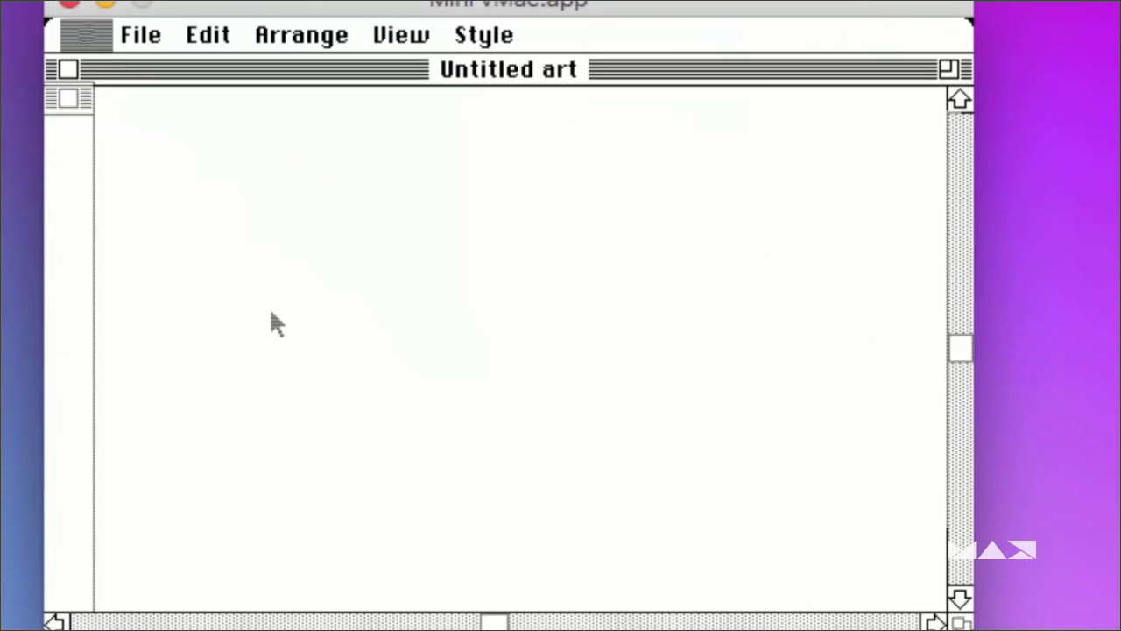
- Draw a tall vertical oval near the upper edge of the blank Untitled art document
left_click(68, 362)
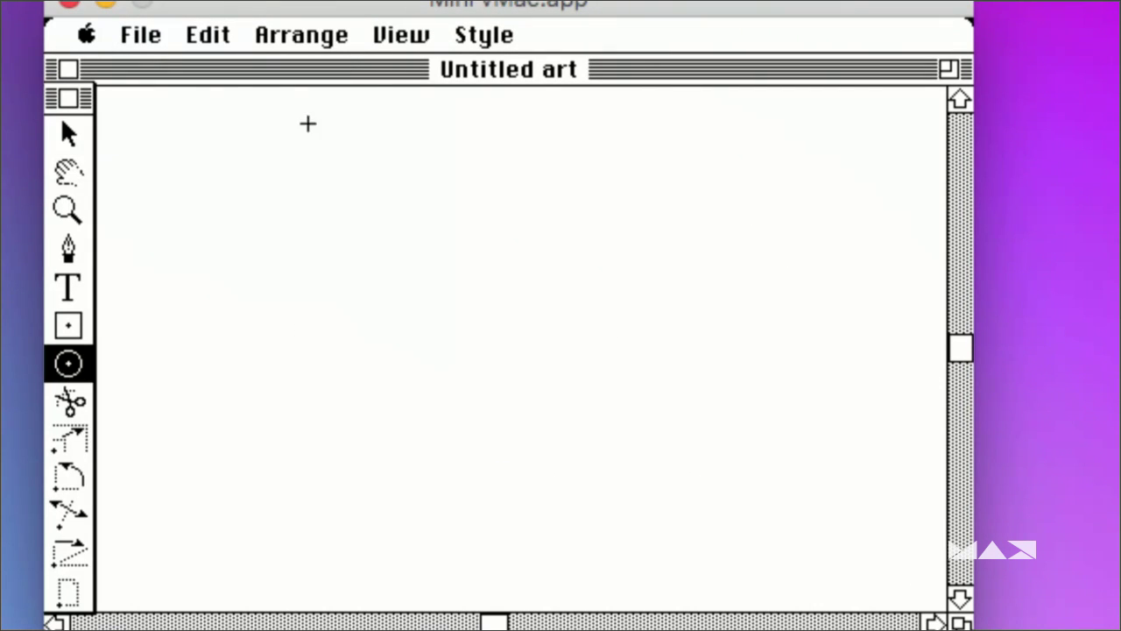
left_click_drag(282, 128, 364, 304)
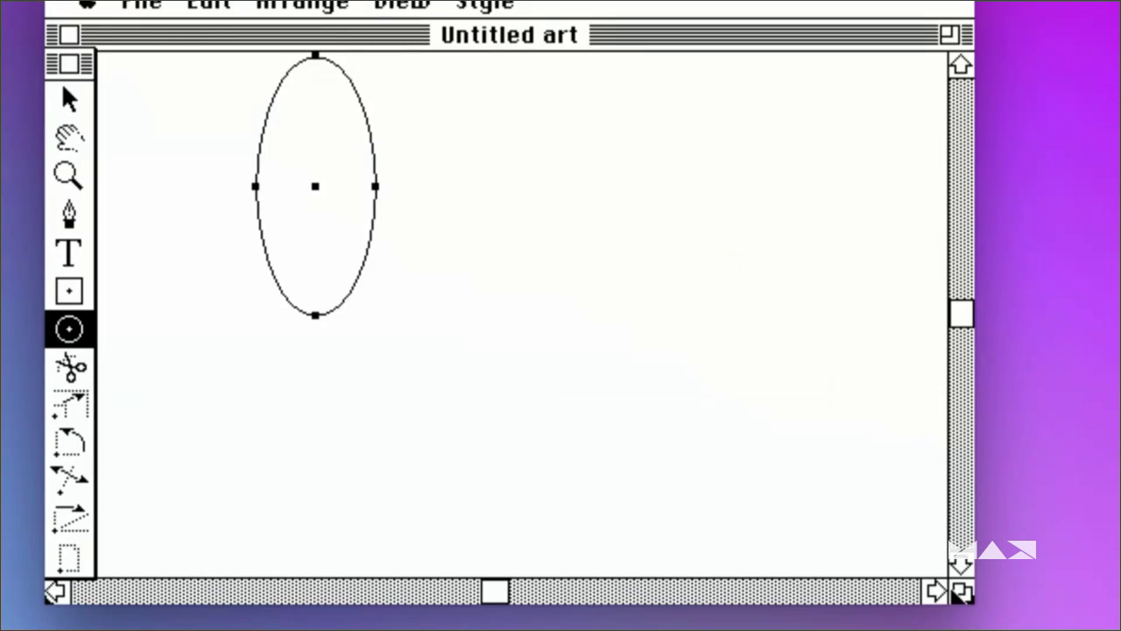
- Narrow the artwork window and place a second window previewing the same artwork beside it
left_click_drag(961, 592, 615, 592)
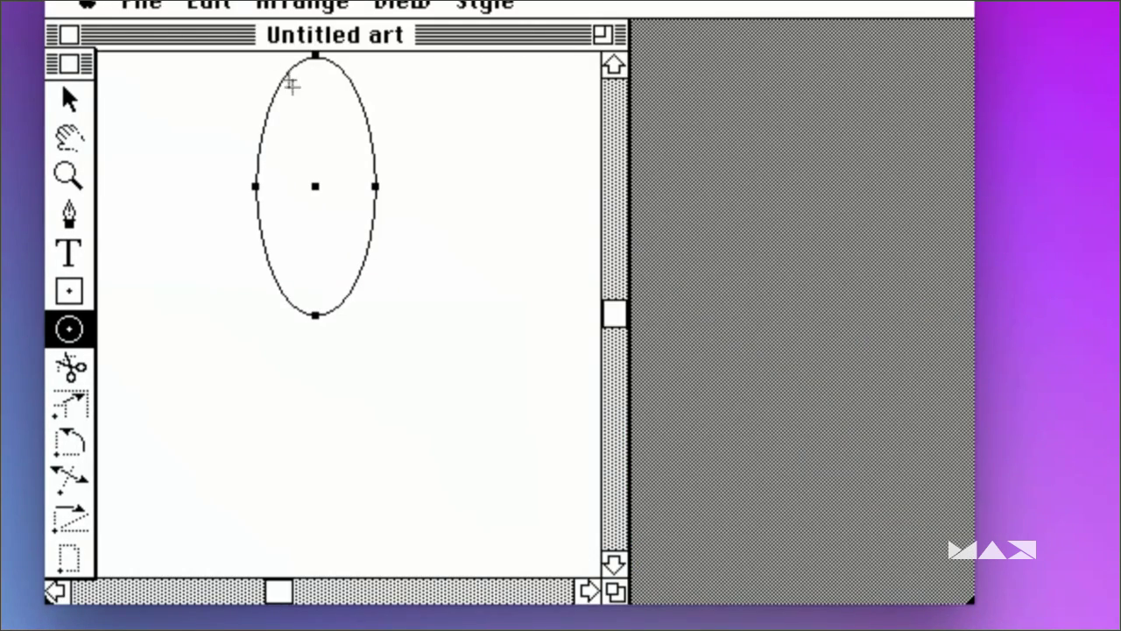
left_click(396, 3)
left_click_drag(396, 127, 409, 383)
left_click_drag(403, 120, 413, 158)
left_click_drag(156, 198, 692, 172)
left_click(338, 318)
- Draw five more ovals around and below the tall one, and delete all the artwork
left_click_drag(269, 392, 528, 479)
left_click_drag(385, 240, 496, 377)
left_click_drag(119, 242, 230, 386)
left_click_drag(376, 480, 486, 587)
left_click_drag(201, 478, 327, 608)
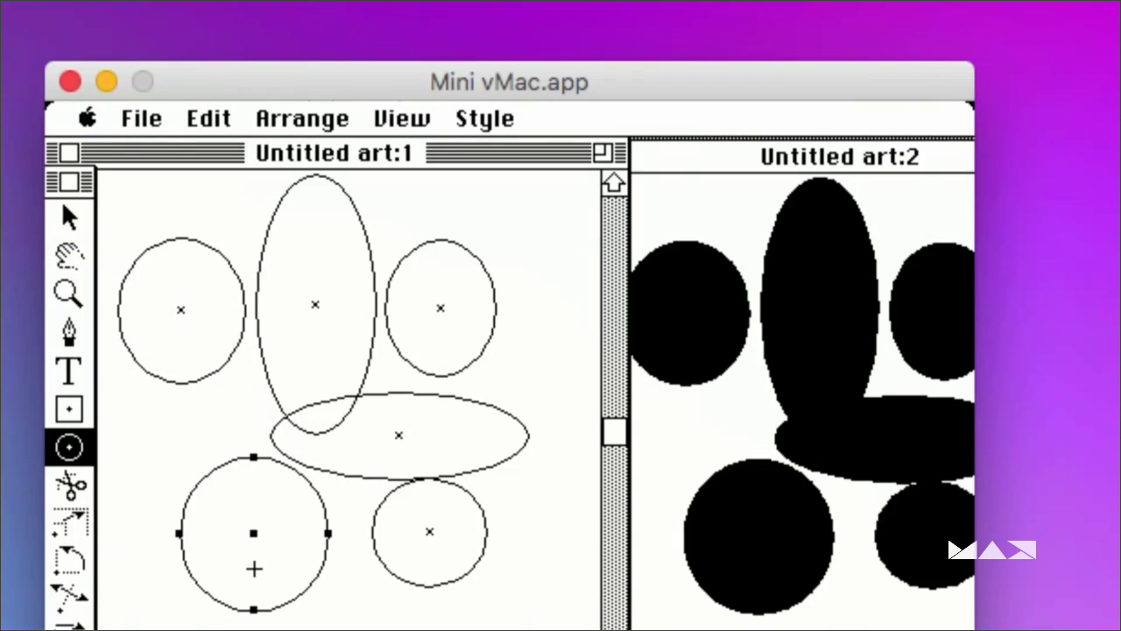
key("super+a")
key("BackSpace")
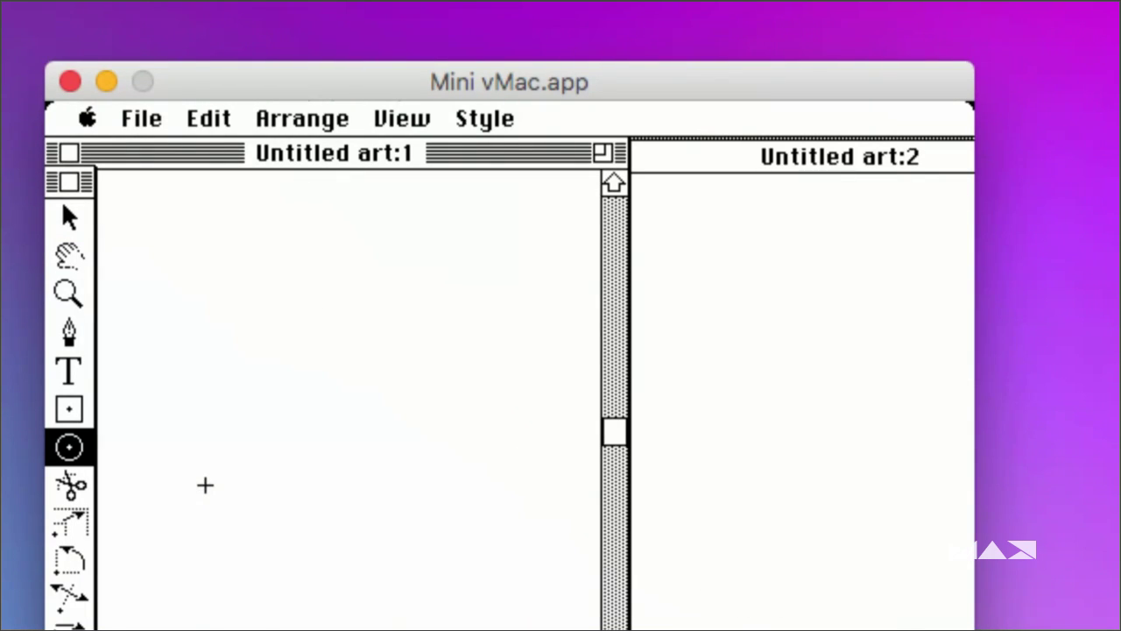
- Draw a narrow vertical oval and make a copy rotated 45° about a point just below it
left_click_drag(298, 205, 356, 383)
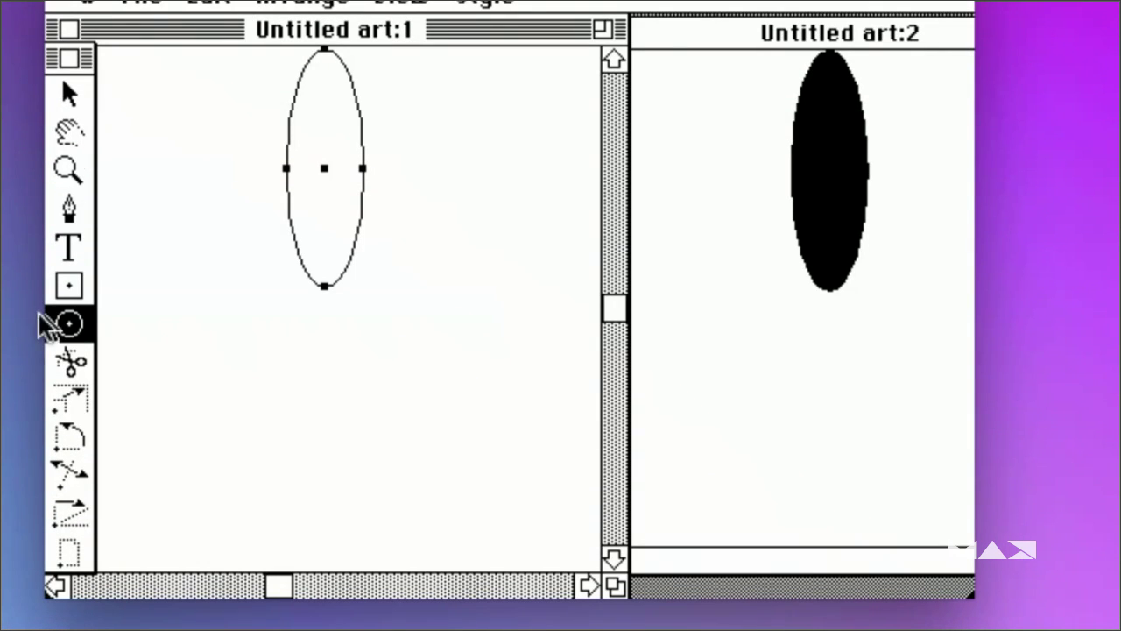
left_click(69, 438)
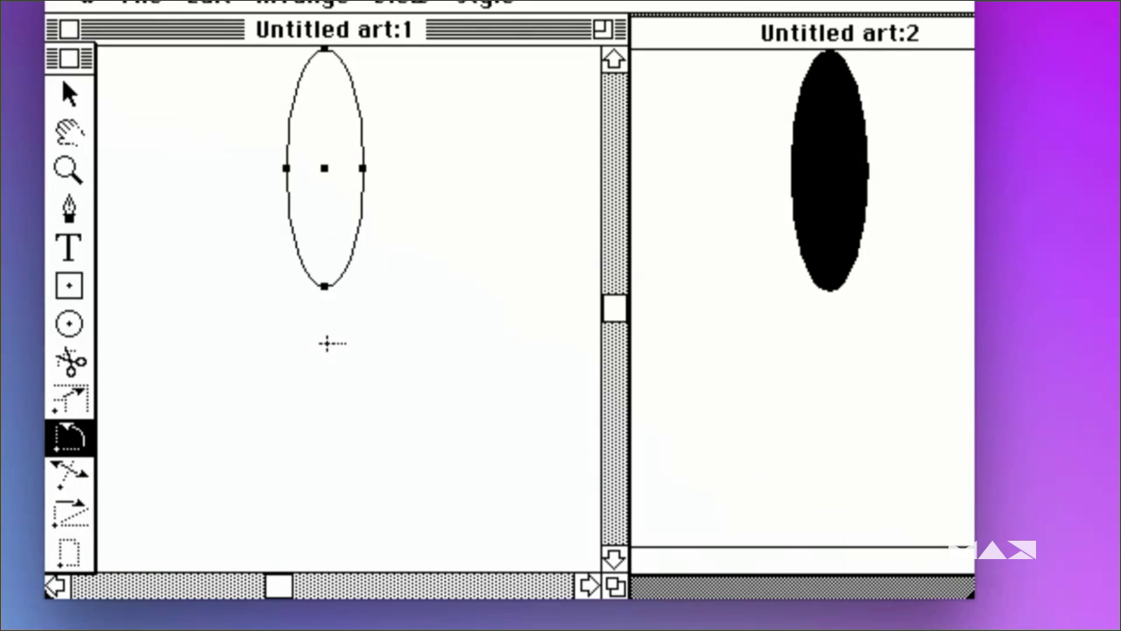
left_click(328, 342, "alt")
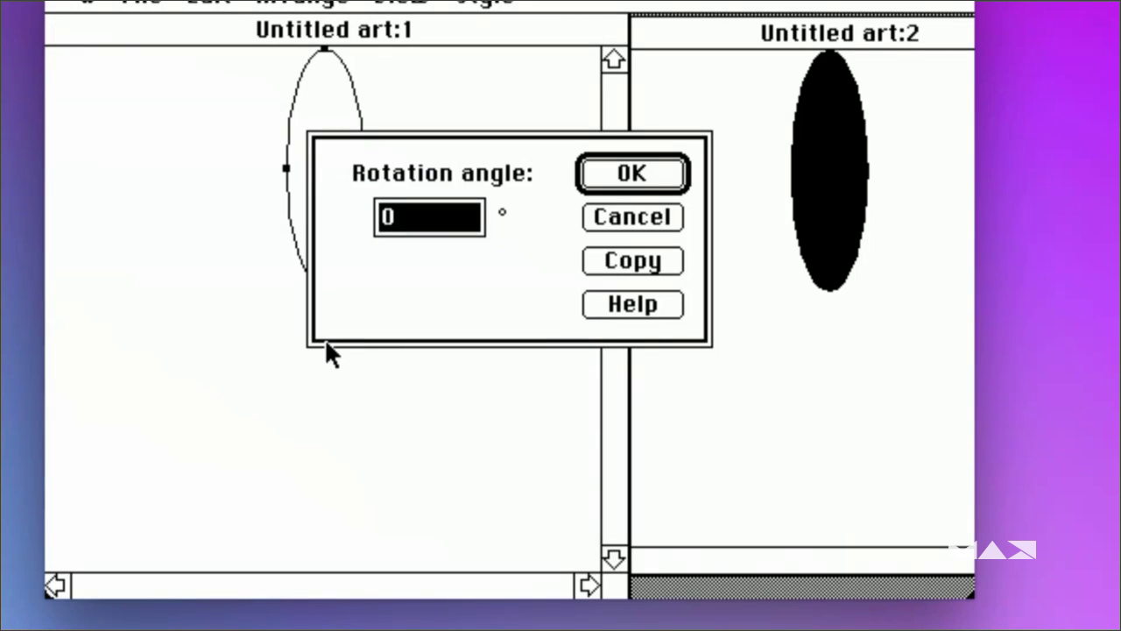
left_click(426, 218)
key("BackSpace")
type("45")
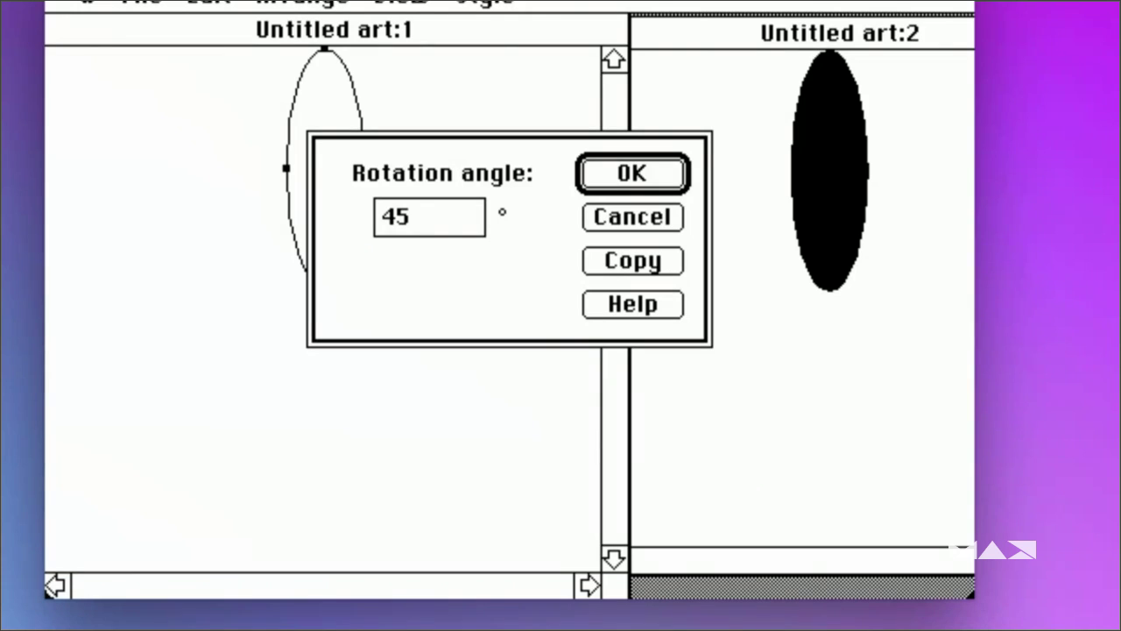
left_click(632, 258)
- Repeat the rotated copy six more times to complete an eight-petal flower, and switch to the Selection tool
key("super+d")
key("super+d")
key("super+d")
key("super+d")
key("super+d")
key("super+d")
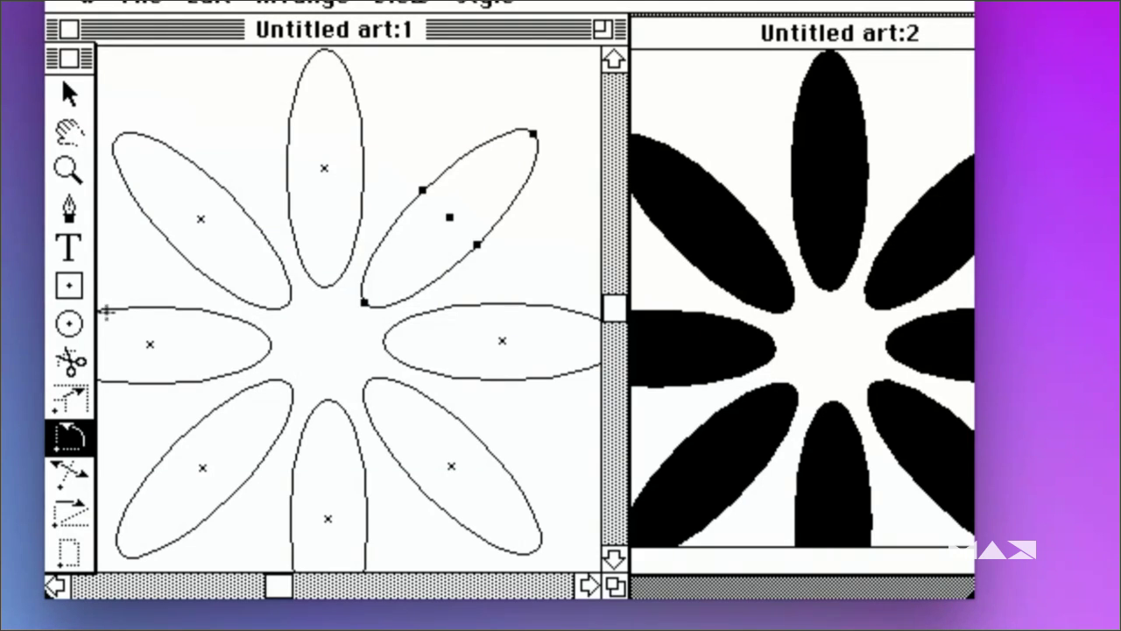
left_click(65, 95)
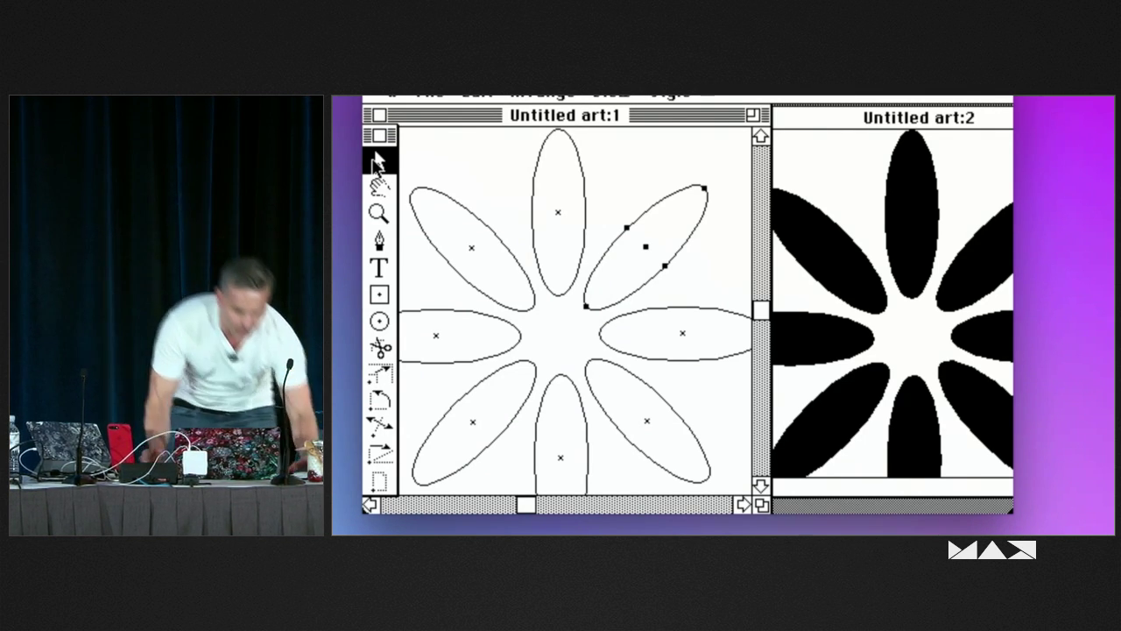
- Close the Mini vMac window and switch to Presentation.ai in Illustrator CC 2019
key("ctrl+f")
scroll(675, 280, "right", 2)
left_click(611, 202)
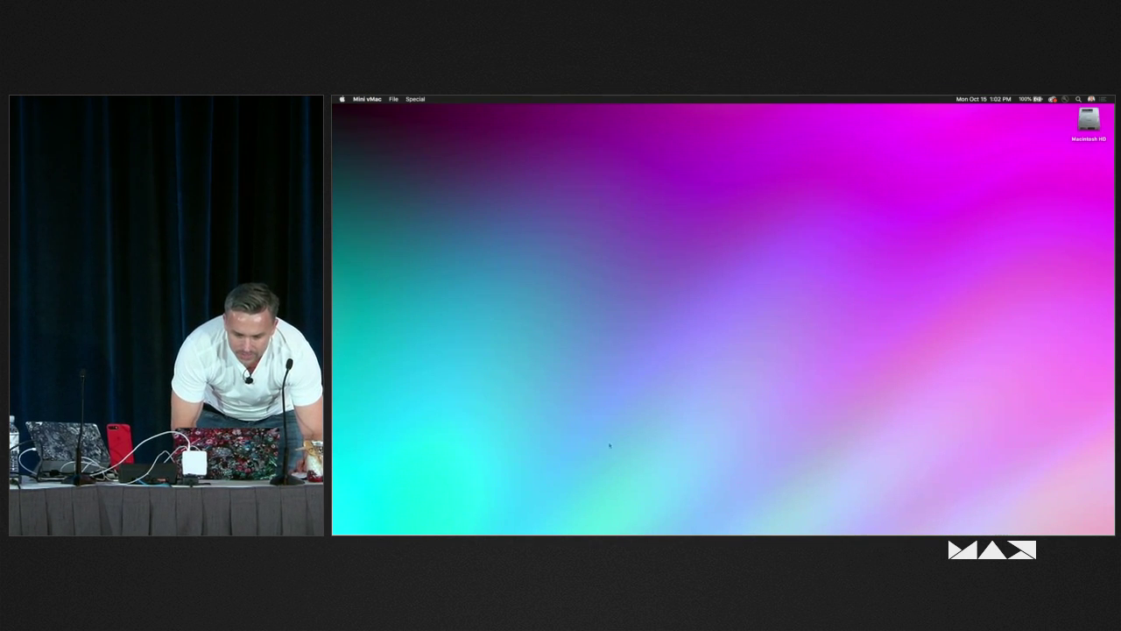
mouse_move(601, 526)
left_click(440, 525)
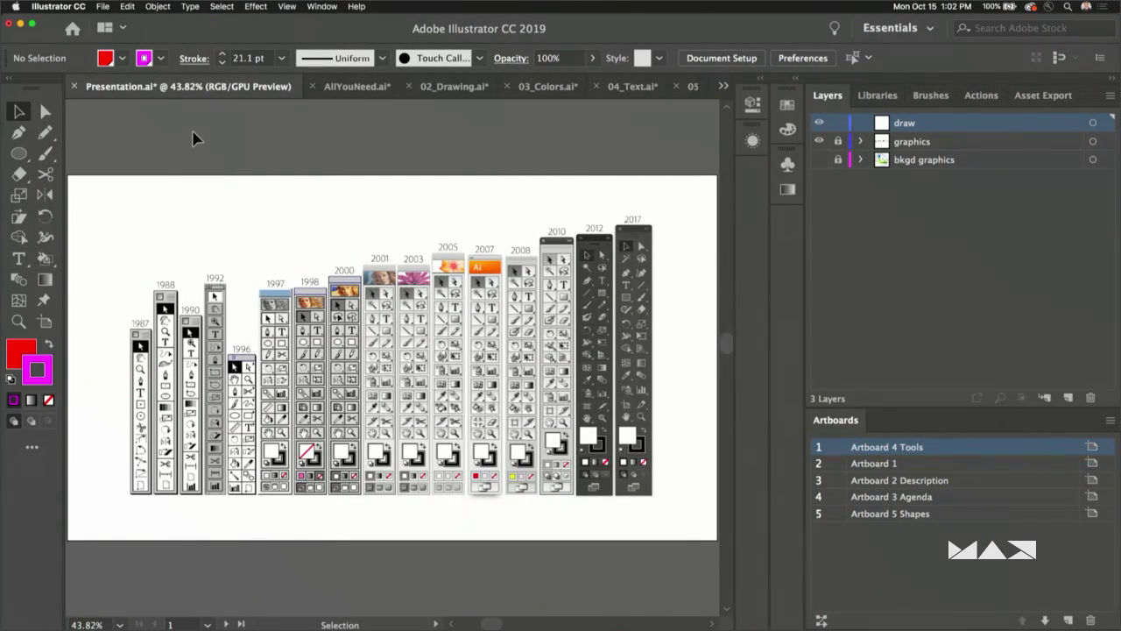
- Show the toolbar-history artboard in Presentation Mode and full-screen mode, and return to the normal screen mode
key("shift+f")
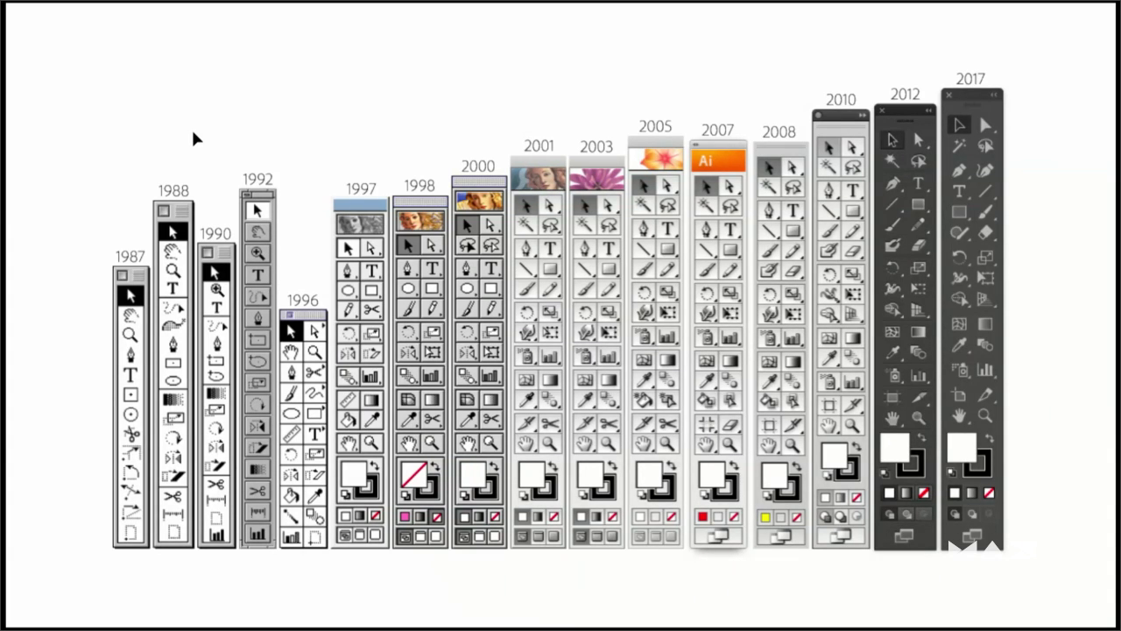
key("Escape")
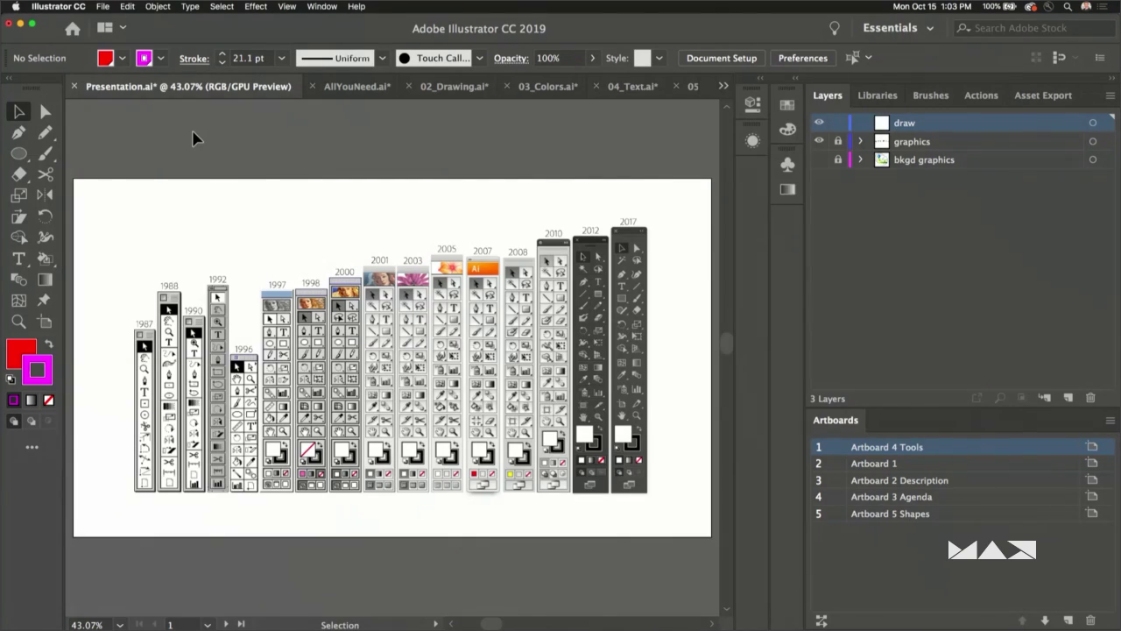
key("f")
left_click_drag(181, 125, 343, 196)
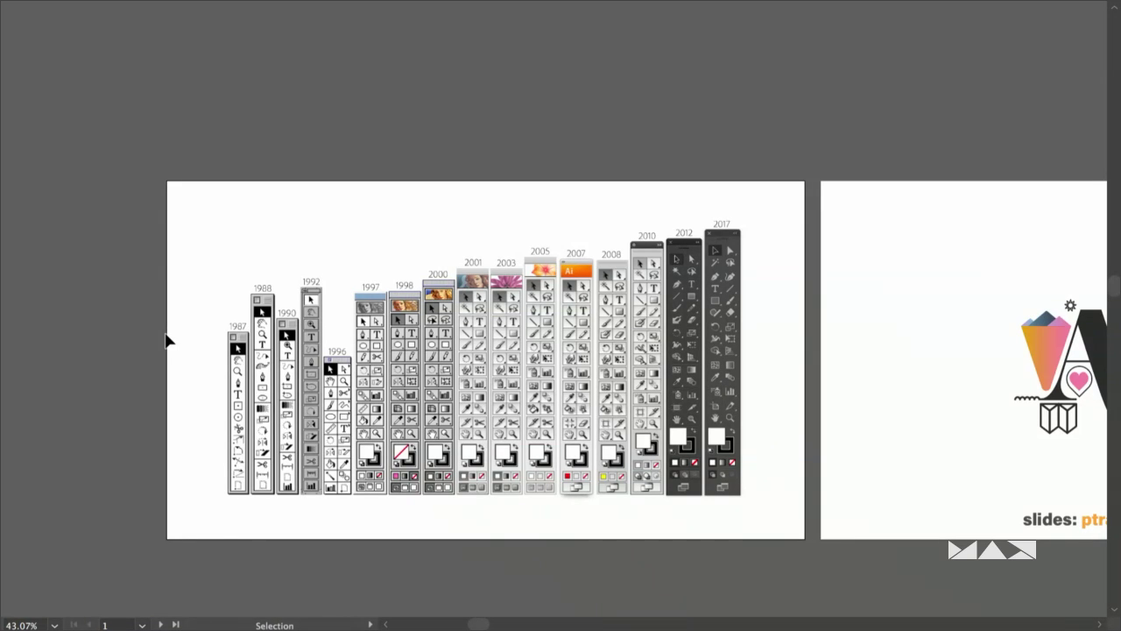
key("f")
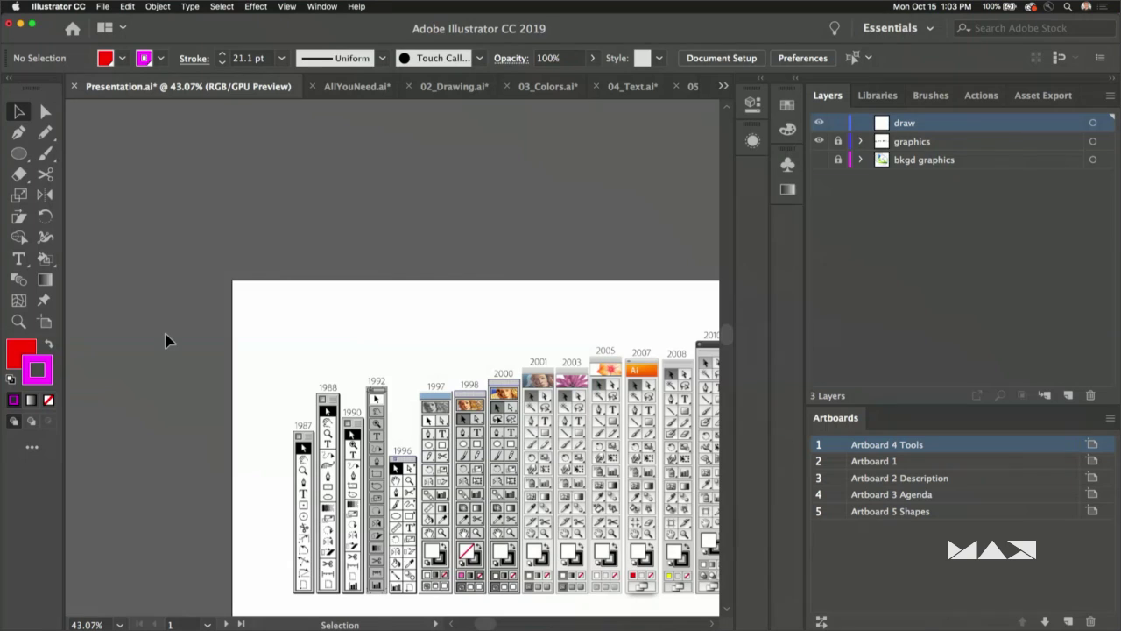
- Present the artboards in Presentation Mode from the toolbar history to the Optimizing Illustrator slide, and leave the mode
left_click(321, 6)
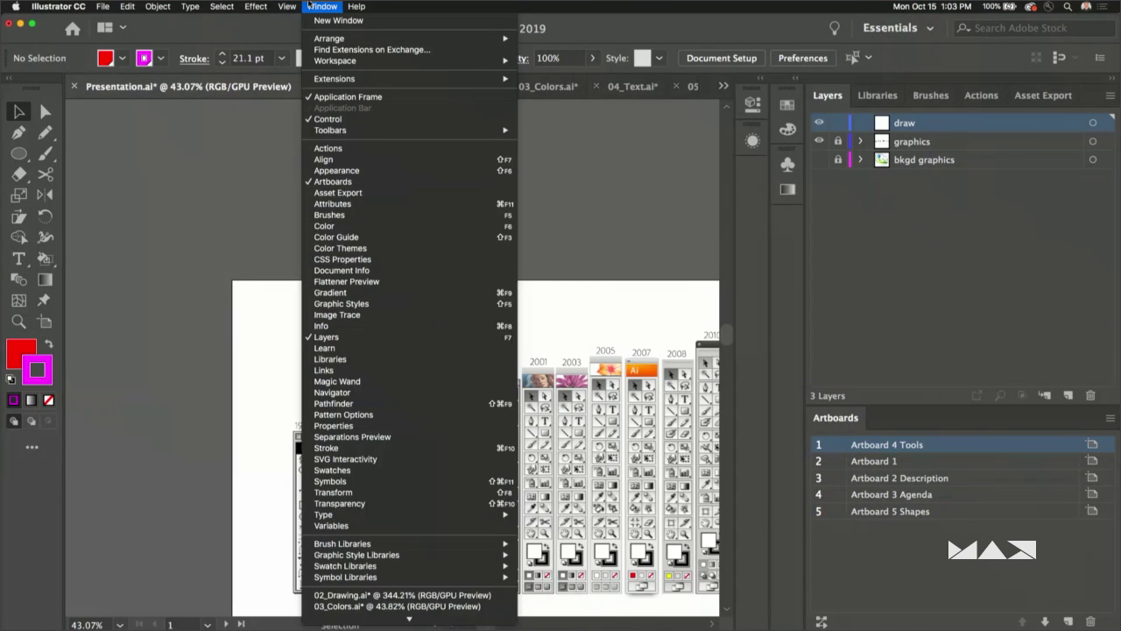
mouse_move(276, 6)
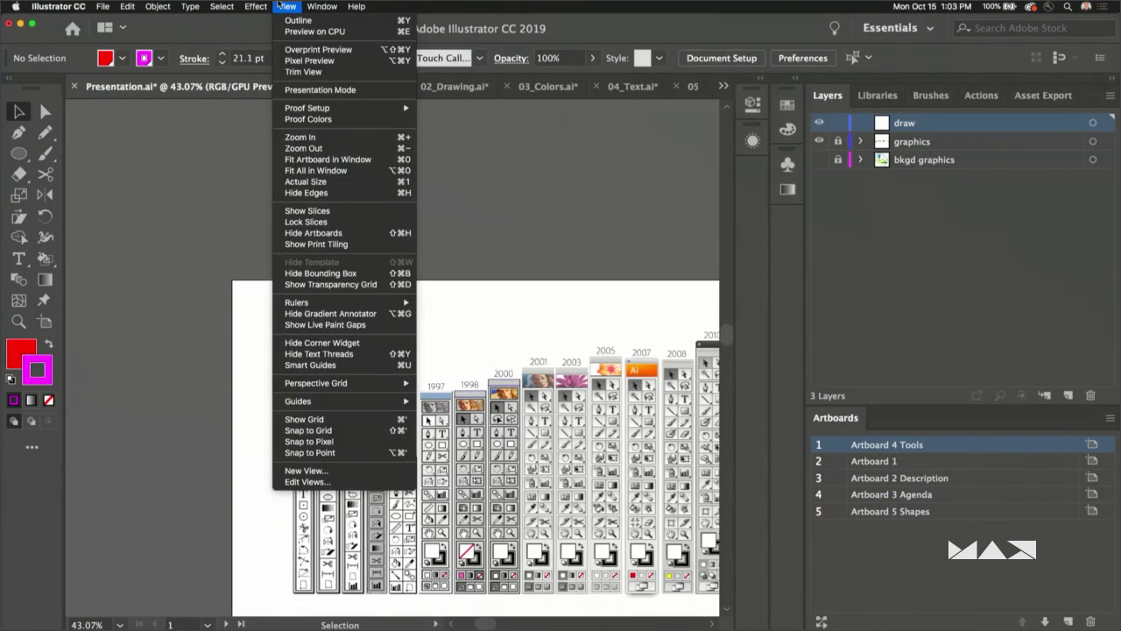
left_click(284, 90)
key("Right")
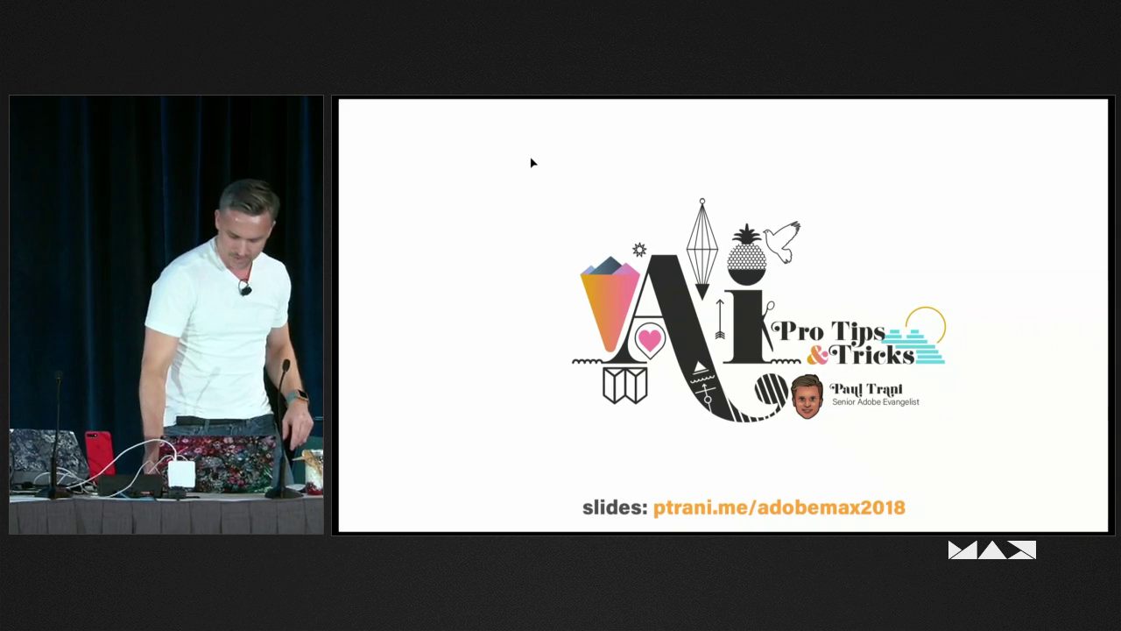
key("Right")
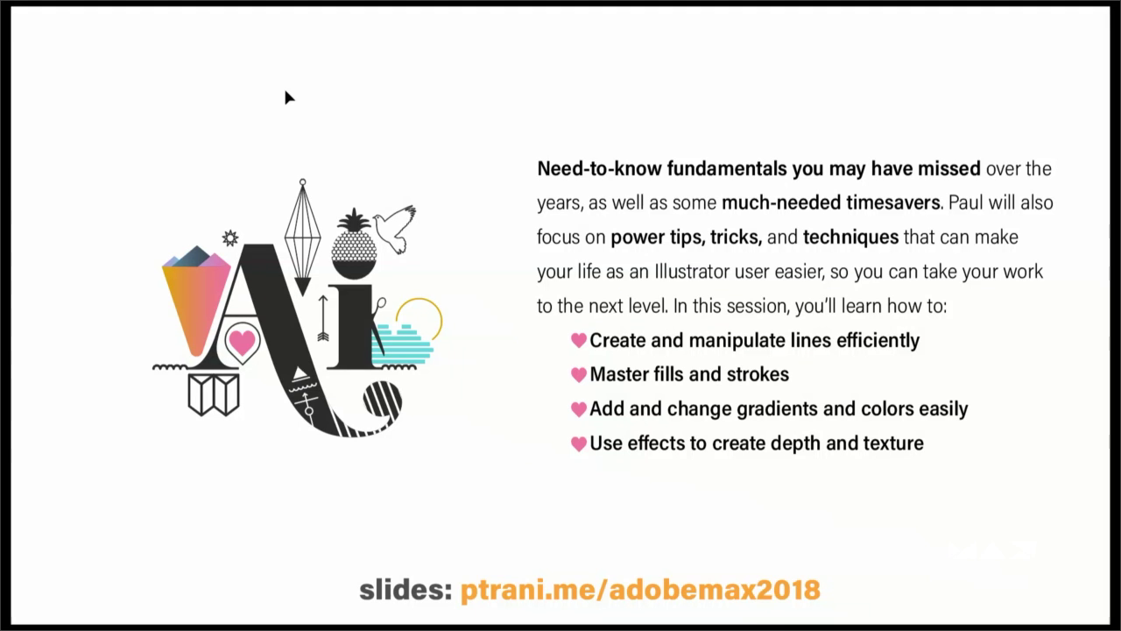
key("Right")
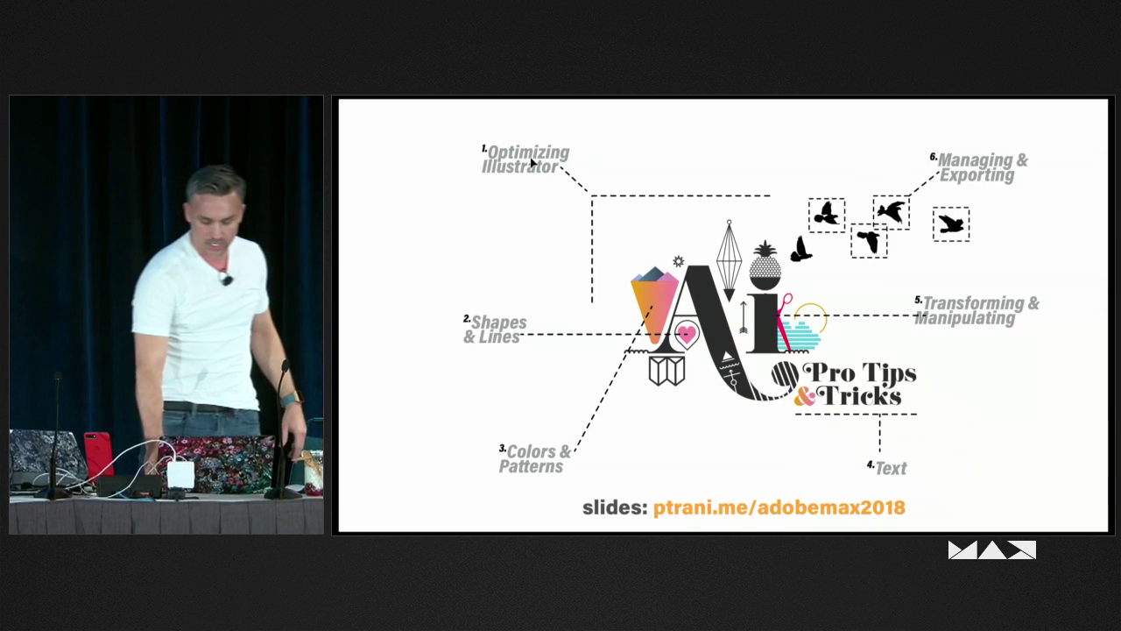
key("Right")
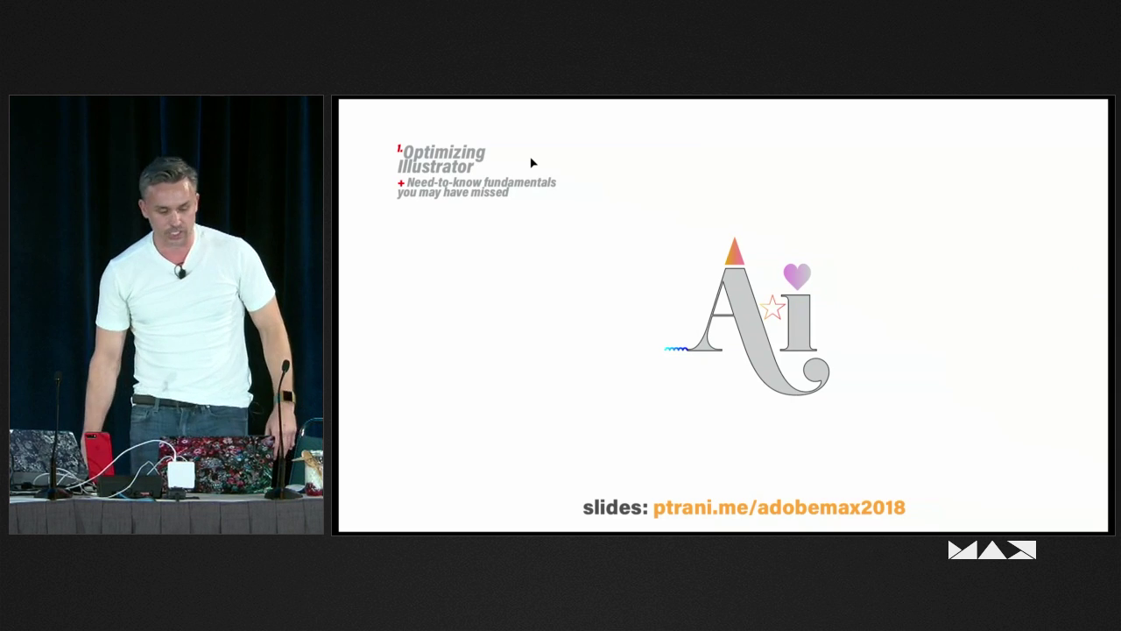
key("Escape")
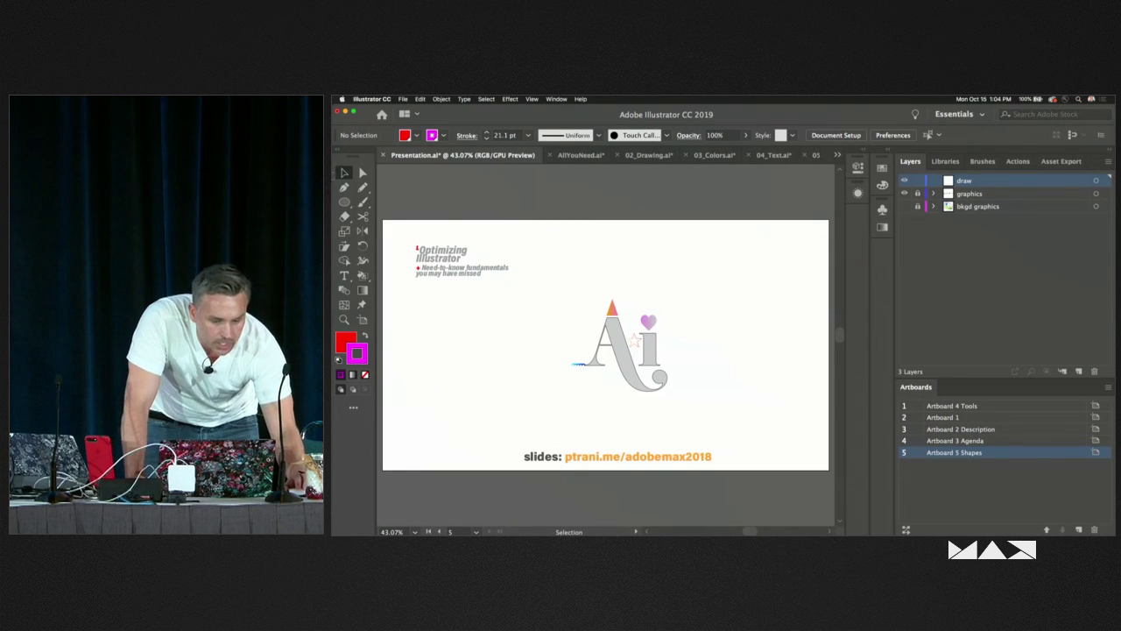
- Try the Small UI Scaling setting in the User Interface preferences, and set UI Scaling to Large
left_click(359, 98)
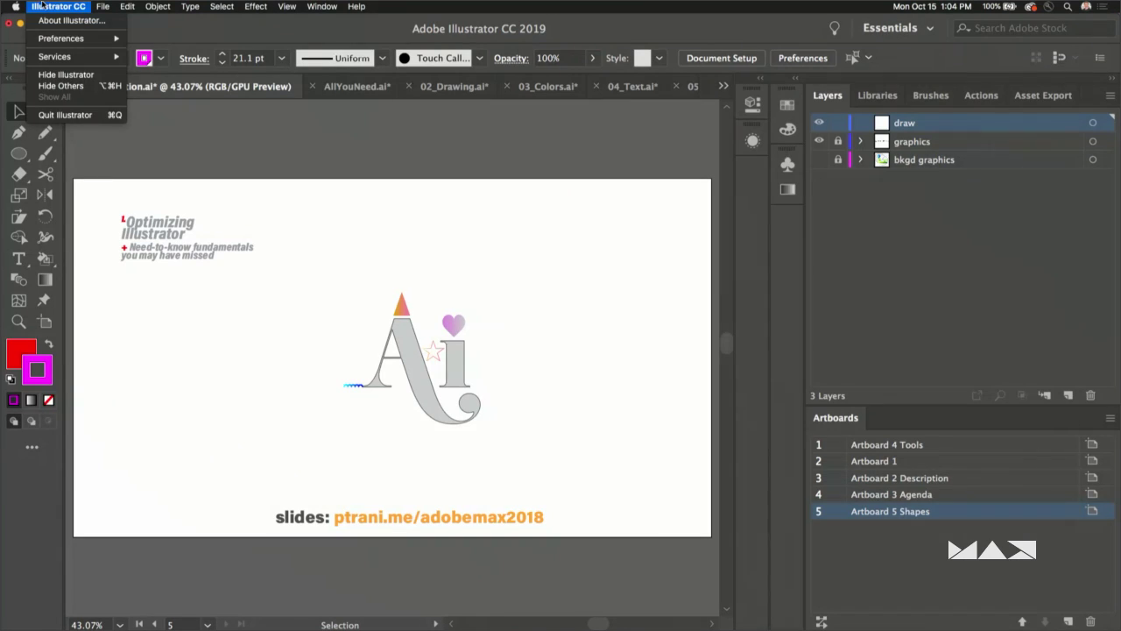
mouse_move(47, 43)
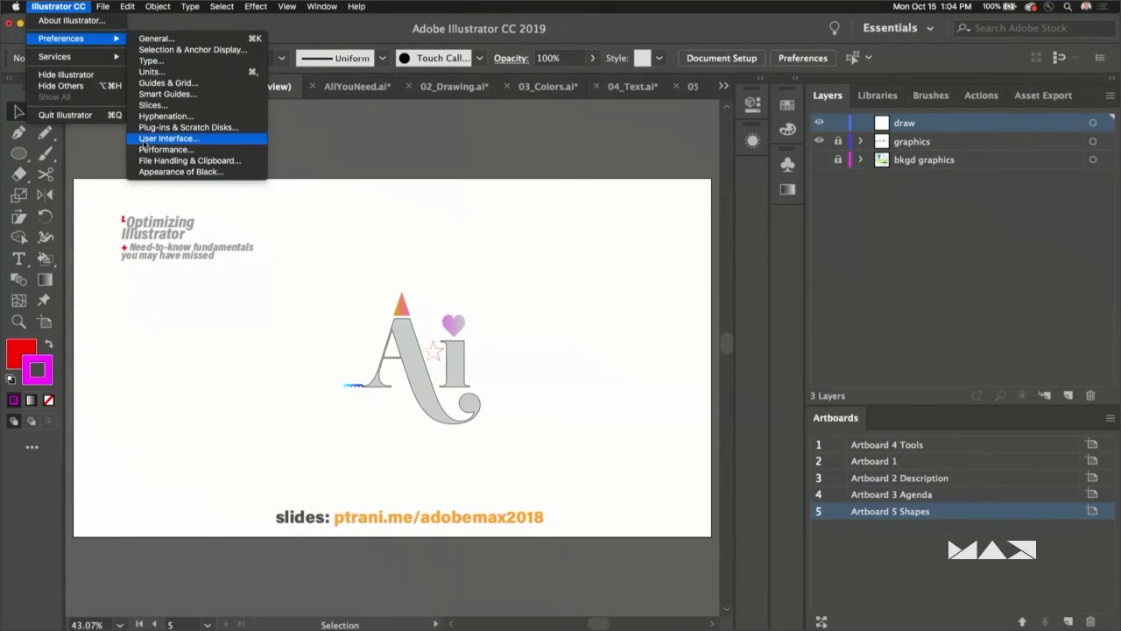
left_click(145, 138)
left_click_drag(395, 46, 356, 42)
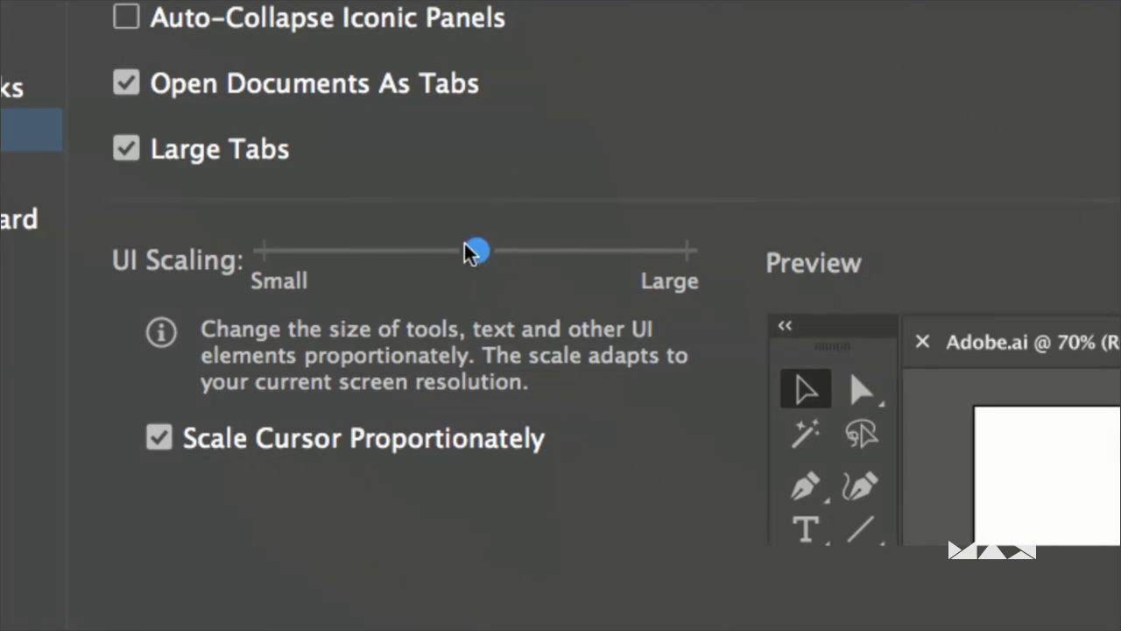
left_click_drag(476, 251, 274, 258)
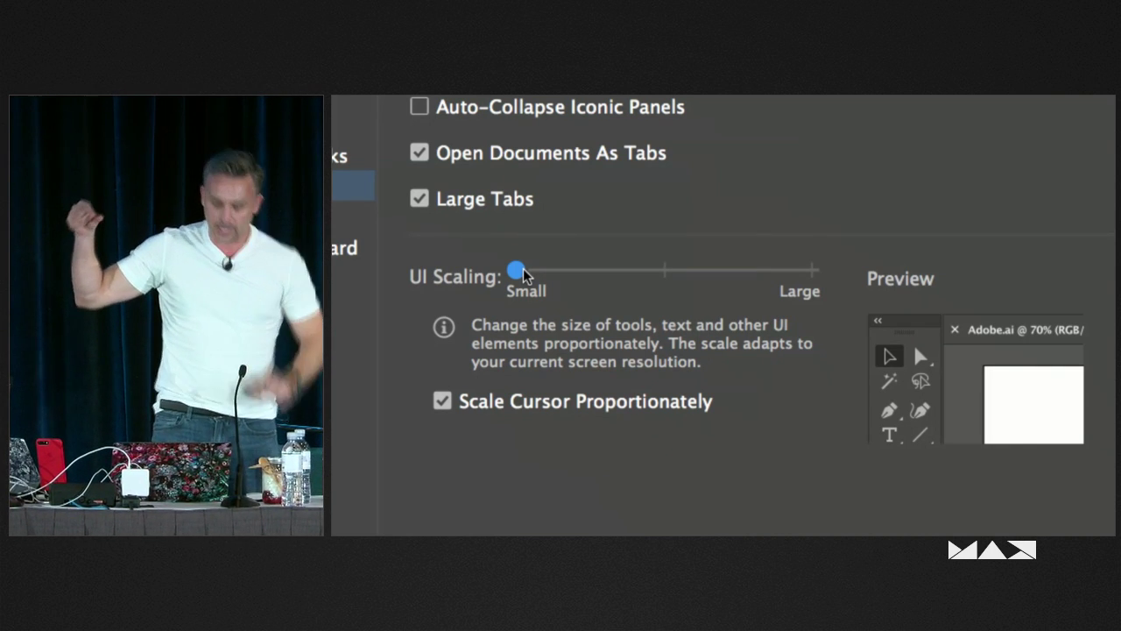
left_click_drag(521, 275, 816, 281)
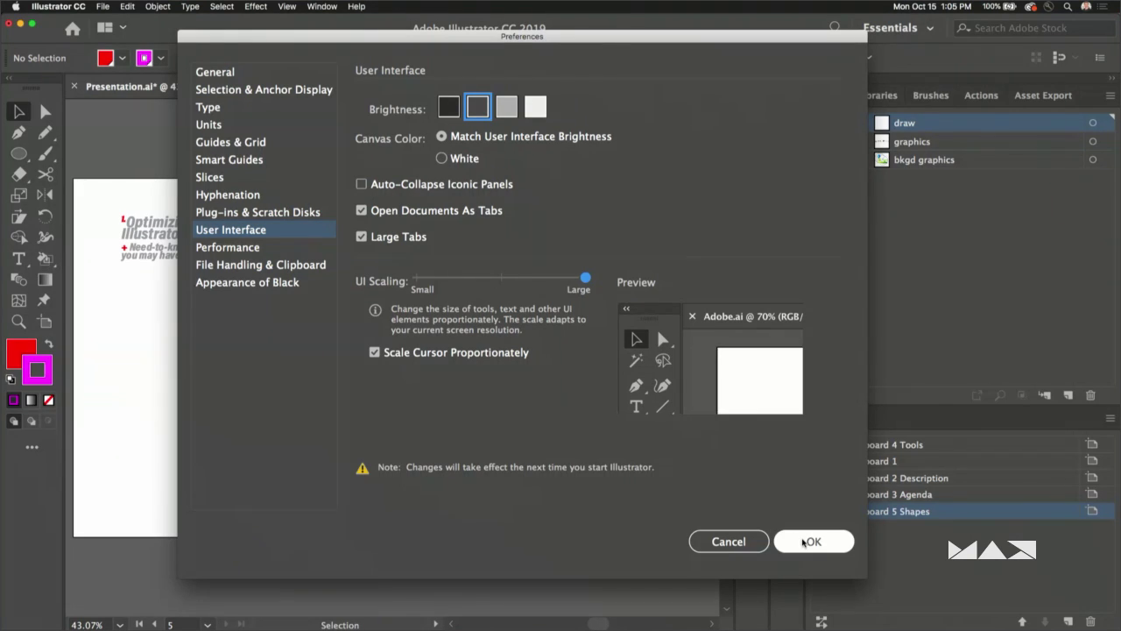
left_click(900, 473)
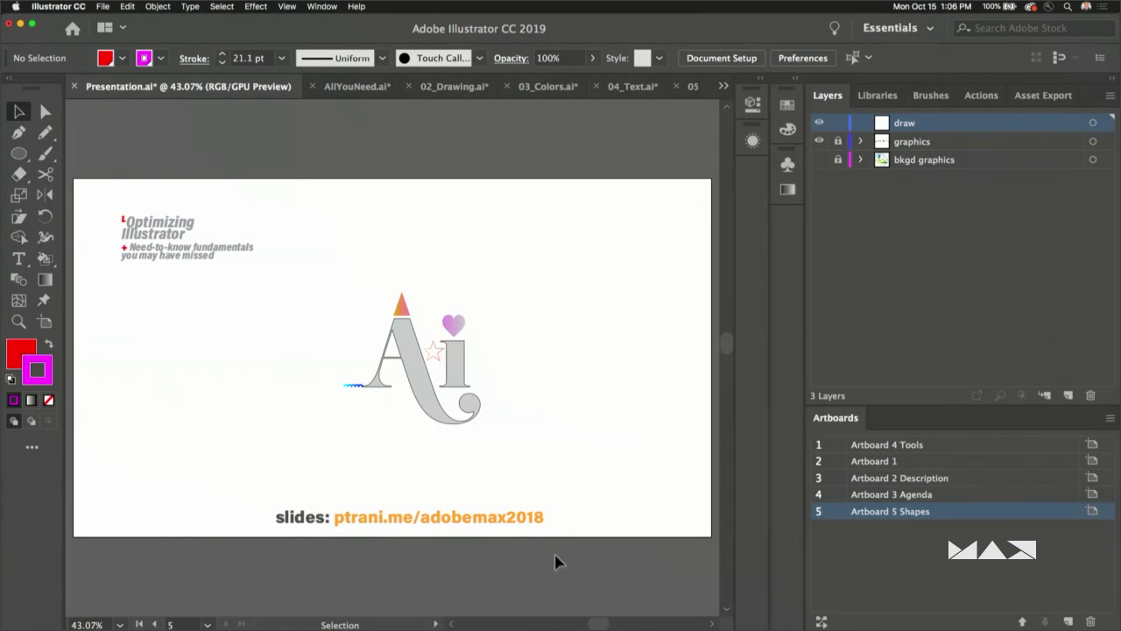
- Bring the Artboard 4 Tools artboard into view and go back to Artboard 5 Shapes
left_click(998, 447)
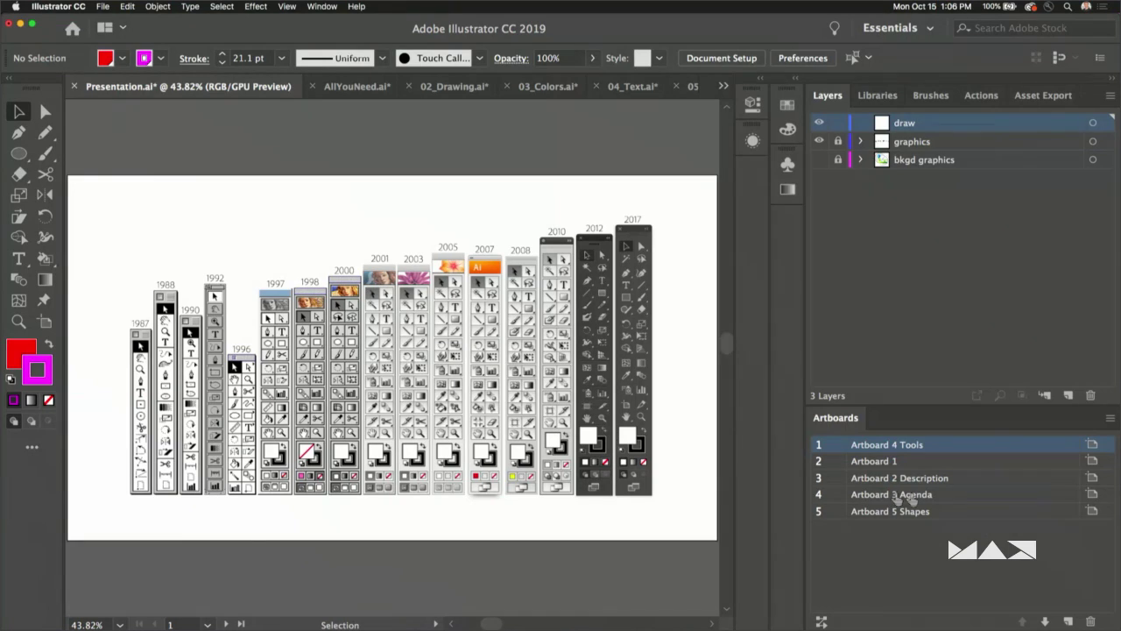
double_click(976, 510)
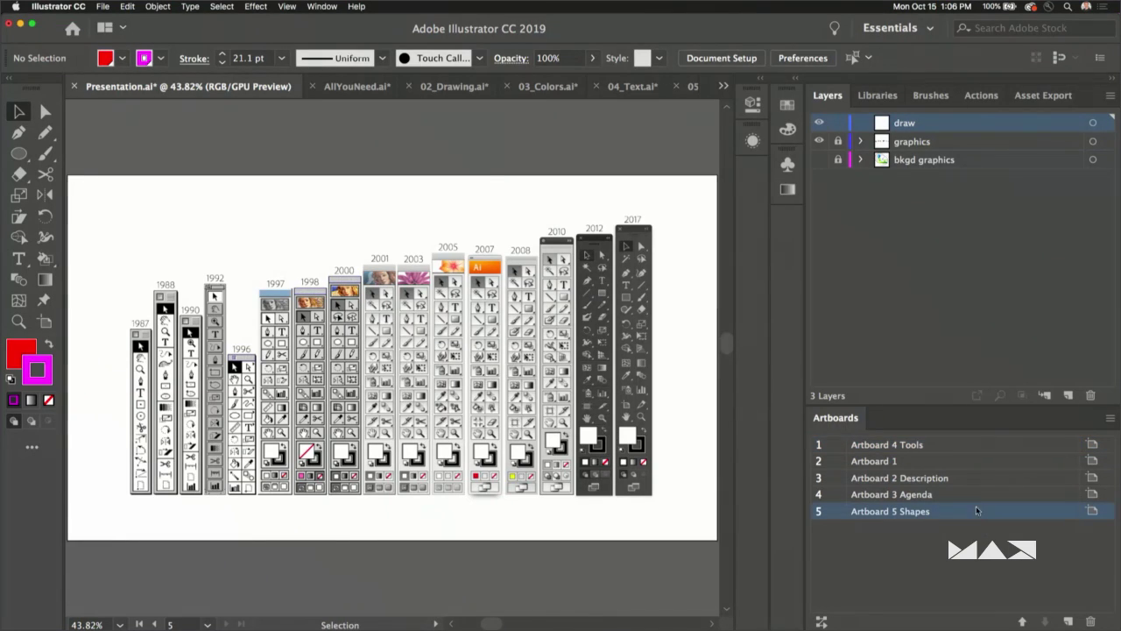
- Open the full tool list and add the Hand tool to the toolbar beside the Zoom tool
left_click(17, 449)
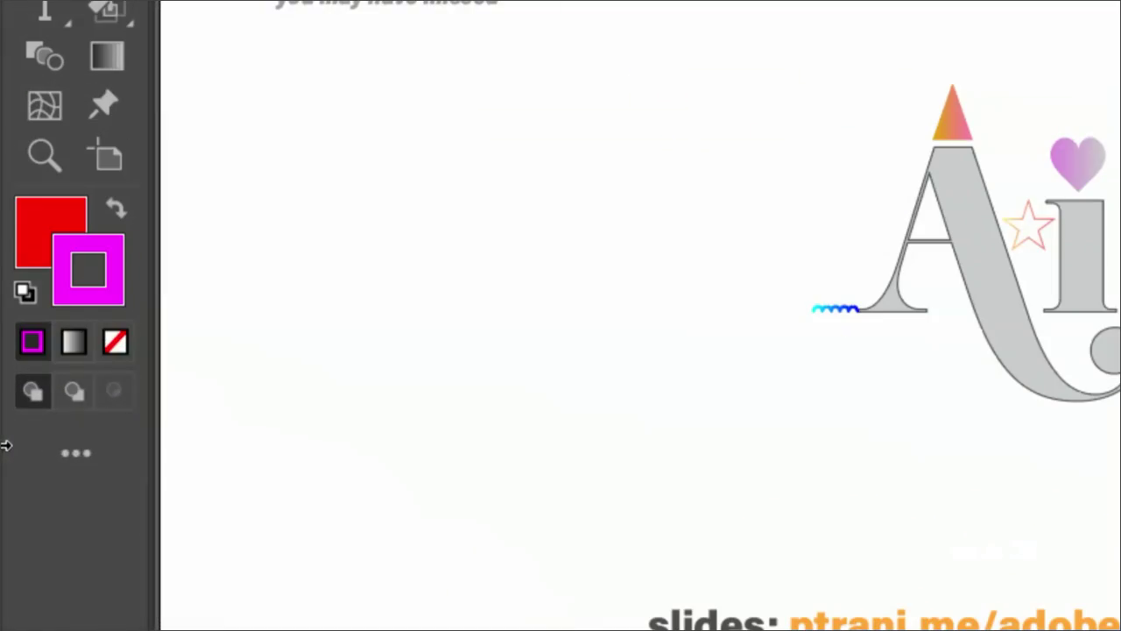
left_click(76, 452)
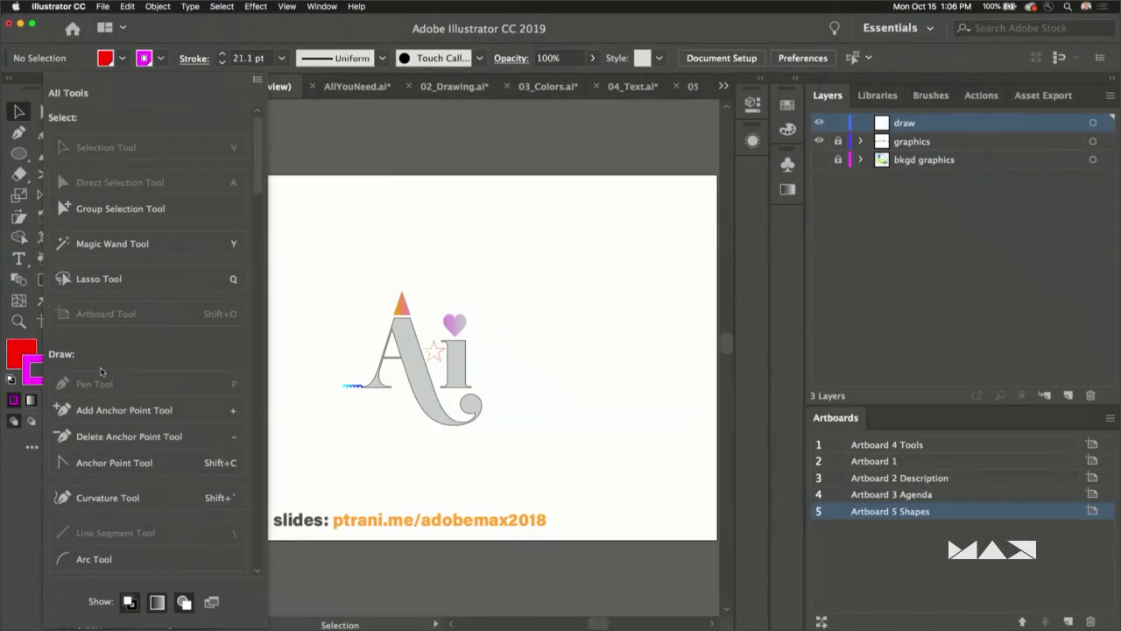
scroll(101, 371, "down", 15)
left_click_drag(252, 307, 262, 544)
left_click_drag(70, 497, 37, 322)
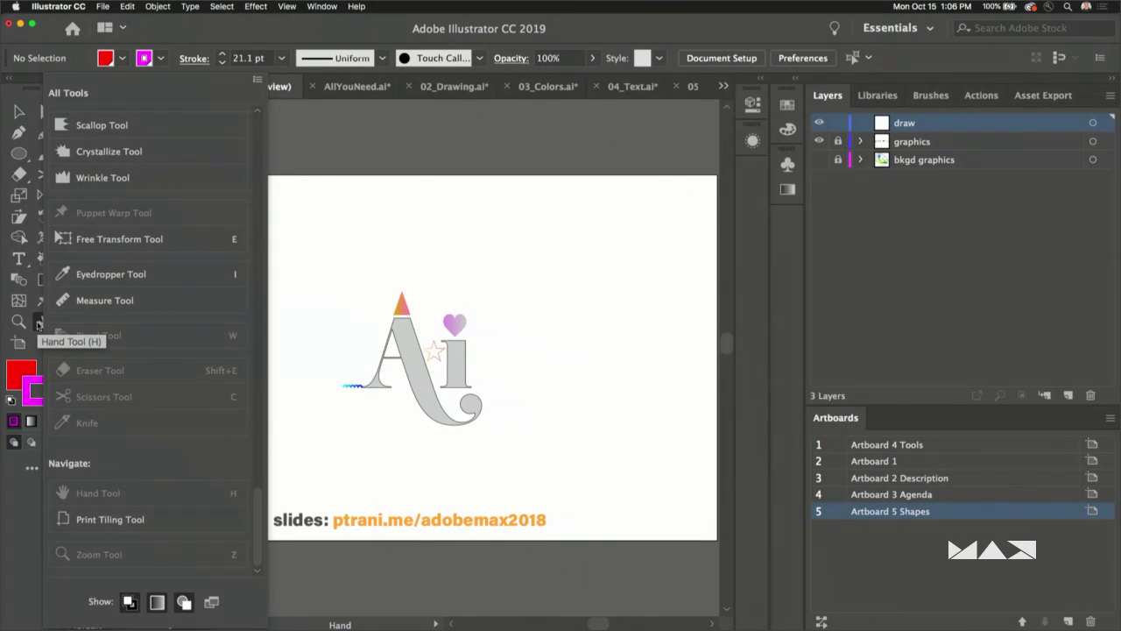
- Remove the Hand tool from the toolbar, look through the full tool list, and close it
left_click_drag(37, 324, 167, 394)
left_click_drag(259, 534, 259, 363)
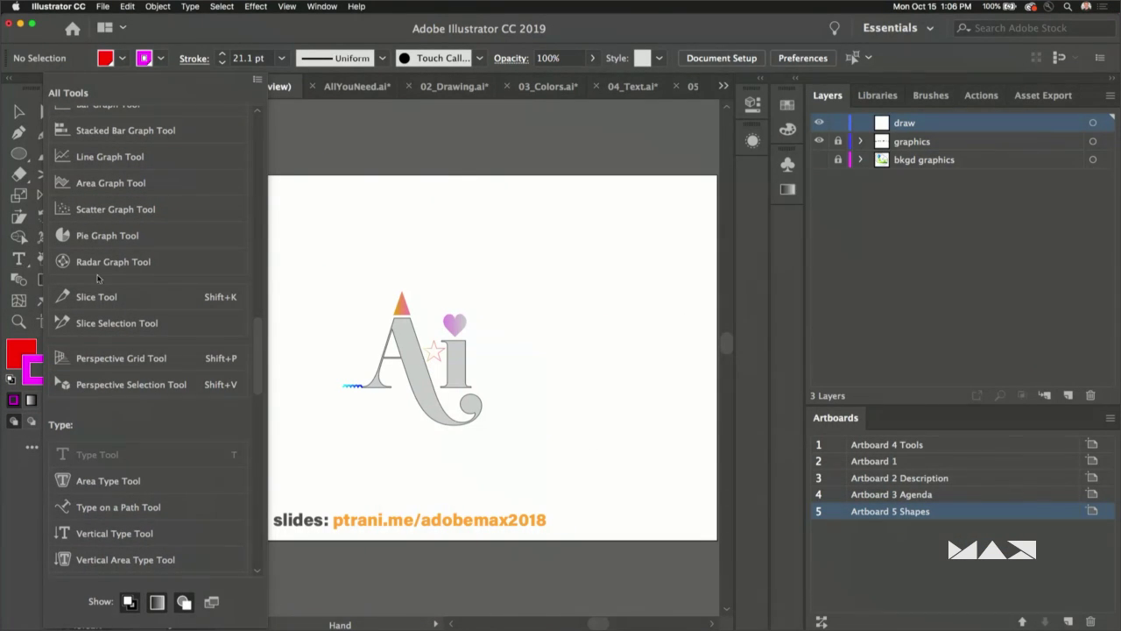
scroll(98, 279, "up", 15)
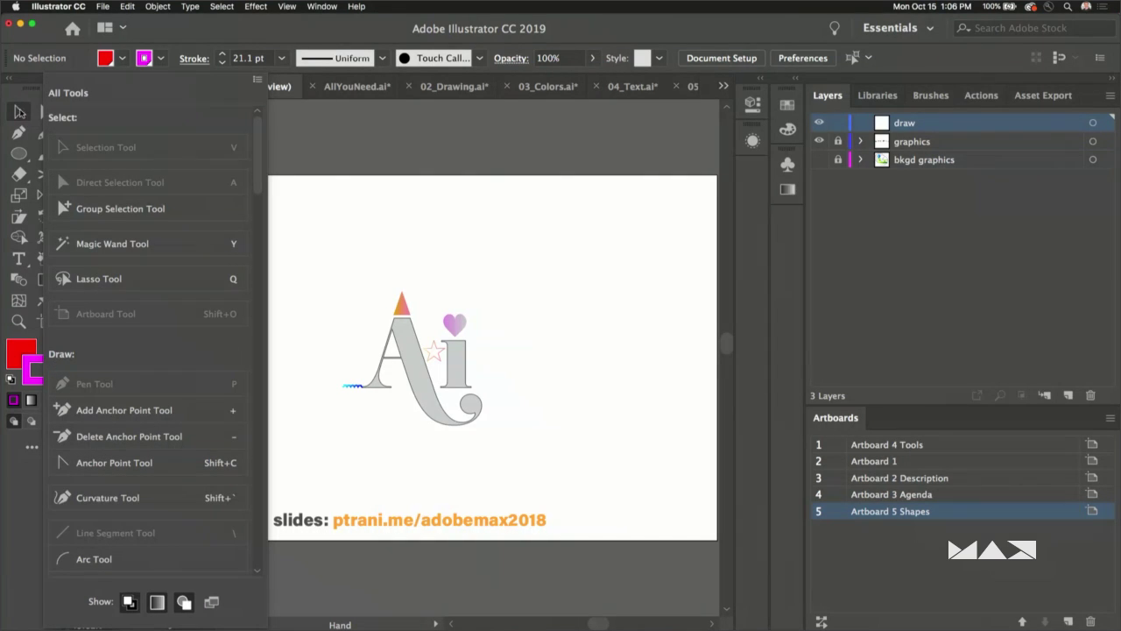
left_click(32, 446)
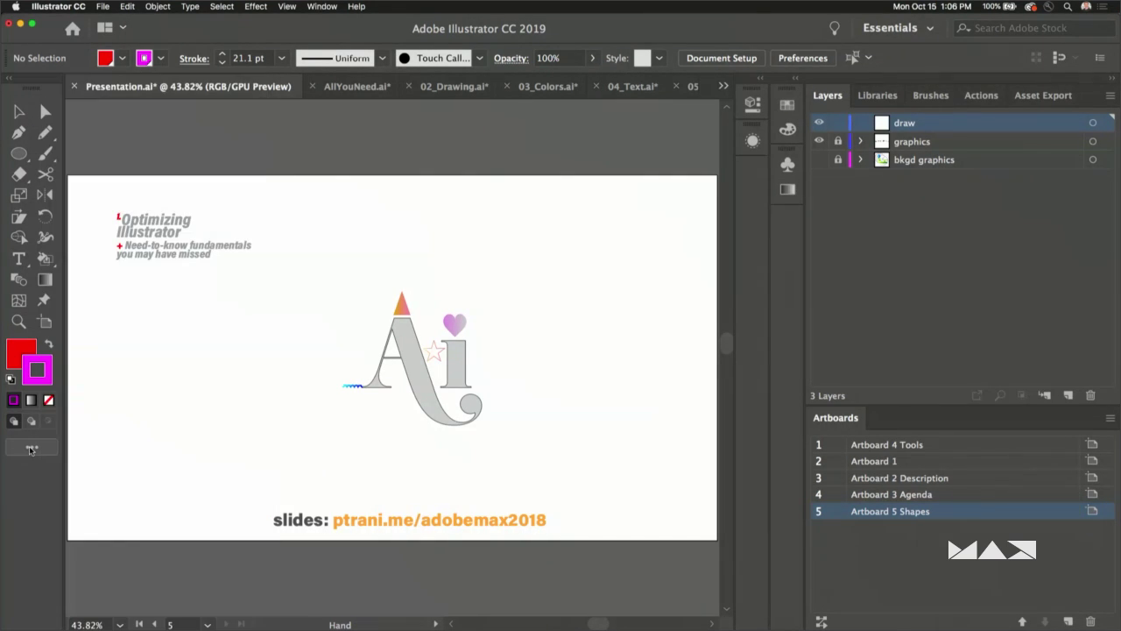
- Review the saved custom toolbars in the Manage Toolbar dialog, and cancel the dialog
left_click(31, 447)
left_click(278, 79)
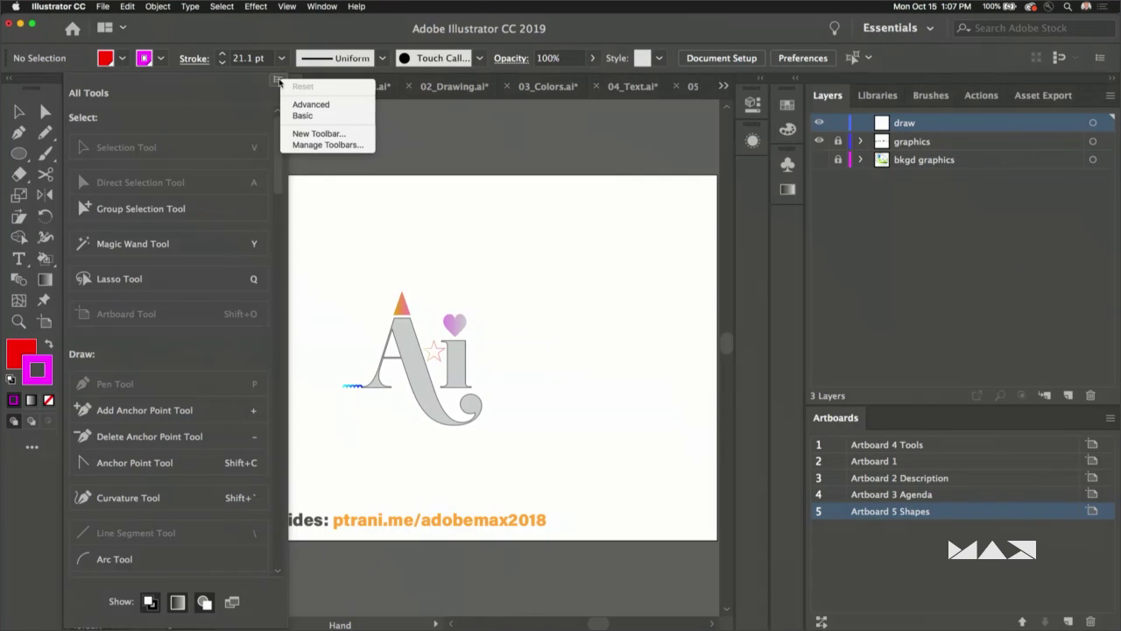
left_click(326, 144)
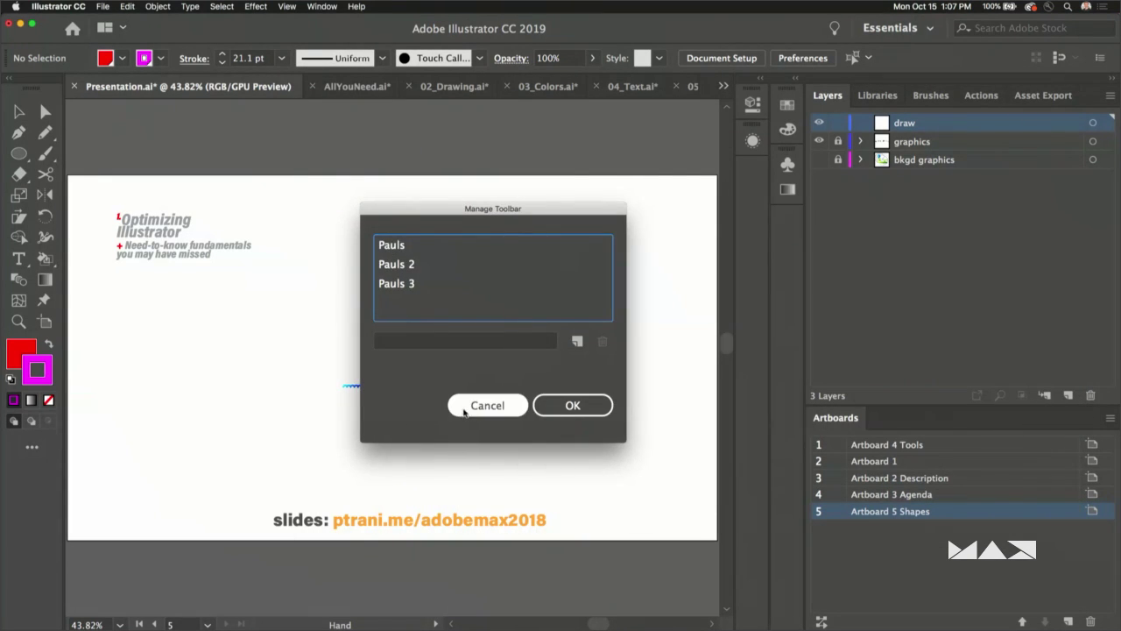
left_click(488, 403)
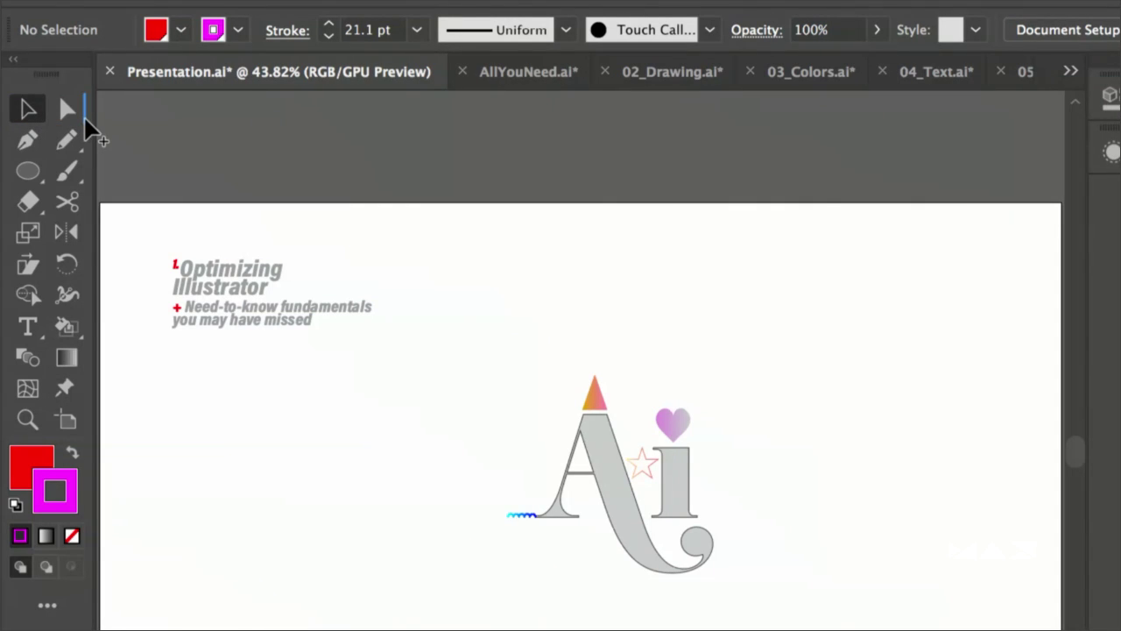
left_click(70, 112)
left_click(13, 112)
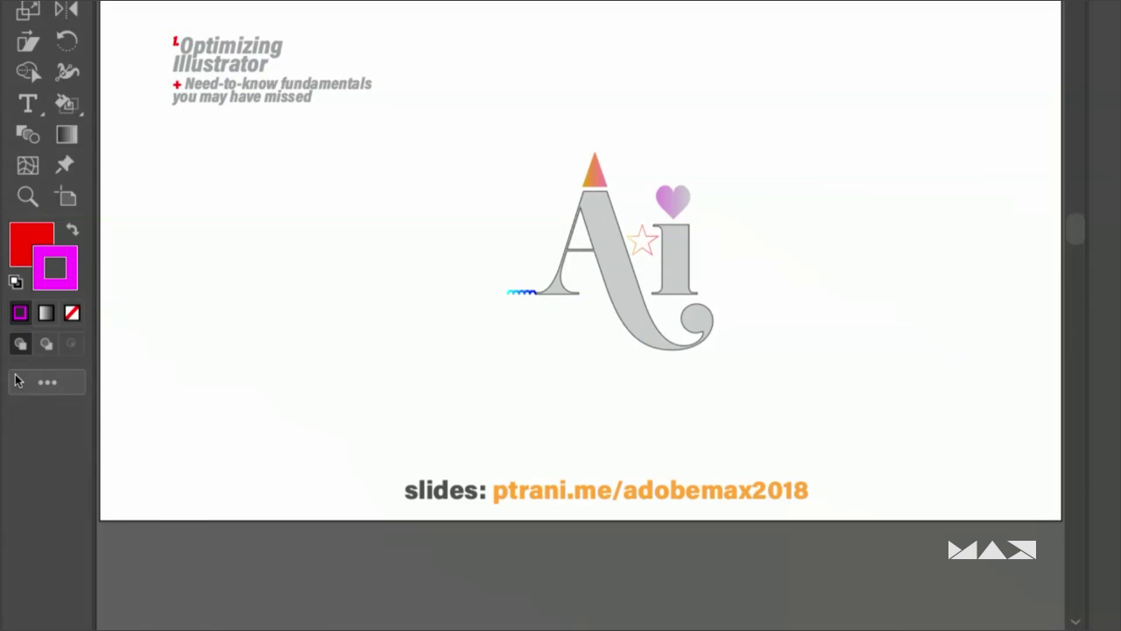
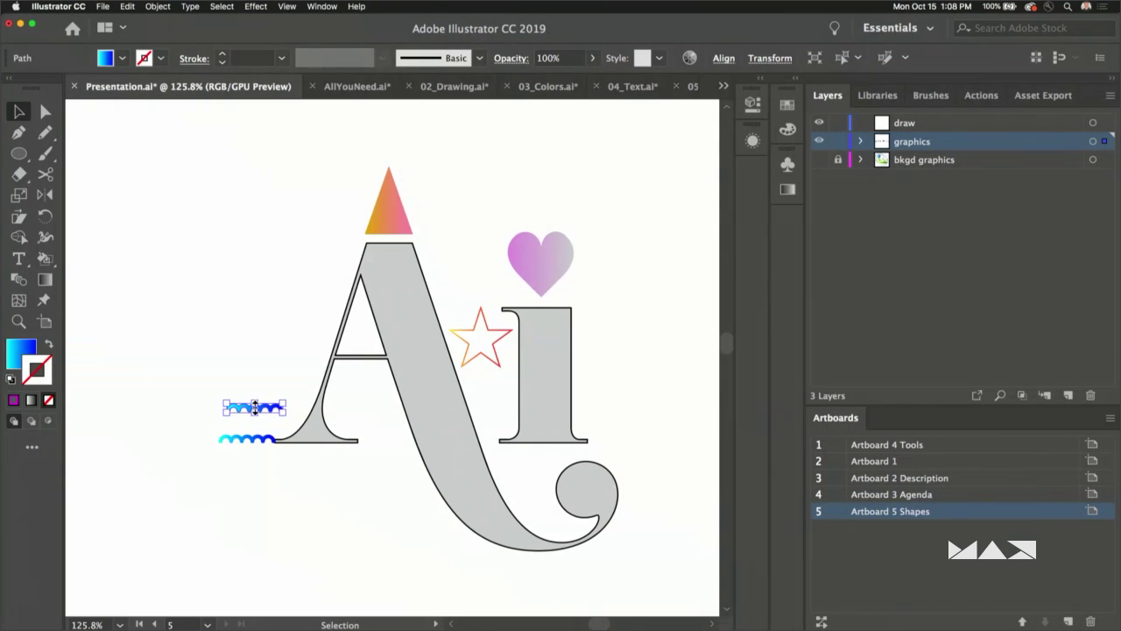
- Repeat the last duplicate transformation of the blue wave six times, stacking copies upward along the slanted side of the letter A
key("super+d")
key("super+d")
key("super+d")
key("super+d")
key("super+d")
key("super+d")
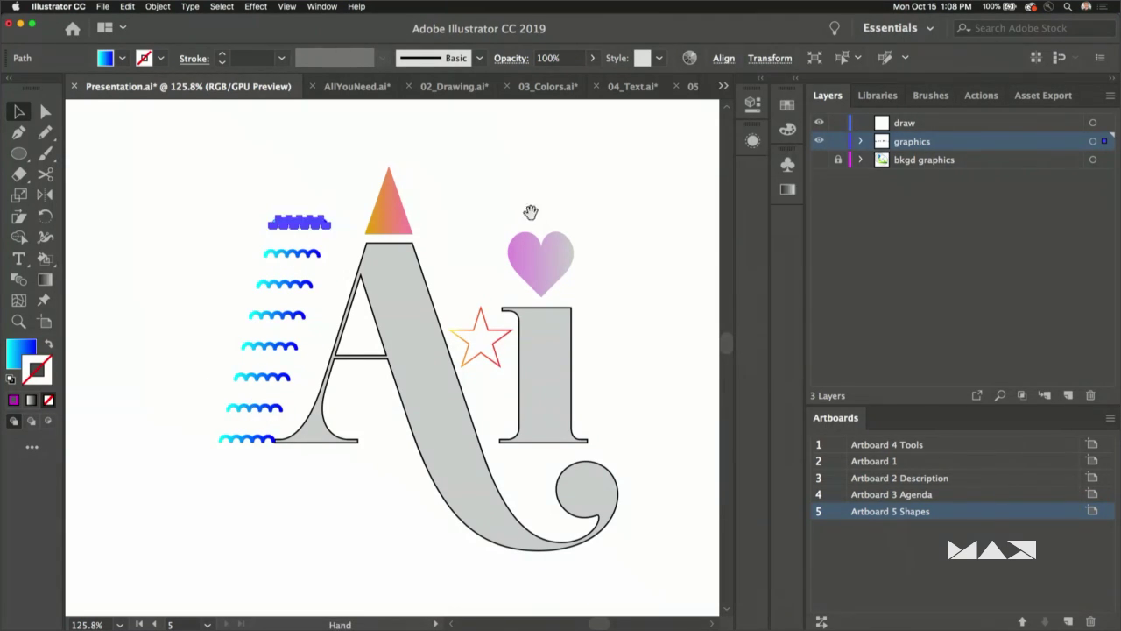
- Draw a blue gradient-filled circle beside the letter i with the Ellipse tool
left_click_drag(530, 213, 468, 208)
left_click(19, 321)
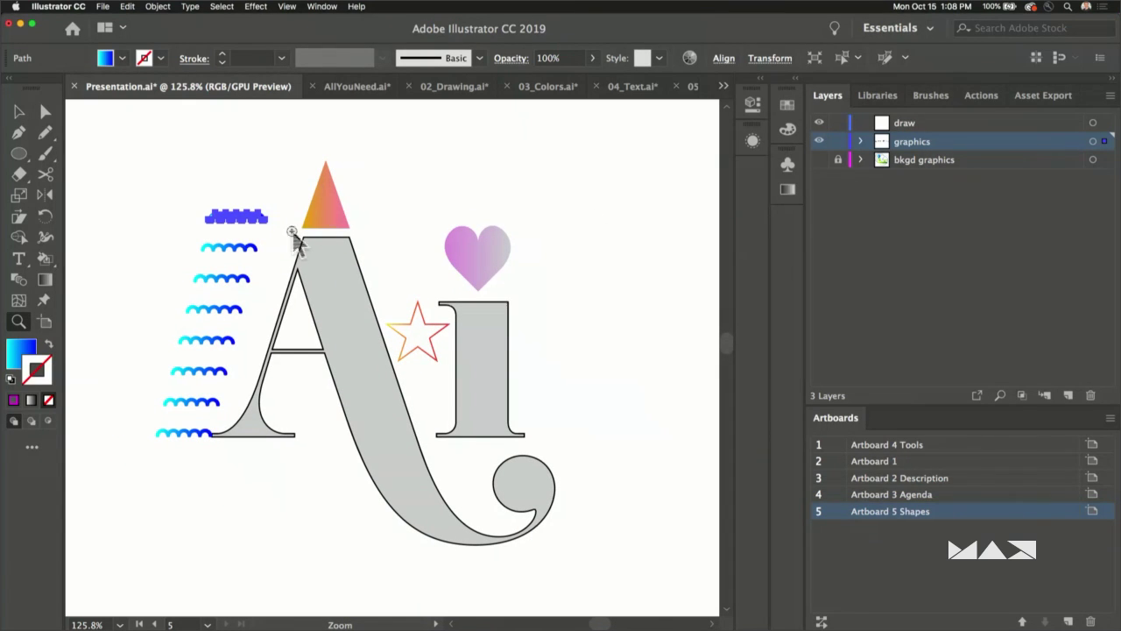
key("v")
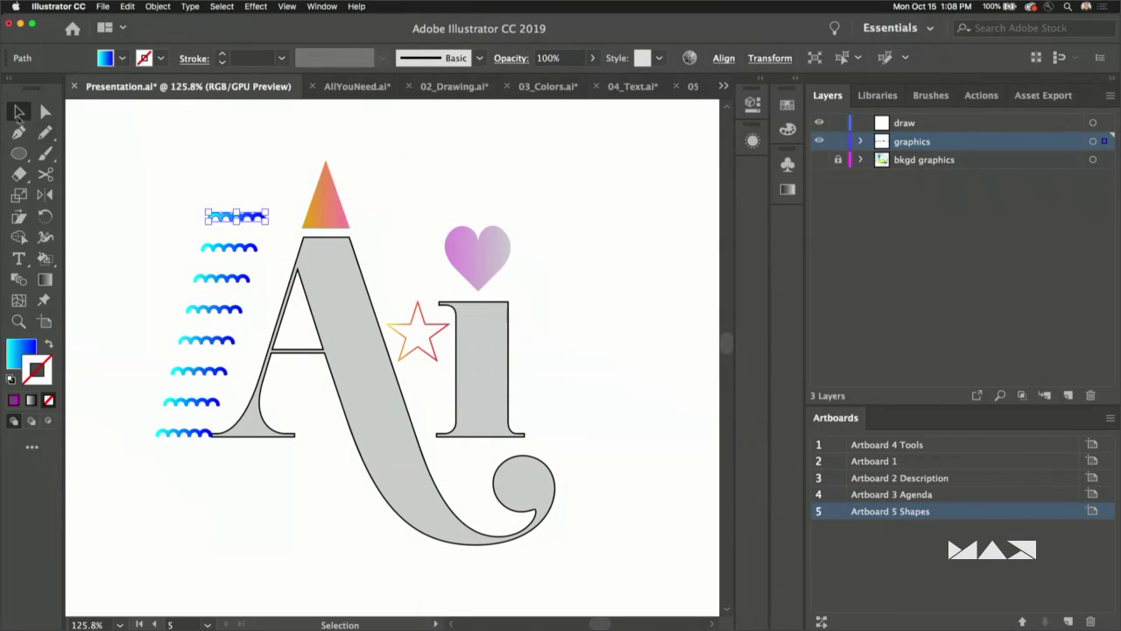
left_click_drag(187, 186, 142, 253)
key("l")
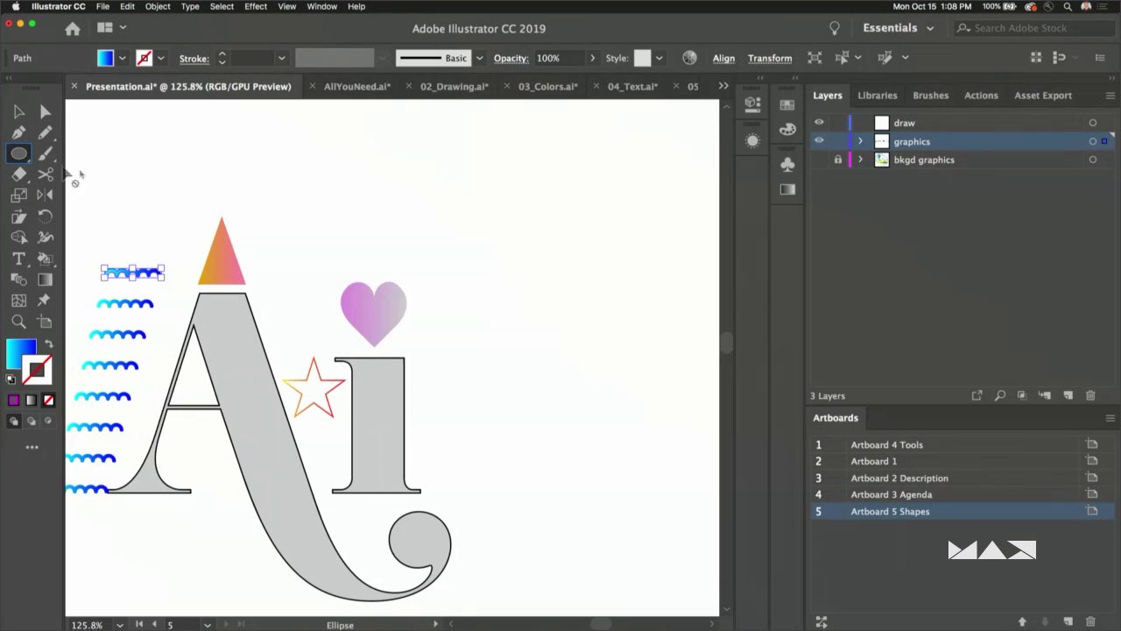
left_click_drag(496, 256, 606, 366)
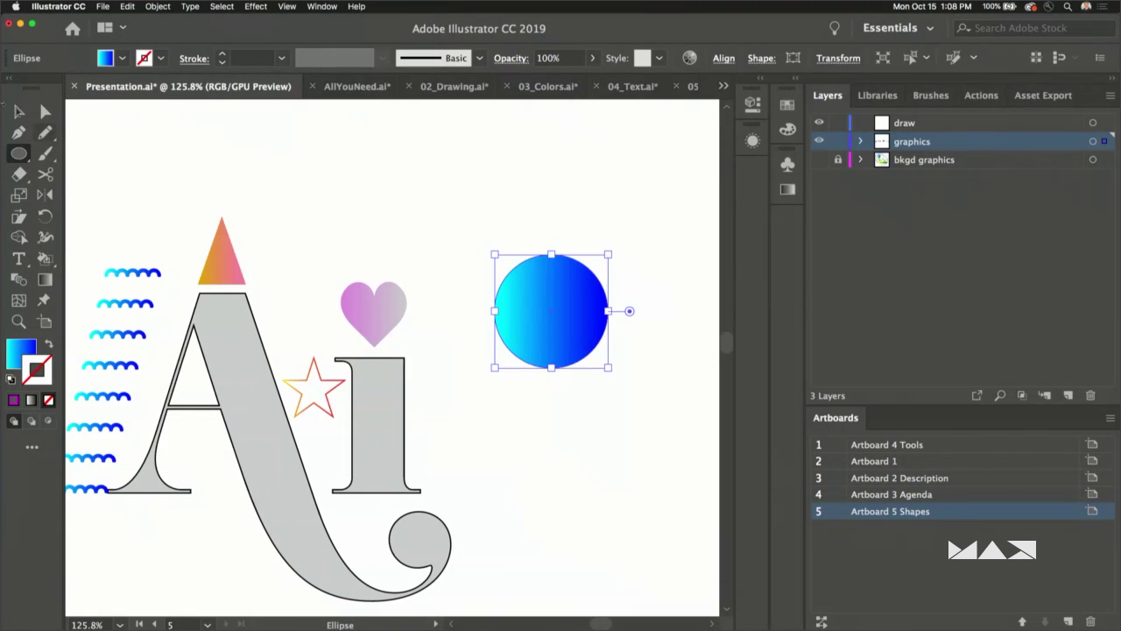
left_click(18, 111)
- Swap the circle's fill and stroke, and scale its stroke weight up to about 18.6 pt
left_click(49, 341)
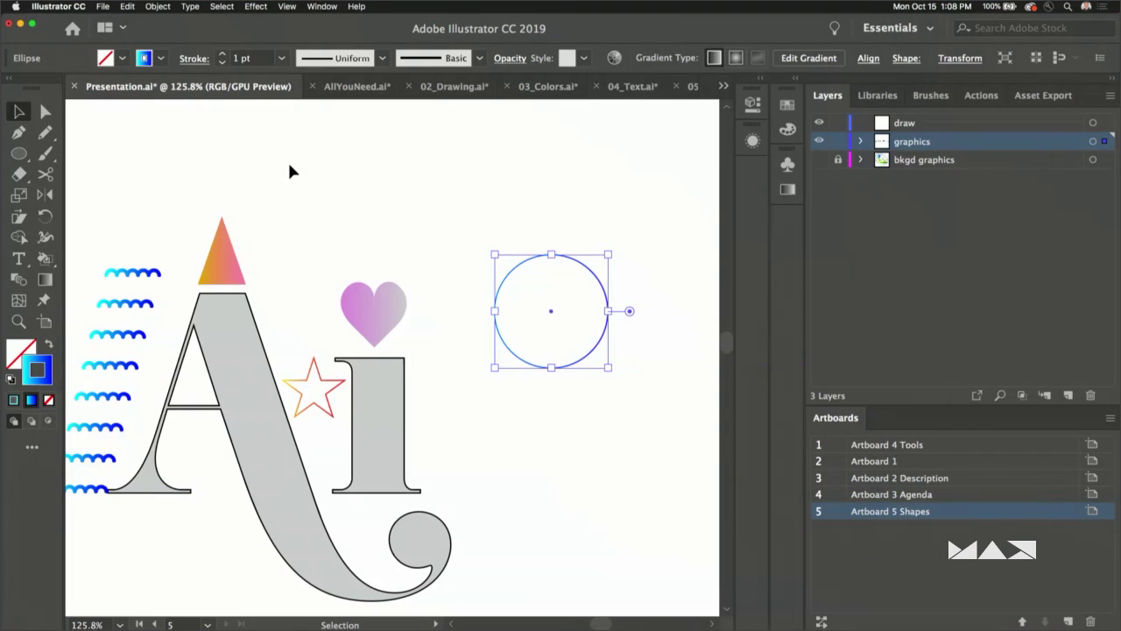
key("a")
key("v")
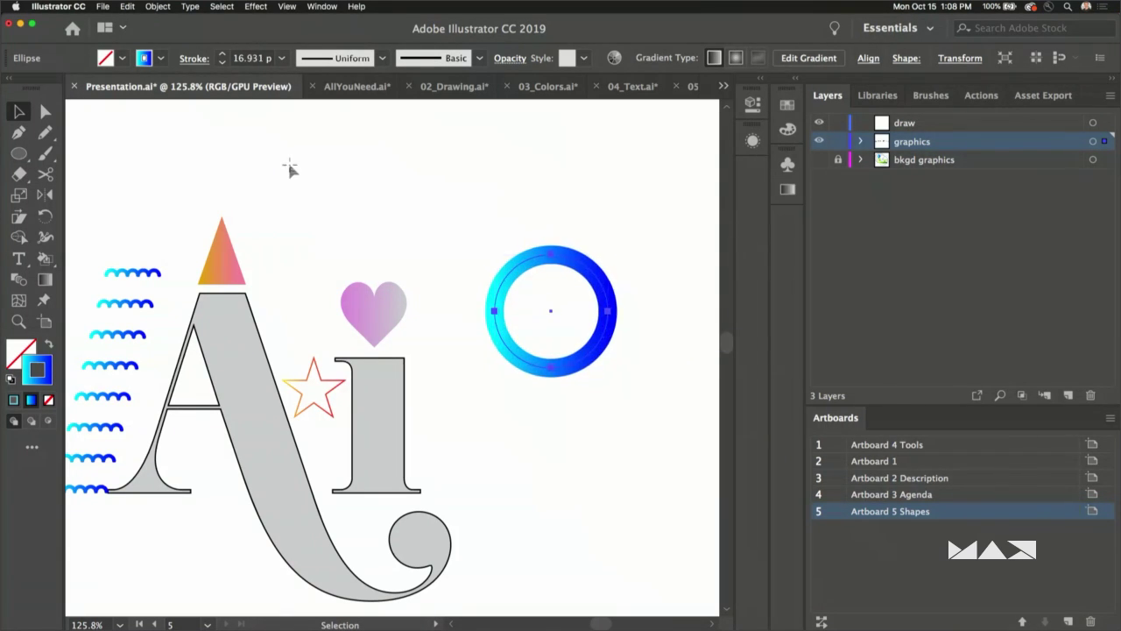
- Examine the recorded scale up and scale down actions and the Scale options of scale down, and cancel the options dialog
left_click(982, 97)
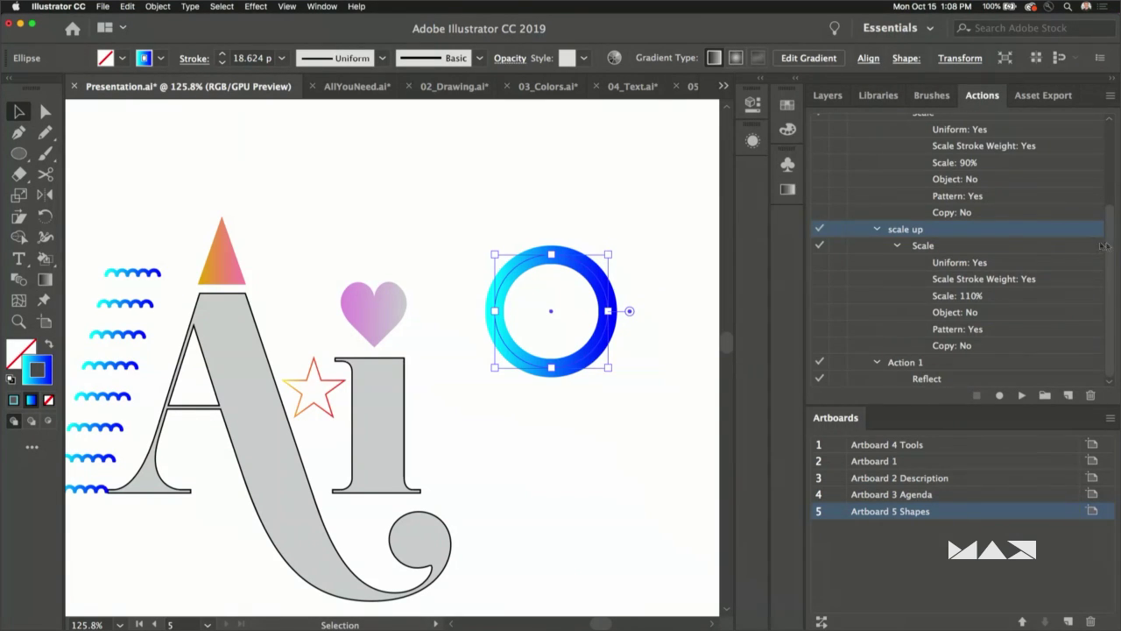
scroll(940, 231, "up", 3)
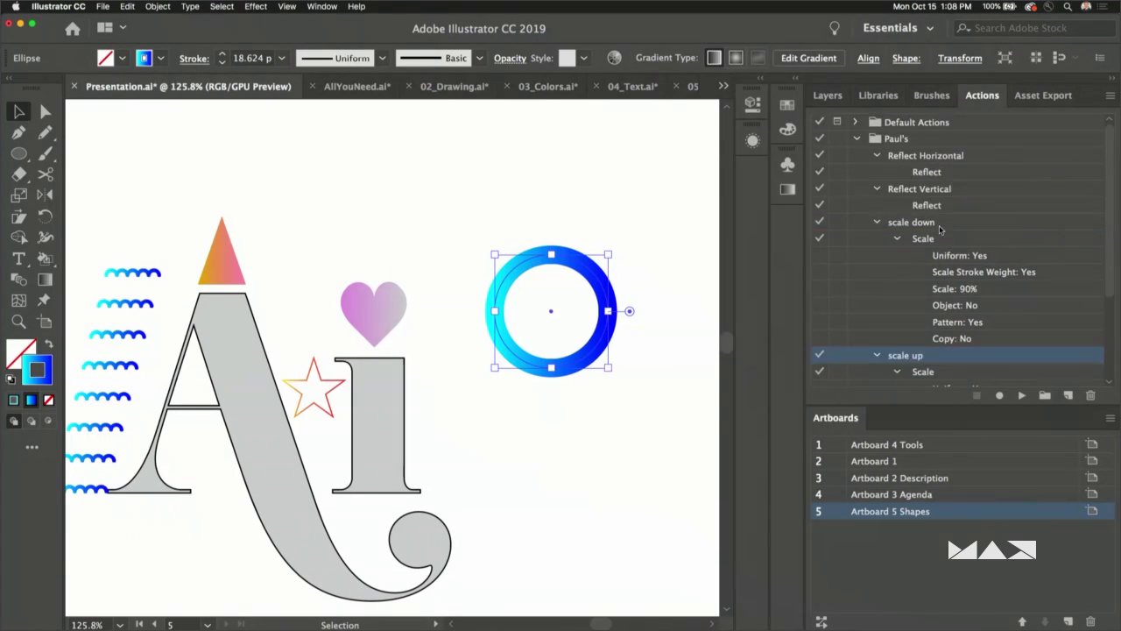
left_click(924, 239)
double_click(939, 245)
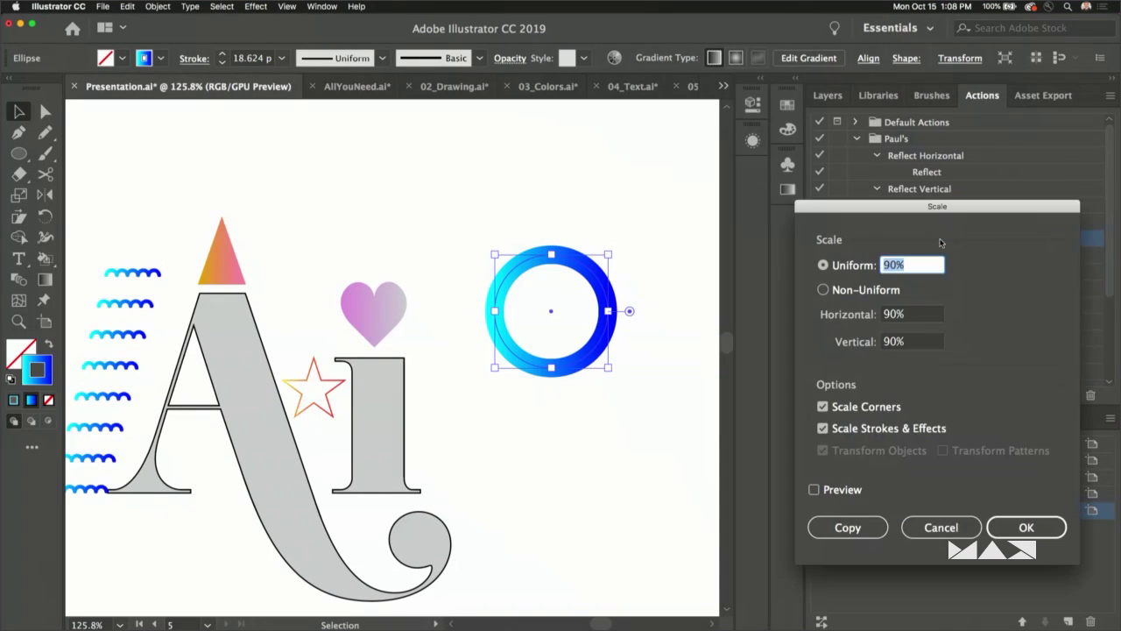
left_click_drag(873, 210, 872, 176)
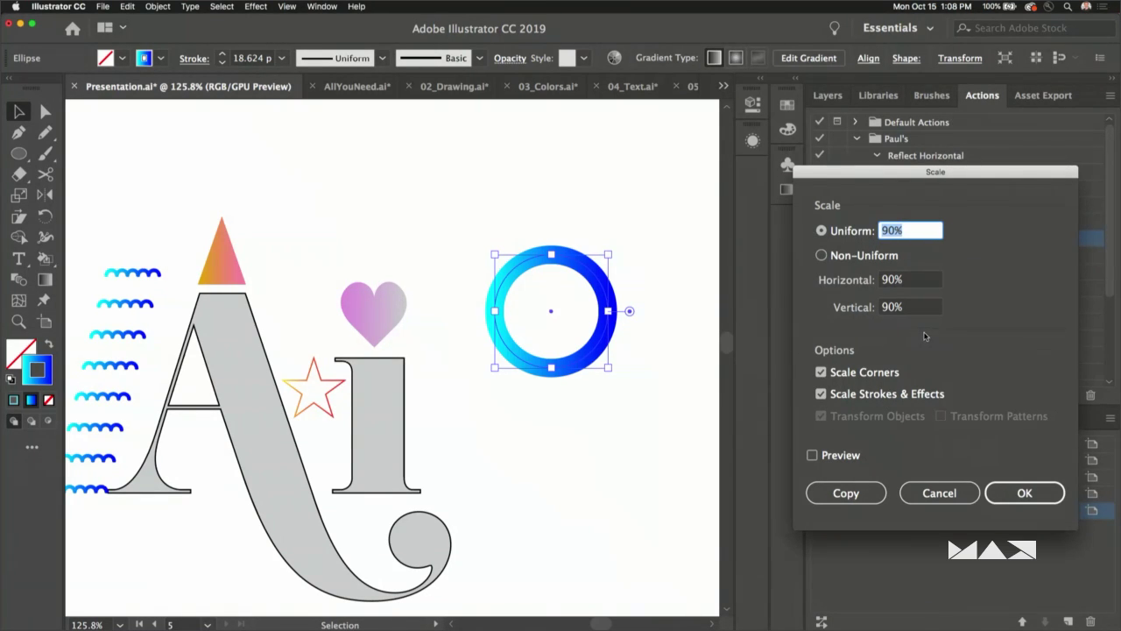
left_click(939, 492)
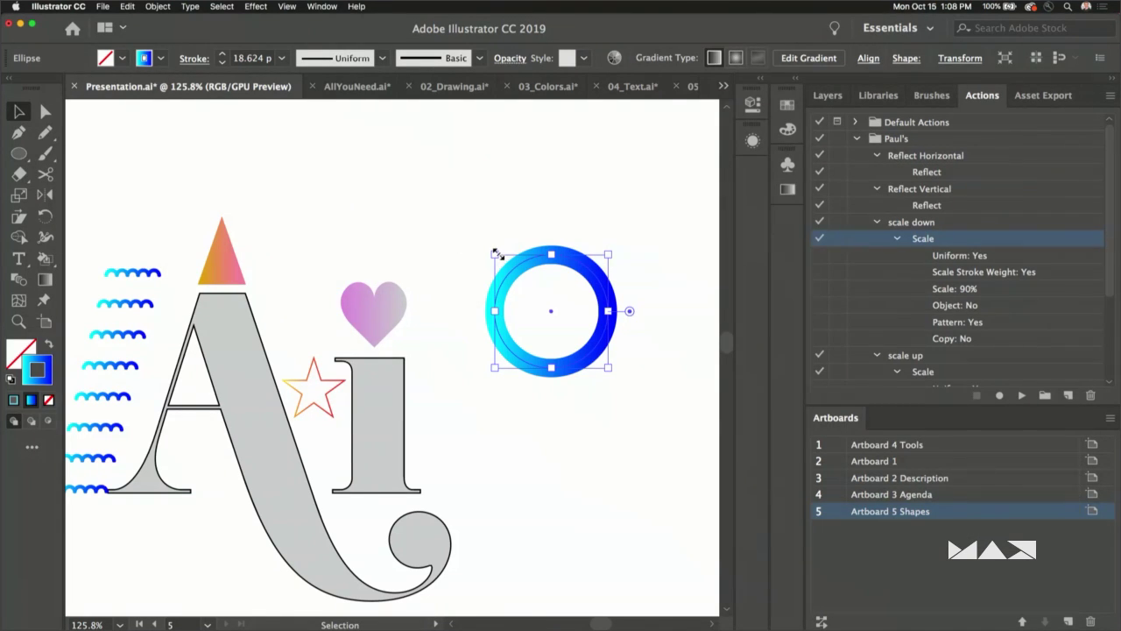
- Delete the blue gradient ring, center the Ai artwork in view, and show the layer list again
key("Delete")
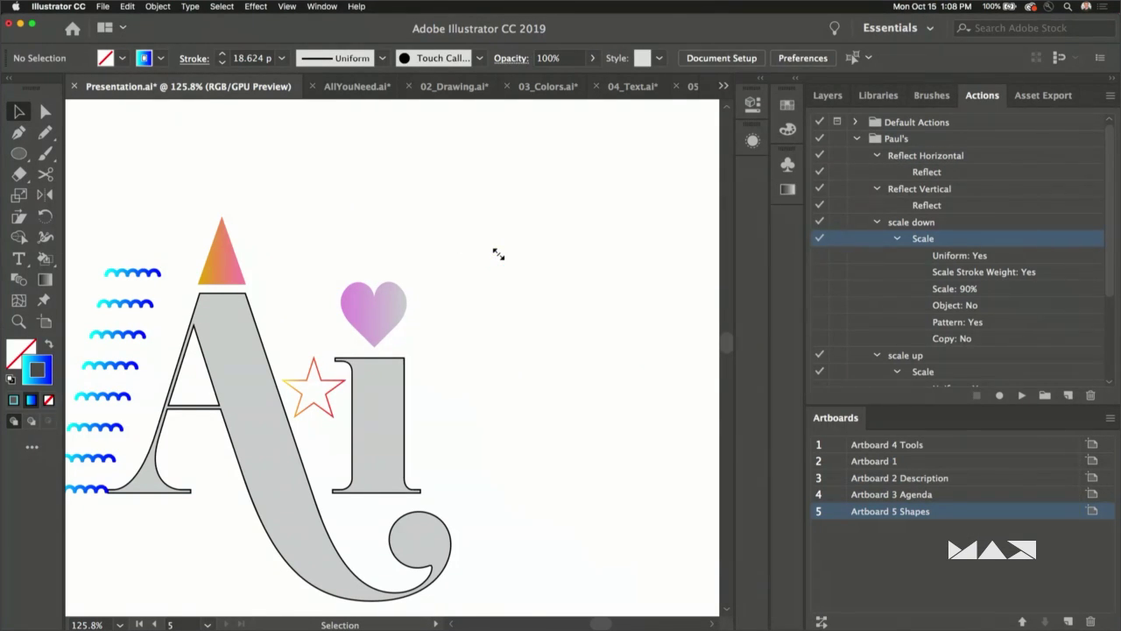
left_click_drag(333, 238, 488, 195)
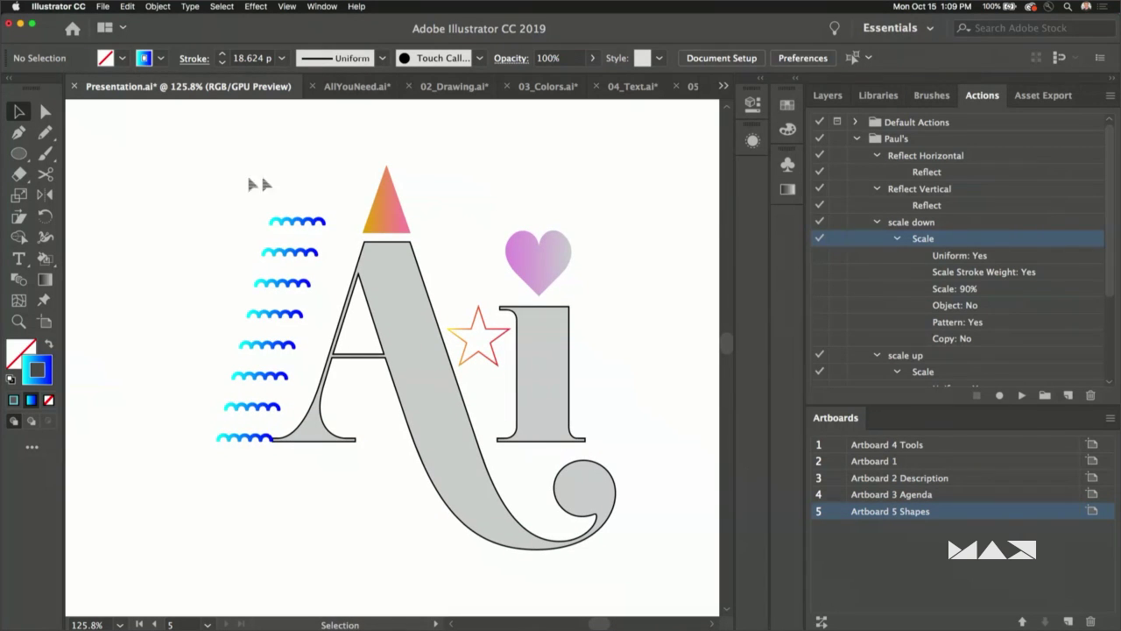
left_click(529, 275)
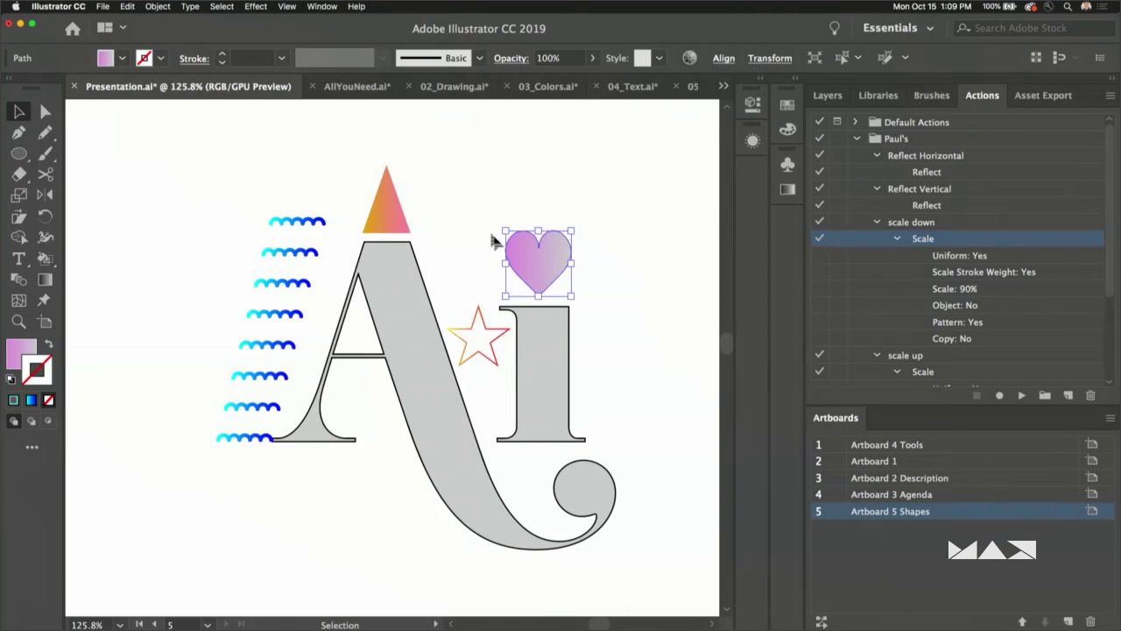
left_click(480, 233)
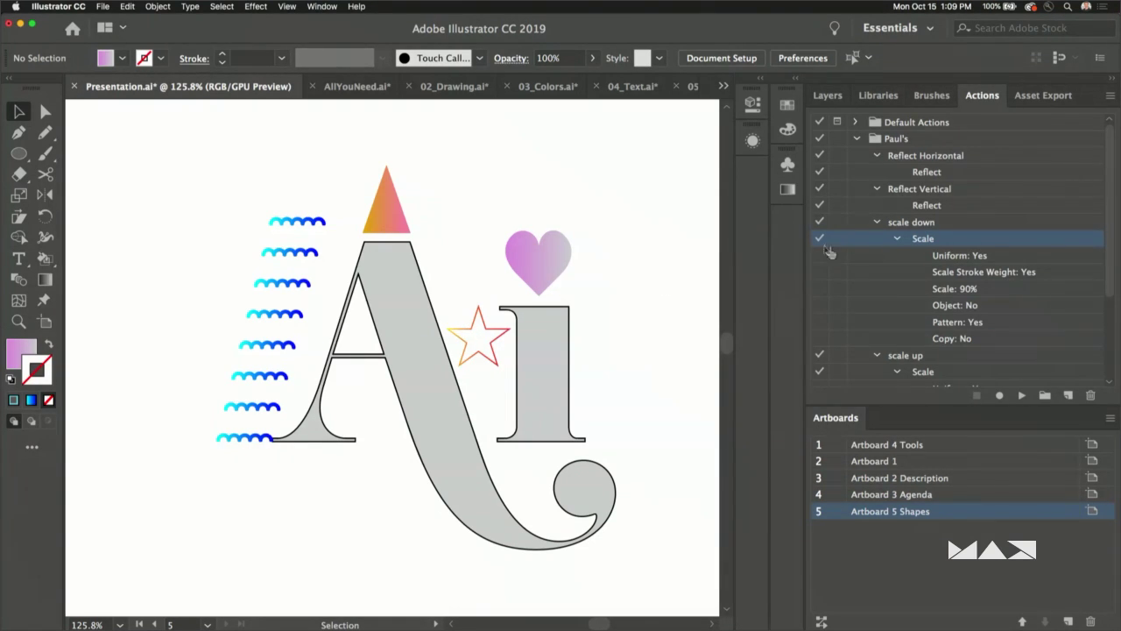
left_click(828, 95)
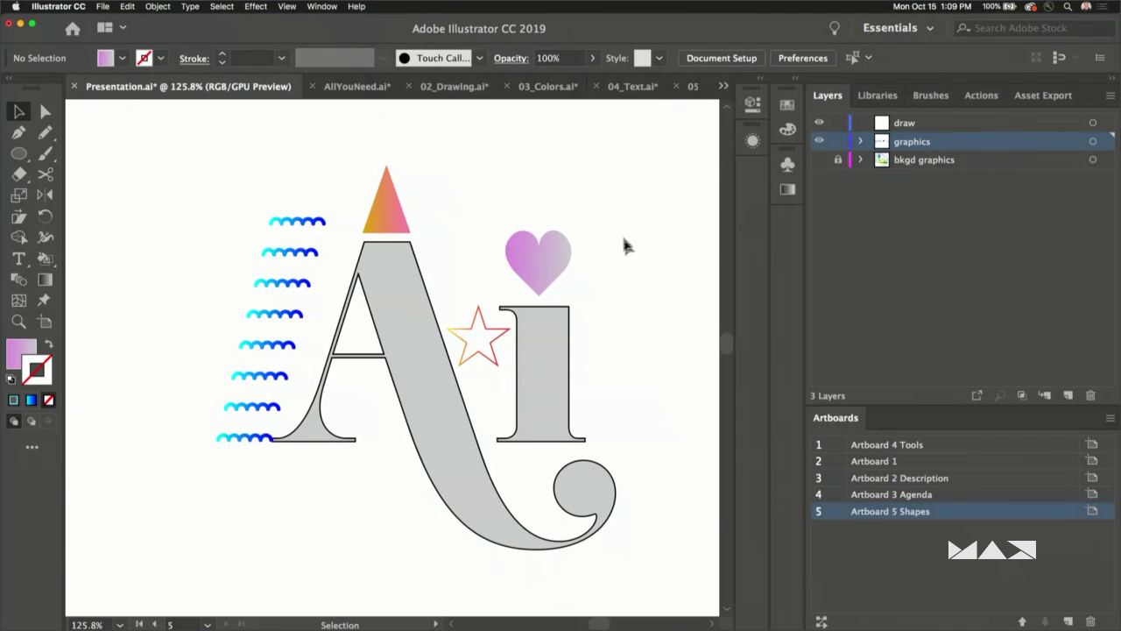
- Move the outlined star onto the thick stem of the A, and display its anchor points and corner widgets
left_click_drag(468, 323, 448, 337)
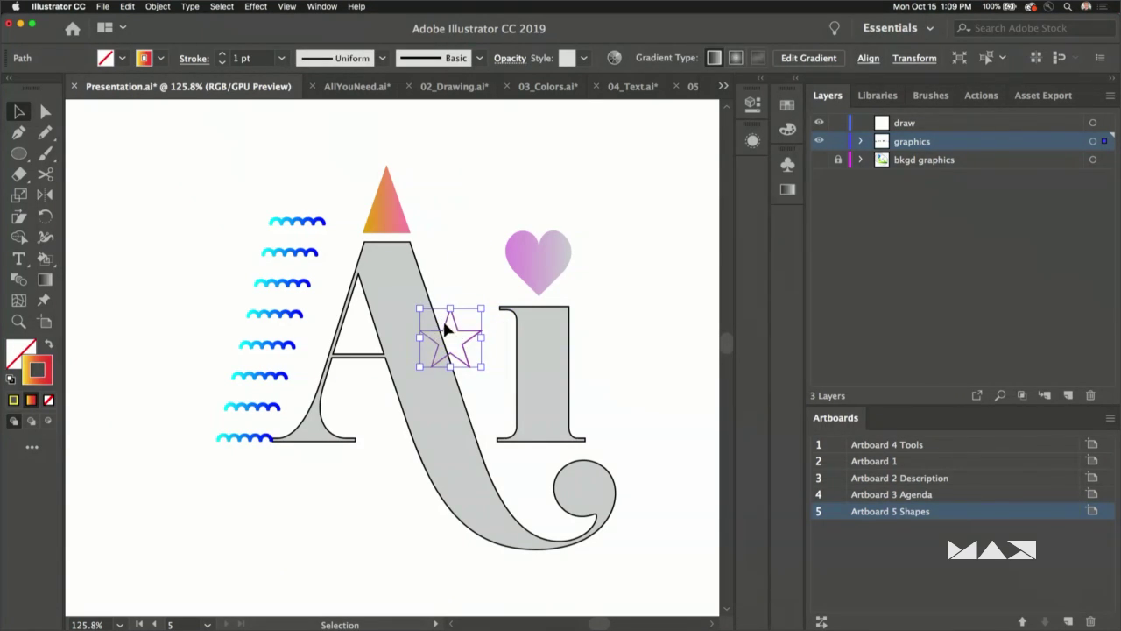
left_click(452, 326, "super")
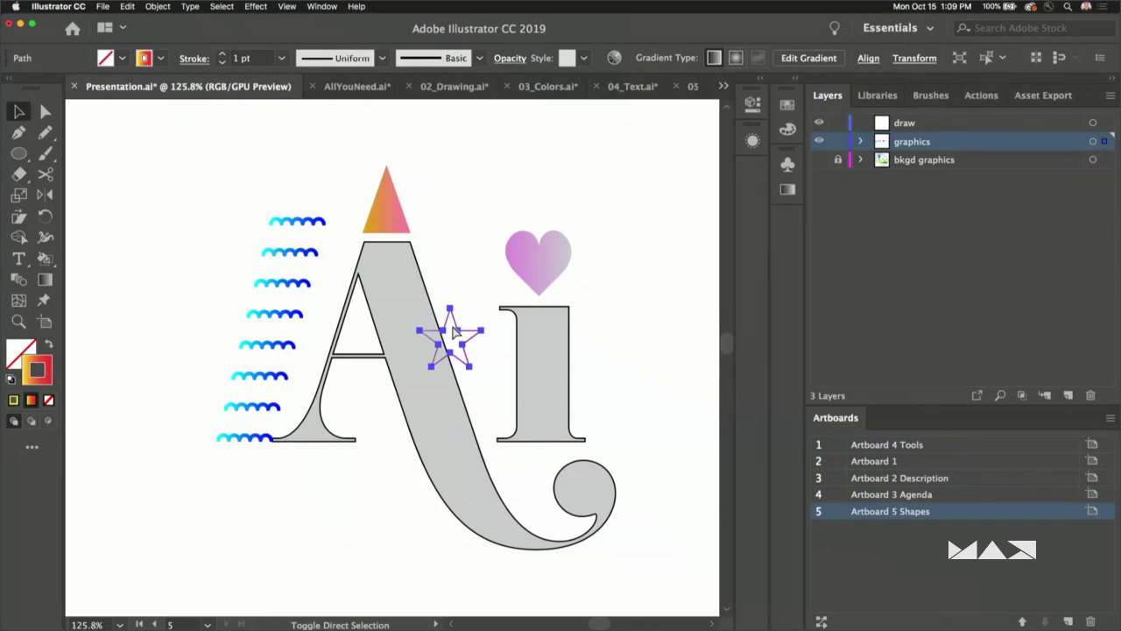
key("super+shift+p")
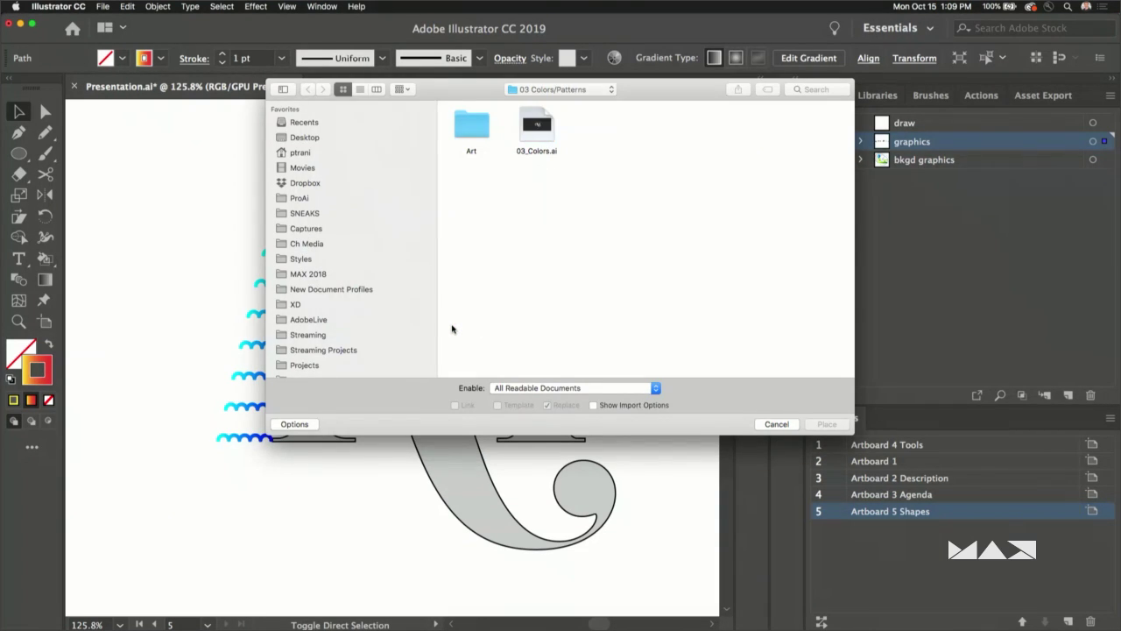
key("Escape")
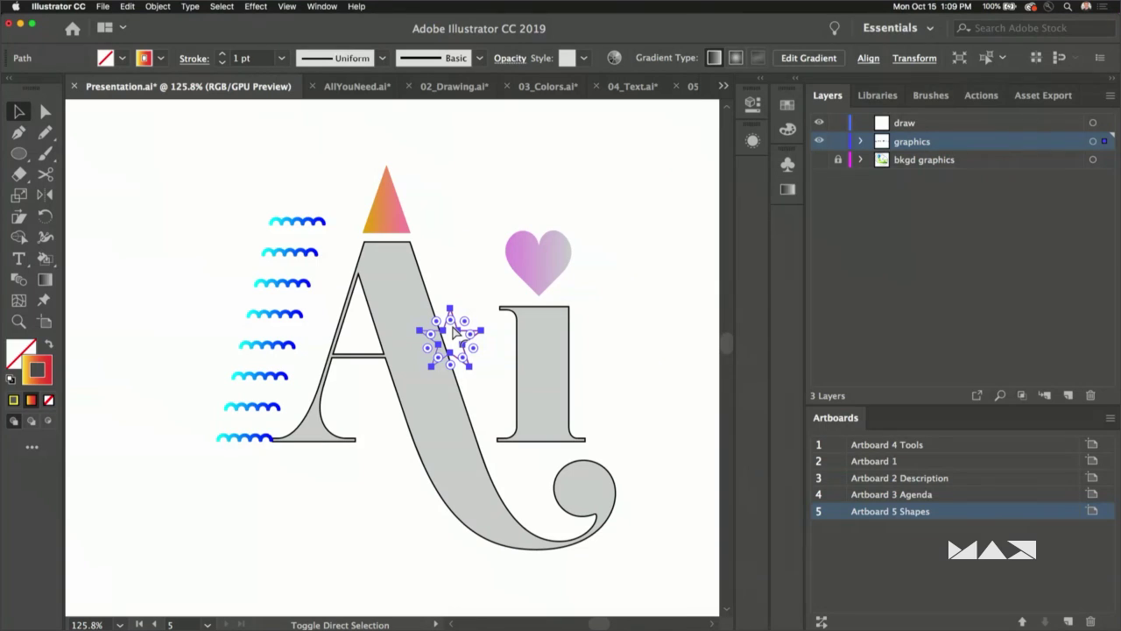
left_click(450, 320)
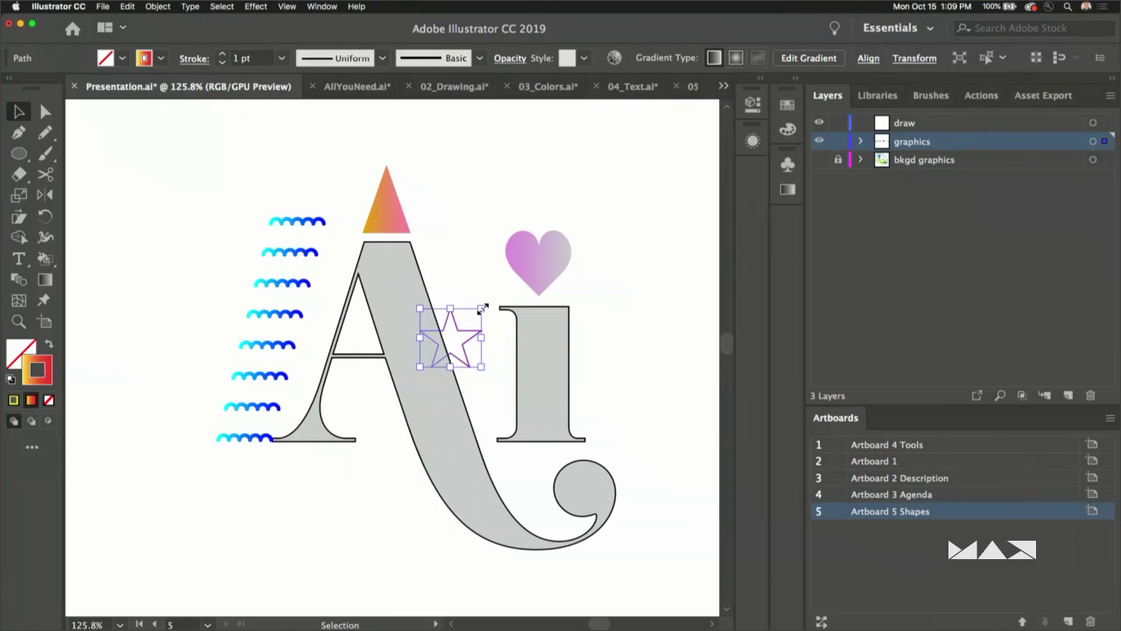
- Try enlarging the outlined star, undo the scaling, and delete the star
left_click_drag(482, 308, 525, 232)
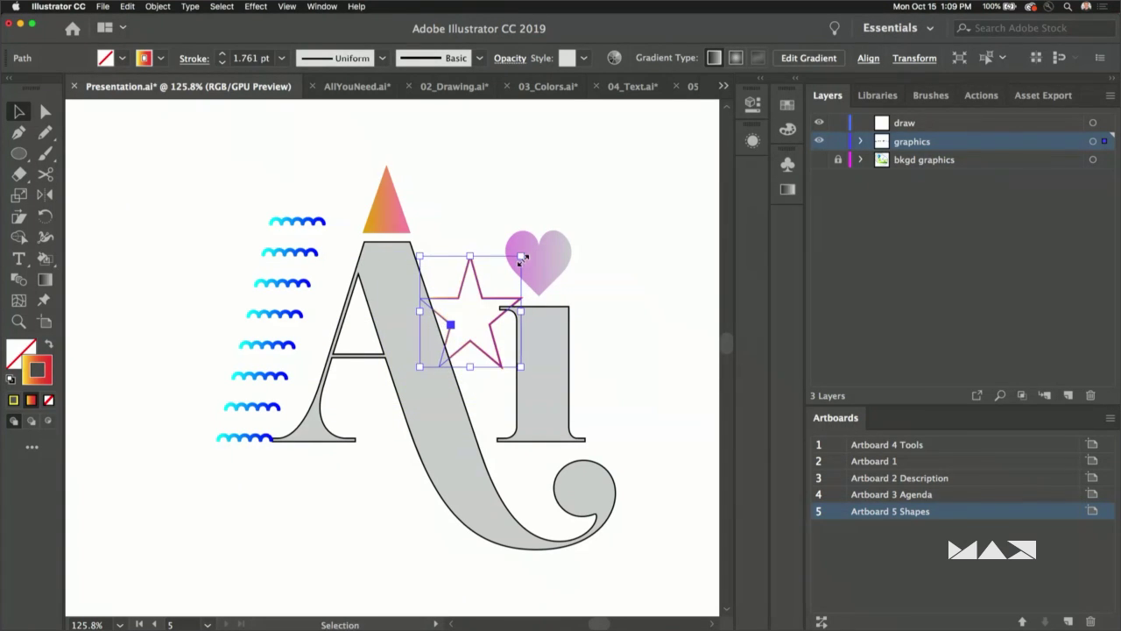
key("ctrl+z")
key("Delete")
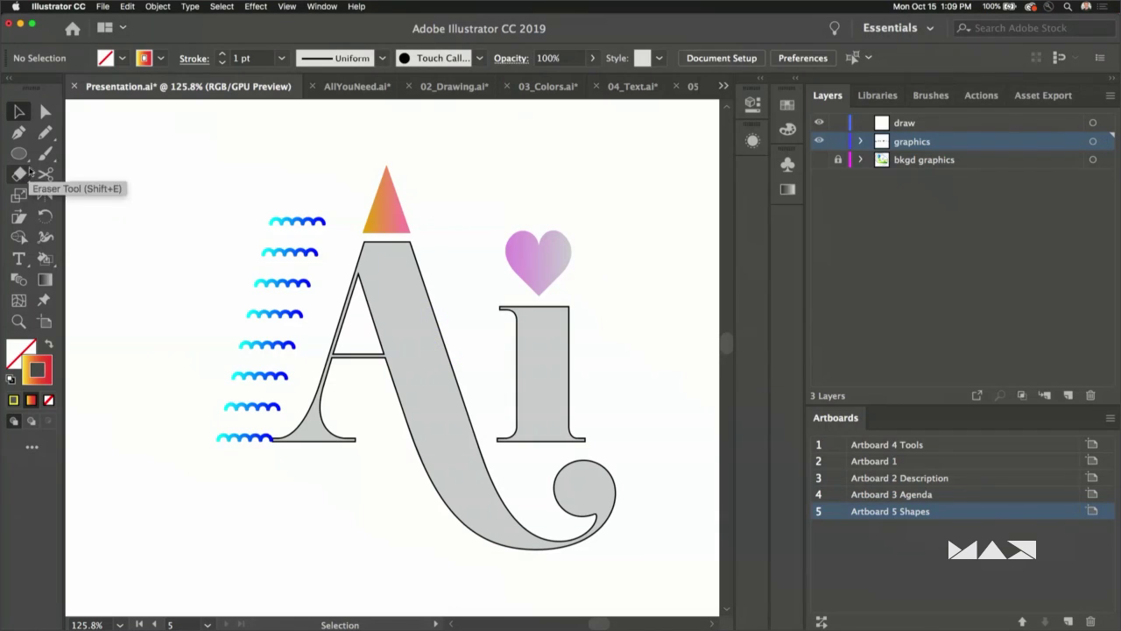
- Draw a swirling burst of many rotated, outlined gradient stars across the Ai artwork with the Star tool
left_click(19, 154)
left_click_drag(19, 154, 70, 238)
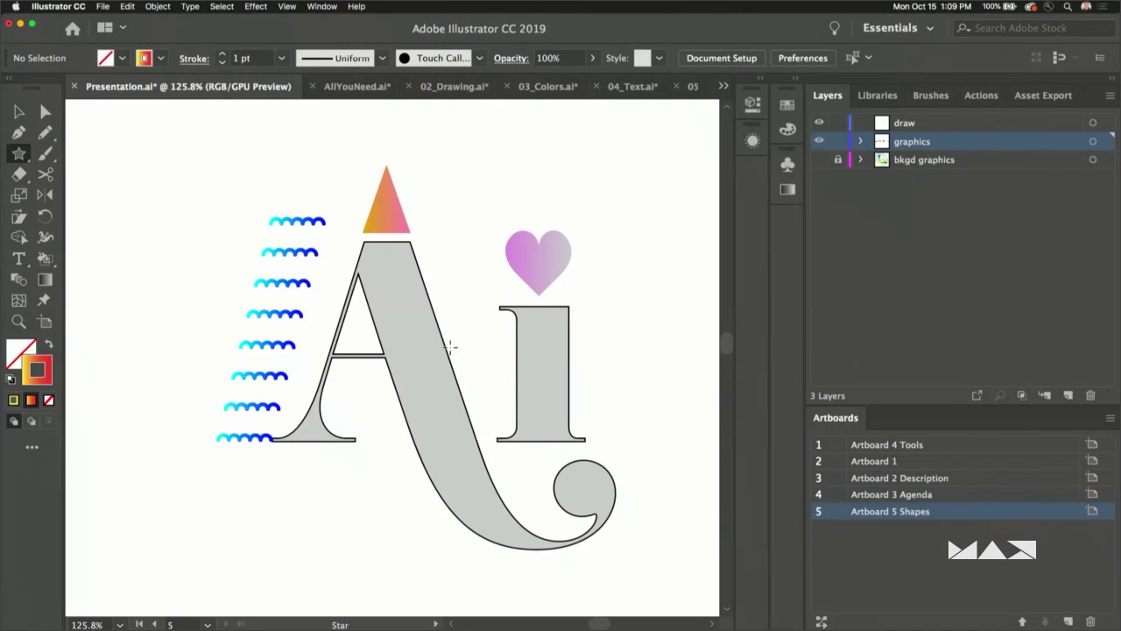
mouse_move(450, 347)
left_mouse_down()
mouse_move(508, 403)
mouse_move(155, 465)
mouse_move(8, 346)
mouse_move(90, 339)
left_mouse_up()
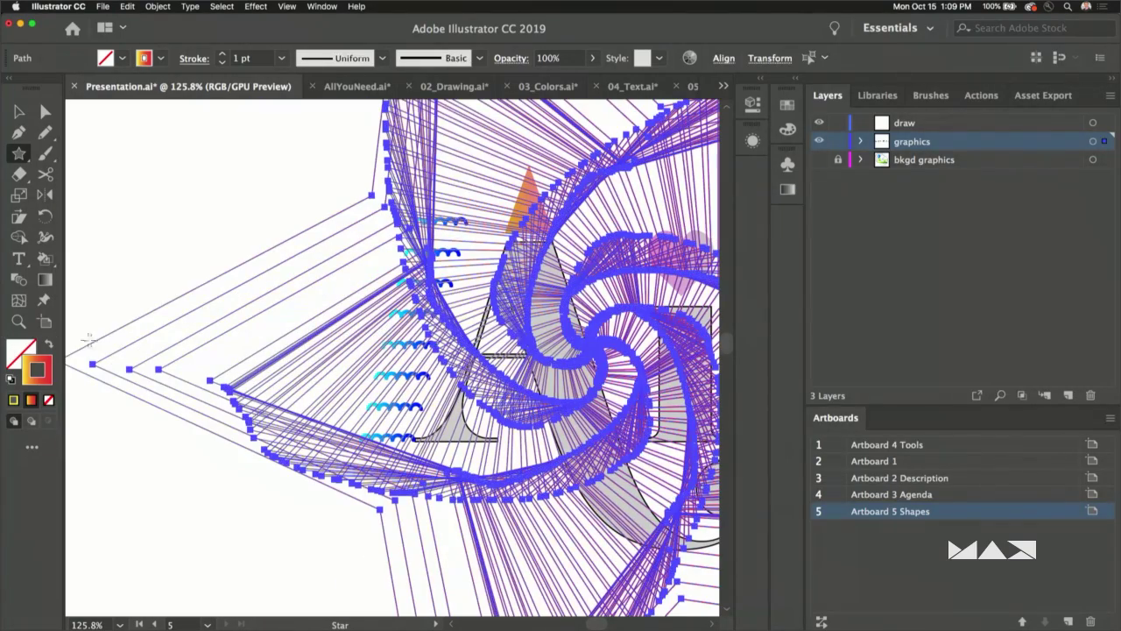
scroll(89, 340, "right", 5)
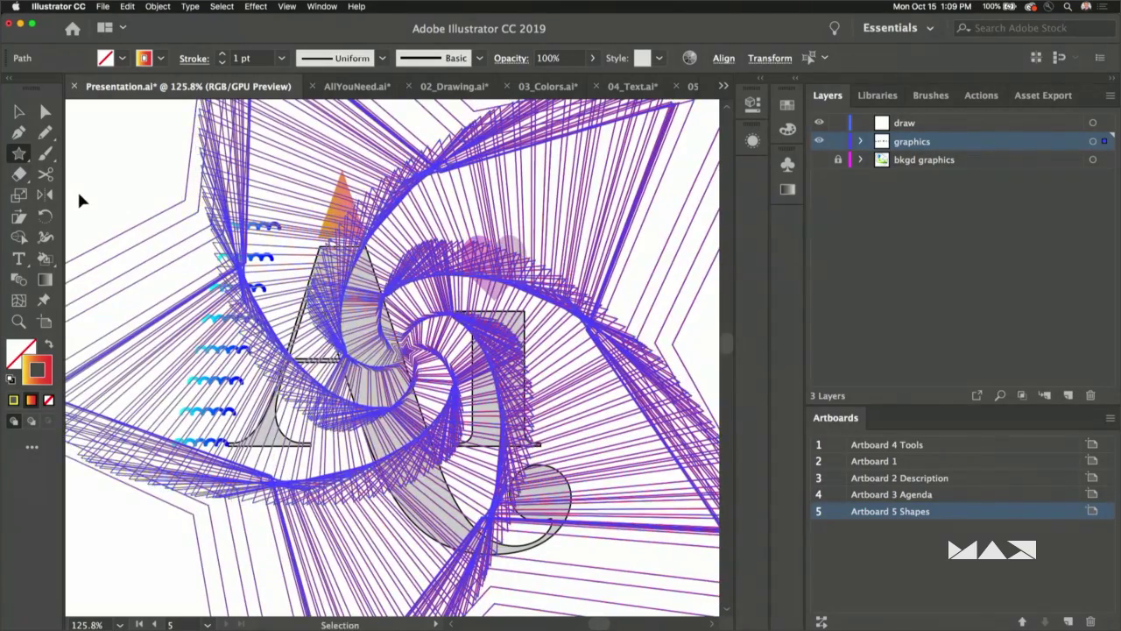
- Delete all the repeated stars from the artwork
key("super+shift+a")
left_click(18, 112)
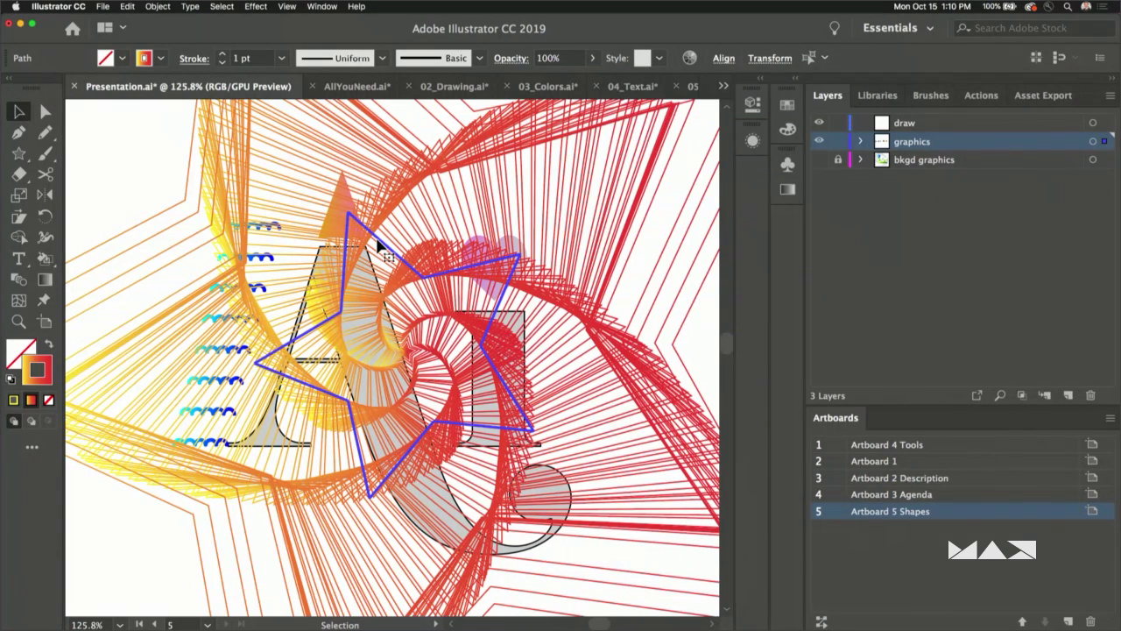
key("Delete")
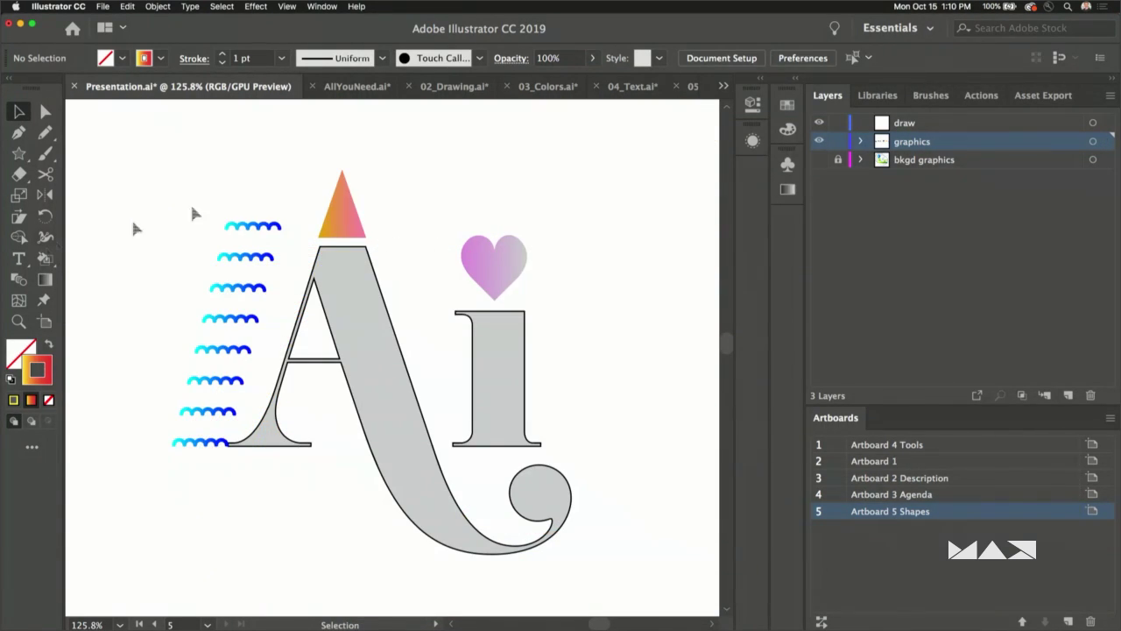
- Try fitting an outlined ellipse over the left lobe of the heart above the i, and undo each attempt
left_click(18, 322)
left_click_drag(443, 221, 547, 345)
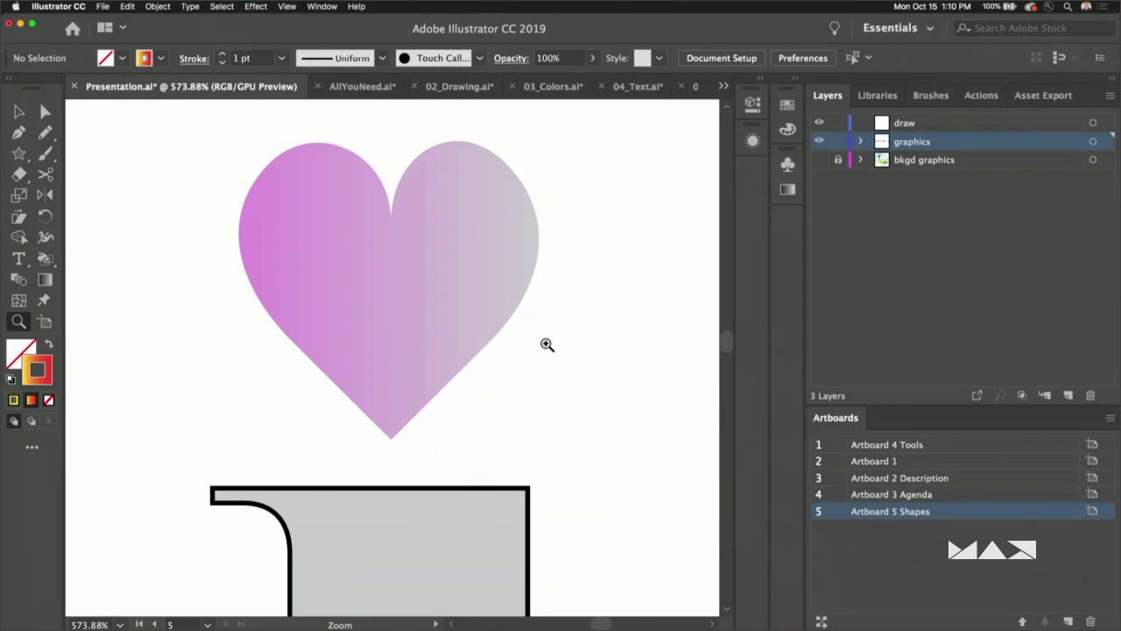
left_click_drag(187, 170, 233, 215)
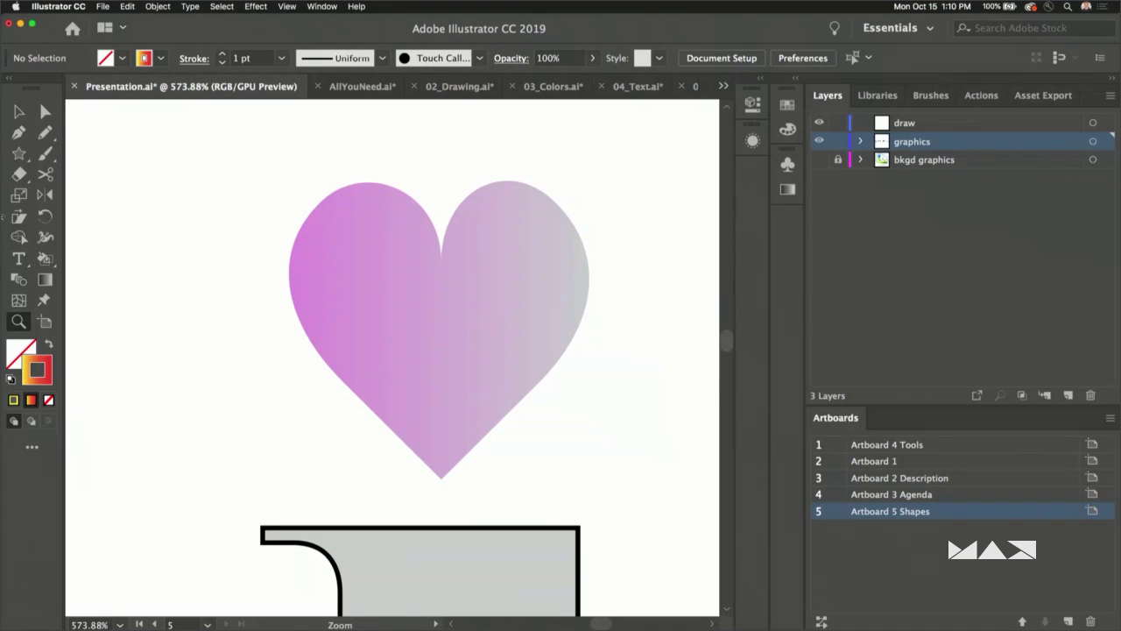
left_click(19, 154)
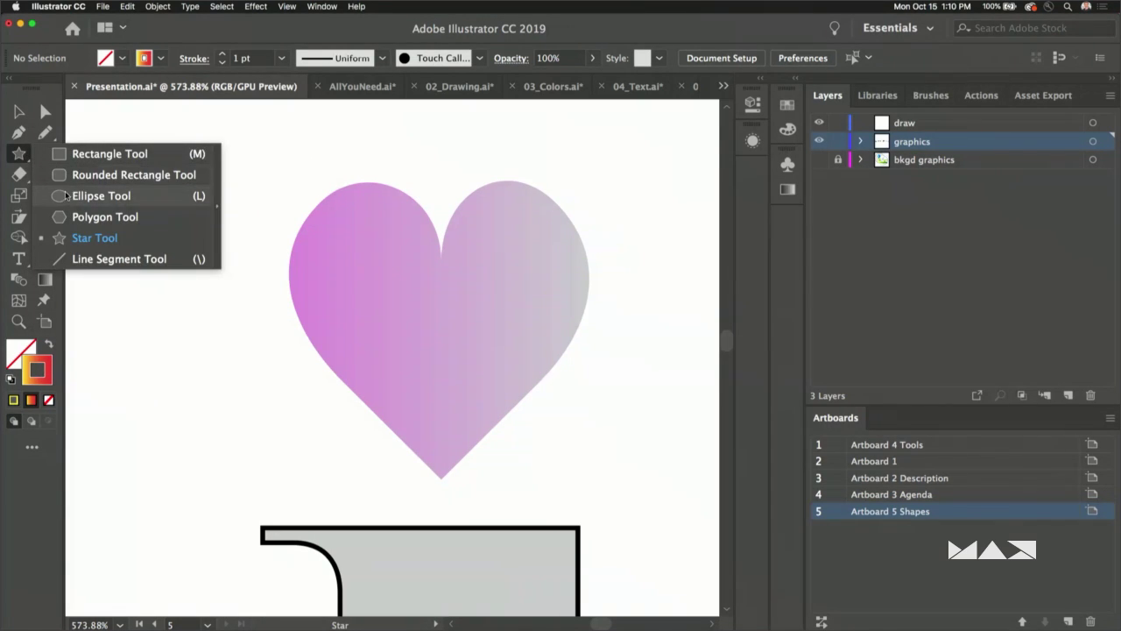
left_click(65, 196)
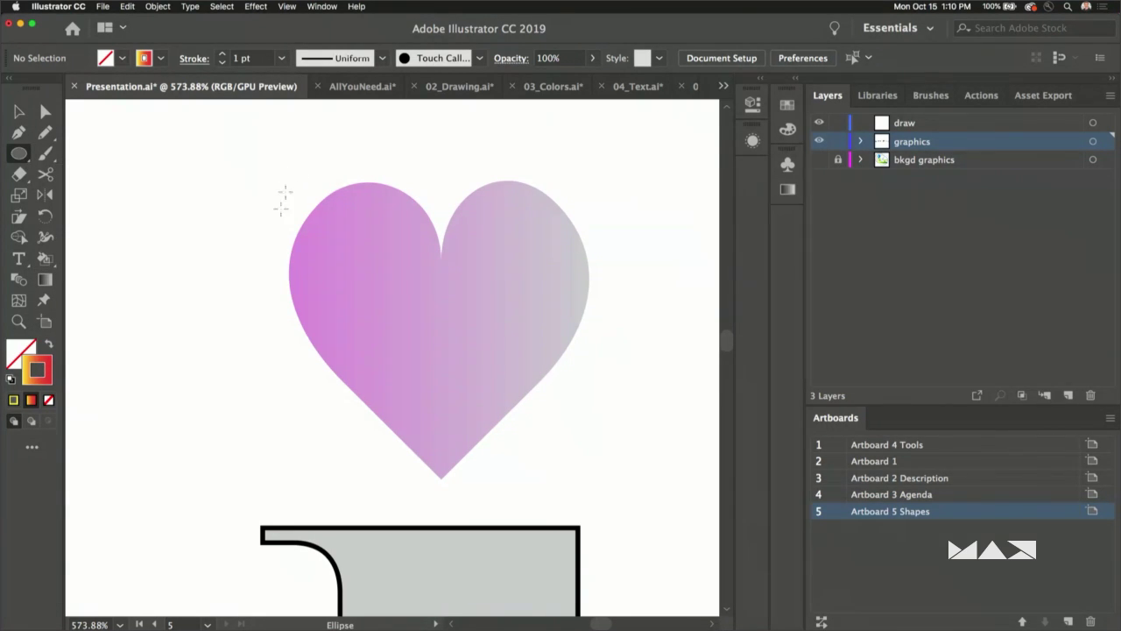
left_click_drag(282, 177, 455, 388)
key("super+z")
left_click_drag(286, 180, 455, 388)
key("super+z")
left_click_drag(287, 182, 452, 402)
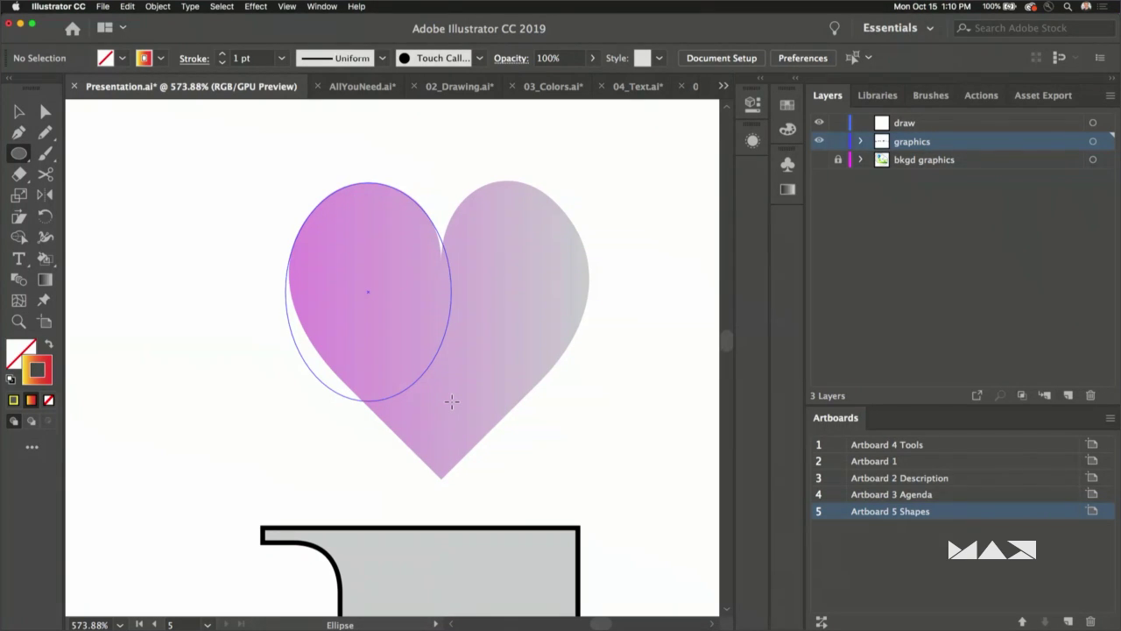
mouse_move(452, 401)
left_mouse_down()
mouse_move(438, 327)
mouse_move(435, 376)
mouse_move(428, 353)
mouse_move(447, 374)
left_mouse_up()
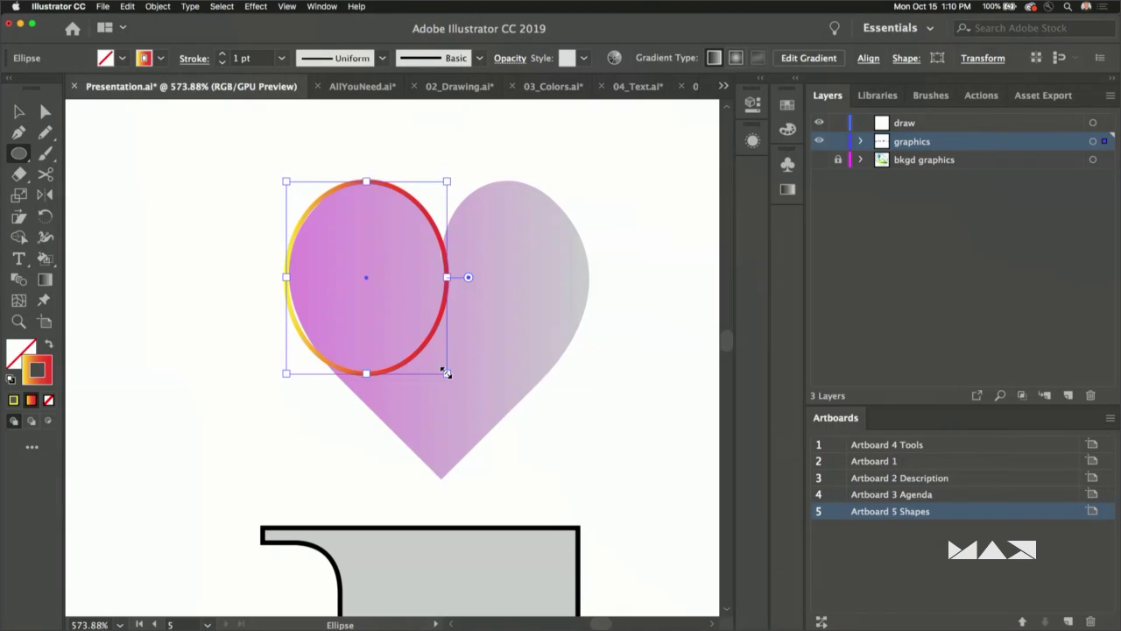
key("ctrl+z")
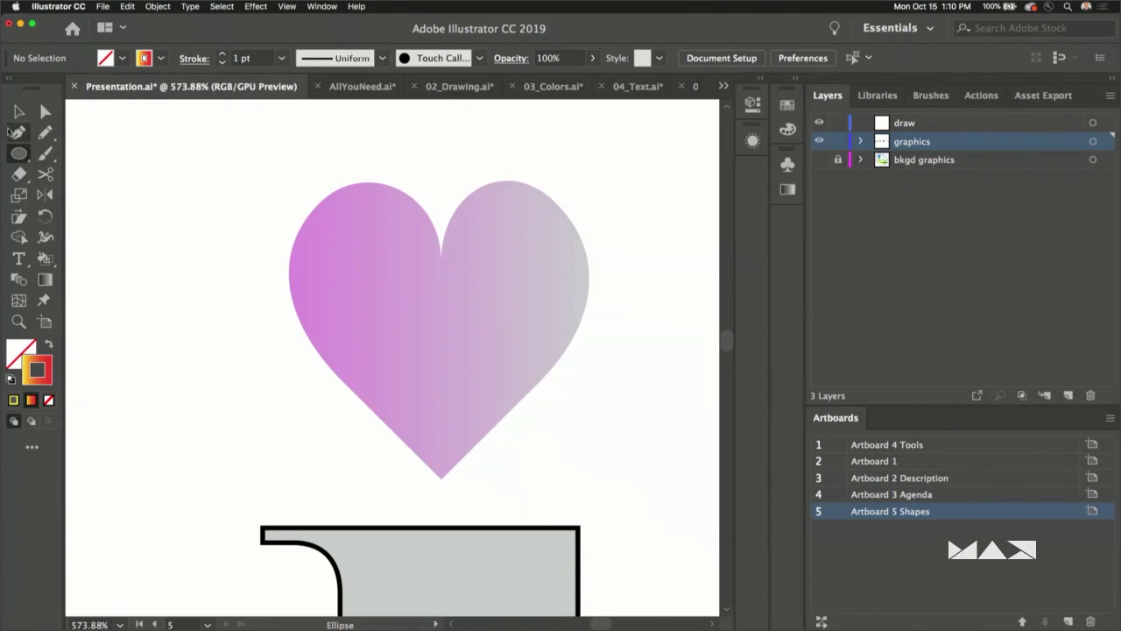
- Show and unlock the bkgd graphics layer, with the whole Ai artwork in view
left_click(18, 111)
key("super+minus")
key("super+minus")
key("super+minus")
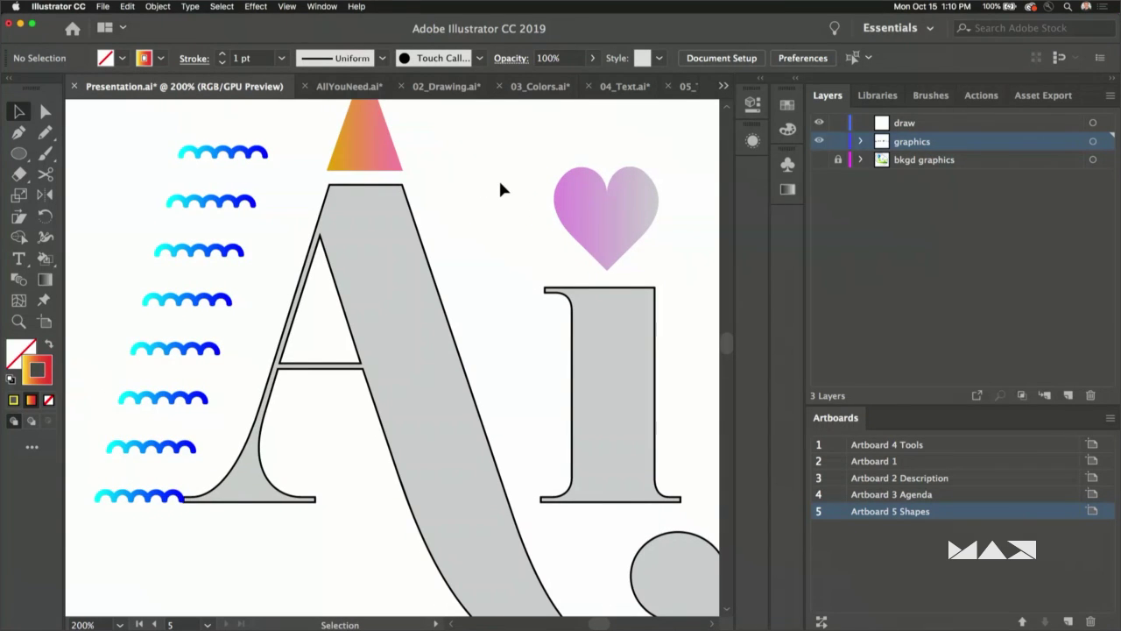
key("super+minus")
key("super+minus")
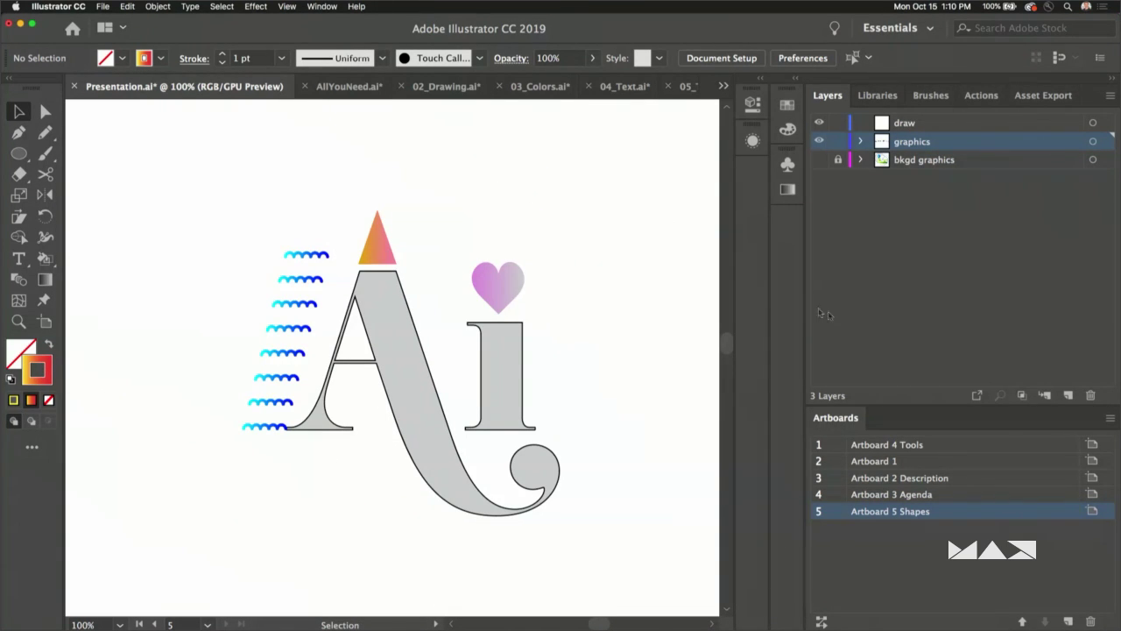
left_click(820, 161)
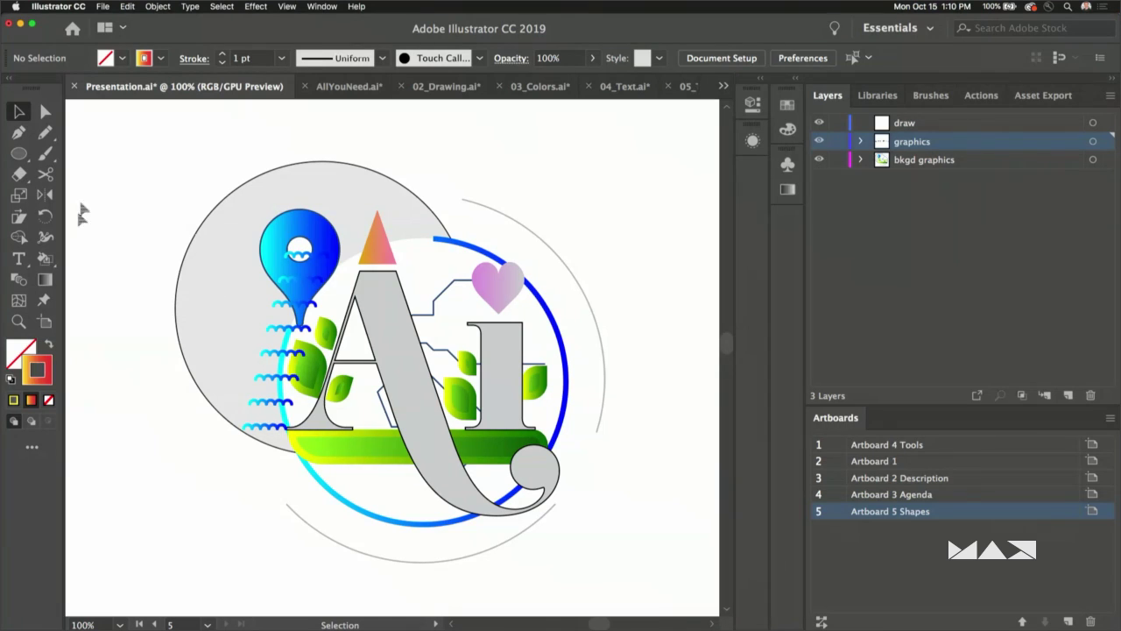
- Select the entire Ai artwork with its background graphics and place a duplicate beside the original
left_click_drag(166, 154, 645, 564)
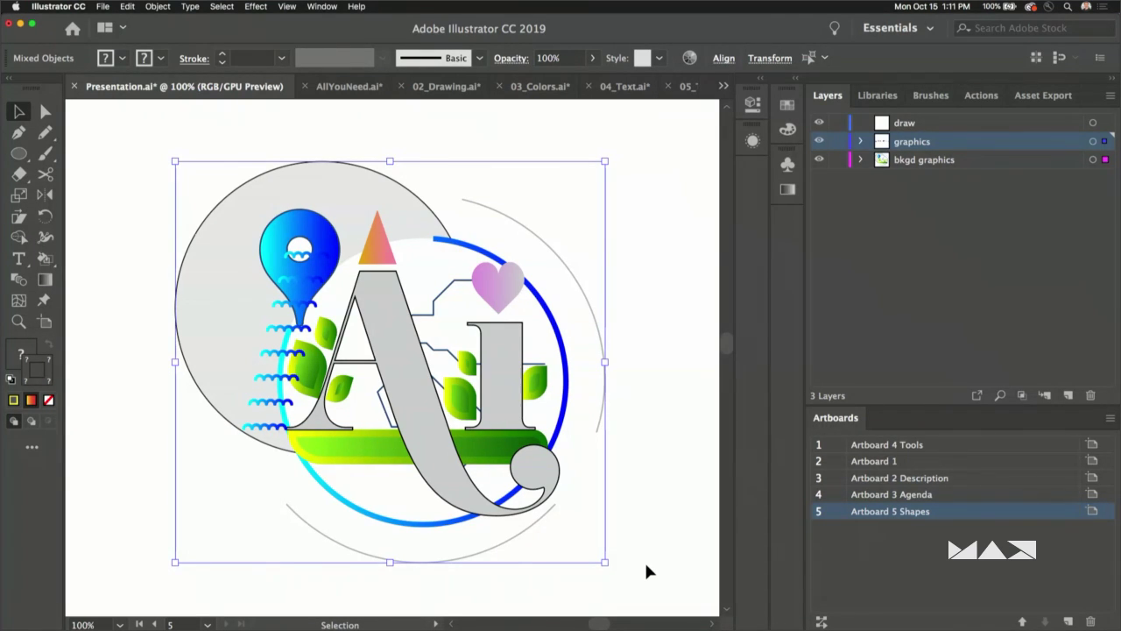
key("super+minus")
key("super+minus")
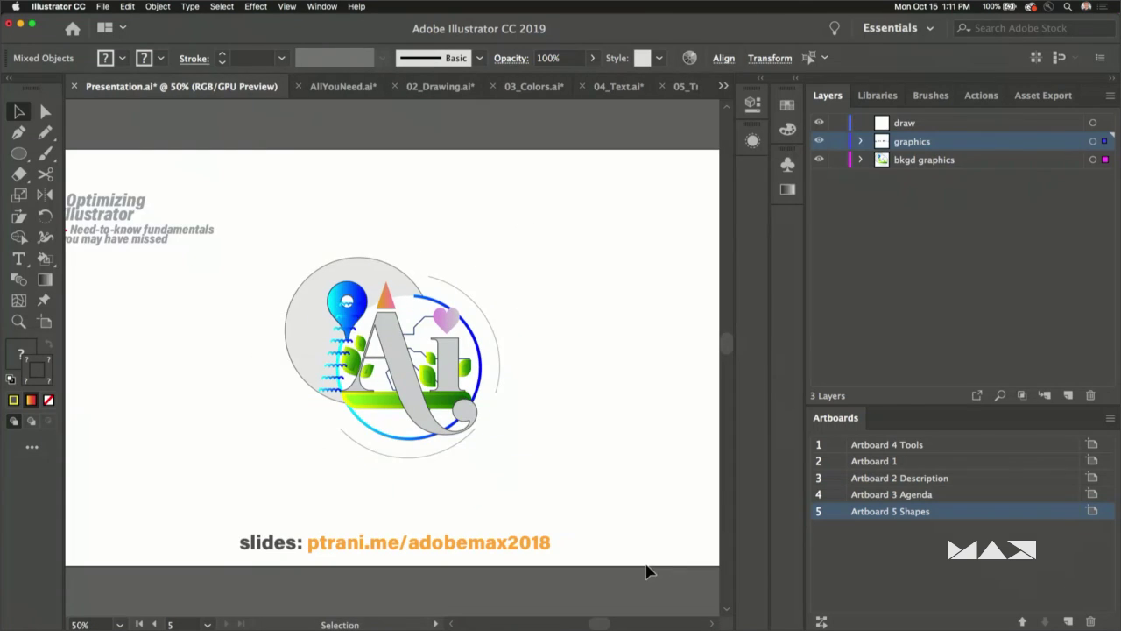
left_click_drag(274, 349, 401, 355)
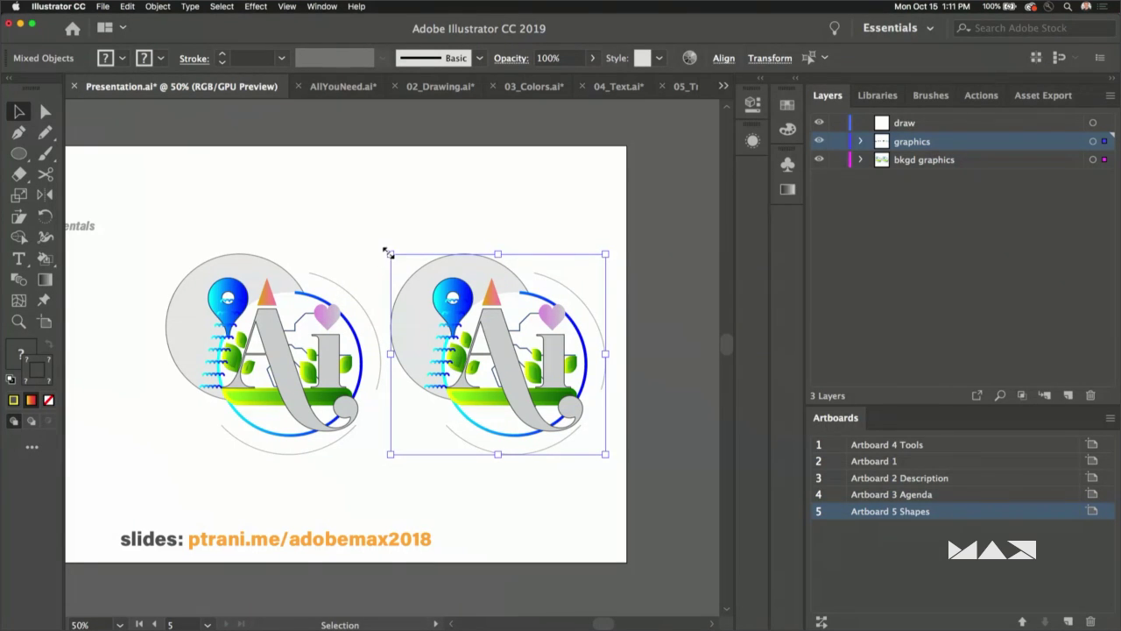
- Try scaling the duplicate artwork proportionally to about a third of its size, examine its strokes, and undo the scaling
left_click_drag(391, 254, 461, 322)
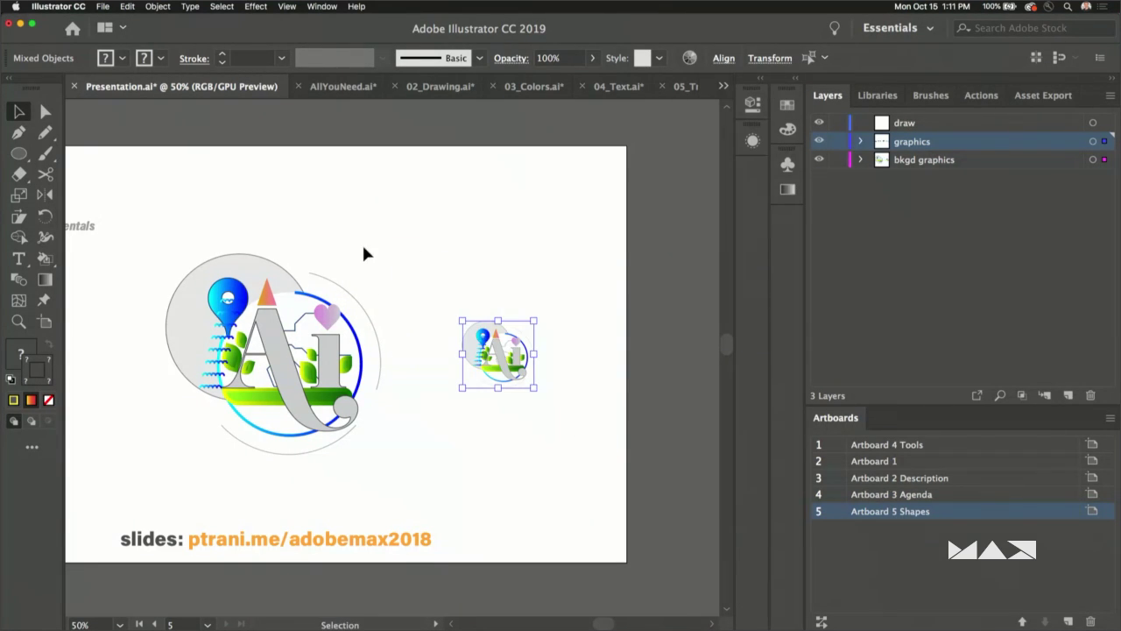
scroll(490, 382, "up", 5)
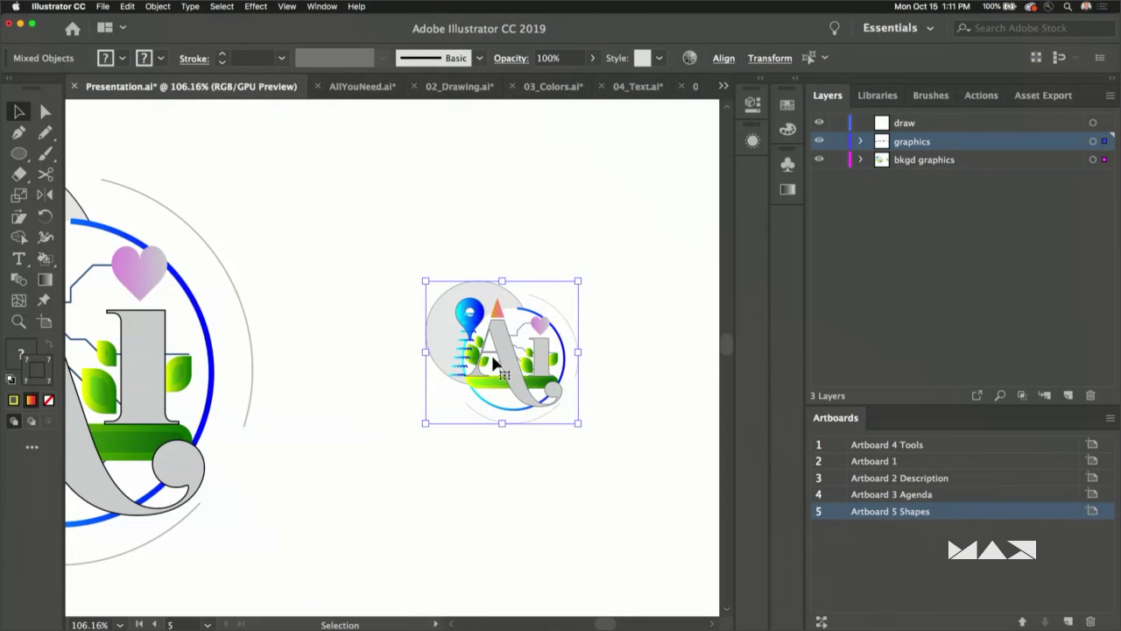
scroll(491, 352, "down", 2)
scroll(491, 359, "down", 3)
key("super+z")
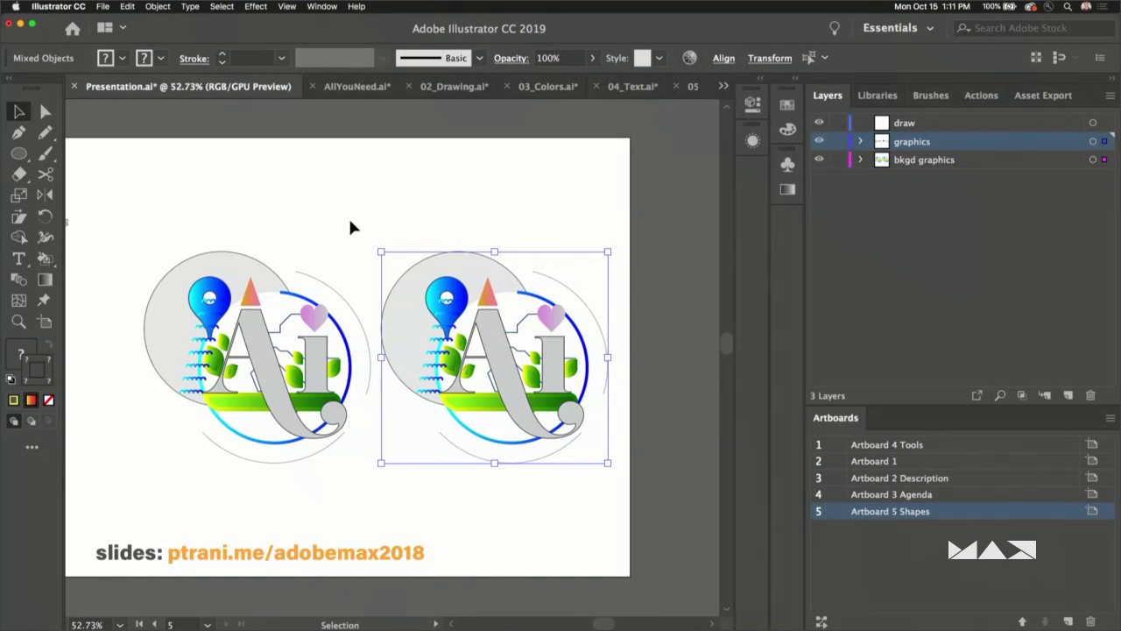
- Turn off Scale Strokes & Effects in the General preferences
left_click(69, 7)
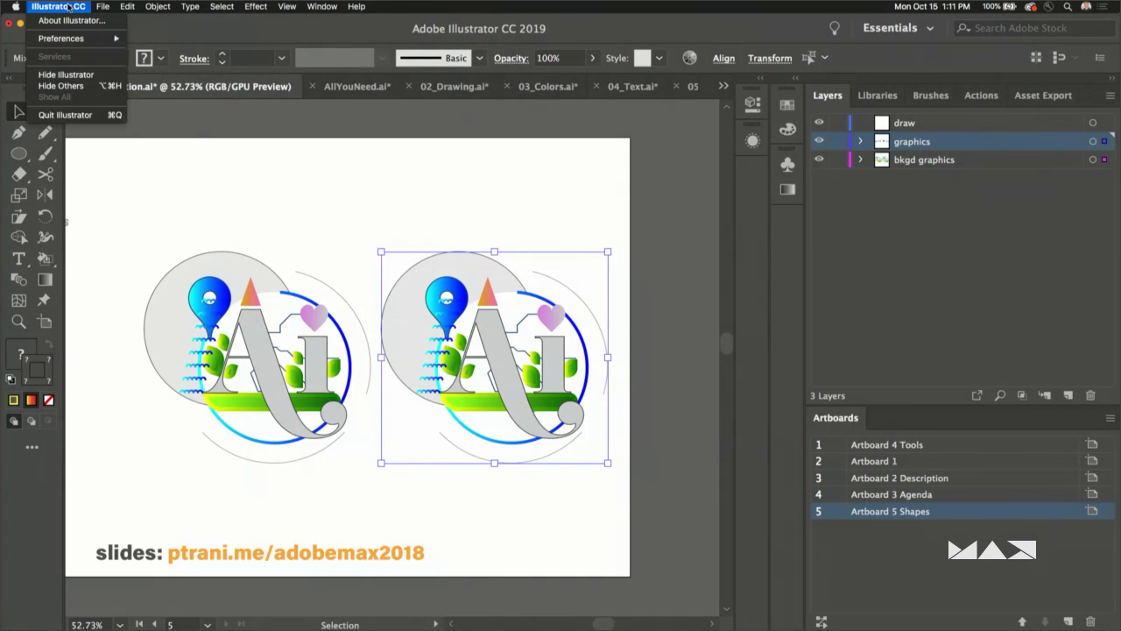
mouse_move(69, 41)
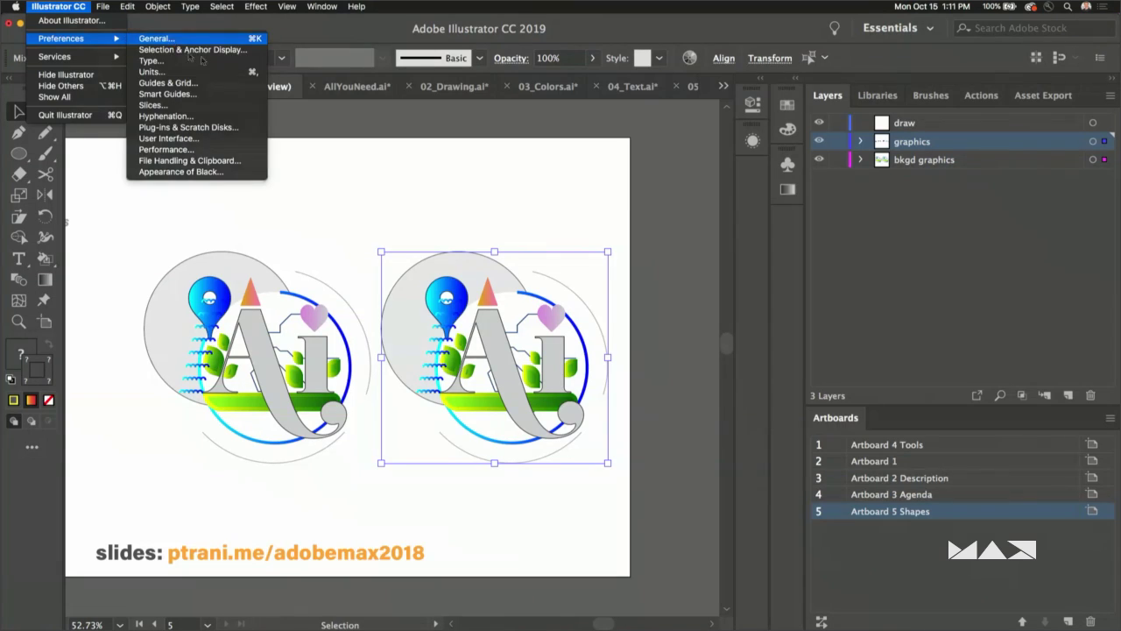
left_click(155, 38)
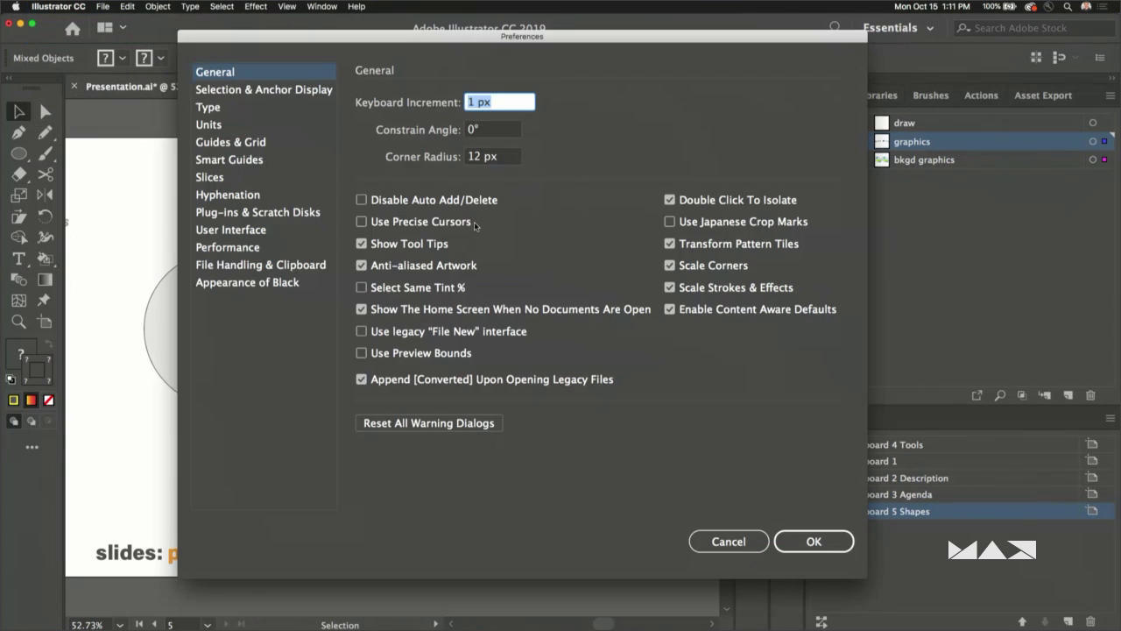
left_click(669, 287)
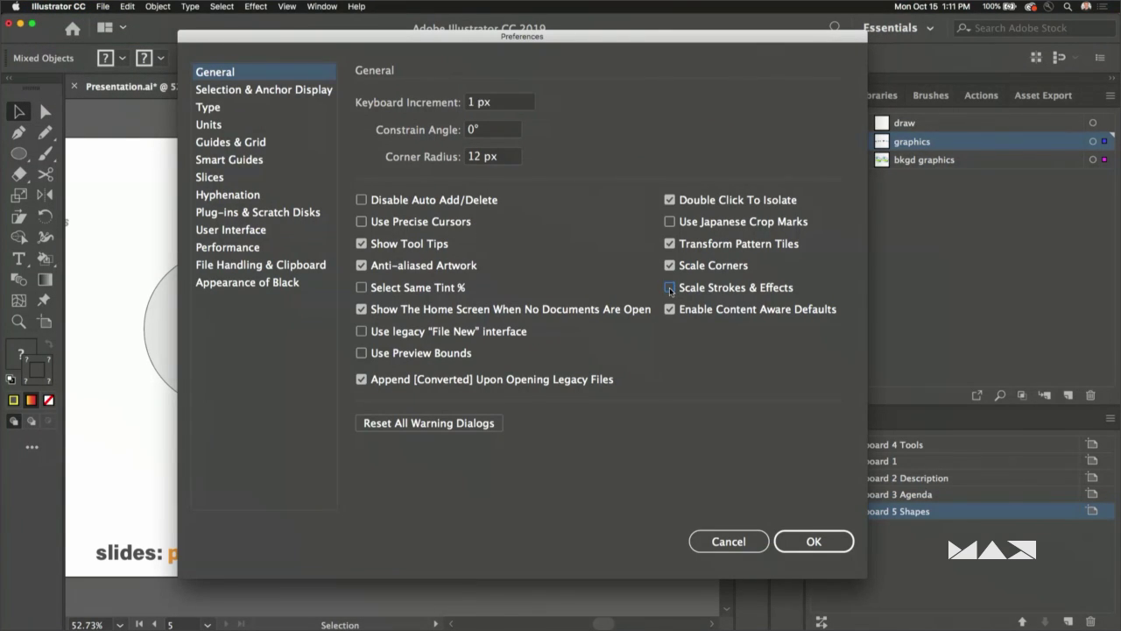
left_click(797, 539)
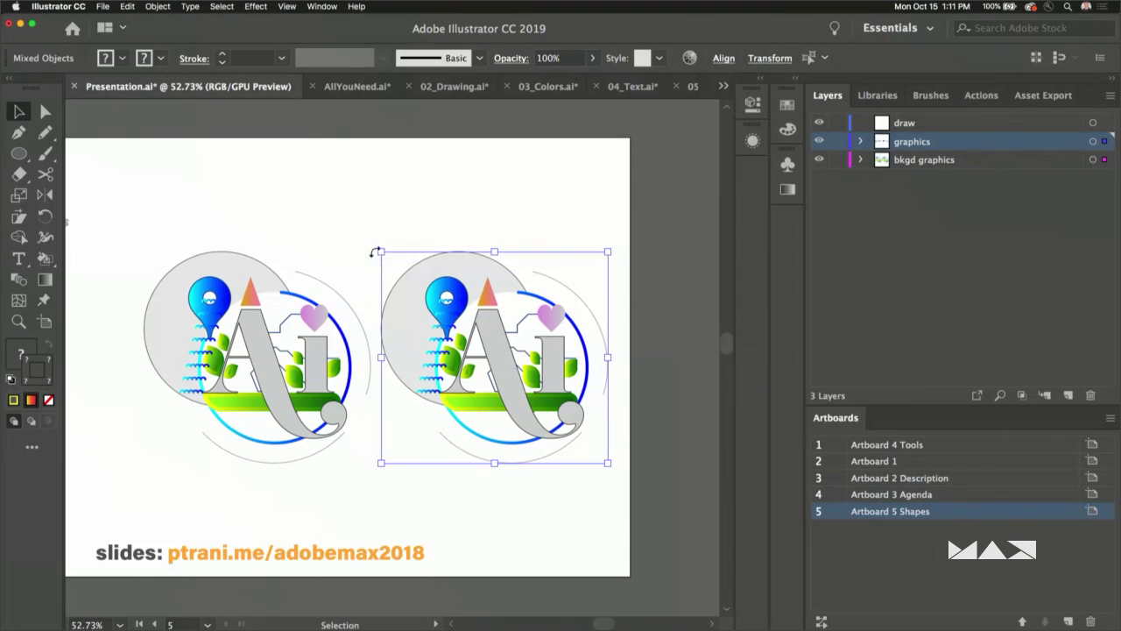
- Try scaling the duplicate artwork down freehand and setting its X value to 50%, undoing each change
left_click_drag(378, 250, 441, 314)
key("super+z")
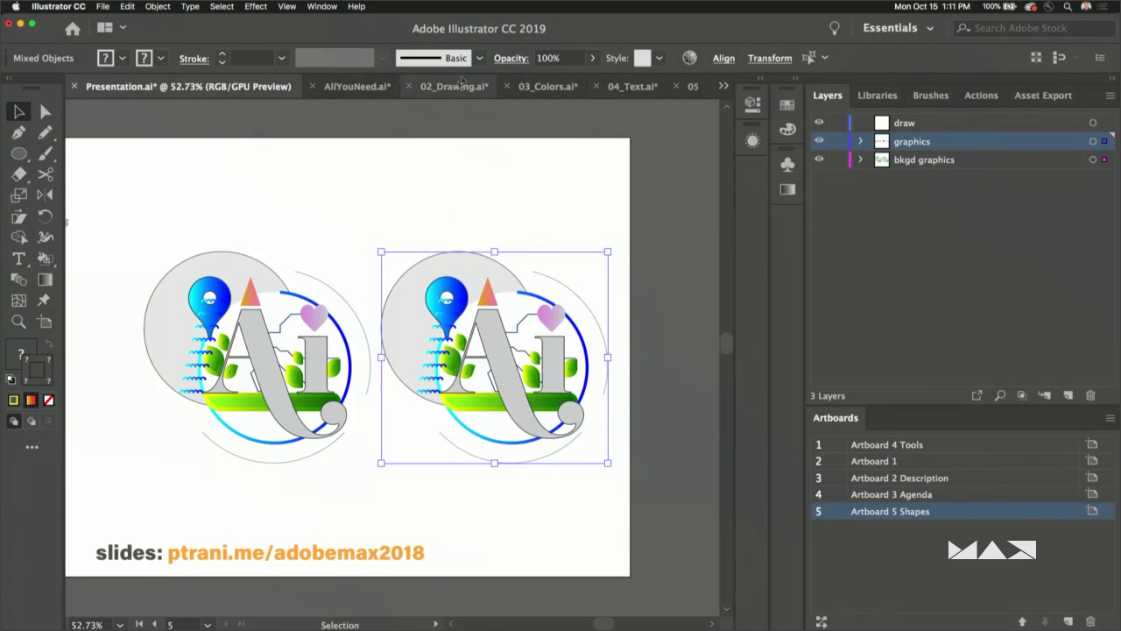
left_click(770, 58)
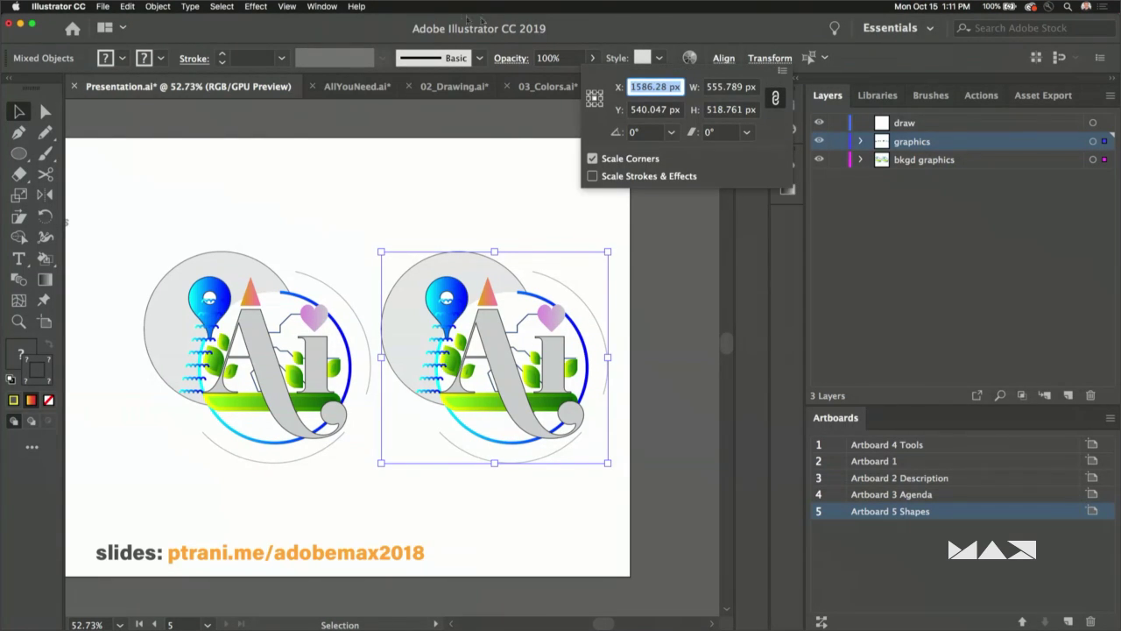
type("50")
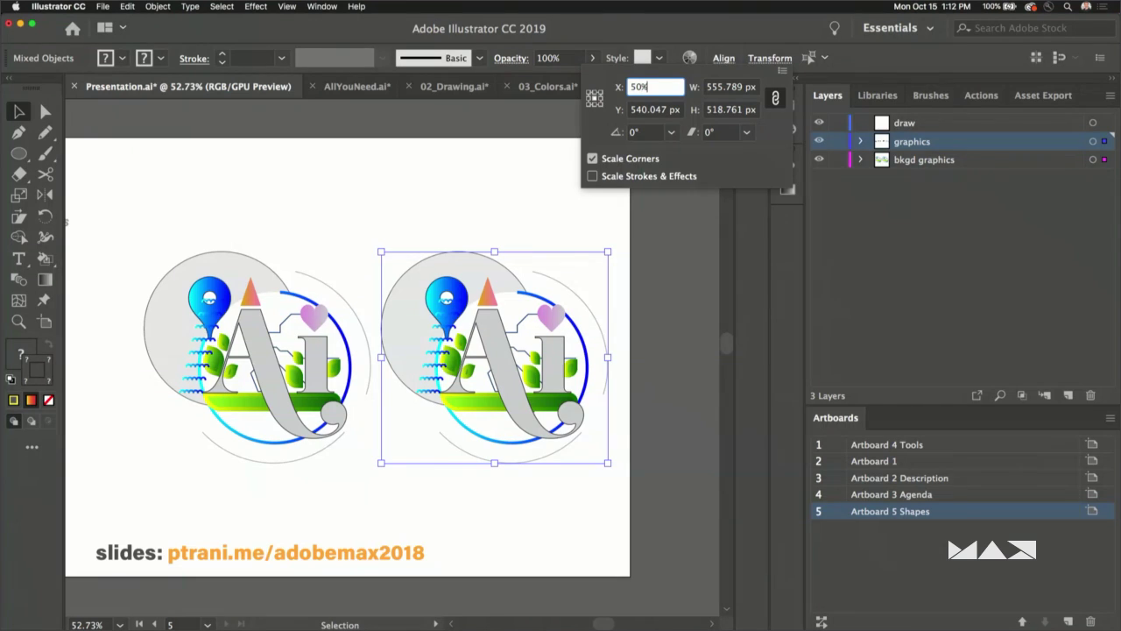
key("Return")
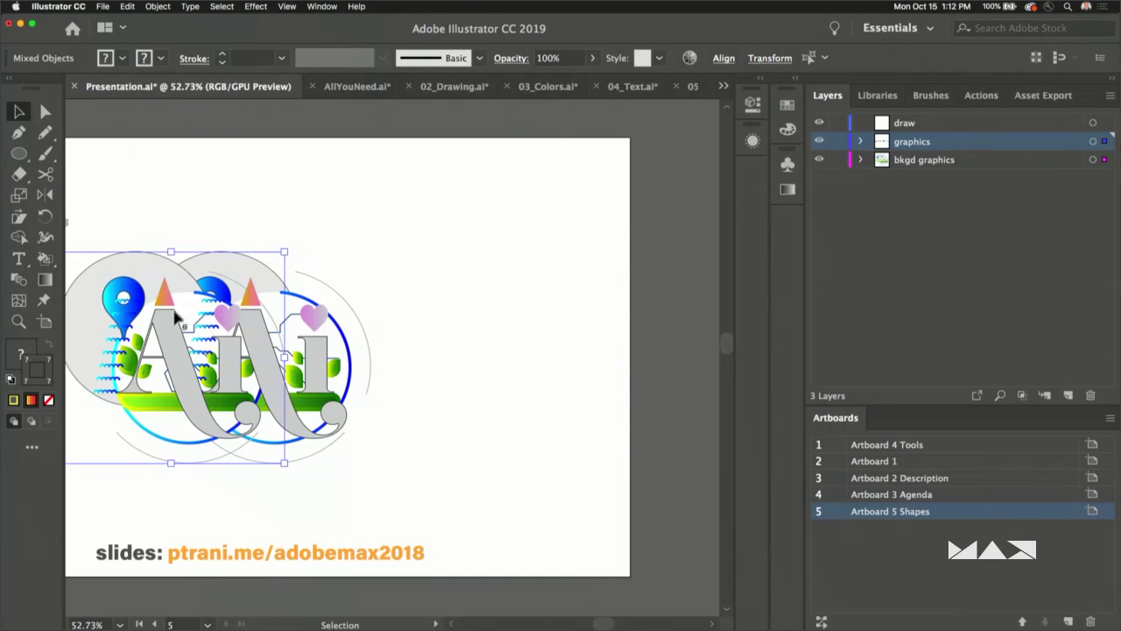
key("super+z")
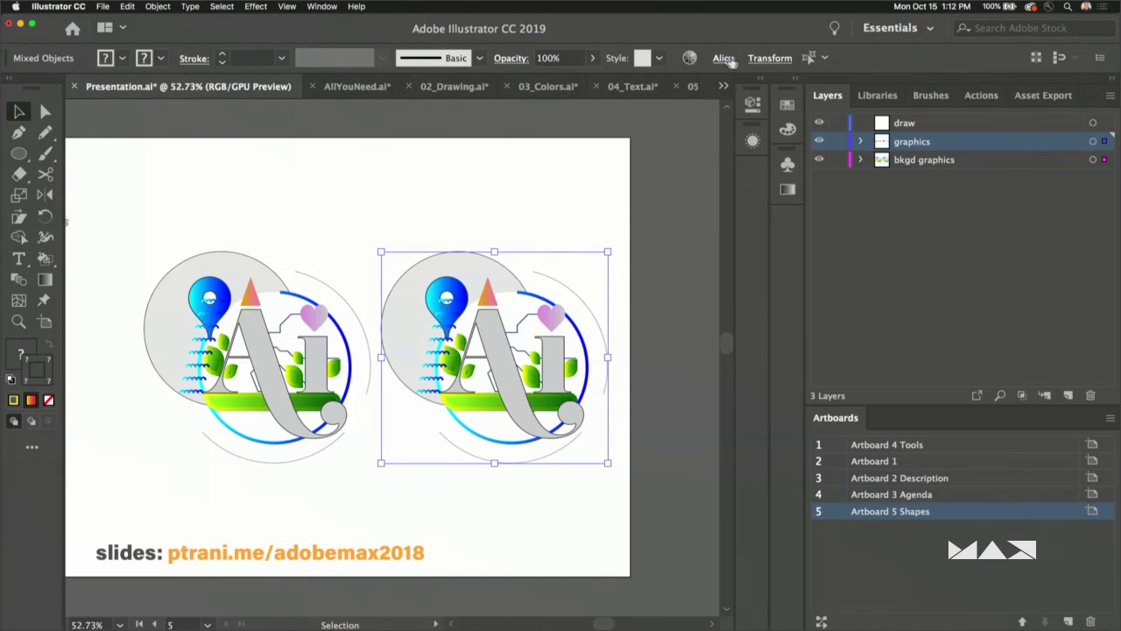
- Scale the duplicate artwork proportionally by setting its transform width to 50%
left_click(767, 58)
left_click(727, 86)
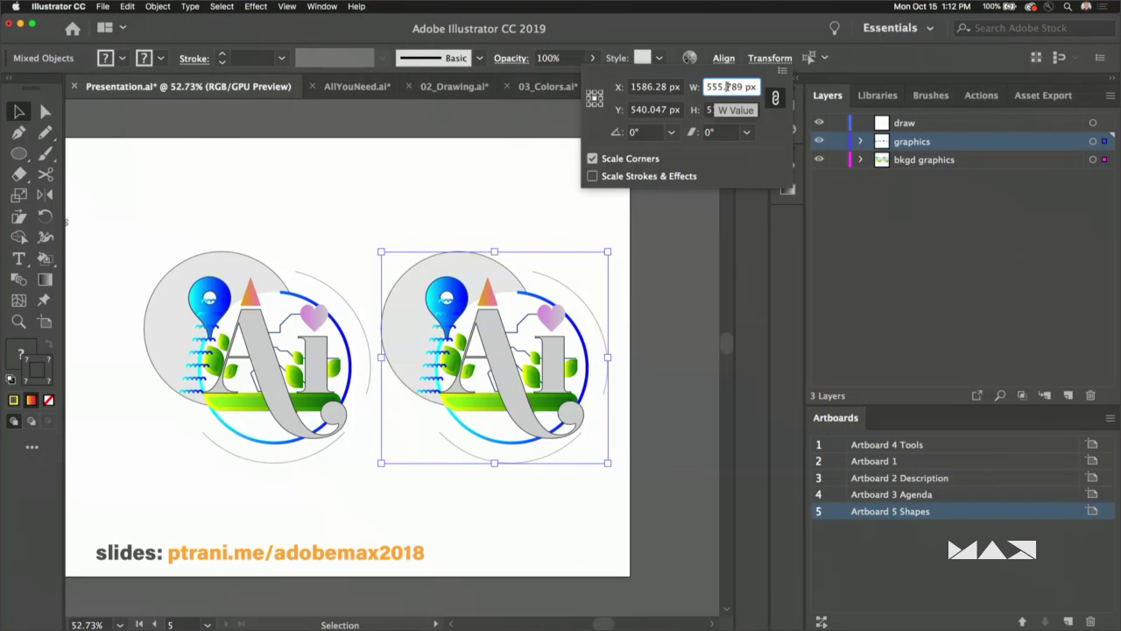
triple_click(727, 87)
type("50%")
key("Return")
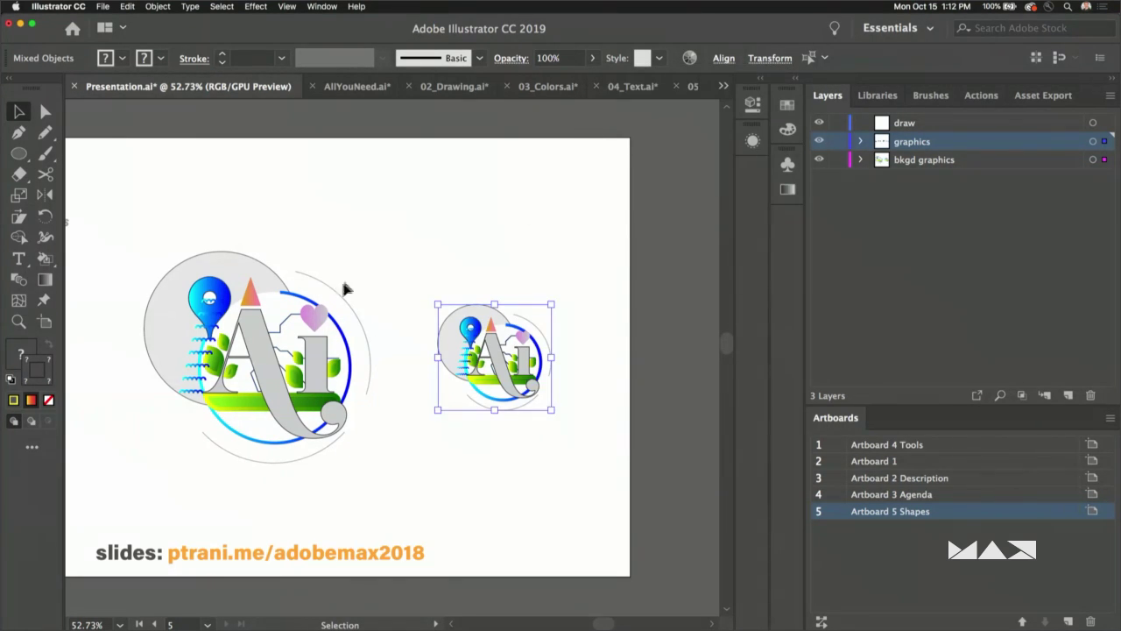
- Turn Scale Strokes & Effects back on in the General preferences
left_click(68, 6)
mouse_move(50, 35)
left_click(169, 38)
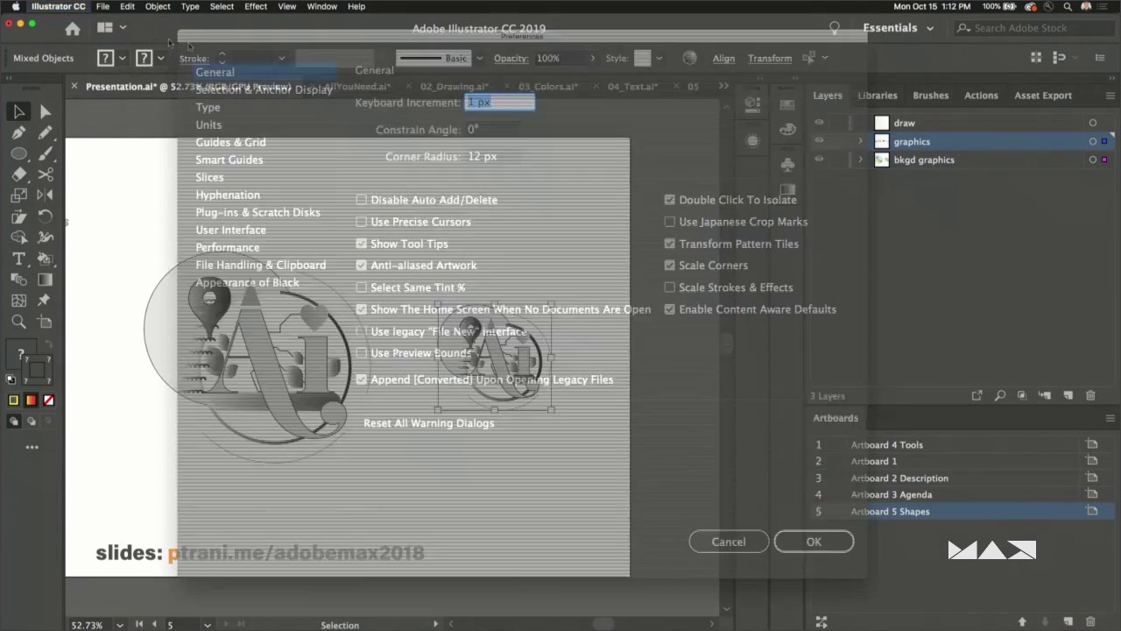
left_click(670, 289)
left_click(814, 542)
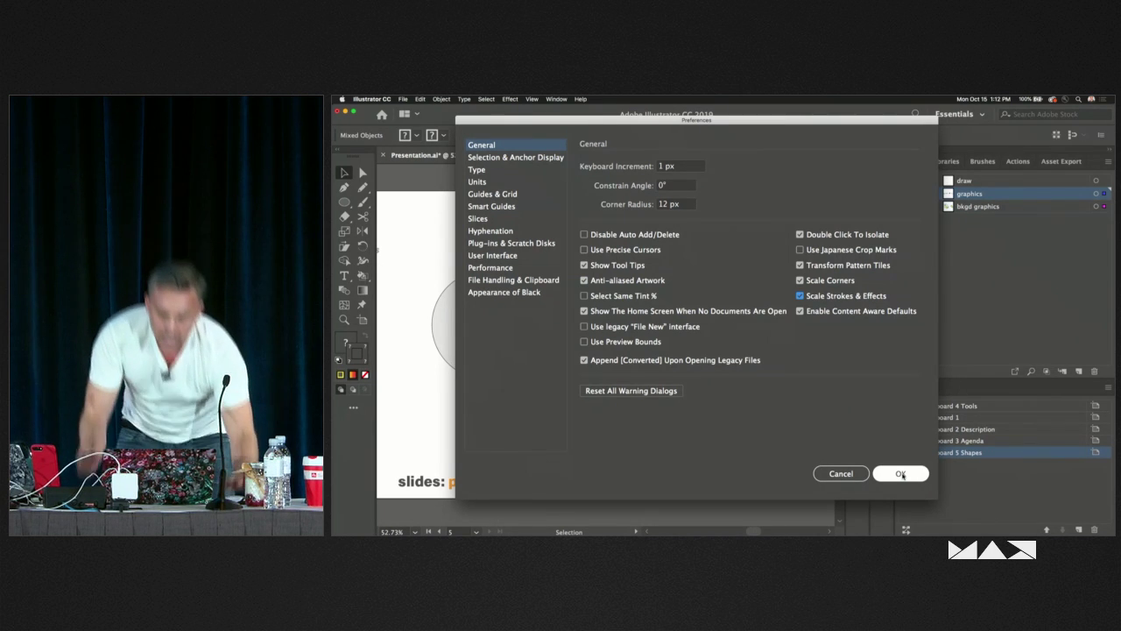
- Confirm the preferences, enlarge the duplicate artwork freehand to test stroke scaling, and delete the duplicate
left_click(901, 473)
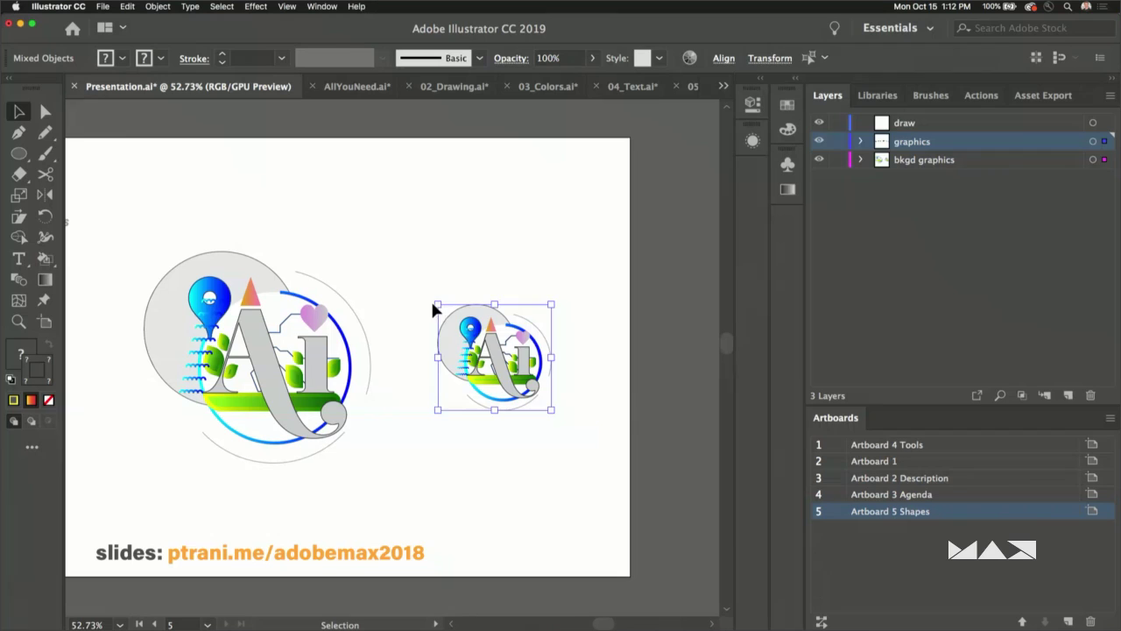
left_click_drag(638, 309, 568, 270)
left_click_drag(338, 254, 323, 239)
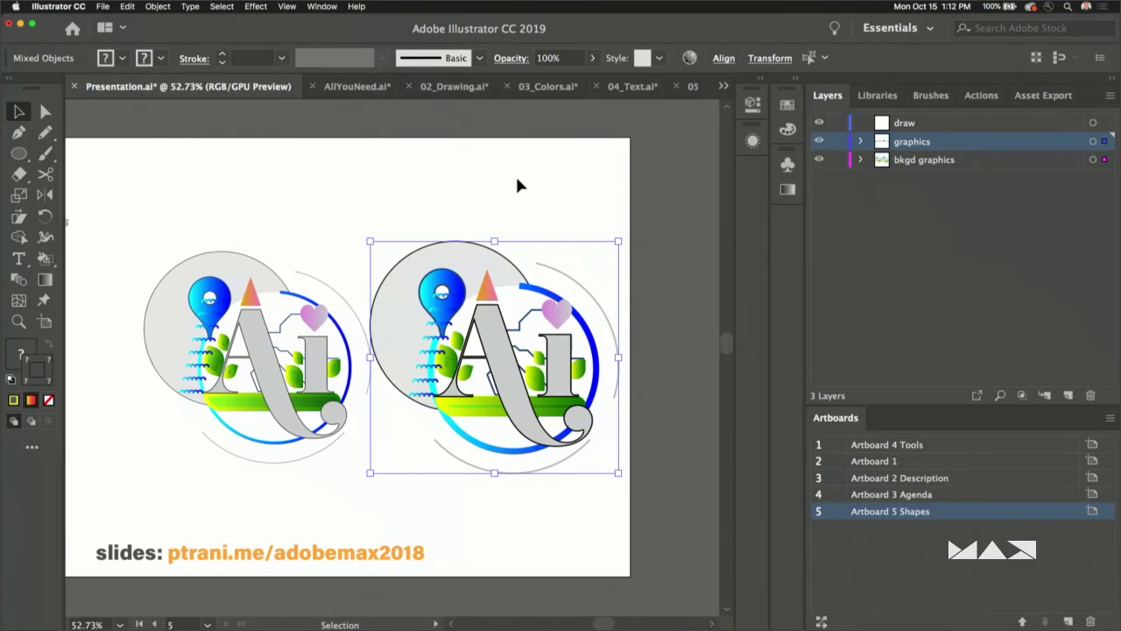
key("Delete")
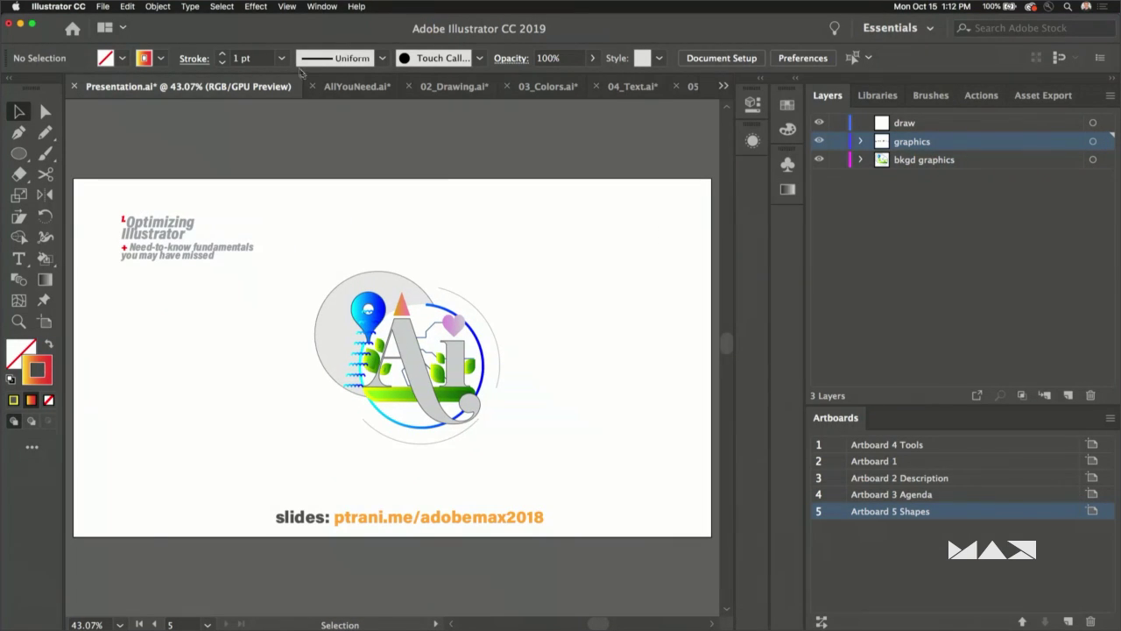
- Move the blue gradient pin shape of the Ai artwork sideways, away from its white hole
left_click(19, 321)
left_click_drag(275, 265, 536, 449)
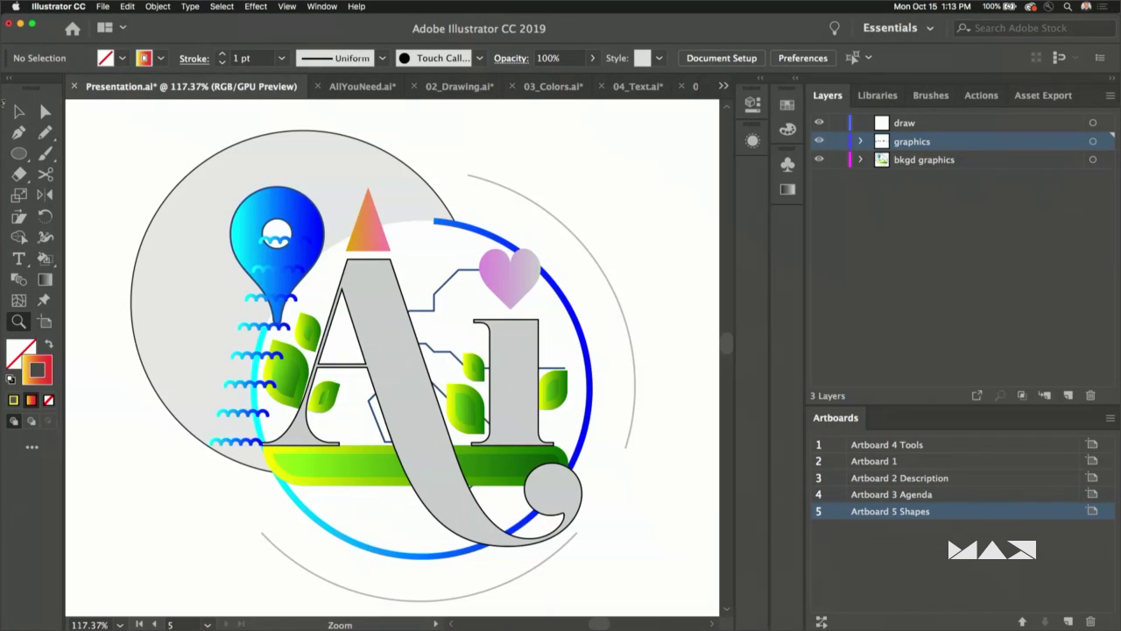
left_click(19, 110)
left_click_drag(268, 216, 215, 217)
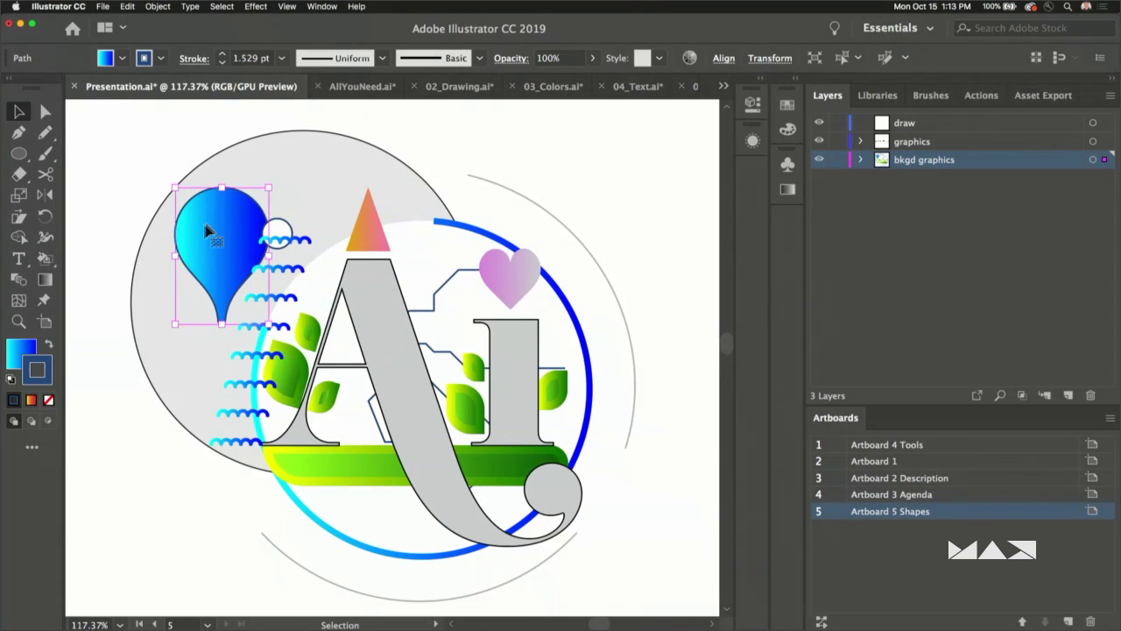
- Swap the pin shape's fill and stroke to give it the yellow-to-red gradient fill, and remove its stroke
left_click(787, 106)
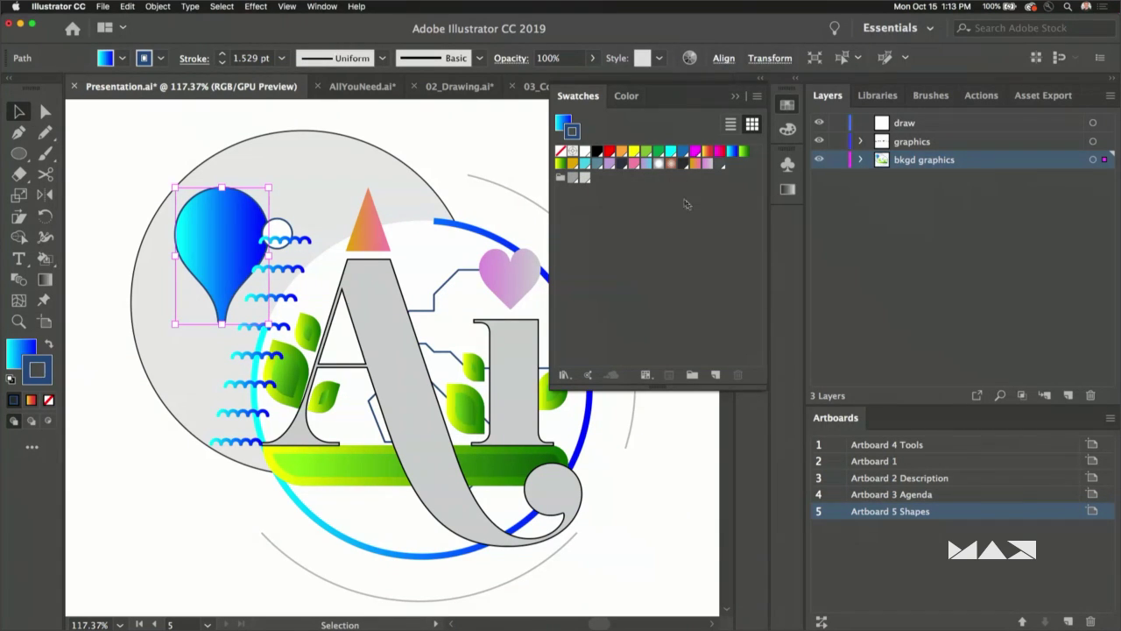
left_click(788, 189)
left_click(633, 188)
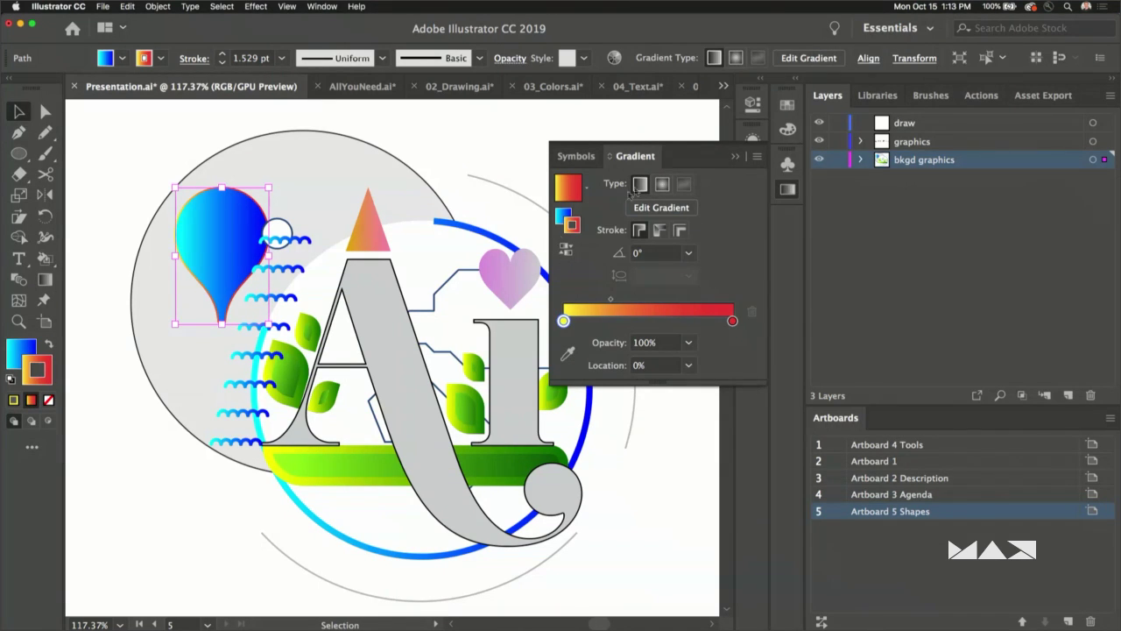
left_click(48, 346)
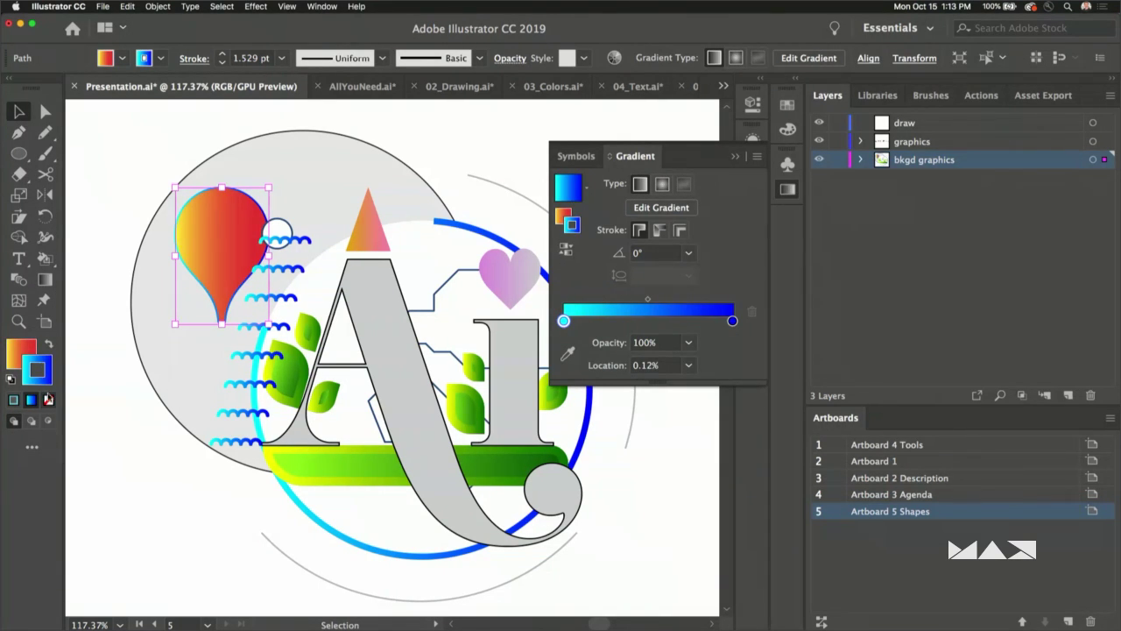
left_click(48, 400)
left_click(18, 355)
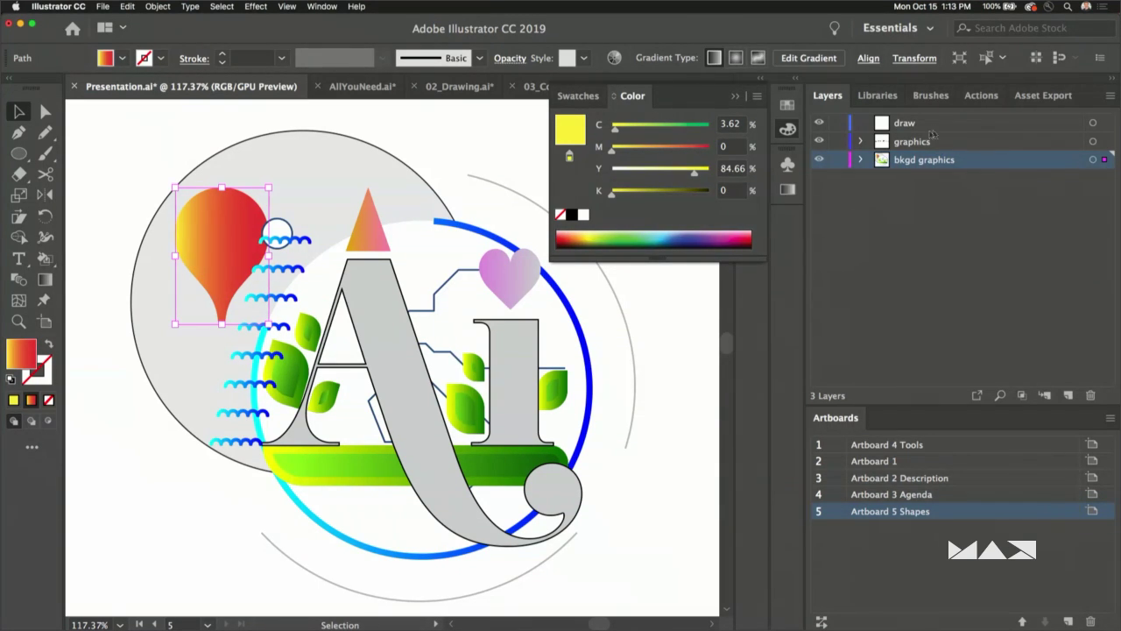
key("ctrl+z")
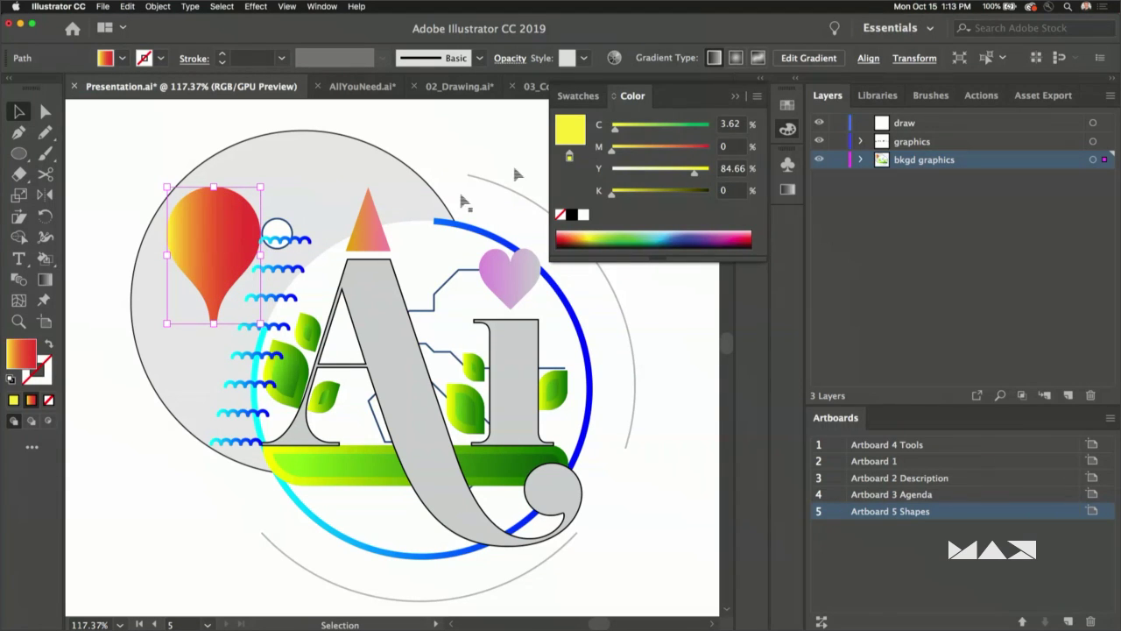
- Save the pin shape's gradient as a new swatch named New Gradient Swatch copy 2
left_click(567, 96)
left_click(756, 96)
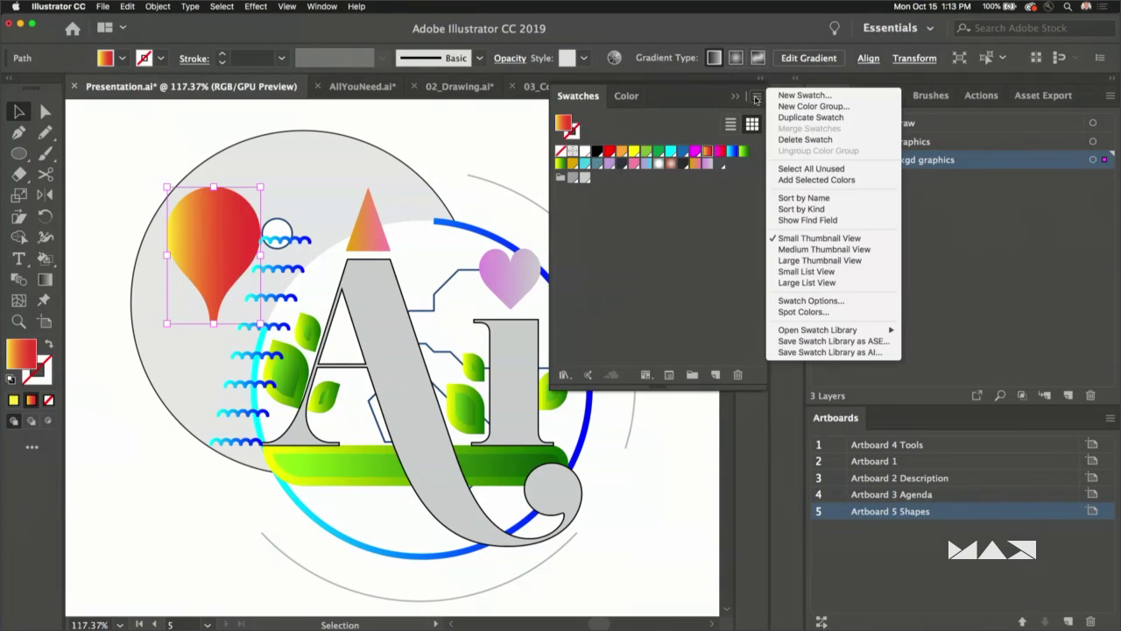
left_click(692, 208)
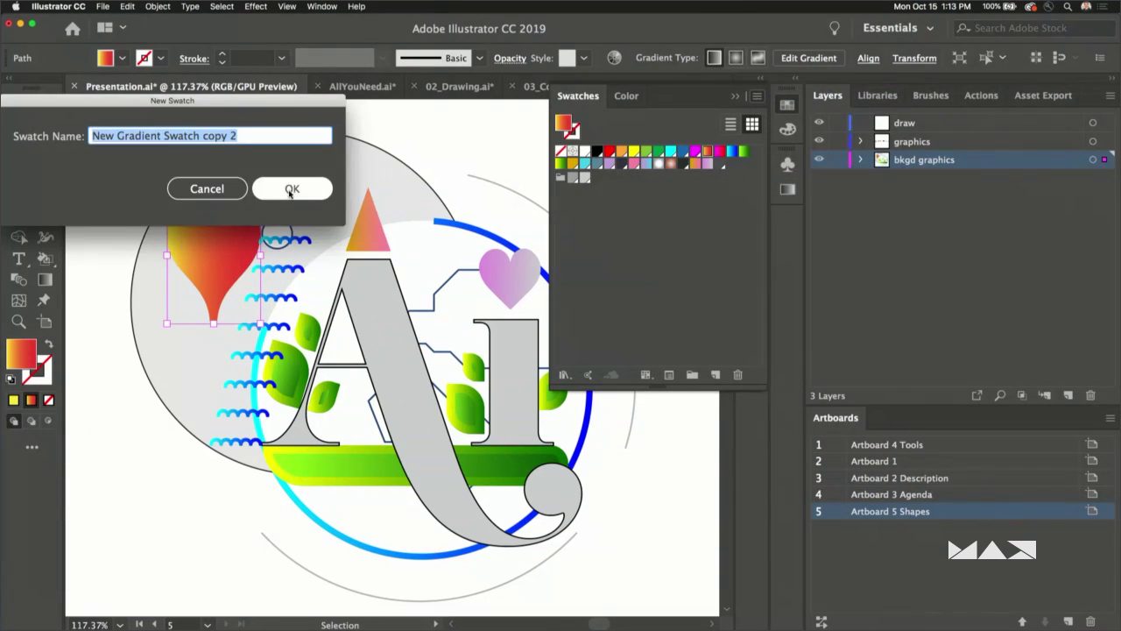
left_click(290, 187)
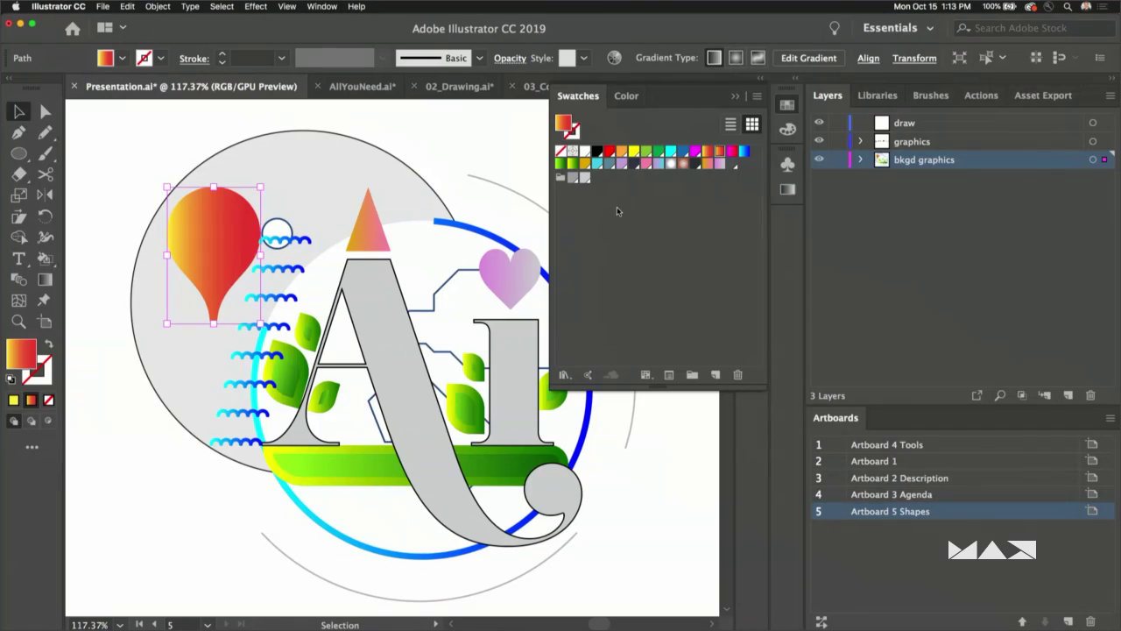
- Switch to the AllYouNeed.ai document and look through its complete brush collection
left_click(355, 88)
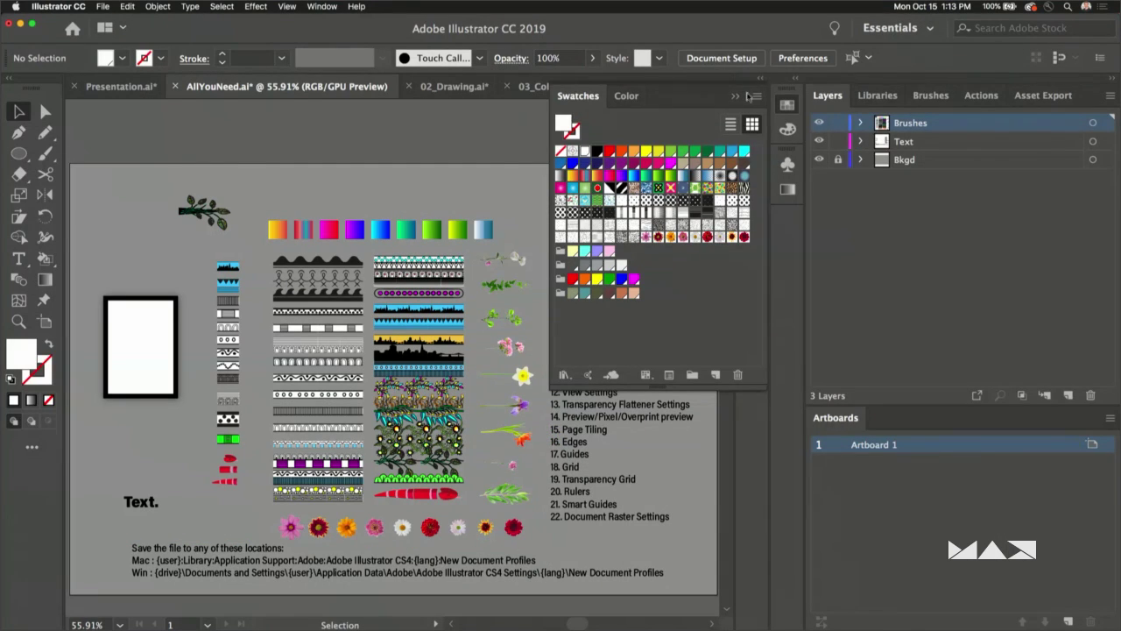
left_click(736, 96)
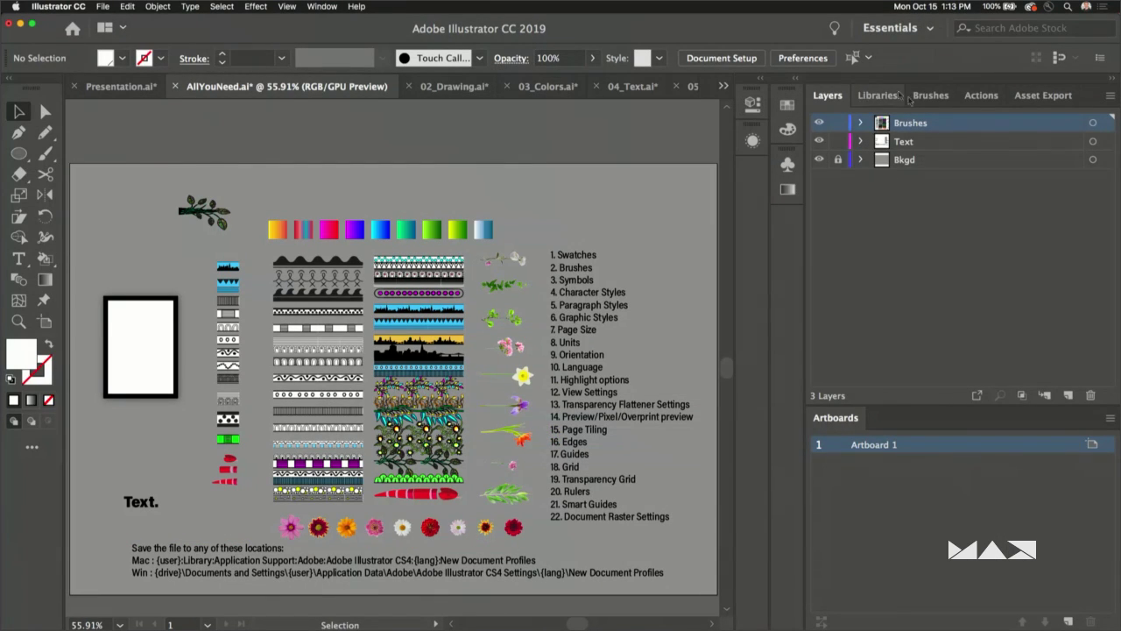
left_click(931, 95)
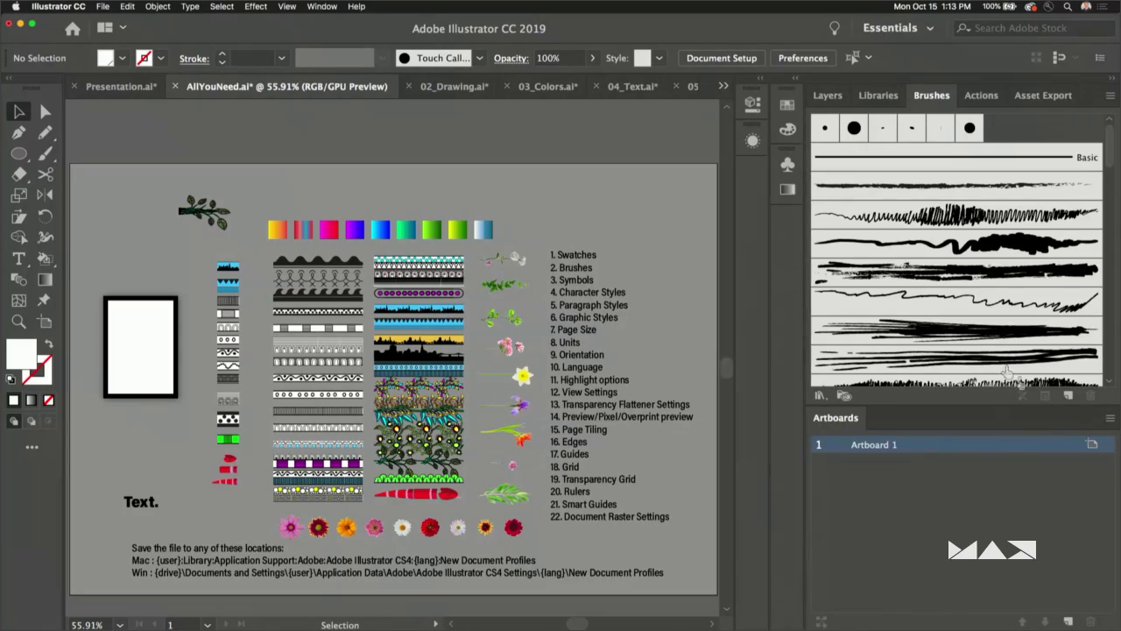
double_click(1000, 419)
scroll(991, 368, "down", 10)
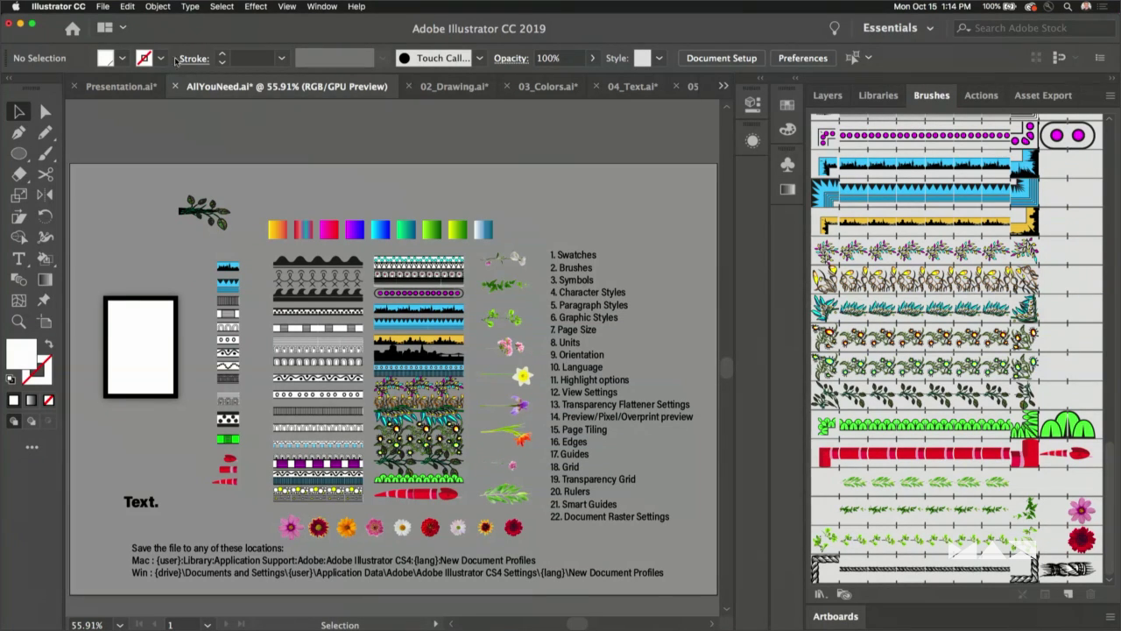
- Save the document to the Desktop as Everything.ai in Adobe Illustrator format, accepting the Illustrator CC options
left_click(92, 5)
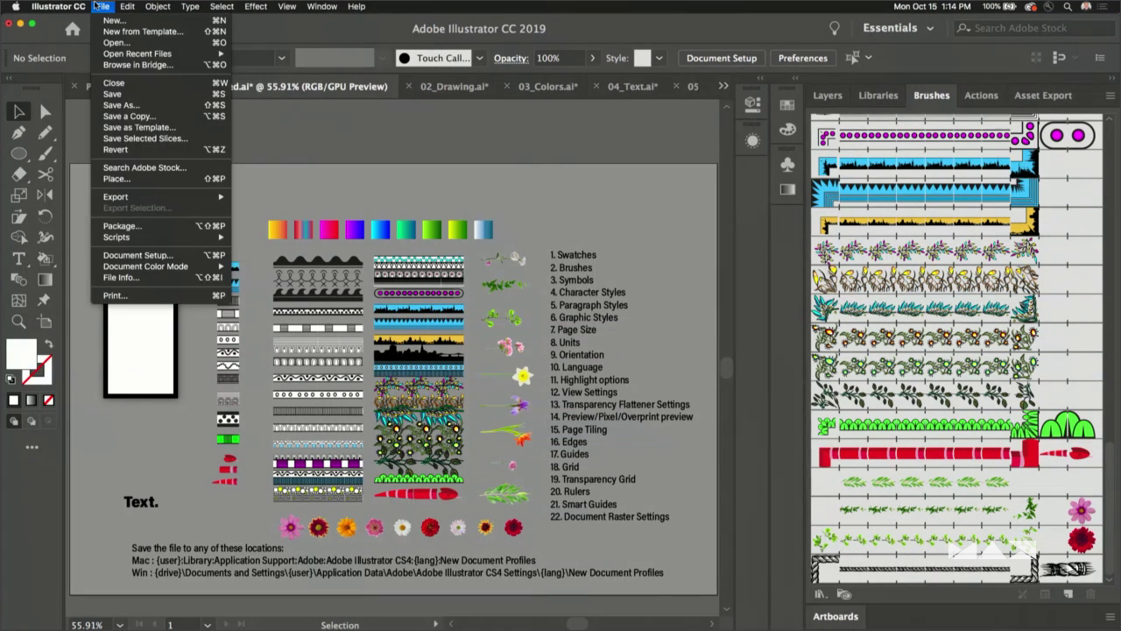
left_click(134, 106)
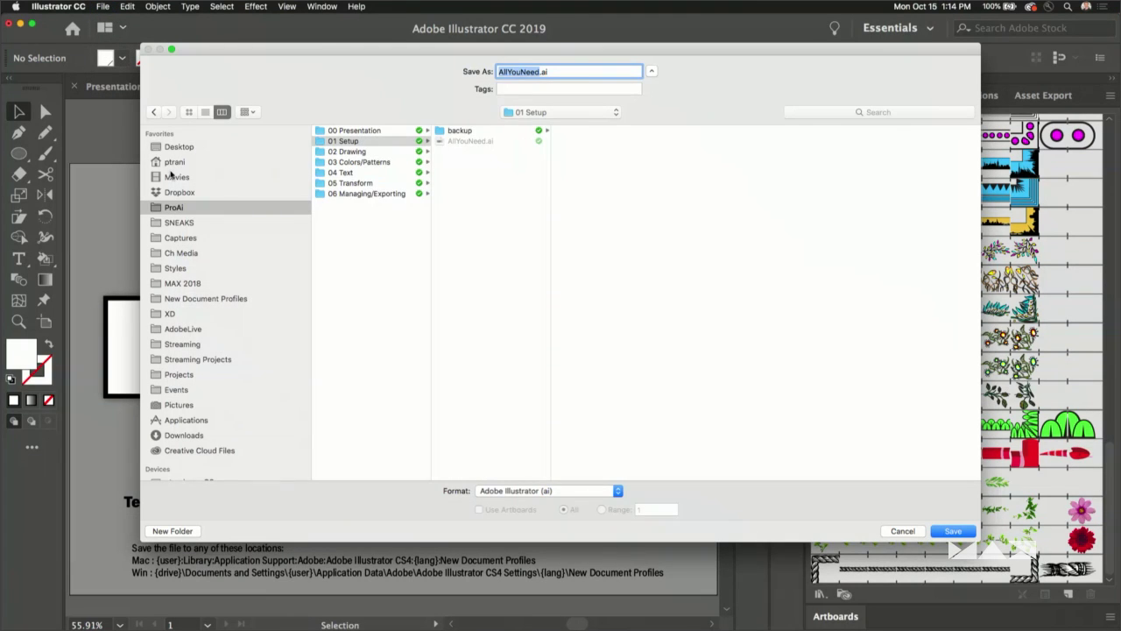
left_click(175, 148)
type("E")
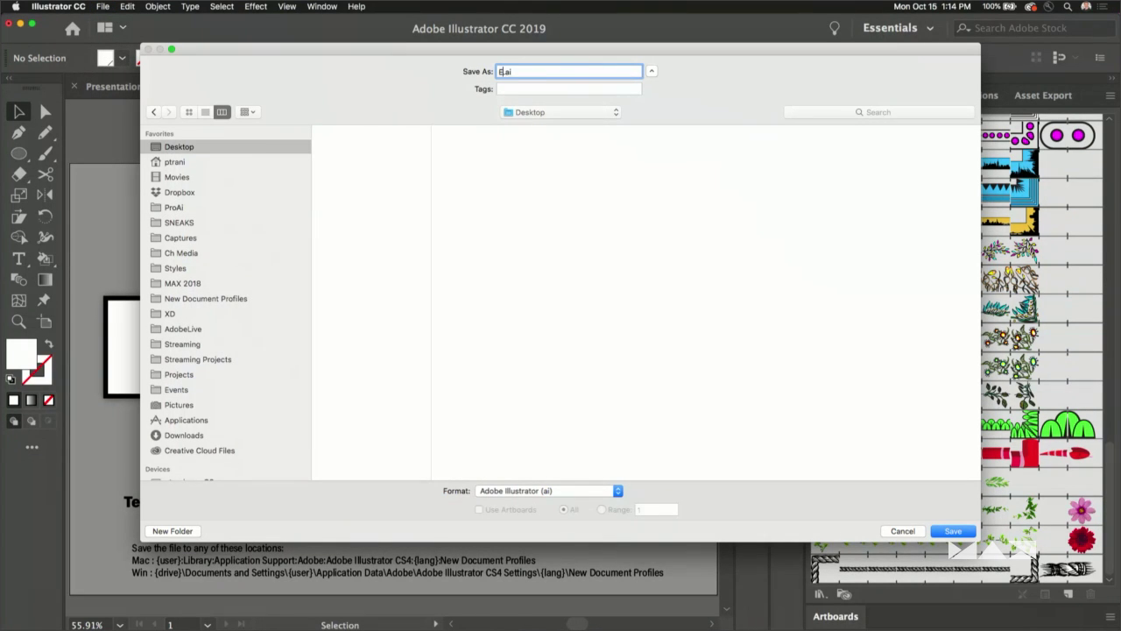
type("verything")
left_click(950, 531)
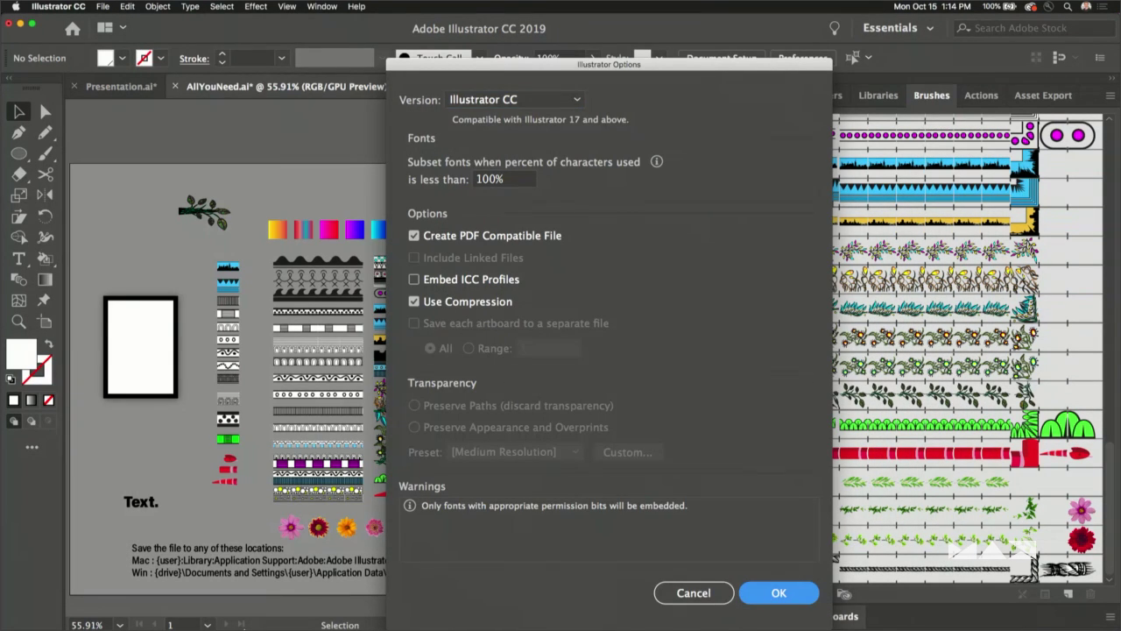
mouse_move(221, 616)
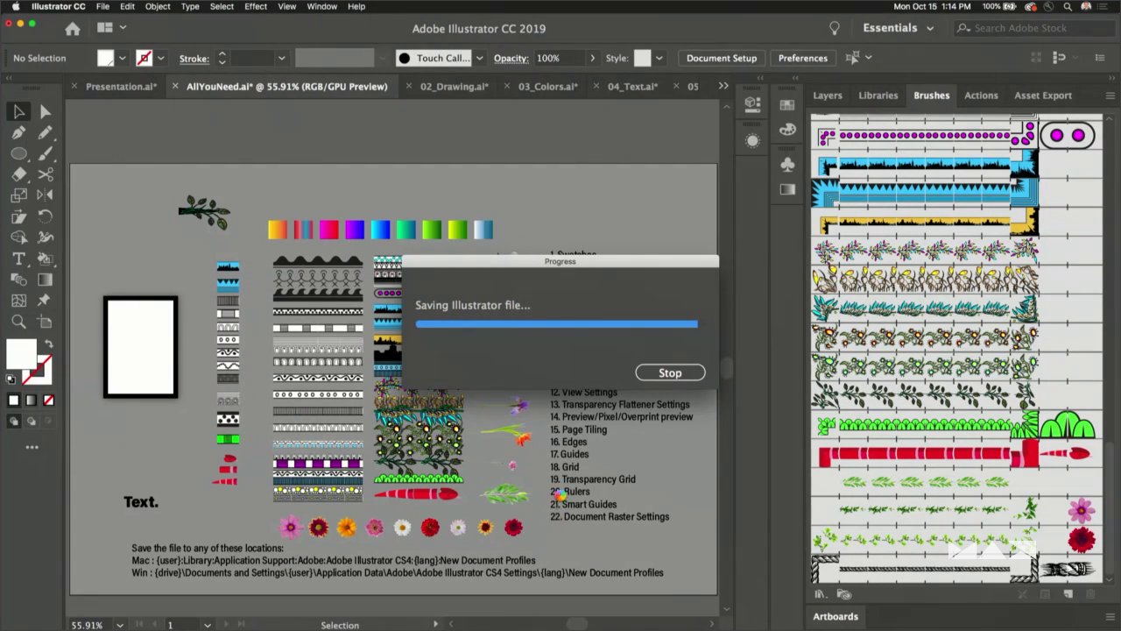
- Examine the numbered list of settings that a new document profile can store
left_click(17, 323)
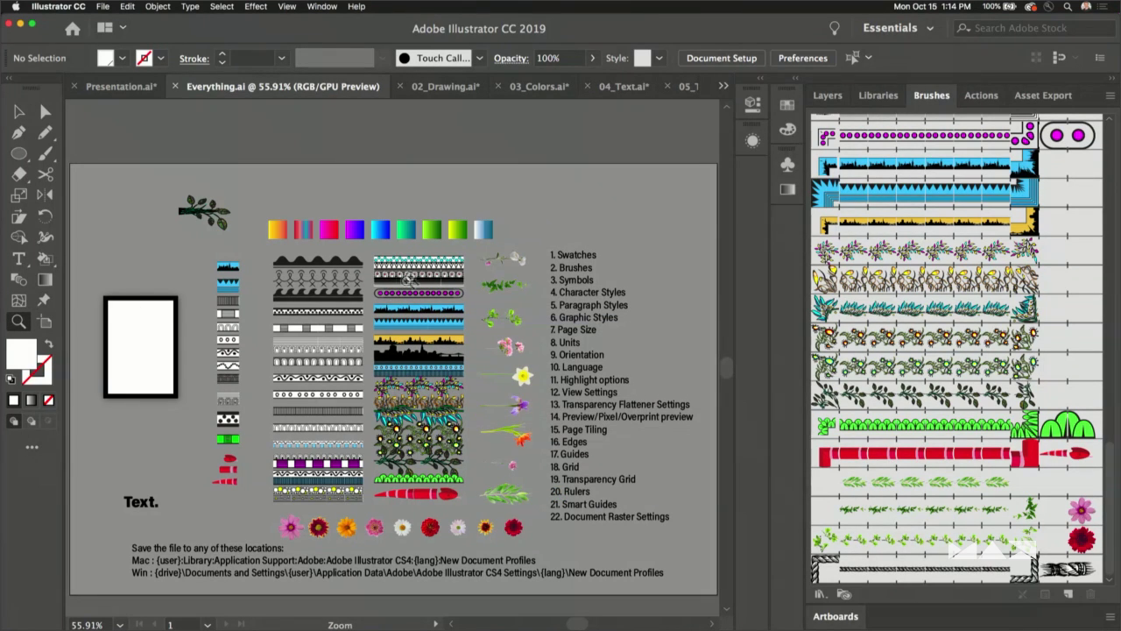
left_click(709, 553)
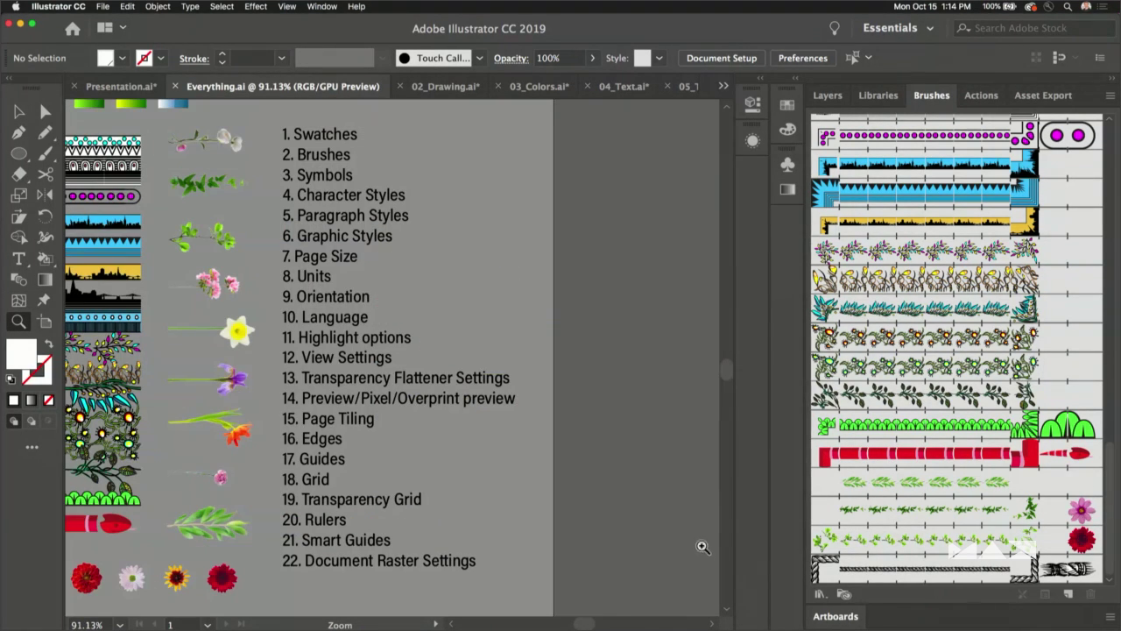
left_click(18, 111)
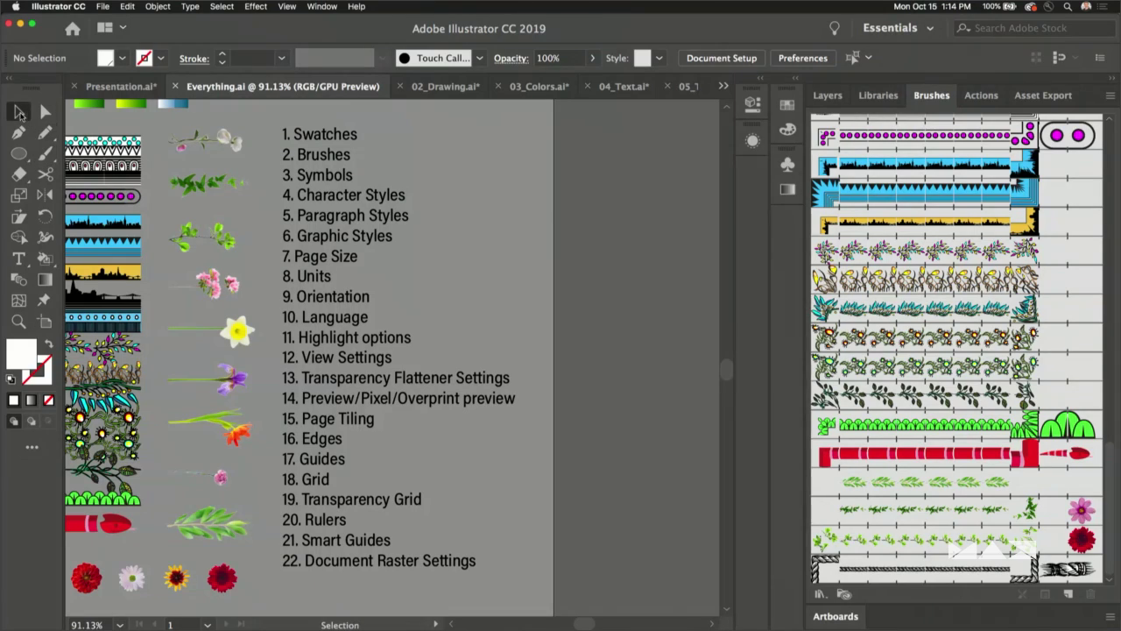
- Switch to Finder and open the New Document Profiles folder under Adobe Illustrator 23, en_US, in the user Library
left_click(19, 24)
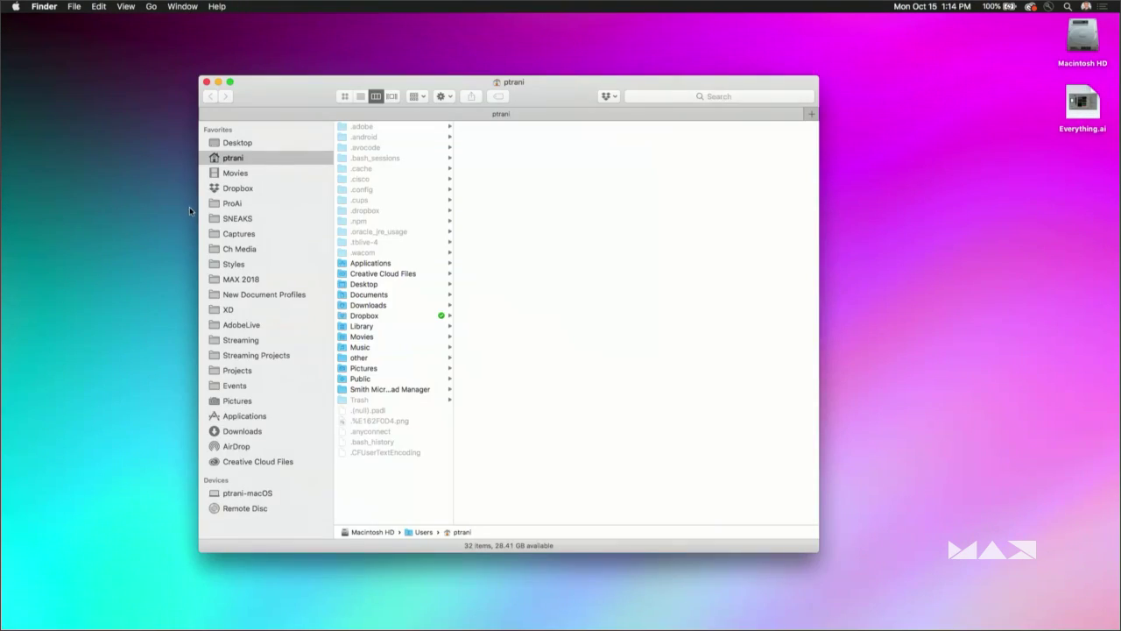
left_click(221, 298)
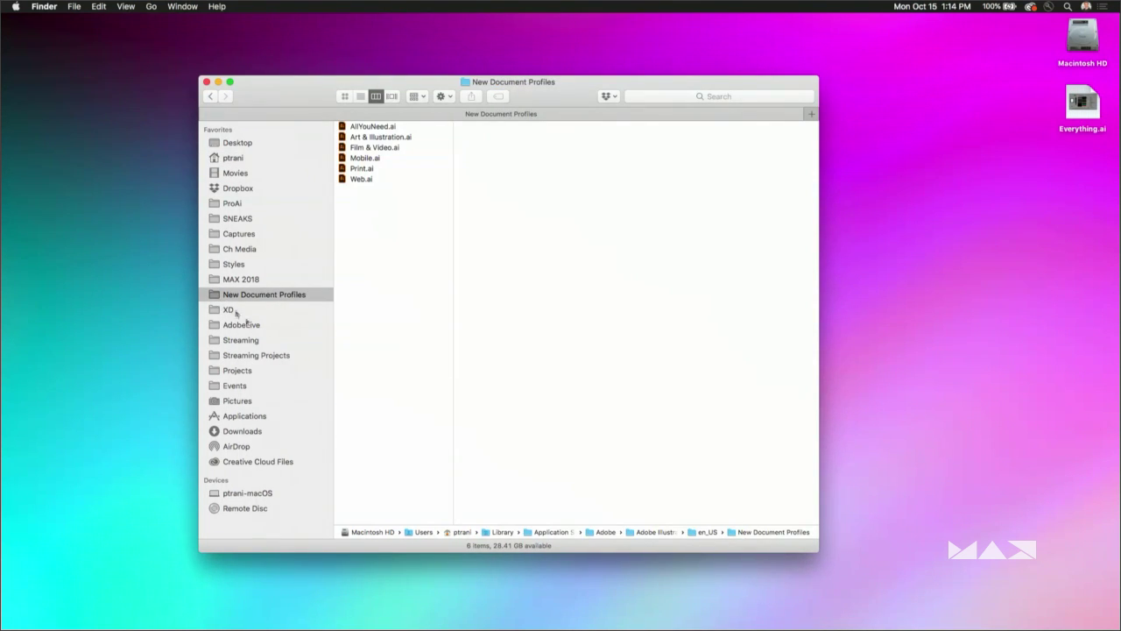
left_click_drag(273, 112, 316, 113)
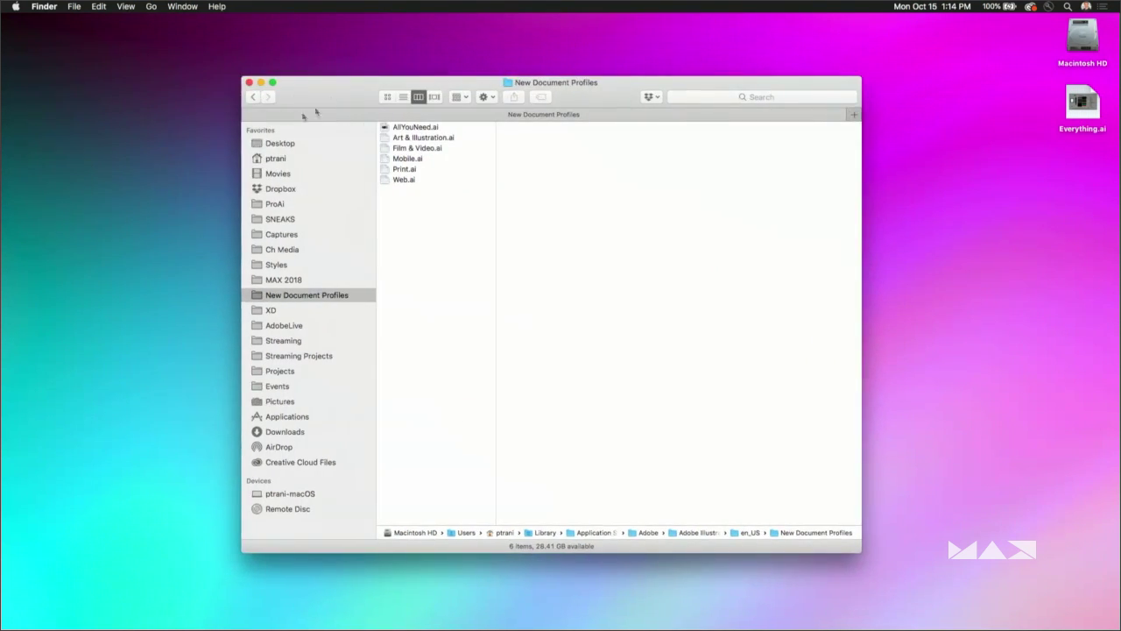
right_click(256, 299)
left_click(268, 311)
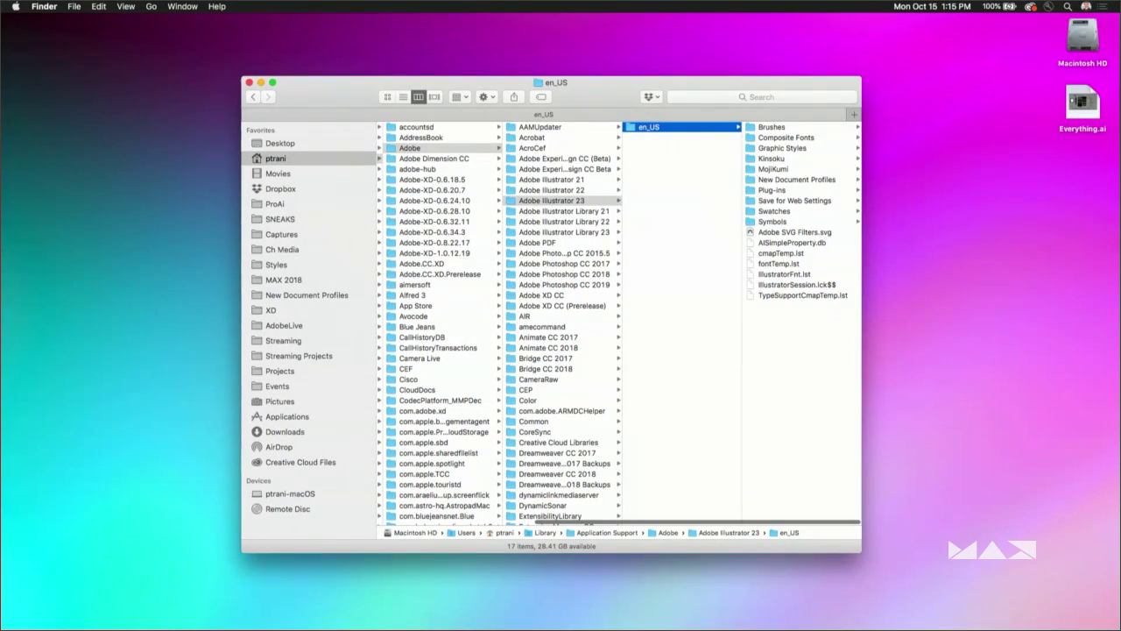
left_click(770, 180)
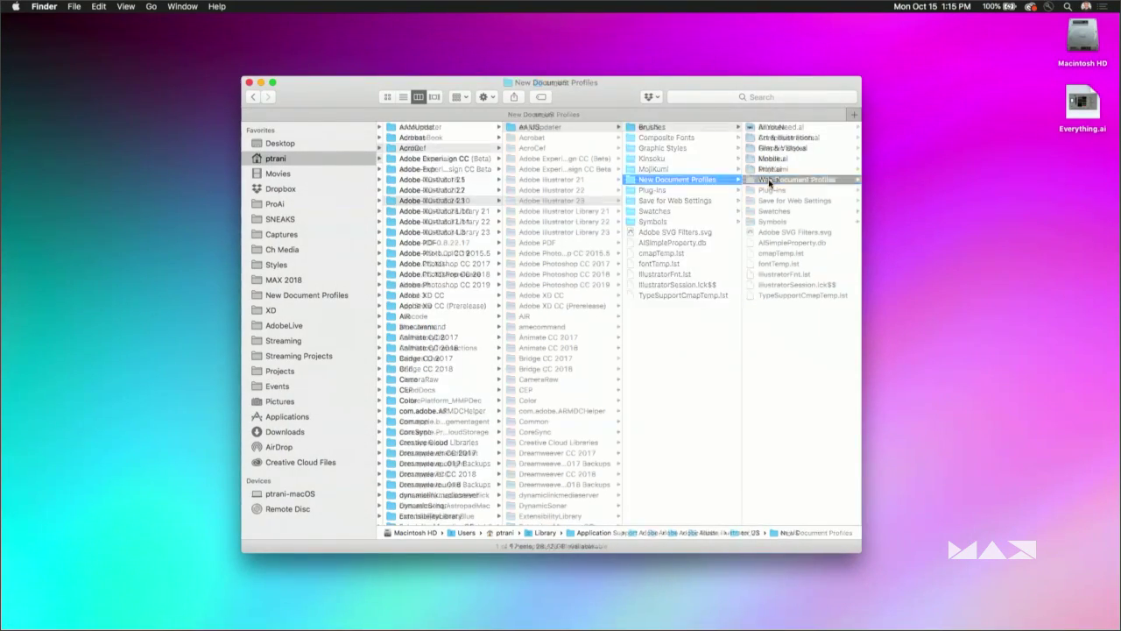
- Return to Illustrator, start a new document, and show all blank Print presets
mouse_move(207, 622)
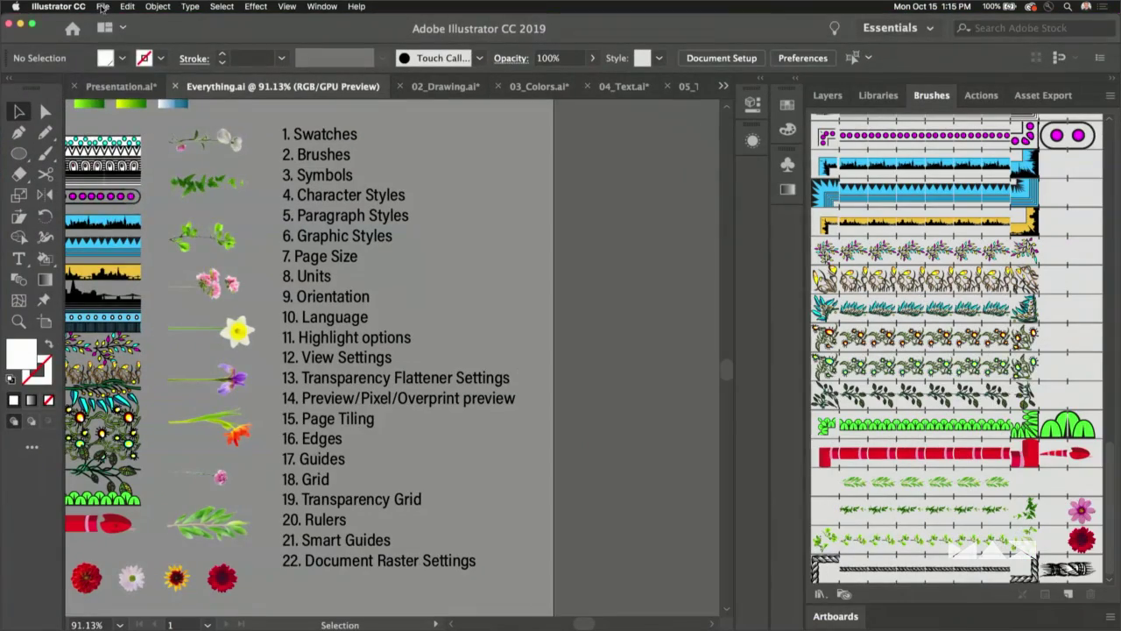
left_click(102, 7)
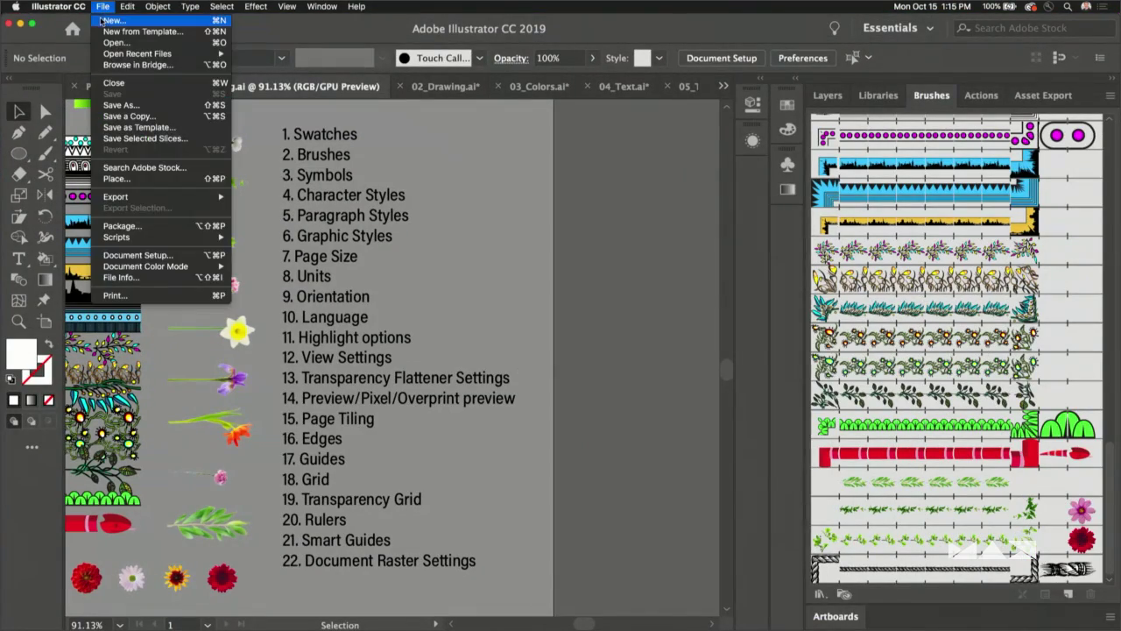
left_click(104, 21)
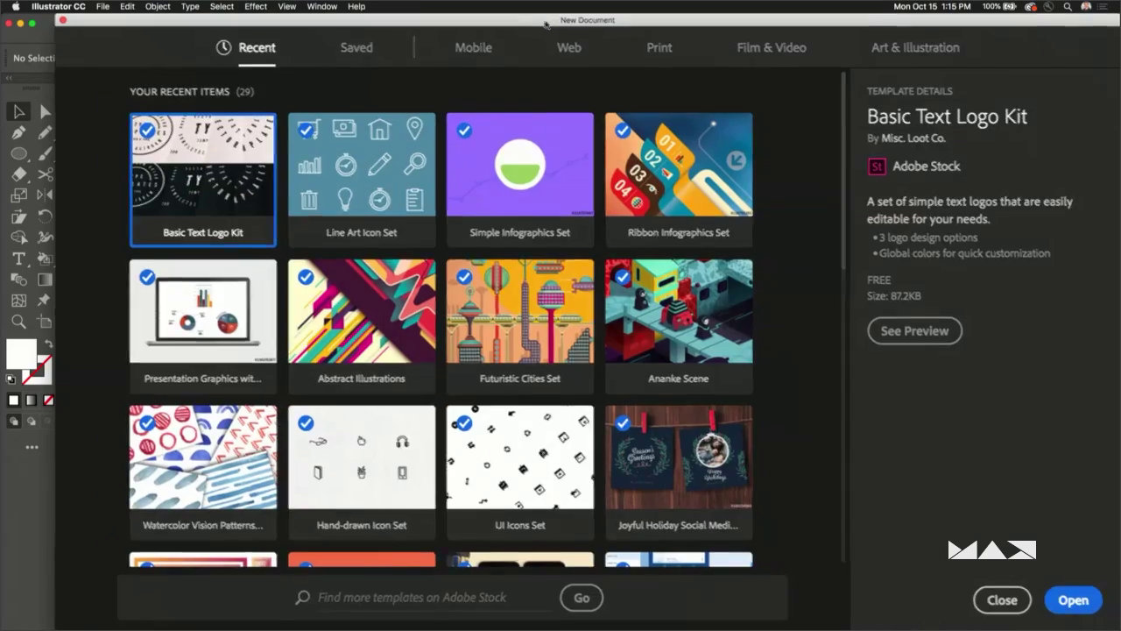
left_click_drag(545, 24, 503, 24)
left_click(608, 48)
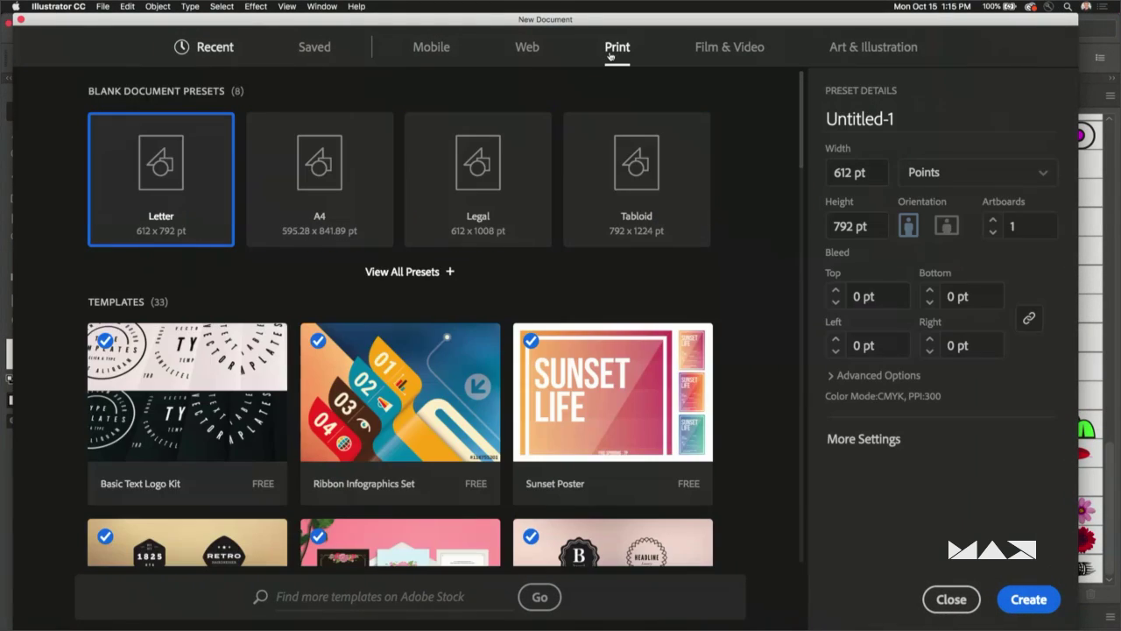
left_click(375, 270)
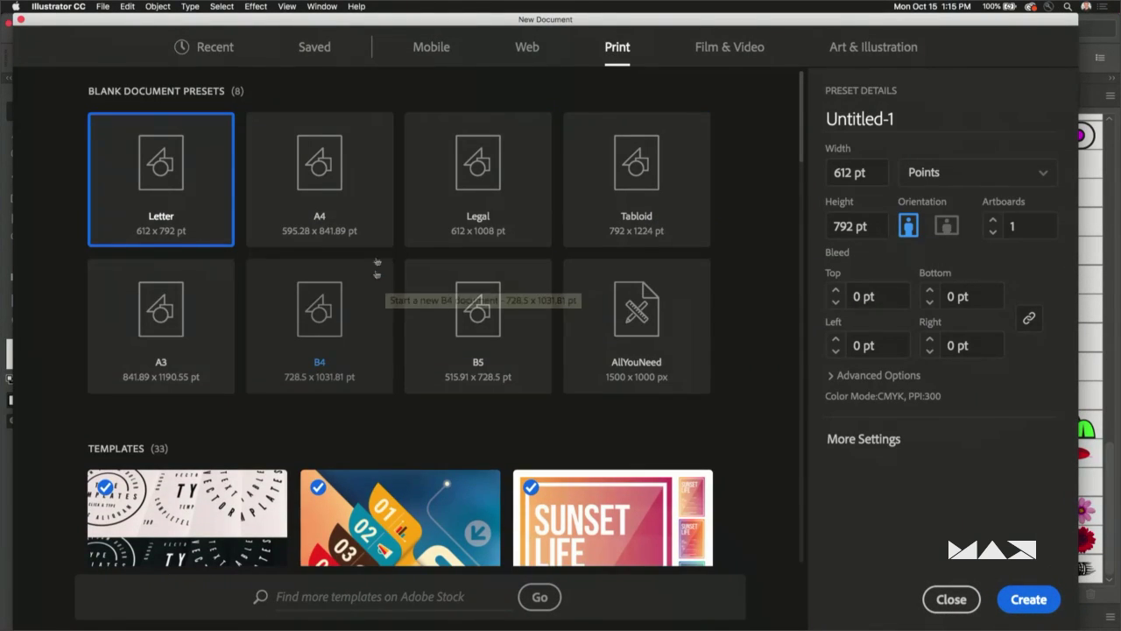
- Create a new 1500 x 1000 px document from the AllYouNeed preset
left_click(647, 336)
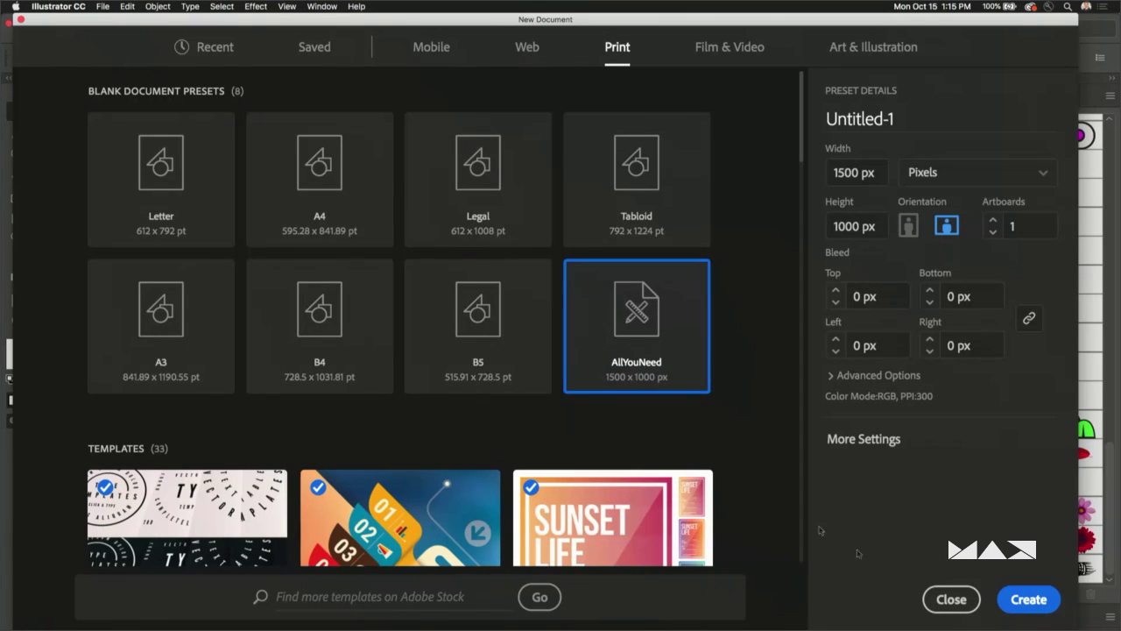
left_click(1028, 599)
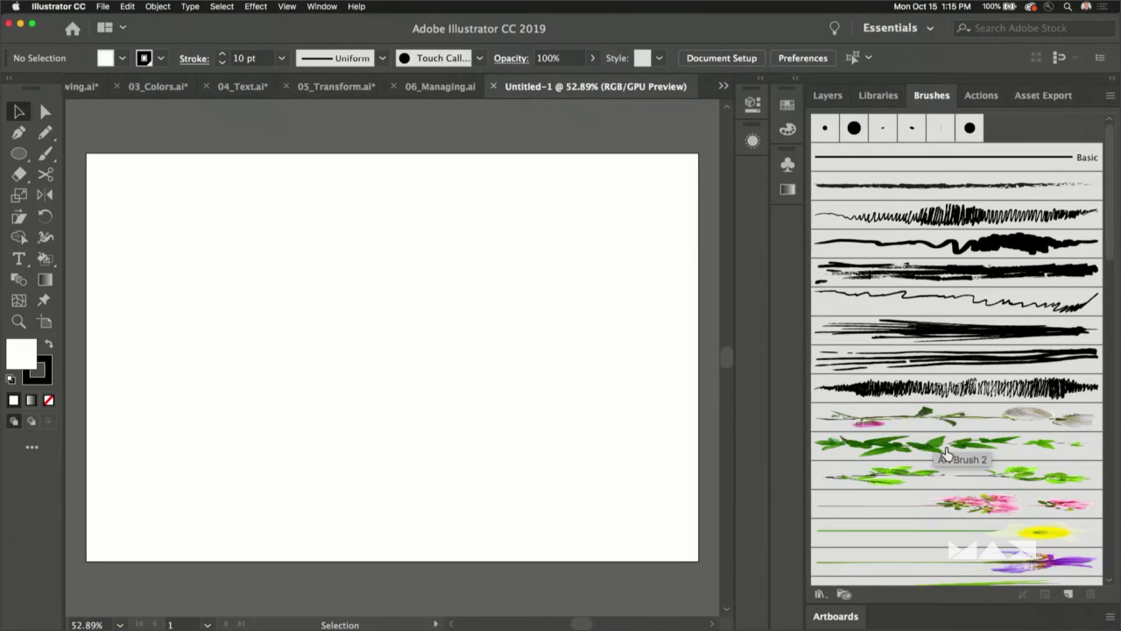
- Paint a wavy black stroke across the artboard with the Paintbrush tool, then select and delete it
left_click(45, 153)
mouse_move(198, 340)
left_mouse_down()
mouse_move(548, 384)
mouse_move(578, 363)
left_mouse_up()
left_click(18, 111)
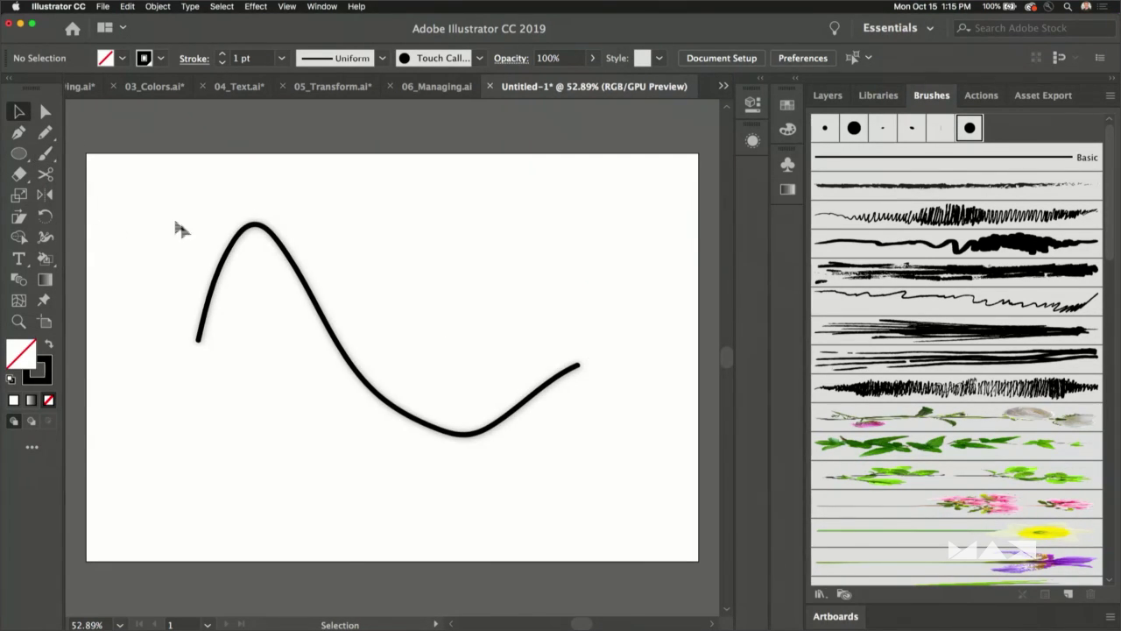
left_click(237, 245)
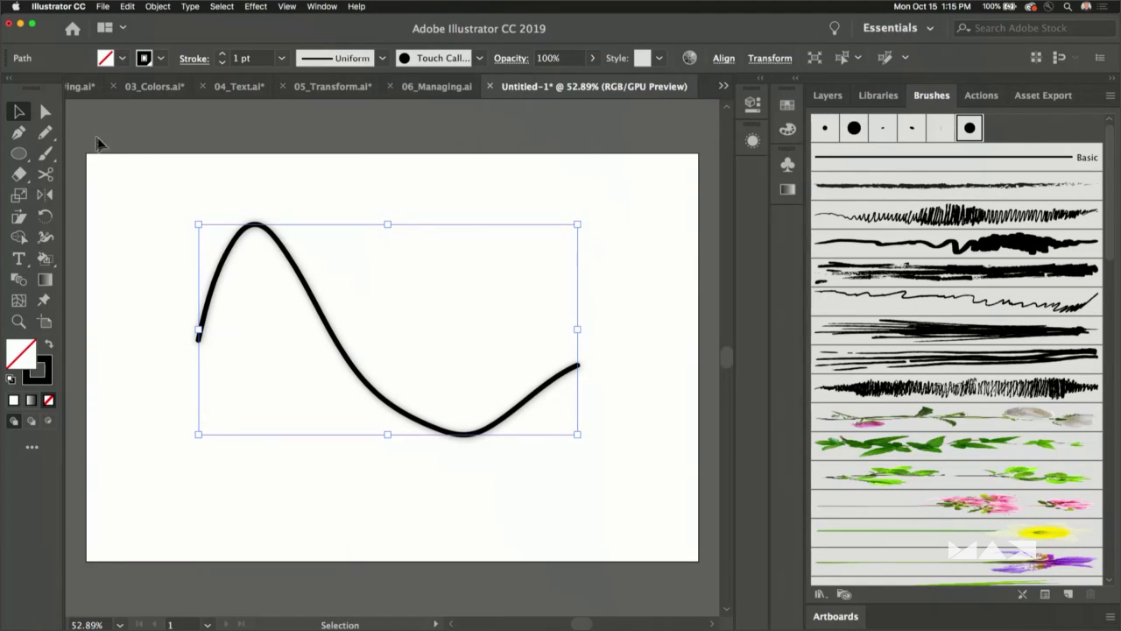
key("Delete")
- Draw a wavy path with the Pencil tool and apply the dark green leaf art brush to it
left_click(45, 131)
mouse_move(182, 368)
left_mouse_down()
mouse_move(186, 354)
mouse_move(525, 343)
left_mouse_up()
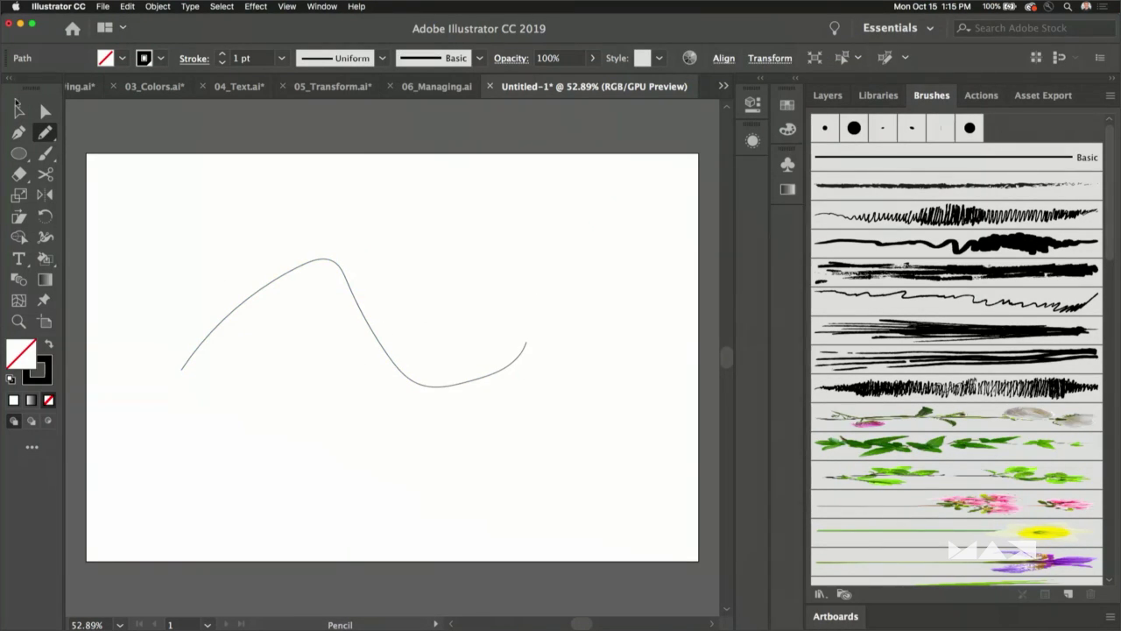
left_click(18, 111)
left_click(914, 448)
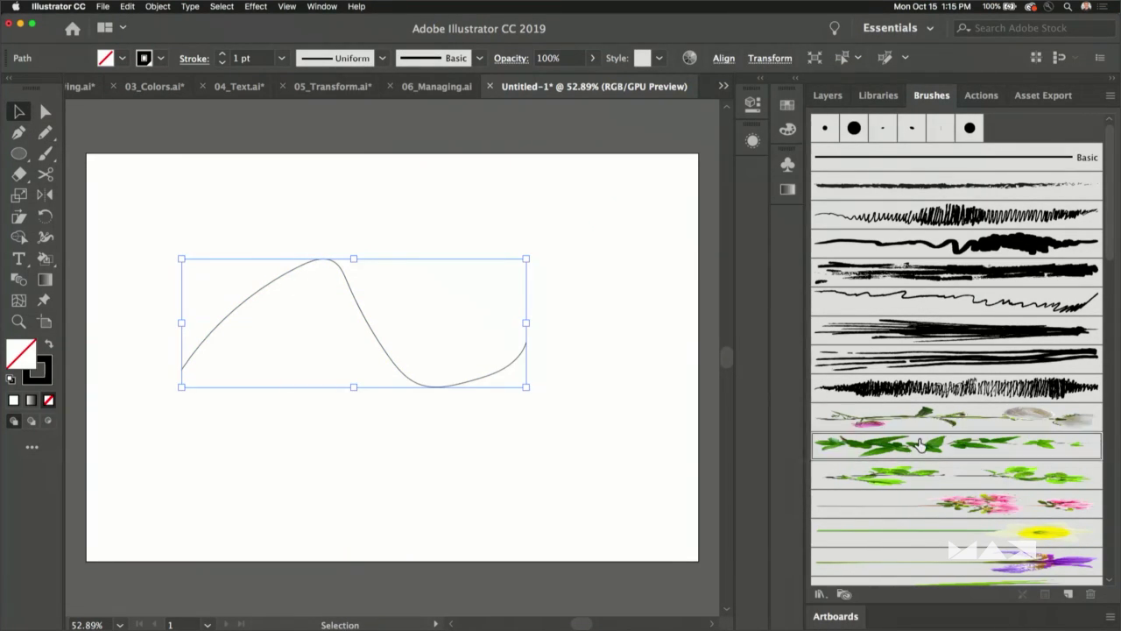
- Try several pattern brushes on the wavy path in turn, ending with the black and blue skyline border
scroll(1016, 425, "down", 10)
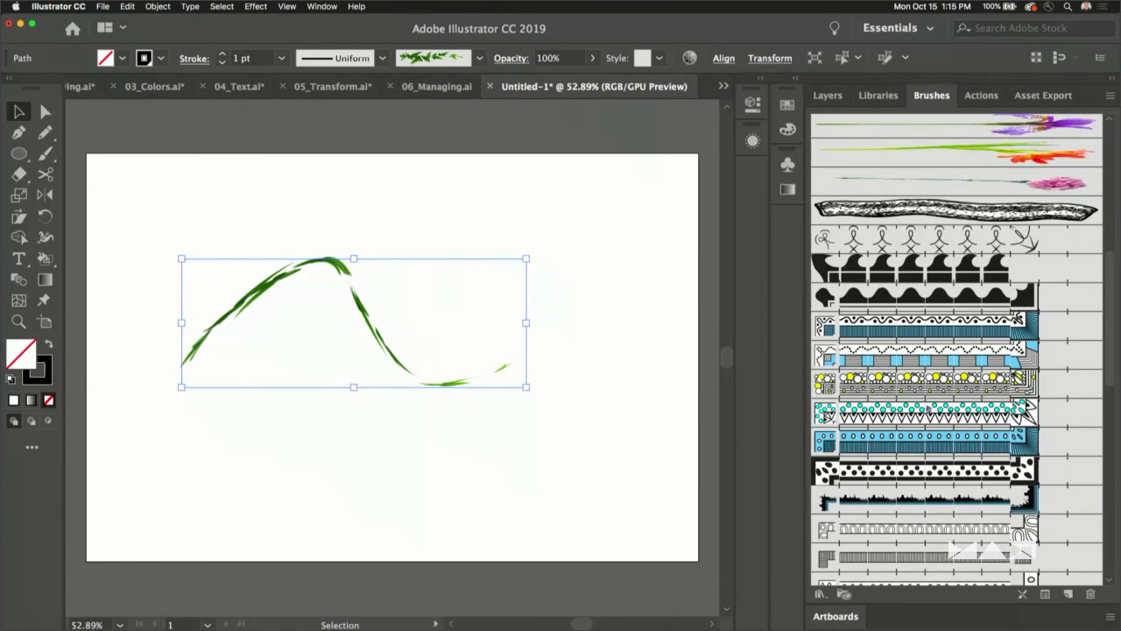
left_click(929, 383)
left_click(928, 412)
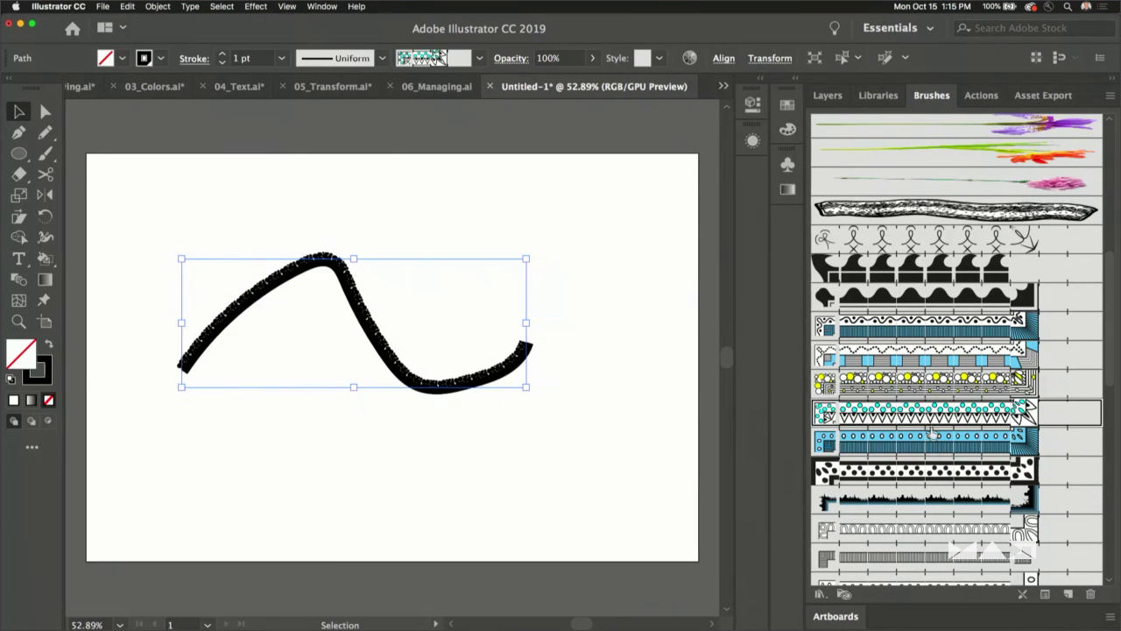
left_click(928, 499)
left_click(935, 525)
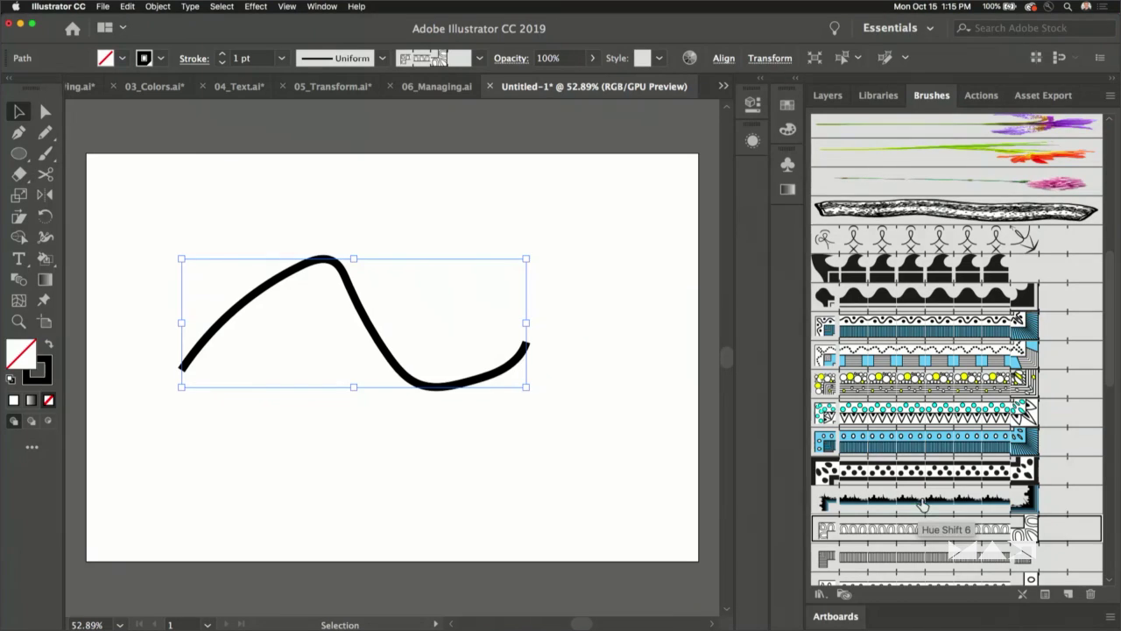
left_click(922, 501)
- Delete the wavy path and close the untitled document without saving
key("Delete")
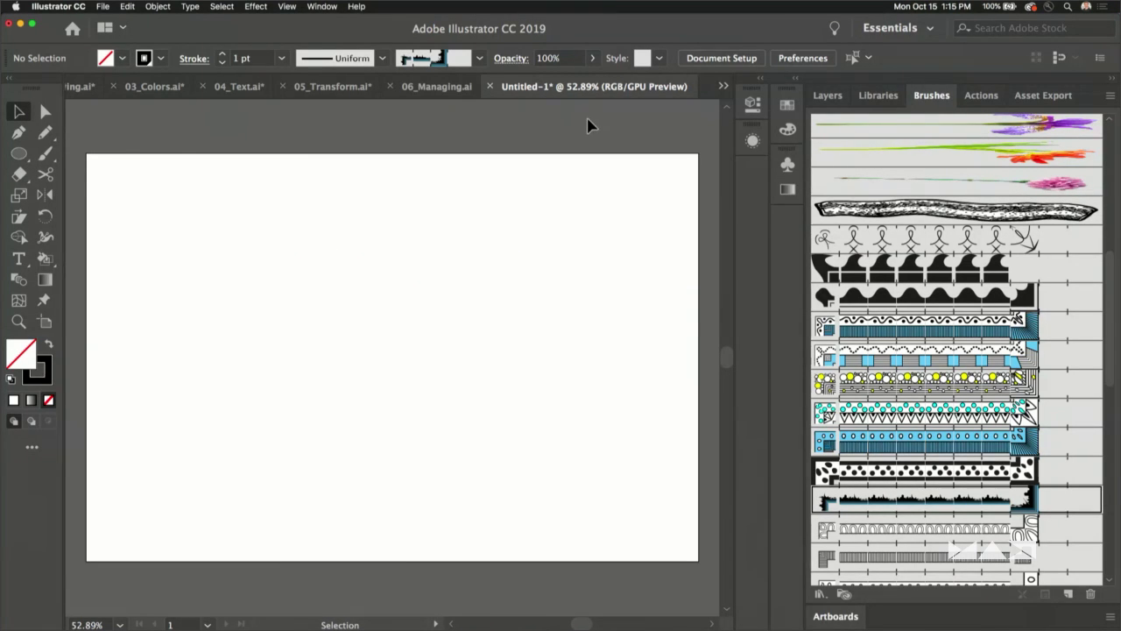
key("super+w")
left_click(566, 366)
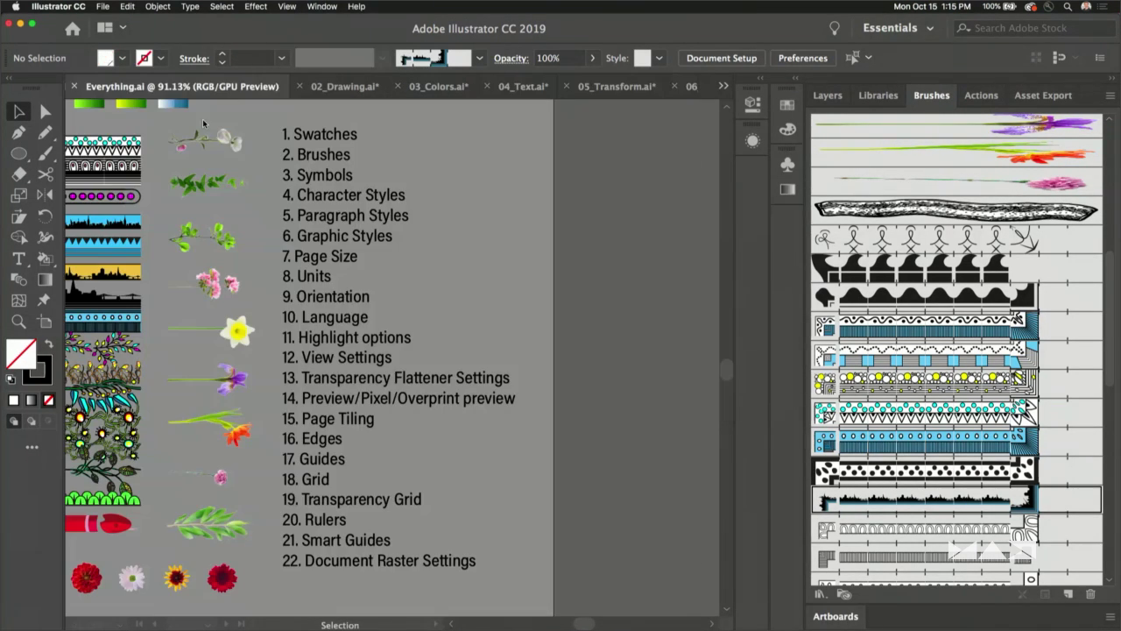
- Switch to the 02_Drawing.ai document and display its layers and its list of artboards
left_click(326, 87)
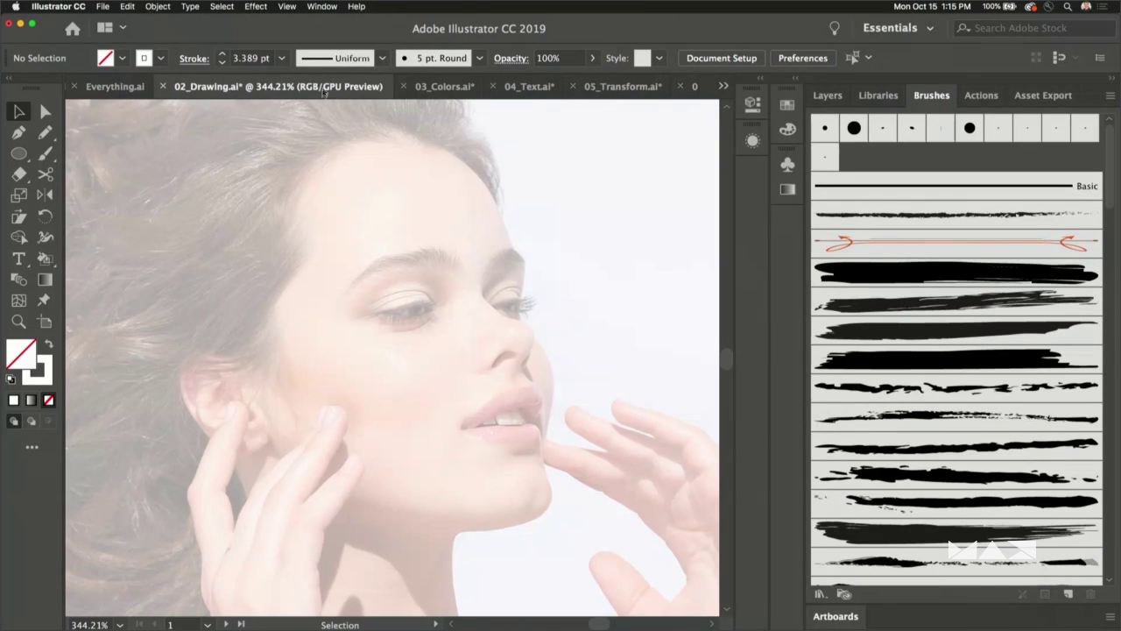
left_click(827, 95)
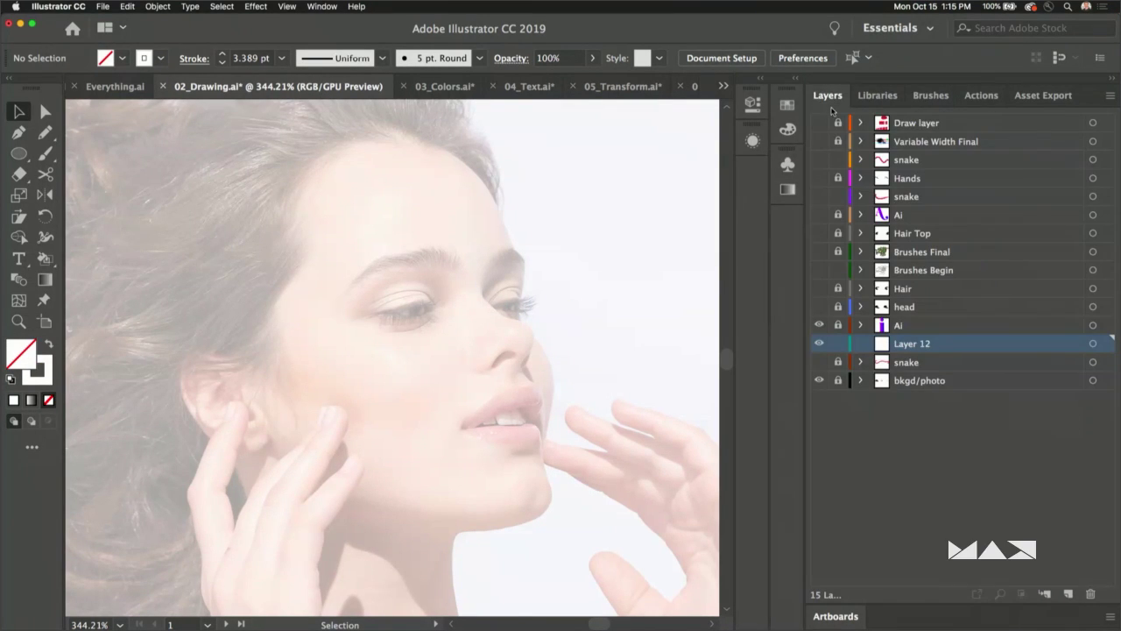
left_click(912, 618)
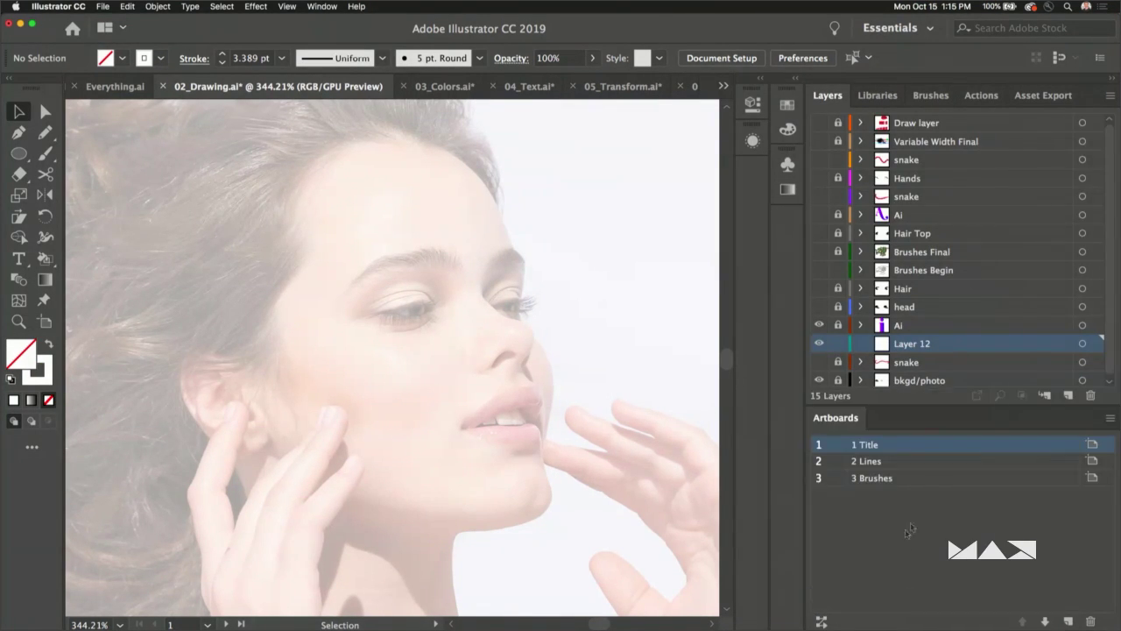
- View the 1 Title artboard, then go to the 2 Lines artboard and frame the woman's face and hands
double_click(929, 454)
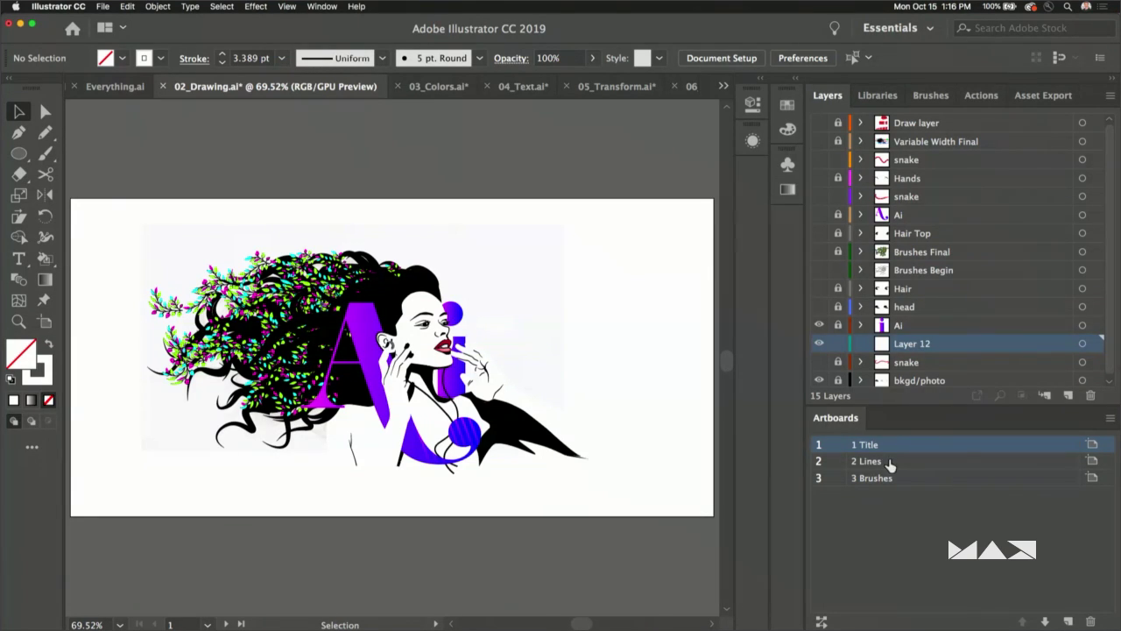
double_click(889, 461)
left_click(19, 322)
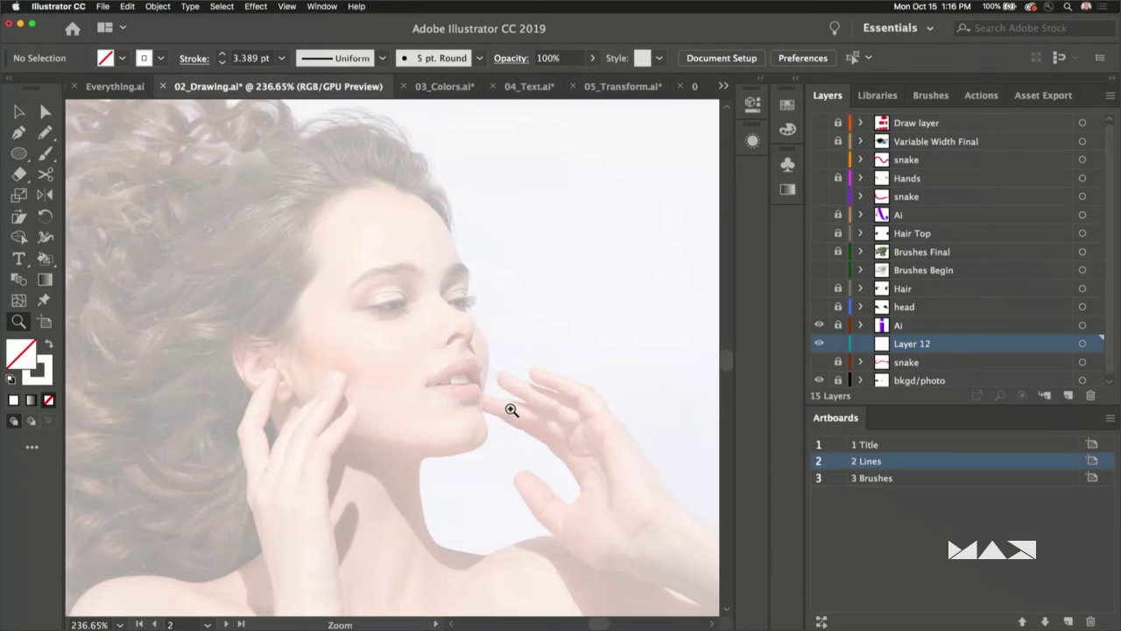
left_click_drag(484, 348, 508, 408)
- Trace the woman's profile on Layer 12 with the Pen tool, from the hairline over forehead, nose and chin down to the neck
left_click(18, 132)
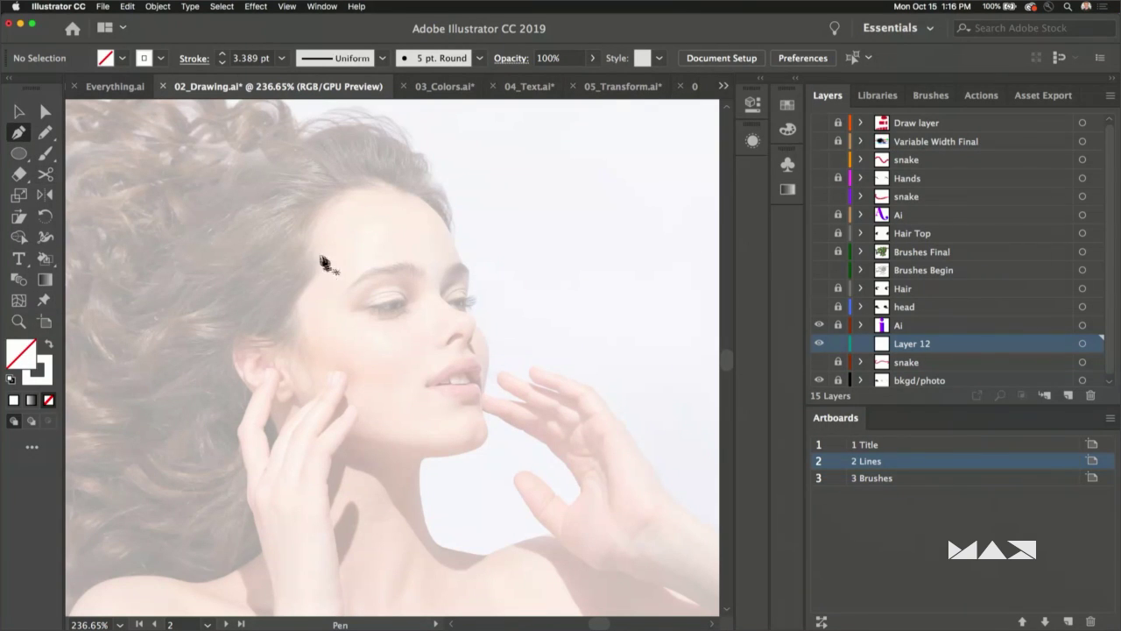
left_click(321, 207)
left_click_drag(417, 196, 452, 215)
left_click(459, 262)
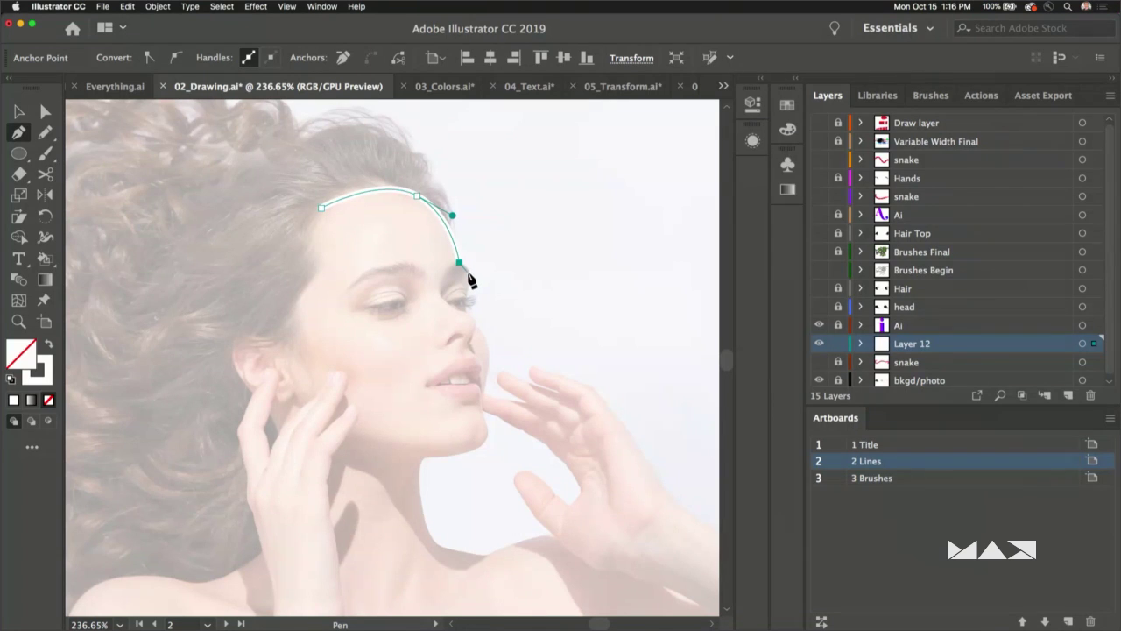
left_click_drag(470, 274, 468, 311)
left_click(463, 308)
left_click(486, 344)
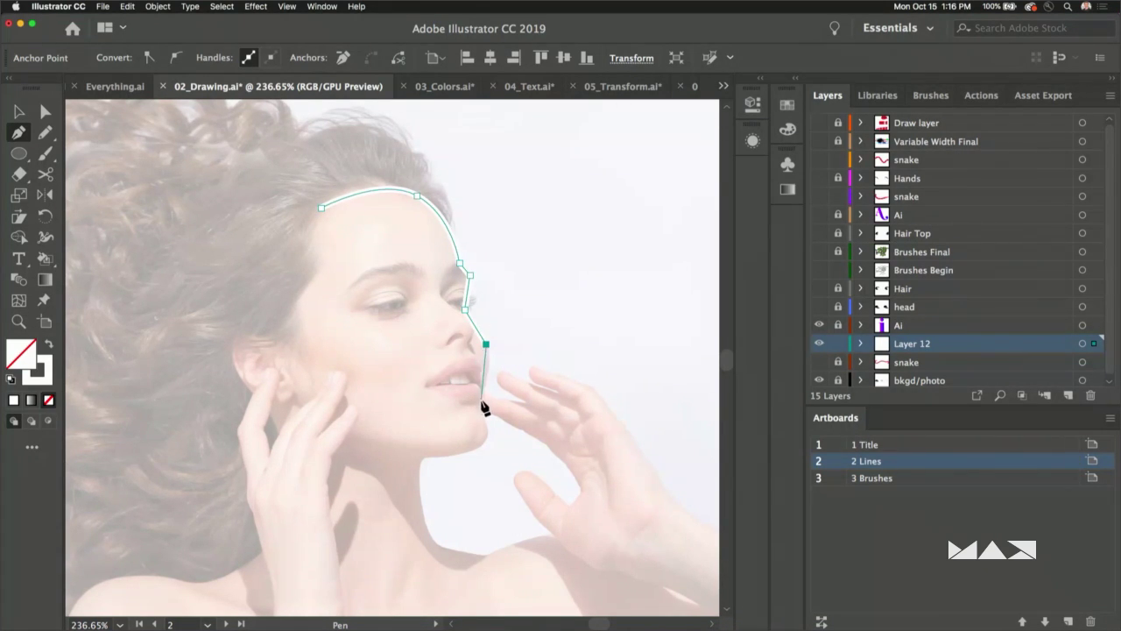
left_click(479, 399)
left_click(486, 428)
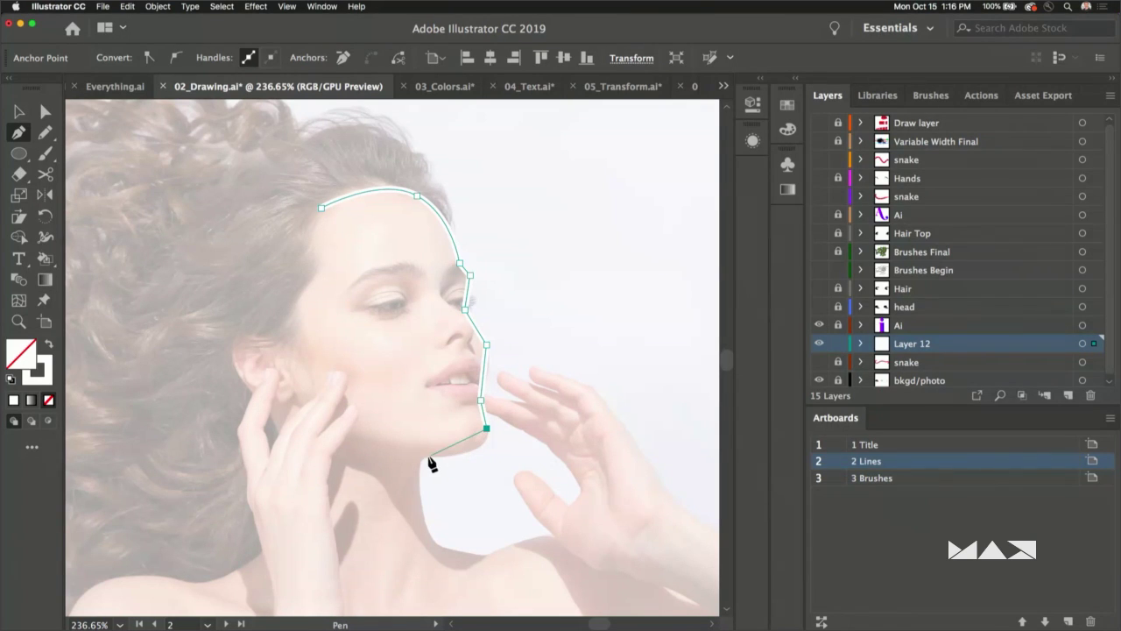
left_click(424, 457)
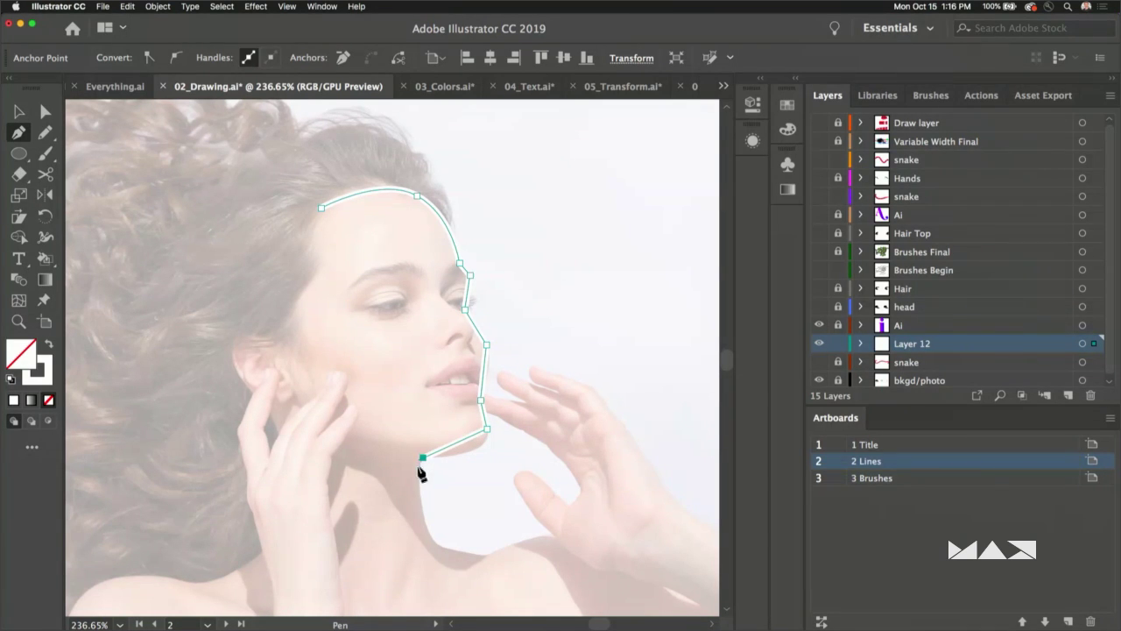
left_click(437, 542)
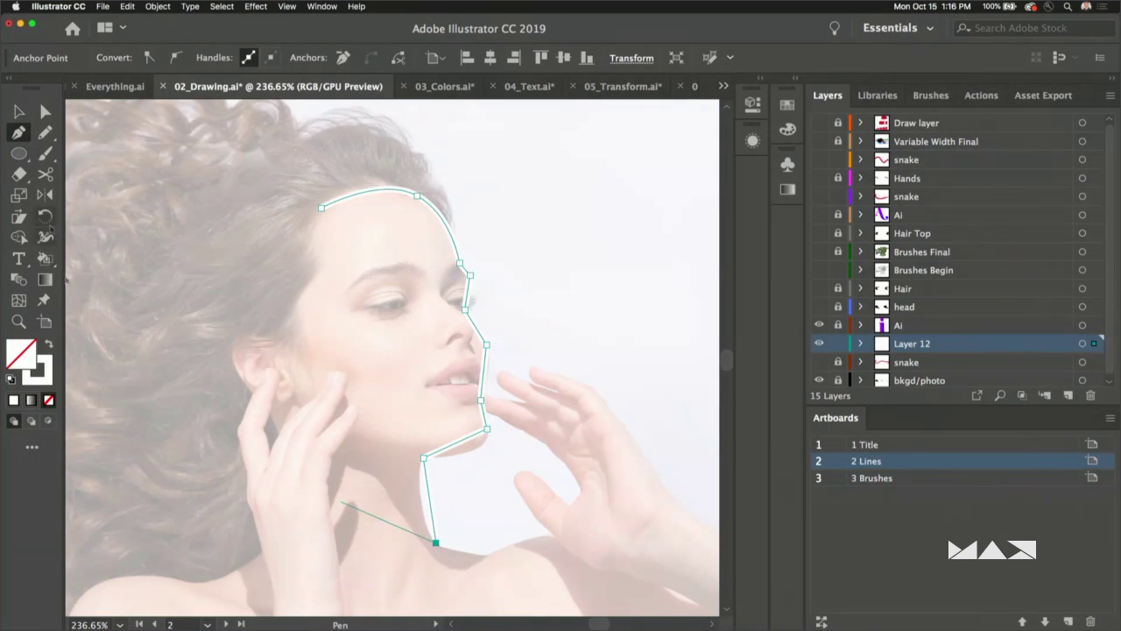
- Set the profile path's stroke color to black (000000), then deselect it and collapse the color settings
left_click(47, 363)
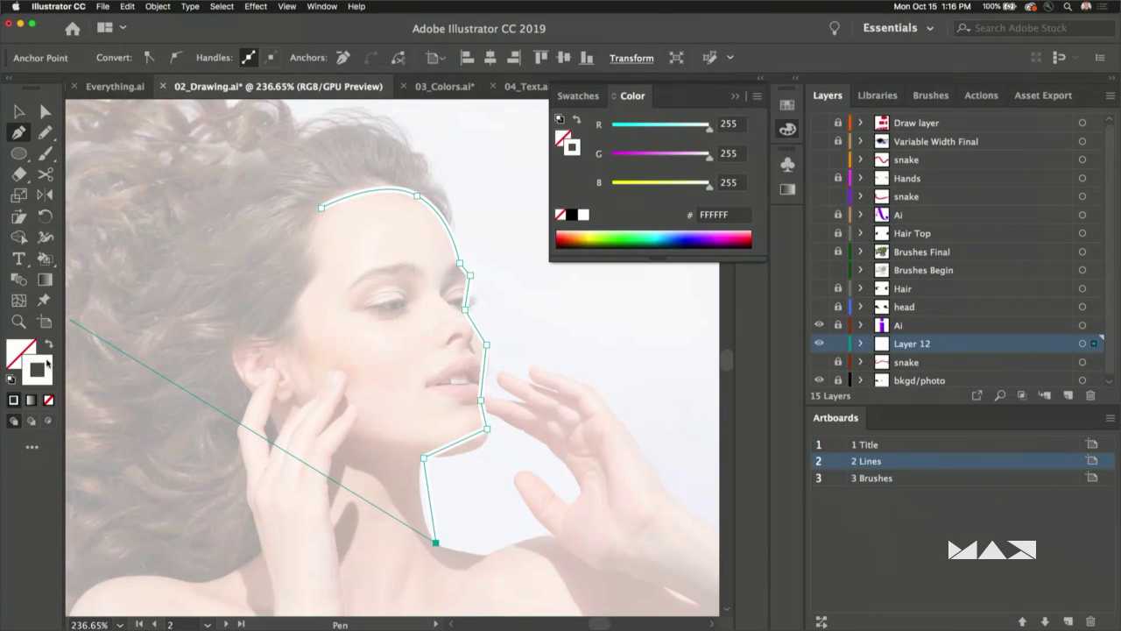
left_click(18, 111)
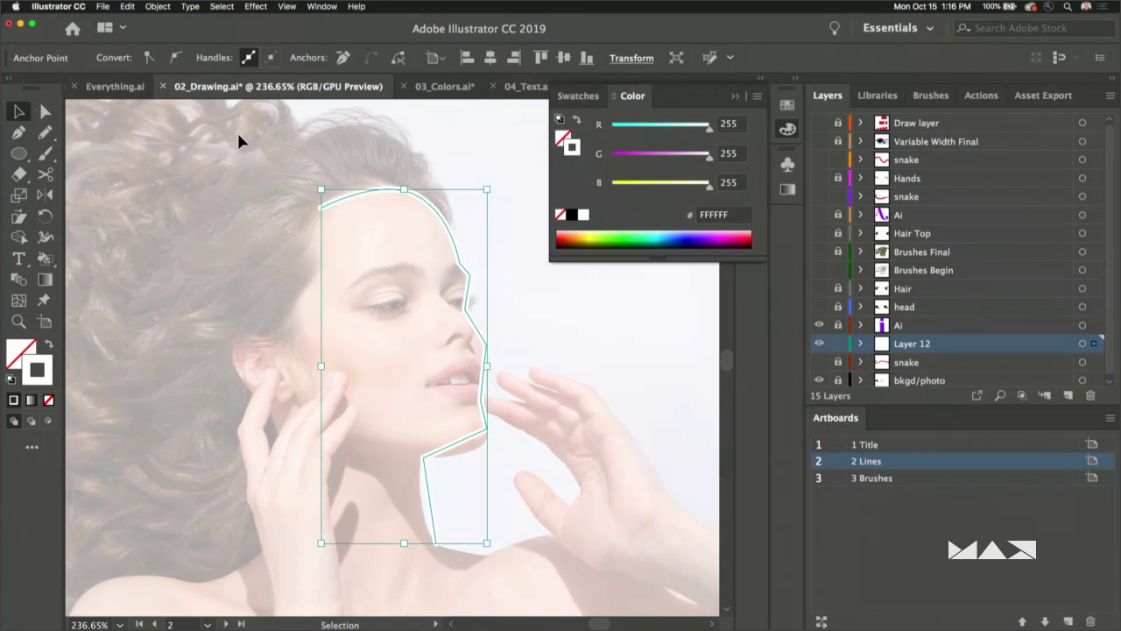
left_click(569, 215)
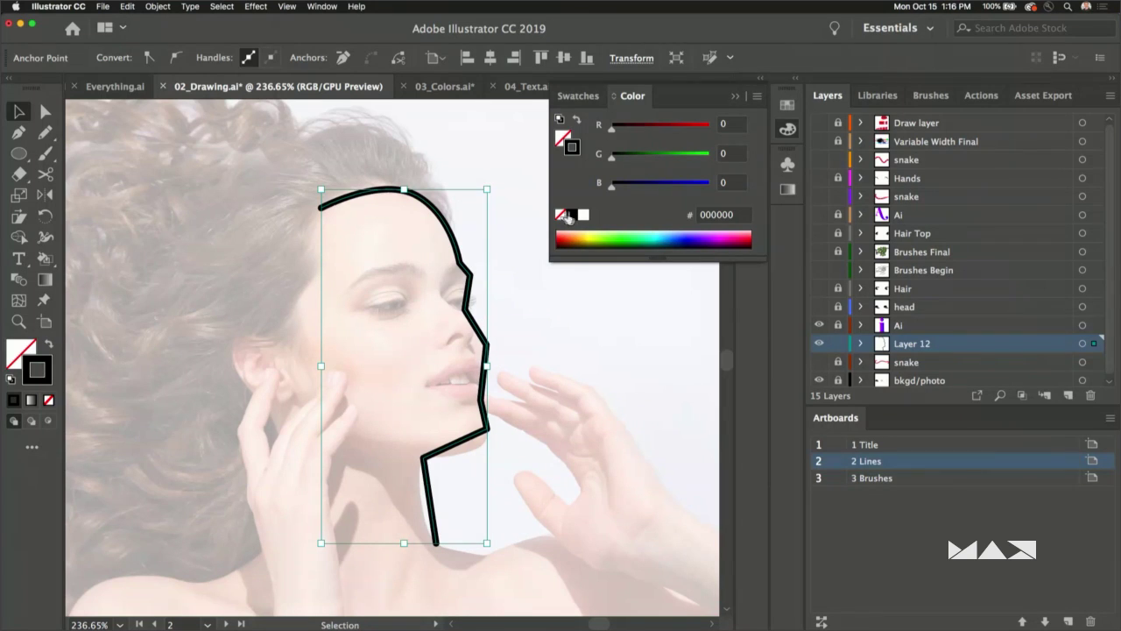
left_click(178, 157)
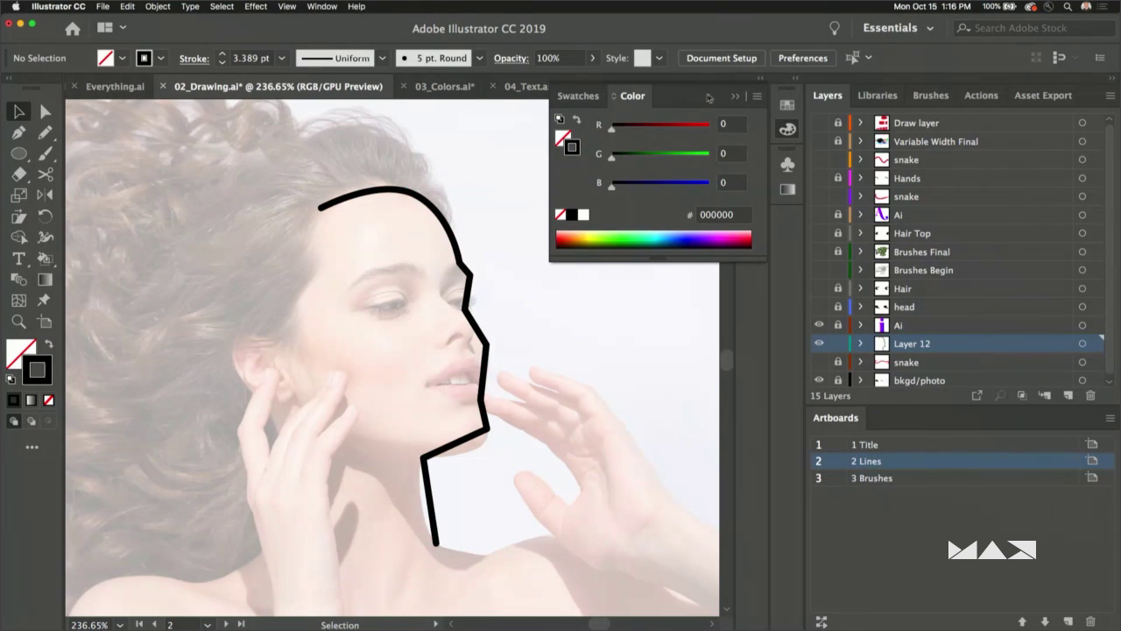
left_click(736, 98)
- Try the Anchor Point tool on the anchor at the bridge of the nose, pulling out and splitting its handles and converting it to a corner
left_click(442, 221)
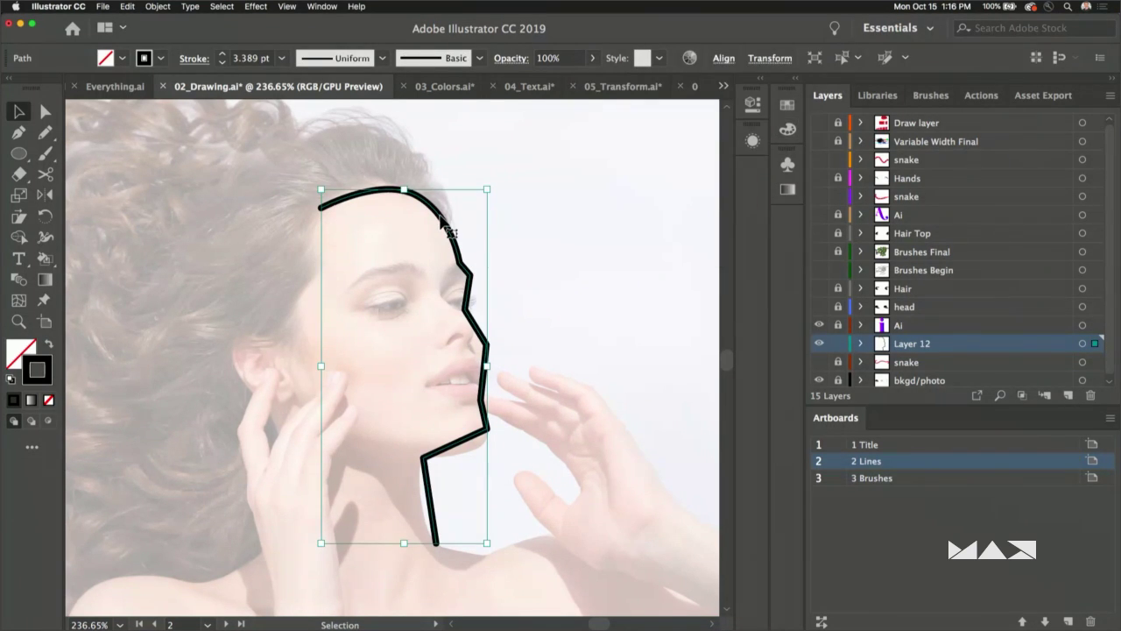
key("a")
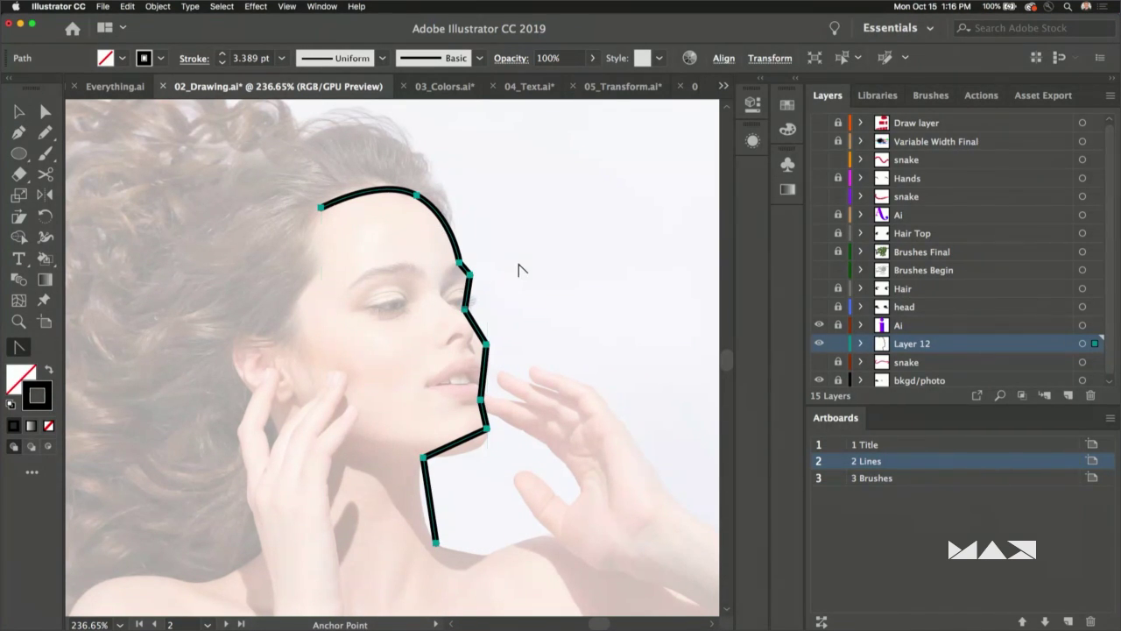
key("super+equal")
key("super+equal")
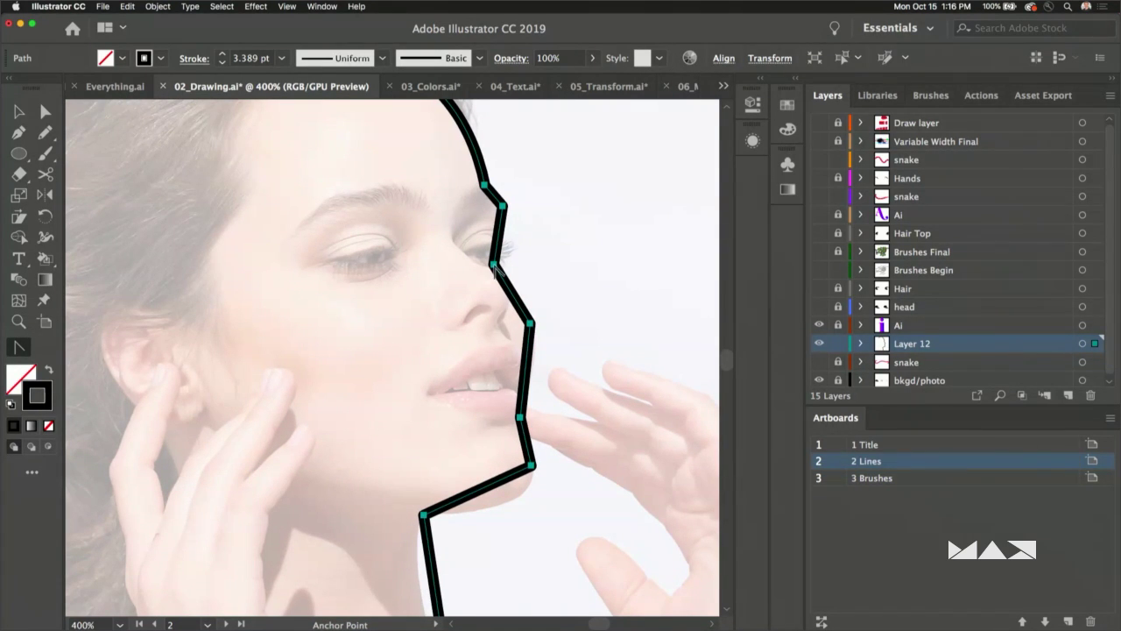
left_click_drag(494, 264, 504, 311)
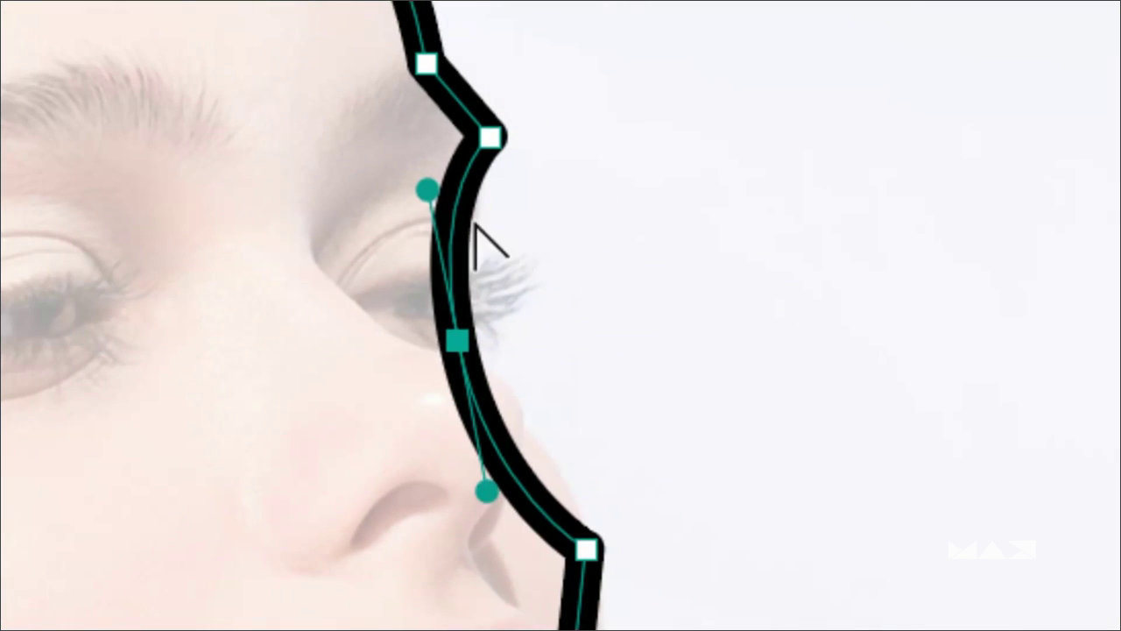
left_click_drag(428, 192, 536, 261)
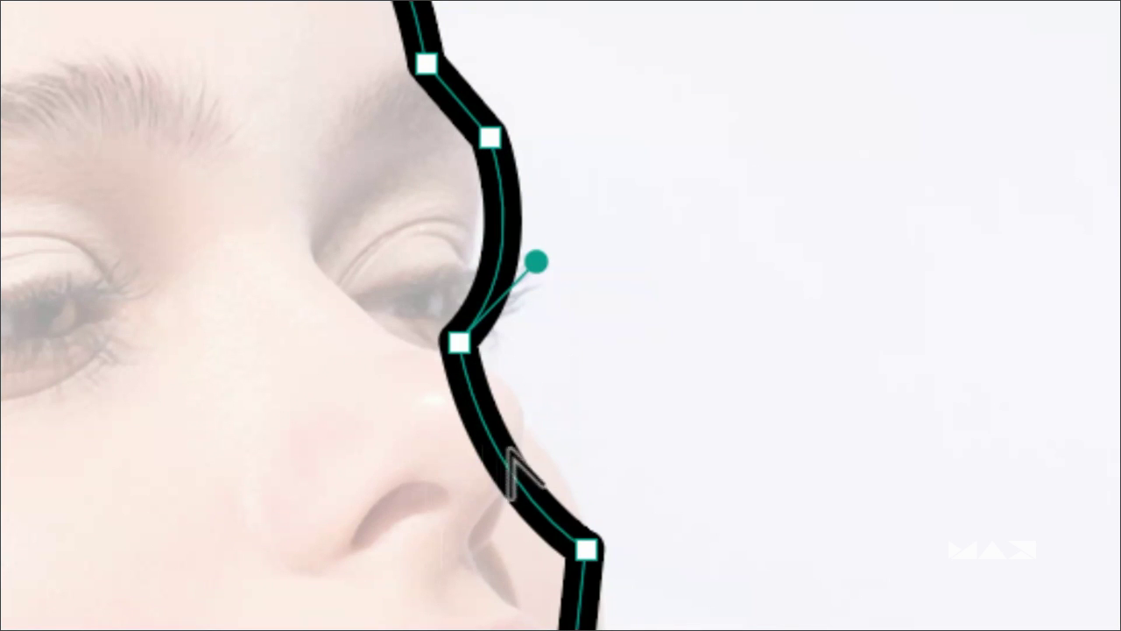
left_click(457, 342)
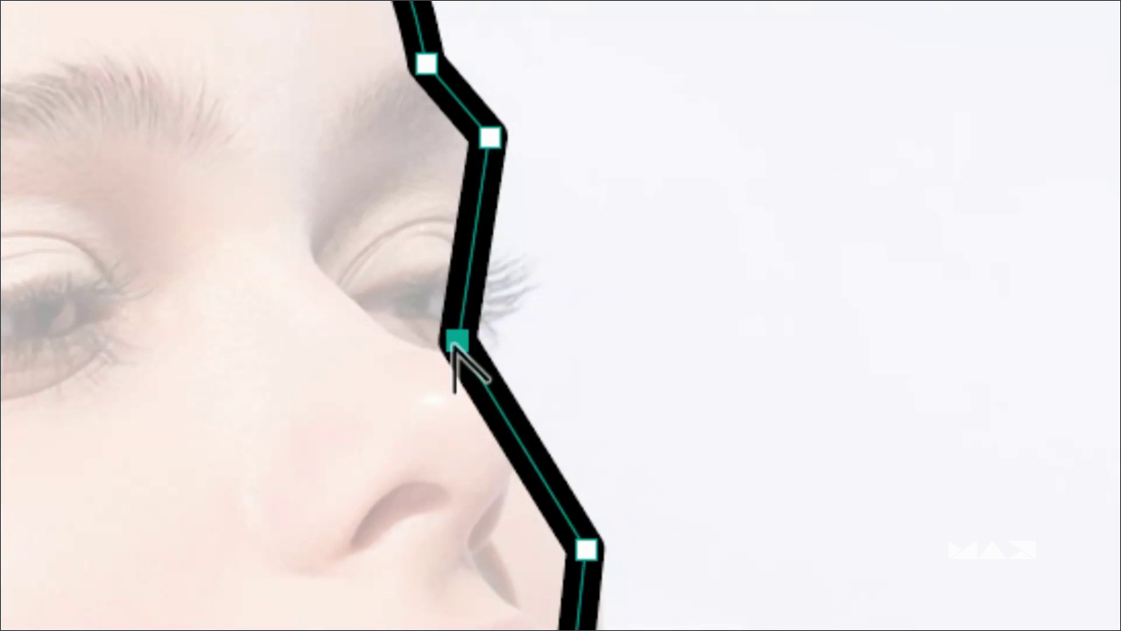
left_click_drag(457, 341, 568, 424)
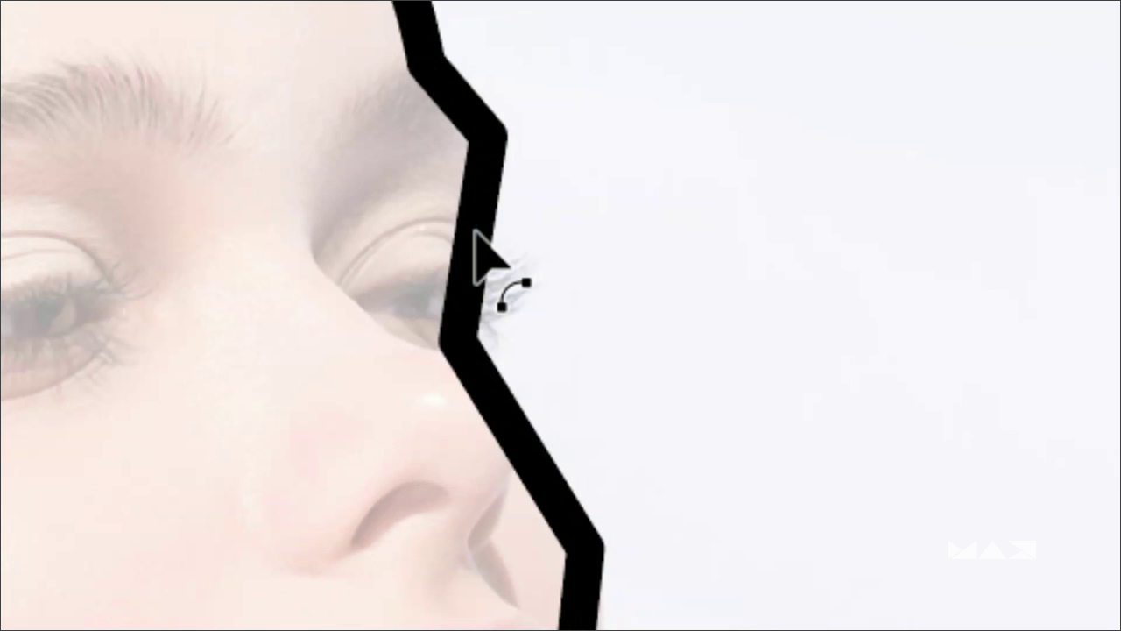
- Bend the straight segments beside the eye and along the nose outward into curves with the Anchor Point tool
left_click_drag(474, 235, 493, 236)
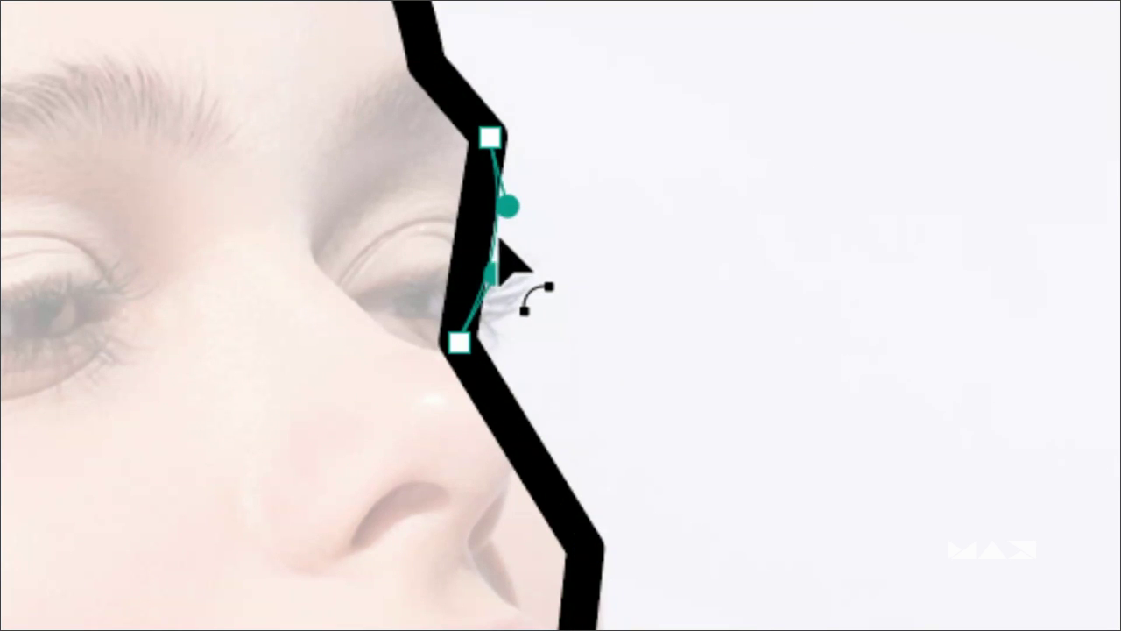
left_click_drag(526, 449, 550, 440)
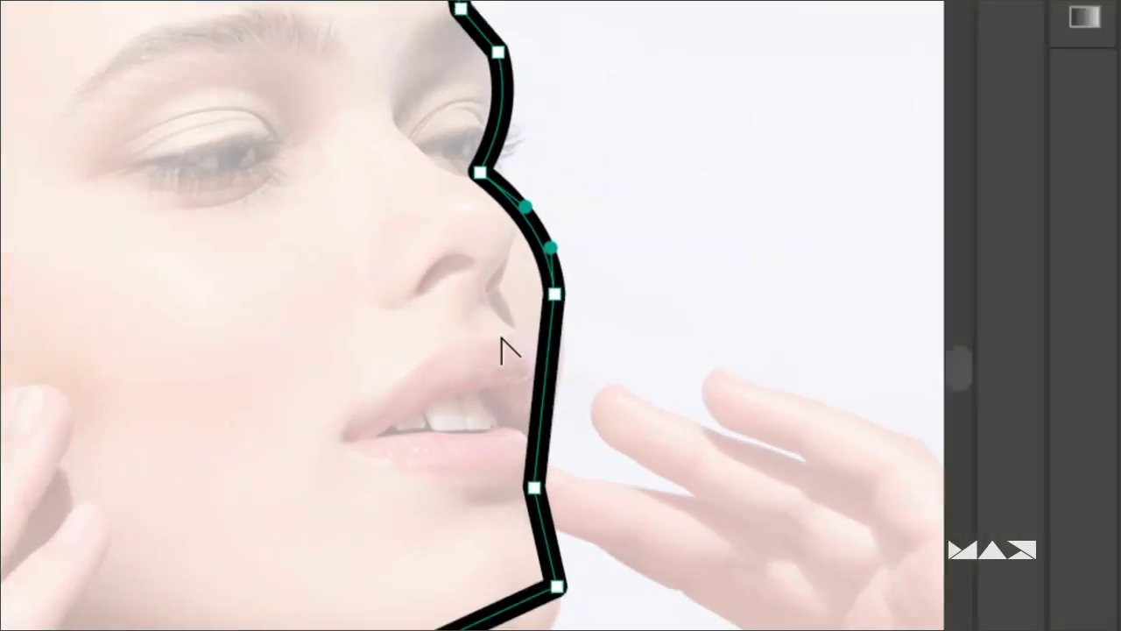
- Bend the profile's straight segments beside the mouth and under the chin outward into curves with the Anchor Point tool
left_click_drag(560, 412, 573, 418)
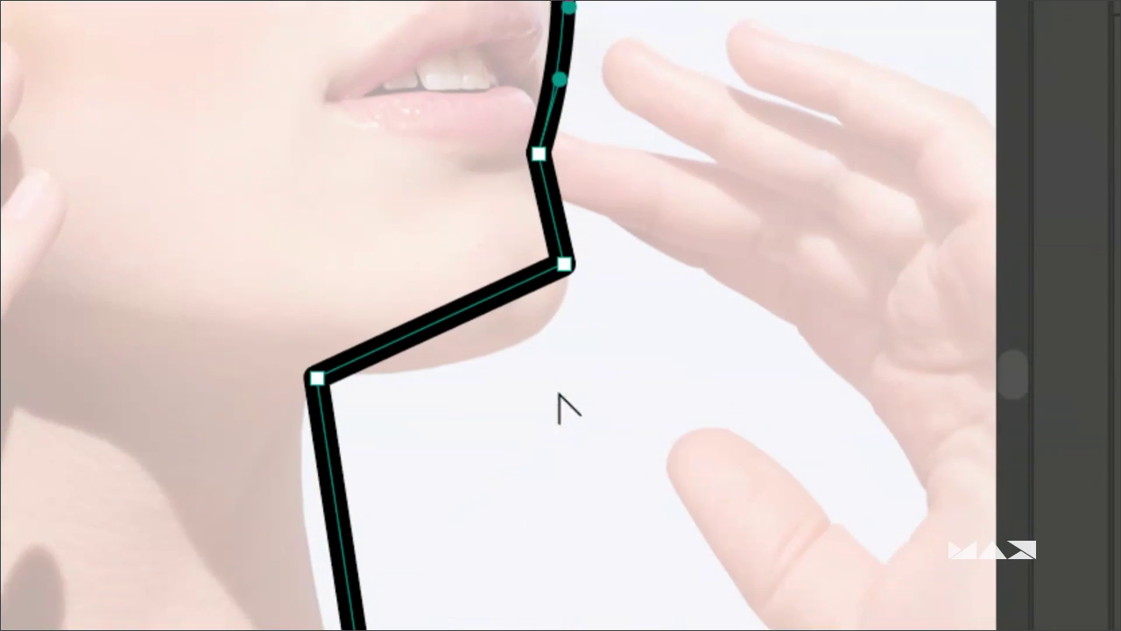
scroll(508, 333, "down", 1)
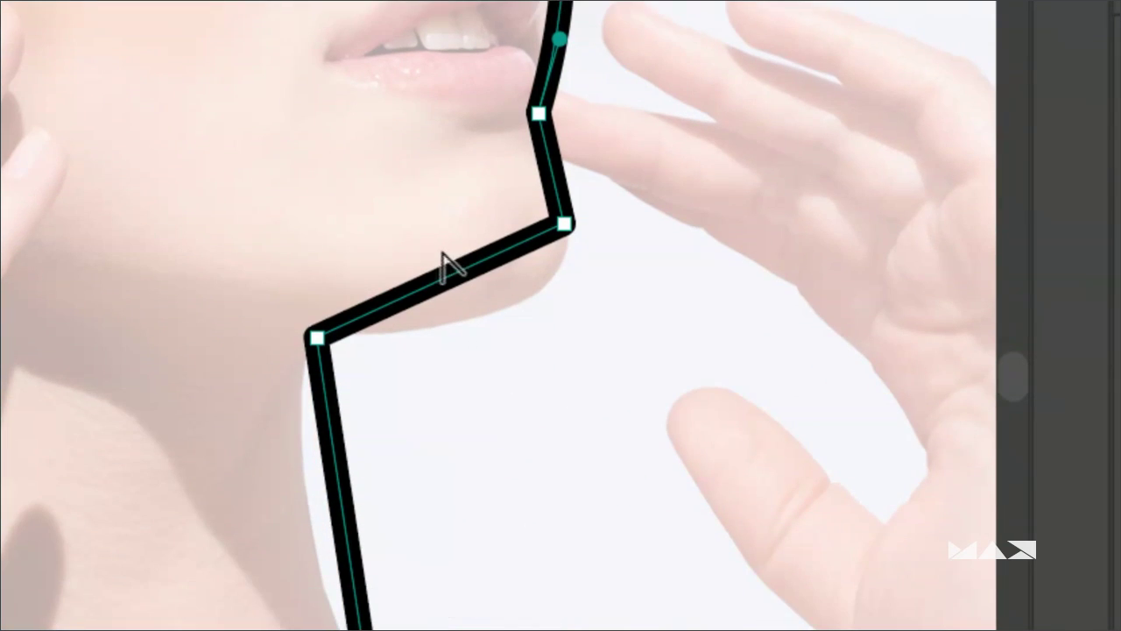
left_click(468, 271)
mouse_move(475, 298)
left_mouse_down()
mouse_move(496, 318)
mouse_move(526, 309)
left_mouse_up()
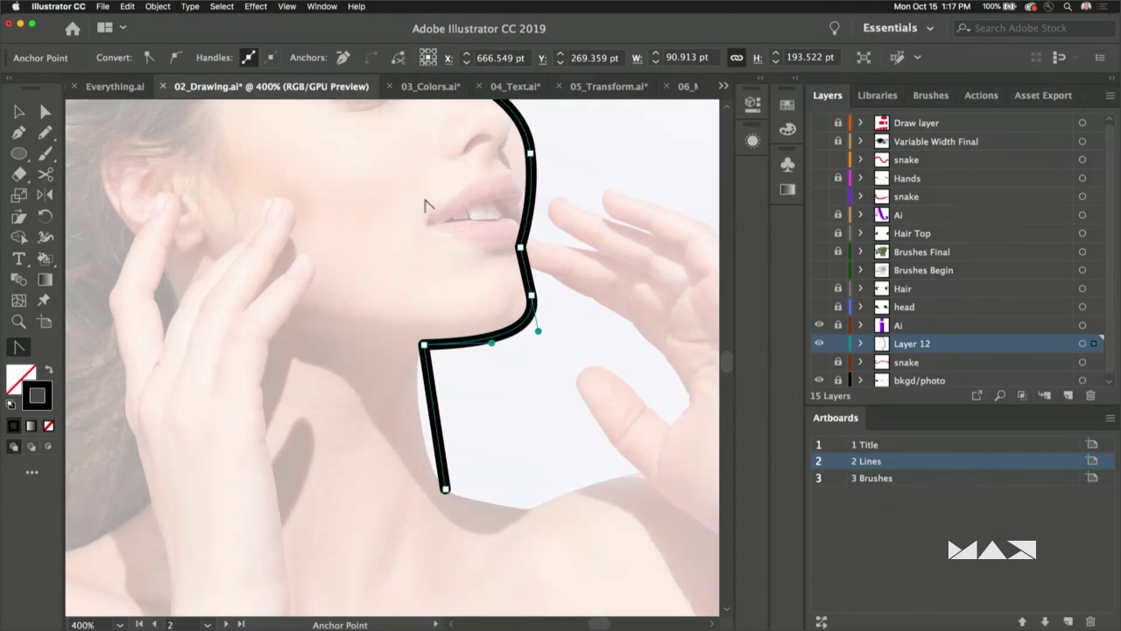
left_click_drag(427, 205, 517, 503)
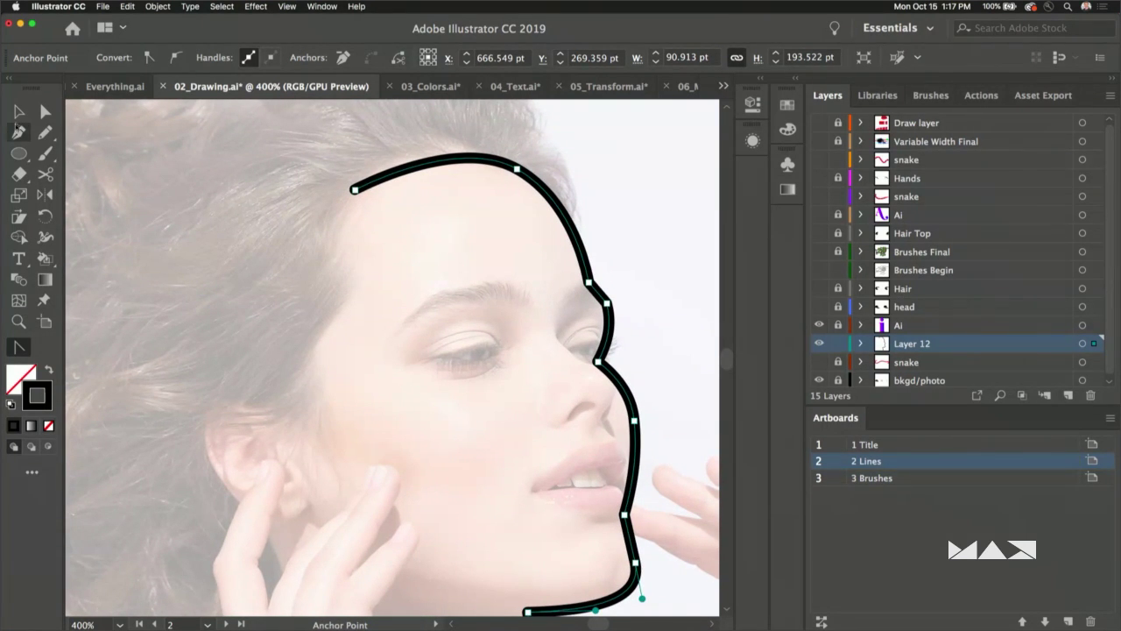
- Reduce the profile path's stroke weight to 1 pt and deselect the path
key("v")
left_click(550, 185)
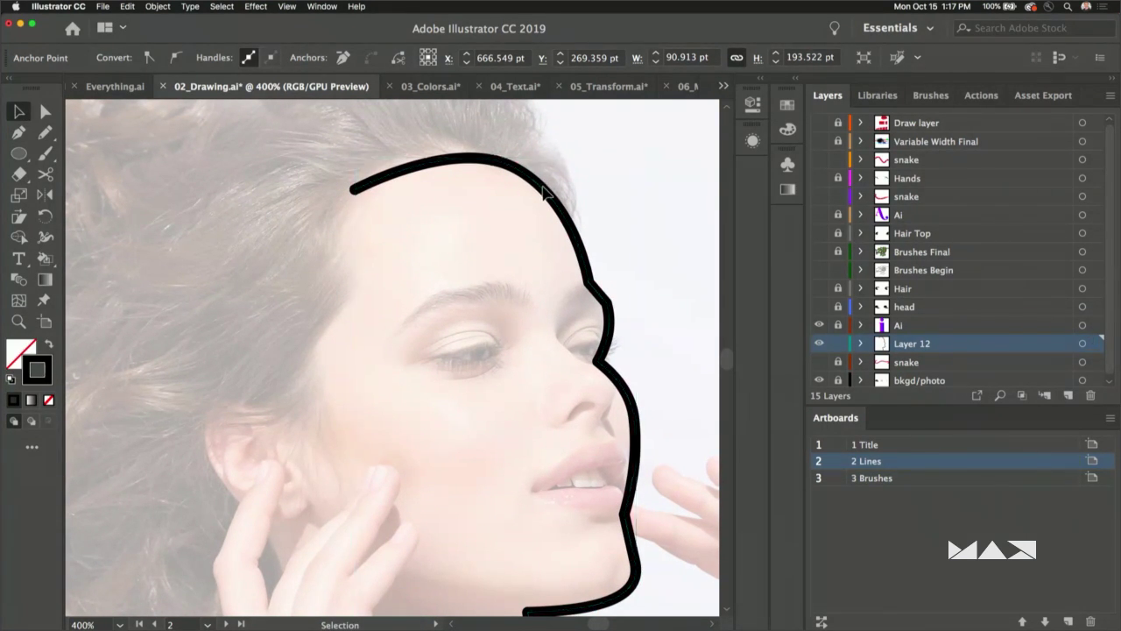
left_click(405, 179)
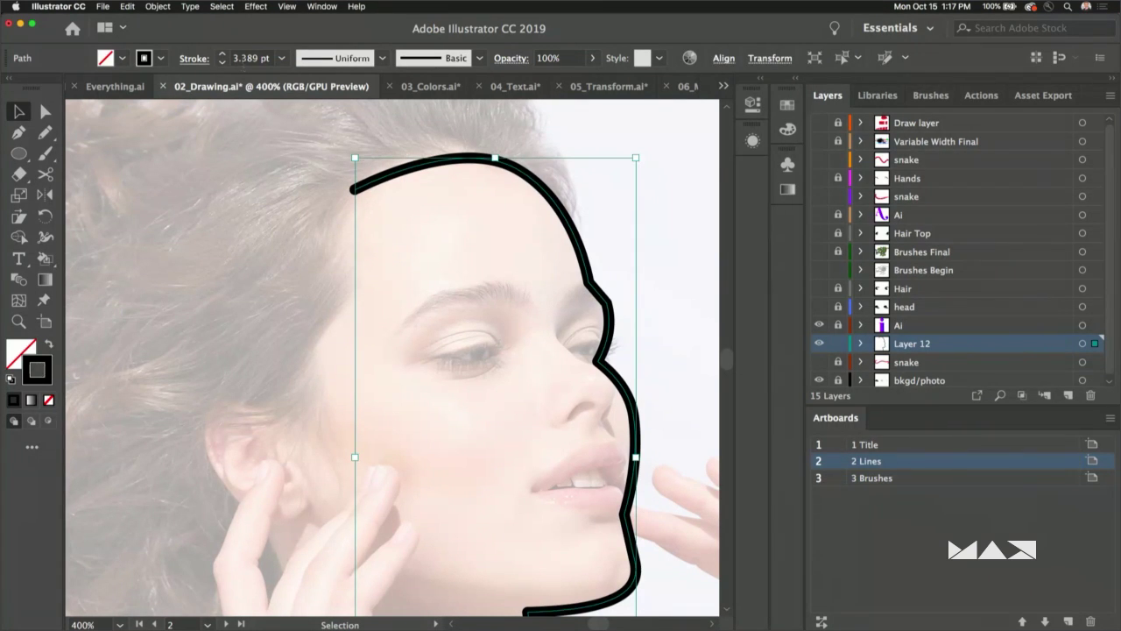
left_click(221, 64)
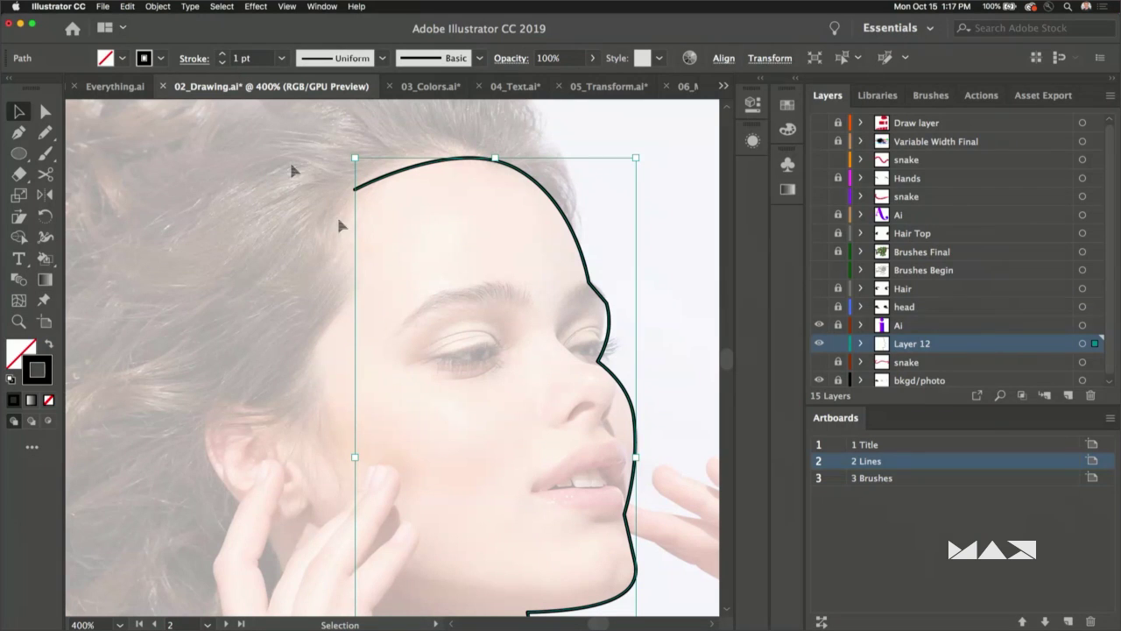
left_click(286, 237)
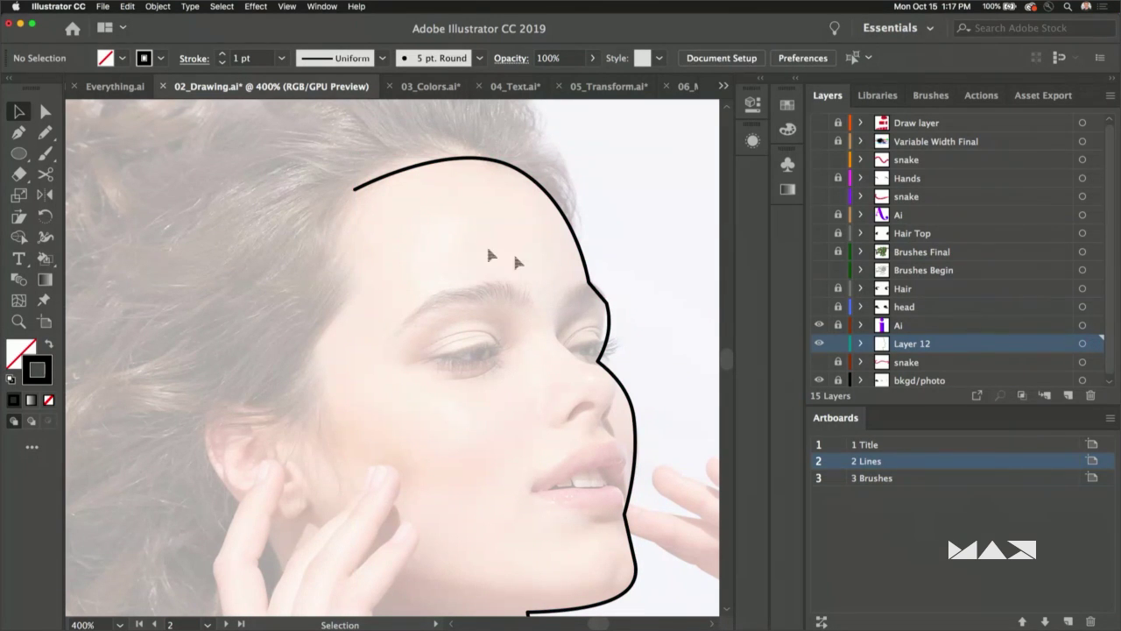
- Draw a curved three-anchor path along the eyebrow nearest the viewer with the Pen tool
key("z")
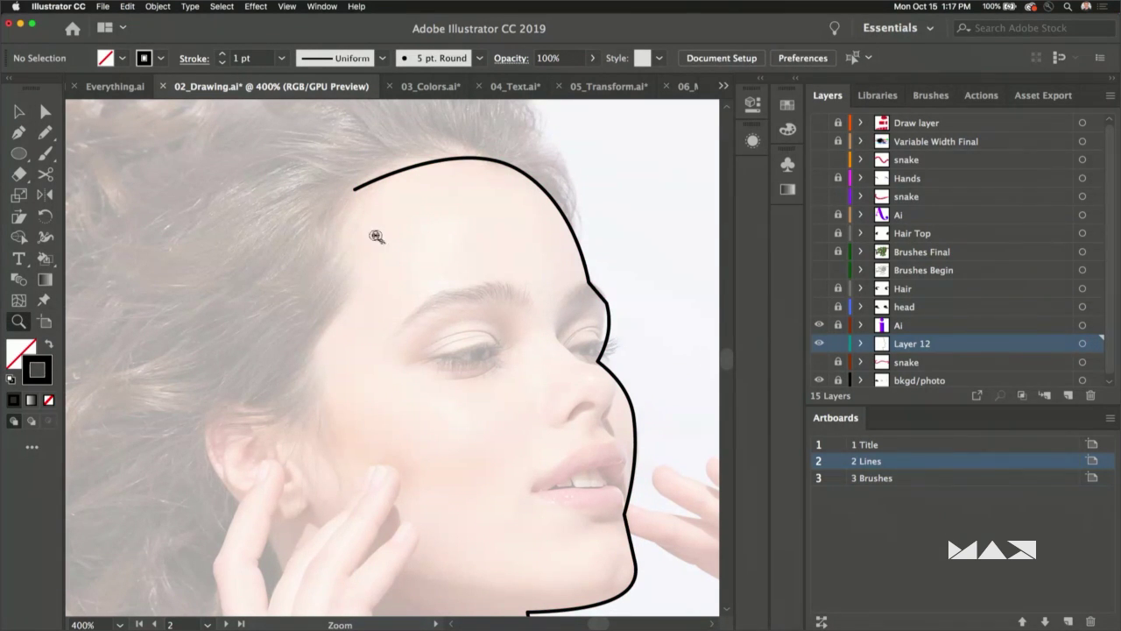
left_click_drag(378, 243, 644, 420)
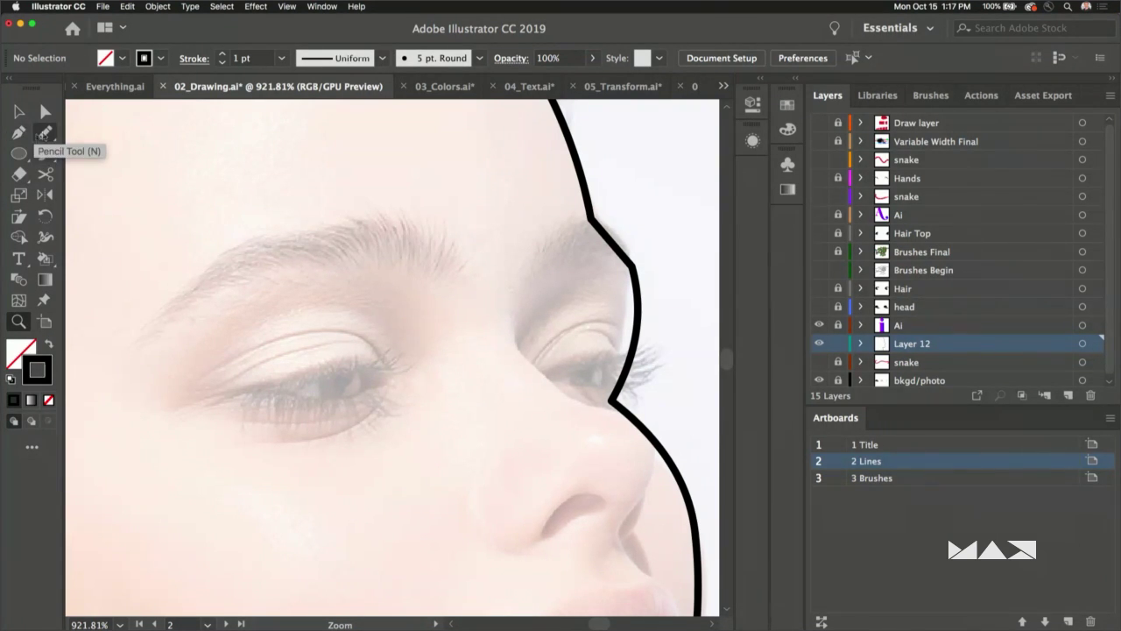
left_click(19, 132)
left_click_drag(450, 269, 295, 255)
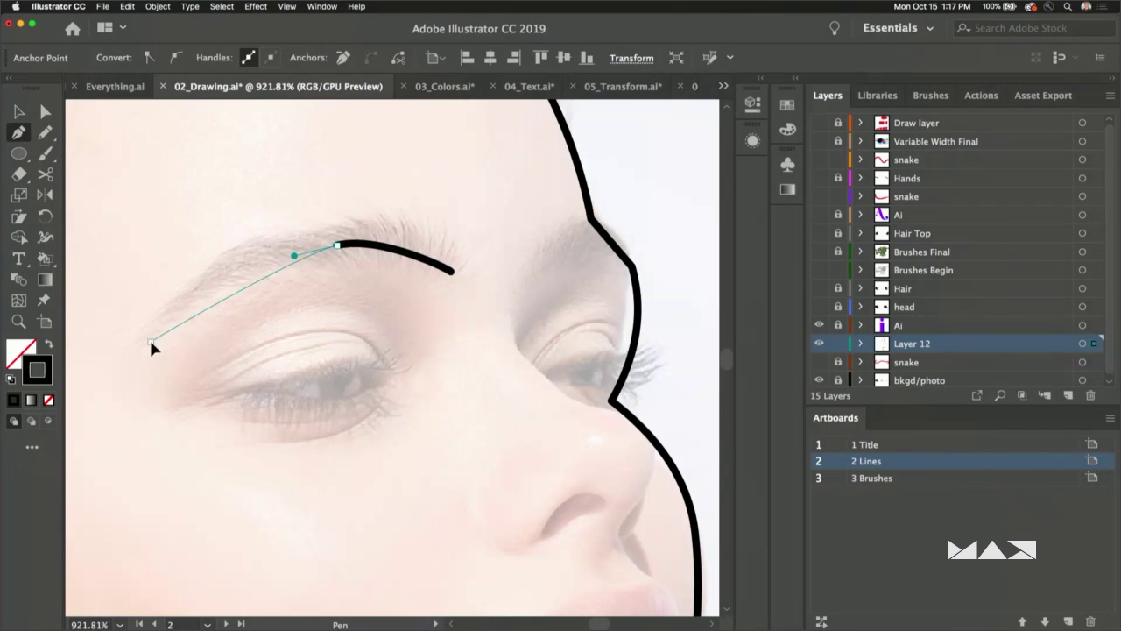
left_click_drag(151, 340, 134, 366)
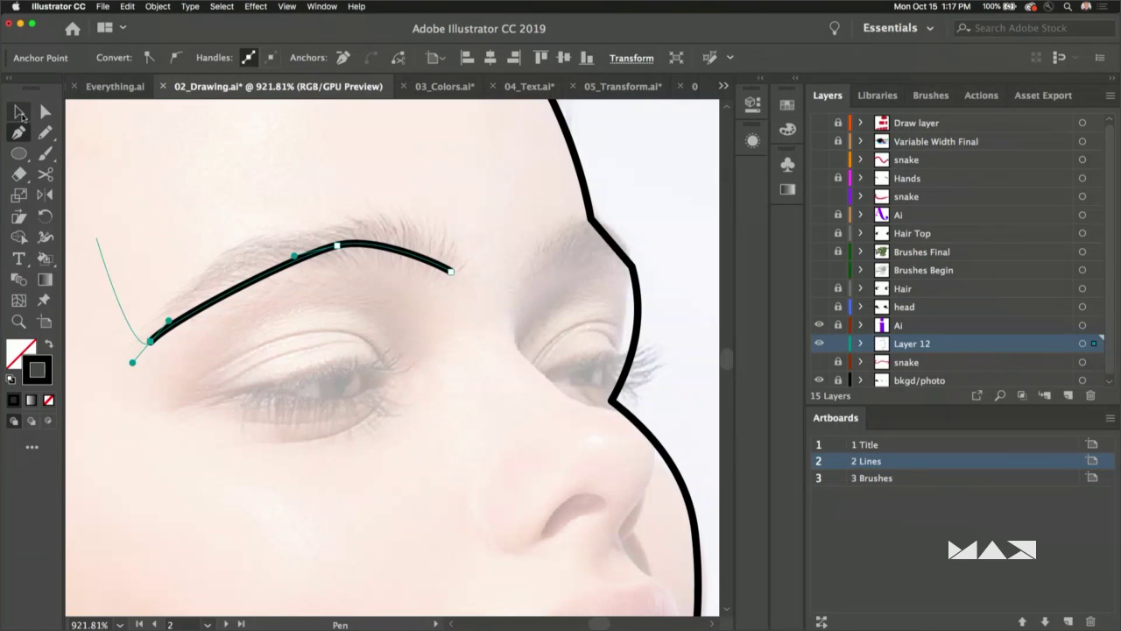
left_click(20, 113)
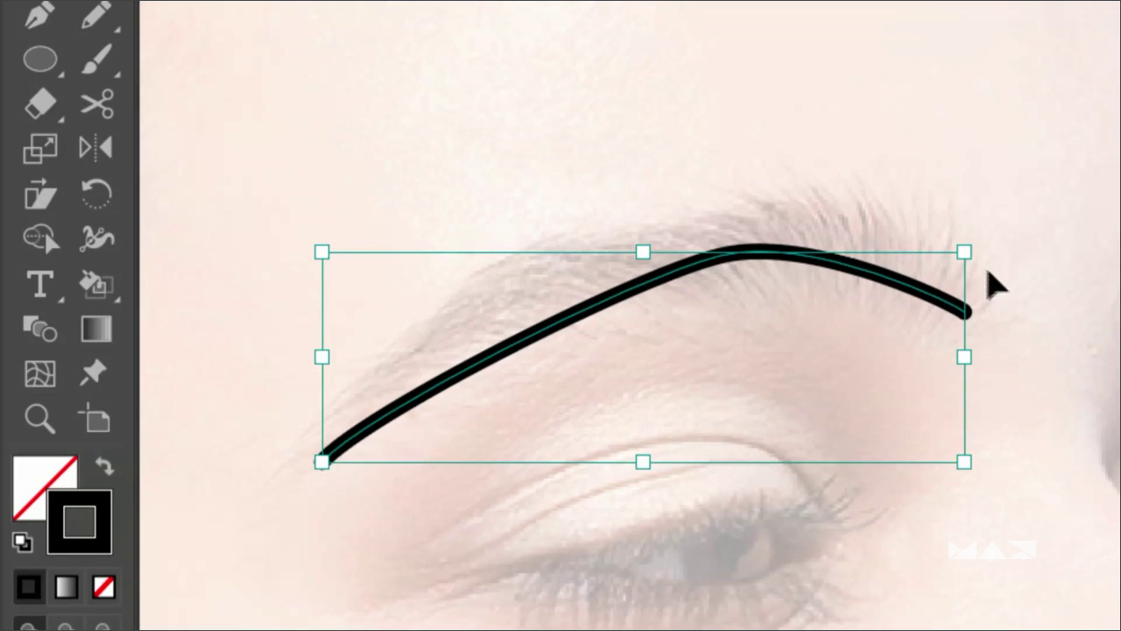
- Thicken the eyebrow path at its middle anchor with the Width tool to about 4.2 pt, leaving both ends tapered
left_click(98, 240)
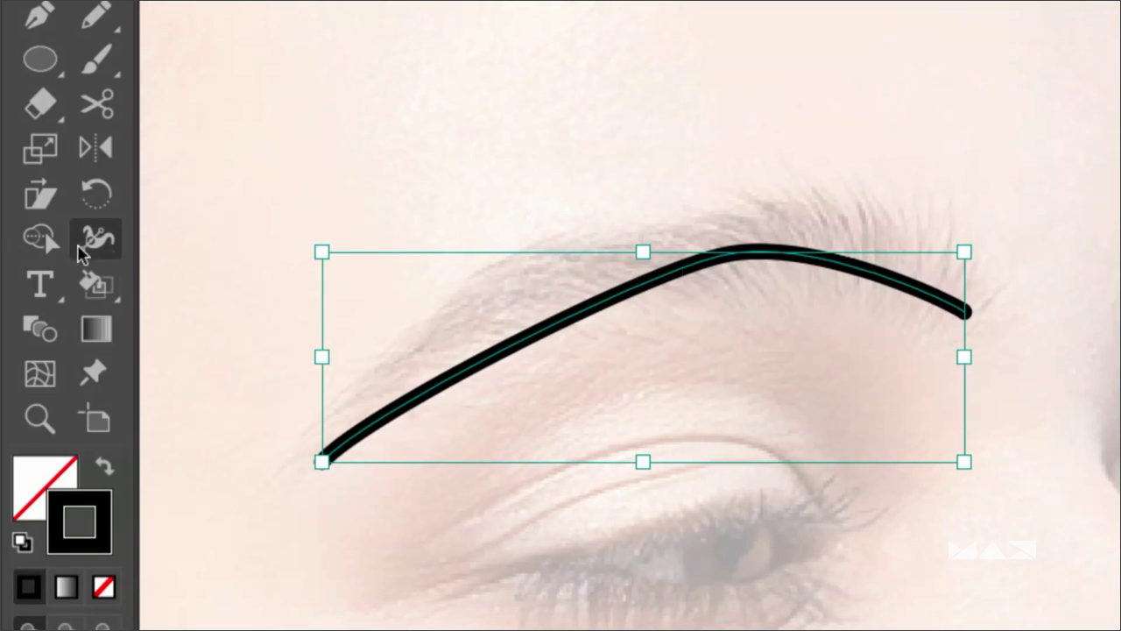
left_click(99, 243)
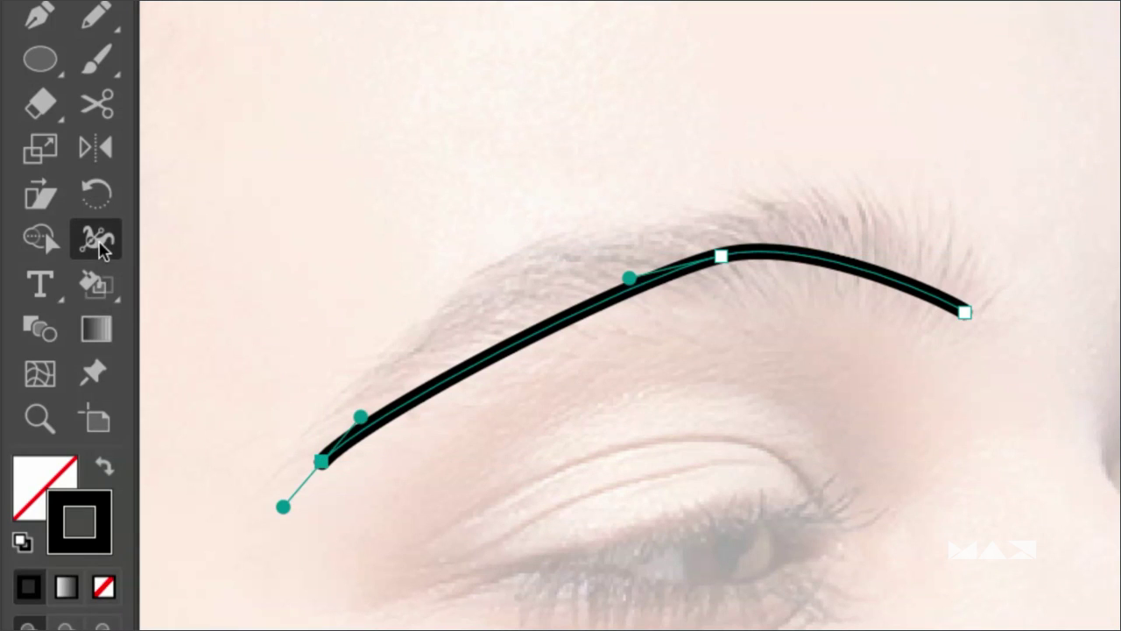
mouse_move(722, 258)
left_mouse_down()
mouse_move(736, 312)
mouse_move(746, 306)
left_mouse_up()
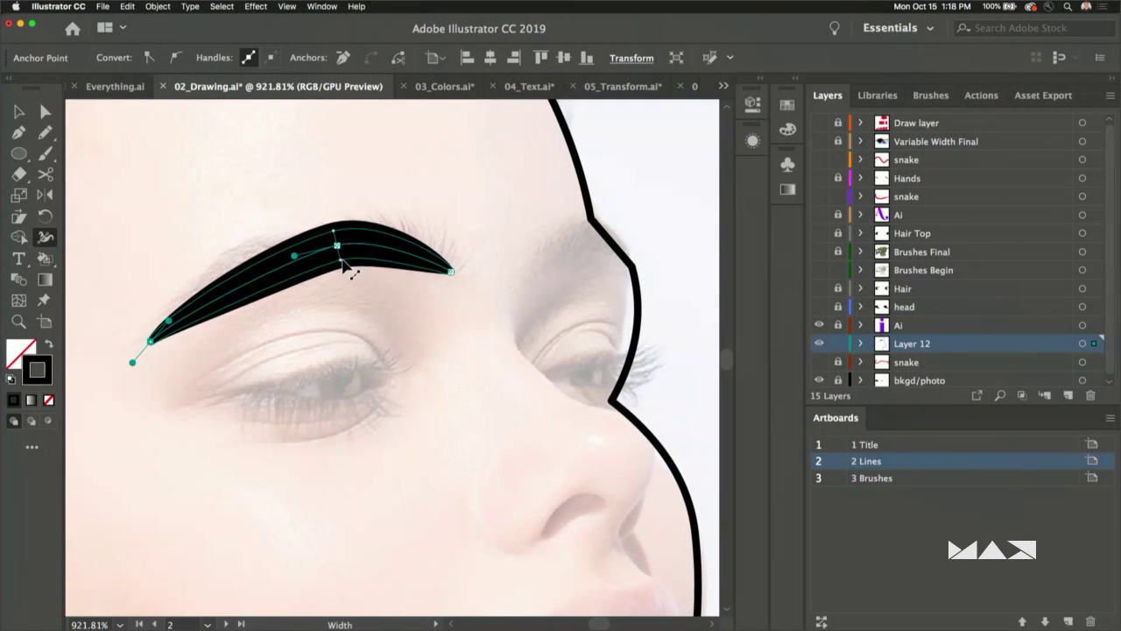
left_click_drag(350, 274, 342, 259)
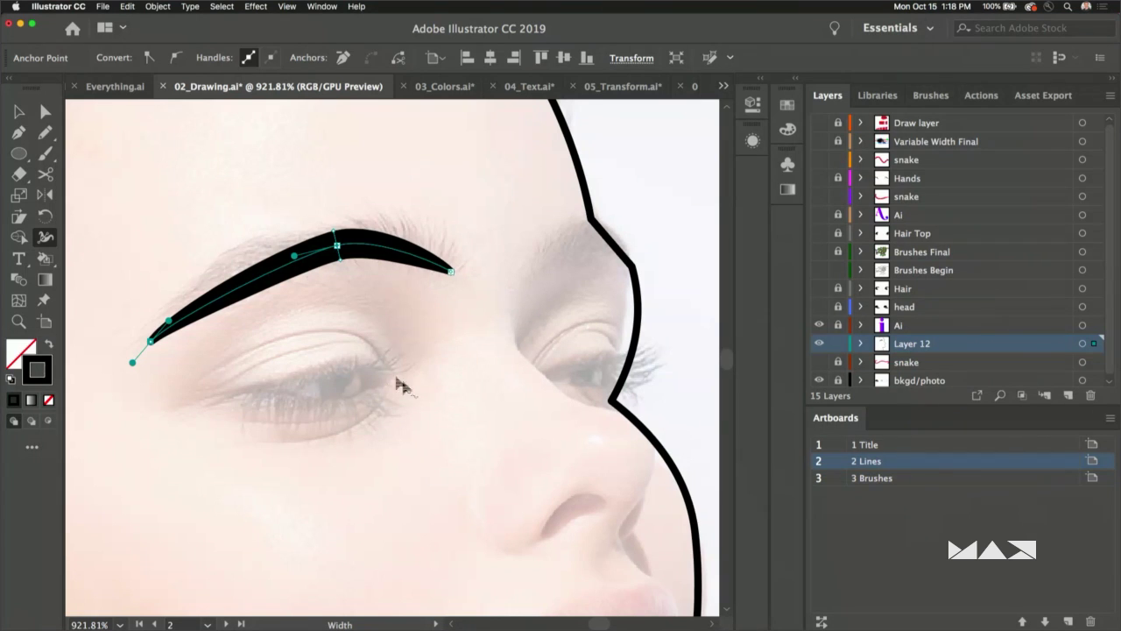
- Turn the Hair layer's visibility on and off again, then show and select the head layer
left_click_drag(411, 379, 401, 301)
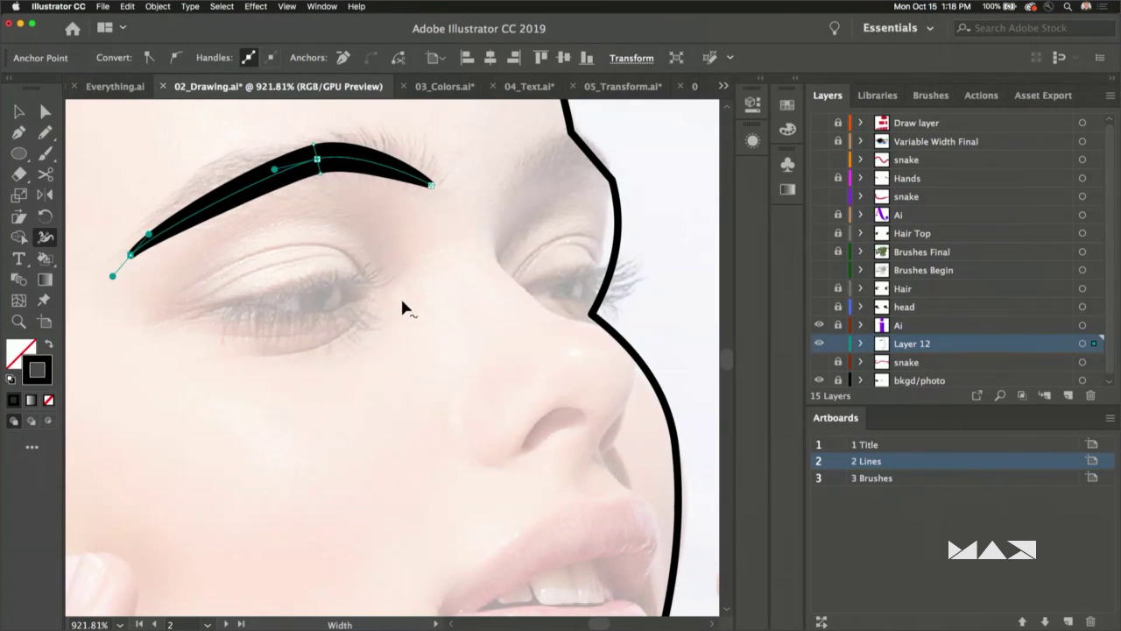
key("super+minus")
key("super+minus")
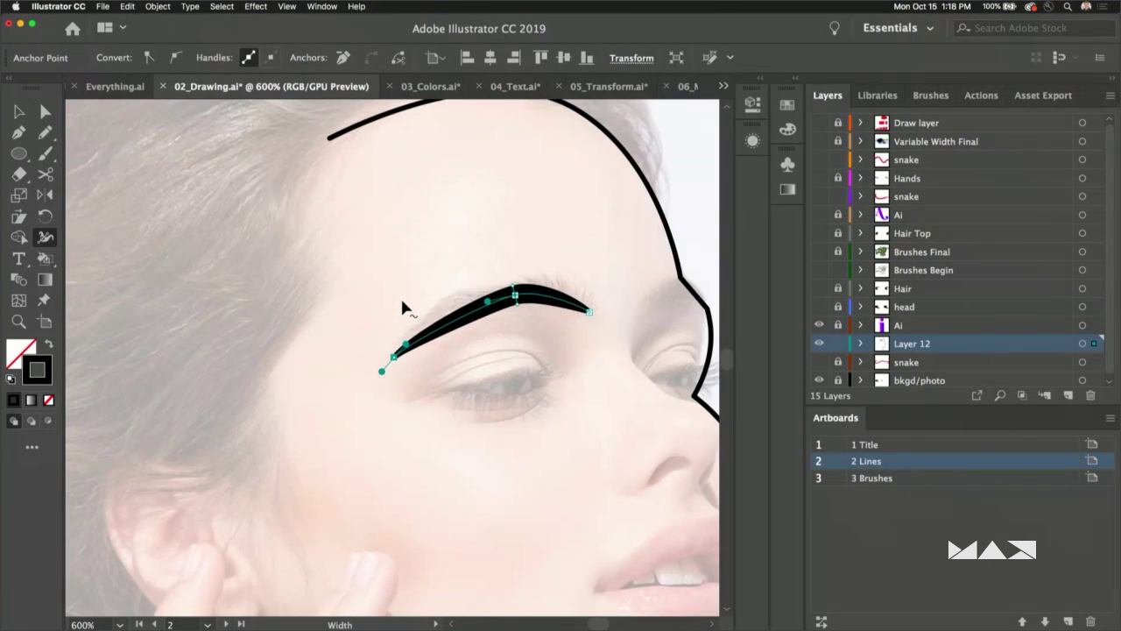
key("super+minus")
left_click_drag(401, 301, 505, 353)
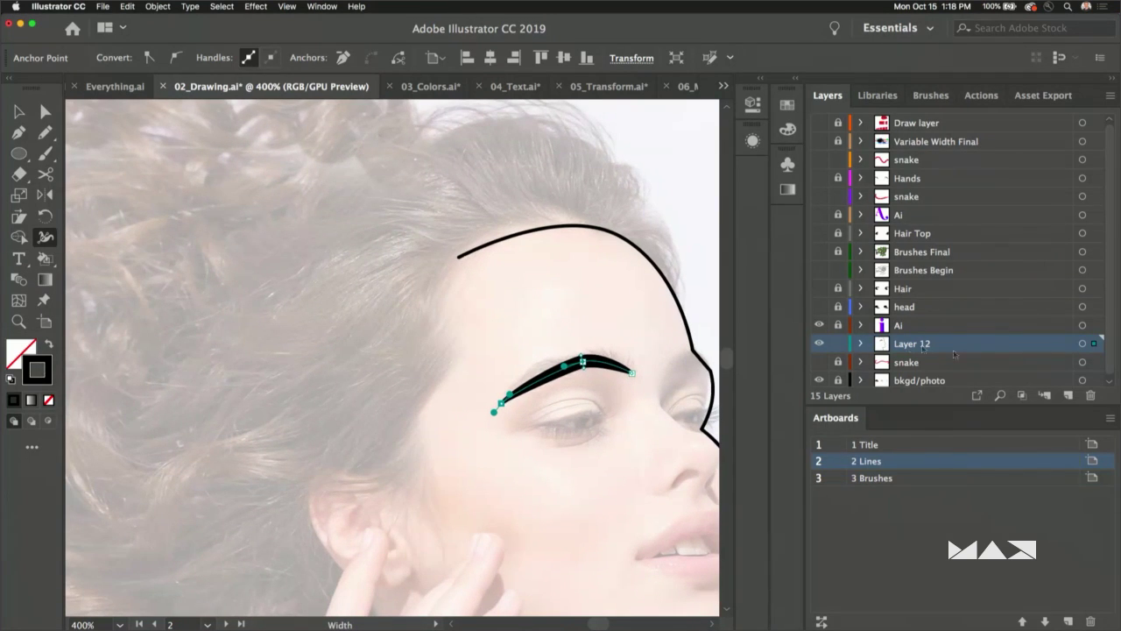
left_click(906, 289)
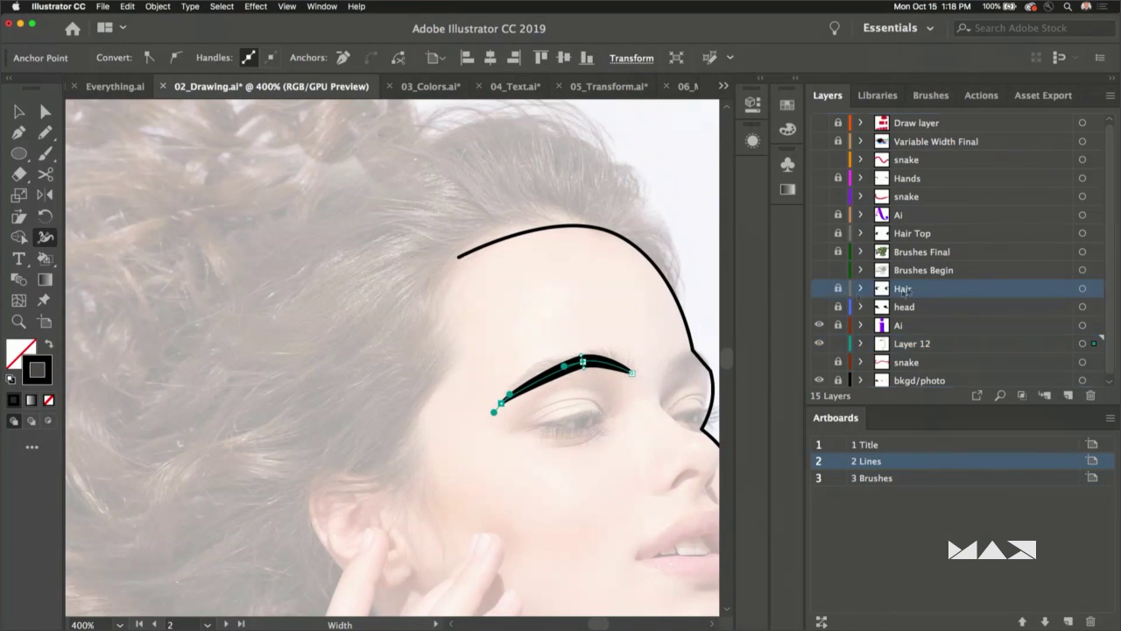
left_click(818, 289)
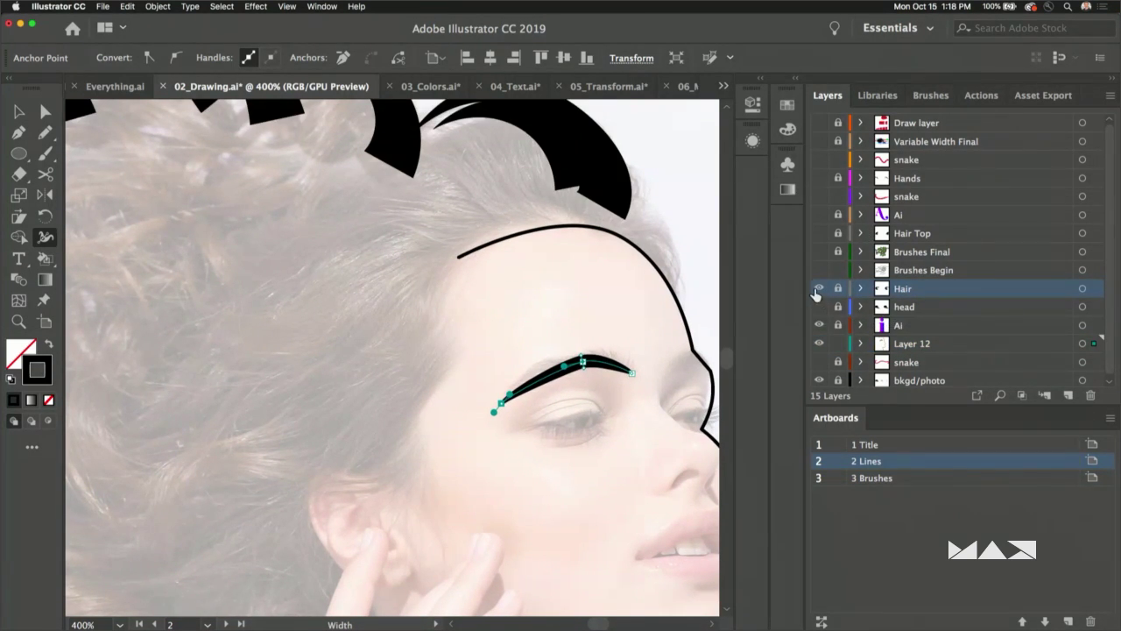
left_click(819, 289)
left_click(819, 307)
left_click(897, 307)
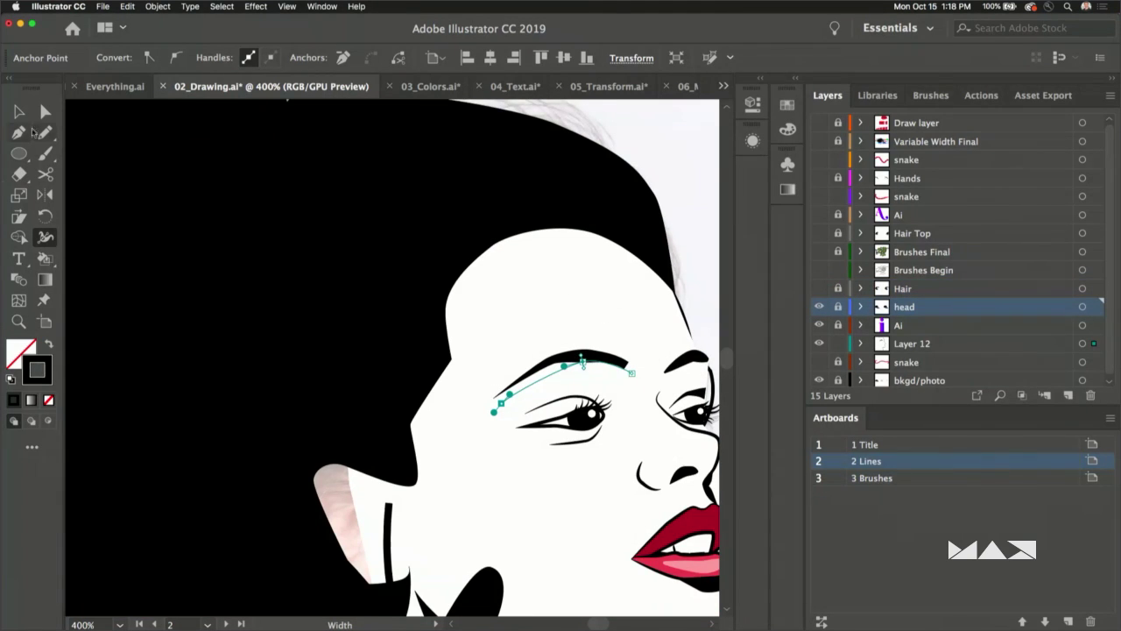
- Add a new layer above the head layer, lock Layer 12 and deselect the eyebrow path
left_click(18, 111)
left_click(561, 366)
left_click(1068, 395)
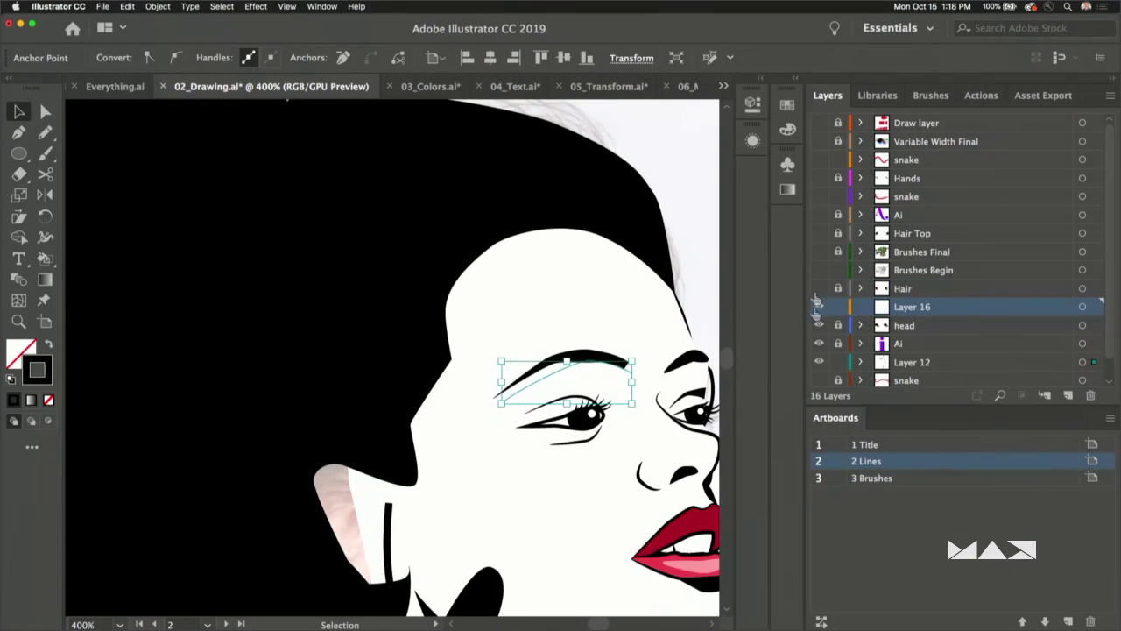
left_click(919, 308)
left_click(383, 268)
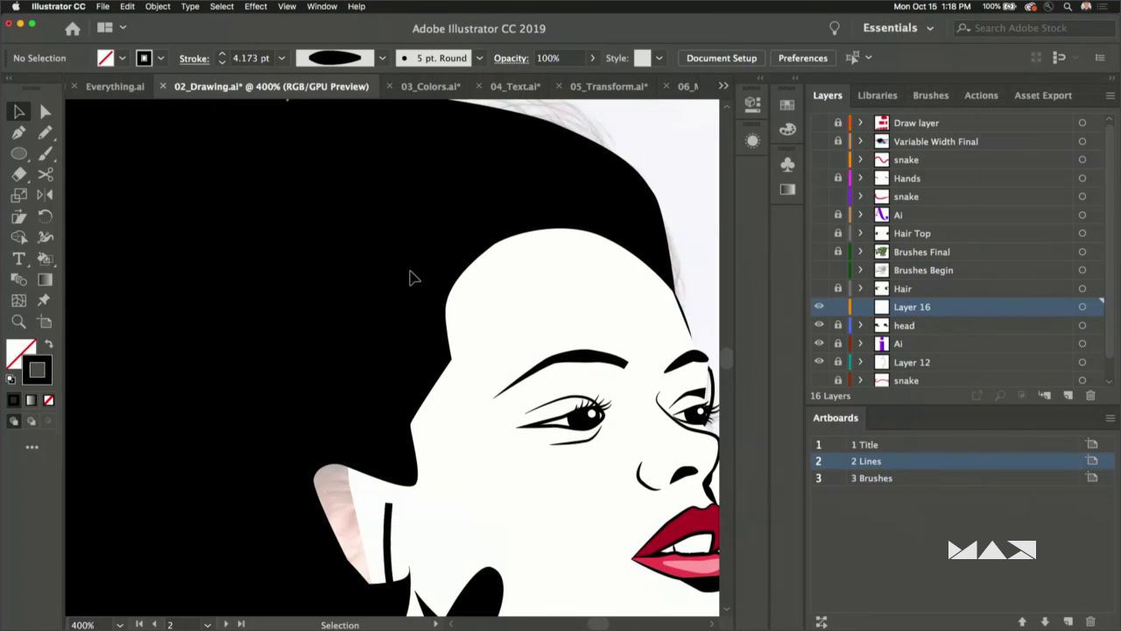
- Unlock the head layer and delete the light pink highlight on the lower lip
scroll(411, 277, "down", 3)
scroll(411, 277, "right", 4)
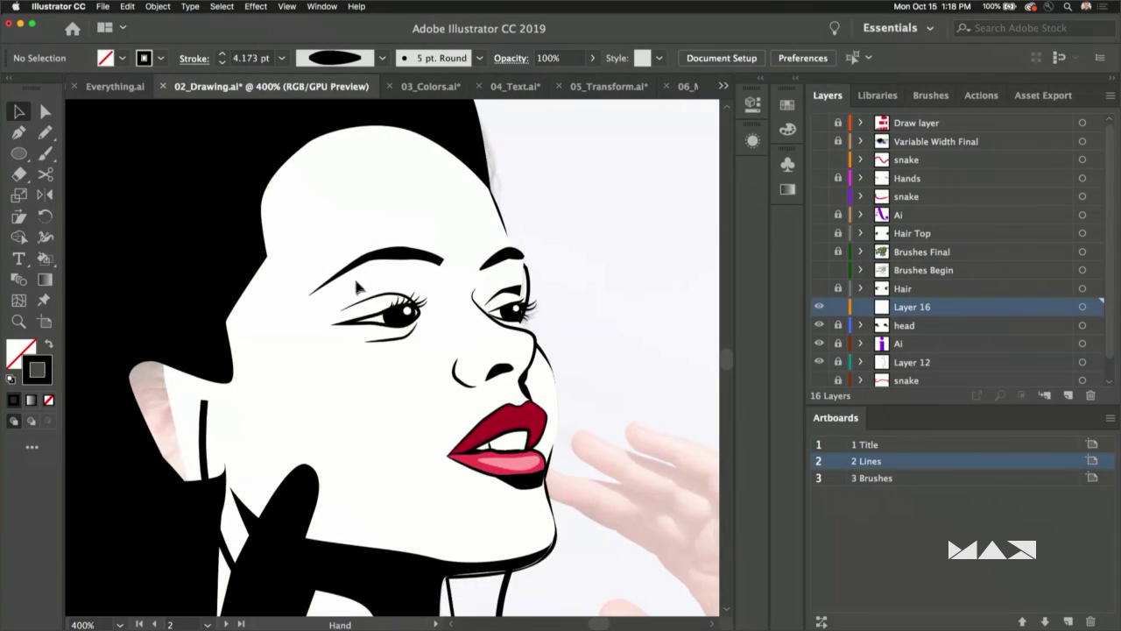
scroll(529, 456, "up", 1)
scroll(529, 455, "up", 3)
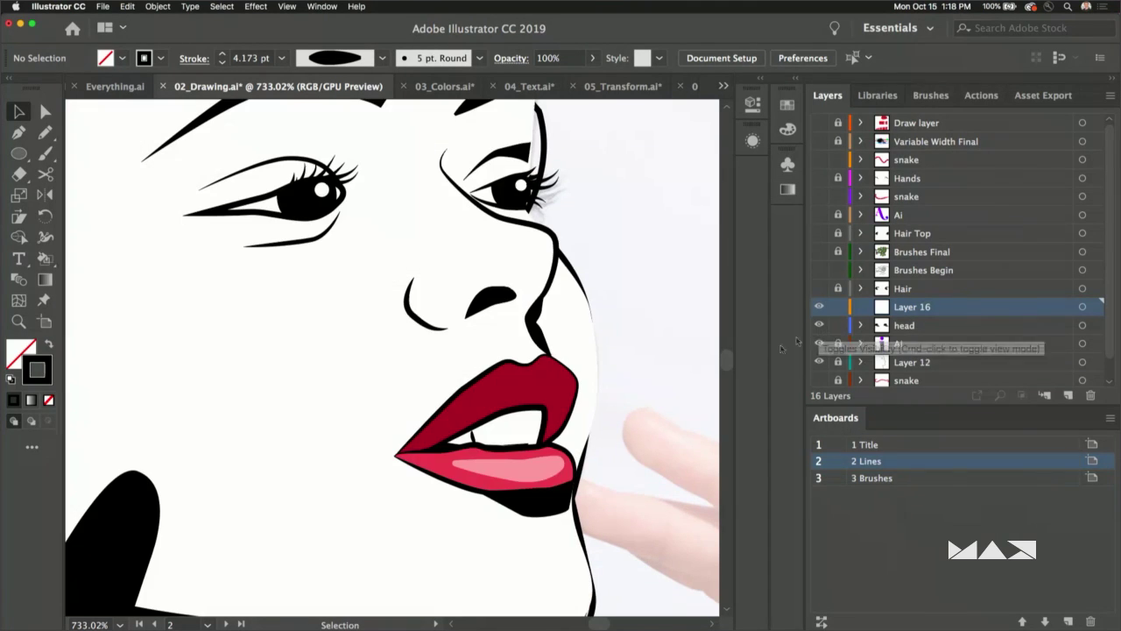
left_click(511, 470)
key("Delete")
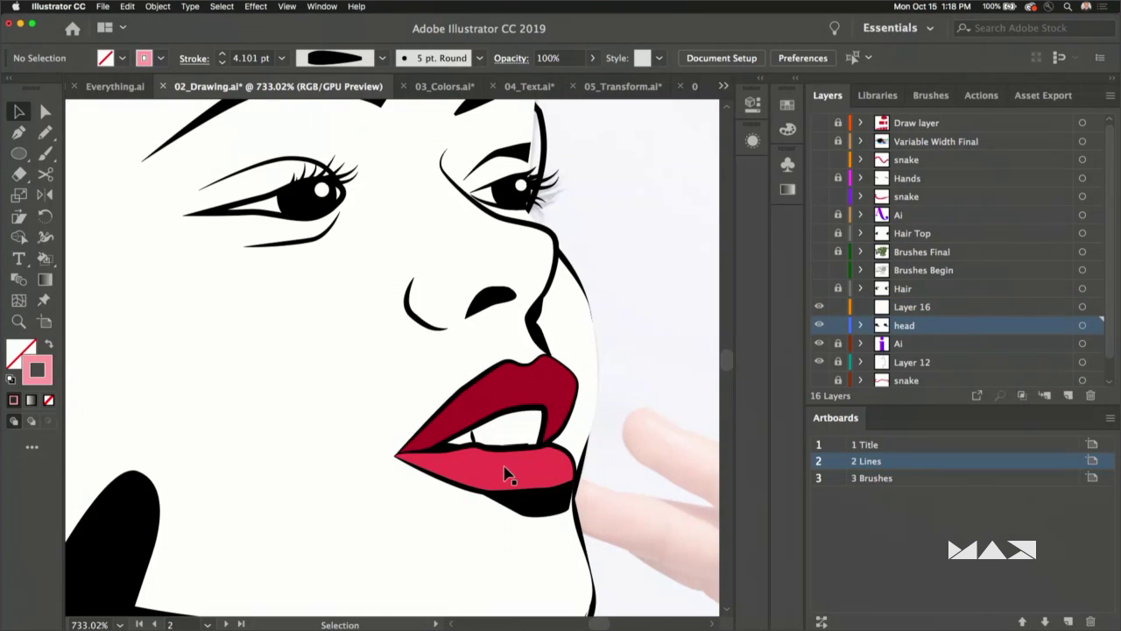
- Draw a pink highlight line across the lower lip with the Pencil tool and widen it unevenly to about 3.5 pt with the Width tool
left_click(44, 132)
left_click_drag(470, 464, 561, 462)
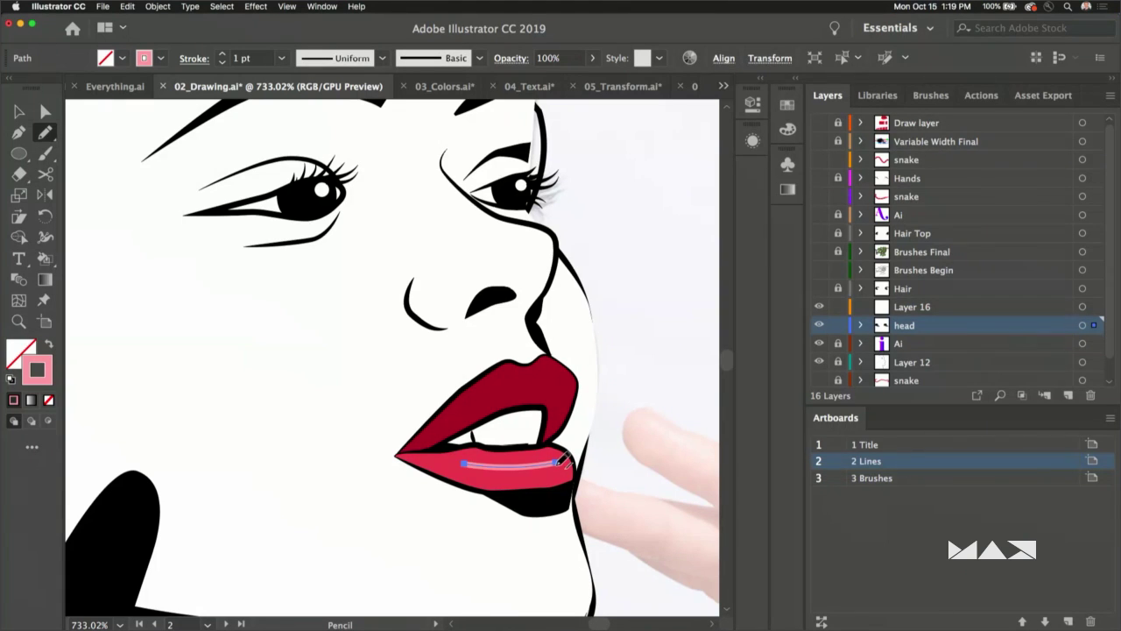
scroll(565, 463, "up", 5)
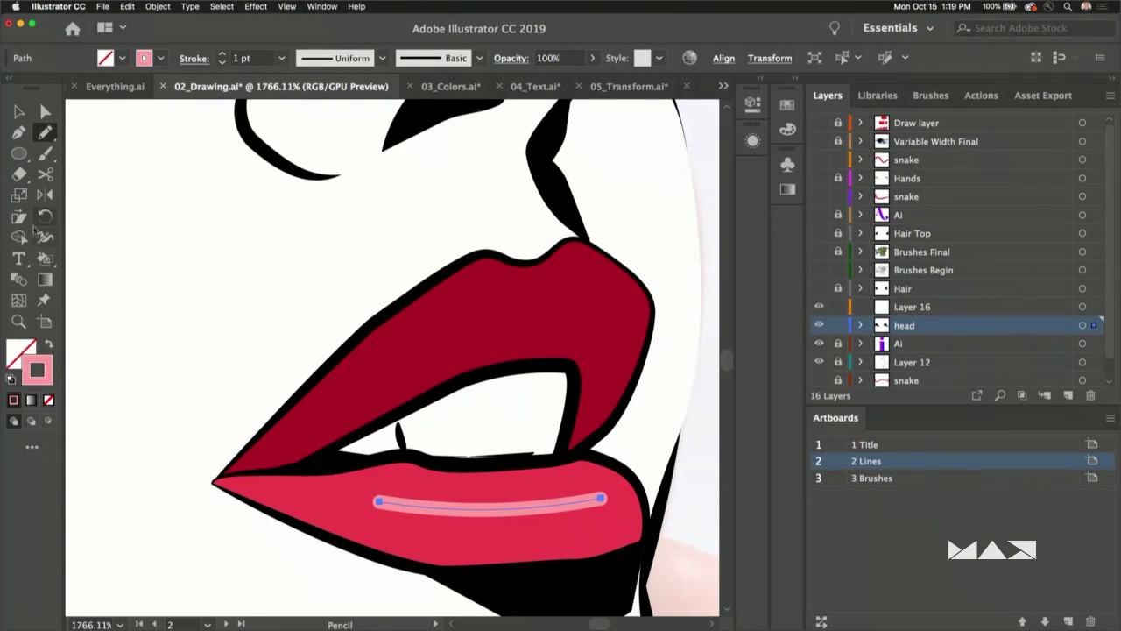
left_click(44, 234)
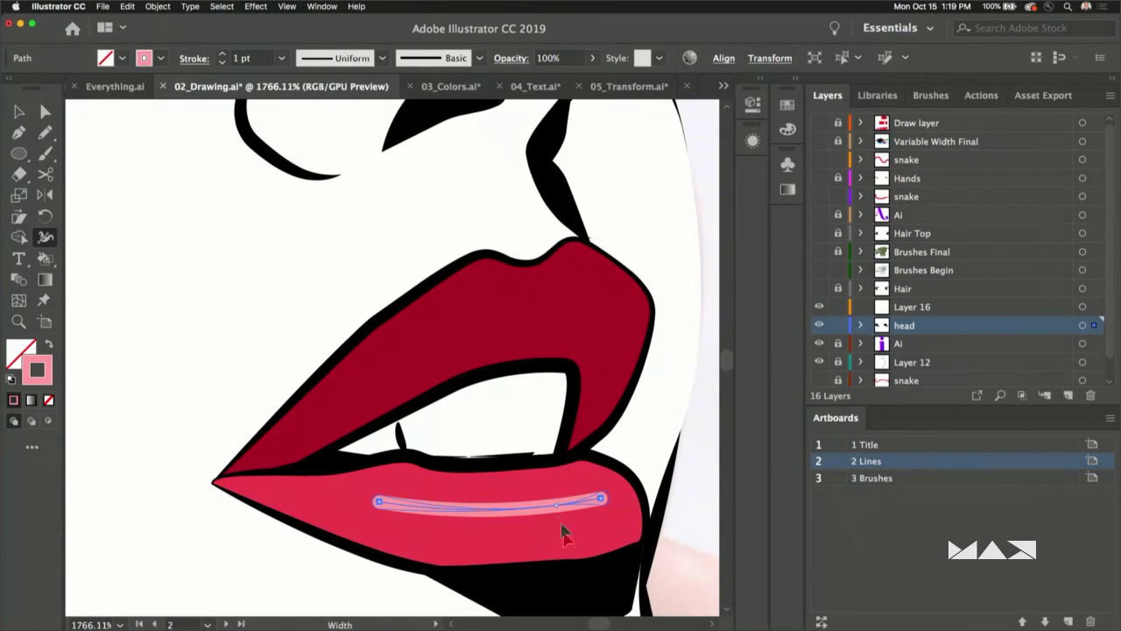
left_click_drag(557, 505, 551, 483)
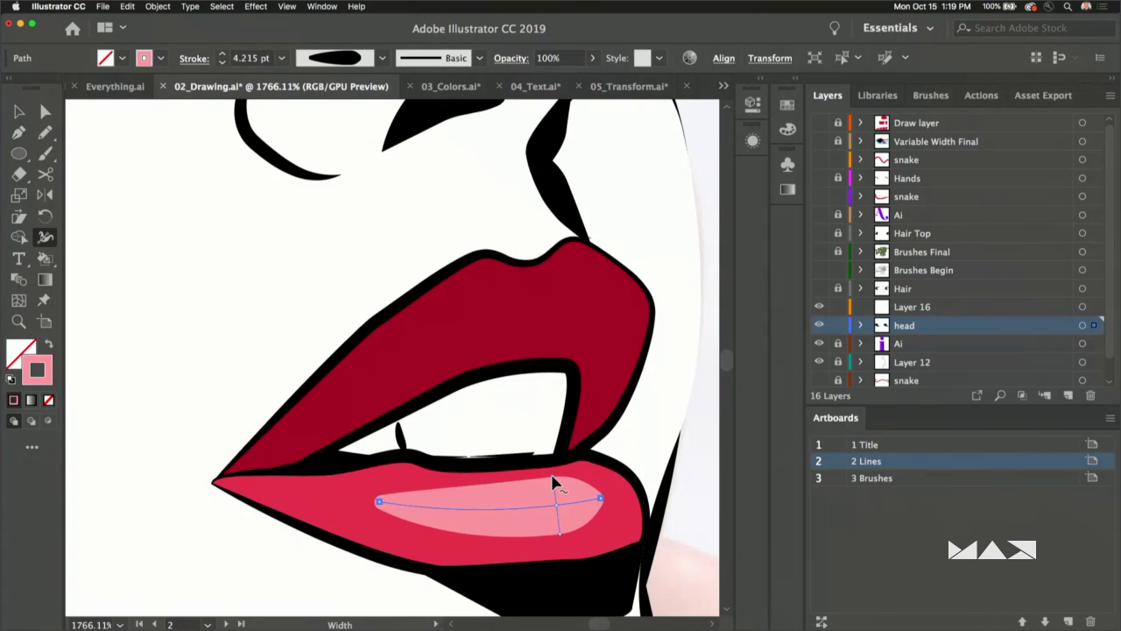
left_click_drag(553, 487, 598, 489)
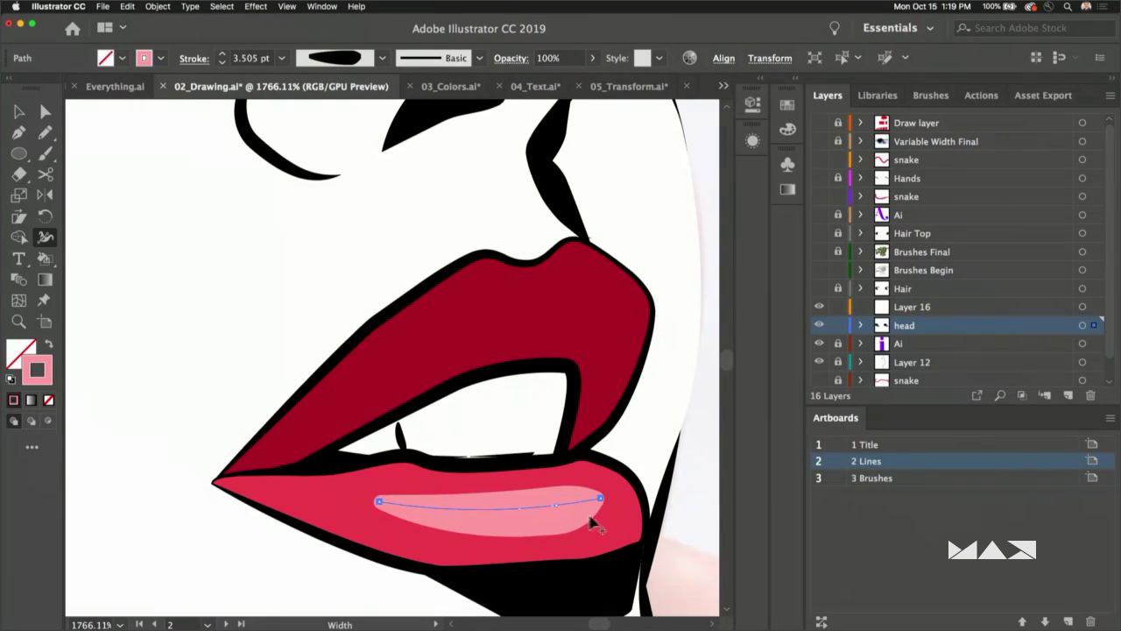
key("v")
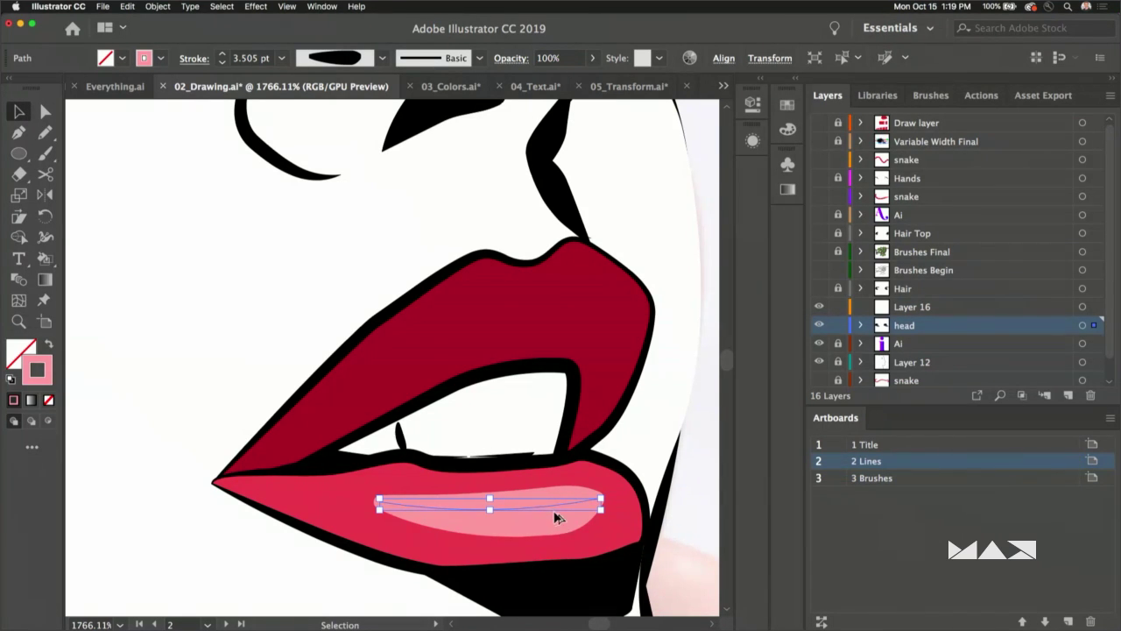
key("super+0")
key("space")
left_click_drag(370, 388, 442, 246)
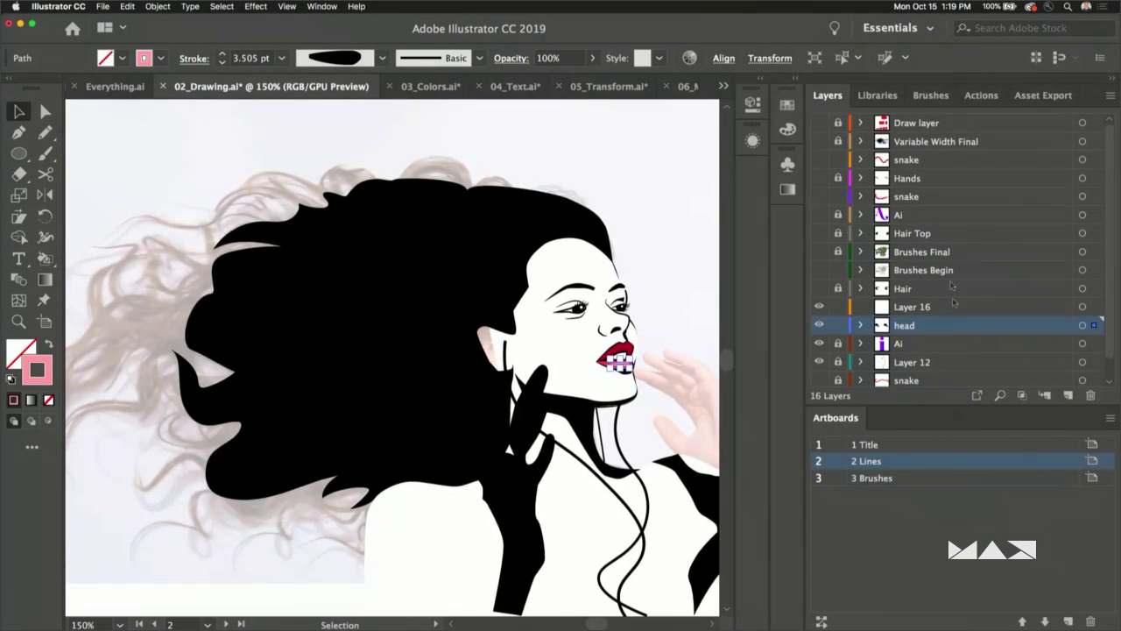
- Make Layer 16 active, lock the head layer and set the stroke colour to black for drawing with the Pencil tool
left_click(936, 310)
left_click(839, 326)
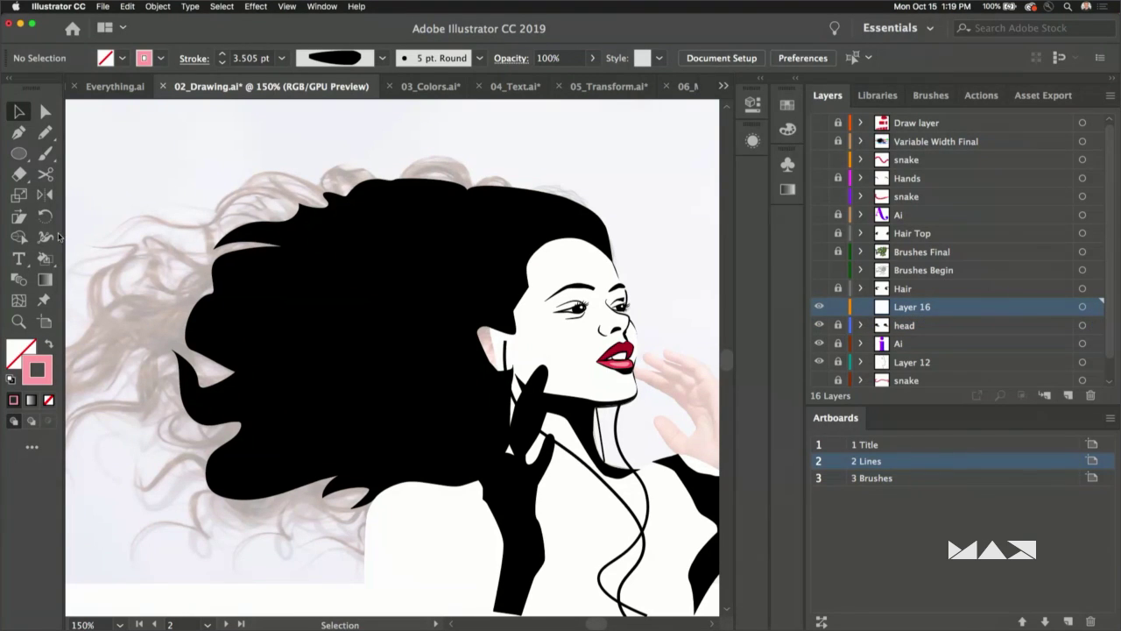
left_click(45, 132)
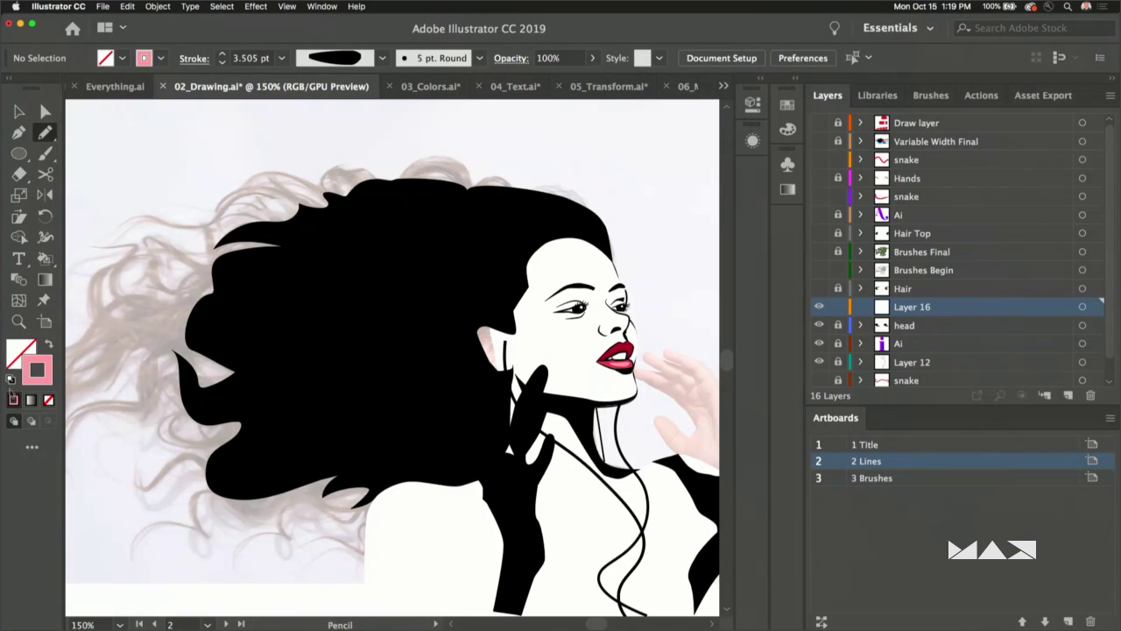
double_click(33, 363)
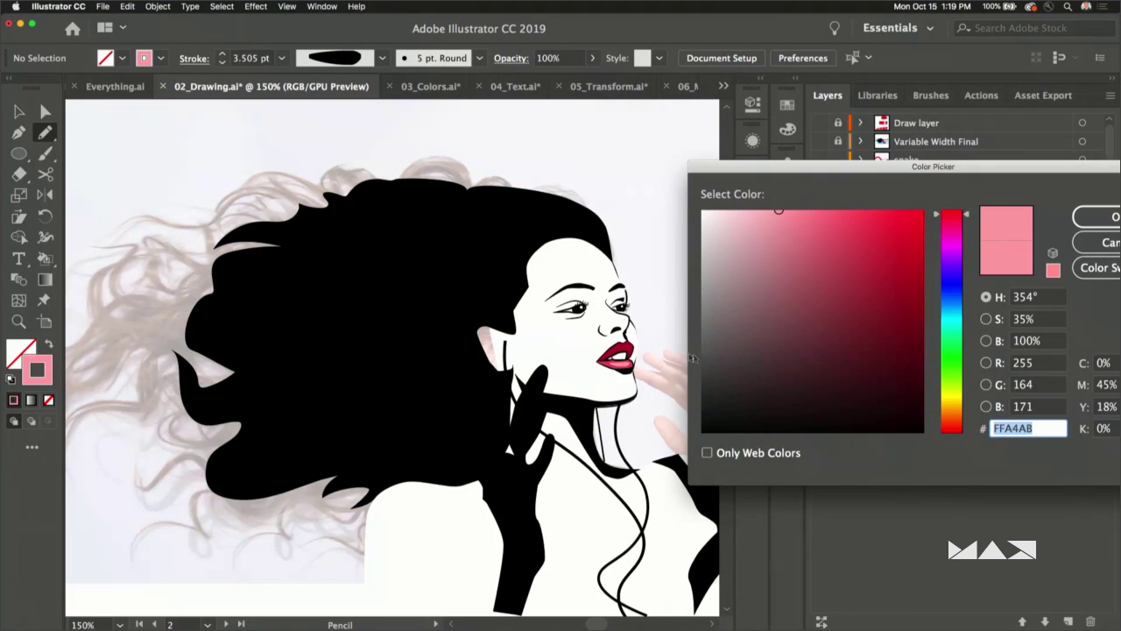
left_click_drag(706, 422, 685, 448)
key("Return")
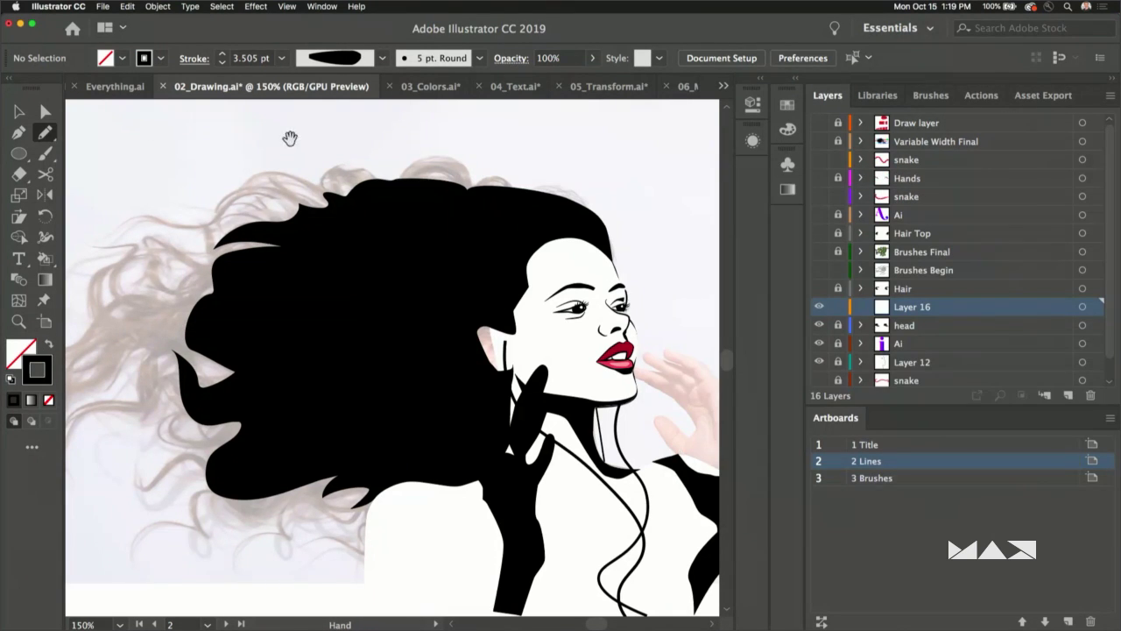
left_click_drag(288, 138, 368, 258)
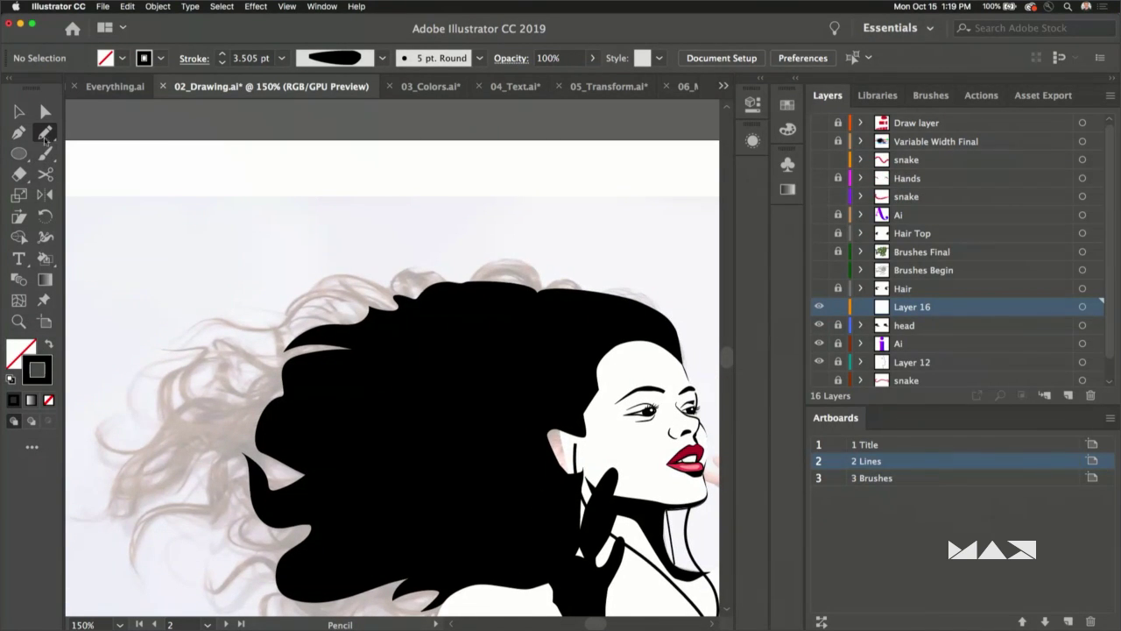
- Set the Pencil tool's fidelity one notch away from Accurate
double_click(45, 132)
left_click(596, 214)
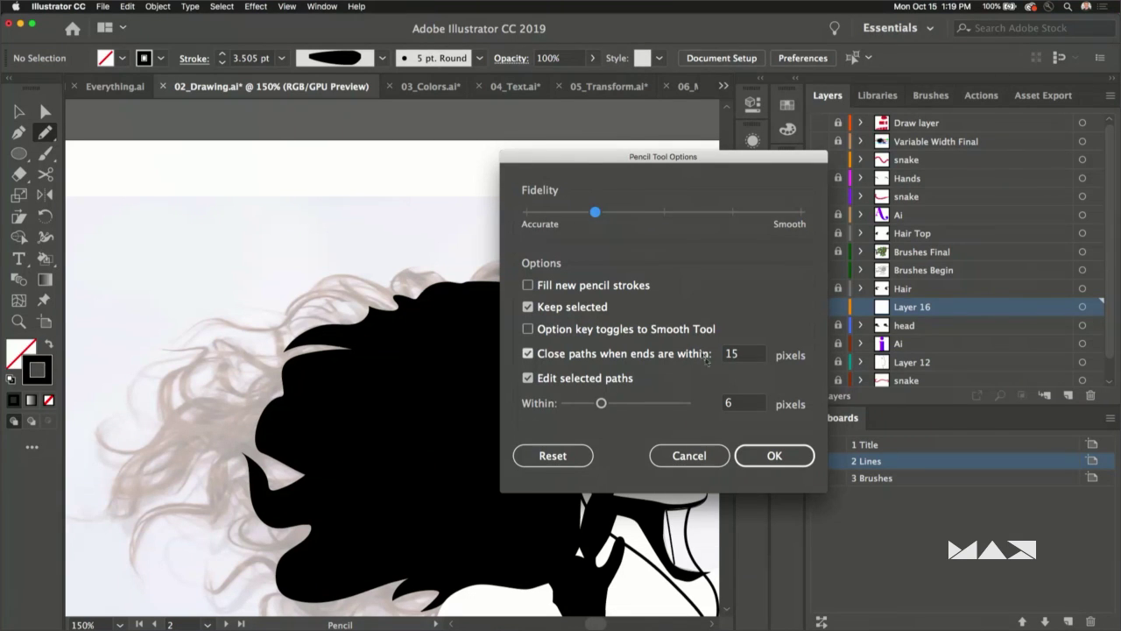
left_click(774, 455)
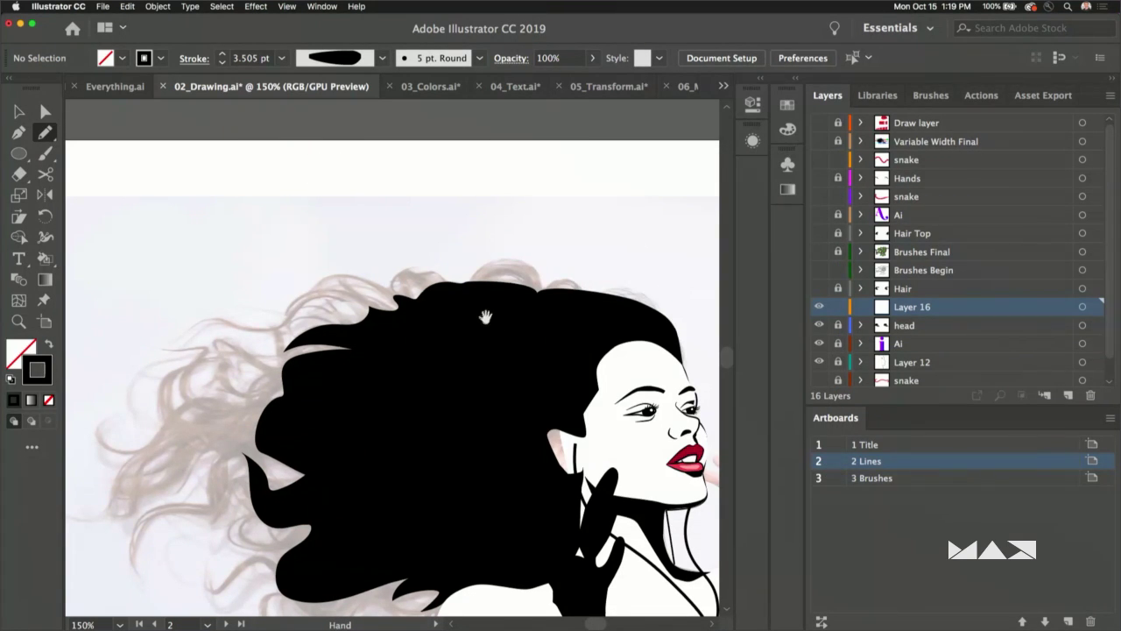
mouse_move(485, 316)
left_mouse_down()
mouse_move(455, 233)
mouse_move(468, 237)
left_mouse_up()
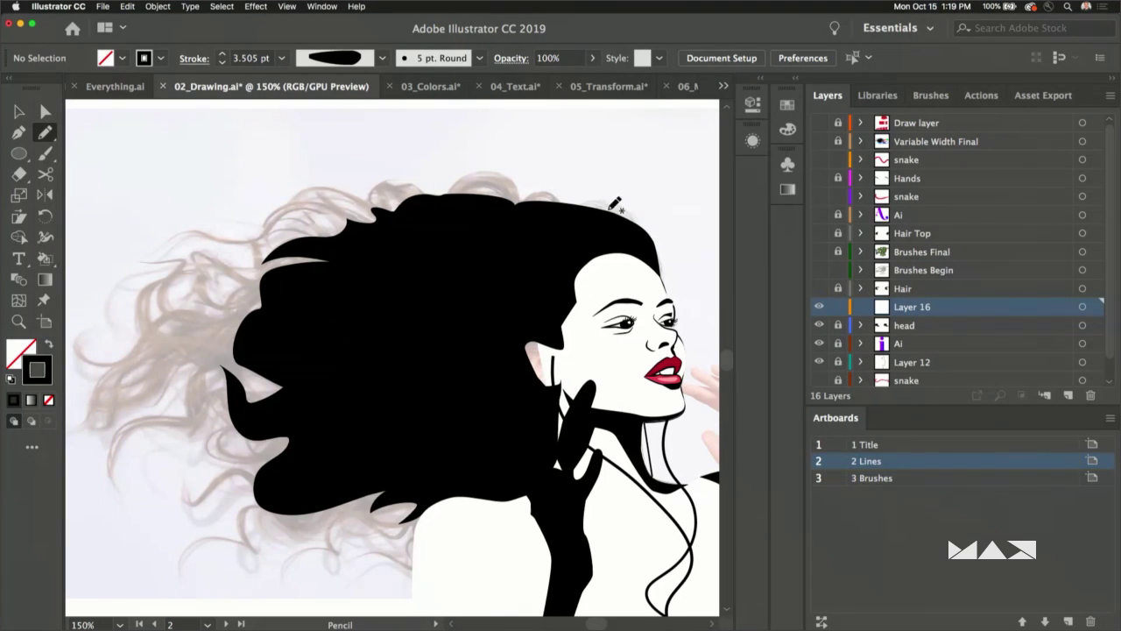
- Draw a wavy flyaway hair strand from the crown back over the hair with the Pencil tool, then redraw its curve repeatedly
mouse_move(608, 205)
left_mouse_down()
mouse_move(530, 155)
mouse_move(411, 201)
mouse_move(251, 163)
left_mouse_up()
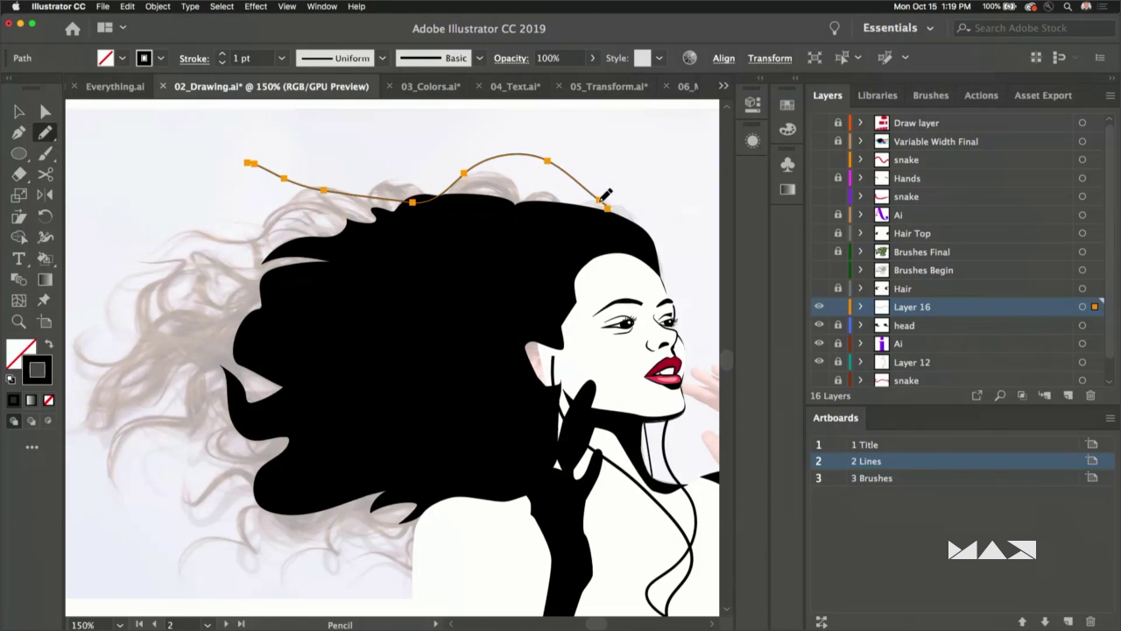
left_click_drag(604, 194, 293, 158)
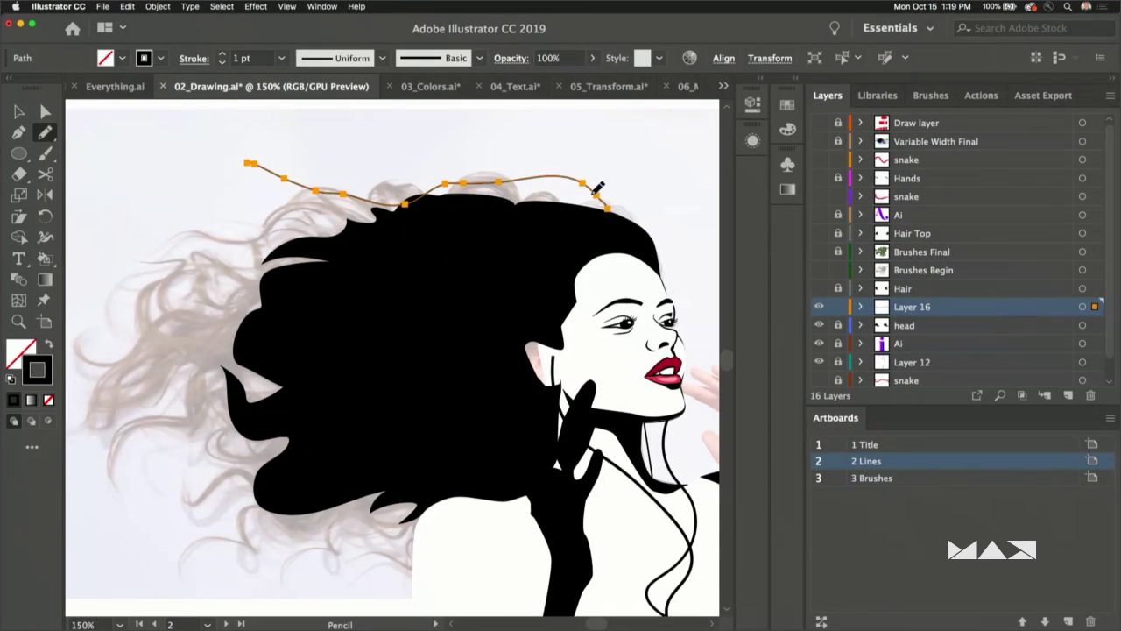
left_click_drag(603, 189, 329, 182)
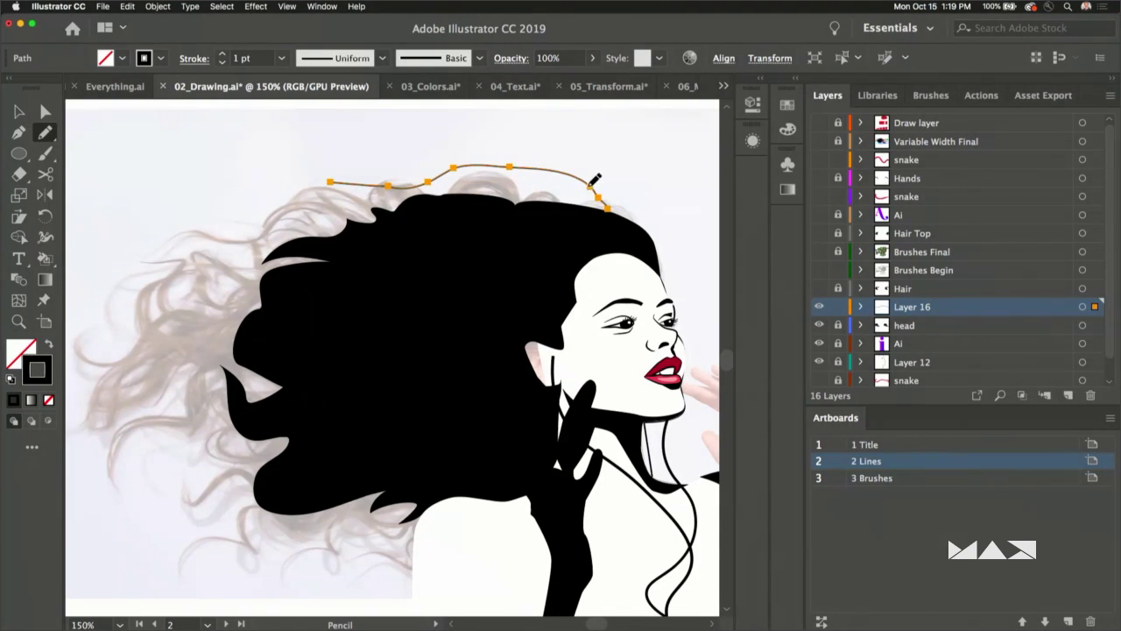
left_click_drag(523, 168, 325, 162)
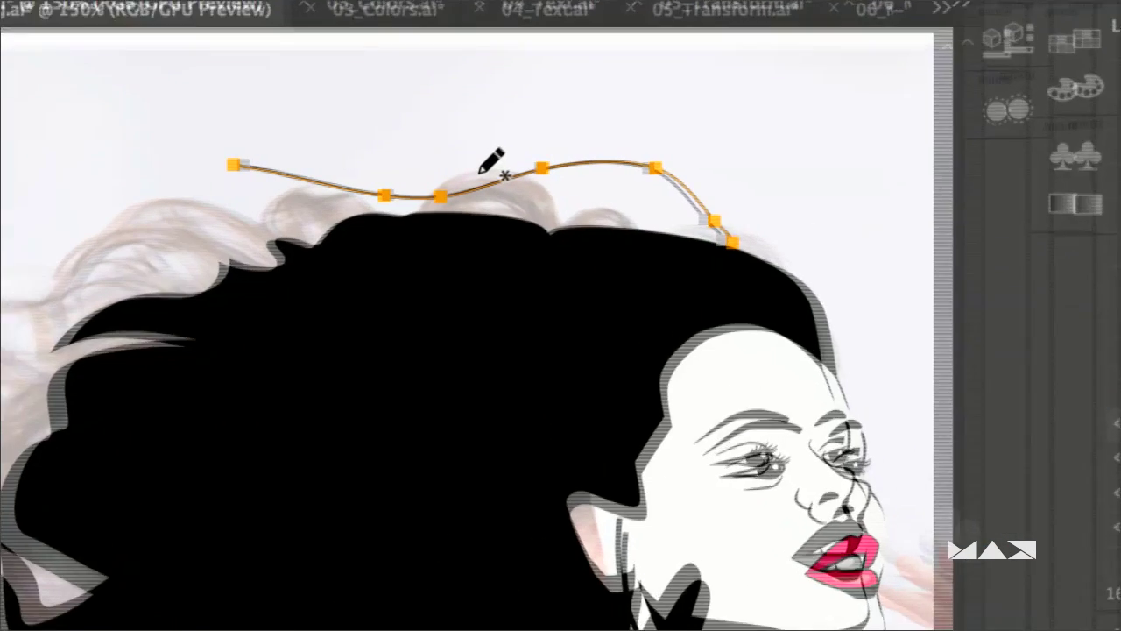
mouse_move(591, 142)
left_mouse_down()
mouse_move(303, 215)
mouse_move(145, 137)
left_mouse_up()
mouse_move(680, 170)
left_mouse_down()
mouse_move(436, 190)
mouse_move(175, 139)
left_mouse_up()
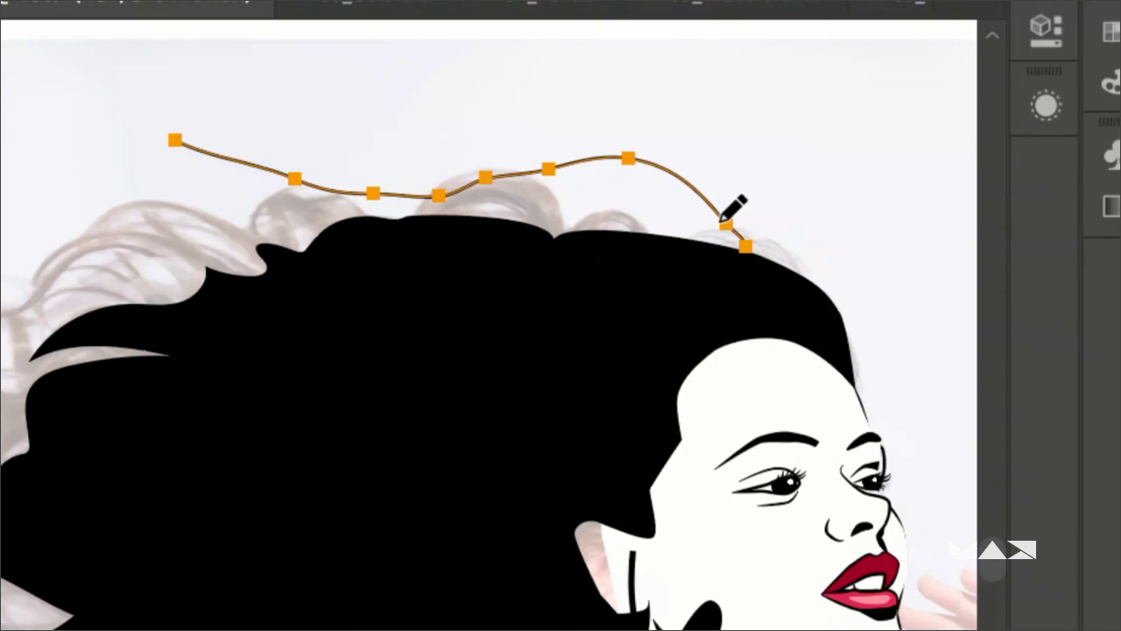
mouse_move(726, 219)
left_mouse_down()
mouse_move(570, 143)
mouse_move(354, 189)
mouse_move(187, 176)
mouse_move(120, 136)
left_mouse_up()
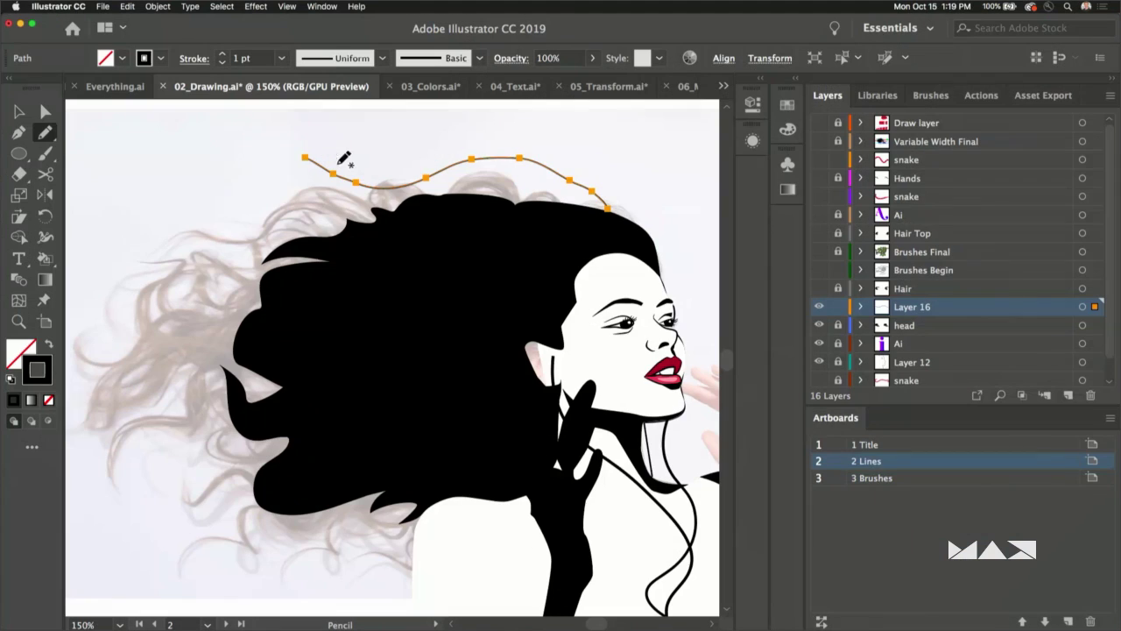
- Set the Pencil tool's fidelity to fully Smooth and enable the Option key toggle to the Smooth Tool
double_click(48, 136)
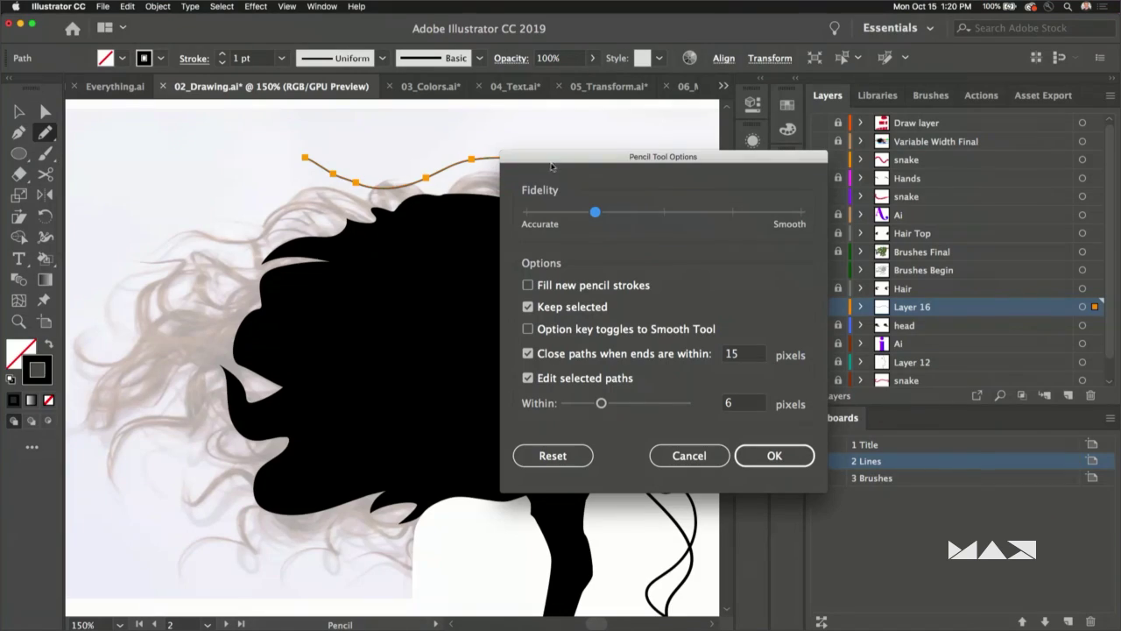
left_click_drag(607, 163, 196, 113)
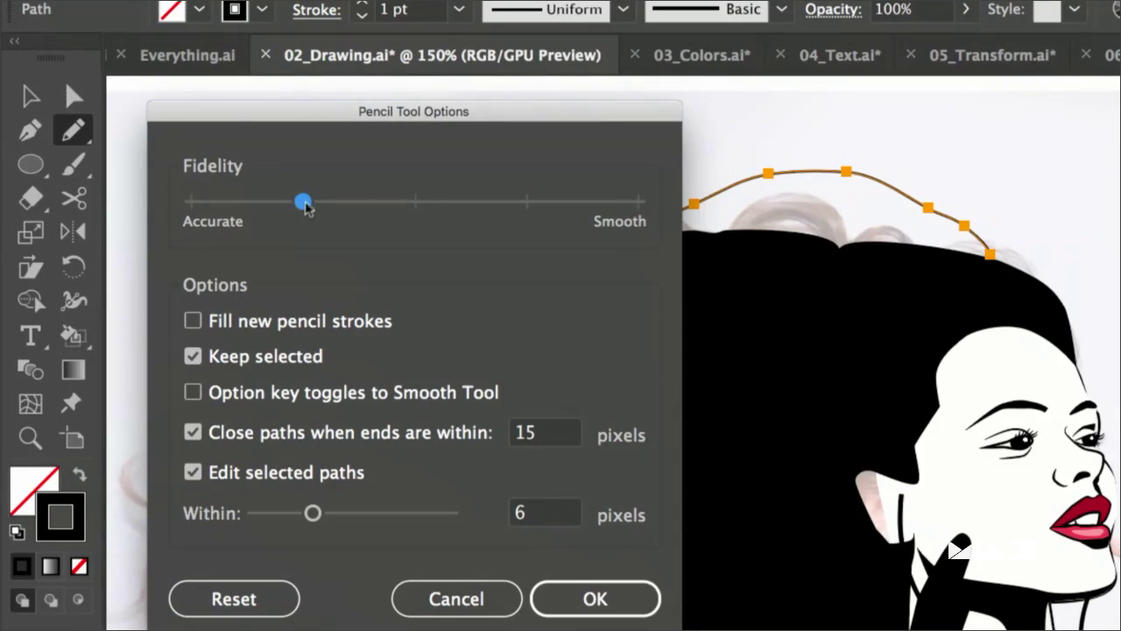
left_click_drag(276, 196, 620, 221)
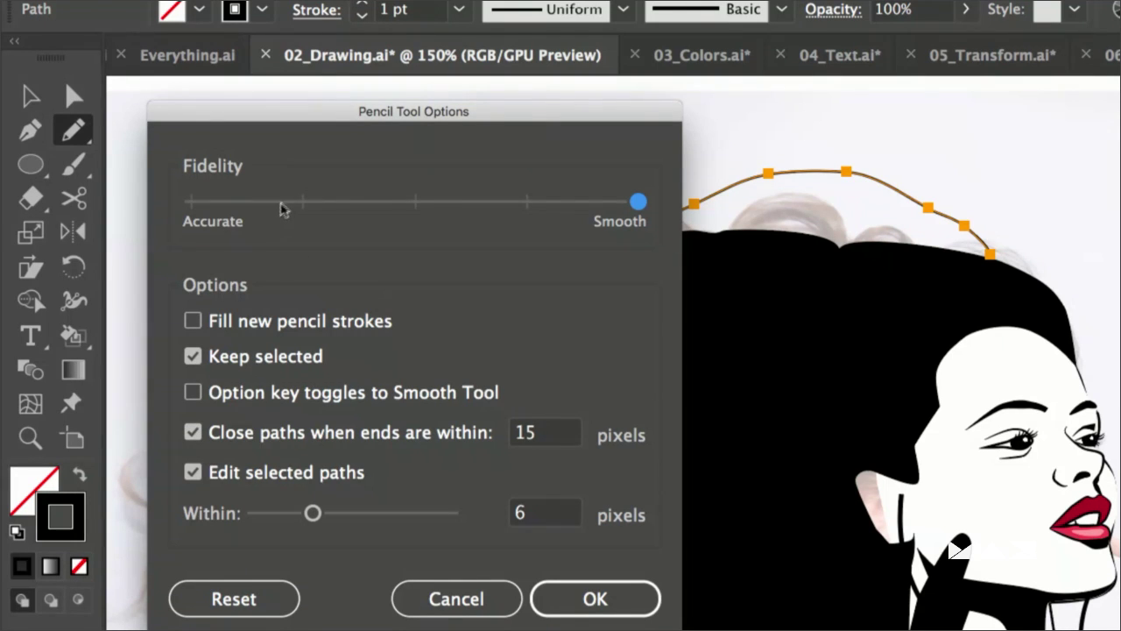
mouse_move(376, 112)
left_mouse_down()
mouse_move(448, 81)
mouse_move(471, 53)
left_mouse_up()
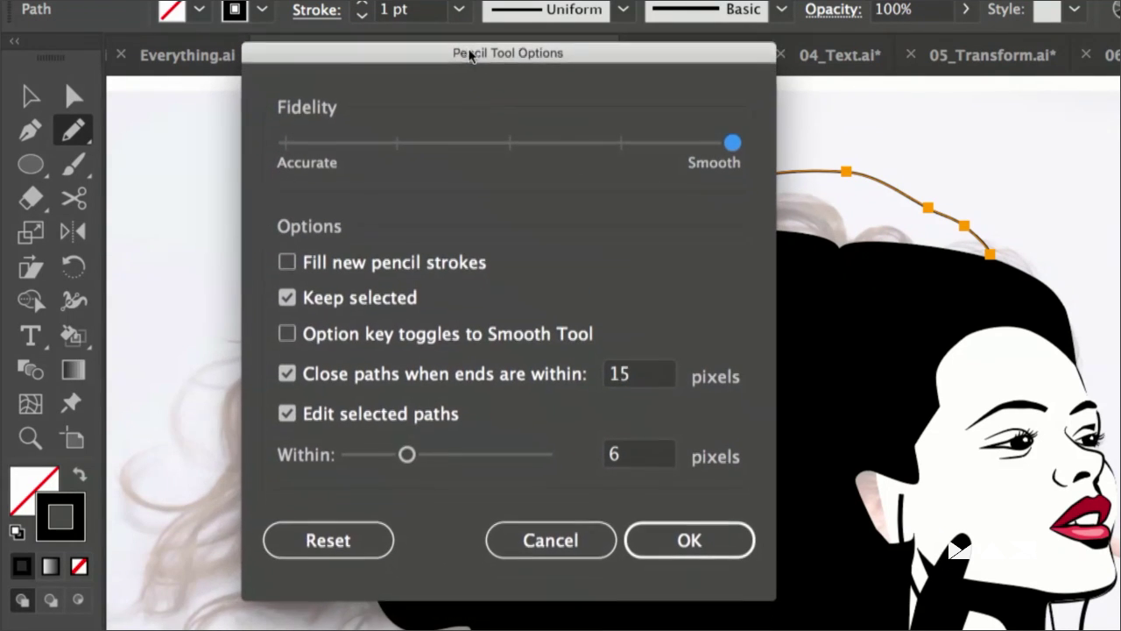
left_click(289, 333)
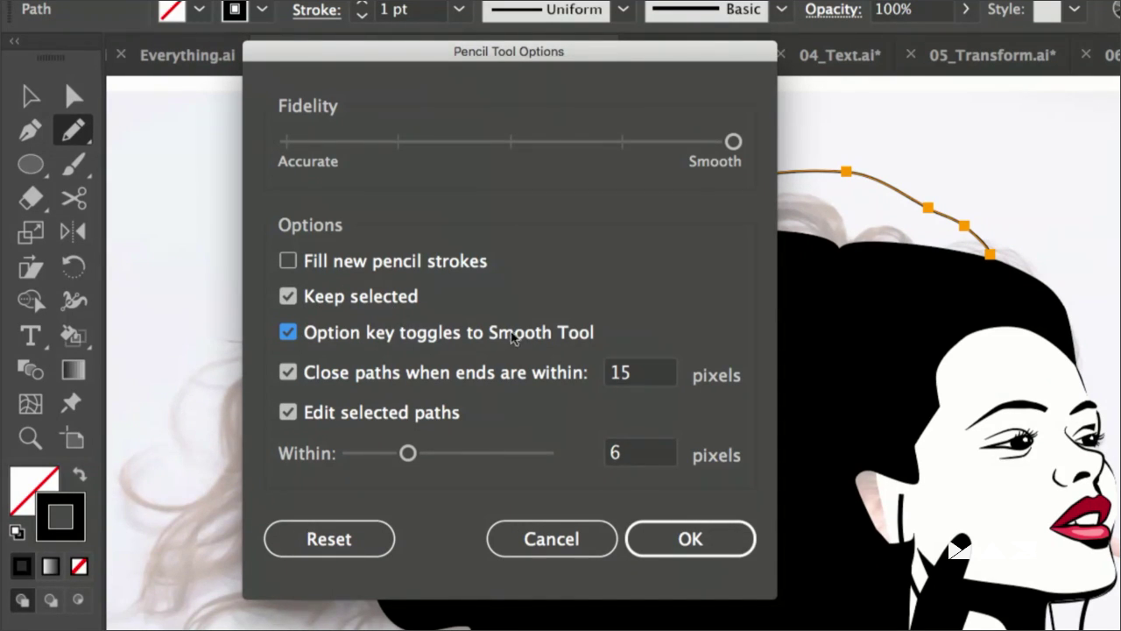
left_click_drag(506, 139, 782, 160)
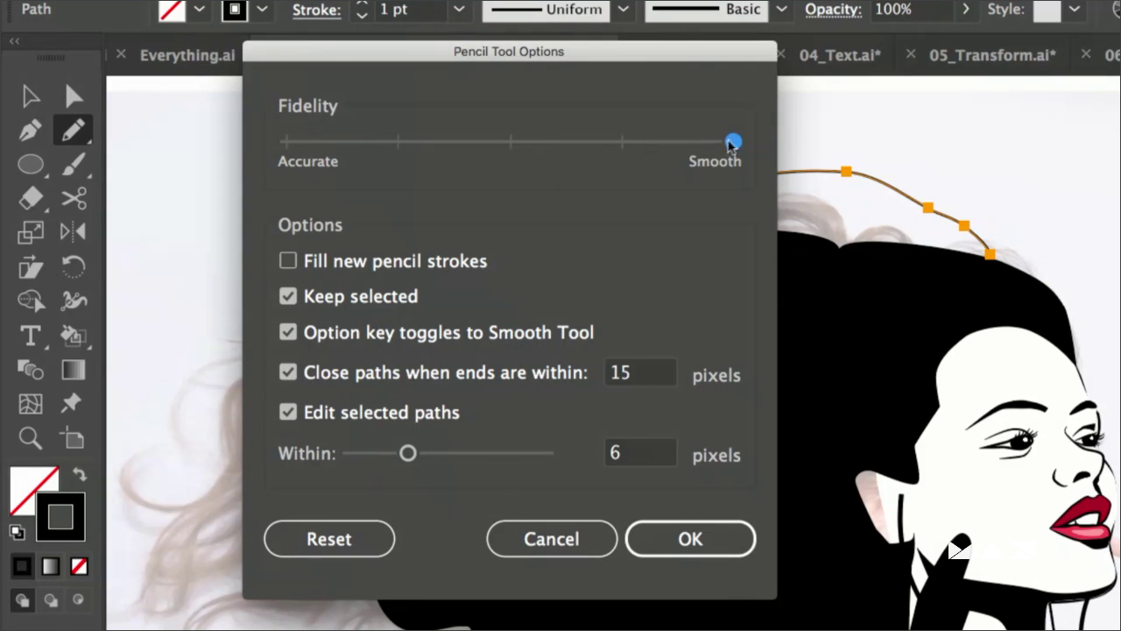
left_click(691, 541)
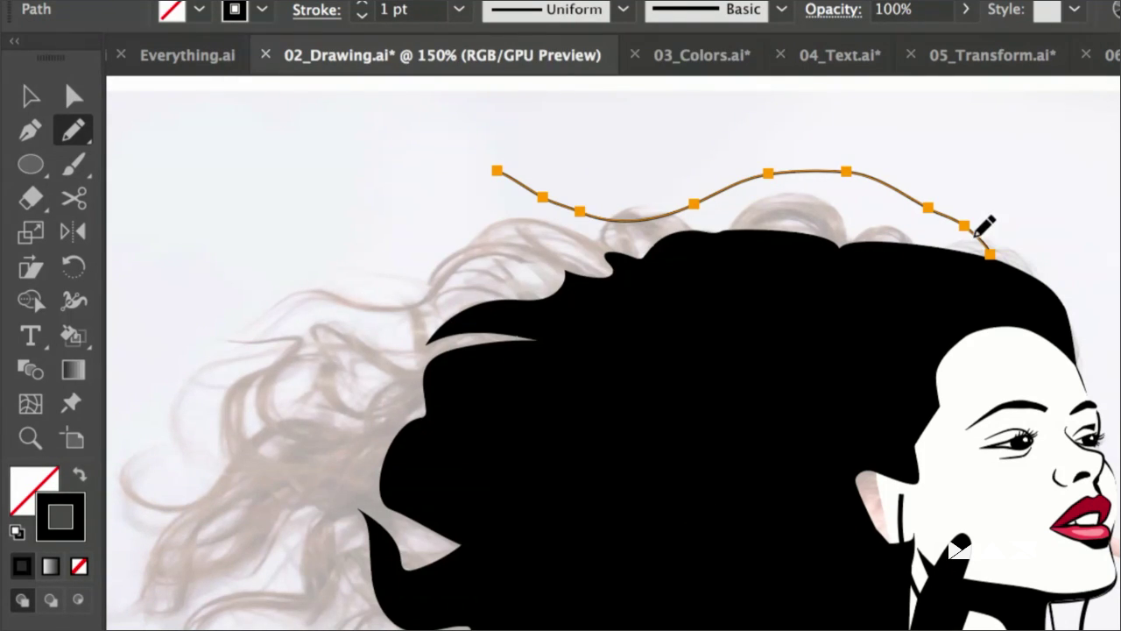
- Redraw the selected flyaway strand as a smoother curve, apply Width Profile 4 and increase its stroke weight
mouse_move(979, 229)
left_mouse_down()
mouse_move(921, 200)
mouse_move(430, 188)
mouse_move(376, 140)
left_mouse_up()
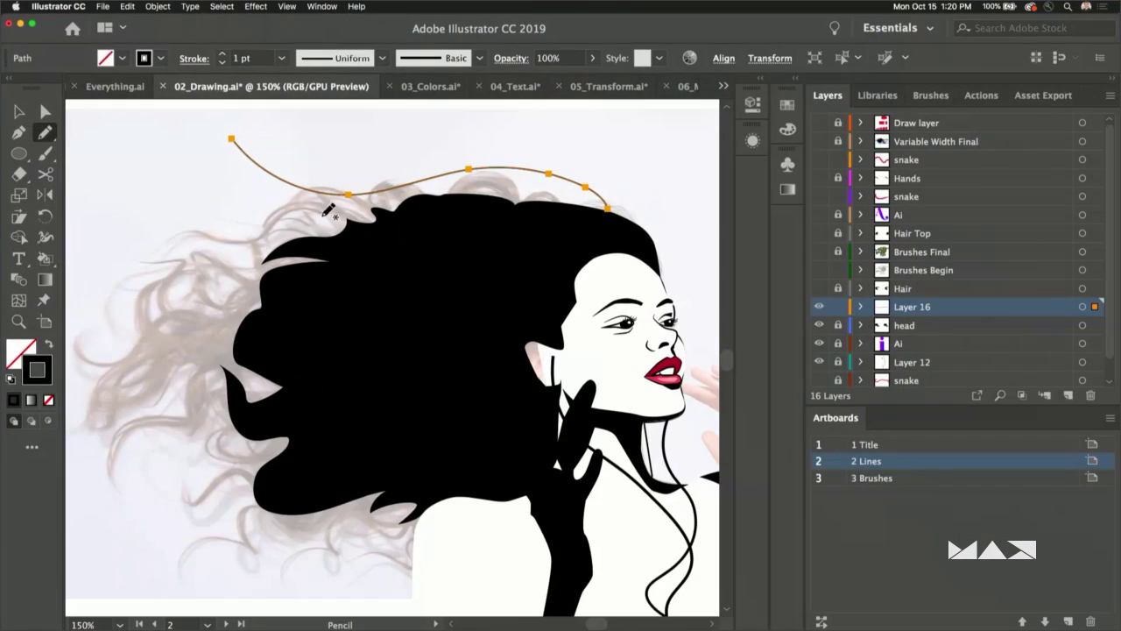
left_click(381, 59)
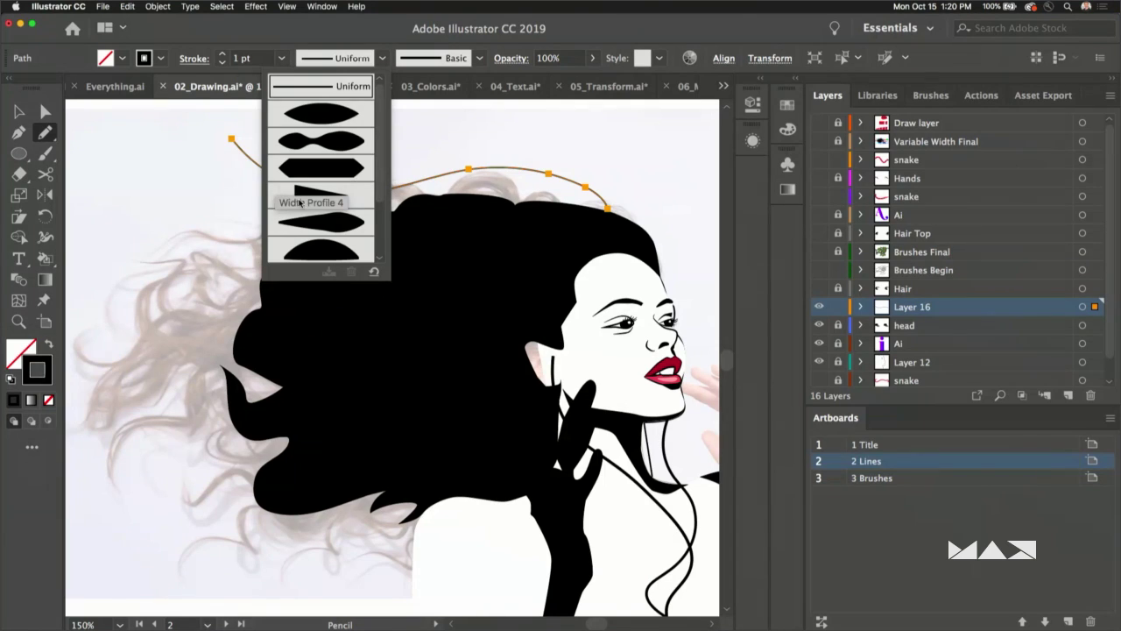
left_click(304, 203)
left_click(223, 53)
left_click(223, 53)
left_click(223, 53)
left_click(223, 53)
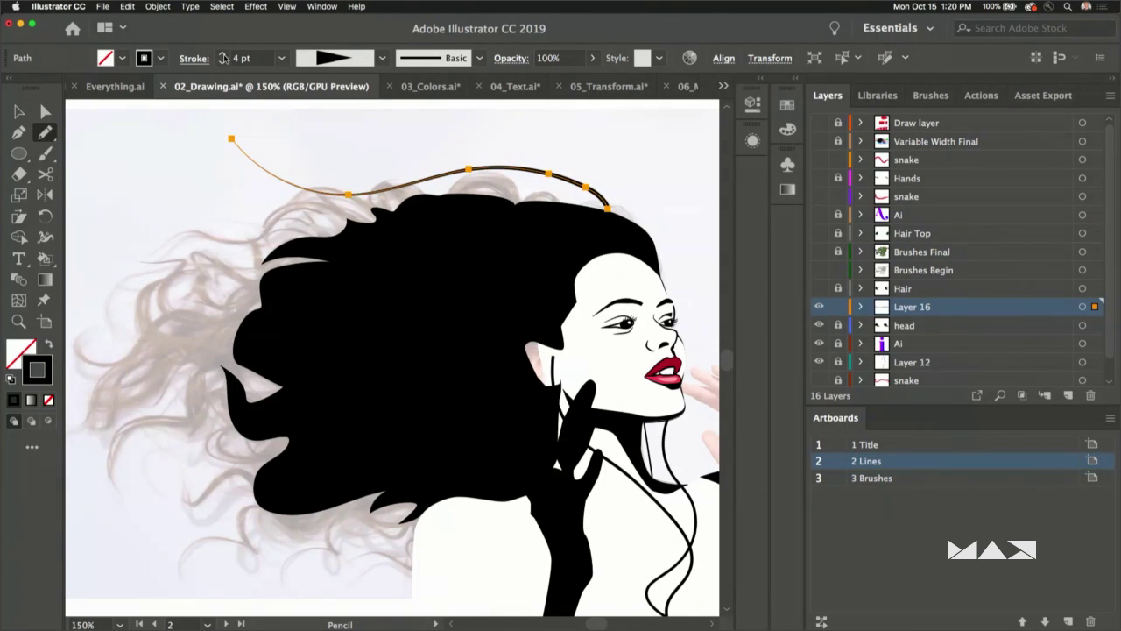
left_click(223, 54)
left_click(223, 54)
left_click(223, 54)
left_click(223, 54)
- Draw a second wavy hair strand crossing the first, apply Width Profile 4 and thicken its stroke to a similar weight
mouse_move(565, 228)
left_mouse_down()
mouse_move(552, 212)
mouse_move(238, 184)
mouse_move(171, 157)
left_mouse_up()
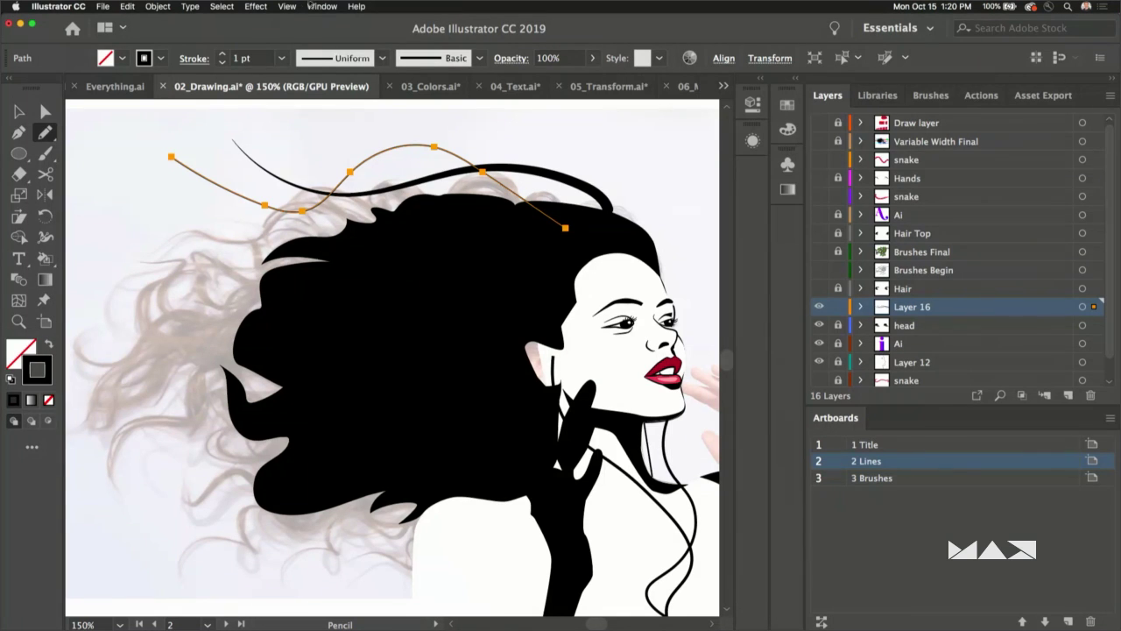
left_click(379, 57)
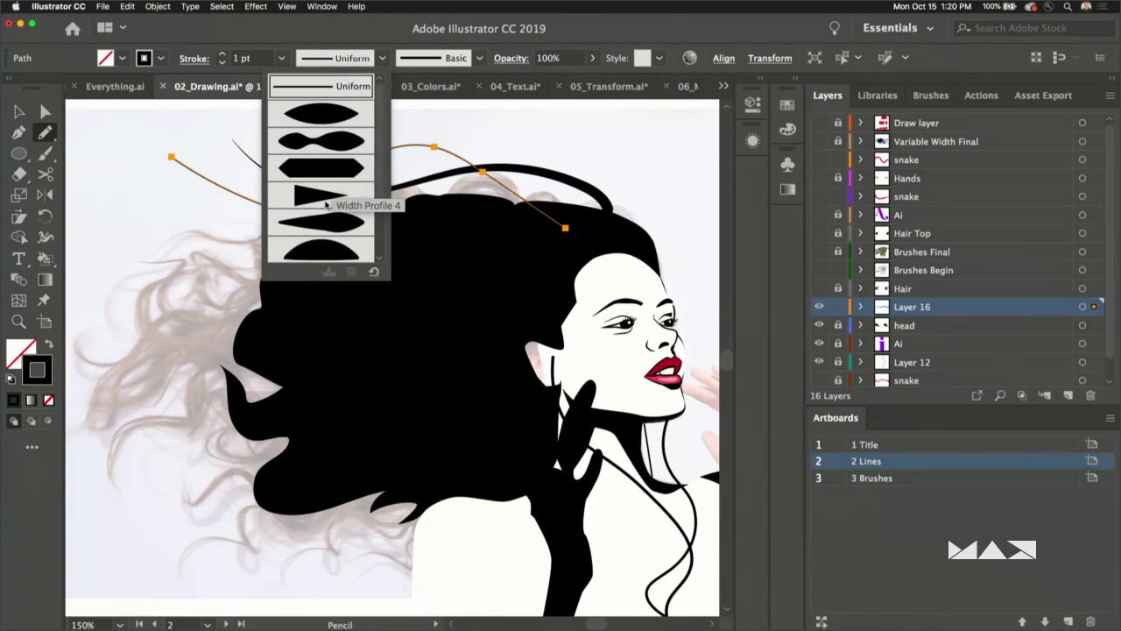
left_click(326, 201)
left_click(223, 55)
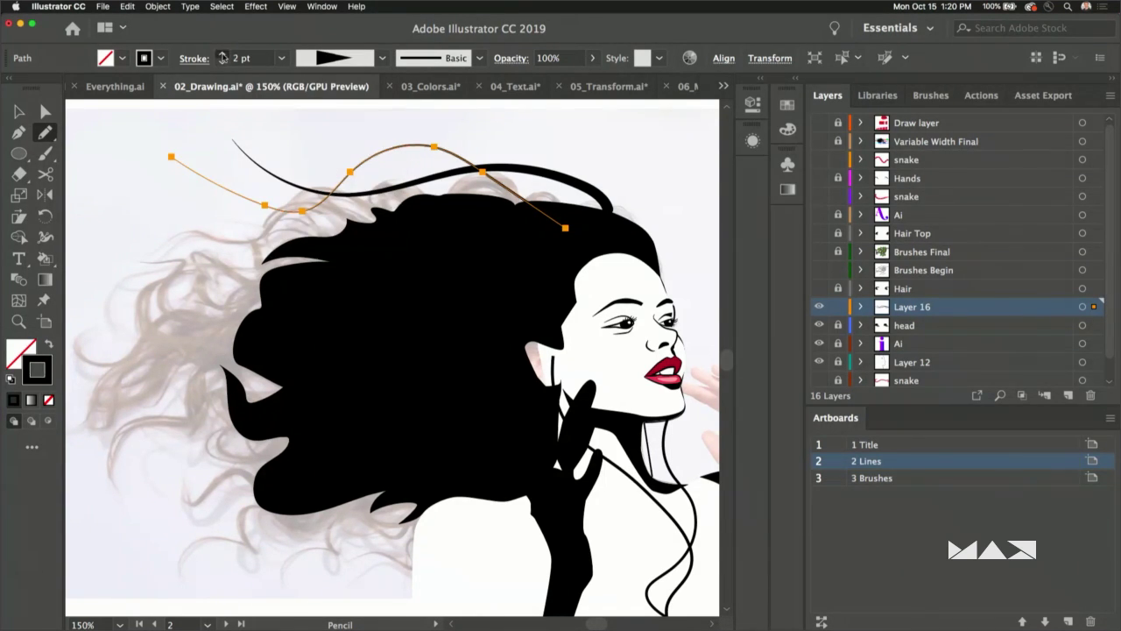
left_click(224, 55)
left_click(223, 55)
left_click(223, 55)
left_click(223, 56)
left_click(224, 55)
left_click(223, 55)
left_click(224, 55)
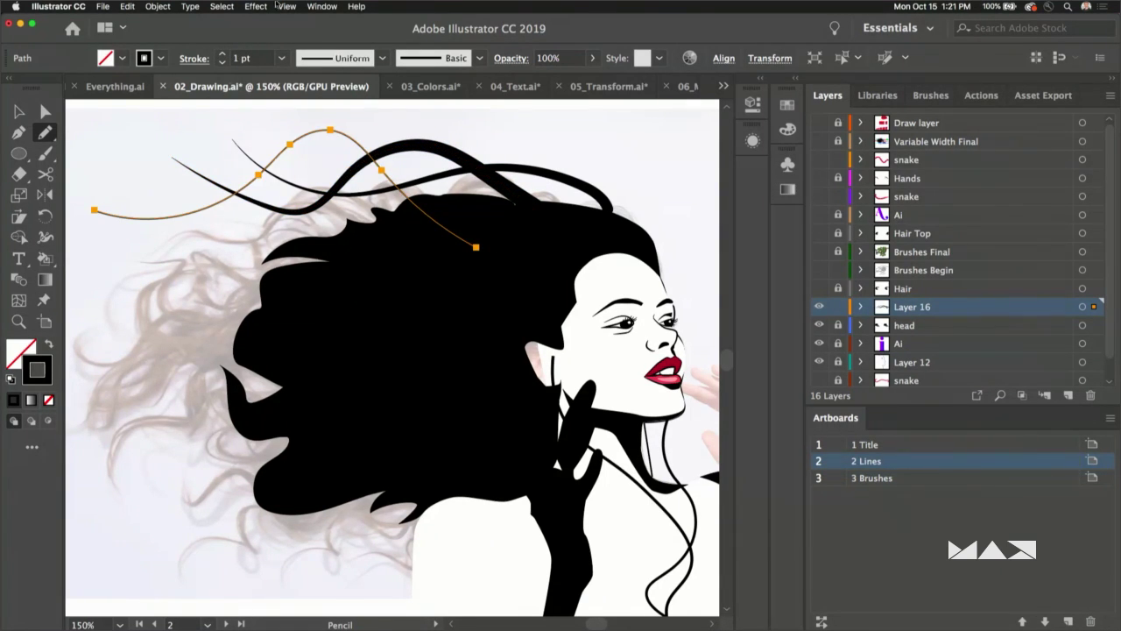
left_click(304, 6)
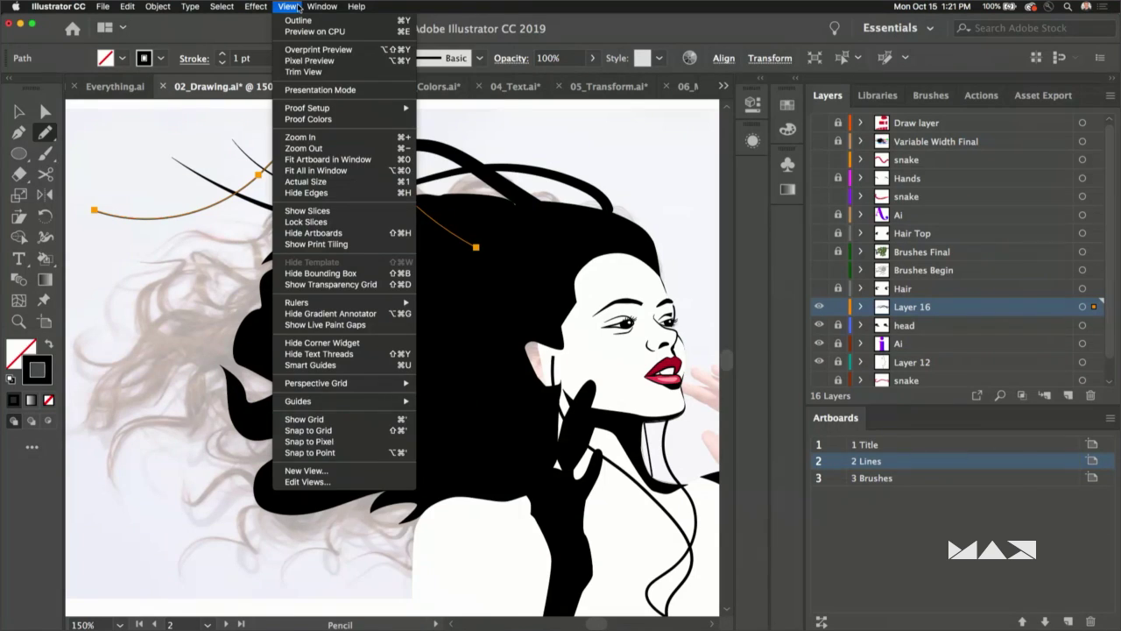
mouse_move(321, 6)
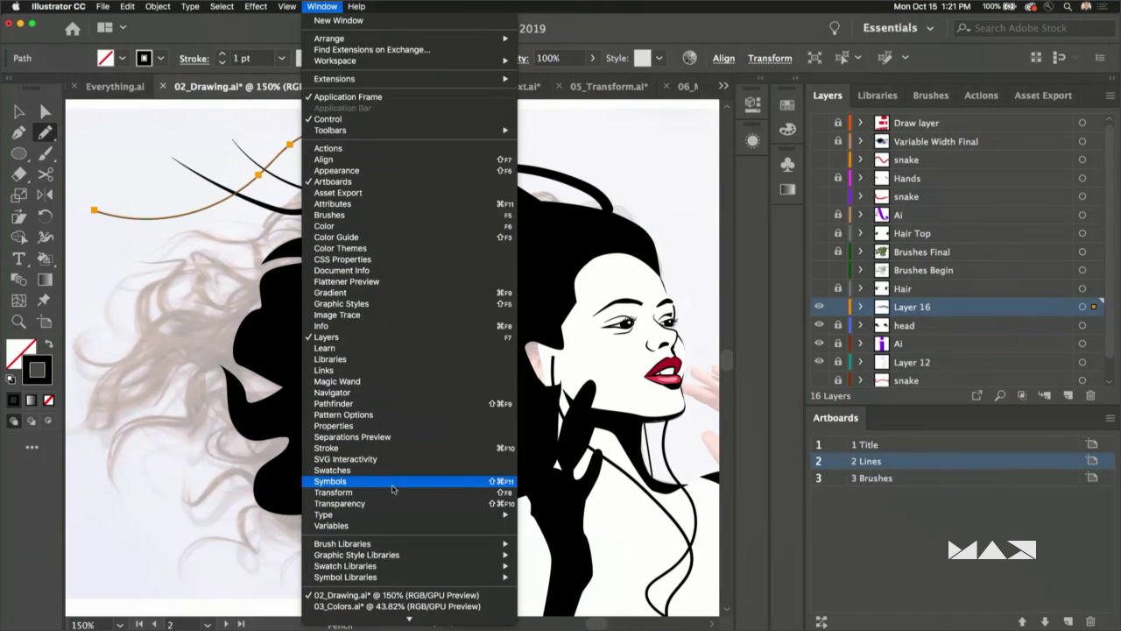
left_click(377, 303)
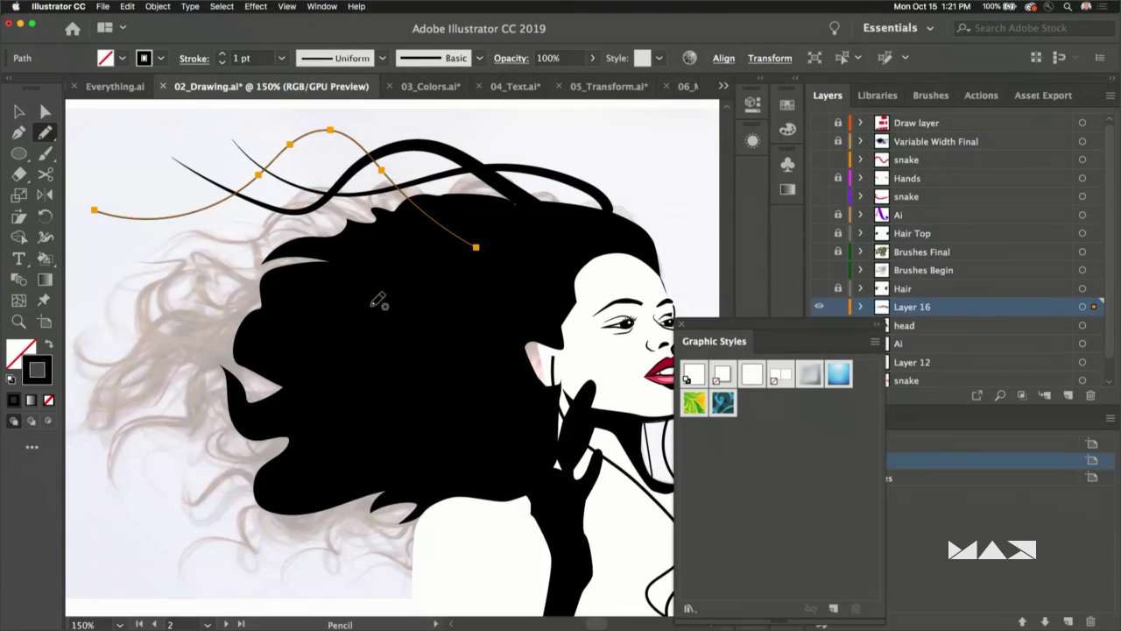
left_click_drag(741, 332, 625, 255)
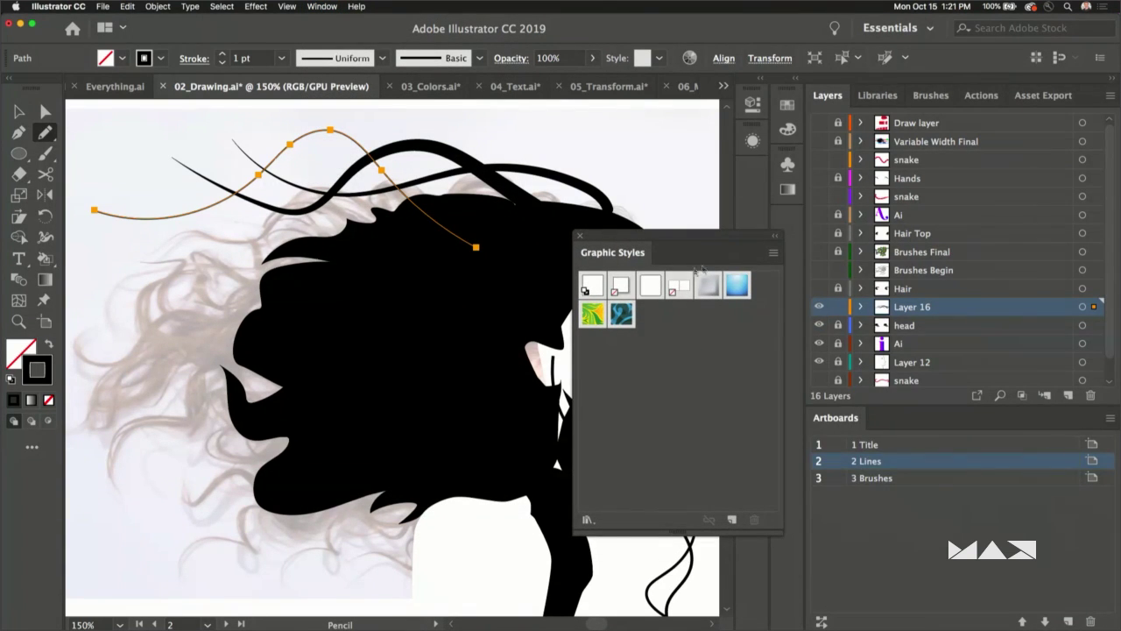
left_click(772, 254)
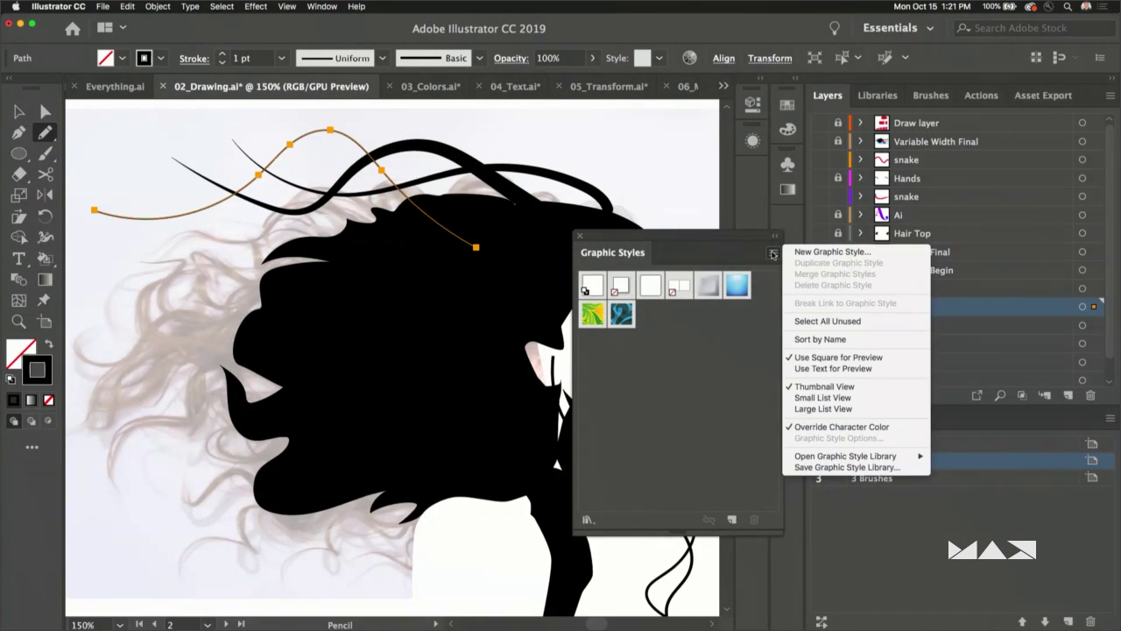
left_click(677, 383)
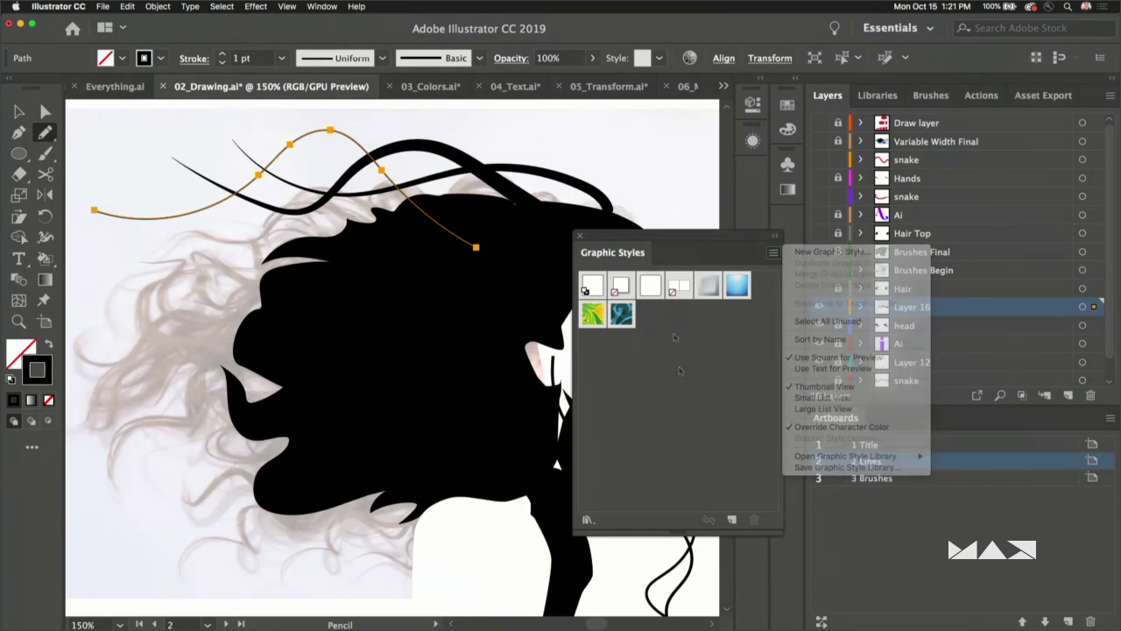
left_click(581, 238)
- Turn off New Art Has Basic Appearance so newly drawn paths inherit the full appearance of the current stroke
left_click(751, 141)
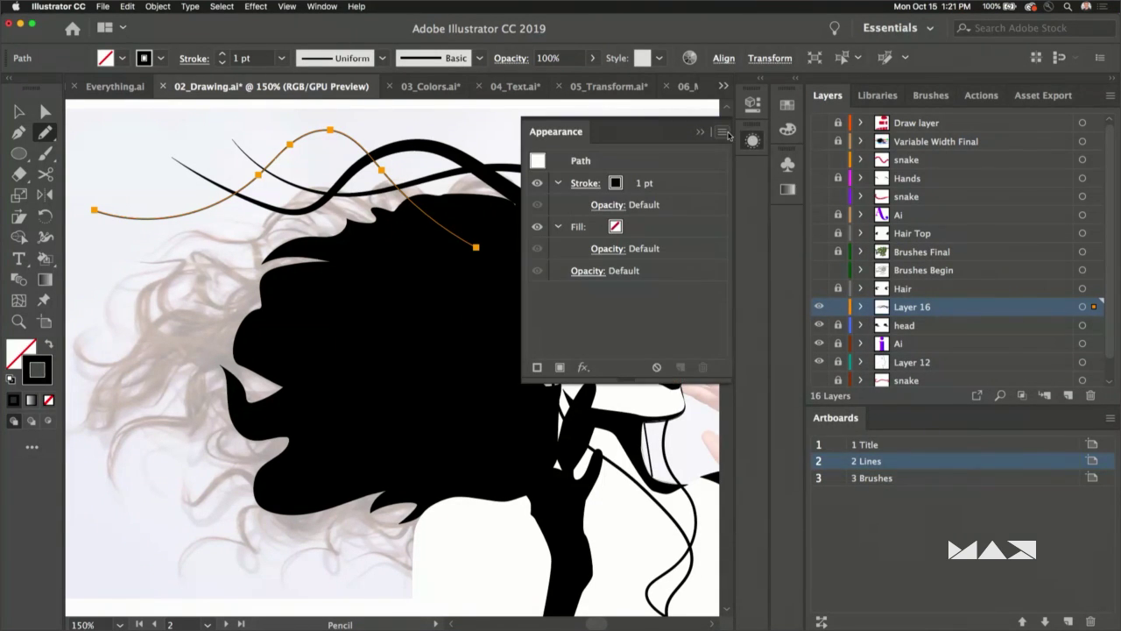
left_click(722, 133)
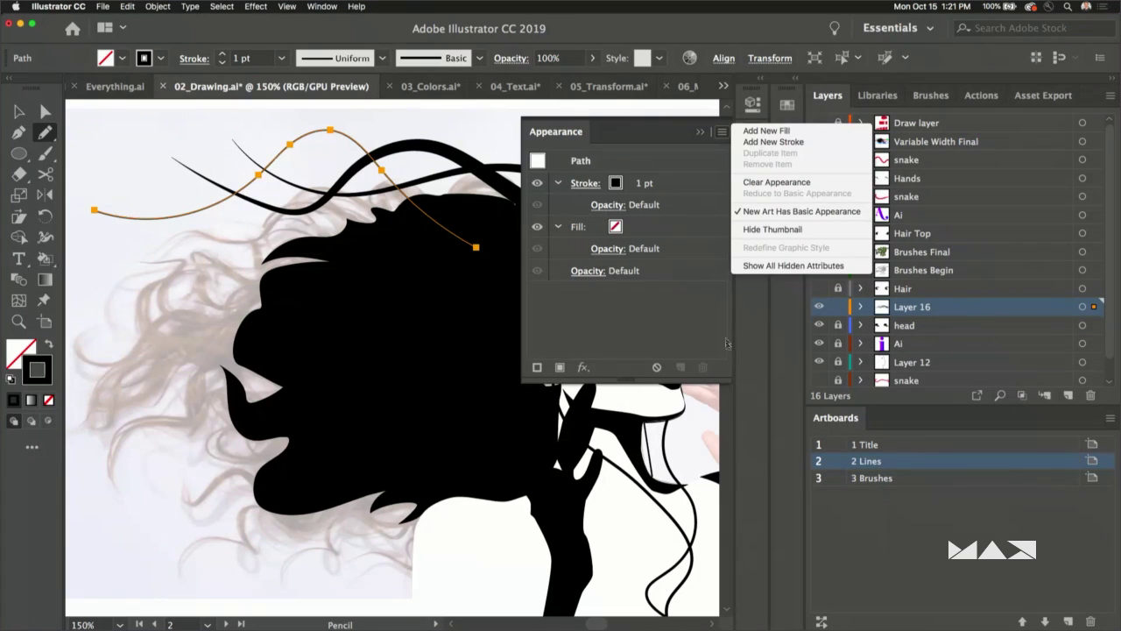
left_click(647, 77)
left_click_drag(639, 137, 503, 190)
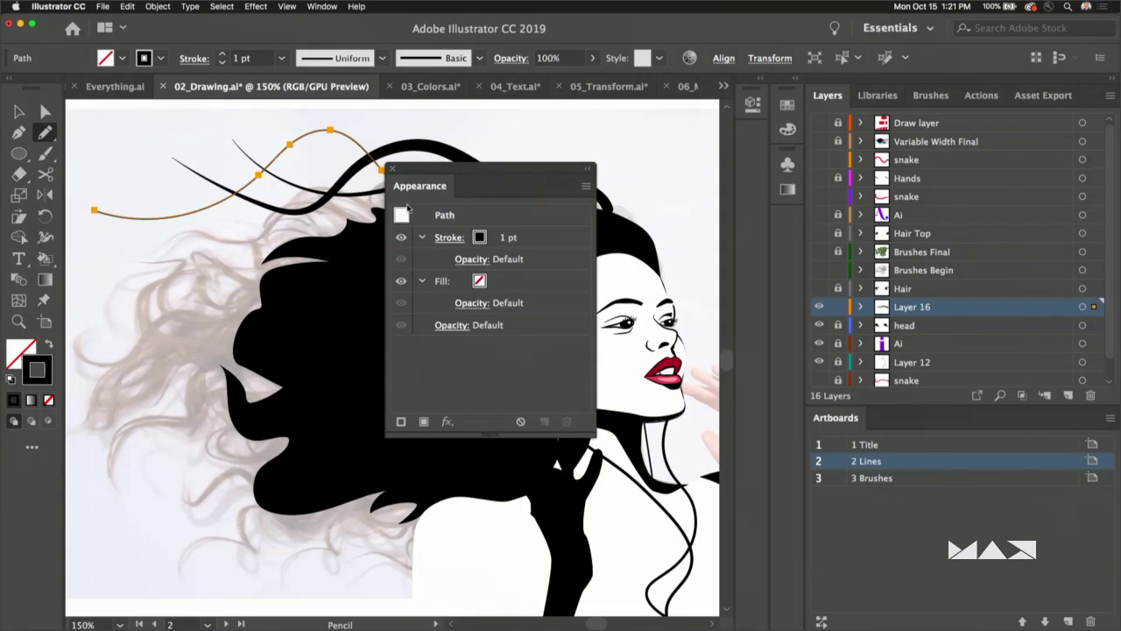
left_click_drag(423, 170, 437, 185)
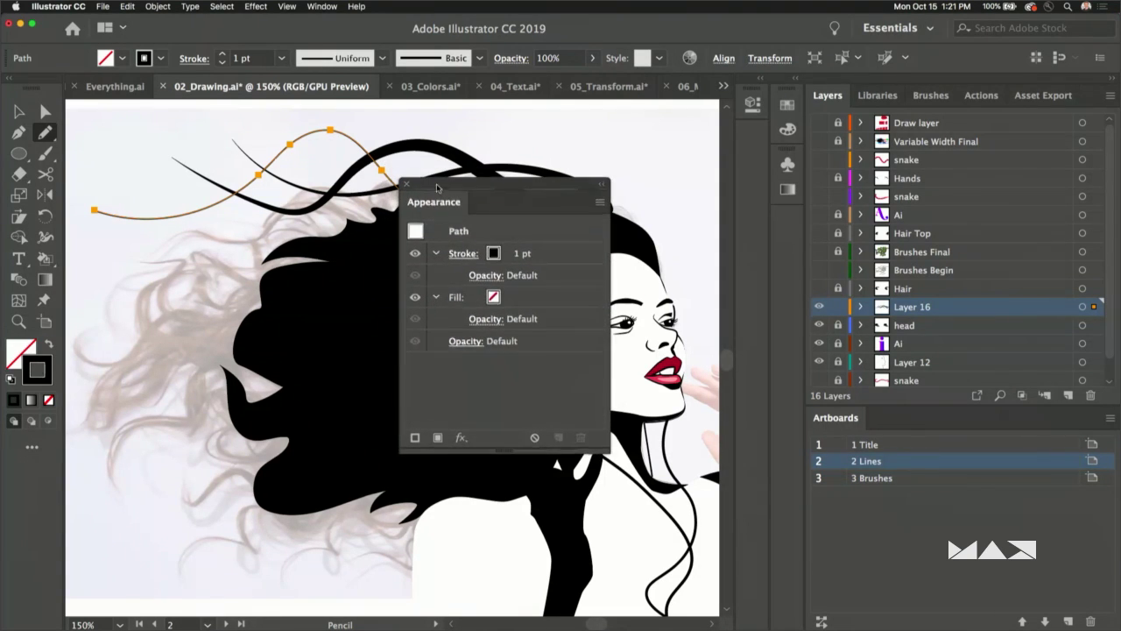
left_click(599, 204)
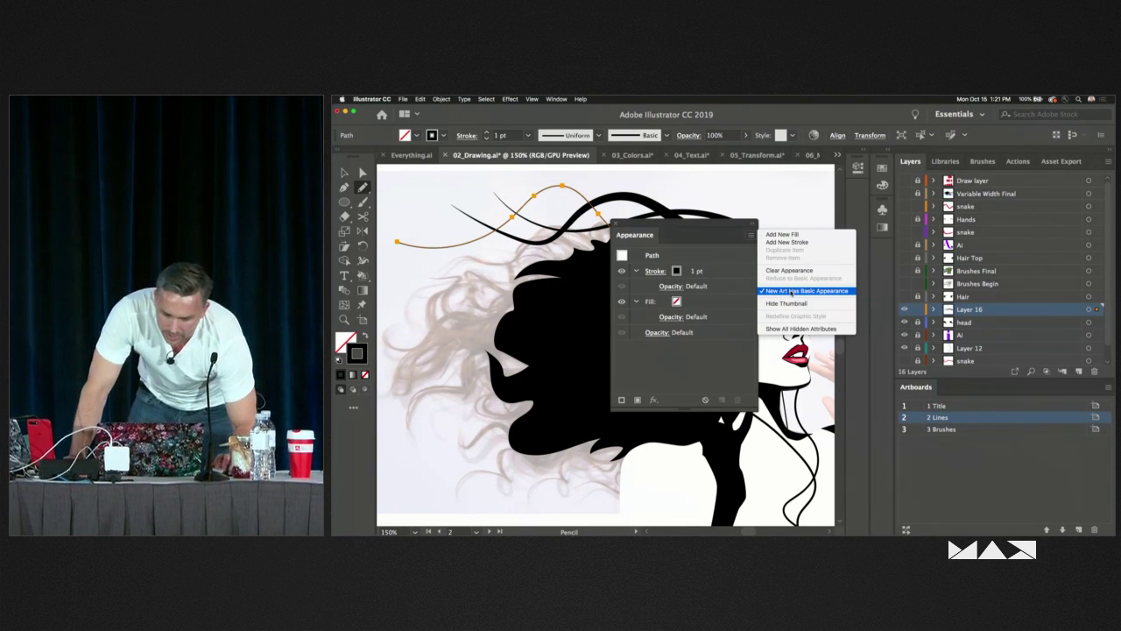
left_click(793, 291)
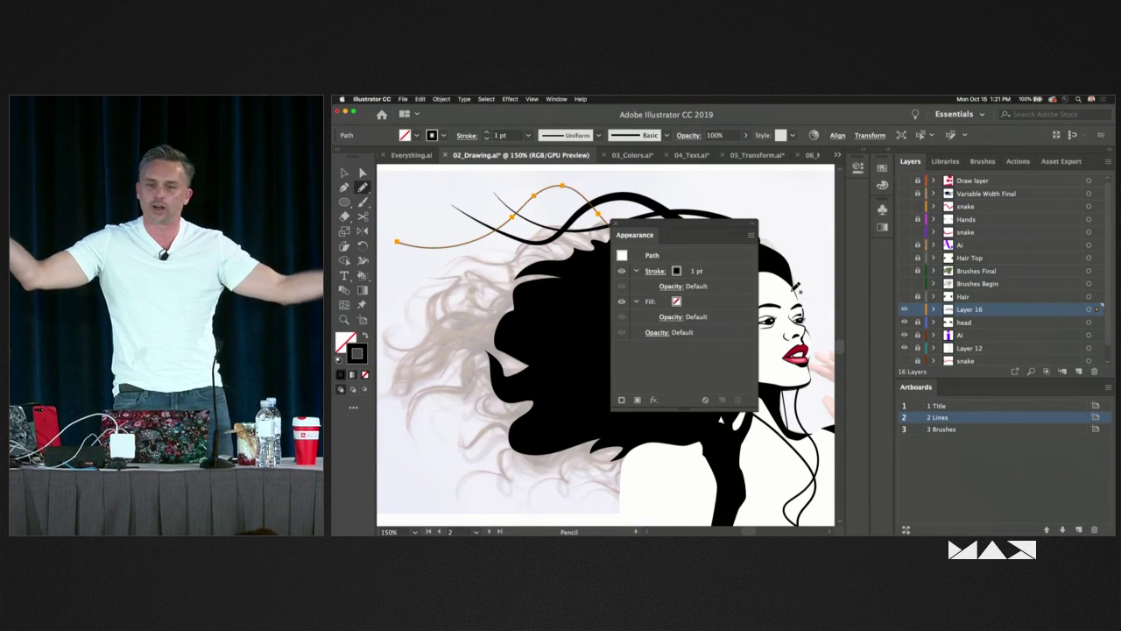
left_click(615, 225)
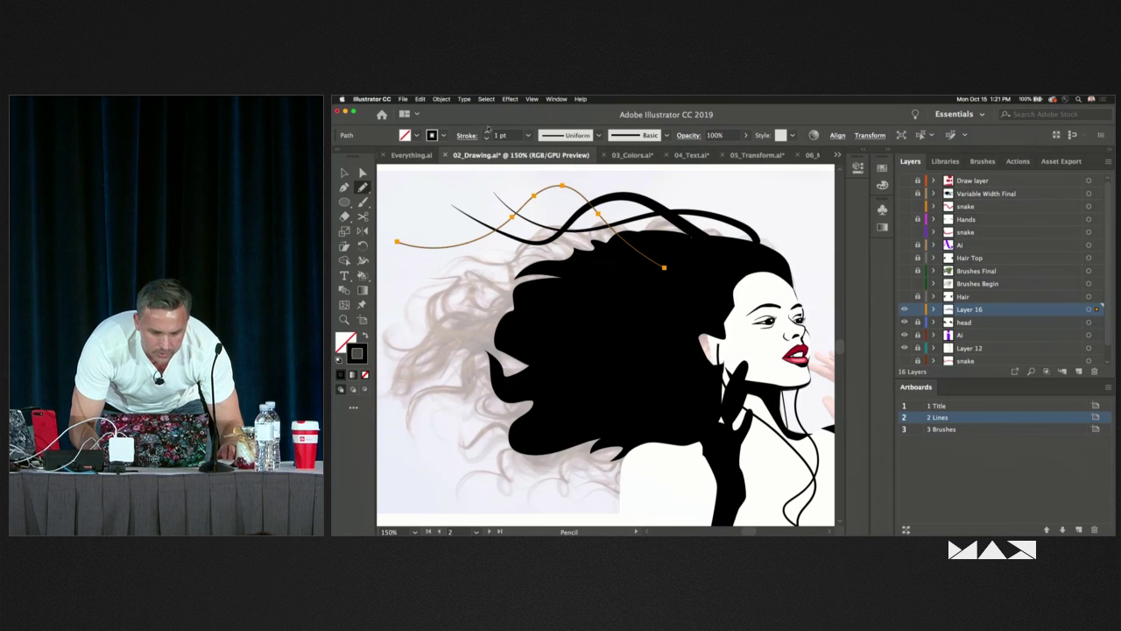
- Apply the tapered triangular width profile to the selected third hair strand and set its stroke weight to 22 pt
left_click(599, 135)
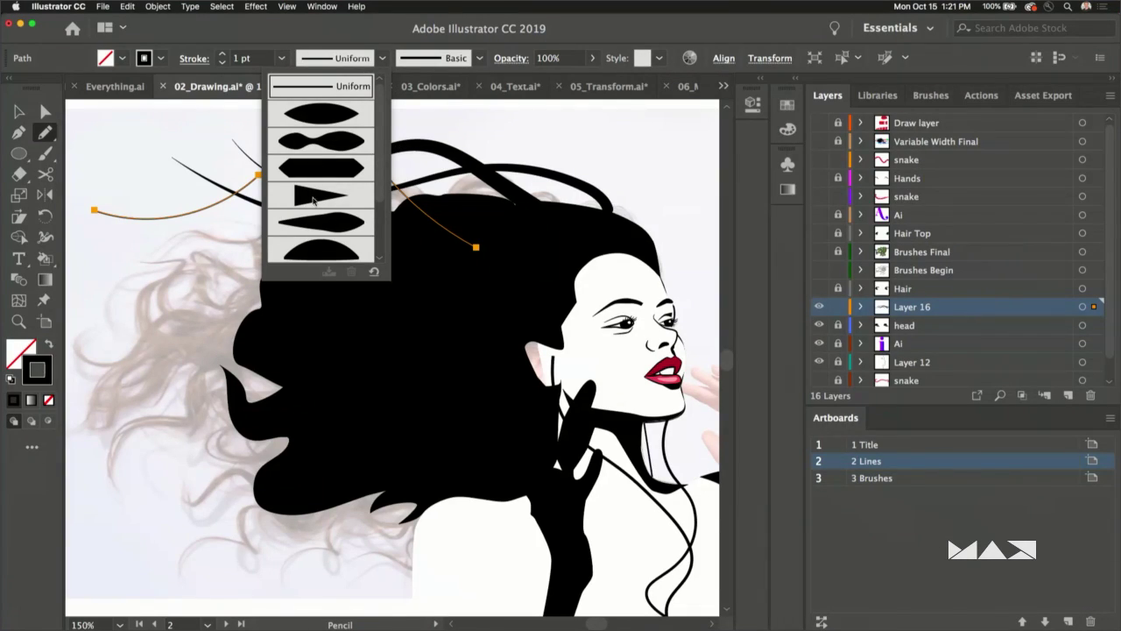
left_click(314, 197)
left_click(221, 55)
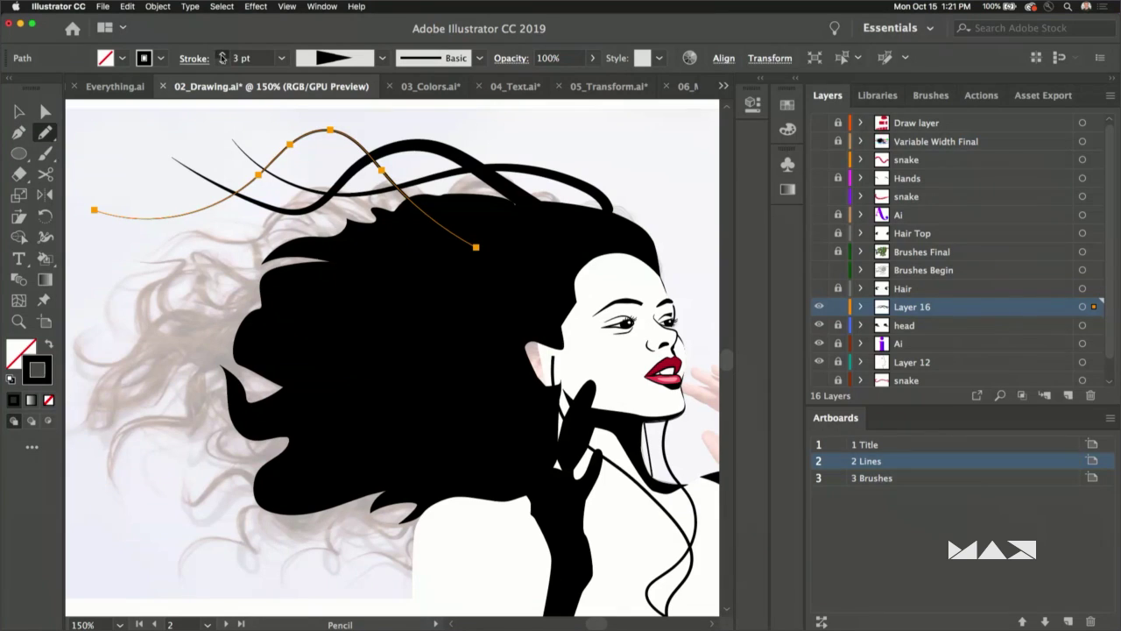
left_click(222, 56)
left_click(222, 55)
left_click(221, 55)
left_click(222, 55)
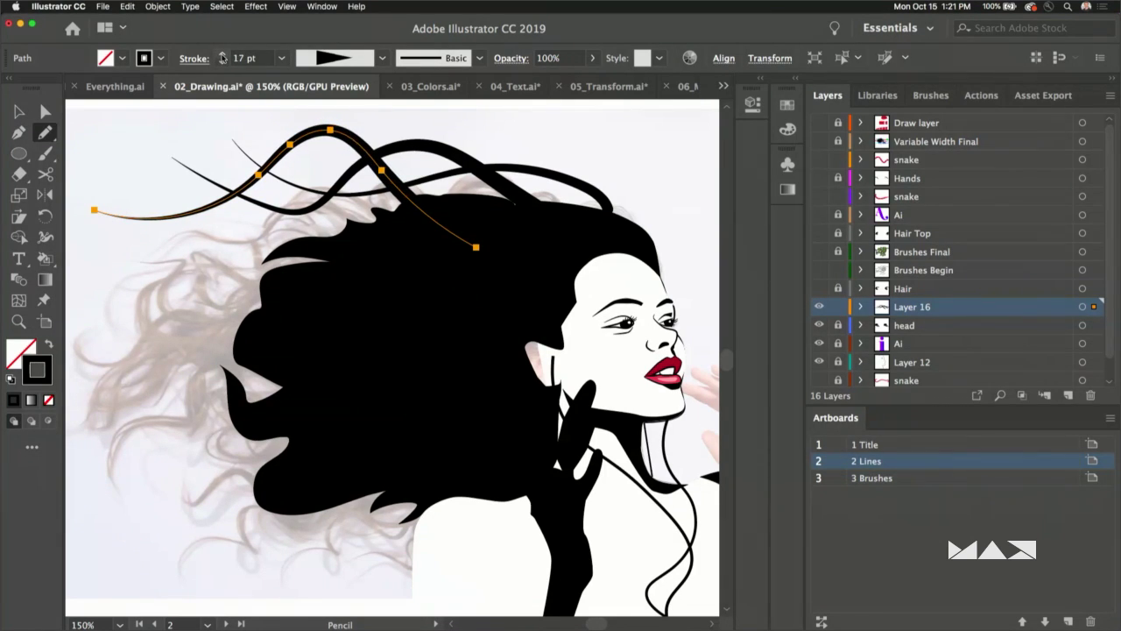
left_click(221, 55)
left_click(221, 55)
- Draw many overlapping tapered flyaway strands with the Pencil tool along the crown, back and lower edge of the hair
mouse_move(422, 276)
left_mouse_down()
mouse_move(188, 249)
mouse_move(131, 254)
left_mouse_up()
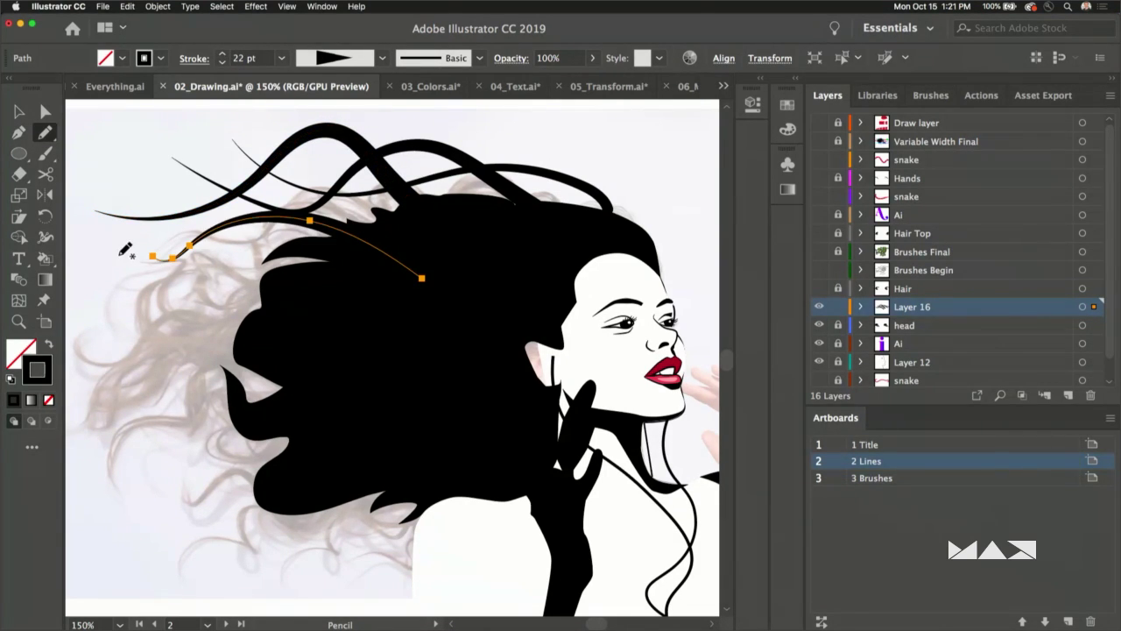
mouse_move(346, 302)
left_mouse_down()
mouse_move(272, 256)
mouse_move(81, 281)
left_mouse_up()
mouse_move(318, 348)
left_mouse_down()
mouse_move(273, 343)
mouse_move(169, 357)
left_mouse_up()
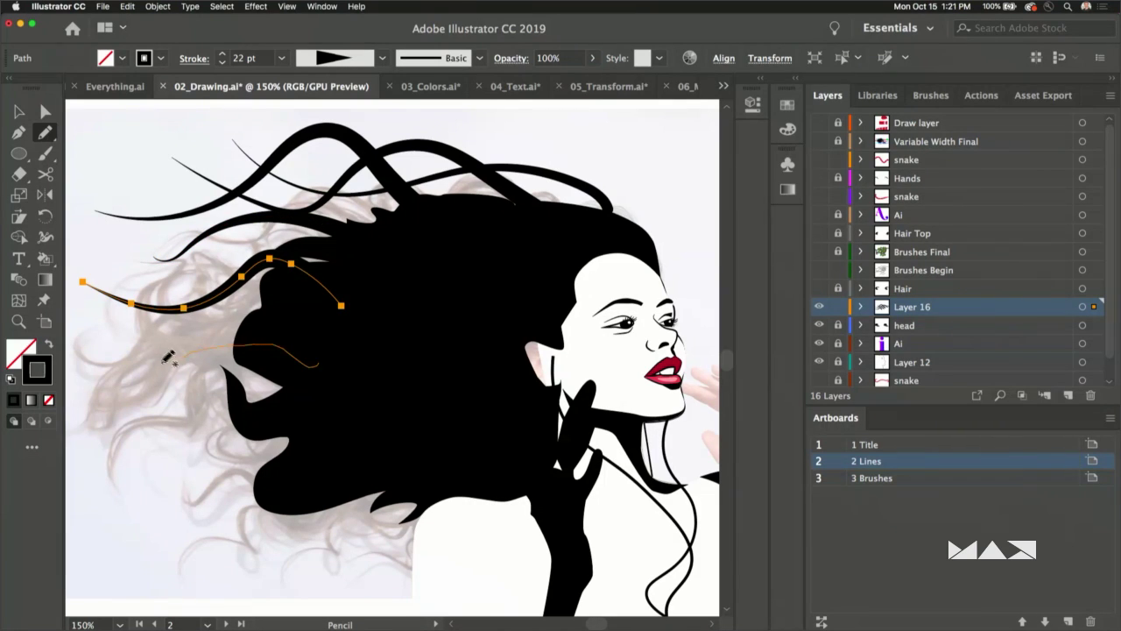
left_click_drag(373, 399, 219, 406)
left_click_drag(377, 337, 225, 302)
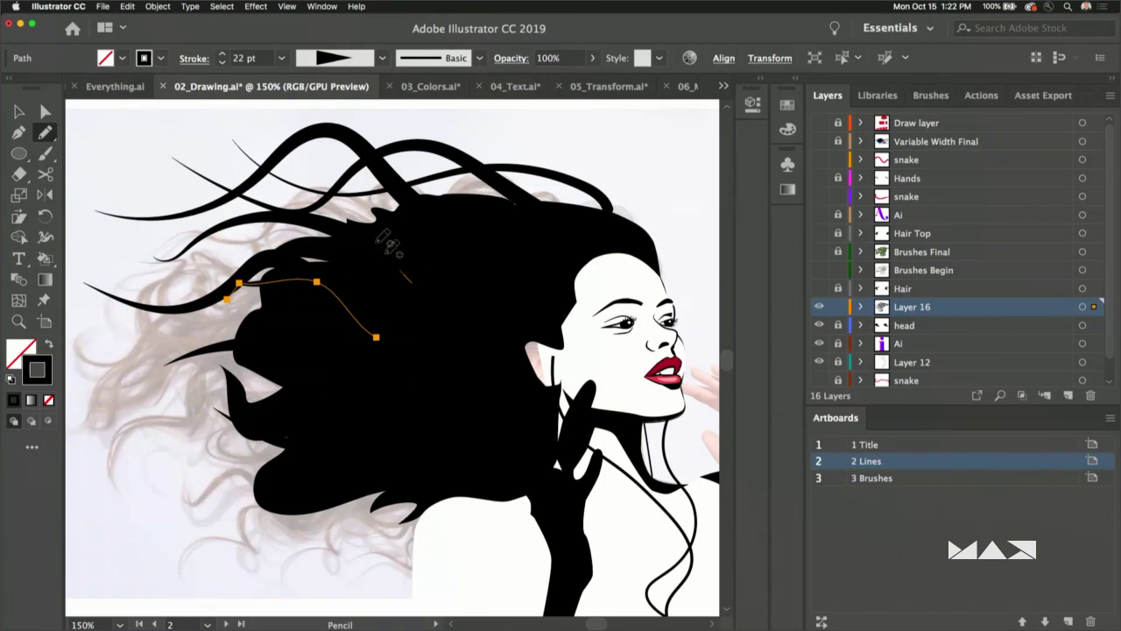
left_click_drag(251, 227, 482, 264)
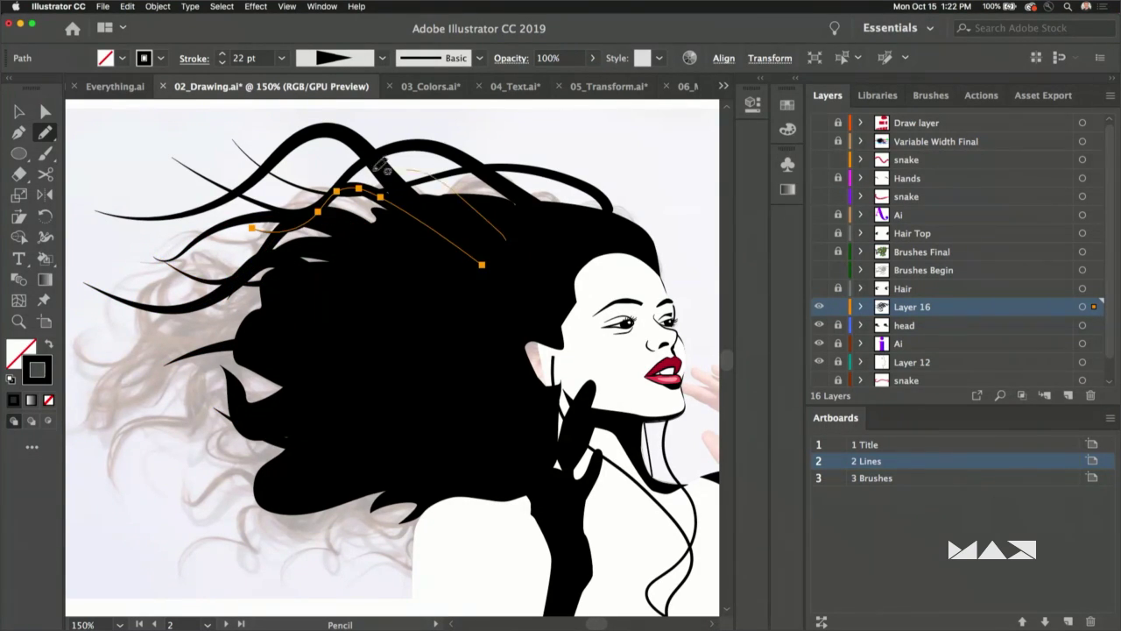
left_click_drag(563, 221, 423, 141)
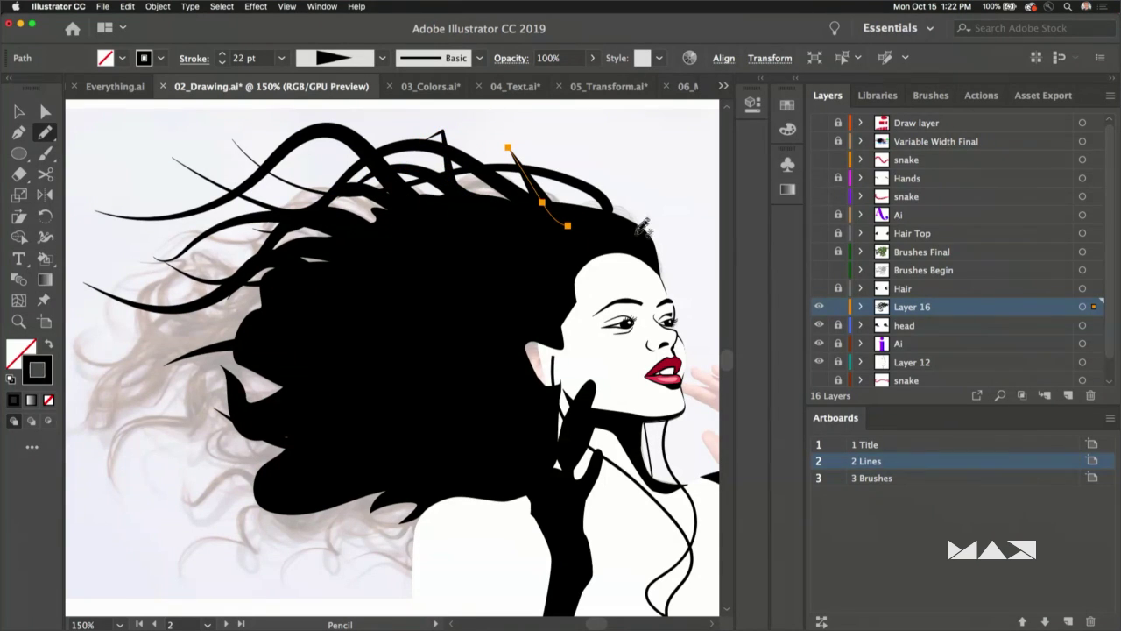
left_click_drag(613, 210, 511, 149)
mouse_move(487, 275)
left_mouse_down()
mouse_move(374, 185)
mouse_move(231, 242)
left_mouse_up()
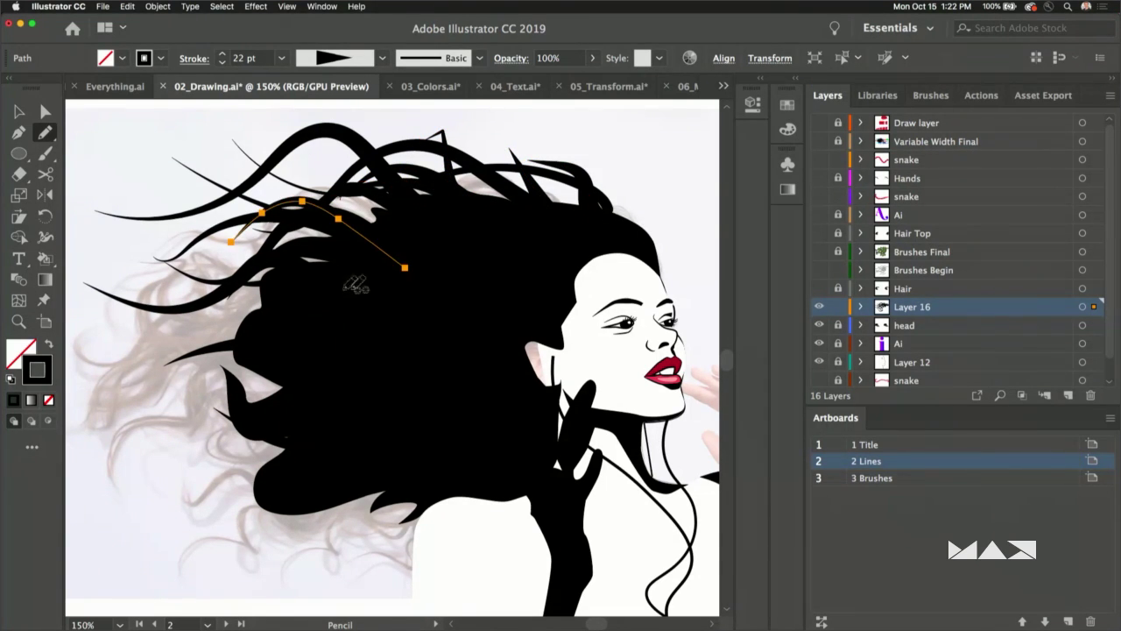
left_click_drag(355, 283, 132, 253)
mouse_move(348, 346)
left_mouse_down()
mouse_move(254, 355)
mouse_move(184, 325)
left_mouse_up()
left_click_drag(263, 399, 148, 326)
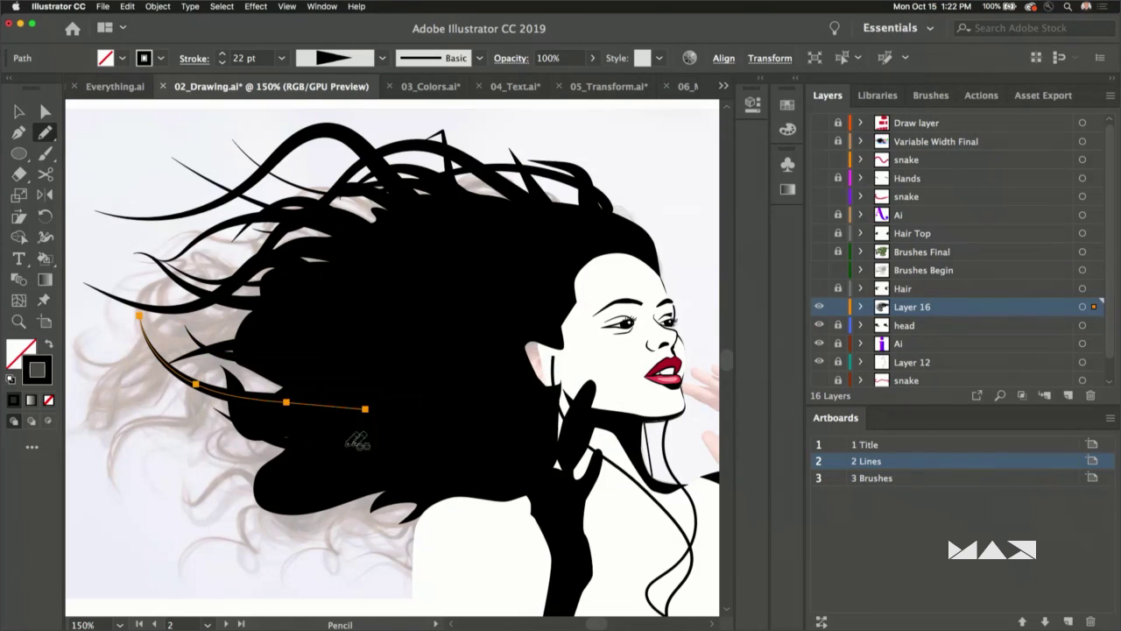
left_click_drag(429, 457, 163, 464)
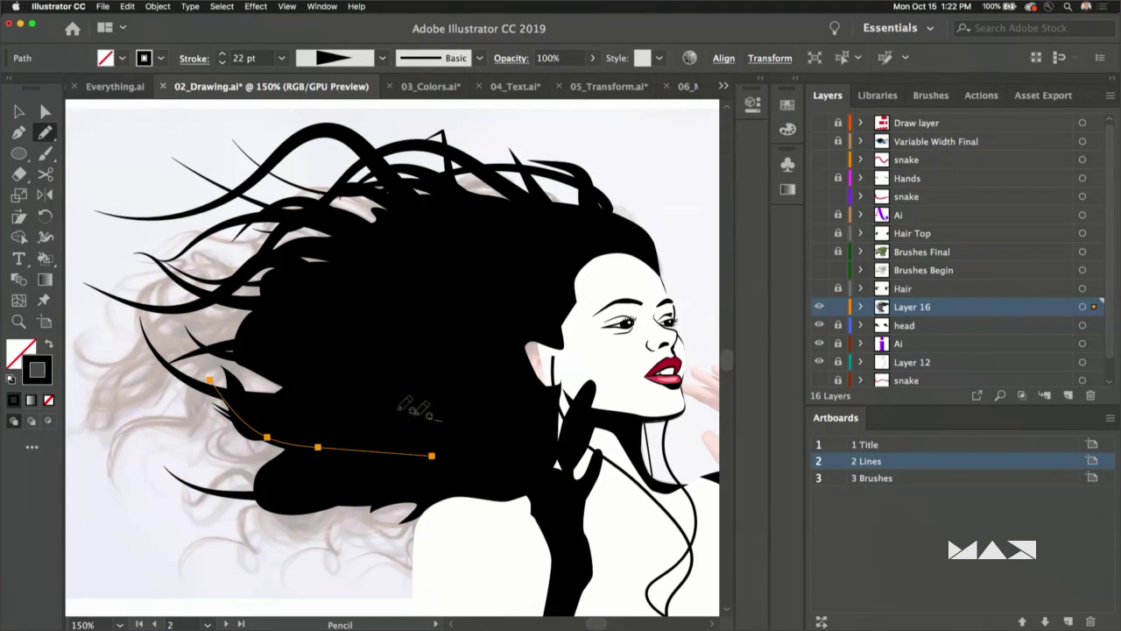
mouse_move(395, 232)
left_mouse_down()
mouse_move(250, 213)
mouse_move(158, 254)
left_mouse_up()
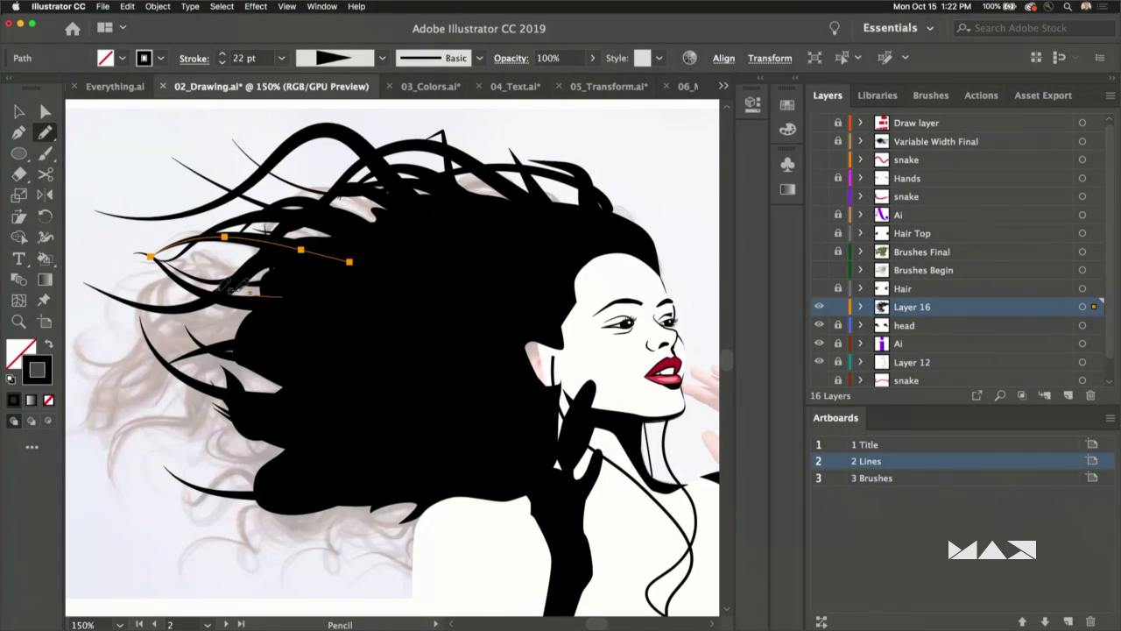
left_click_drag(280, 295, 170, 288)
left_click_drag(307, 350, 187, 325)
left_click_drag(304, 399, 180, 331)
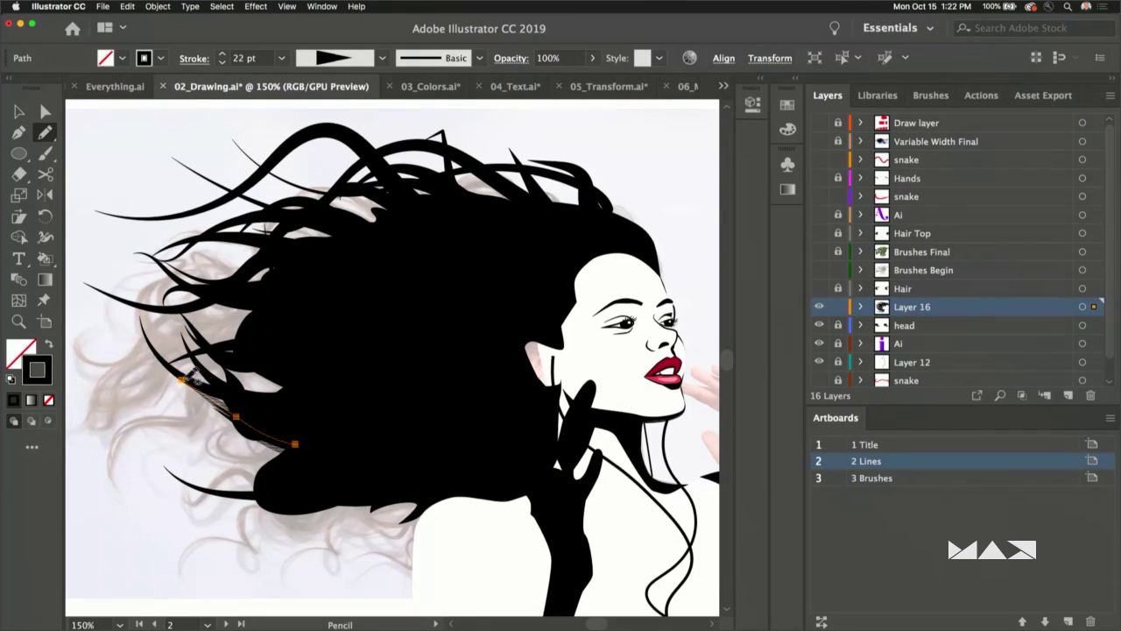
left_click_drag(291, 476, 202, 436)
left_click_drag(305, 491, 142, 393)
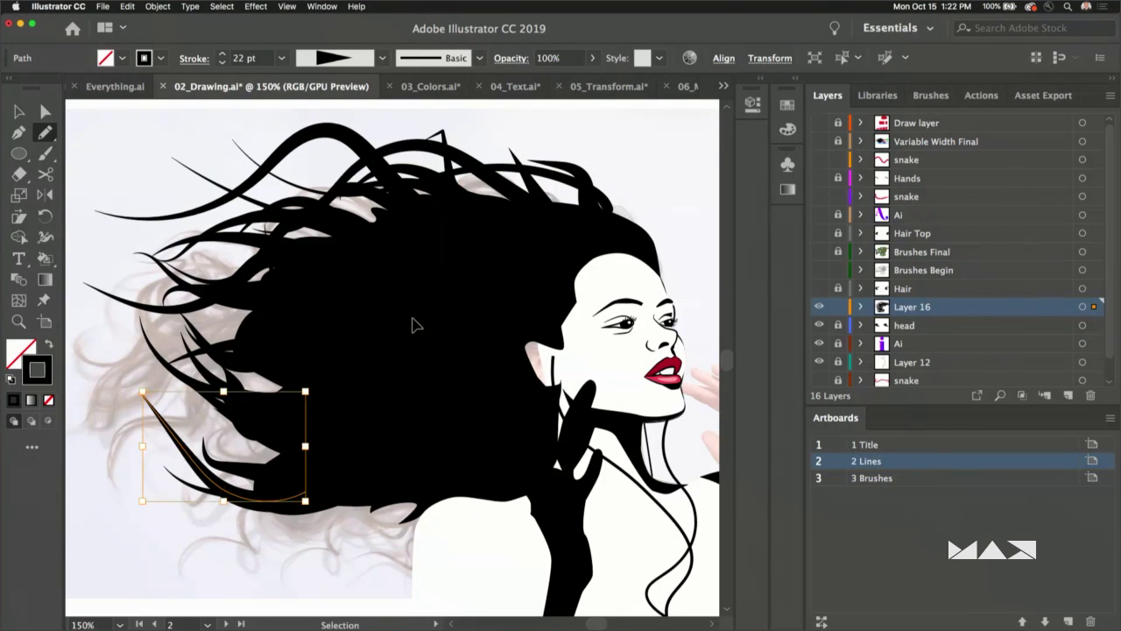
- Select the Variable Width Final layer, lock all the other layers and add a new layer directly above it
key("super+0")
left_click_drag(420, 313, 349, 347)
left_click_drag(461, 252, 446, 260)
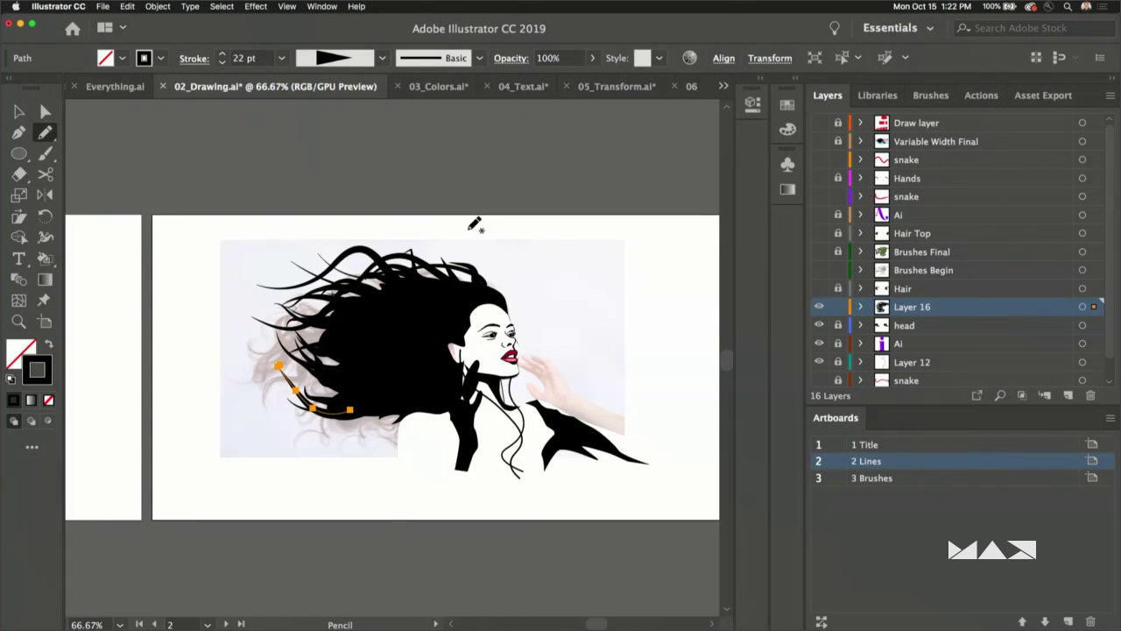
left_click(933, 145)
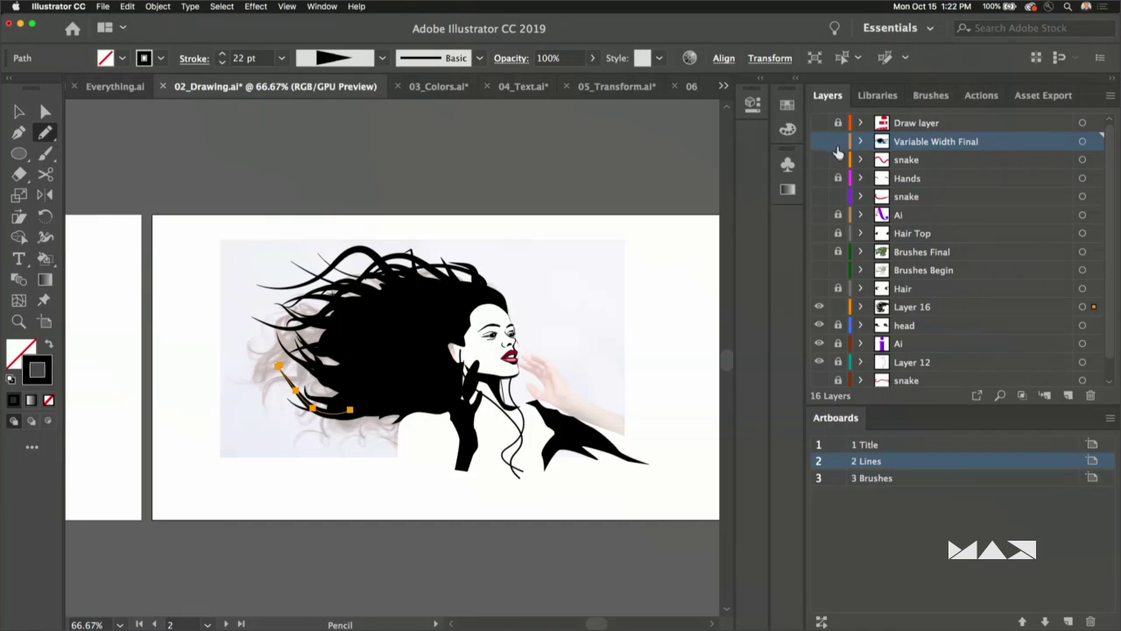
key("Delete")
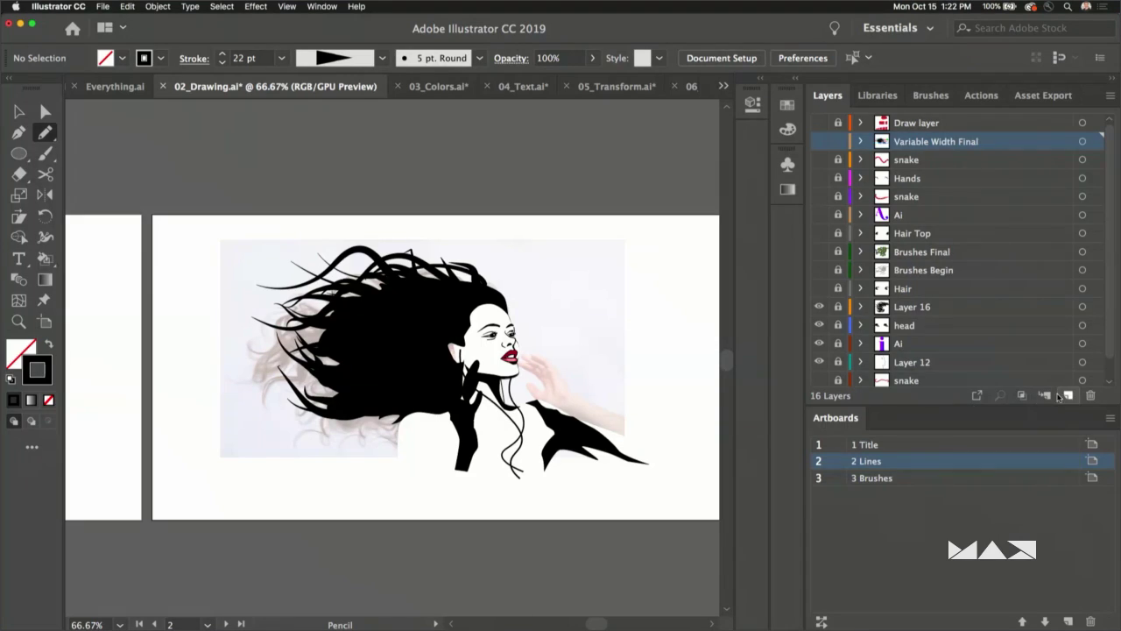
left_click(1066, 395)
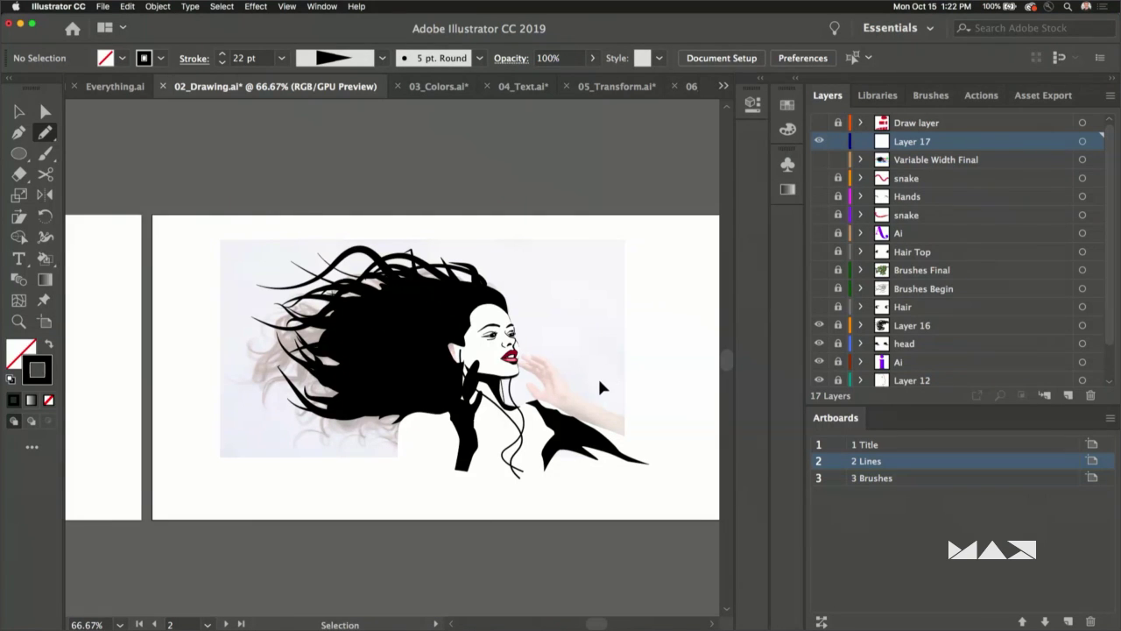
- Move the new empty layer below the Hands layer and make the Hands layer visible
key("super+equal")
key("super+equal")
left_click_drag(472, 341, 226, 317)
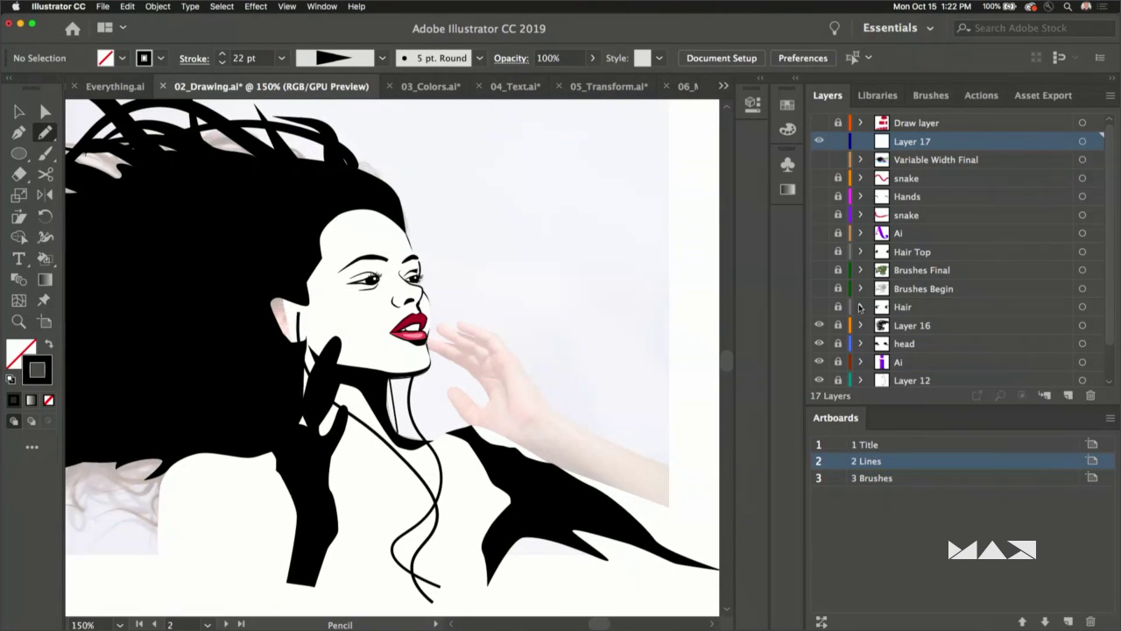
mouse_move(916, 146)
left_mouse_down()
mouse_move(933, 296)
mouse_move(925, 211)
left_mouse_up()
left_click(819, 178)
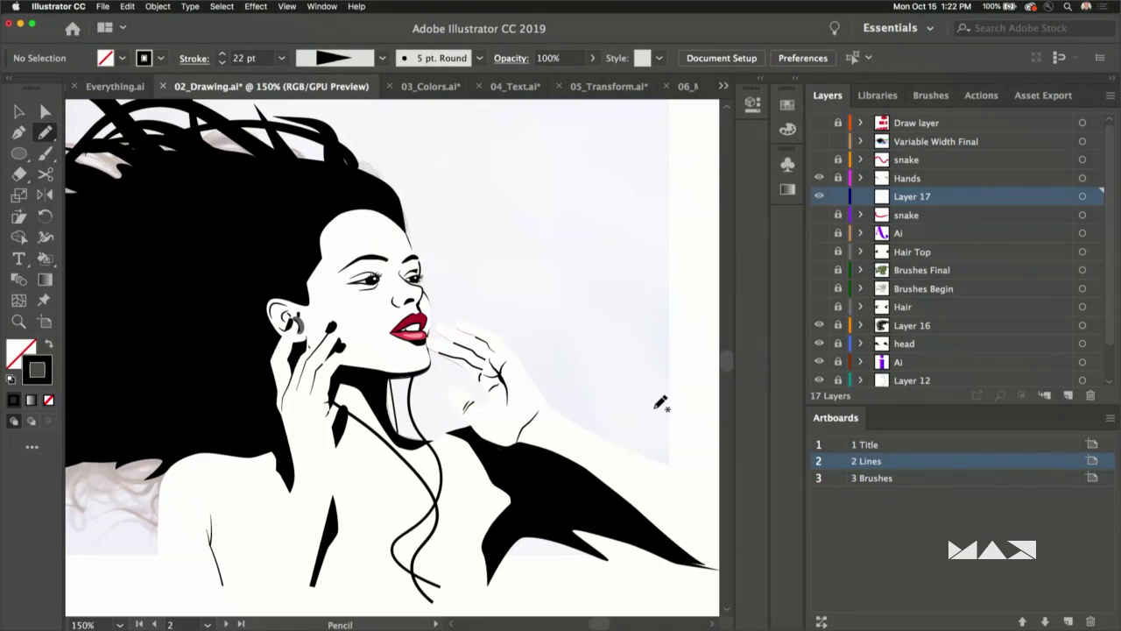
- Draw a long curve from beside the raised forearm across the chest to the shoulder, then reshape its thickness with the Width tool
mouse_move(661, 403)
left_mouse_down()
mouse_move(487, 484)
mouse_move(166, 460)
left_mouse_up()
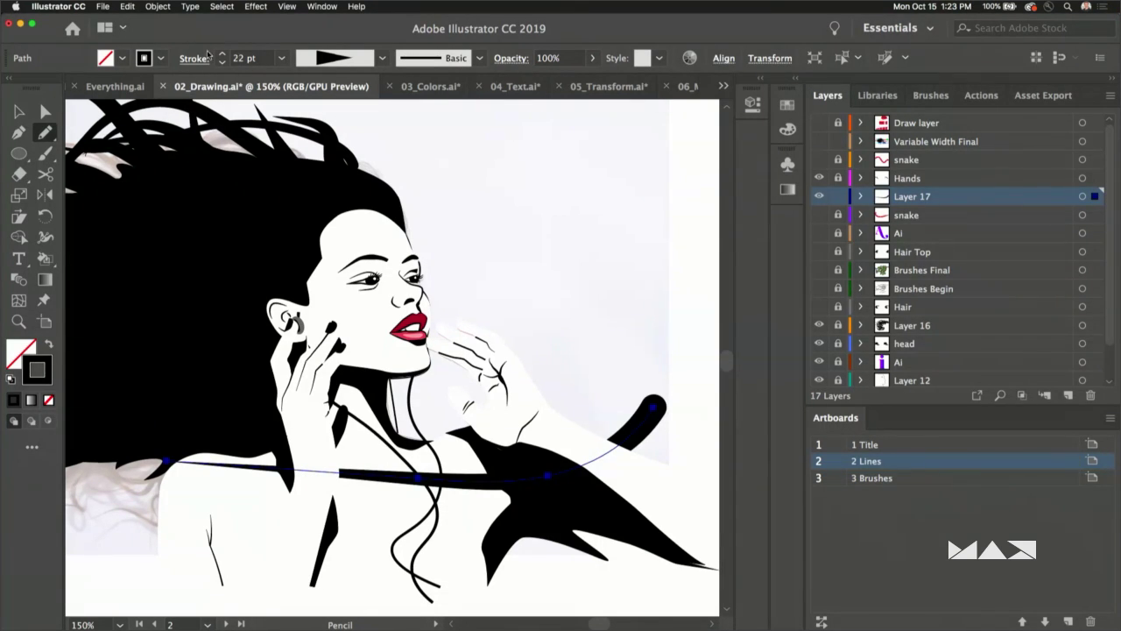
left_click(45, 236)
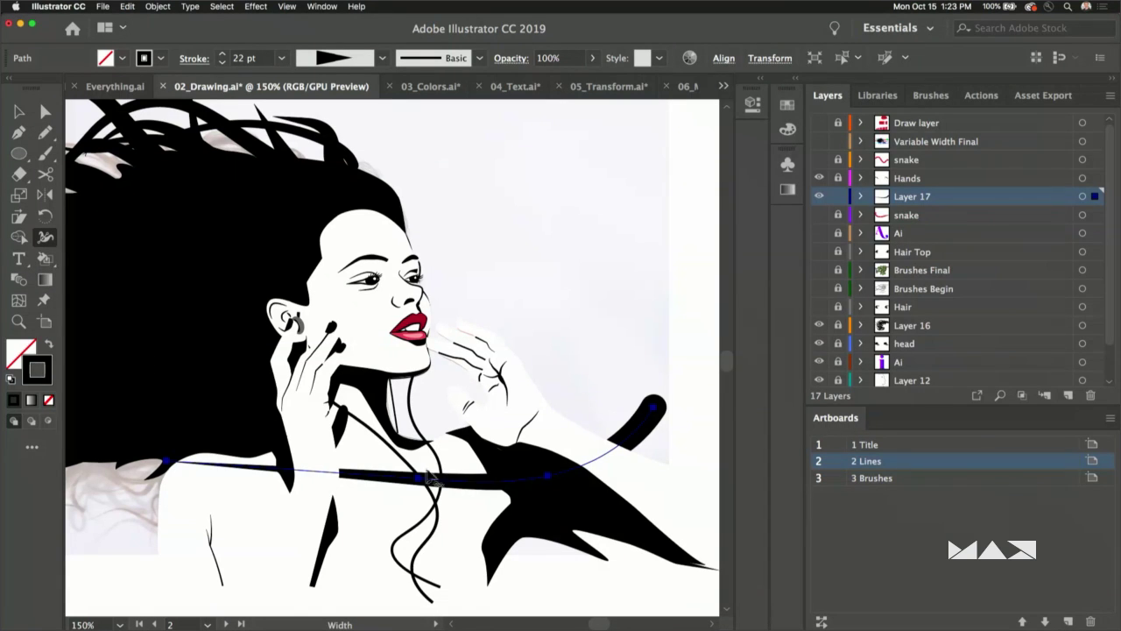
mouse_move(449, 484)
left_mouse_down()
mouse_move(451, 529)
mouse_move(438, 488)
mouse_move(401, 471)
mouse_move(401, 491)
mouse_move(389, 483)
mouse_move(382, 502)
left_mouse_up()
- Apply the custom sound-wave width profile and a magenta-to-blue gradient swatch to the stroke, then adjust a width point near the shoulder
left_click(382, 57)
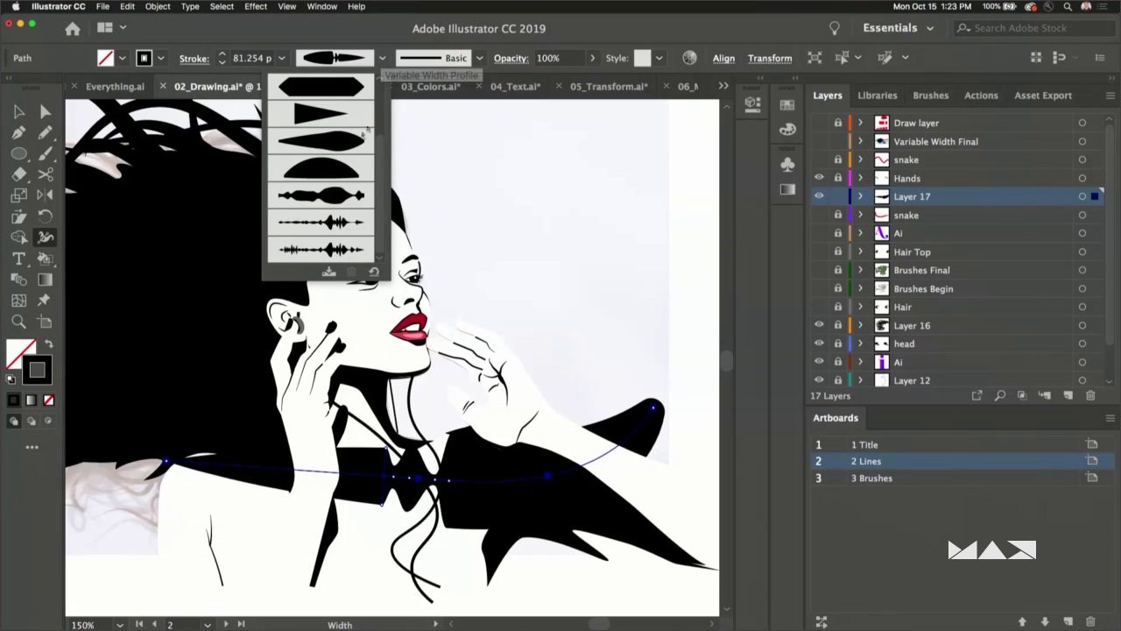
left_click(324, 254)
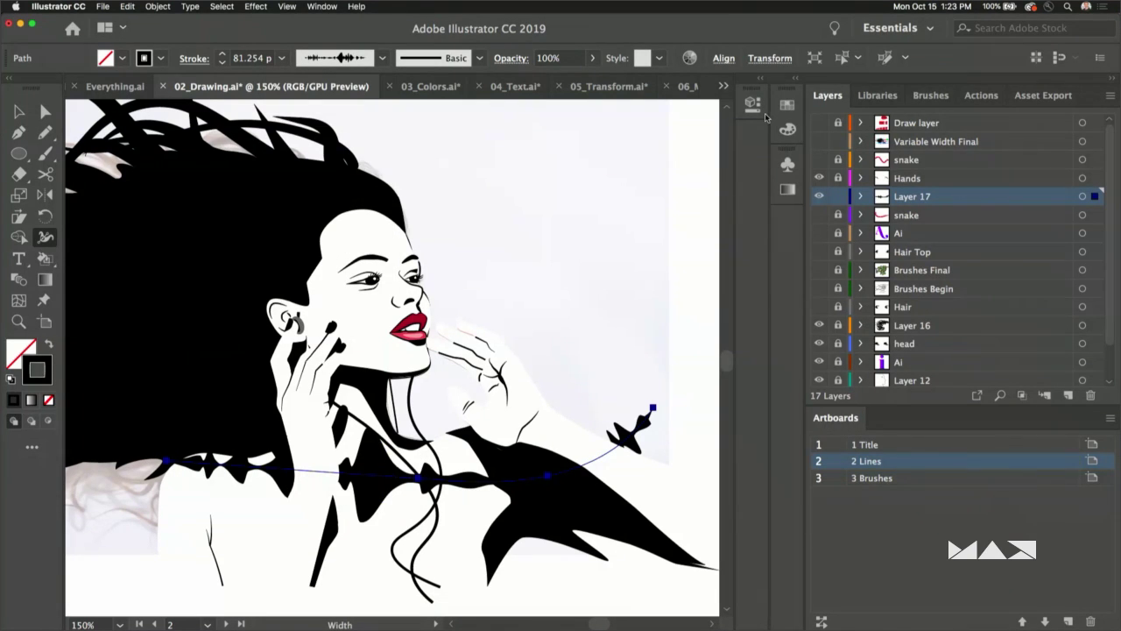
left_click(787, 106)
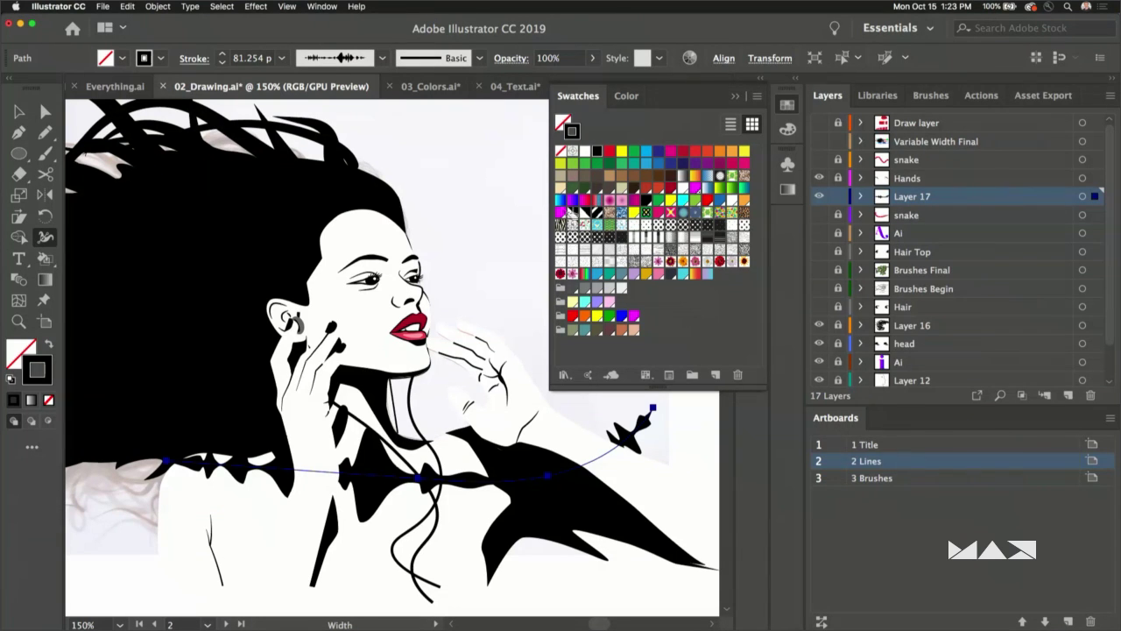
left_click(570, 202)
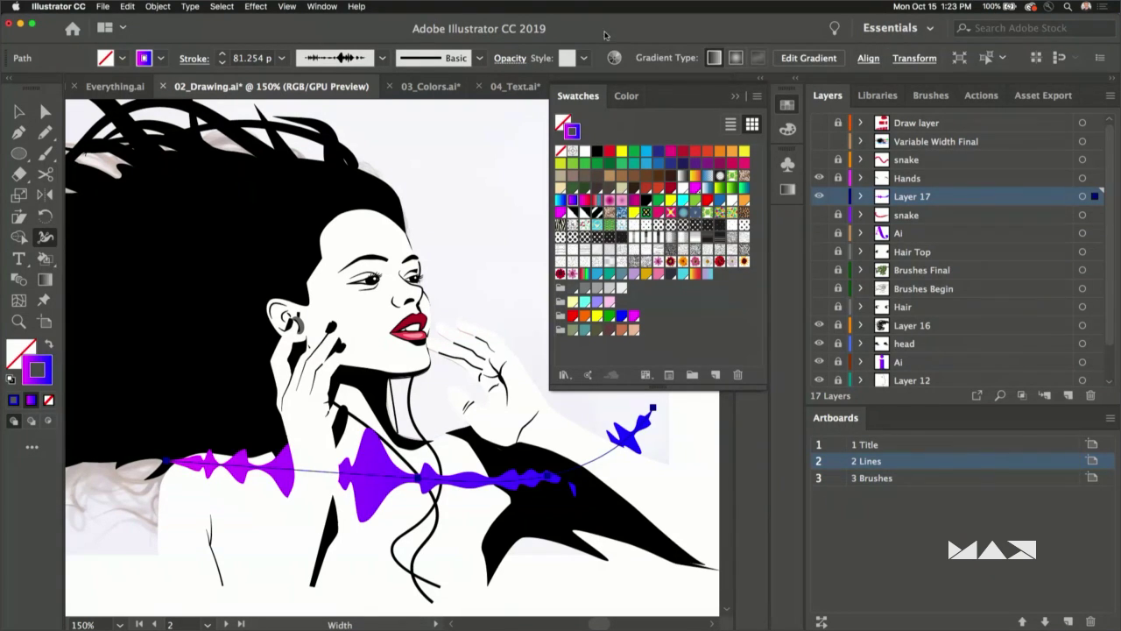
left_click(734, 96)
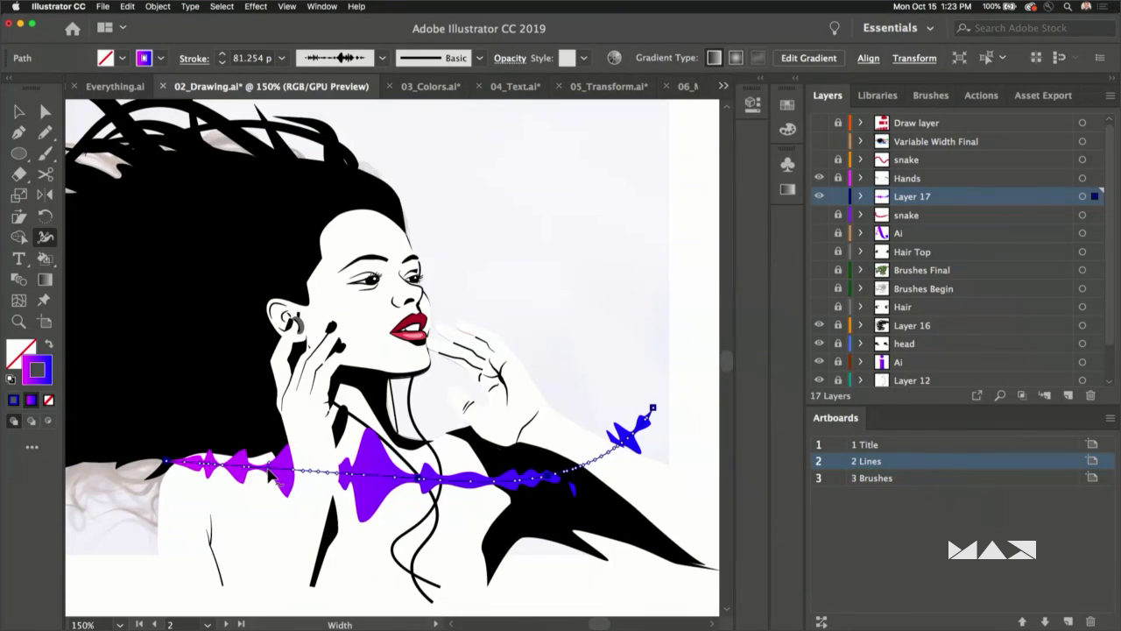
mouse_move(269, 473)
left_mouse_down()
mouse_move(291, 506)
mouse_move(281, 459)
mouse_move(282, 471)
left_mouse_up()
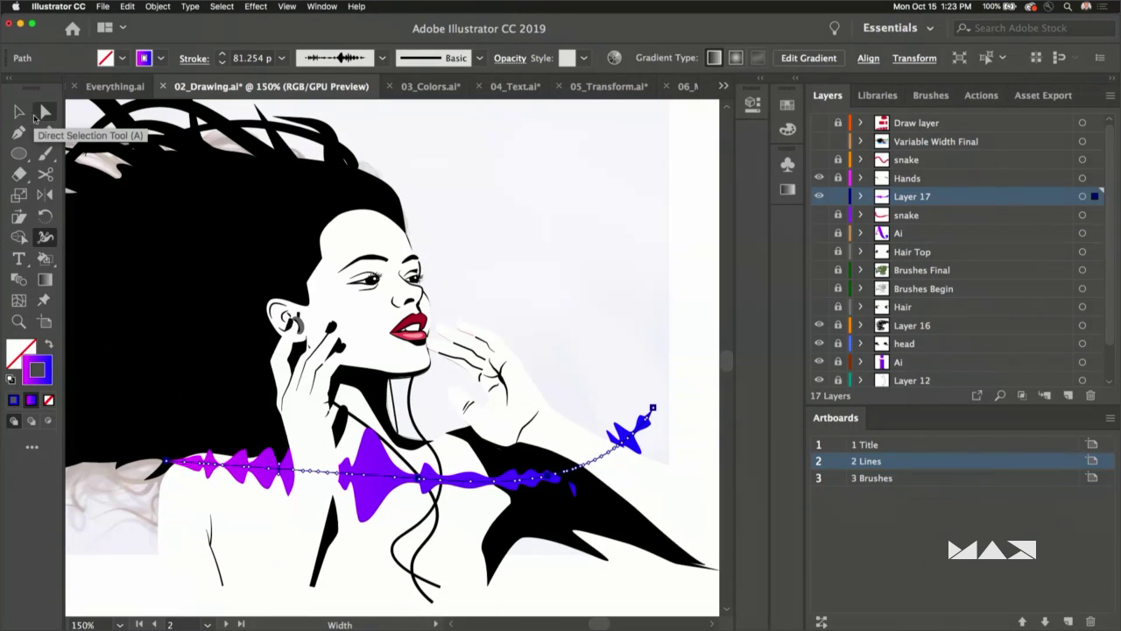
- Extend the end of the sound-wave stroke past the shoulder with Direct Selection and bend its handle into an upward curve
left_click(47, 114)
left_click(651, 412)
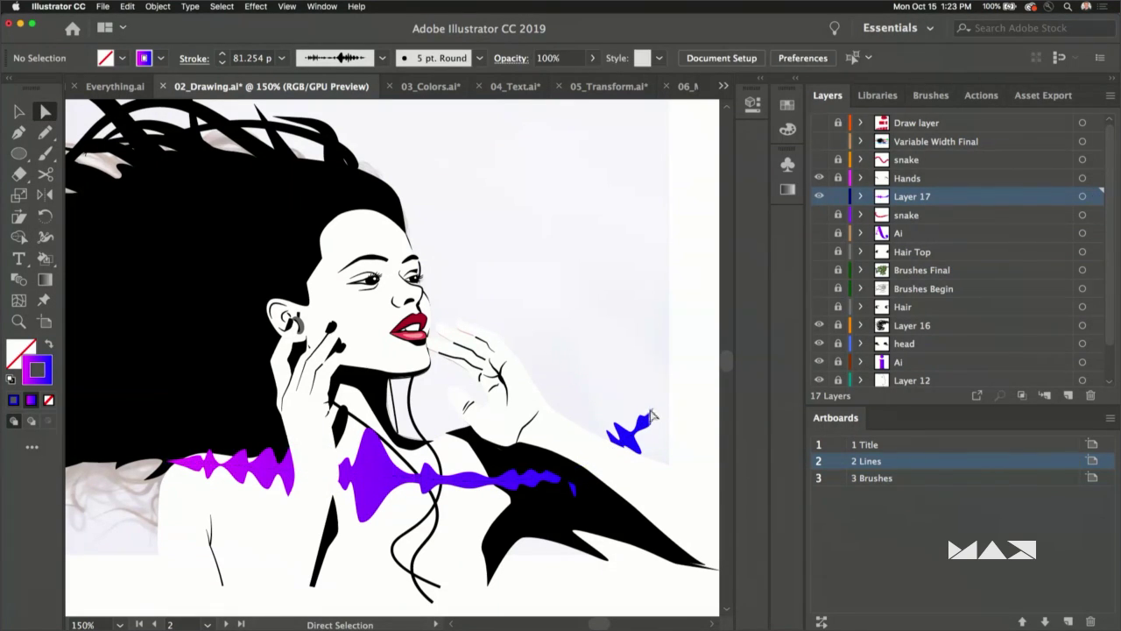
left_click_drag(655, 408, 692, 406)
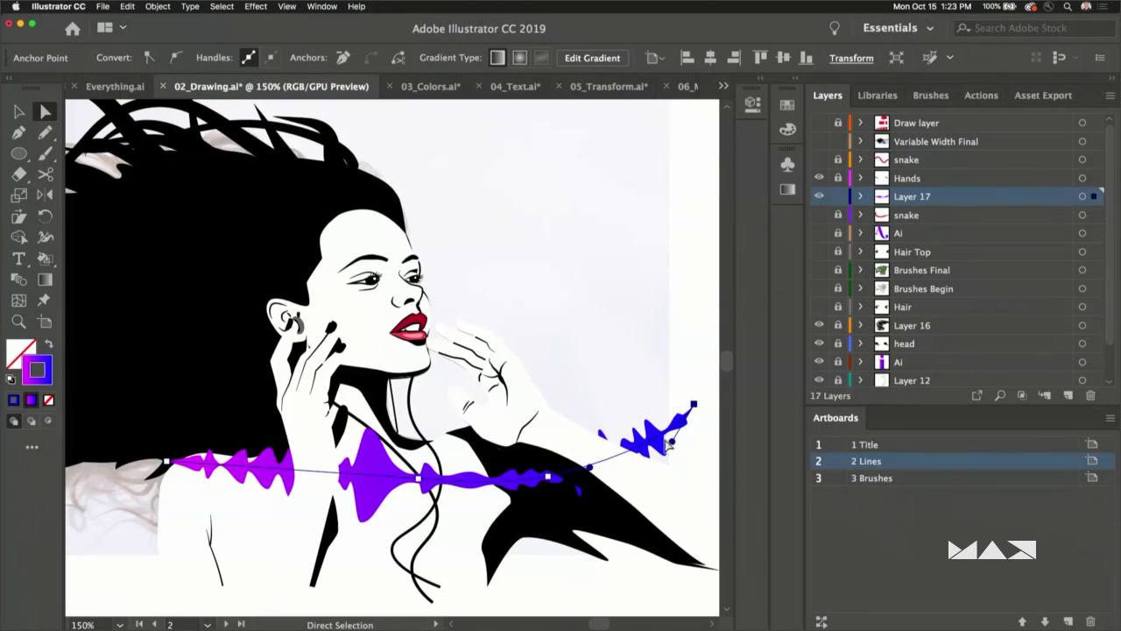
mouse_move(670, 443)
left_mouse_down()
mouse_move(614, 391)
mouse_move(610, 399)
left_mouse_up()
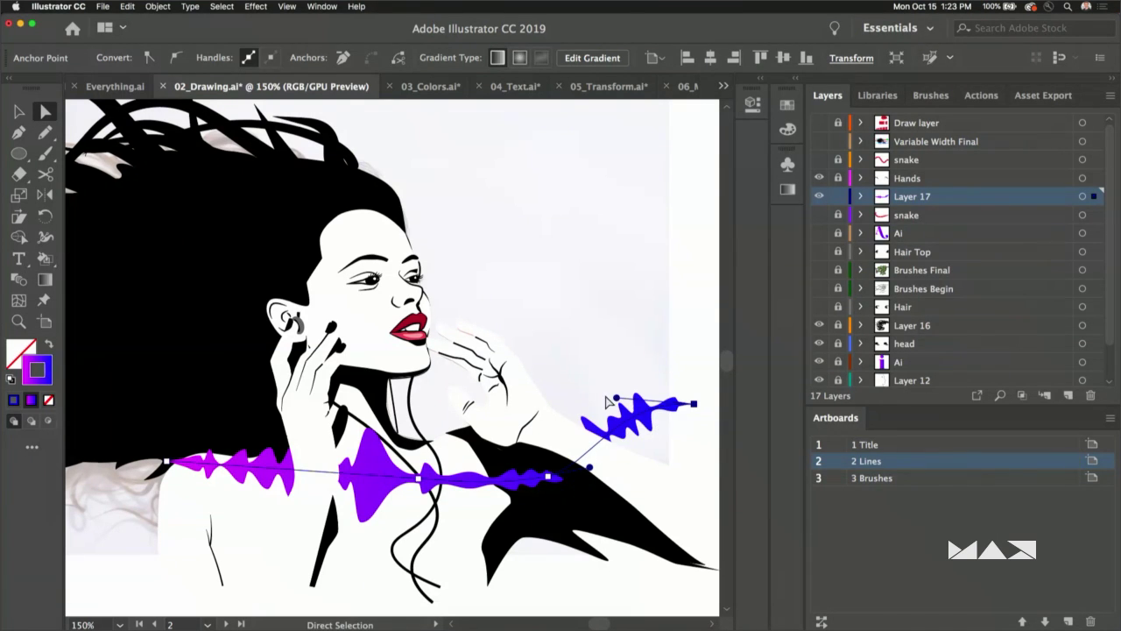
- Show the Variable Width Final layer, fit the whole artboard in view and deselect the stroke
left_click(819, 142)
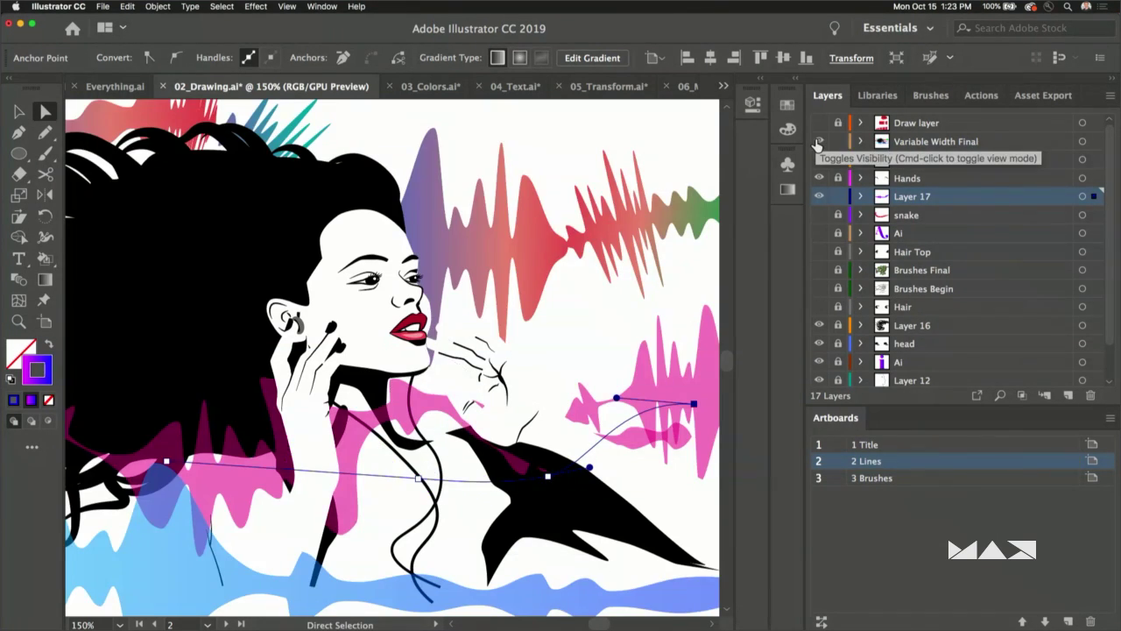
key("super+0")
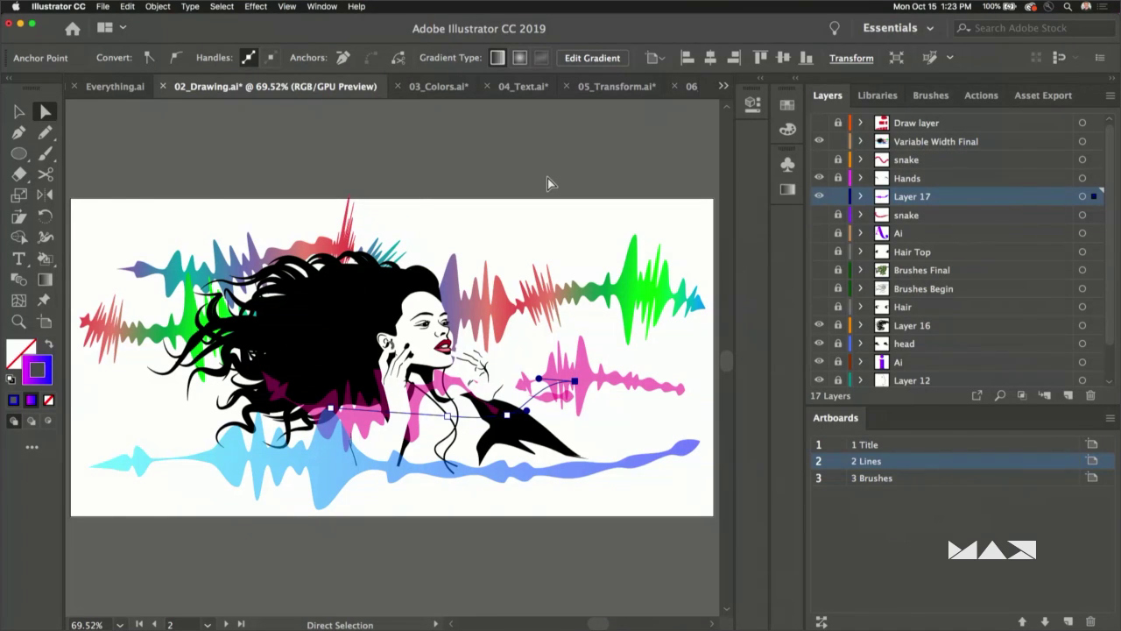
left_click(18, 111)
left_click(150, 160)
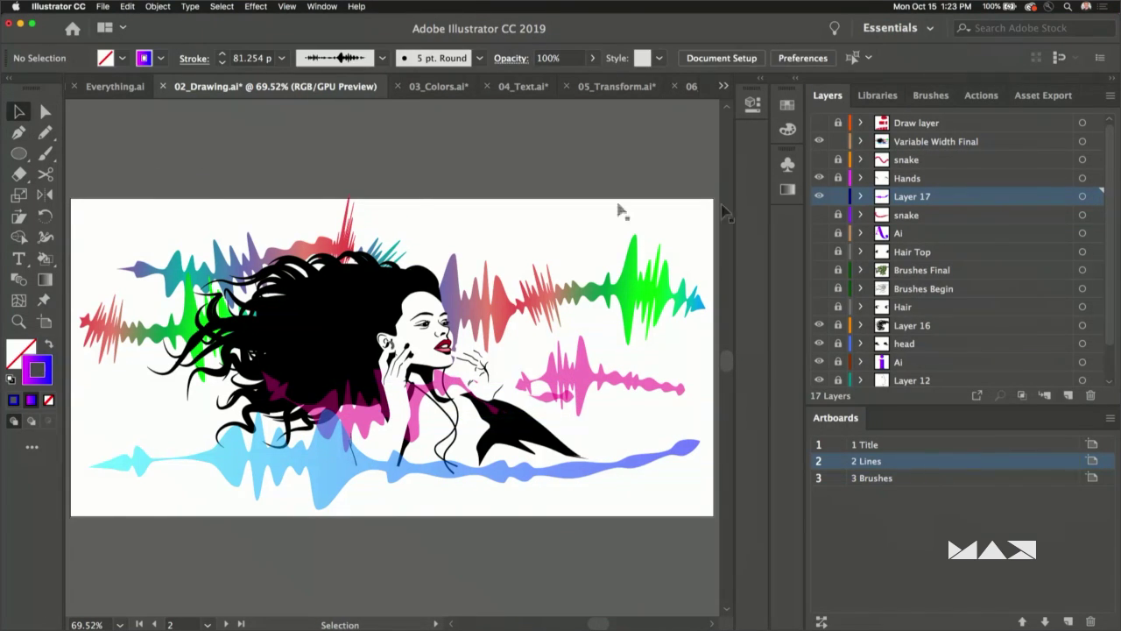
- Go to the Brushes artboard, then show, unlock and select the Brushes Begin layer and check its hair paths
left_click(928, 182)
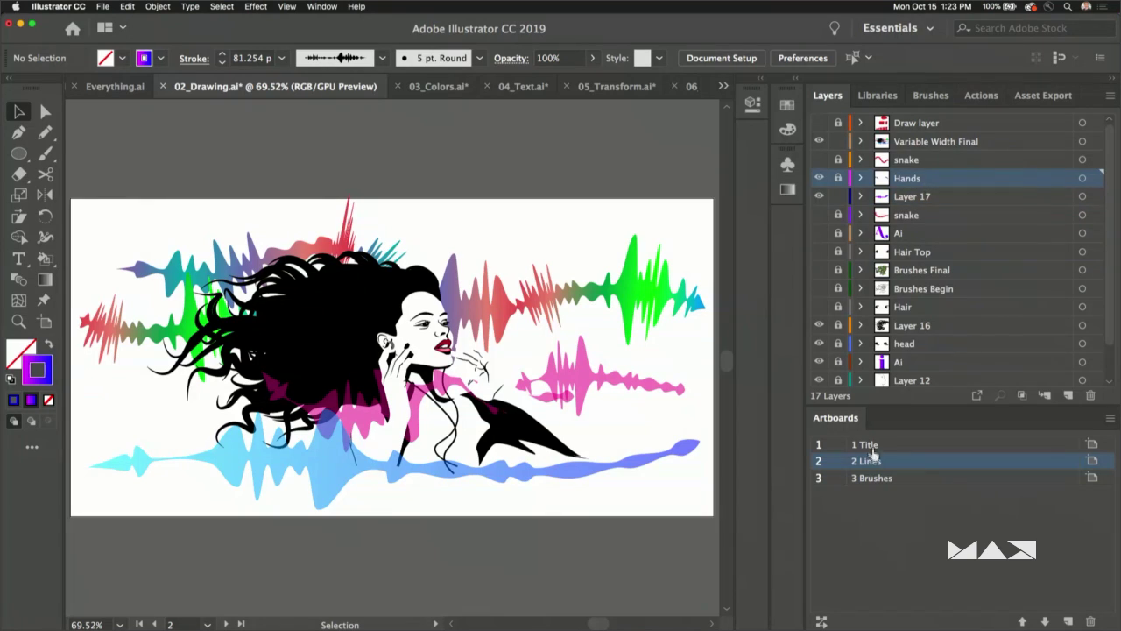
left_click(922, 487)
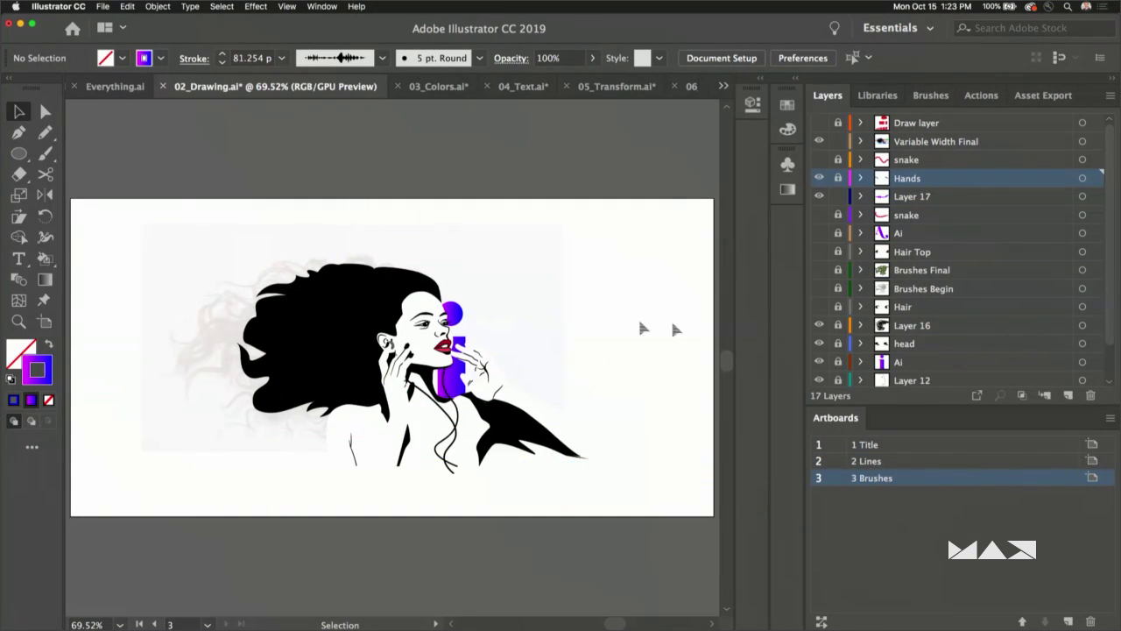
left_click(900, 325)
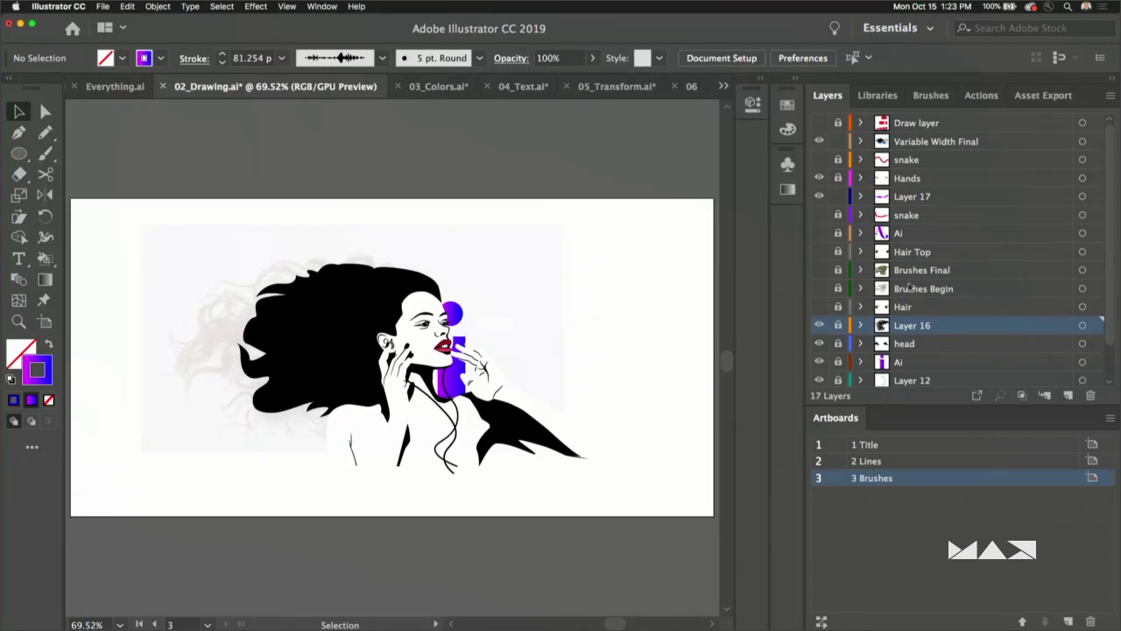
left_click(819, 289)
left_click(904, 289)
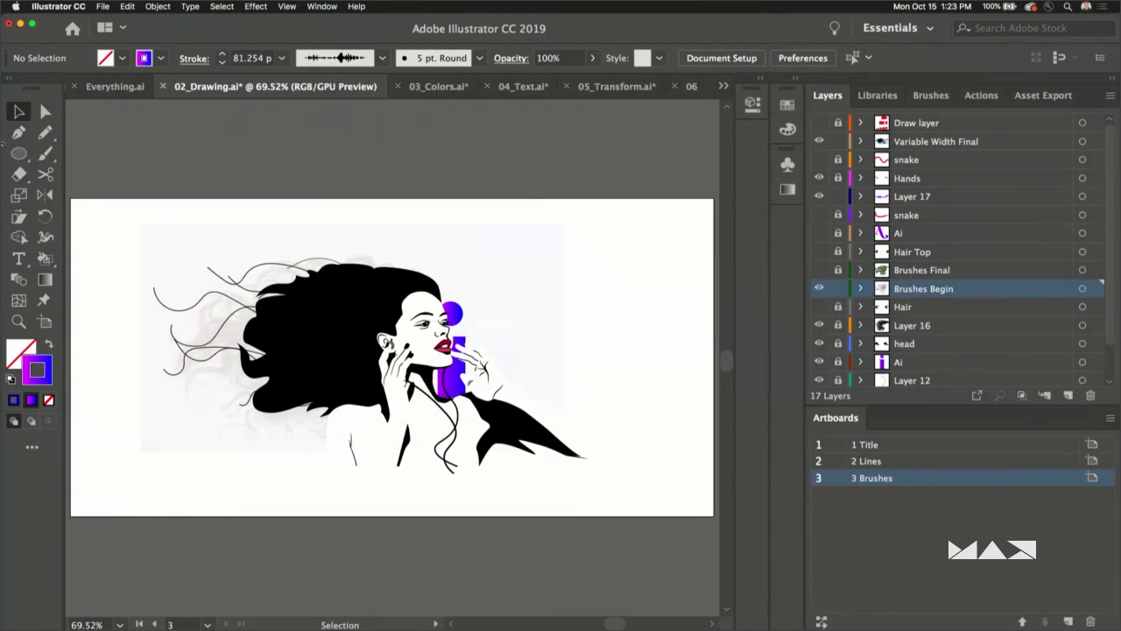
left_click(18, 112)
left_click_drag(123, 222, 405, 470)
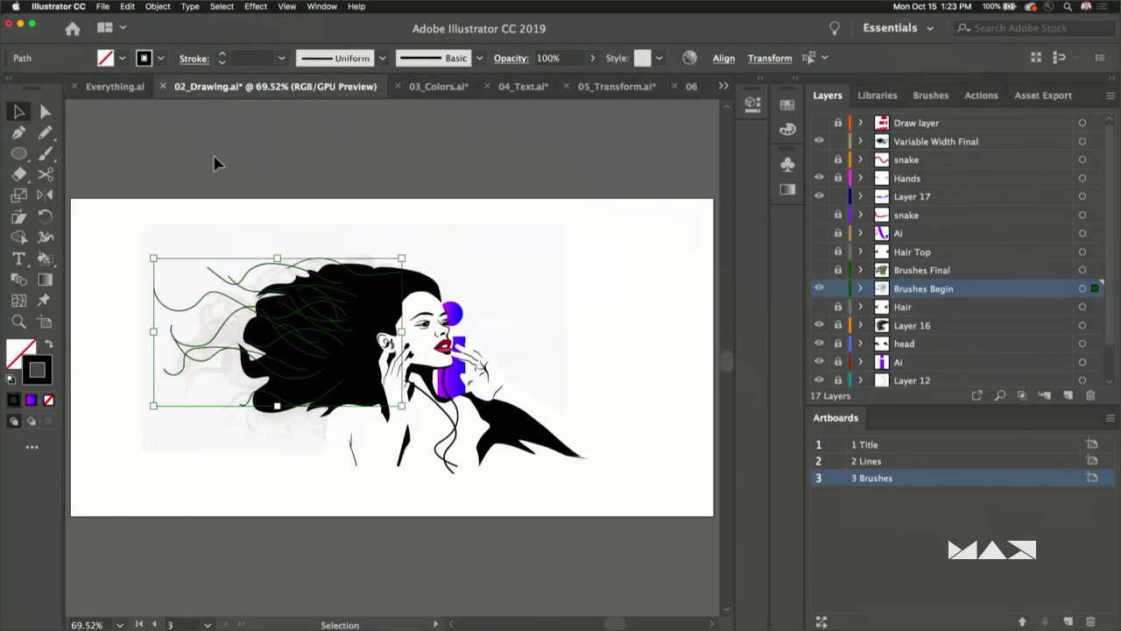
left_click(242, 170)
- Show and unlock the Draw layer and check its red snake parts above the artboard
left_click(819, 124)
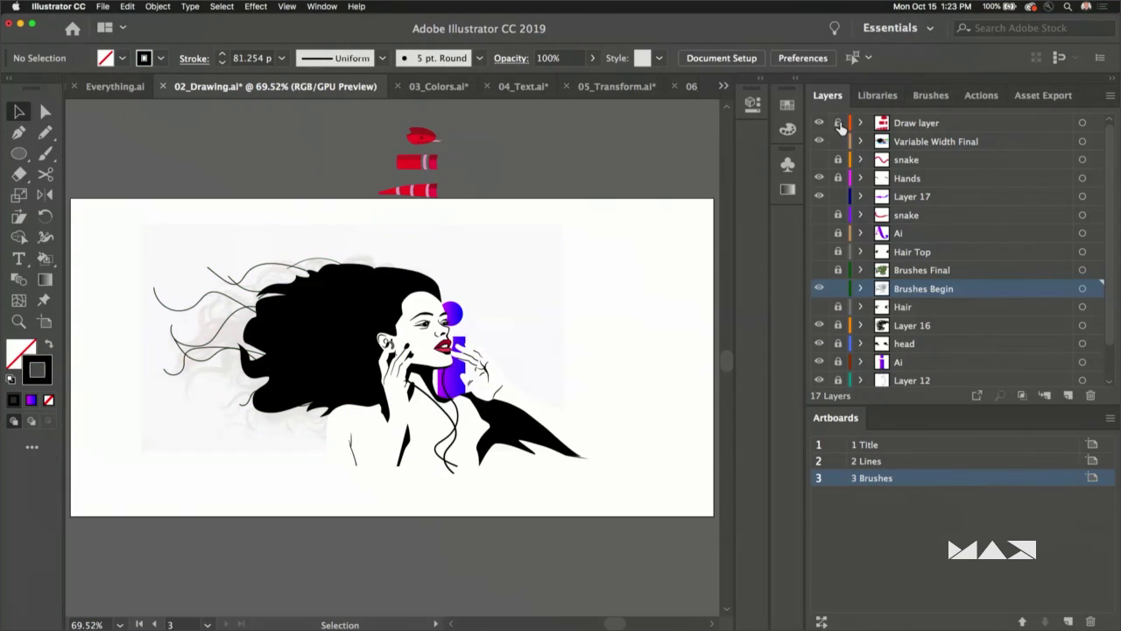
left_click(917, 123)
left_click_drag(489, 199, 431, 205)
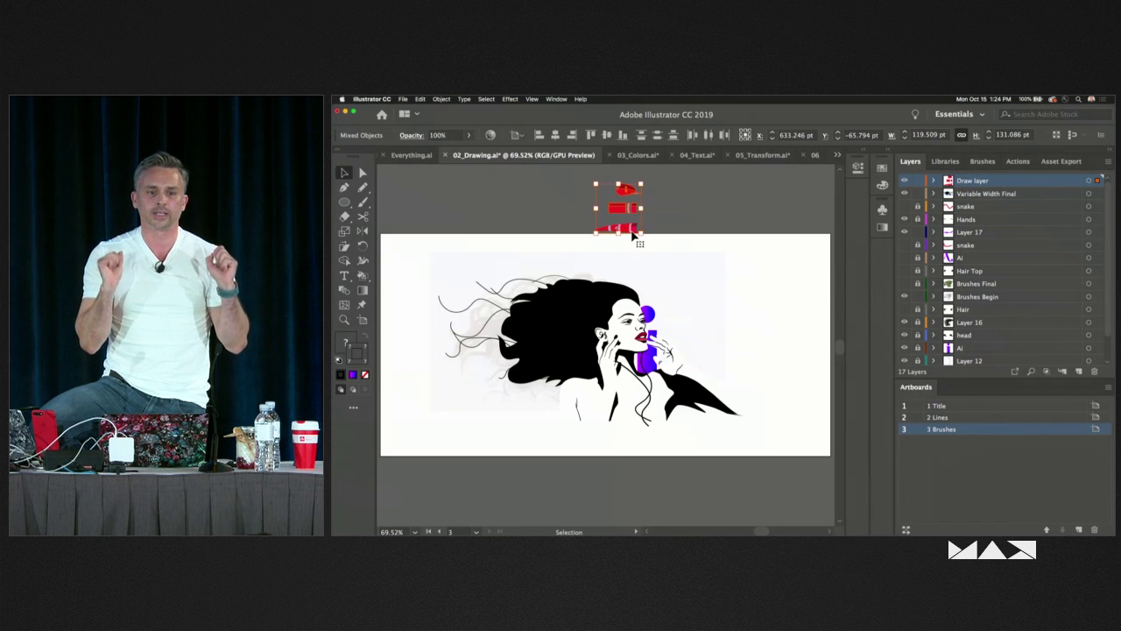
left_click(570, 180)
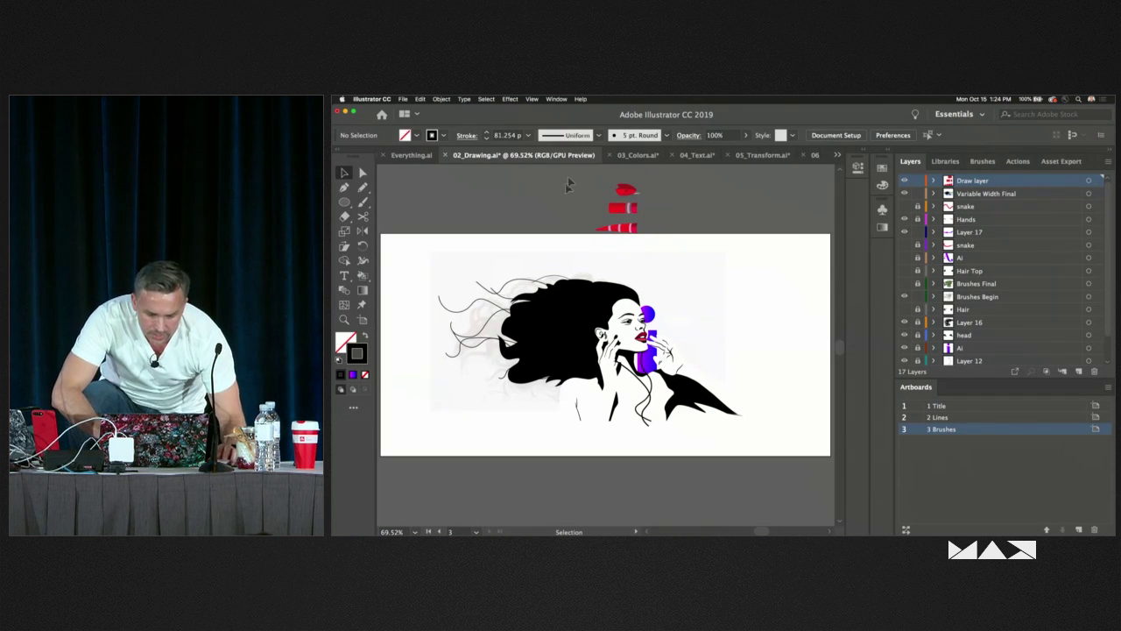
- Move the snake head, body and tail pieces onto the Brushes artboard, above and beside the woman's face
left_click_drag(573, 168, 641, 255)
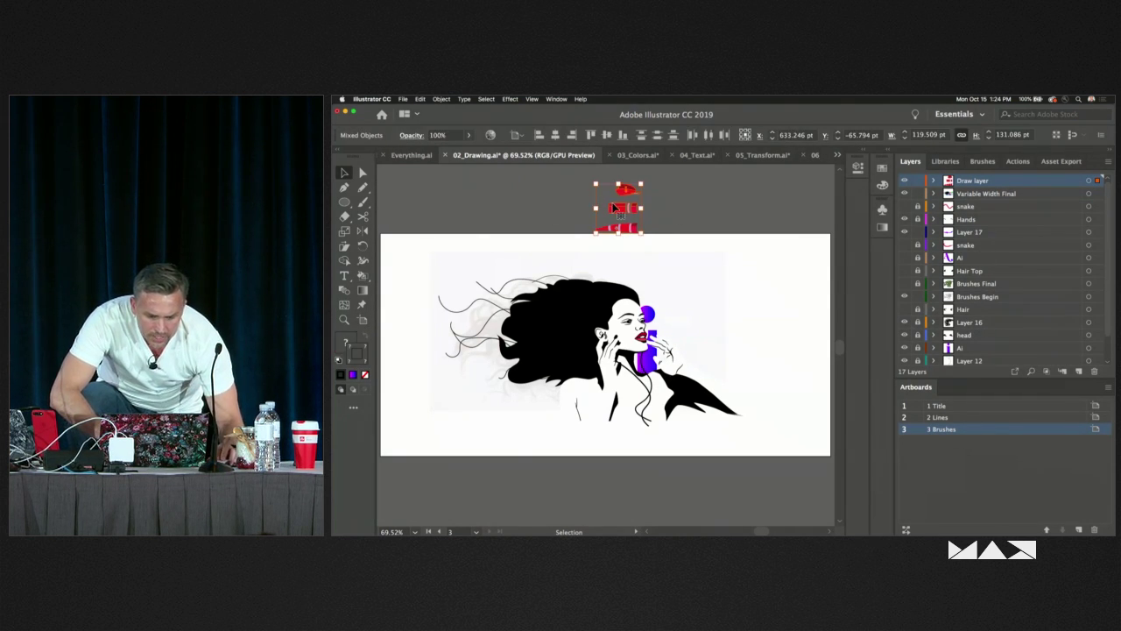
left_click_drag(623, 212, 672, 253)
left_click_drag(488, 225, 497, 271)
key("z")
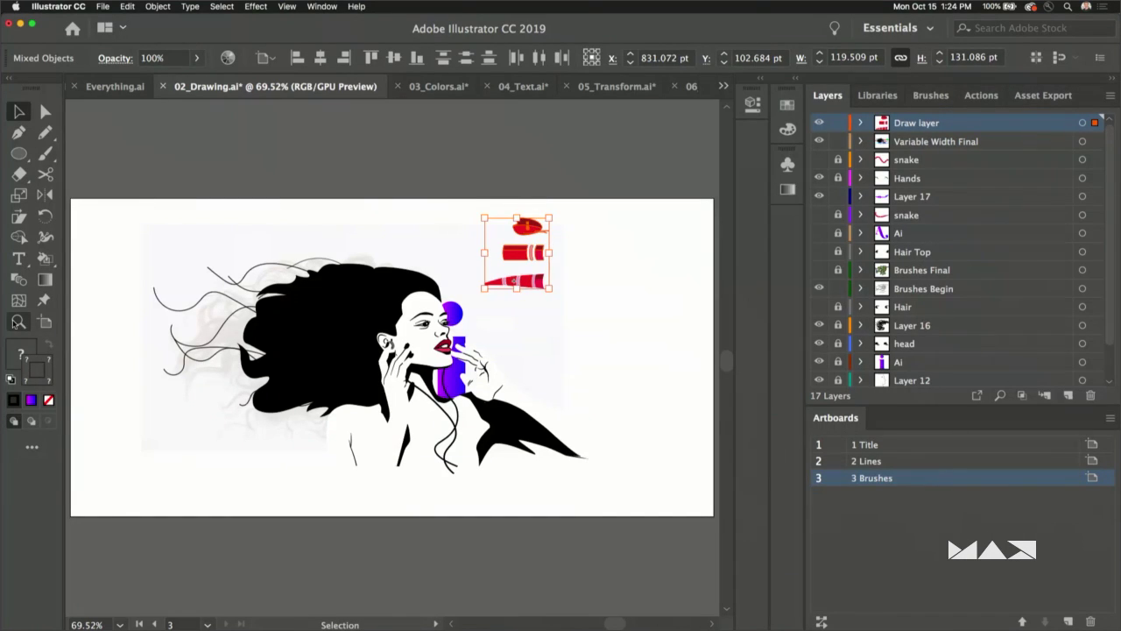
left_click_drag(450, 183, 601, 355)
key("v")
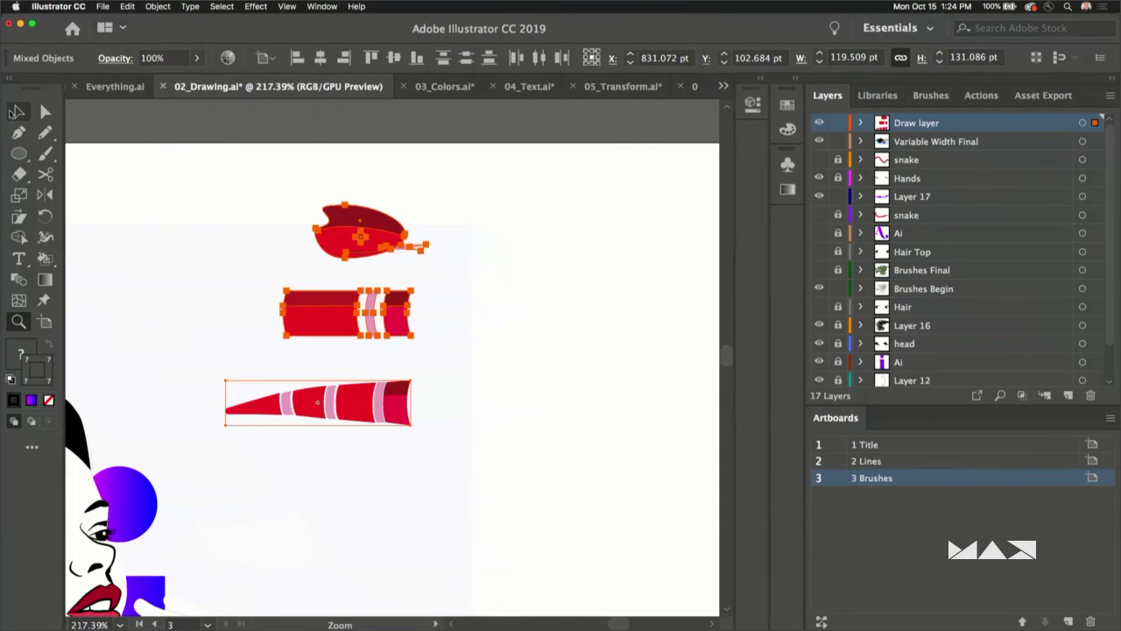
left_click(320, 158)
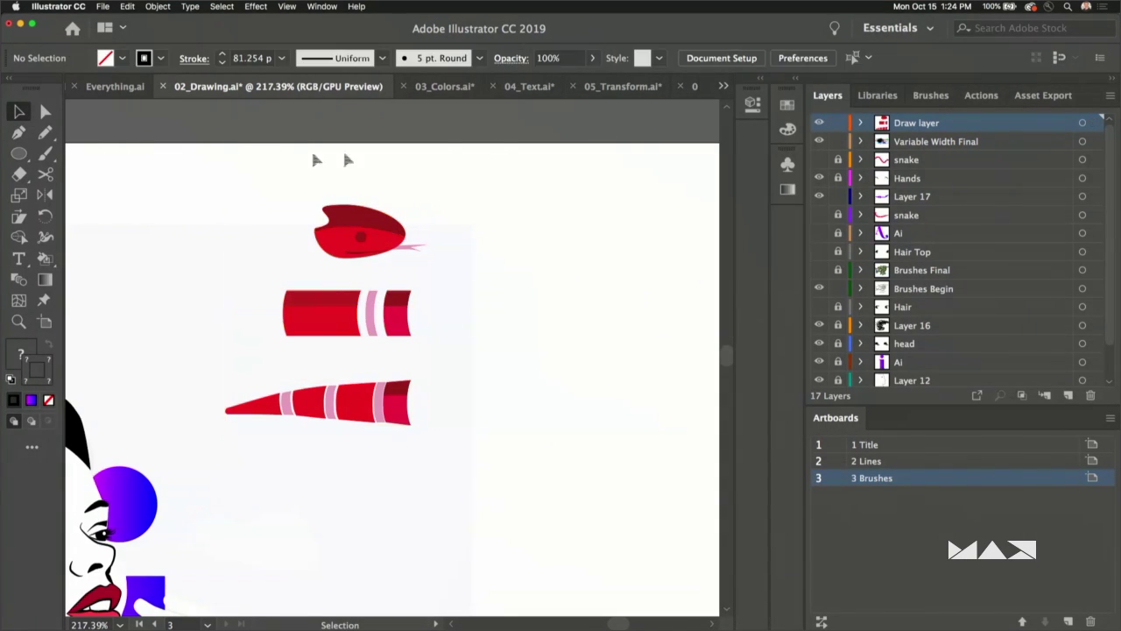
- Start a new Pattern Brush from the striped snake body piece
left_click(929, 95)
left_click(355, 294)
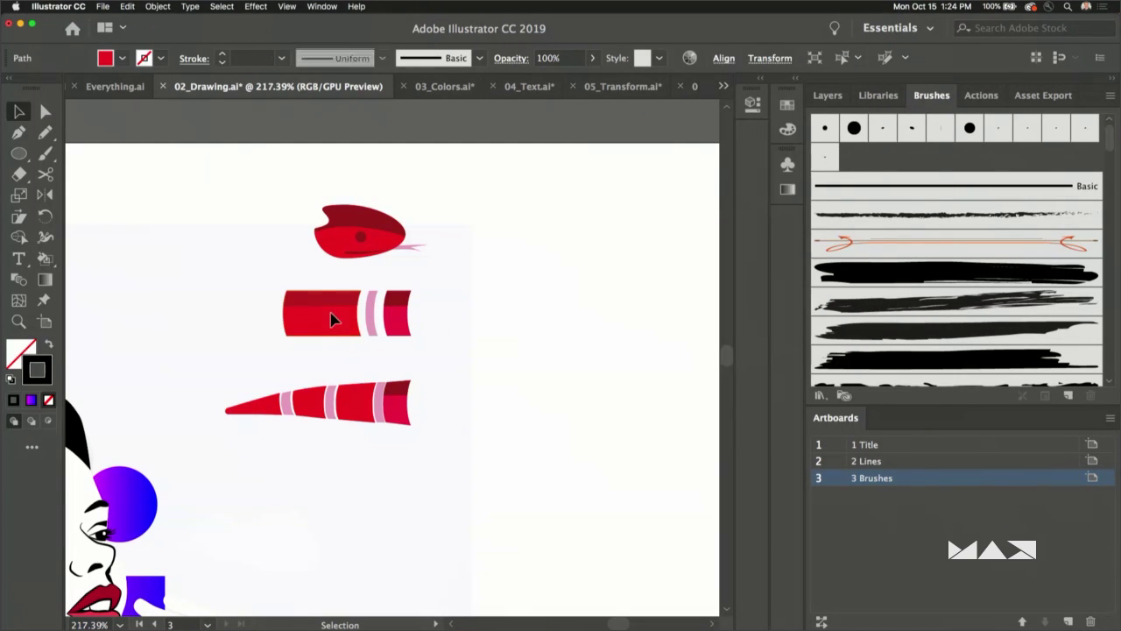
mouse_move(425, 349)
left_mouse_down()
mouse_move(300, 321)
mouse_move(931, 303)
left_mouse_up()
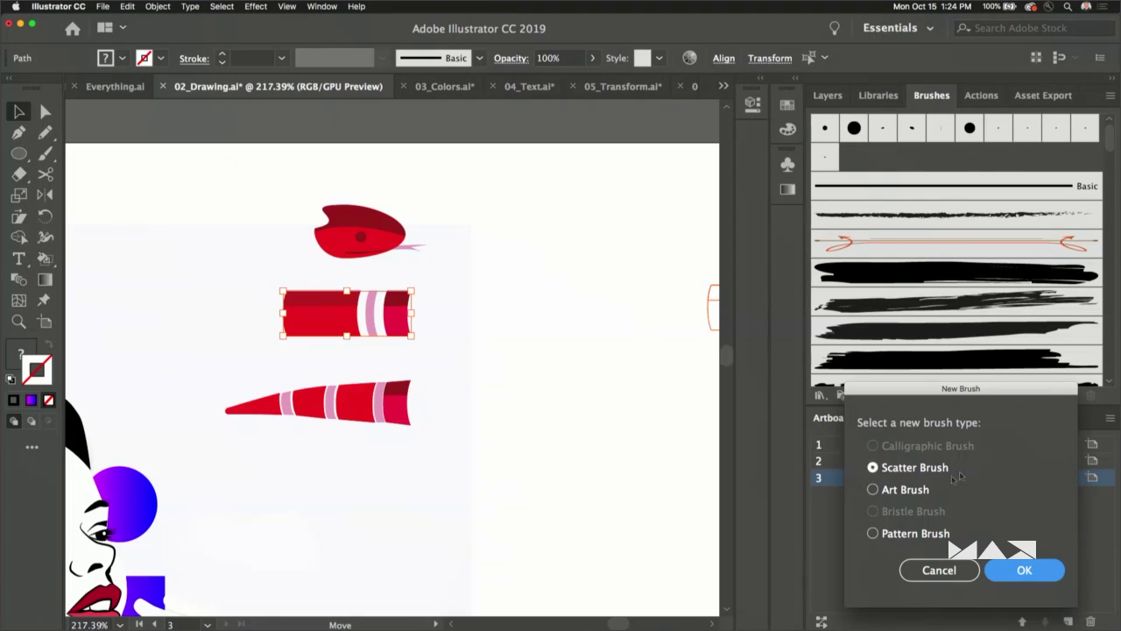
left_click(904, 536)
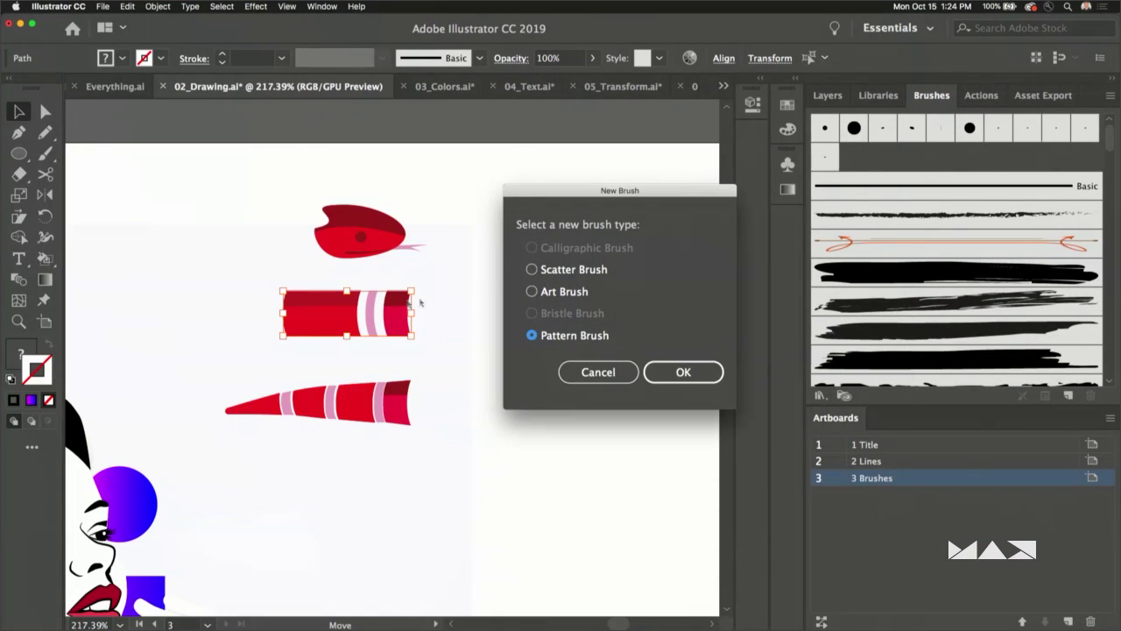
left_click(677, 371)
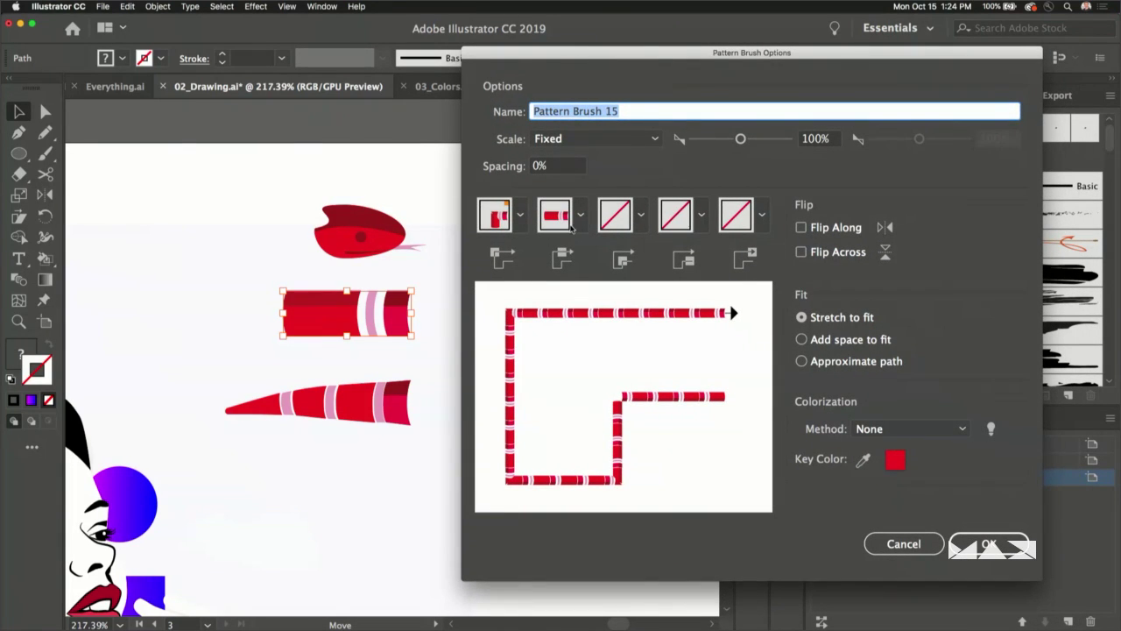
- Try the side tile and end tile choices for the new snake pattern brush, keeping Original as the side tile, and discard the brush
left_click(579, 215)
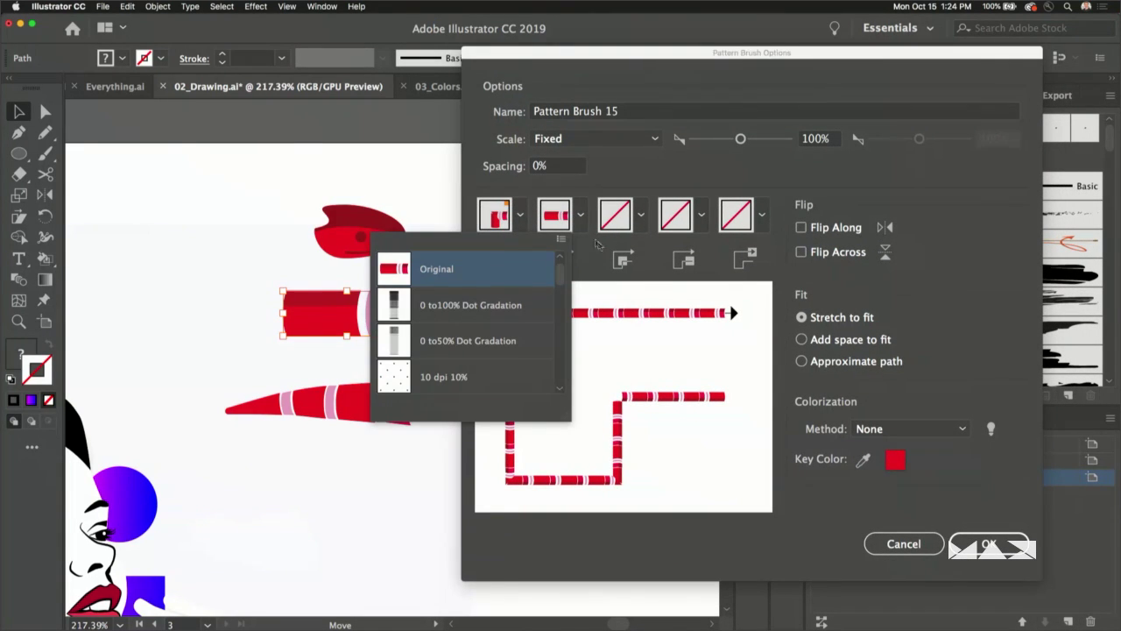
left_click(598, 244)
left_click(579, 215)
left_click_drag(560, 272, 569, 225)
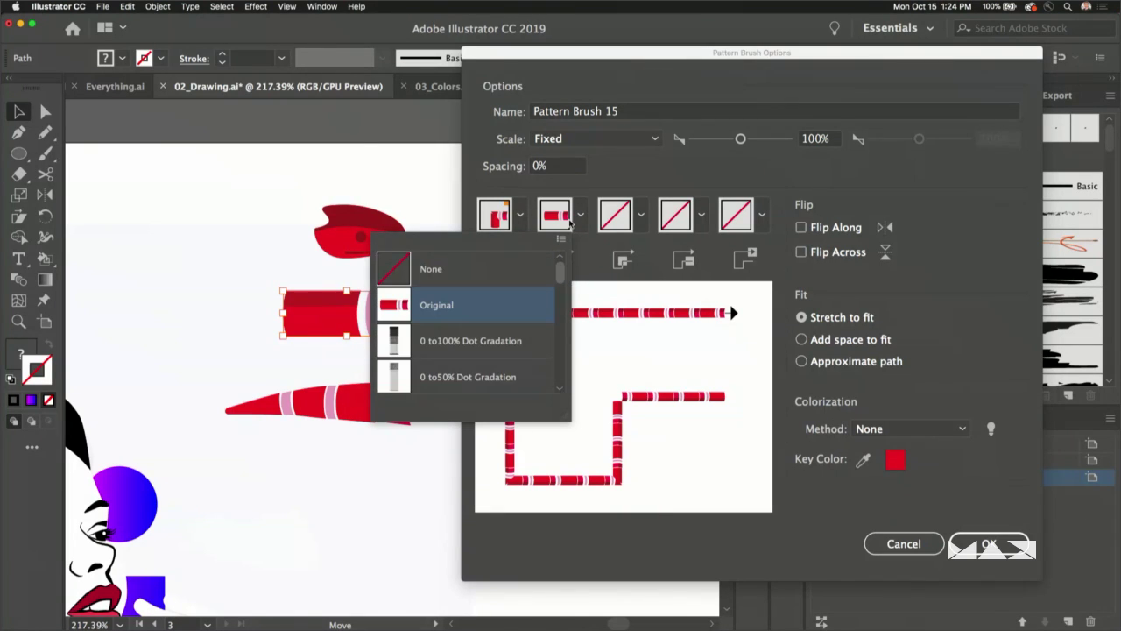
left_click(455, 303)
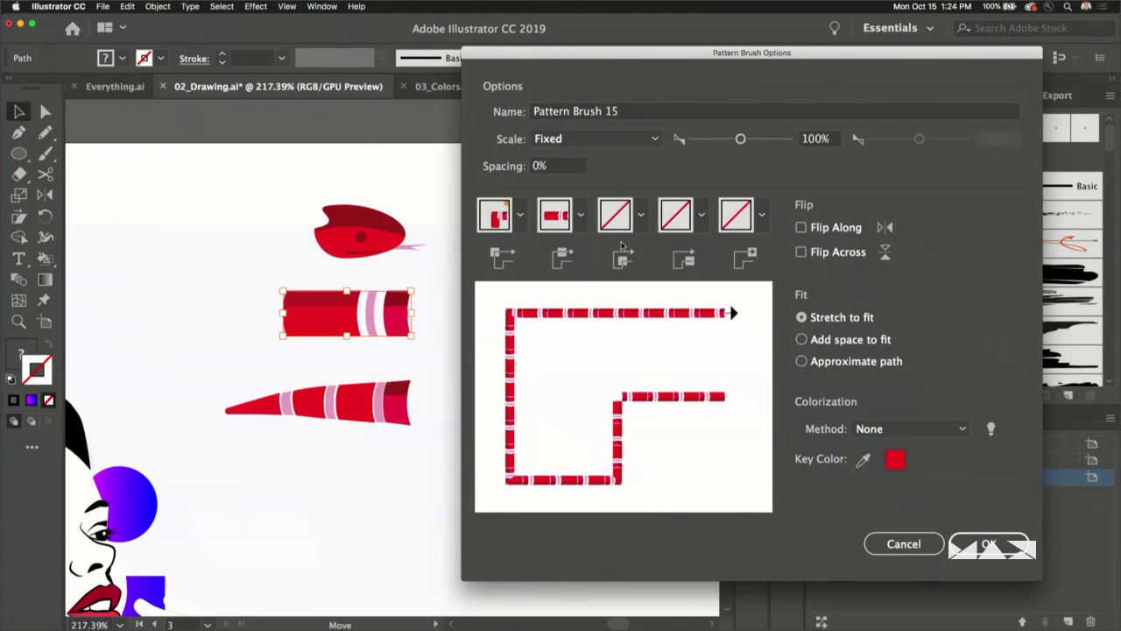
left_click(760, 217)
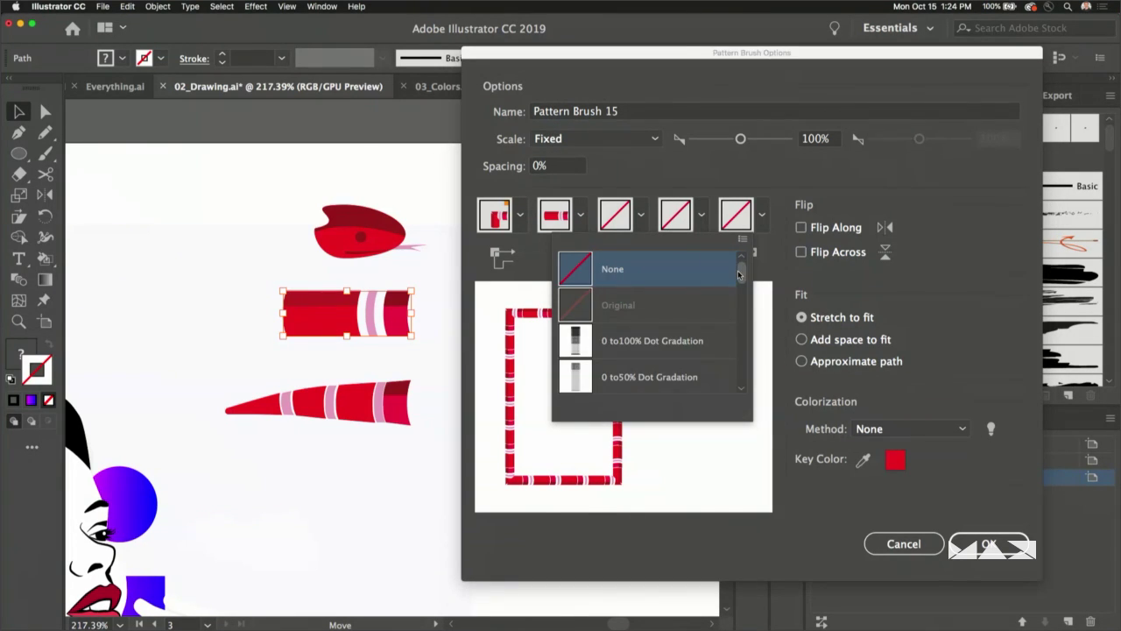
mouse_move(738, 275)
left_mouse_down()
mouse_move(746, 377)
mouse_move(751, 293)
mouse_move(762, 385)
mouse_move(763, 303)
left_mouse_up()
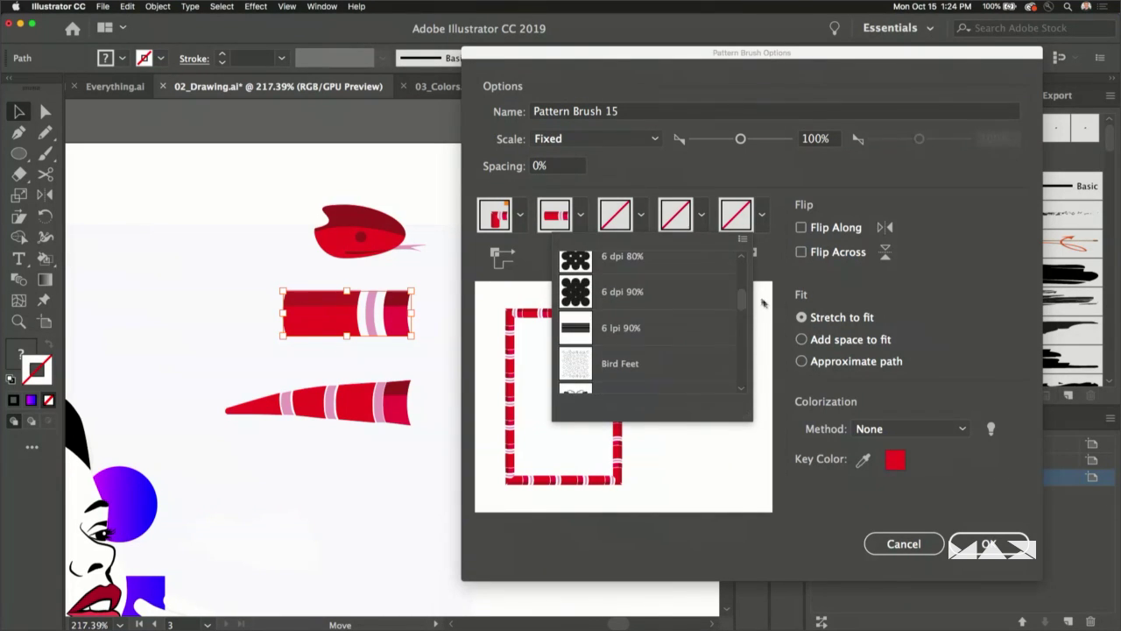
left_click(857, 288)
left_click(890, 544)
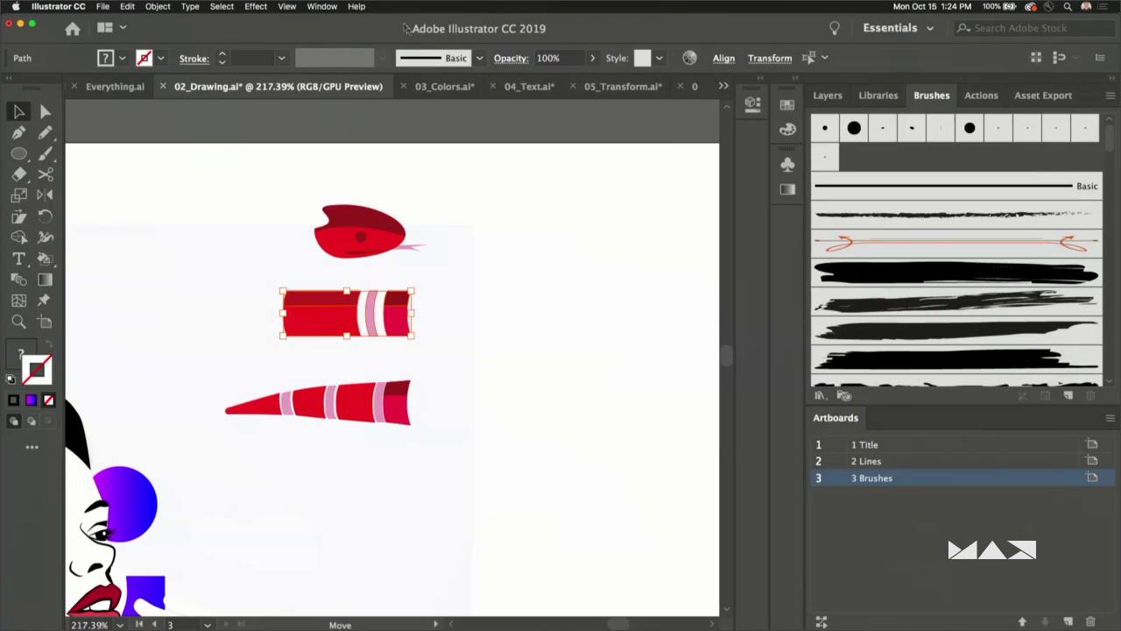
- Find the finished snake pattern brush and examine its tile options, especially the end tile, without changing it
scroll(911, 229, "down", 15)
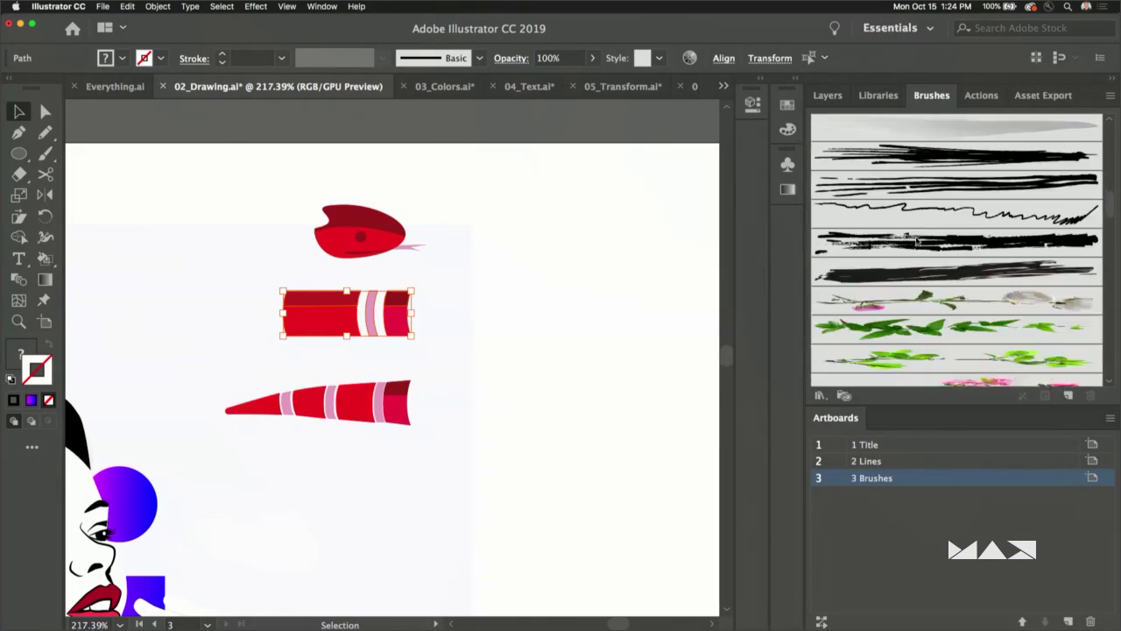
scroll(917, 242, "down", 8)
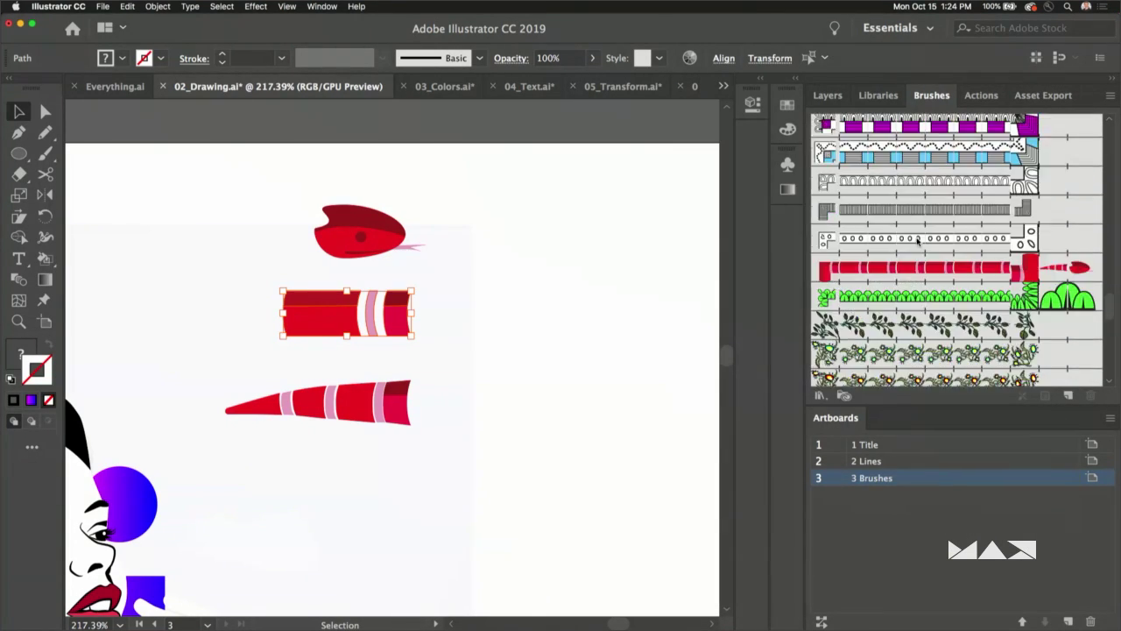
double_click(953, 272)
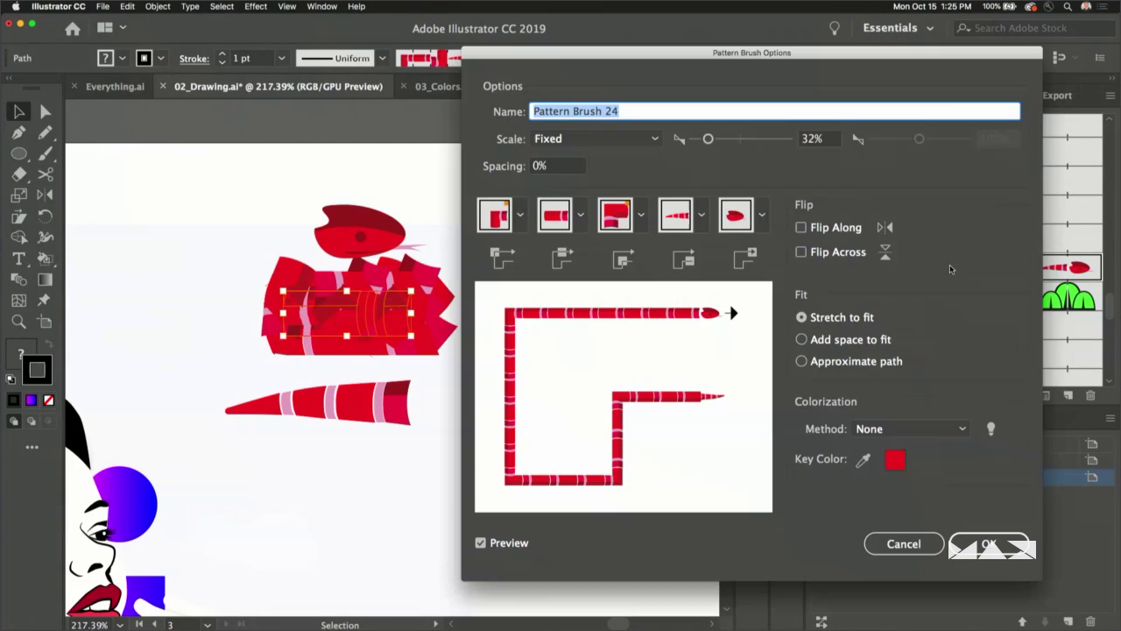
left_click(761, 216)
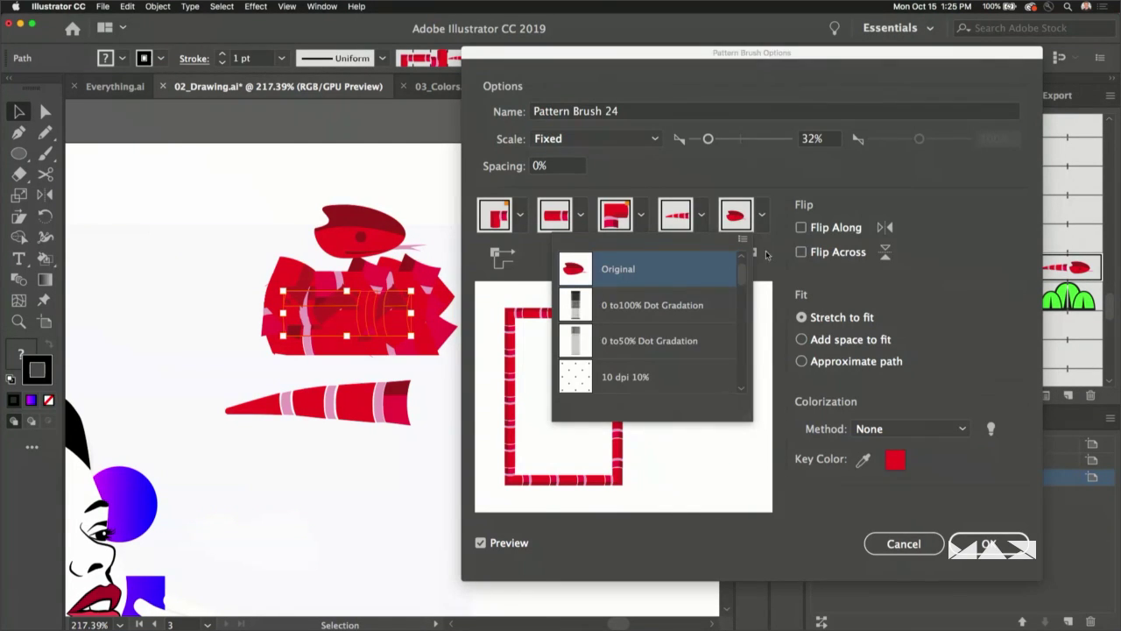
scroll(743, 272, "up", 1)
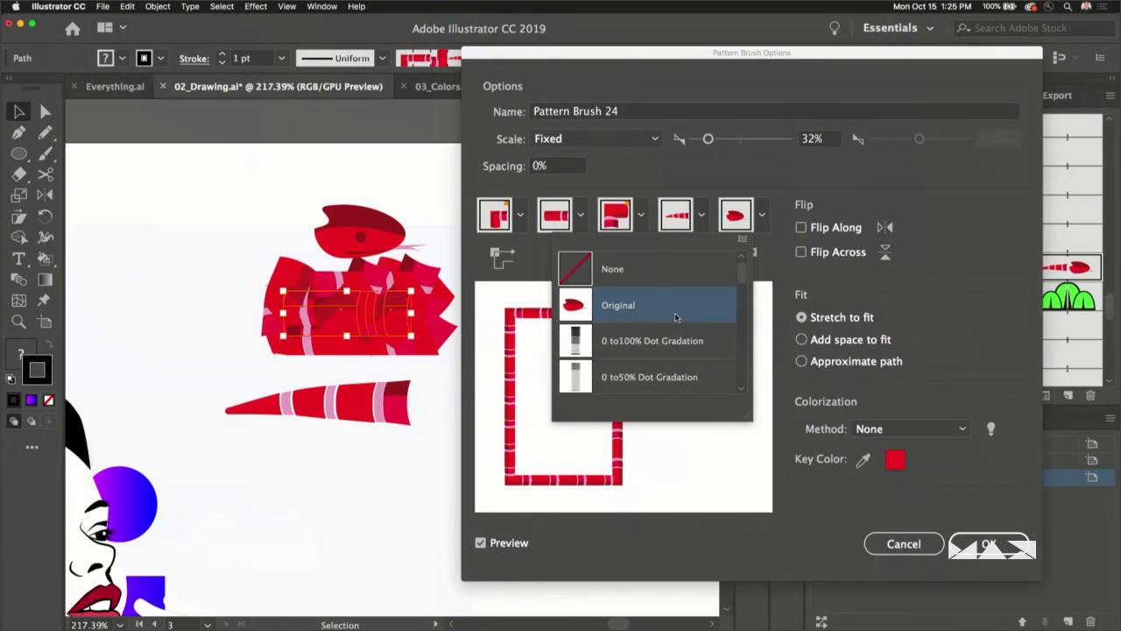
left_click(594, 315)
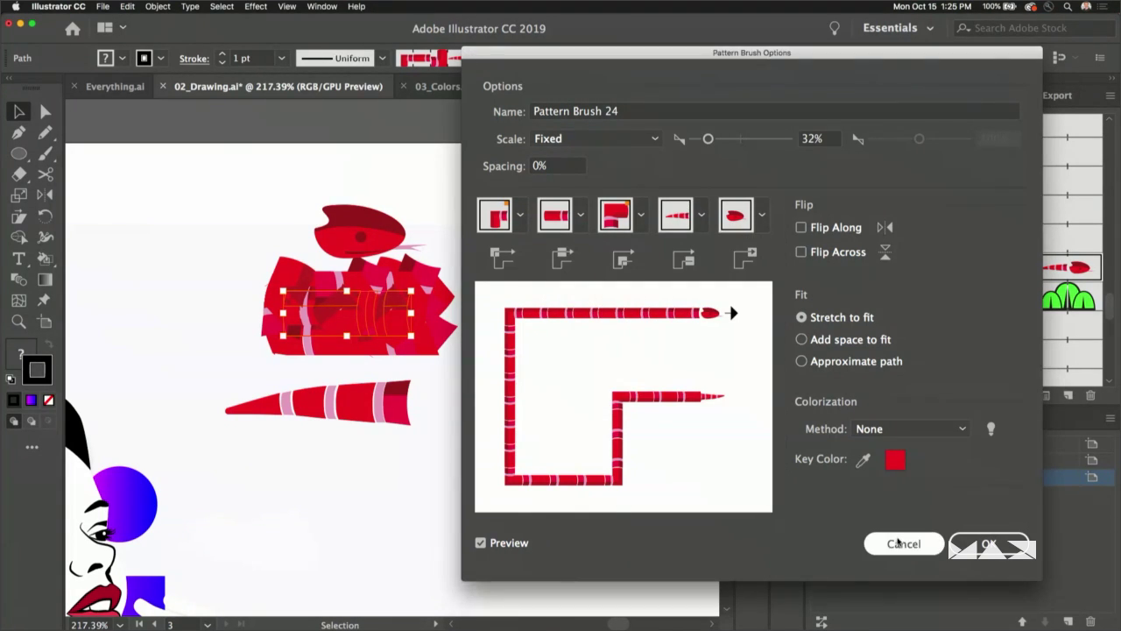
left_click(990, 544)
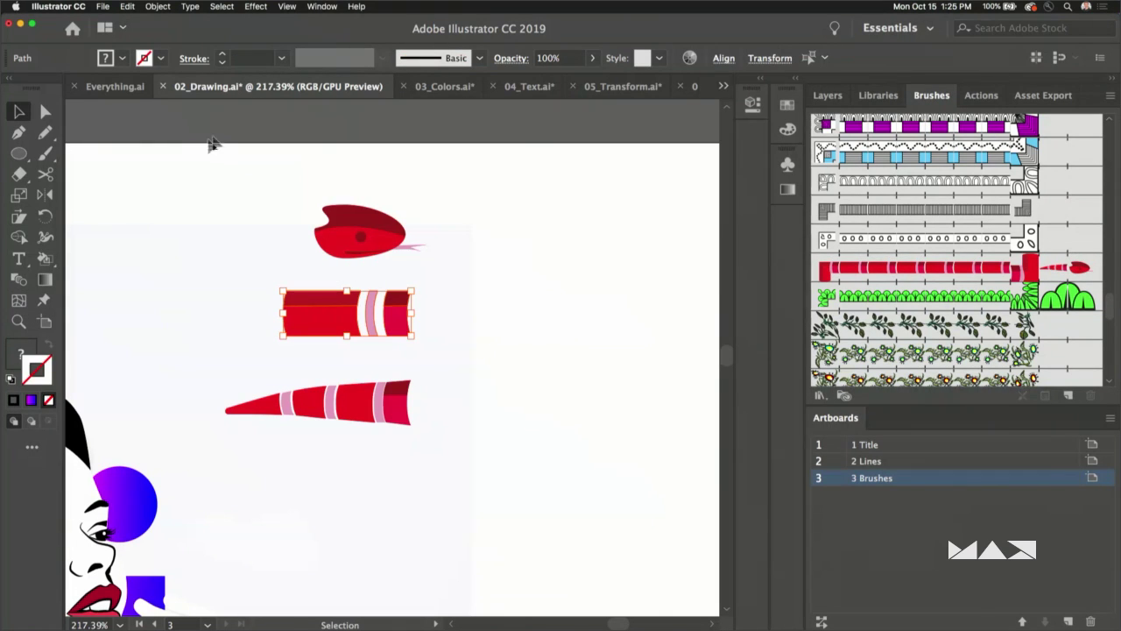
- Draw a freehand S-shaped Pencil path beside the woman's hand and apply the red snake pattern brush to it
left_click(46, 131)
scroll(267, 370, "down", 5)
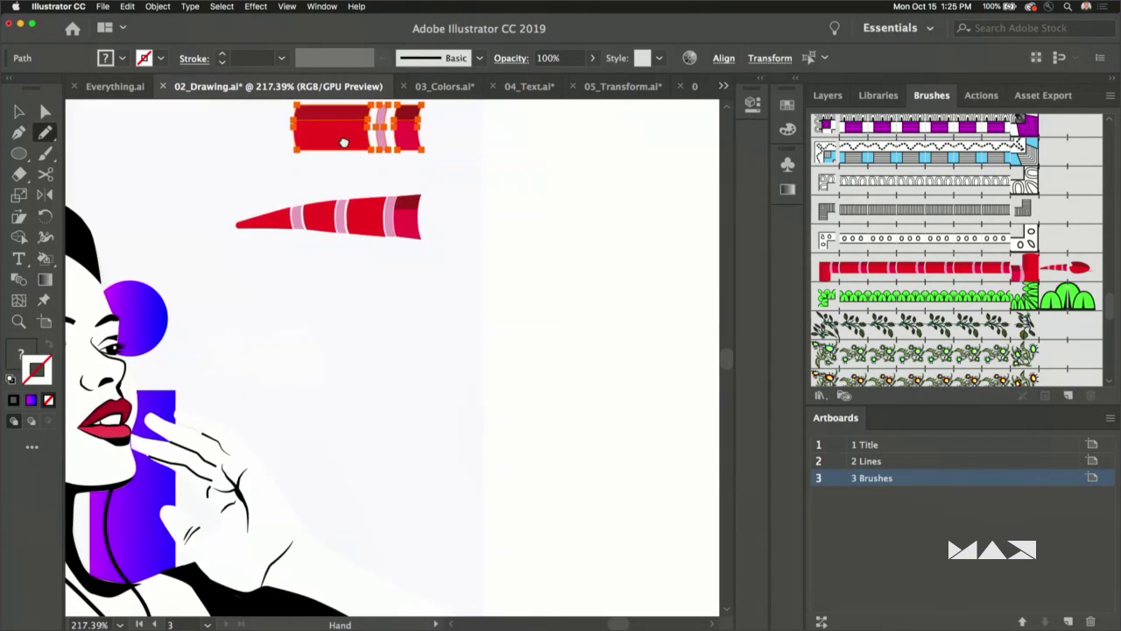
mouse_move(264, 326)
left_mouse_down()
mouse_move(436, 447)
mouse_move(505, 302)
mouse_move(615, 330)
left_mouse_up()
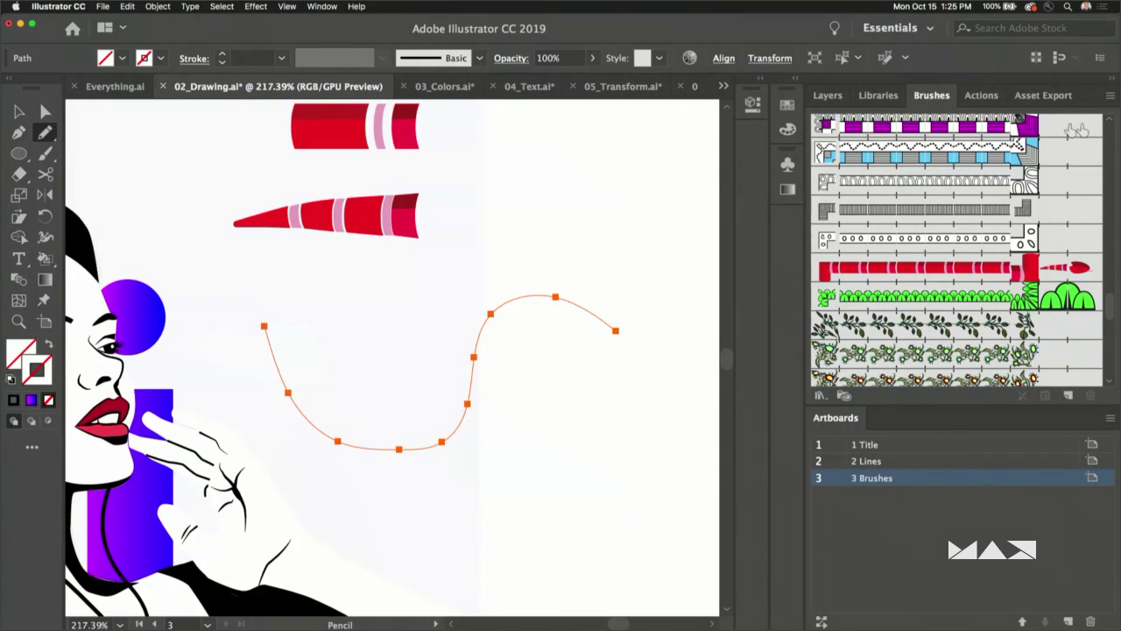
left_click(998, 263)
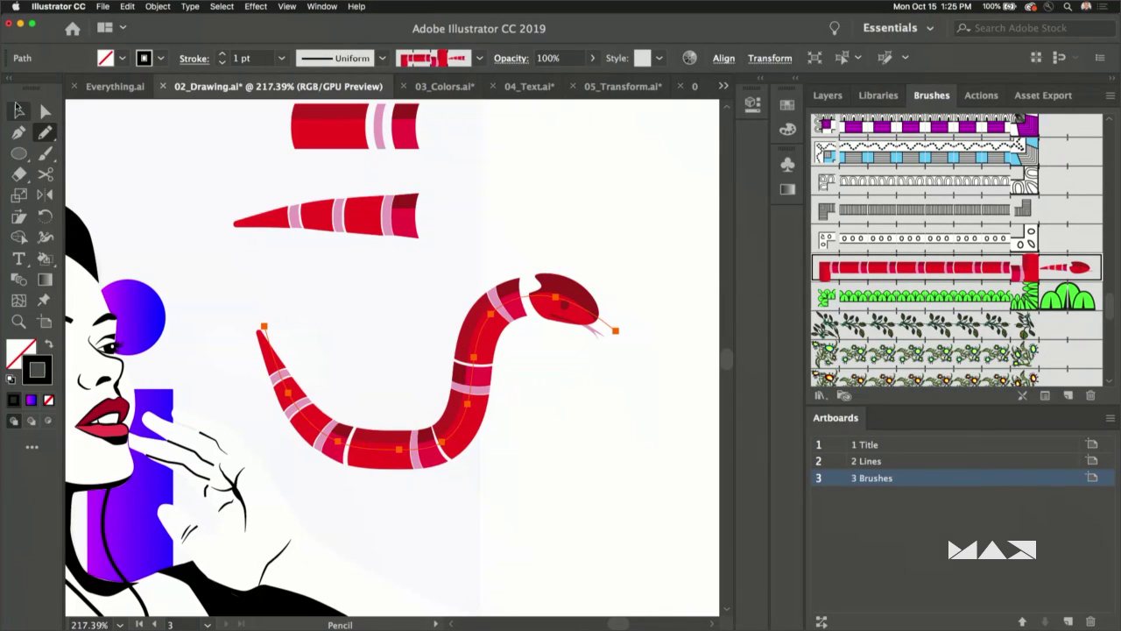
- Bend the snake's tail down toward the woman's hand by moving its path's end point, and delete the snake
left_click(46, 112)
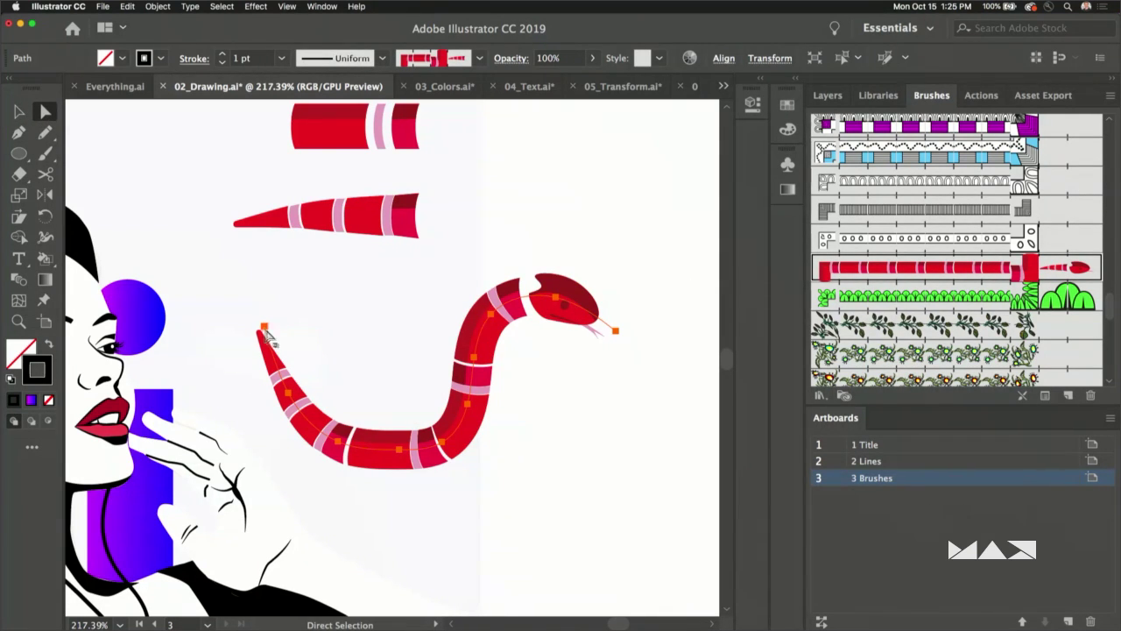
left_click_drag(264, 326, 226, 445)
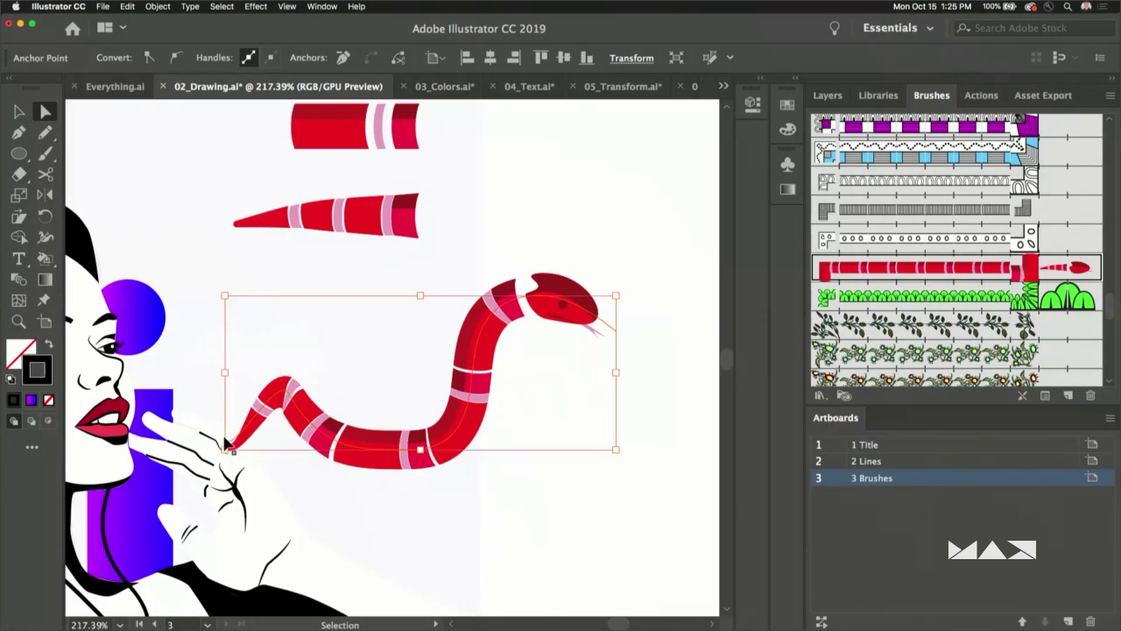
key("super+minus")
key("super+0")
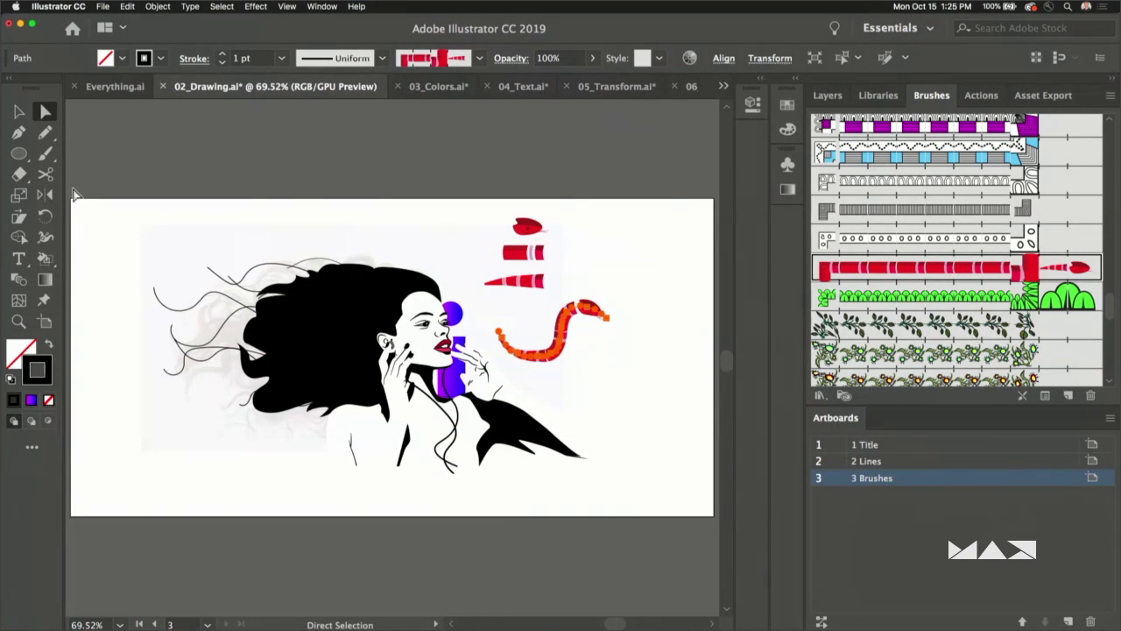
key("Delete")
- Add a new layer directly above the Brushes Begin layer
left_click(46, 131)
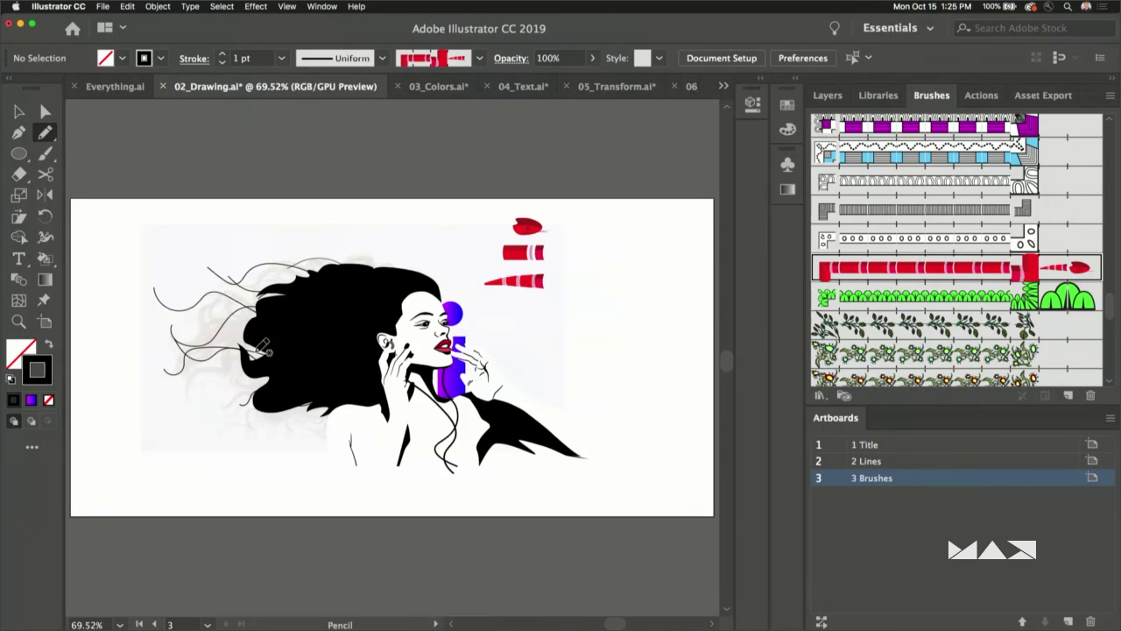
left_click(828, 95)
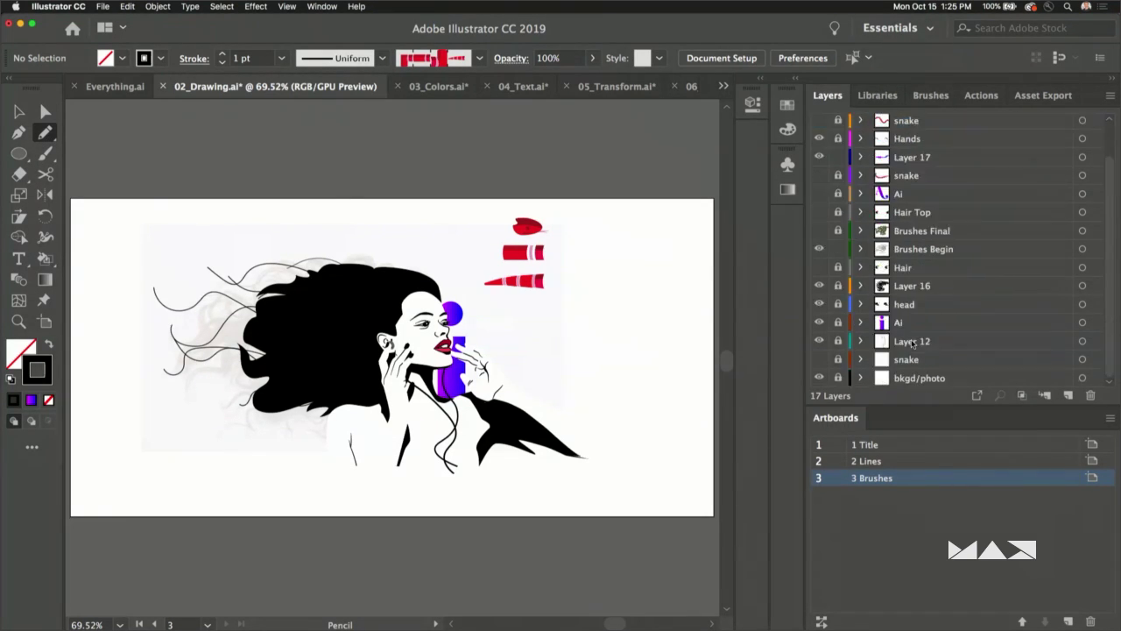
left_click(944, 197)
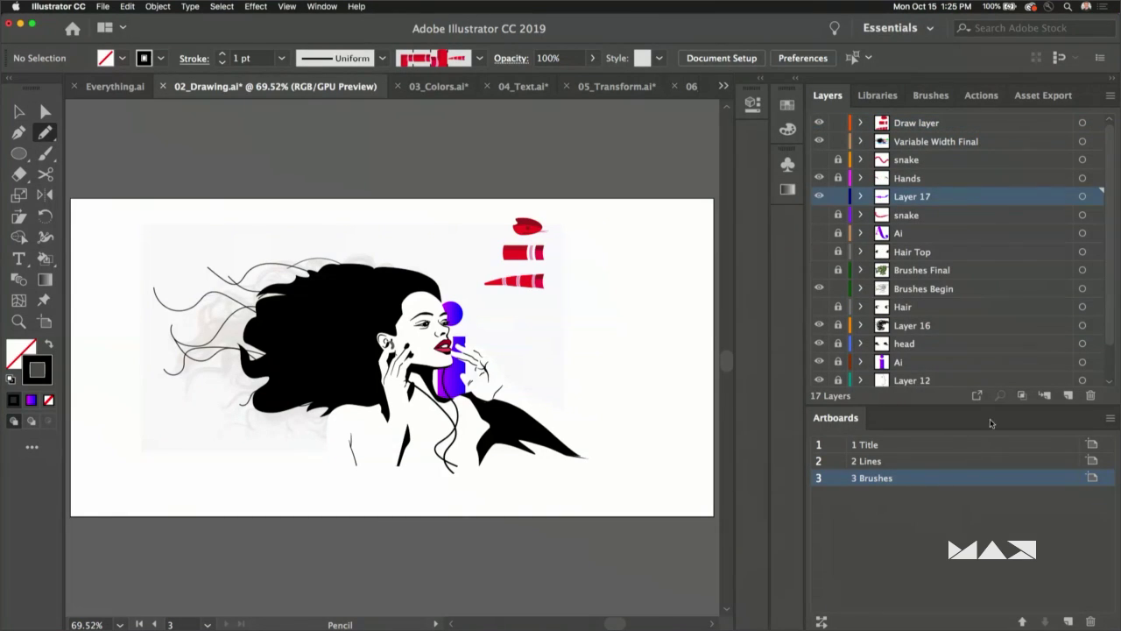
left_click(893, 292)
left_click(1068, 395)
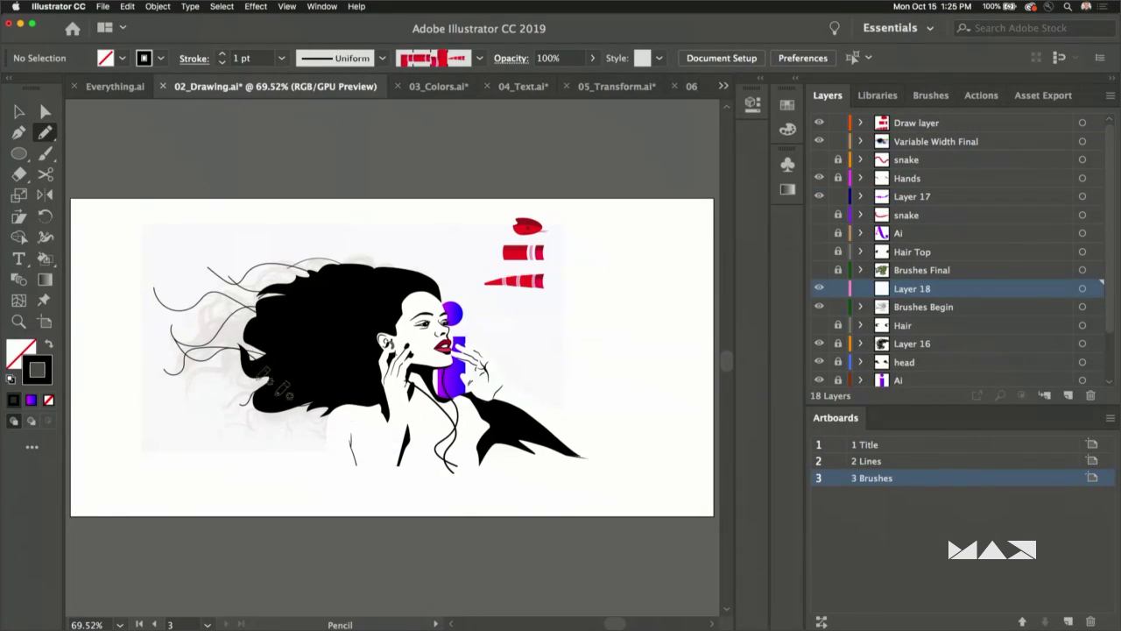
- Try a wavy Pencil stroke with the snake brush across the woman's neck and shoulders, and delete it
mouse_move(302, 414)
left_mouse_down()
mouse_move(469, 406)
mouse_move(520, 347)
mouse_move(547, 357)
left_mouse_up()
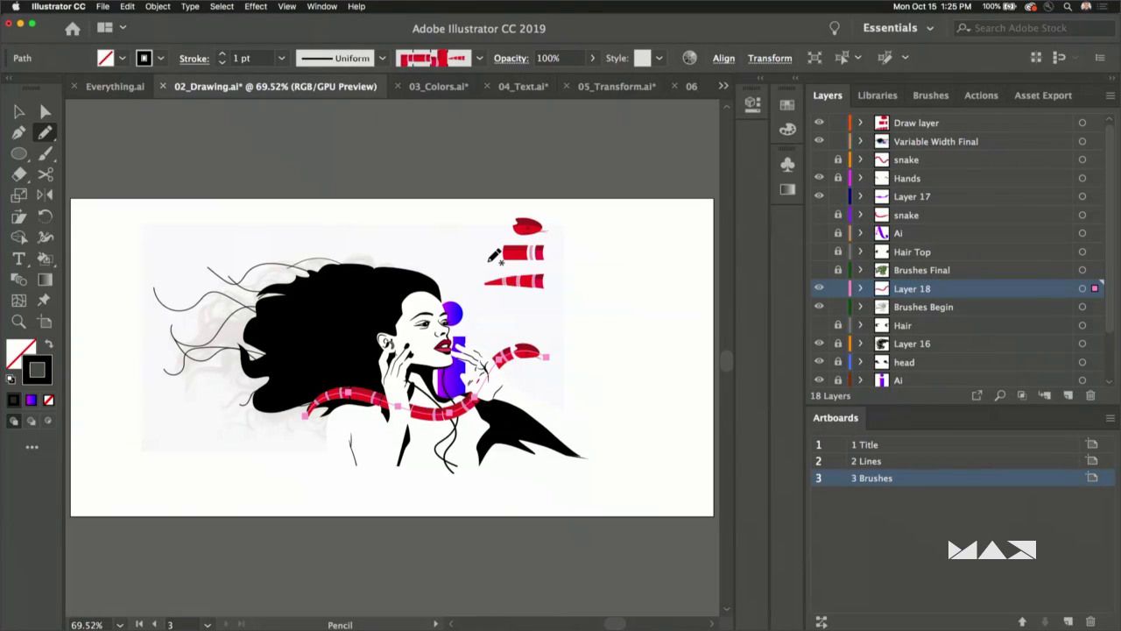
key("Delete")
left_click(17, 111)
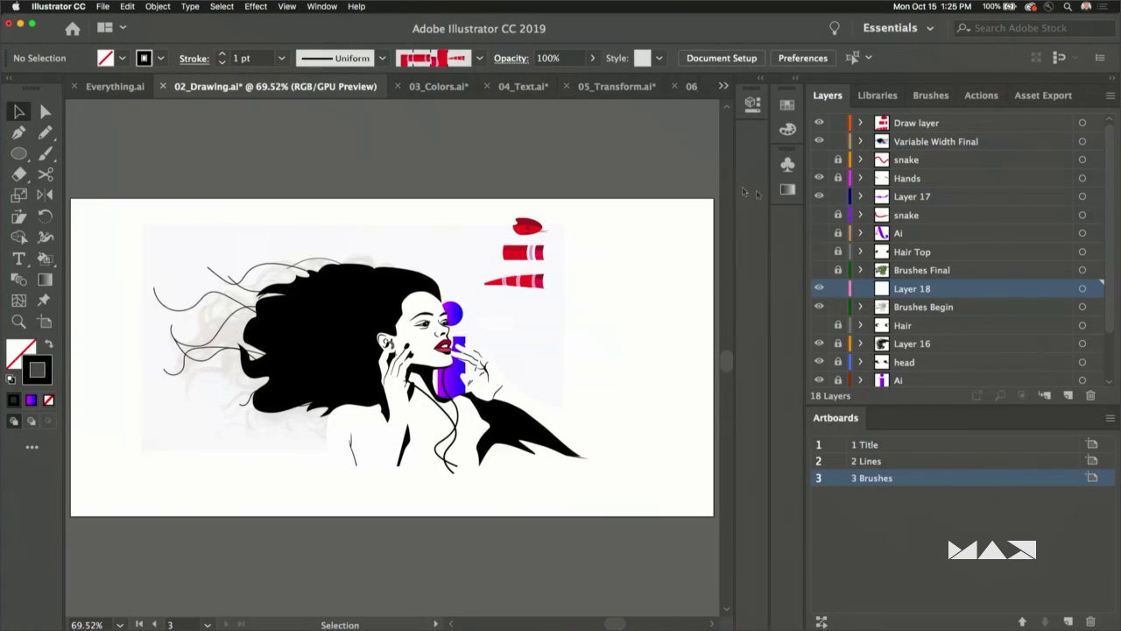
- Hide the Draw layer and select all the loose hair strands on the Brushes Begin layer
left_click(819, 124)
left_click(924, 309)
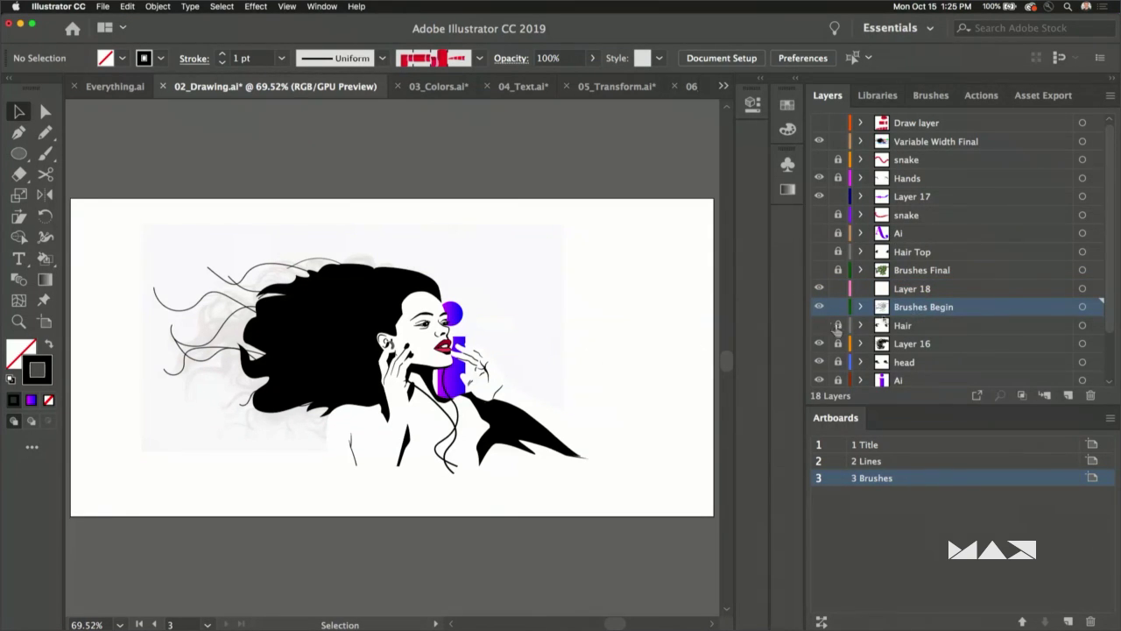
left_click_drag(124, 237, 366, 405)
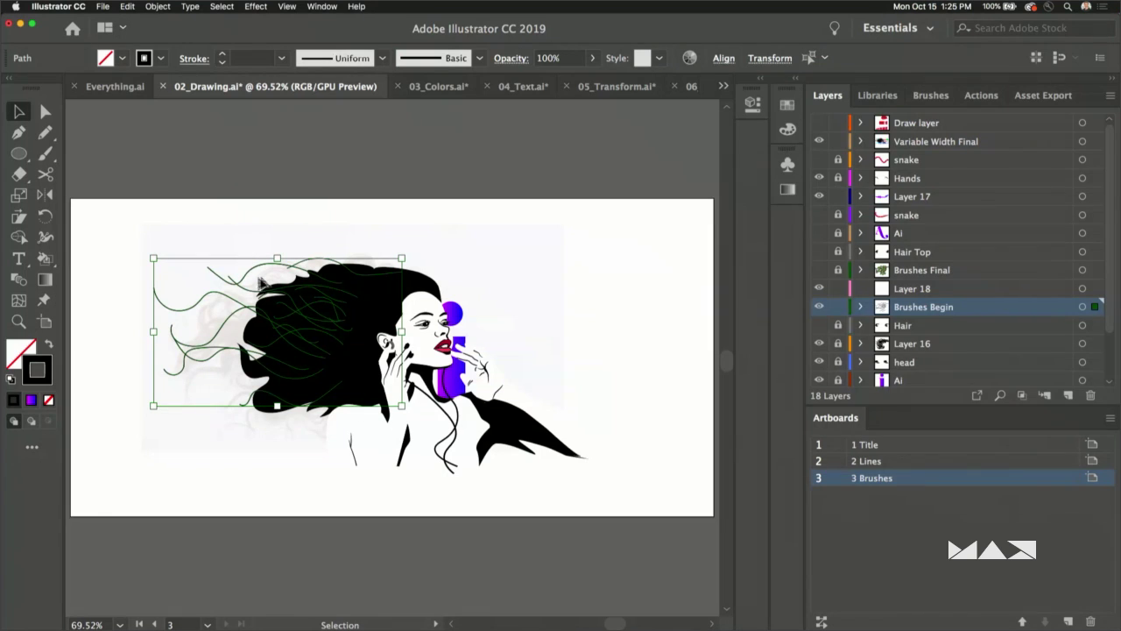
- Try the green leafy vine pattern brush on the selected hair strands and inspect it up close
left_click(878, 95)
left_click(930, 94)
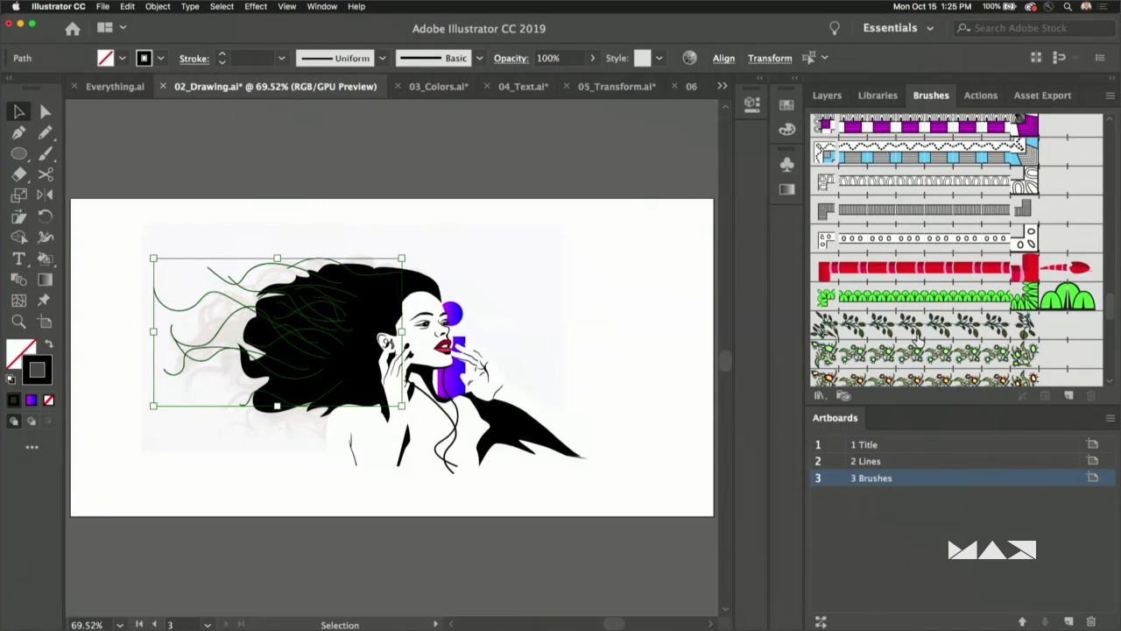
left_click(922, 332)
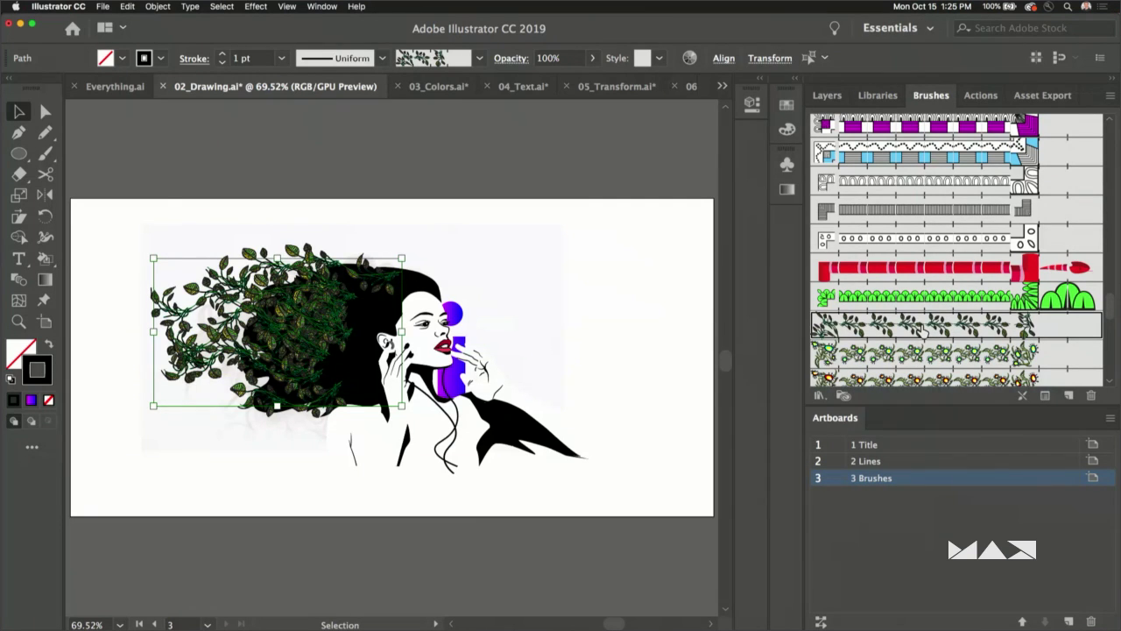
left_click(19, 321)
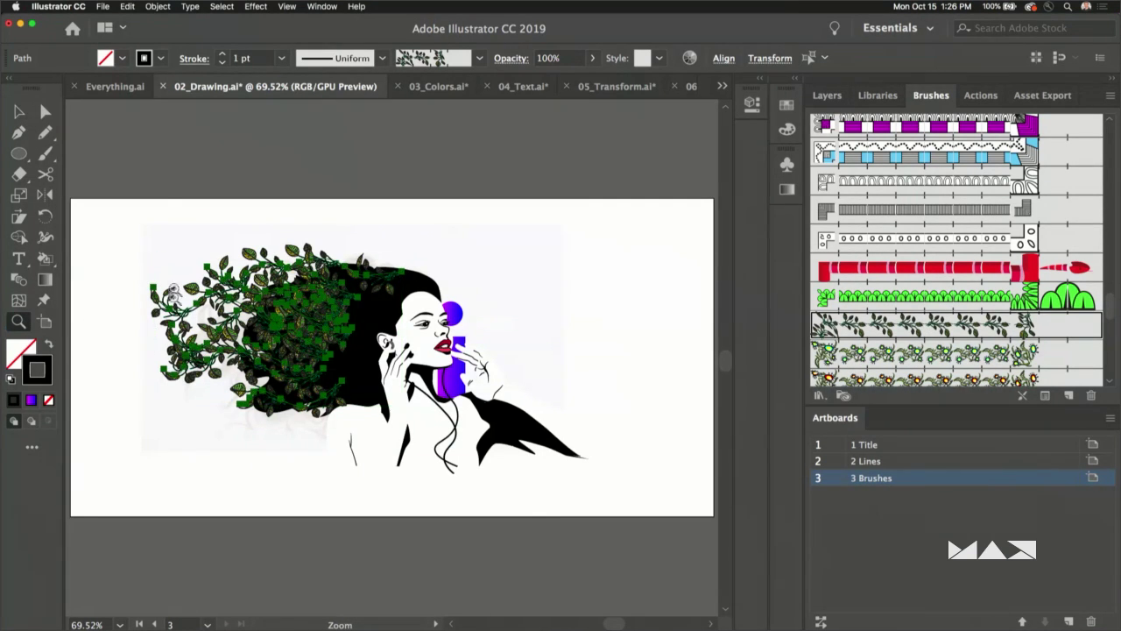
left_click_drag(133, 238, 508, 452)
key("v")
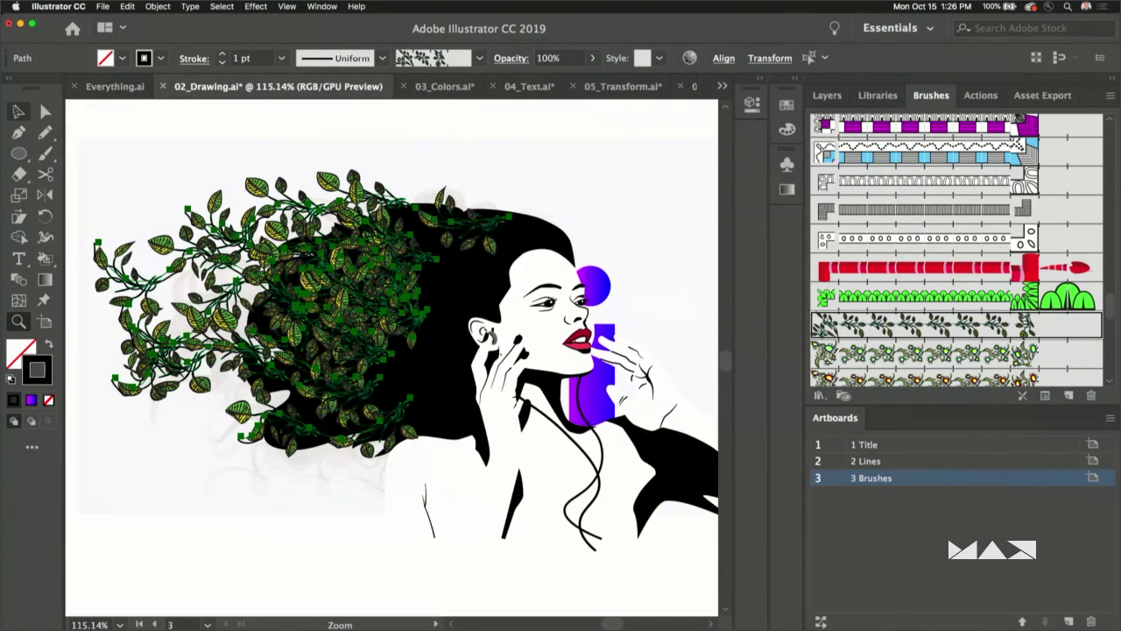
- Try the orange flower pattern brush on the hair strands, and replace it with the multicoloured leaf brush, Pattern Brush 13
left_click(944, 378)
scroll(935, 358, "down", 2)
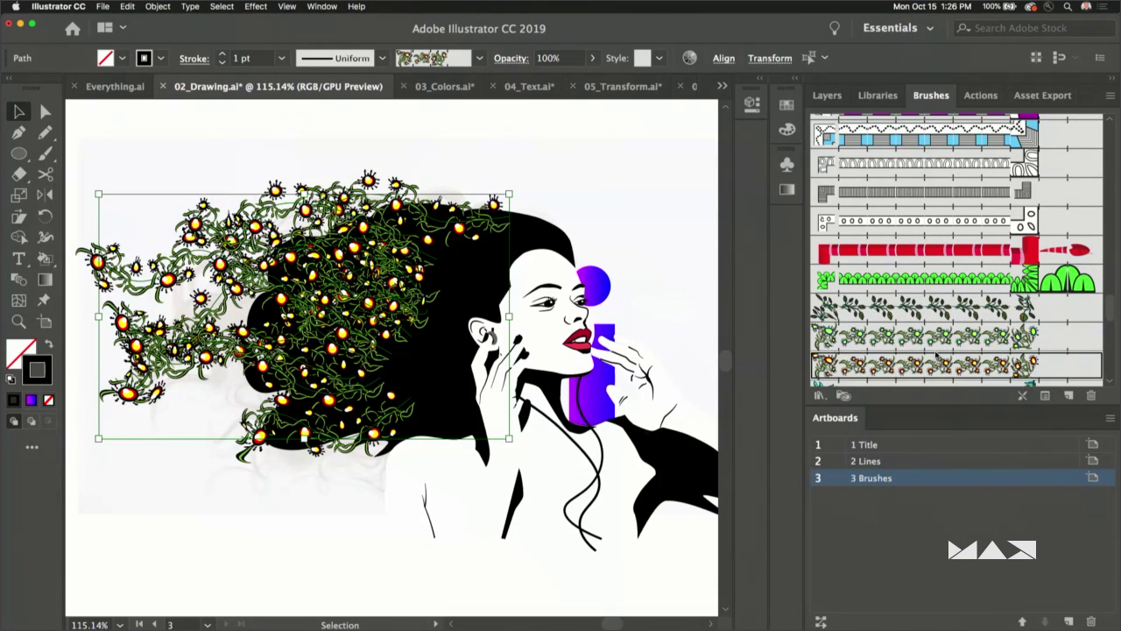
scroll(928, 352, "down", 4)
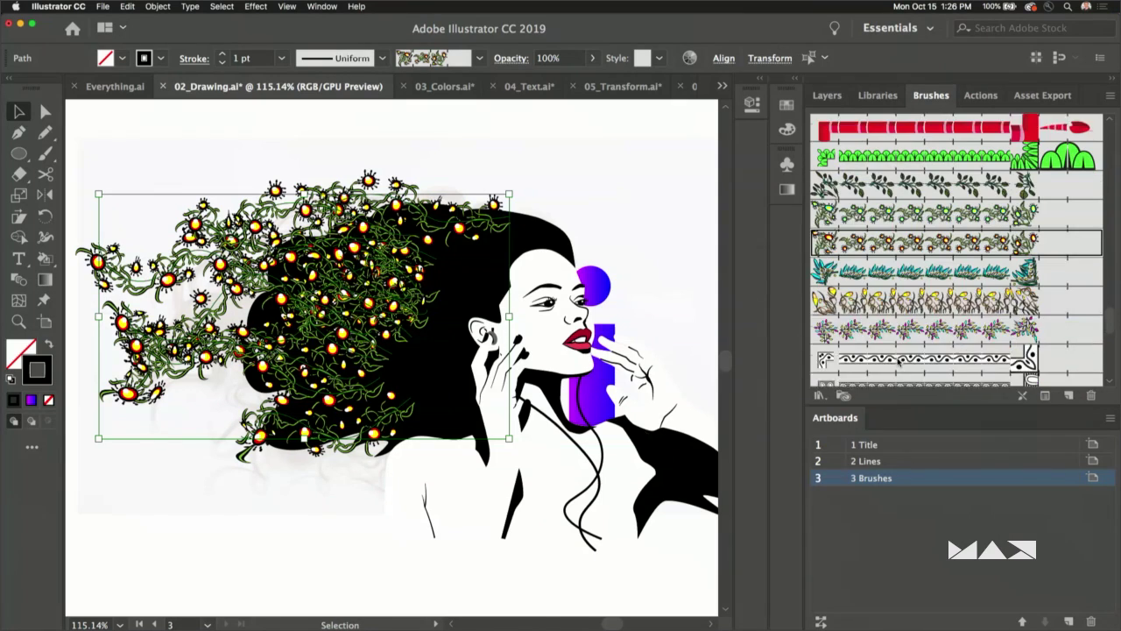
left_click(916, 320)
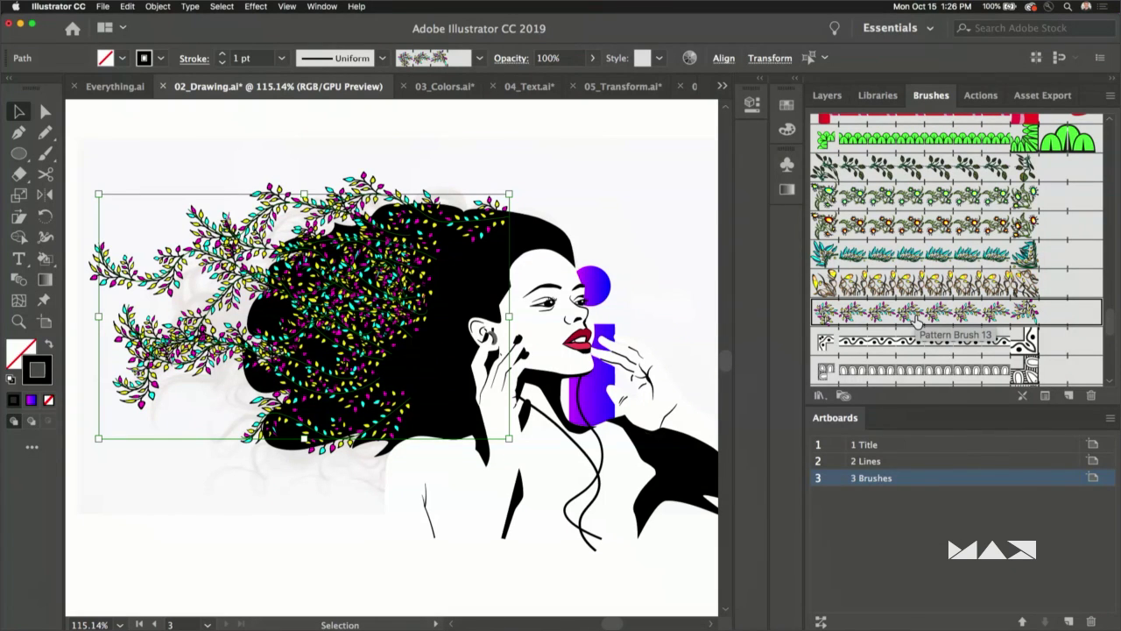
- Try the red snake pattern brush on the hair strands and undo it
scroll(933, 254, "up", 5)
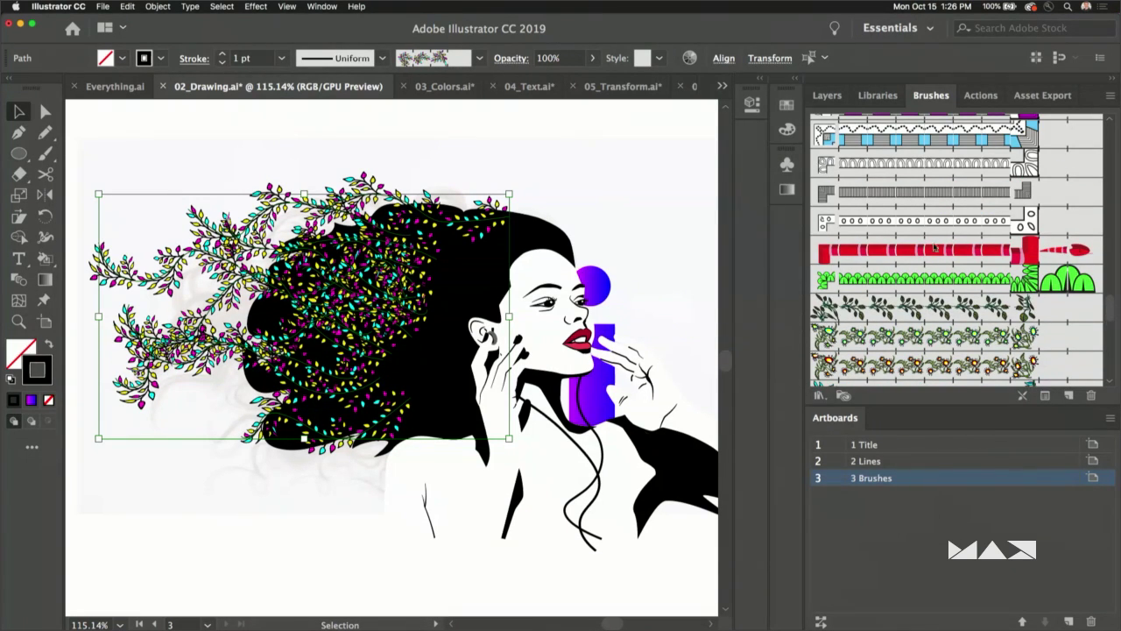
left_click(934, 252)
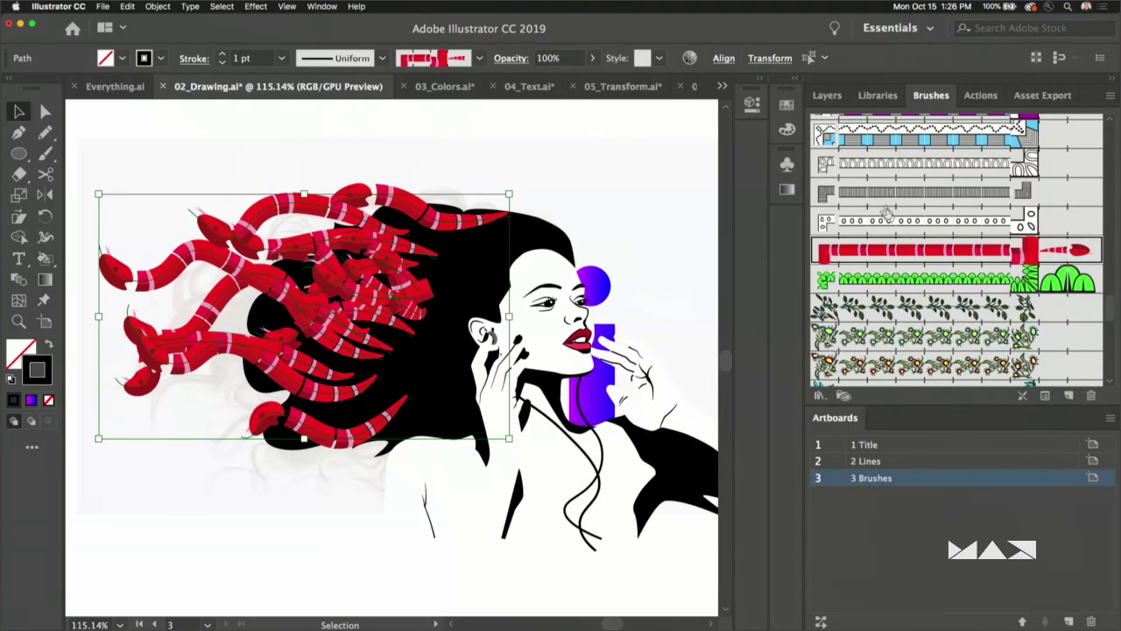
left_click(827, 95)
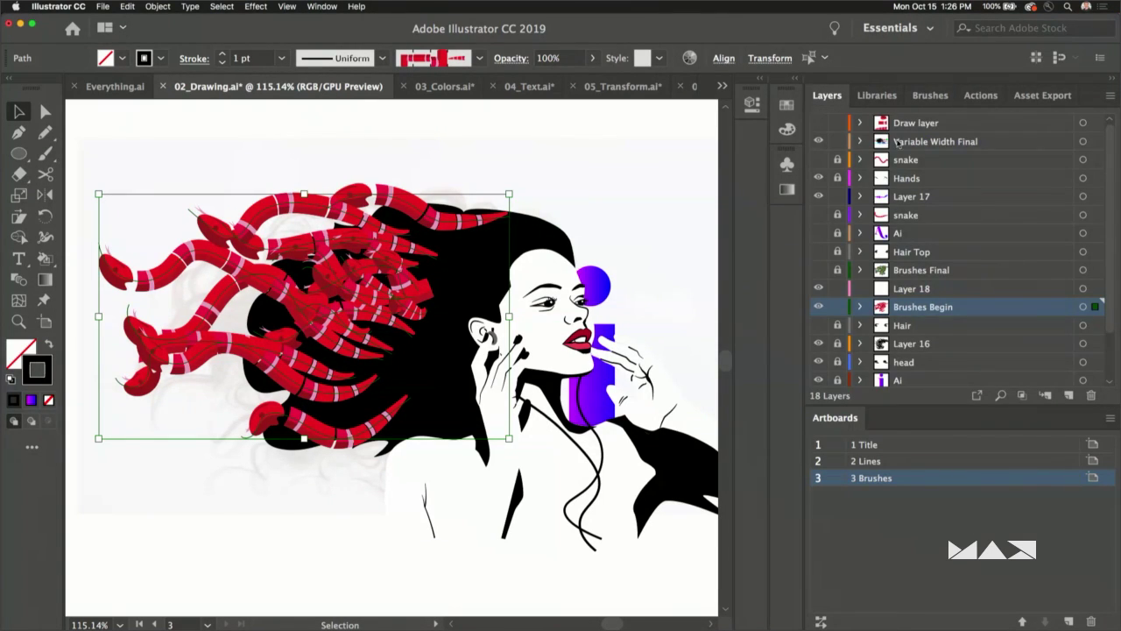
left_click(898, 143)
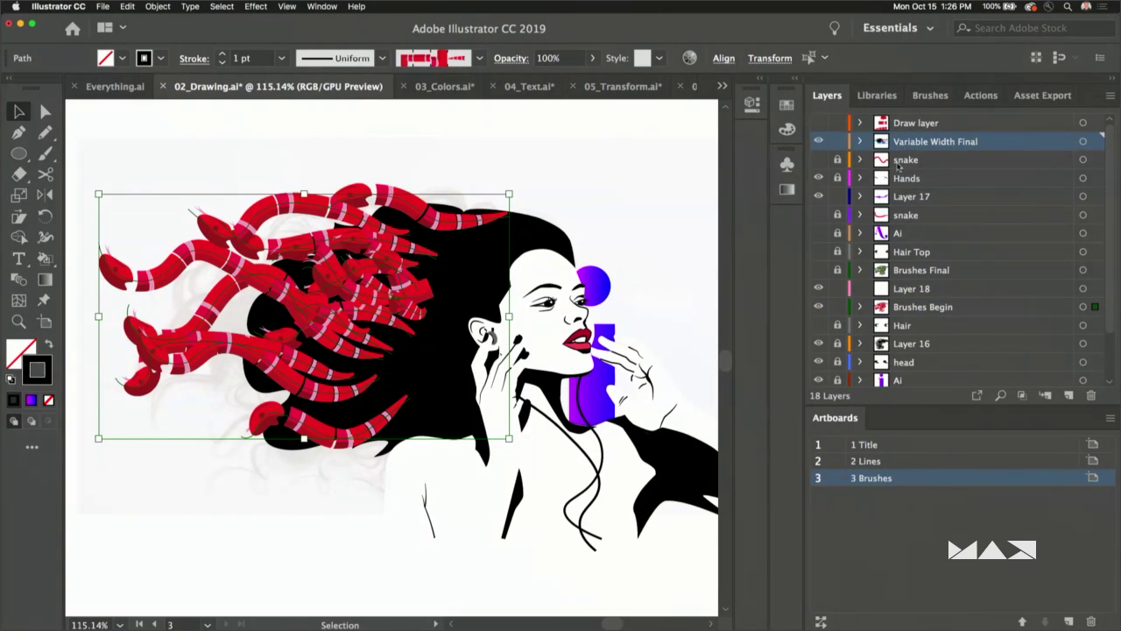
key("super+z")
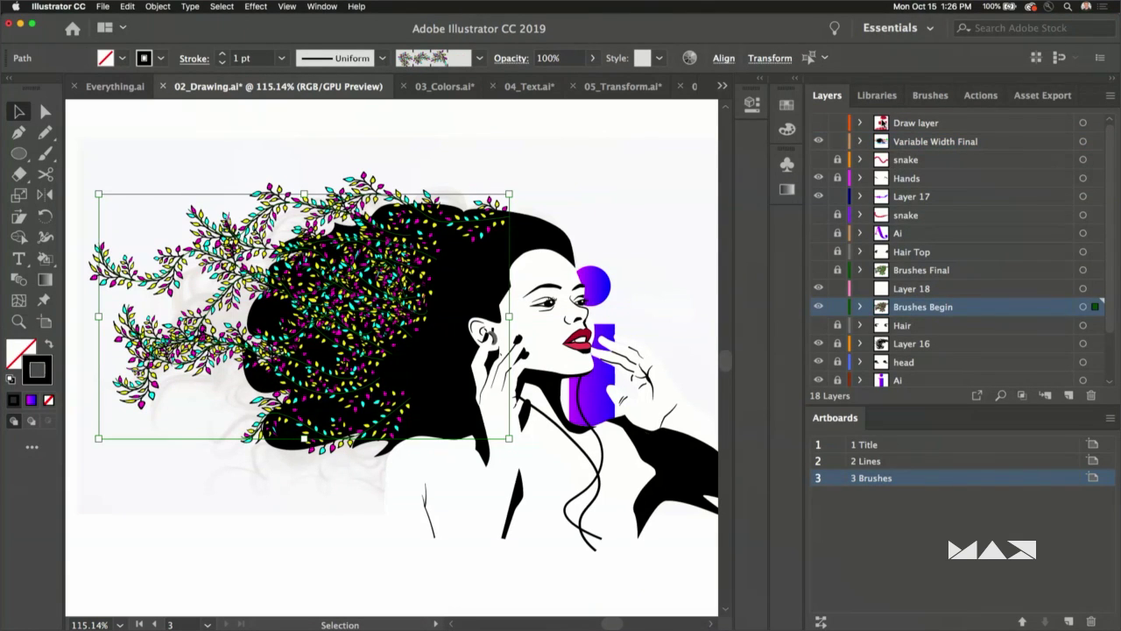
- Deselect the hair strands and switch to the 03_Colors.ai document
left_click(143, 137)
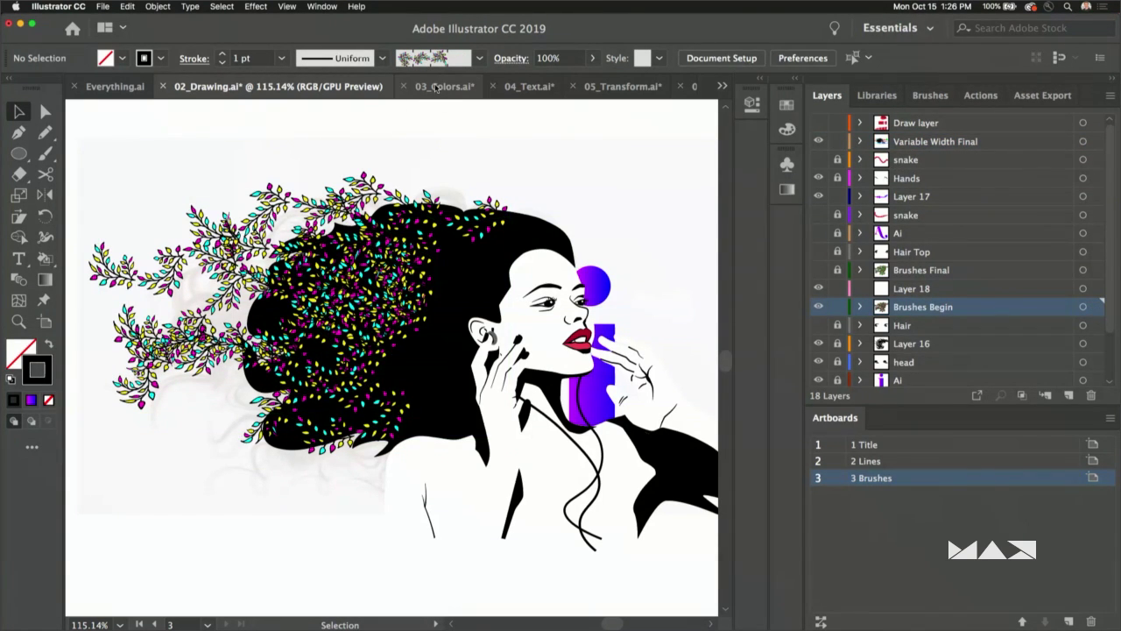
left_click(435, 86)
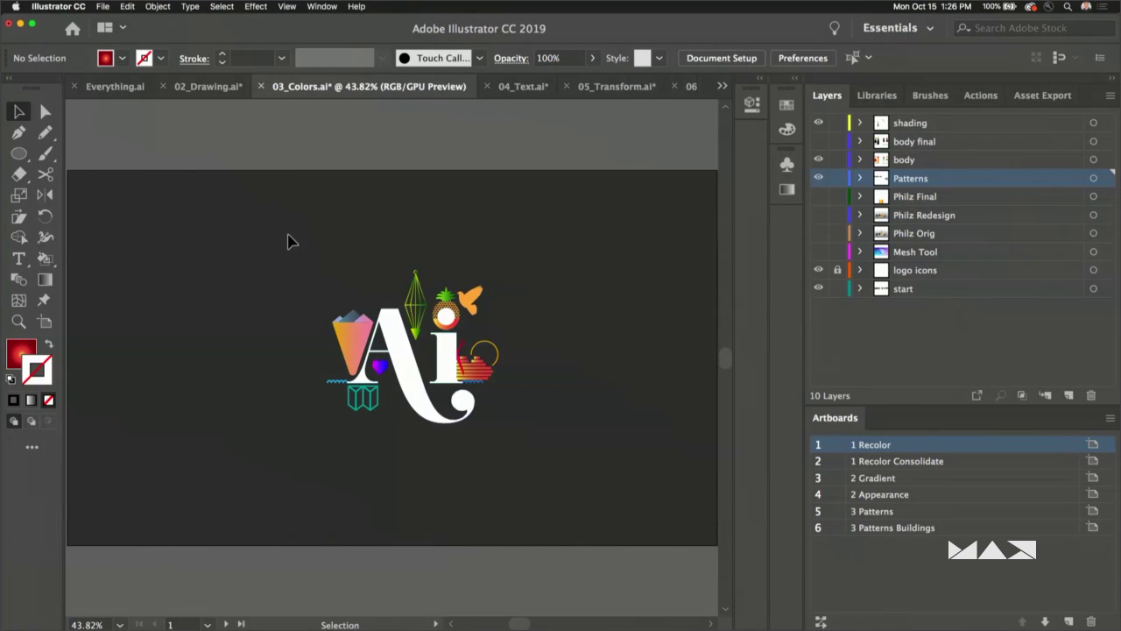
- Select the whole Ai logo artwork on the Recolor artboard and open the colour swatches
left_click(18, 321)
left_click_drag(280, 248, 640, 510)
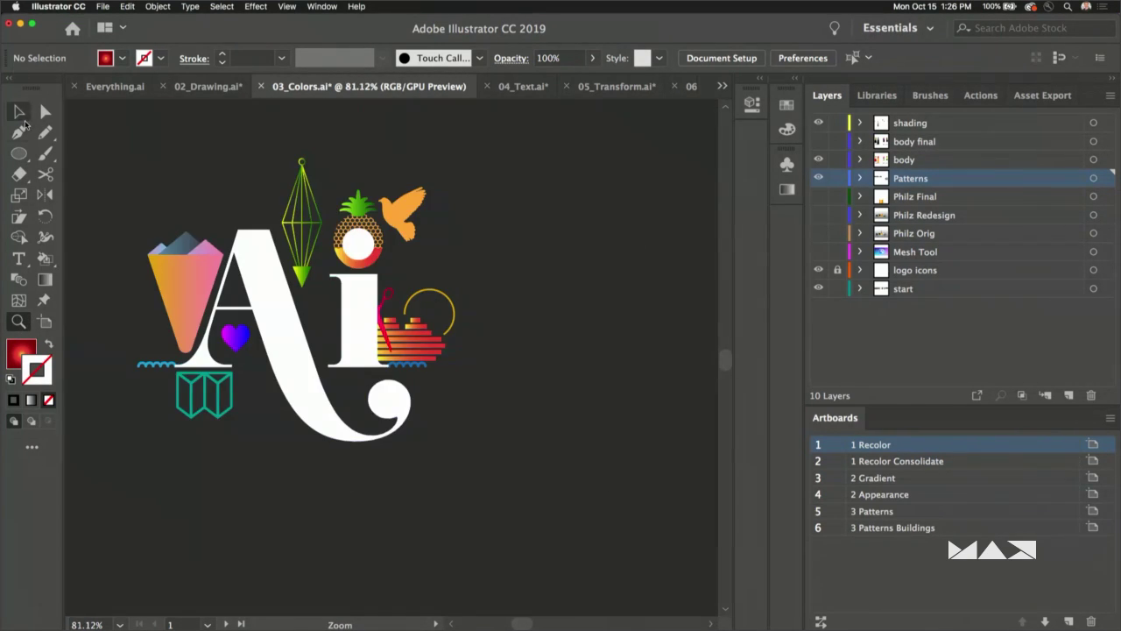
key("v")
key("ctrl+a")
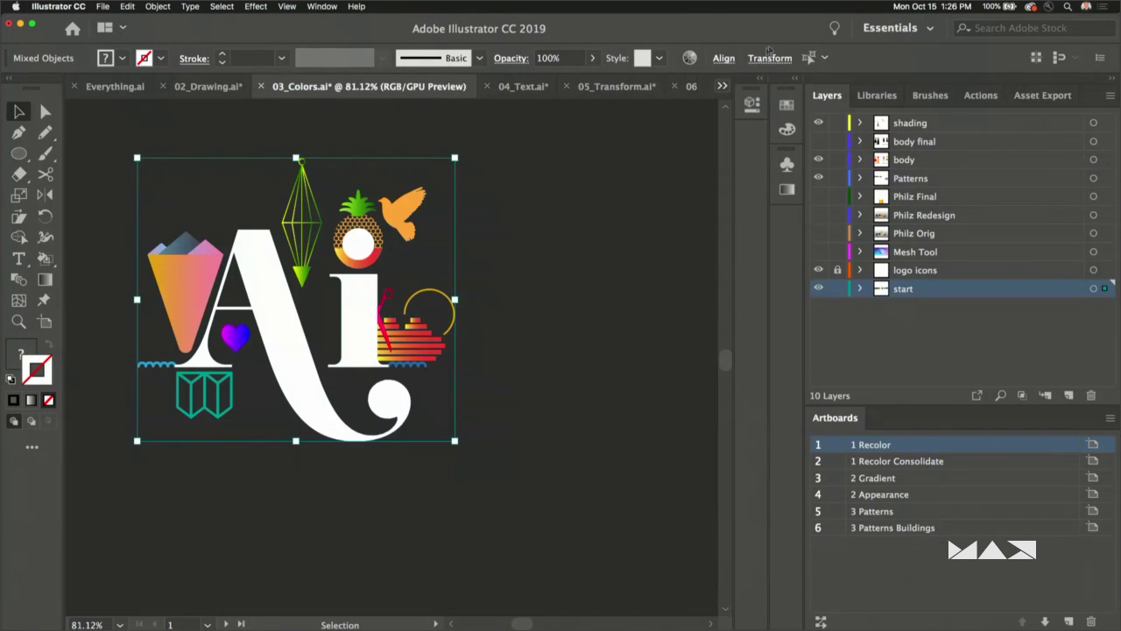
left_click(787, 110)
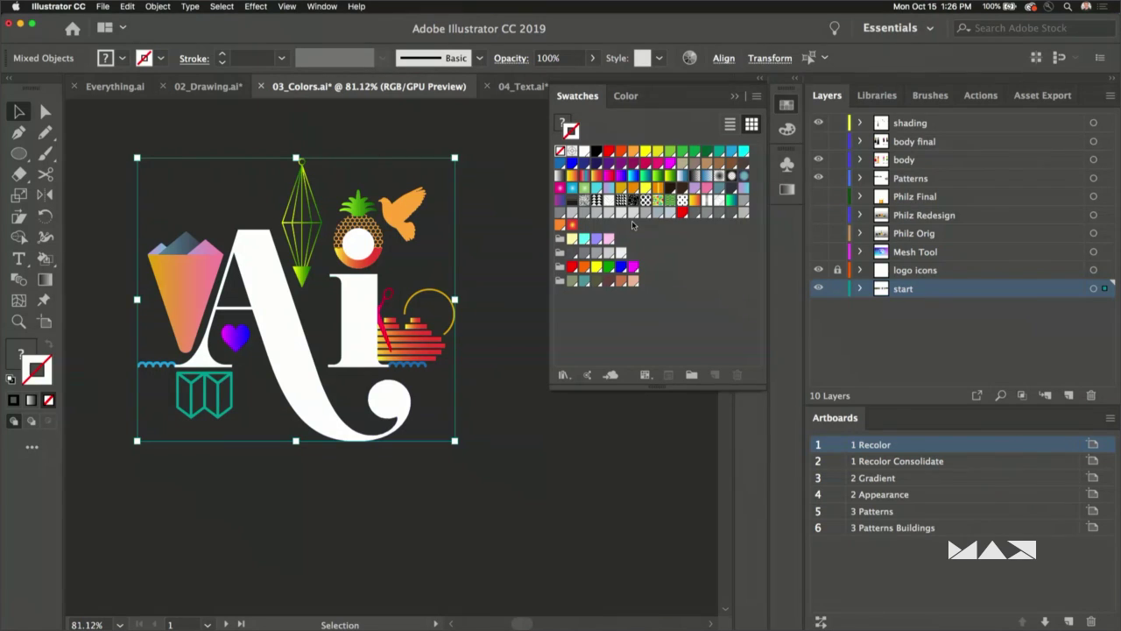
- Deselect the artwork and pick bright yellow as the fill color from the color spectrum
left_click(139, 290)
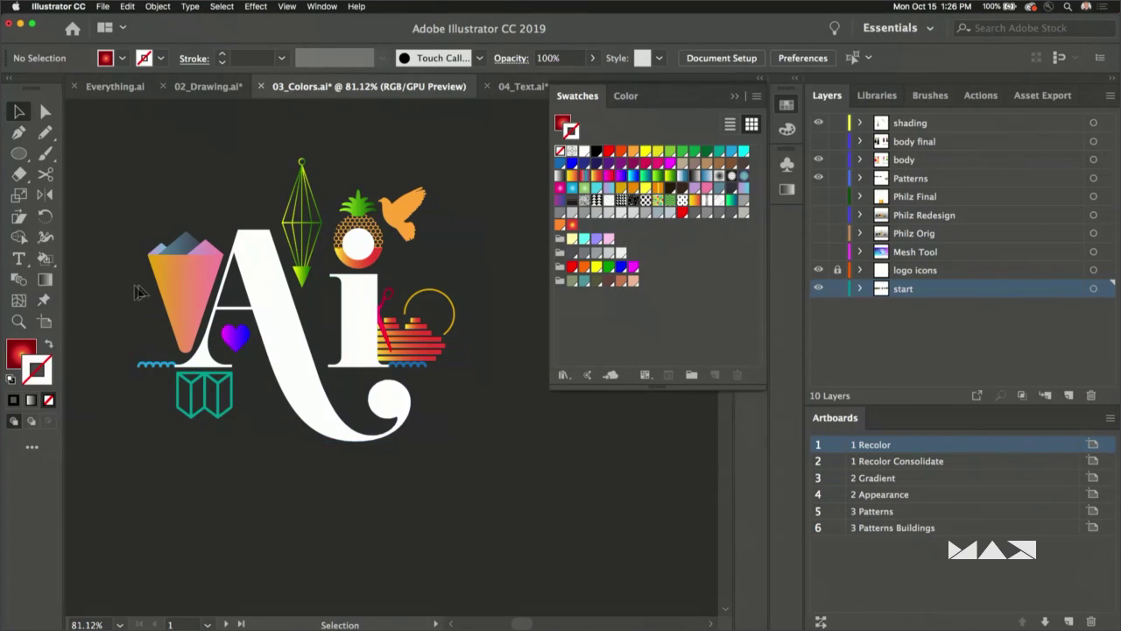
left_click(19, 349)
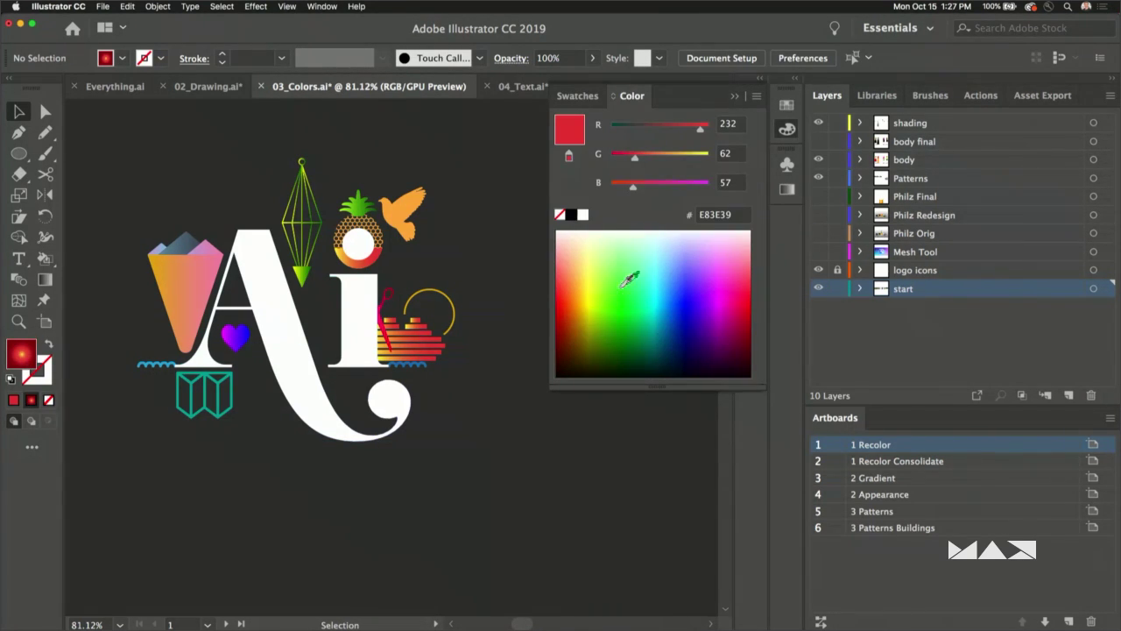
left_click(573, 253)
left_click(575, 263)
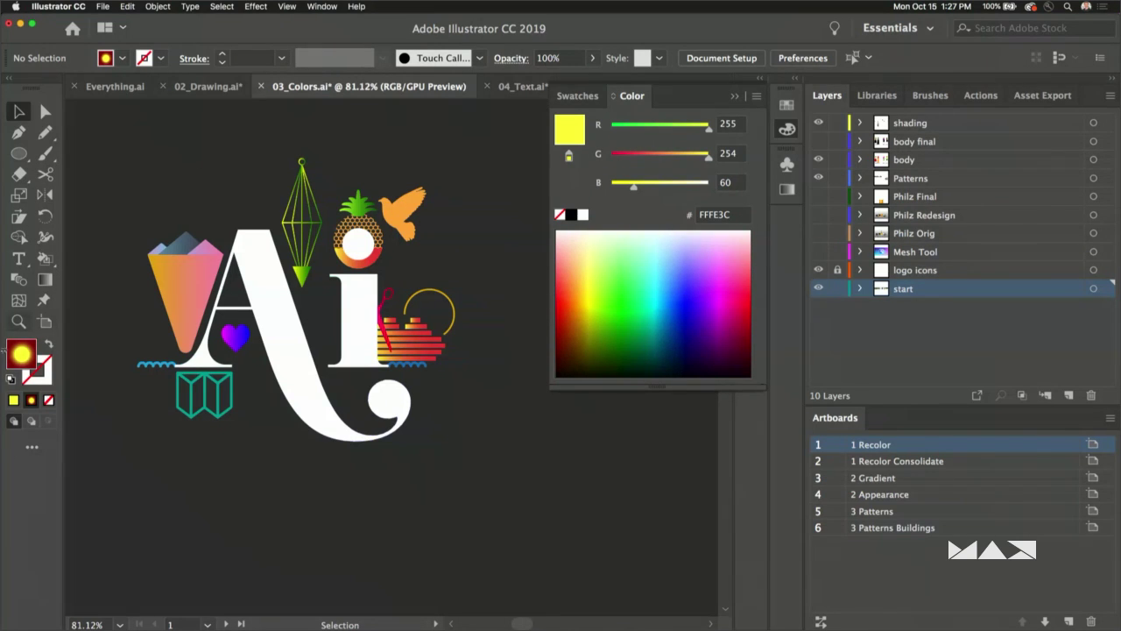
- Change the fill to the solid red swatch and accept the same red in the Color Picker
left_click(577, 95)
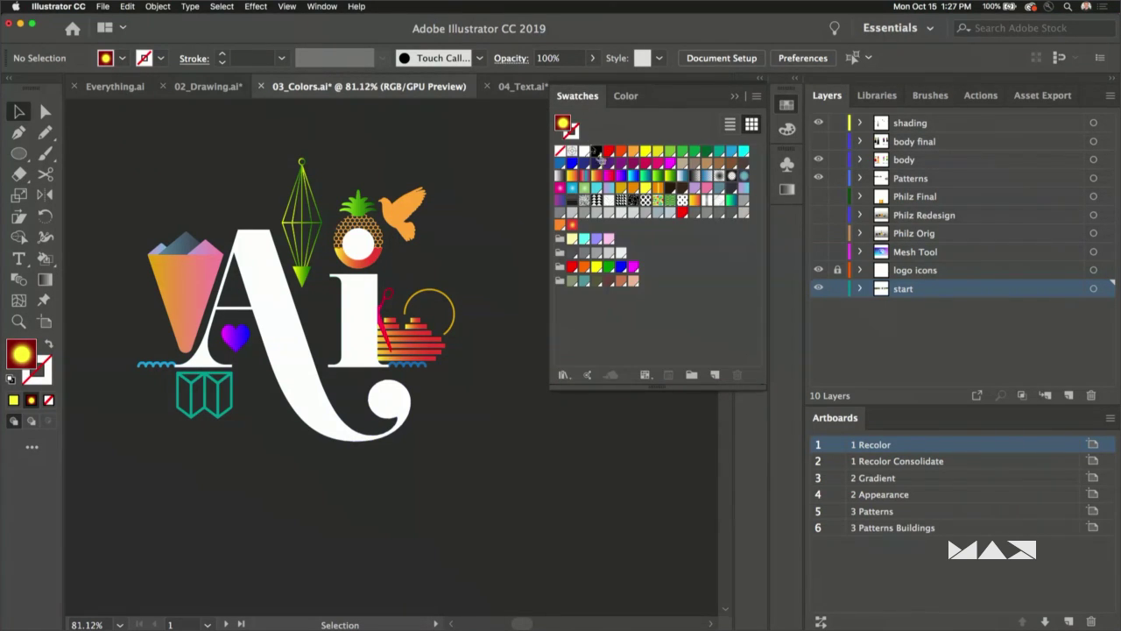
left_click(609, 151)
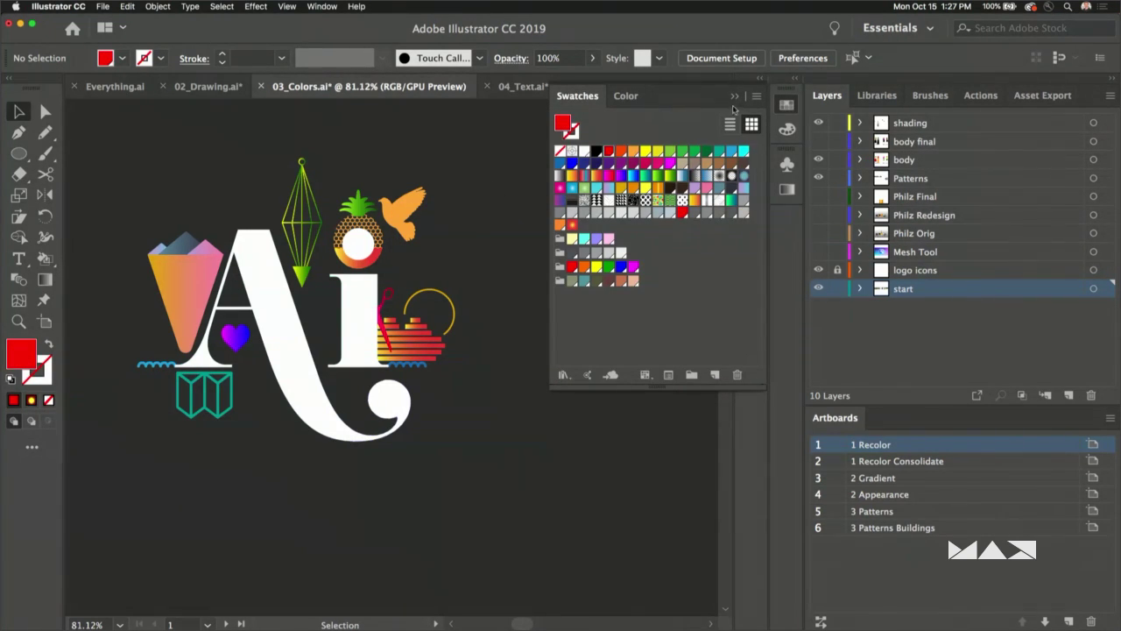
left_click(15, 384)
double_click(21, 354)
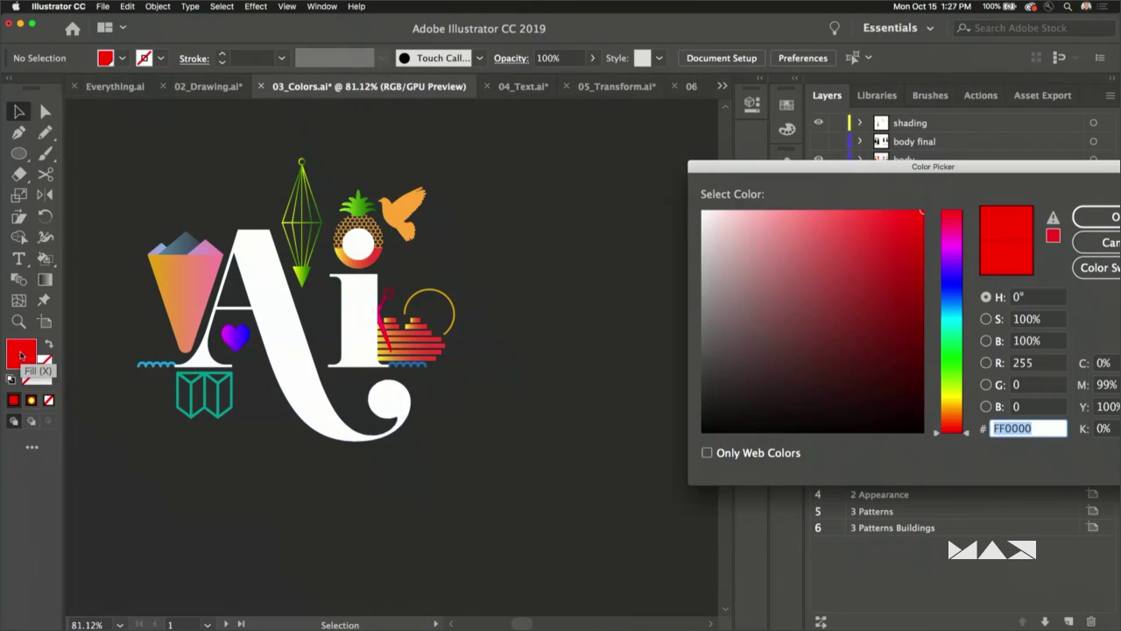
left_click(1096, 217)
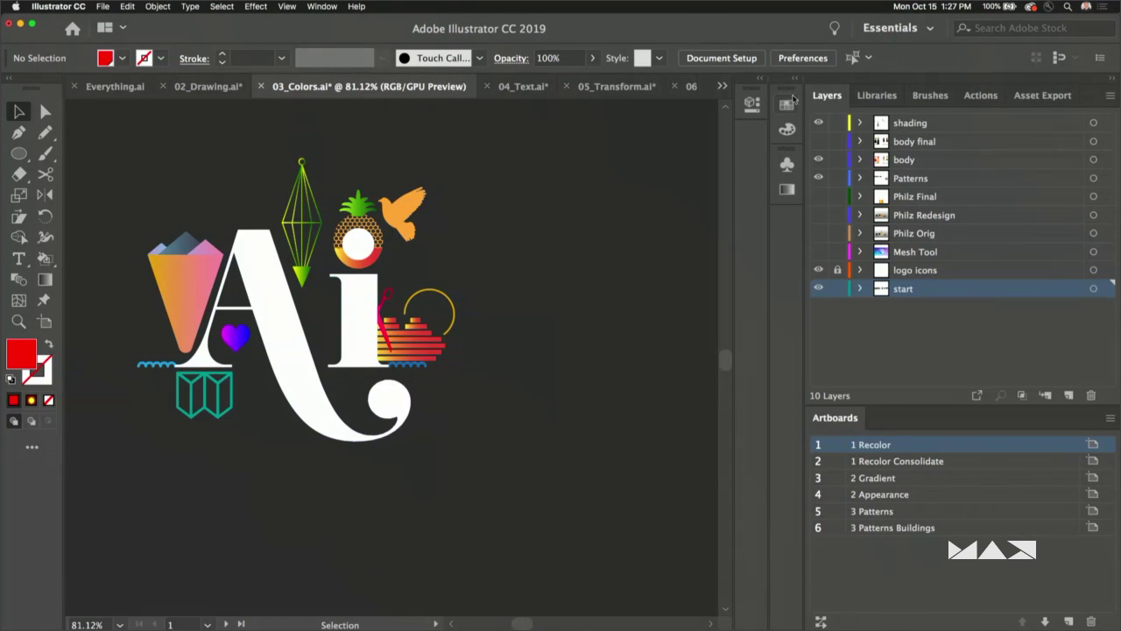
- Save the red fill as a new global process-color swatch in RGB mode under the name CMYK Red copy
left_click(786, 104)
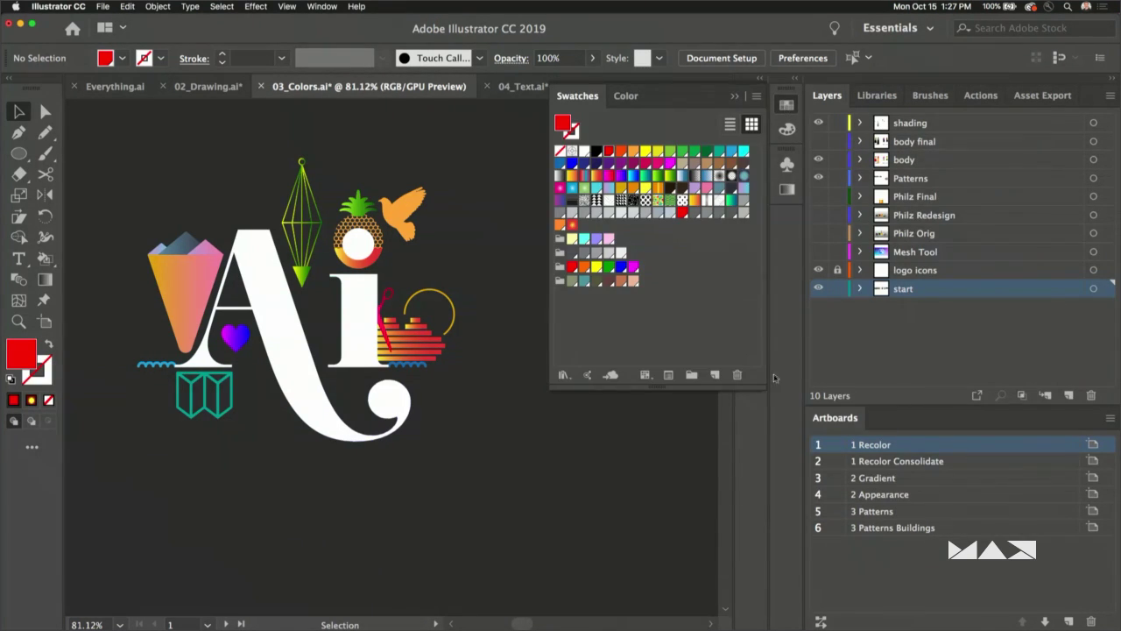
left_click(715, 374)
left_click_drag(910, 131, 375, 106)
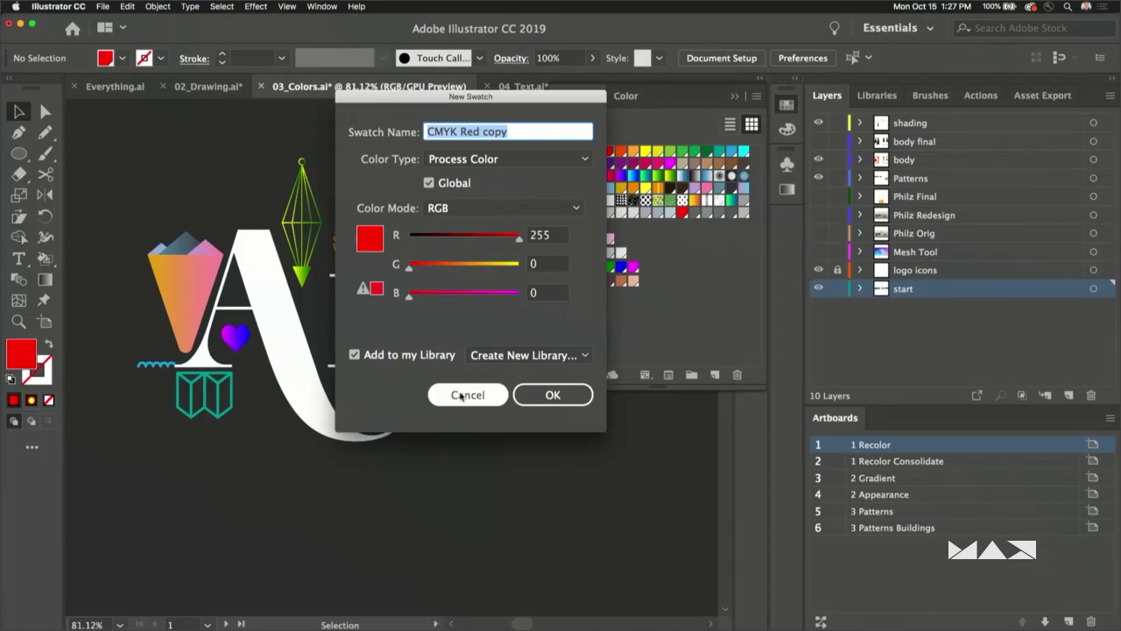
left_click(579, 343)
left_click(529, 400)
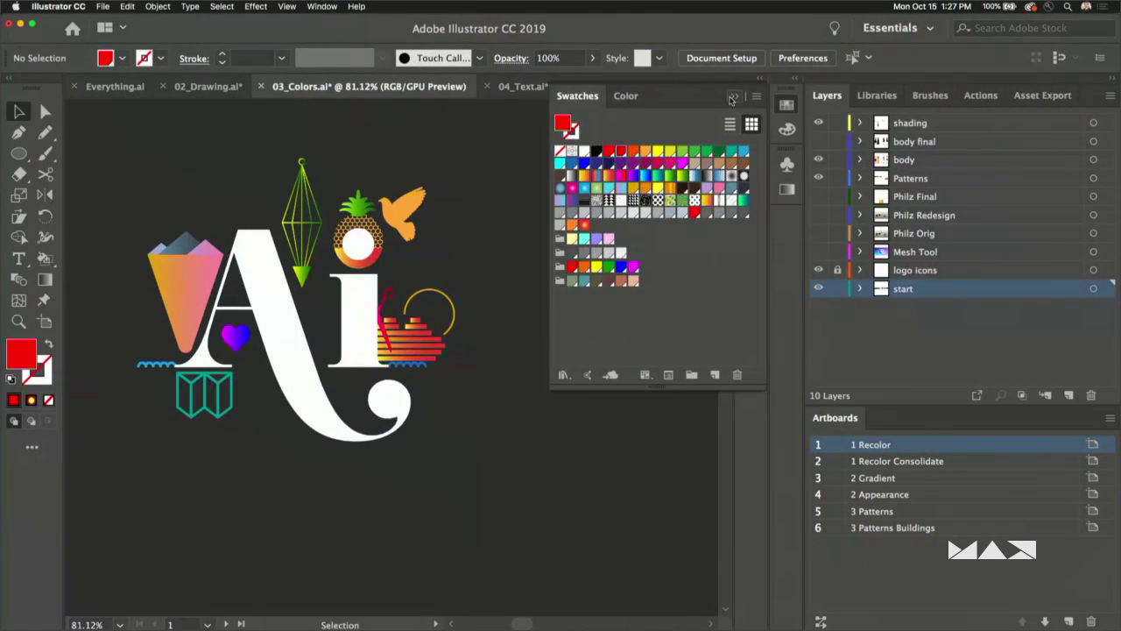
left_click(732, 97)
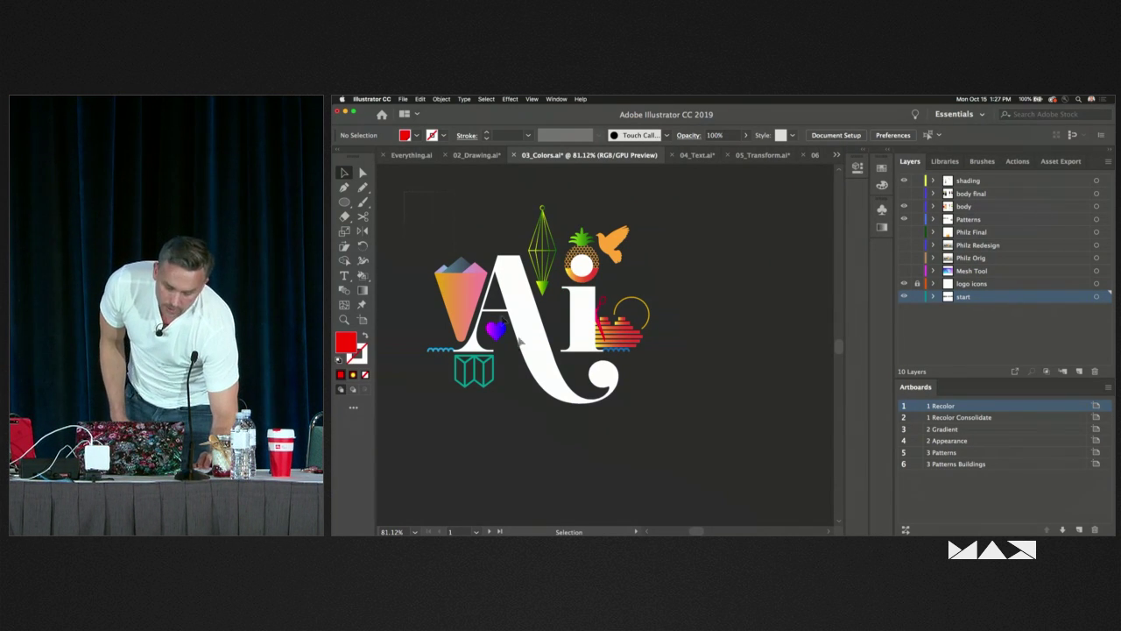
- Select all of the Ai logo artwork and open Recolor Artwork, with its dialog placed beside the logo
key("super+a")
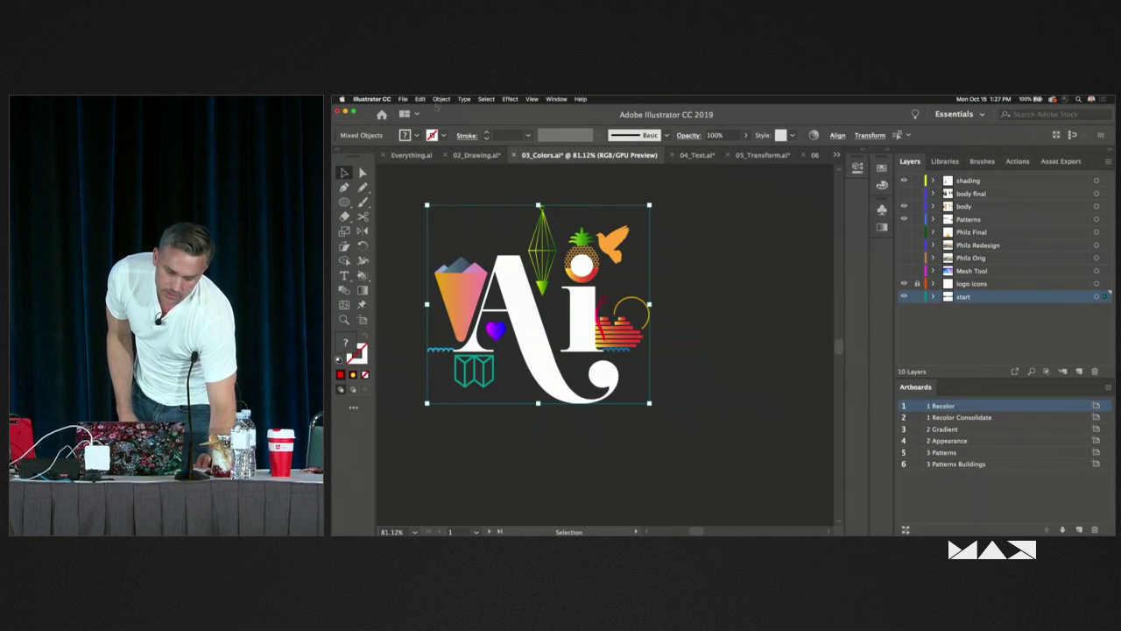
left_click(441, 99)
left_click(441, 99)
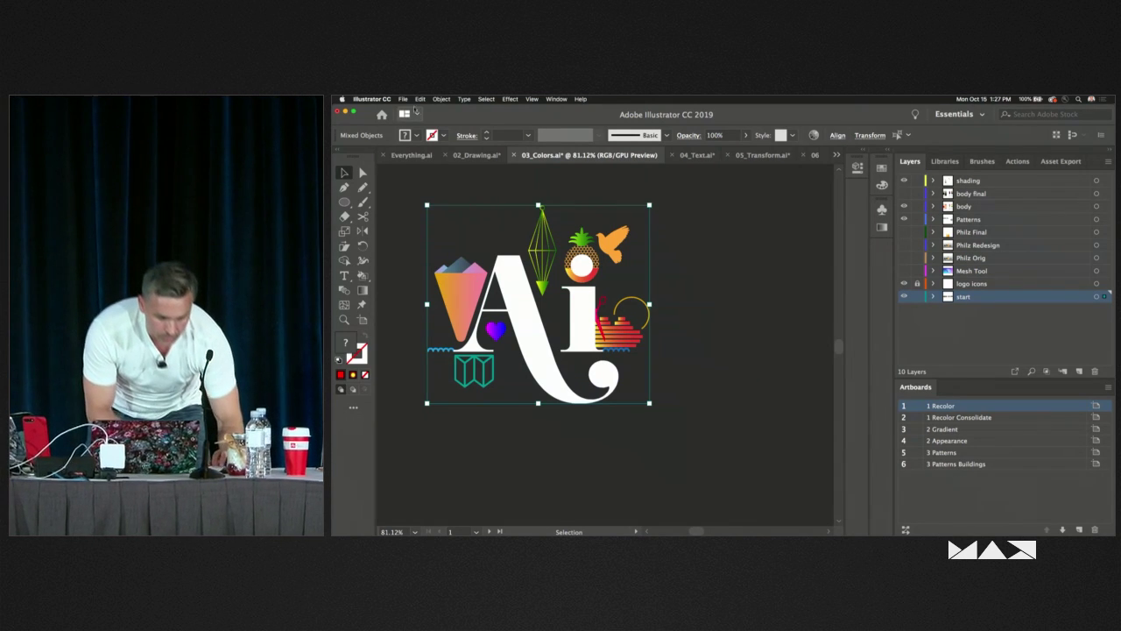
left_click(420, 99)
mouse_move(425, 233)
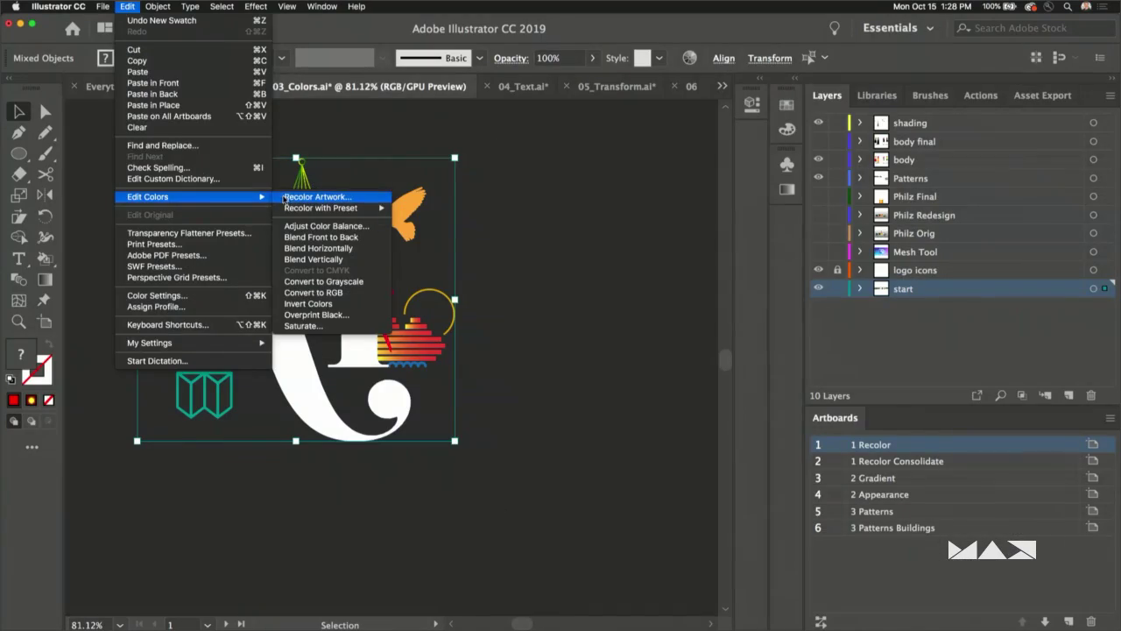
left_click(315, 197)
left_click_drag(577, 86, 557, 61)
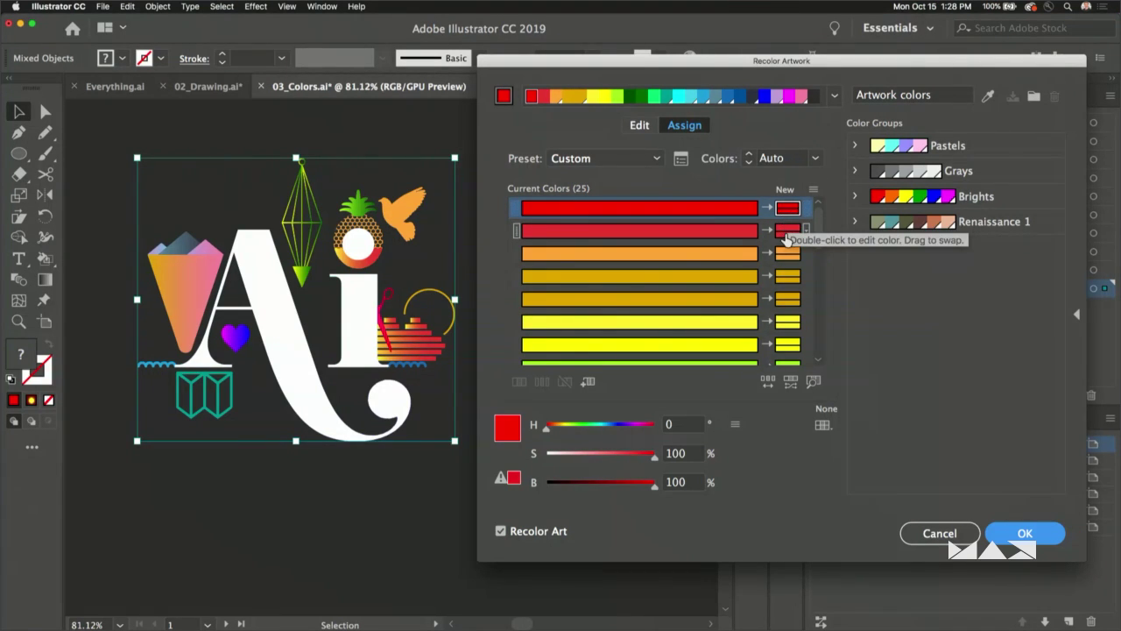
- Try different color counts for the logo in Recolor Artwork, reducing its palette to 4 colors
left_click(815, 159)
left_click(814, 157)
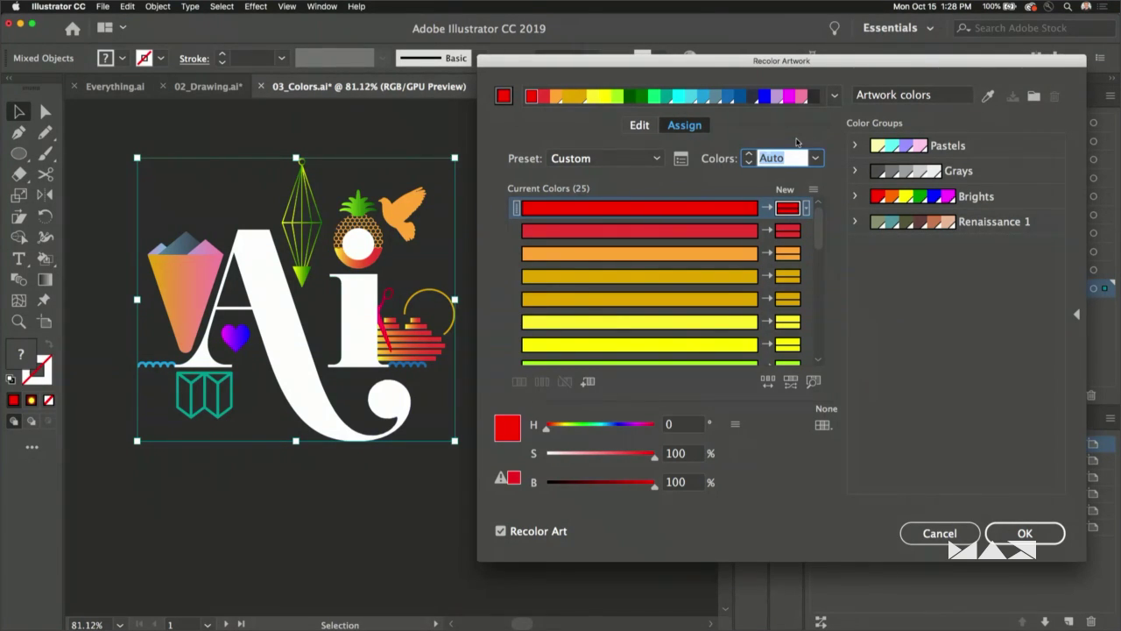
type("2")
key("Down")
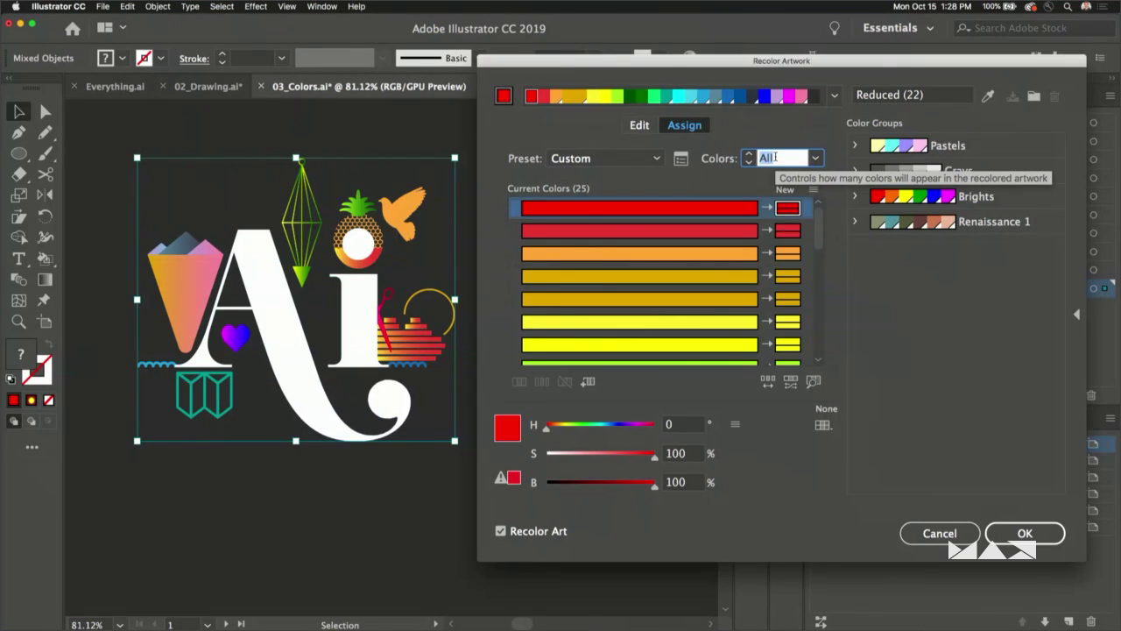
key("Up")
key("Down")
key("Up")
type("23")
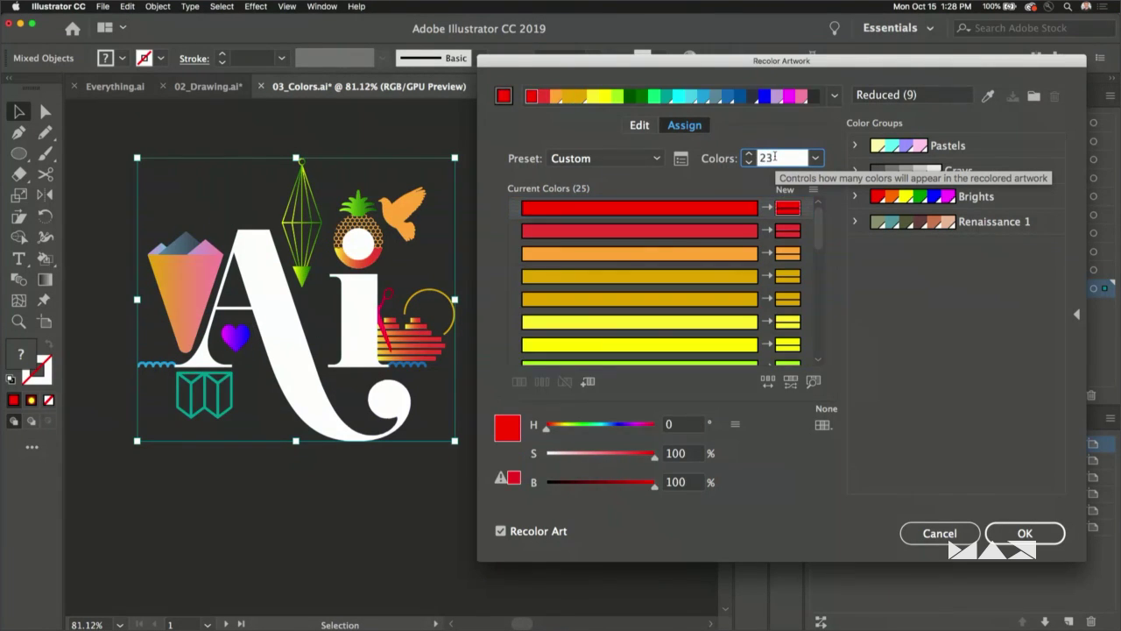
key("Down")
key("Down")
key("Down")
key("Down")
key("Down")
key("Down")
key("Down")
key("Down")
key("Down")
key("Down")
key("Down")
key("Down")
key("Down")
key("Down")
key("Down")
key("Down")
key("Down")
key("Down")
key("Down")
key("Down")
key("Up")
key("Up")
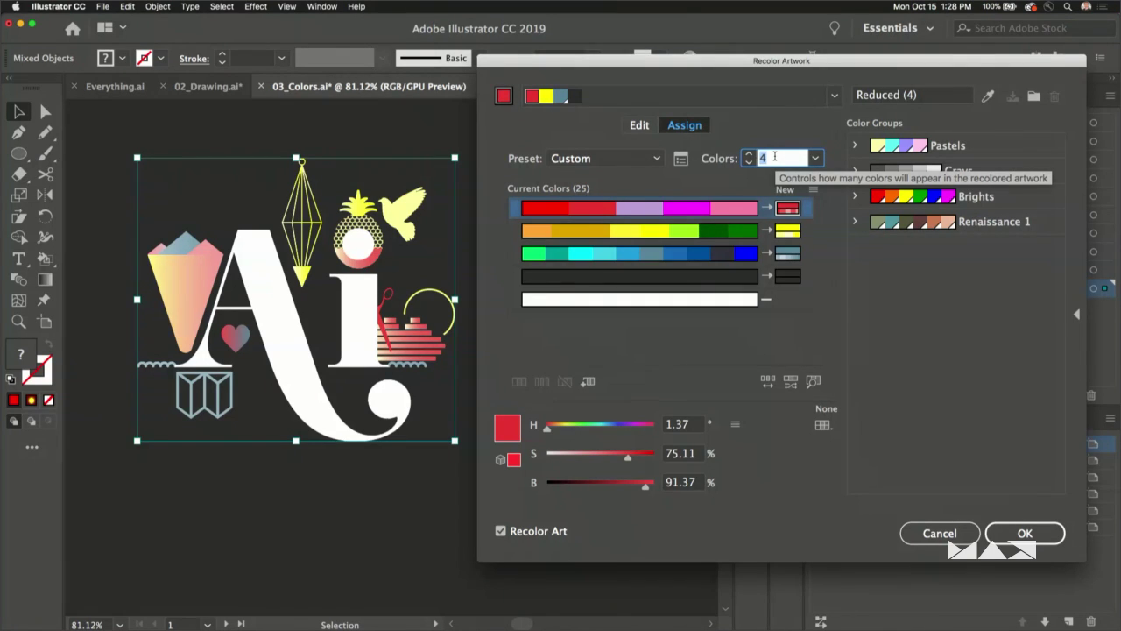
- Restore the logo's fuller palette by bringing the color count back to around 24
key("Down")
key("Down")
key("Down")
key("Down")
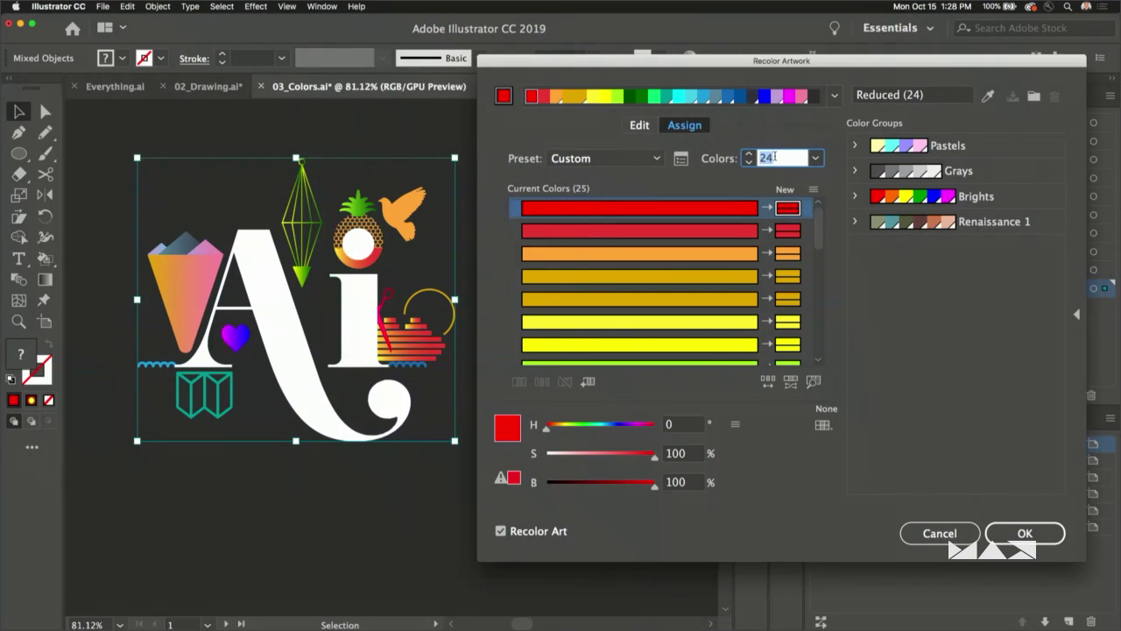
key("Down")
- Edit the logo's colors on the color wheel, link the harmony colors and rotate all hues together toward purple and blue
left_click(637, 126)
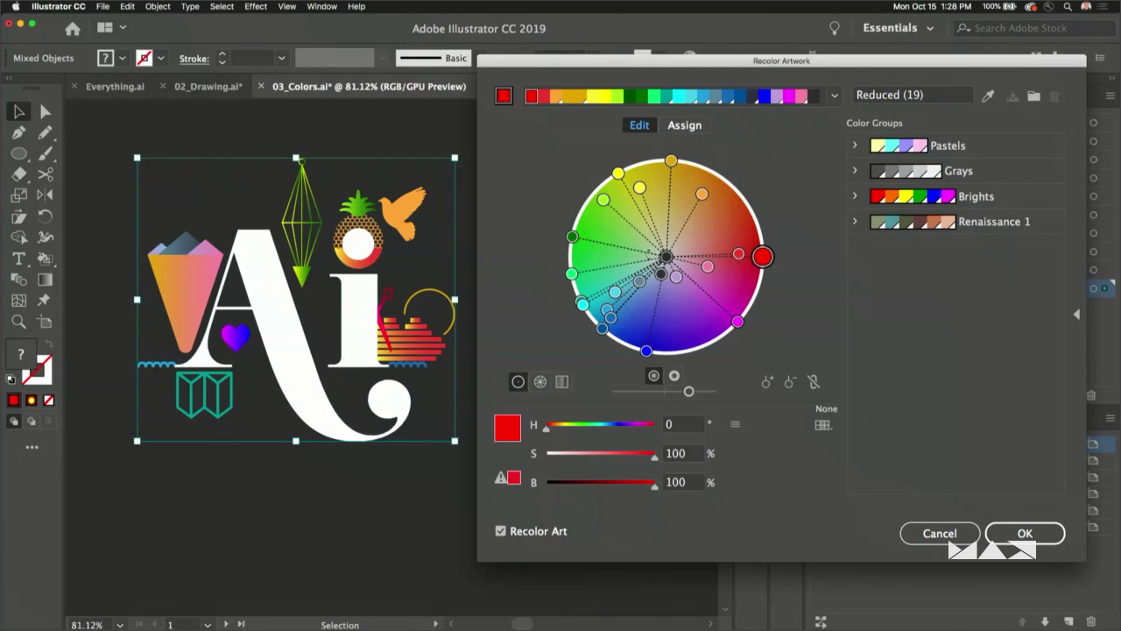
left_click(814, 382)
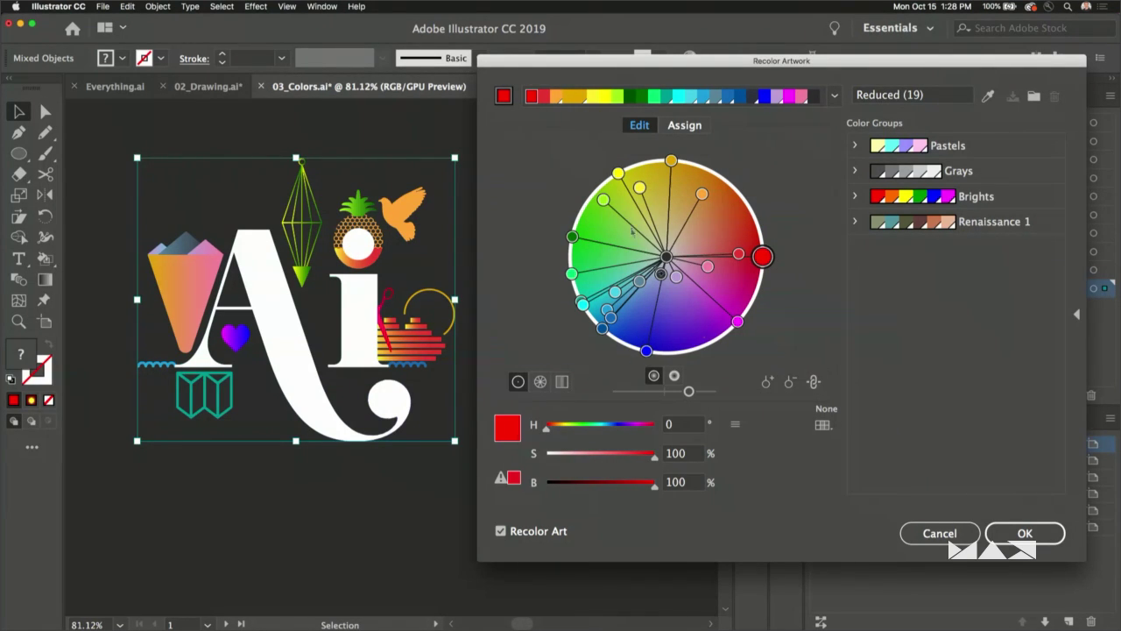
mouse_move(671, 161)
left_mouse_down()
mouse_move(762, 214)
mouse_move(769, 271)
mouse_move(750, 303)
mouse_move(693, 334)
mouse_move(711, 310)
left_mouse_up()
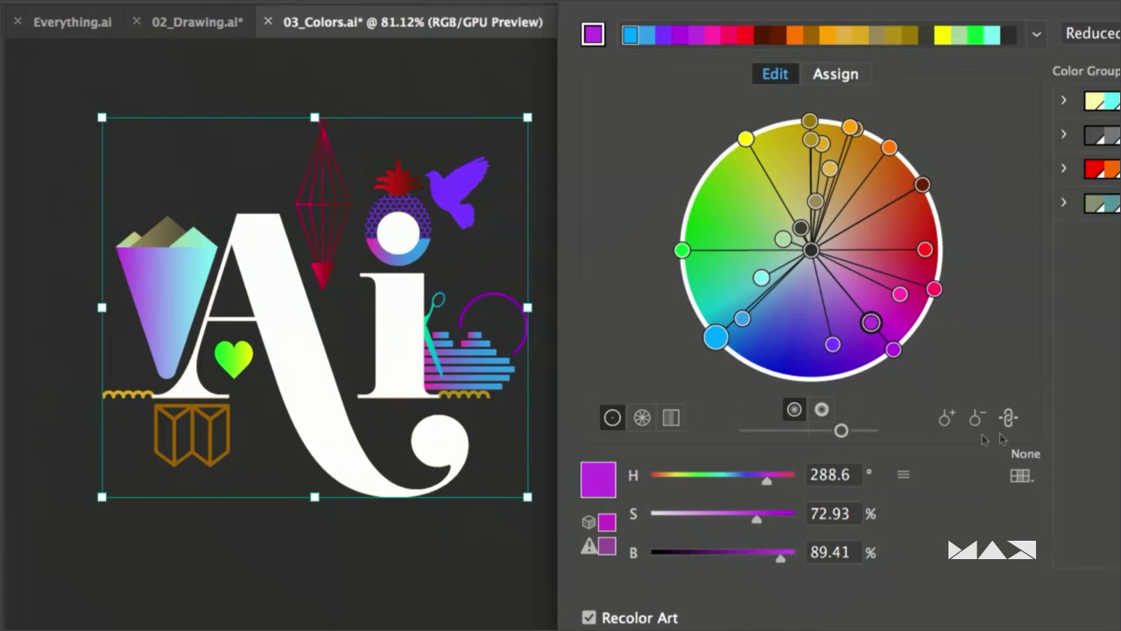
- Raise the overall brightness of the linked colors and set the selected purple's saturation to 100%
left_click_drag(839, 431, 871, 430)
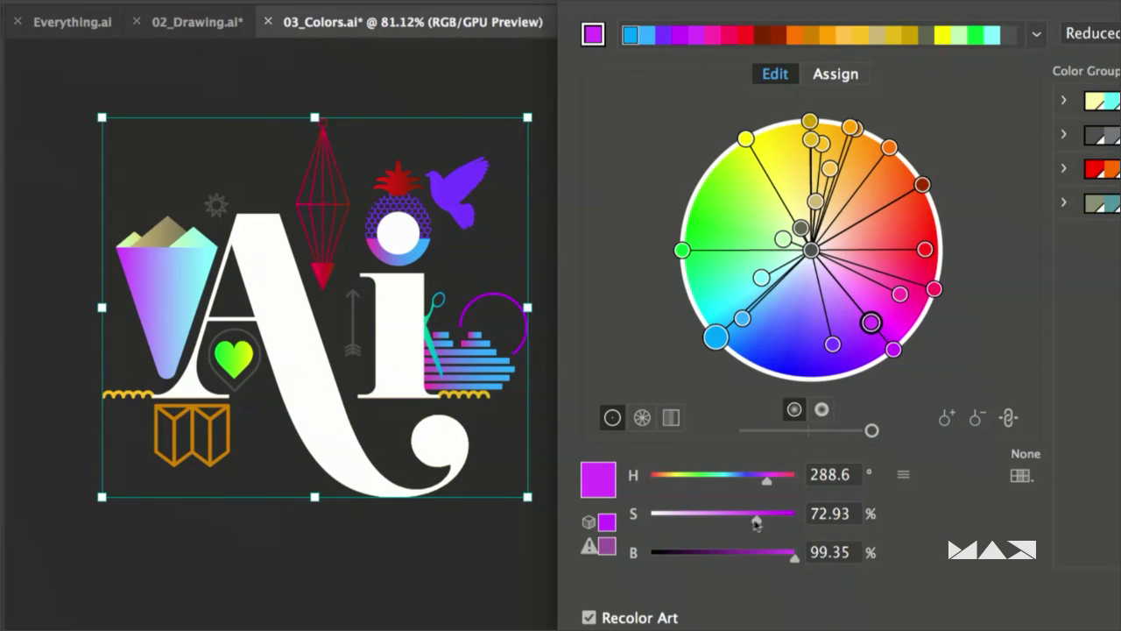
left_click_drag(757, 519, 895, 519)
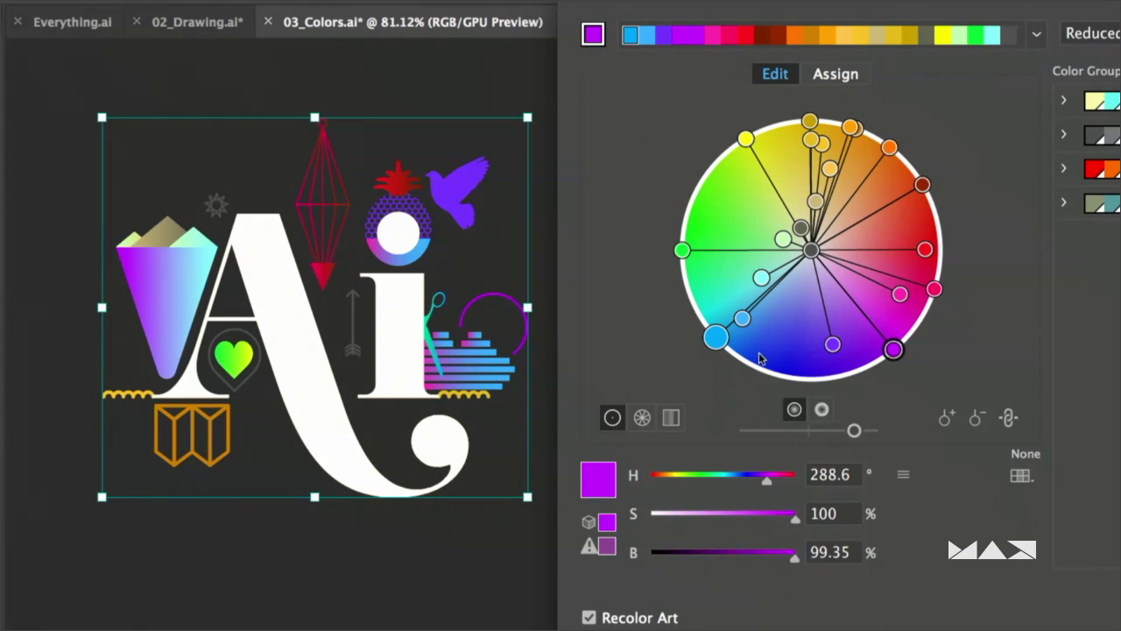
- Rotate the linked hues until the selected purple turns green at a hue of about 147°, and apply the recoloring
mouse_move(883, 352)
left_mouse_down()
mouse_move(876, 371)
mouse_move(758, 388)
mouse_move(699, 349)
left_mouse_up()
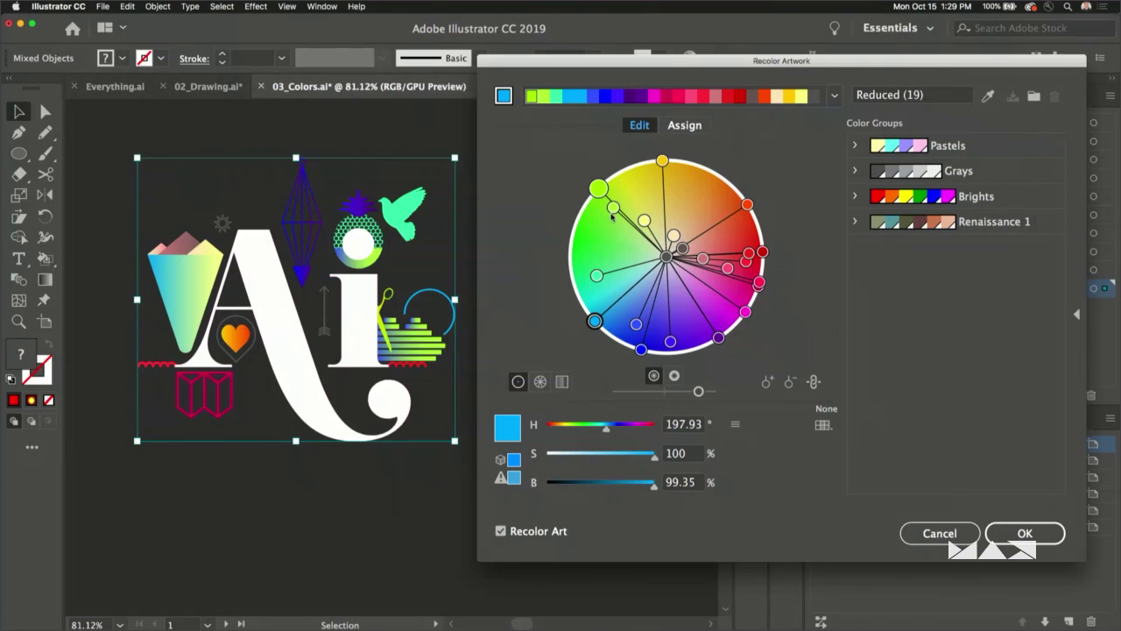
left_click_drag(596, 322, 570, 270)
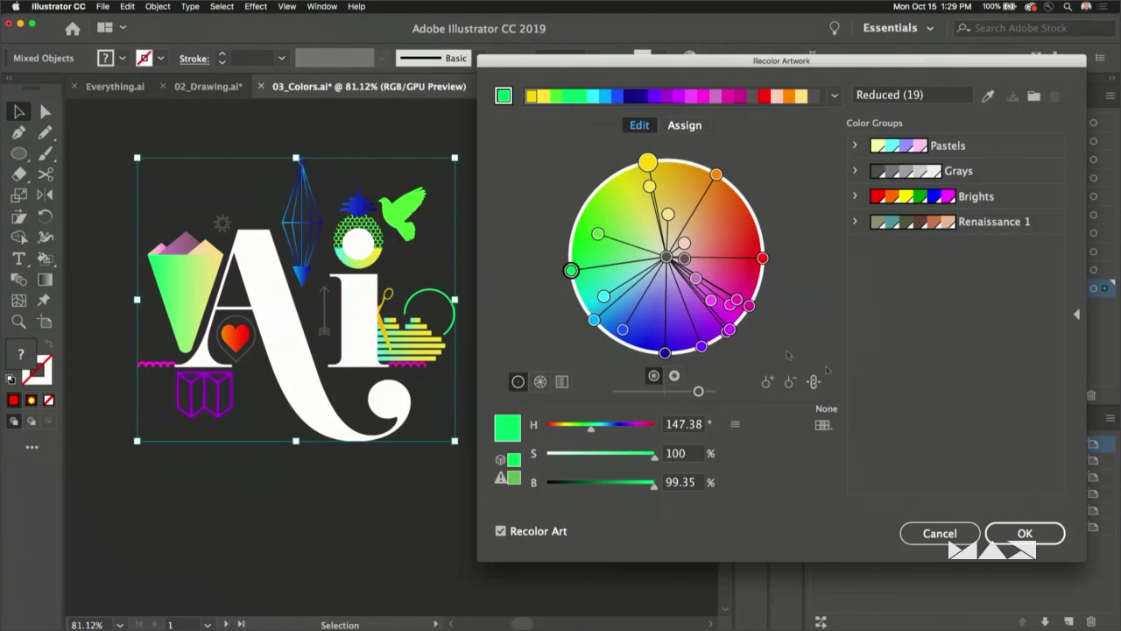
left_click(1031, 534)
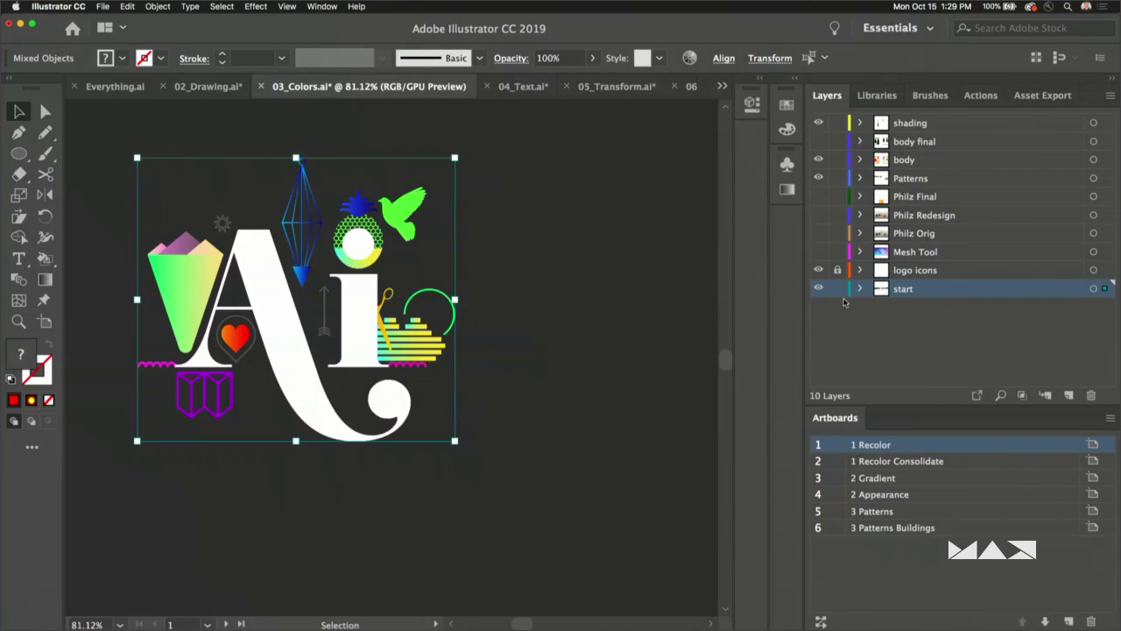
- Go to the 1 Recolor Consolidate artboard and select its whole grid of colored icon tiles
left_click(899, 271)
left_click(963, 465)
left_click(962, 465)
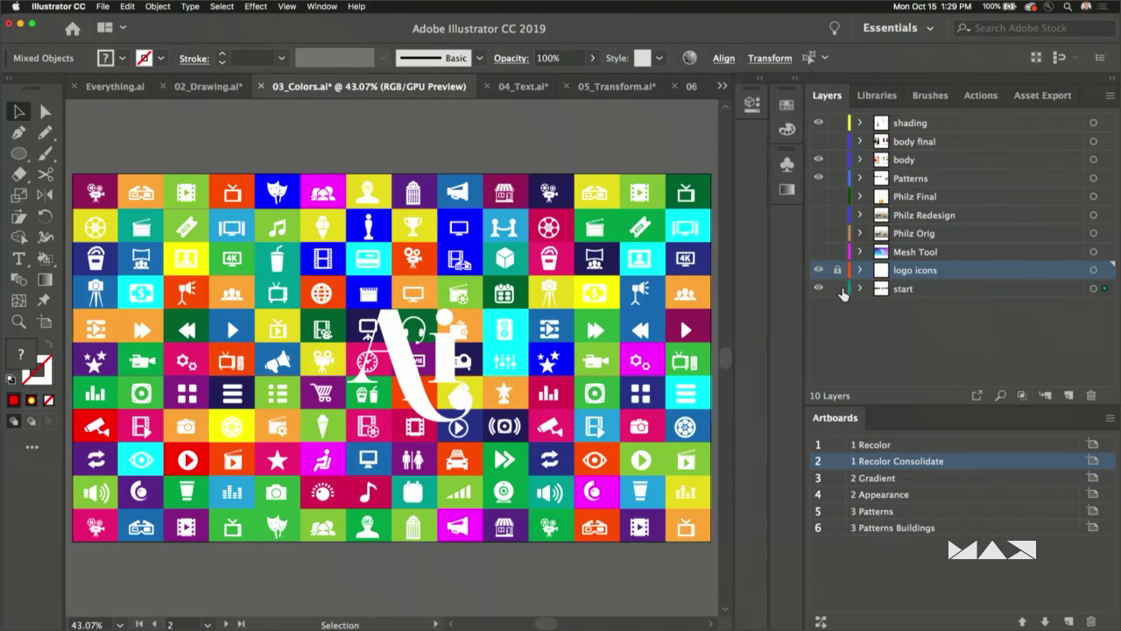
left_click(224, 191)
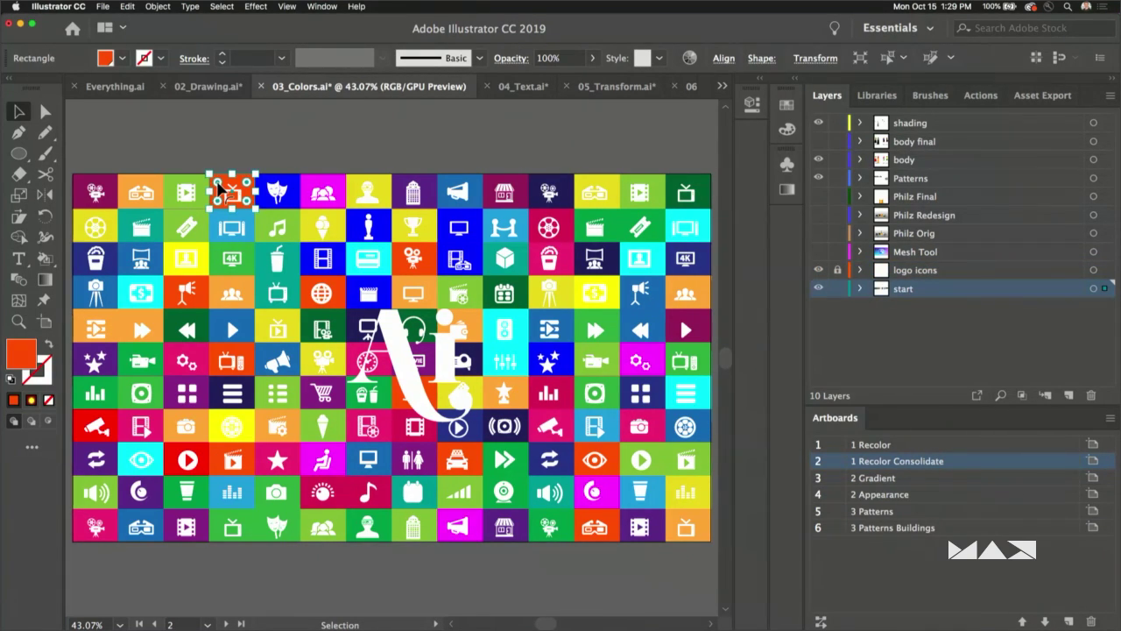
left_click(132, 125)
left_click_drag(78, 168, 695, 568)
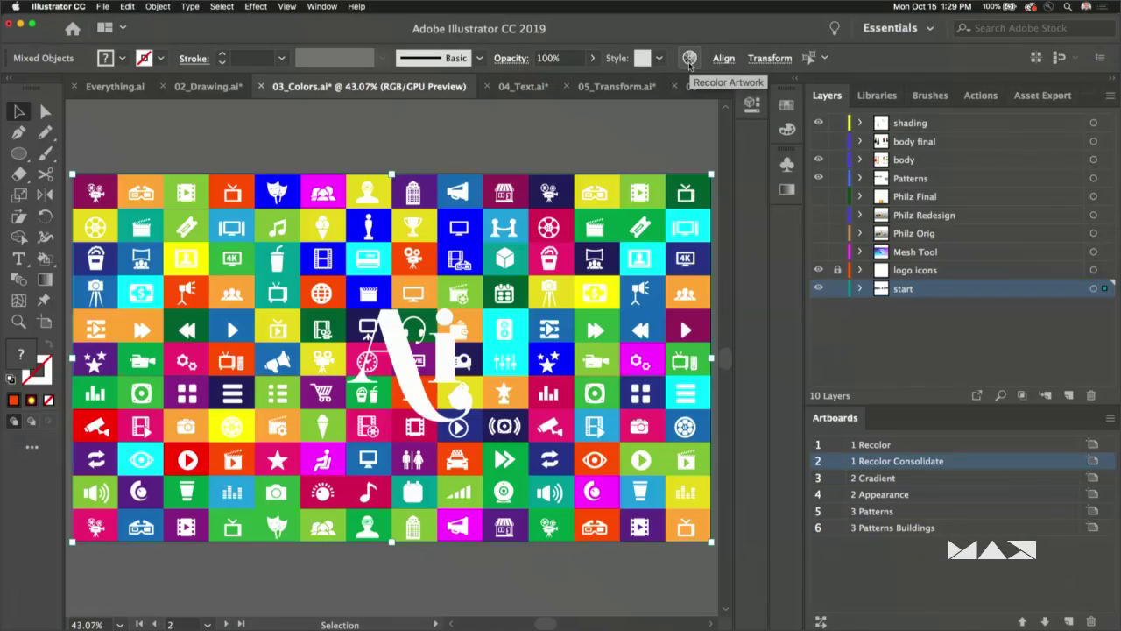
- Open Recolor Artwork for the selected icon tiles and reduce their palette to 4 colors
left_click(689, 57)
mouse_move(637, 64)
left_mouse_down()
mouse_move(611, 85)
mouse_move(634, 81)
left_mouse_up()
left_click(813, 173)
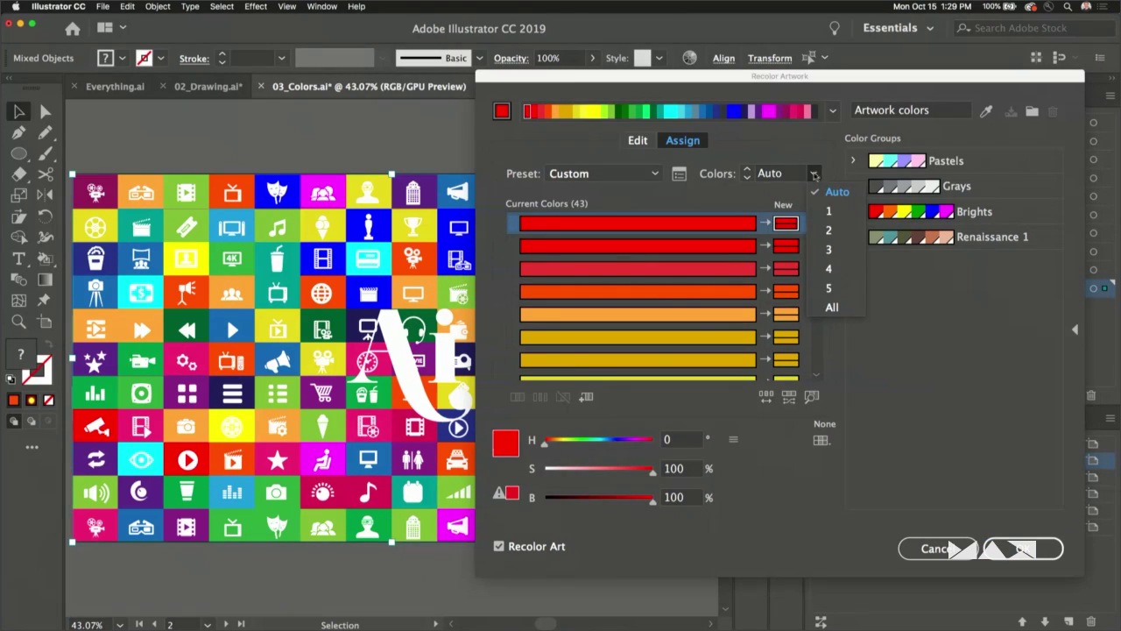
left_click(829, 269)
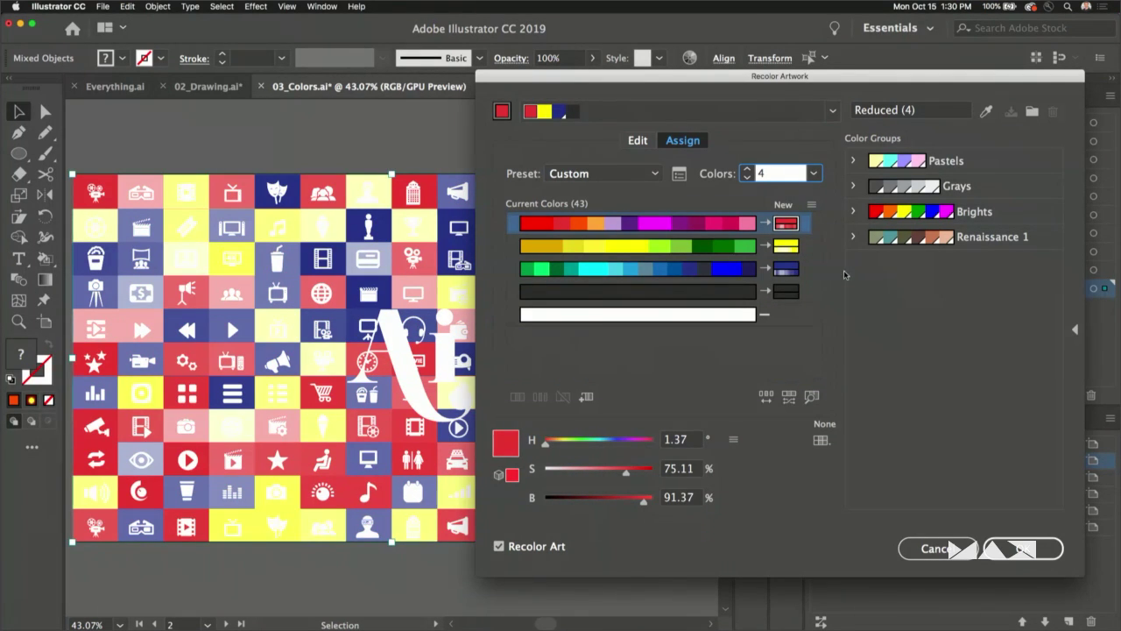
- Increase the number of colors for the icon tiles to 10
left_click(746, 170)
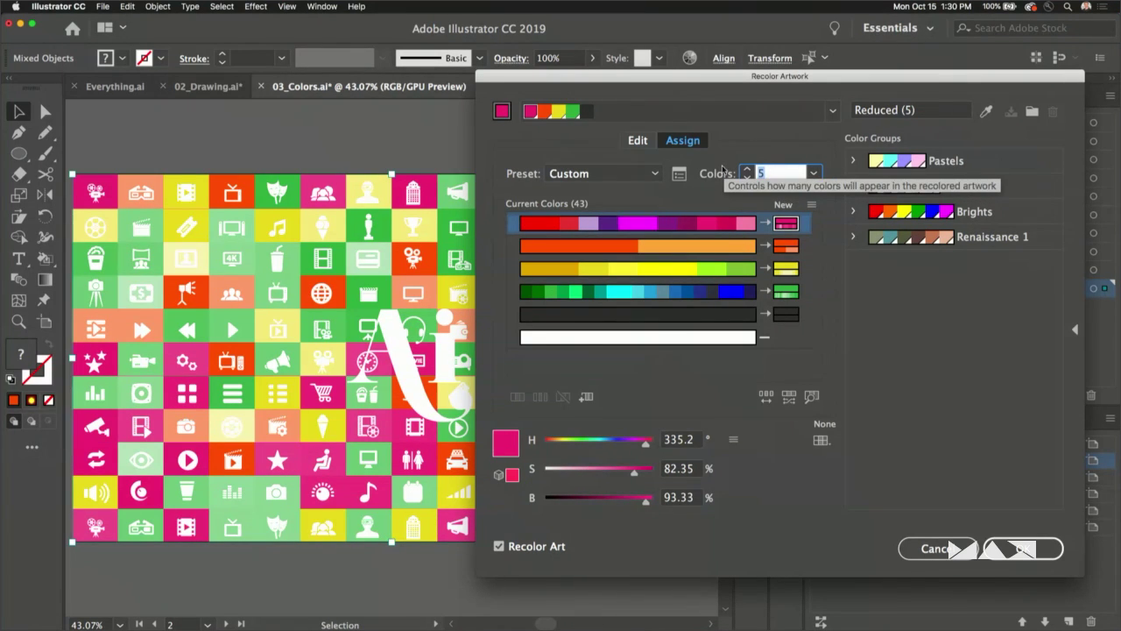
type("10")
key("Tab")
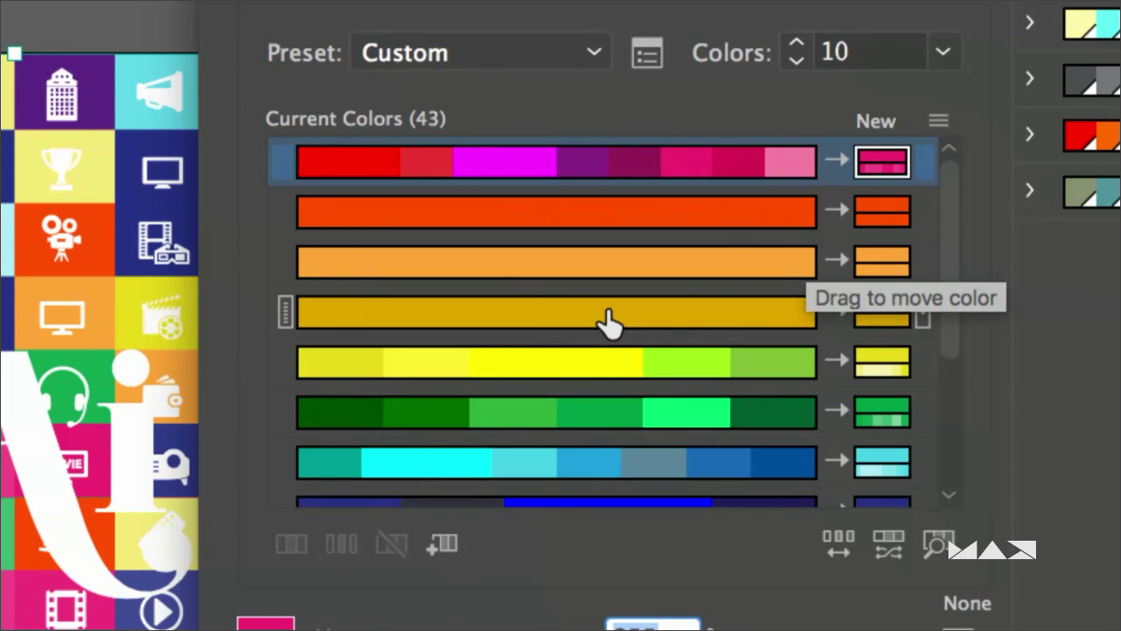
- Merge the mustard current color into the light orange row for the icon tiles and apply the recoloring
left_click_drag(608, 320, 608, 275)
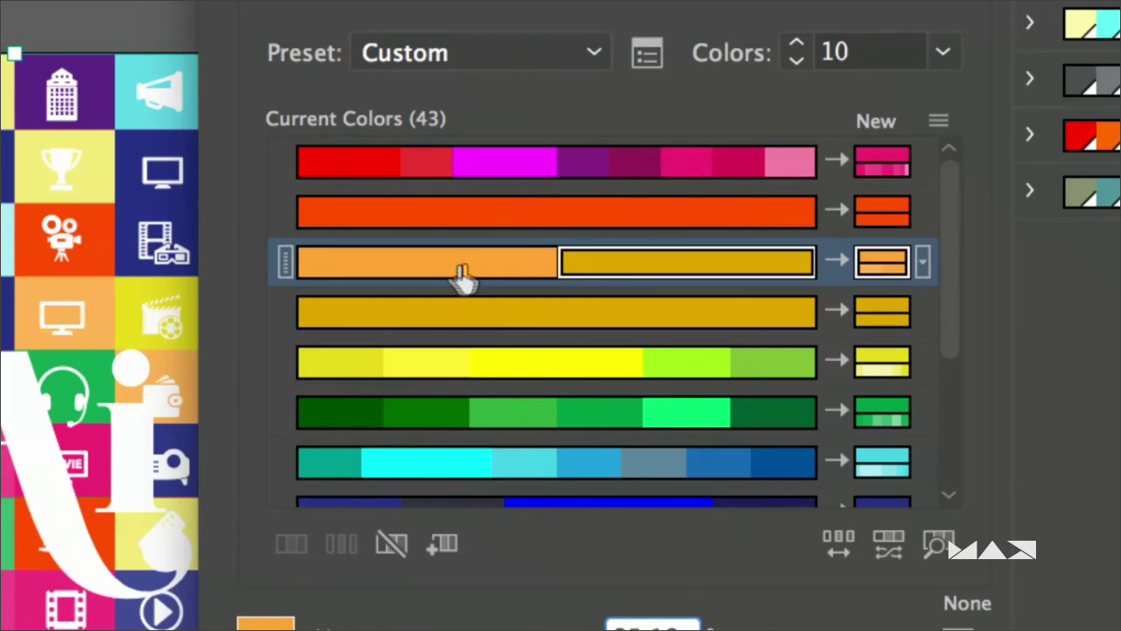
left_click_drag(733, 316, 682, 275)
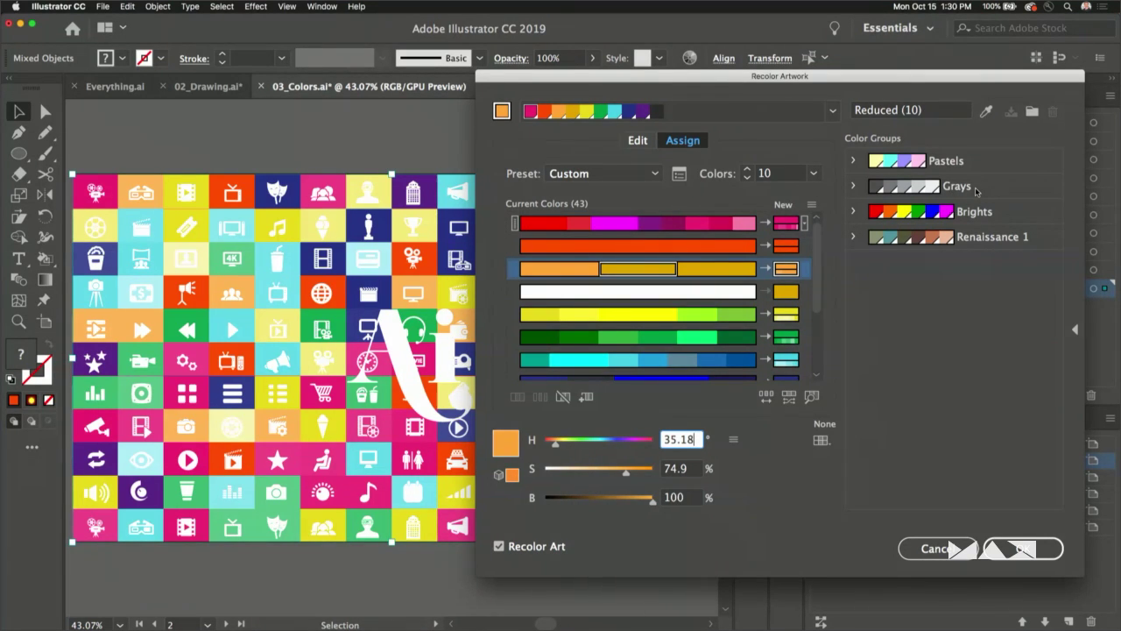
left_click(618, 143)
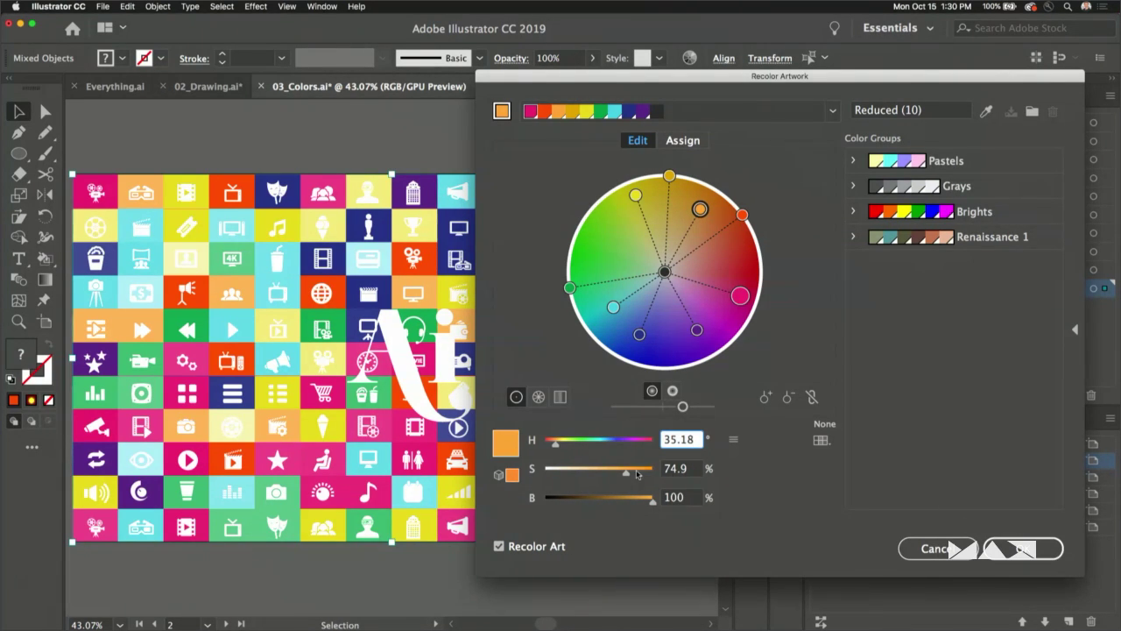
left_click_drag(627, 473, 687, 474)
left_click(1016, 548)
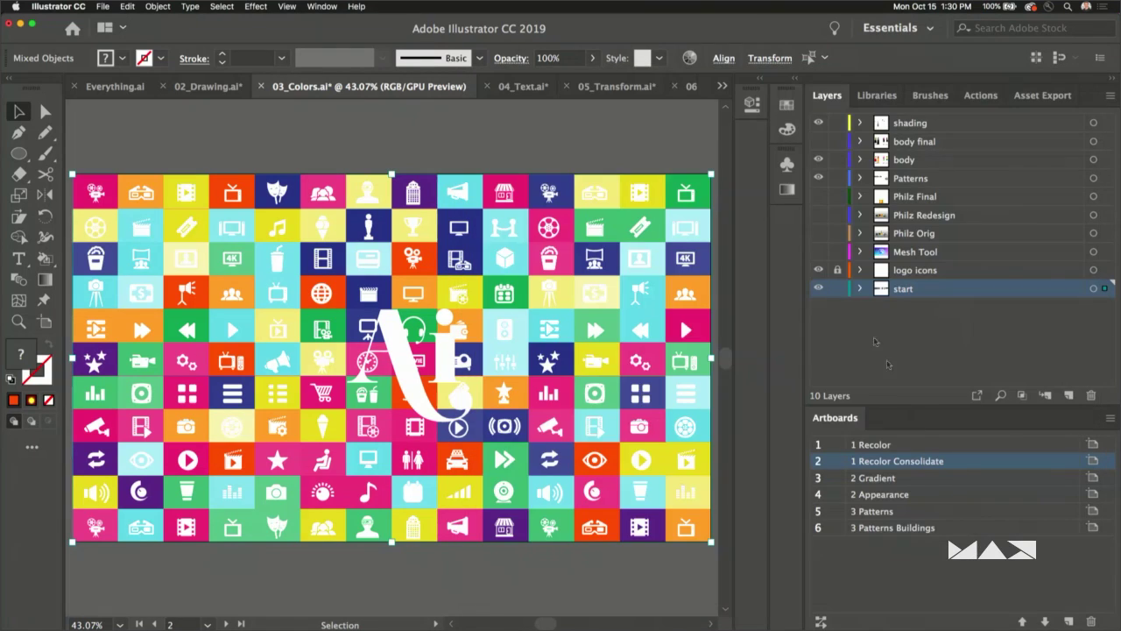
- Go to the 2 Gradient artboard and fill the circle behind the Ai logo with the yellow-to-red linear gradient swatch
left_click(902, 480)
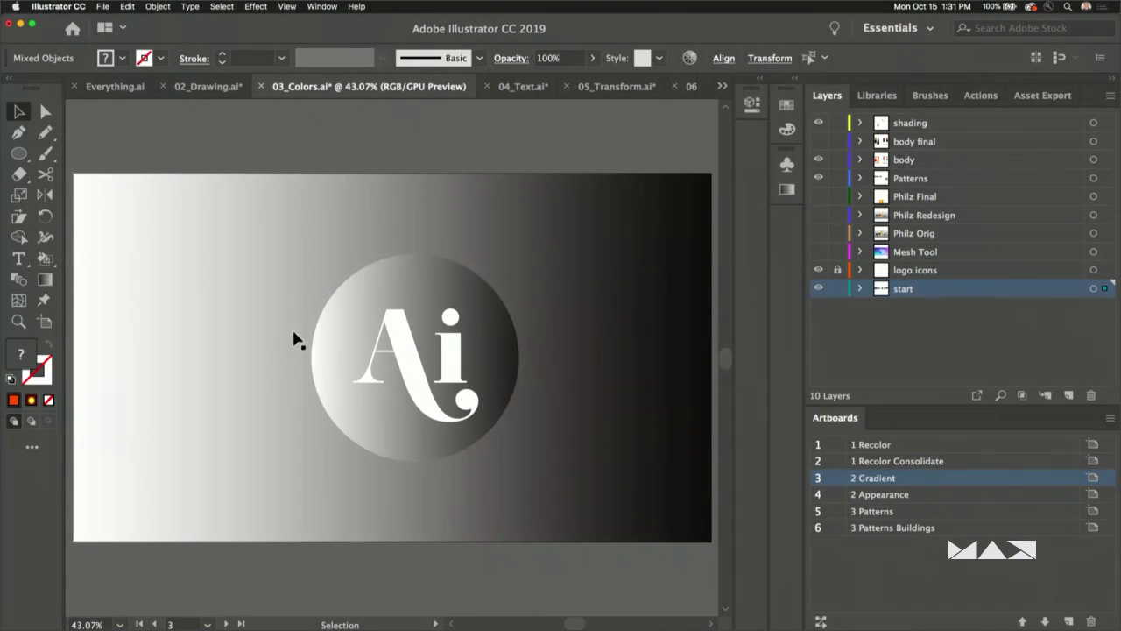
left_click(335, 339)
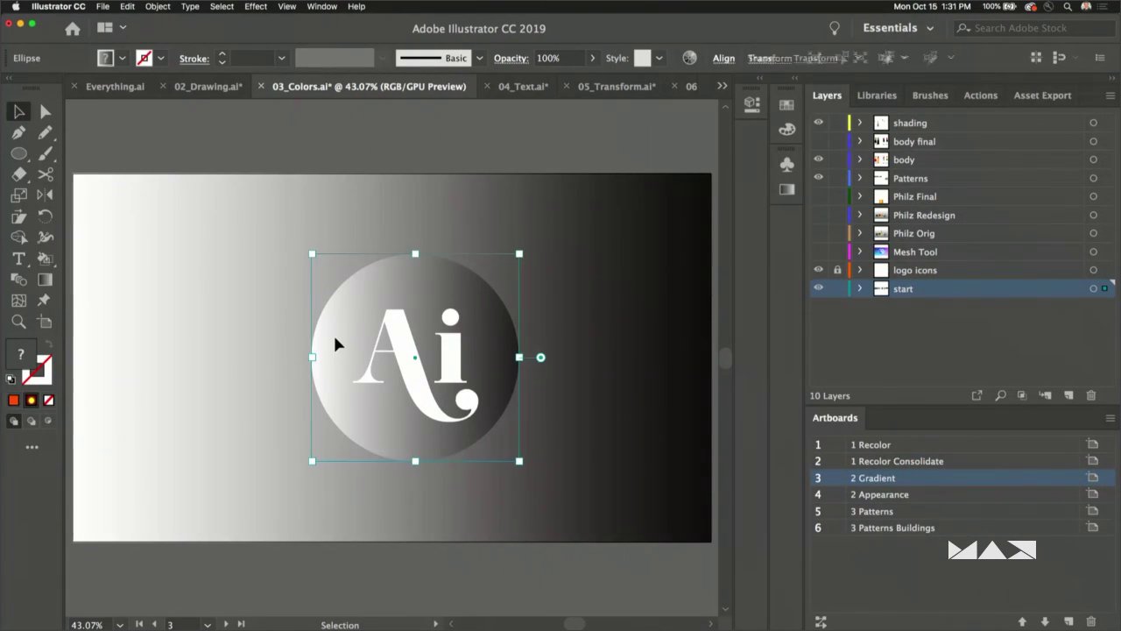
left_click(798, 79)
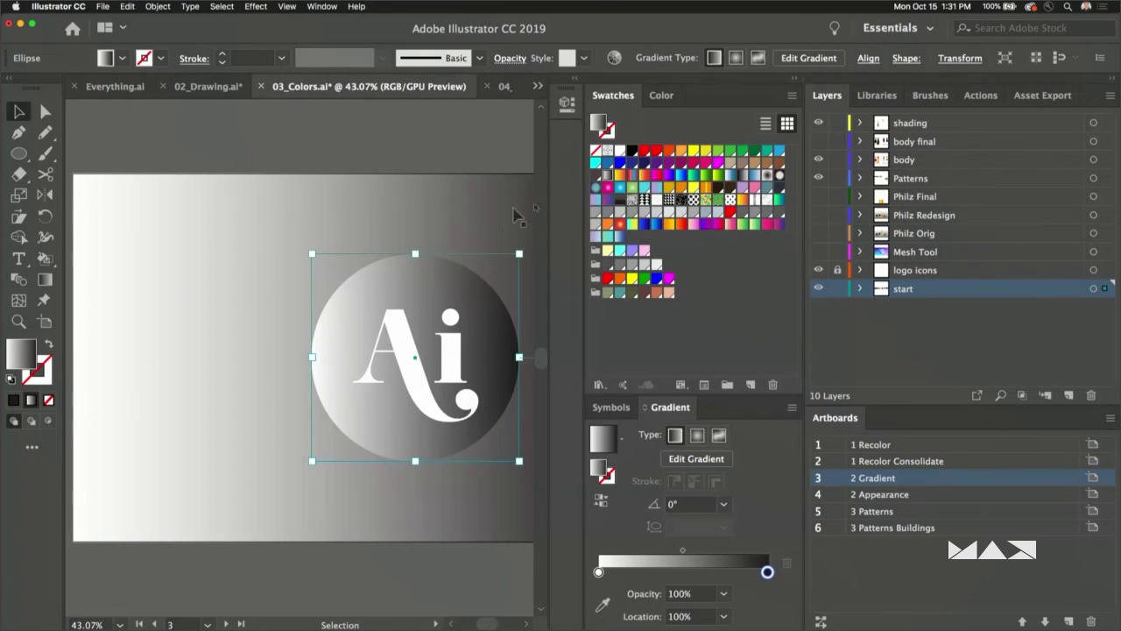
left_click(645, 176)
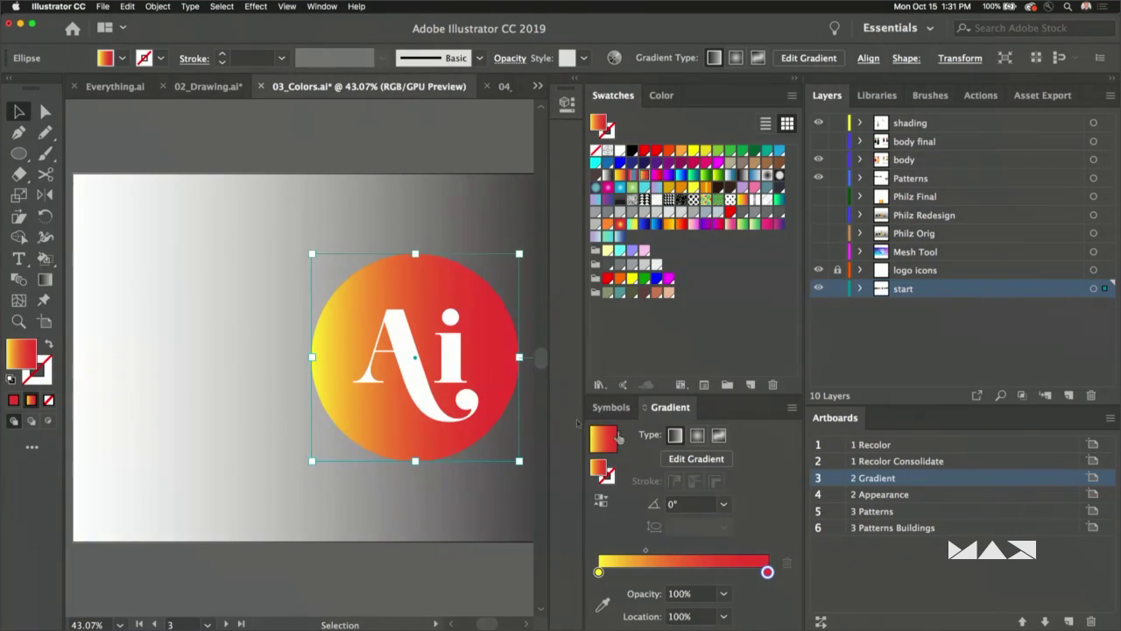
- Float the gradient settings beside the circle and redraw its linear gradient across its full width with the Gradient tool
left_click_drag(670, 407, 683, 173)
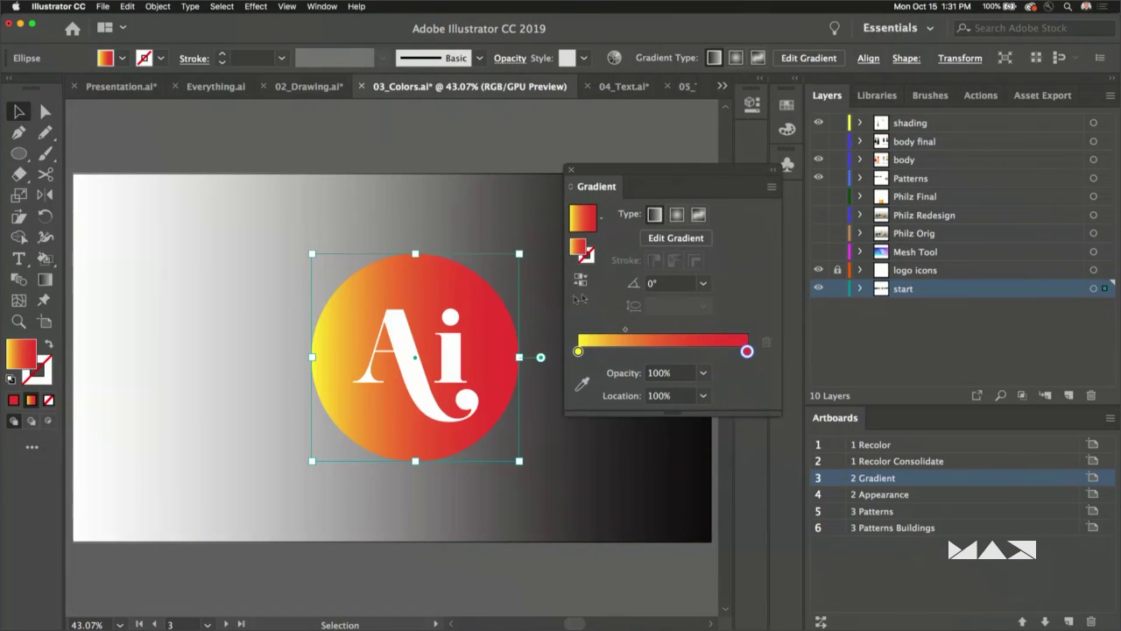
left_click(45, 280)
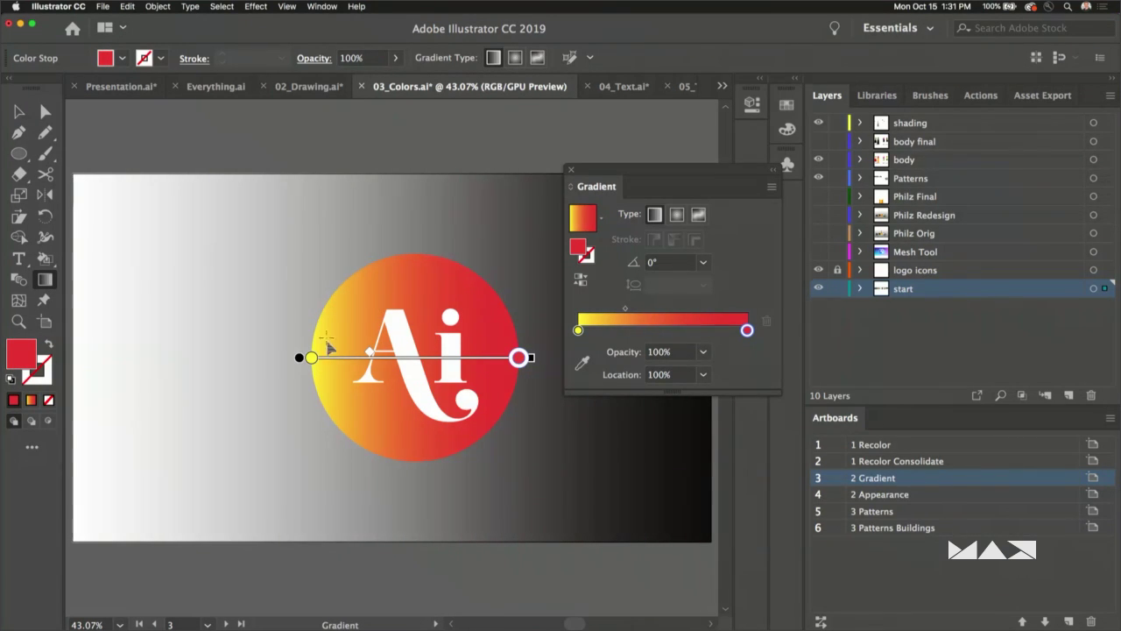
left_click_drag(313, 357, 532, 358)
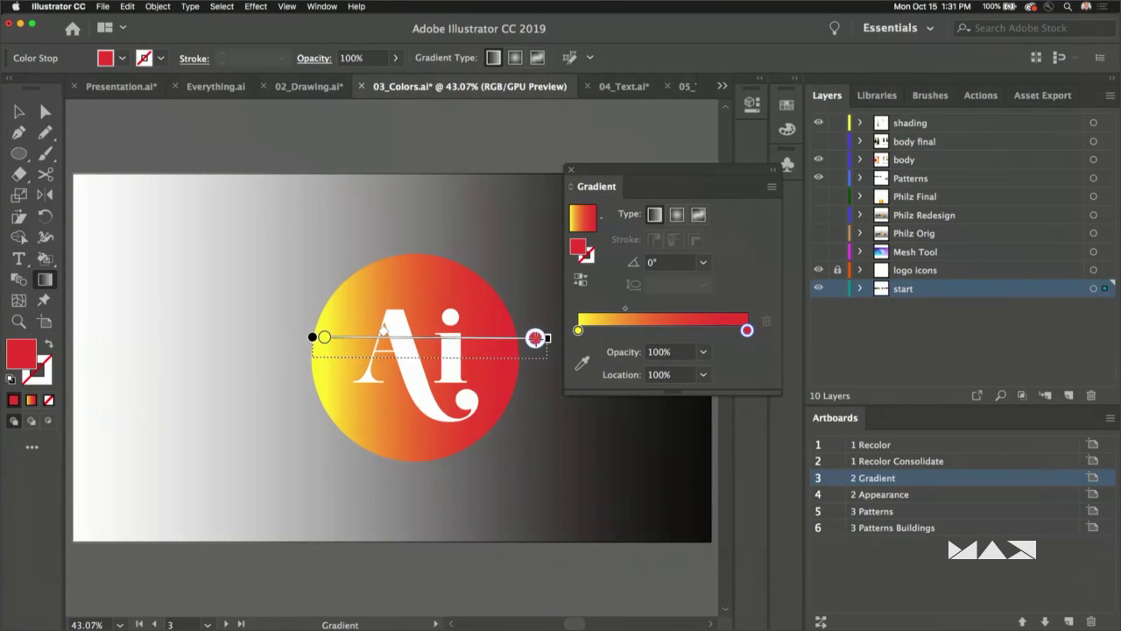
- Make the circle's gradient radial and shift its yellow center to the upper left of the circle, at an angle of about -12.5°
left_click(677, 214)
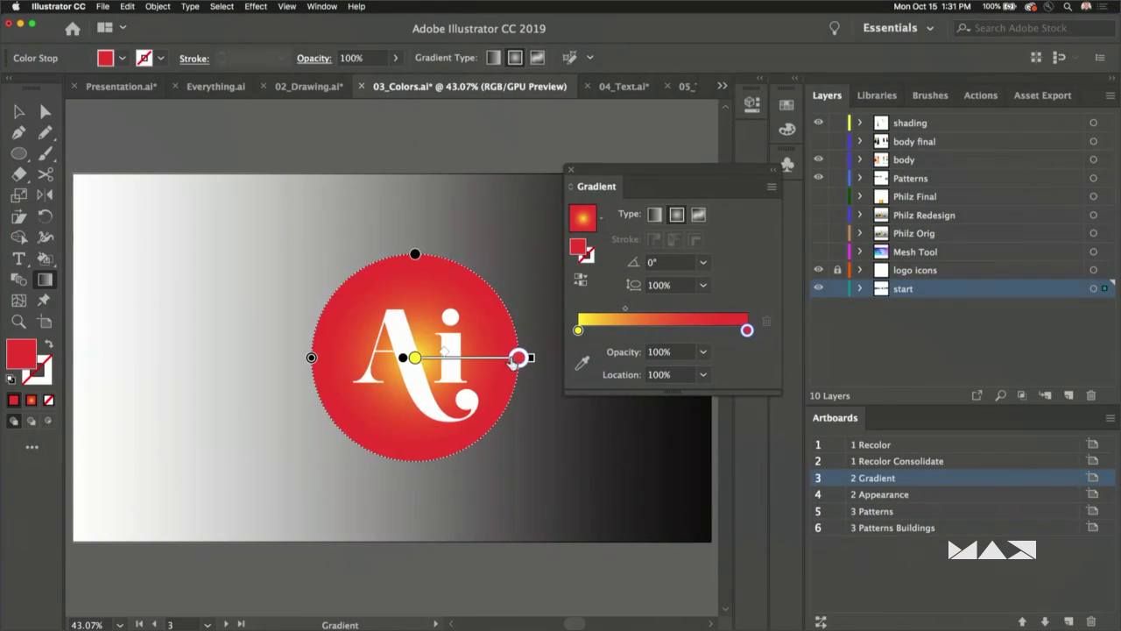
left_click_drag(351, 322, 511, 330)
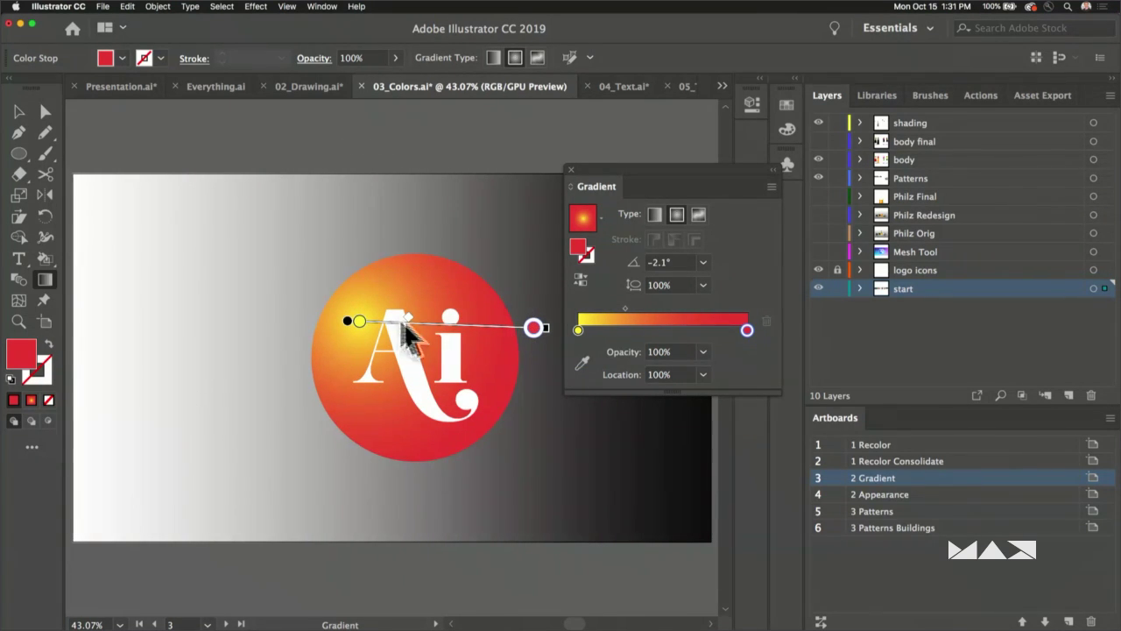
left_click_drag(348, 324, 372, 348)
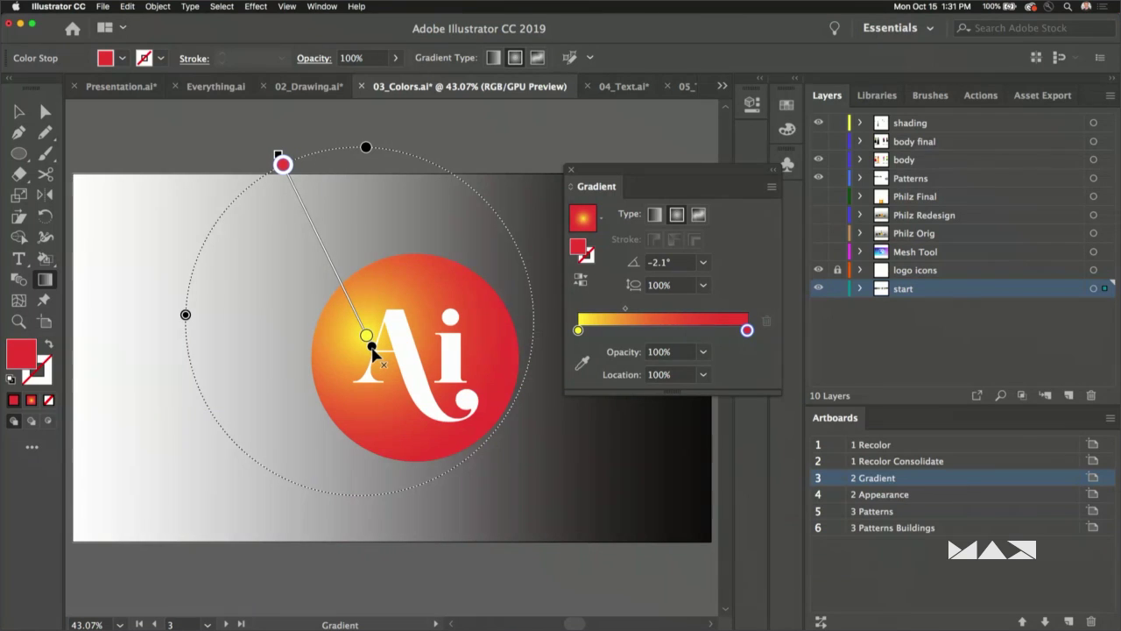
mouse_move(362, 307)
left_mouse_down()
mouse_move(429, 322)
mouse_move(380, 313)
mouse_move(368, 322)
left_mouse_up()
left_click_drag(363, 280, 538, 318)
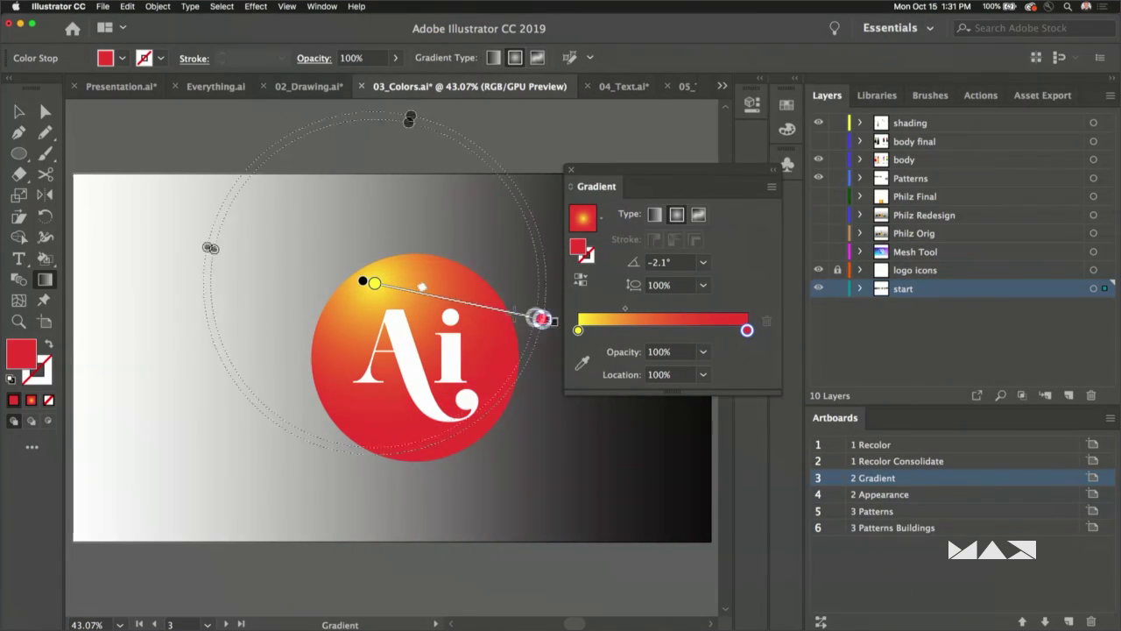
mouse_move(450, 313)
left_mouse_down()
mouse_move(493, 368)
mouse_move(475, 338)
mouse_move(477, 352)
mouse_move(452, 335)
left_mouse_up()
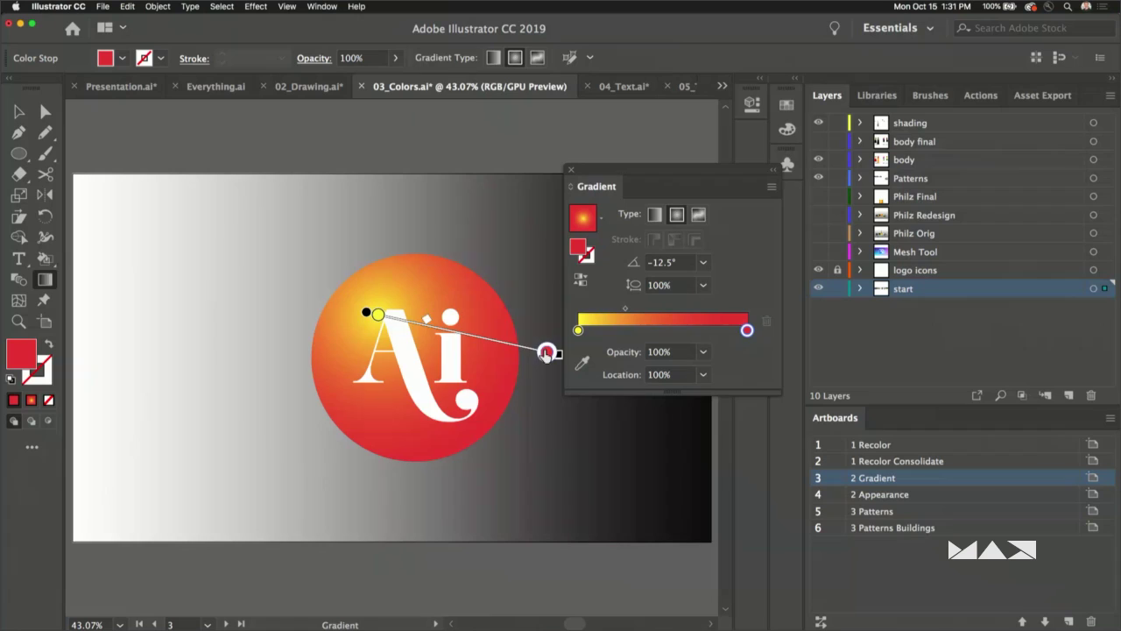
- Move the midpoint between the circle's yellow and red gradient stops to a location of about 48.4%
mouse_move(501, 351)
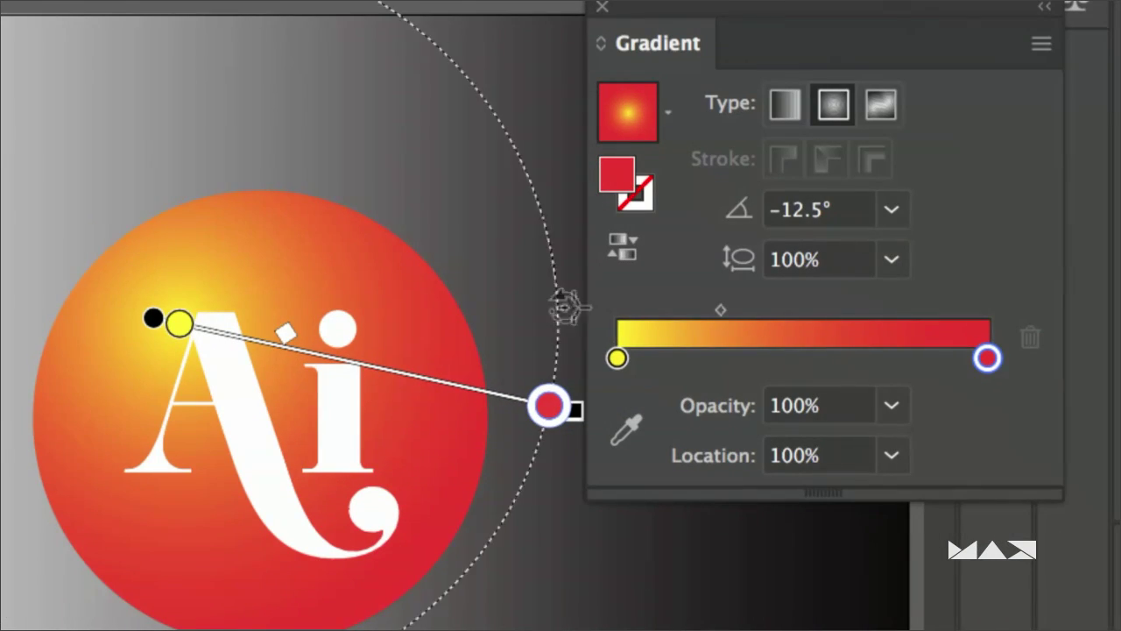
left_click_drag(717, 314, 791, 310)
mouse_move(343, 368)
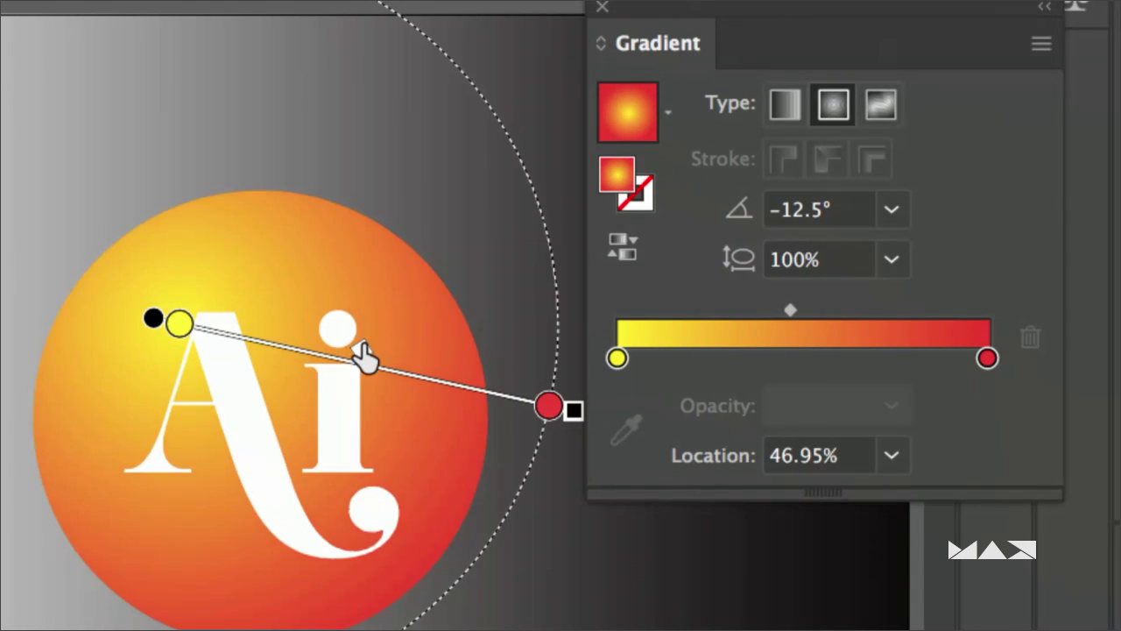
left_click_drag(361, 355, 364, 350)
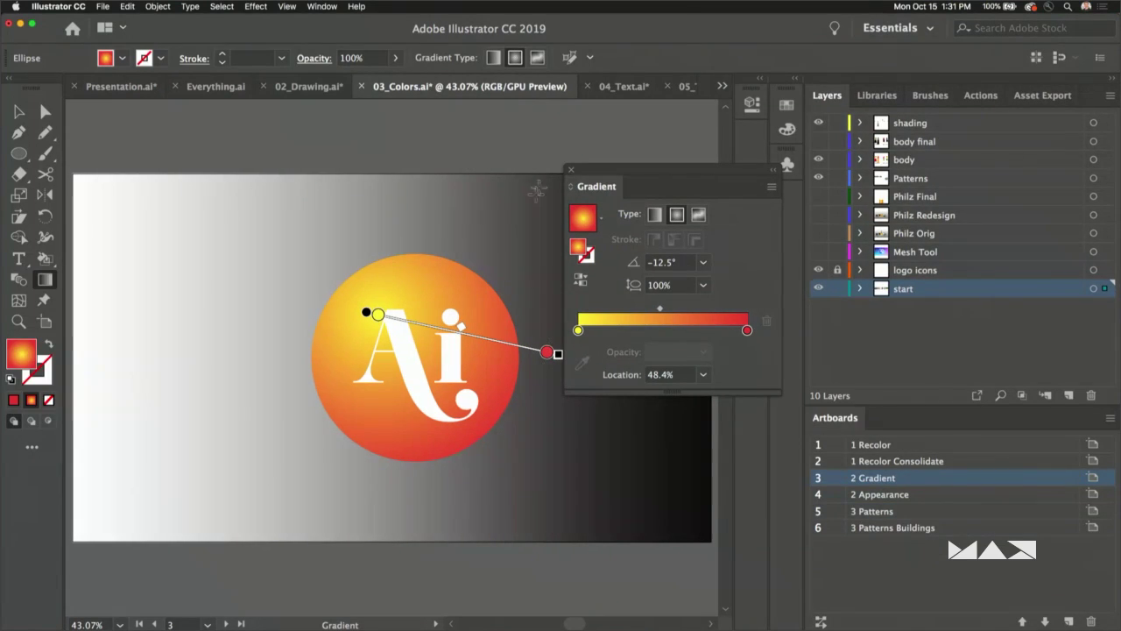
- Fill the background rectangle with the magenta-to-blue linear gradient swatch and dock the floating gradient settings again
left_click(19, 112)
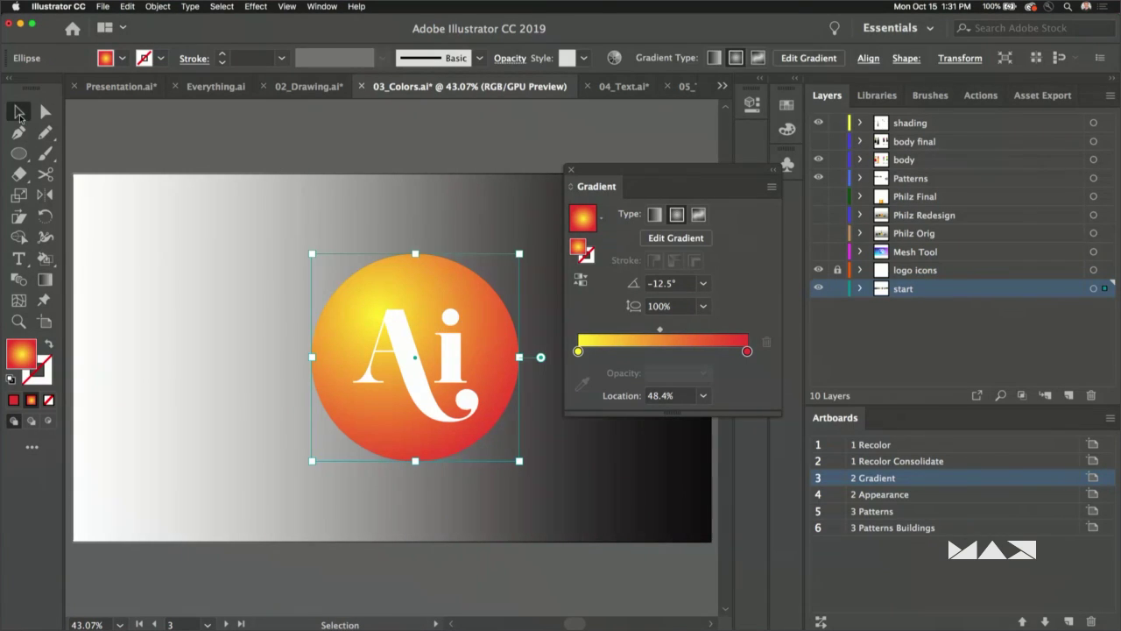
left_click(257, 230)
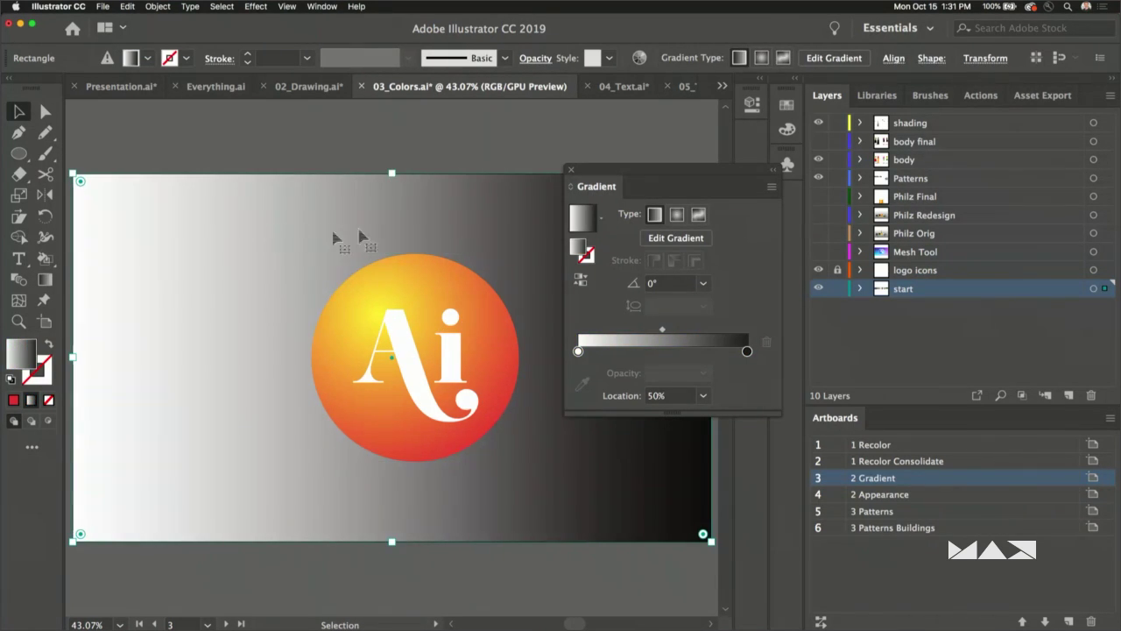
left_click(787, 129)
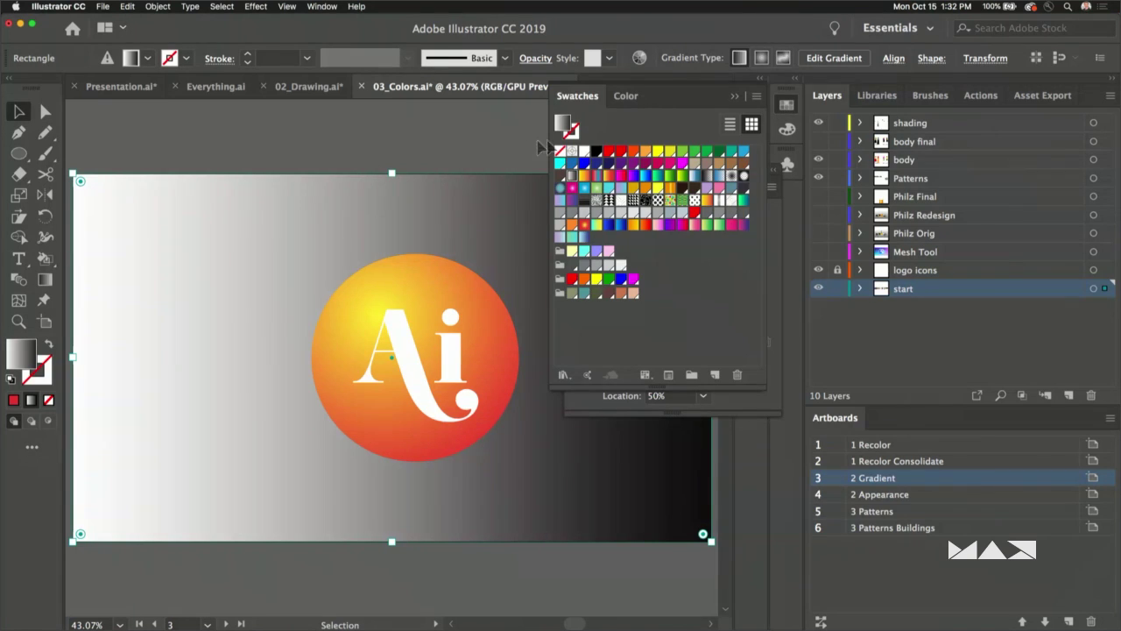
left_click(633, 179)
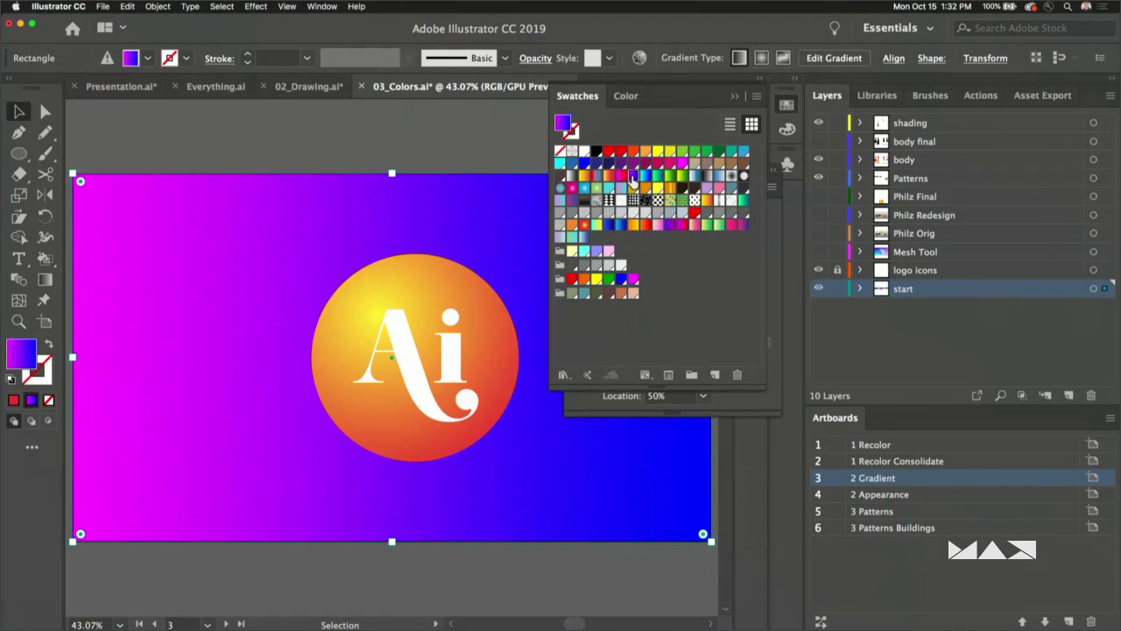
left_click(733, 99)
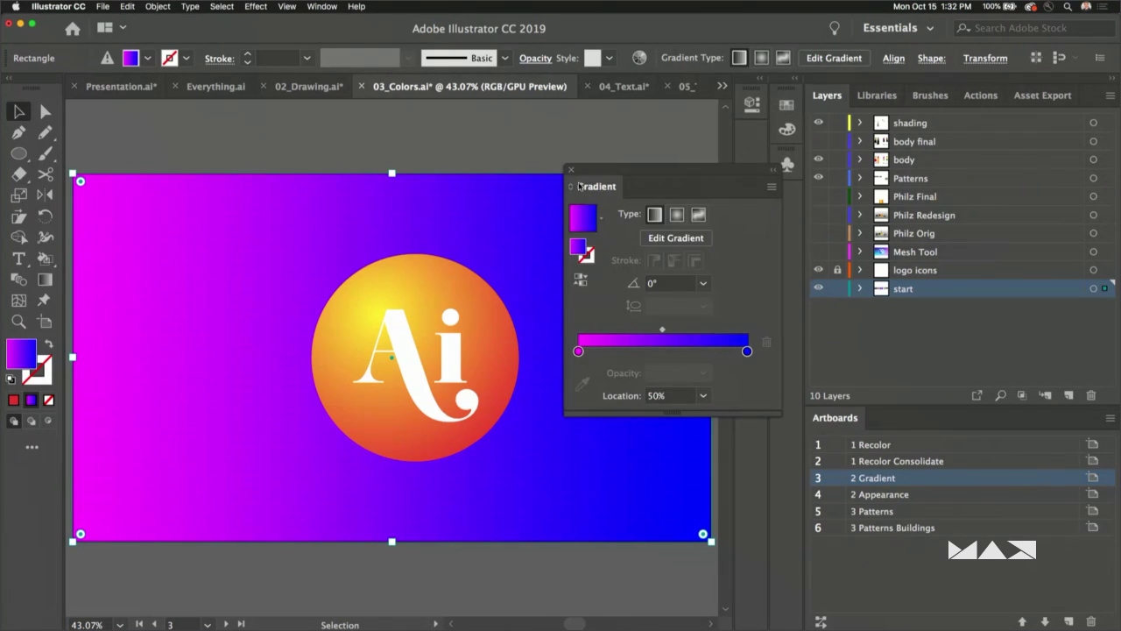
left_click_drag(578, 185, 828, 278)
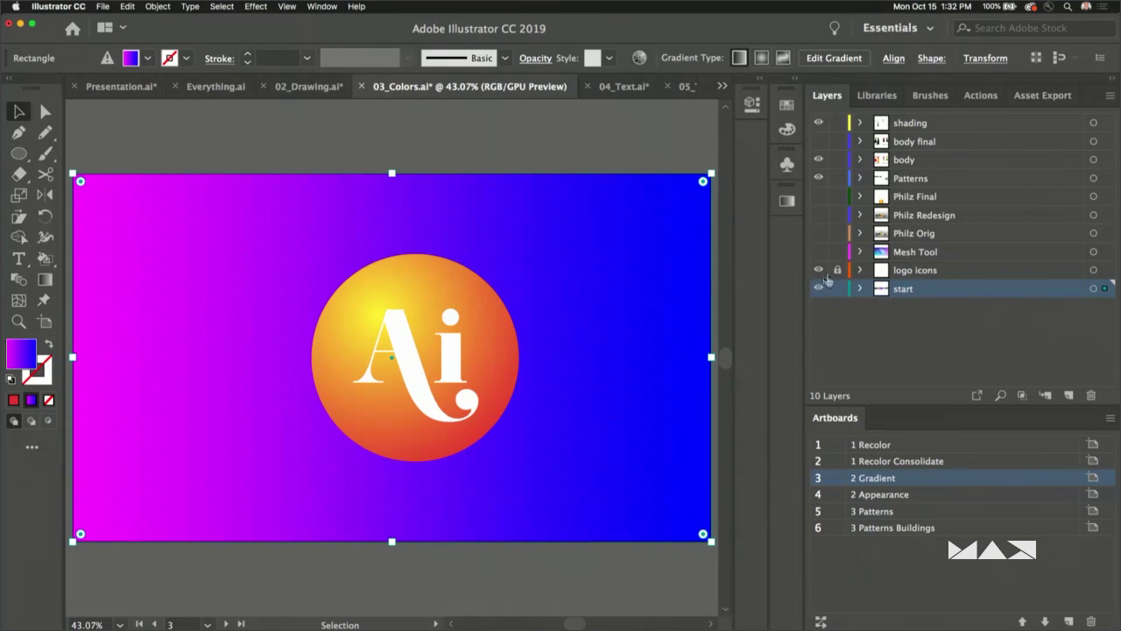
- Show the Mesh Tool layer, examine its gradient mesh shape and red pepper up close, and hide the layer again
left_click(910, 253)
left_click(818, 257)
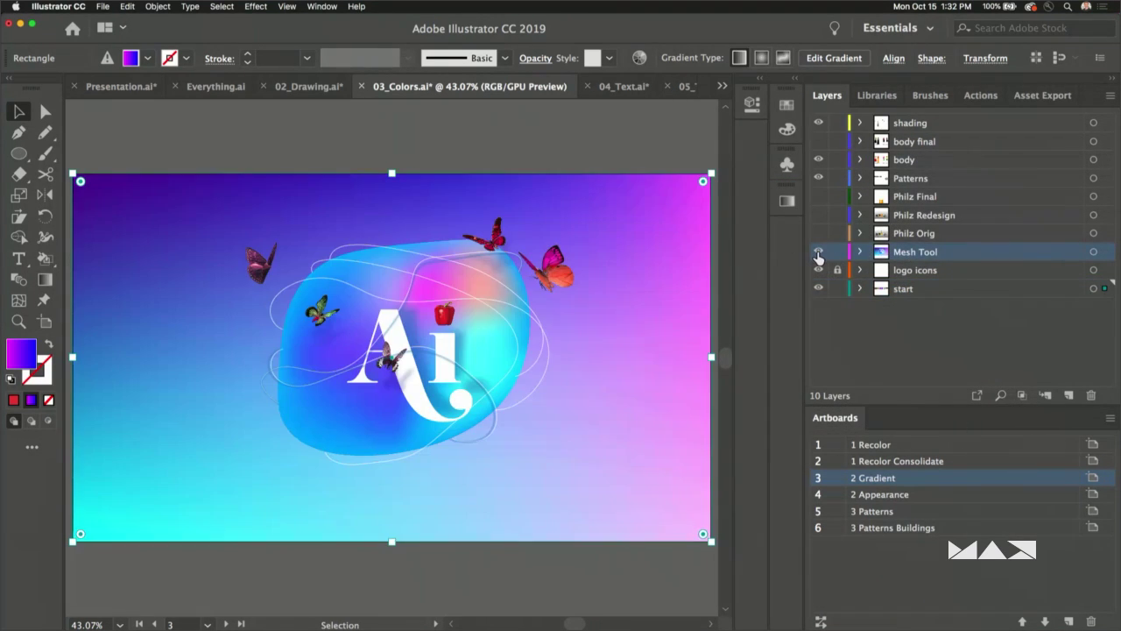
left_click(324, 427)
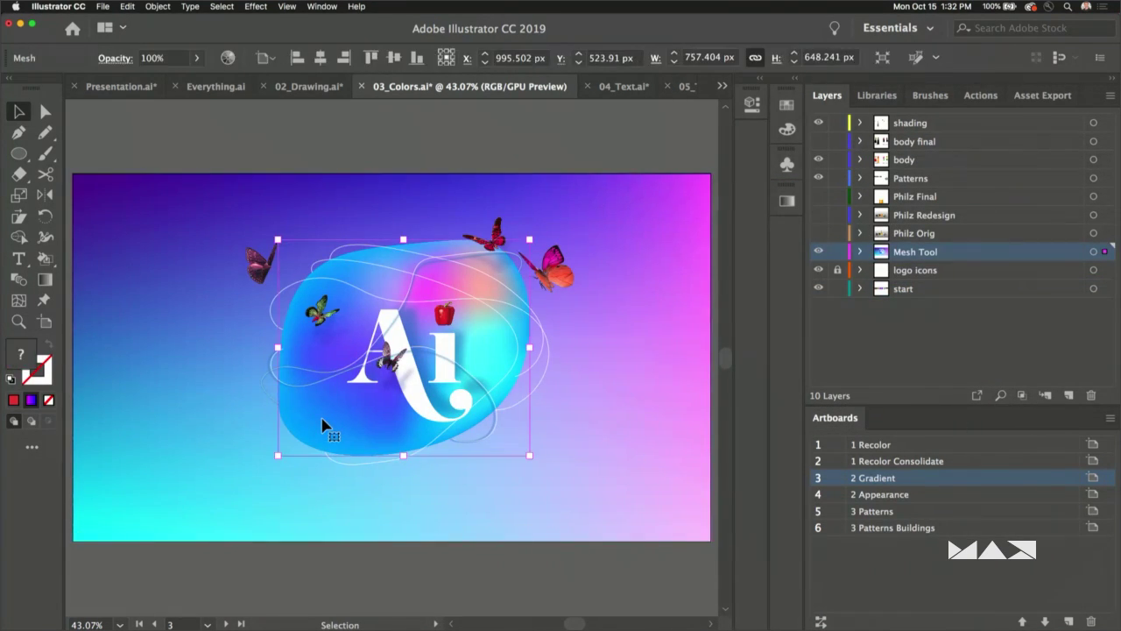
left_click(280, 142)
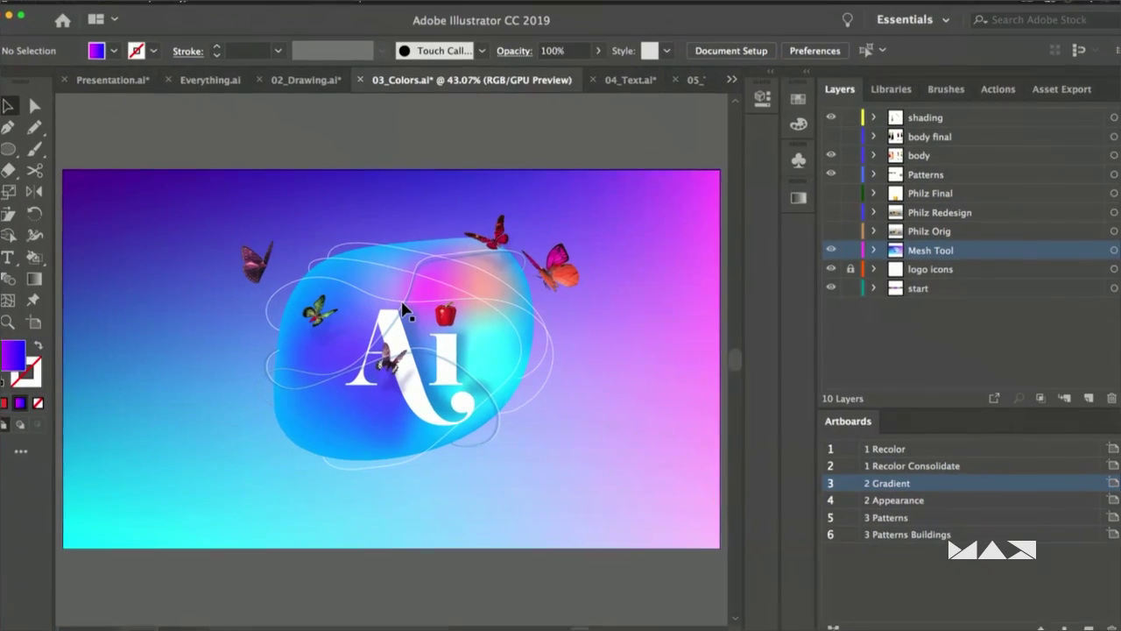
scroll(396, 306, "up", 6)
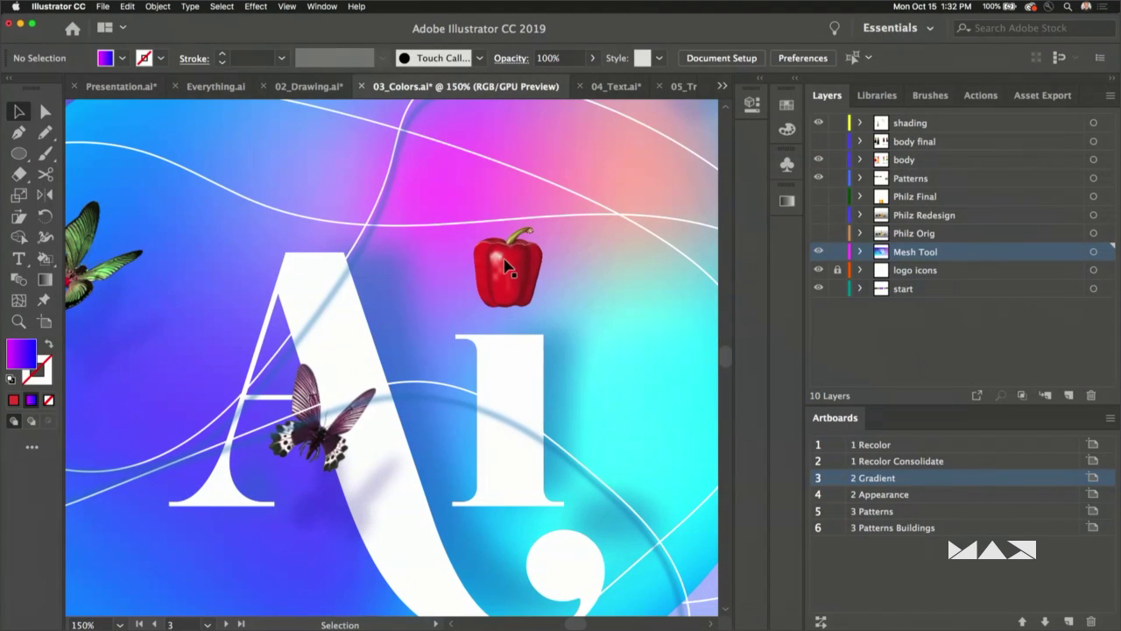
left_click(506, 267)
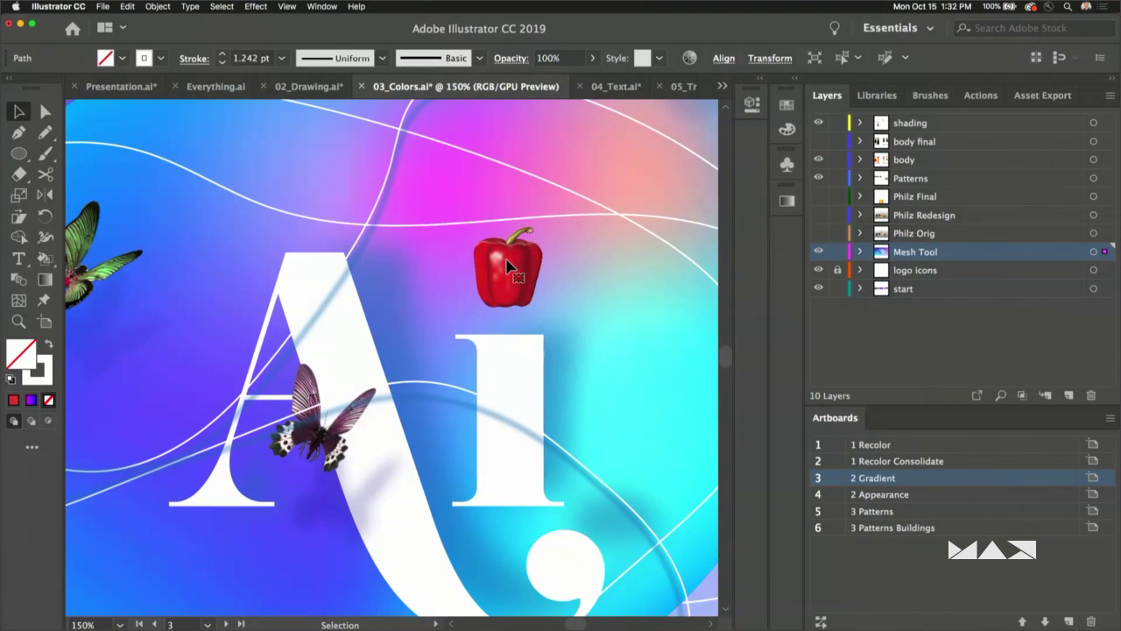
scroll(517, 294, "left", 1)
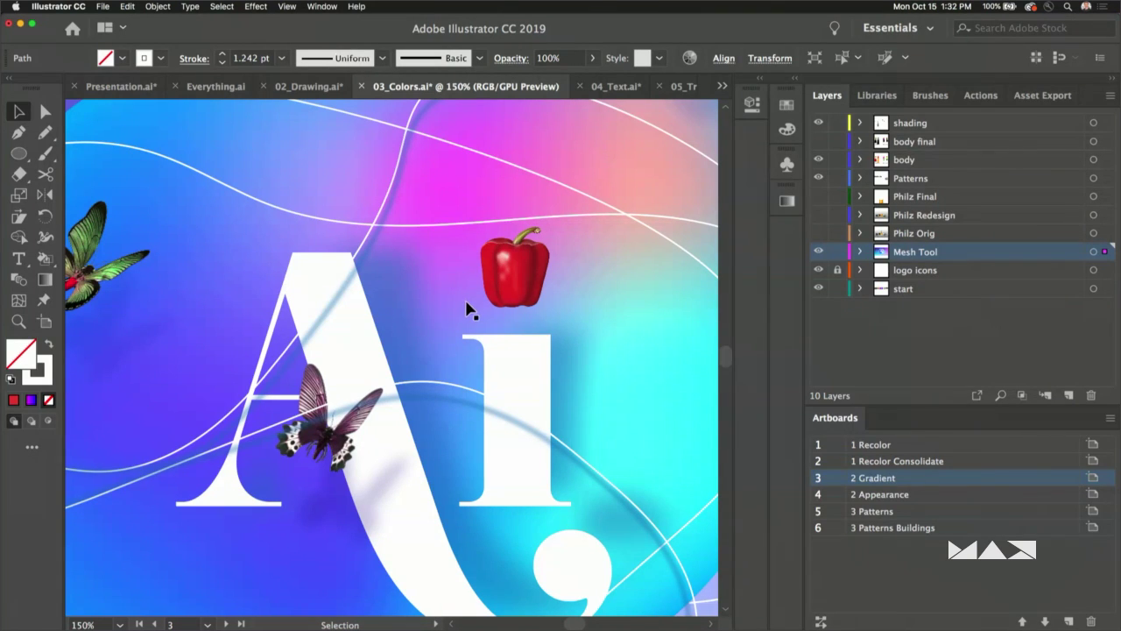
key("super+0")
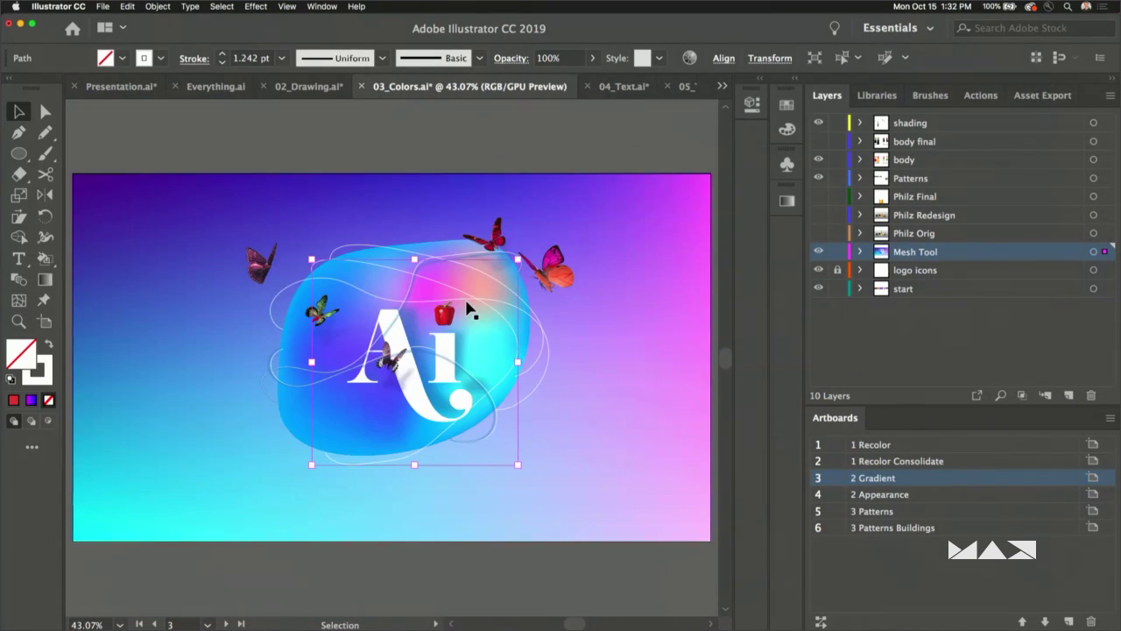
left_click(818, 252)
- Enlarge the orange gradient circle proportionally around its center behind the Ai logo
left_click(918, 277)
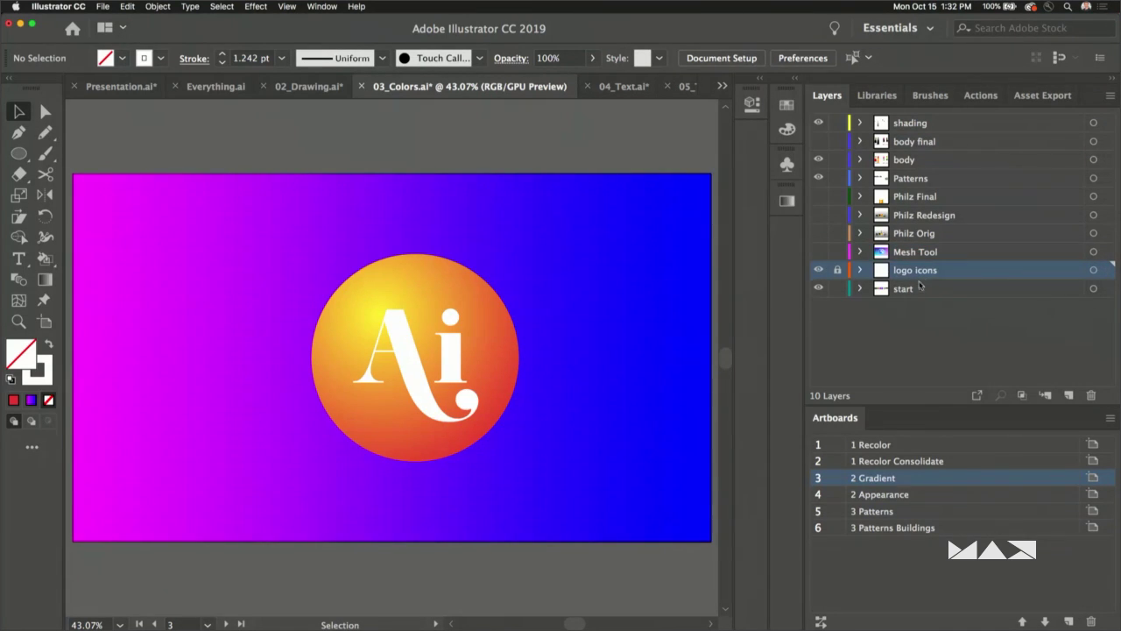
left_click(359, 320)
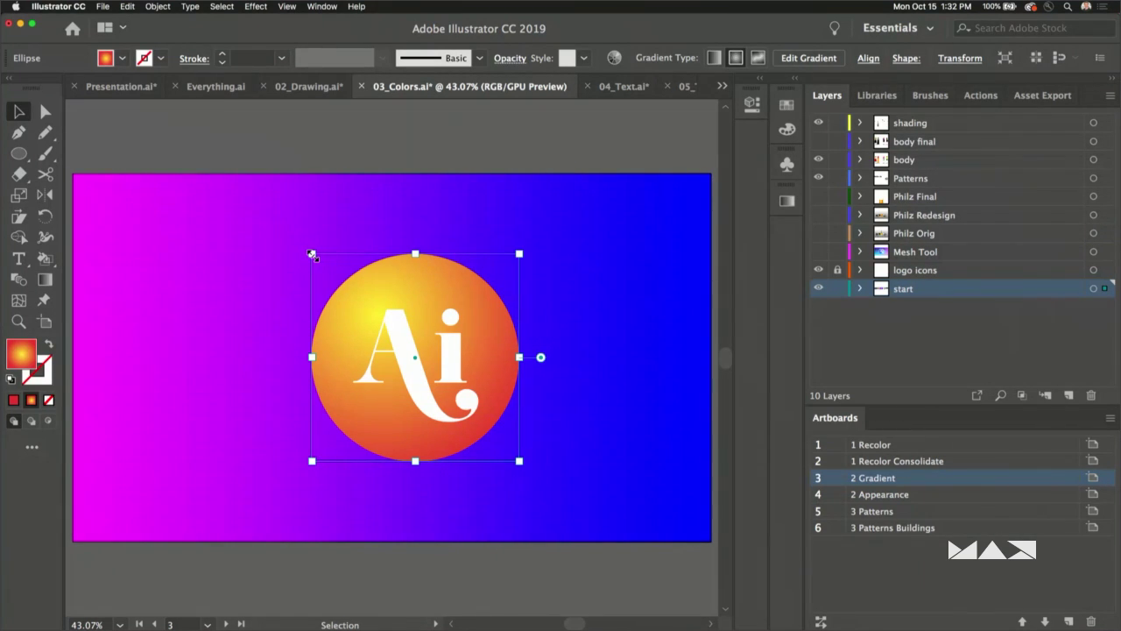
left_click_drag(311, 254, 285, 227)
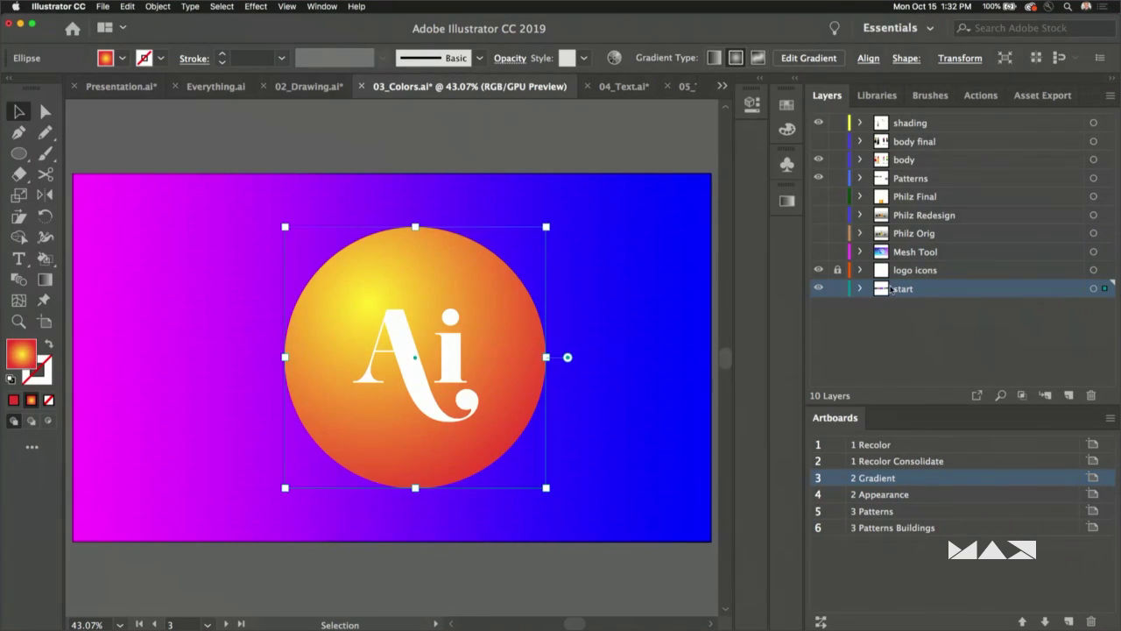
- Change the circle's fill to a freeform gradient and add a yellow color point in its upper-left area
left_click(787, 200)
left_click_drag(581, 187, 594, 219)
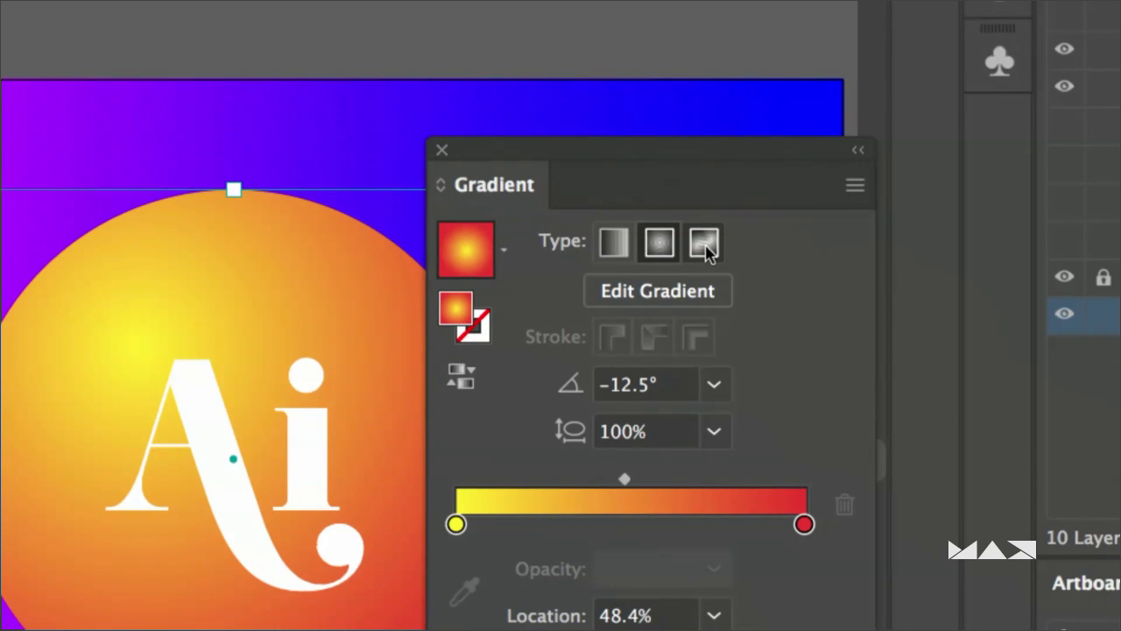
left_click(705, 248)
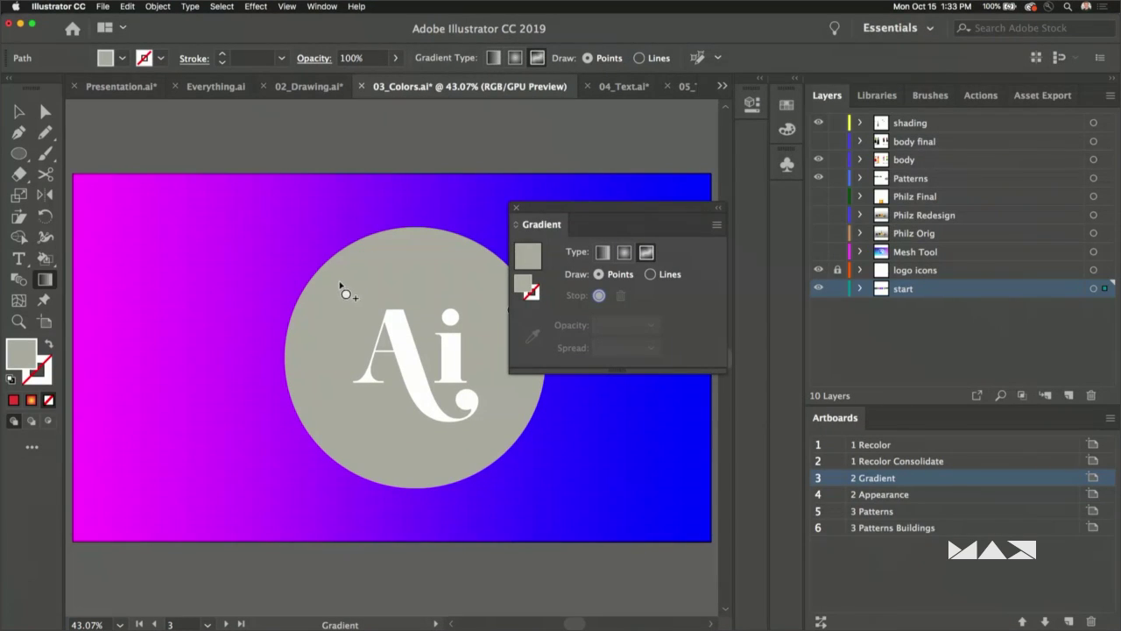
left_click(342, 286)
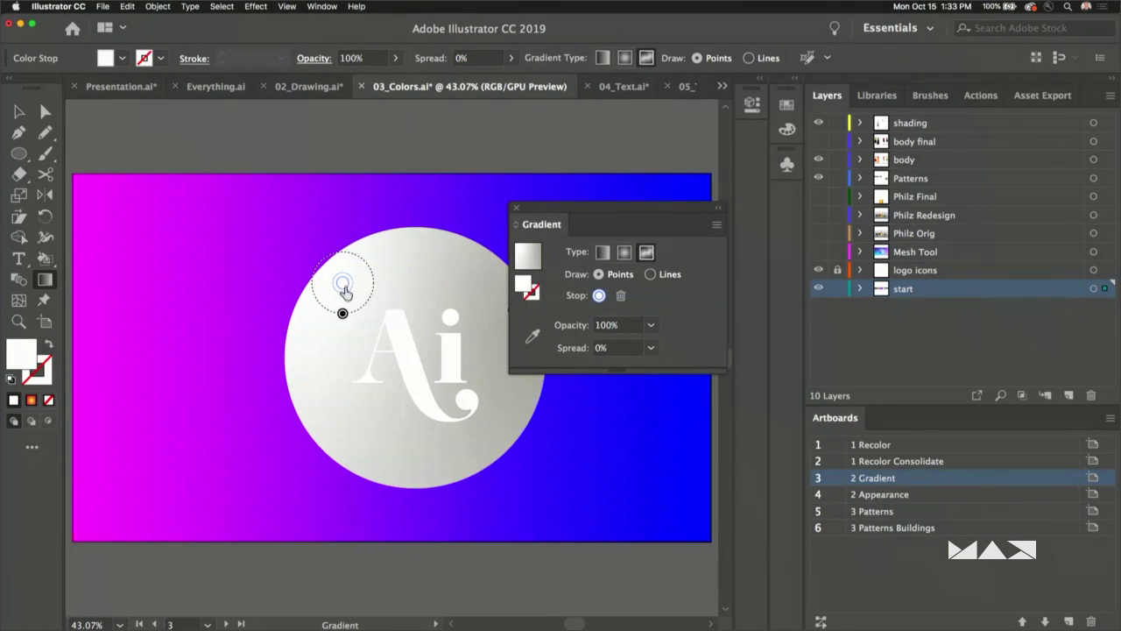
double_click(343, 287)
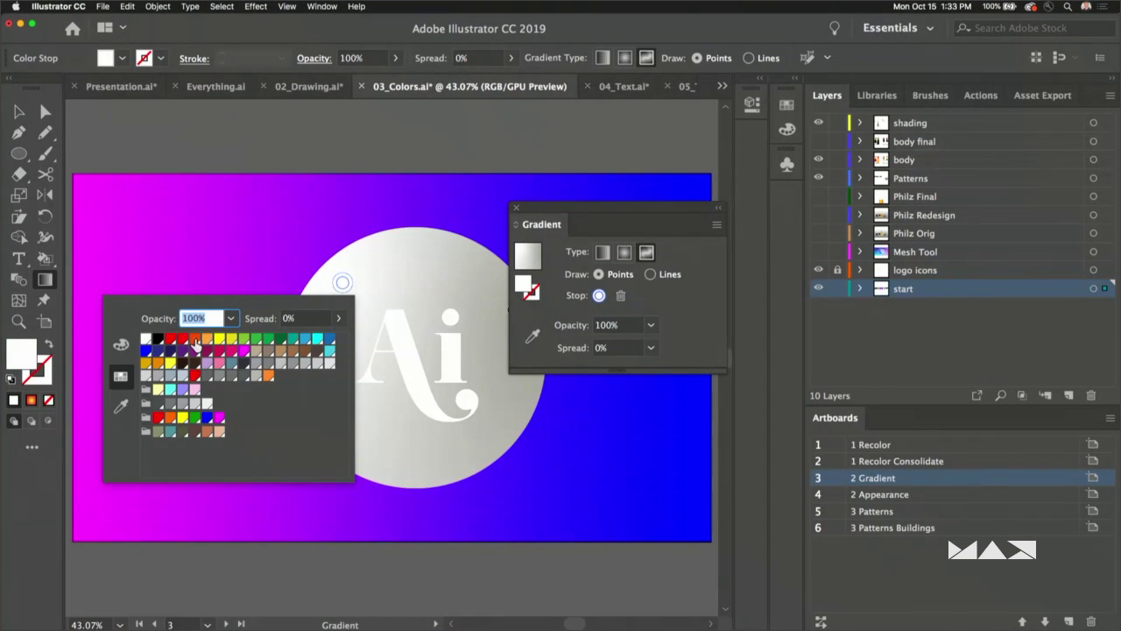
left_click(218, 340)
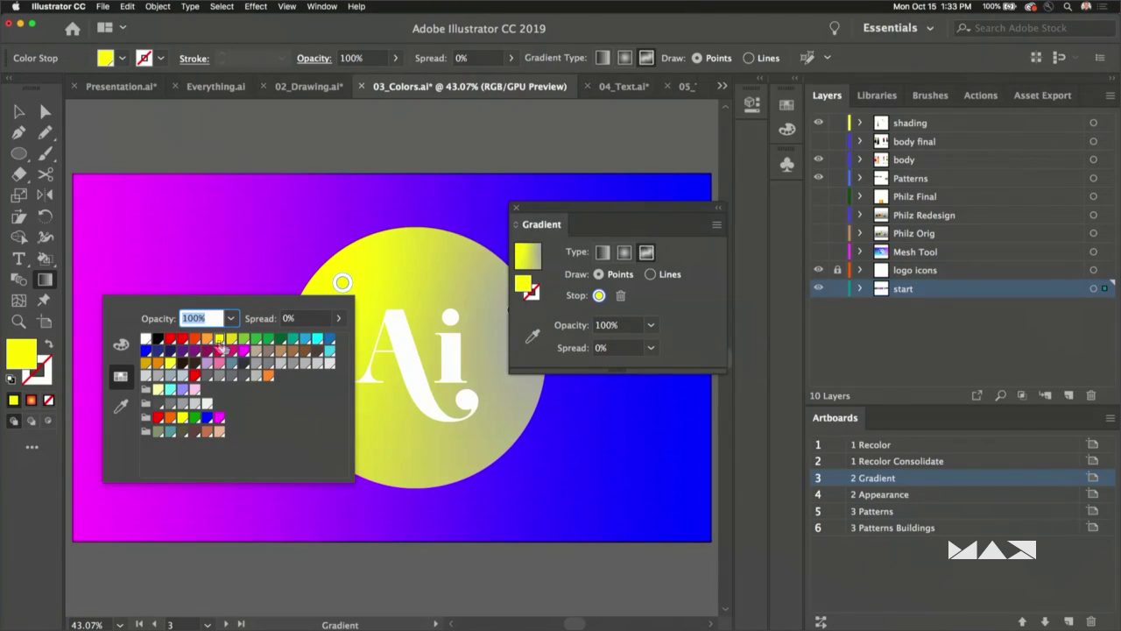
- Add a blue color point in the circle's lower-right area, just beside the tail of the Ai lettering
left_click(444, 458)
left_click(493, 421)
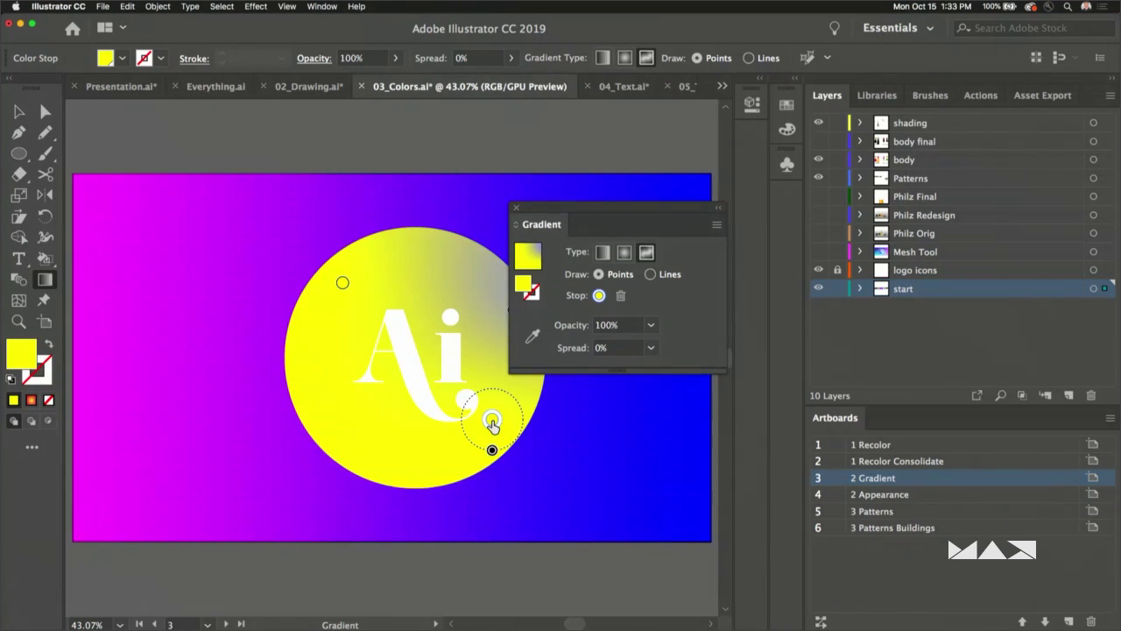
double_click(492, 421)
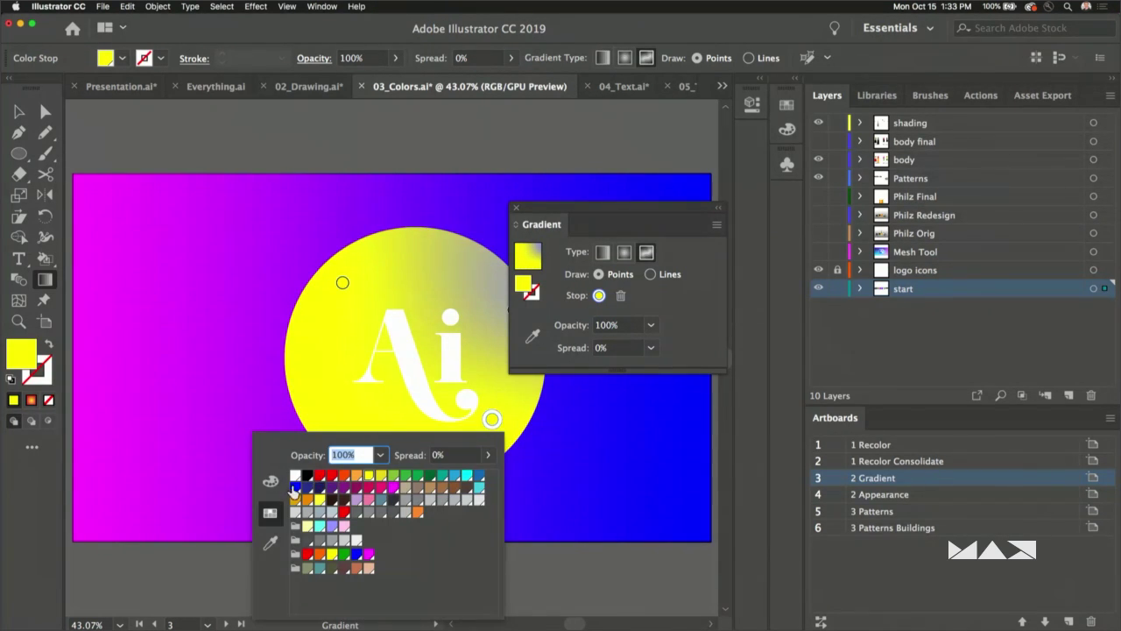
left_click(296, 488)
left_click(325, 399)
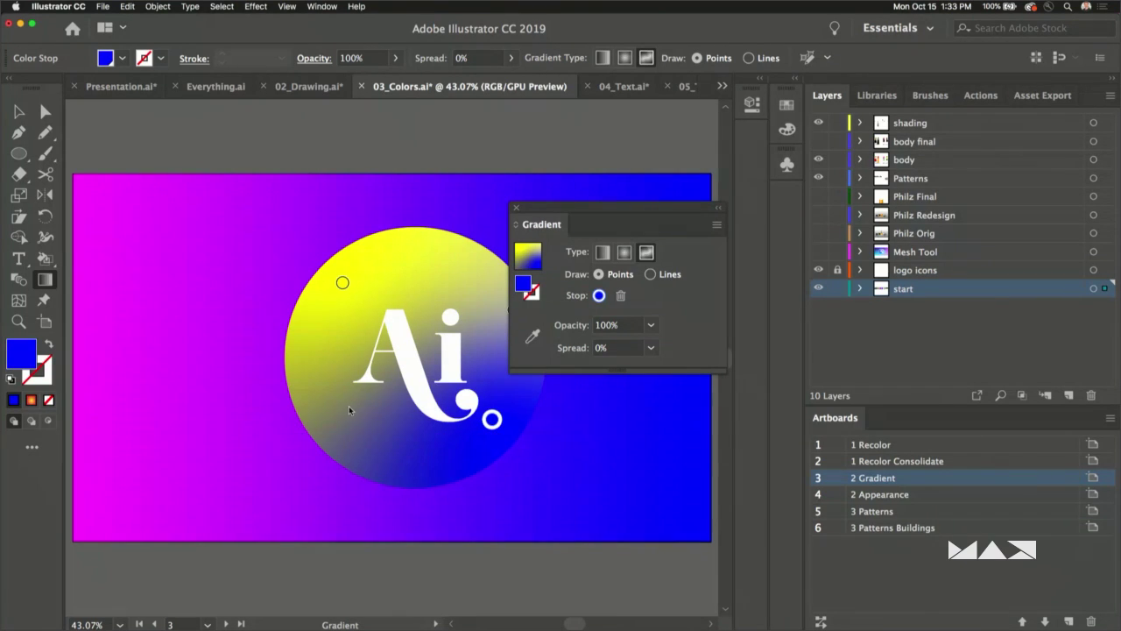
- Add a red color point in the circle's lower-left area below the letter A
left_click(349, 408)
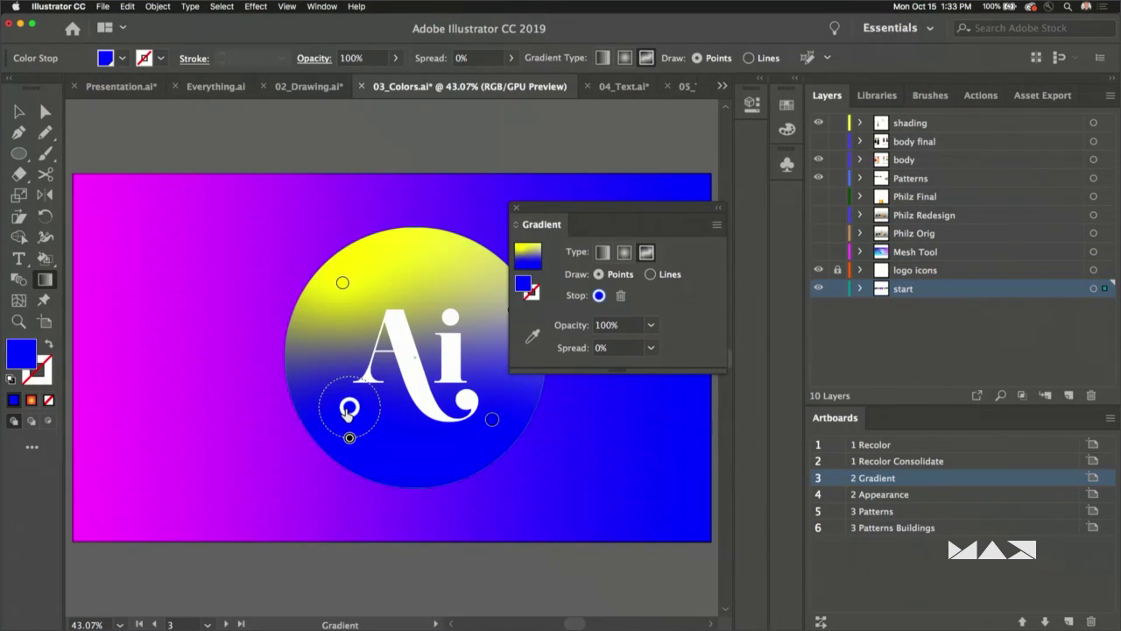
double_click(349, 409)
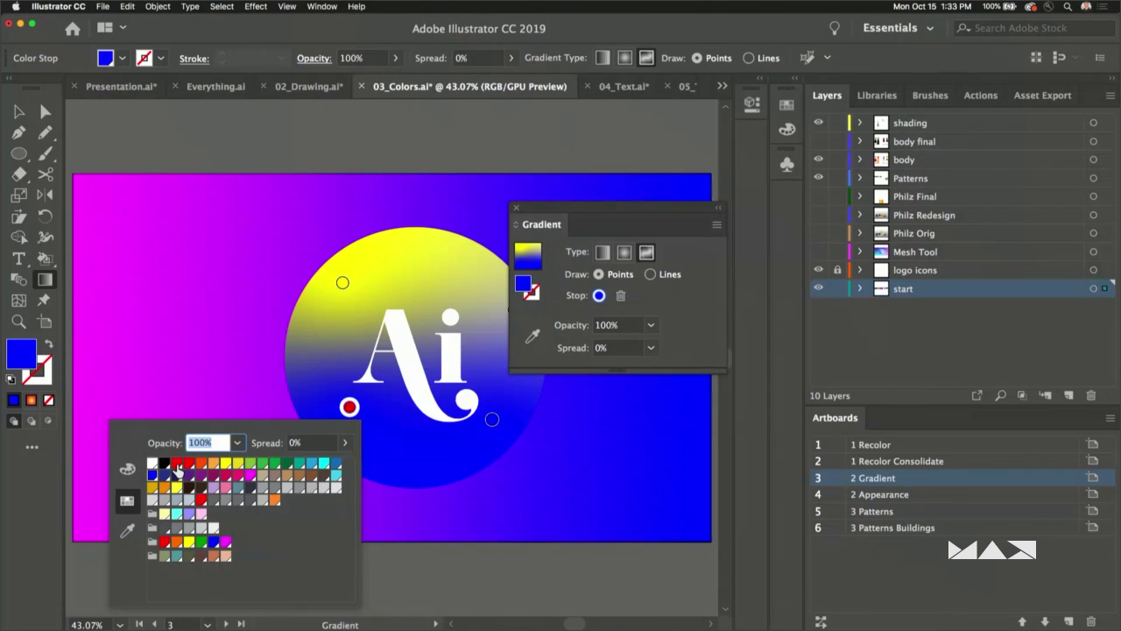
left_click(177, 465)
left_click(347, 410)
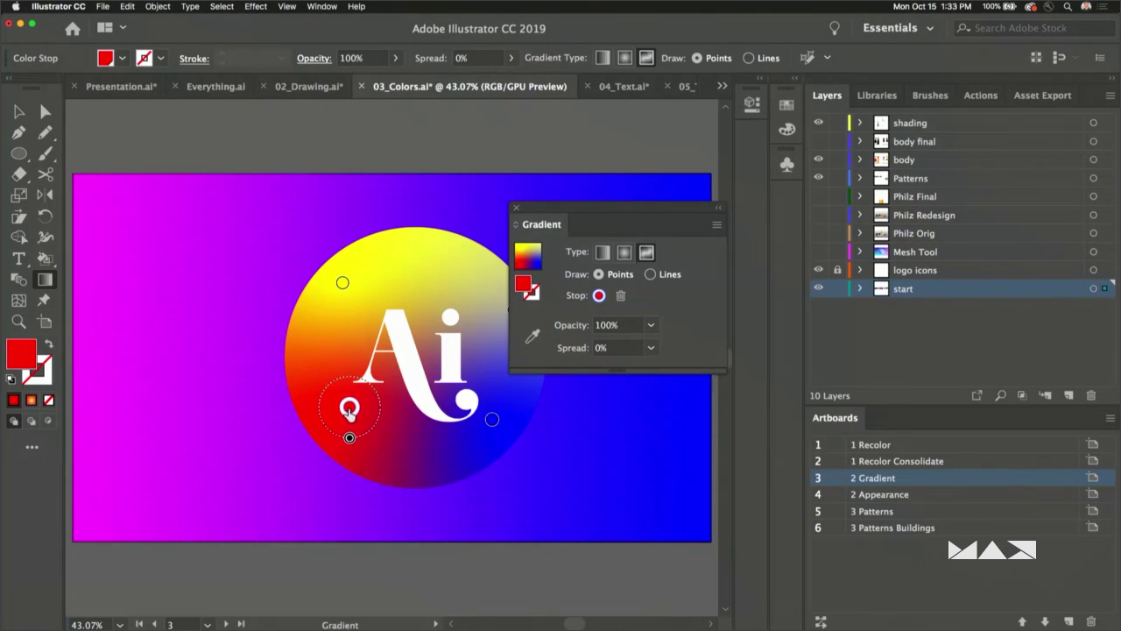
- Try the red color point in several places, leave it near the circle's top above the lettering, and dock the floating gradient settings
left_click_drag(350, 409, 363, 289)
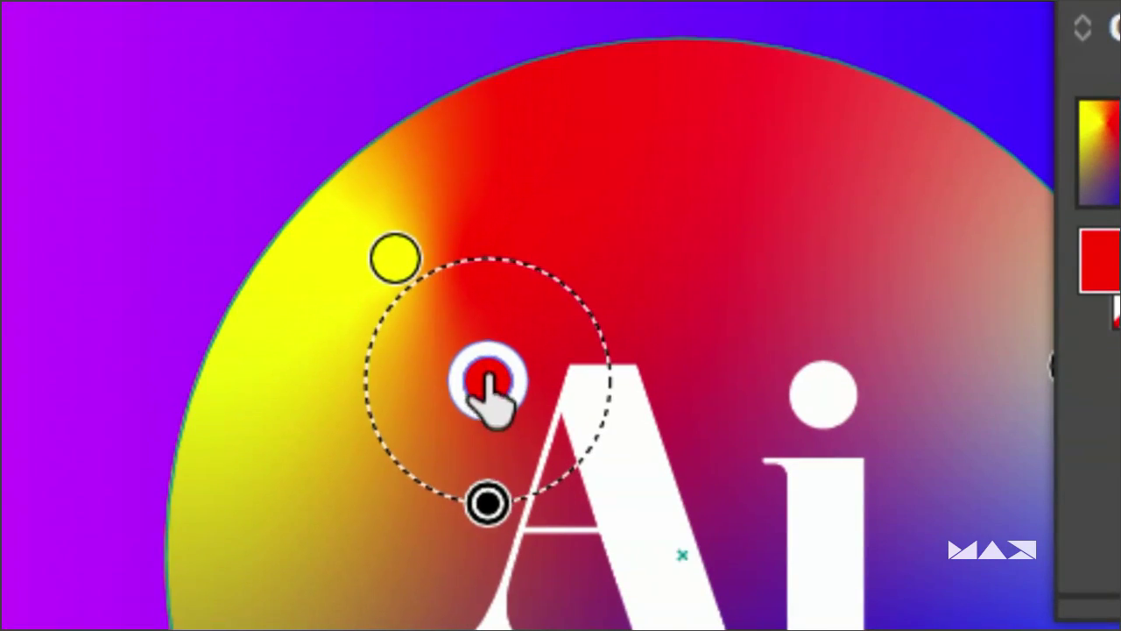
left_click_drag(488, 372, 476, 267)
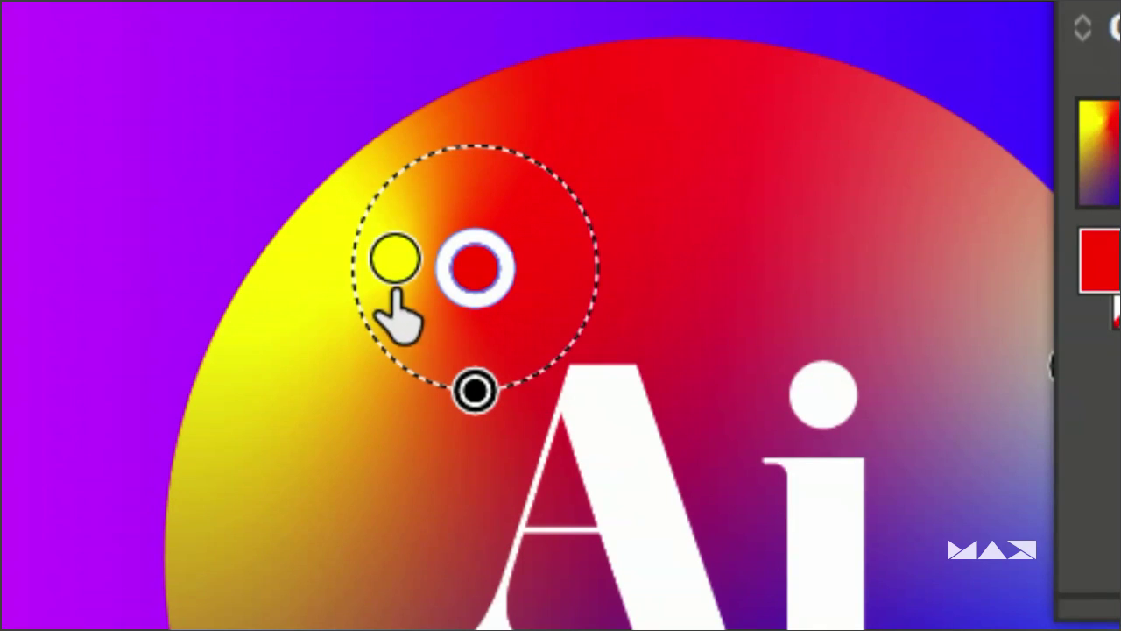
mouse_move(476, 271)
left_mouse_down()
mouse_move(528, 316)
mouse_move(453, 273)
mouse_move(481, 275)
left_mouse_up()
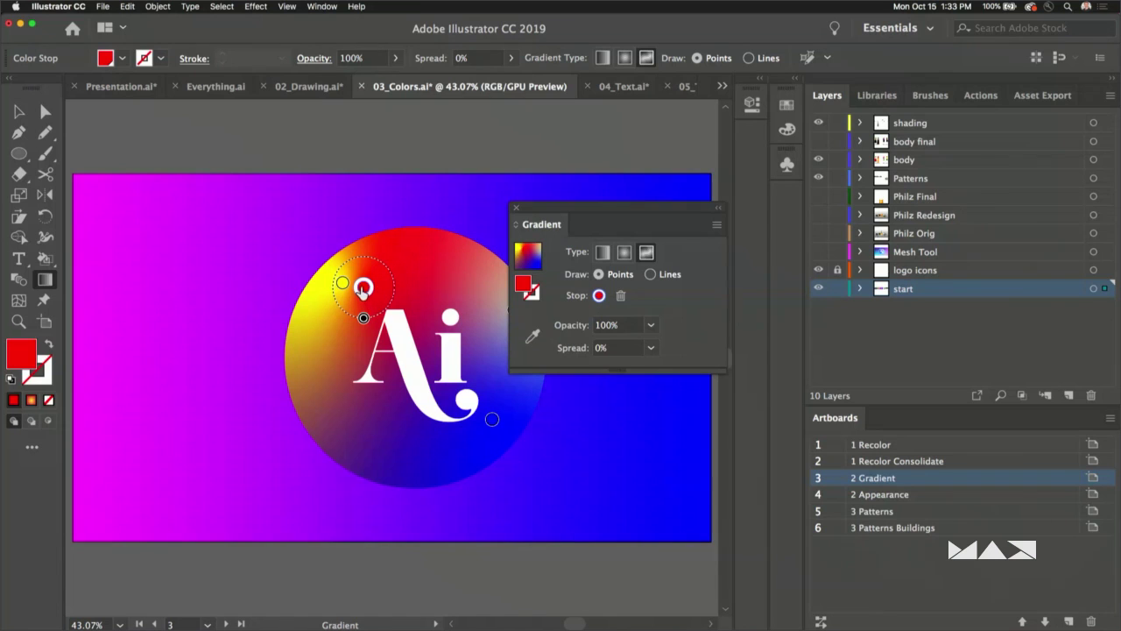
left_click_drag(364, 287, 388, 436)
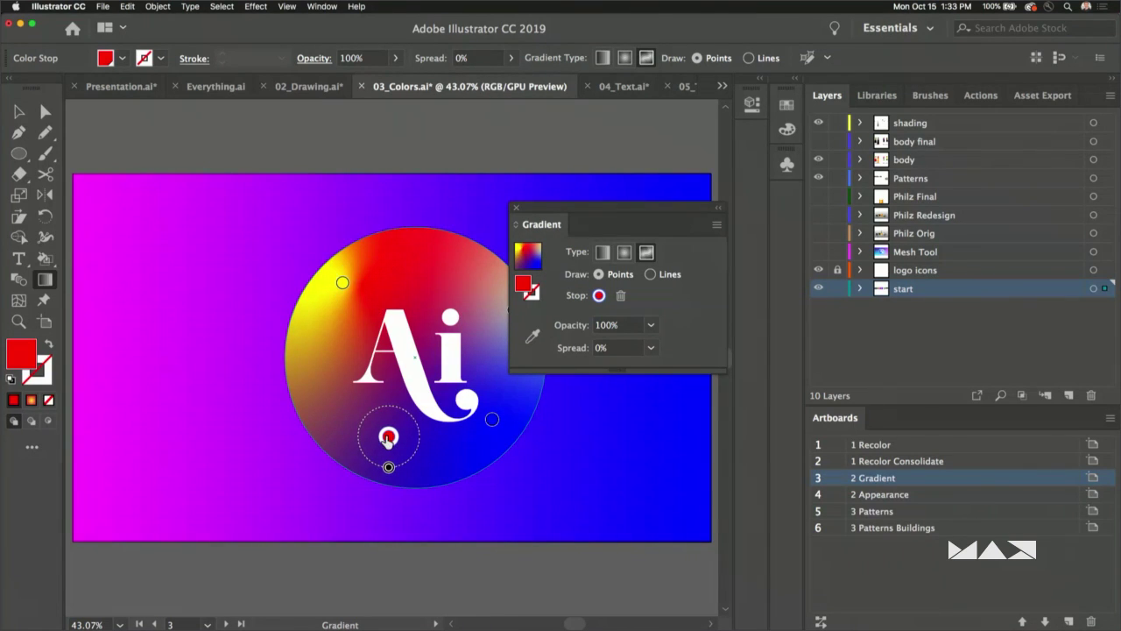
left_click_drag(418, 302, 426, 279)
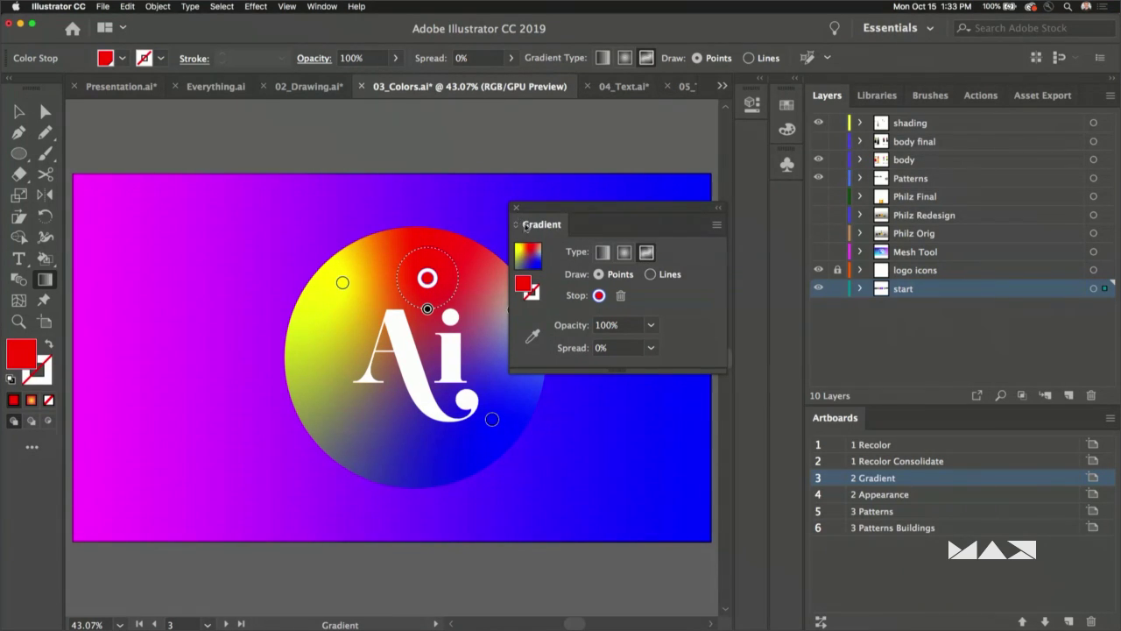
left_click_drag(525, 225, 787, 203)
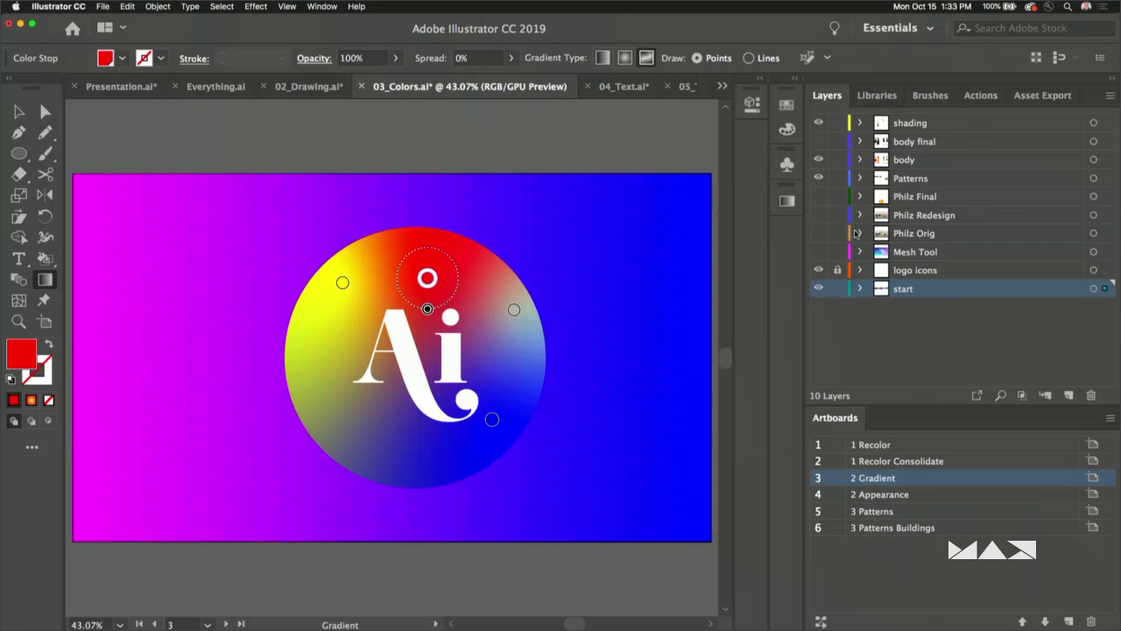
- Show the Philz Orig layer and examine its orange coffee mug up close
left_click(924, 237)
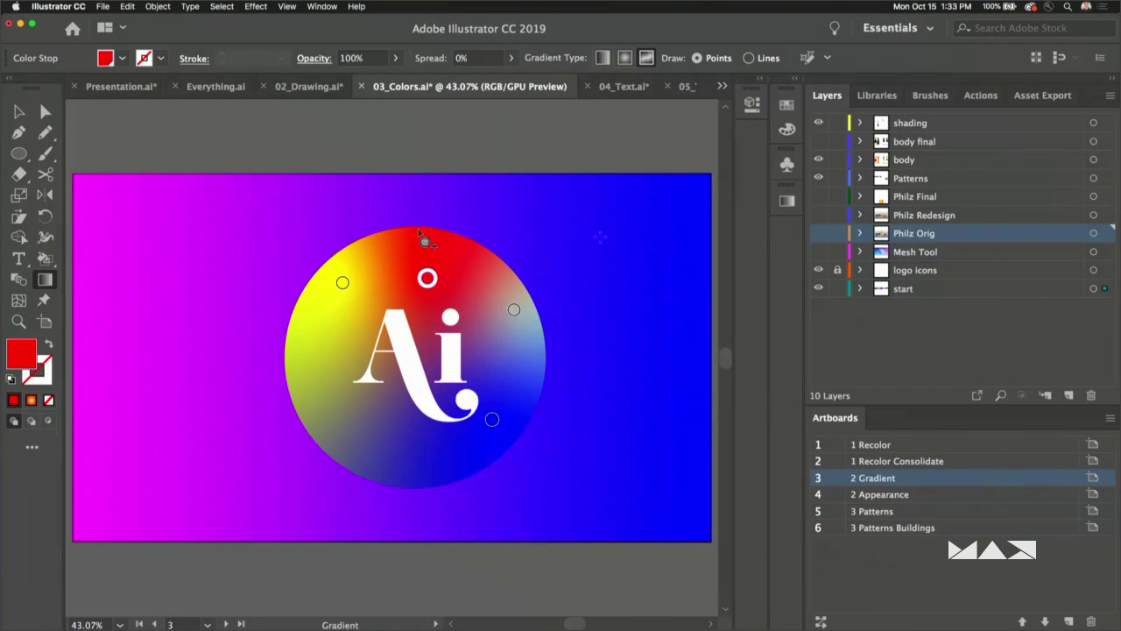
left_click(18, 113)
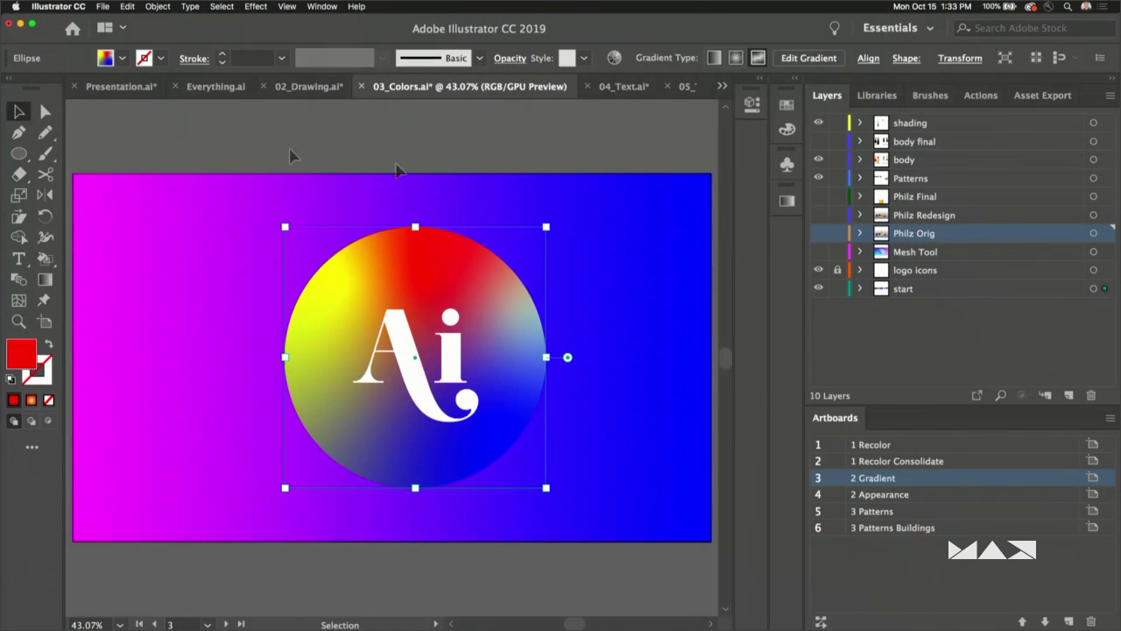
left_click(819, 234)
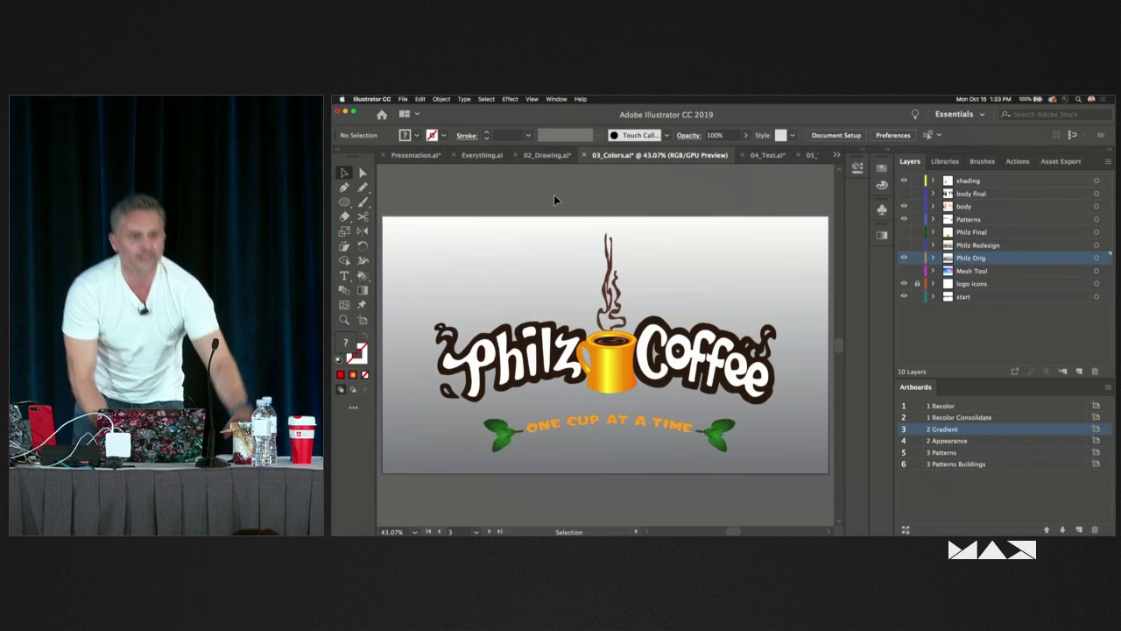
left_click(319, 143)
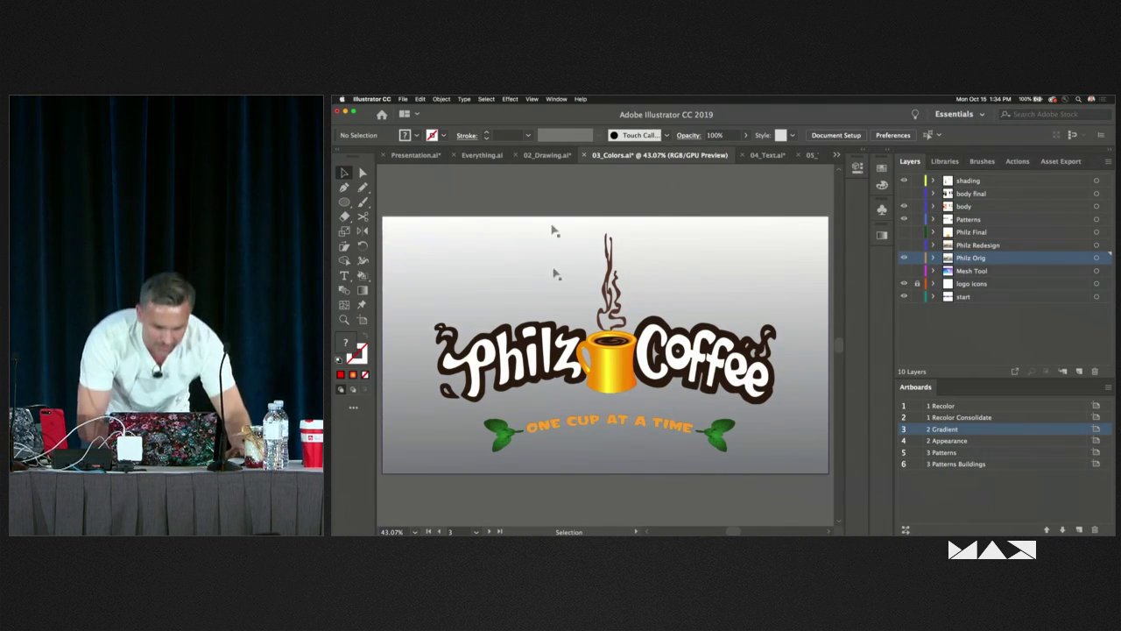
key("z")
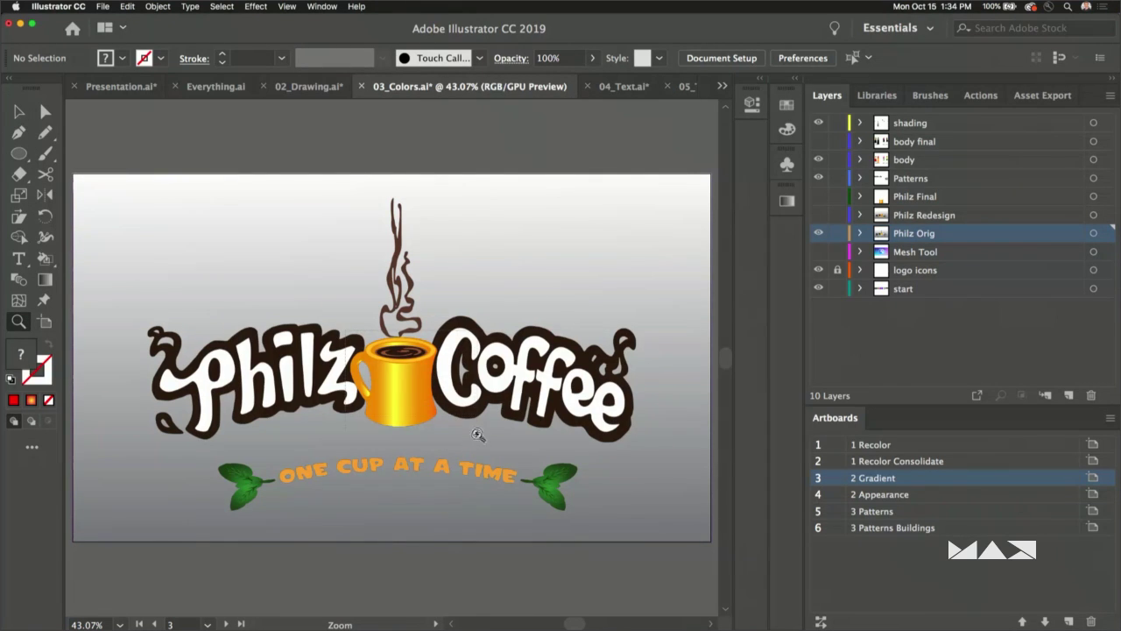
left_click(478, 435)
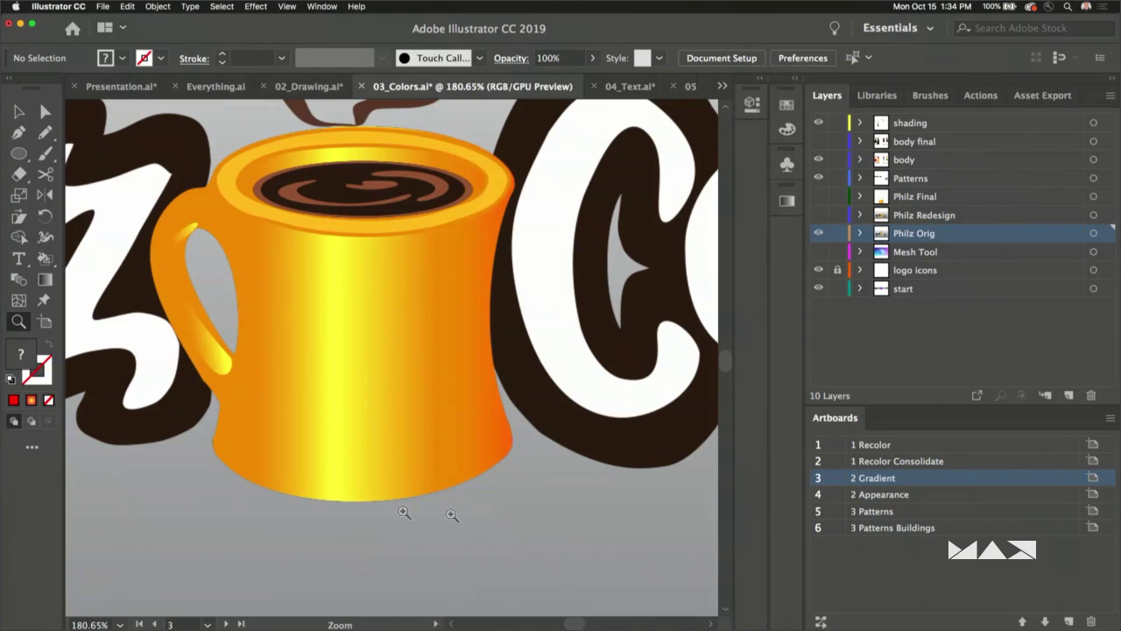
- Show the Philz Redesign layer over the original Philz Coffee artwork, keeping the Philz Final layer hidden
left_click(18, 111)
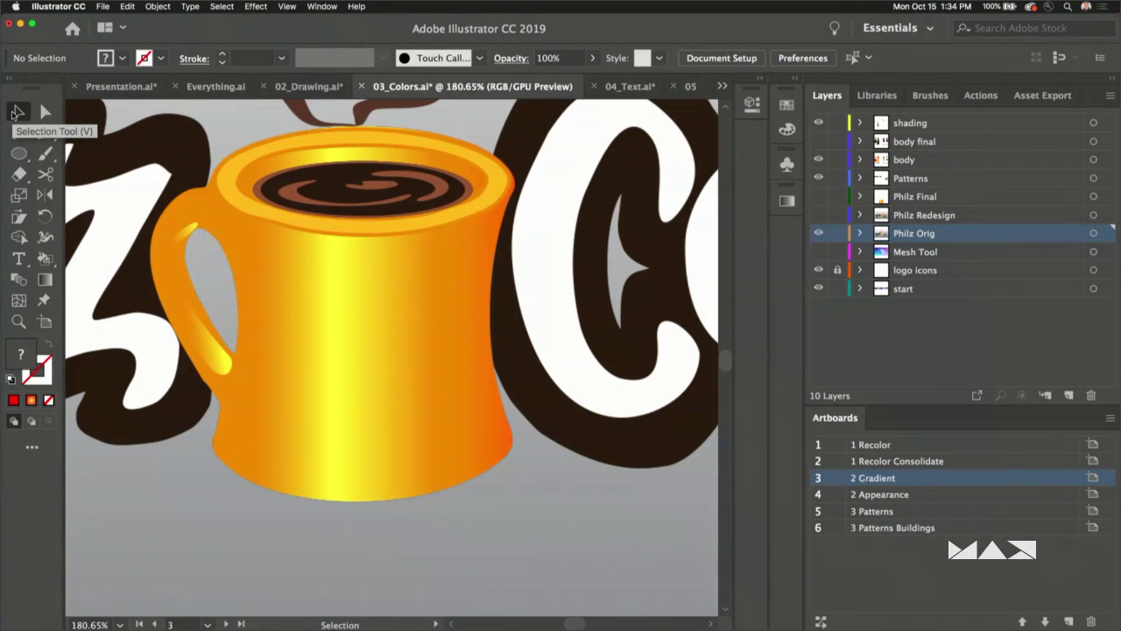
left_click(819, 196)
left_click(819, 198)
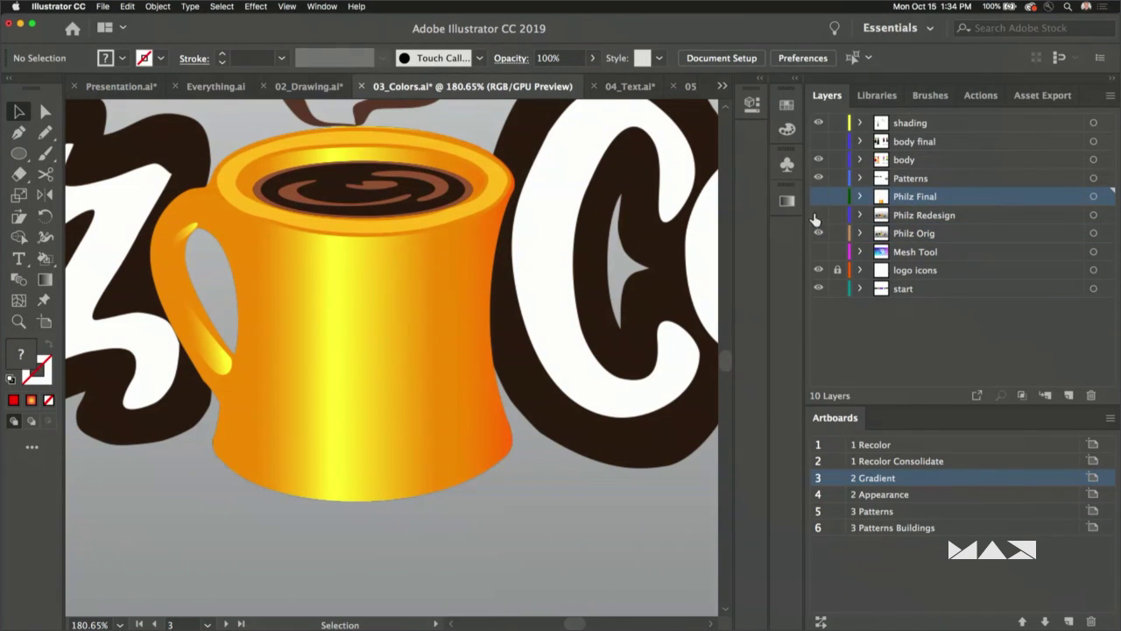
left_click(916, 235)
left_click(818, 215)
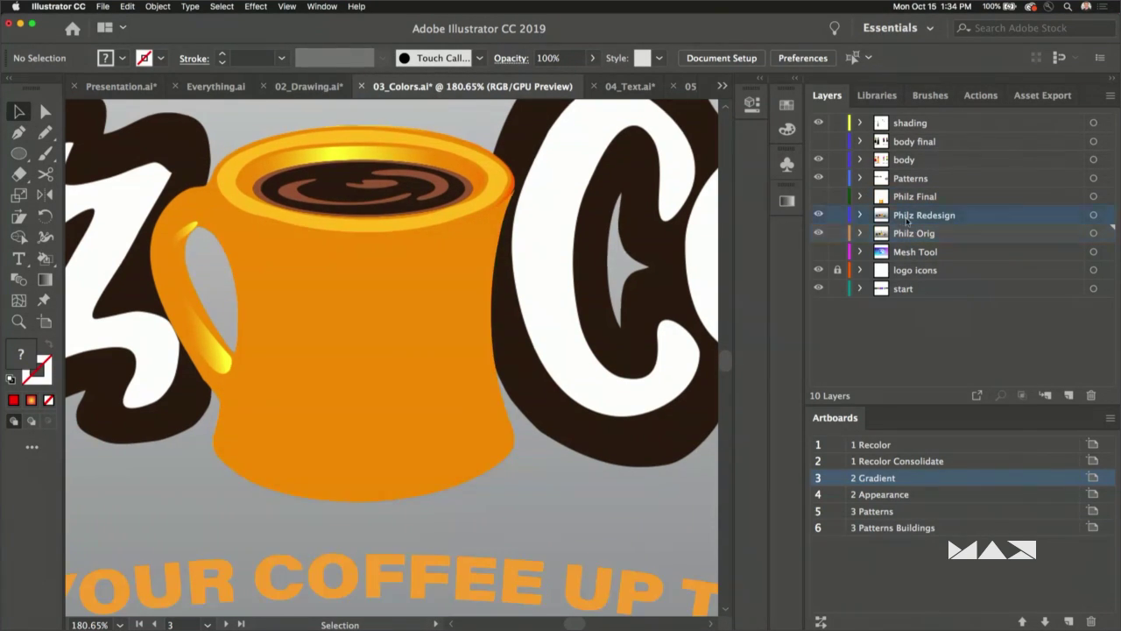
- Apply a freeform gradient to the flat orange mug body of the Philz Redesign layer
left_click(333, 273)
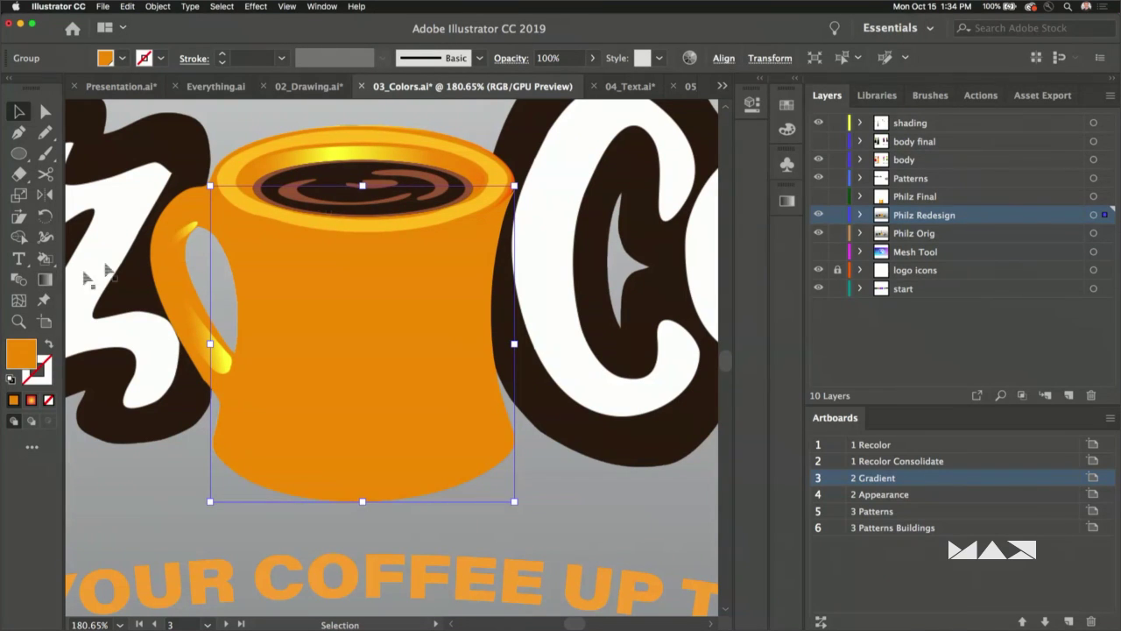
left_click(786, 199)
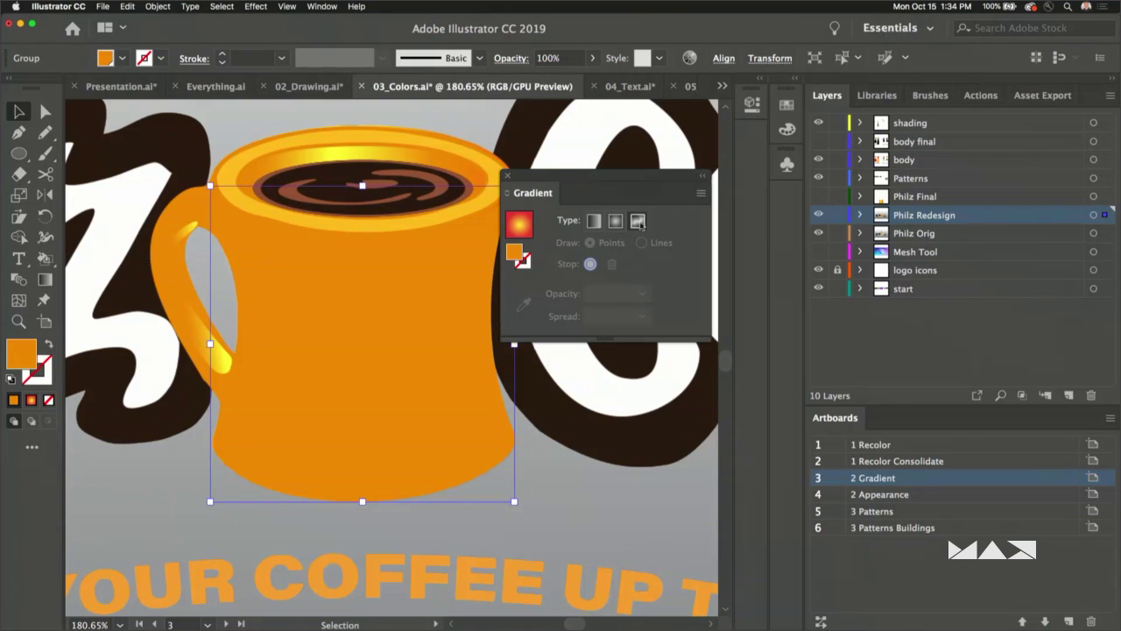
left_click(638, 223)
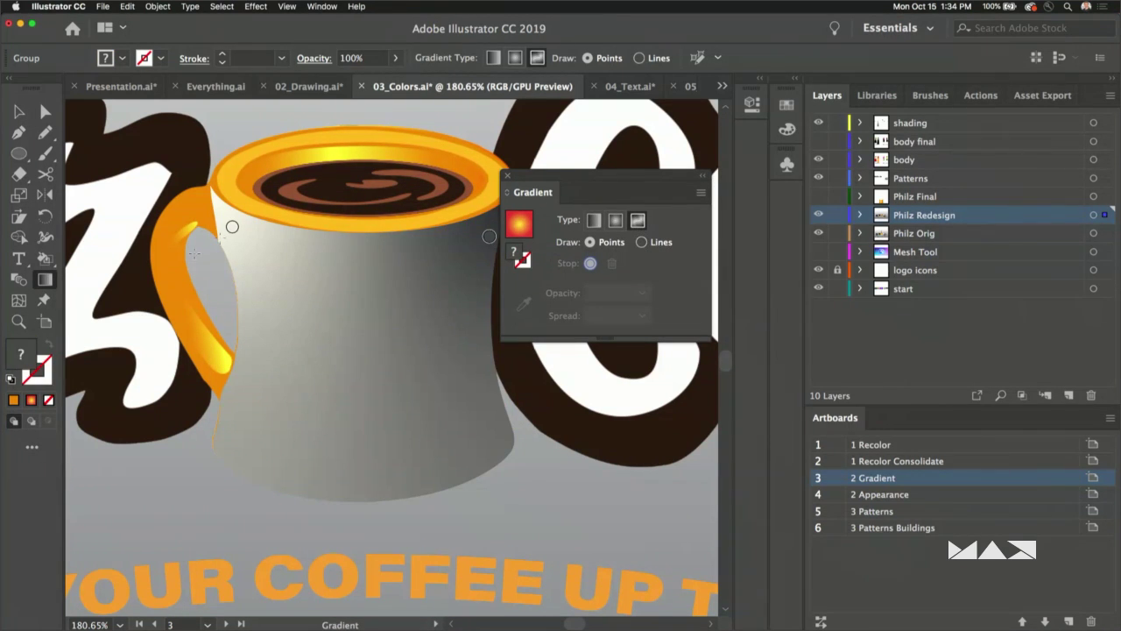
- Recolor the mug body's right and left upper gradient points with the same orange swatch
double_click(489, 236)
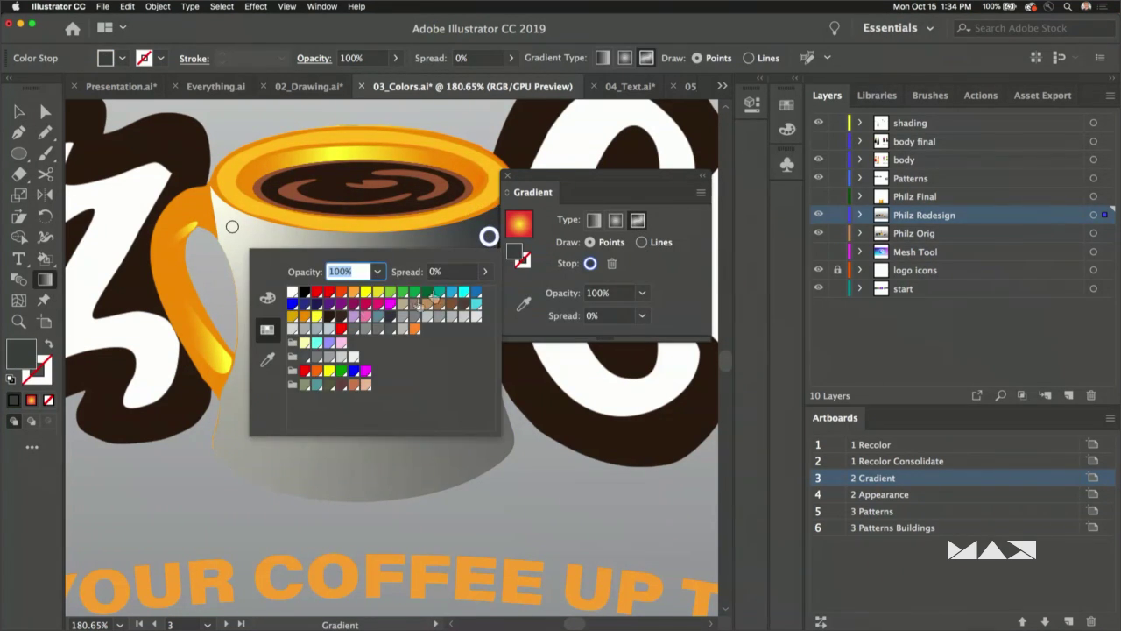
left_click(415, 330)
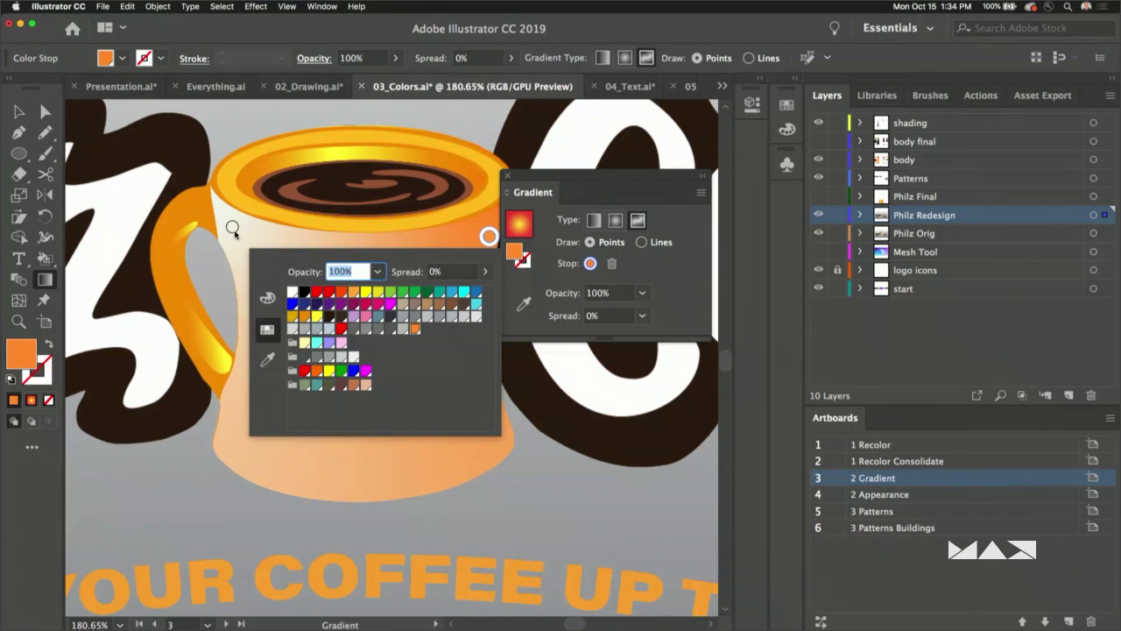
left_click(232, 230)
double_click(232, 230)
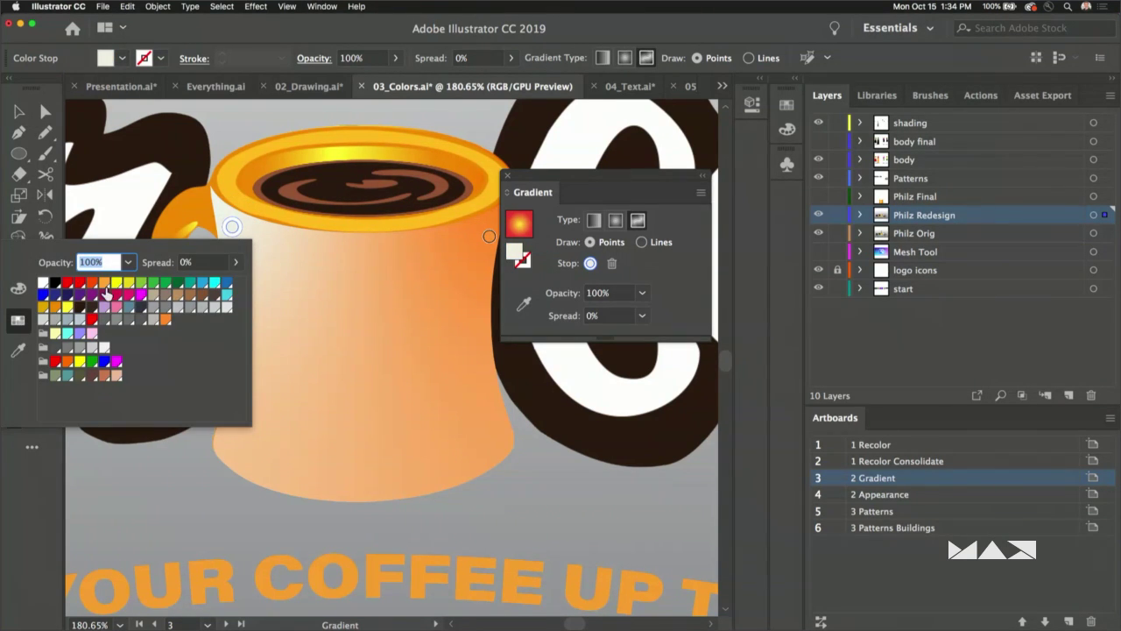
left_click(165, 321)
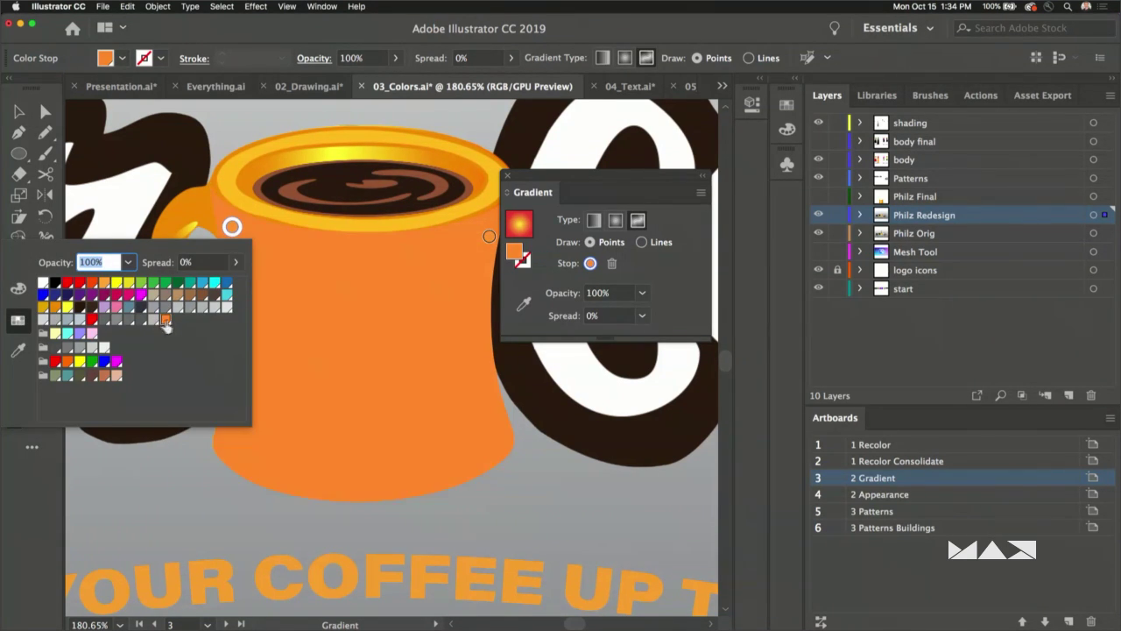
- Draw a white three-stop freeform gradient line curving down the middle of the mug body
left_click(599, 184)
left_click(641, 242)
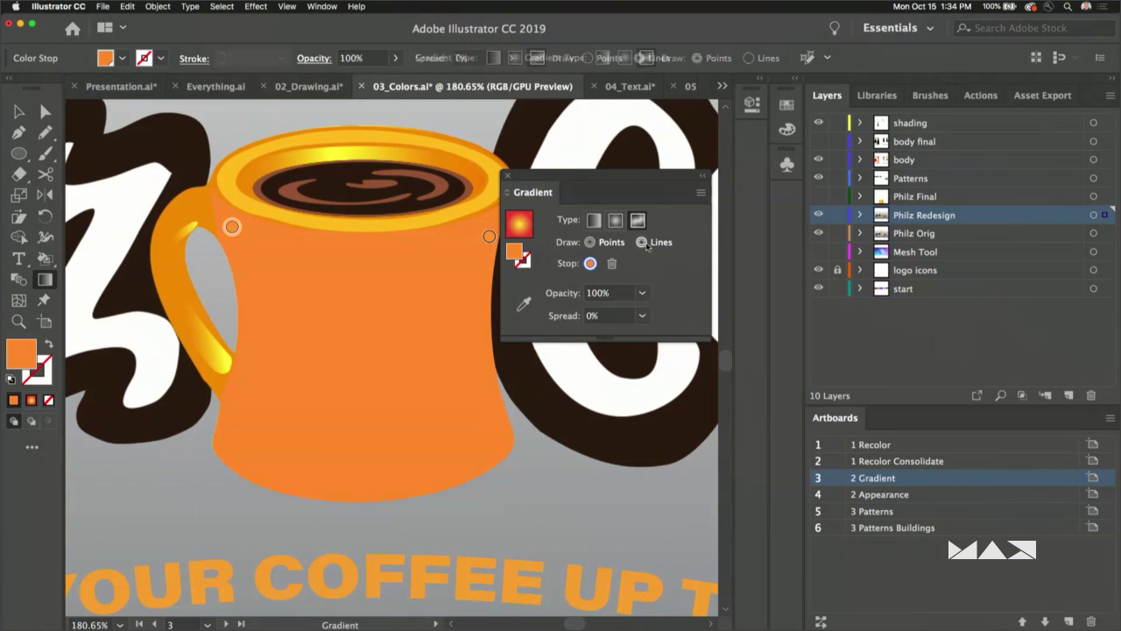
left_click(344, 253)
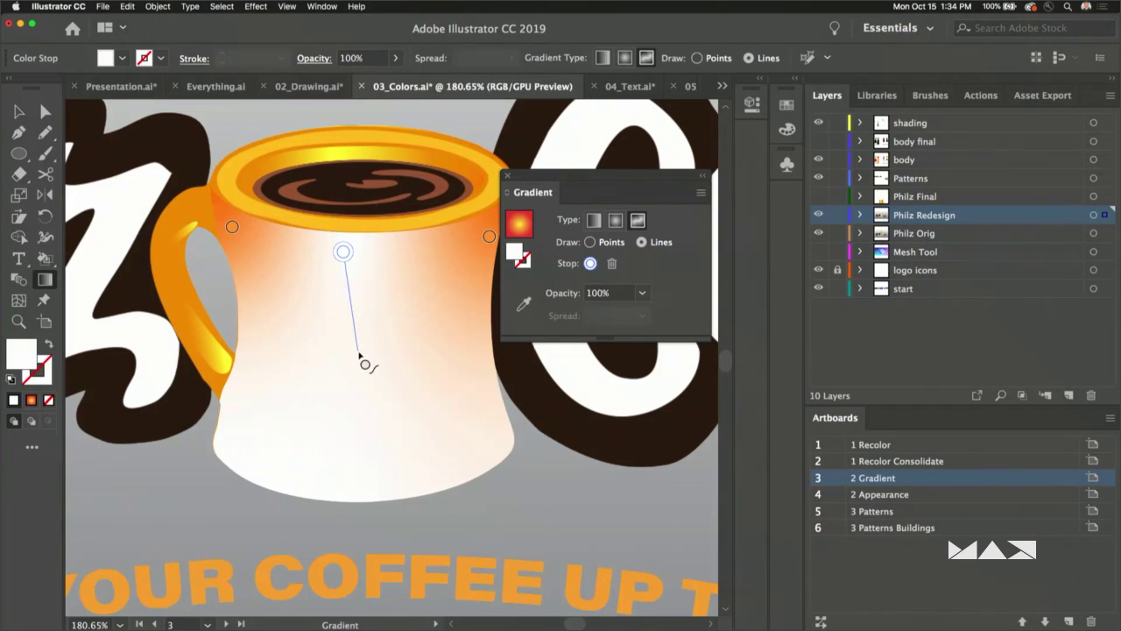
left_click(358, 353)
left_click(325, 469)
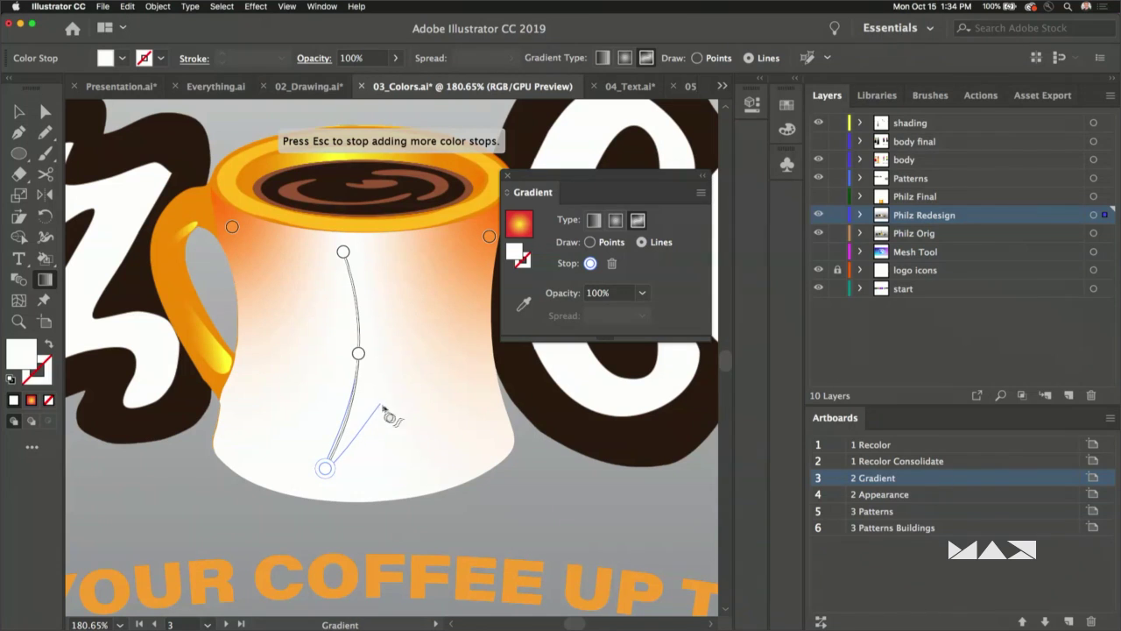
key("Escape")
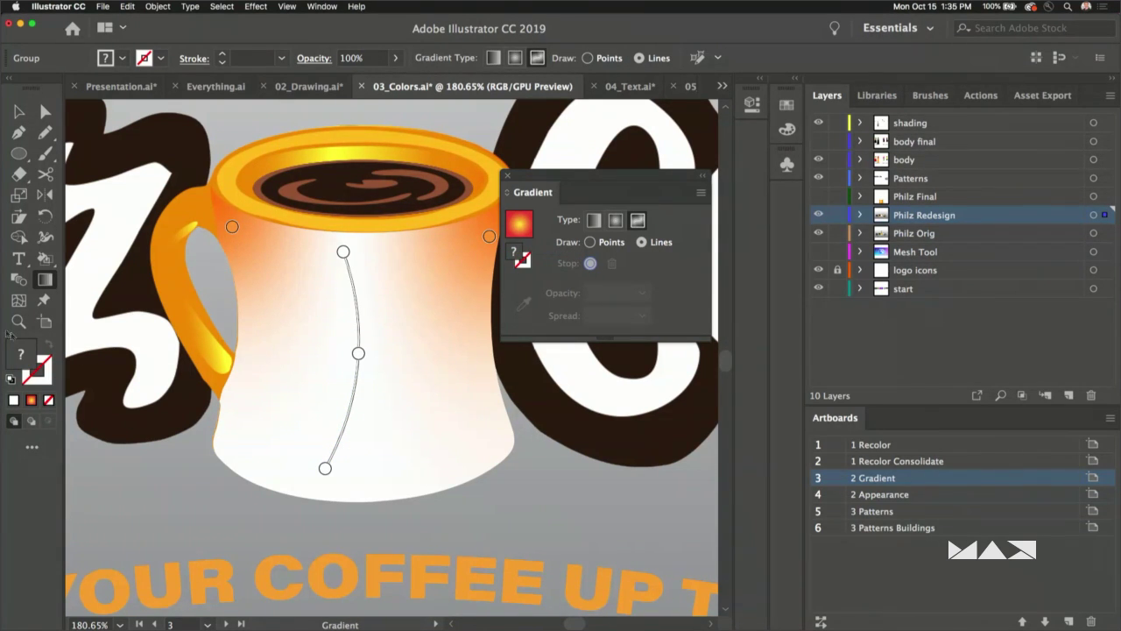
- Draw a three-stop orange gradient line down the mug body, just right of the white line, using the orange swatch
left_click(383, 254)
double_click(378, 251)
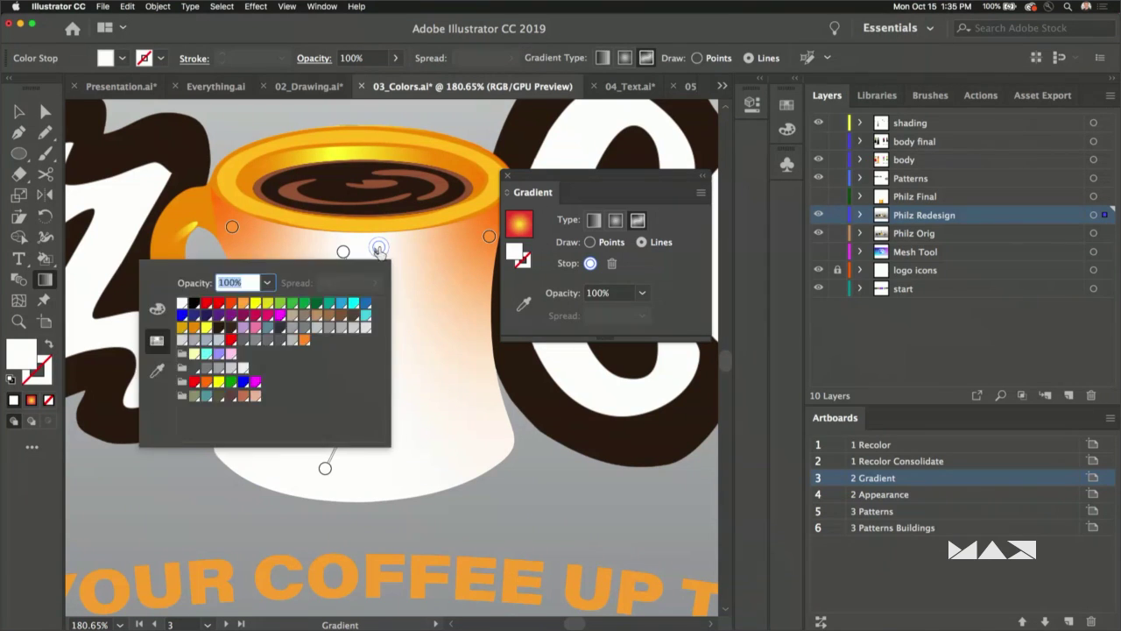
left_click(378, 252)
double_click(378, 253)
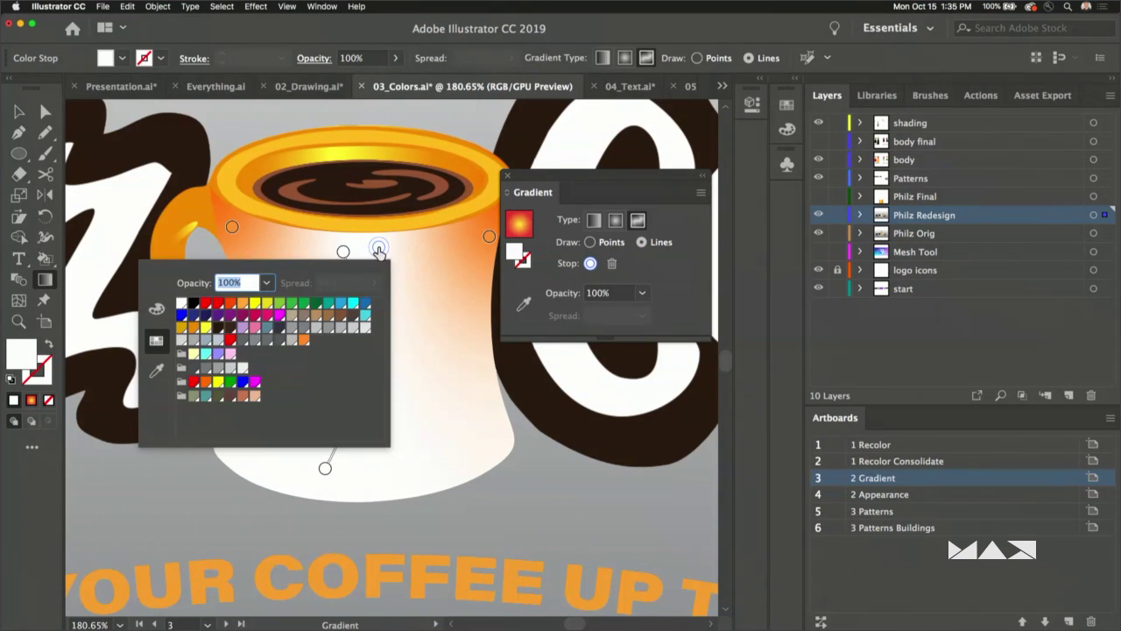
left_click(304, 341)
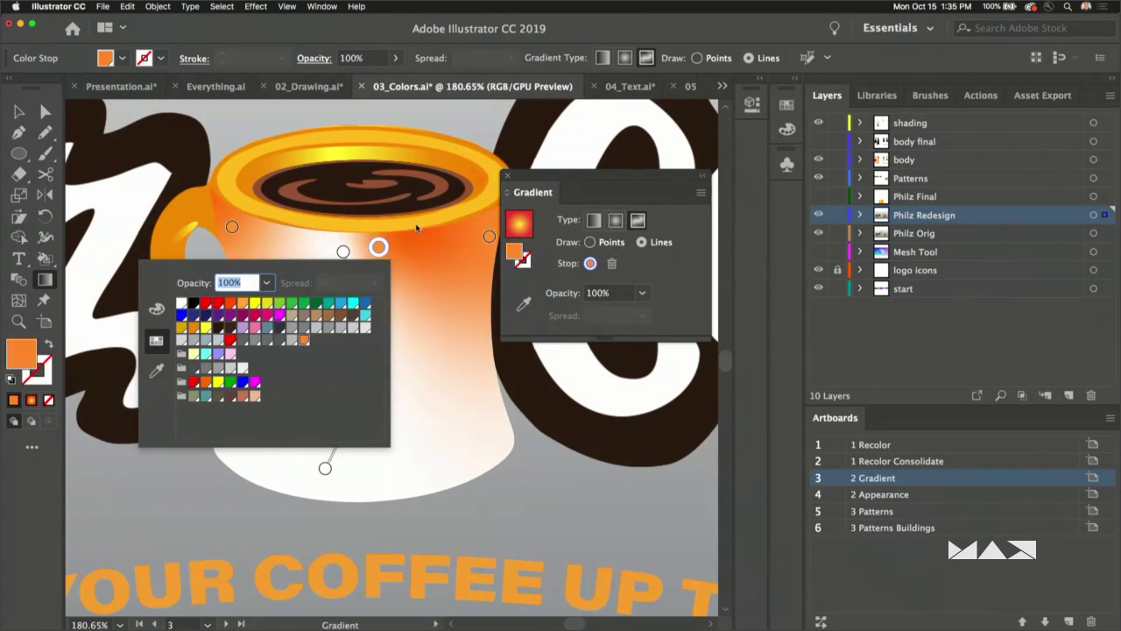
left_click(378, 247)
left_click(394, 353)
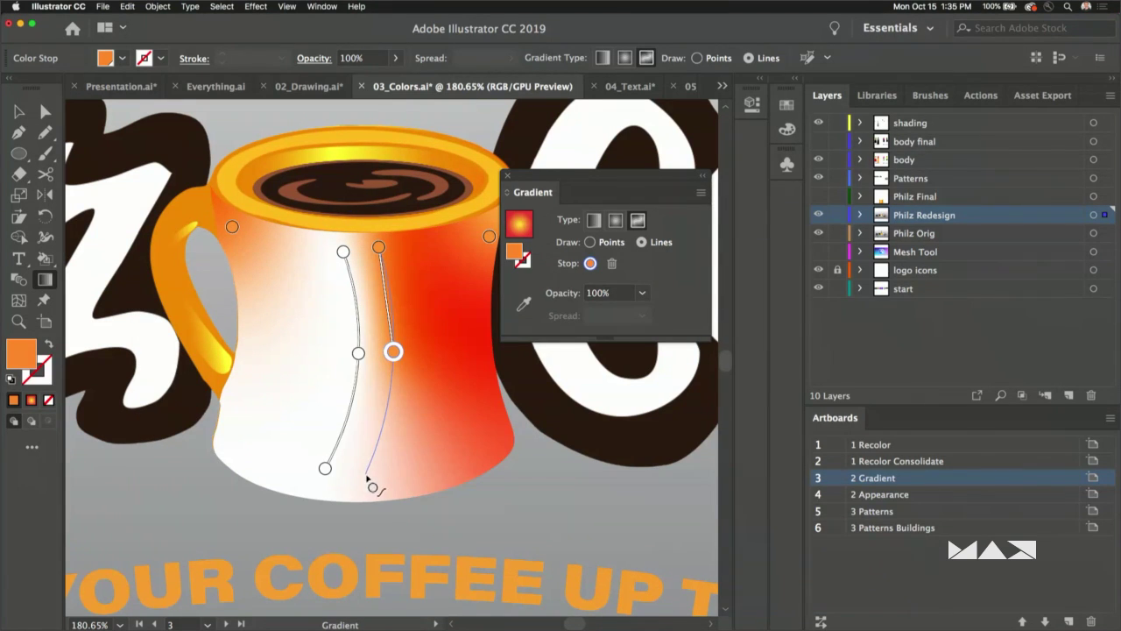
left_click(365, 476)
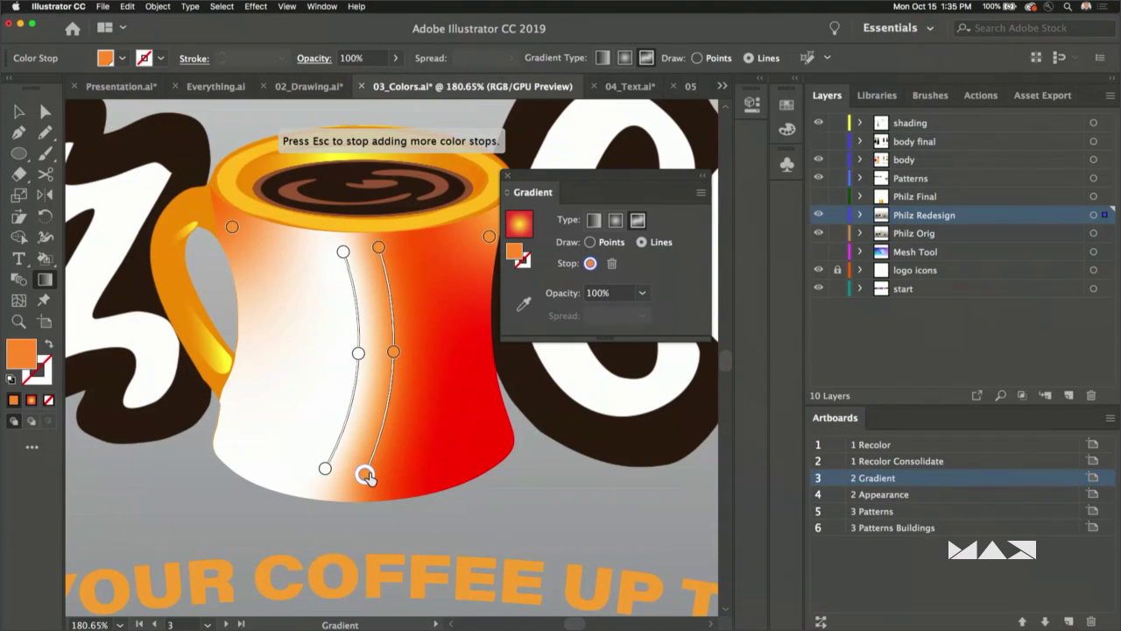
key("Escape")
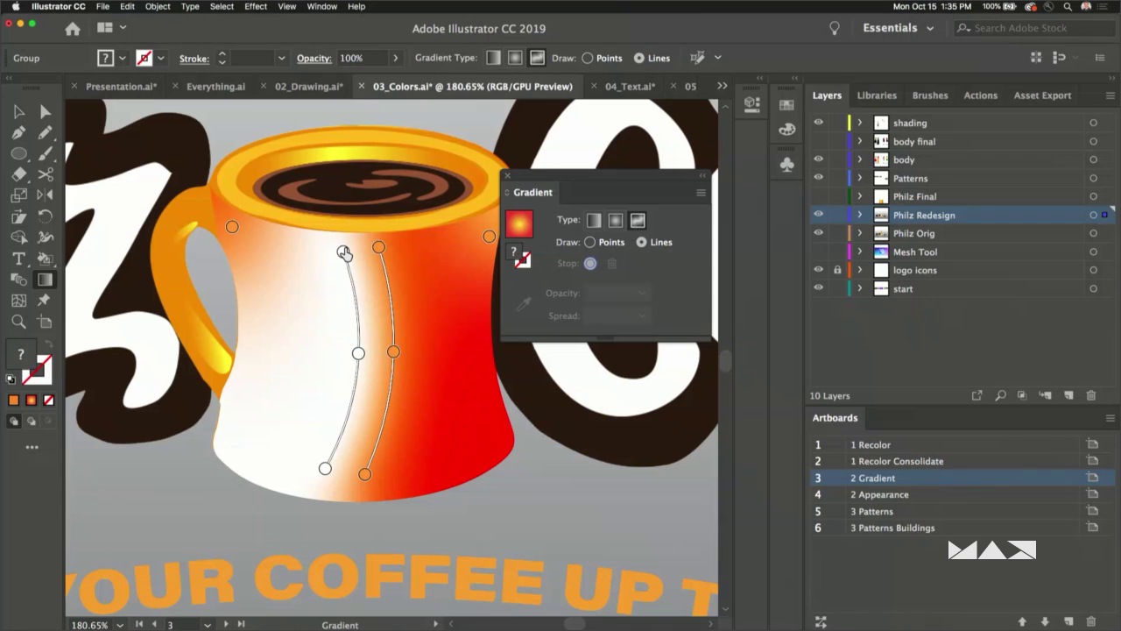
- Draw a matching three-stop orange gradient line down the mug body, left of the white highlight line
left_click(299, 242)
double_click(299, 244)
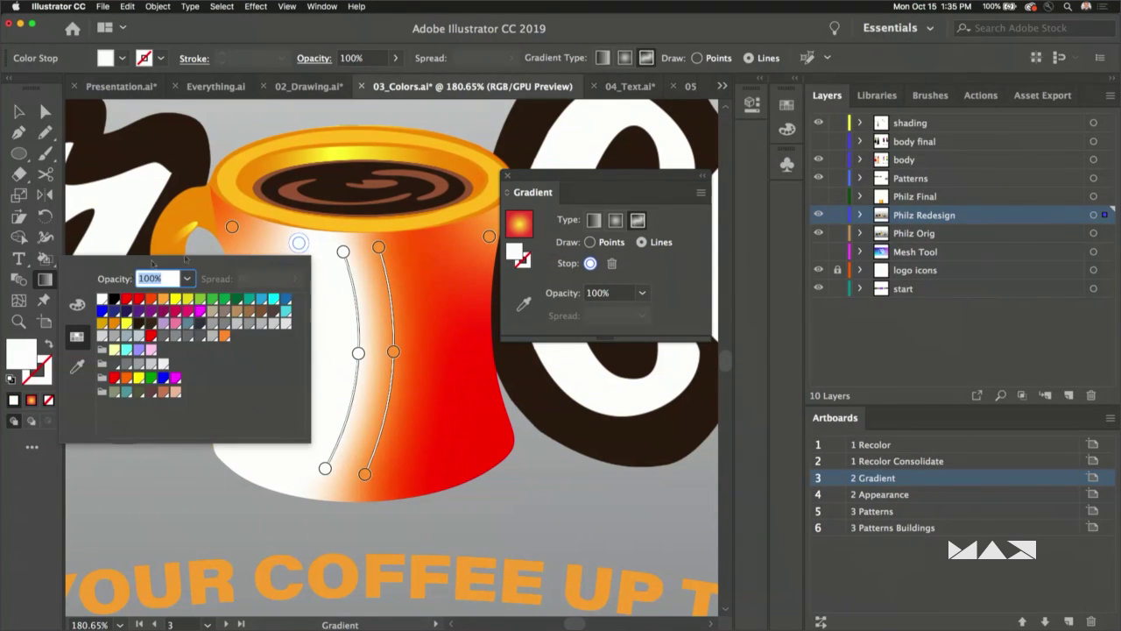
left_click(221, 341)
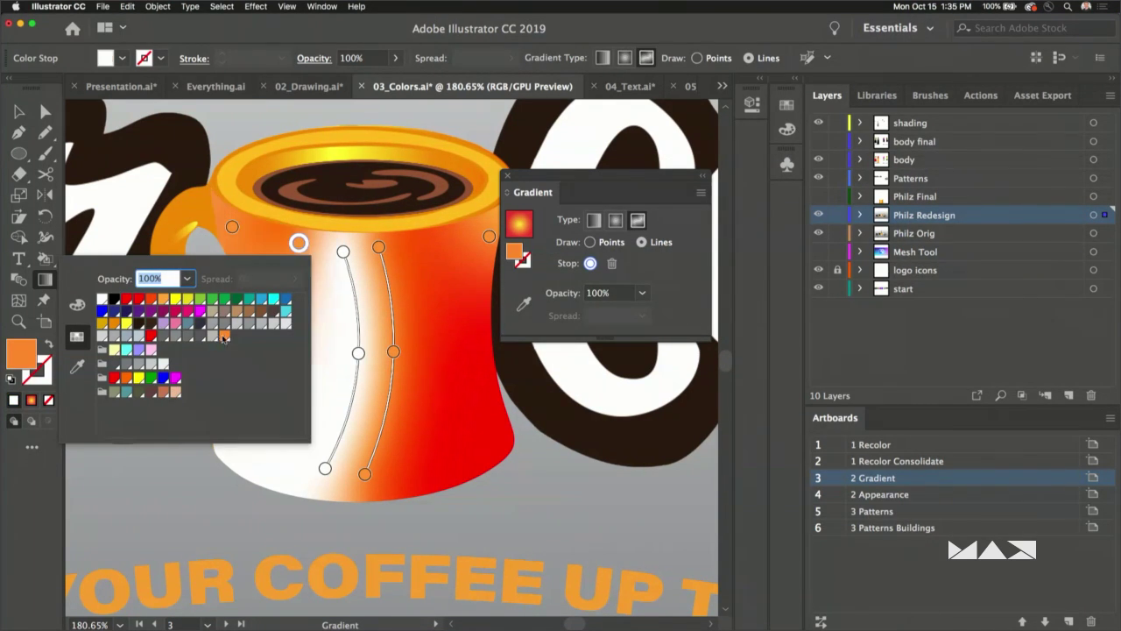
left_click(309, 343)
left_click(291, 470)
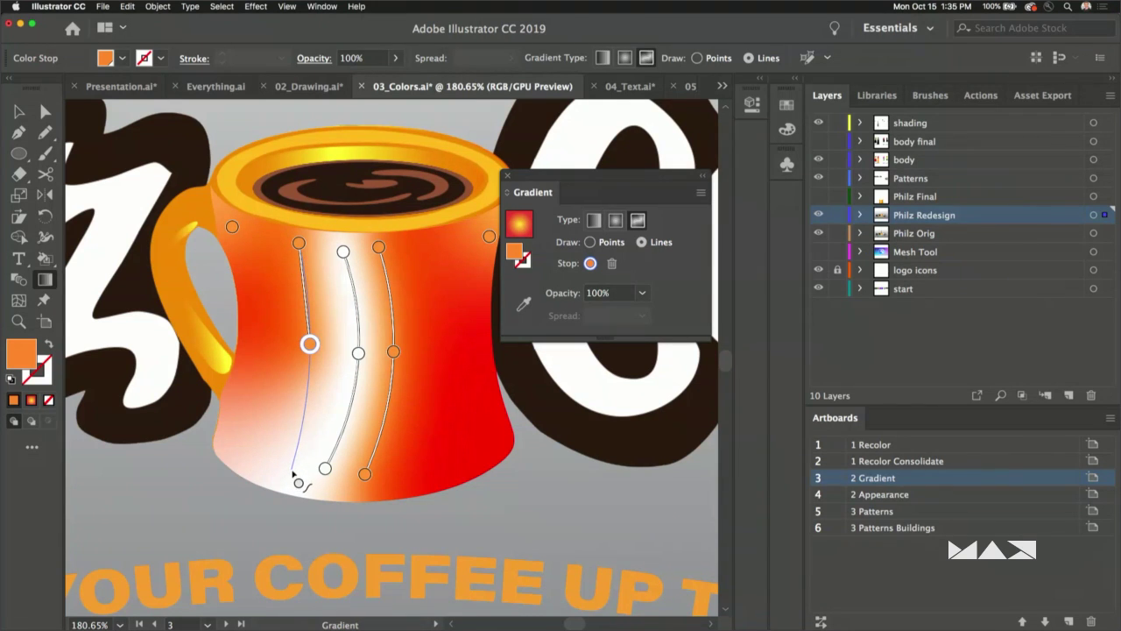
key("Escape")
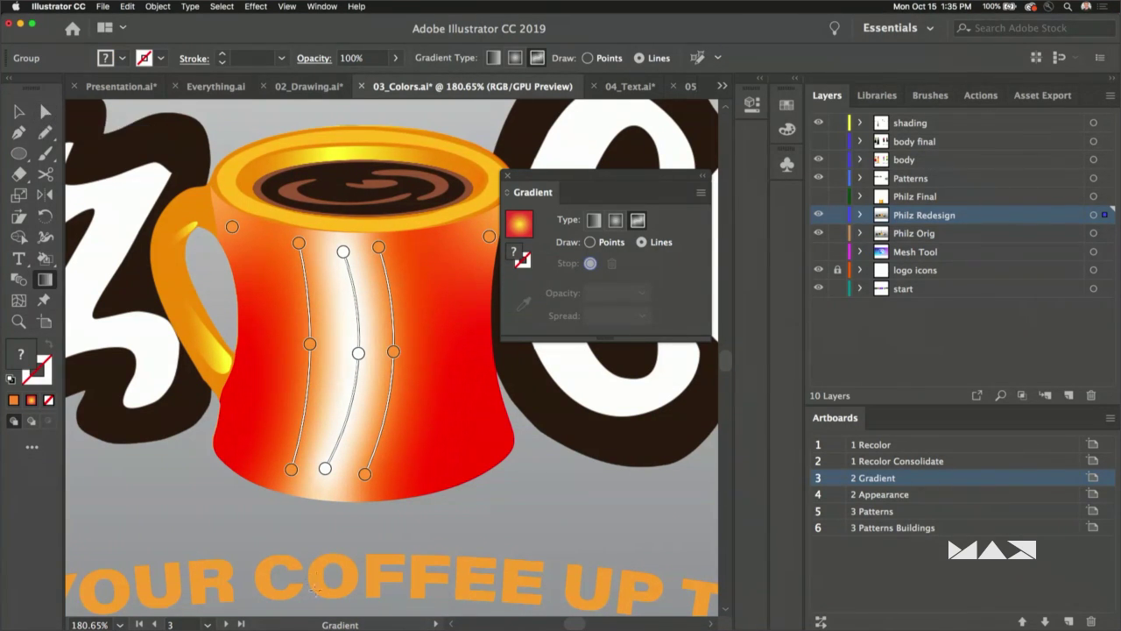
- Shorten the white highlight line at both ends and shift the right orange line's stops slightly outward
left_click(325, 470)
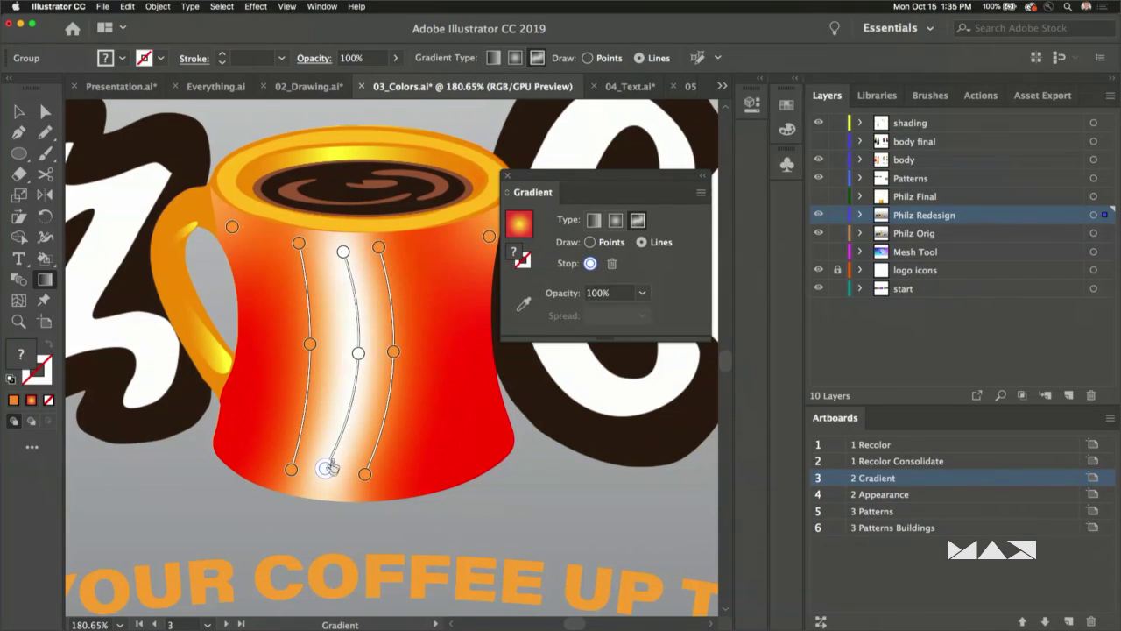
left_click(589, 242)
left_click_drag(325, 468, 338, 442)
left_click_drag(342, 253, 384, 251)
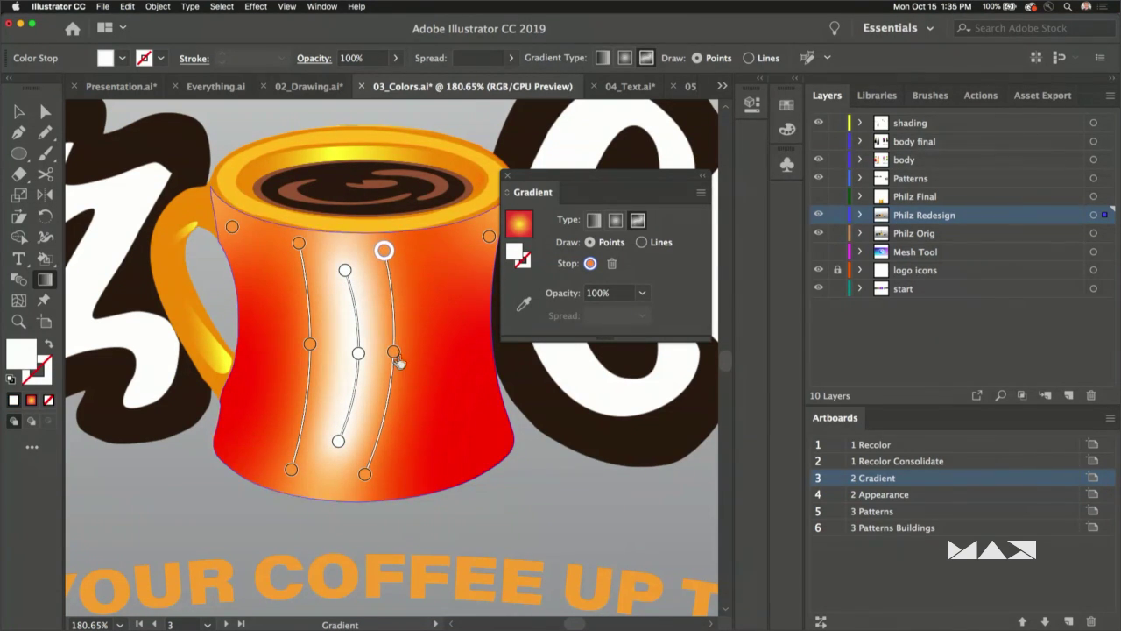
left_click(394, 353)
left_click_drag(394, 353, 405, 352)
left_click_drag(366, 475, 374, 478)
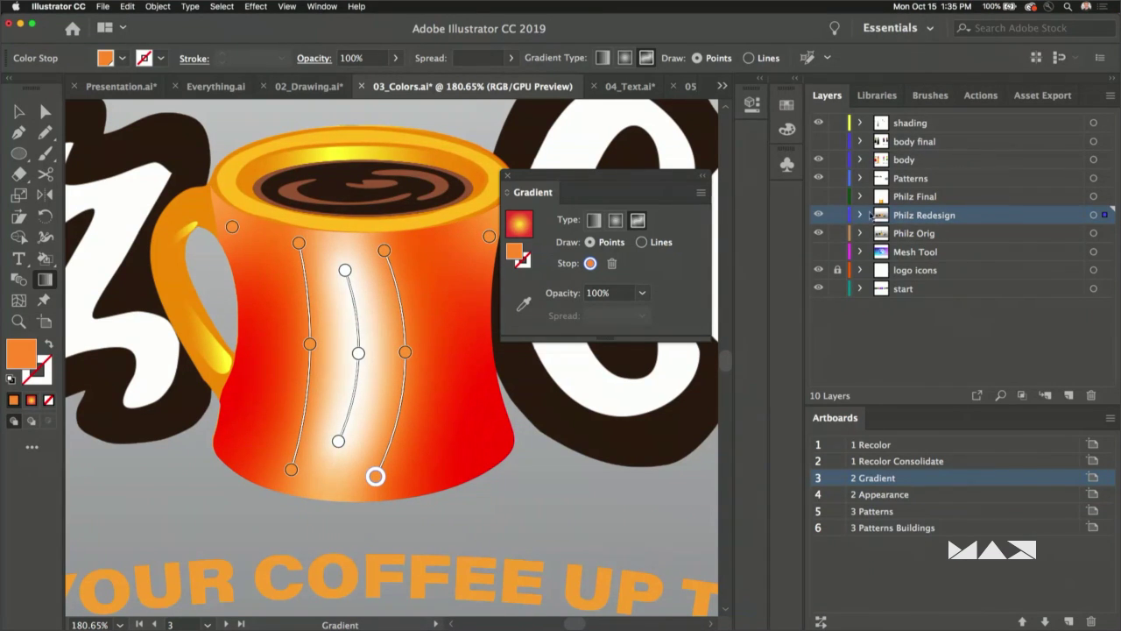
- Show the Philz Final layer over the redesigned mug, leave gradient editing, and dock the Gradient panel
left_click(818, 196)
left_click(914, 198)
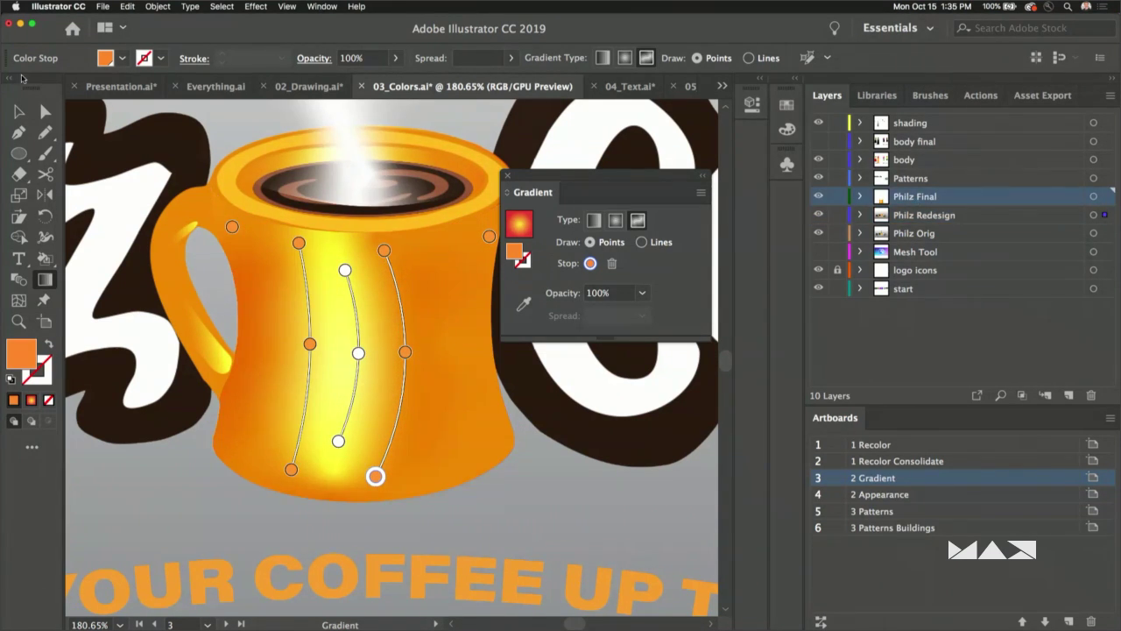
key("v")
left_click(233, 215)
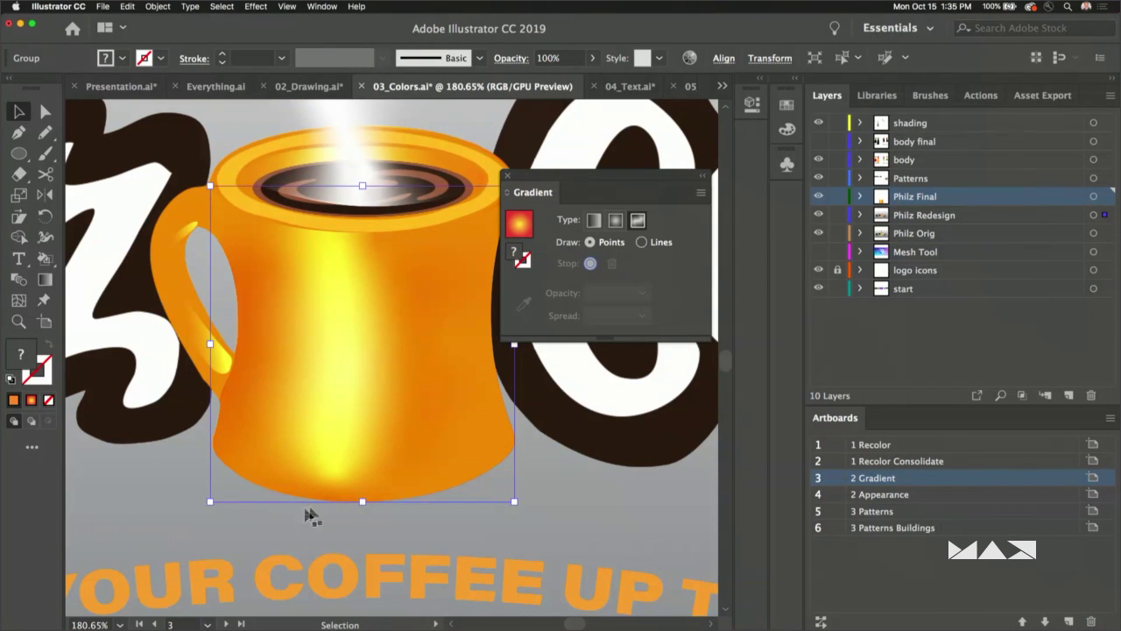
left_click_drag(522, 194, 786, 201)
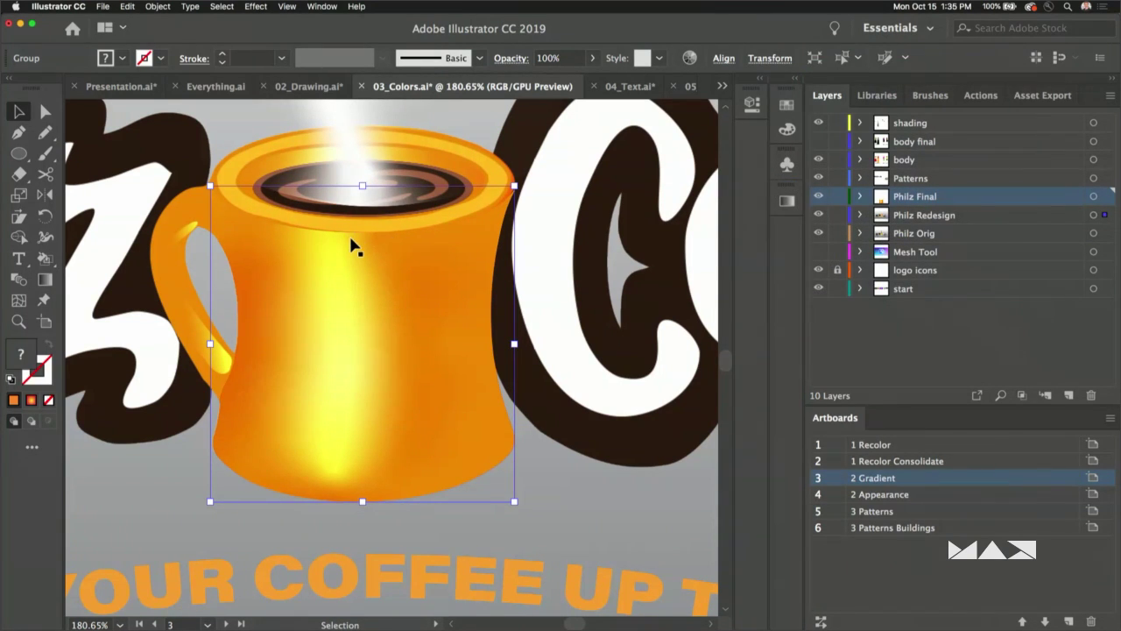
- Examine the steam above the finished mug up close and select its freeform gradient path
key("super+0")
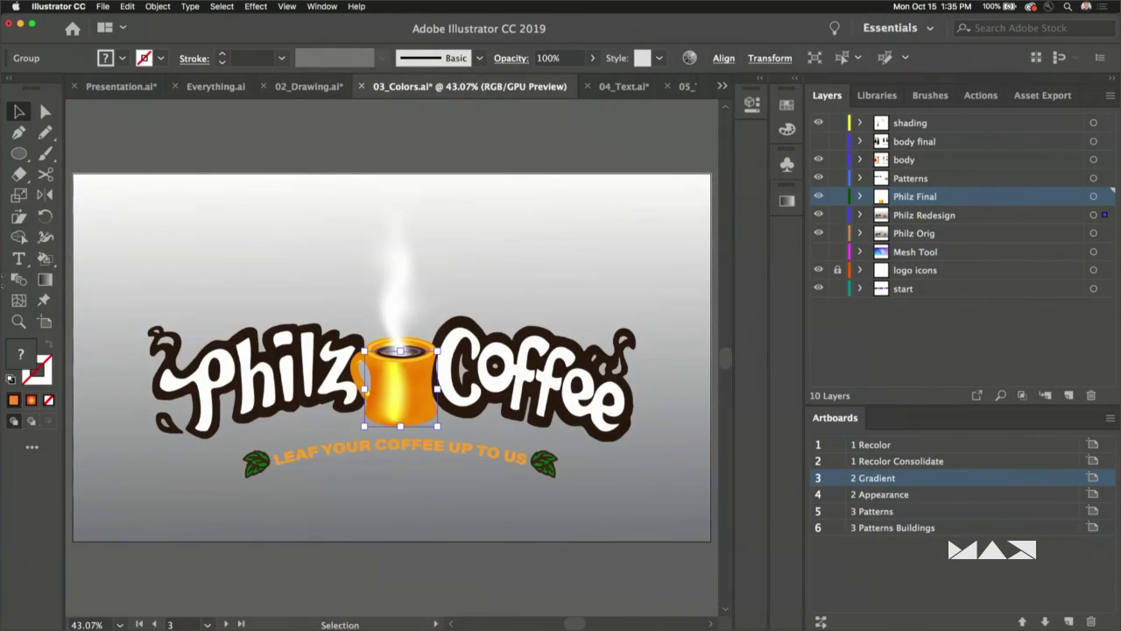
key("z")
left_click_drag(318, 200, 465, 398)
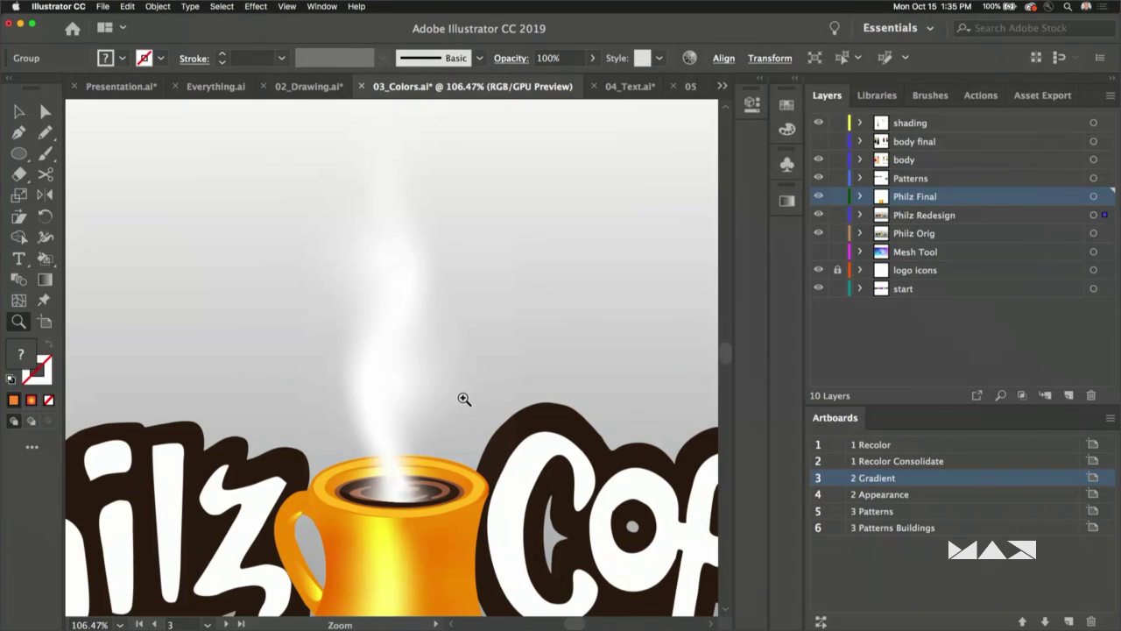
key("v")
left_click(355, 391)
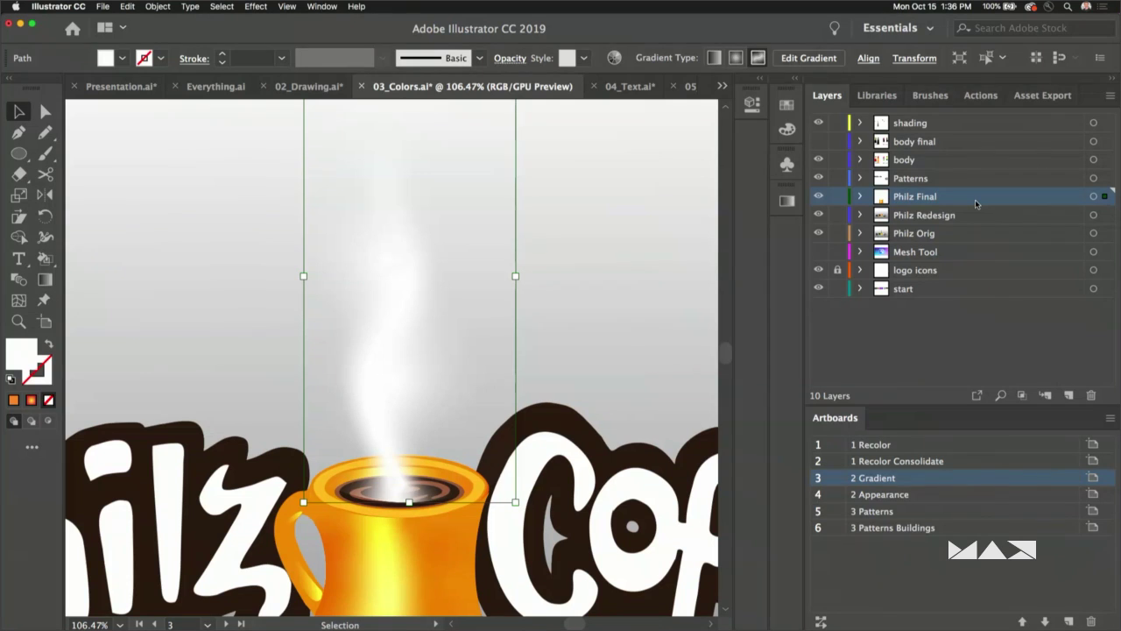
- Hide and reshow the Philz Final layer to compare the steam artwork, and make Philz Redesign the active layer
left_click(818, 196)
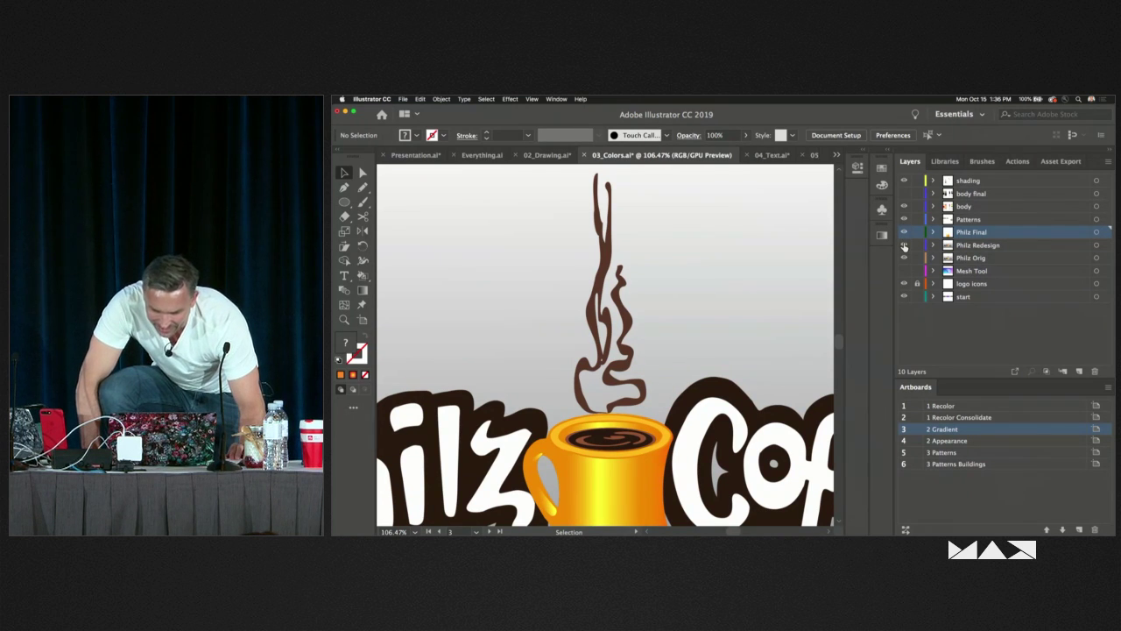
left_click(904, 231)
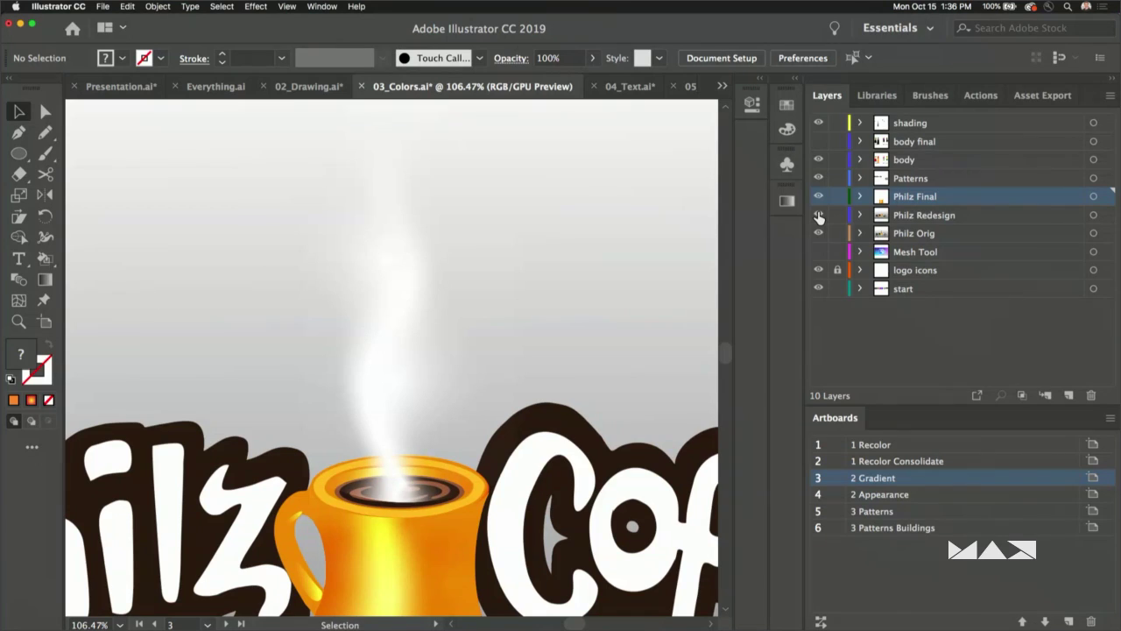
left_click(933, 217)
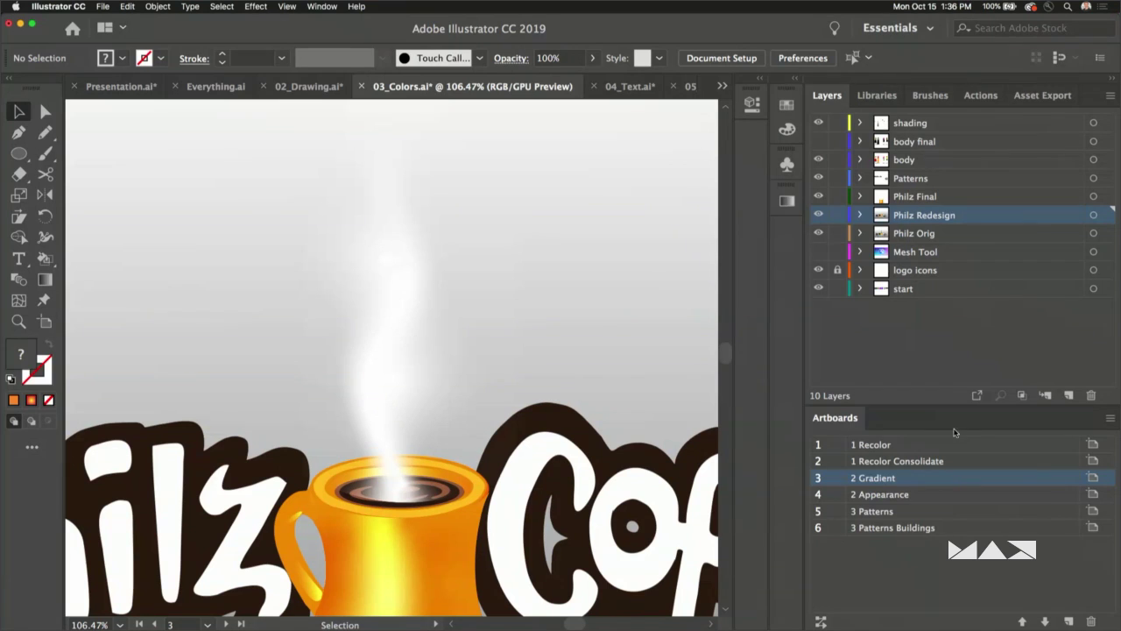
- Bring up the gradient settings to point out the Freeform Gradient type, and dock them again
left_click(788, 205)
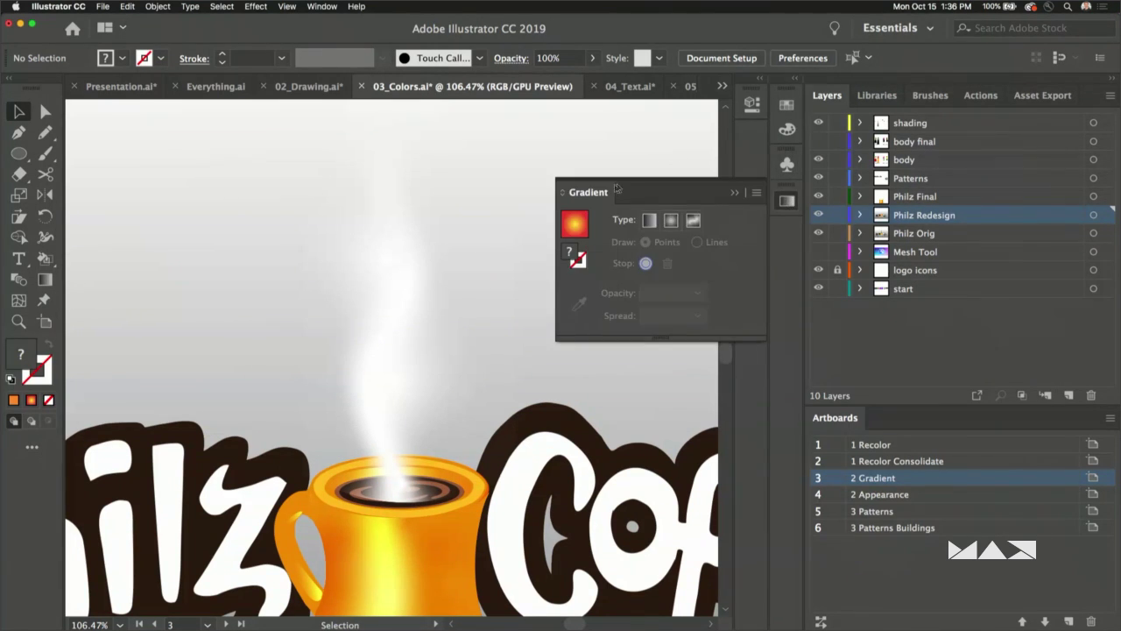
left_click_drag(618, 189, 503, 153)
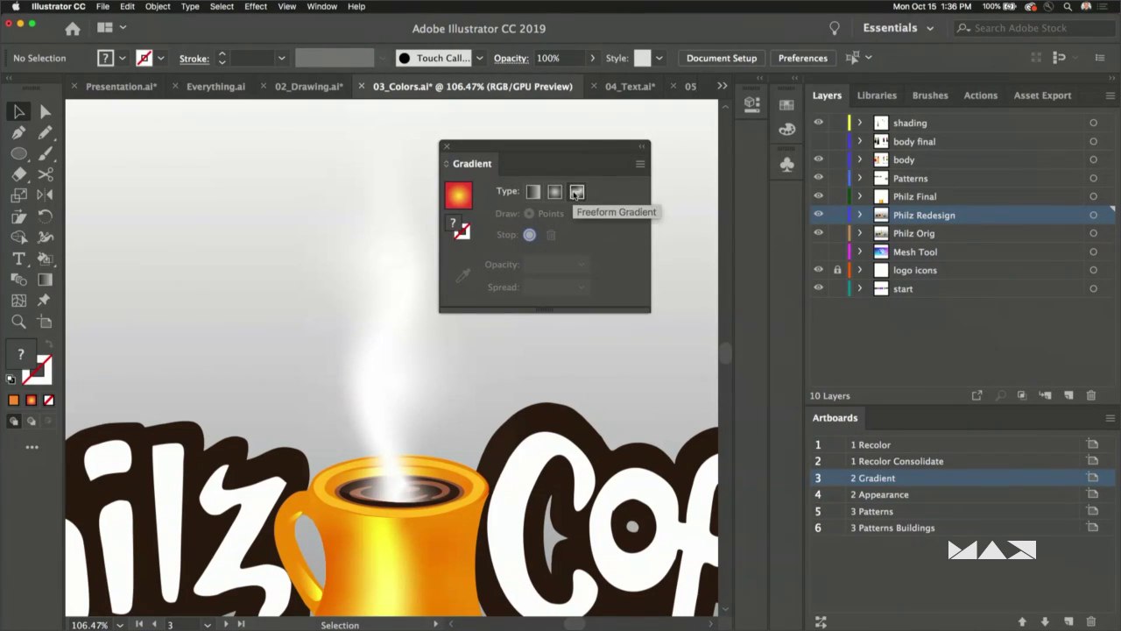
left_click(786, 200)
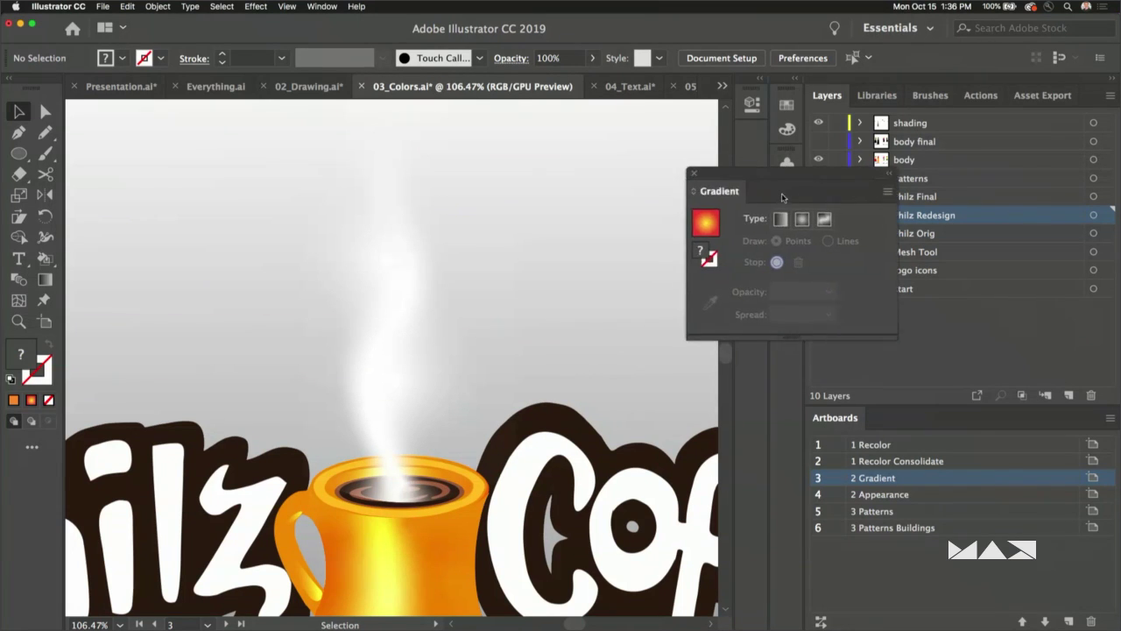
- Go to the 2 Appearance artboard and view the glowing red sphere and surrounding planets up close
double_click(934, 495)
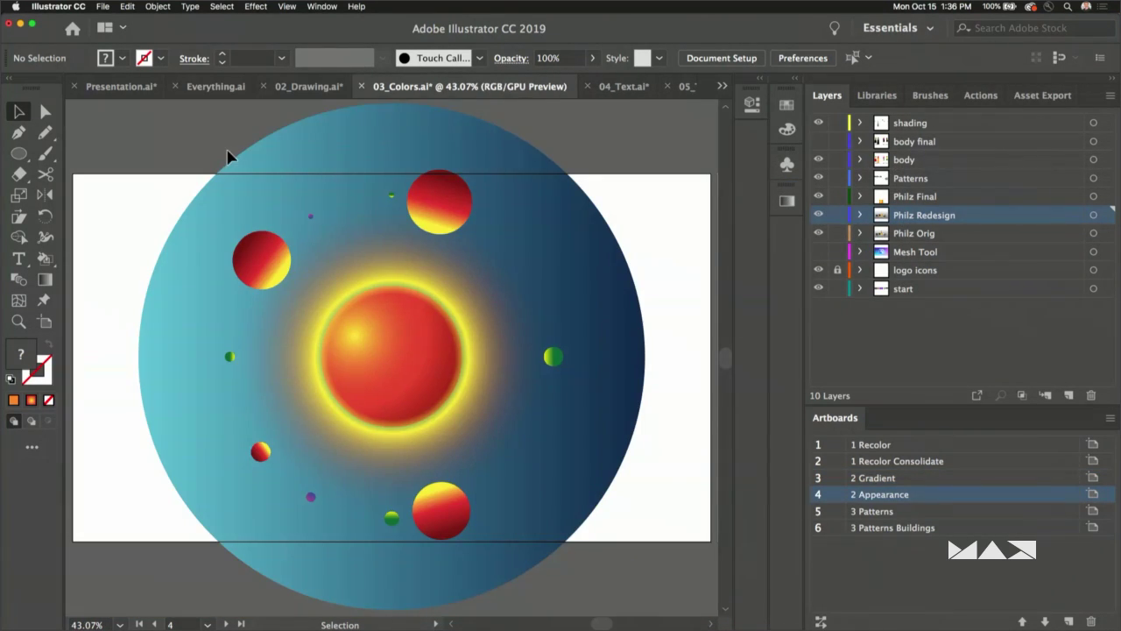
key("super+equal")
key("super+equal")
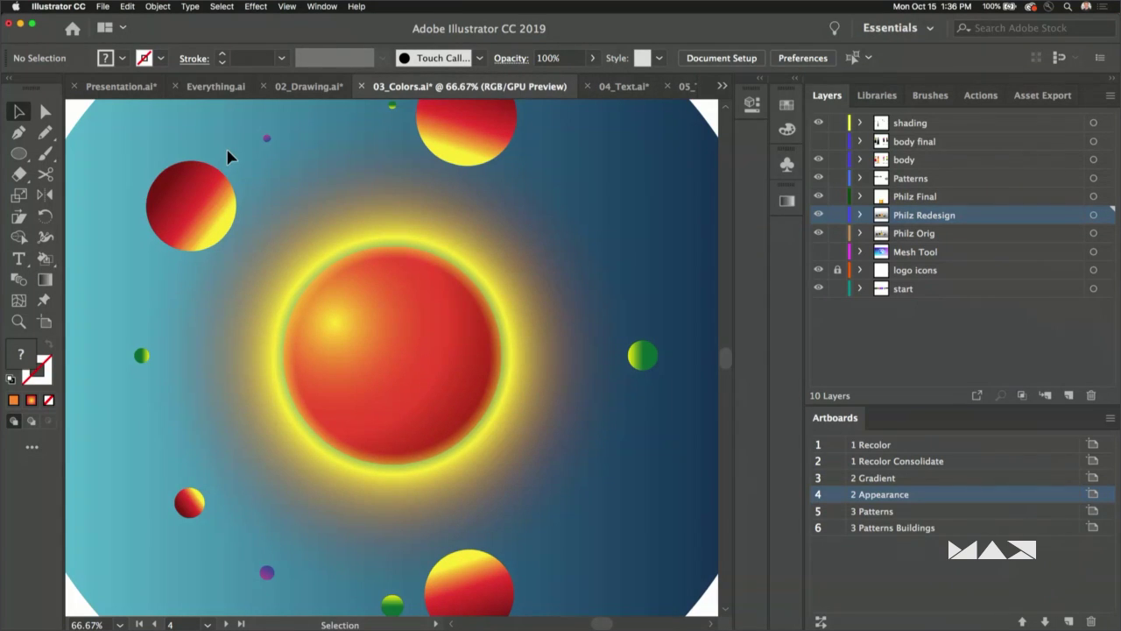
left_click_drag(281, 240, 300, 251)
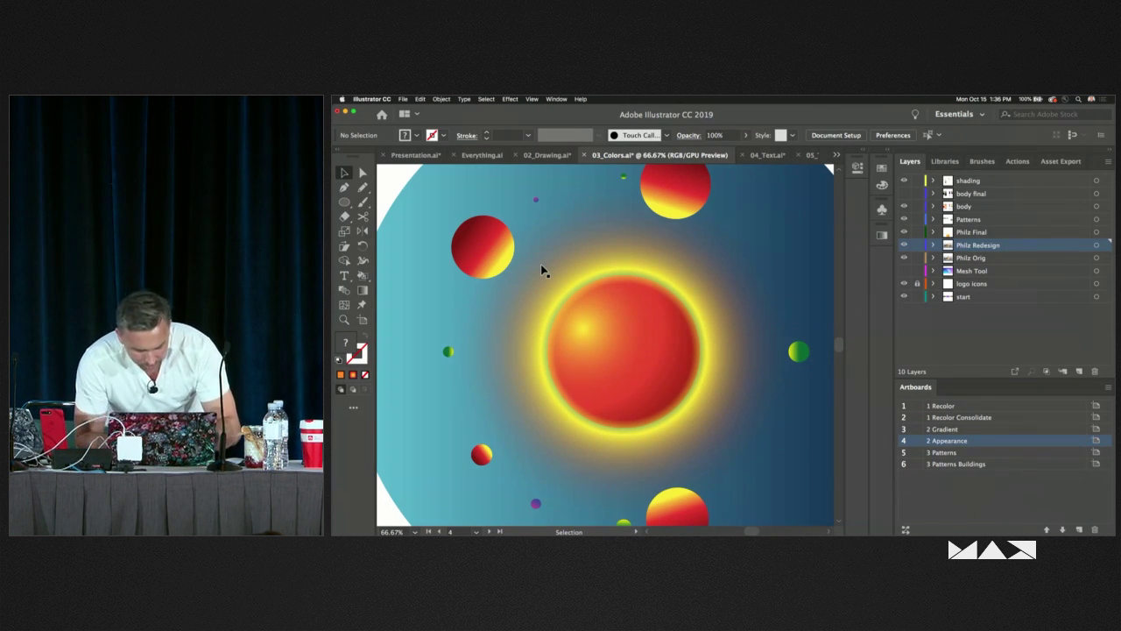
- Check the planet artwork's underlying paths in Outline view and return to the full-color preview
key("a")
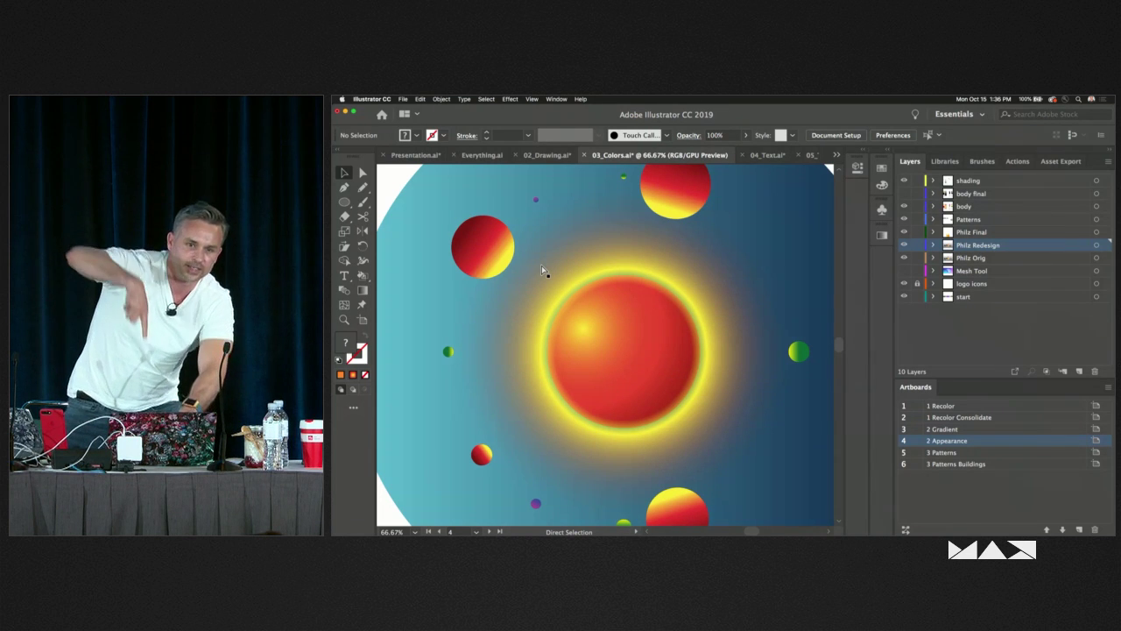
key("super+y")
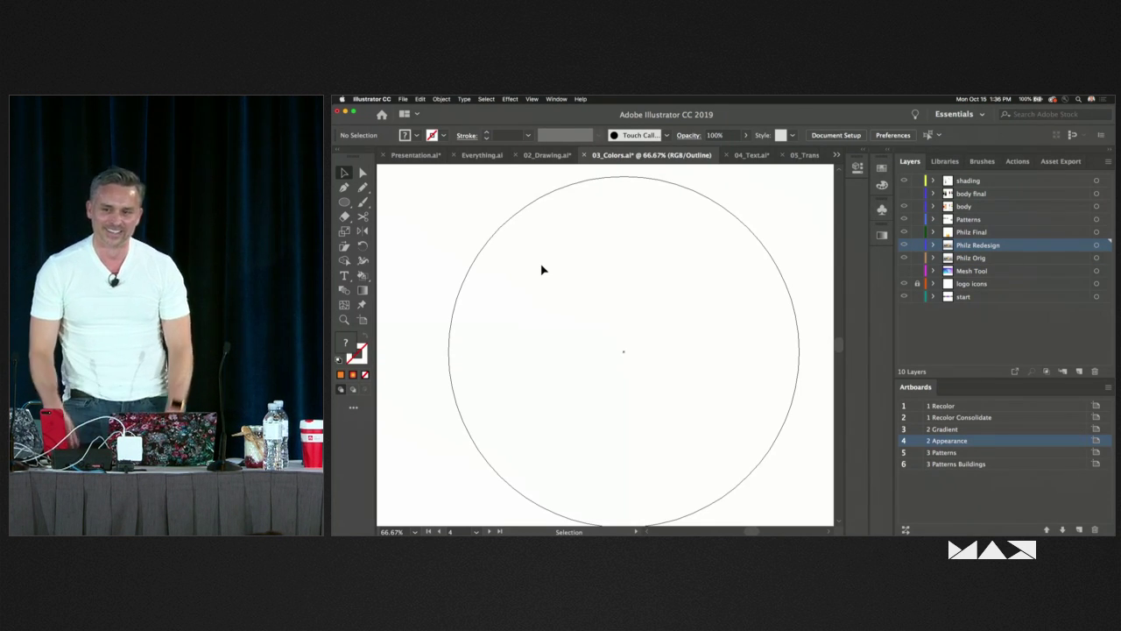
key("super+y")
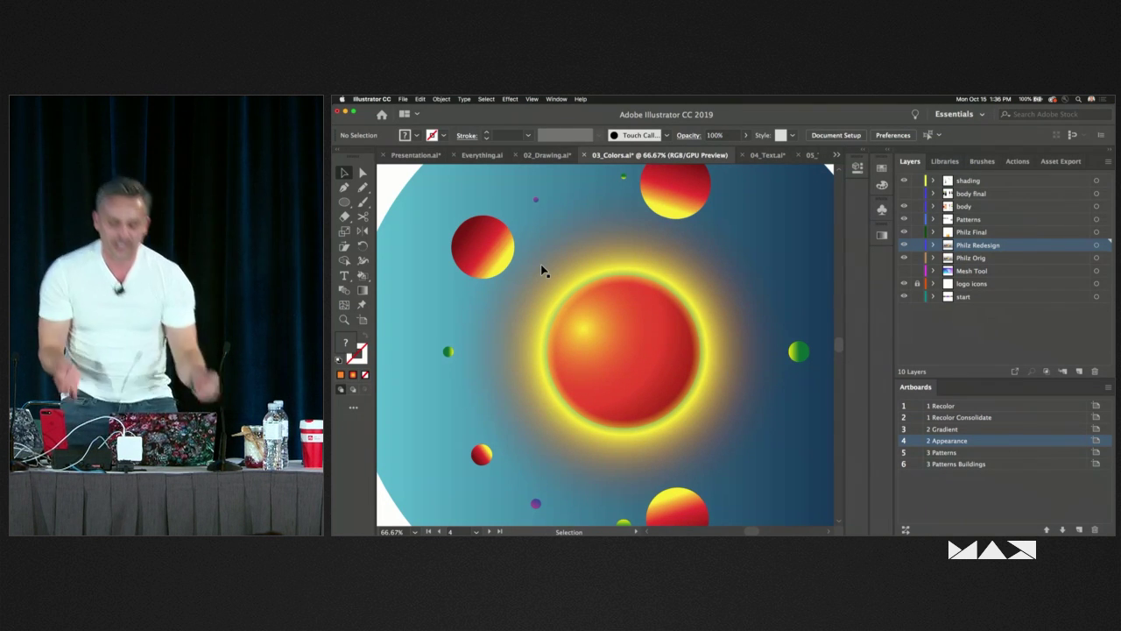
- Select the ellipse behind the glowing red sphere and check its radial gradient settings
left_click(494, 294)
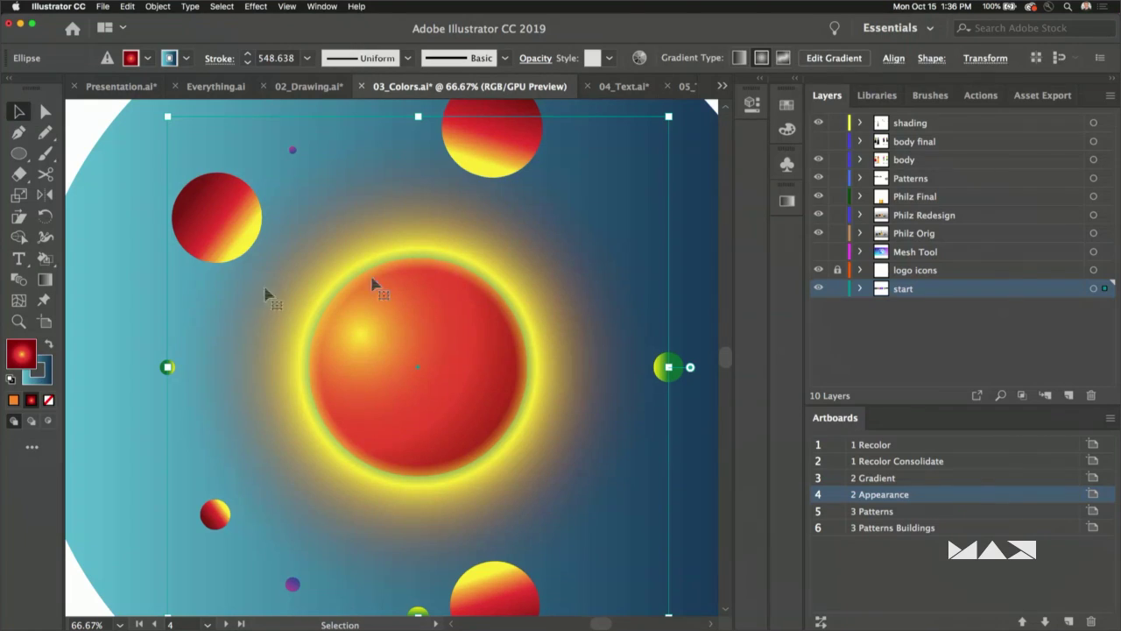
left_click(786, 201)
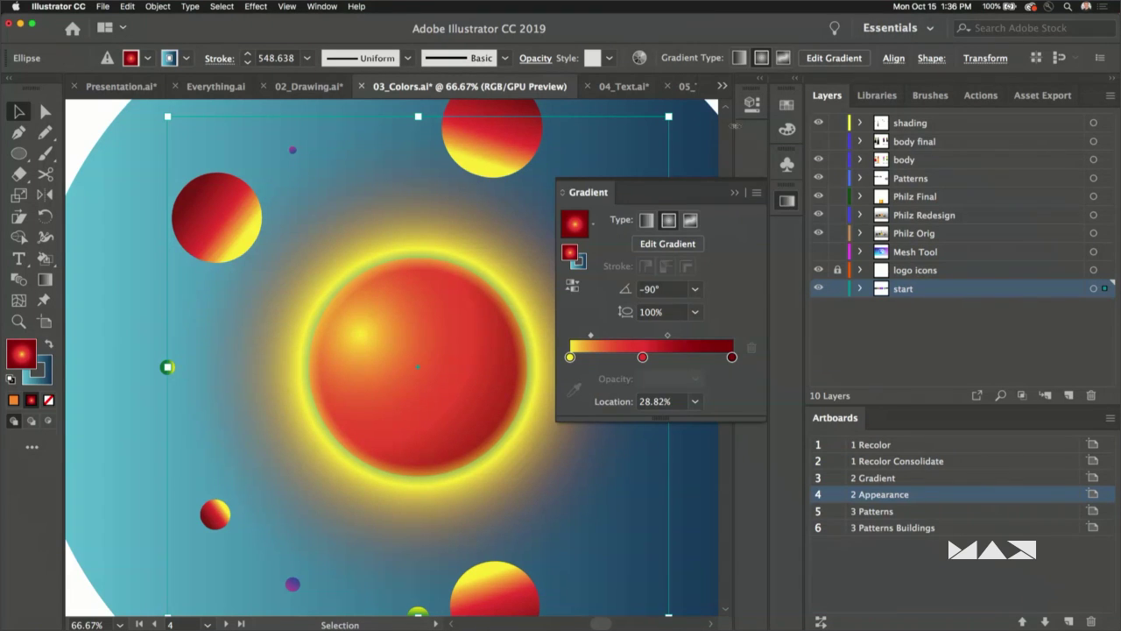
left_click(743, 194)
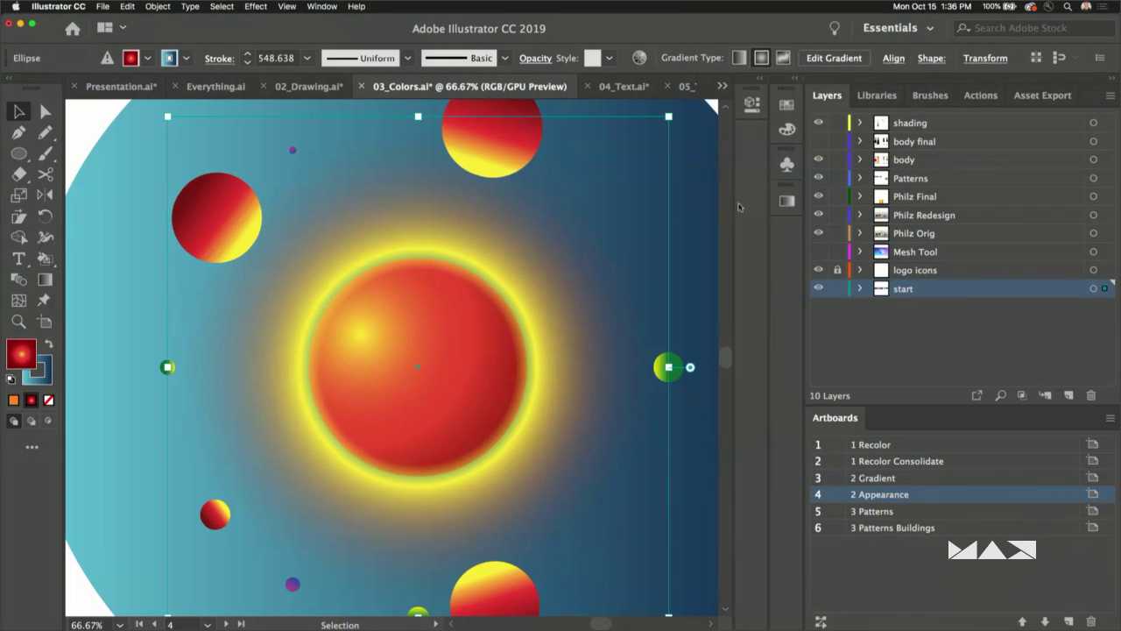
- Bring up the ellipse's Appearance attributes, enlarge the list to show every stroke and fill, and place it beside the planet artwork
left_click(322, 6)
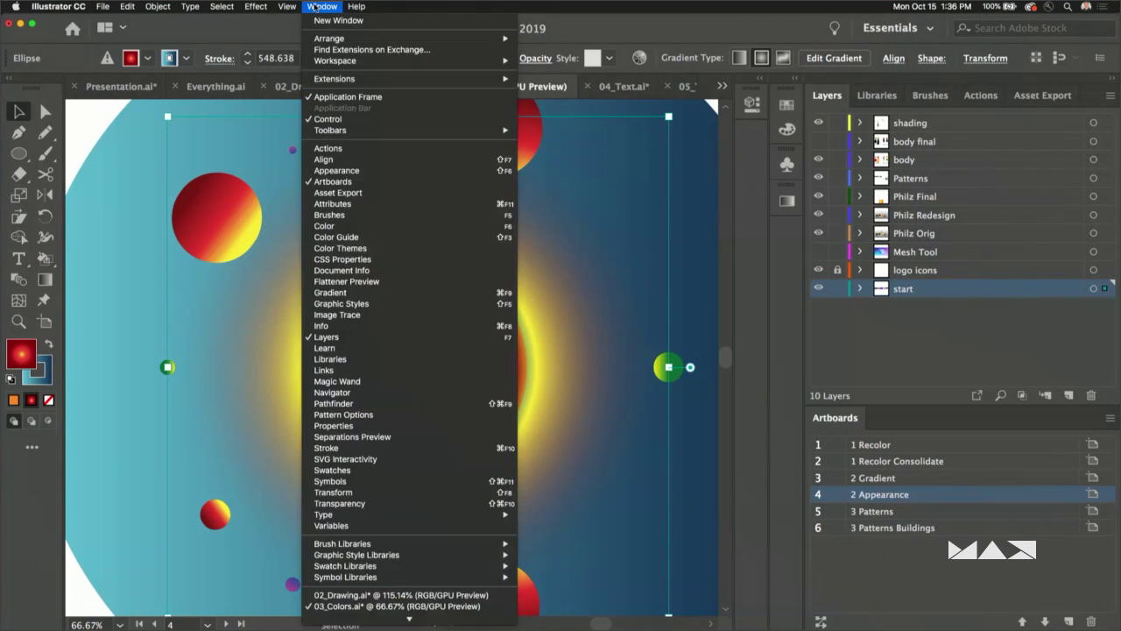
left_click(351, 172)
left_click_drag(571, 206, 668, 170)
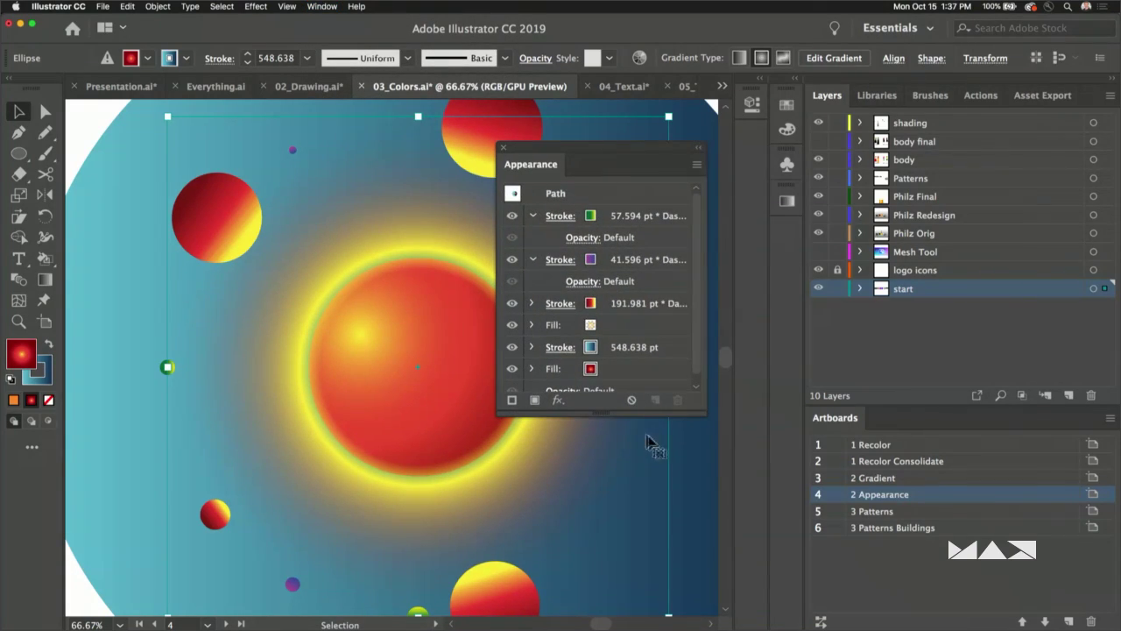
left_click_drag(615, 416, 622, 554)
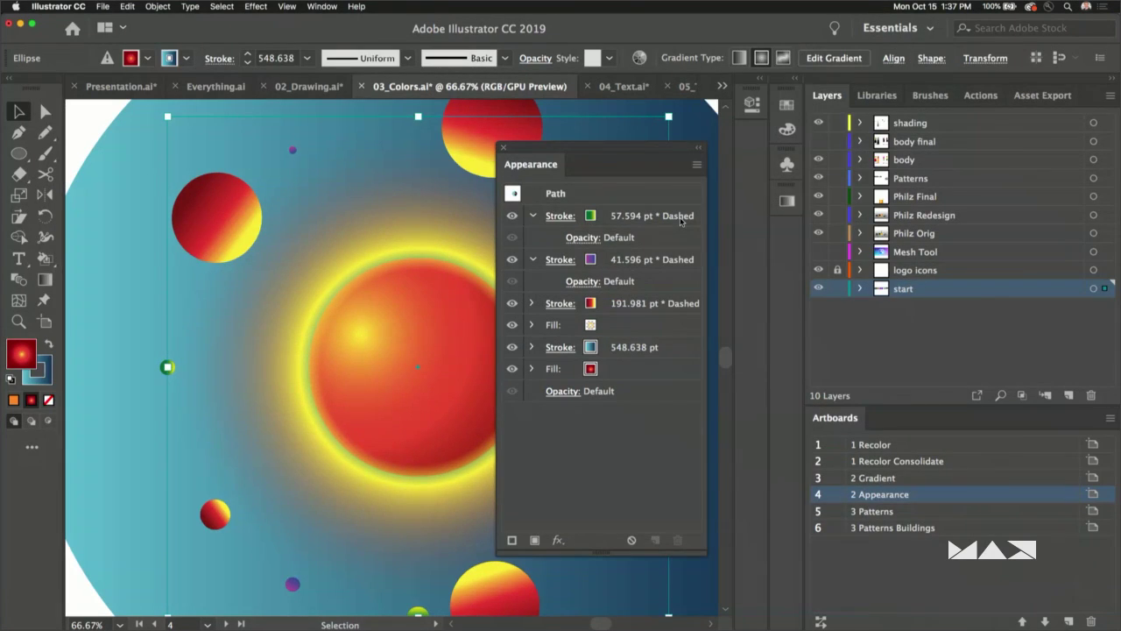
left_click_drag(574, 172, 635, 190)
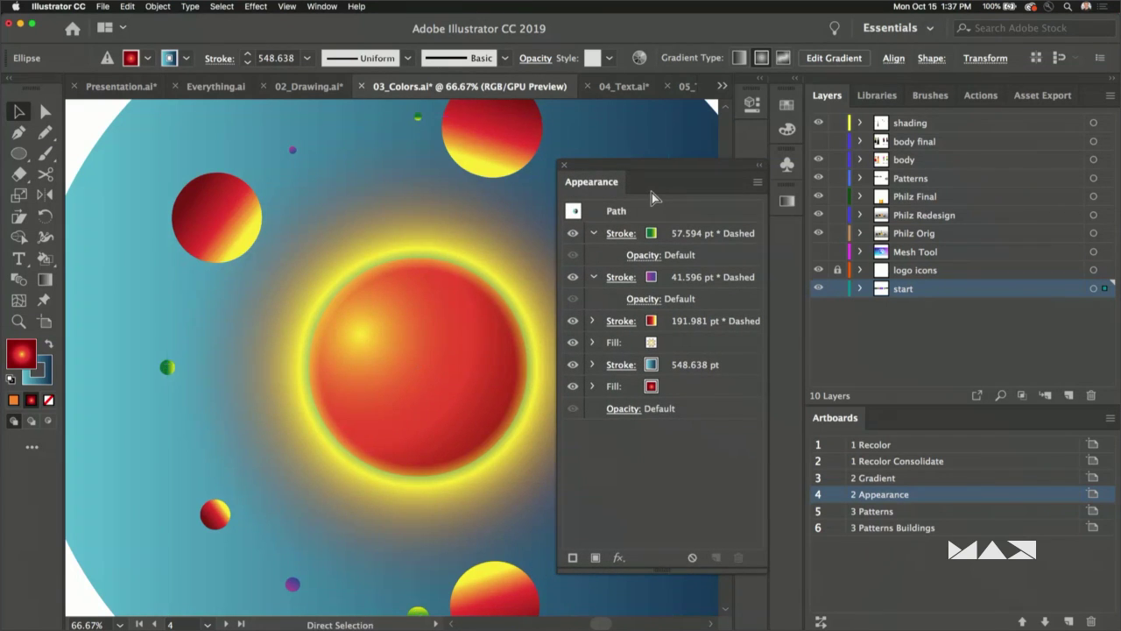
key("super+minus")
left_click_drag(305, 347, 263, 340)
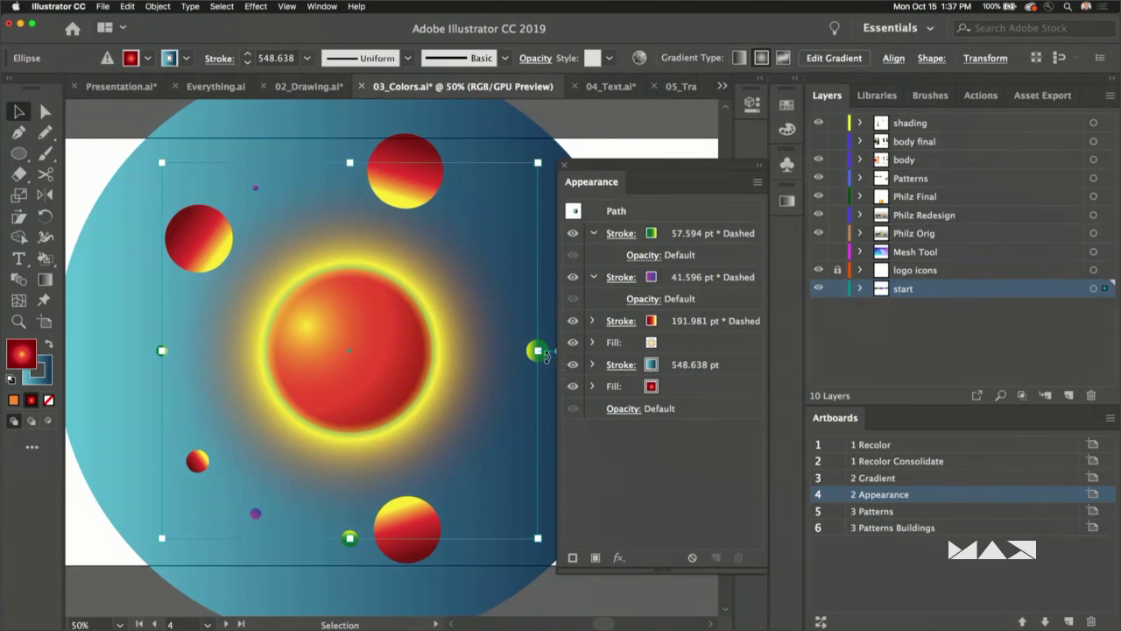
- Hide and reshow the ellipse's individual strokes to see which planets each one produces, and look over the options for adding fills and strokes
left_click(575, 236)
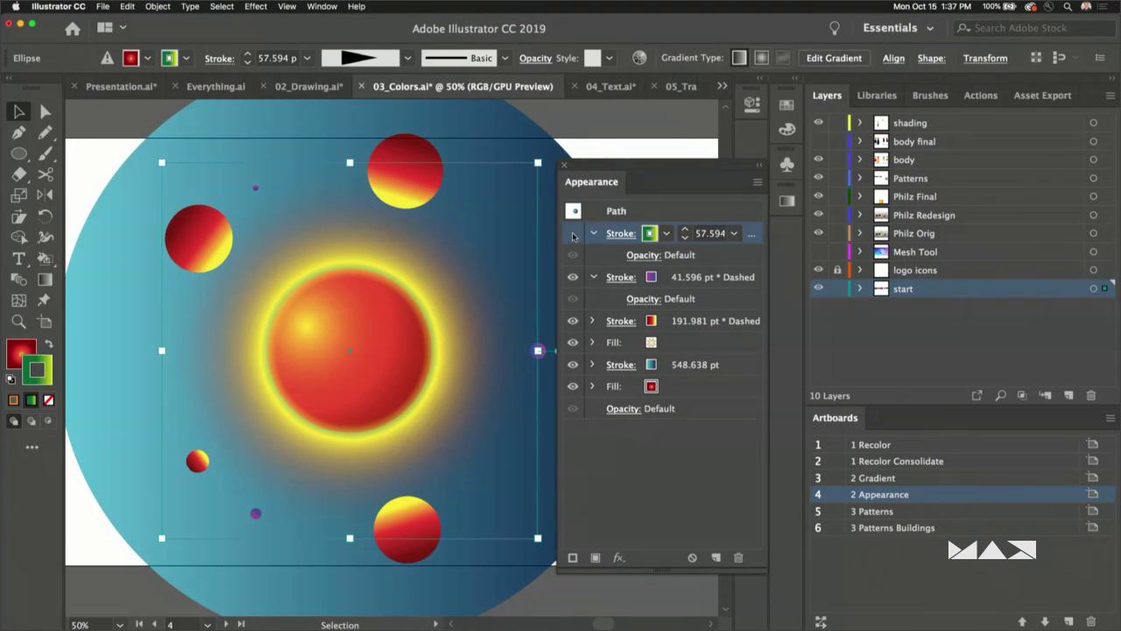
left_click(694, 280)
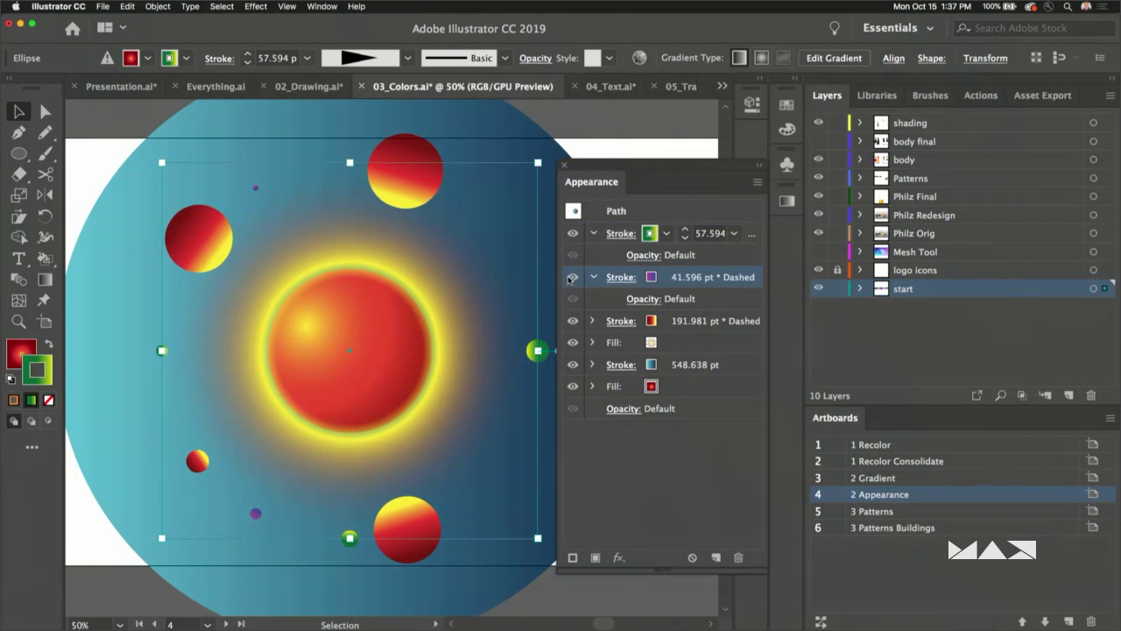
left_click(735, 334)
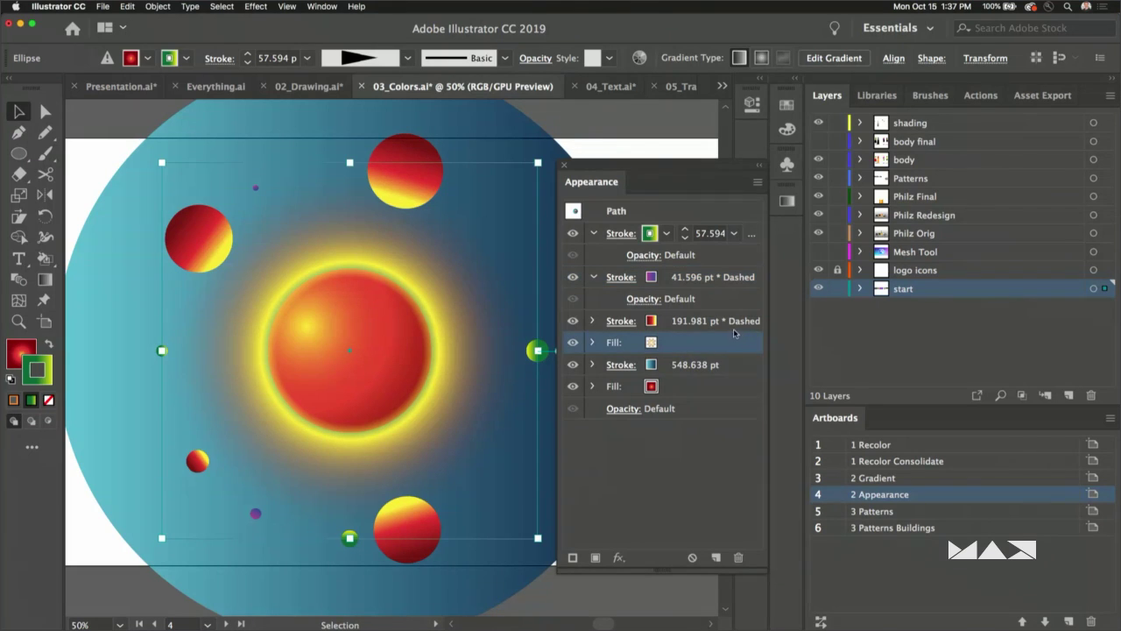
left_click(705, 324)
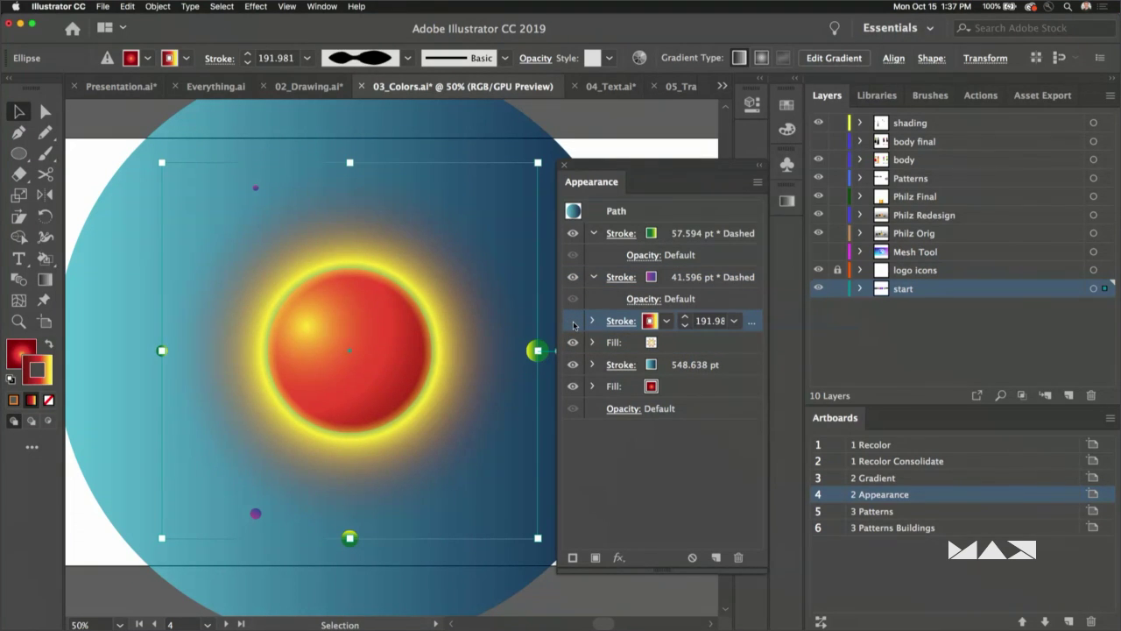
left_click(692, 364)
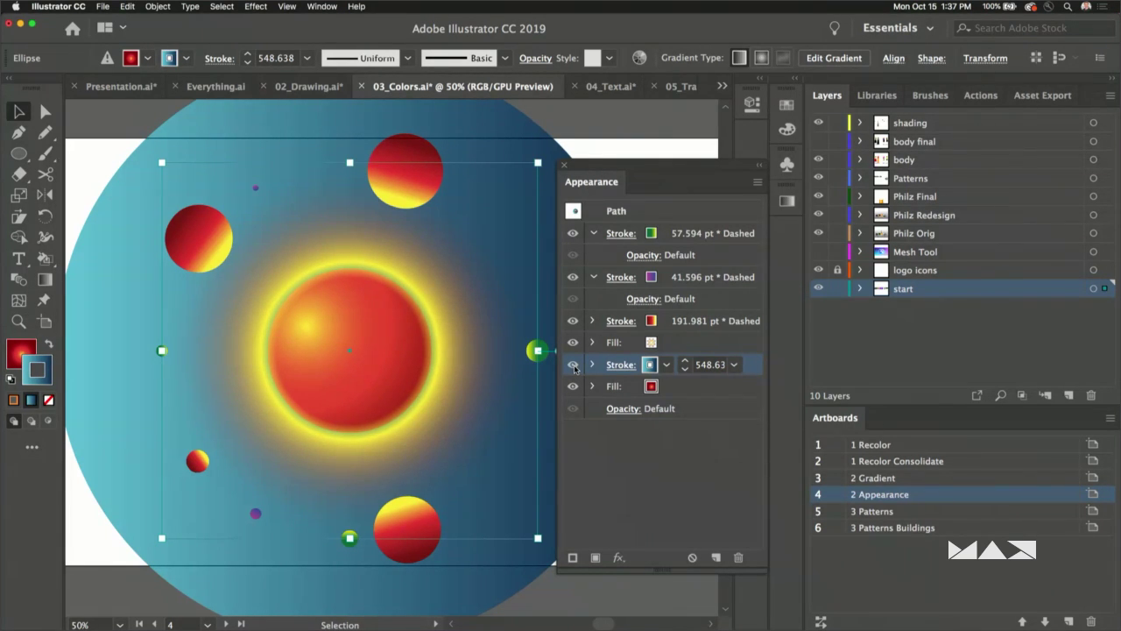
left_click(727, 229)
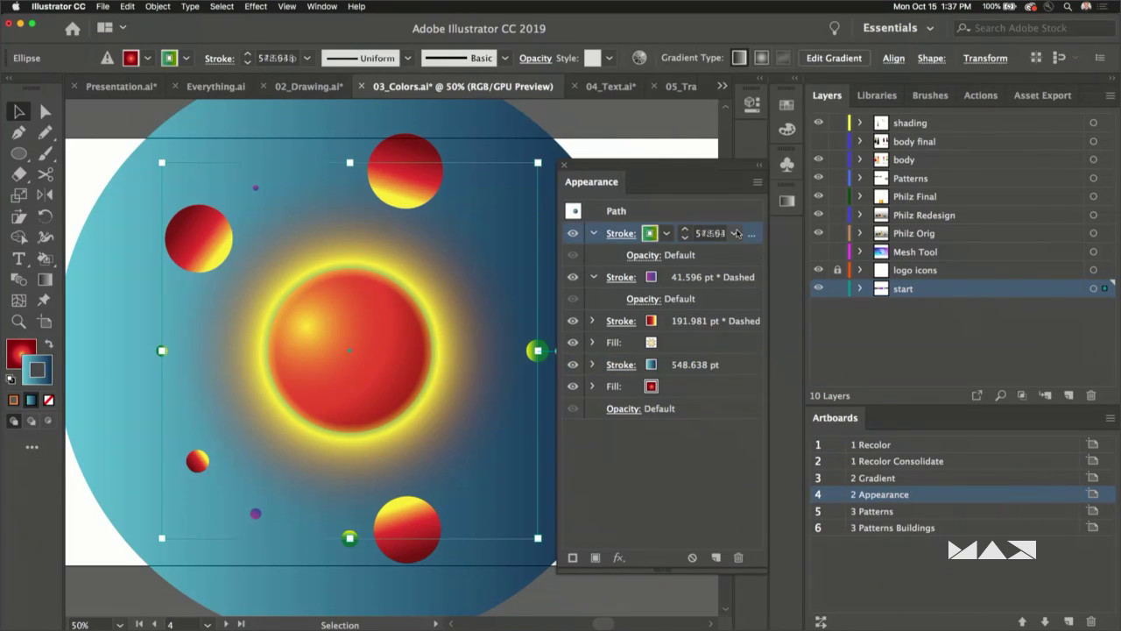
left_click(757, 183)
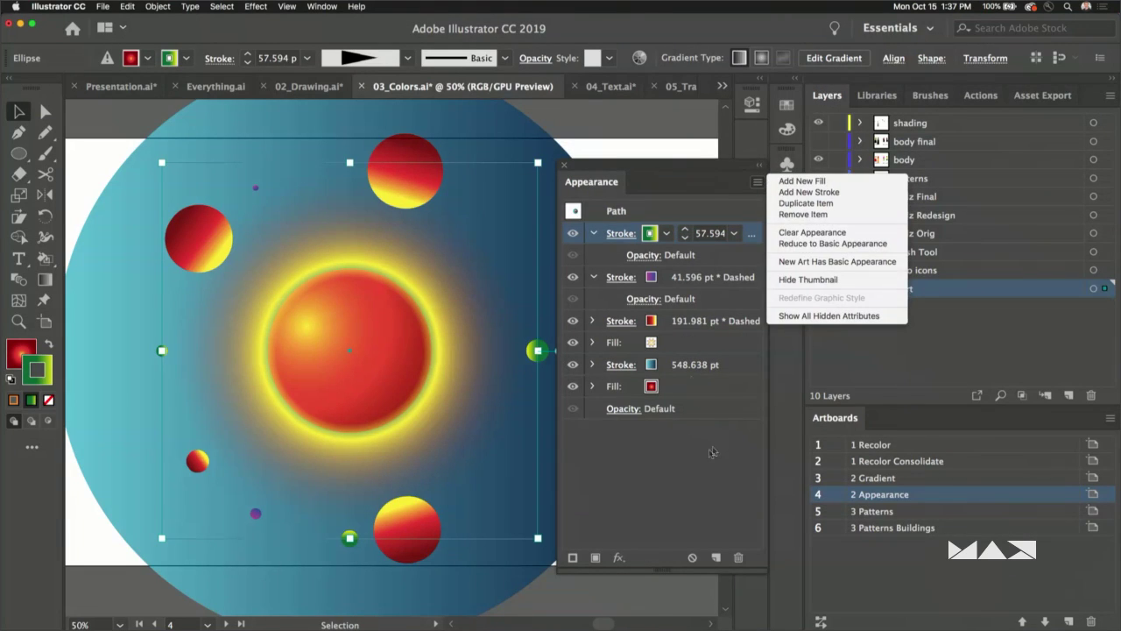
left_click(700, 469)
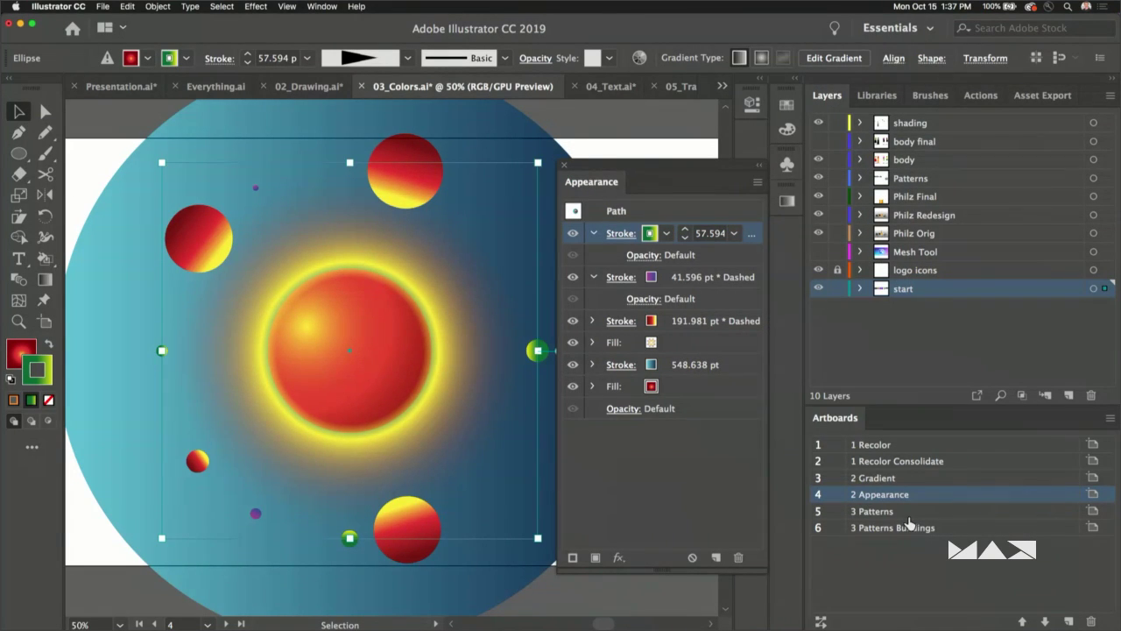
- On the 3 Patterns artboard, add a new fill to the green skirt and apply the black polka-dot pattern swatch to it
double_click(908, 514)
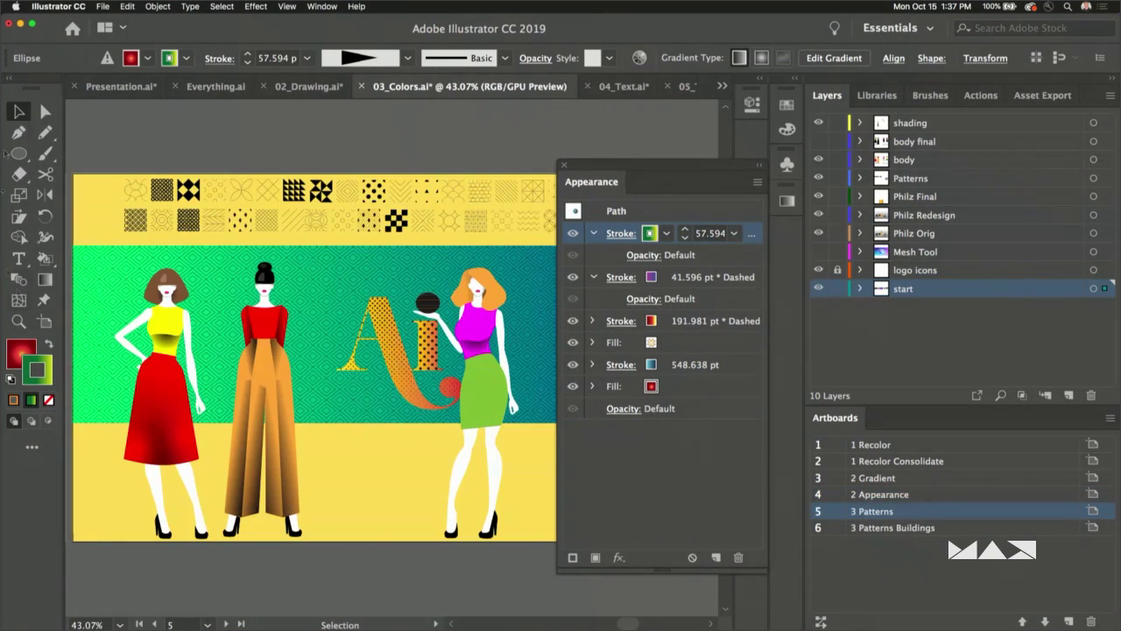
left_click(477, 399)
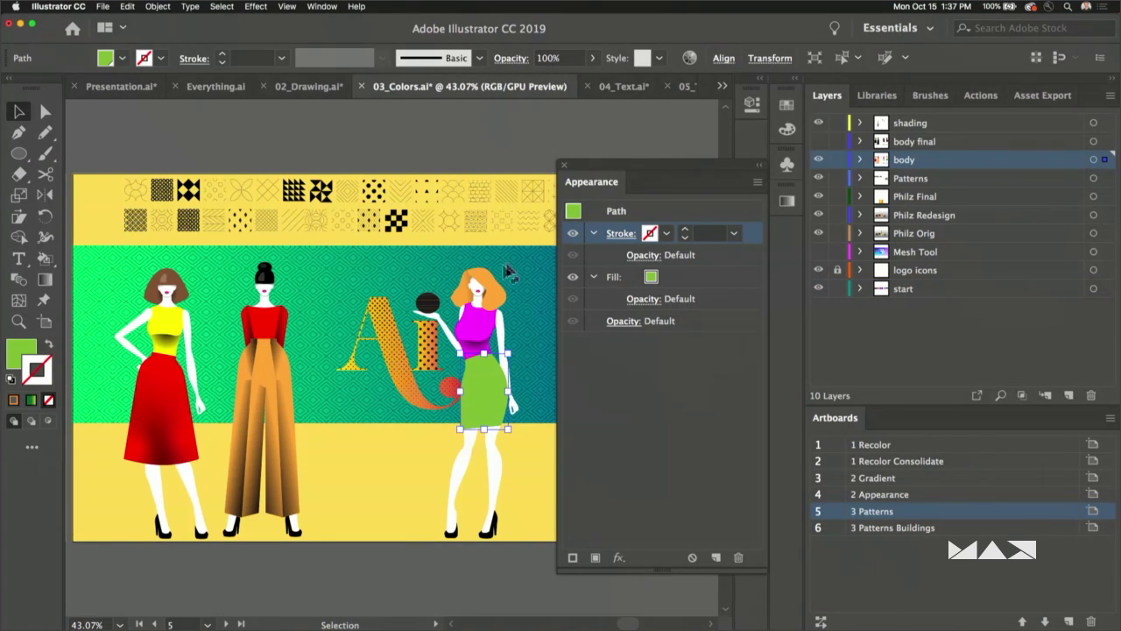
left_click(758, 182)
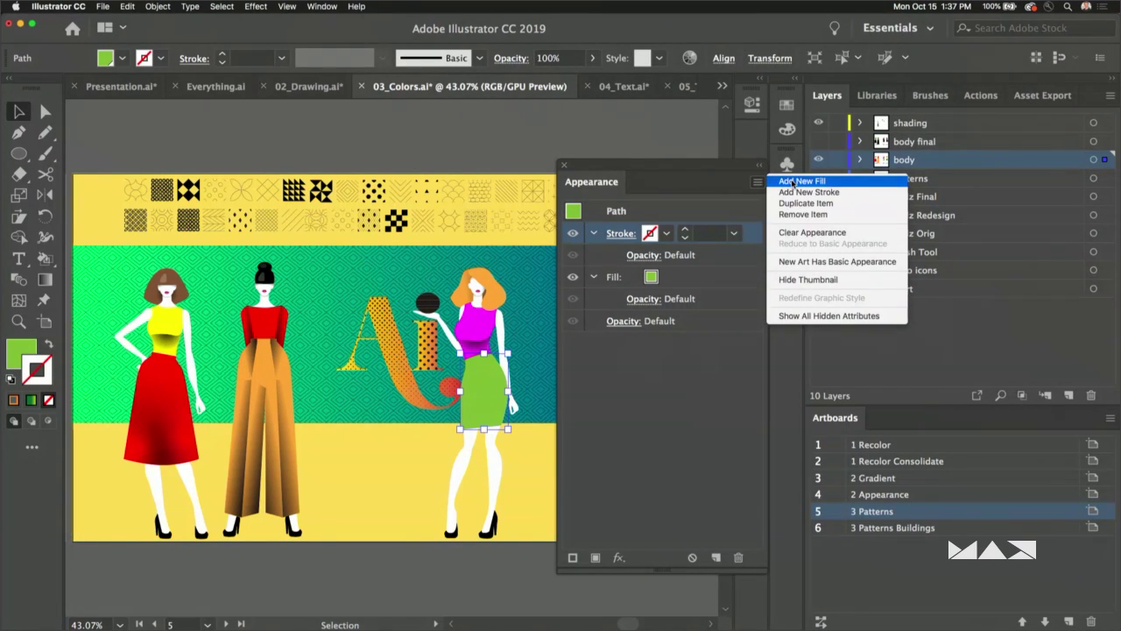
left_click(793, 183)
left_click_drag(666, 165, 670, 317)
left_click(670, 386)
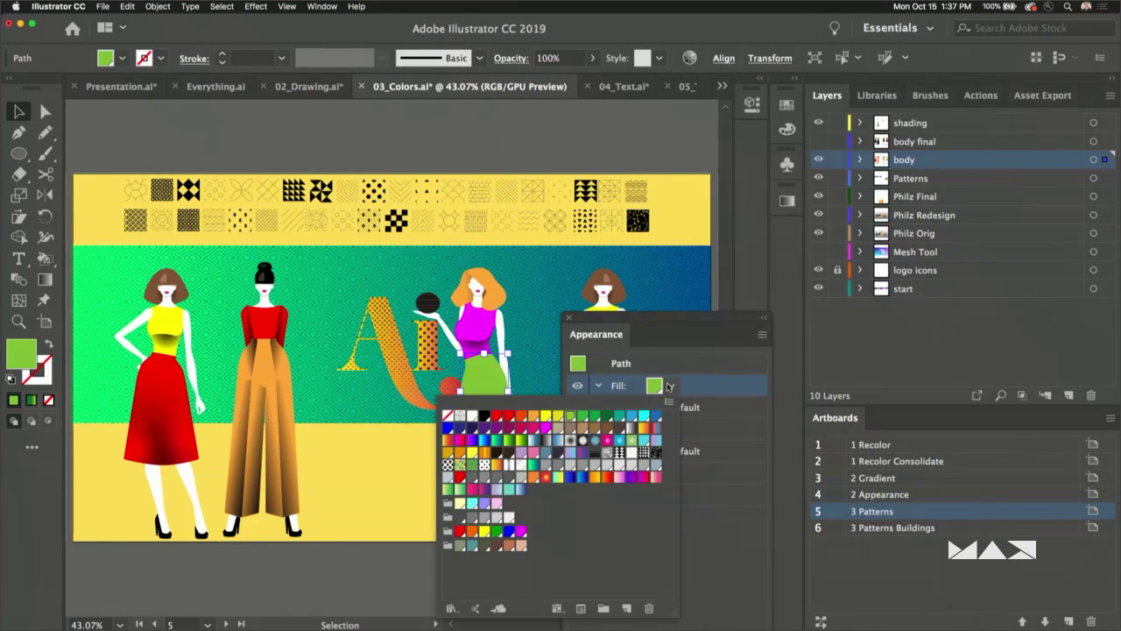
left_click(447, 464)
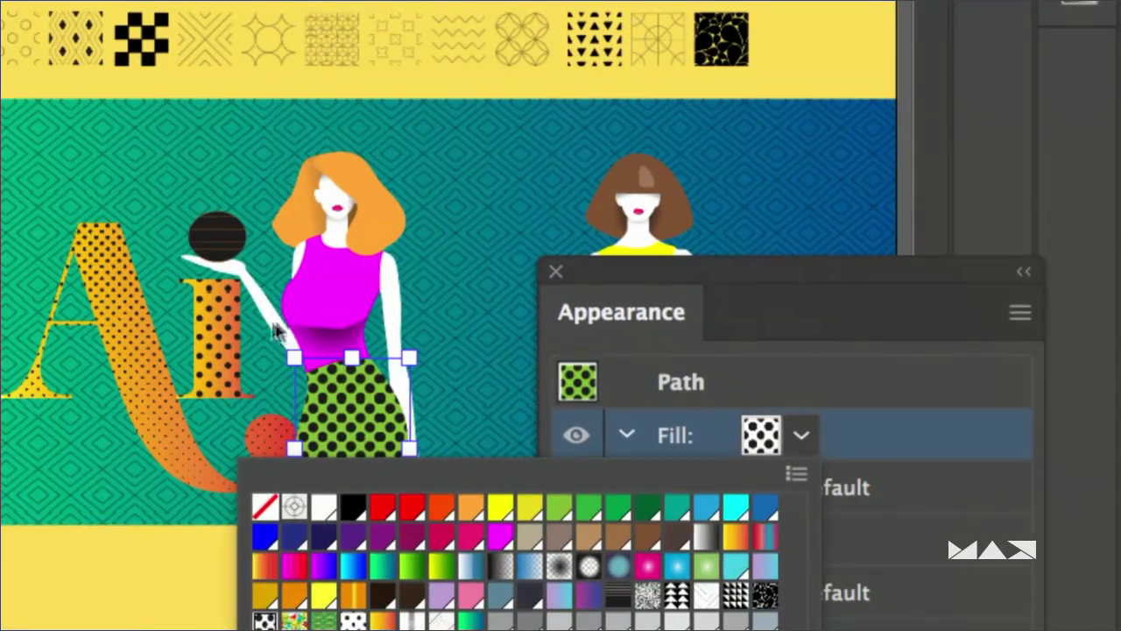
key("Escape")
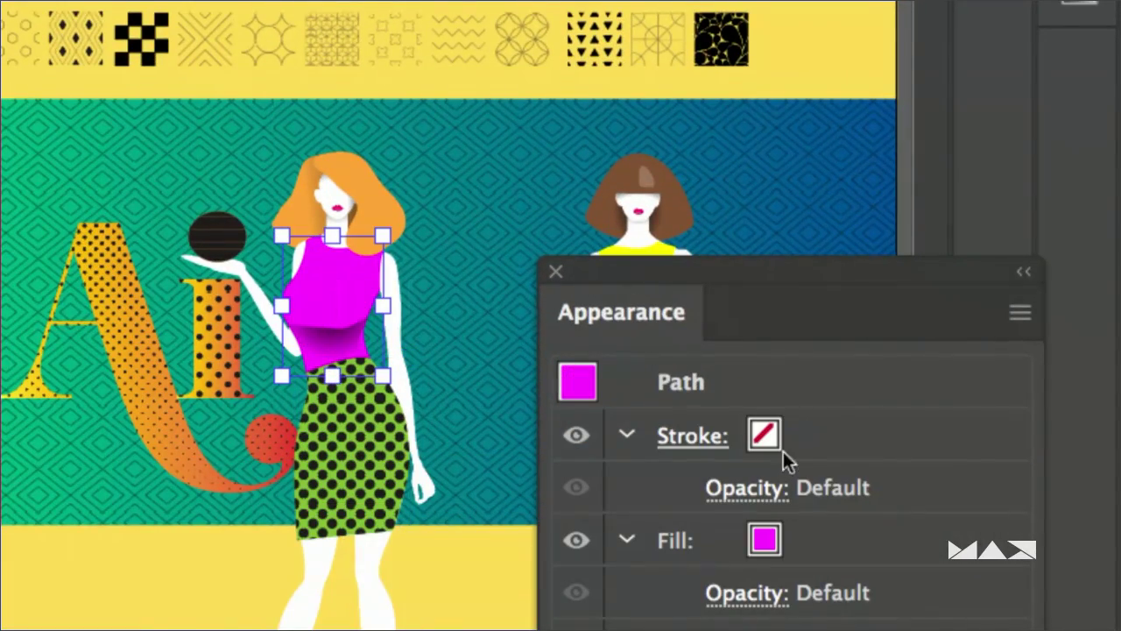
- Add a new fill to the magenta top and apply the chevron line pattern swatch to it
left_click(1028, 311)
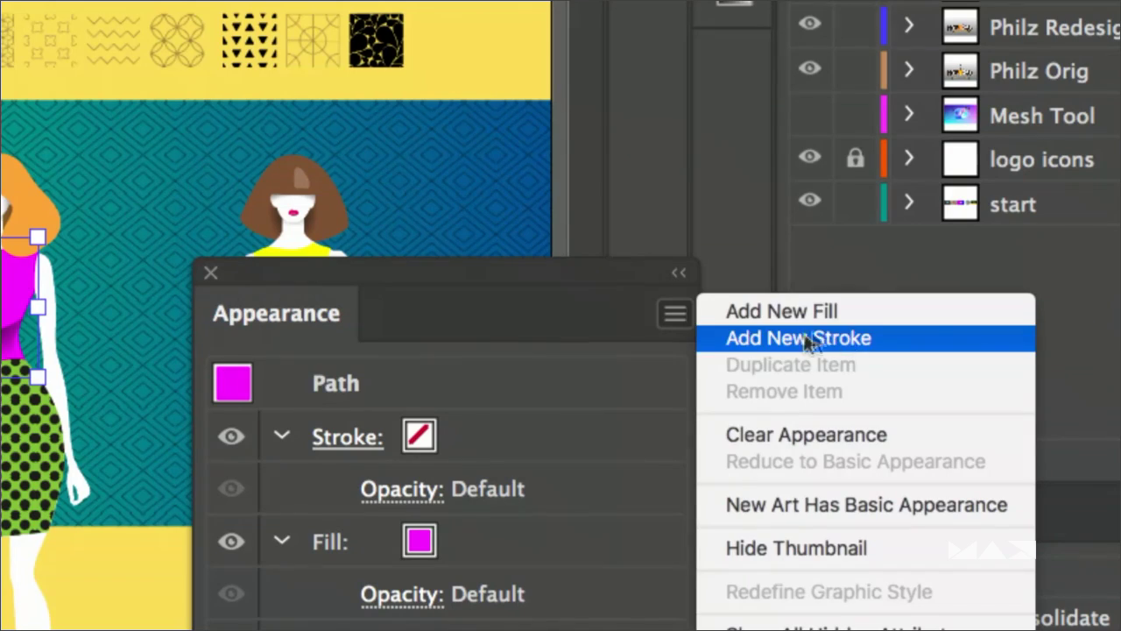
left_click(782, 314)
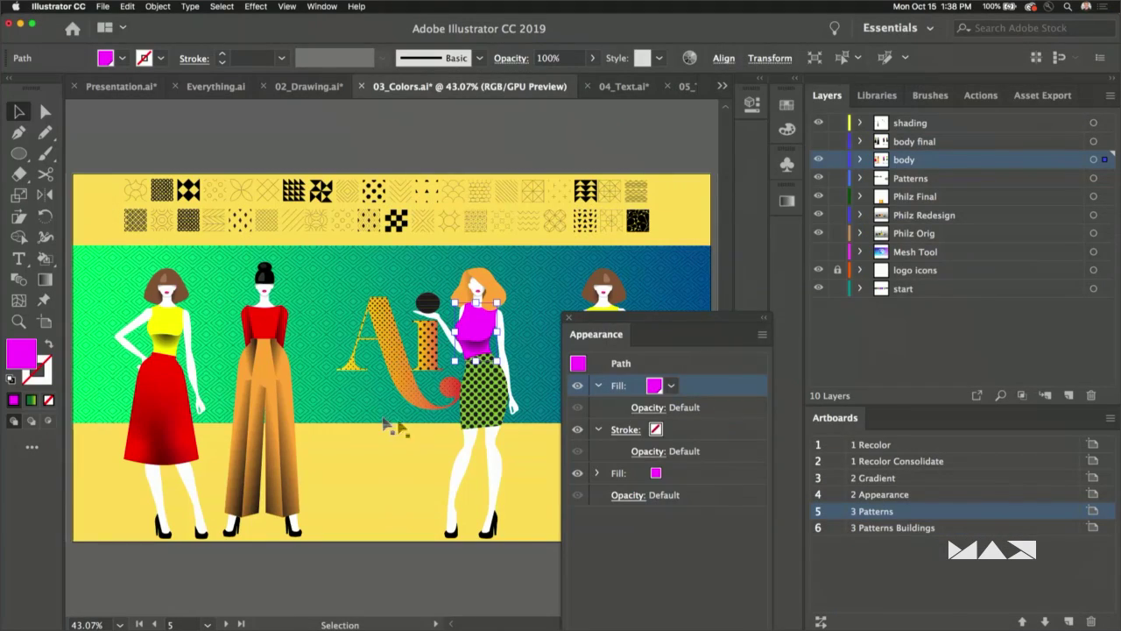
left_click(671, 387)
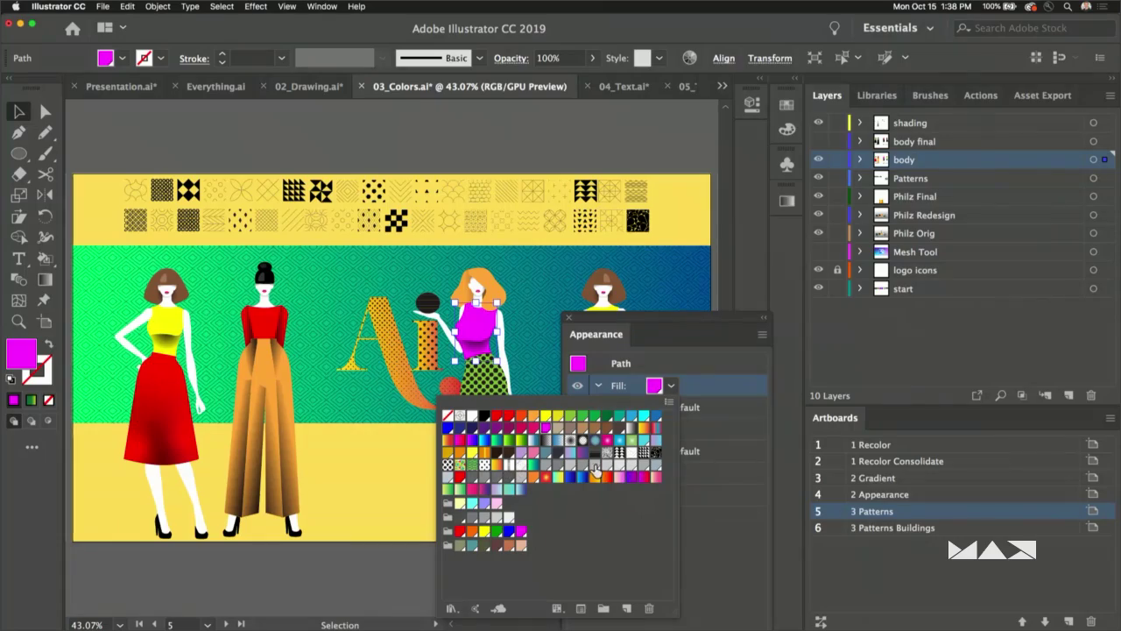
left_click(624, 451)
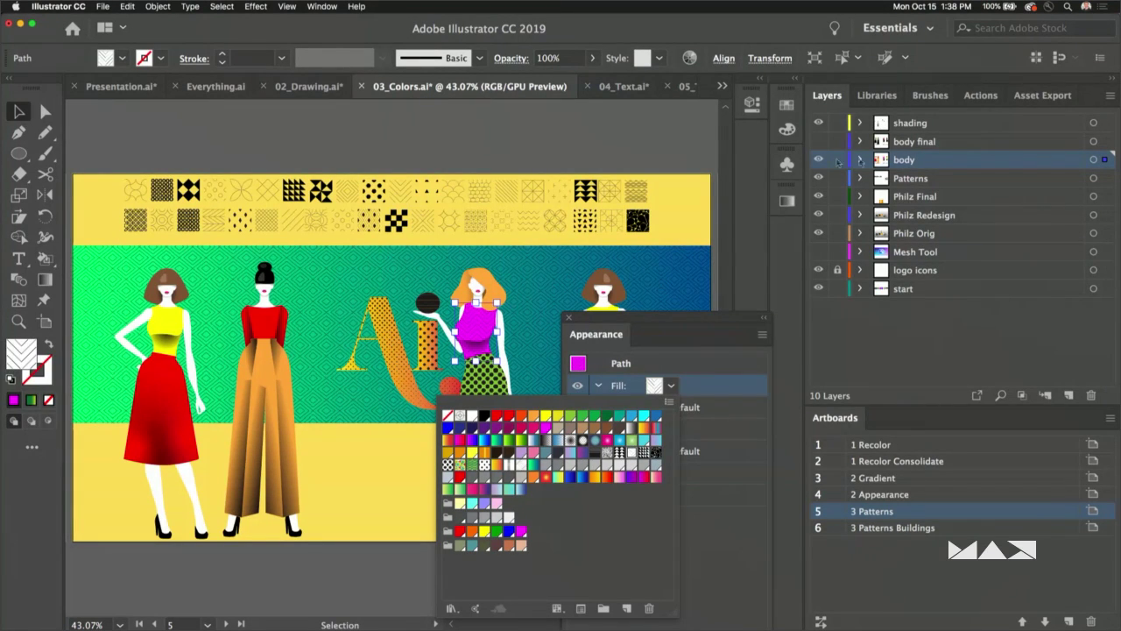
- Show the body final layer to display the fully patterned outfits, and dock the Appearance settings out of the way
left_click(817, 147)
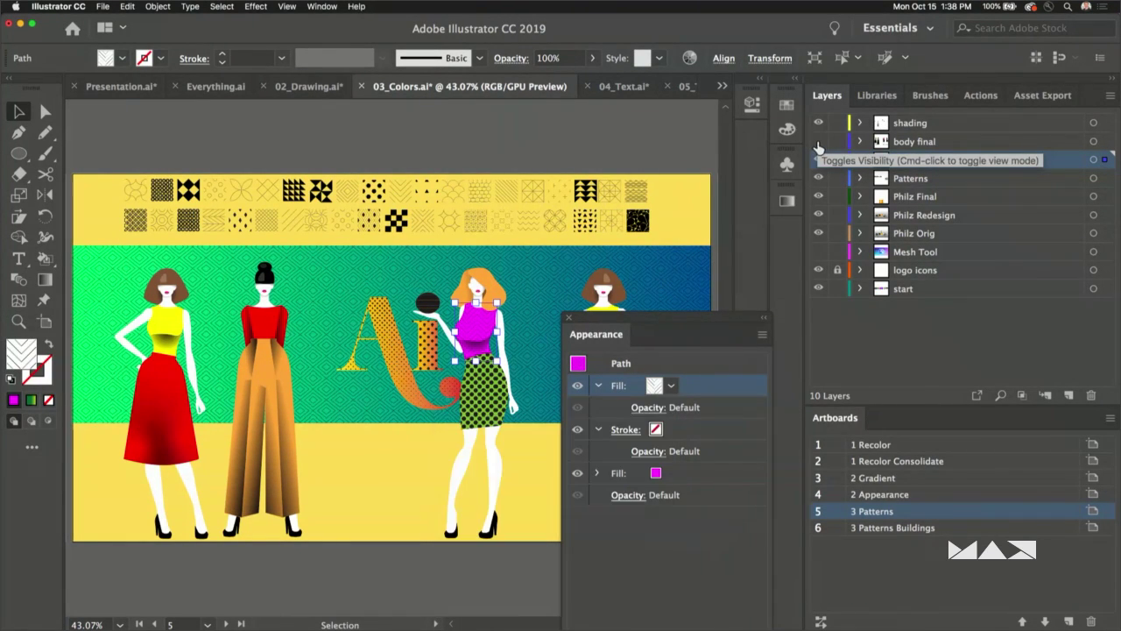
left_click(829, 142)
left_click(819, 143)
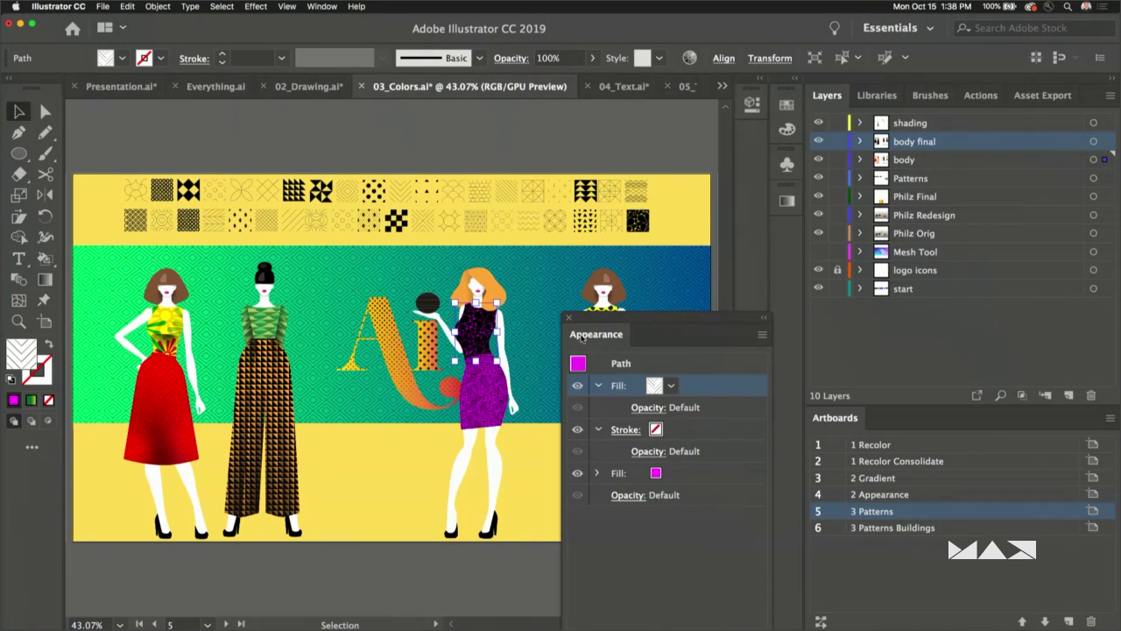
left_click_drag(578, 335, 749, 140)
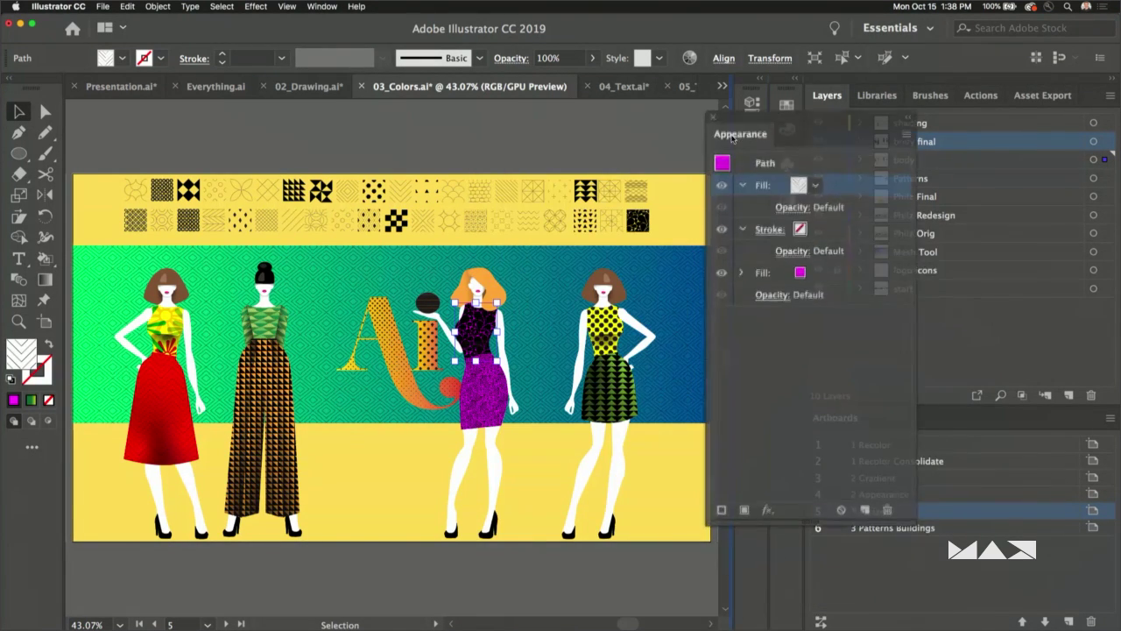
- On the 3 Patterns Buildings artboard, select the grouped buildings artwork and make it into a pattern
left_click(966, 529)
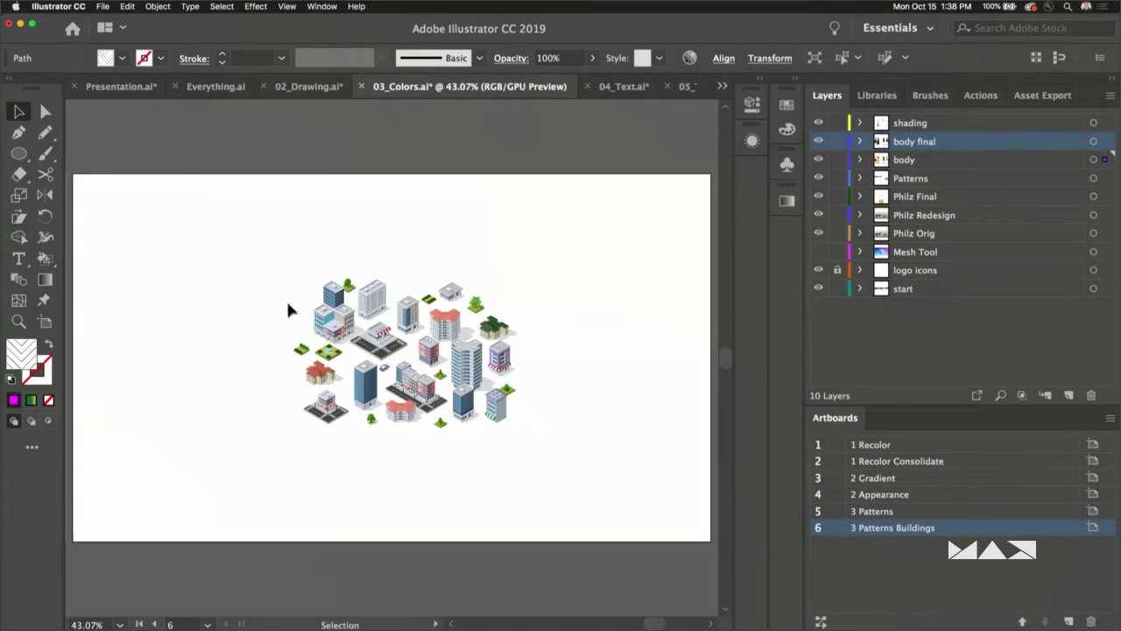
left_click_drag(537, 454, 241, 228)
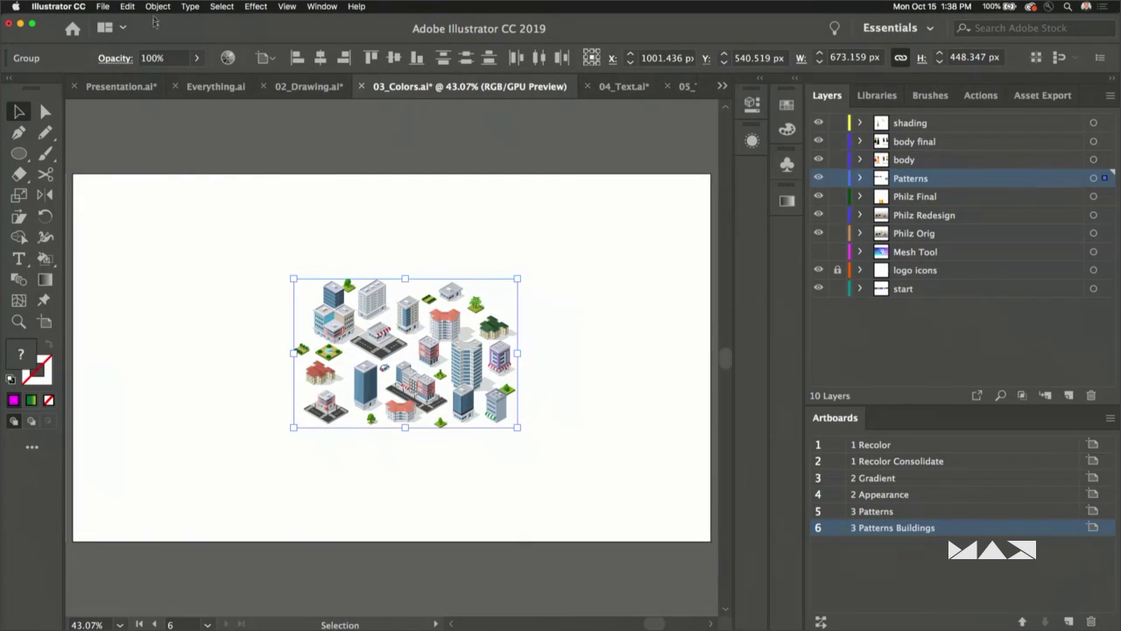
left_click(157, 7)
mouse_move(146, 277)
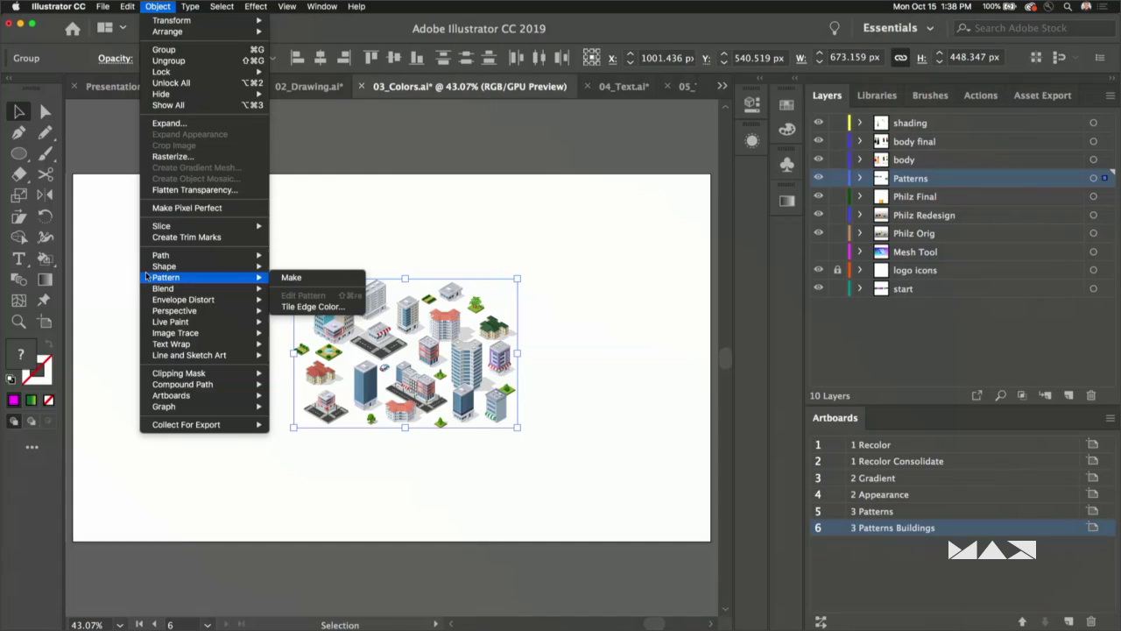
left_click(296, 277)
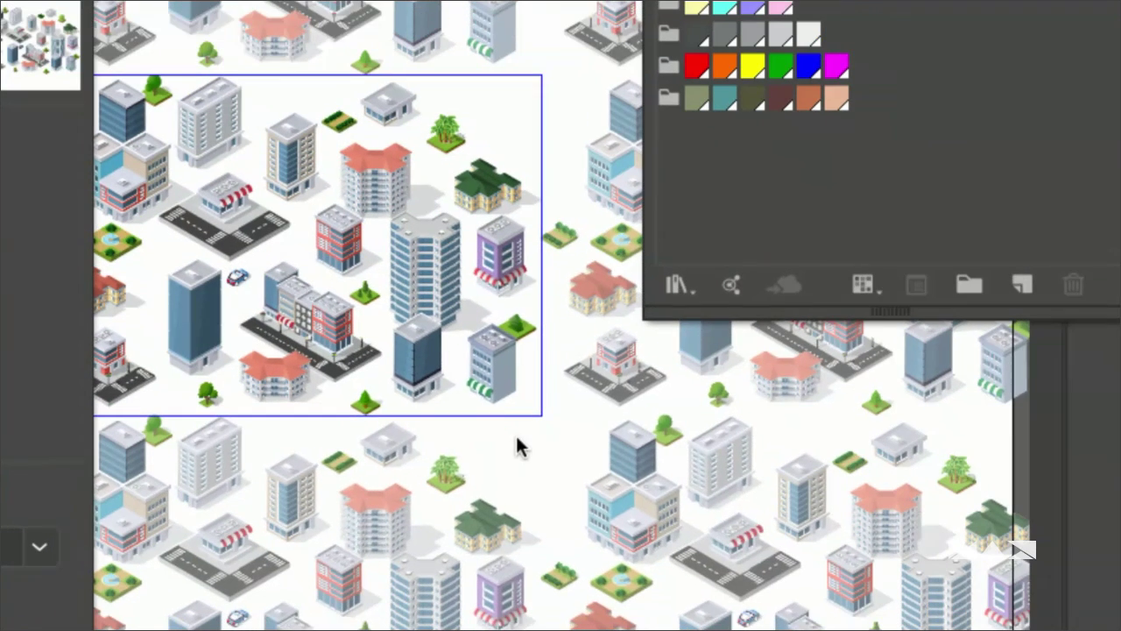
- Move the green-awning building and the tall blue tower across the pattern tile's lower edge, and set the vertical overlap to Bottom in Front
left_click(488, 361)
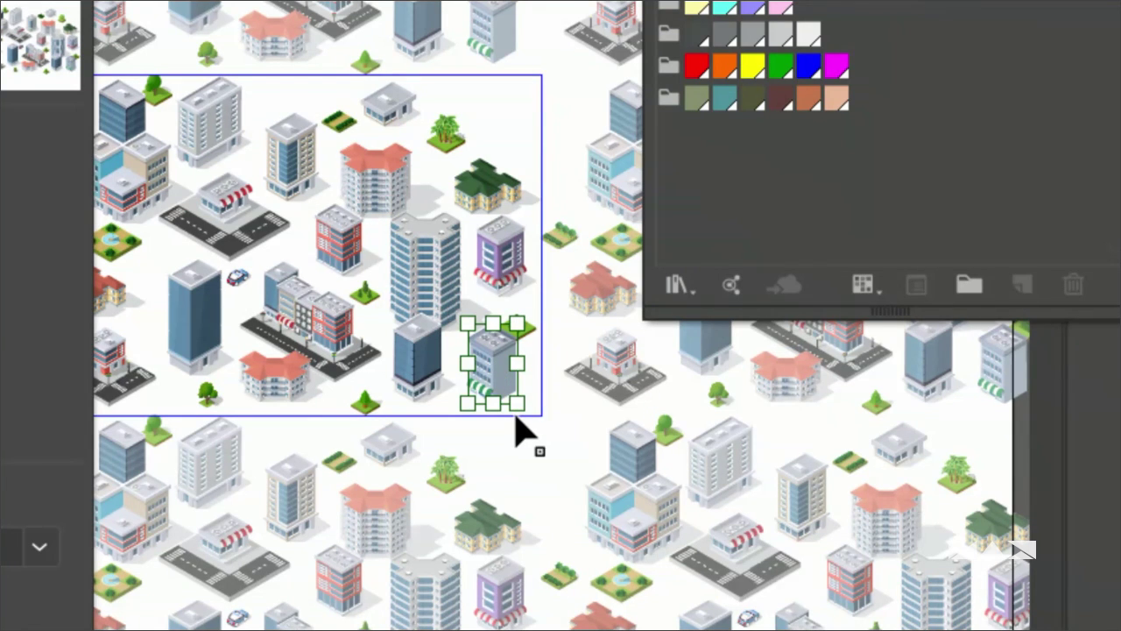
left_click_drag(517, 429, 509, 429)
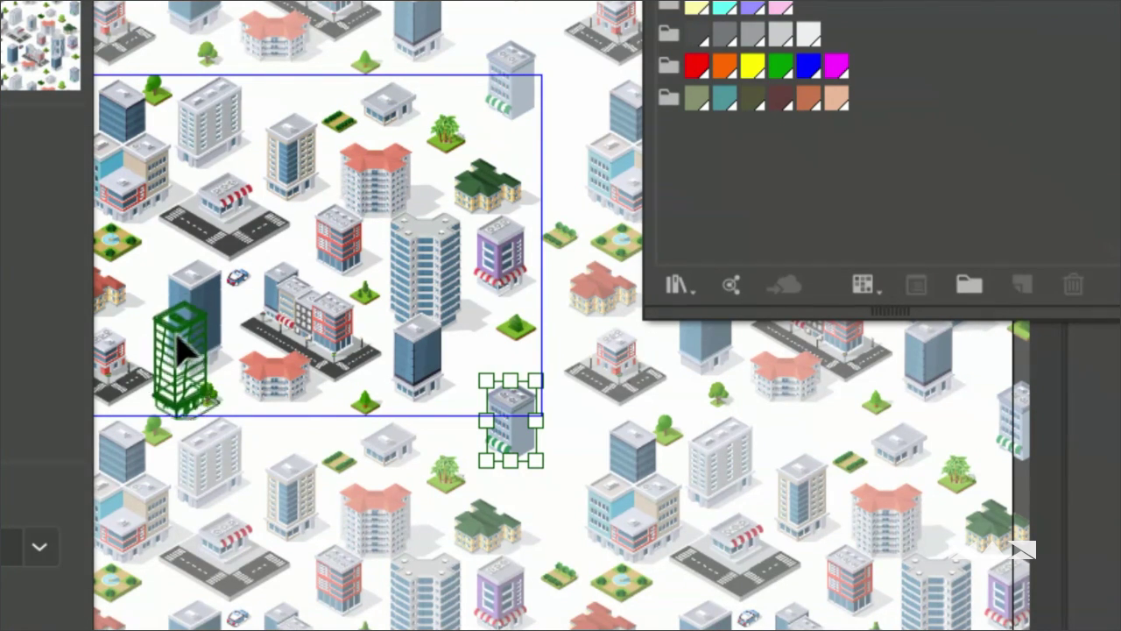
left_click_drag(182, 351, 190, 374)
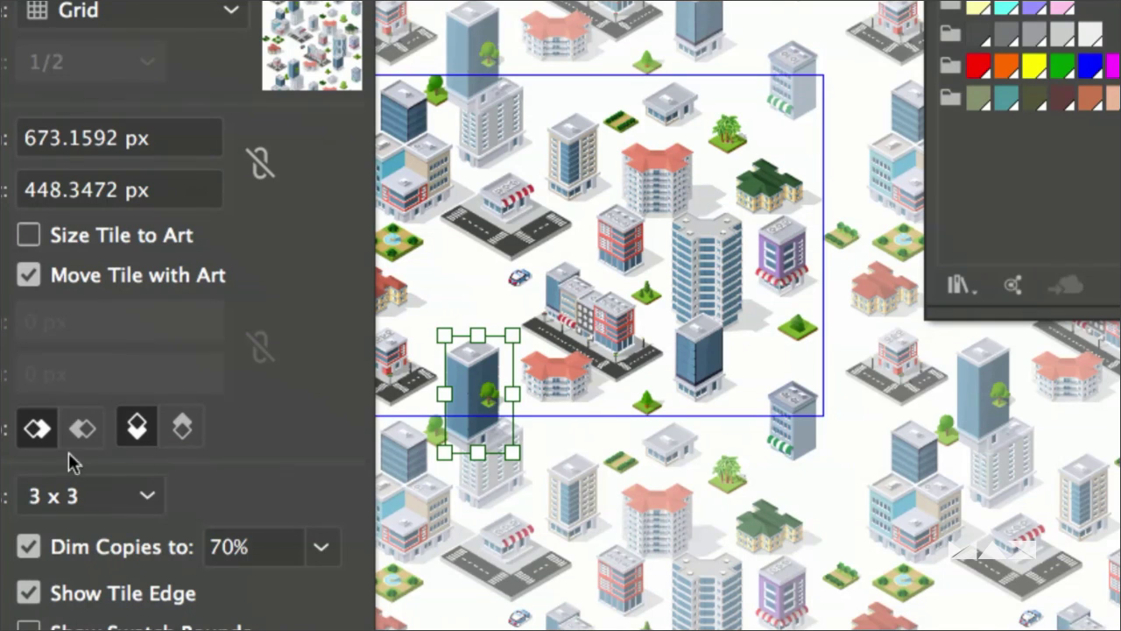
left_click(182, 432)
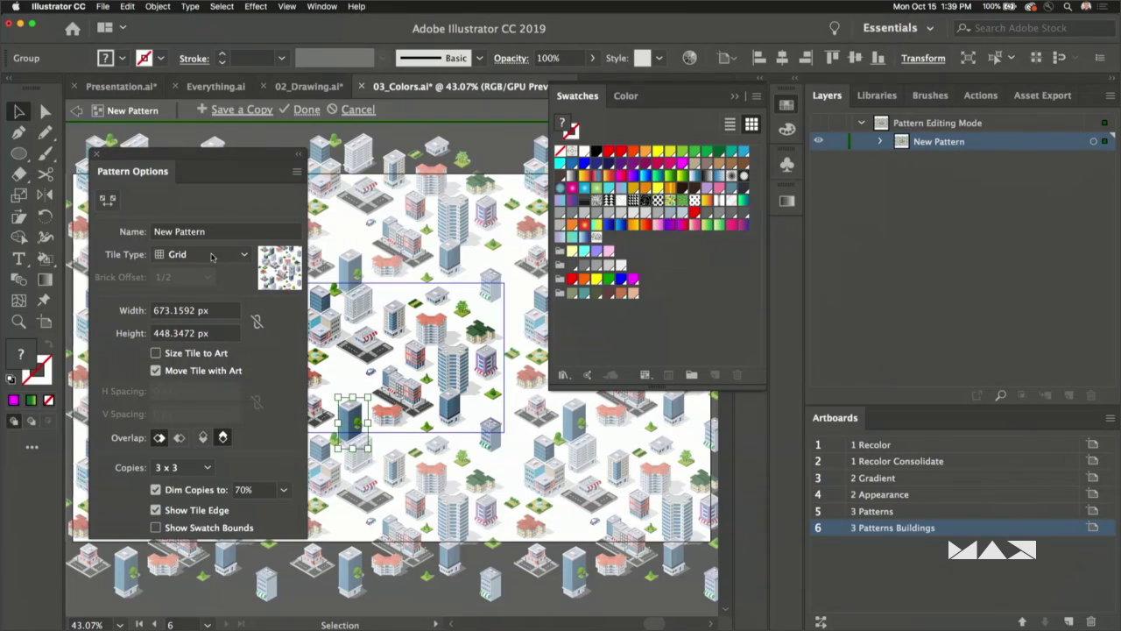
- Set the buildings pattern's tile type to Brick by Row and finish editing the pattern
left_click(211, 254)
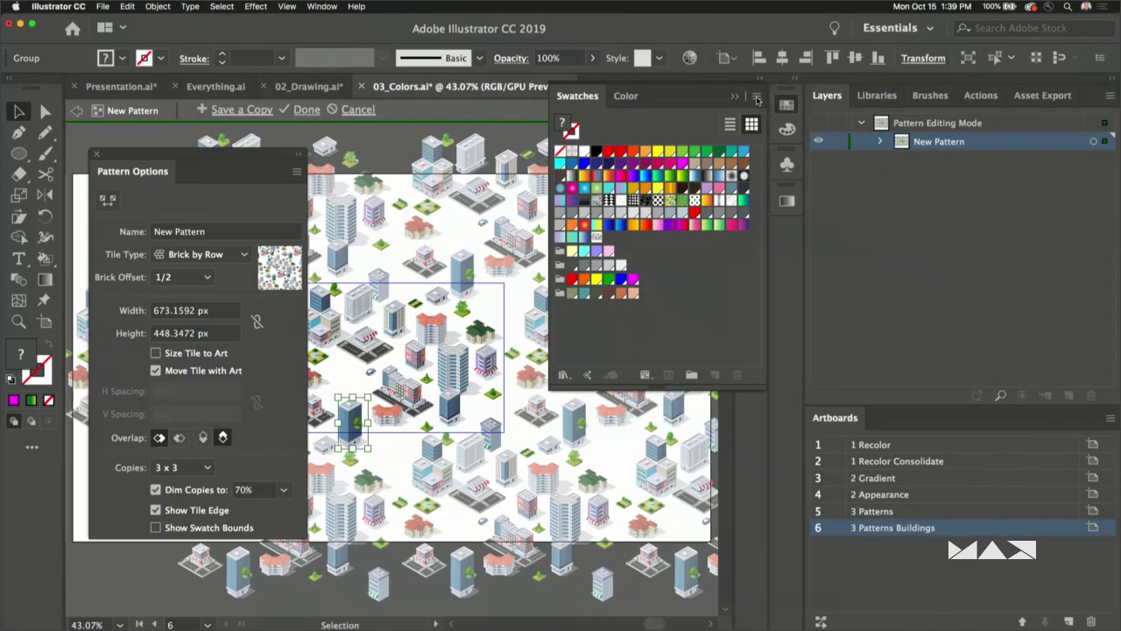
left_click(301, 111)
left_click(643, 338)
left_click(307, 109)
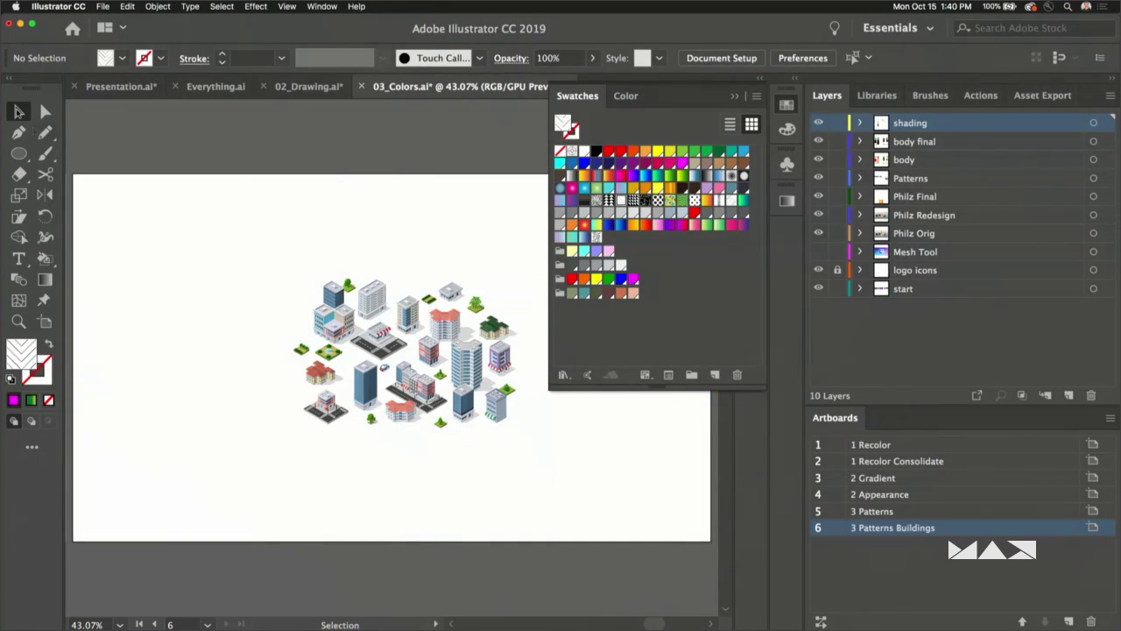
- Review the artboards from 3 Patterns back to 1 Recolor, and collapse the swatches
left_click(954, 512)
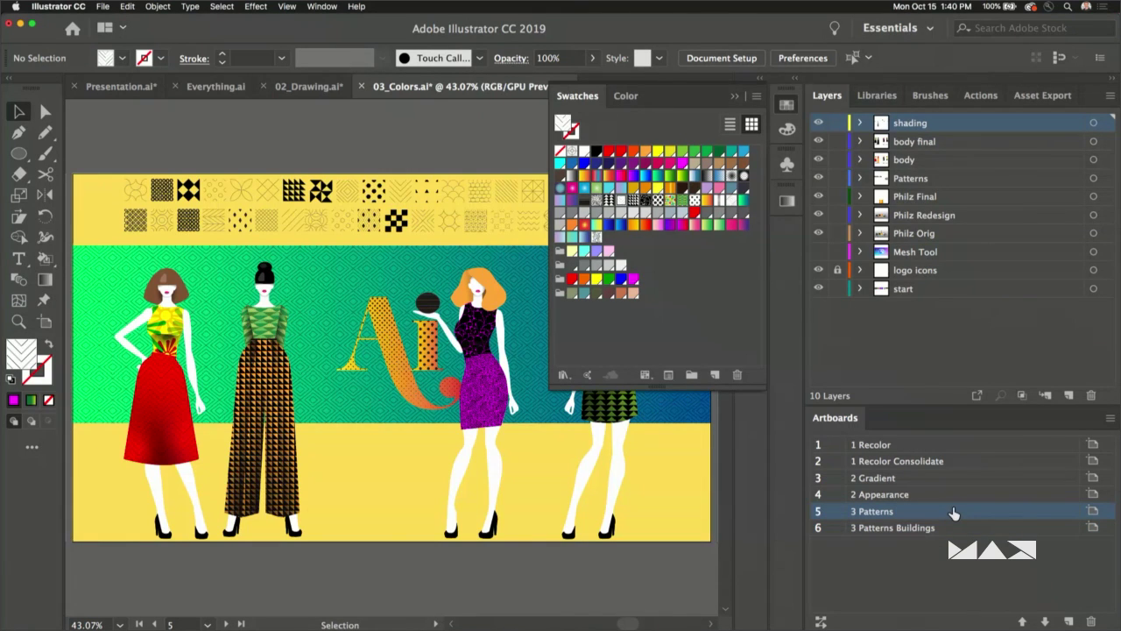
left_click(949, 497)
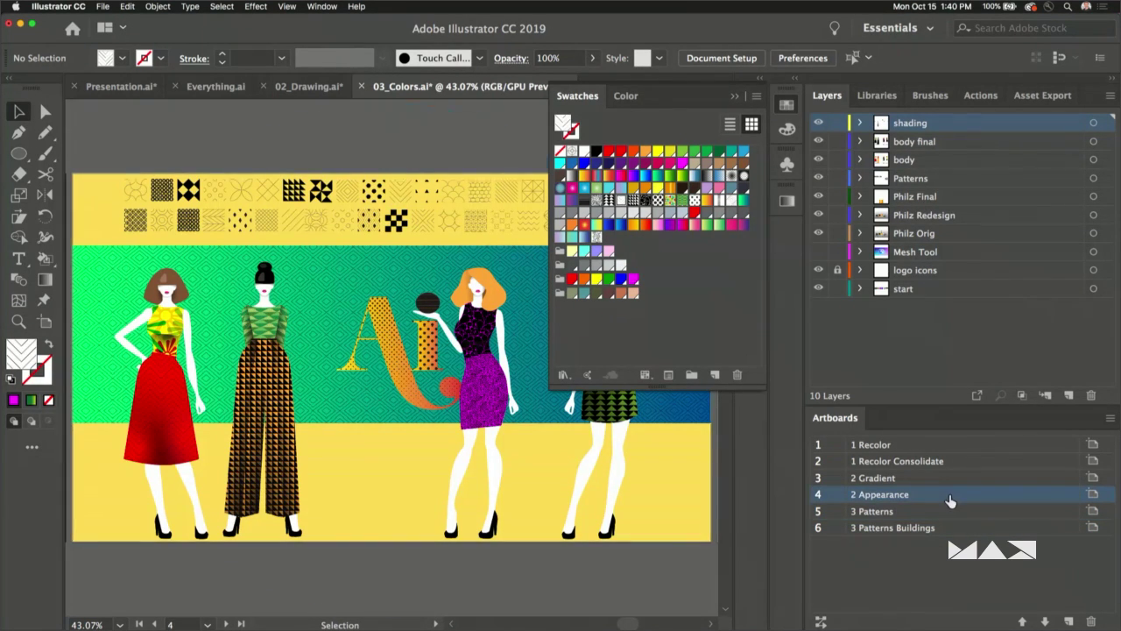
left_click(946, 480)
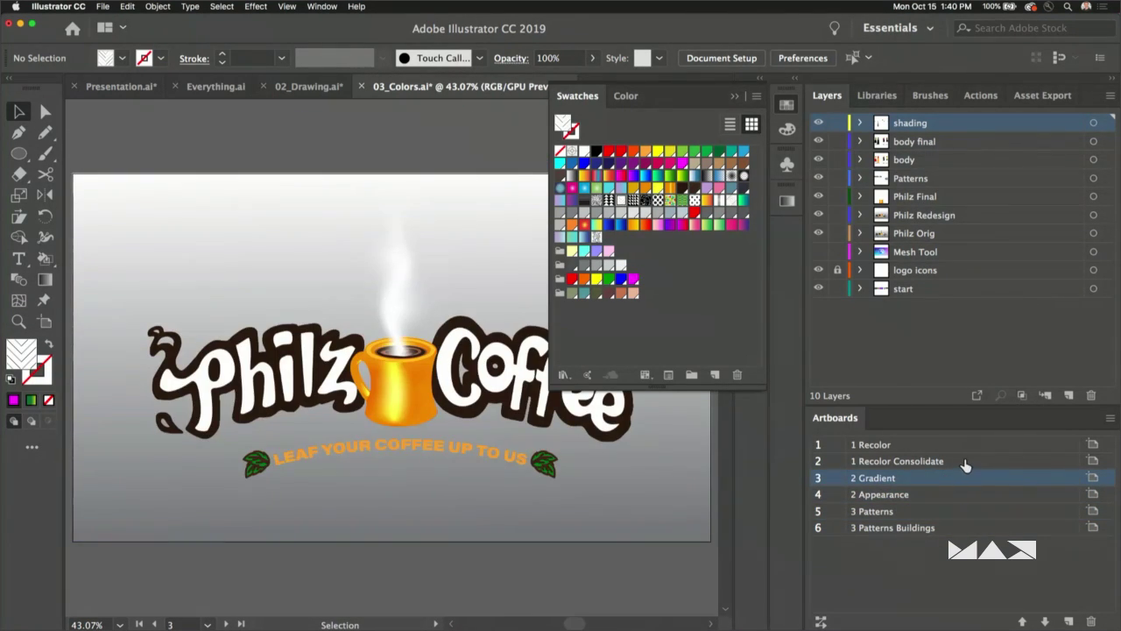
left_click(964, 465)
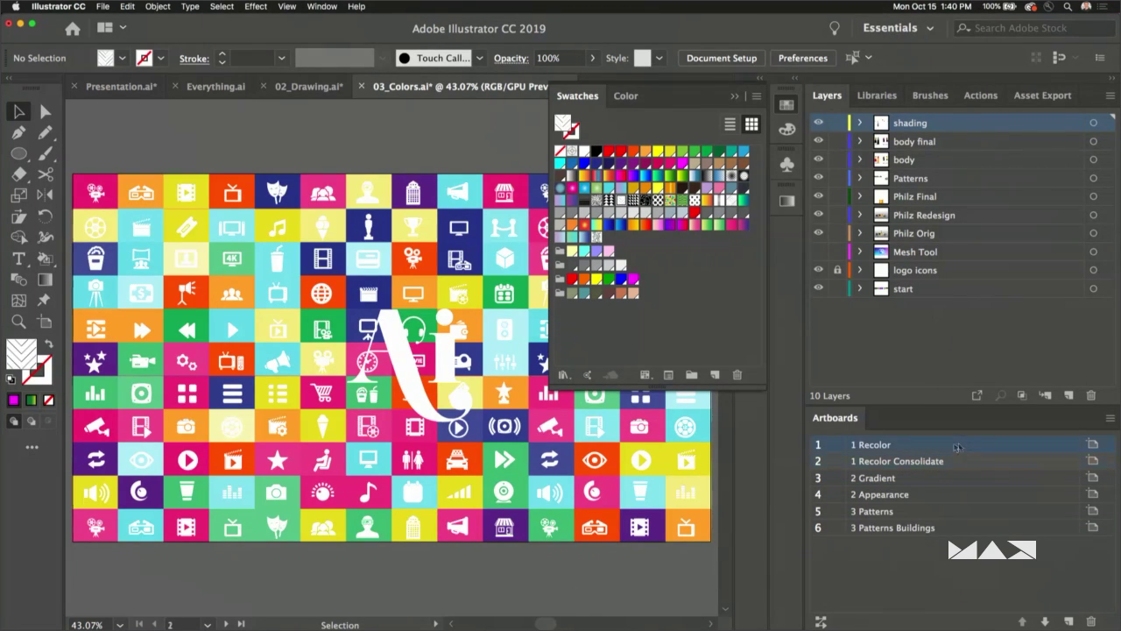
left_click(958, 447)
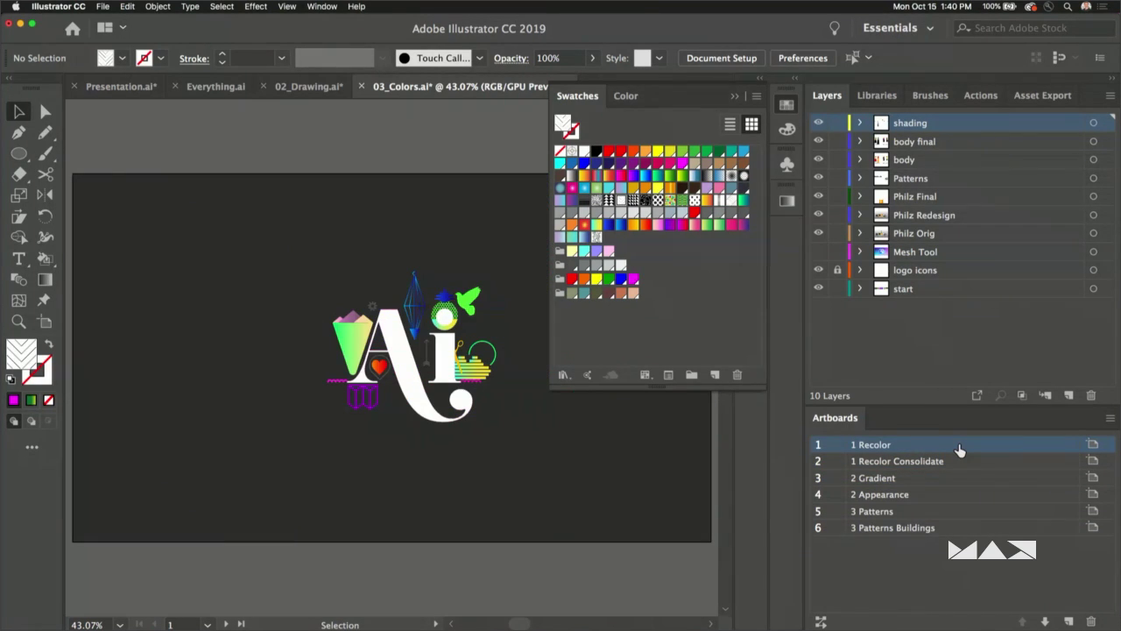
left_click(733, 97)
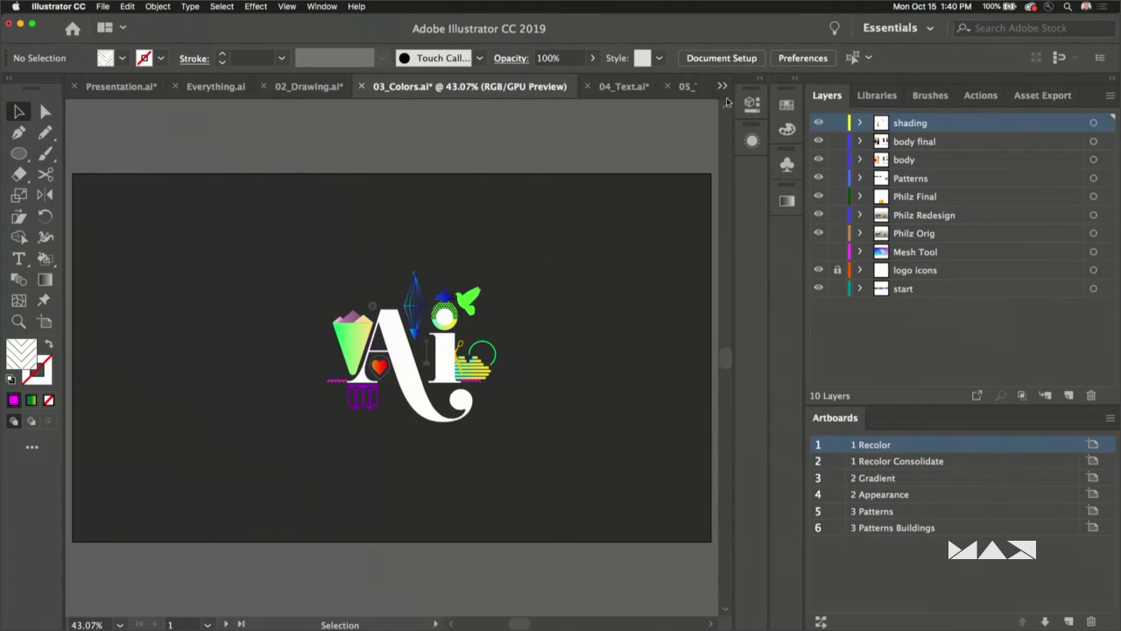
- Switch to the 04_Text.ai document and bring the 2 Select Fonts artboard into view
left_click(613, 87)
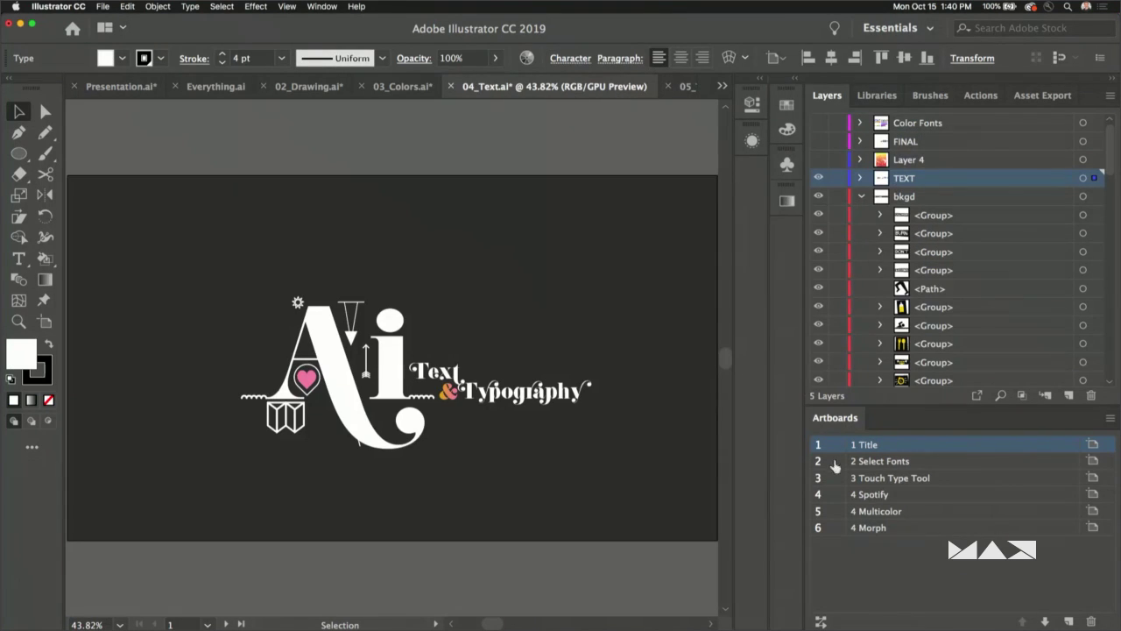
double_click(970, 450)
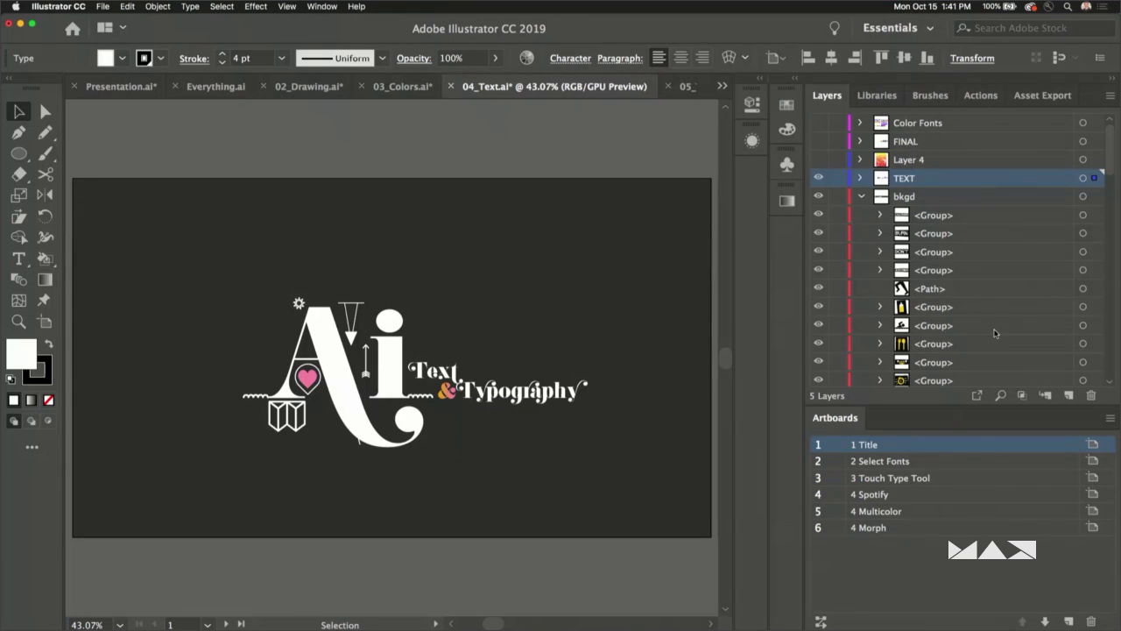
left_click(985, 462)
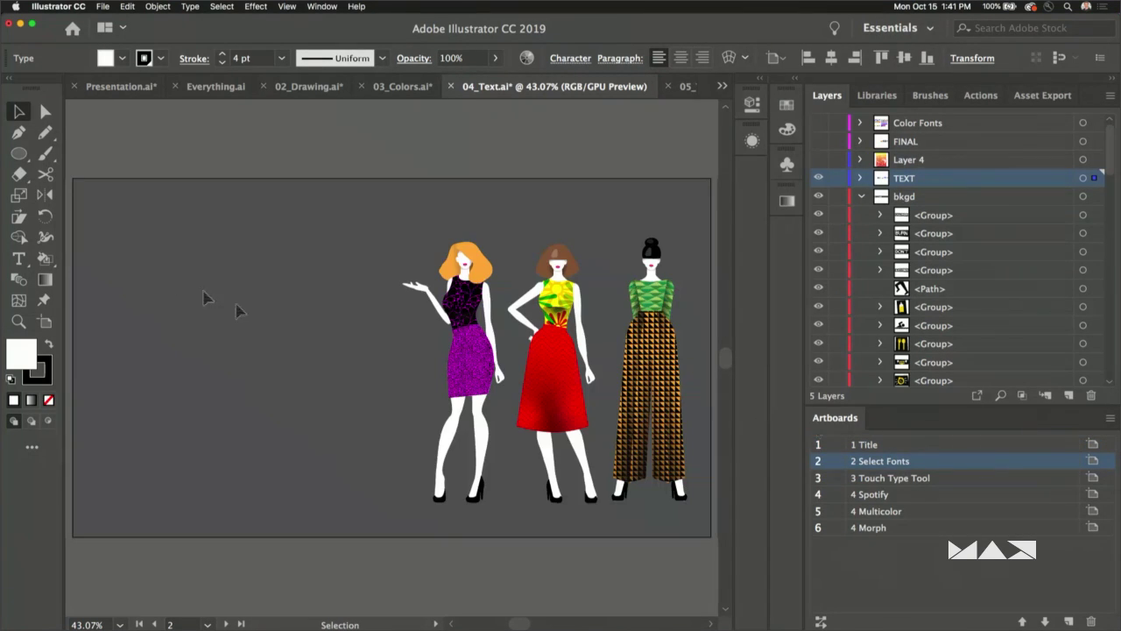
- Add the text "Style" to the empty area beside the three figures, enlarged to about 586 px wide and 419 px high
left_click(19, 258)
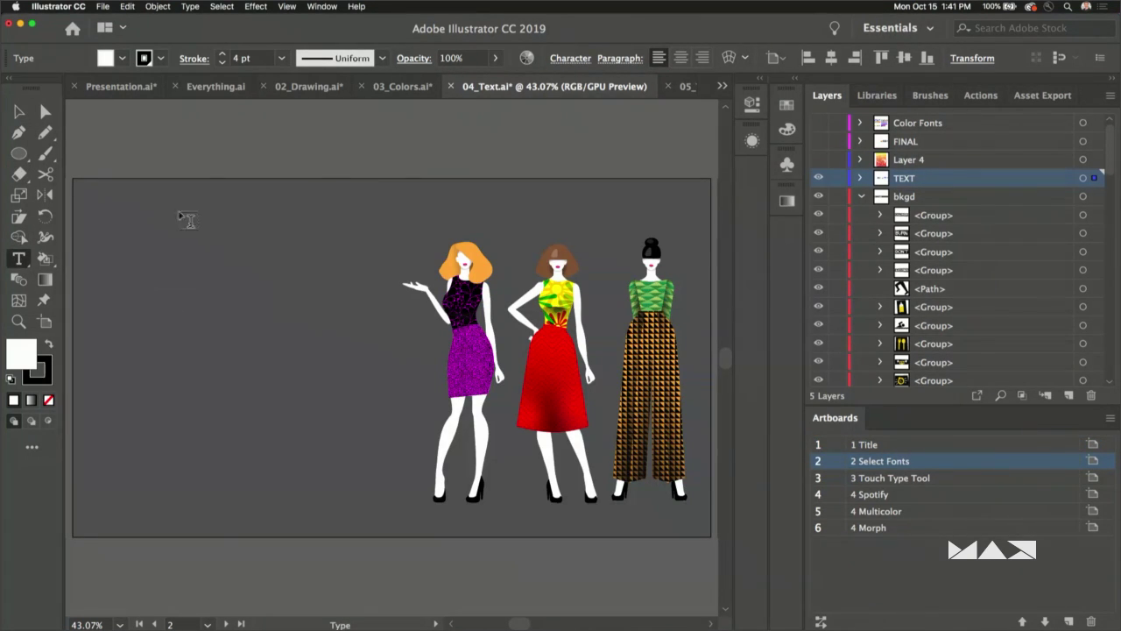
left_click(135, 245)
type("Th")
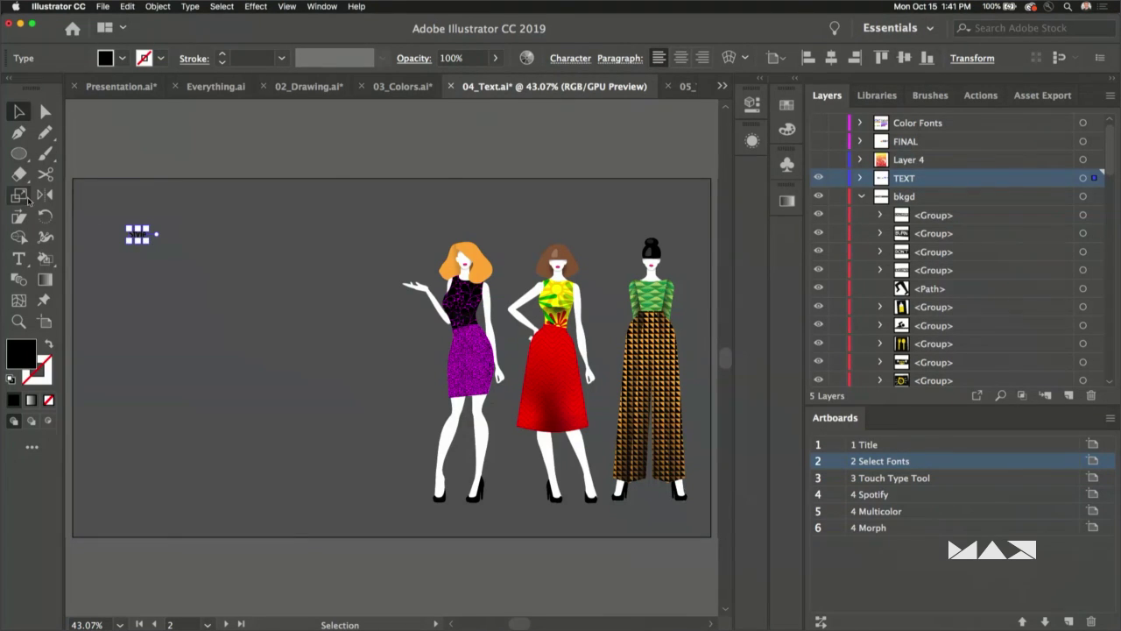
left_click_drag(147, 242, 326, 392)
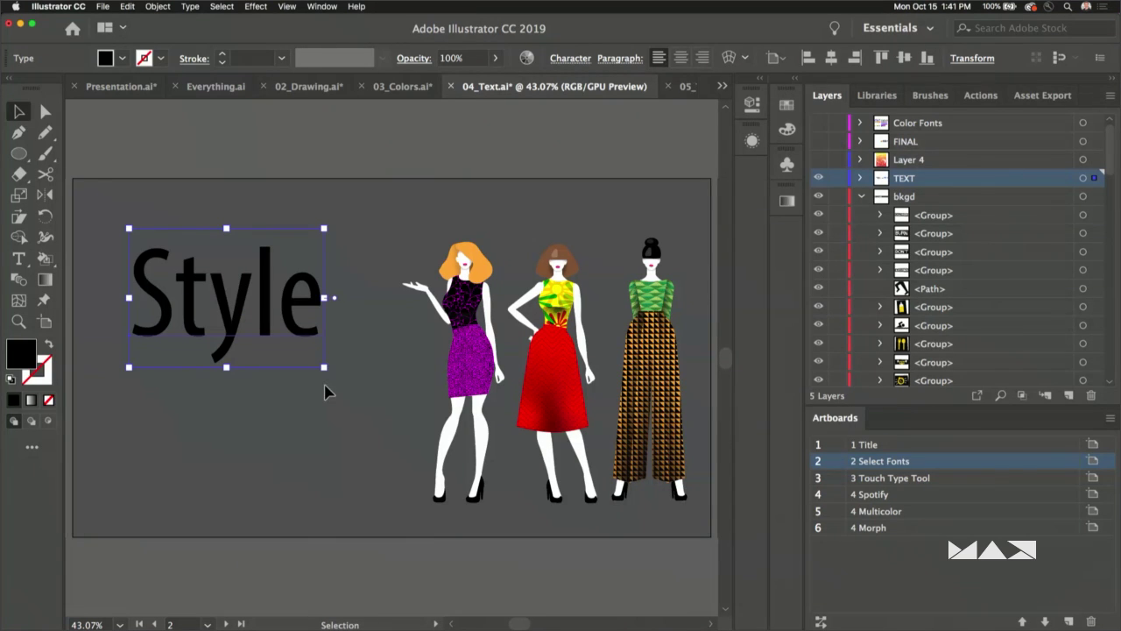
left_click_drag(238, 312, 220, 282)
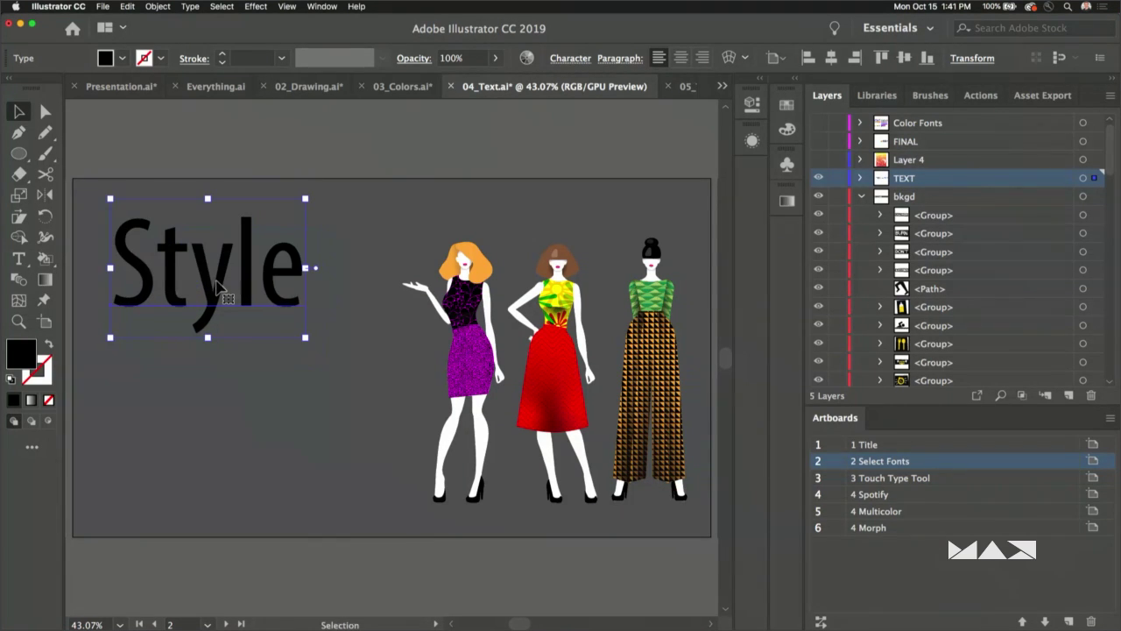
- Show the text's Properties settings, then display the Character Styles list beside the word "Style"
left_click(322, 6)
left_click(327, 6)
left_click(762, 79)
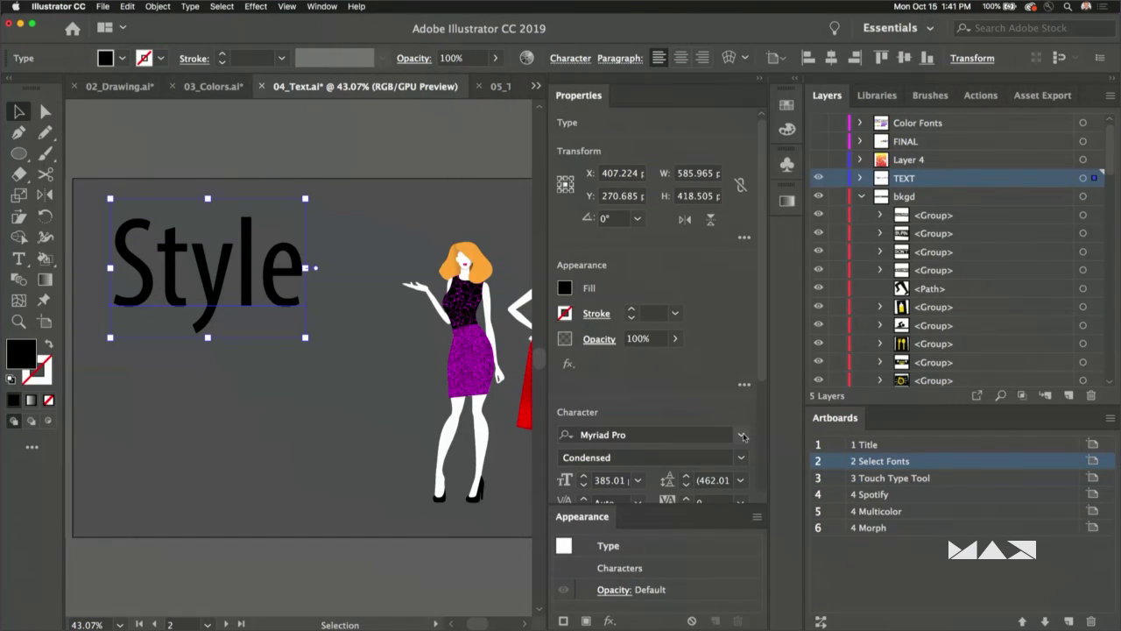
left_click(321, 6)
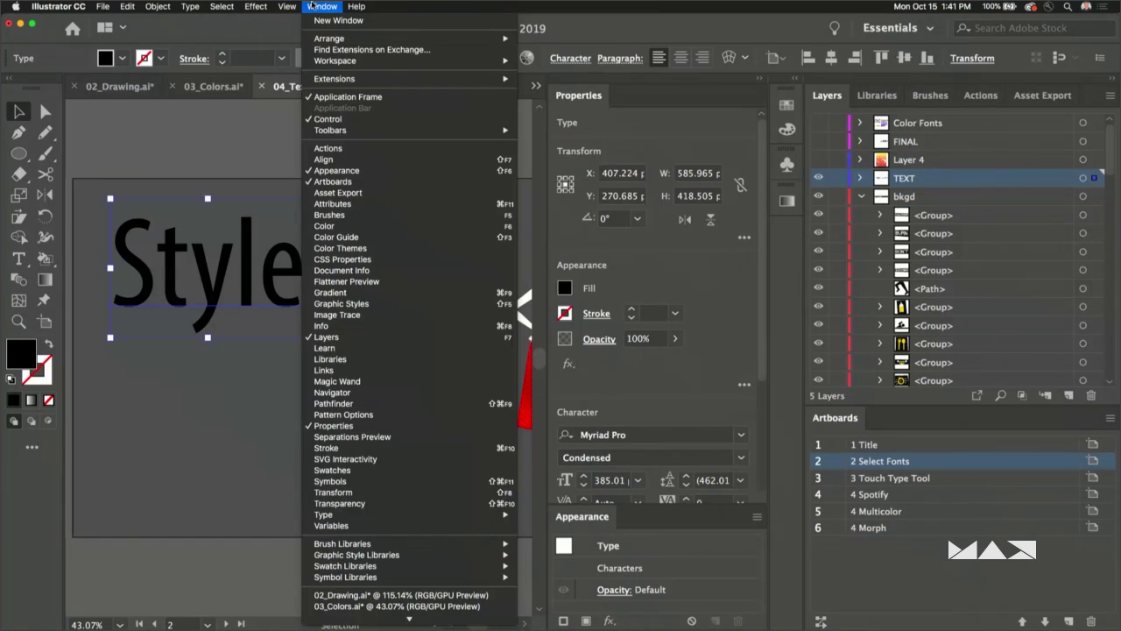
mouse_move(403, 514)
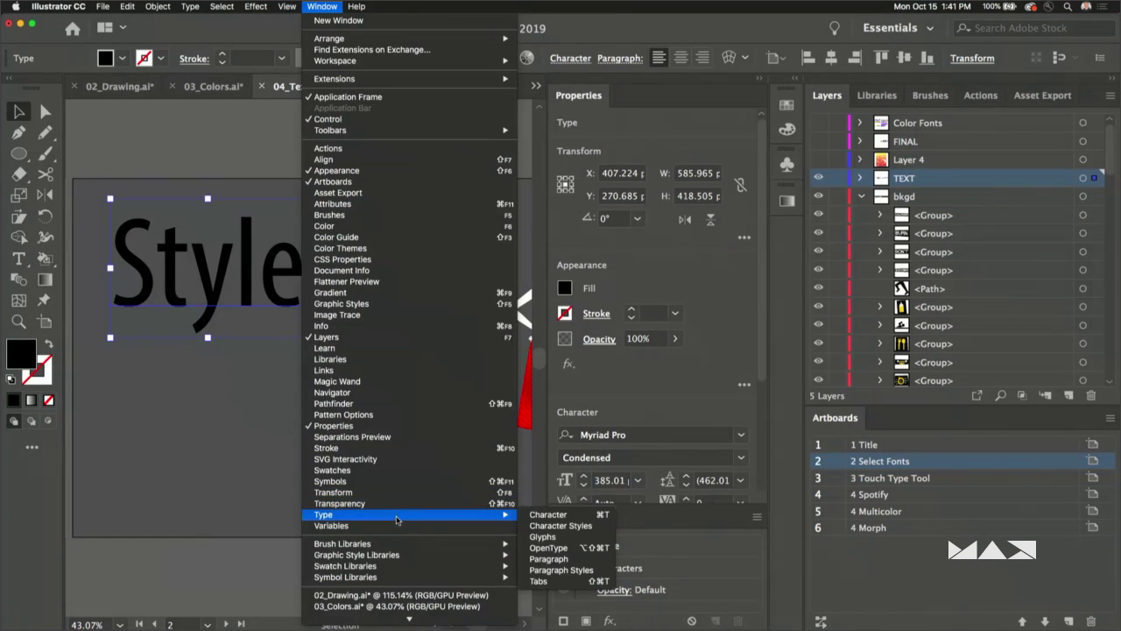
left_click(553, 526)
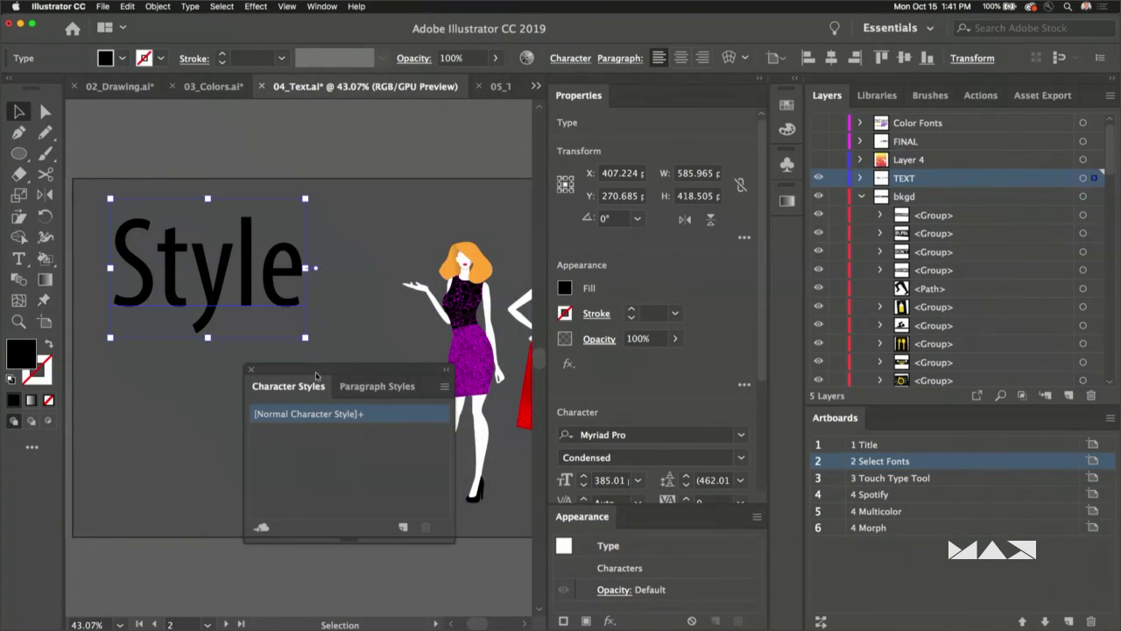
left_click_drag(316, 375, 382, 191)
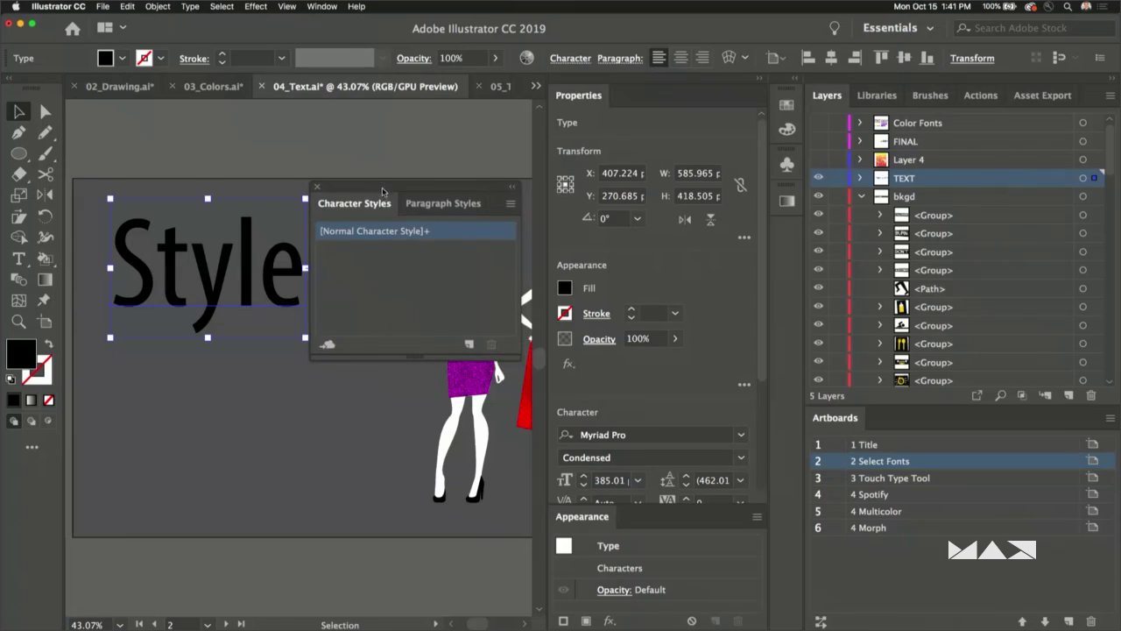
- Open the options of [Normal Character Style], reposition the dialog for a clear view, and show the Basic Character Formats
double_click(443, 231)
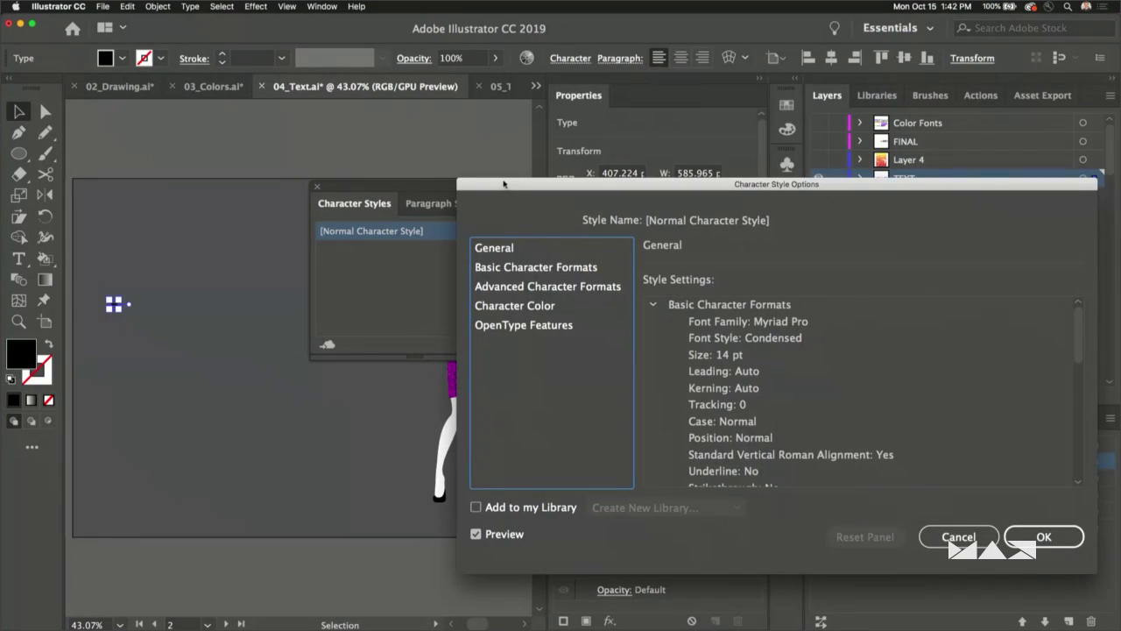
left_click_drag(504, 184, 385, 257)
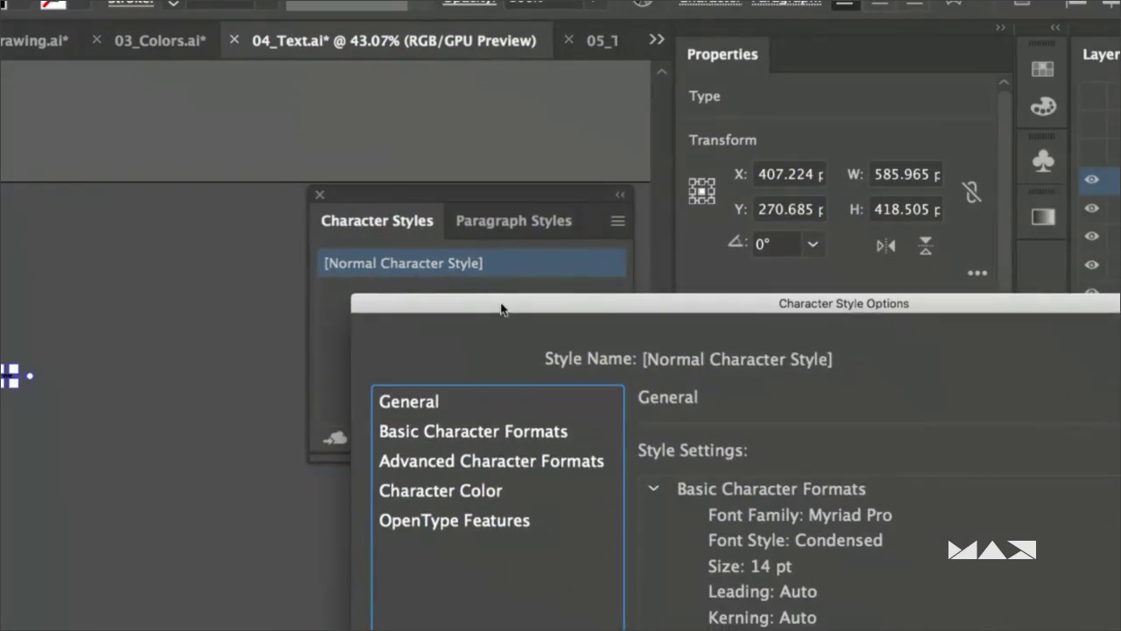
left_click_drag(535, 350, 210, 40)
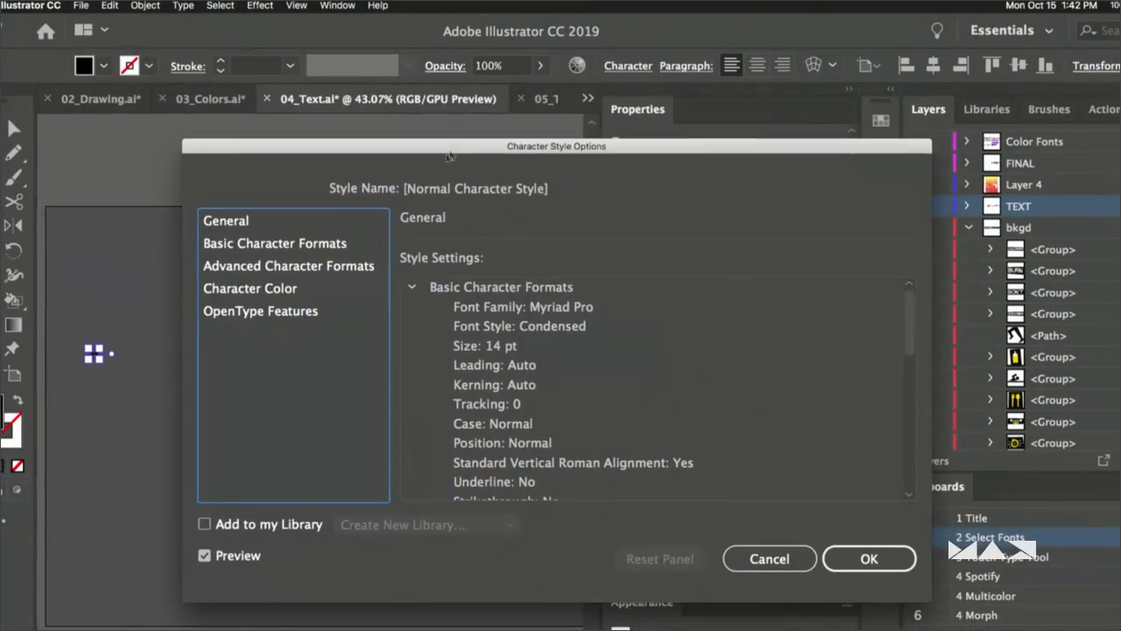
left_click_drag(454, 138, 486, 98)
left_click(274, 192)
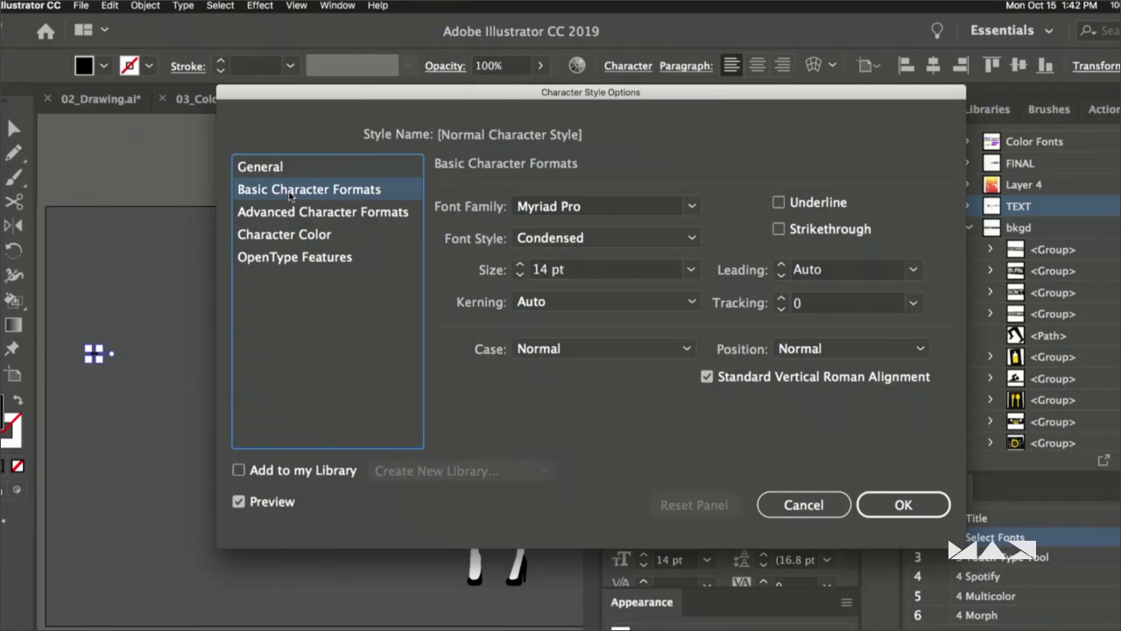
- Set the character style's font family to Comic Sans MS
key("Tab")
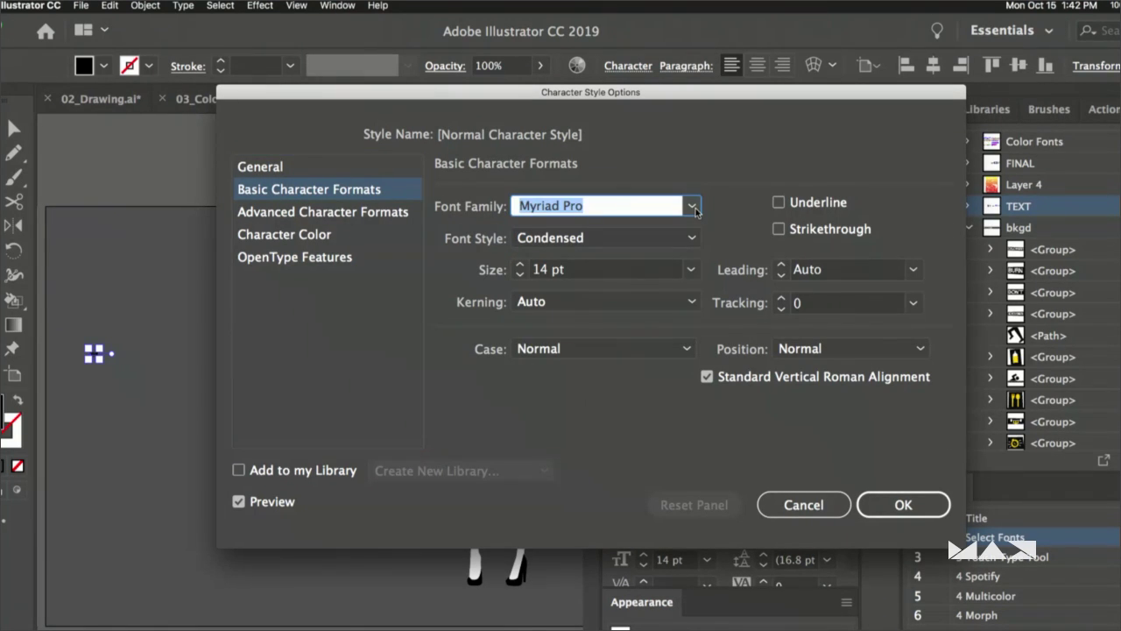
type("Comic Sans MS")
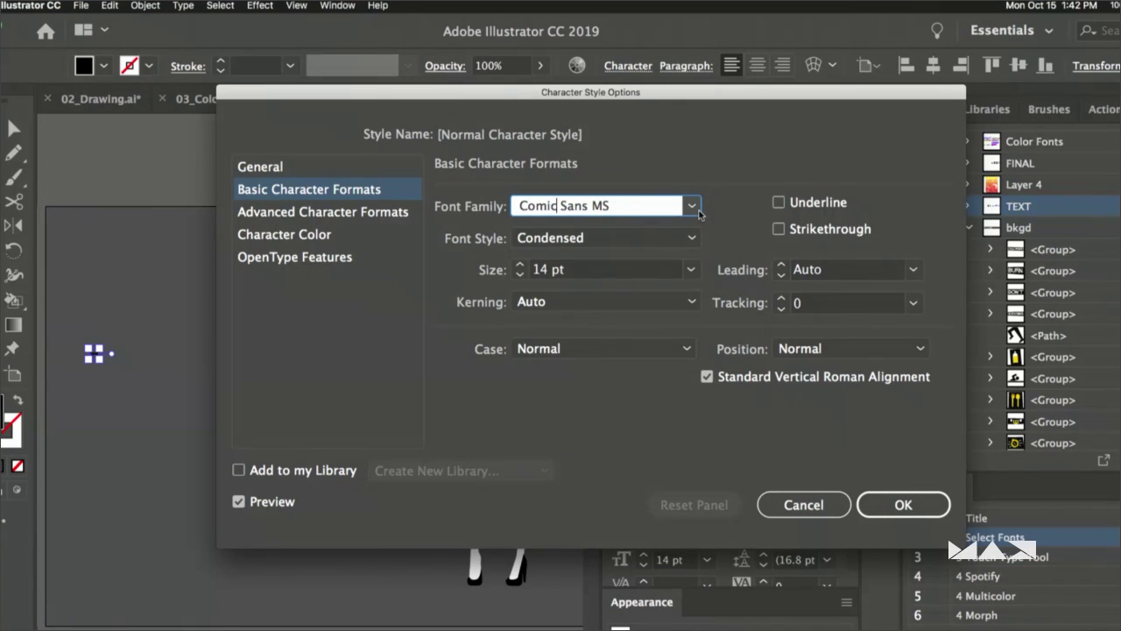
key("Return")
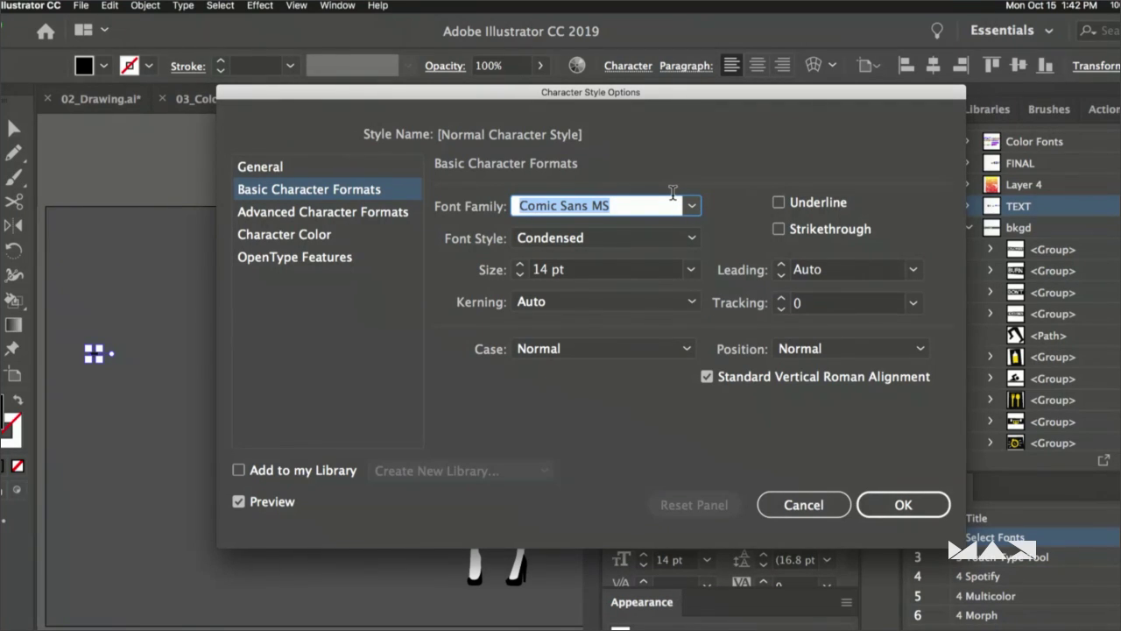
- Set the character style's font family to Acumin Variable Concept and its size to 24 pt, and apply the options
type("Acumin Variable Concept")
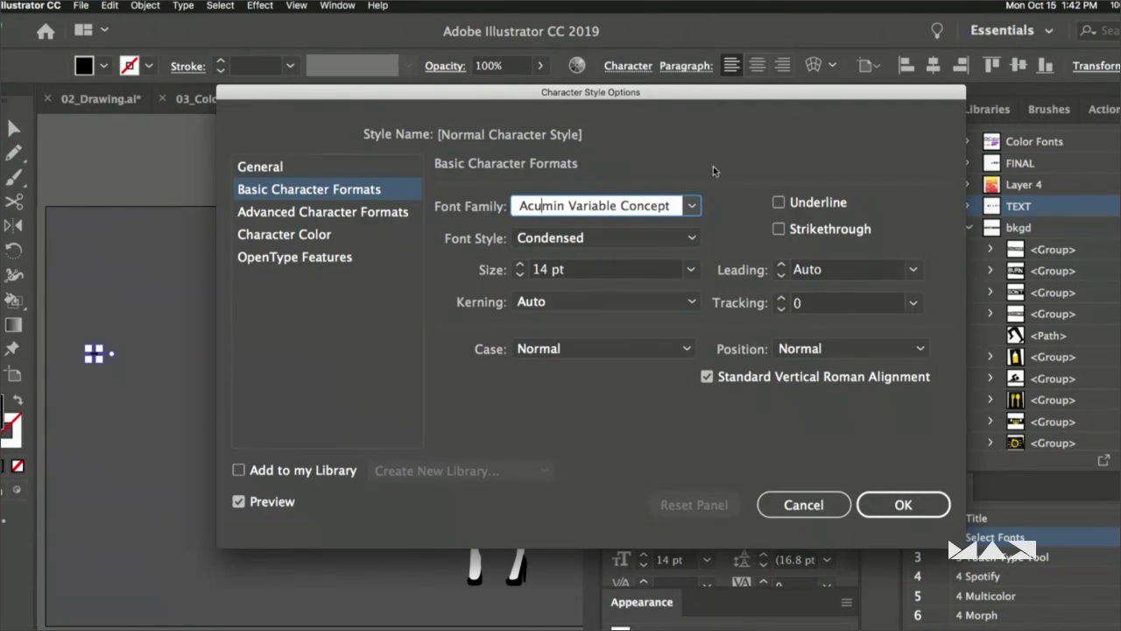
left_click(689, 271)
left_click(721, 547)
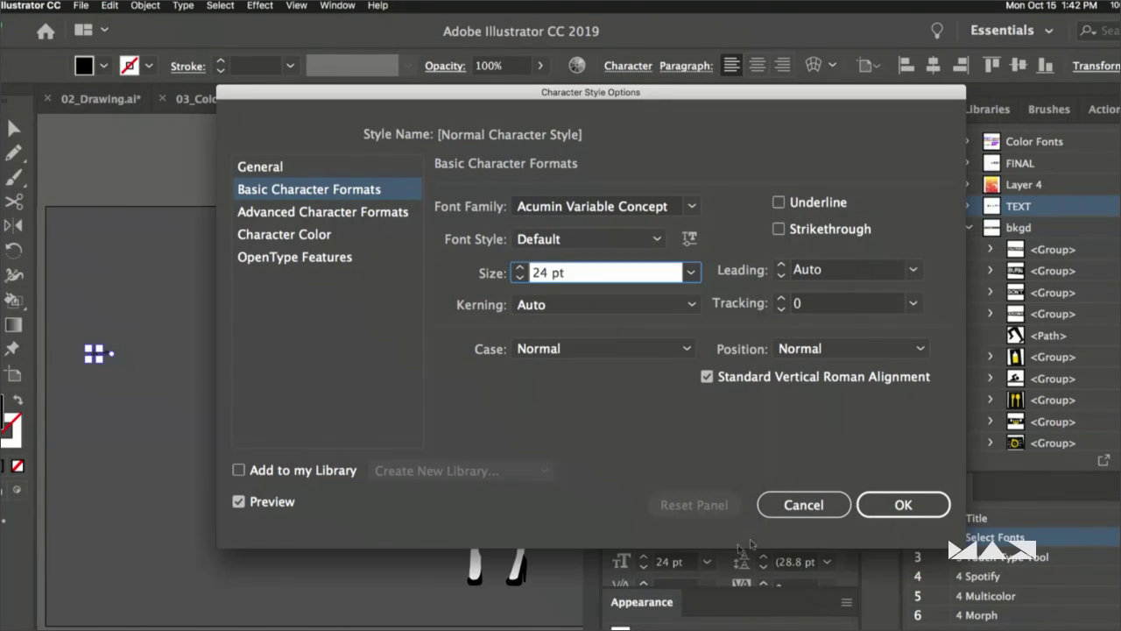
left_click(902, 506)
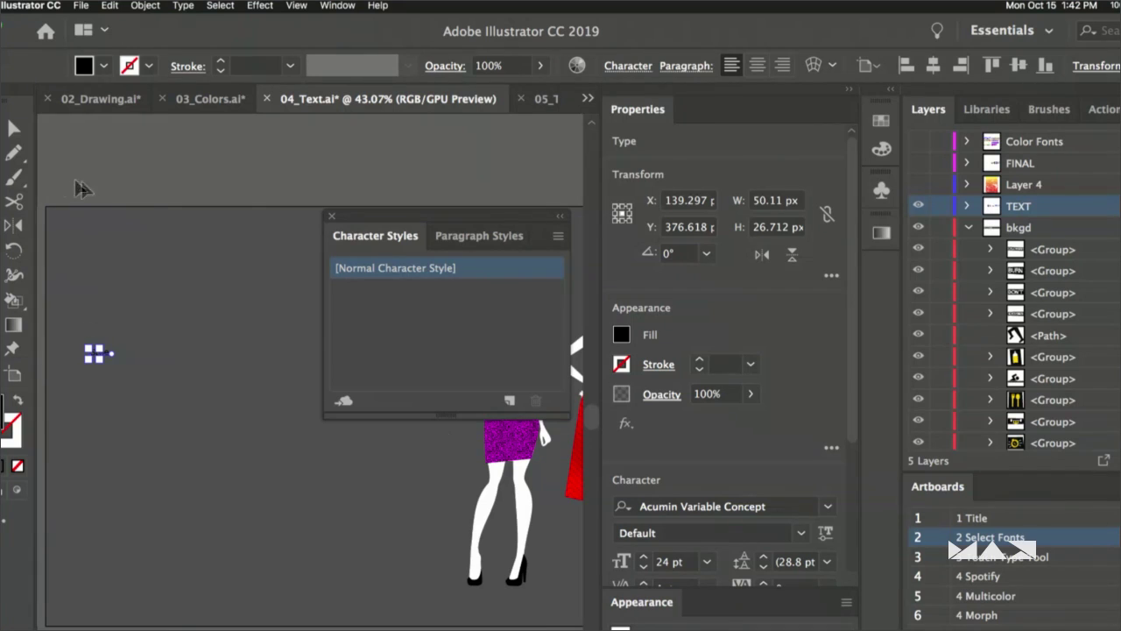
left_click(13, 128)
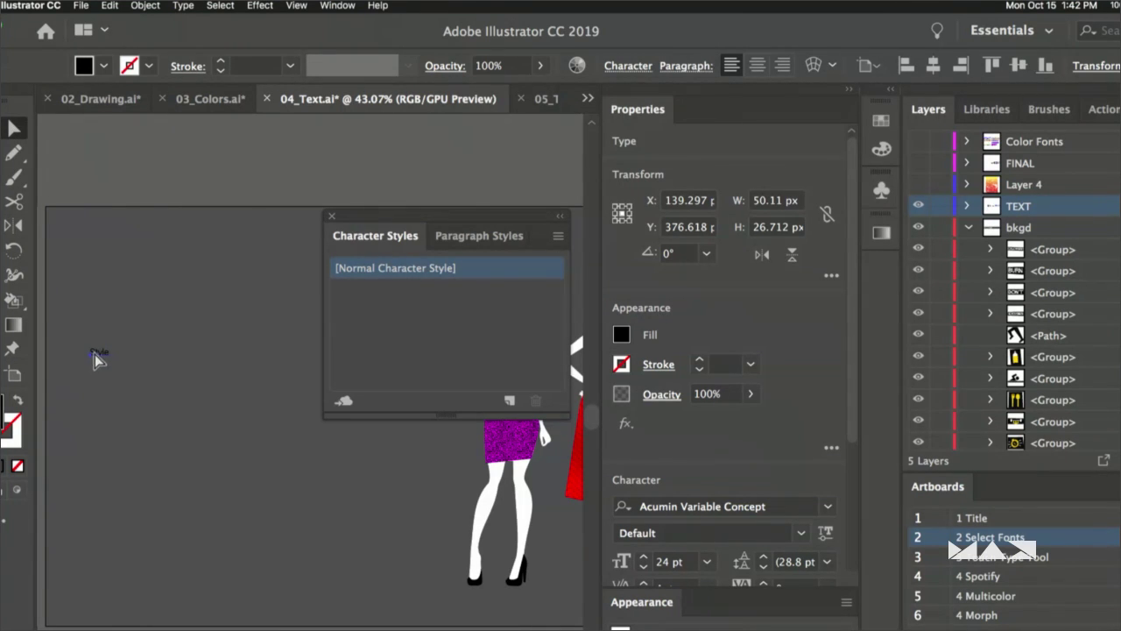
- Switch to Everything.ai and check the Basic Character Formats of [Normal Character Style], leaving them unedited
left_click(586, 98)
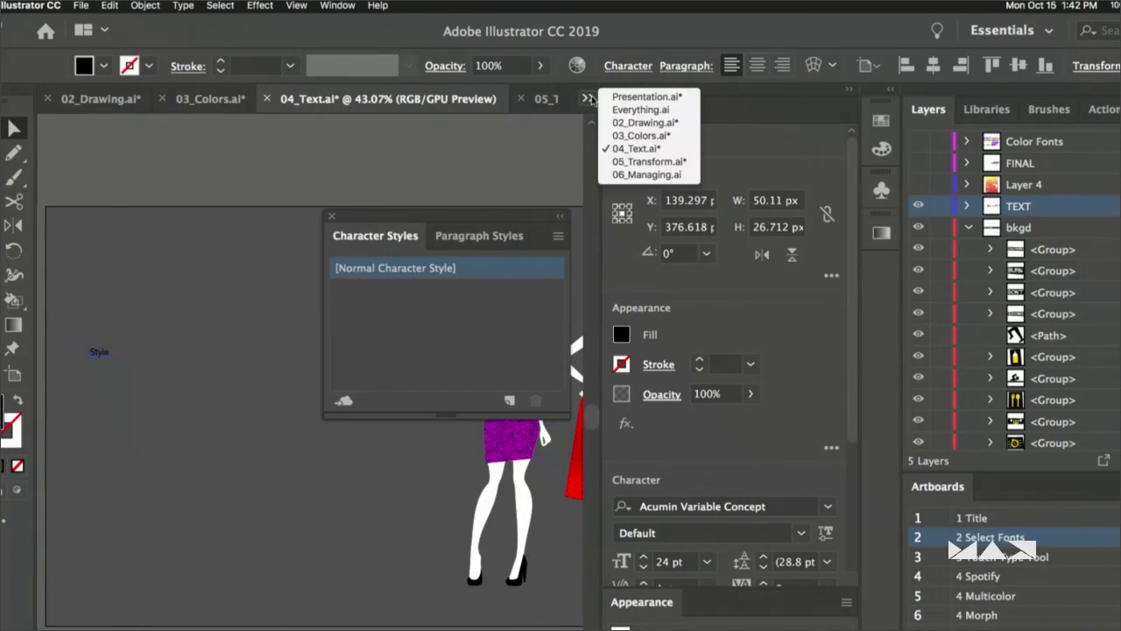
left_click(640, 110)
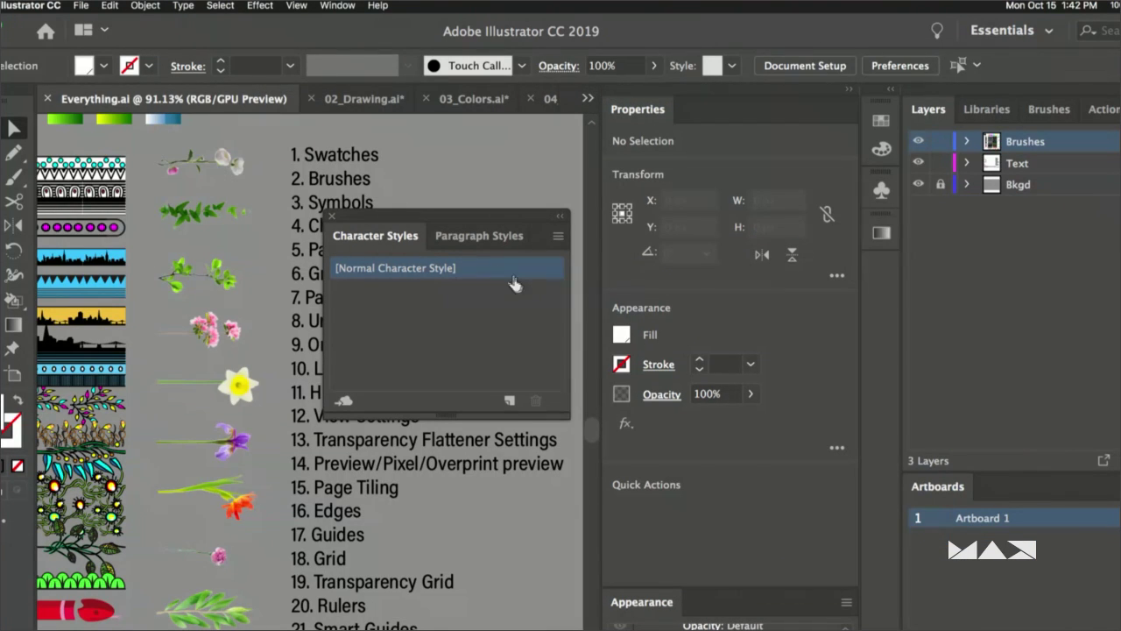
double_click(474, 269)
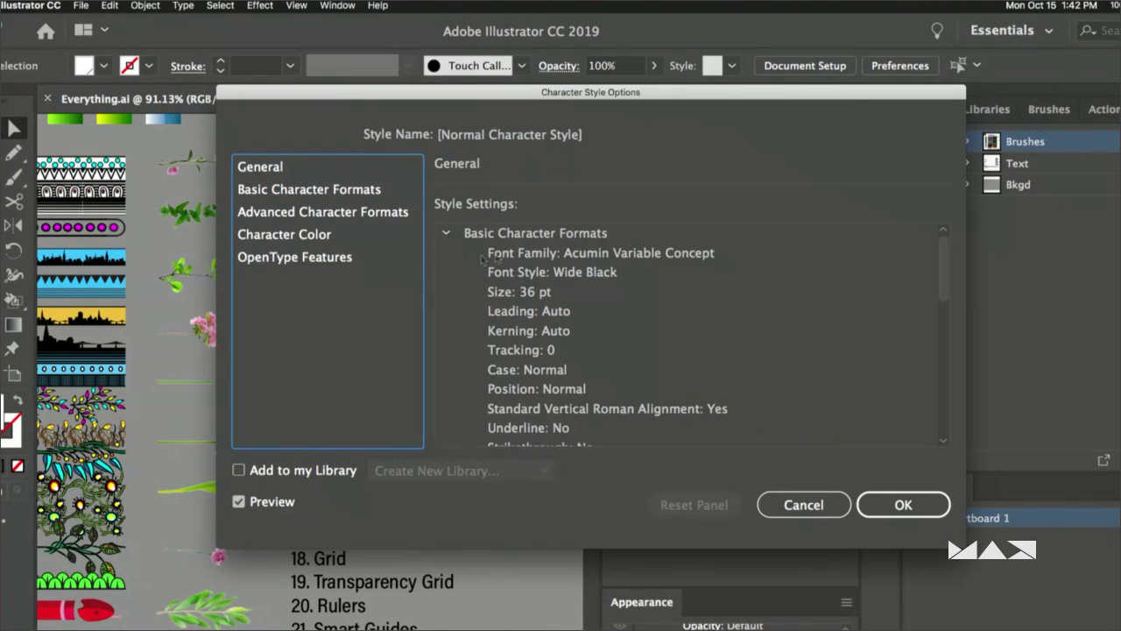
left_click(260, 193)
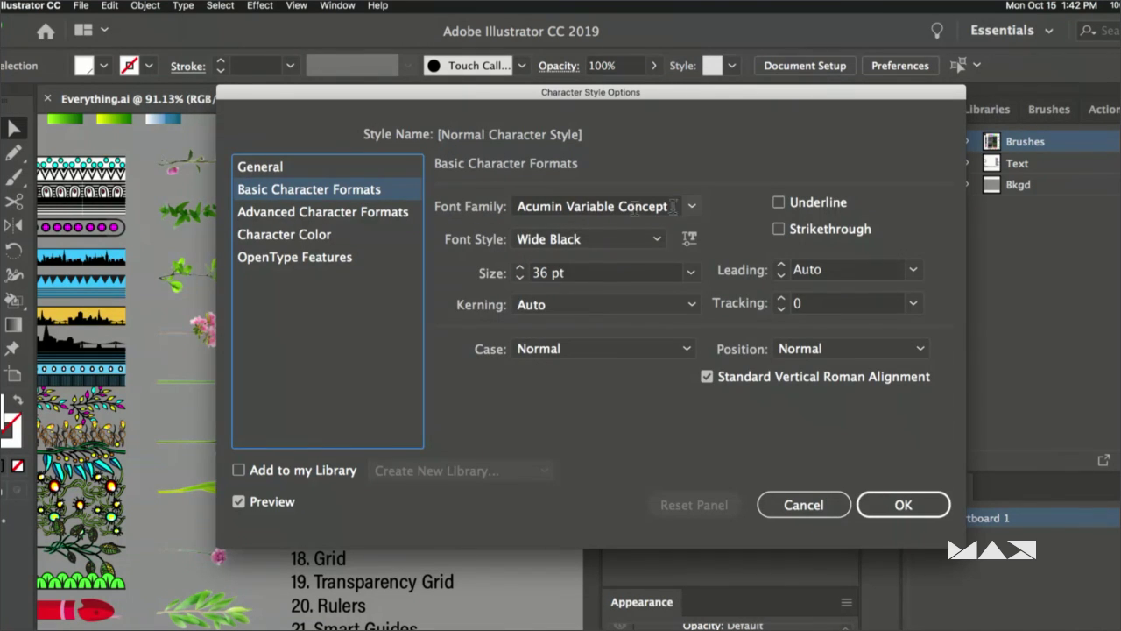
left_click(803, 506)
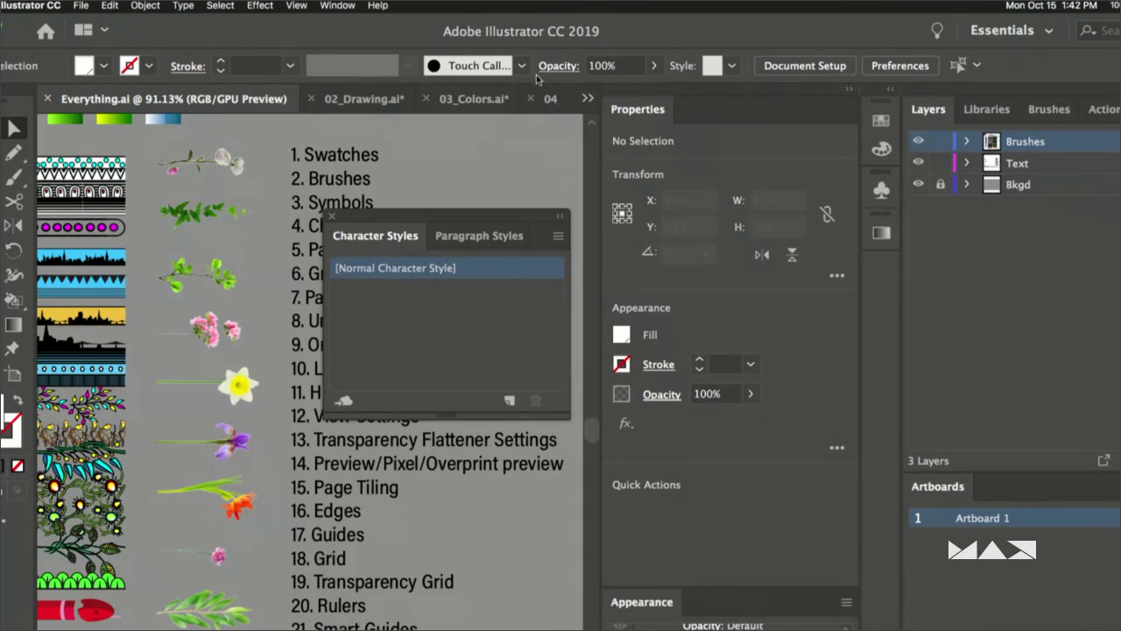
- Return to 04_Text.ai and delete the small word "Style" from the artboard
left_click(587, 99)
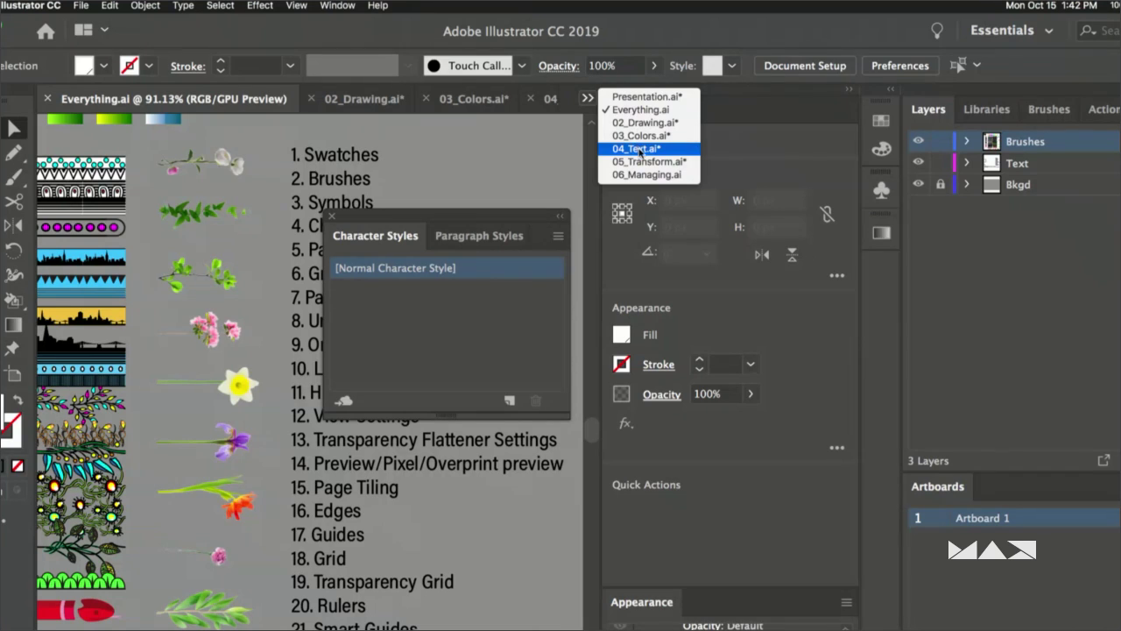
left_click(639, 149)
left_click(93, 351)
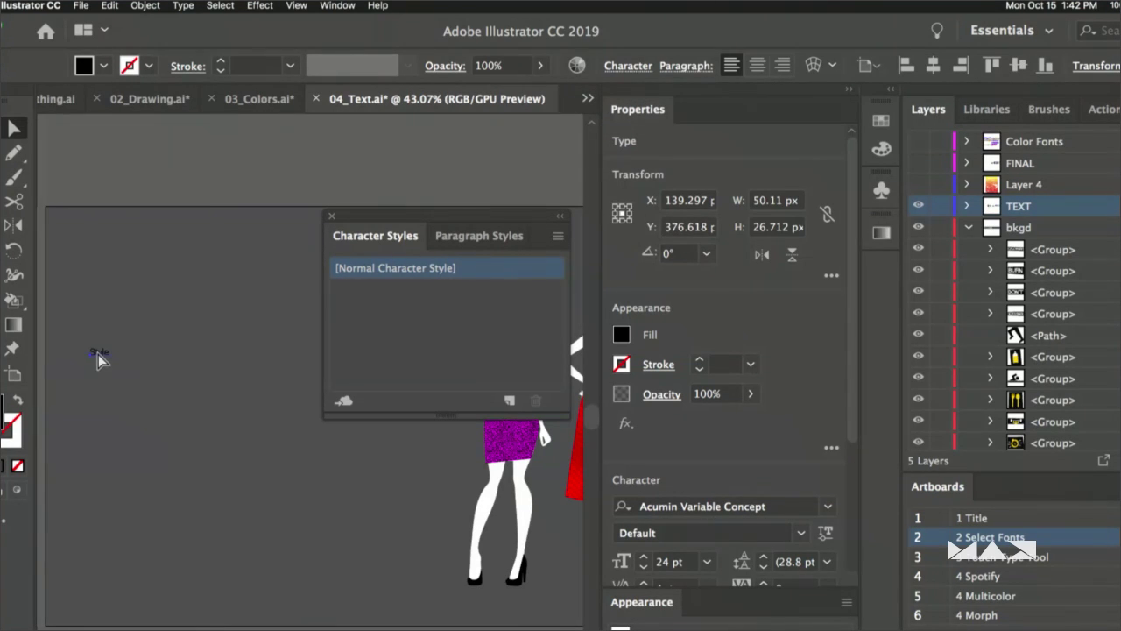
left_click_drag(99, 359, 104, 279)
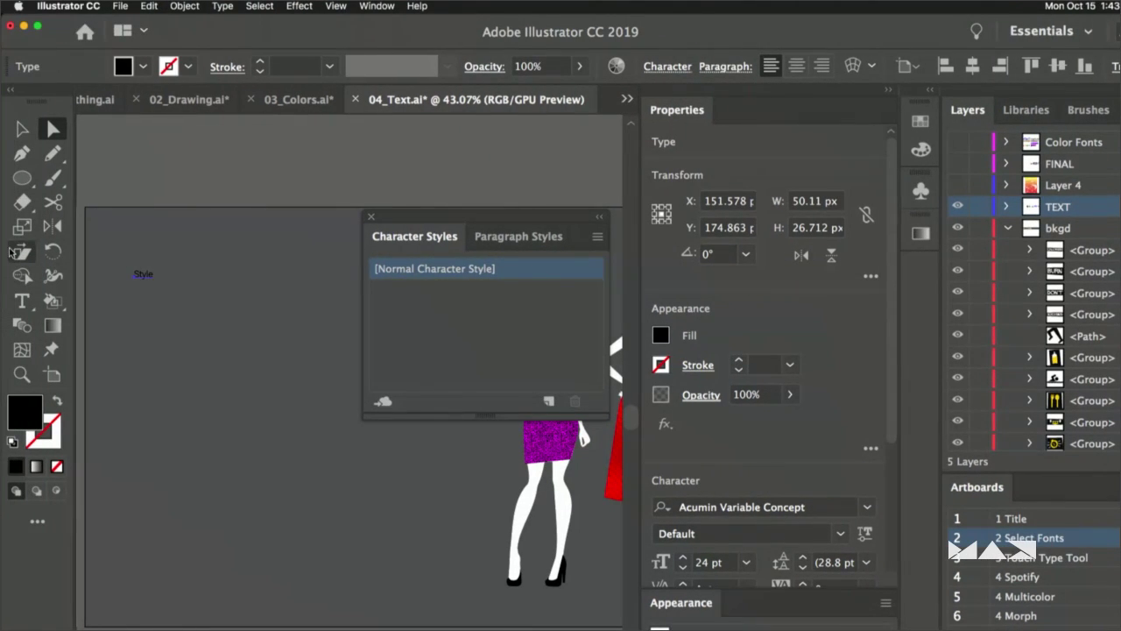
left_click(22, 300)
key("Delete")
- Add new point text reading "Style" in the upper-left area of the Select Fonts artboard
left_click(149, 265)
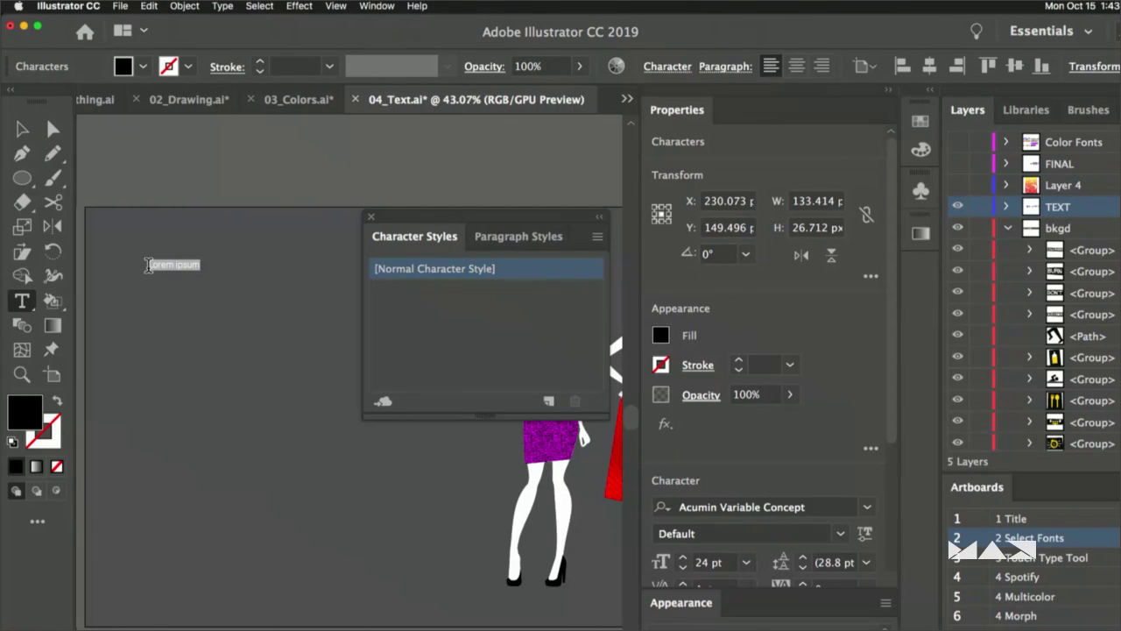
key("BackSpace")
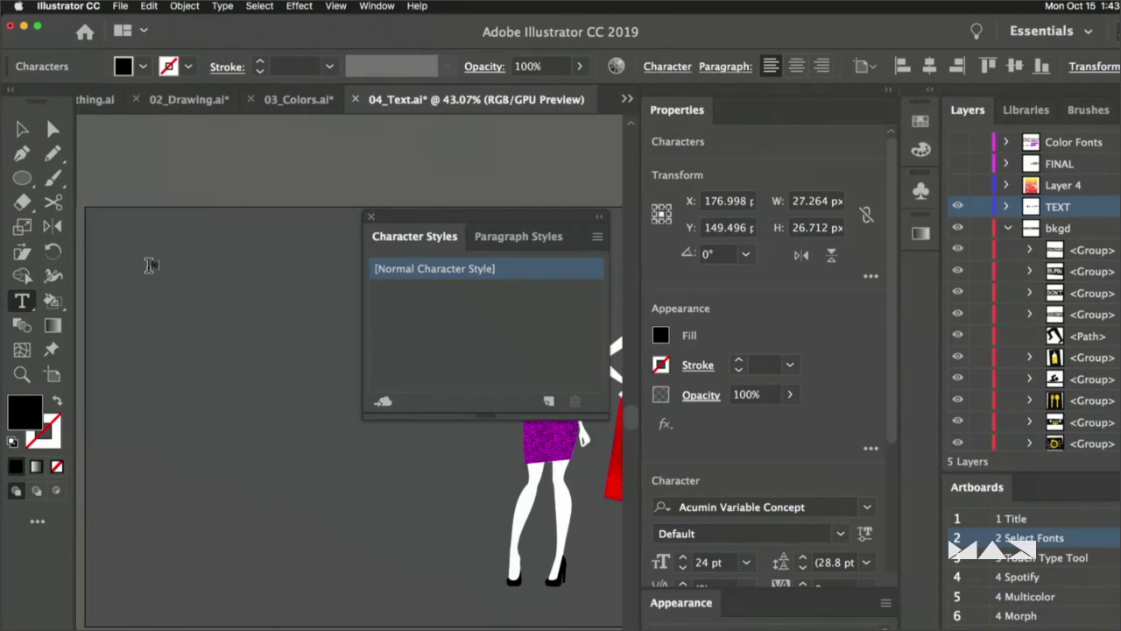
type("Style")
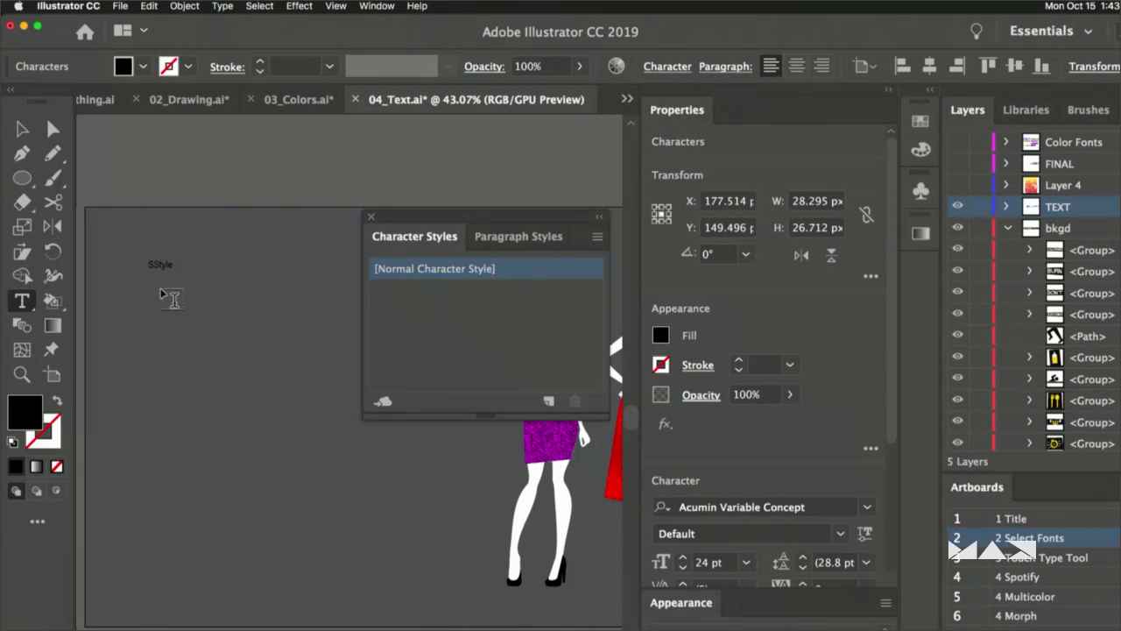
- Enlarge the word "Style" to about 377 × 201 px near the artboard's upper-left corner and fill it with white
left_click(23, 130)
left_click(157, 263)
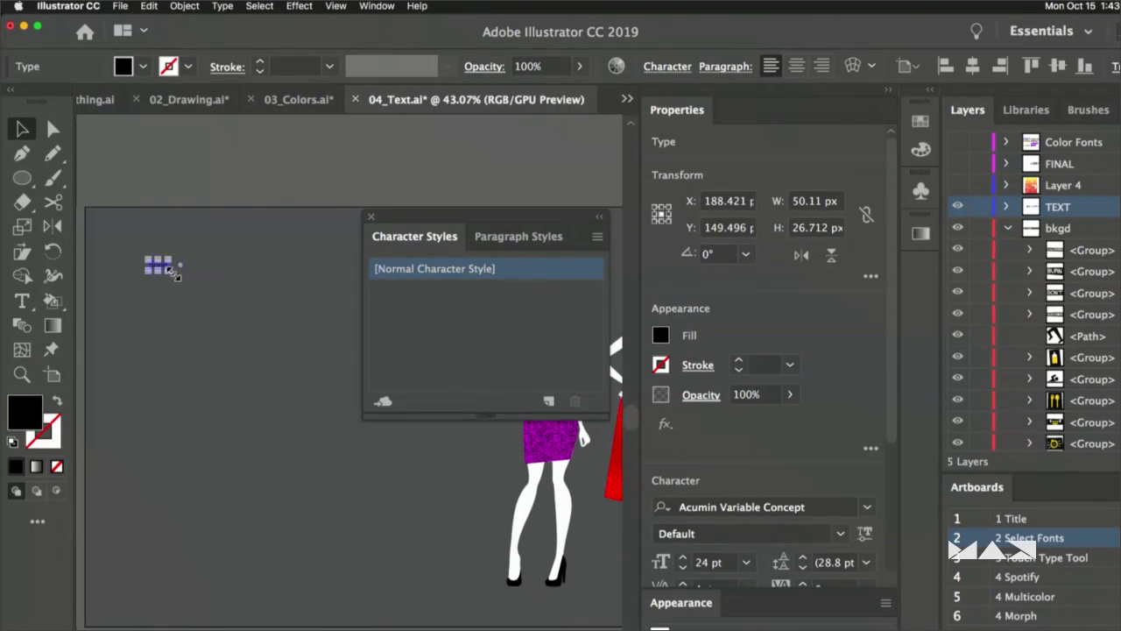
left_click_drag(168, 271, 296, 341)
left_click_drag(188, 311, 158, 268)
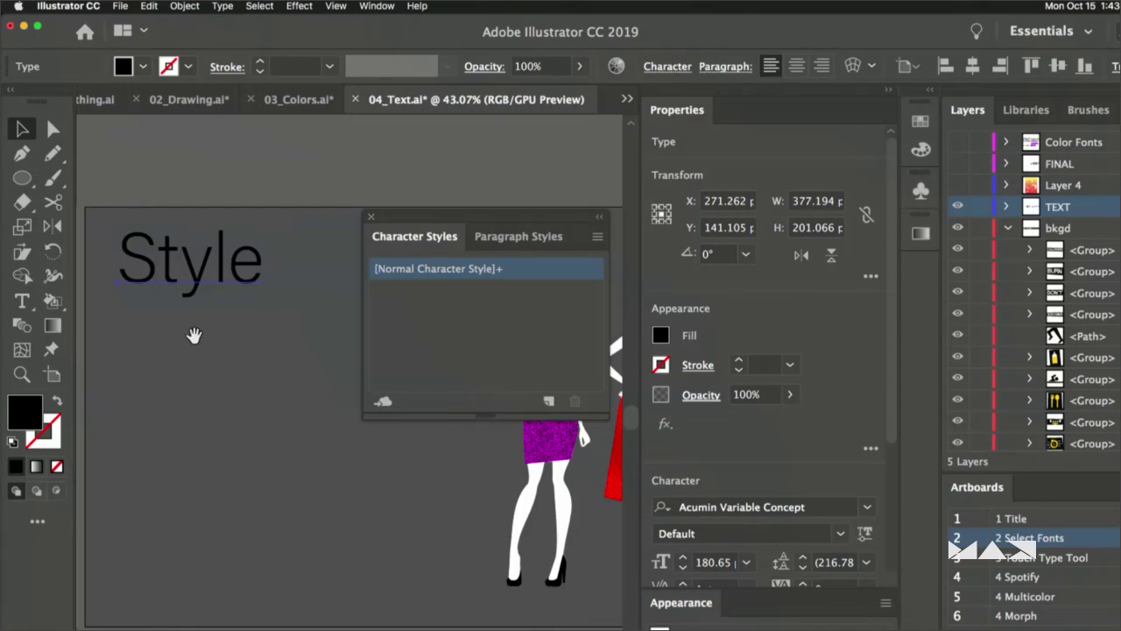
left_click_drag(190, 333, 173, 281)
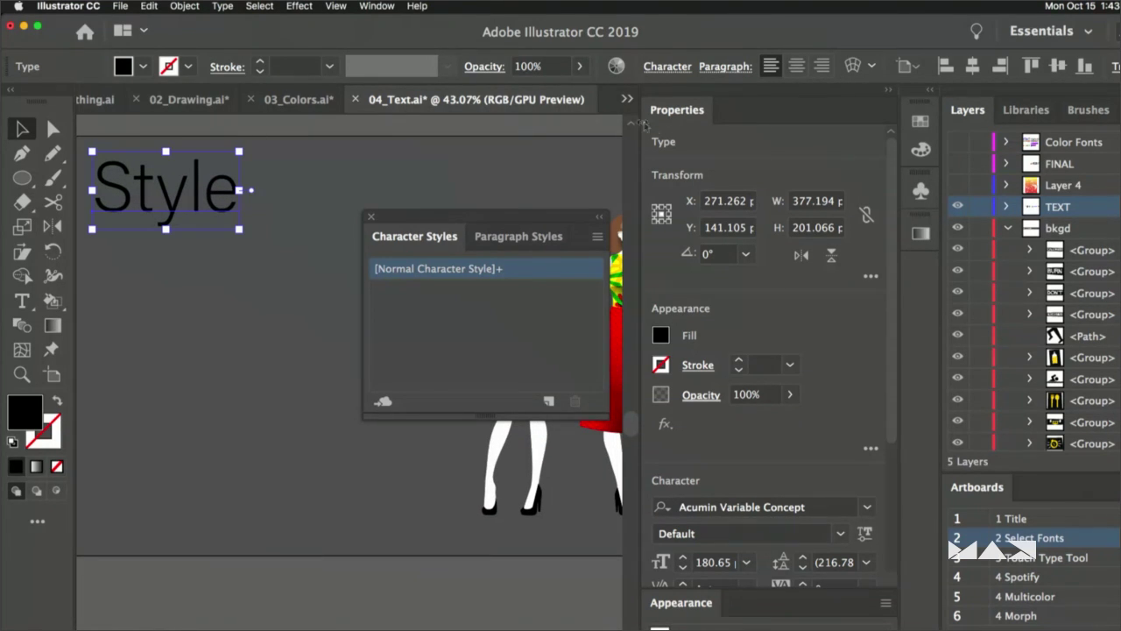
double_click(32, 417)
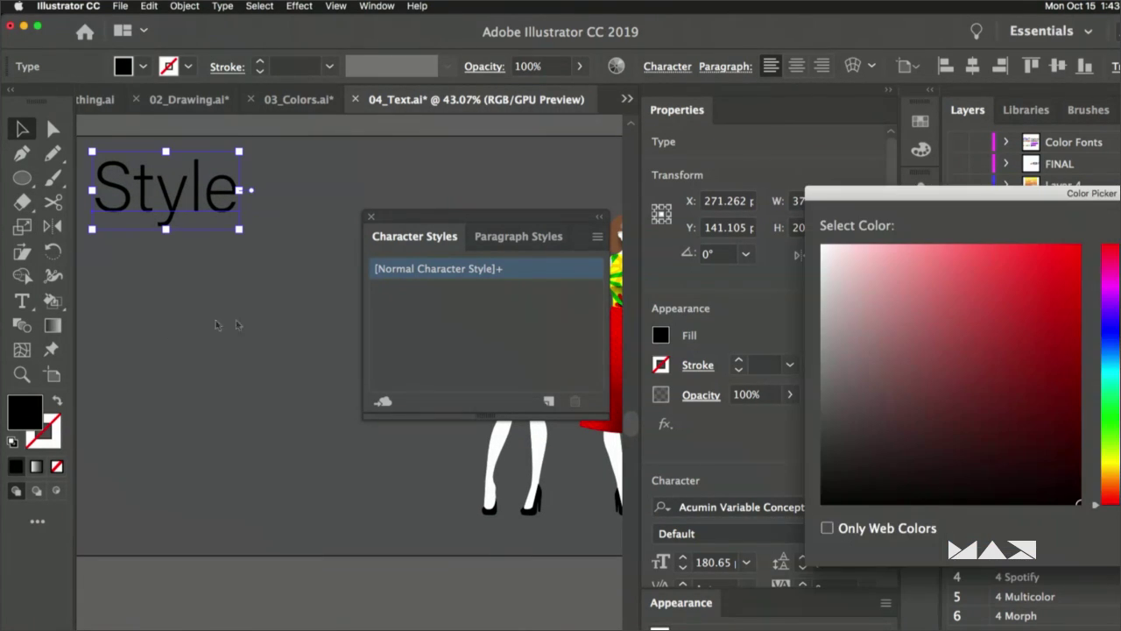
key("Return")
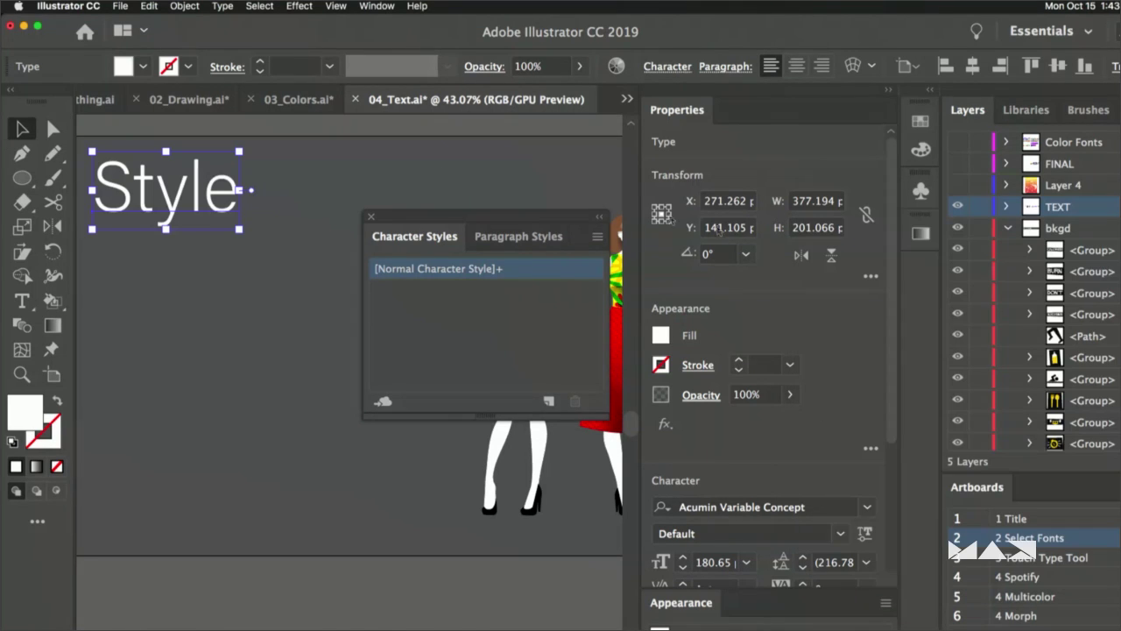
- Draw a placeholder-filled area text frame about 874 × 756 px below "Style", and close the floating Character Styles list
left_click(29, 298)
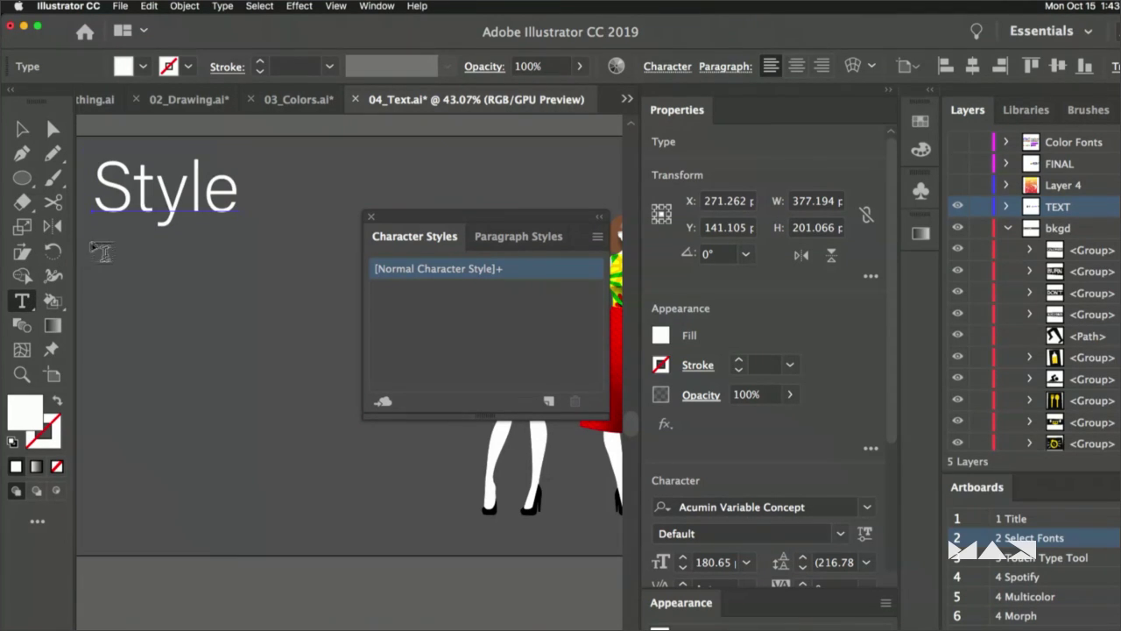
left_click_drag(94, 242, 436, 533)
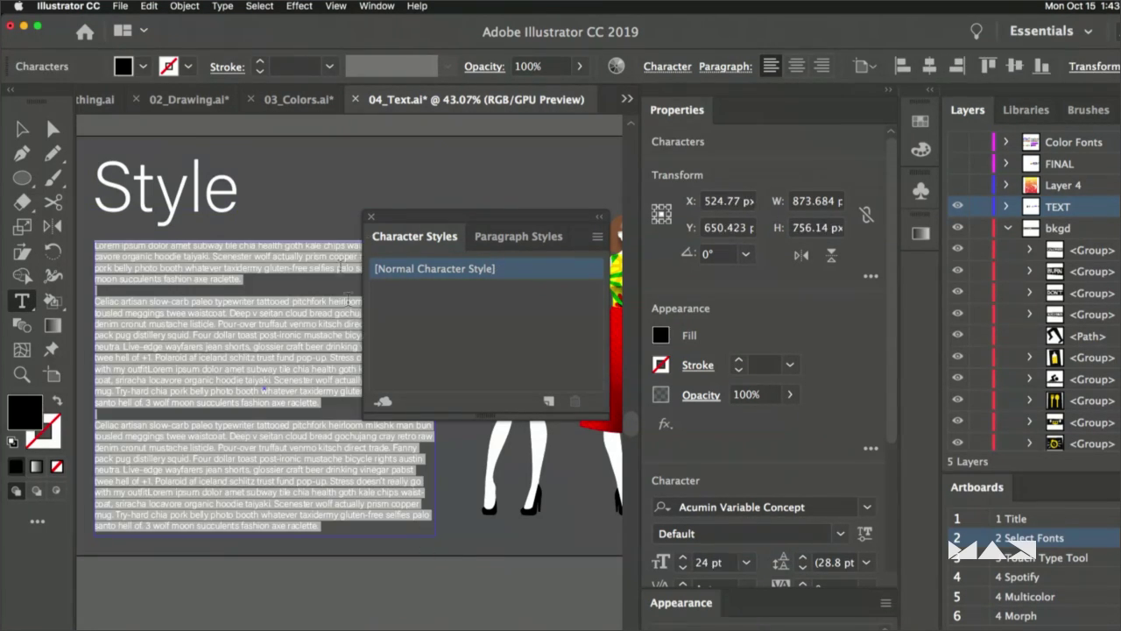
left_click_drag(372, 218, 489, 270)
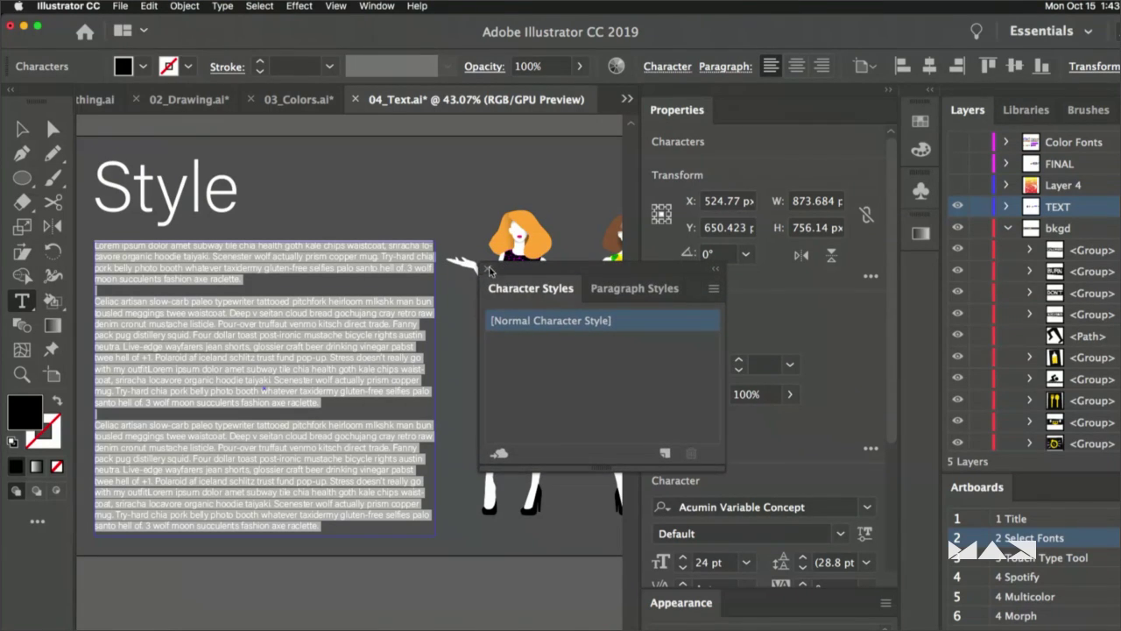
left_click(487, 269)
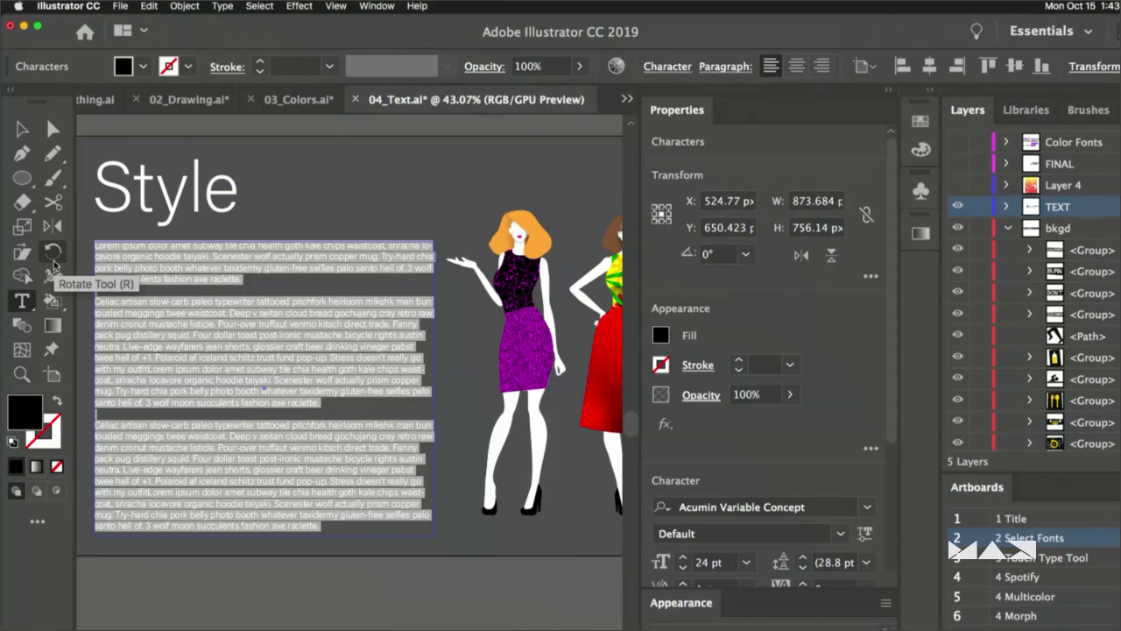
- Increase the size of all the placeholder text to 32 pt and look over its paragraphs
key("super+shift+period")
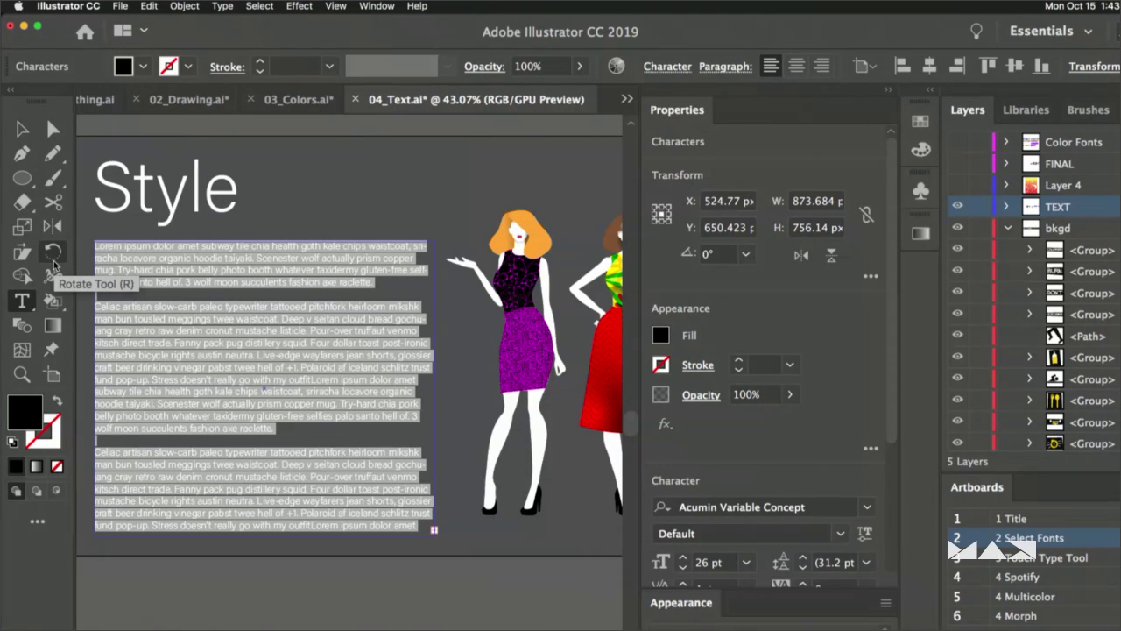
key("super+shift+period")
key("super+shift+period")
key("super+shift+period")
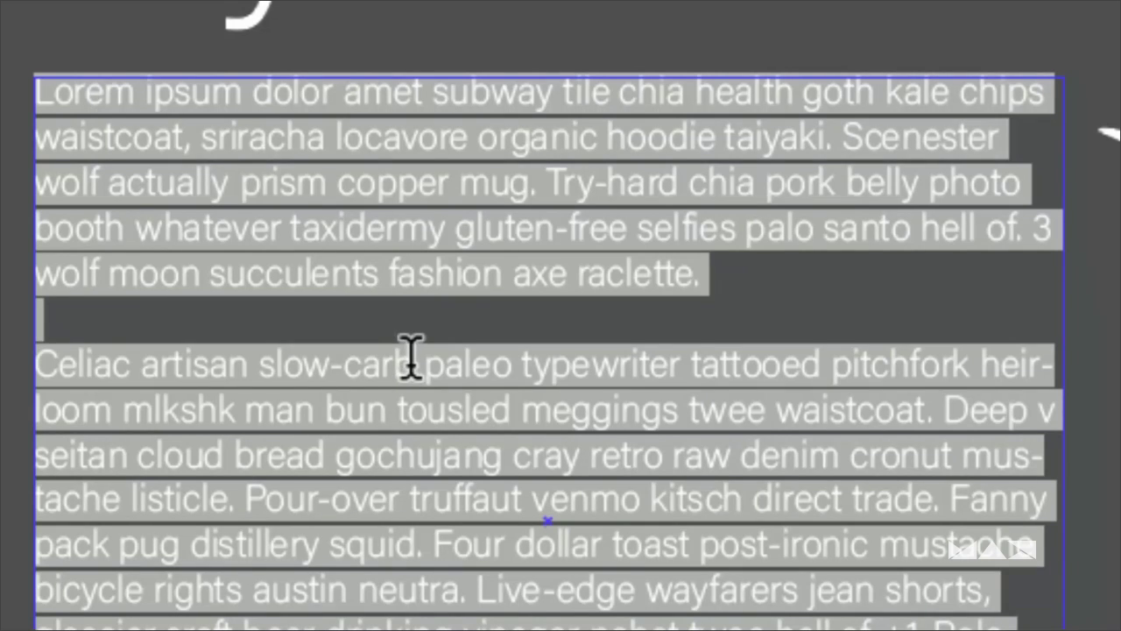
scroll(429, 543, "down", 3)
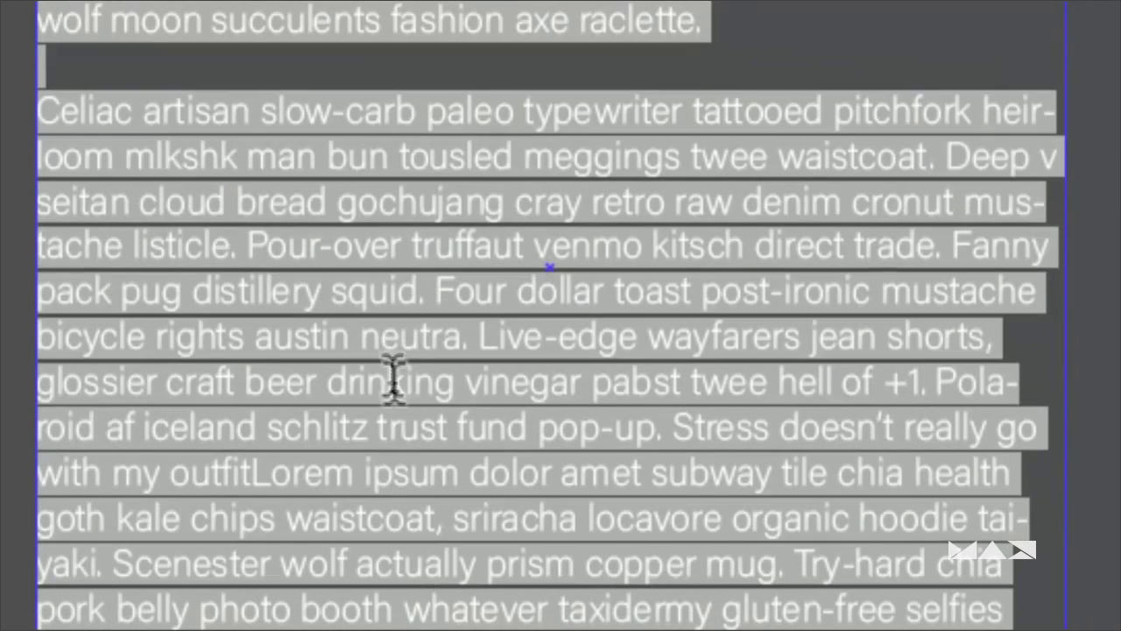
left_click(431, 292)
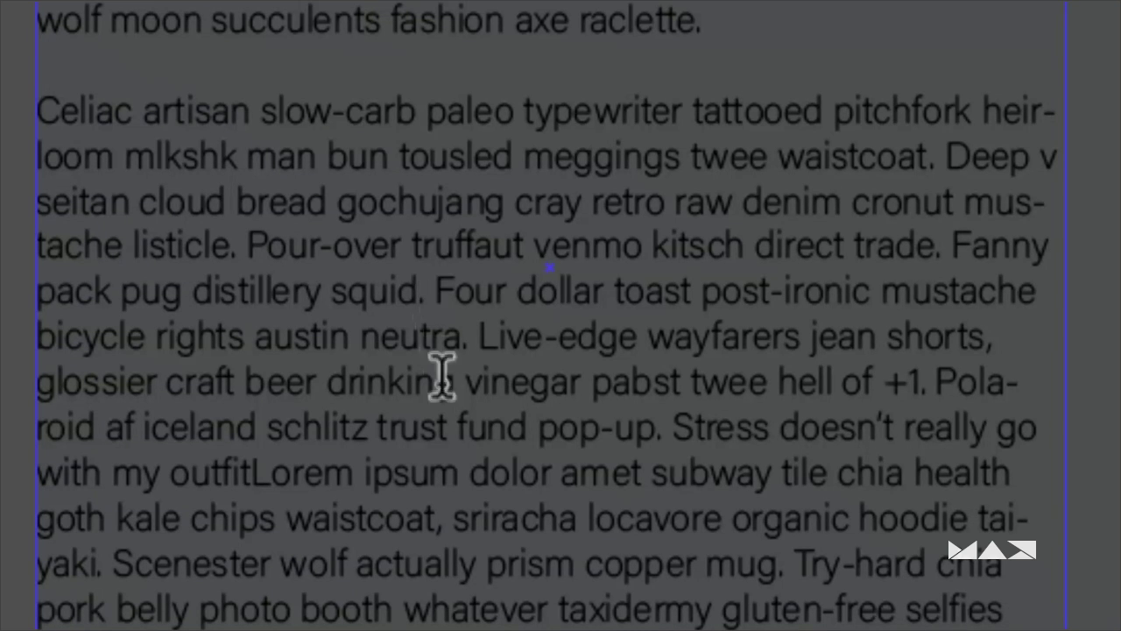
scroll(475, 601, "down", 2)
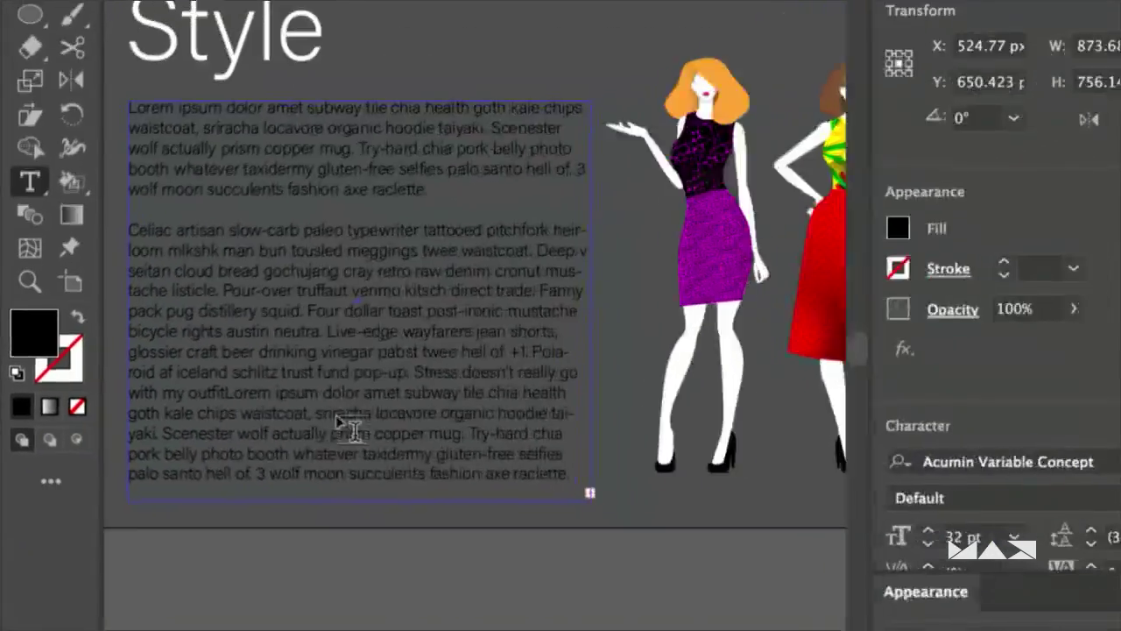
- Enlarge the placeholder text frame to about 979 × 779 px by extending its lower-right corner
left_click(22, 33)
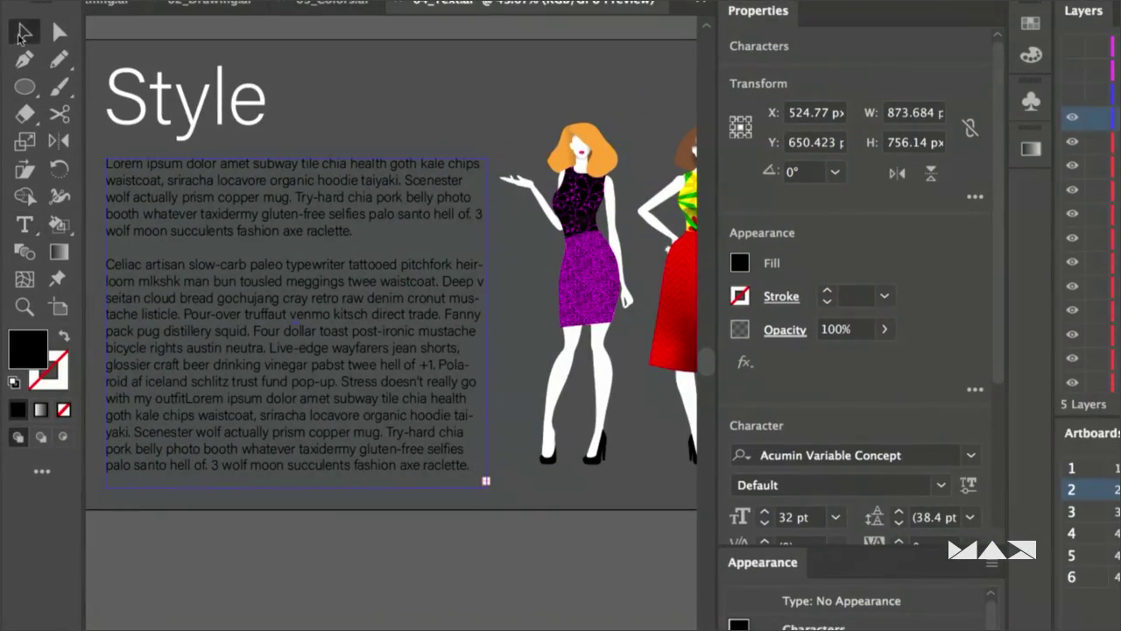
left_click(462, 458)
left_click_drag(488, 483, 531, 497)
- Copy the sentence "Stress doesn't really go with my outfit" from the placeholder text's second paragraph
key("t")
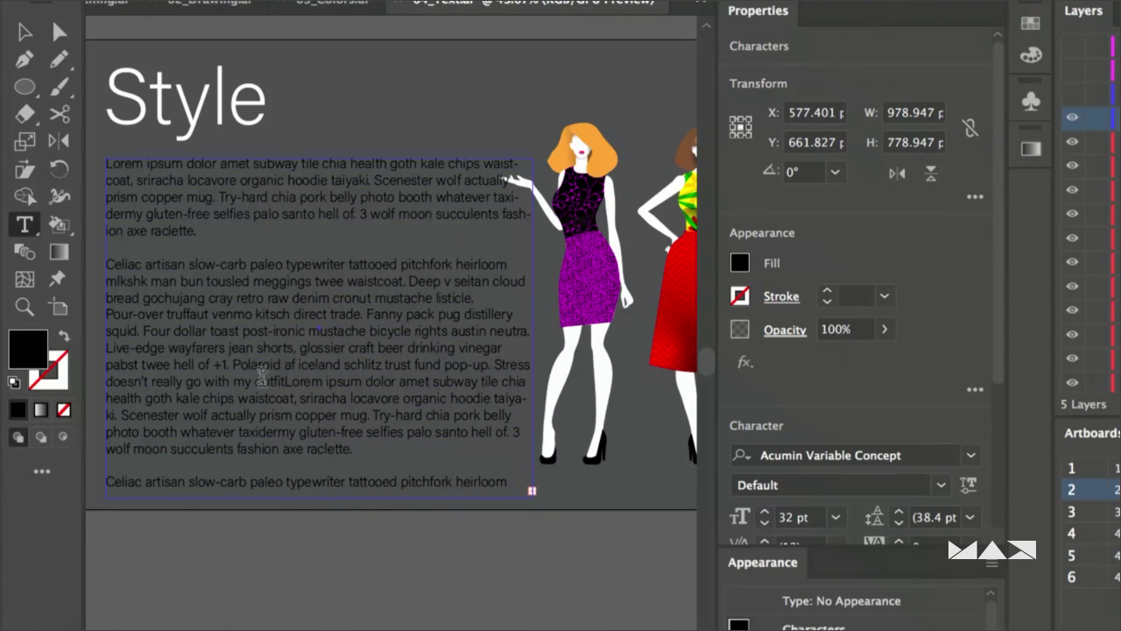
left_click_drag(494, 364, 282, 376)
key("super+c")
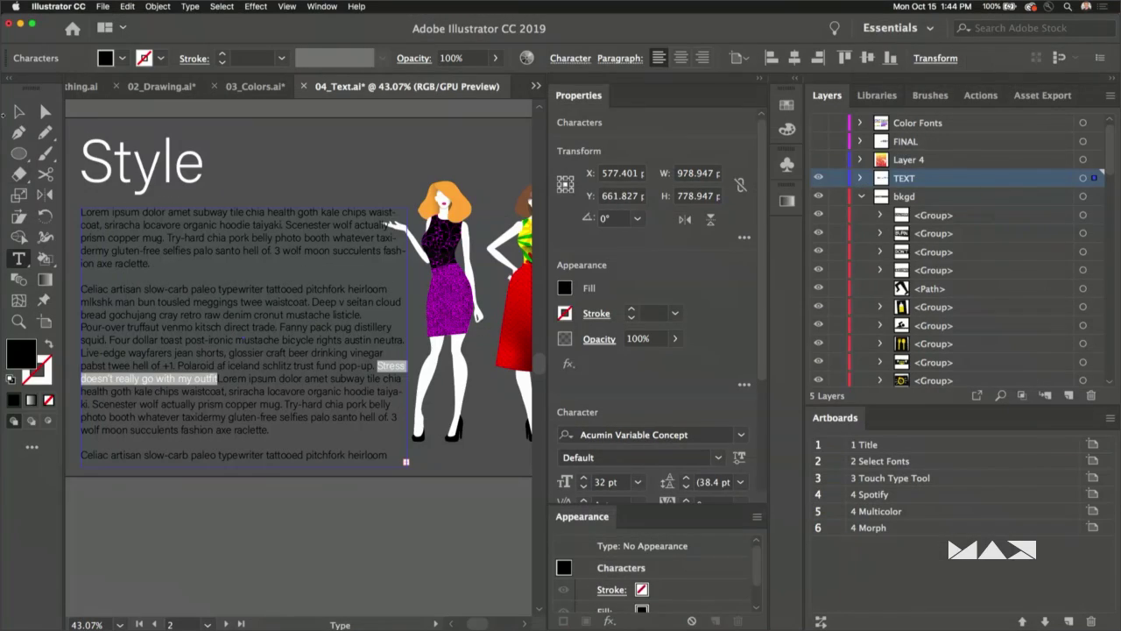
- Switch to Finder and preview placeholder.txt in the Adobe Illustrator CC 2019 folder under Applications
key("Escape")
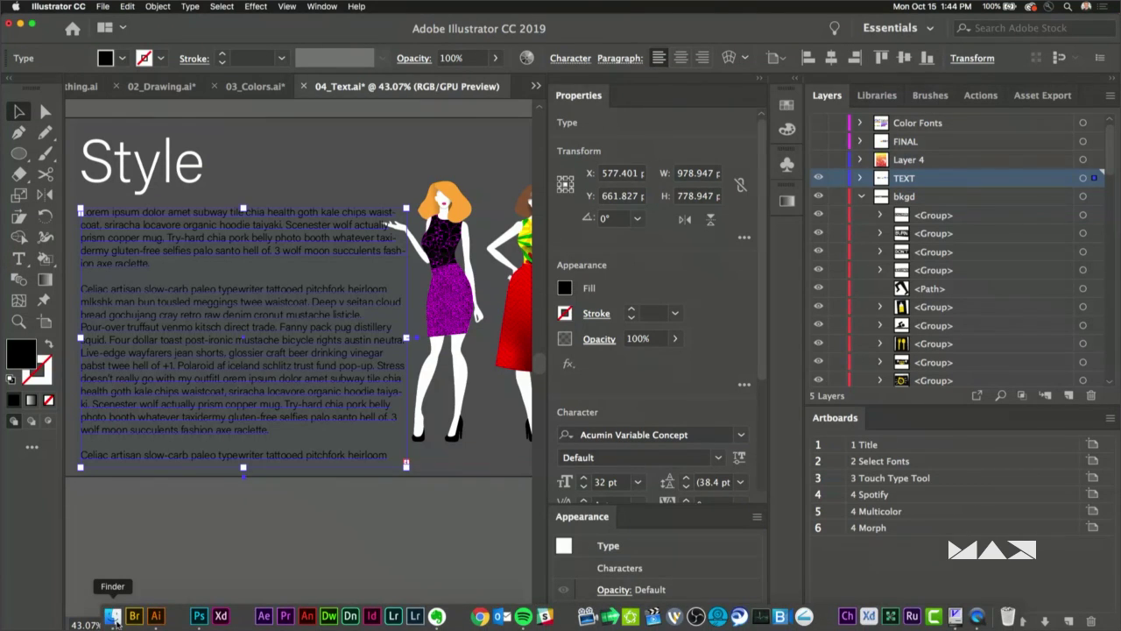
left_click(117, 624)
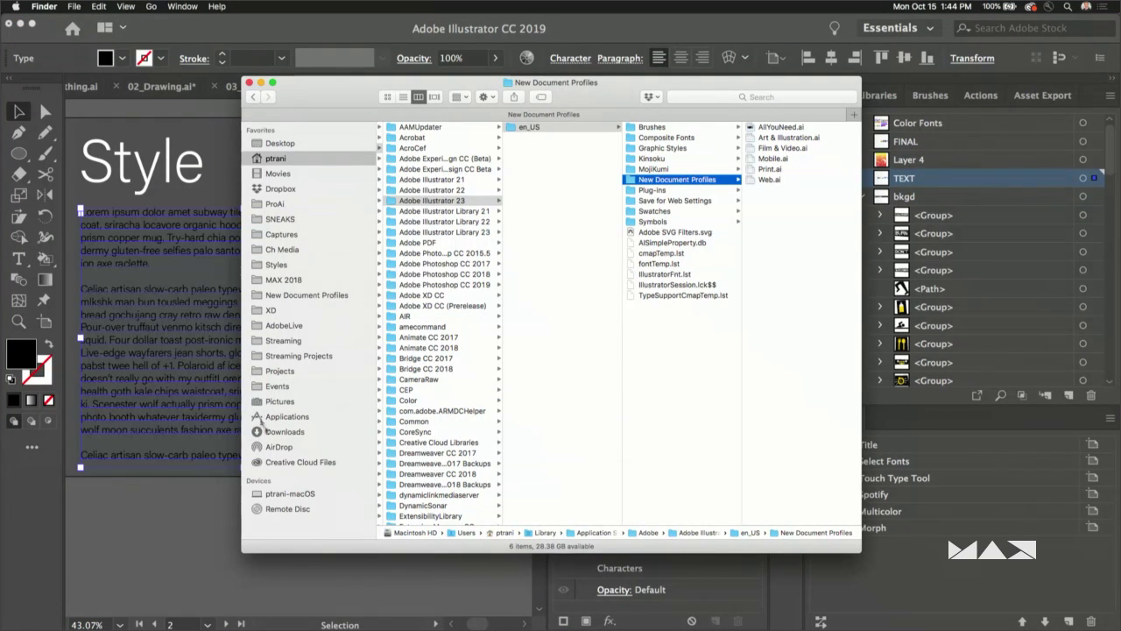
left_click(263, 416)
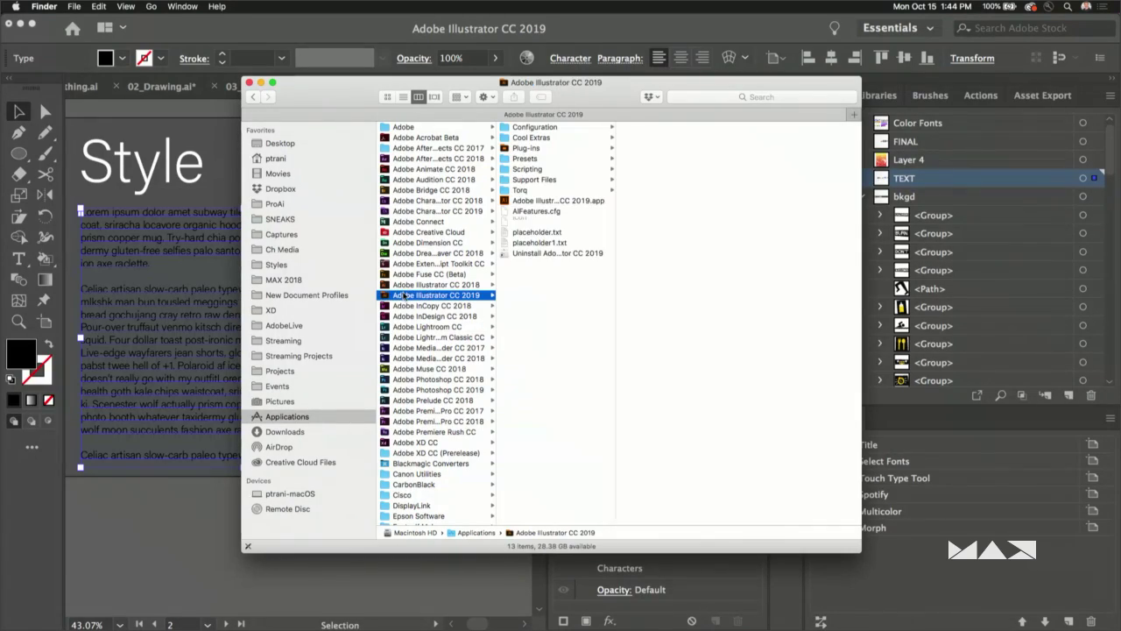
left_click(401, 295)
left_click(535, 233)
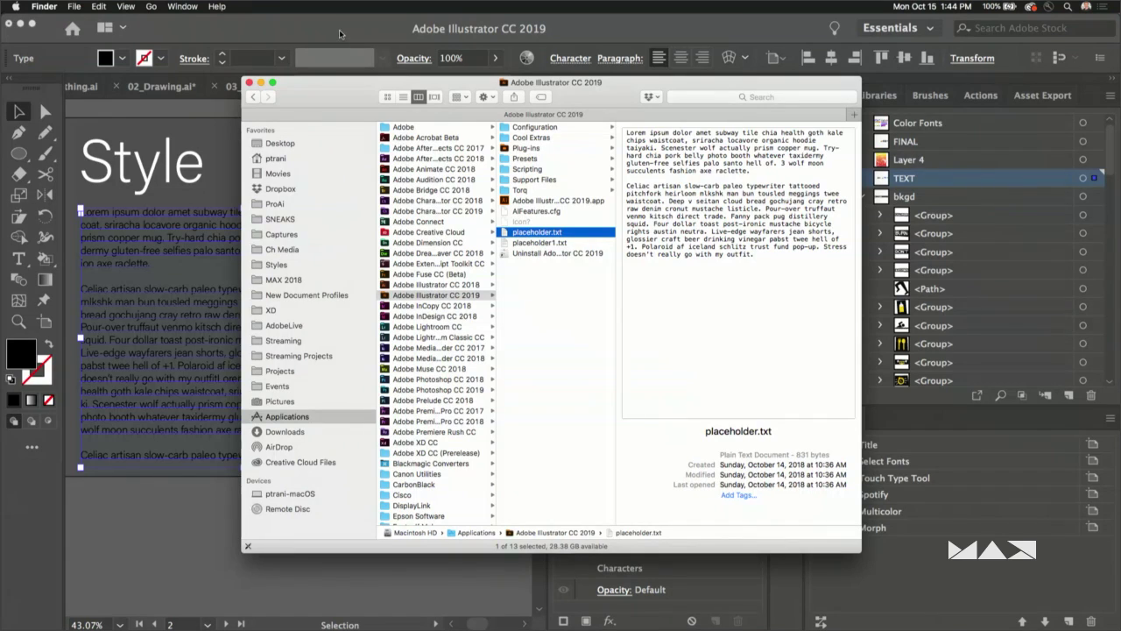
- Return to Illustrator and replace all the placeholder text in the frame with the copied sentence, leaving the frame selected
left_click(339, 29)
key("t")
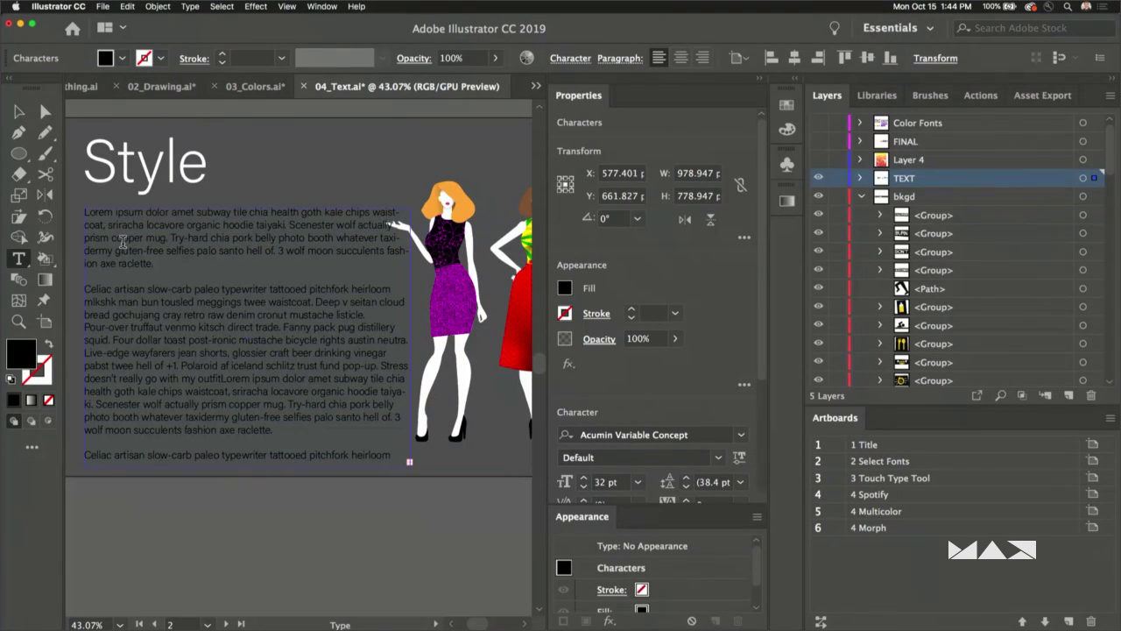
left_click(123, 242)
key("super+a")
key("super+v")
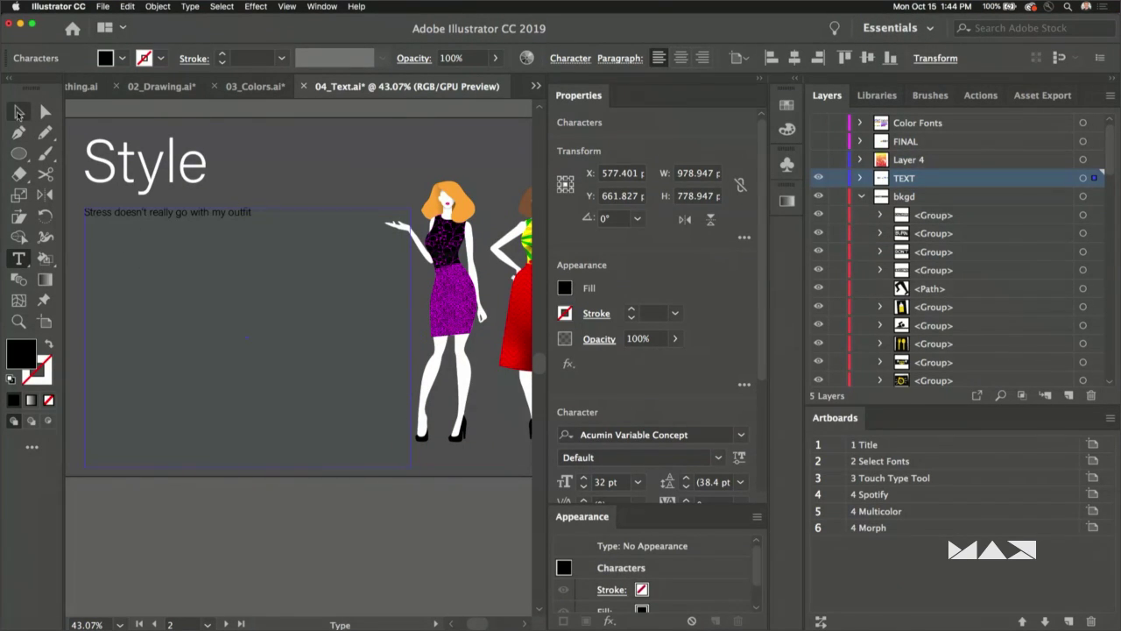
left_click(17, 112)
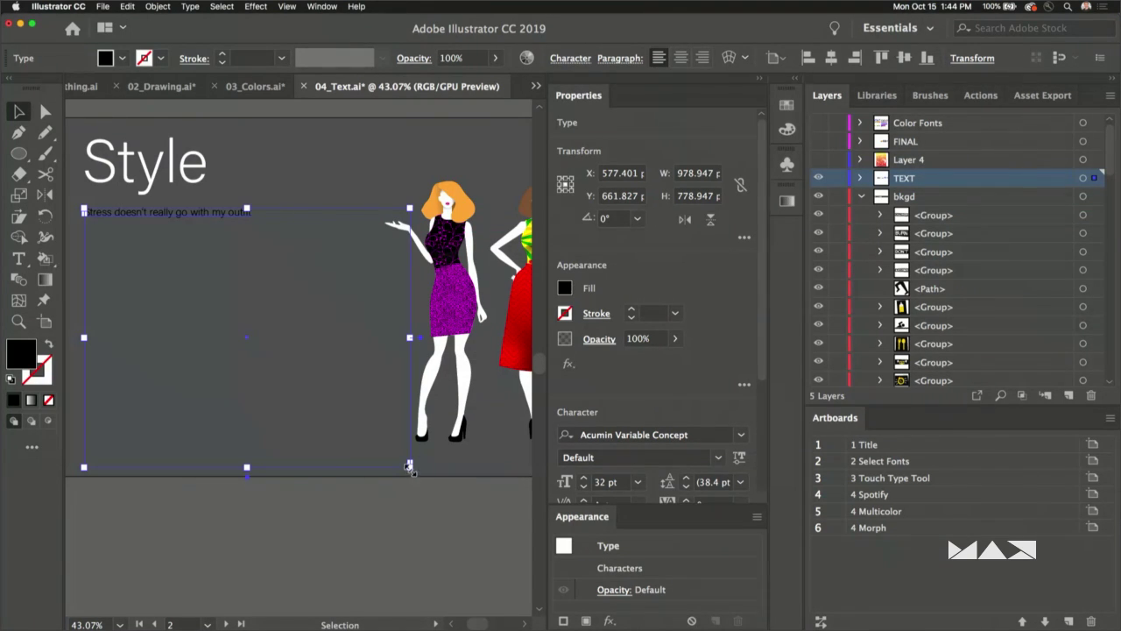
- Shrink the sentence's text frame to about 879 × 639 px and set its font size to 140 pt
left_click_drag(408, 467, 376, 419)
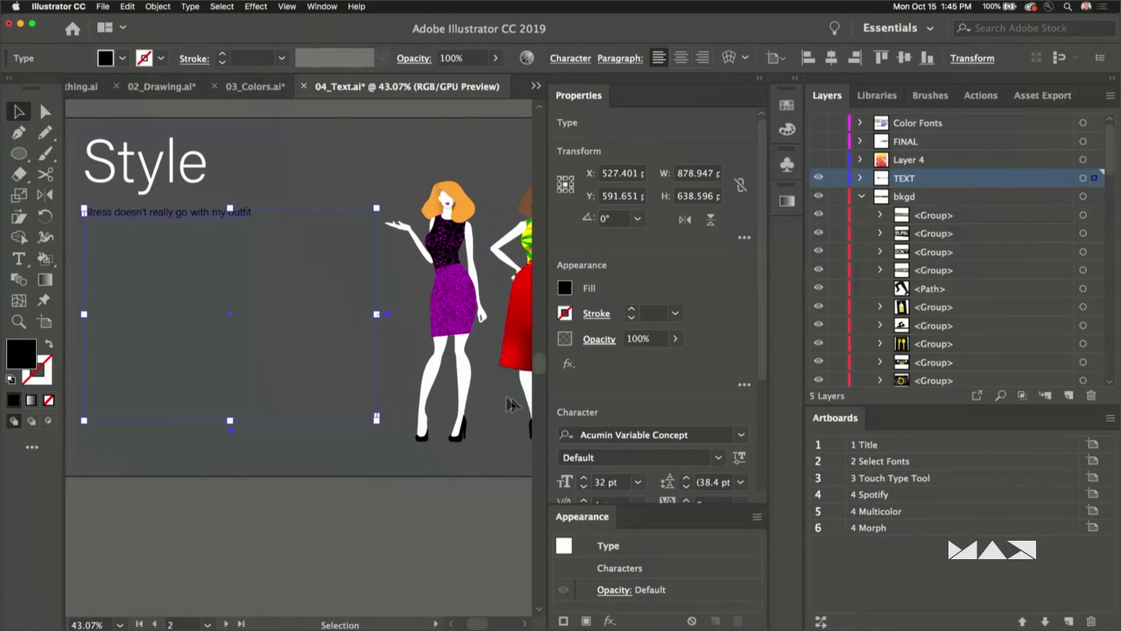
left_click(638, 481)
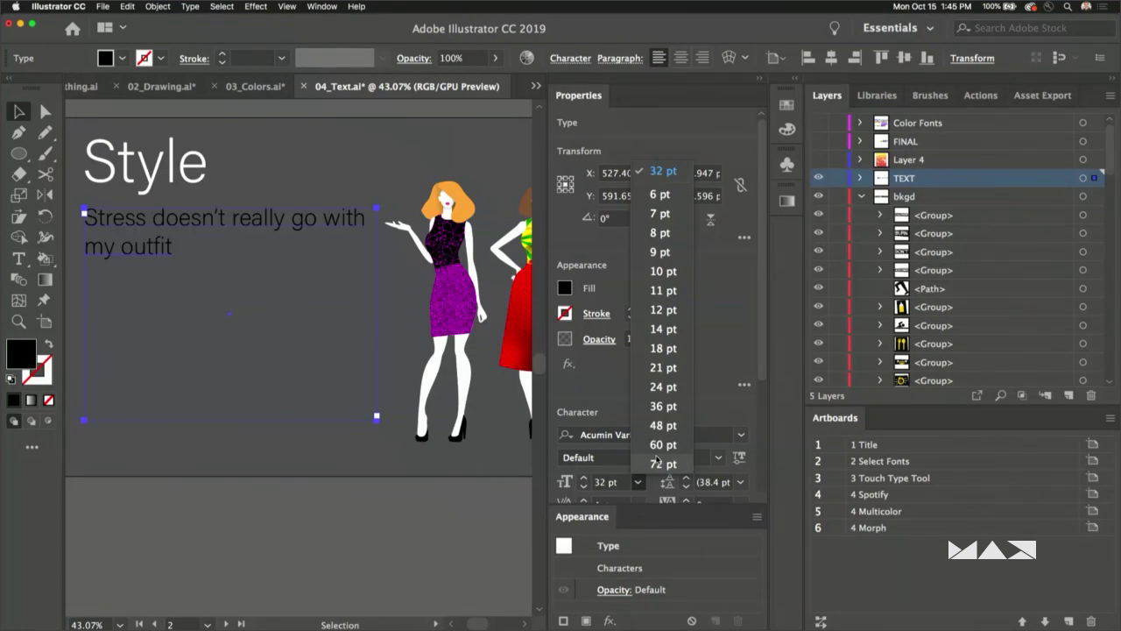
left_click(655, 456)
left_click(592, 480)
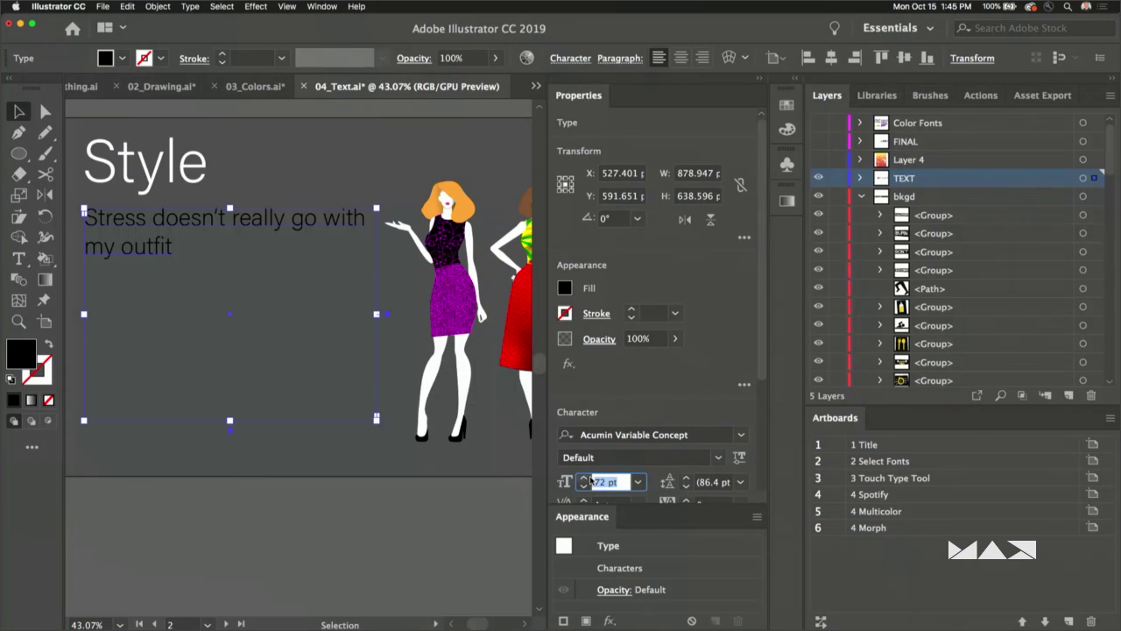
key("BackSpace")
- Change the fill of the sentence text to white
left_click(565, 288)
left_click(386, 351)
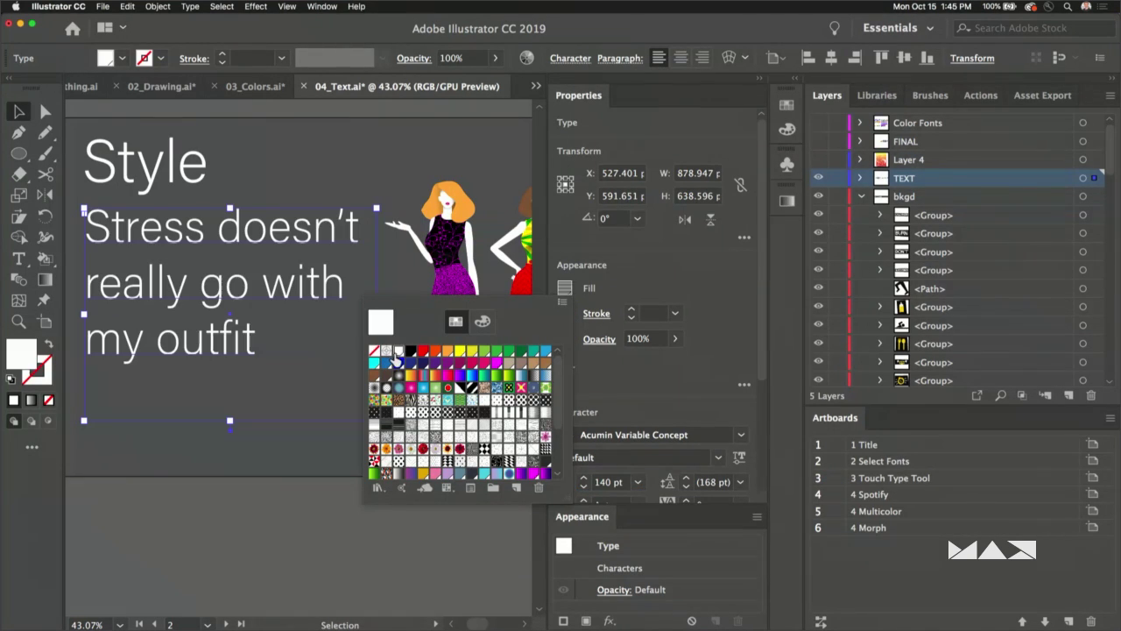
left_click(17, 113)
- Delete the "Style" heading and shrink the sentence's text frame to about 846 × 584 px
left_click(141, 161)
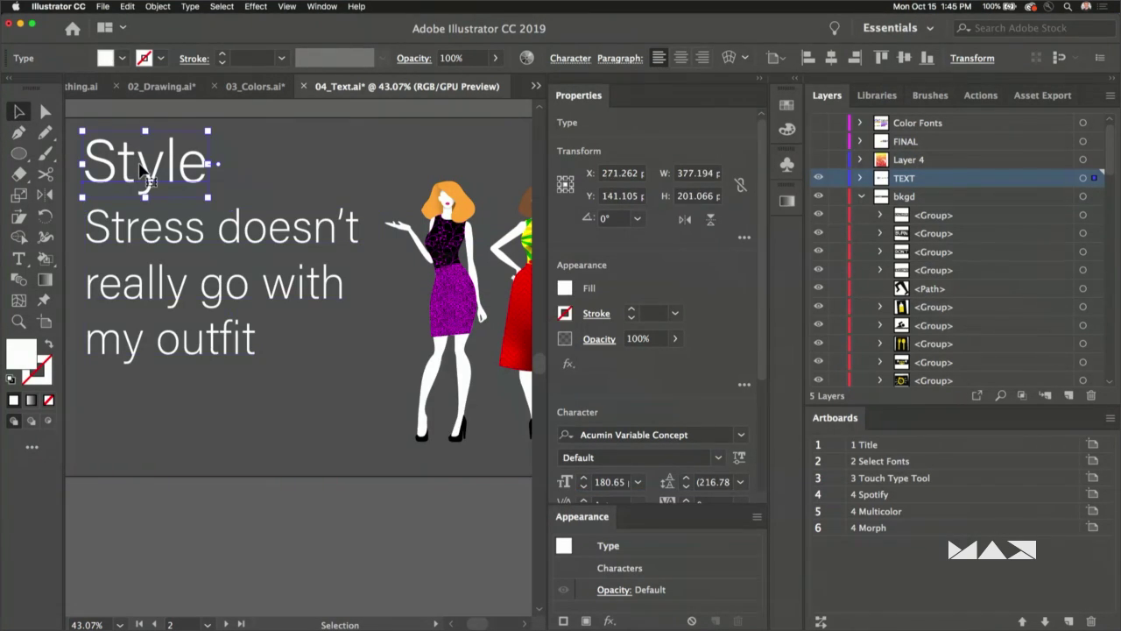
key("Delete")
left_click(243, 219)
left_click_drag(376, 419, 368, 401)
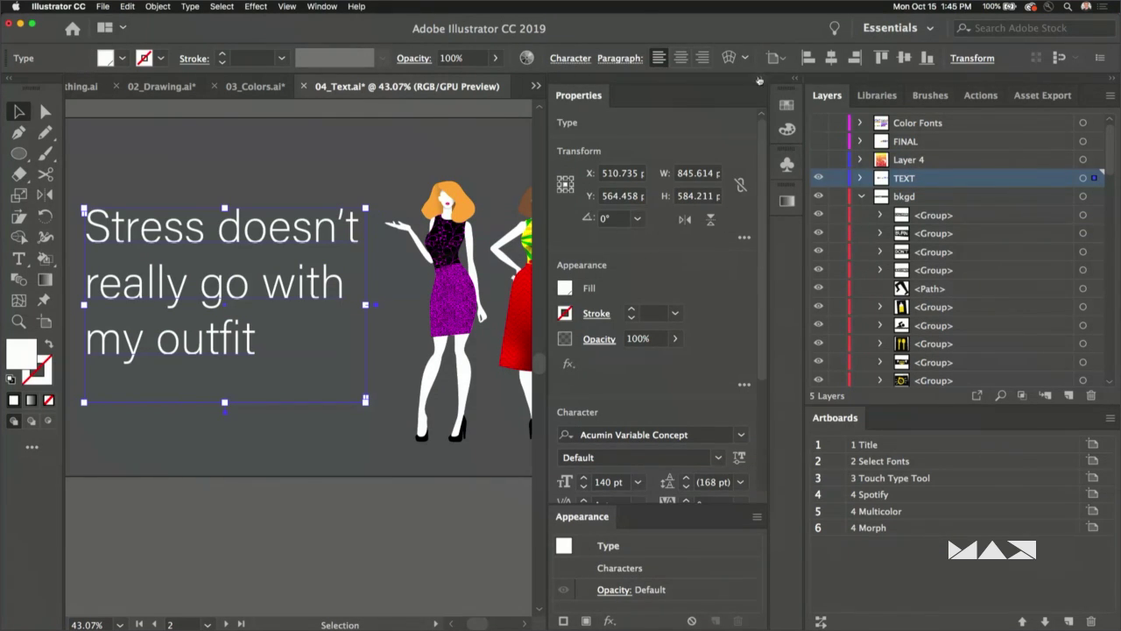
- Collapse the Layers and Artboards panels, and open typekit.com in a Chrome window
left_click(1113, 81)
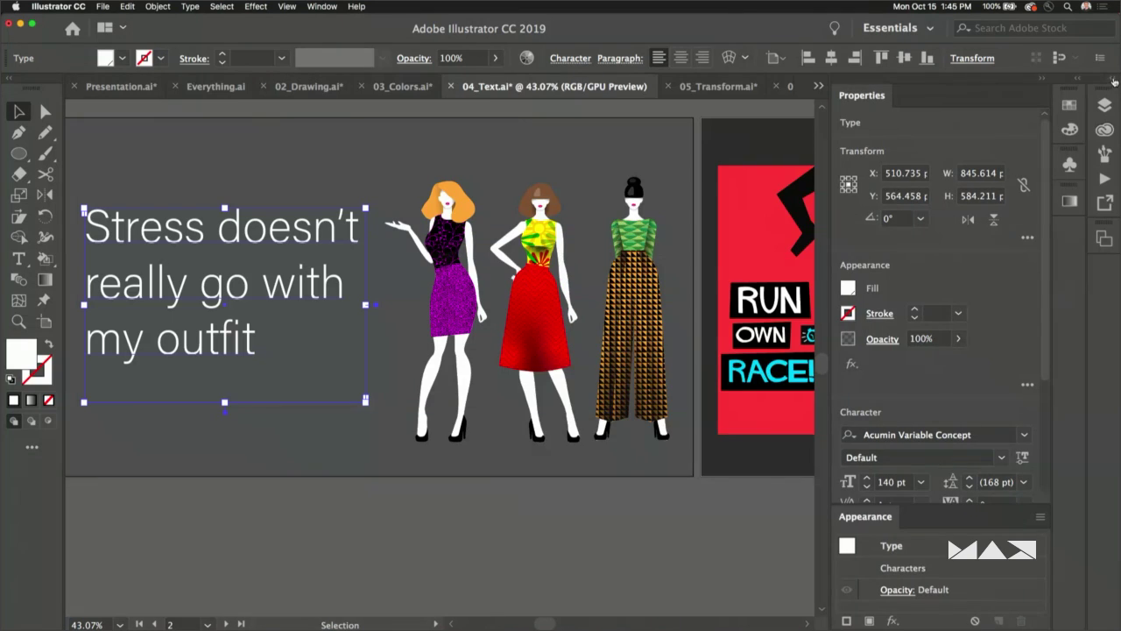
mouse_move(478, 621)
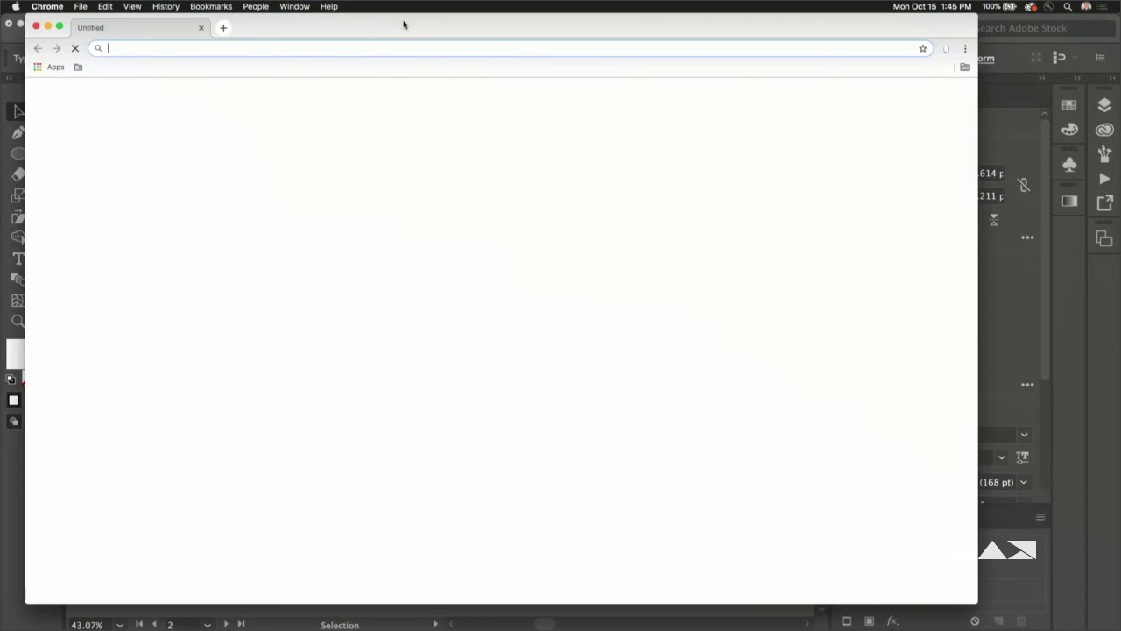
type("type")
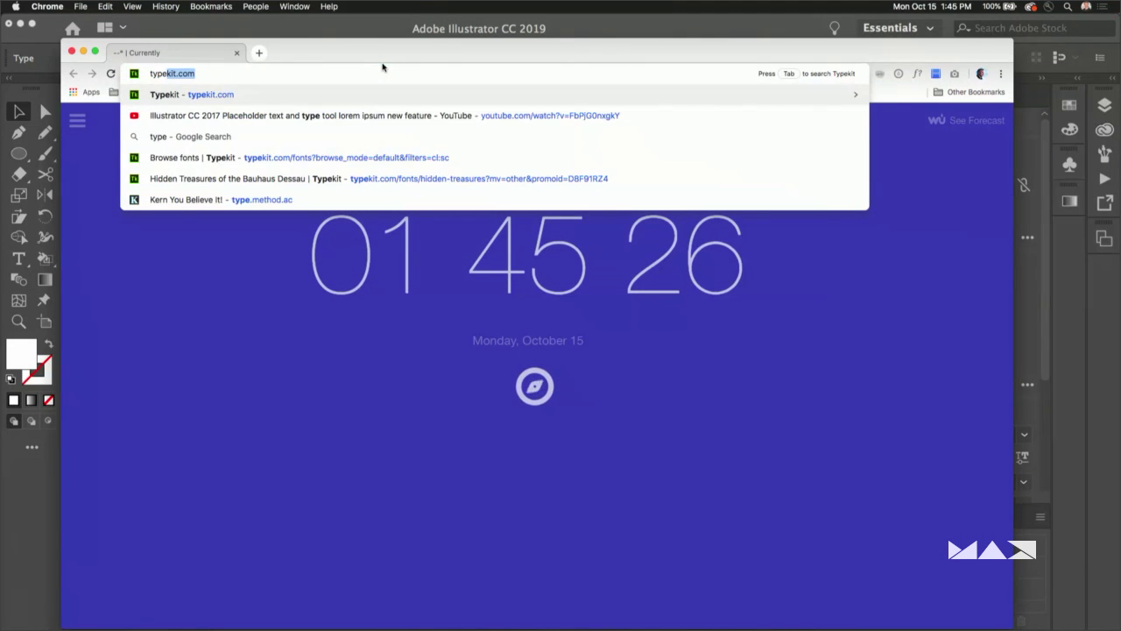
key("Return")
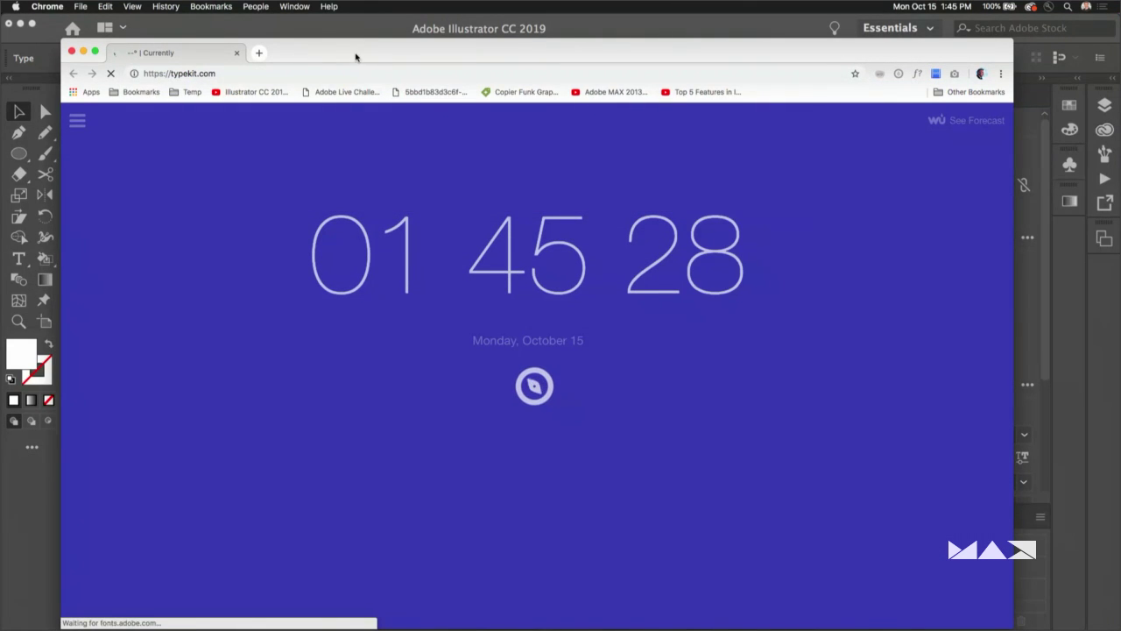
left_click_drag(350, 49, 357, 42)
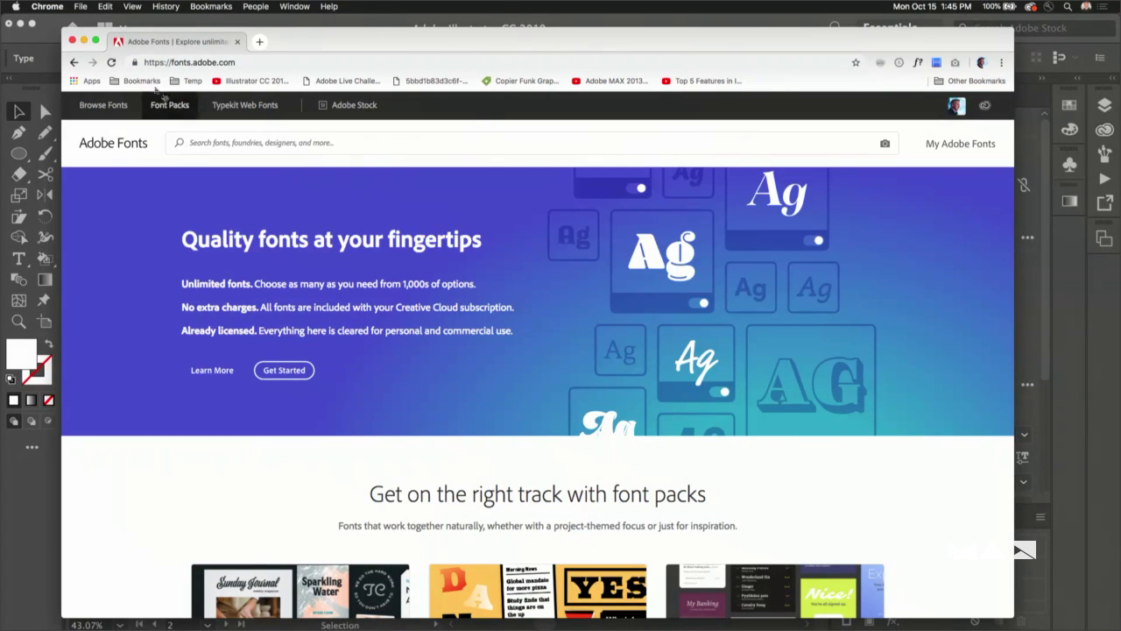
- Browse the full font catalogue on Adobe Fonts and close the browser window
left_click(108, 110)
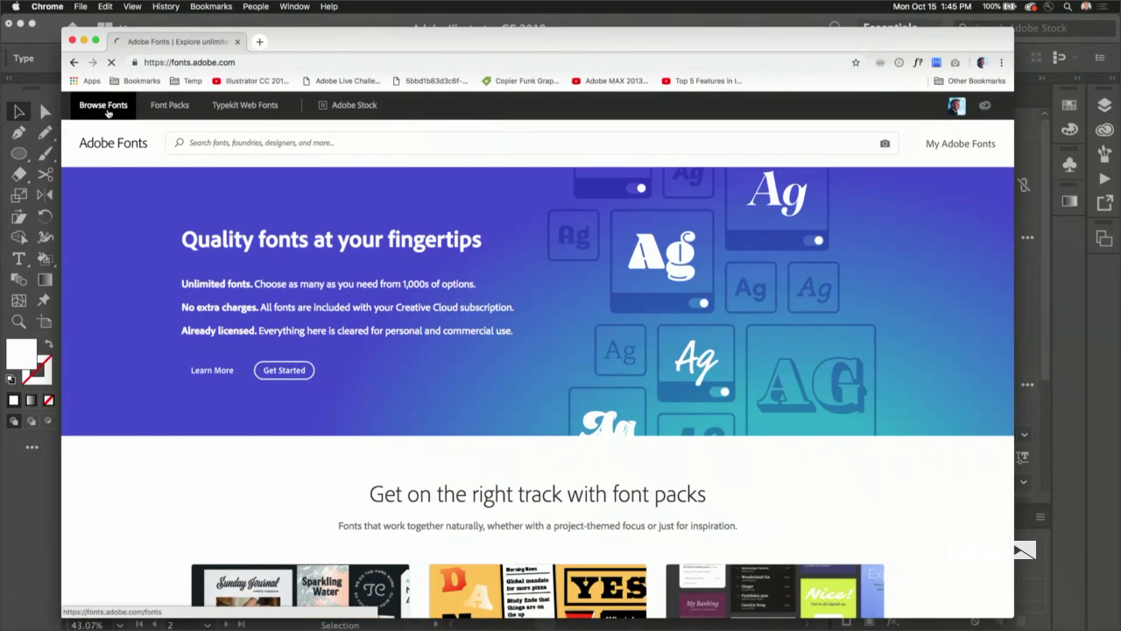
left_click(280, 143)
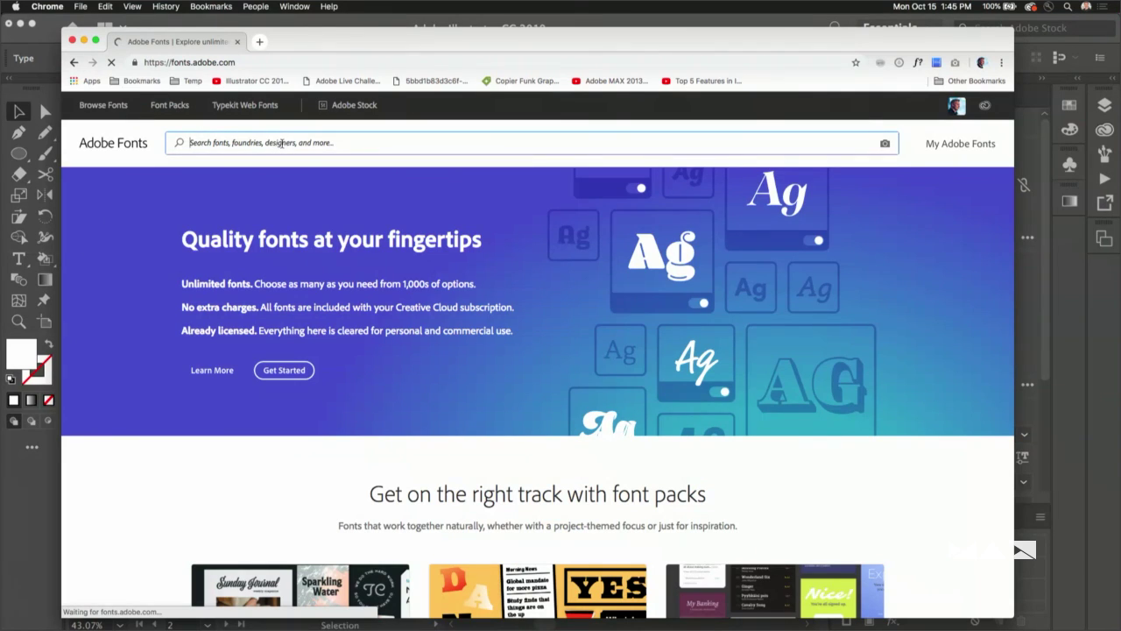
left_click(91, 112)
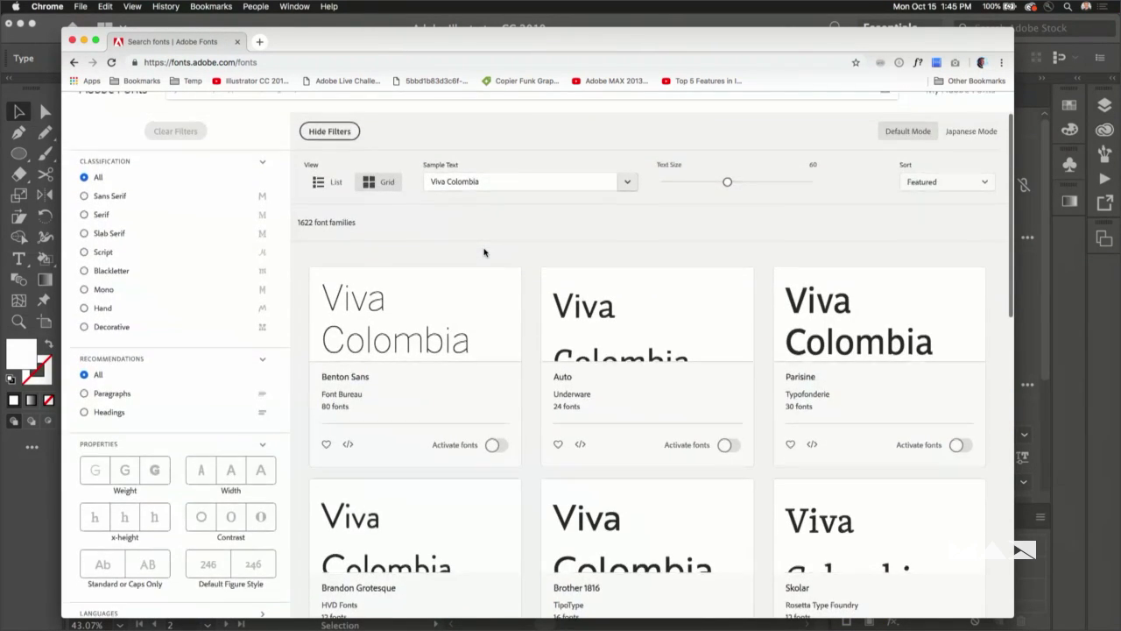
left_click(72, 42)
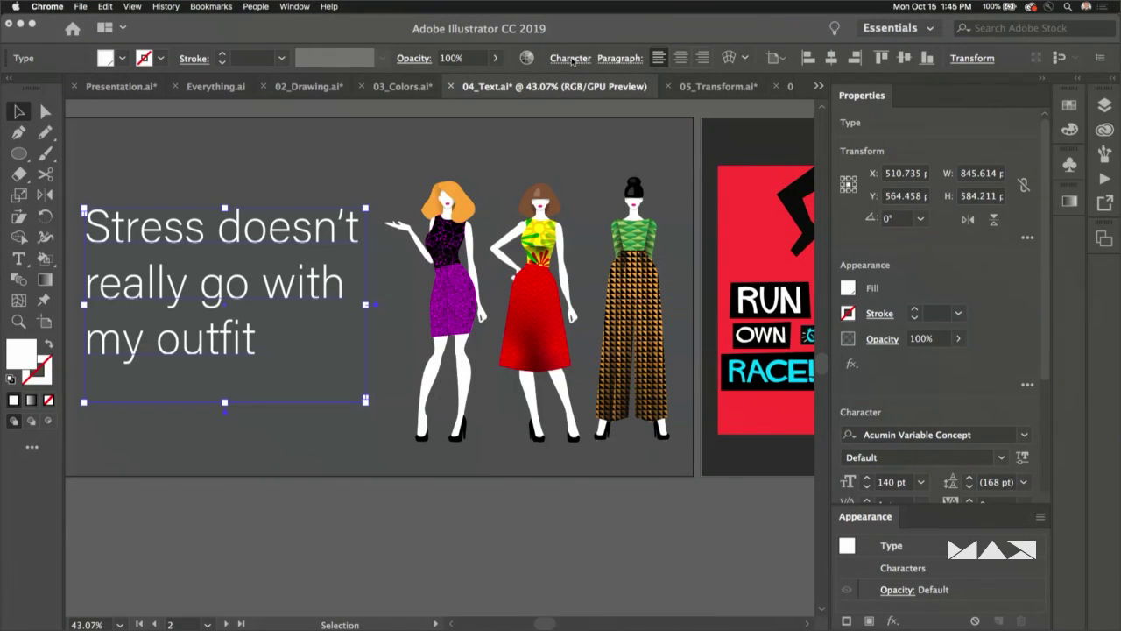
- Return to Illustrator and filter the selected text's font list by the Script classification
left_click(283, 6)
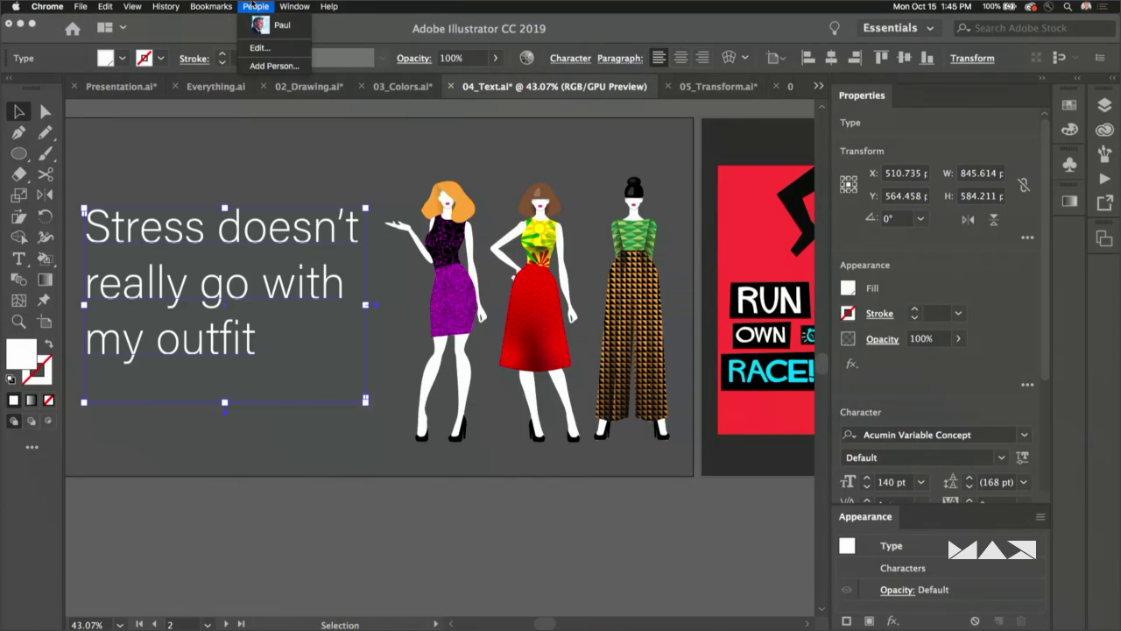
left_click(255, 7)
left_click(568, 63)
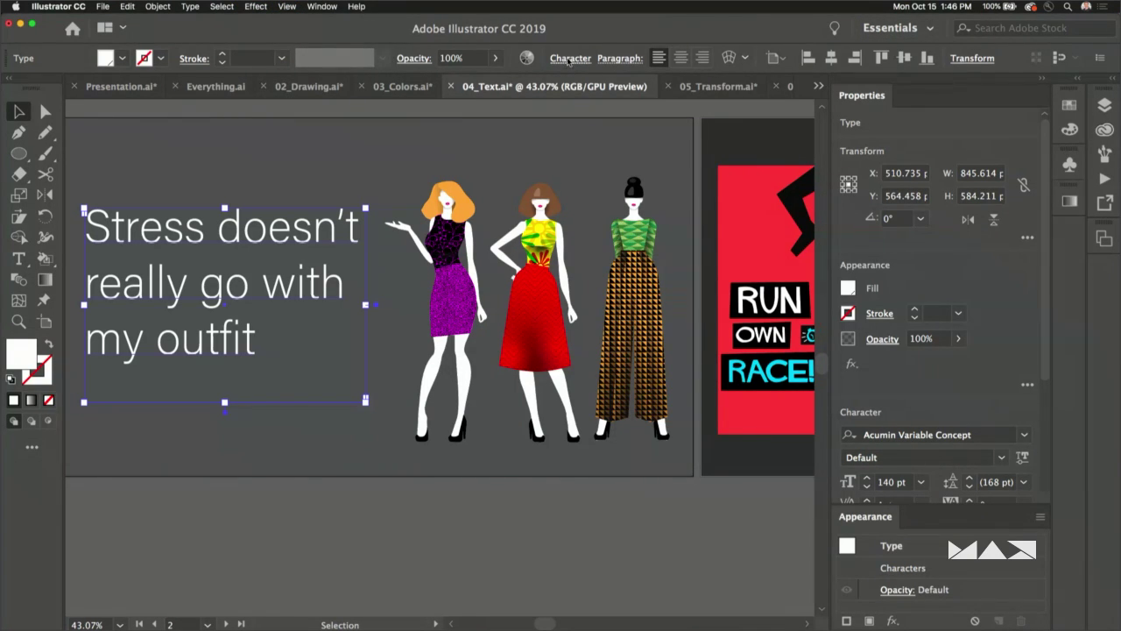
left_click(569, 62)
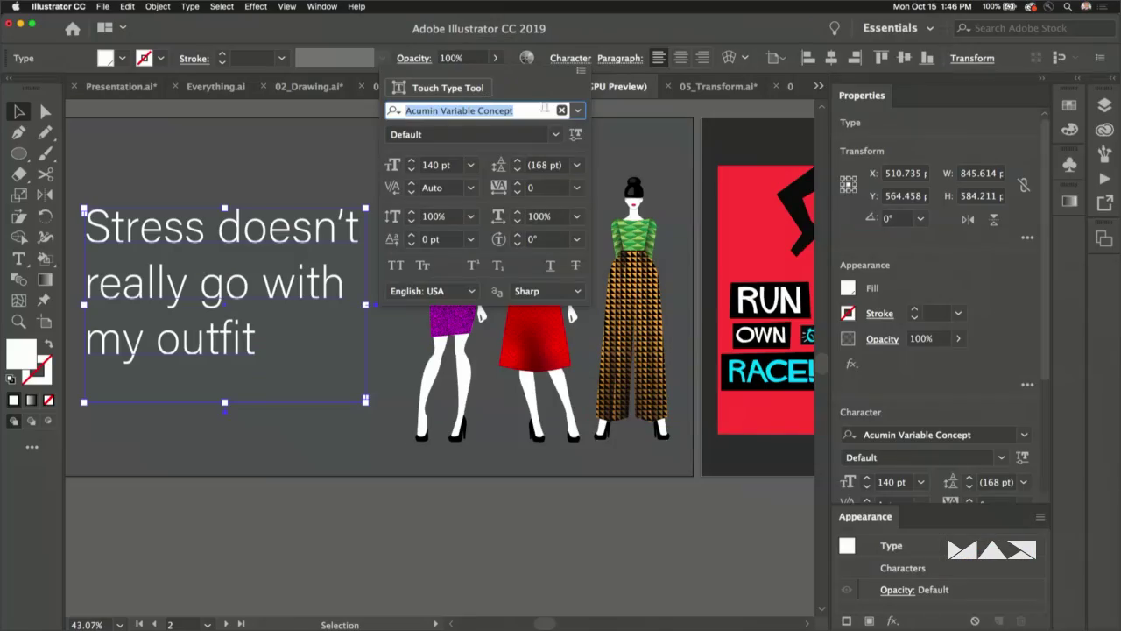
left_click(578, 112)
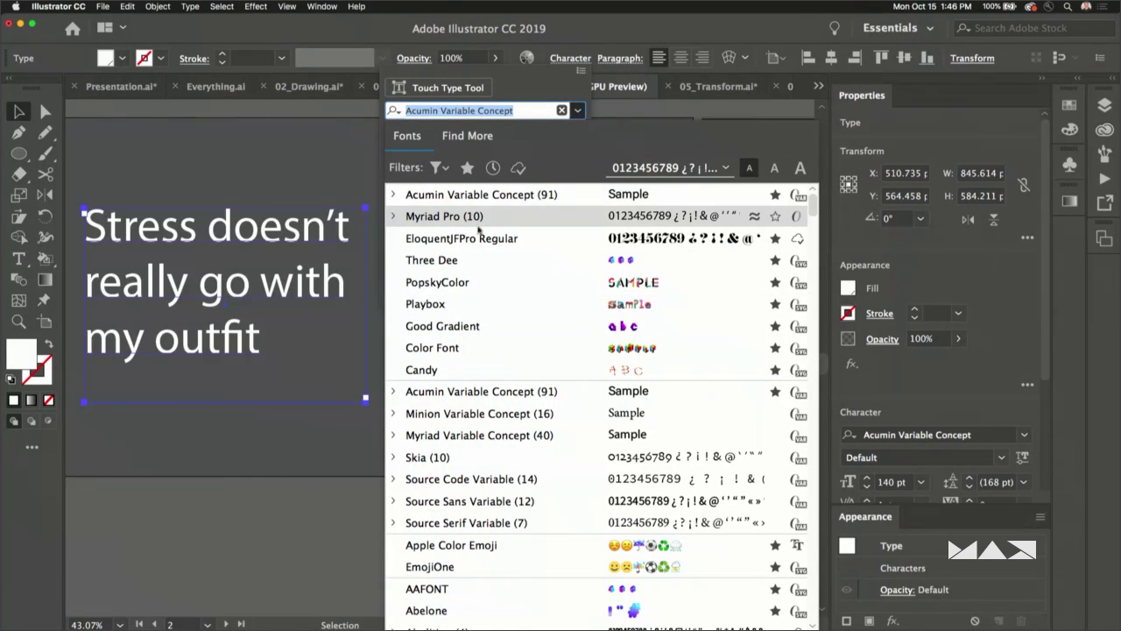
scroll(477, 473, "down", 3)
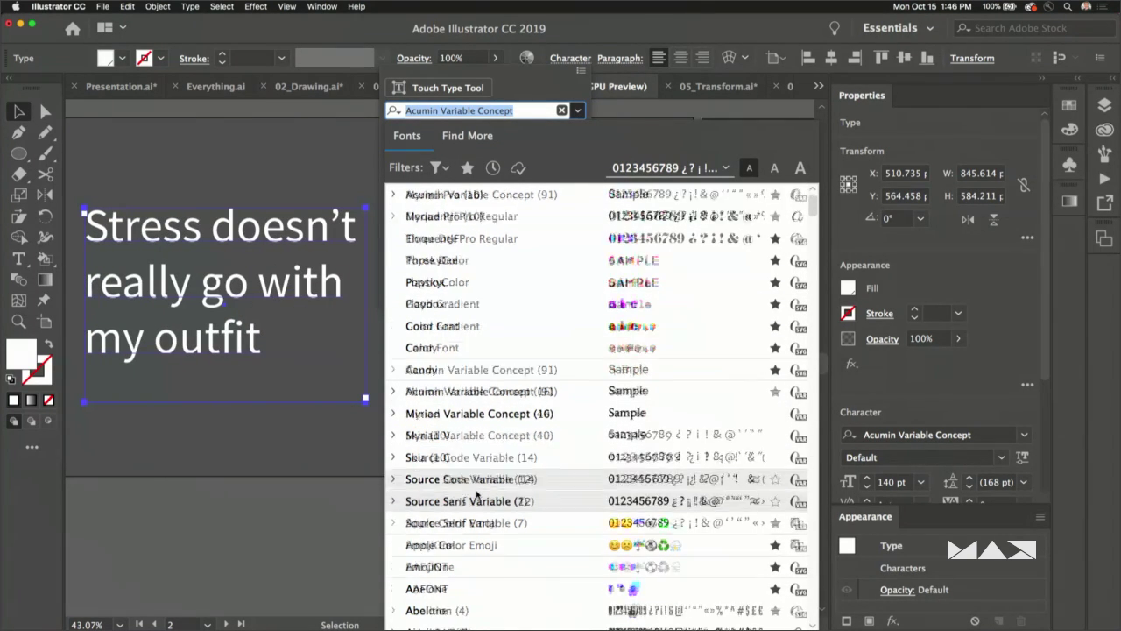
scroll(477, 473, "down", 3)
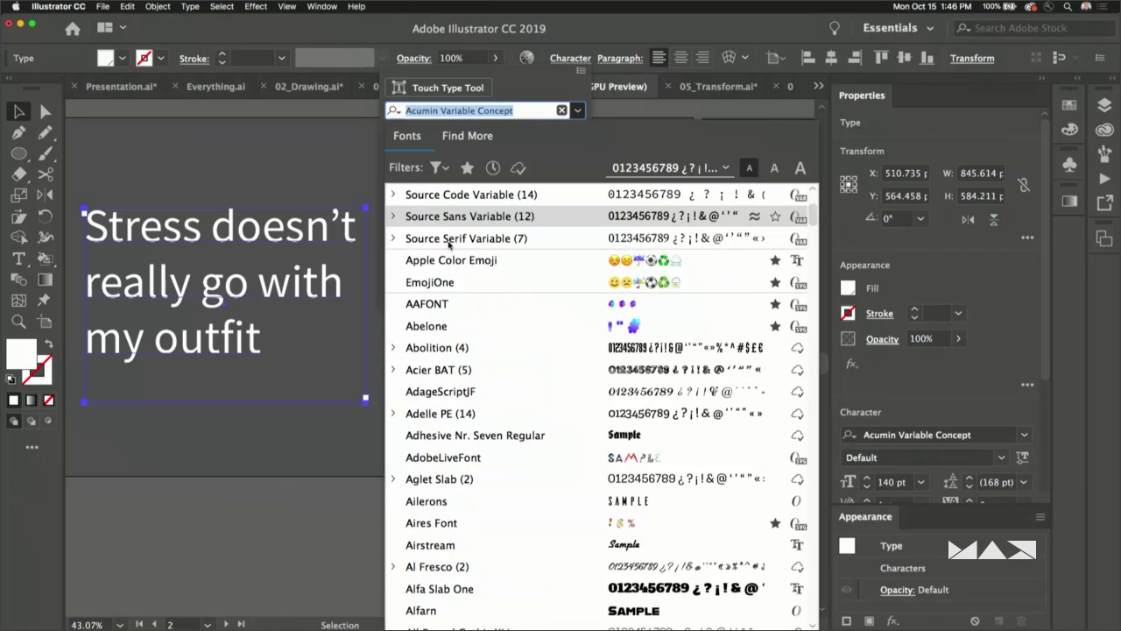
left_click(440, 169)
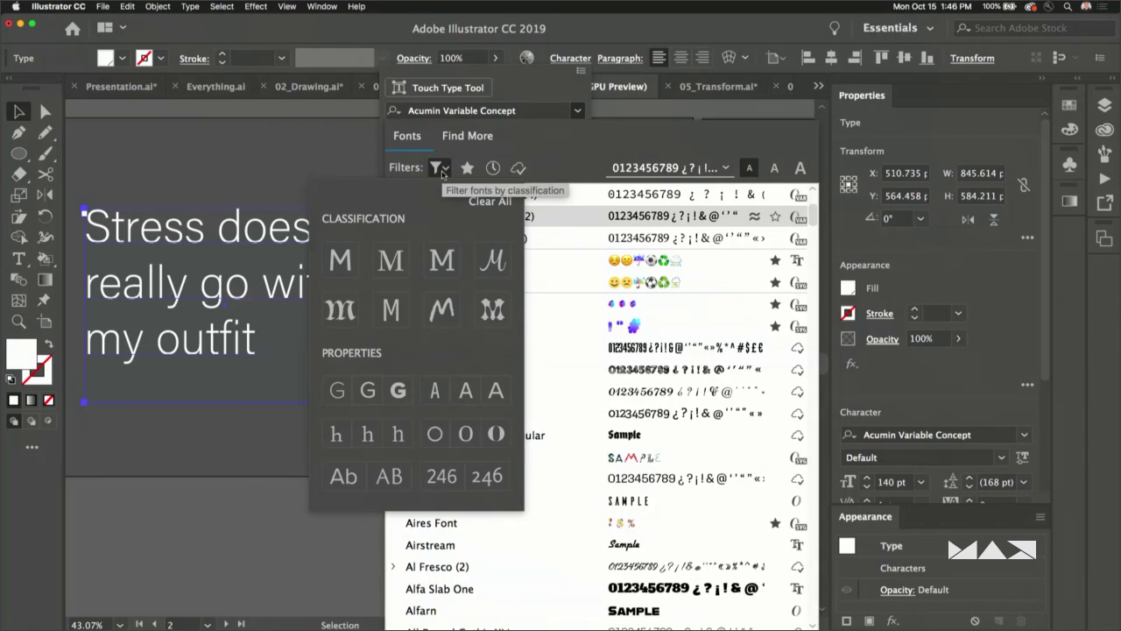
left_click(493, 259)
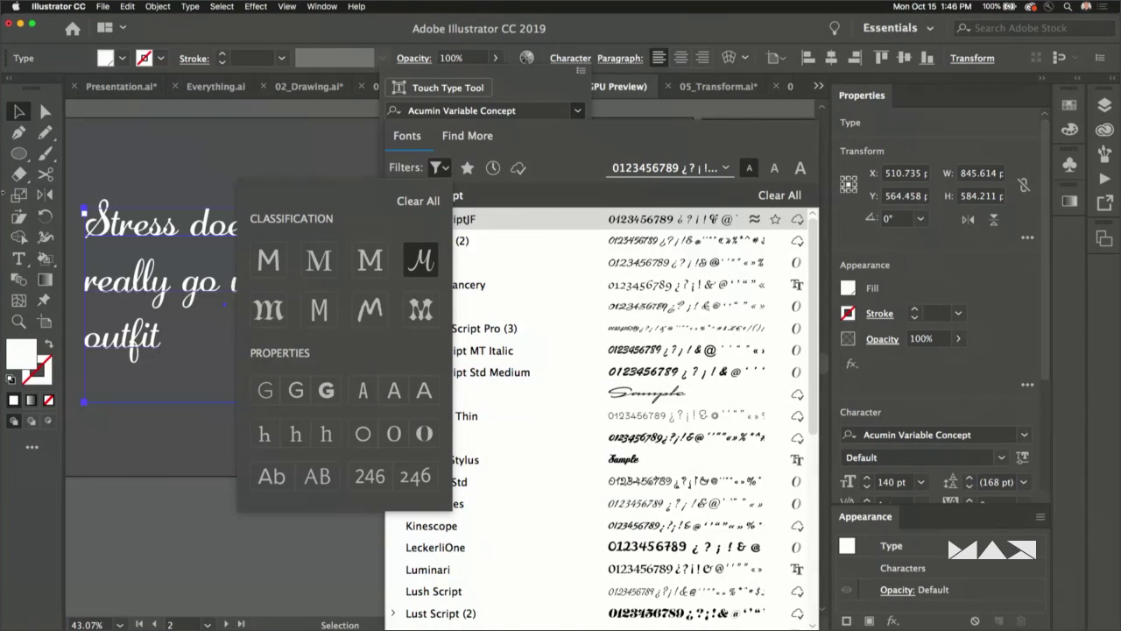
key("Escape")
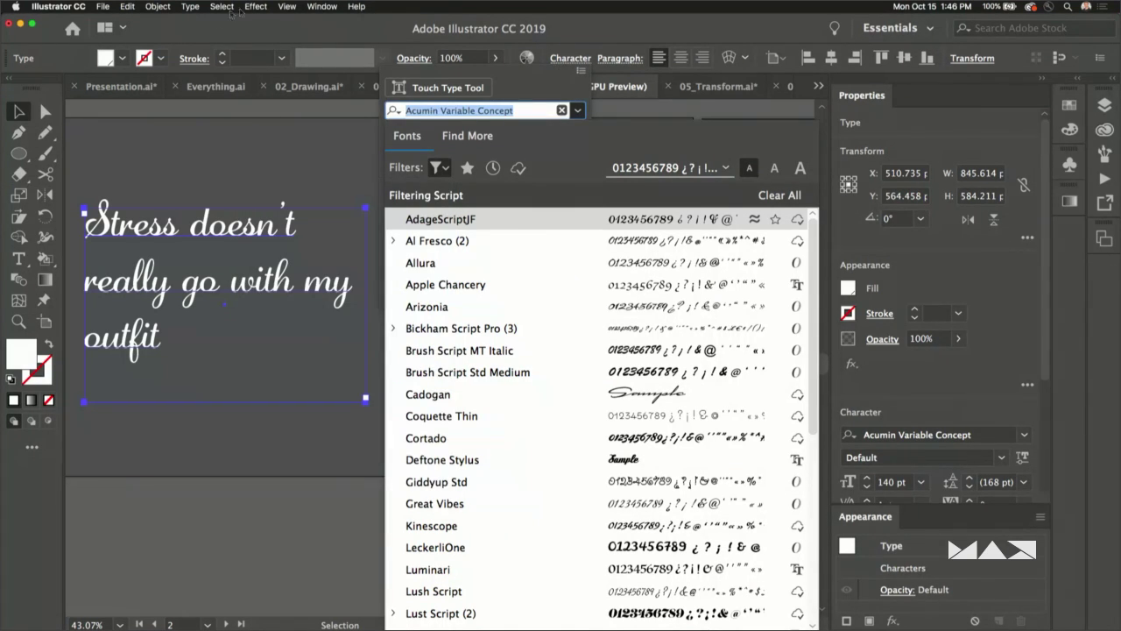
- Close the font list and open the floating Character panel
left_click(287, 6)
left_click(286, 6)
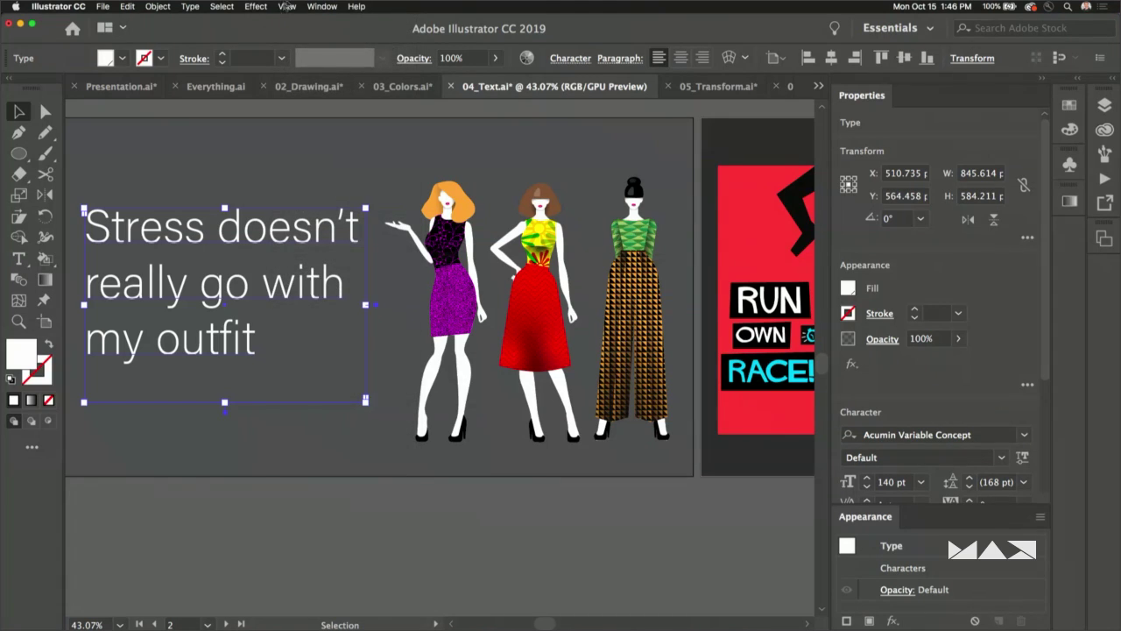
left_click(287, 6)
mouse_move(325, 8)
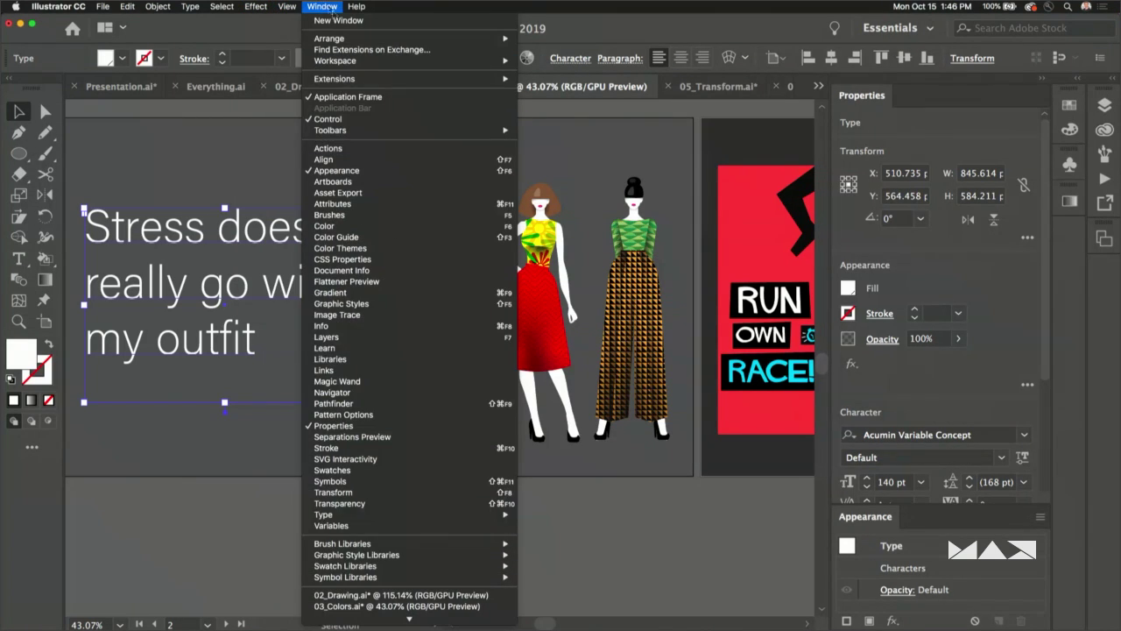
mouse_move(390, 515)
left_click(529, 515)
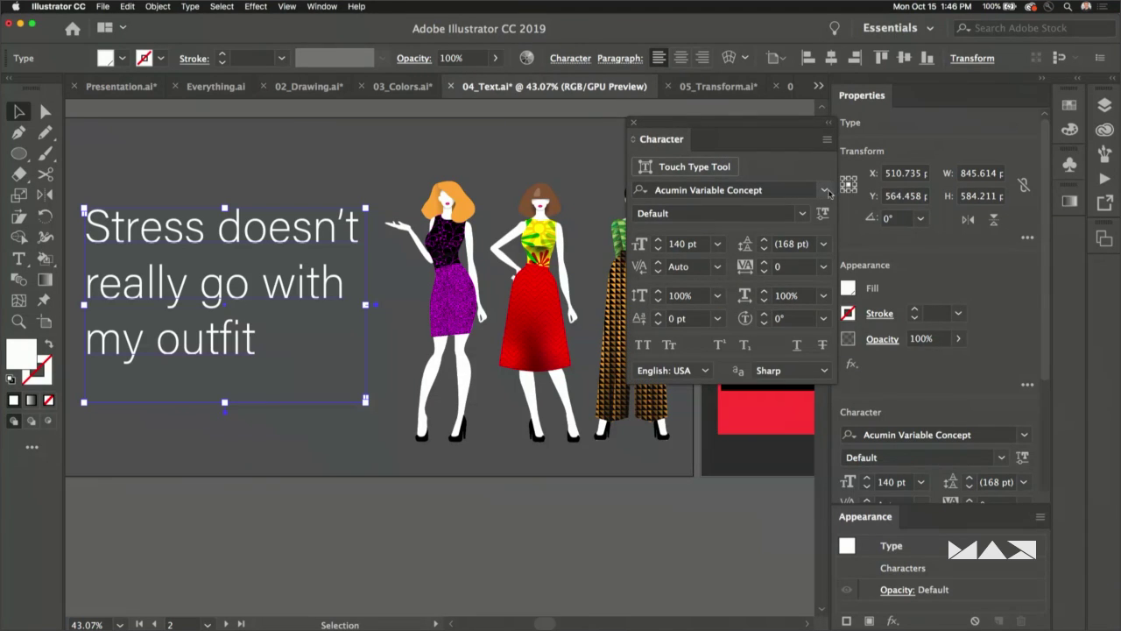
- Change the font of the sentence to Wisdom Script from the list of script fonts
left_click(825, 190)
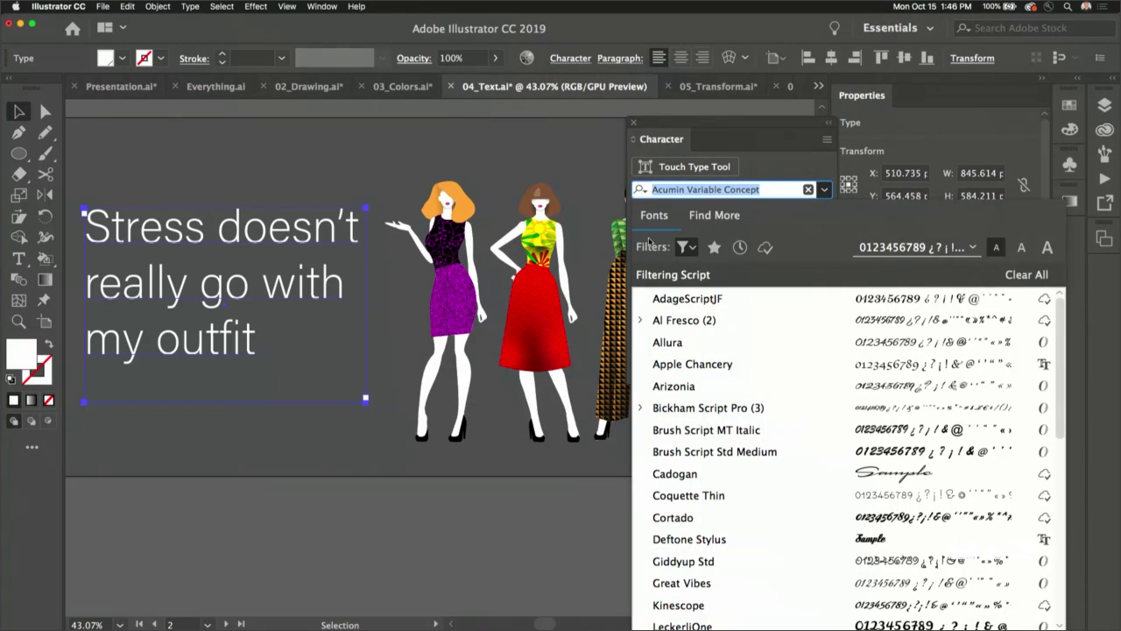
left_click(686, 248)
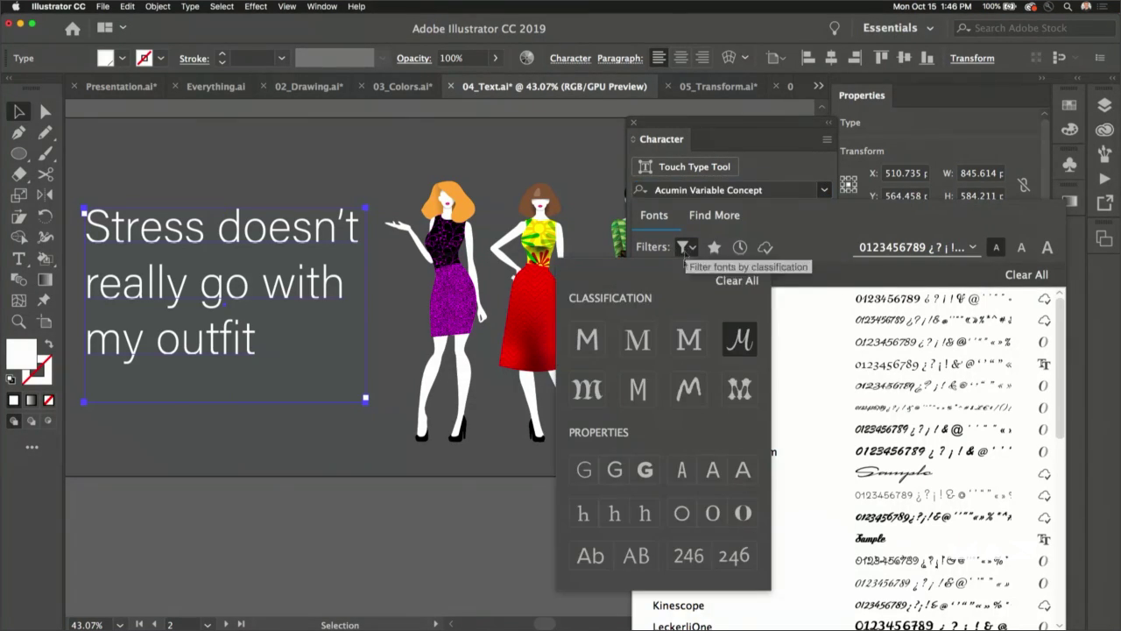
left_click(687, 337)
left_click(687, 337)
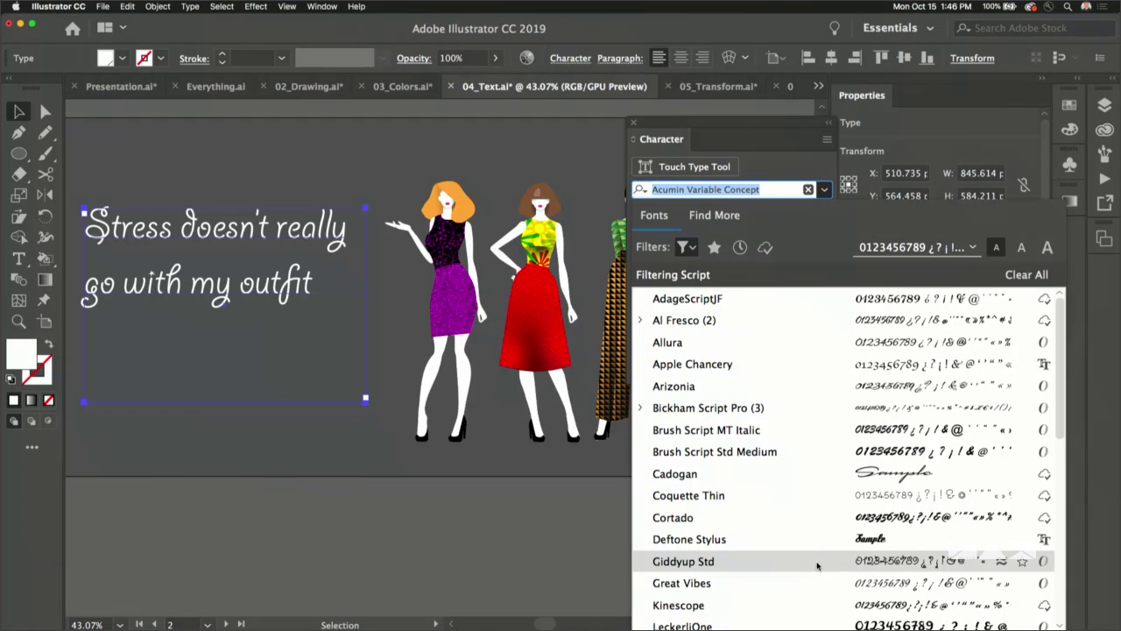
scroll(818, 566, "down", 5)
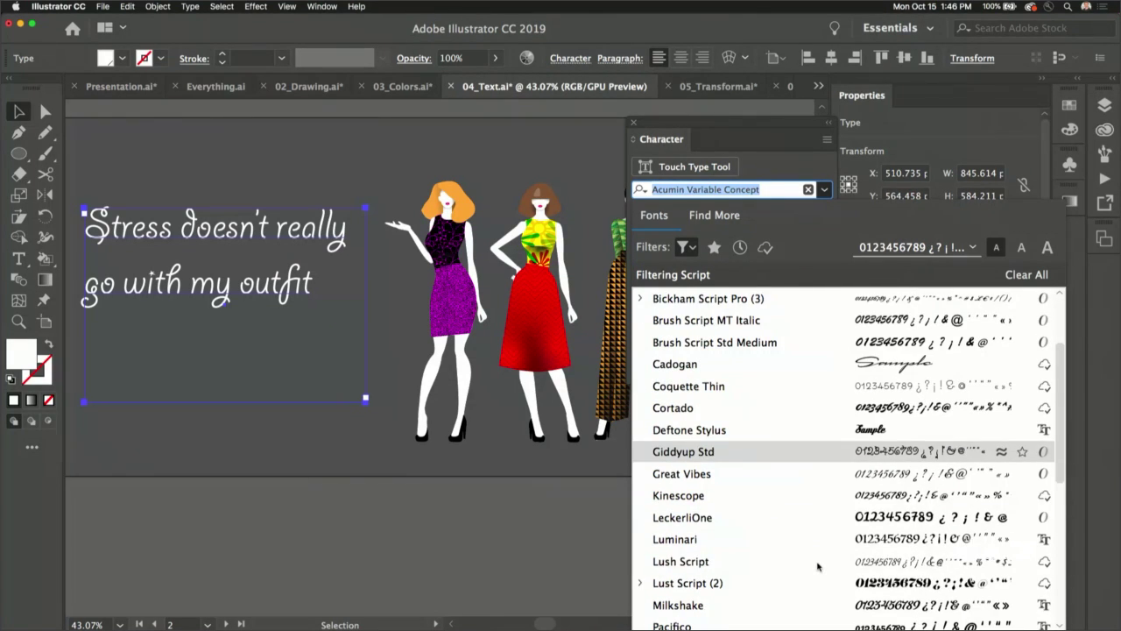
scroll(817, 566, "down", 7)
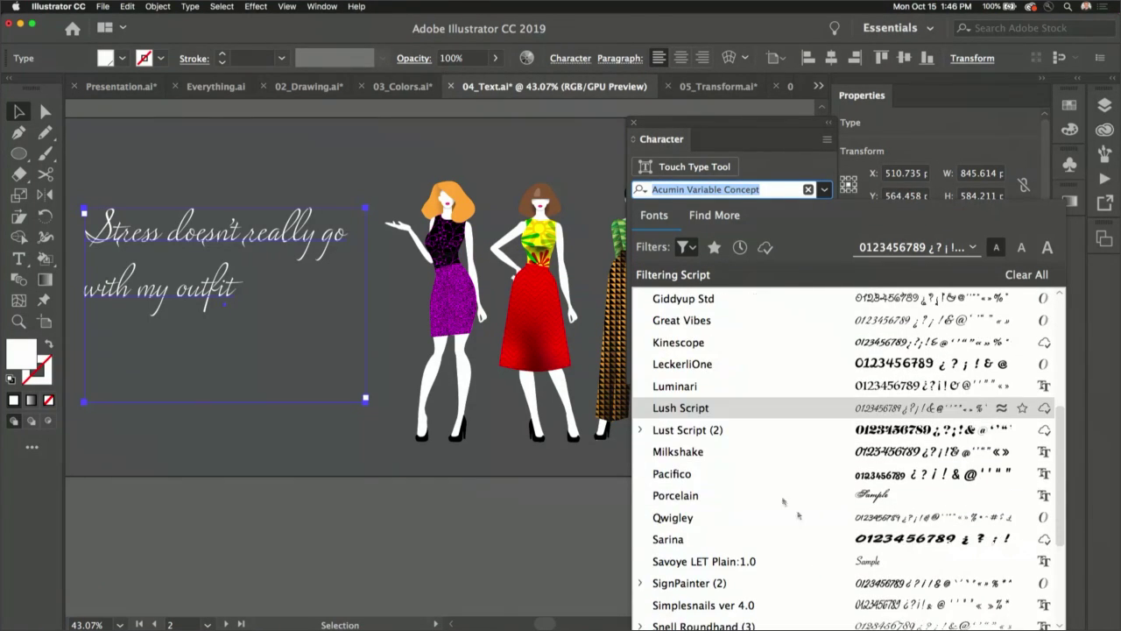
scroll(788, 498, "down", 8)
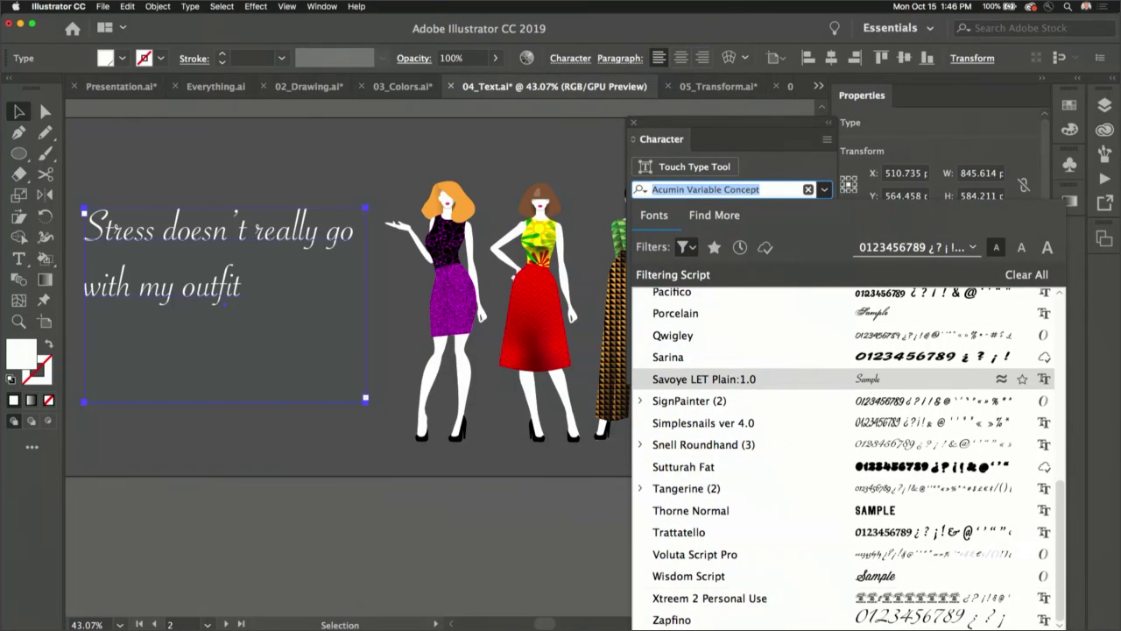
left_click(809, 575)
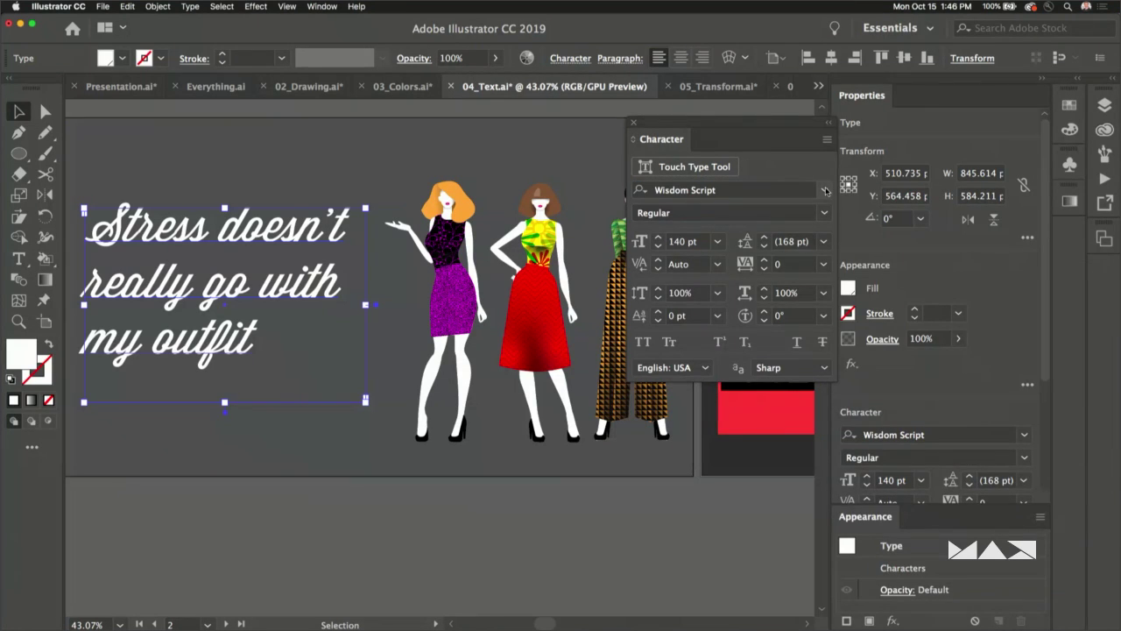
- Change the font list's classification filter for the outfit sentence from Script to Slab Serif
left_click(825, 190)
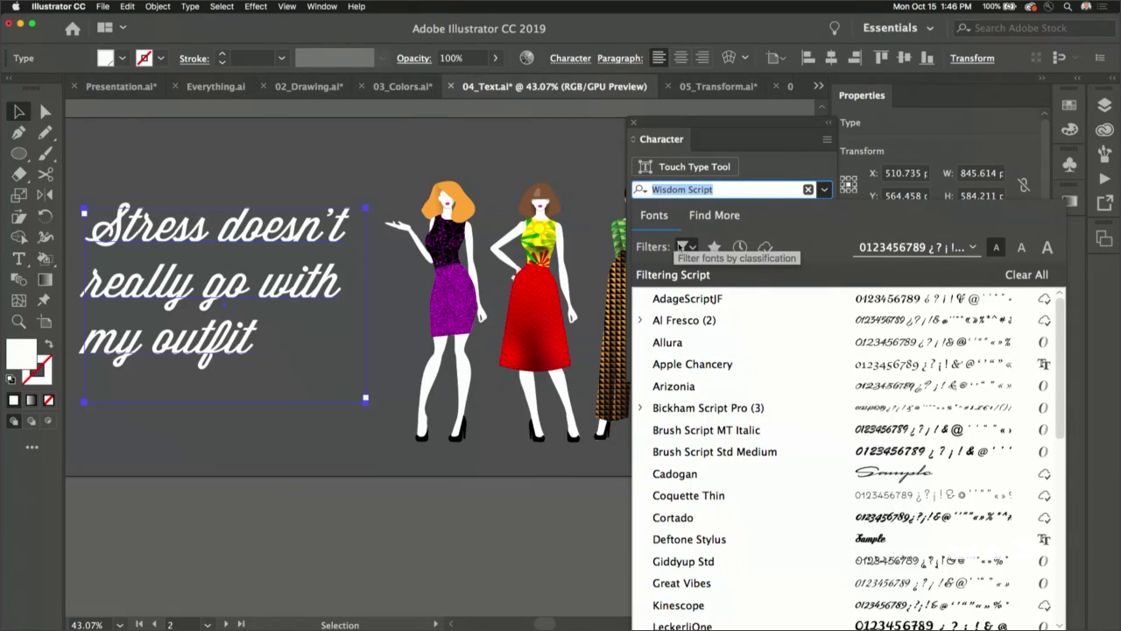
left_click(688, 249)
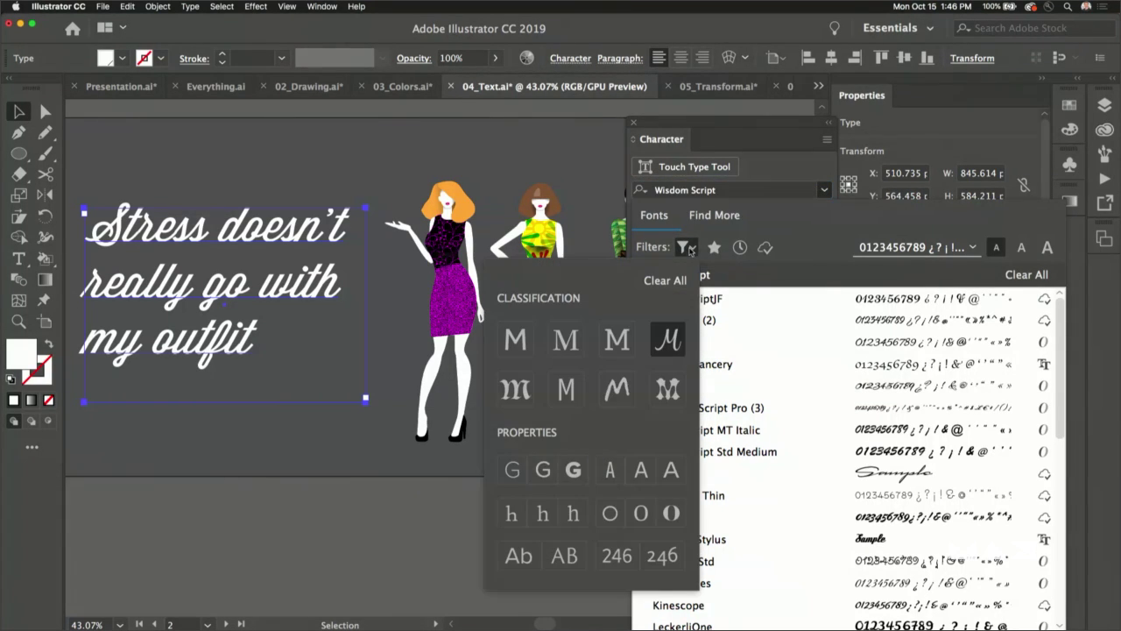
left_click(515, 341)
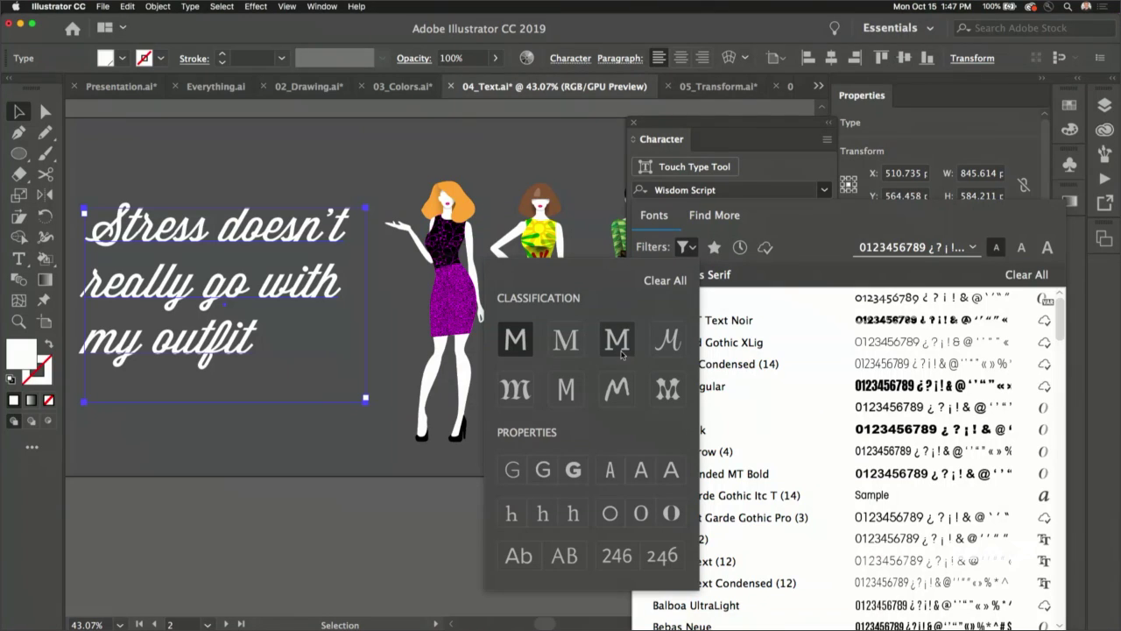
left_click(569, 344)
left_click(611, 341)
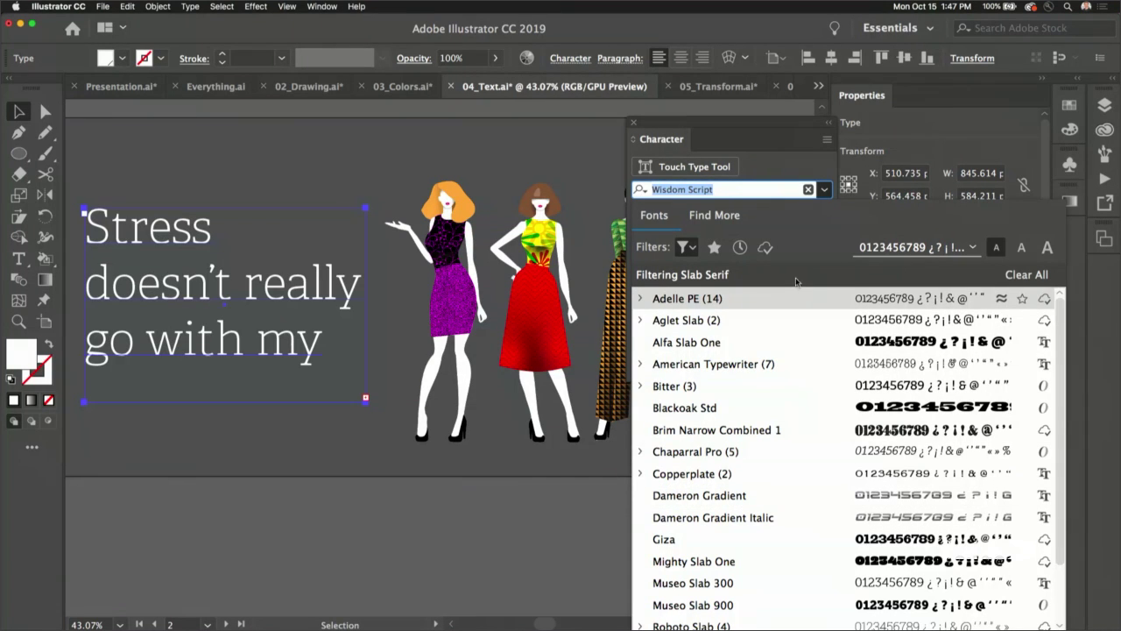
- Browse the slab serif fonts available from Adobe Fonts, previewing them on the outfit sentence
left_click(705, 215)
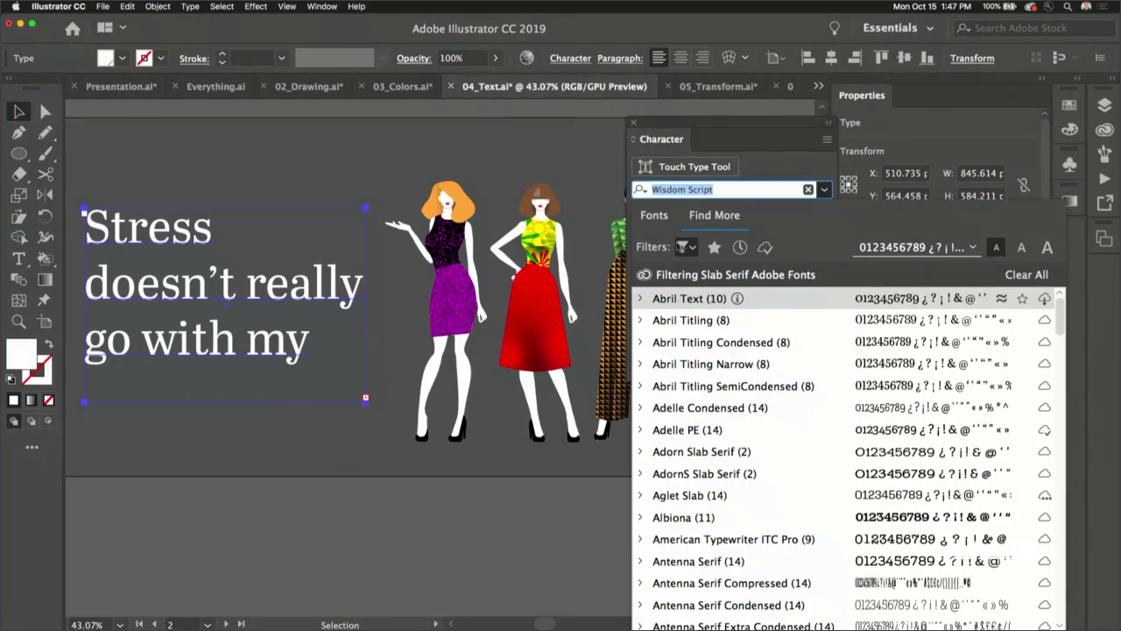
left_click(296, 191)
left_click(714, 236)
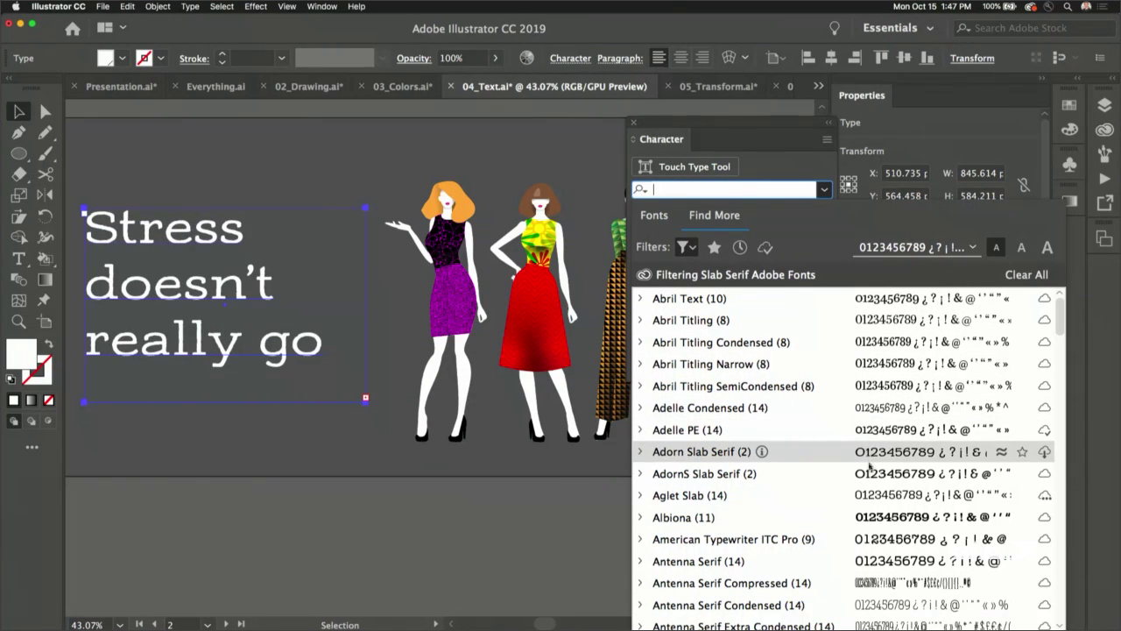
scroll(870, 508, "down", 3)
scroll(870, 512, "down", 3)
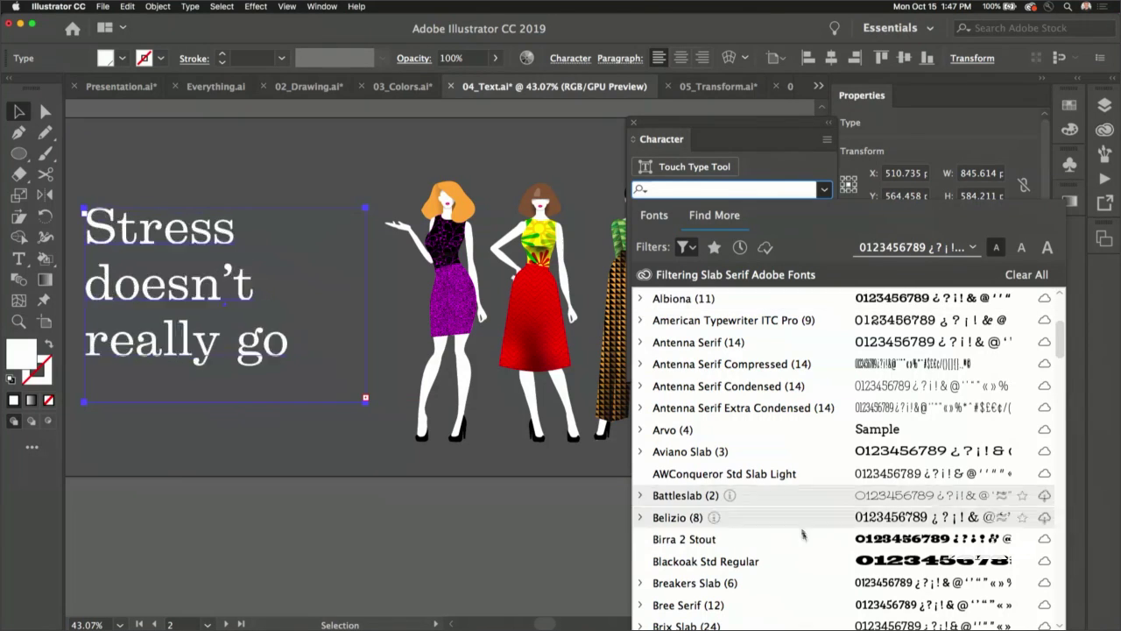
scroll(796, 535, "down", 4)
scroll(796, 536, "down", 5)
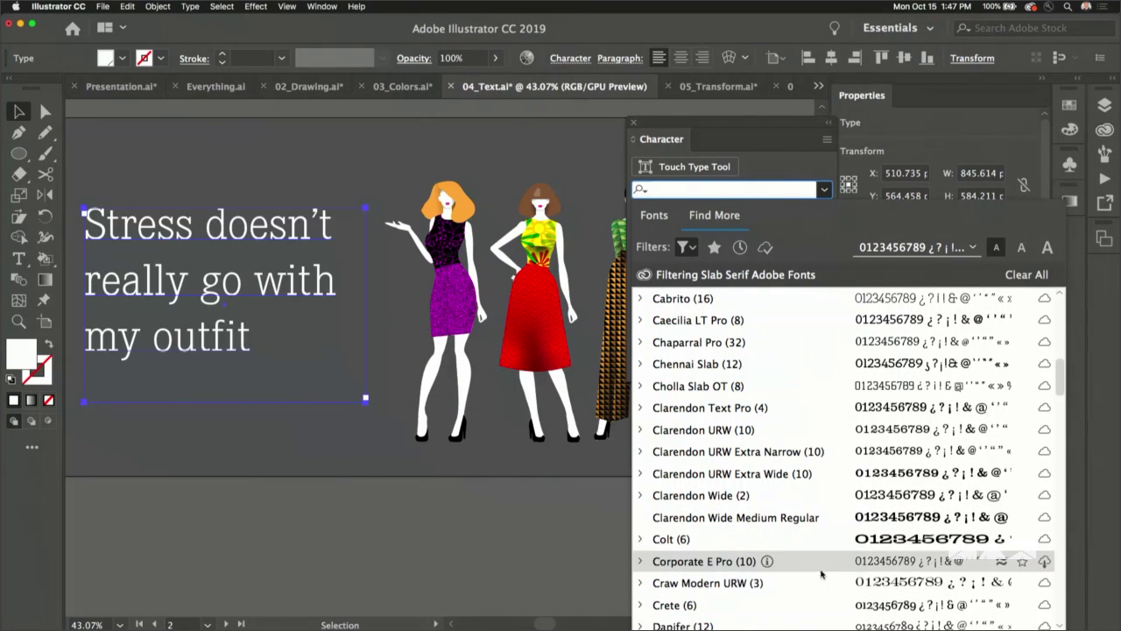
scroll(821, 571, "down", 3)
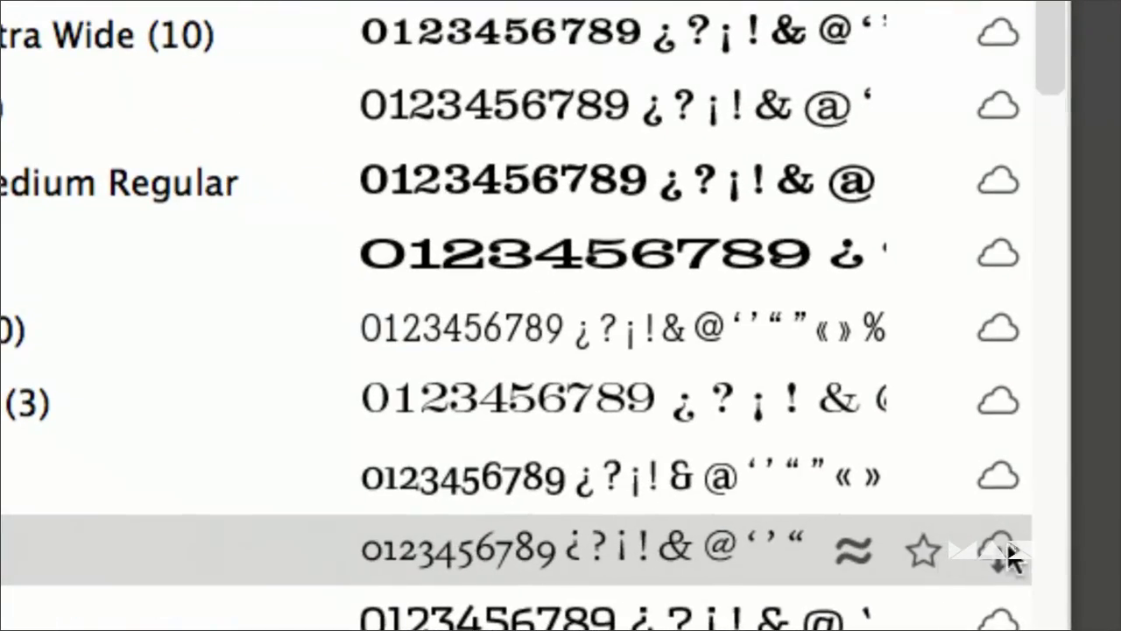
- Try marking Dapifer as a favorite, activate its 12 fonts from Adobe Fonts and close the font list
left_click(922, 551)
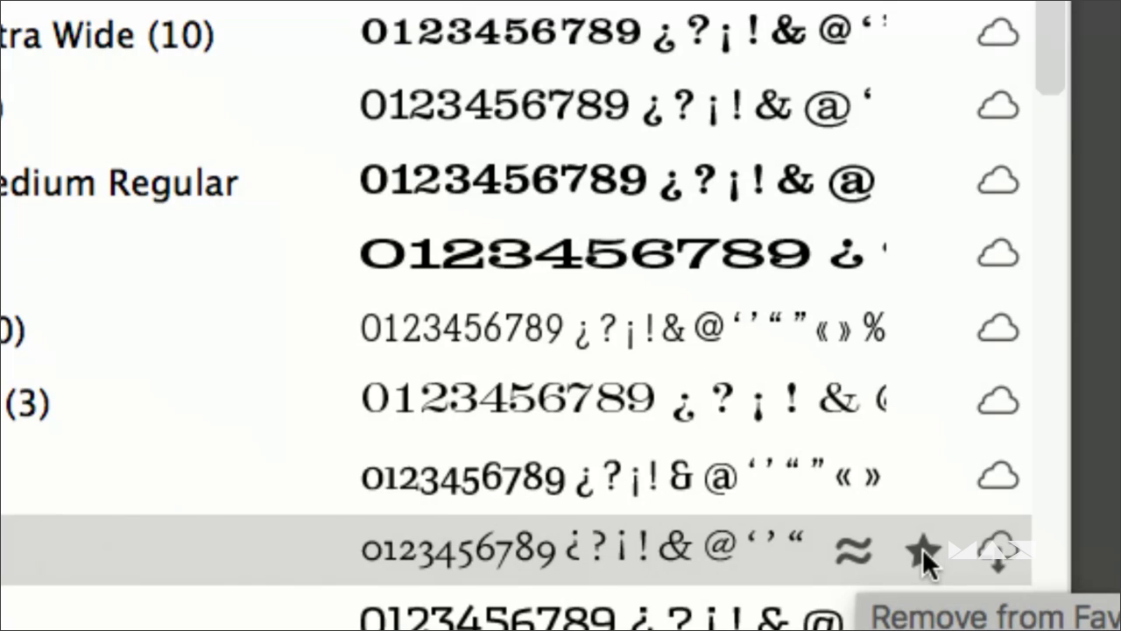
left_click(921, 549)
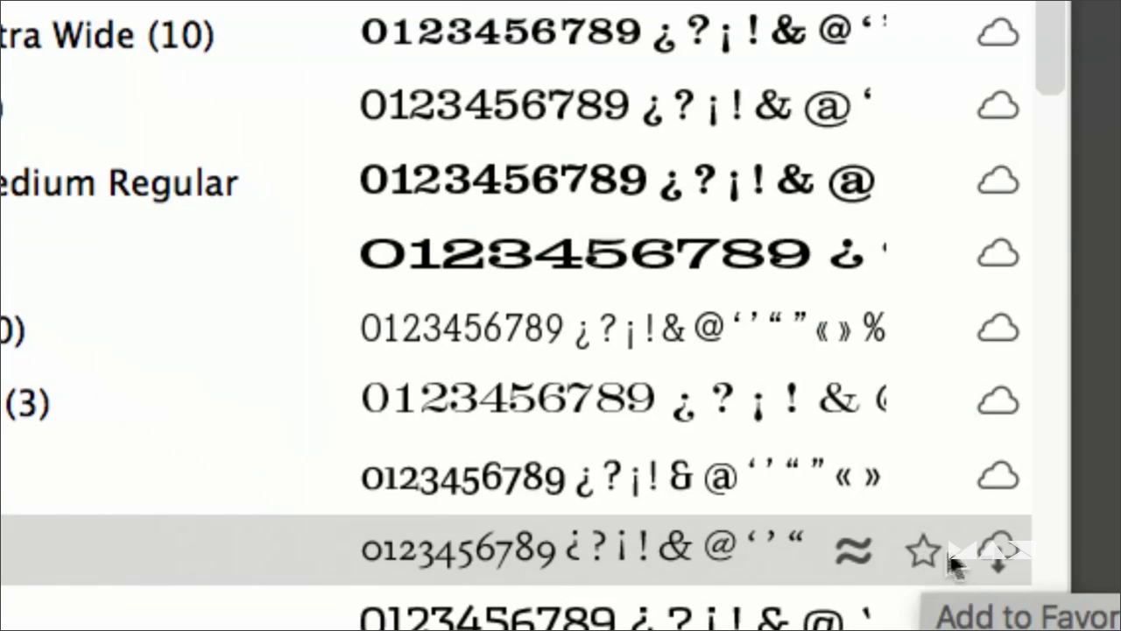
left_click(996, 555)
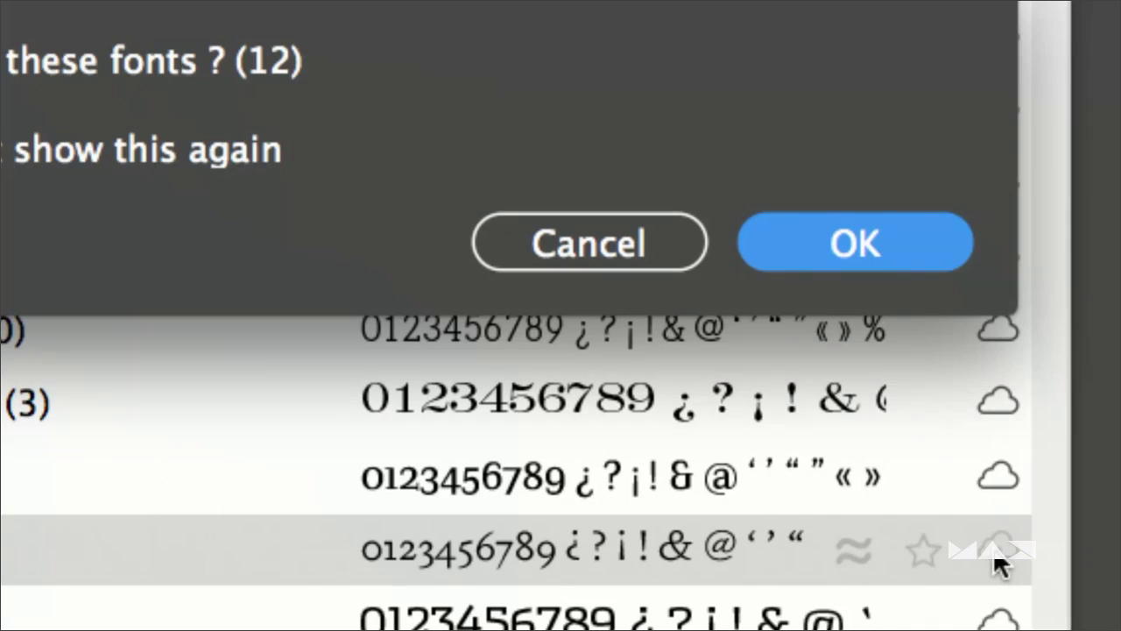
left_click(809, 250)
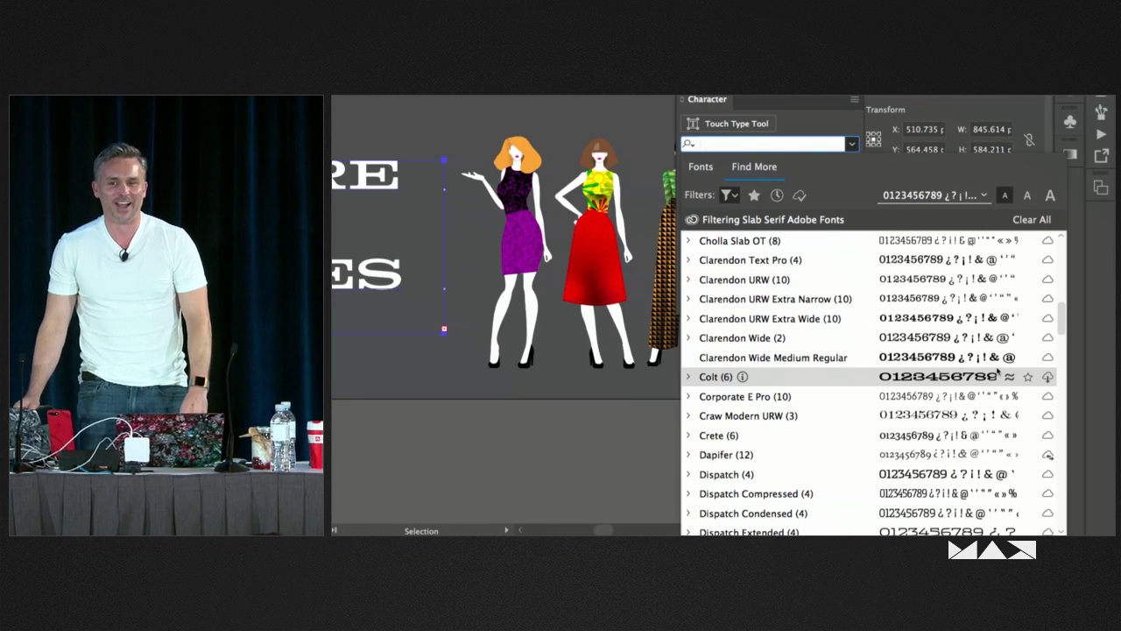
key("Escape")
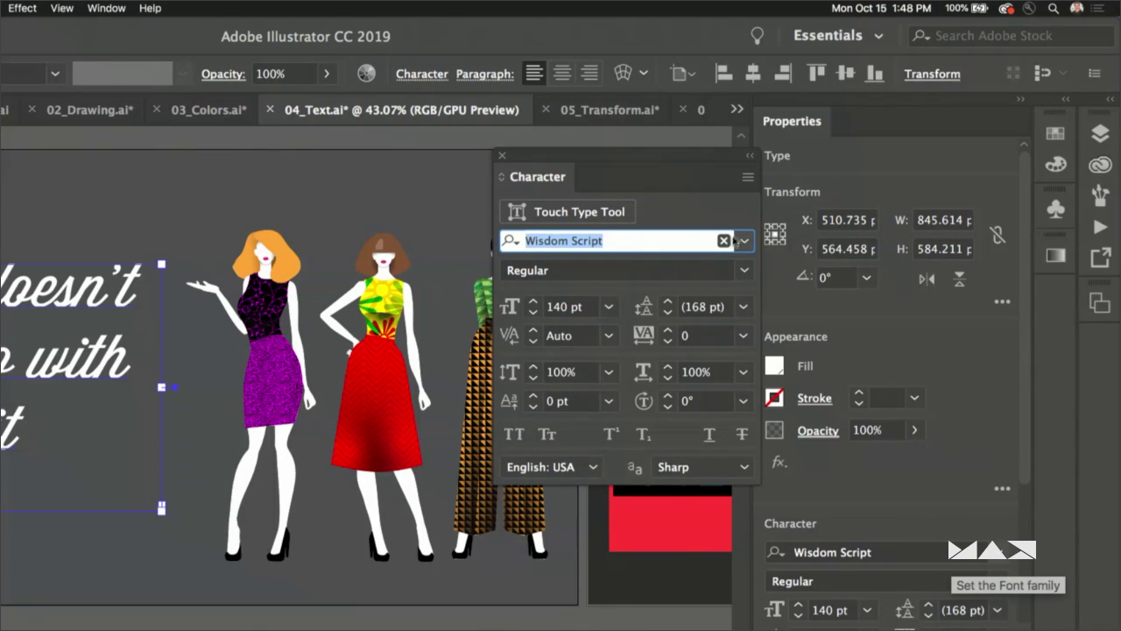
key("Return")
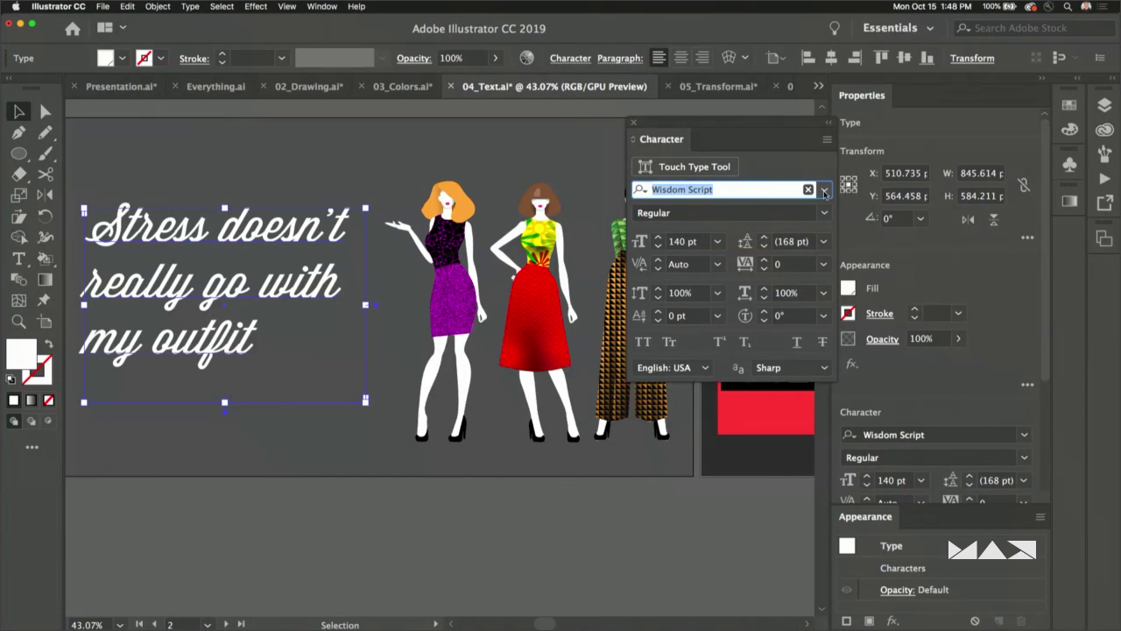
- Filter the slab serif font list to recently added fonts and mark Dapifer as a favorite
left_click(823, 191)
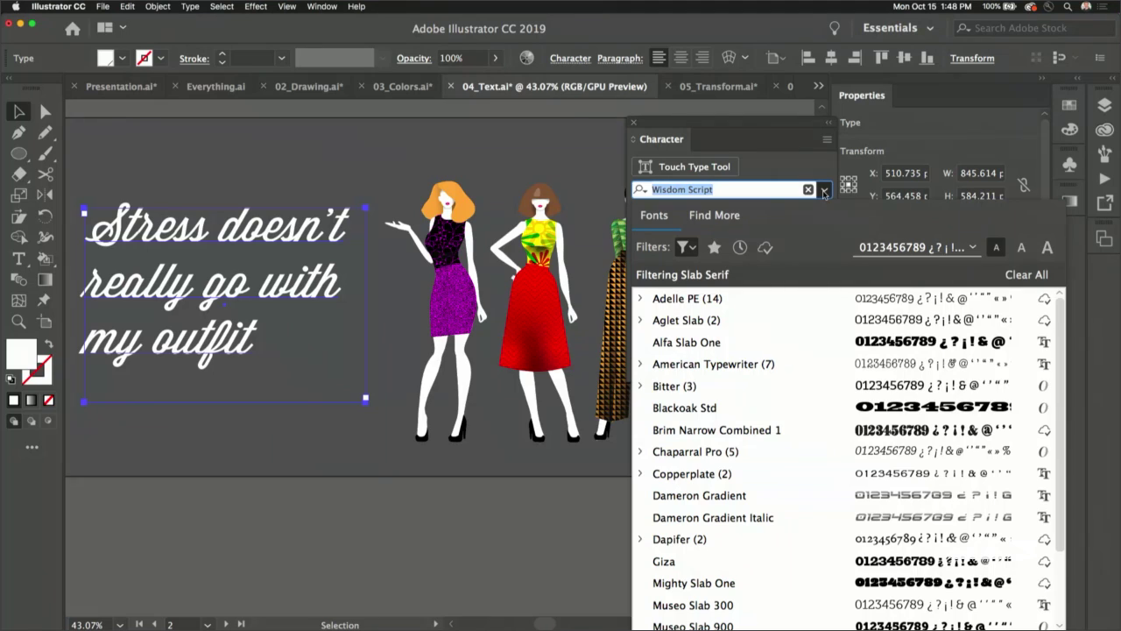
left_click(739, 247)
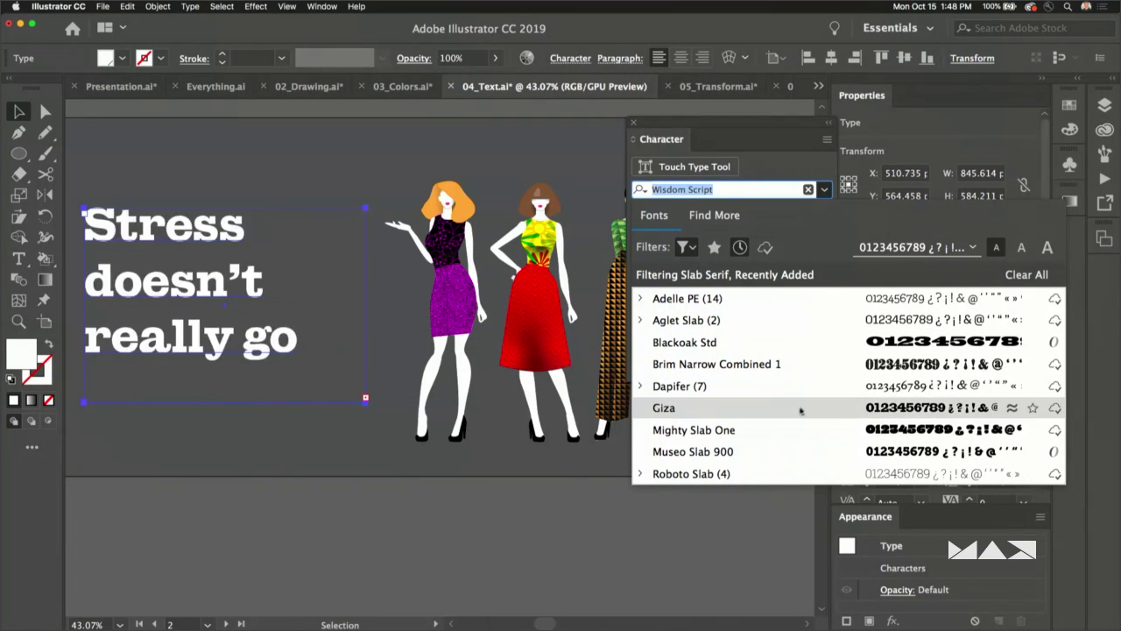
left_click(1034, 388)
- Check the favorite slab serif fonts and clear both the Recently Added and Favorite filters
left_click(714, 247)
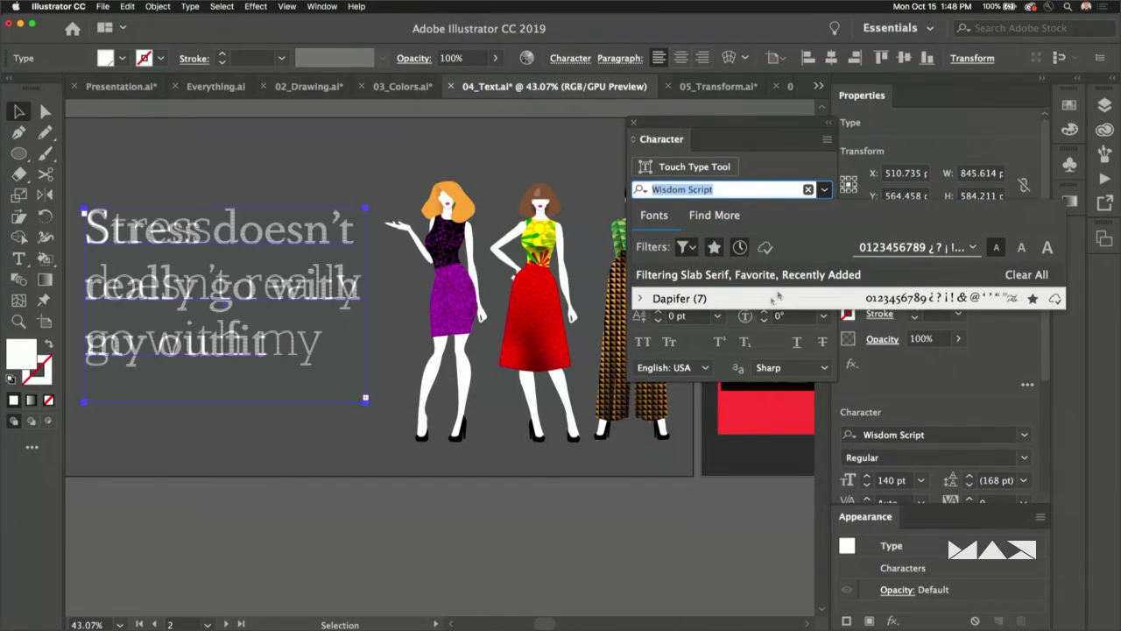
left_click(714, 247)
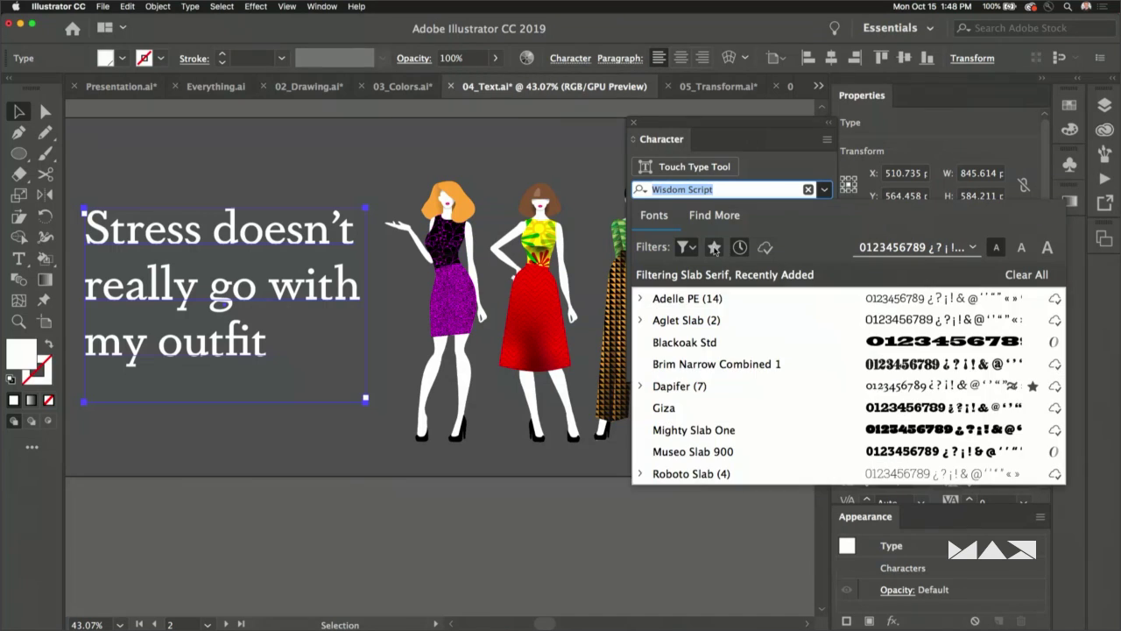
left_click(739, 247)
left_click(714, 248)
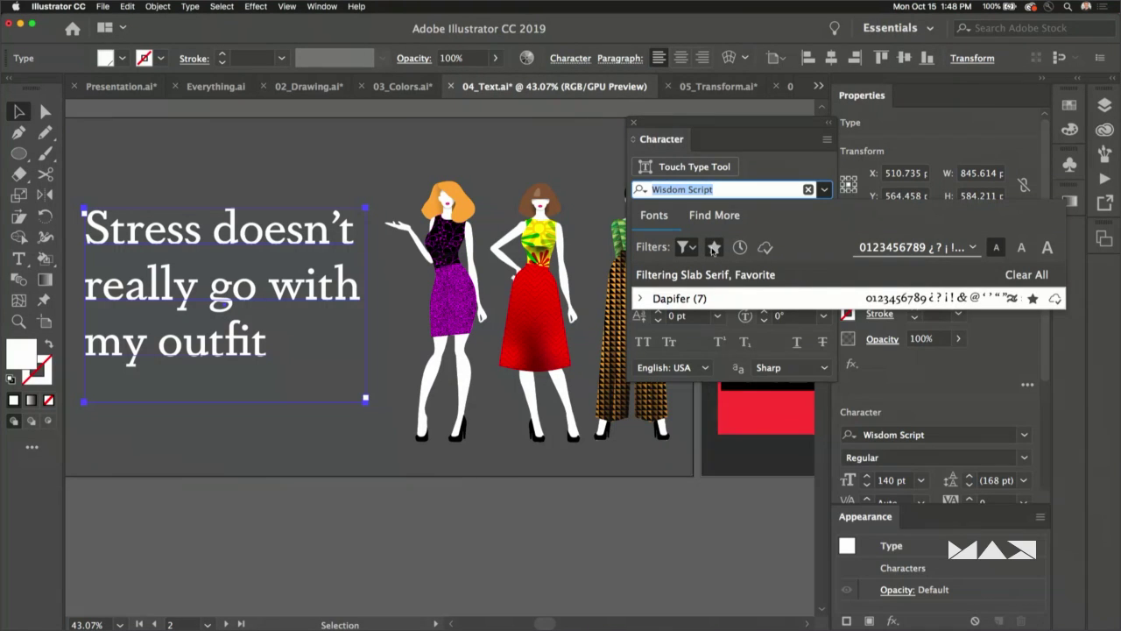
left_click(713, 248)
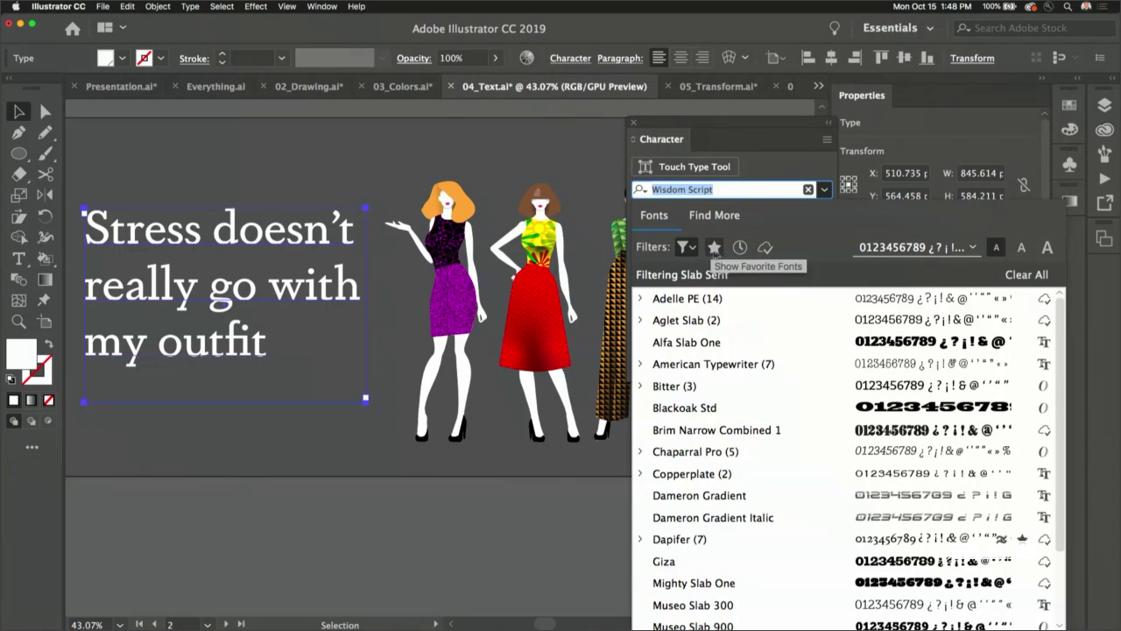
- Set the outfit sentence in Alfa Slab One and refit its text frame to about 1072 × 672 px, lower on the artboard
left_click(810, 350)
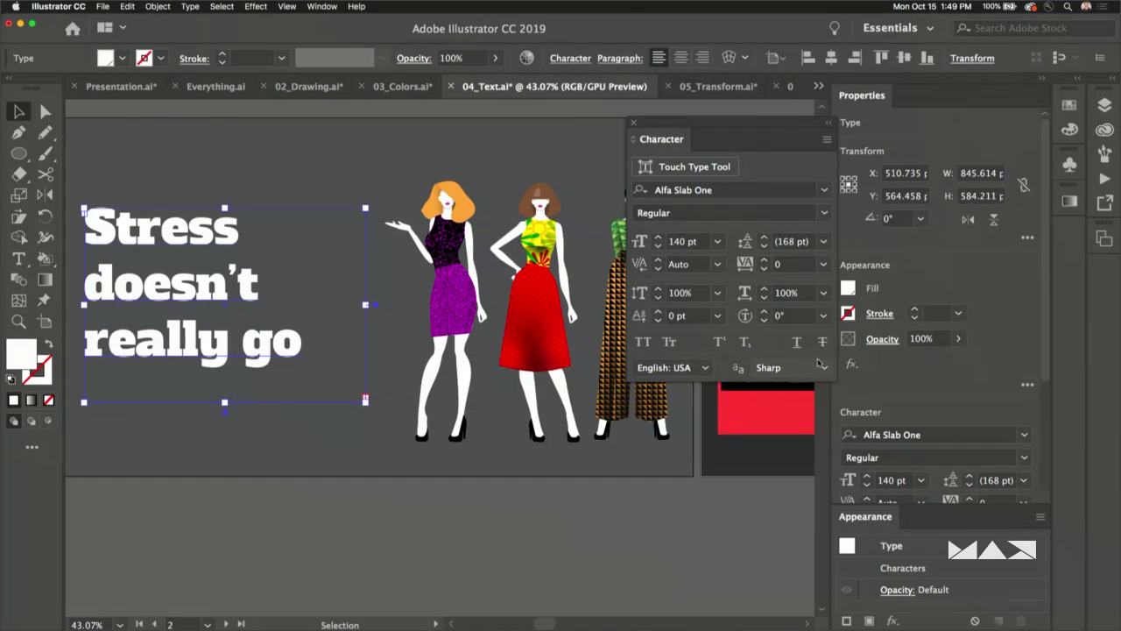
left_click_drag(365, 397, 441, 430)
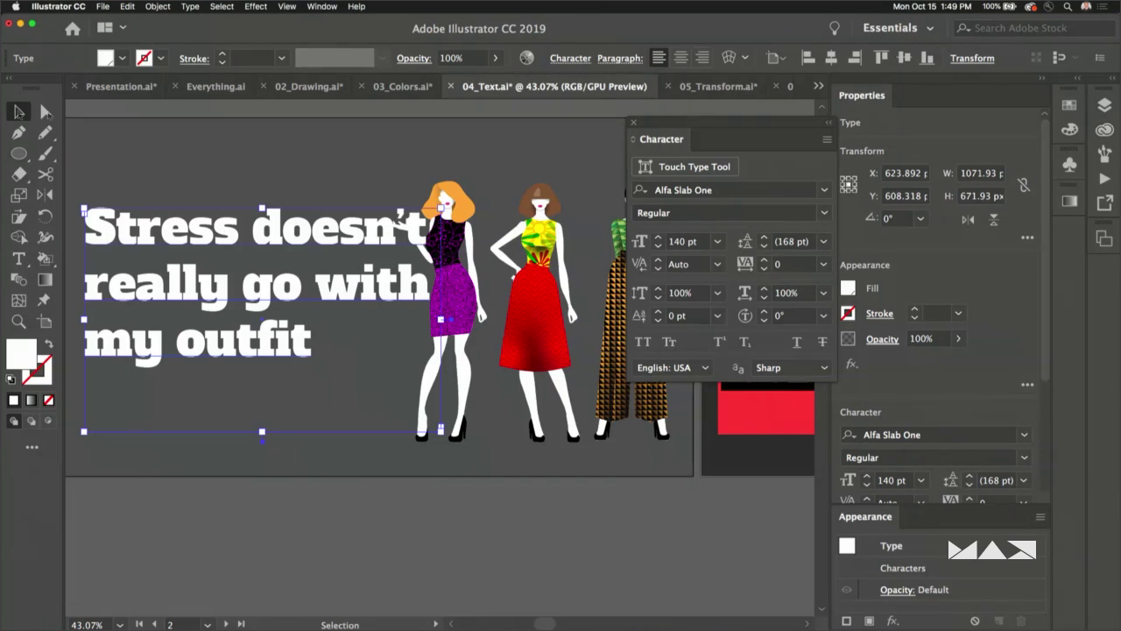
left_click_drag(181, 231, 165, 269)
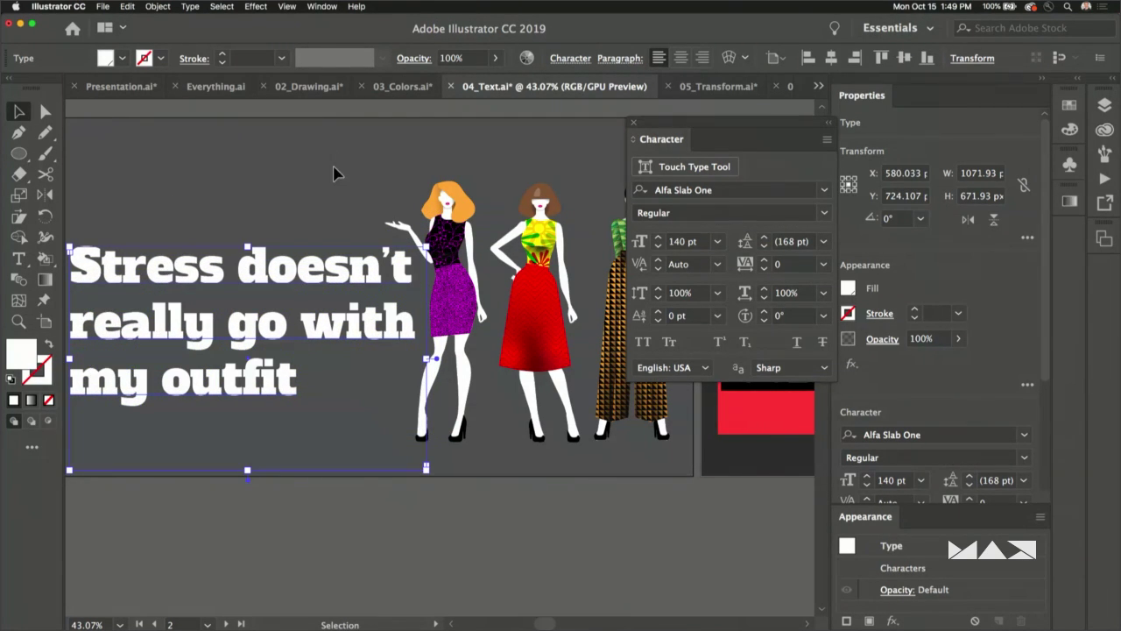
- Expand the collapsed panels to reach the artboard list and go to the 3 Touch Type Tool artboard
left_click(1109, 82)
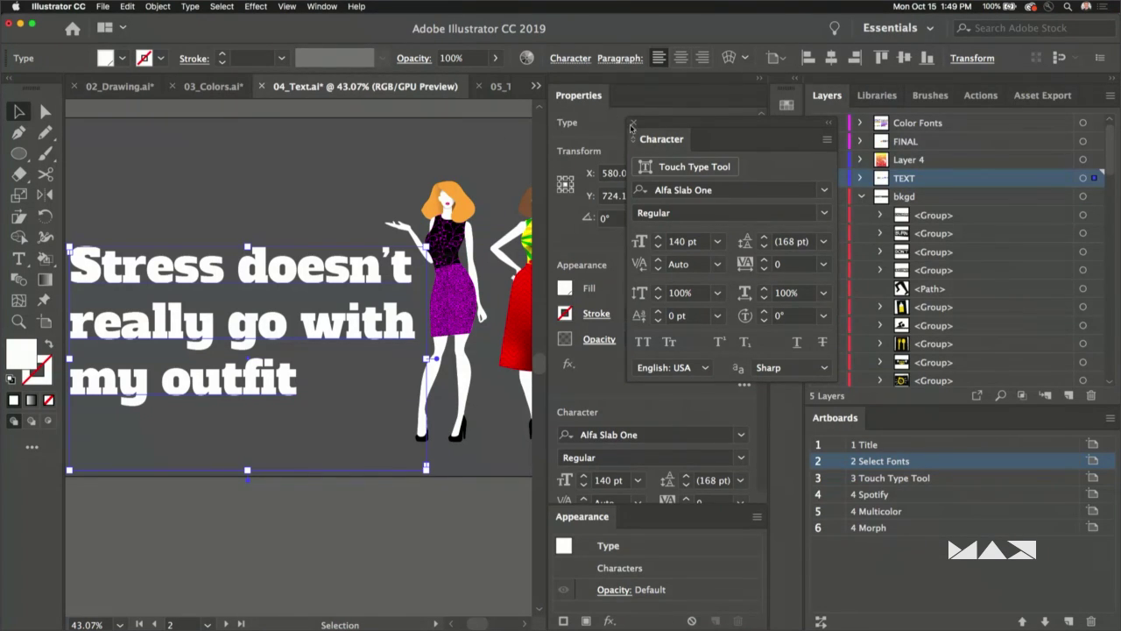
left_click(969, 479)
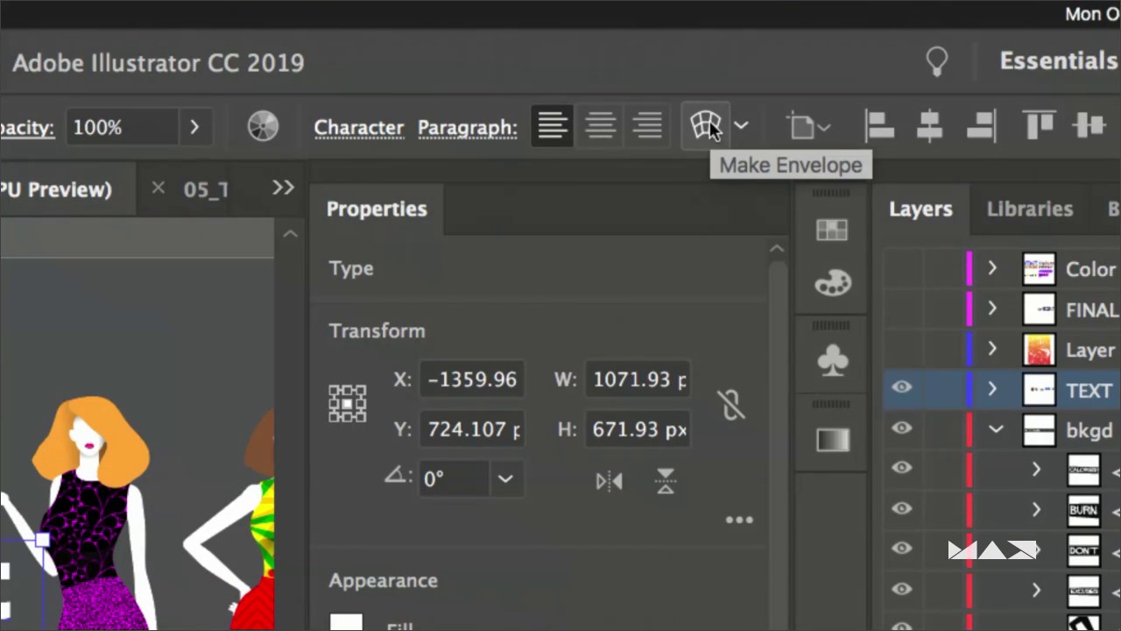
left_click(741, 127)
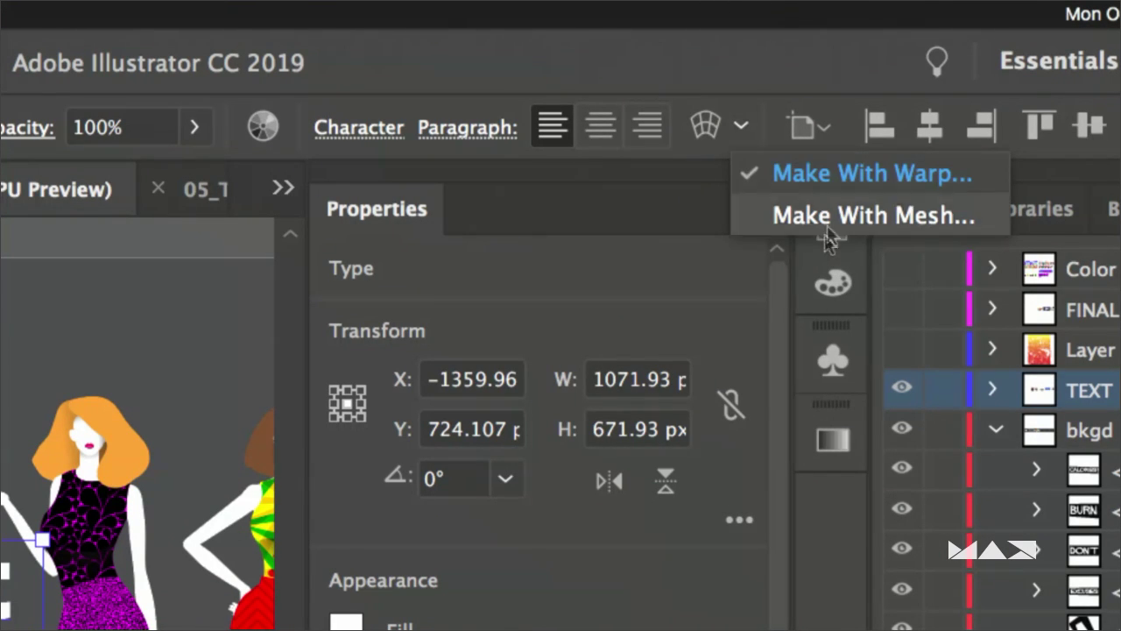
left_click(741, 79)
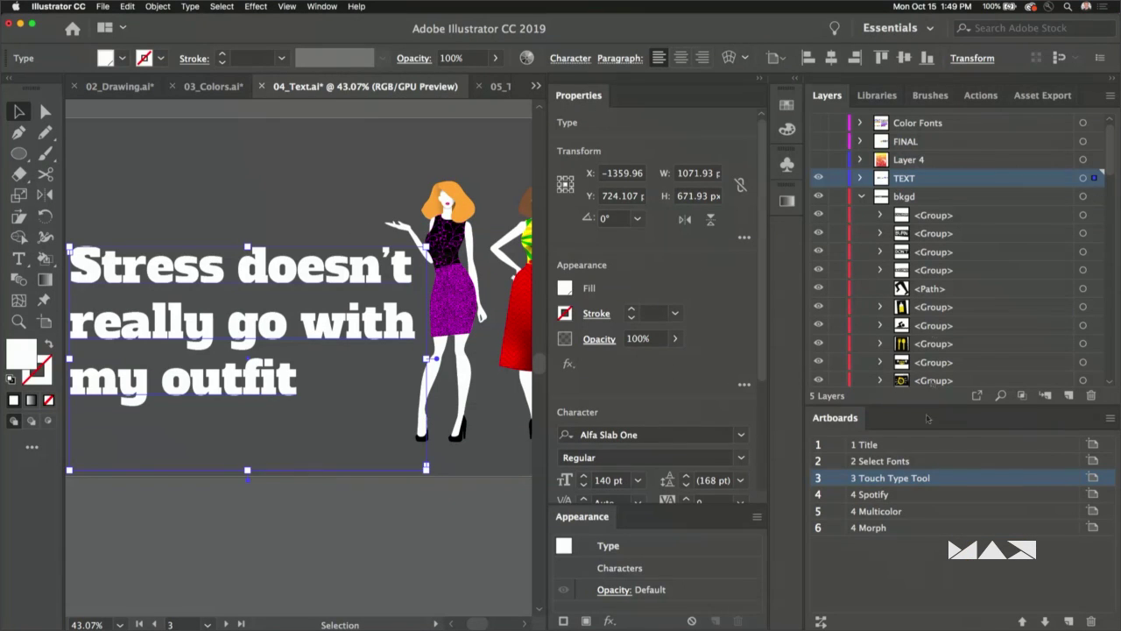
double_click(950, 490)
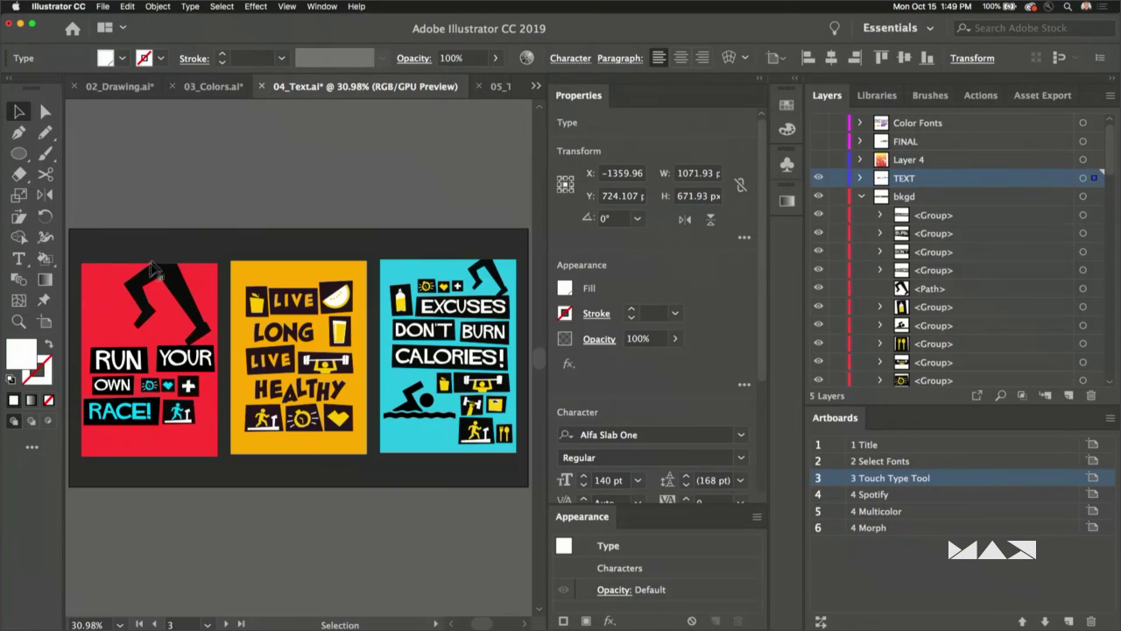
- Select the word LONG on the yellow poster
left_click(17, 321)
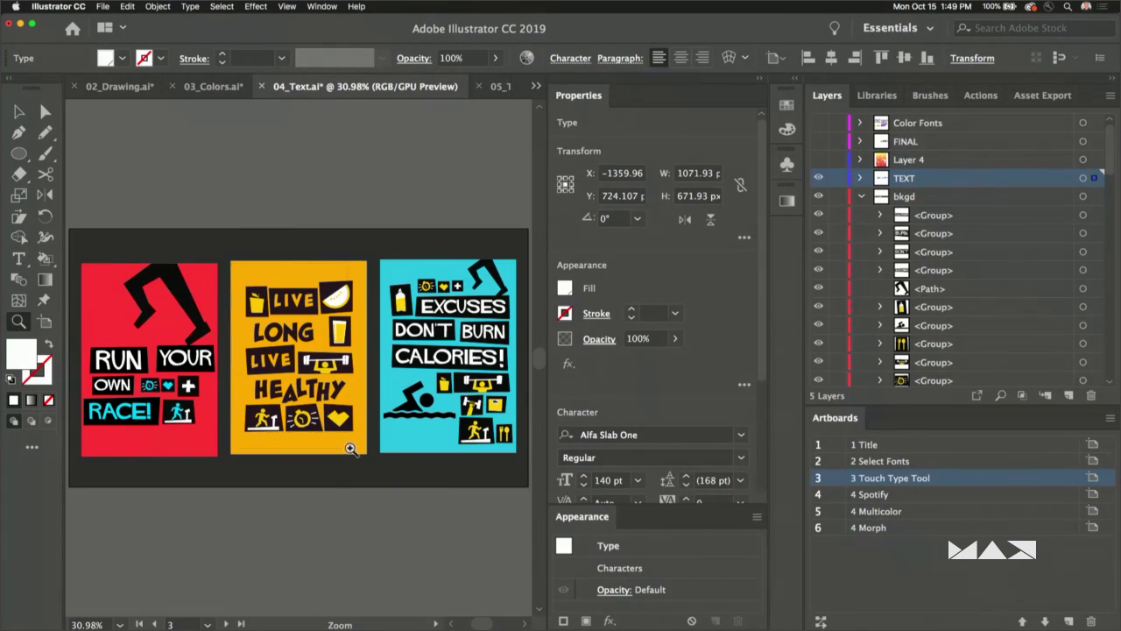
left_click(351, 448)
left_click(408, 387)
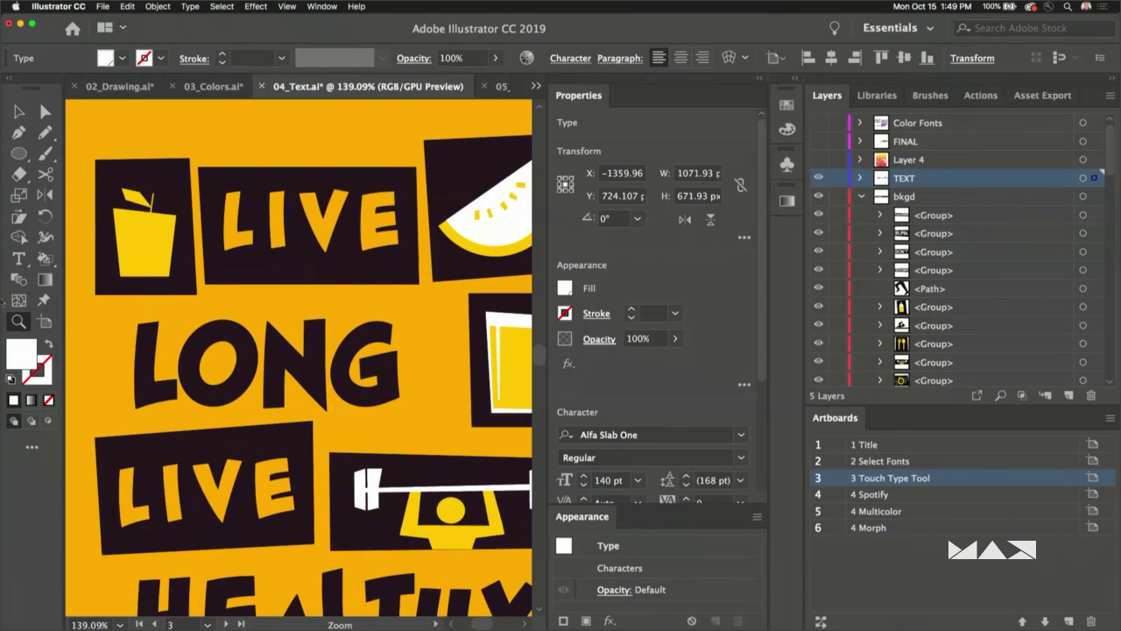
key("v")
left_click(201, 396)
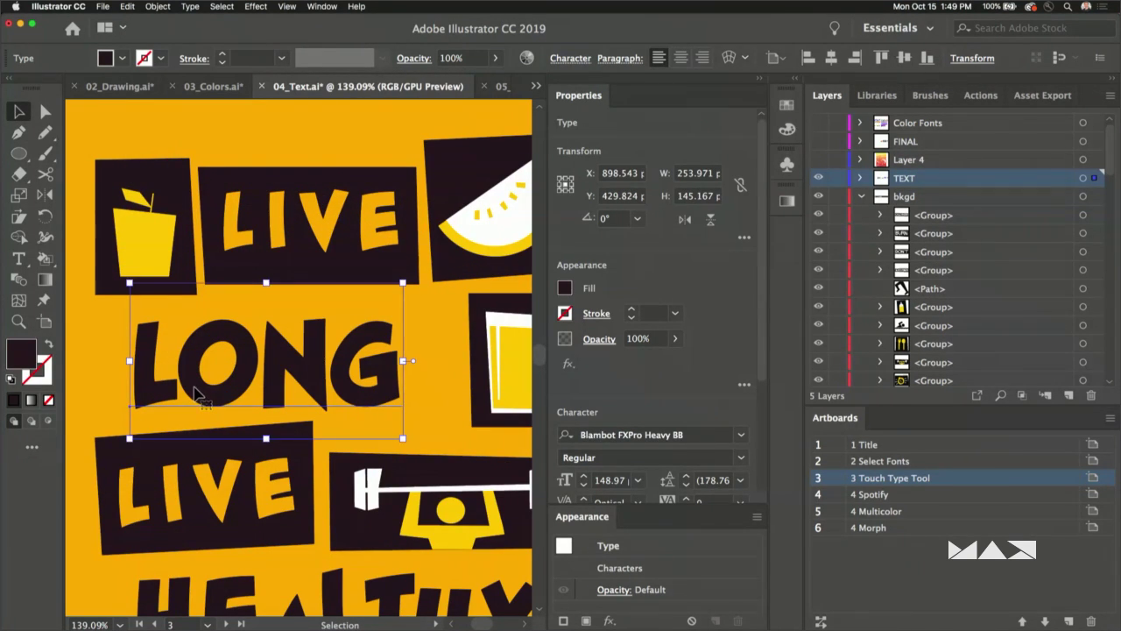
double_click(198, 395)
- Switch to the Touch Type tool for editing individual characters of the word LONG
left_click(17, 112)
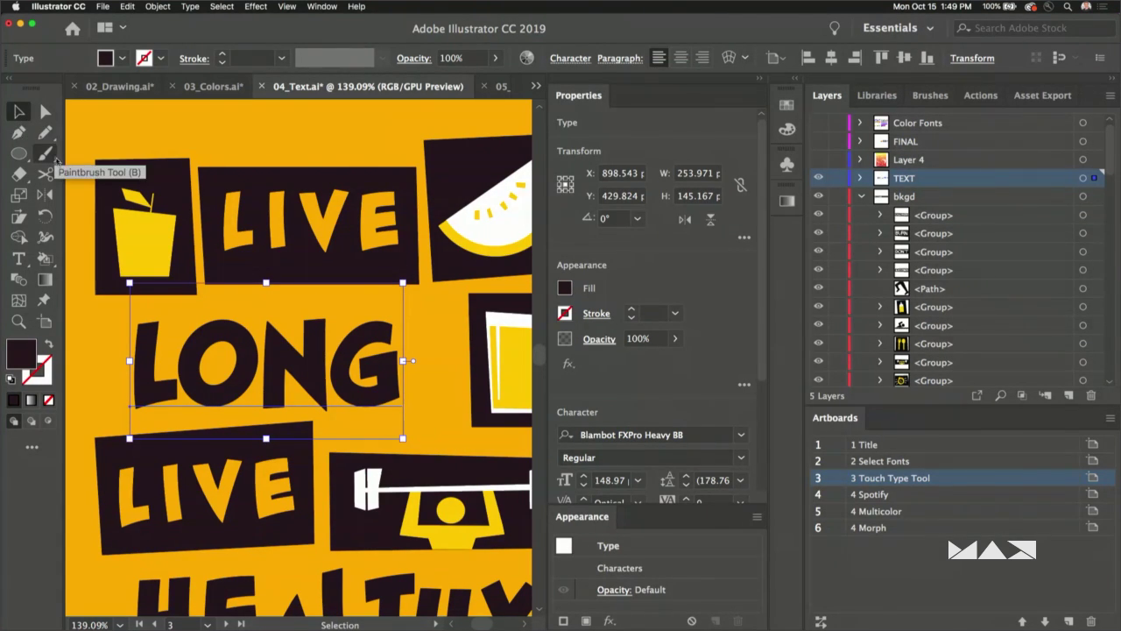
left_click(11, 259)
left_click(15, 260)
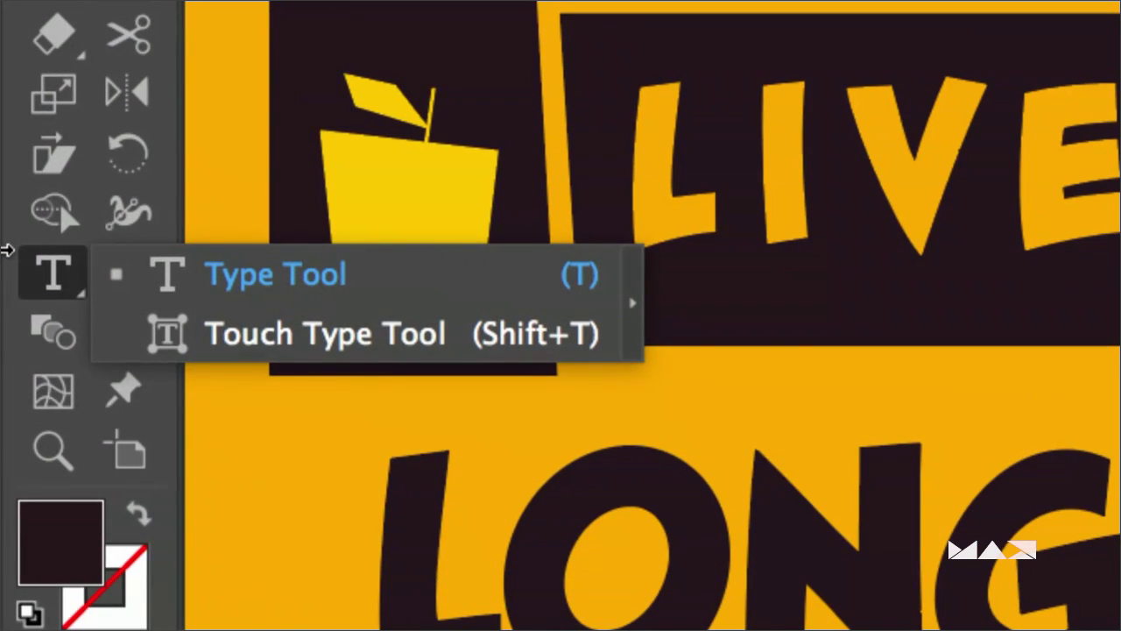
left_click(273, 332)
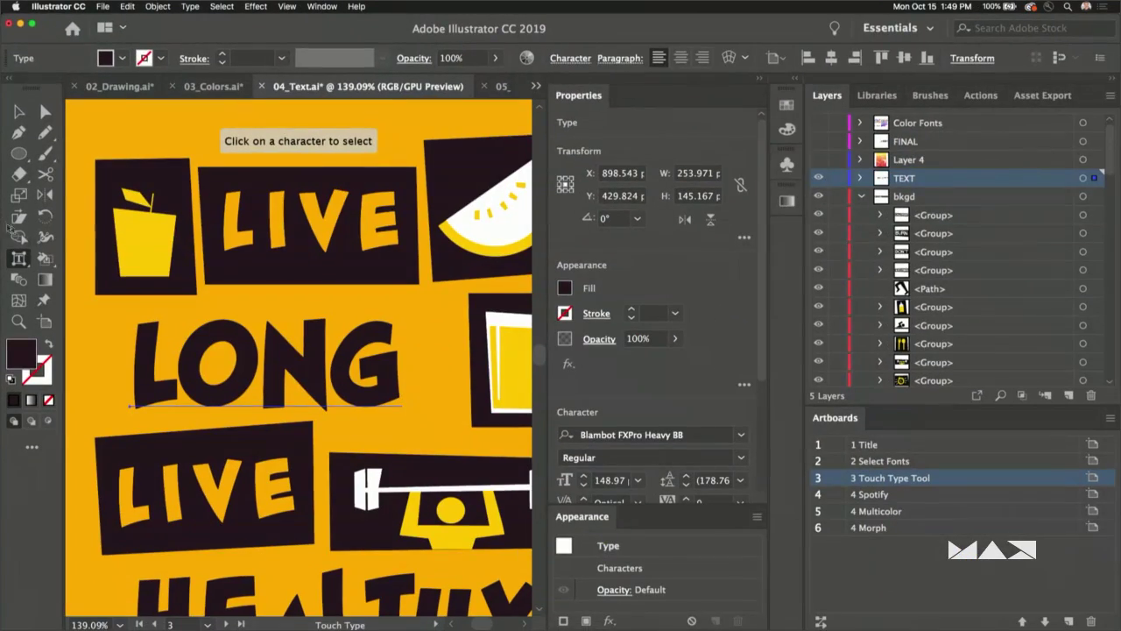
- Reposition individual letters of LONG with the Touch Type tool, raising the O, lowering the L and shifting the N slightly right
left_click(182, 367)
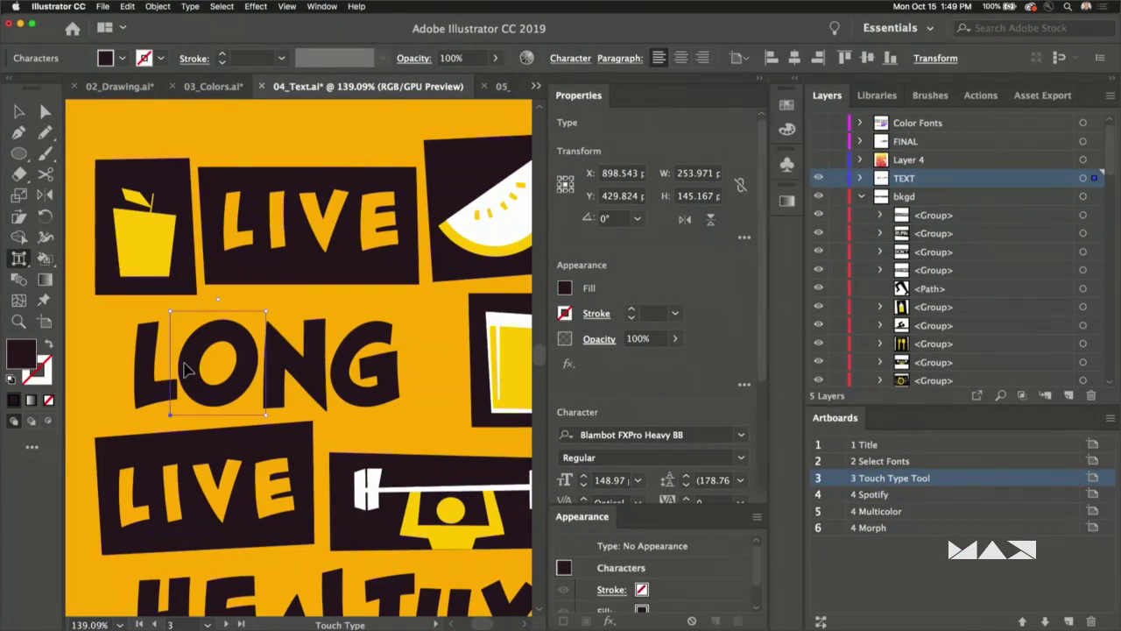
left_click_drag(189, 379, 187, 358)
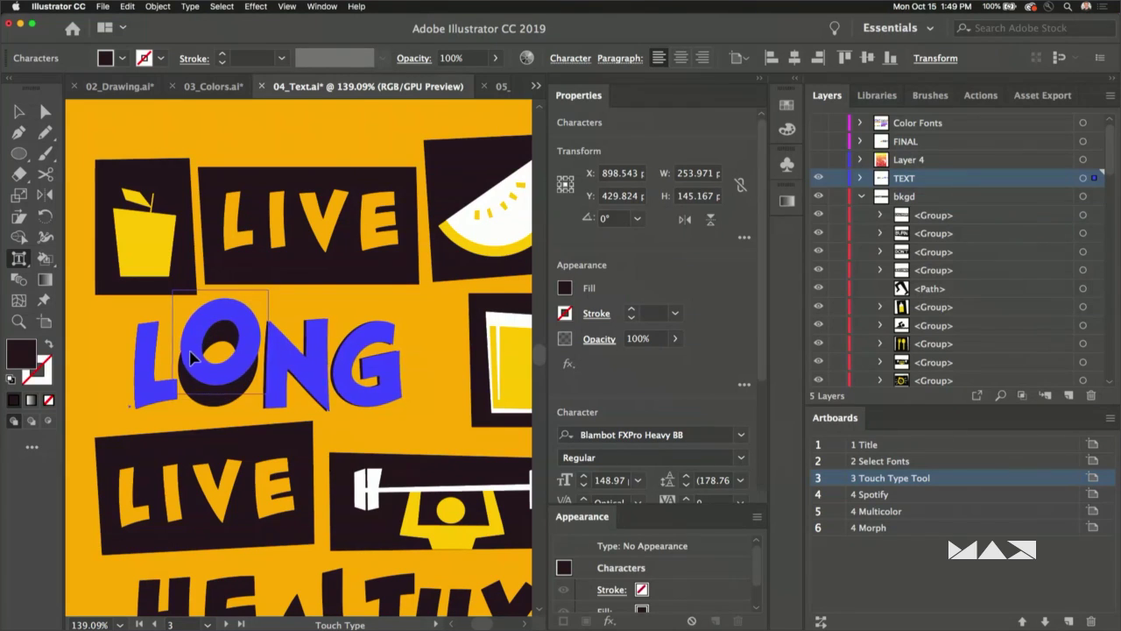
left_click(134, 390)
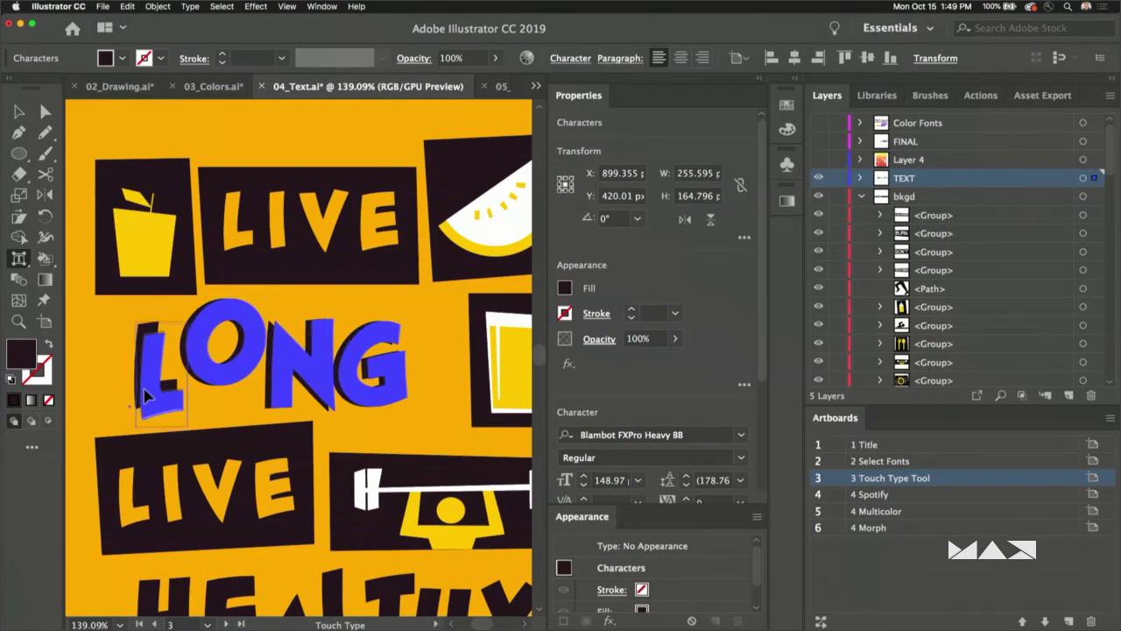
left_click(267, 366)
left_click_drag(267, 366, 274, 366)
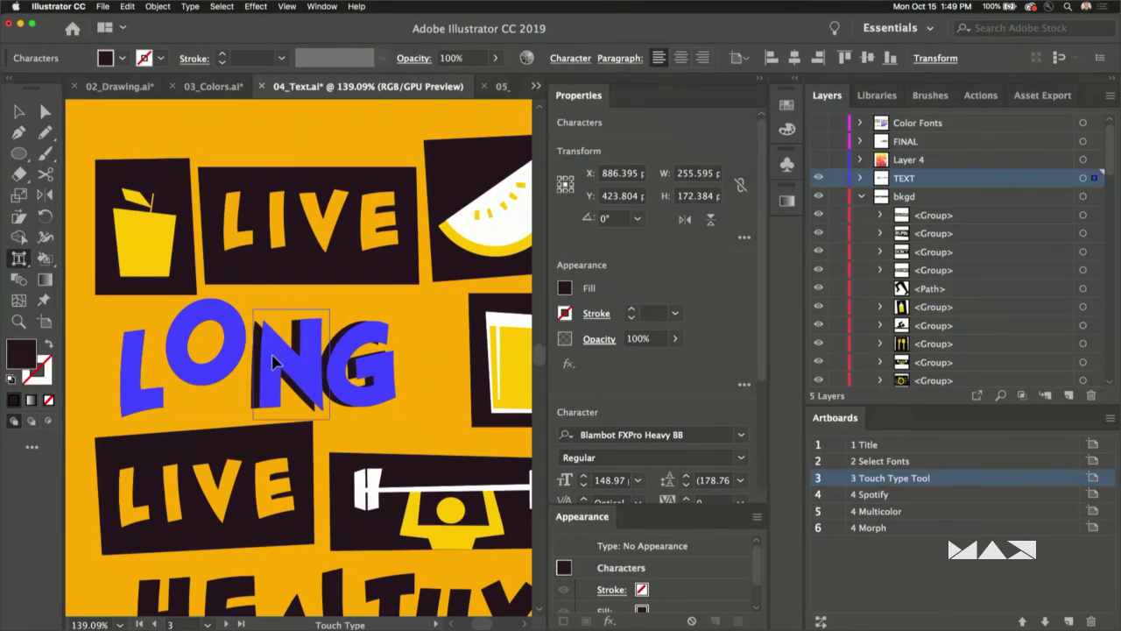
- Move the G of LONG slightly right, tilt it clockwise and tighten its gap to the N
left_click(346, 360)
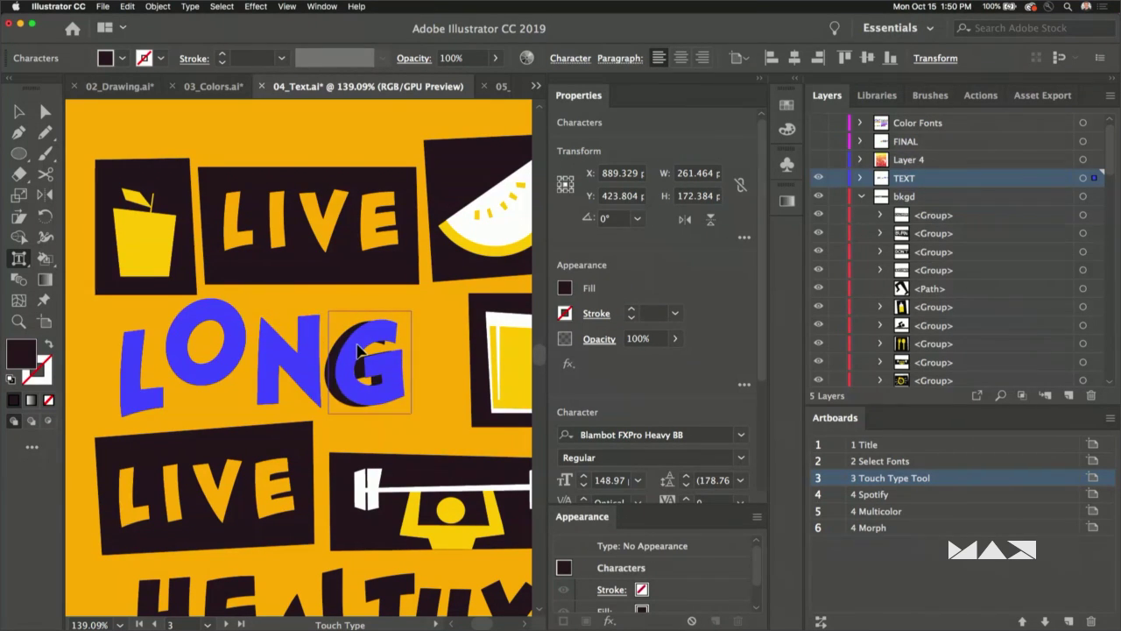
left_click_drag(355, 353, 358, 353)
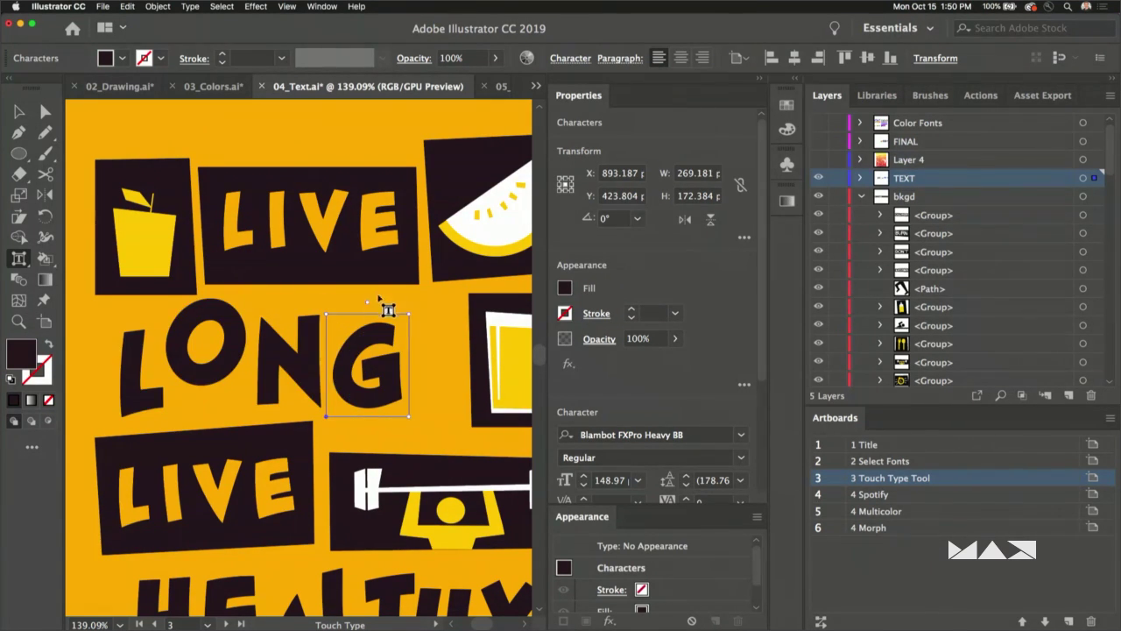
mouse_move(366, 301)
left_mouse_down()
mouse_move(380, 303)
mouse_move(371, 321)
left_mouse_up()
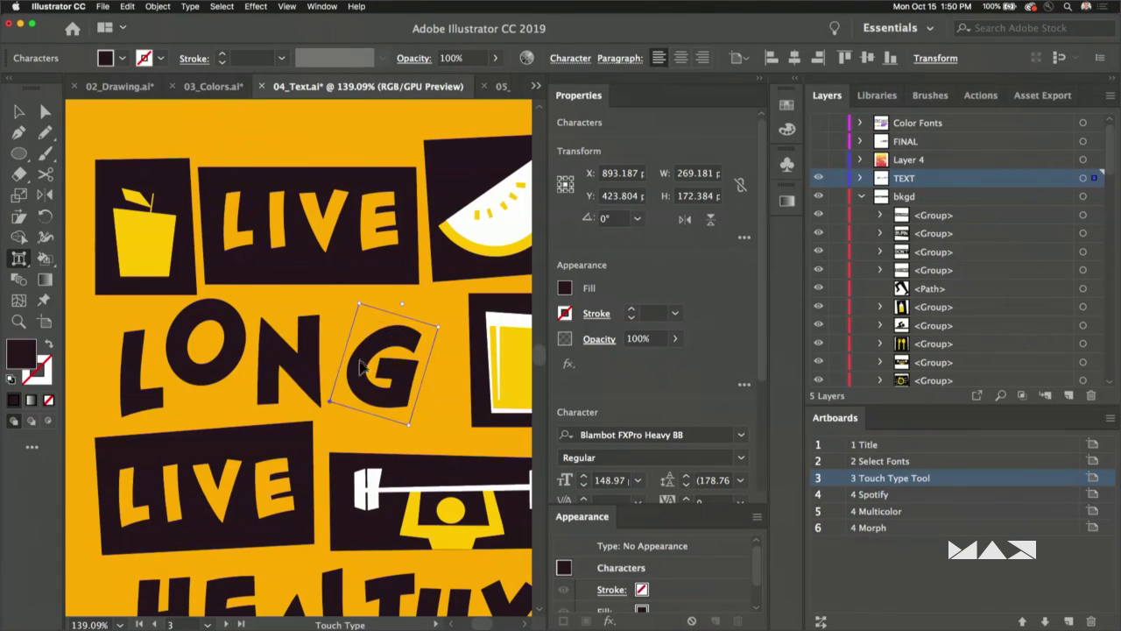
left_click_drag(355, 372, 350, 376)
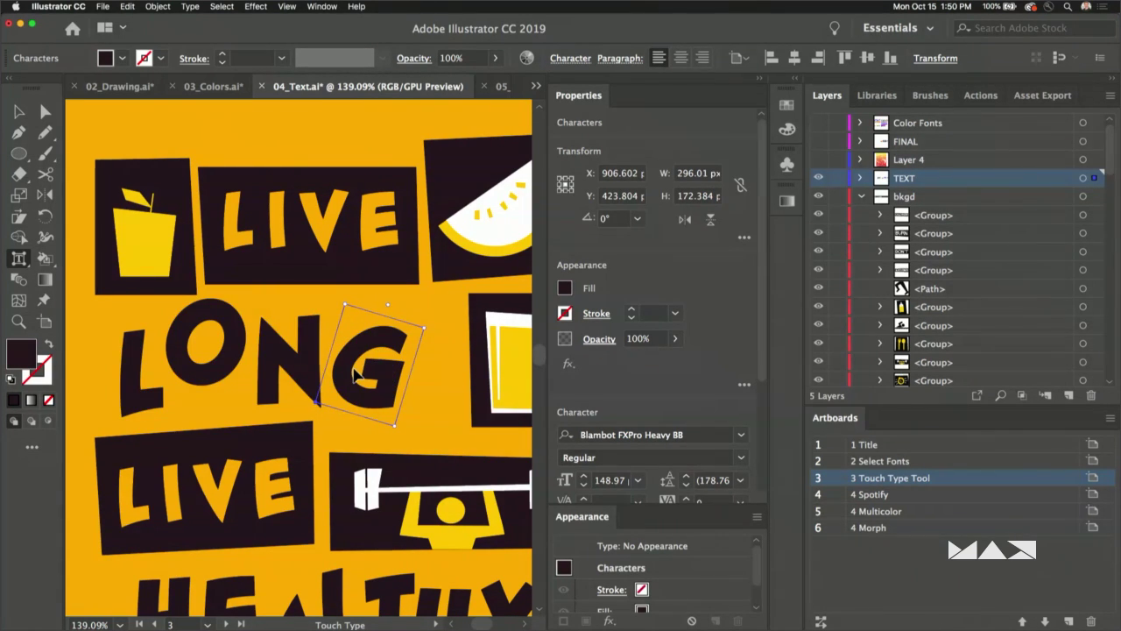
- Switch to the Type tool and select only the letter L of LONG as editable text
left_click(220, 380)
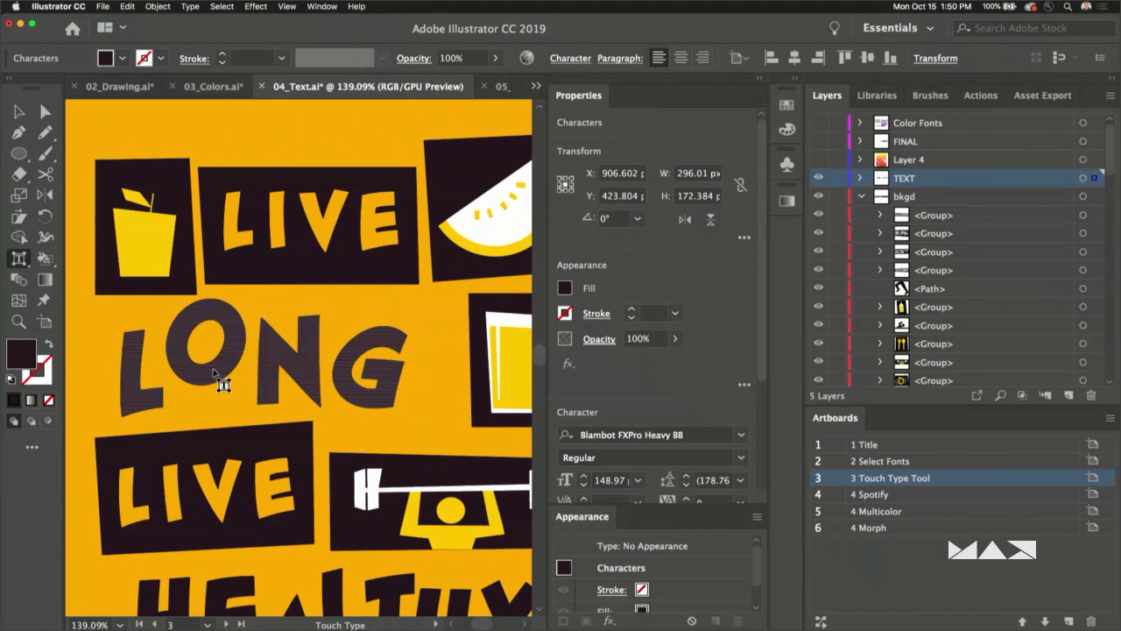
left_click_drag(18, 260, 70, 257)
left_click_drag(127, 366, 162, 372)
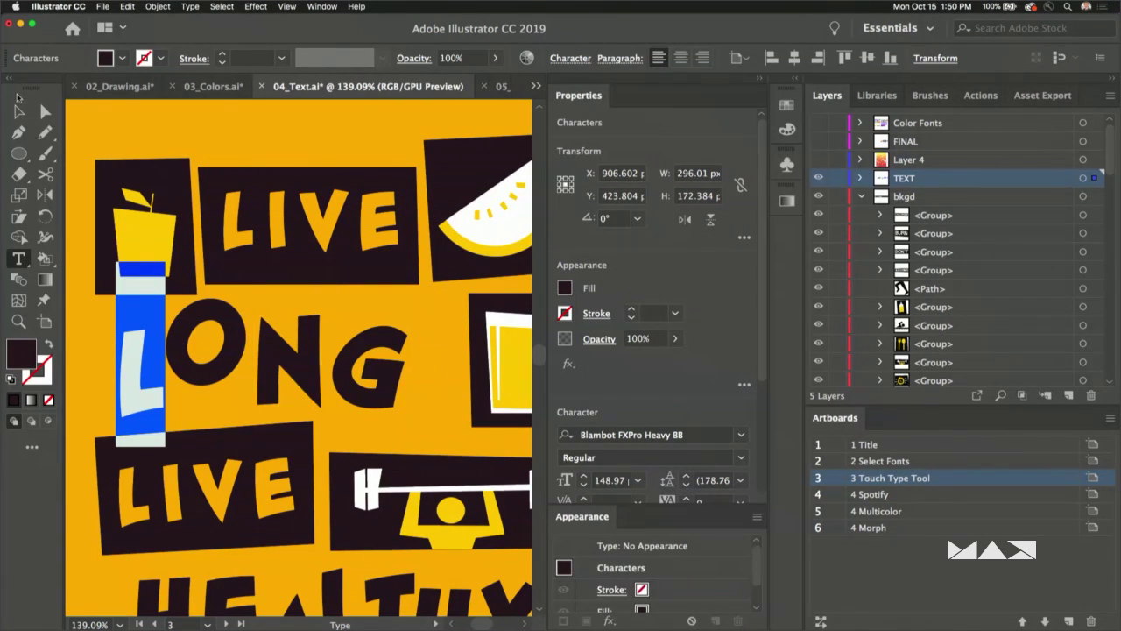
- Return to the Touch Type tool, nudge the N of LONG slightly up, and adjust the position of the G
left_click_drag(18, 259, 61, 278)
left_click(278, 358)
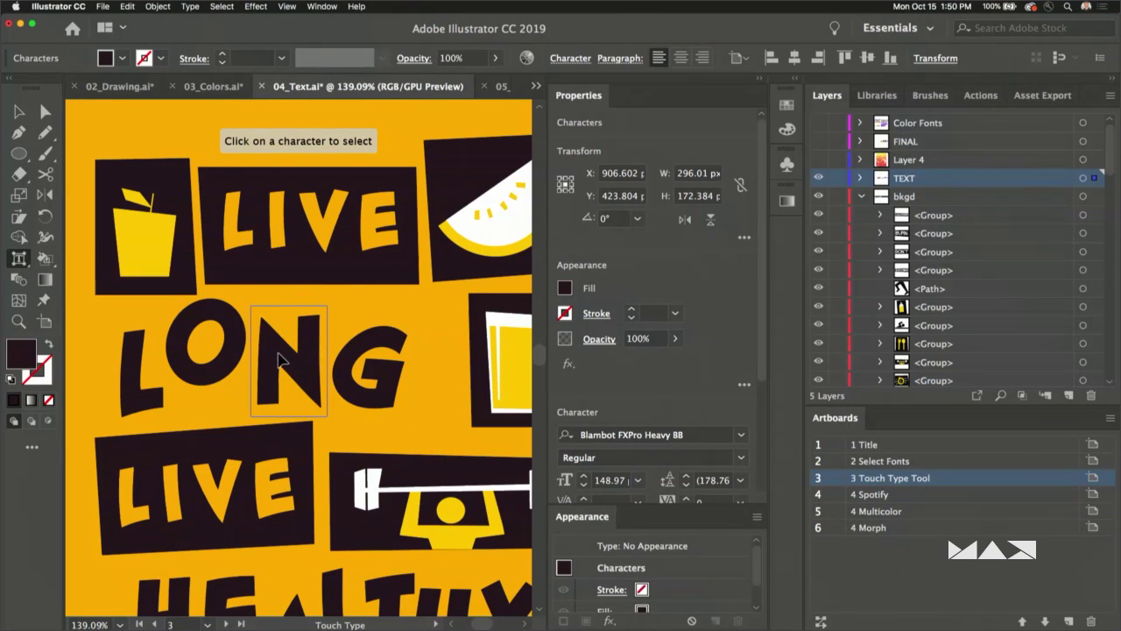
left_click_drag(277, 358, 281, 353)
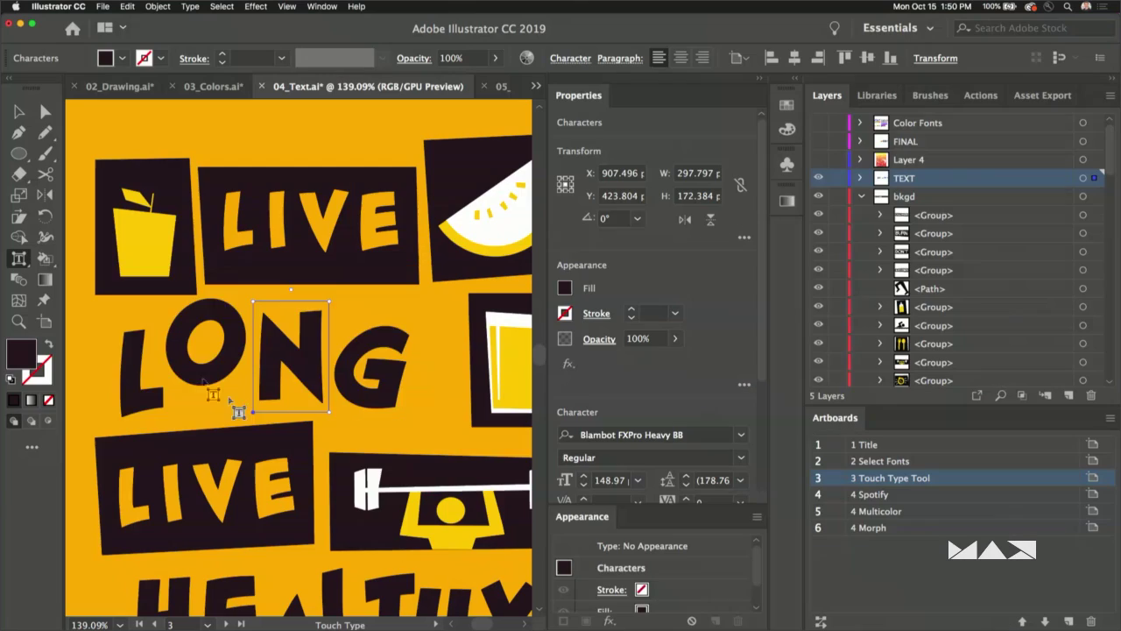
left_click(585, 348)
left_click_drag(564, 292, 590, 373)
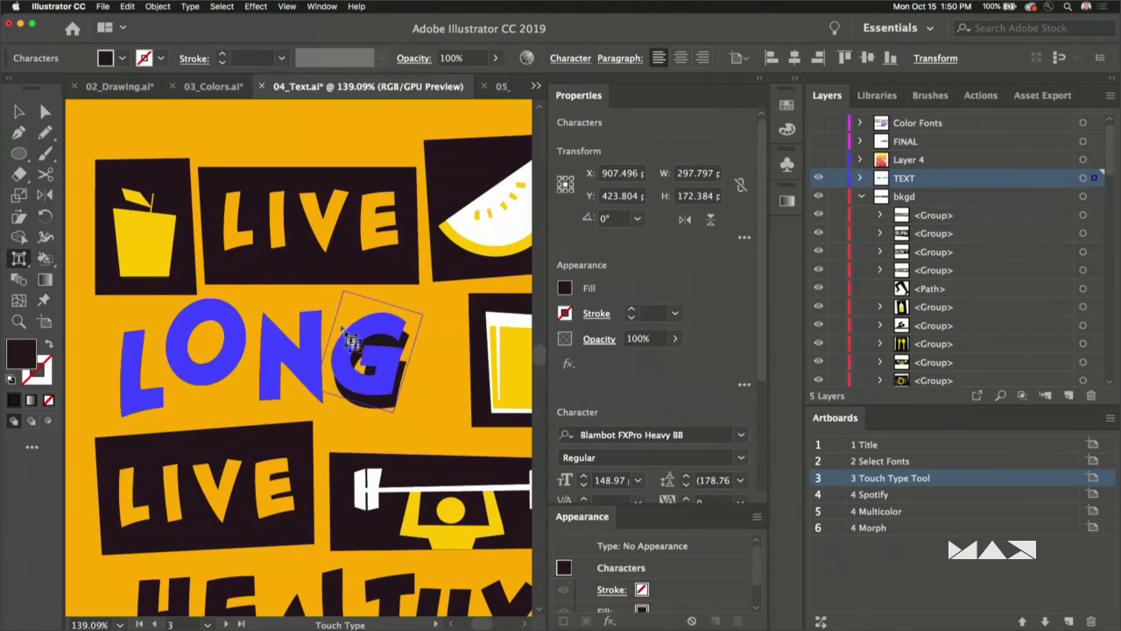
left_click_drag(350, 342, 342, 382)
- Go to the 4 Spotify artboard and select the Spotify lettering as an object
key("super+0")
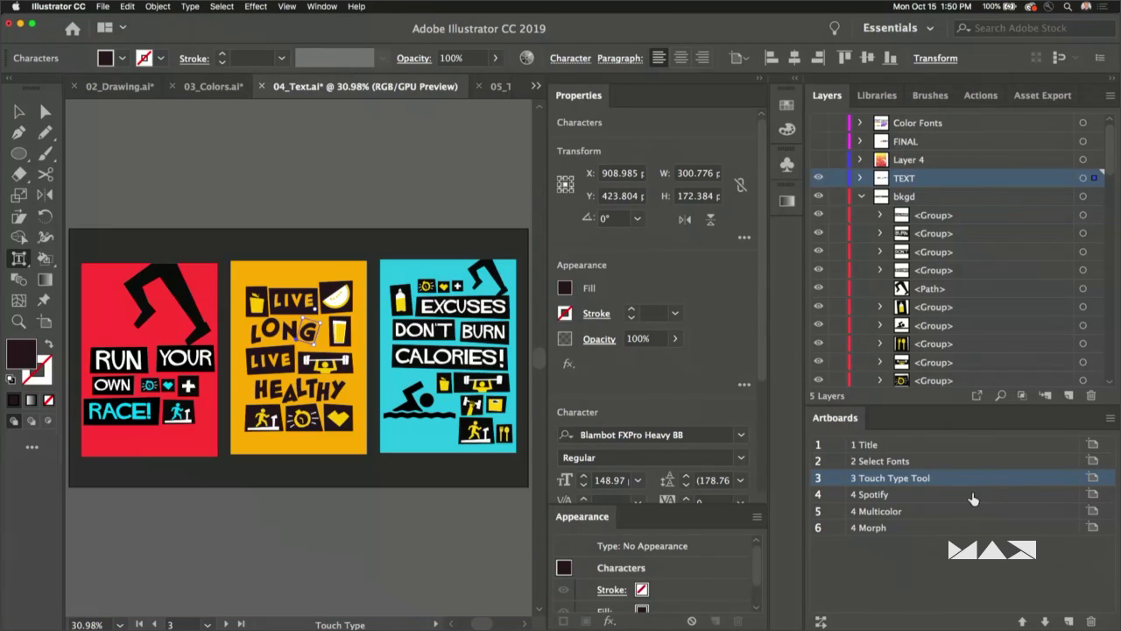
double_click(972, 497)
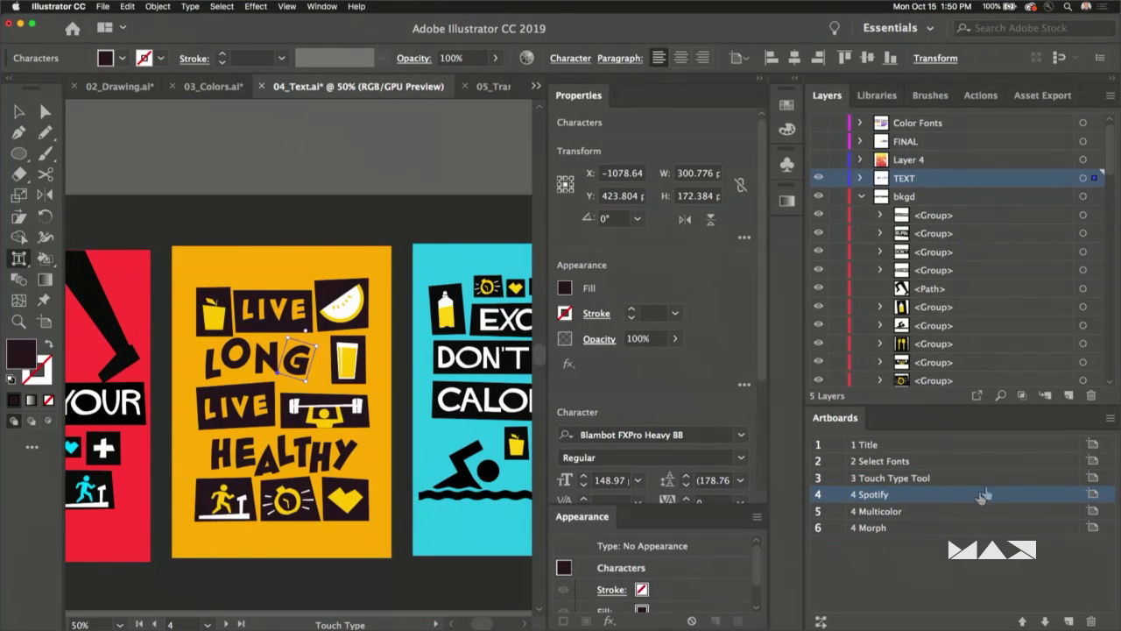
double_click(970, 496)
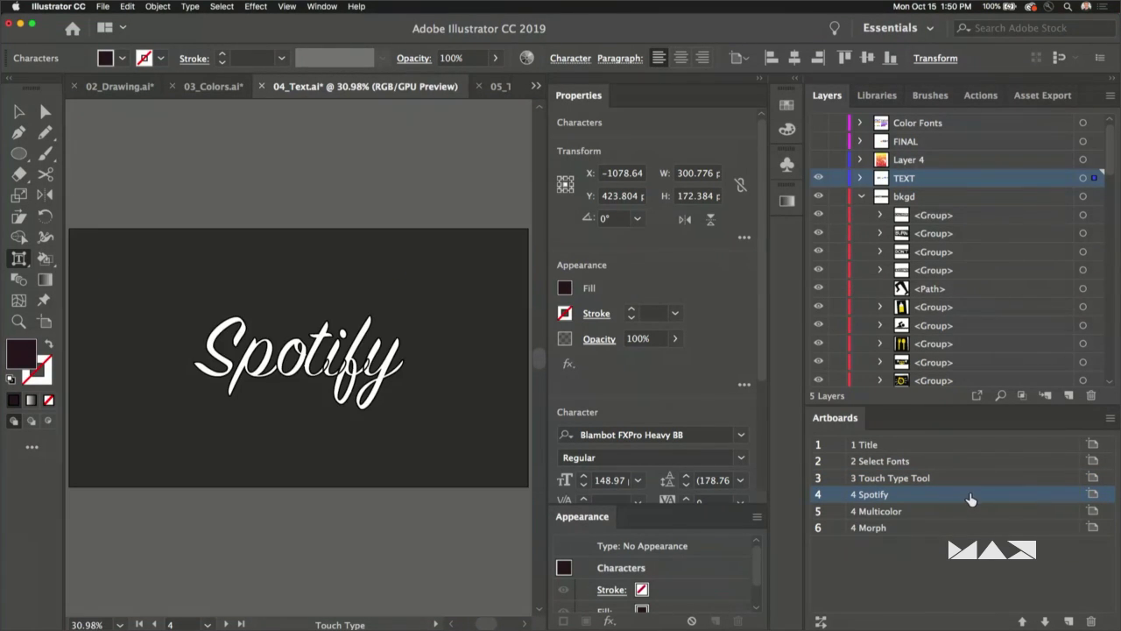
left_click(19, 111)
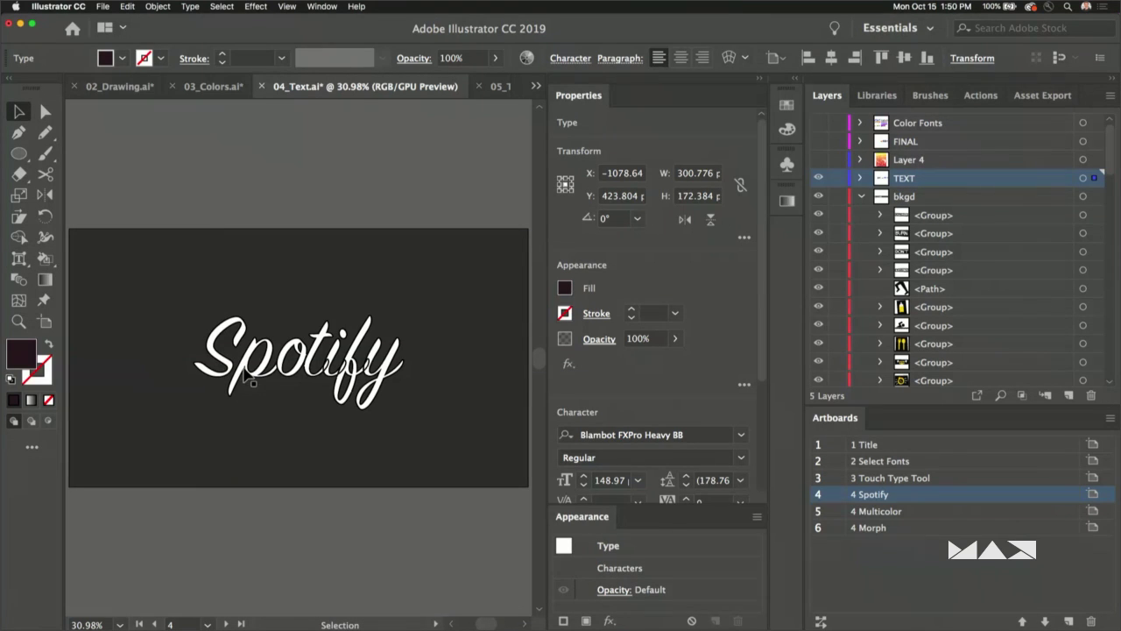
left_click(244, 376)
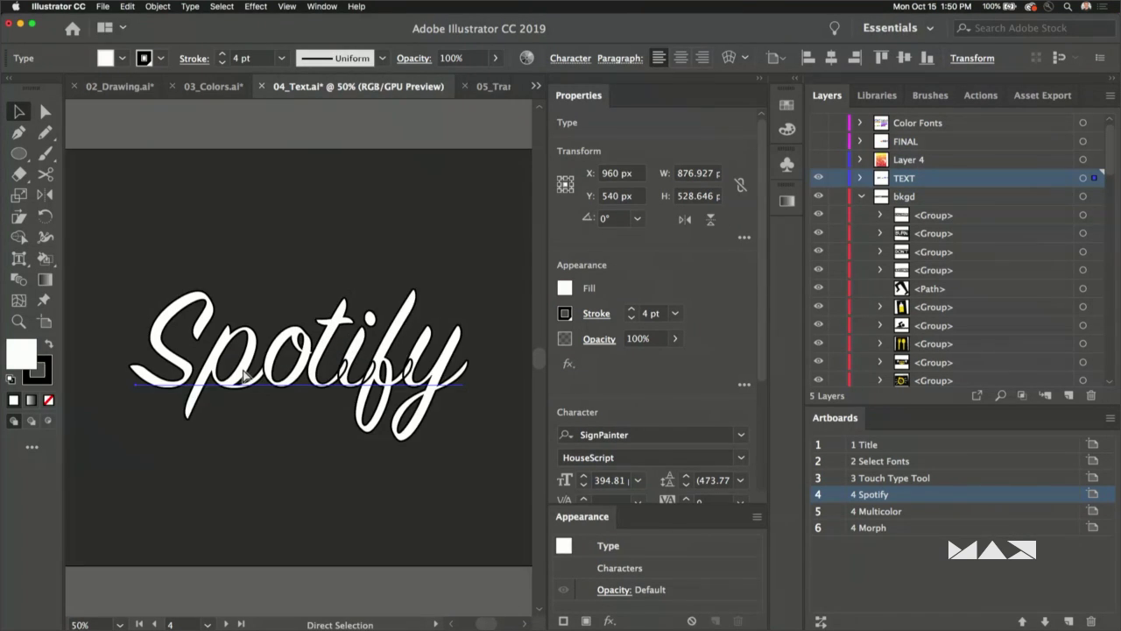
key("ctrl+=")
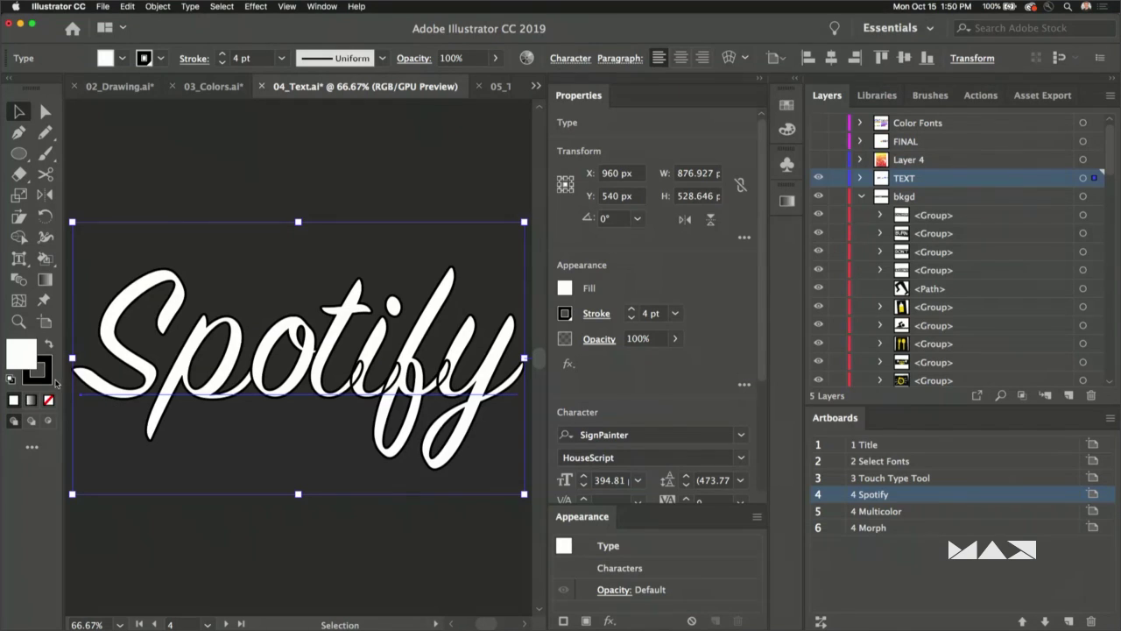
- Change the stroke colour of the Spotify lettering to red from the swatches
left_click(45, 379)
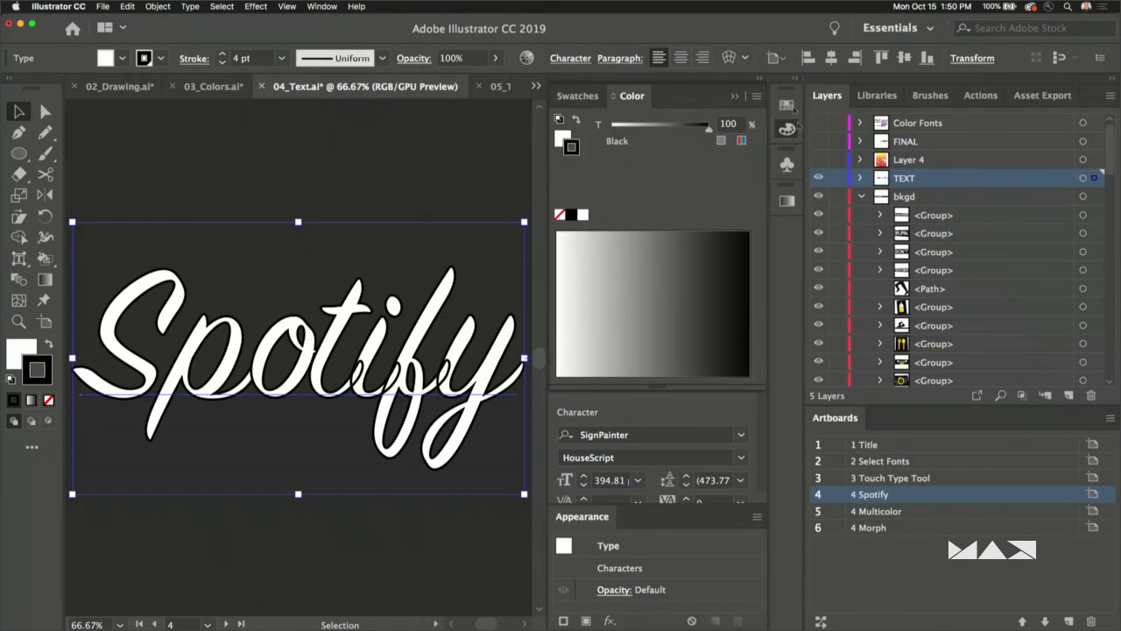
left_click(784, 130)
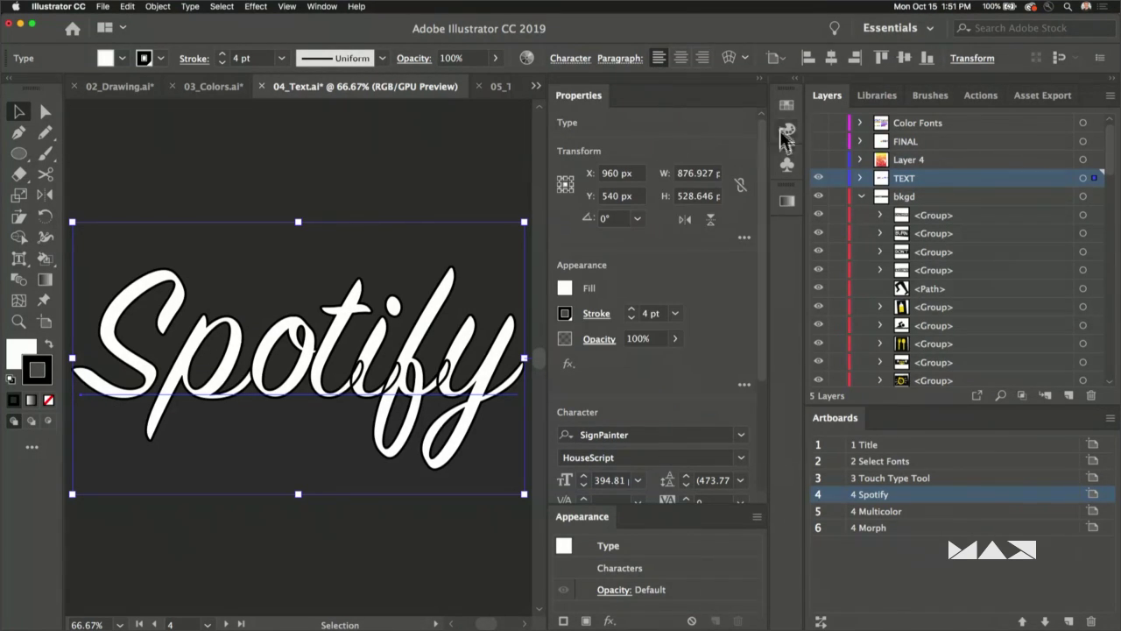
left_click(784, 108)
left_click(611, 153)
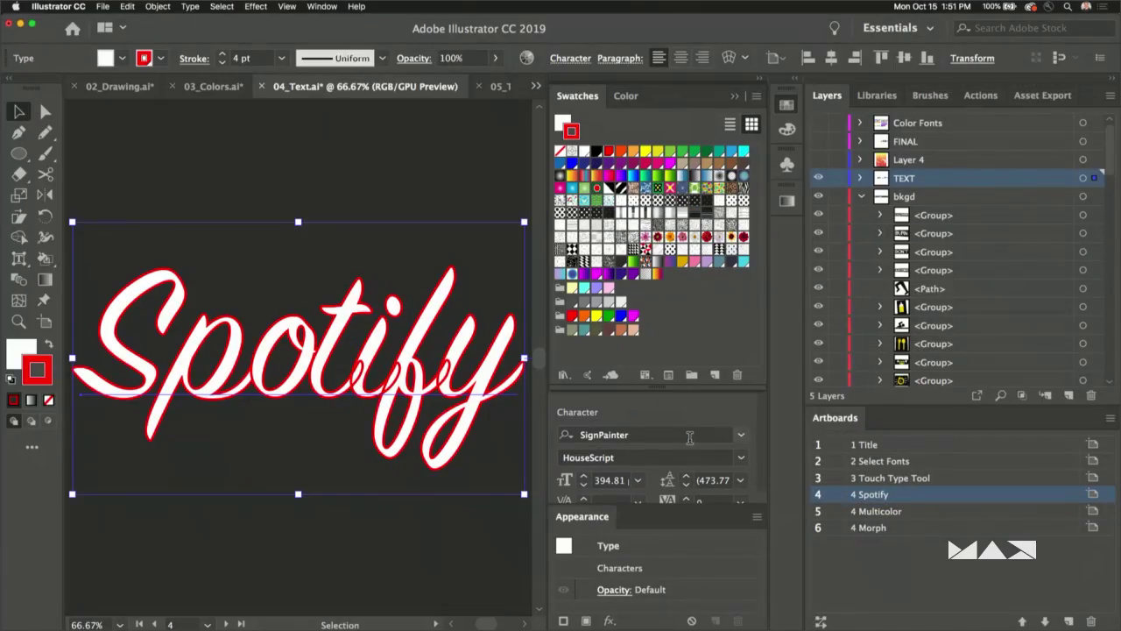
- Add a new fill to the appearance of the Spotify lettering and colour it yellow
left_click(757, 519)
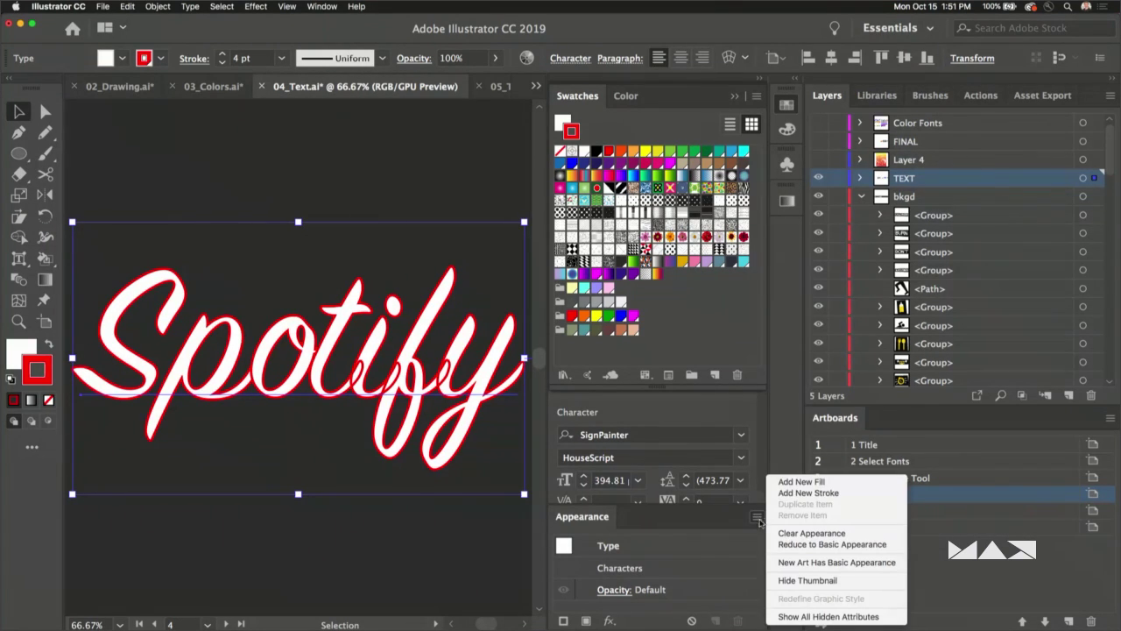
left_click(843, 482)
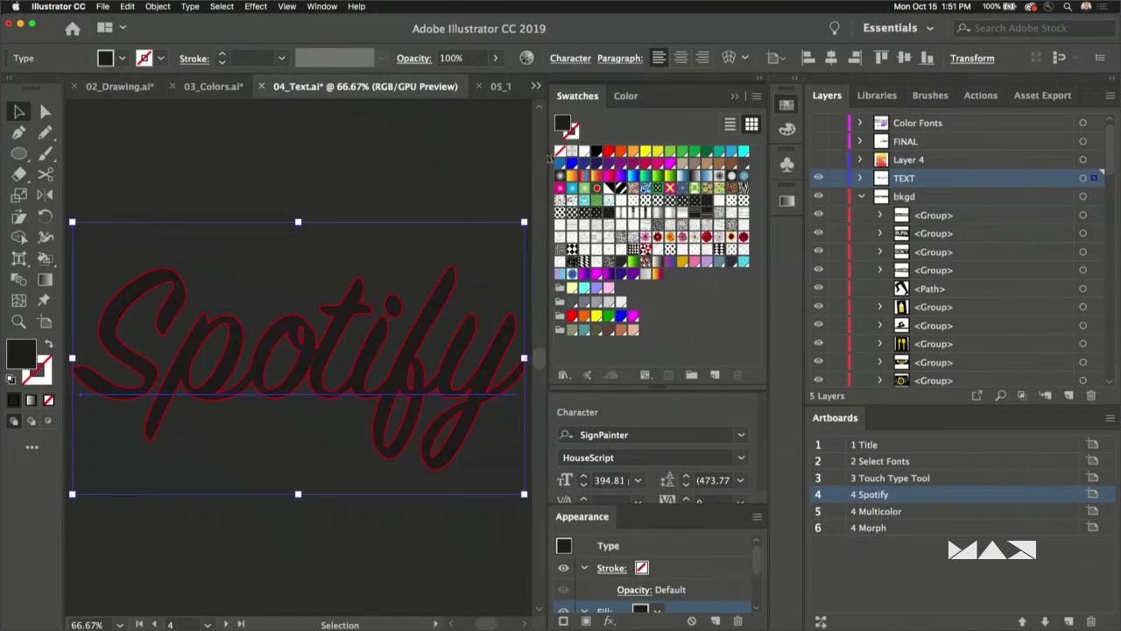
left_click(645, 152)
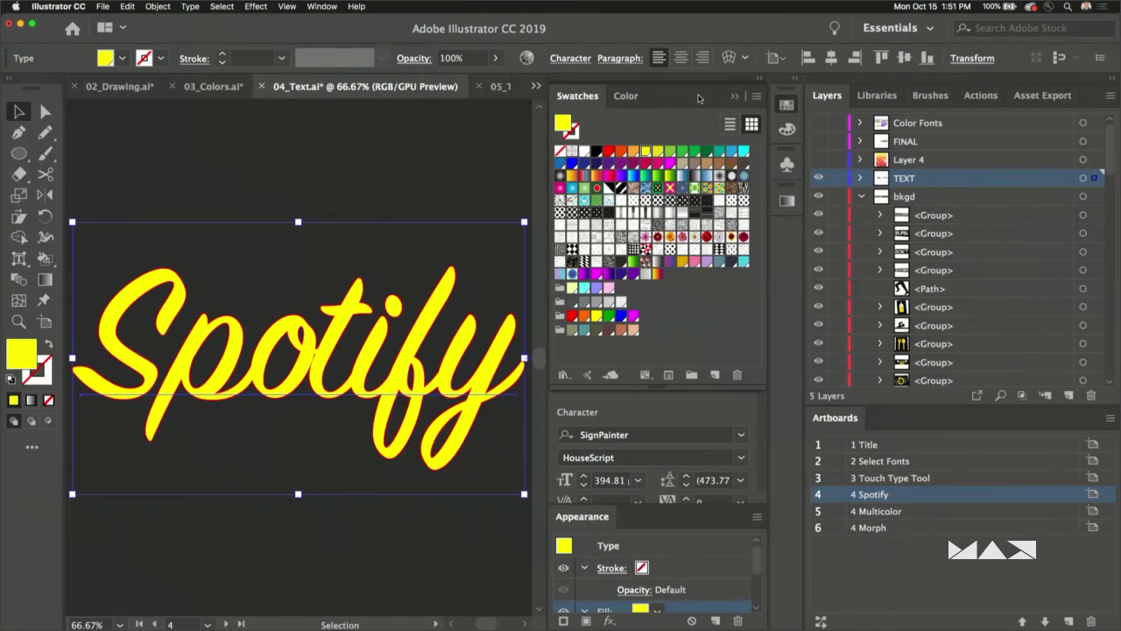
- Show the FINAL layer, select its gradient version of the Spotify lettering and collapse the swatches
left_click(818, 141)
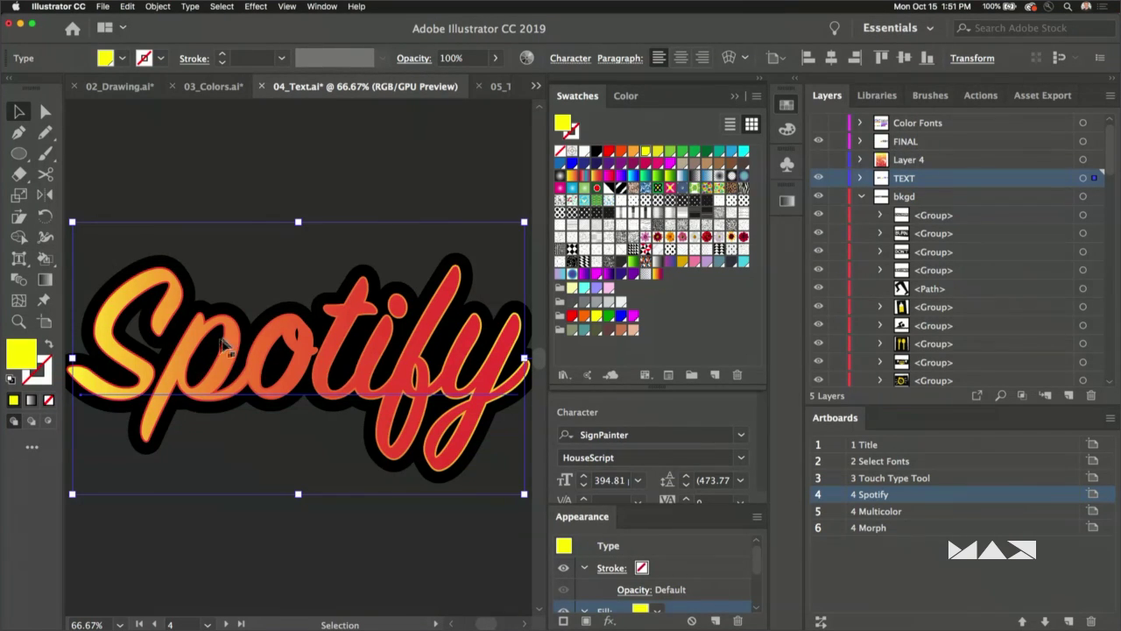
left_click(1007, 143)
left_click(382, 406)
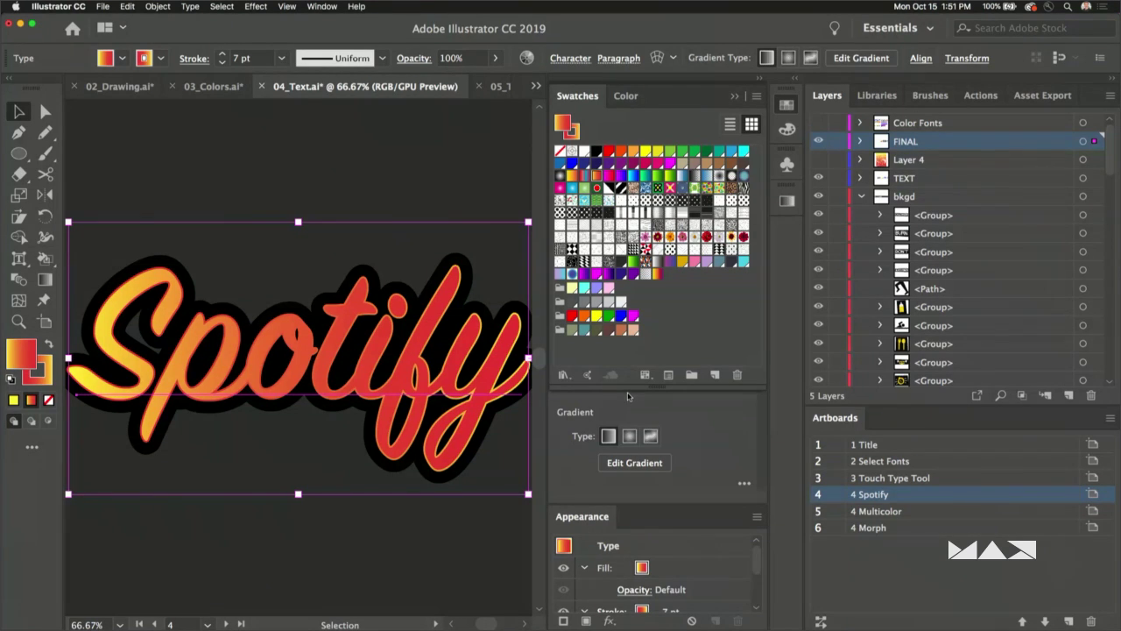
left_click(735, 97)
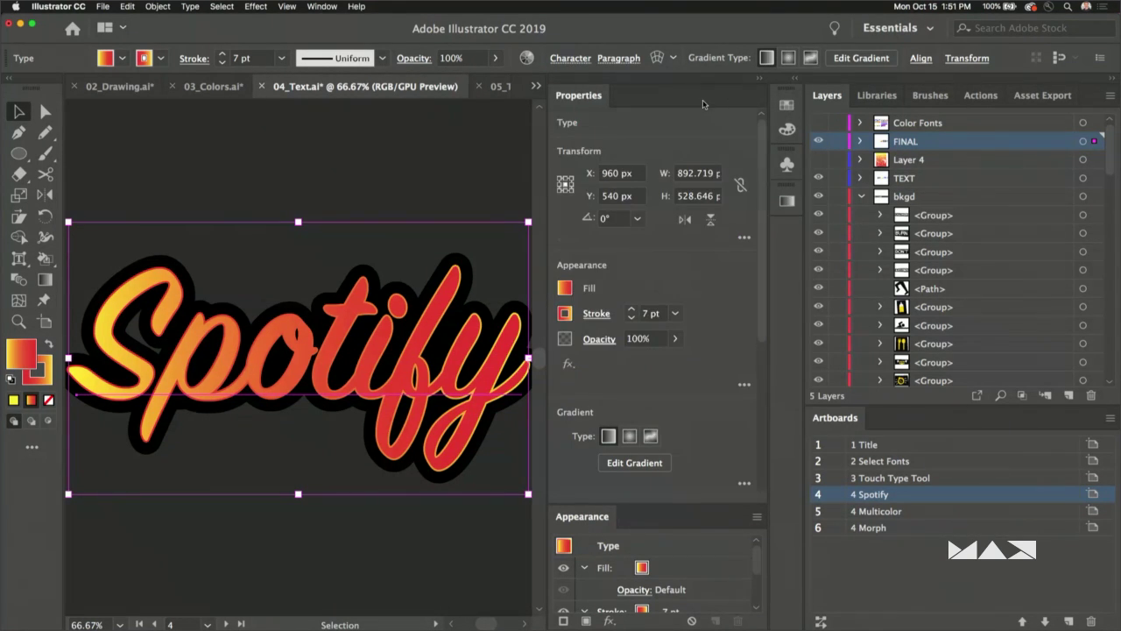
double_click(703, 104)
double_click(703, 104)
- Draw a circle about 145 px in diameter above the Spotify lettering, using its gradient fill and stroke
left_click(18, 154)
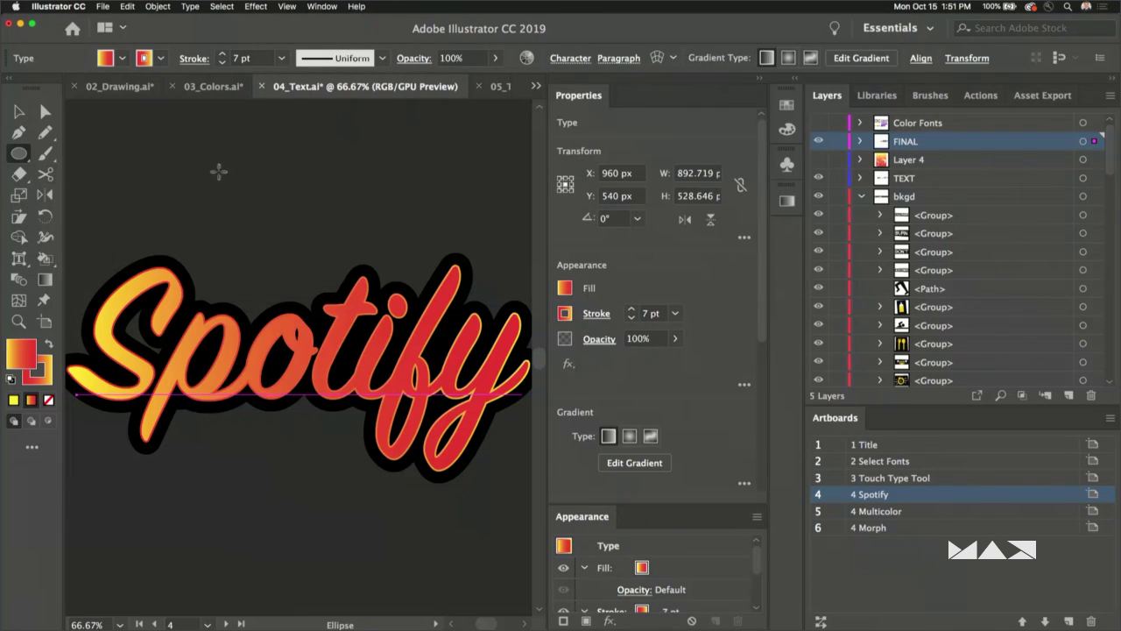
left_click_drag(200, 182, 237, 218)
key("v")
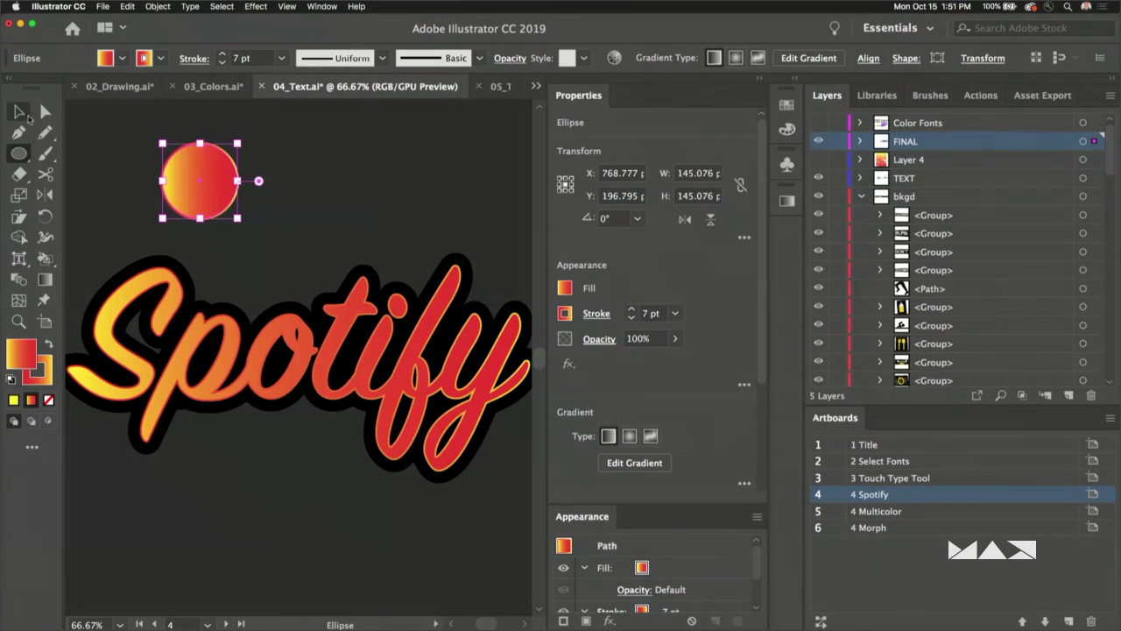
- Duplicate the circle into a row of four overlapping circles, enlarging two copies to about 198 px, and deselect them
left_click_drag(188, 184, 300, 184)
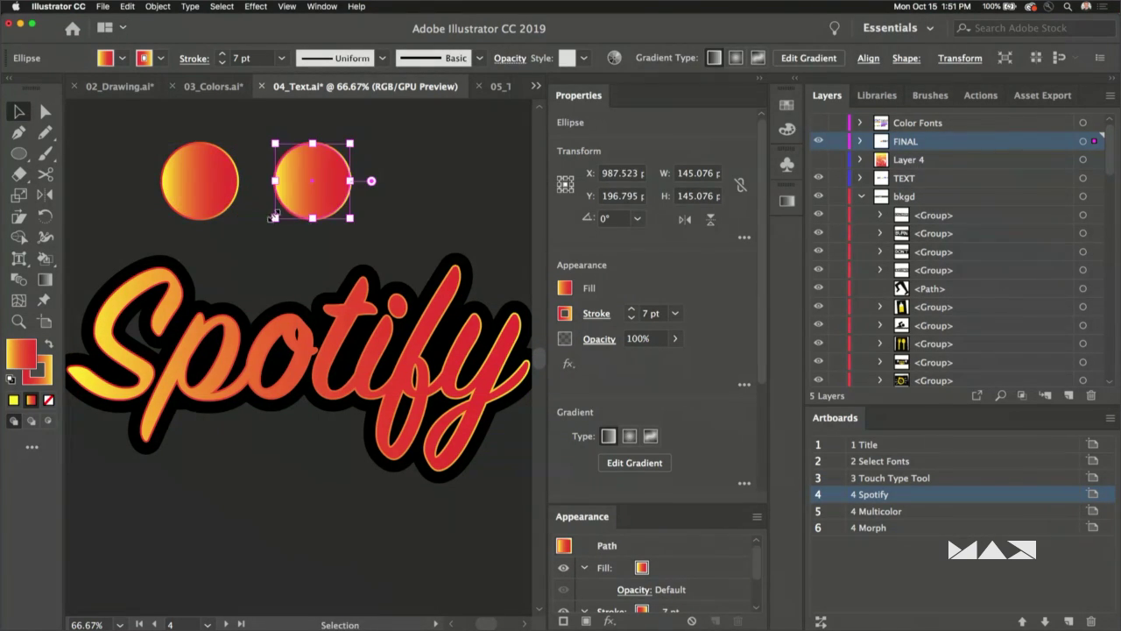
left_click_drag(274, 219, 240, 246)
mouse_move(280, 192)
left_mouse_down()
mouse_move(327, 195)
mouse_move(313, 183)
mouse_move(258, 183)
mouse_move(339, 186)
mouse_move(238, 186)
left_mouse_up()
left_click(201, 184, "shift")
key("shift+super+a")
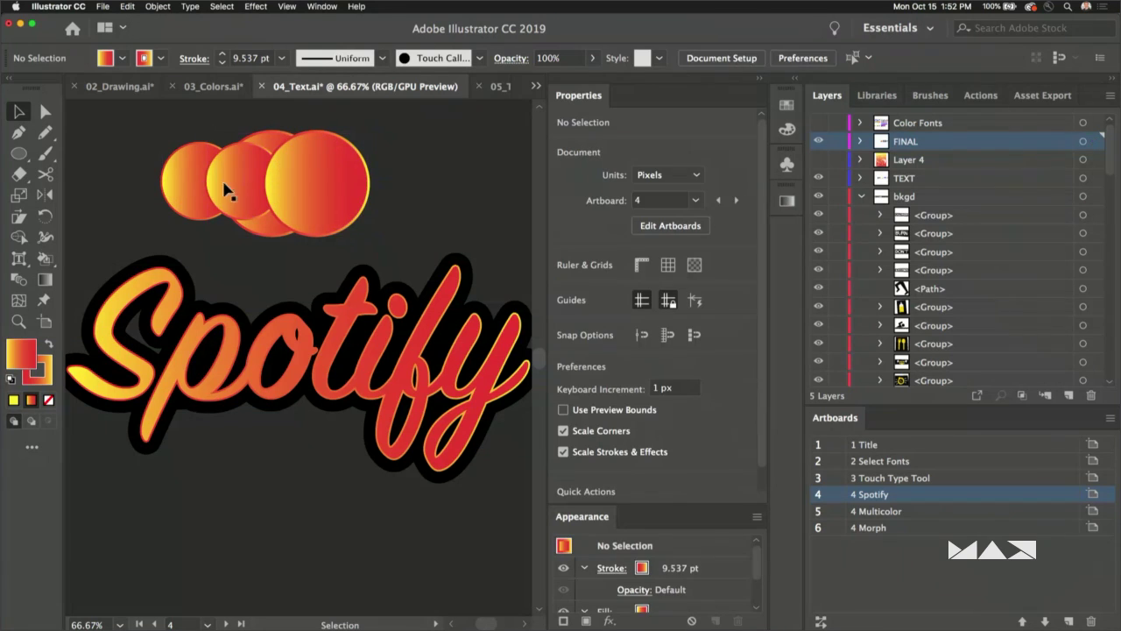
- Select all four overlapping circles and collapse the appearance attributes to reveal the Pathfinder options
left_click(238, 186)
left_click_drag(147, 147, 371, 211)
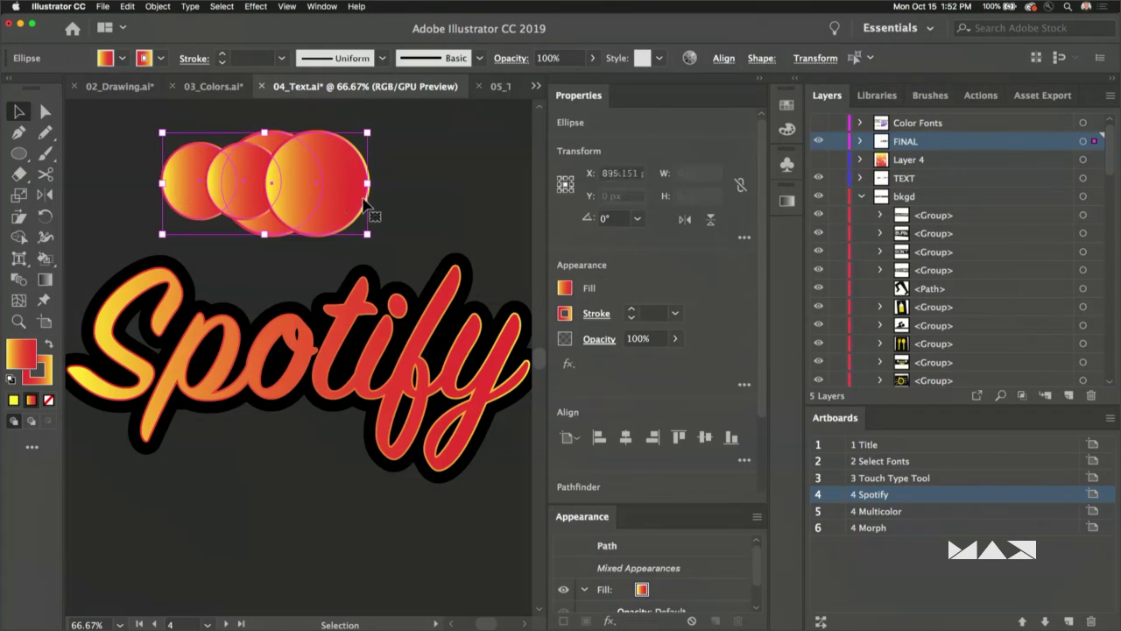
double_click(682, 523)
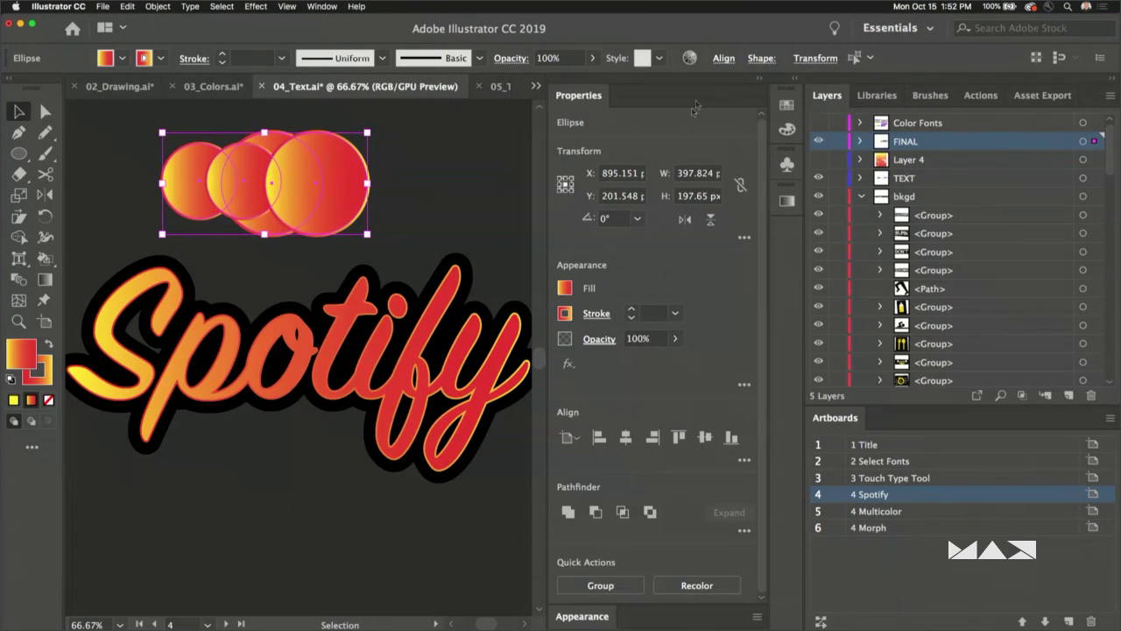
- Collapse the expanded panels to widen the canvas and move the group of gradient circles beside the Spotify lettering's final letter
left_click(1111, 80)
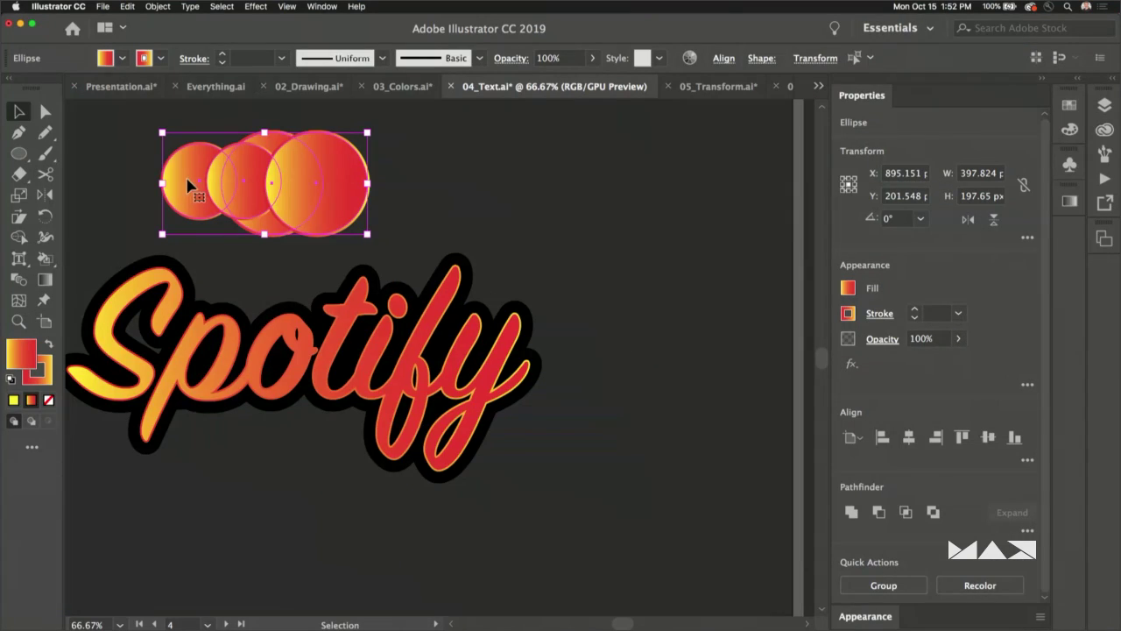
left_click_drag(211, 201, 604, 359)
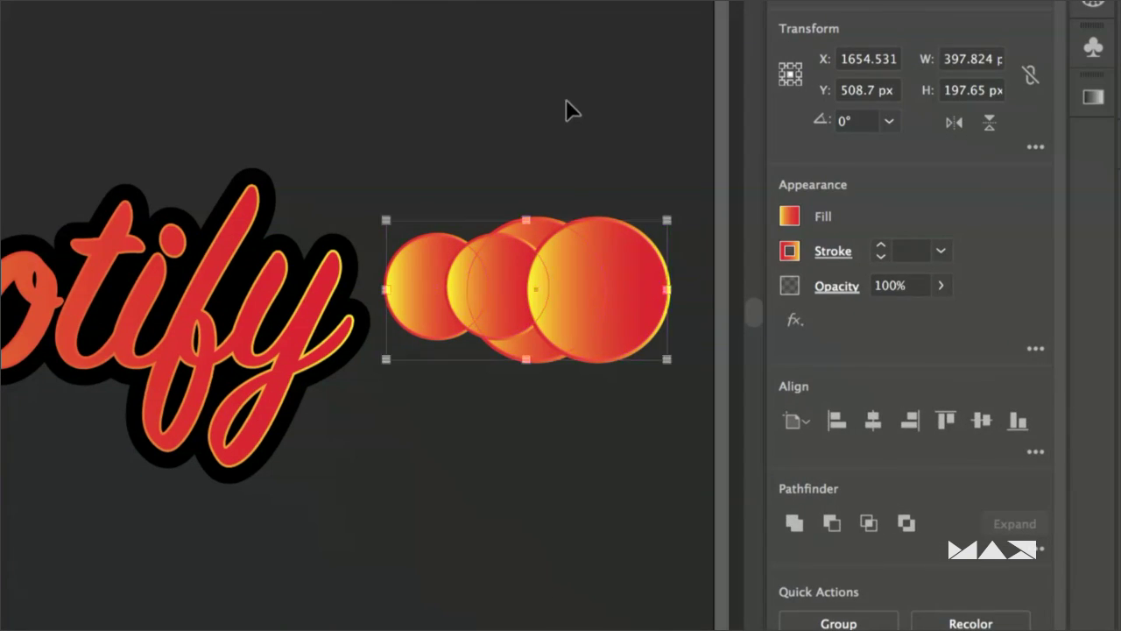
left_click(685, 212)
left_click(626, 290)
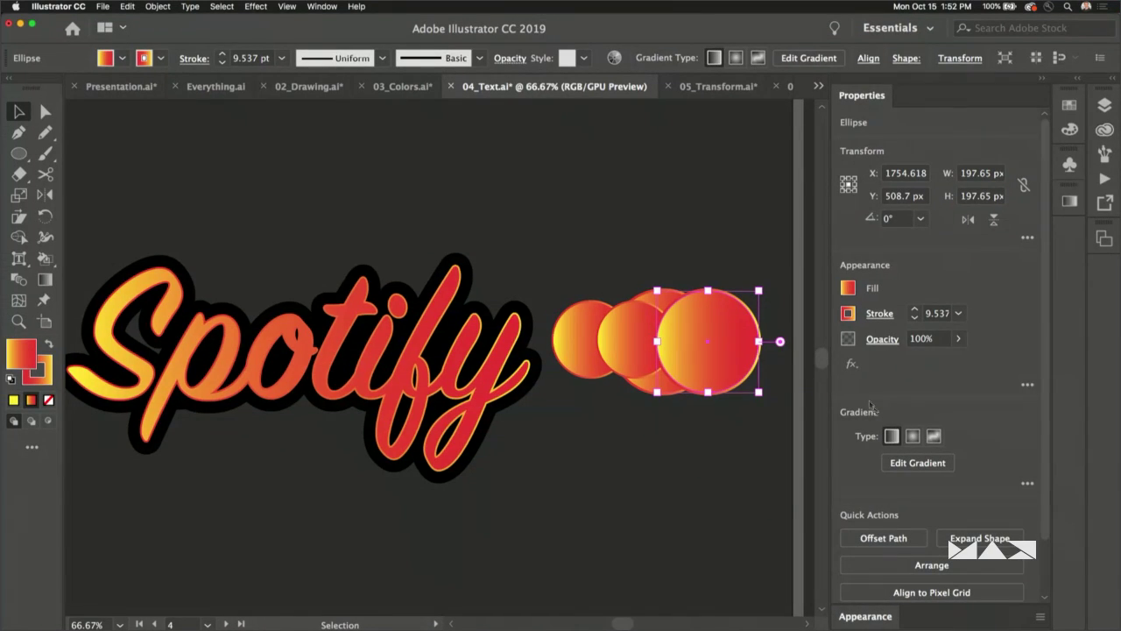
left_click(706, 242)
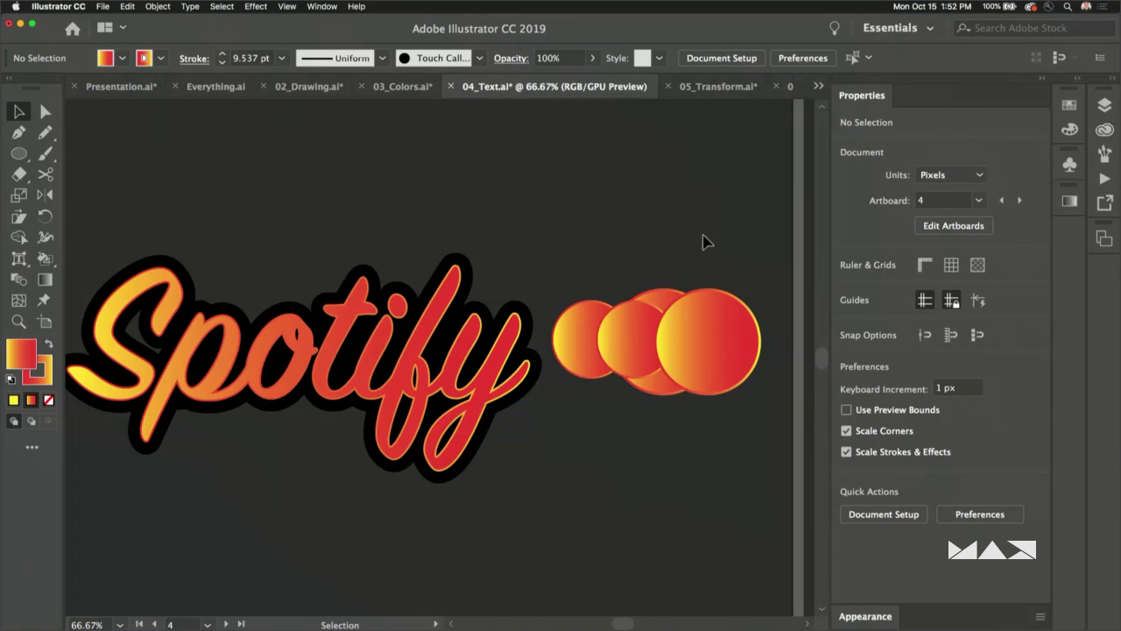
- Unite the large front circle and the overlapping smaller circle into a single shape
left_click(718, 366)
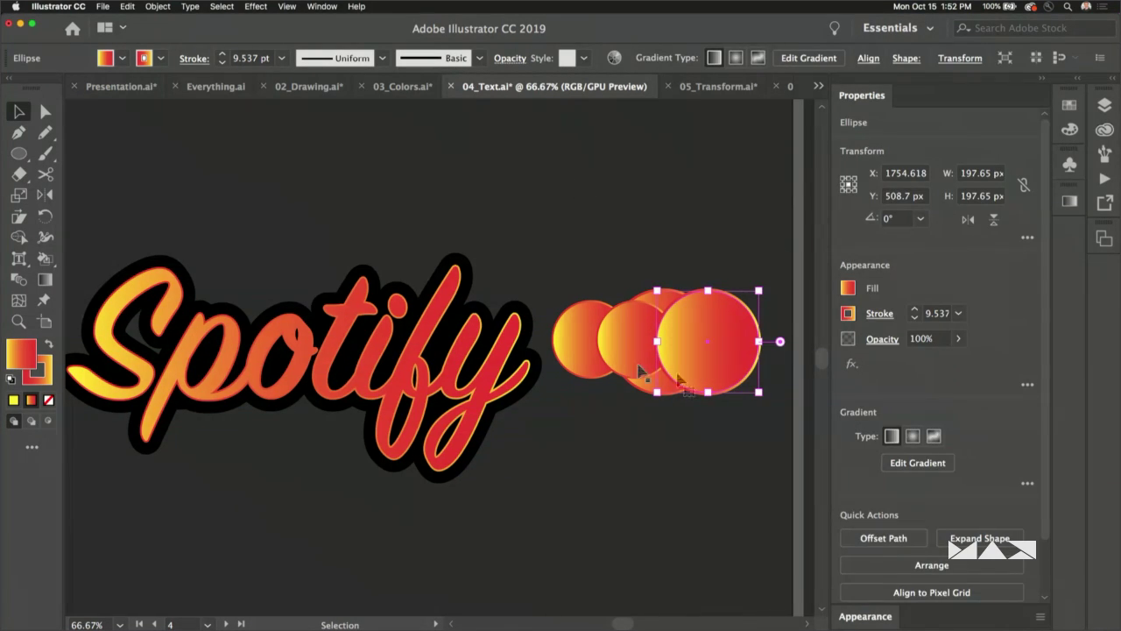
left_click(624, 333, "shift")
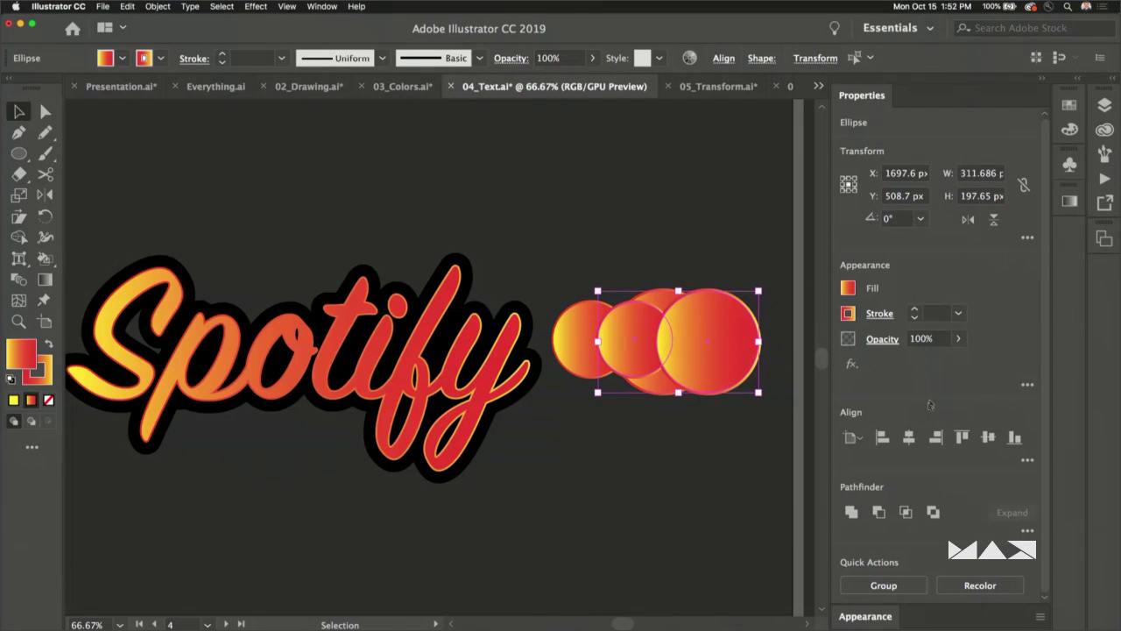
left_click(852, 513)
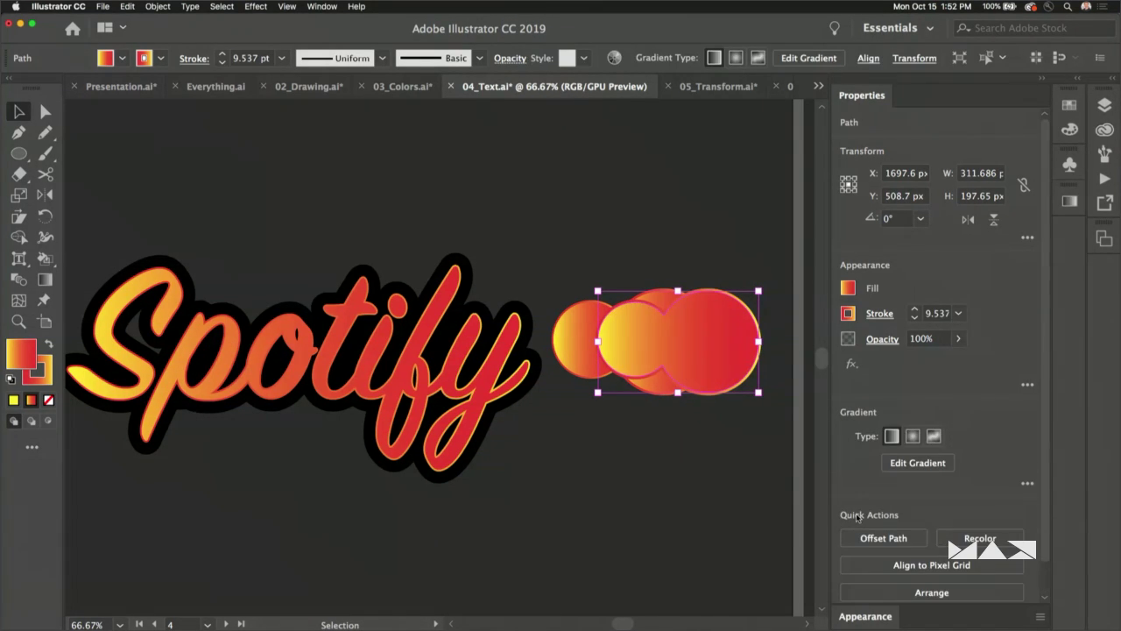
- Give the united shape's stroke a round cap, round corners and inside alignment
left_click(877, 314)
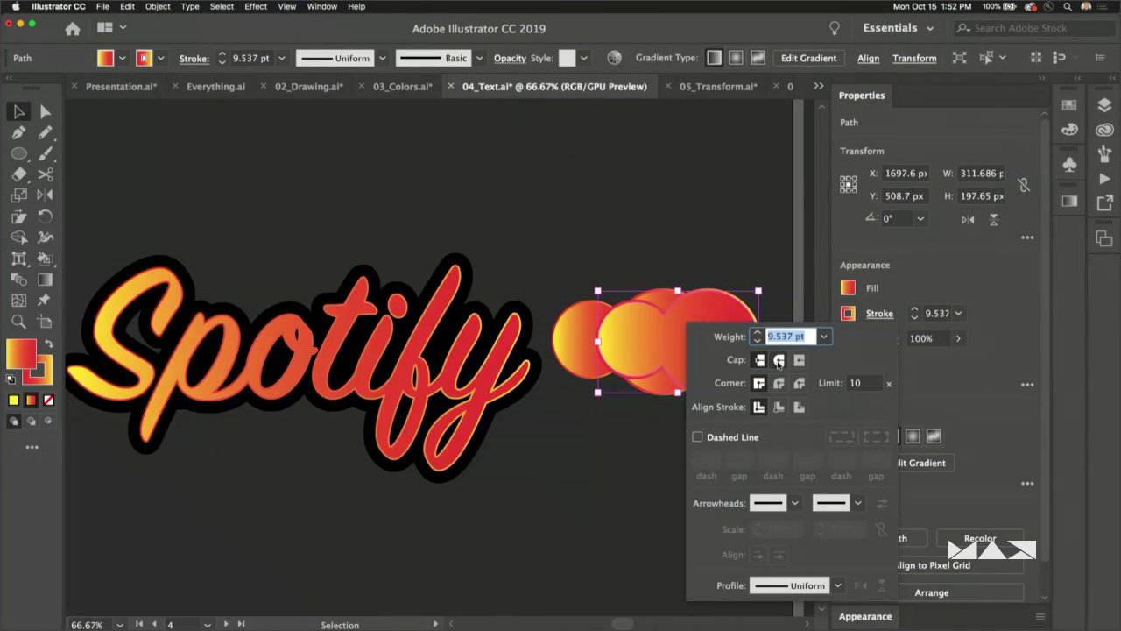
left_click(780, 383)
left_click(779, 406)
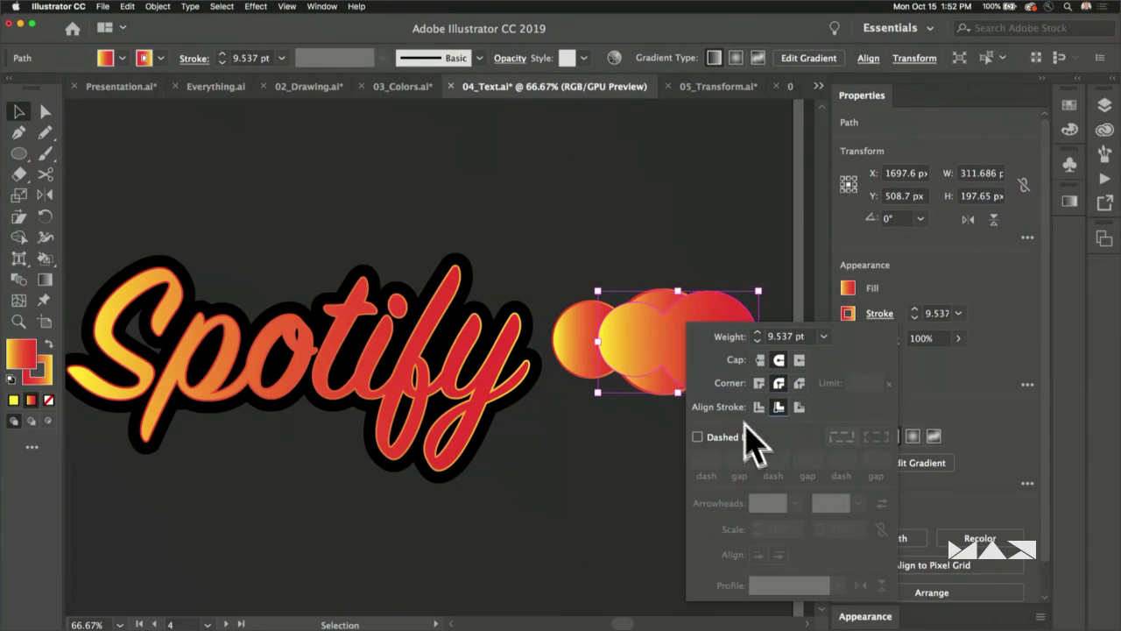
- Delete all the circles beside the Spotify lettering and expand the collapsed panels again
left_click_drag(613, 238, 735, 449)
key("Delete")
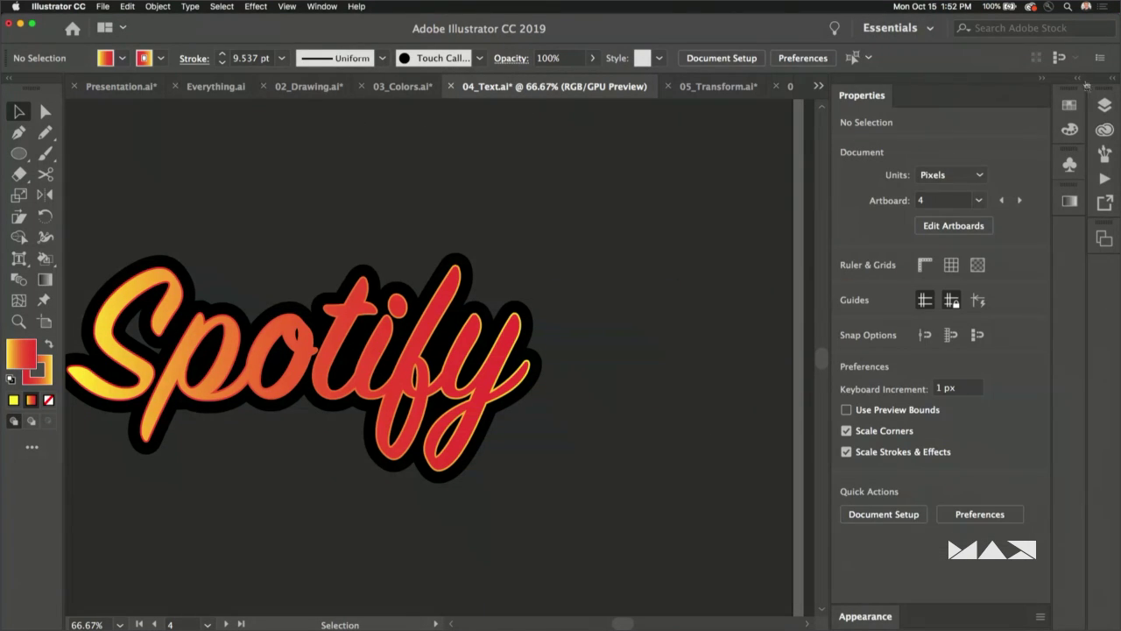
left_click(1115, 79)
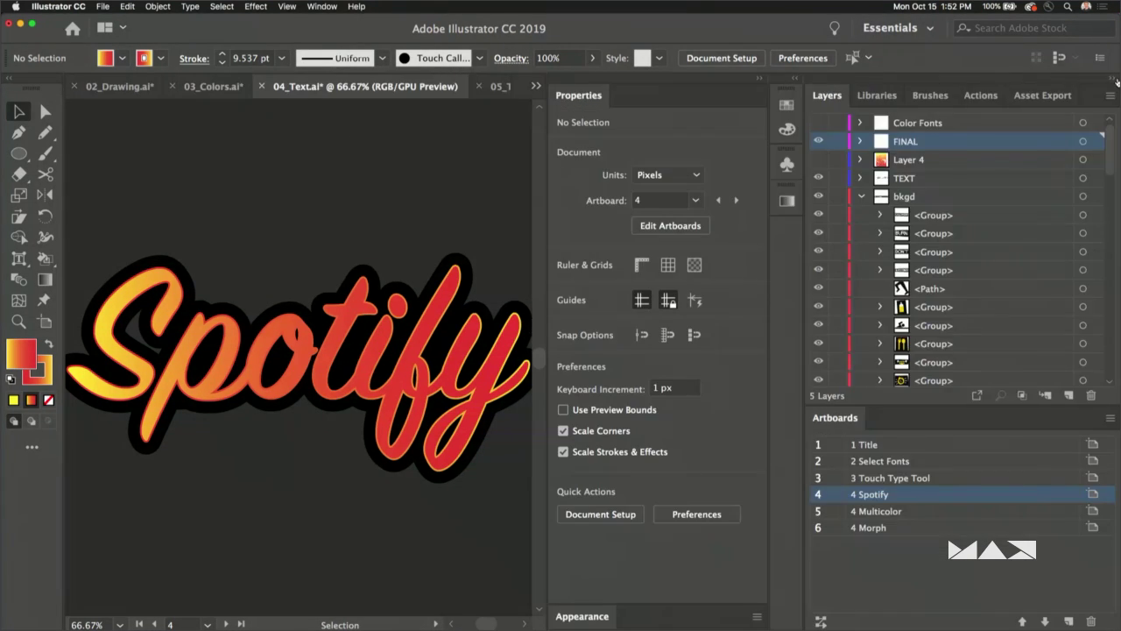
- Bring up the 4 Multicolor artboard, collapse the Properties panel and enlarge the Totally Time Capsule artwork
left_click(924, 517)
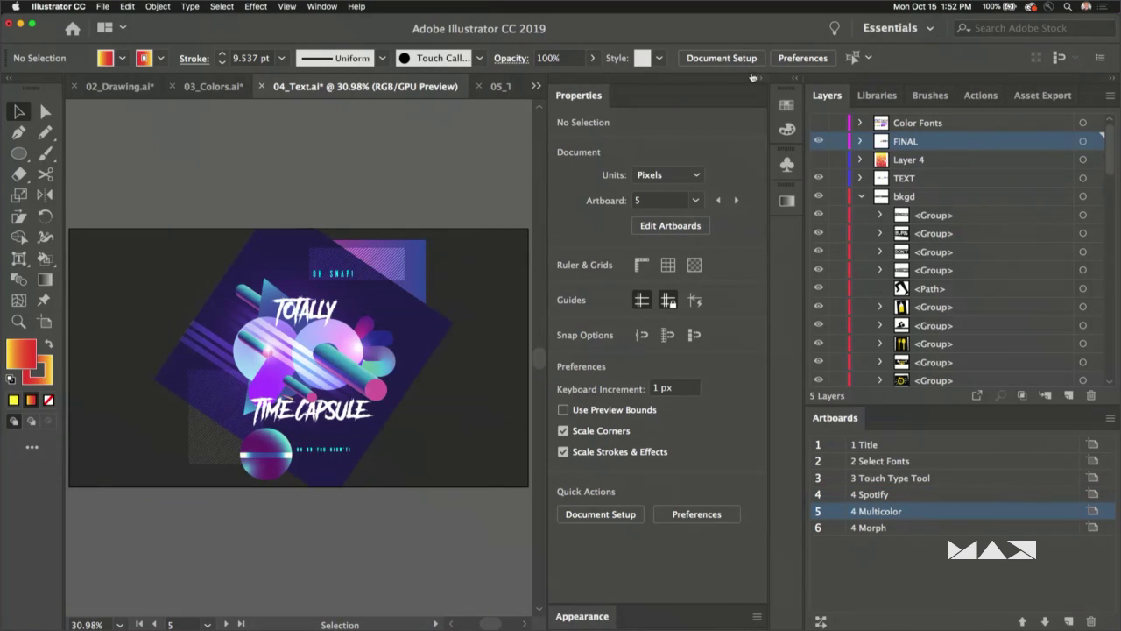
left_click(759, 81)
left_click(19, 321)
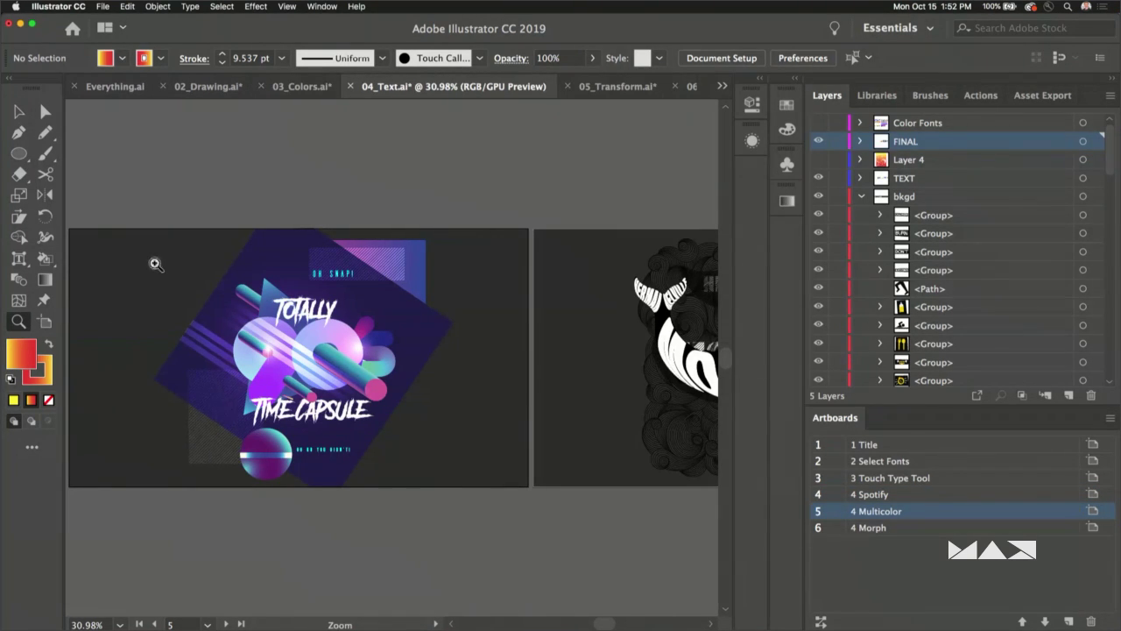
left_click_drag(183, 264, 437, 467)
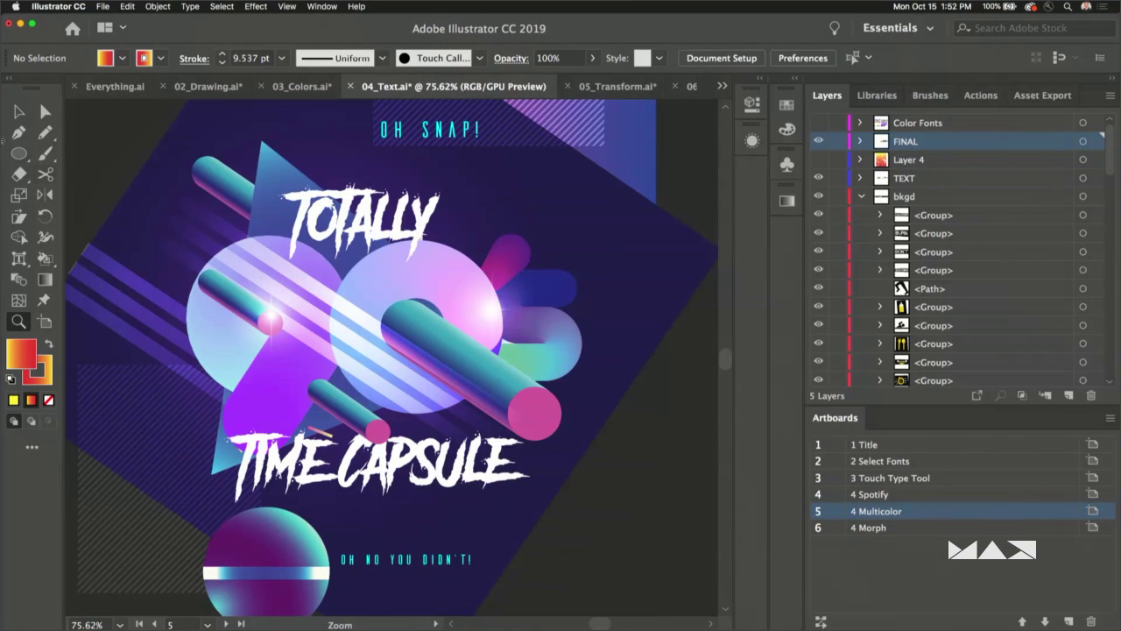
- Edit the large color-font number behind the title, replacing its leading 9 with 8 and adding 19 in front
left_click(18, 111)
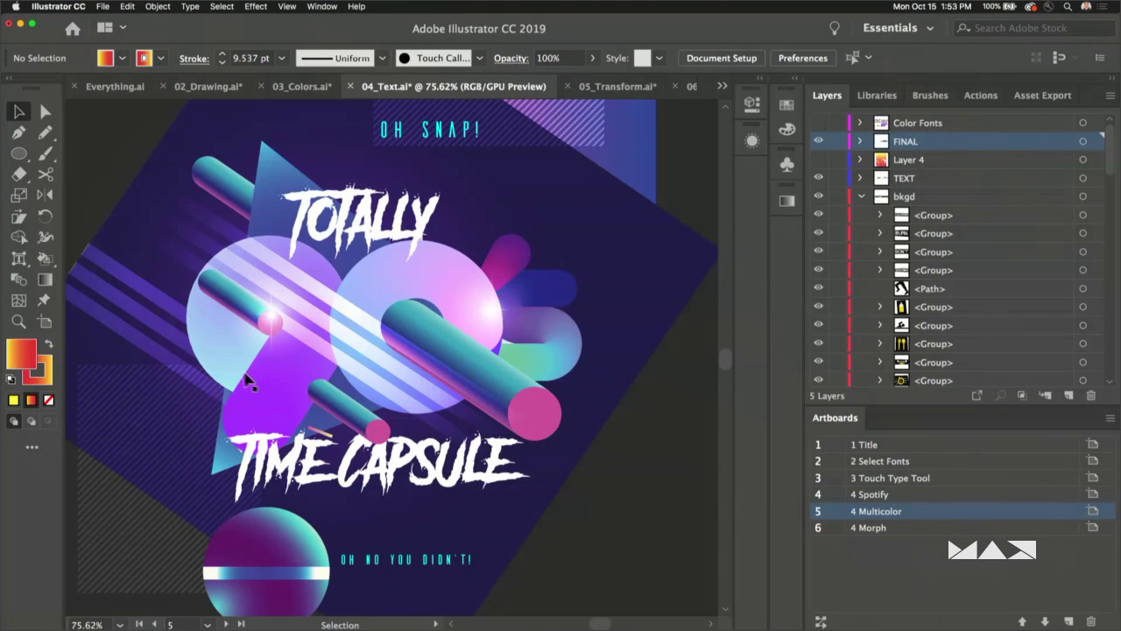
left_click(246, 379)
key("t")
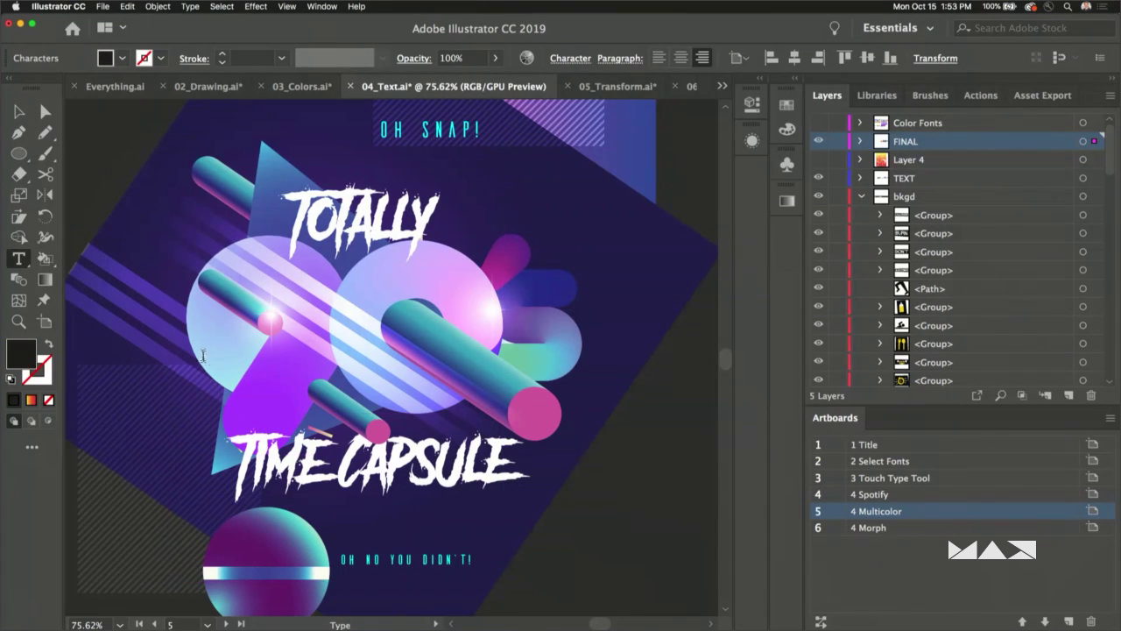
left_click_drag(202, 352, 281, 359)
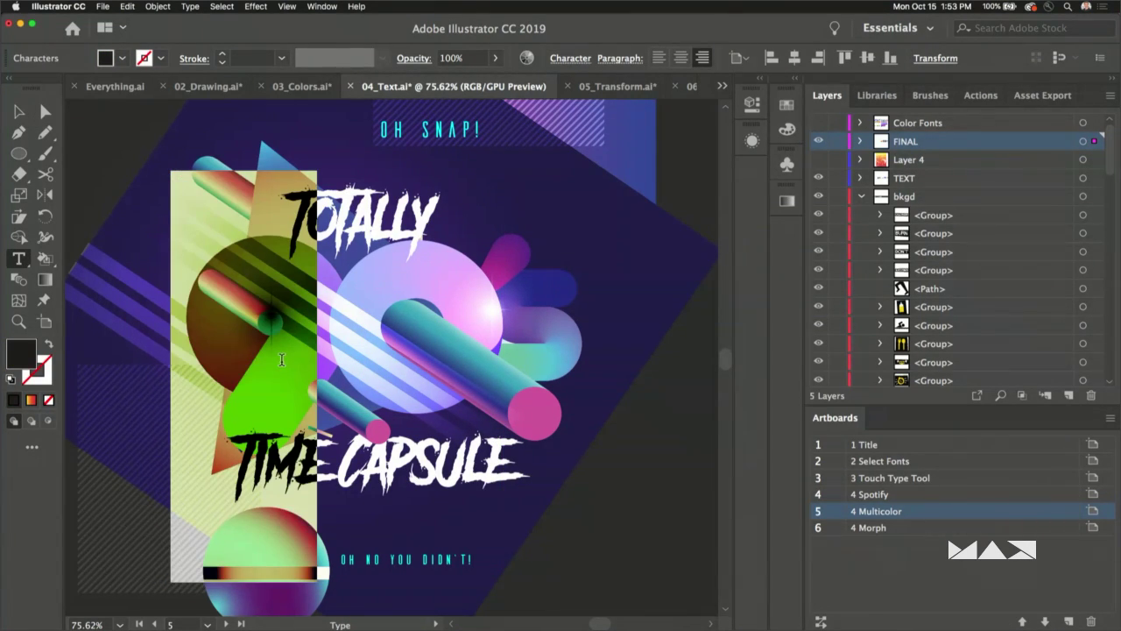
left_click(281, 359)
key("Left")
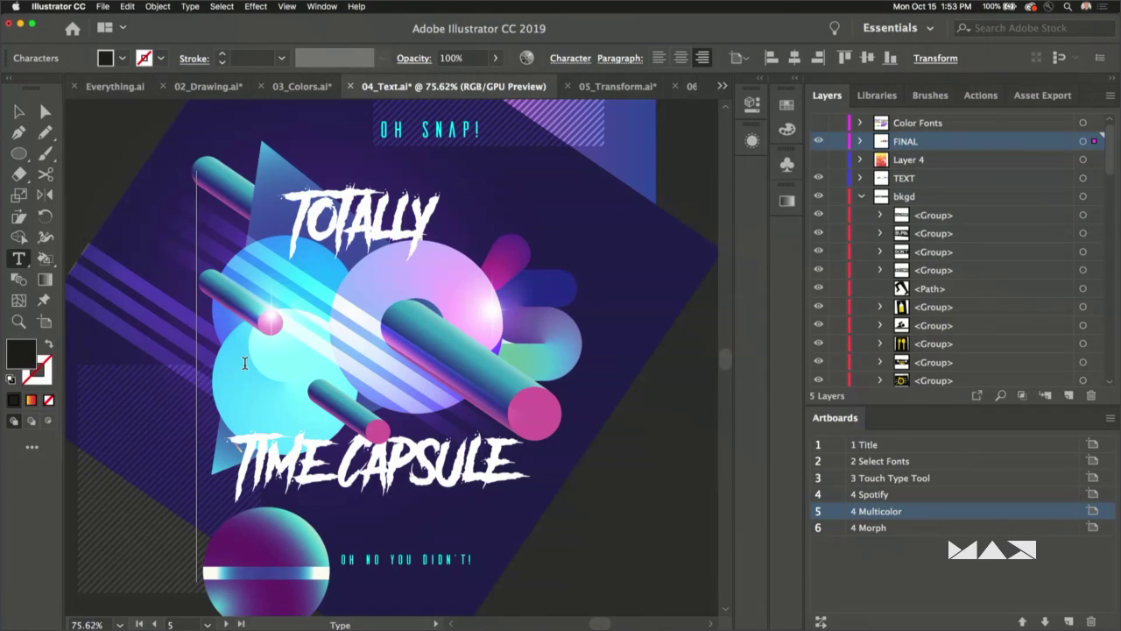
type("9")
scroll(144, 191, "left", 5)
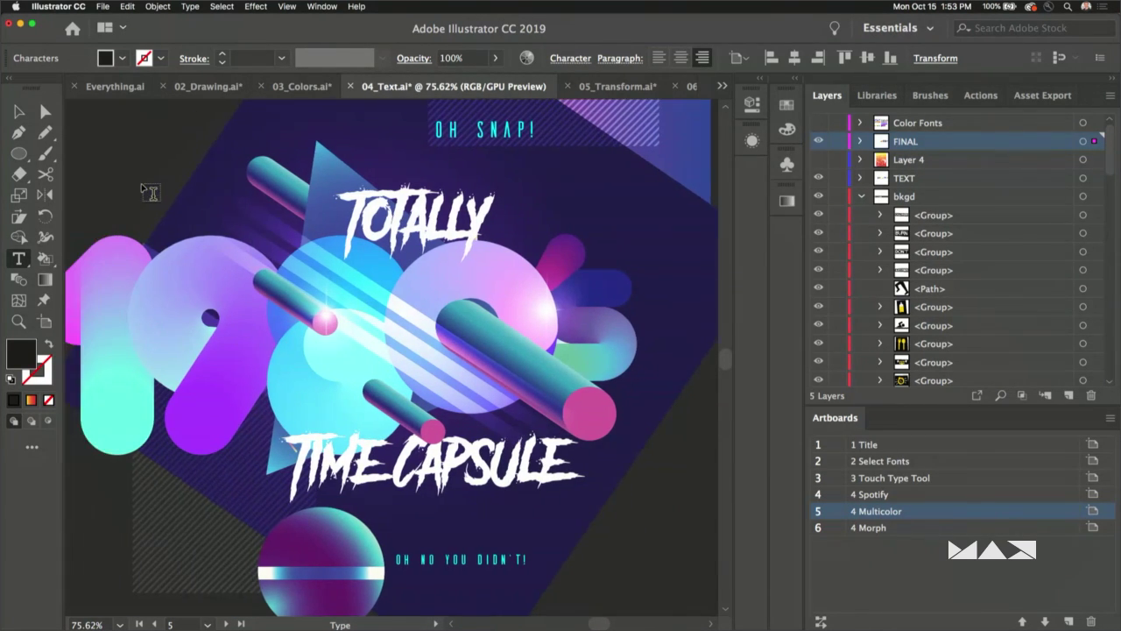
left_click(19, 111)
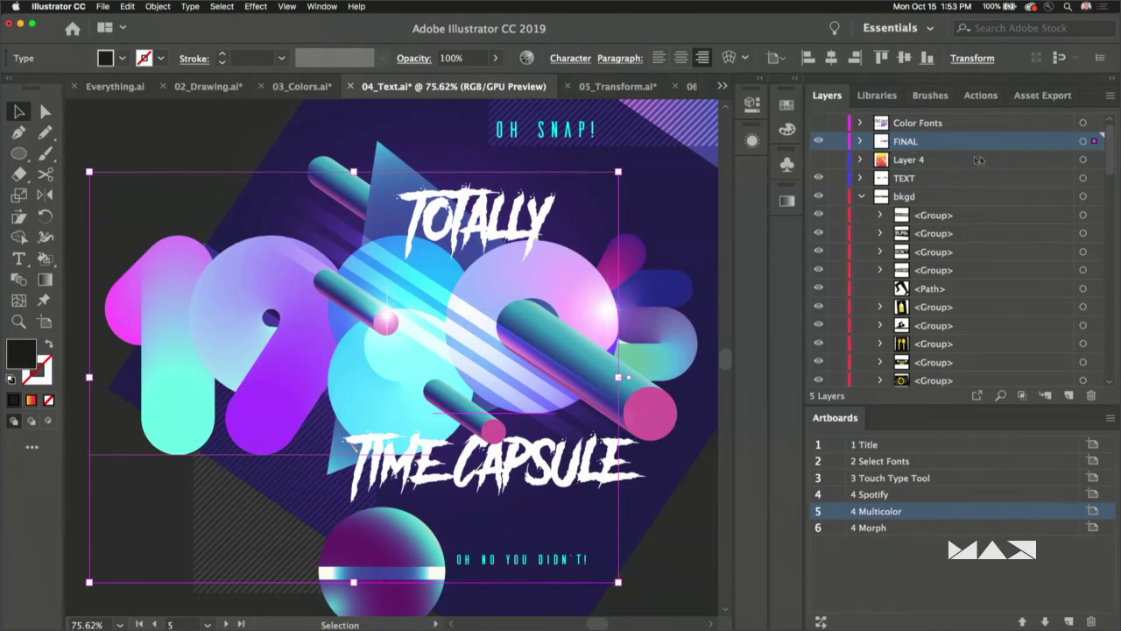
- Hide the FINAL and TEXT layers, show the Color Fonts layer and select its ABELONE sample text
left_click(819, 142)
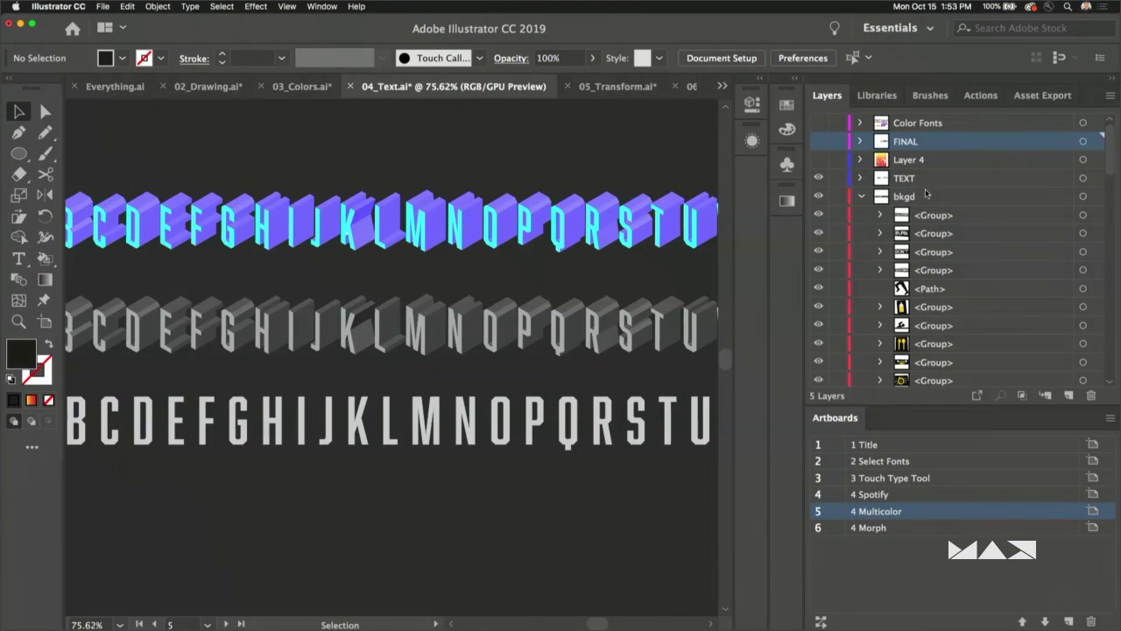
left_click(824, 191)
left_click(819, 178)
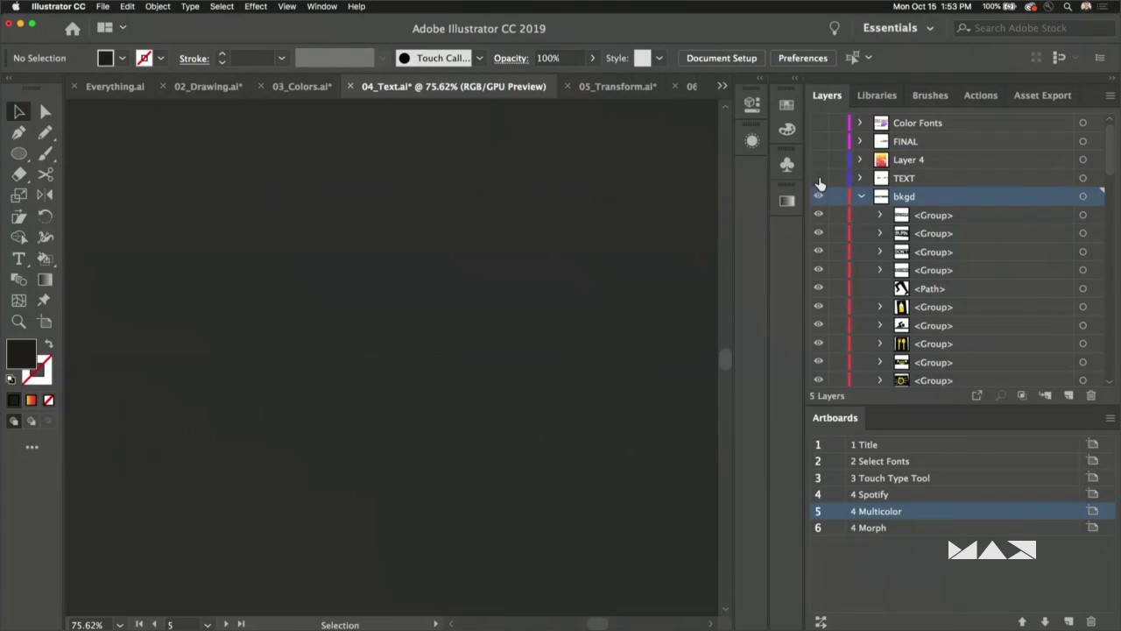
left_click(819, 123)
left_click(931, 123)
mouse_move(319, 214)
left_mouse_down()
mouse_move(346, 228)
mouse_move(299, 178)
mouse_move(327, 188)
mouse_move(320, 210)
left_mouse_up()
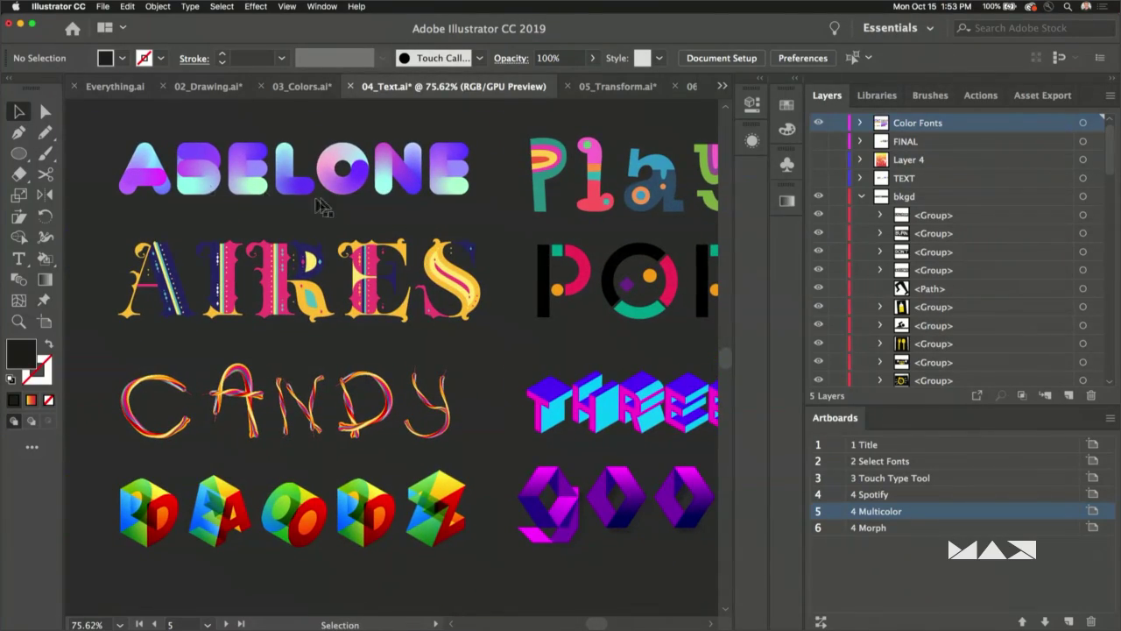
left_click(282, 169)
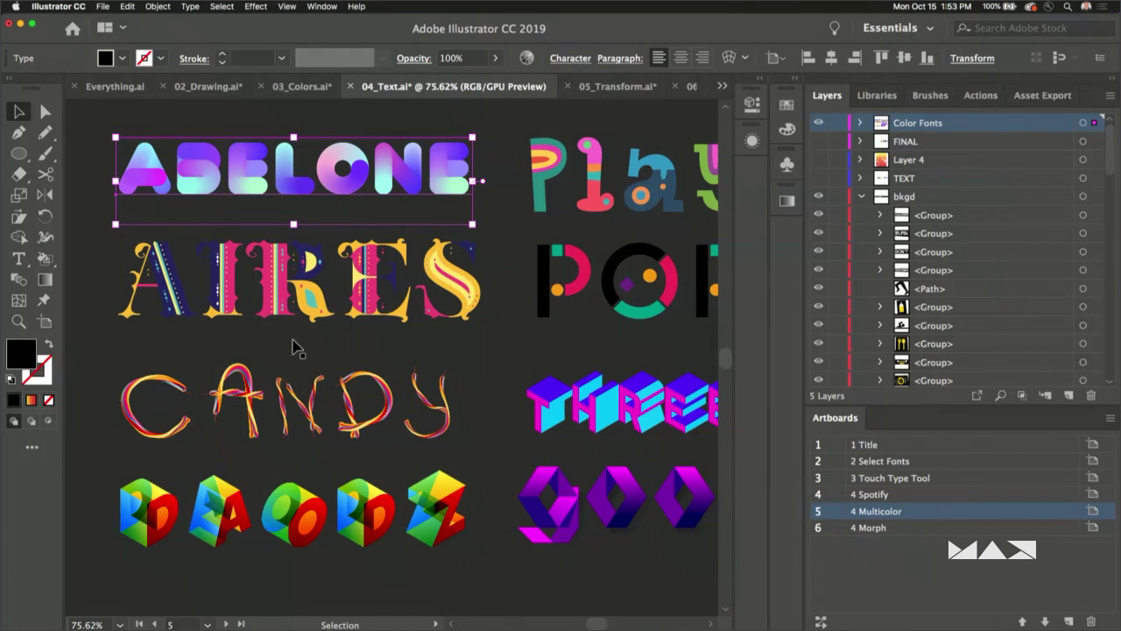
- Hide the Color Fonts layer, show the TEXT layer and move the purple 3D letter A above its alphabet row
left_click(818, 123)
left_click(818, 177)
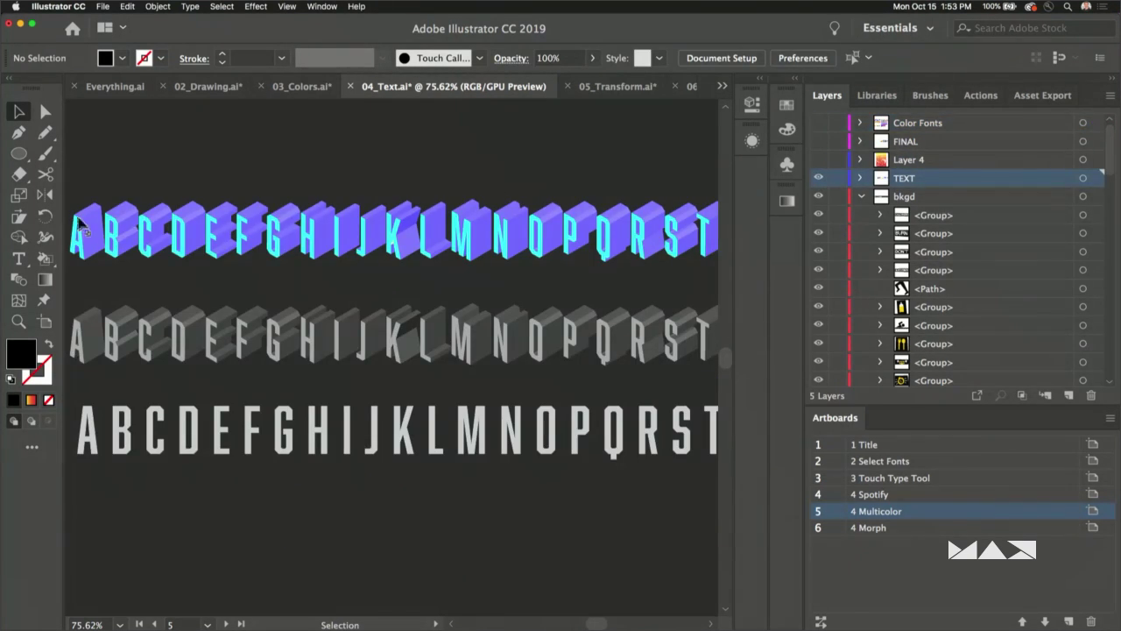
left_click_drag(79, 226, 308, 162)
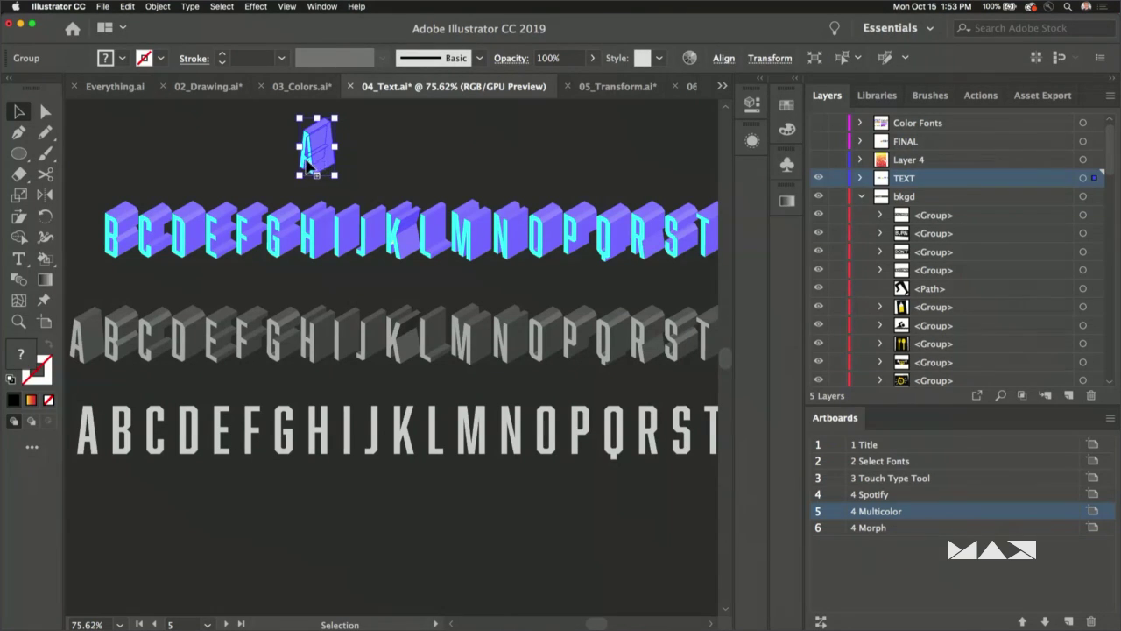
- Open the Fontself Maker 3.0.2 extension
left_click(321, 7)
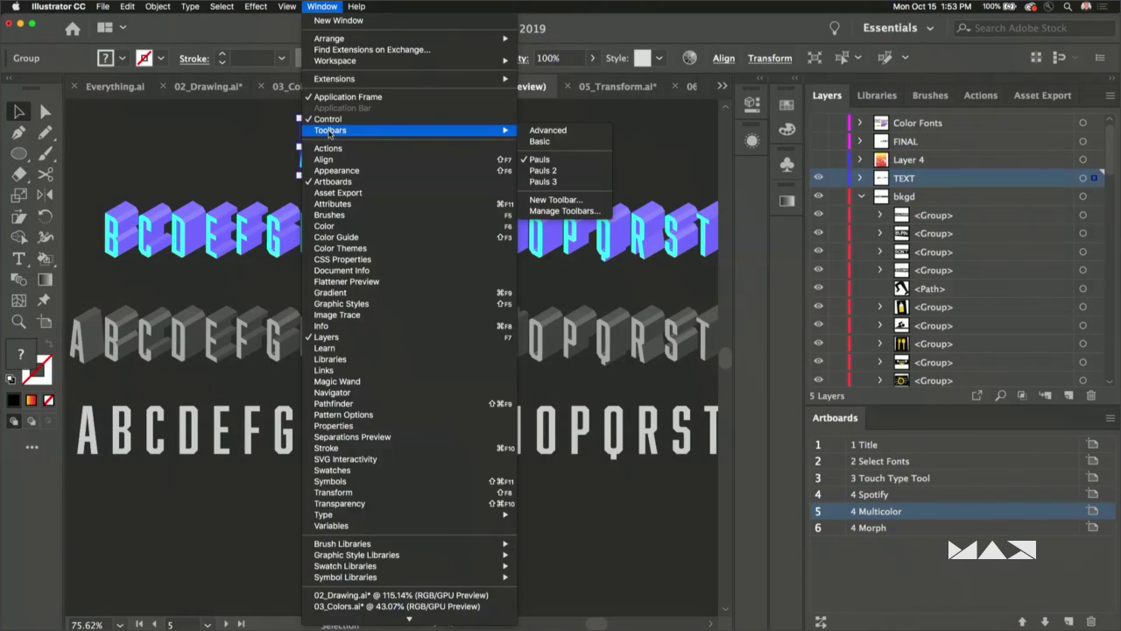
mouse_move(333, 80)
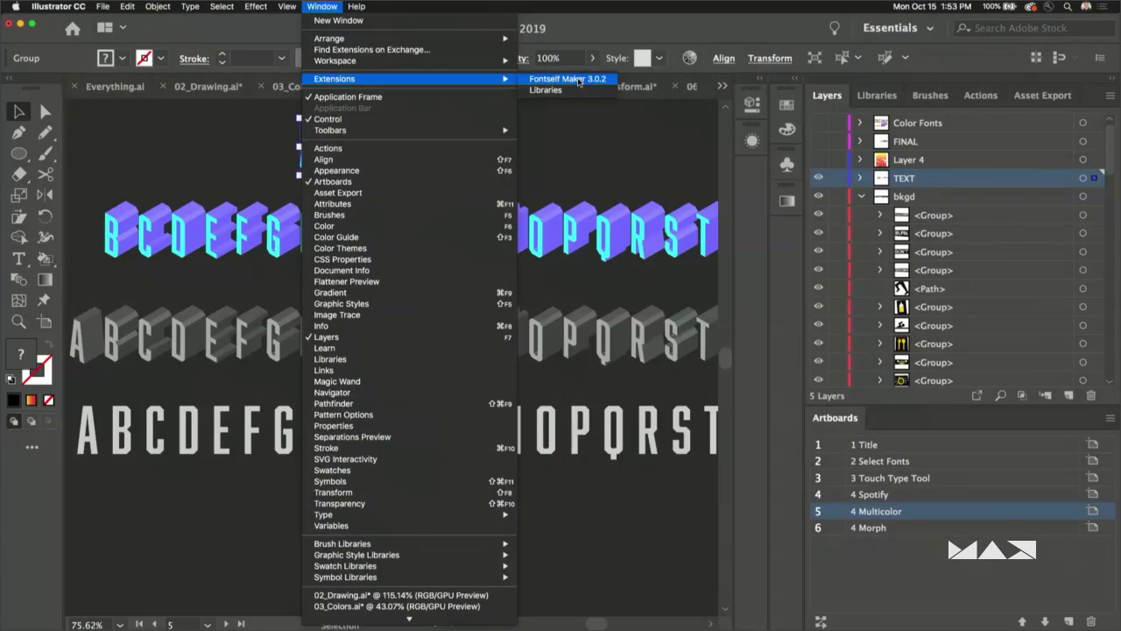
left_click(578, 79)
- Add the gray 3D letter A and the purple 3D letter A to the new font as separate glyphs
left_click_drag(443, 181, 499, 133)
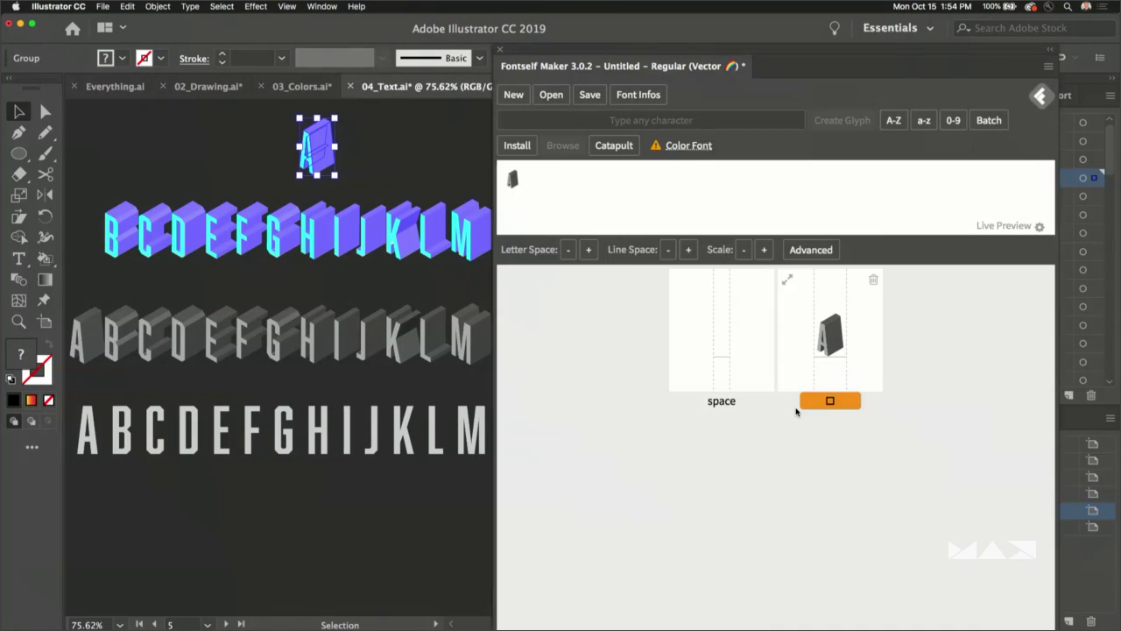
left_click_drag(309, 156, 712, 308)
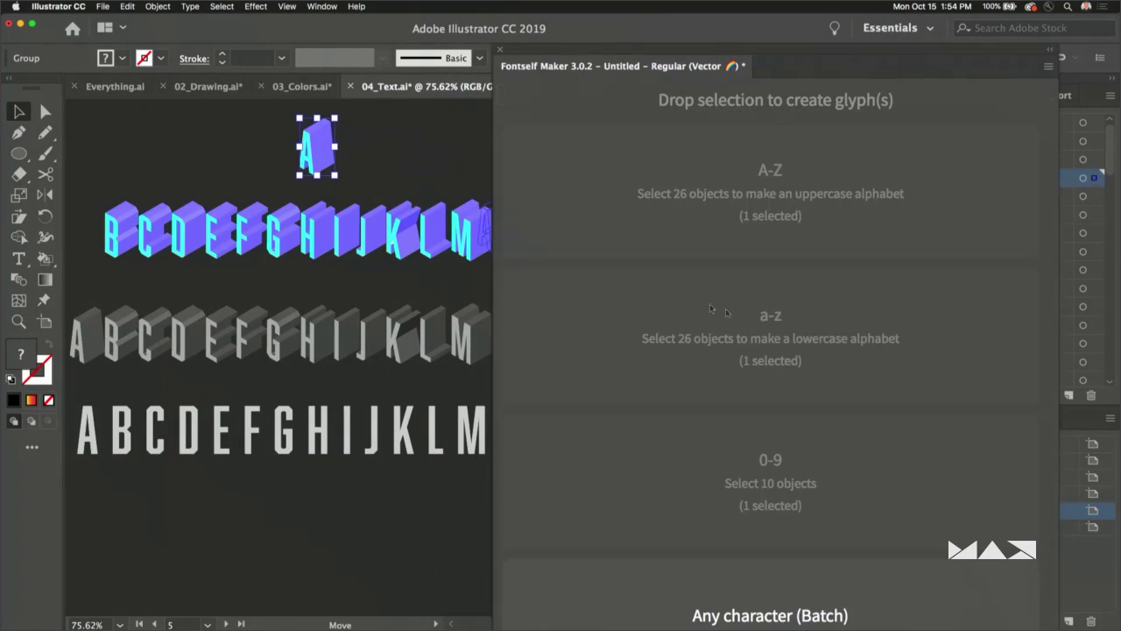
left_click_drag(744, 506, 751, 615)
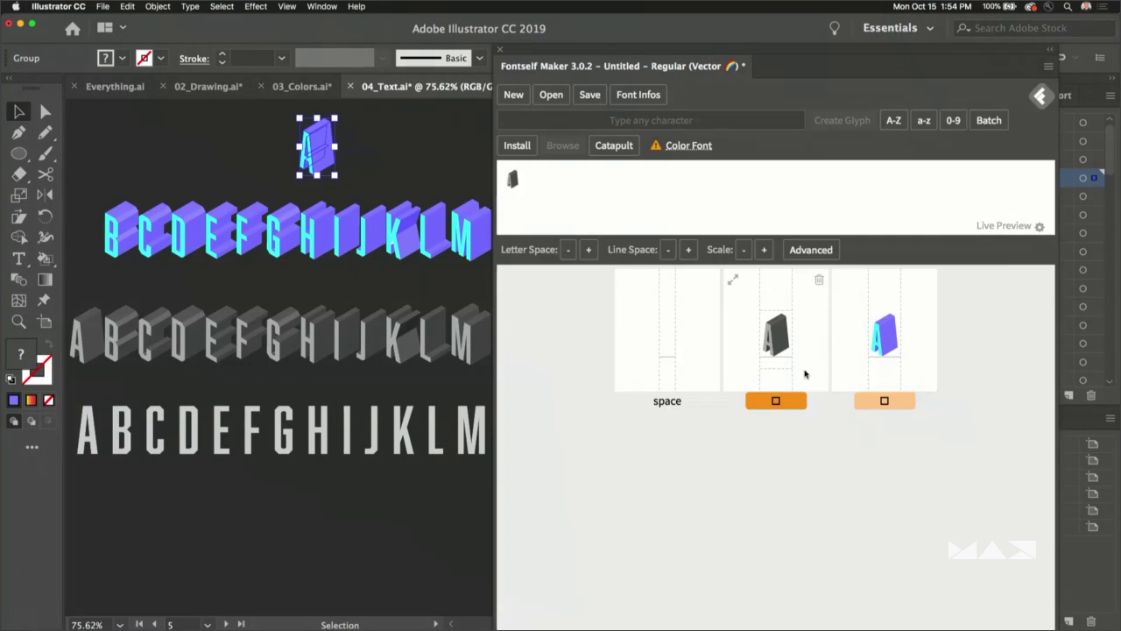
- Assign the character A to the purple 3D glyph
left_click(887, 402)
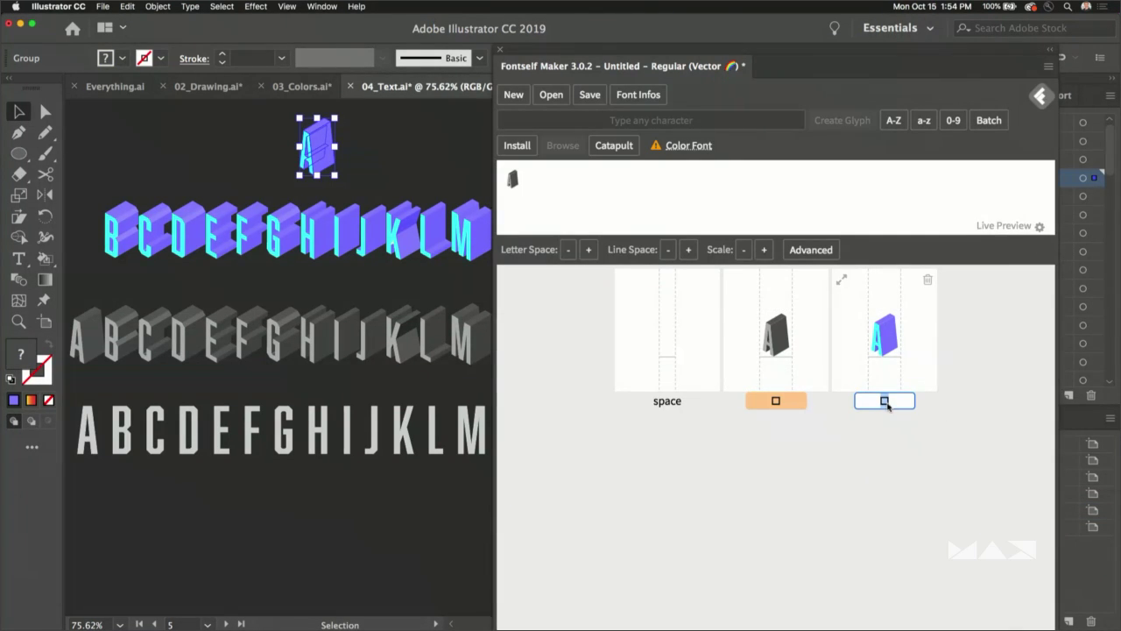
type("A")
key("Return")
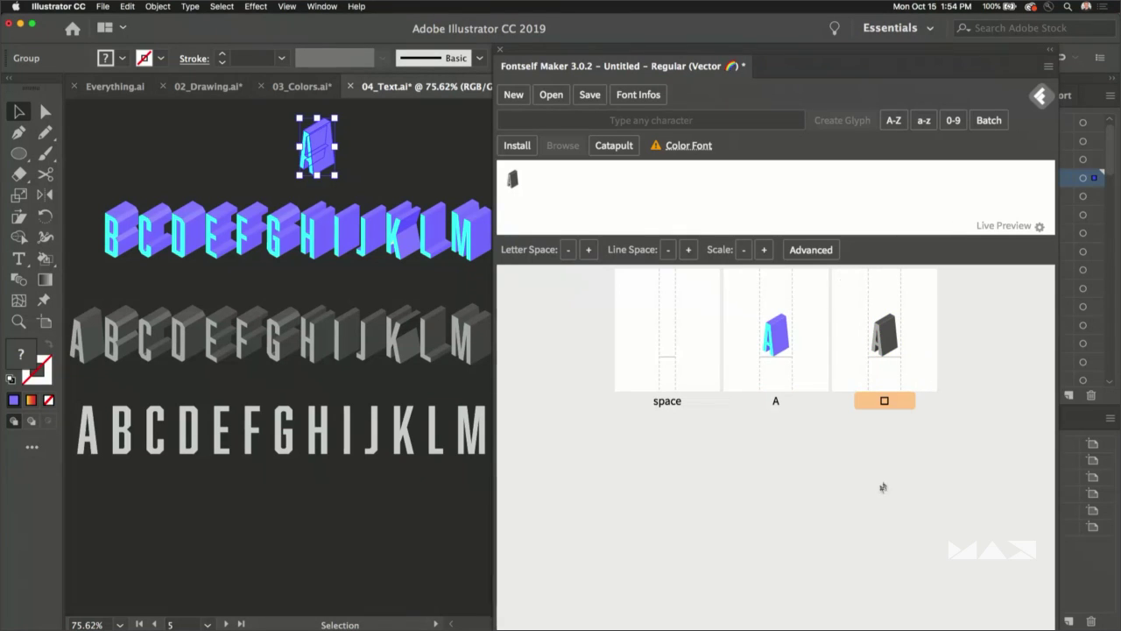
- Try to assign the character A to the gray 3D glyph as well
left_click(910, 401)
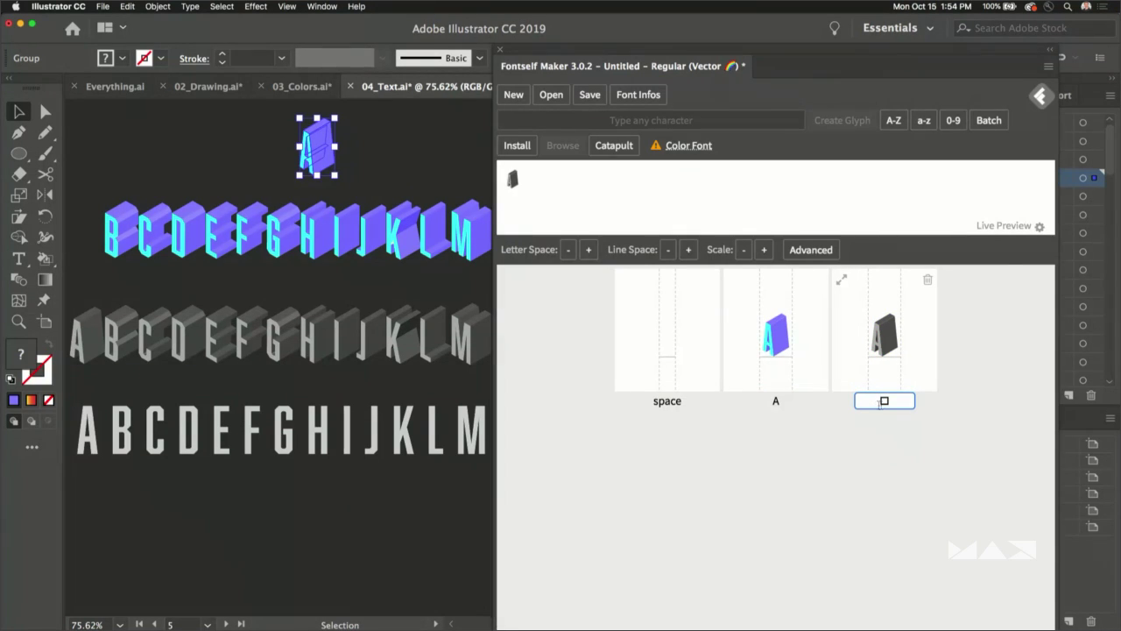
type("a")
key("BackSpace")
type("A")
key("Return")
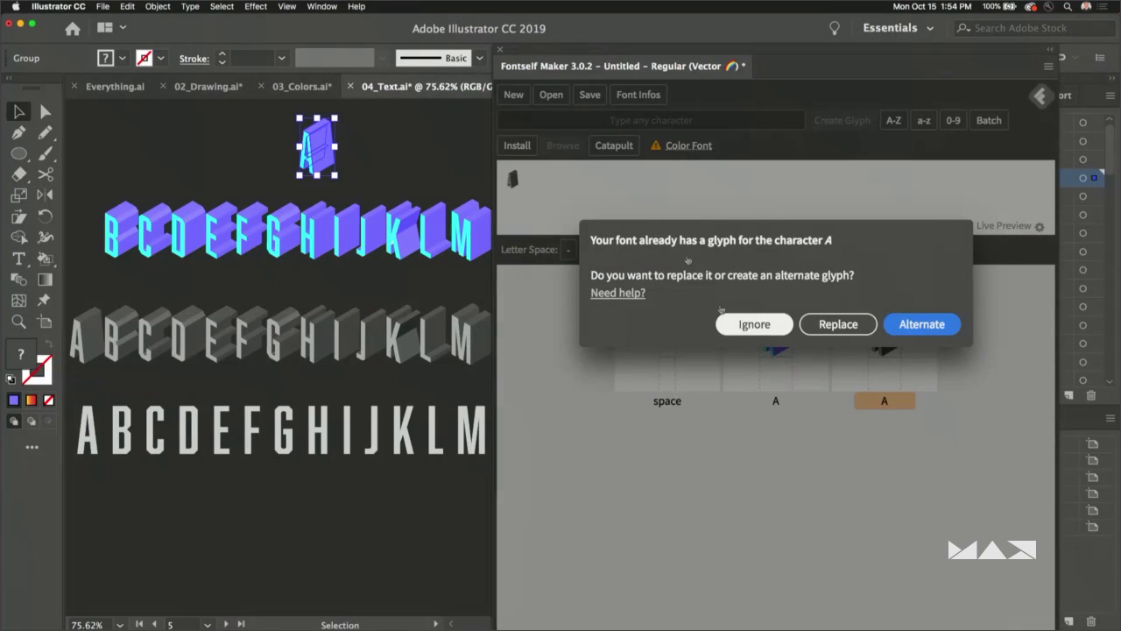
key("Return")
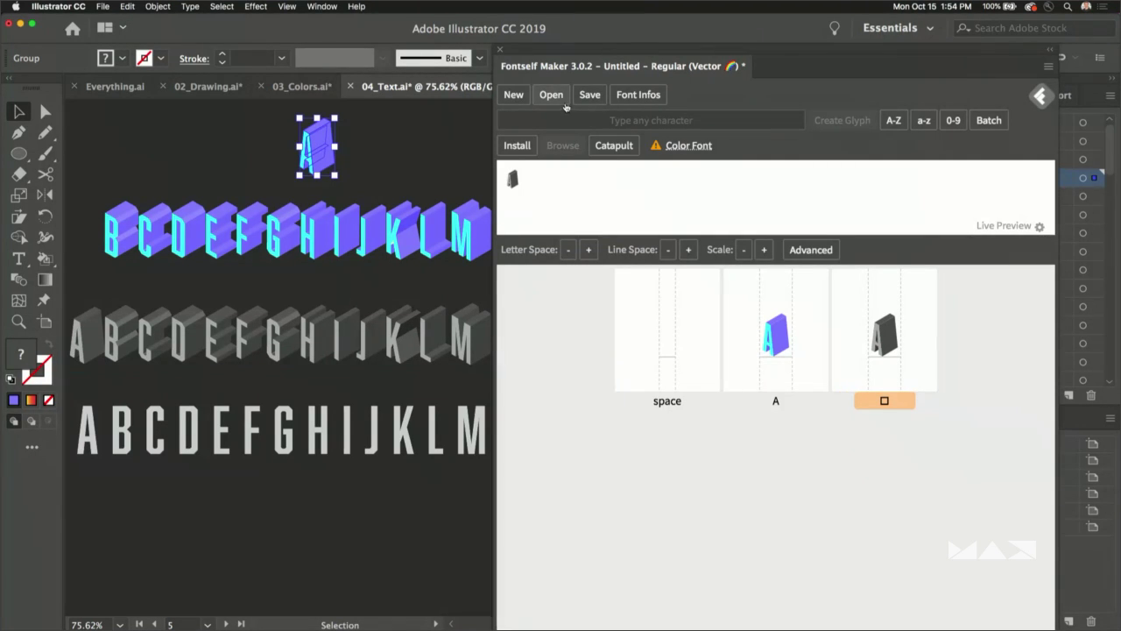
- Close the Fontself Maker extension and go to the 4 Morph artboard
left_click(500, 51)
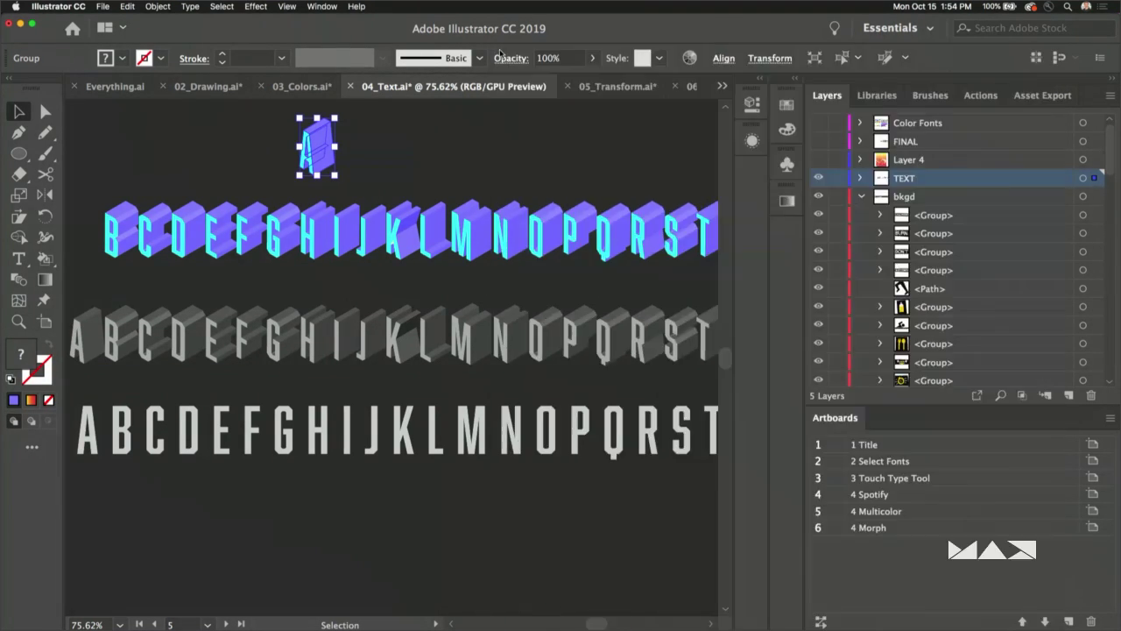
double_click(935, 512)
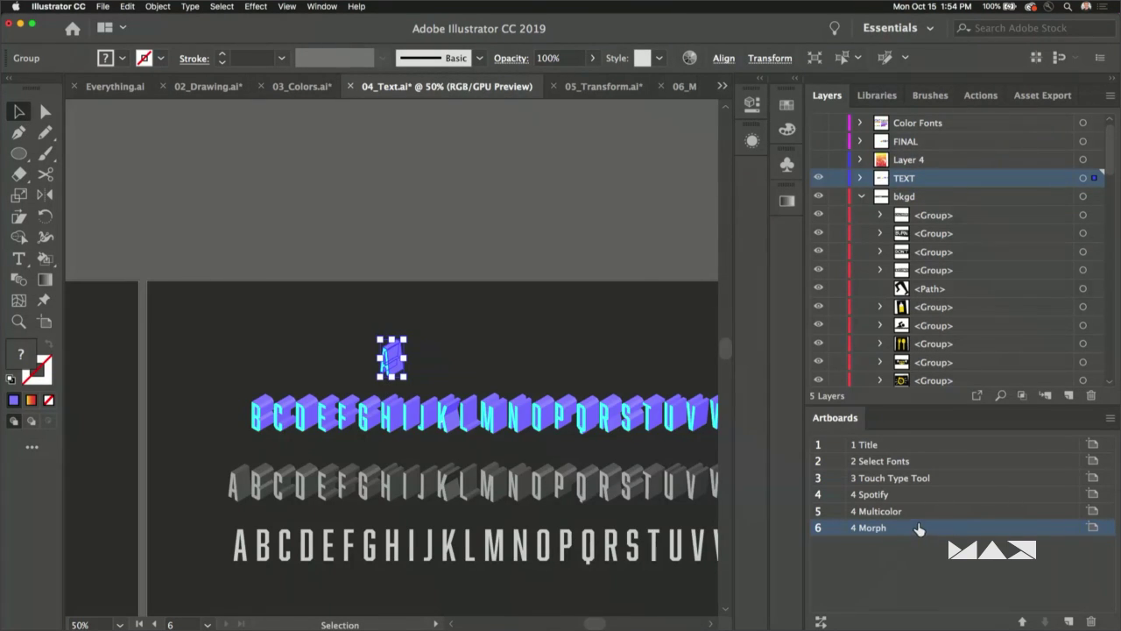
double_click(918, 528)
- Select the MOBY DICK text and switch its envelope option to Make With Mesh
left_click(362, 368)
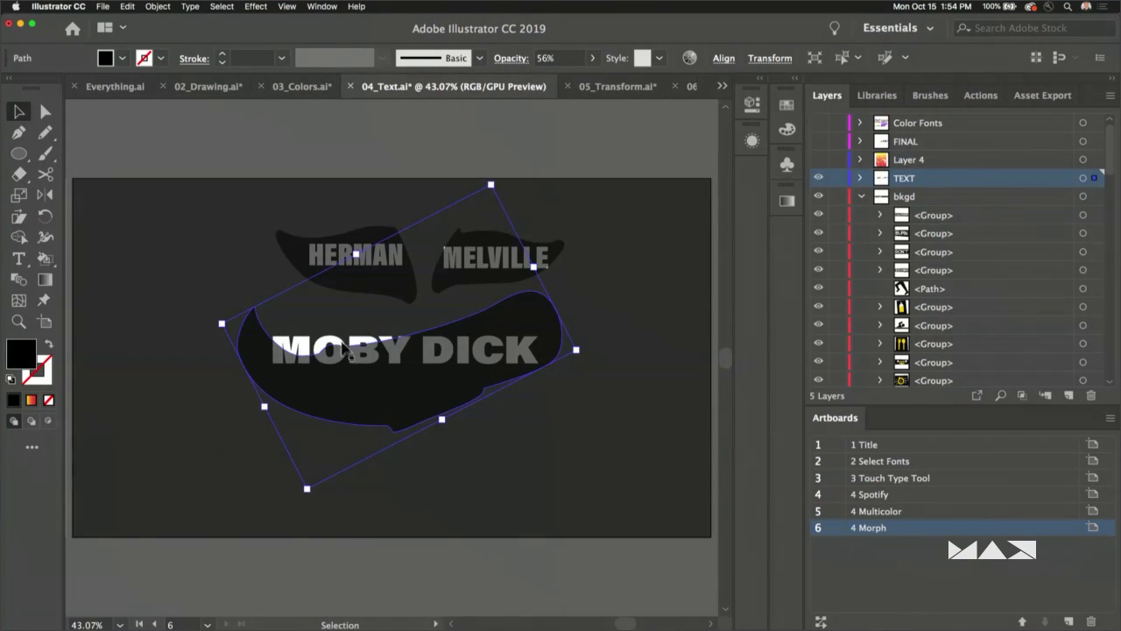
left_click(346, 351)
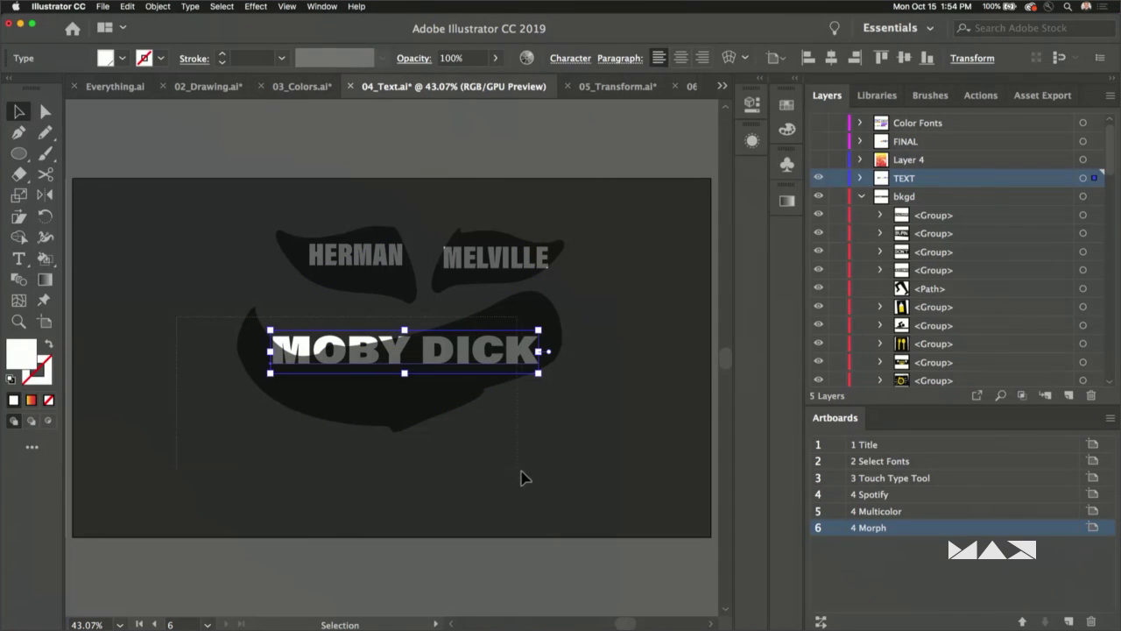
left_click(450, 308)
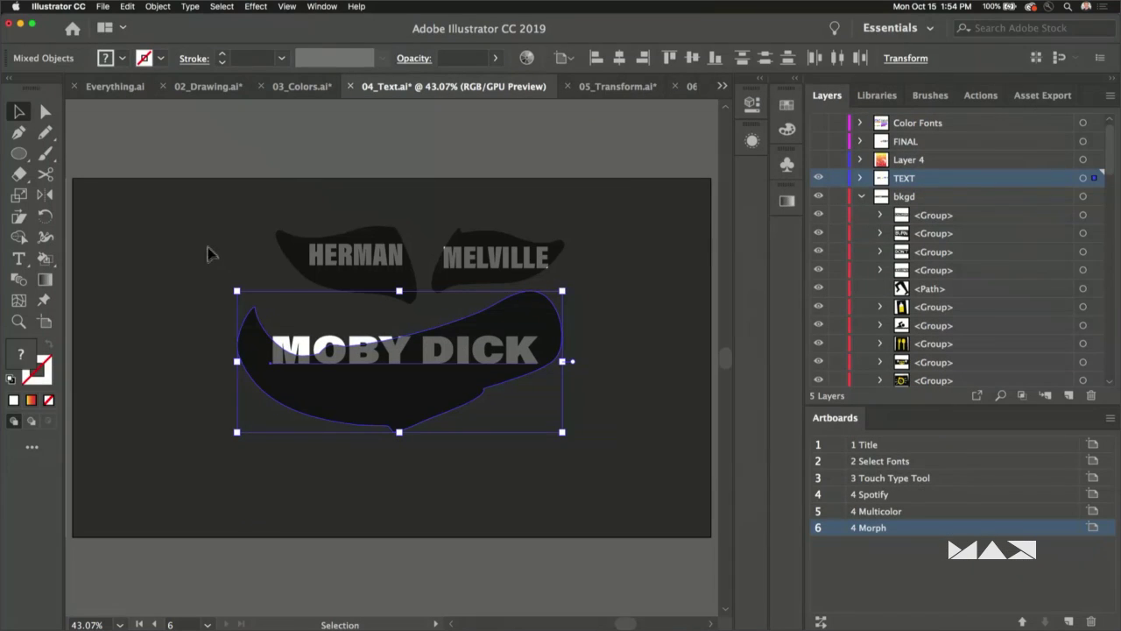
left_click(38, 208)
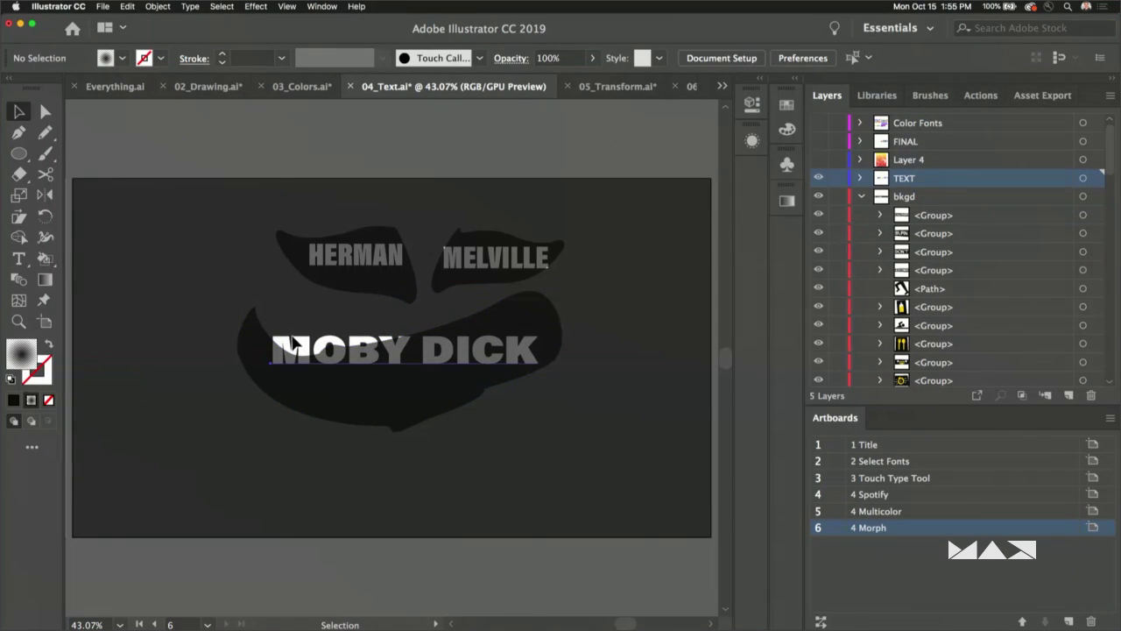
left_click(292, 342)
left_click(745, 57)
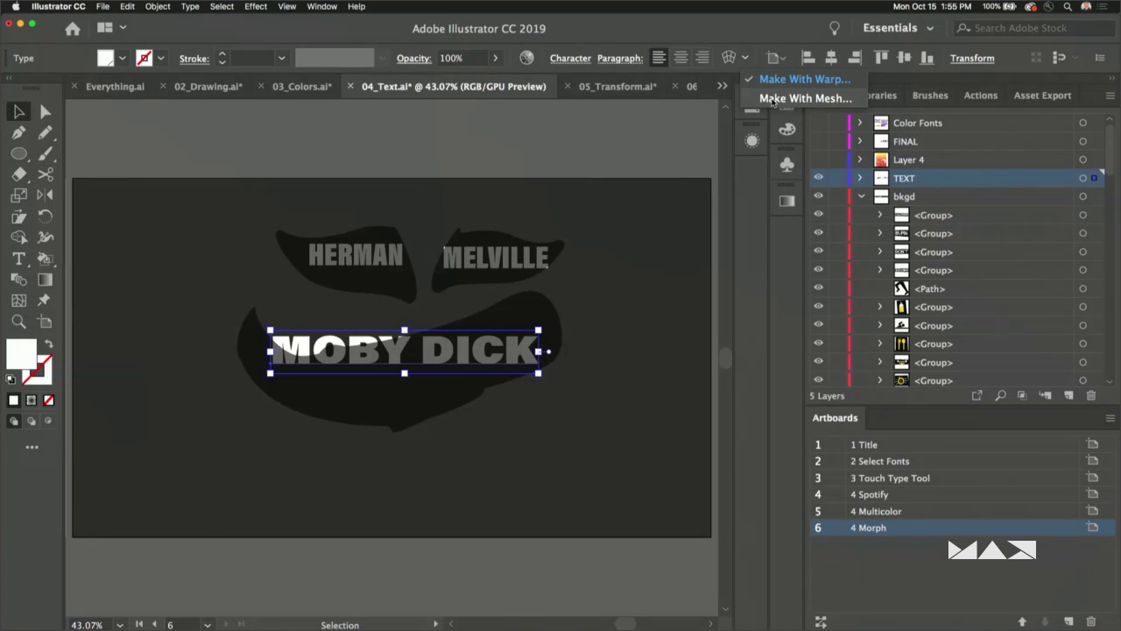
left_click(772, 99)
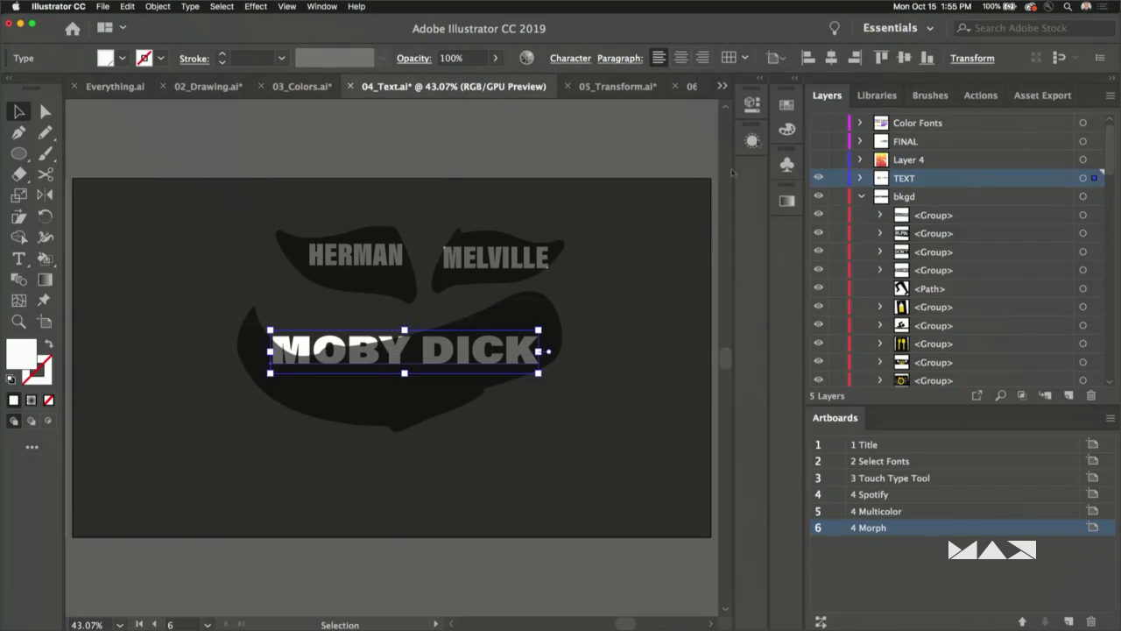
- Nudge the MOBY DICK text up and back down over the large dark whale shape
left_click_drag(319, 353, 318, 353)
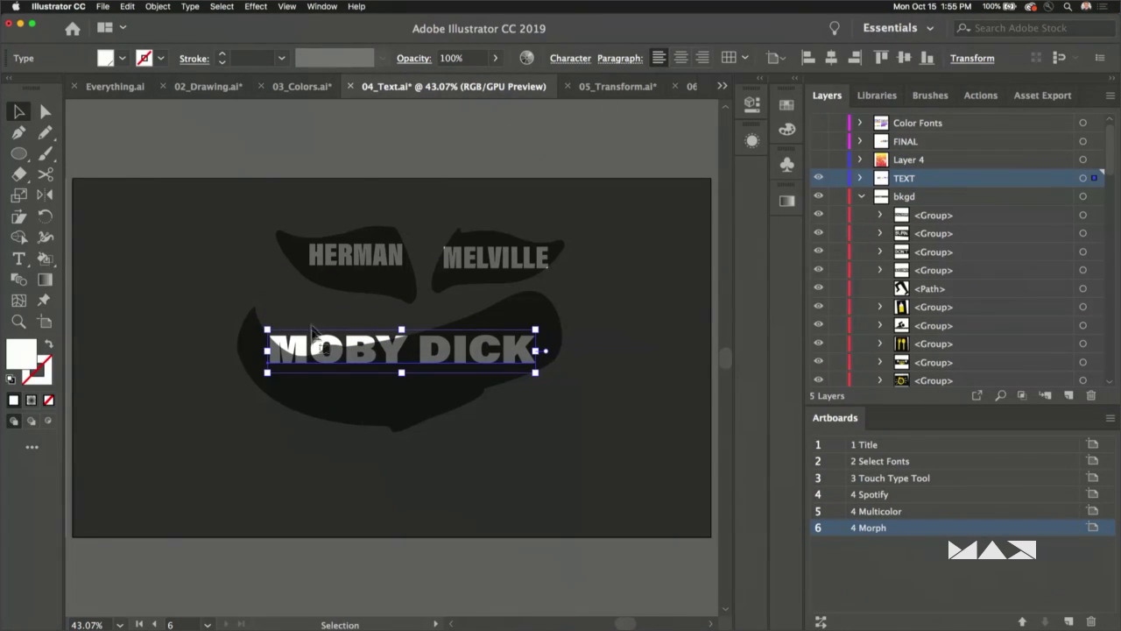
key("shift+Up")
key("shift+Up")
key("shift+Up")
key("shift+Up")
key("shift+Up")
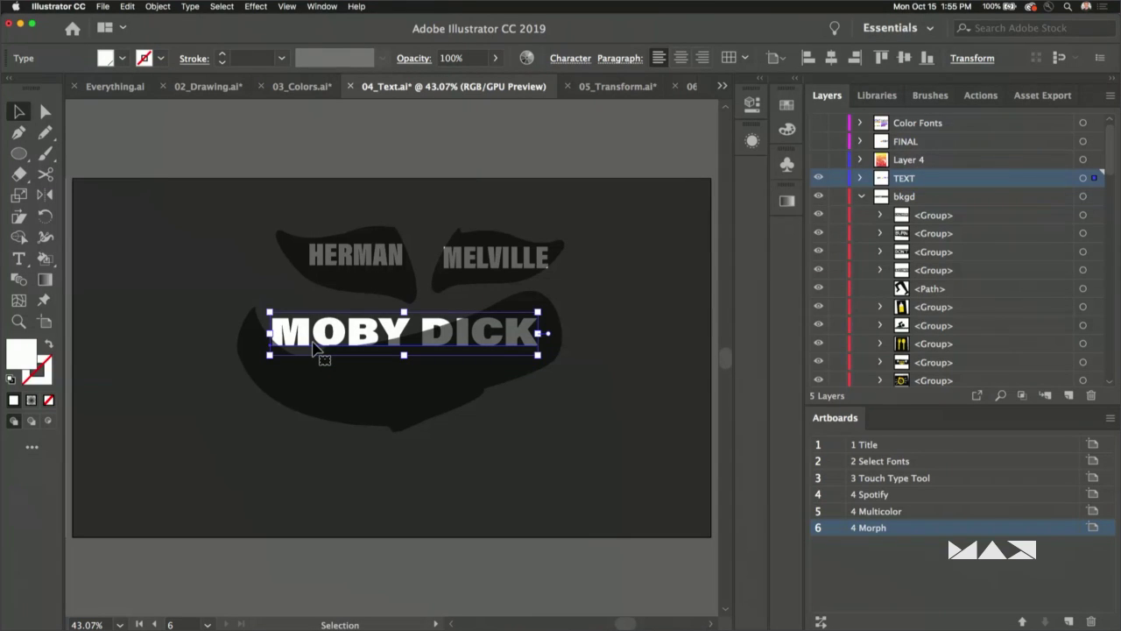
key("shift+Down")
key("shift+Down")
key("shift+Down")
key("shift+Down")
key("shift+Down")
key("shift+Down")
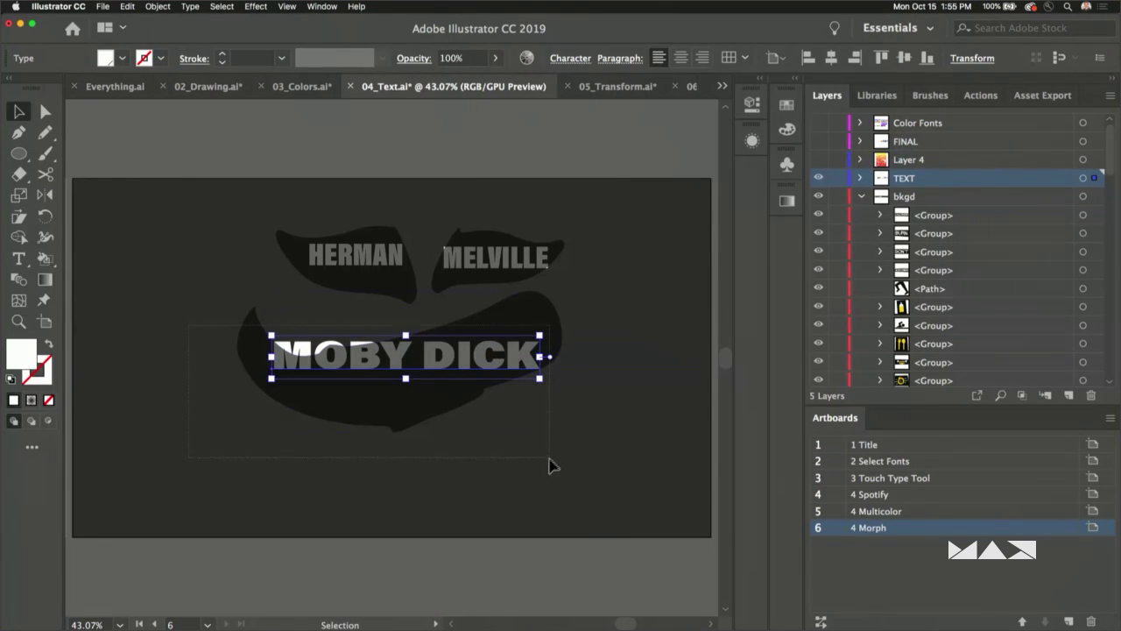
- Try distorting the MOBY DICK text into the large dark shape with Make with Top Object, and undo it
left_click(513, 390, "shift")
left_click(157, 6)
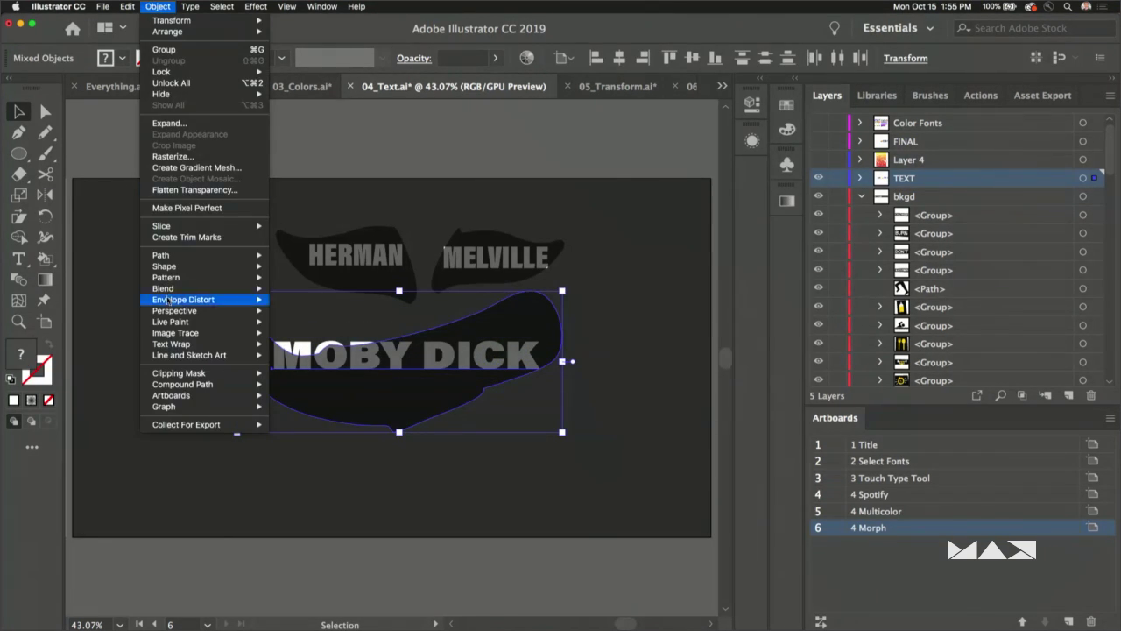
mouse_move(162, 344)
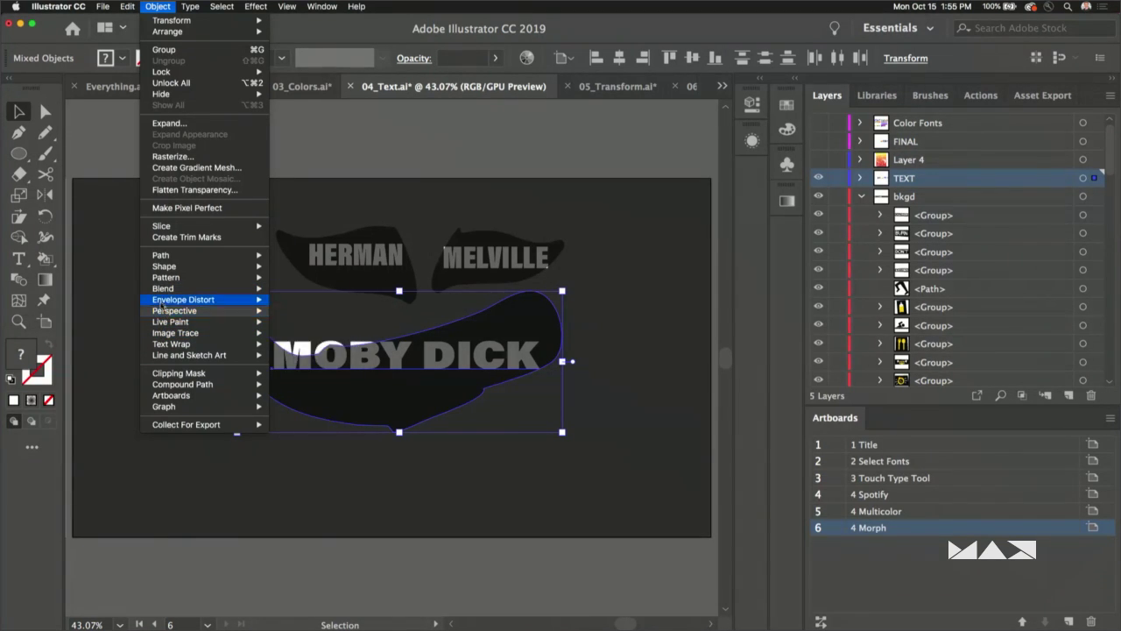
mouse_move(155, 302)
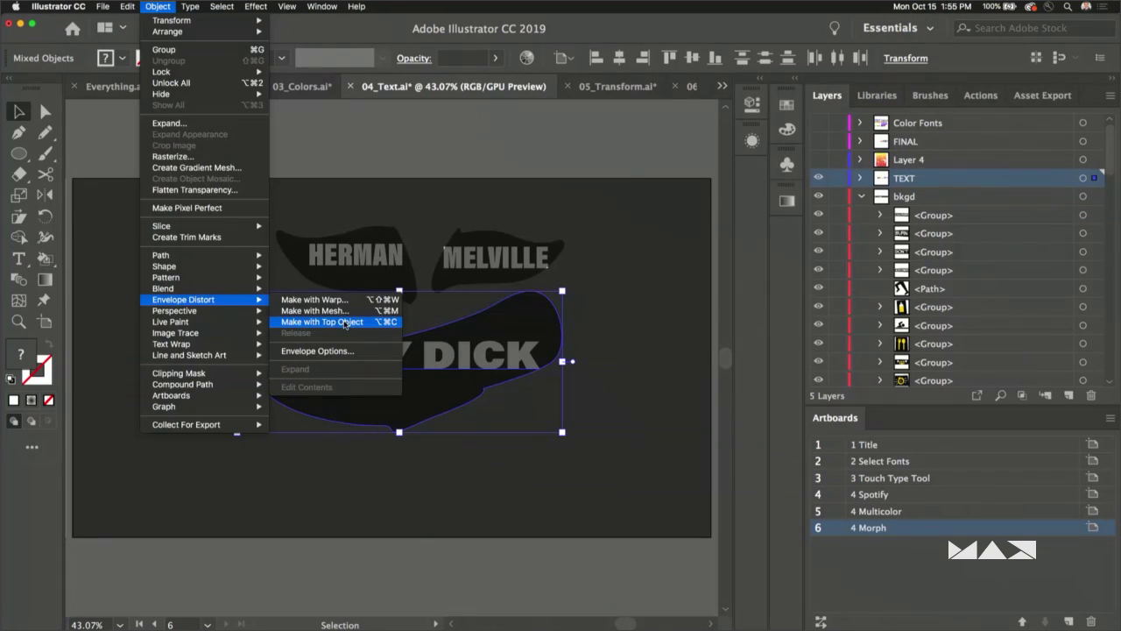
left_click(346, 322)
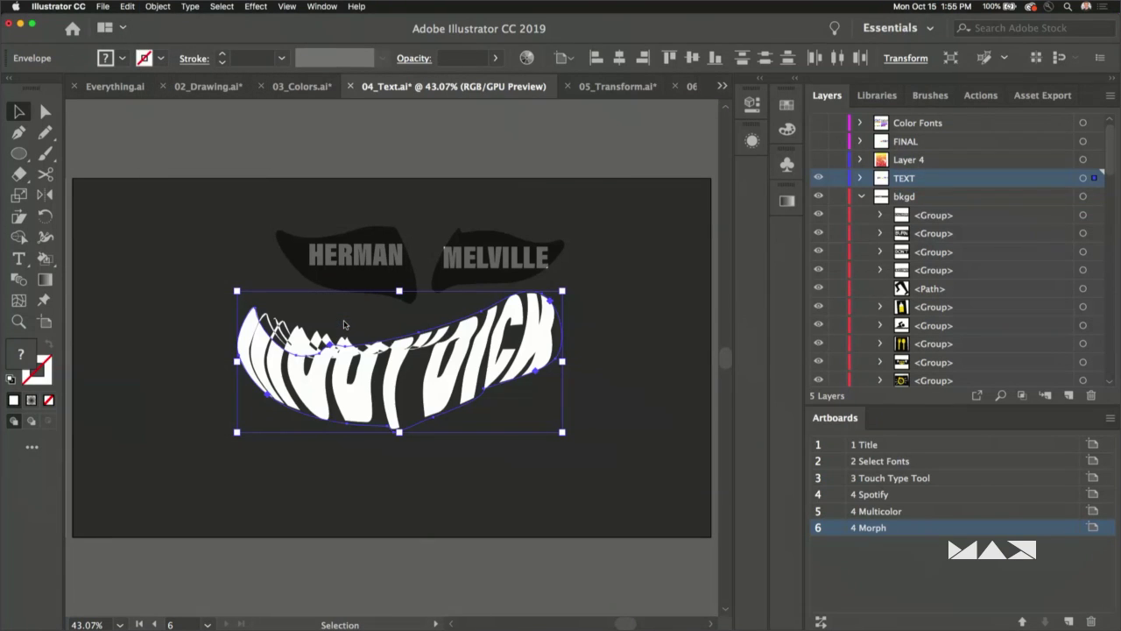
key("super+z")
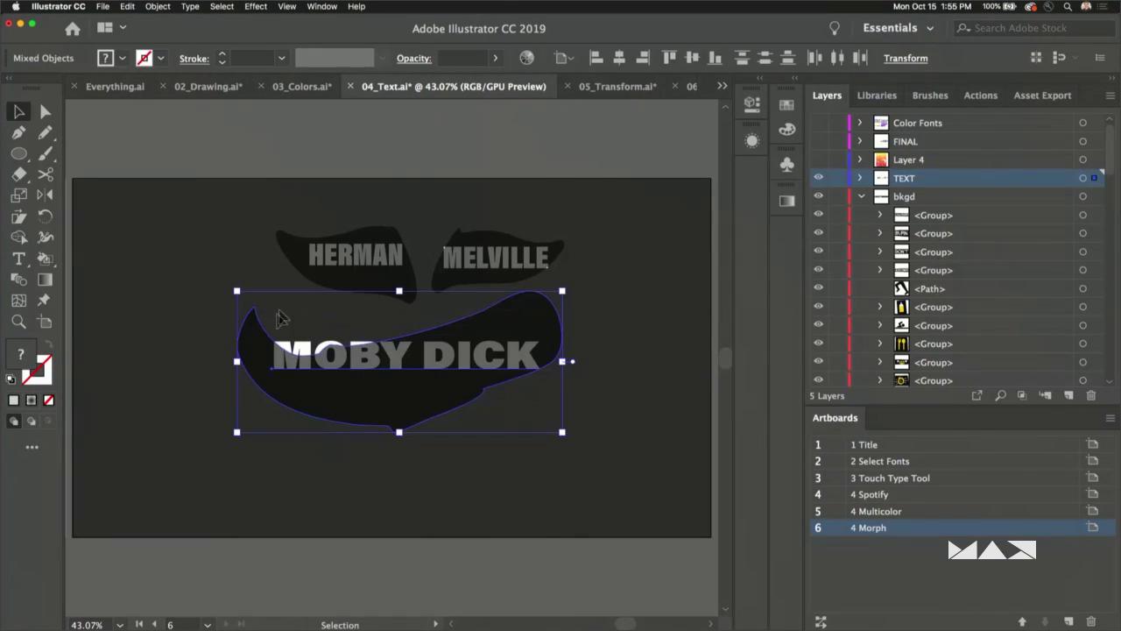
- Move the MOBY DICK text lower within the large dark shape and delete the raised anchor point on the shape's upper edge
left_click(293, 313)
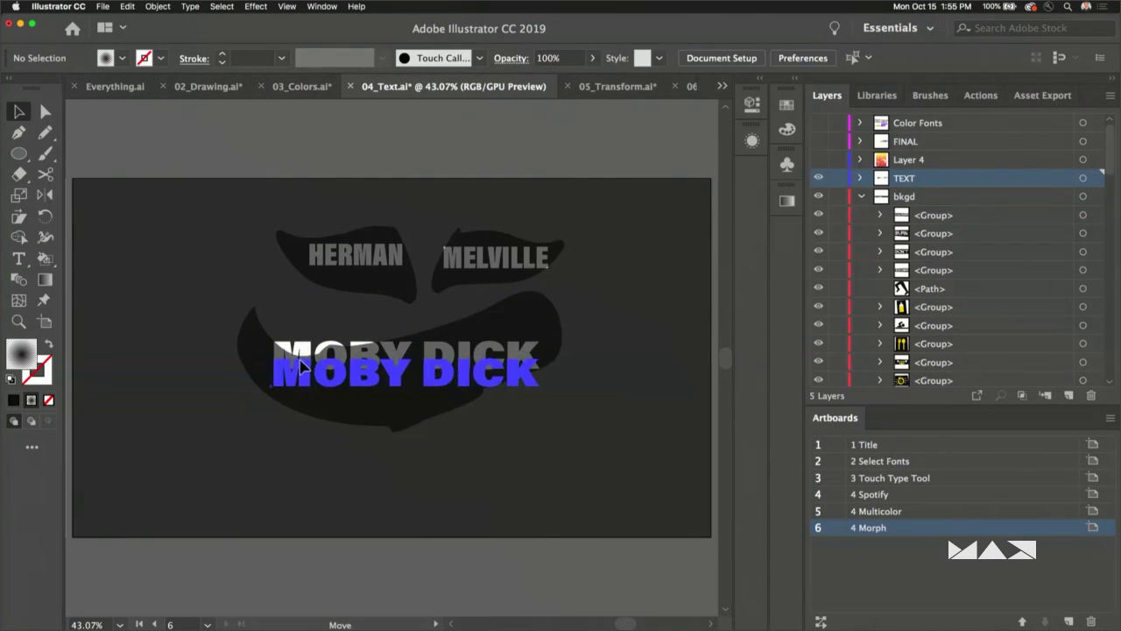
left_click(311, 359)
left_click(238, 350)
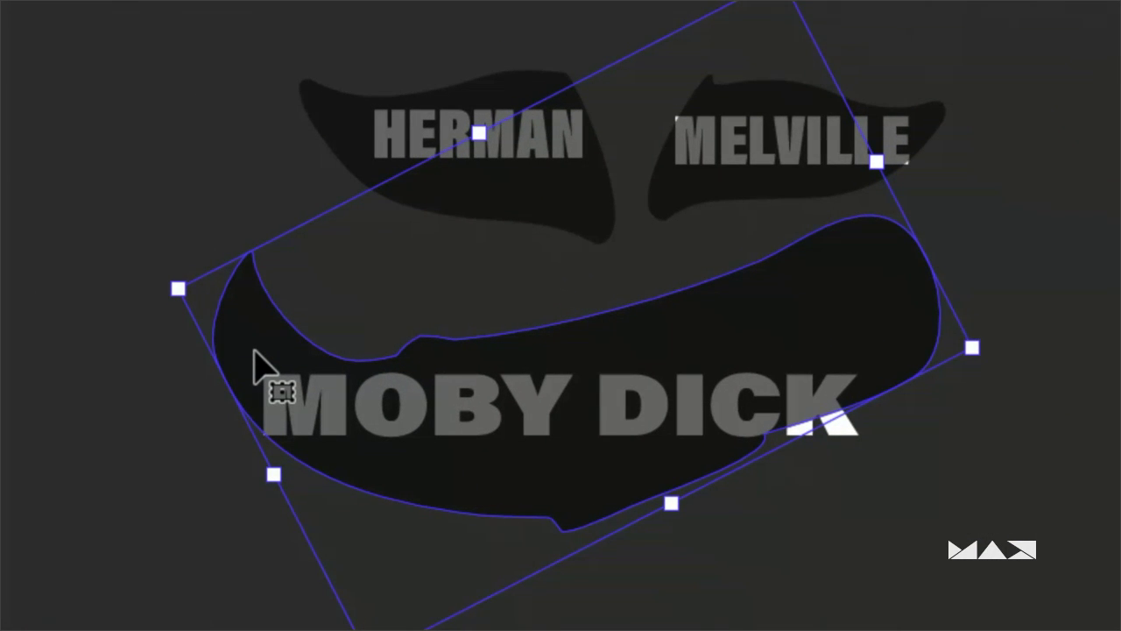
key("-")
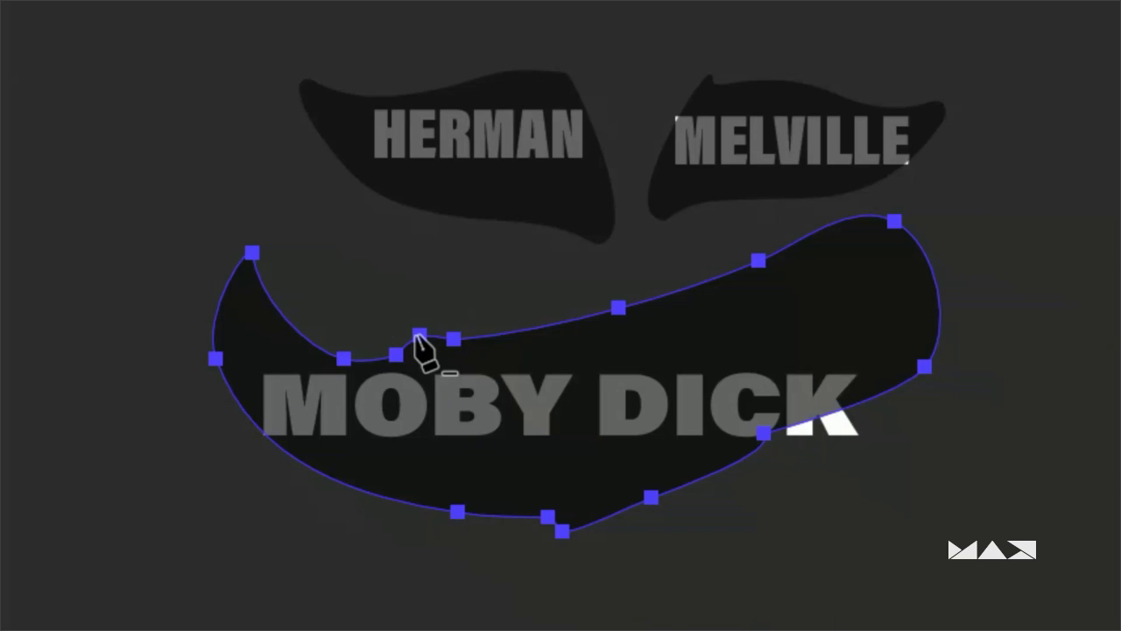
left_click(417, 352)
key("Return")
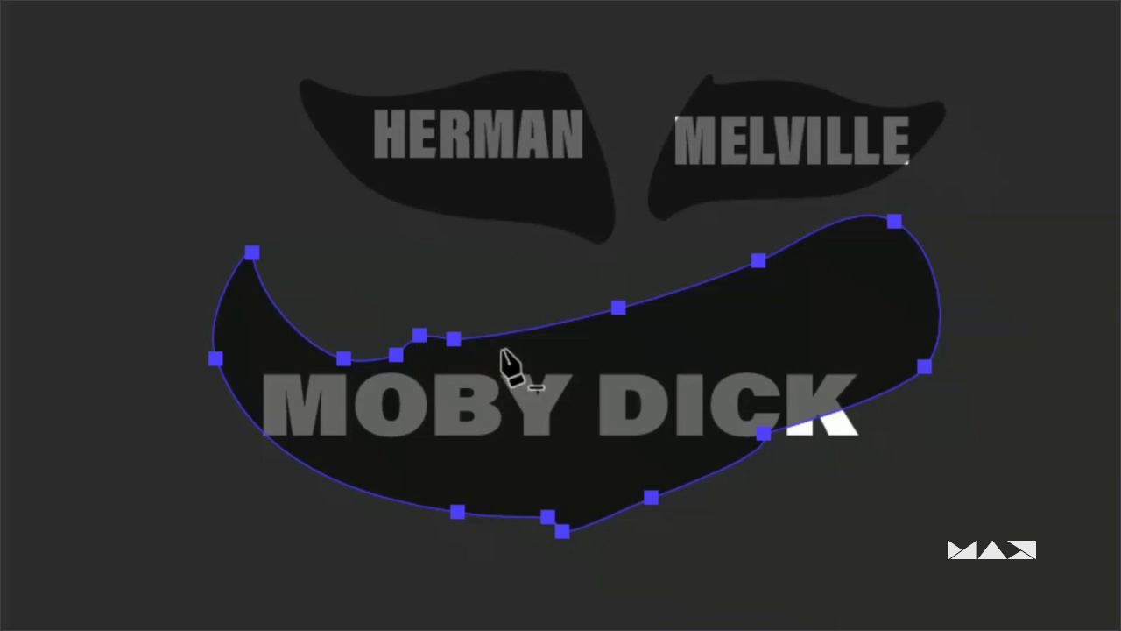
left_click(420, 335)
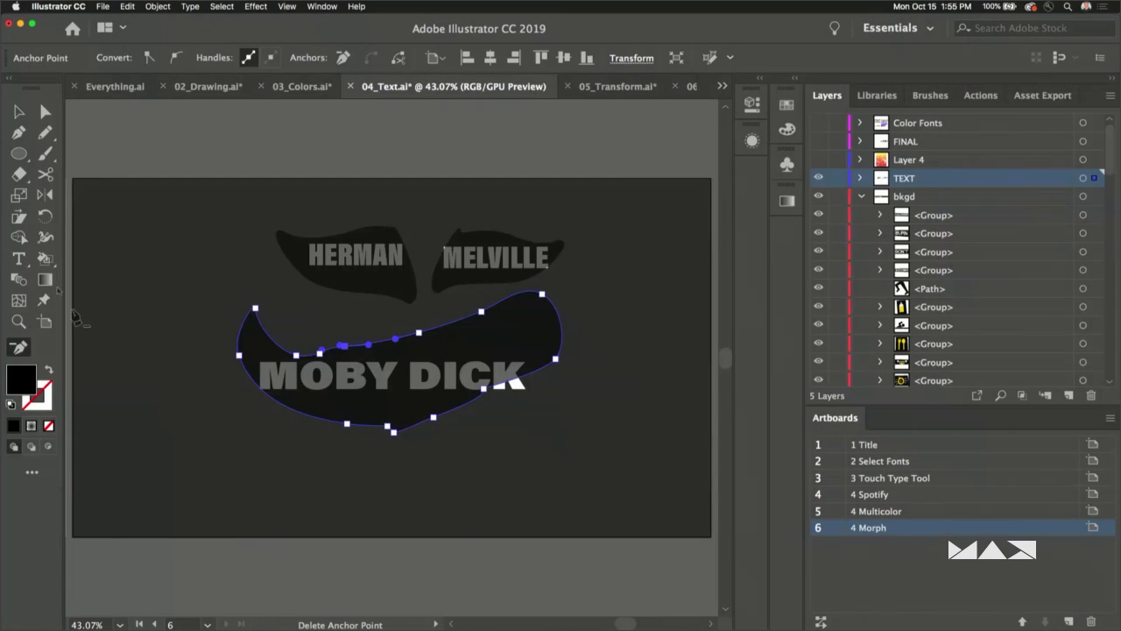
- Envelope-distort the MOBY DICK text into the smoothed dark shape using Make with Top Object
left_click(19, 111)
left_click_drag(187, 375, 471, 425)
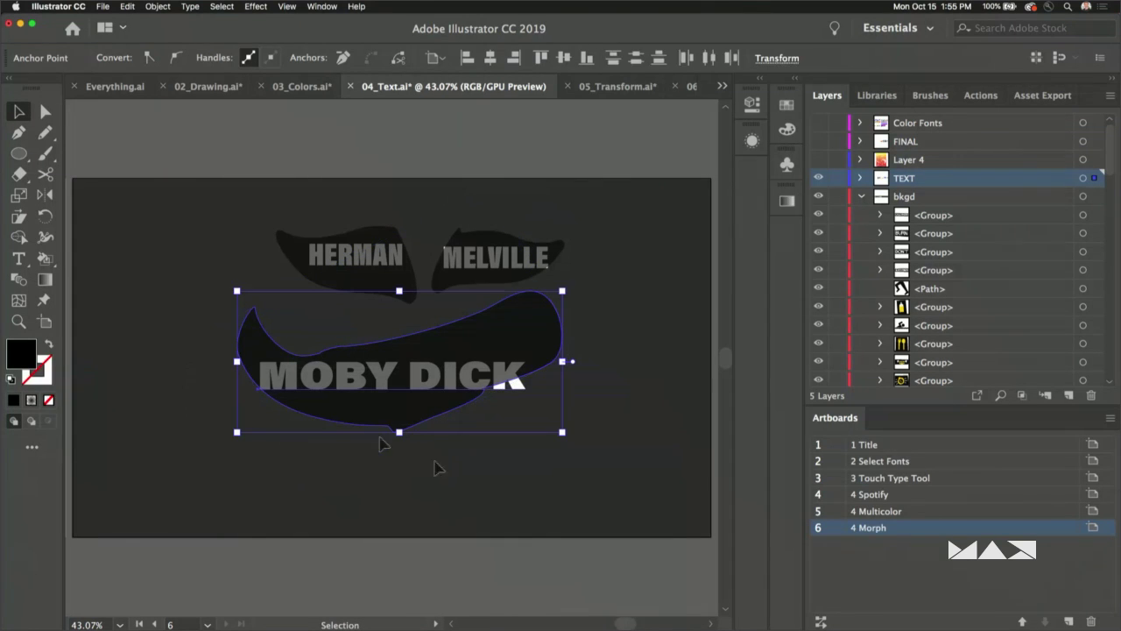
left_click(158, 7)
mouse_move(197, 300)
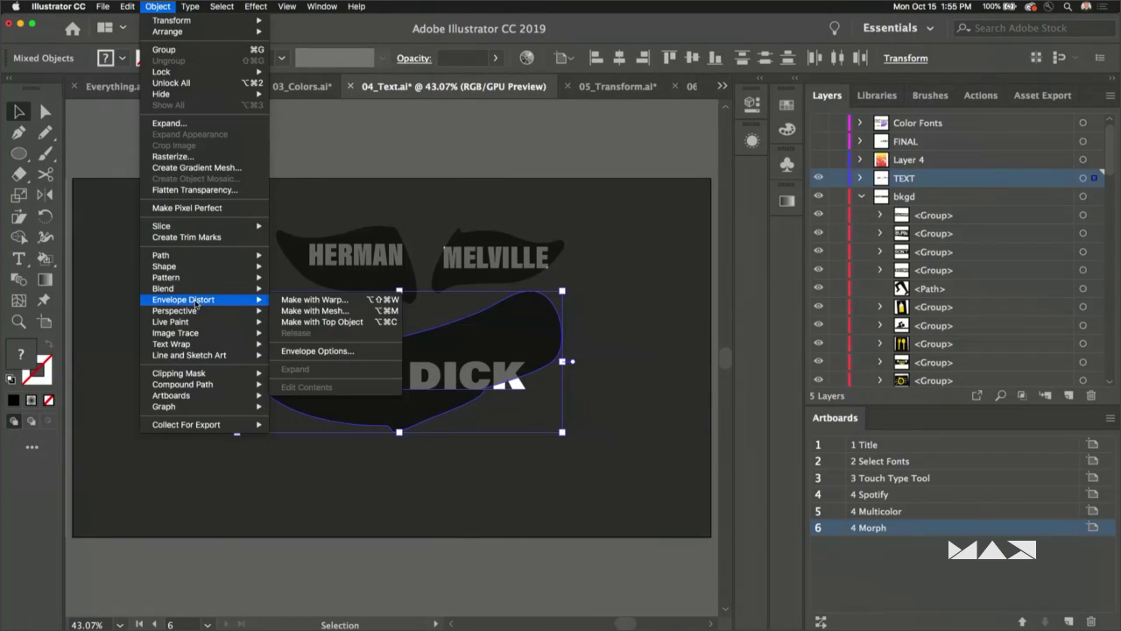
left_click(315, 323)
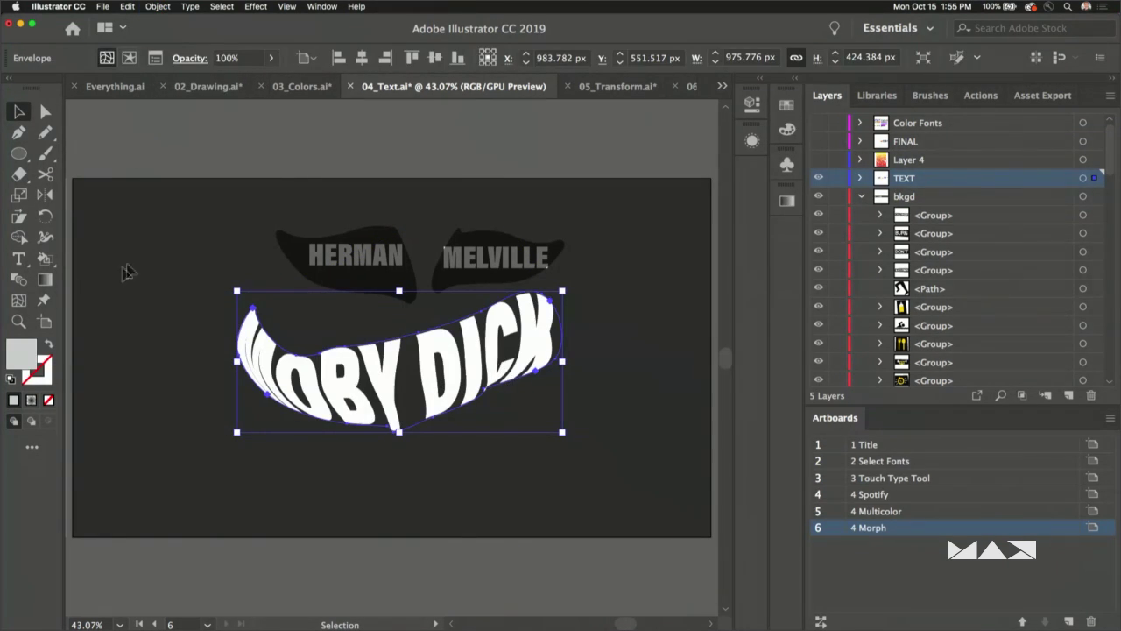
- Envelope-distort the HERMAN text into its dark fluke shape using Make with Top Object
left_click(179, 233)
left_click_drag(388, 301, 218, 137)
left_click(157, 6)
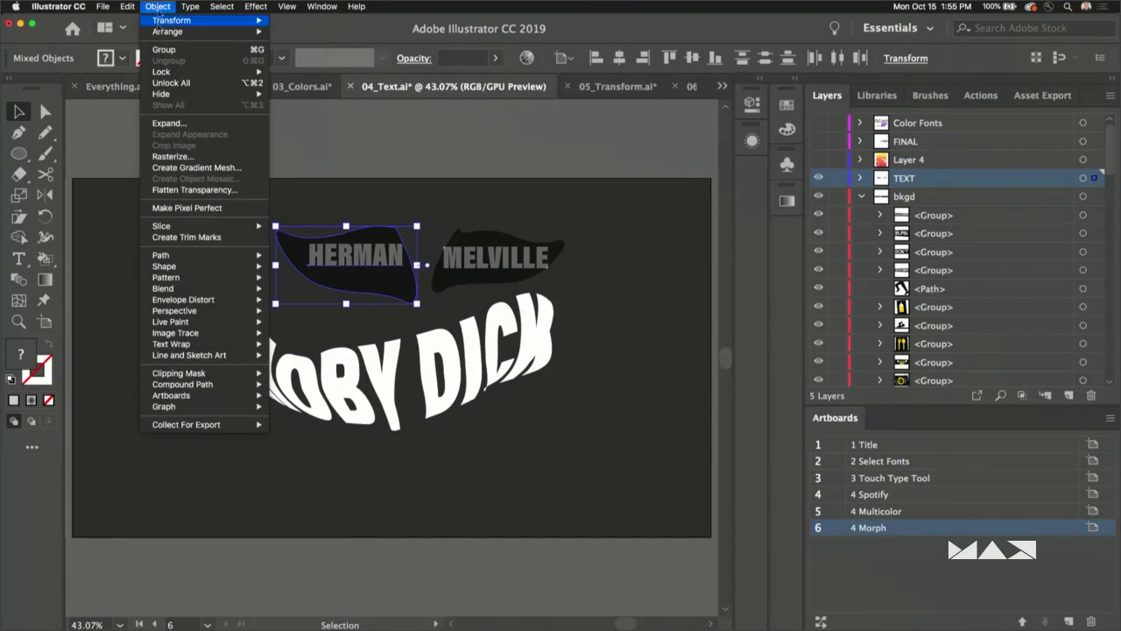
mouse_move(169, 293)
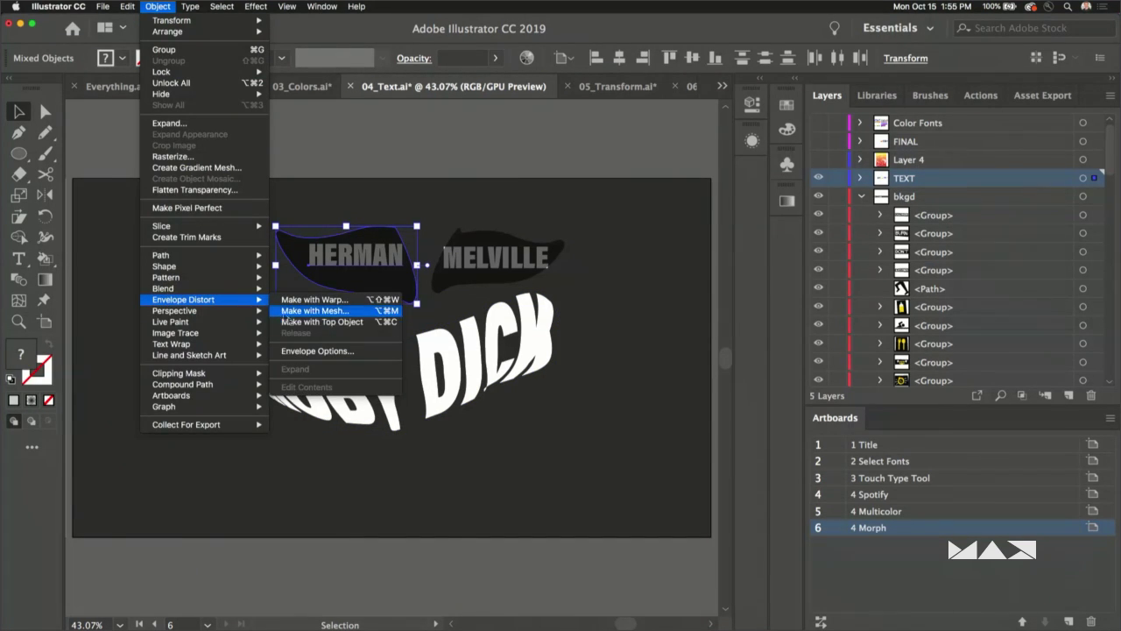
left_click(315, 320)
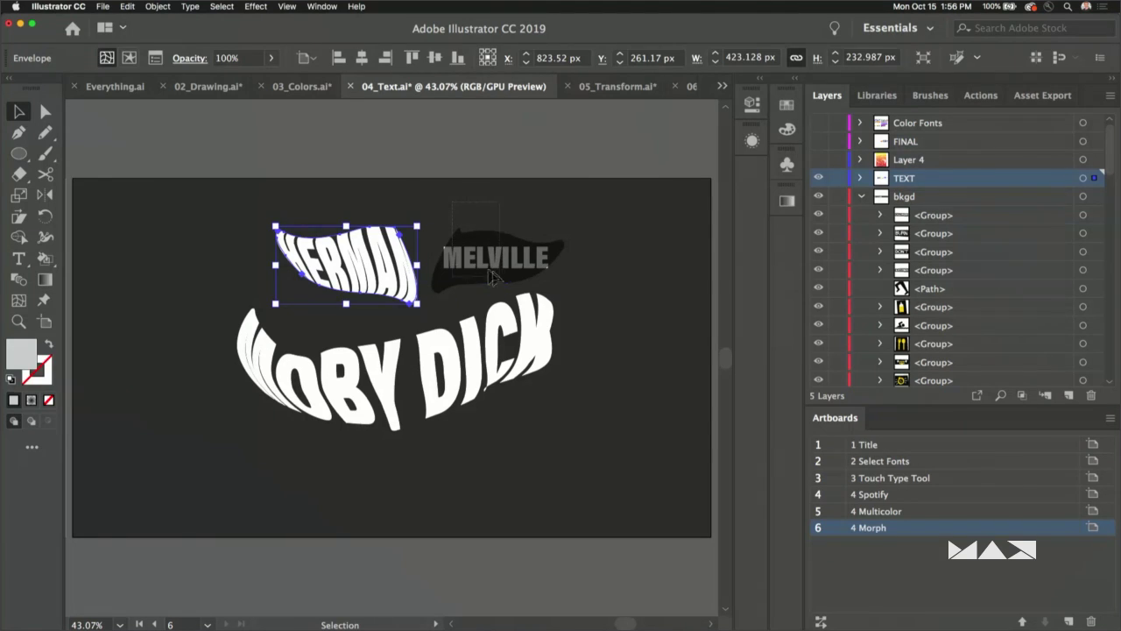
- Envelope-distort the MELVILLE text into its dark fluke shape using Make with Top Object
left_click_drag(493, 277, 496, 278)
left_click(127, 6)
mouse_move(151, 9)
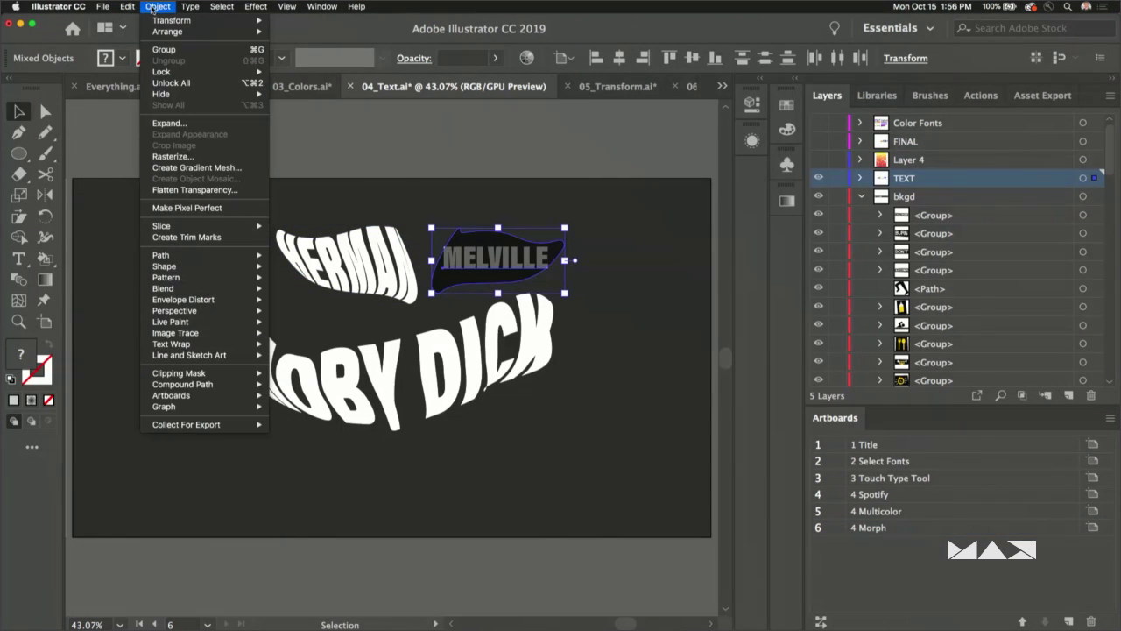
mouse_move(185, 300)
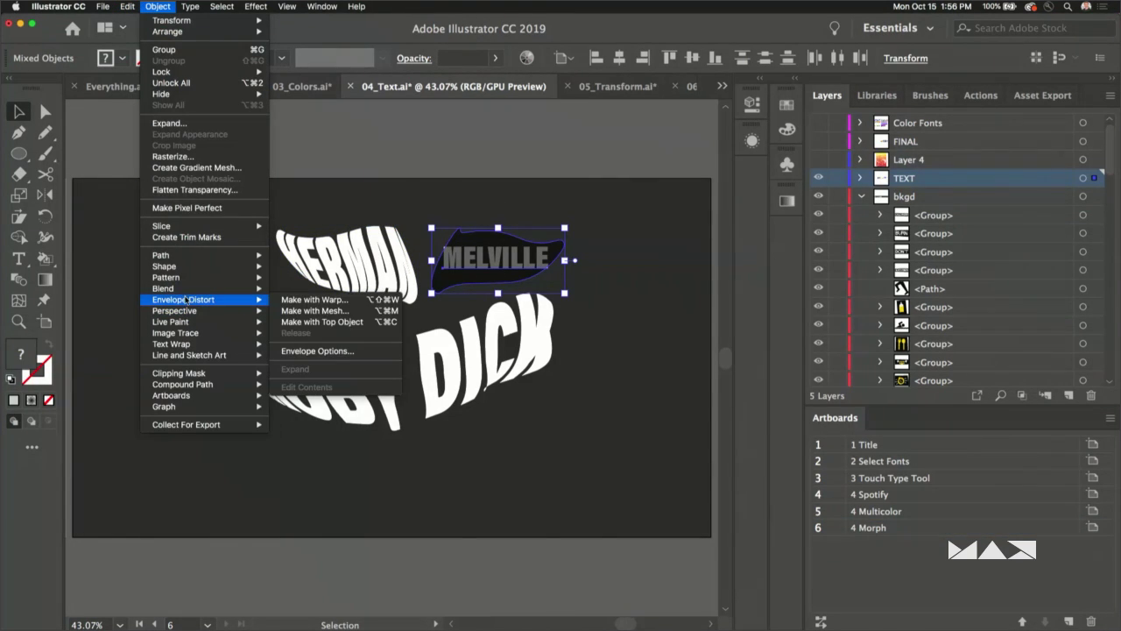
left_click(312, 324)
- Move the HERMAN and MELVILLE flukes above the M of MOBY DICK and scale them together to about 511 px wide
left_click(413, 183)
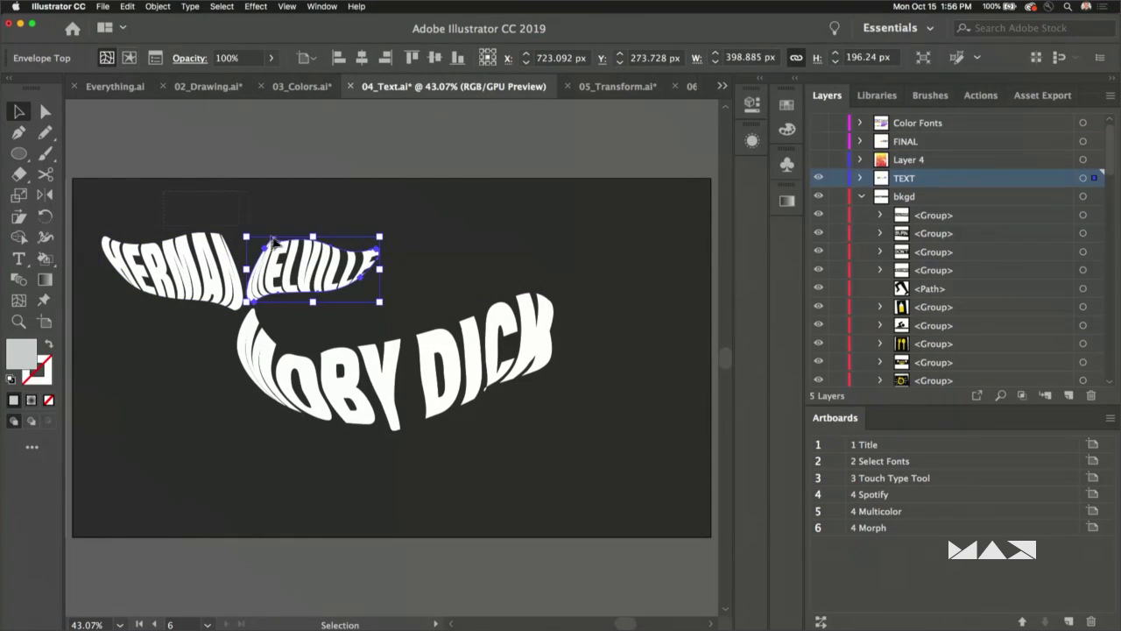
left_click(176, 271, "shift")
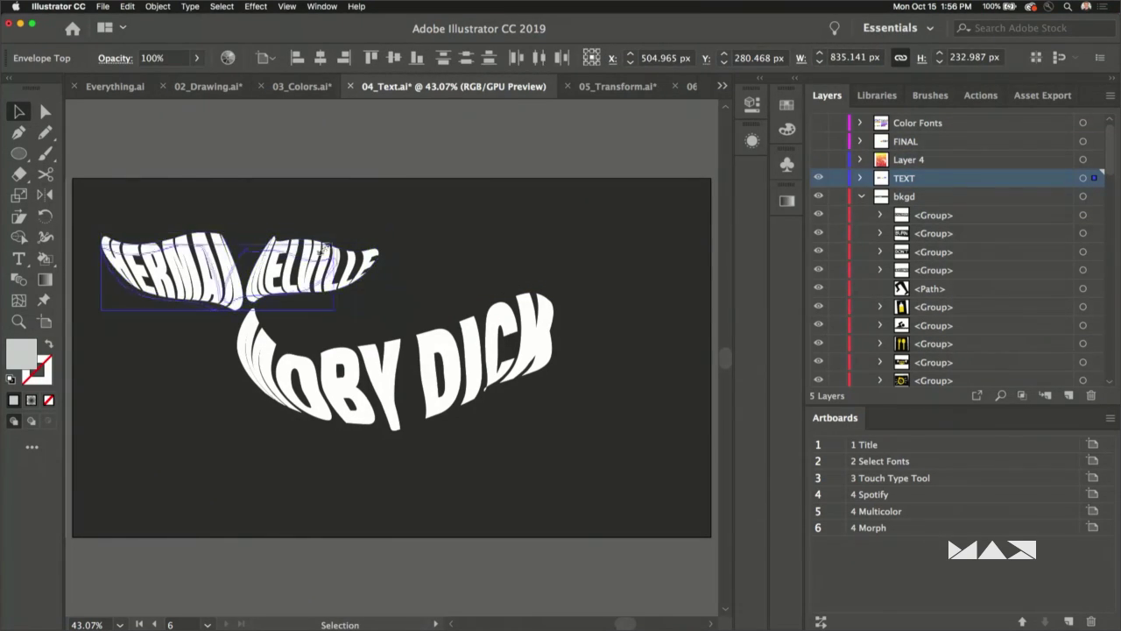
key("super+alt+c")
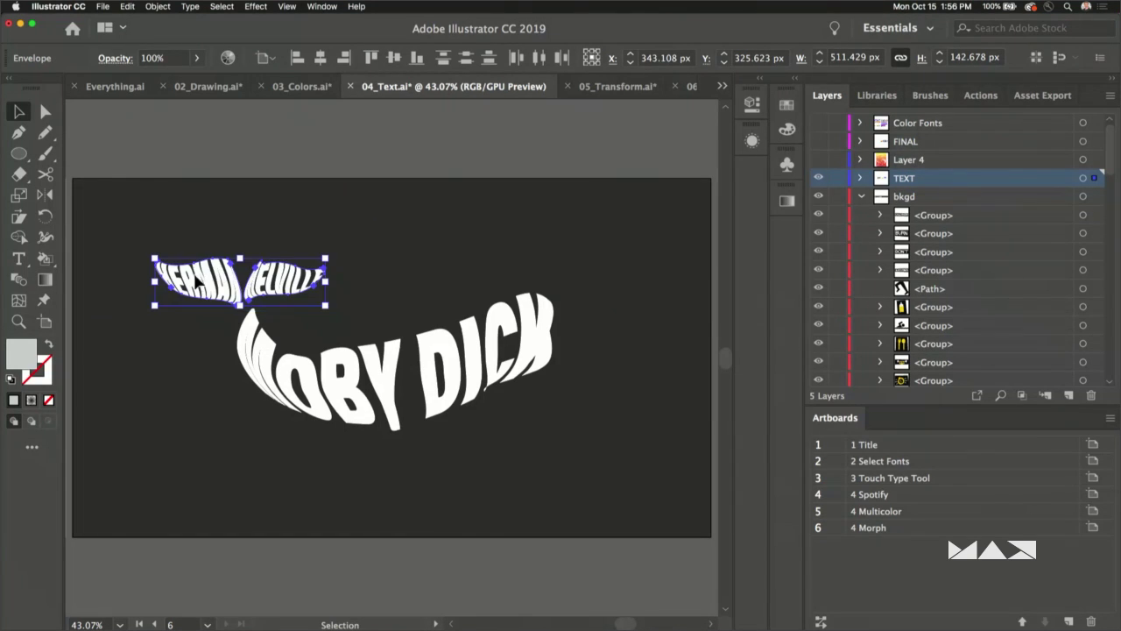
- Select all the whale lettering and move it up and right to center it horizontally on the artboard
left_click(110, 263)
key("super+a")
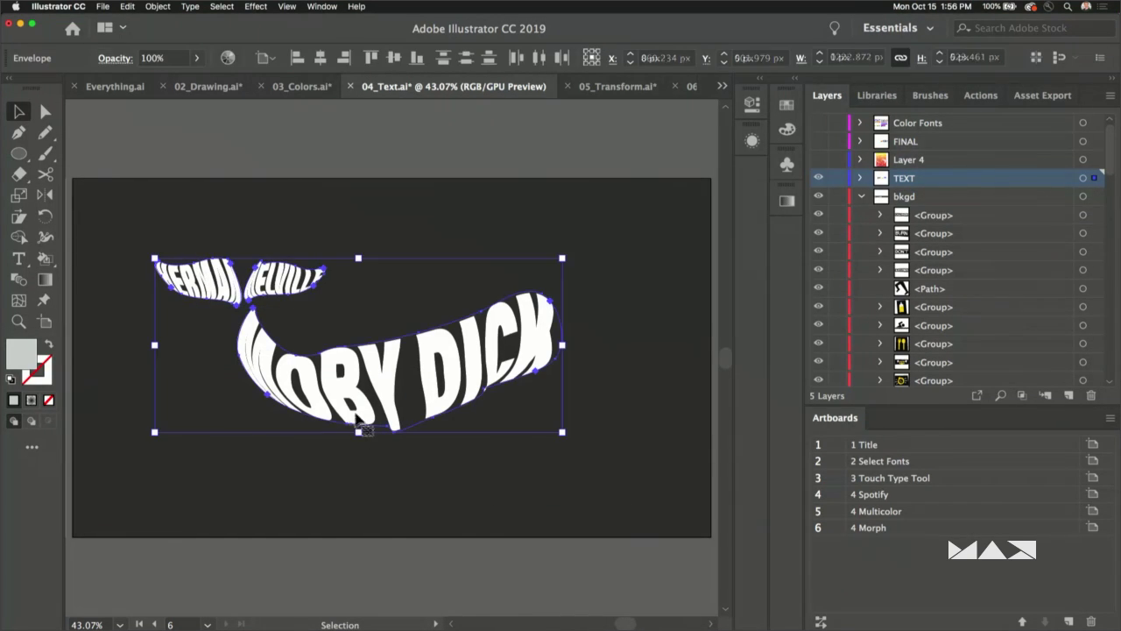
left_click_drag(350, 417, 382, 396)
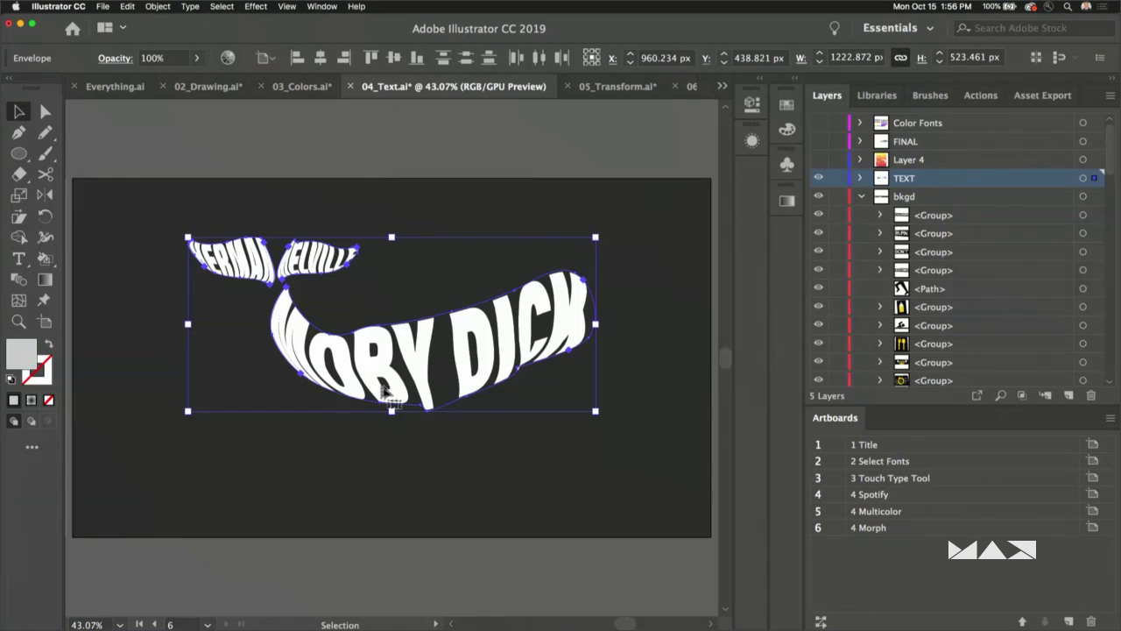
- Edit the text inside the MOBY DICK envelope by deleting the B and retyping it, and leave isolation mode
left_click(382, 390)
left_click(411, 361)
double_click(411, 361)
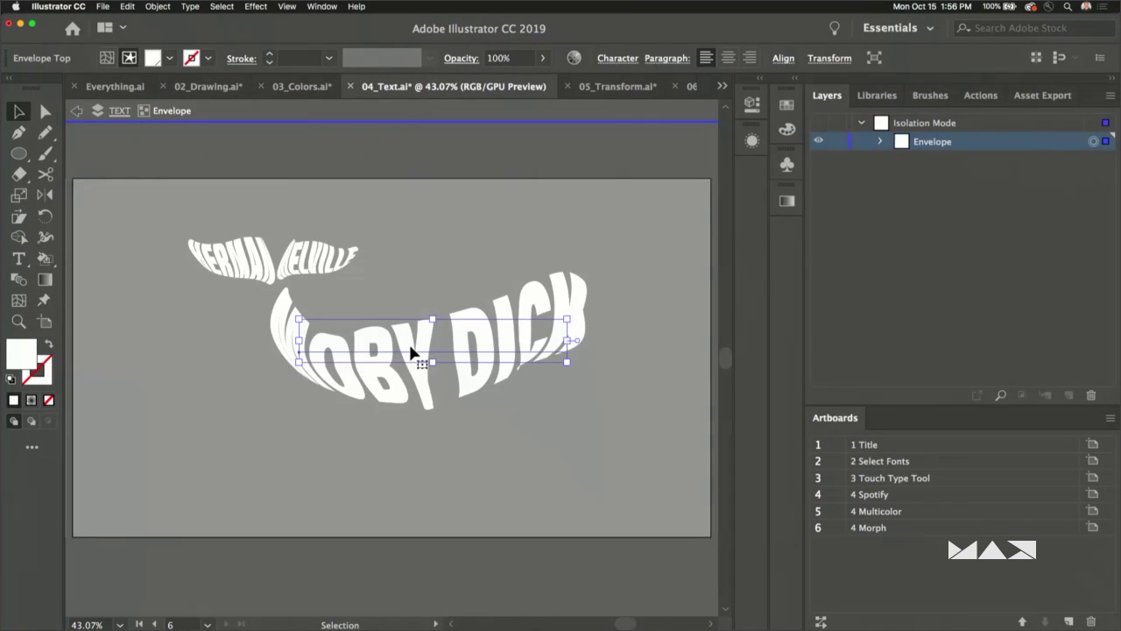
key("t")
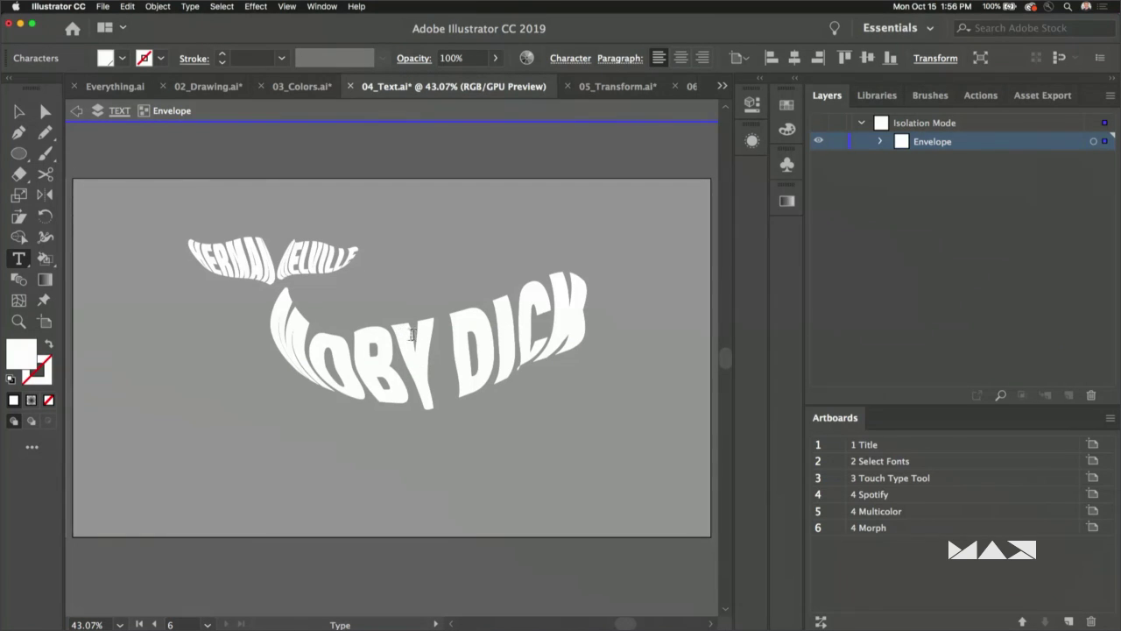
left_click(419, 335)
key("BackSpace")
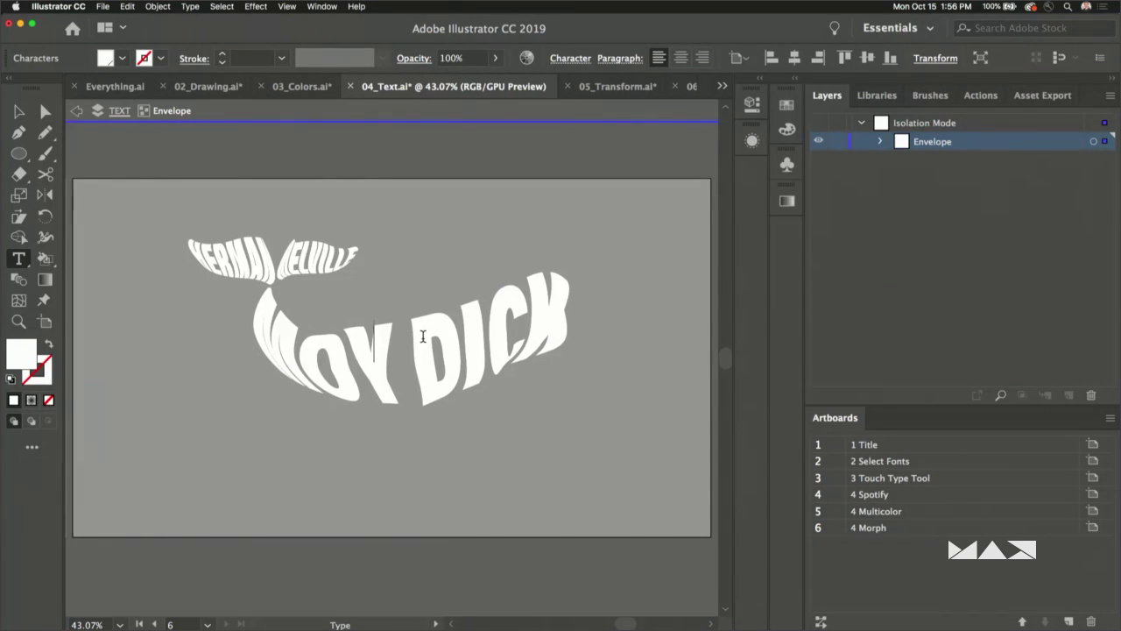
type("B")
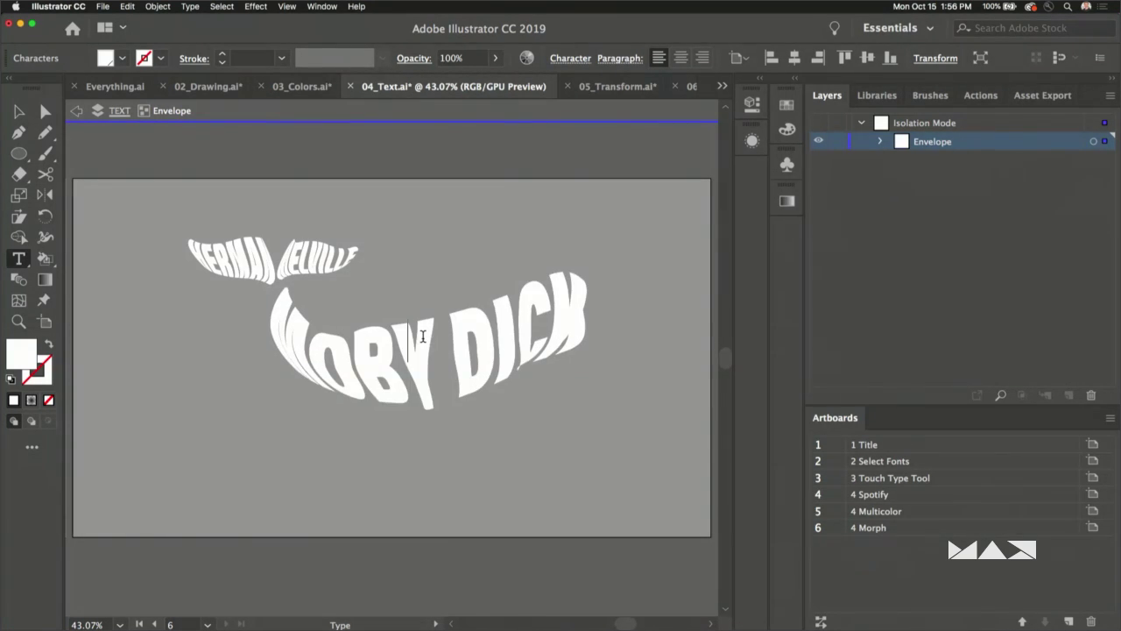
left_click(20, 111)
left_click(134, 175)
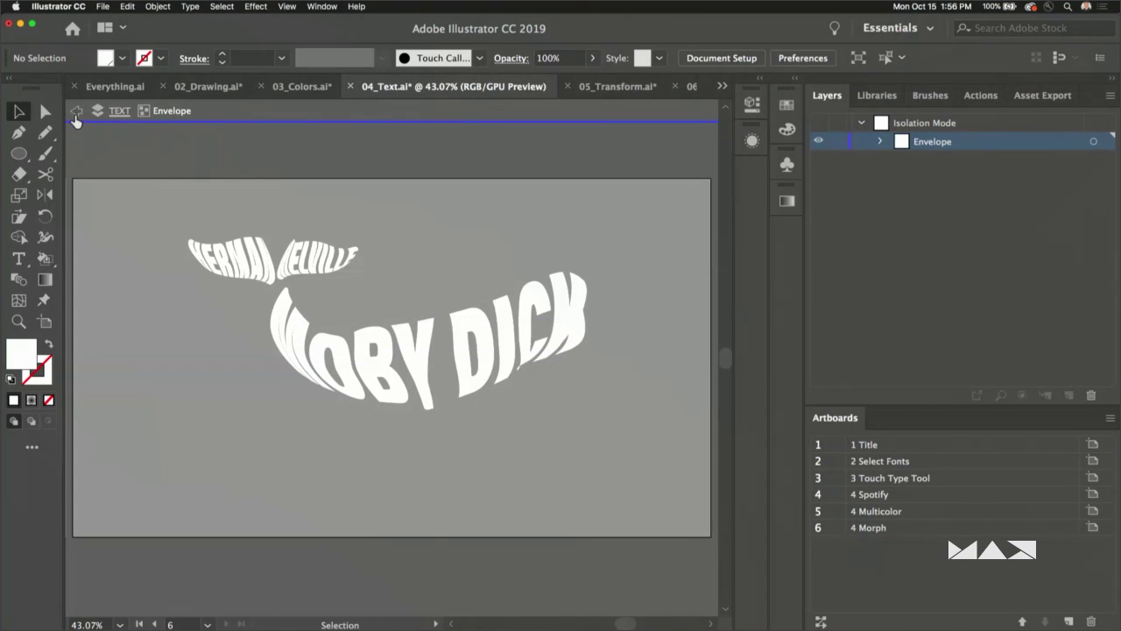
left_click(76, 110)
left_click(76, 111)
- Move the complete whale lettering down to the vertical middle of the artboard and deselect it
left_click_drag(175, 183, 553, 412)
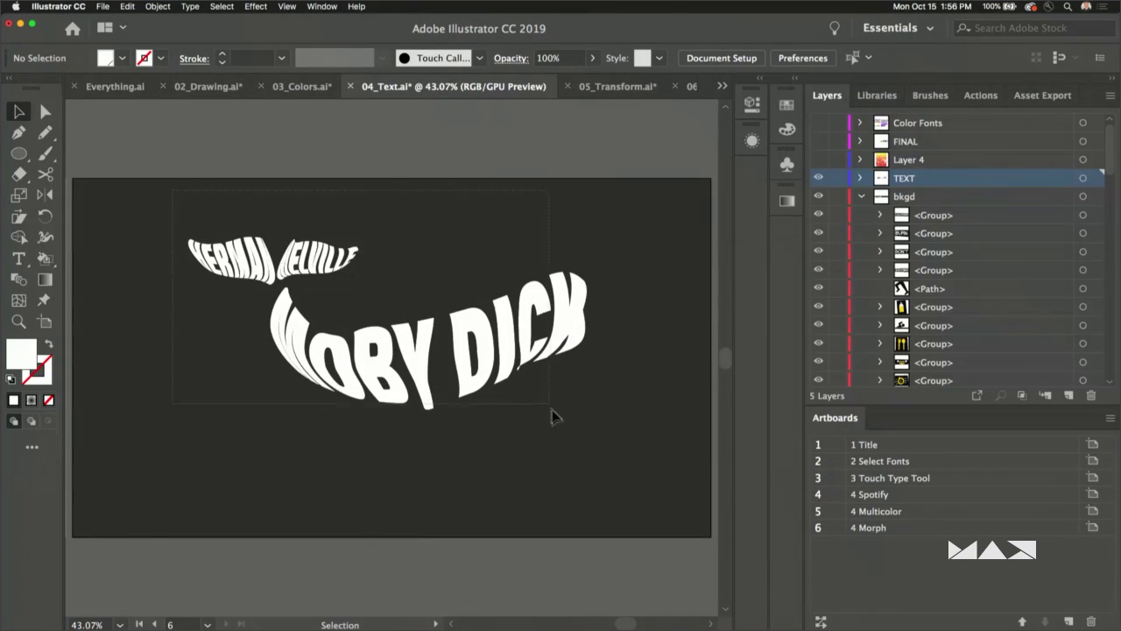
left_click_drag(390, 365, 391, 397)
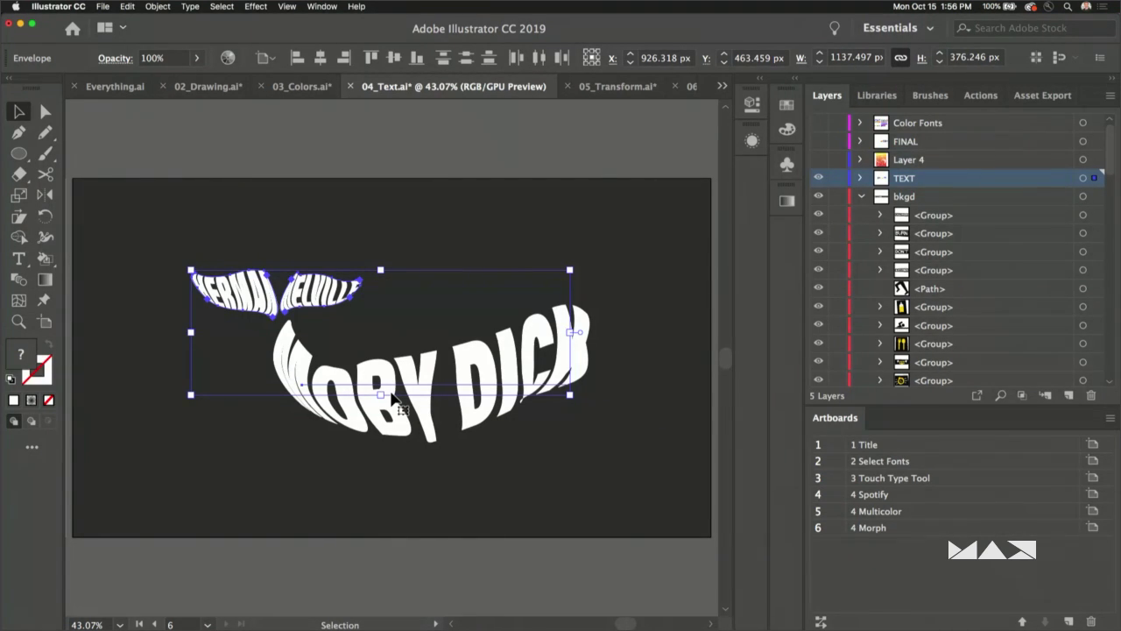
left_click(536, 138)
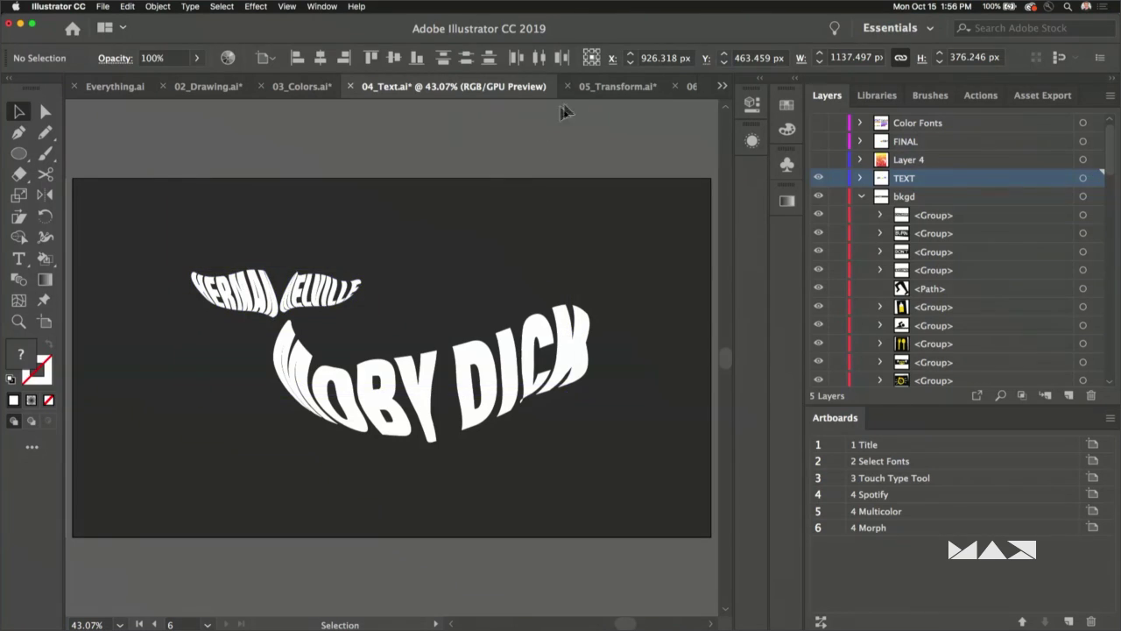
- Switch to the 05_Transform.ai document and go to the 2 Shape Builder artboard
left_click(614, 87)
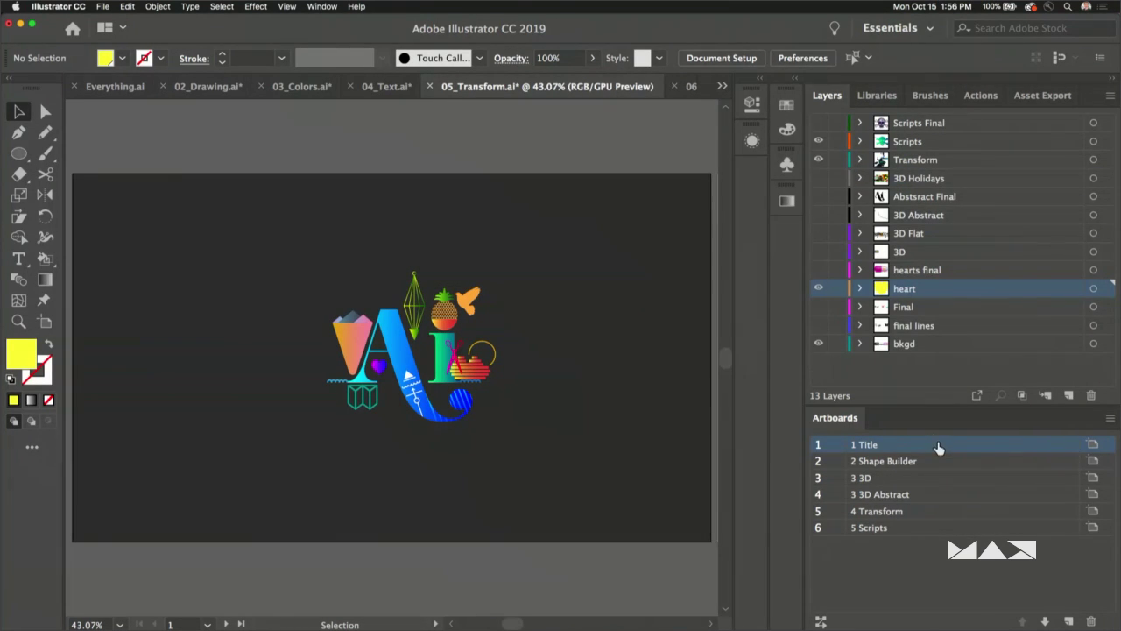
double_click(954, 467)
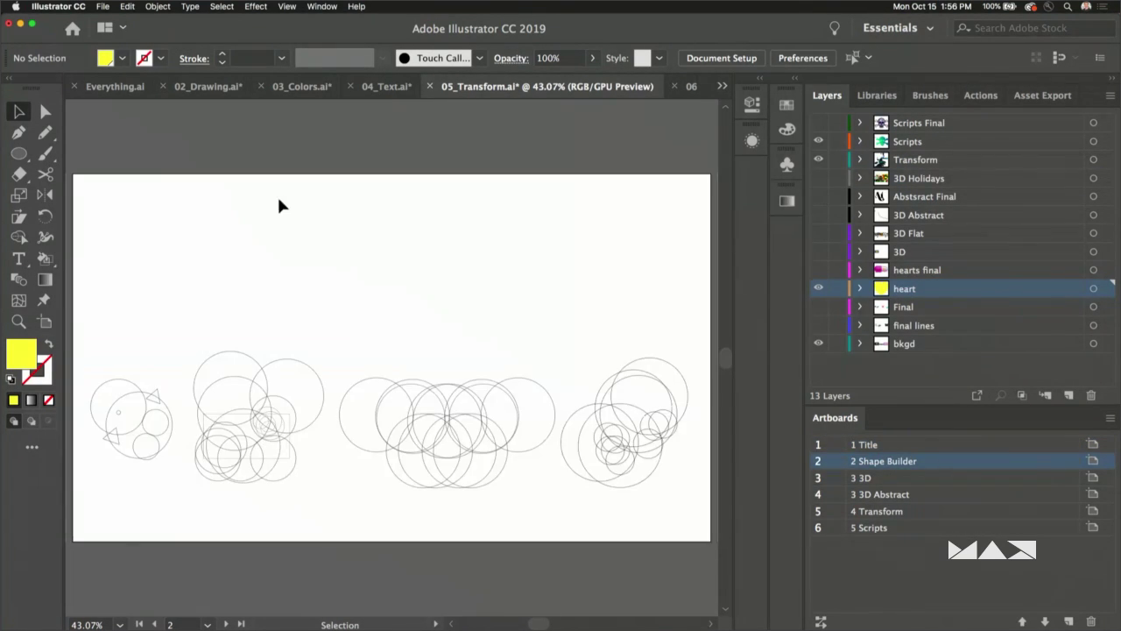
- Draw a wide ellipse above the circle drawings and give it no fill and a black stroke
left_click(18, 154)
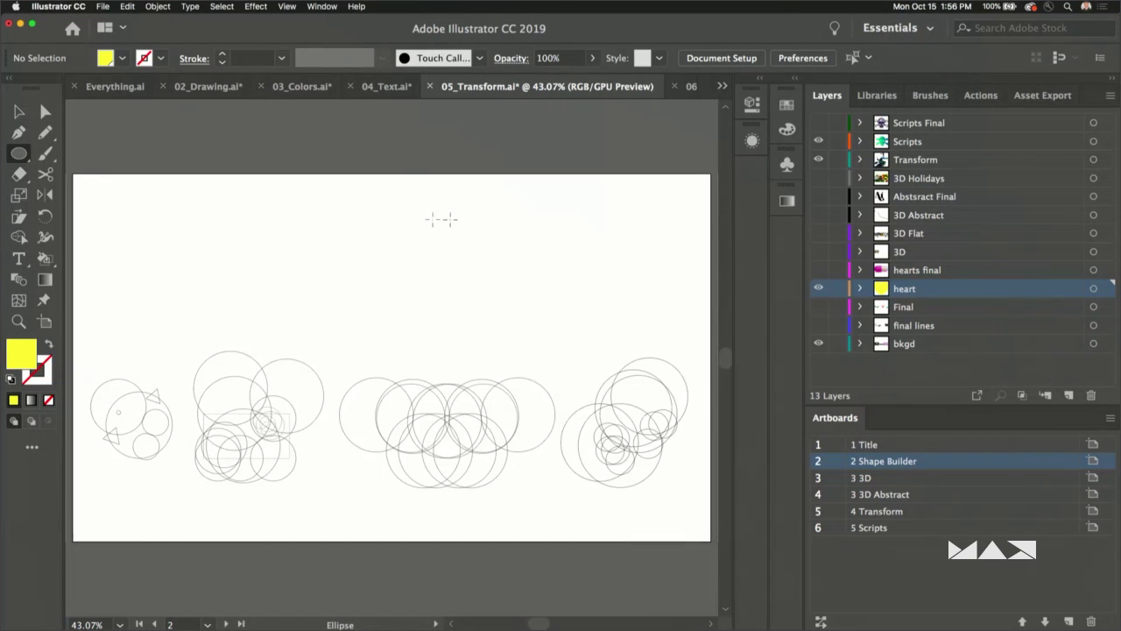
left_click_drag(385, 211, 542, 303)
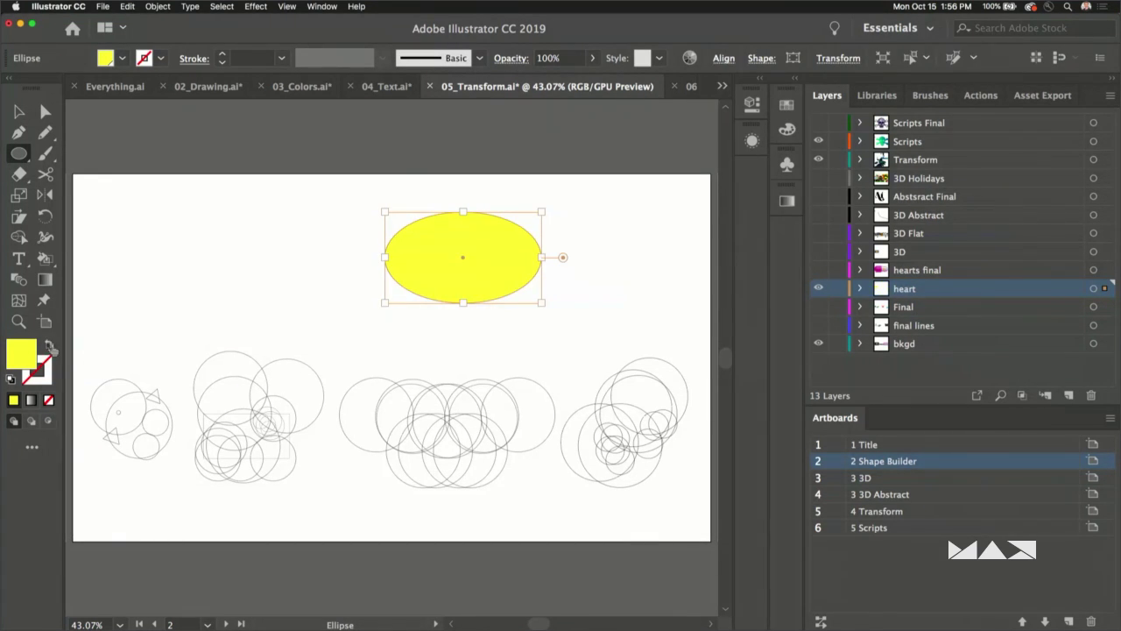
left_click(50, 347)
key("F6")
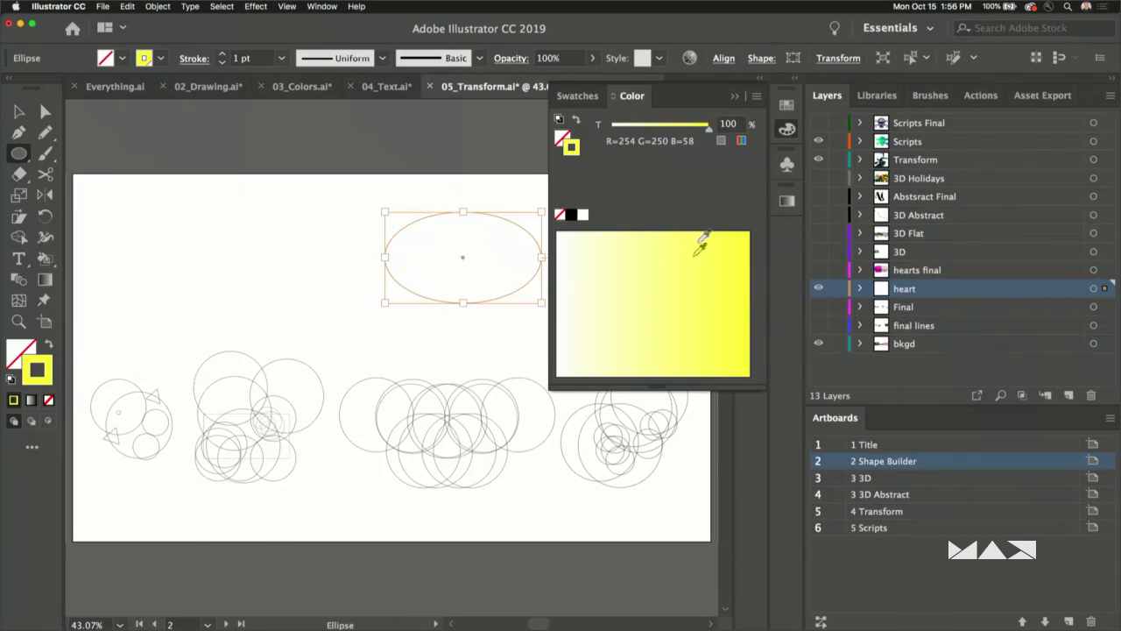
left_click(570, 216)
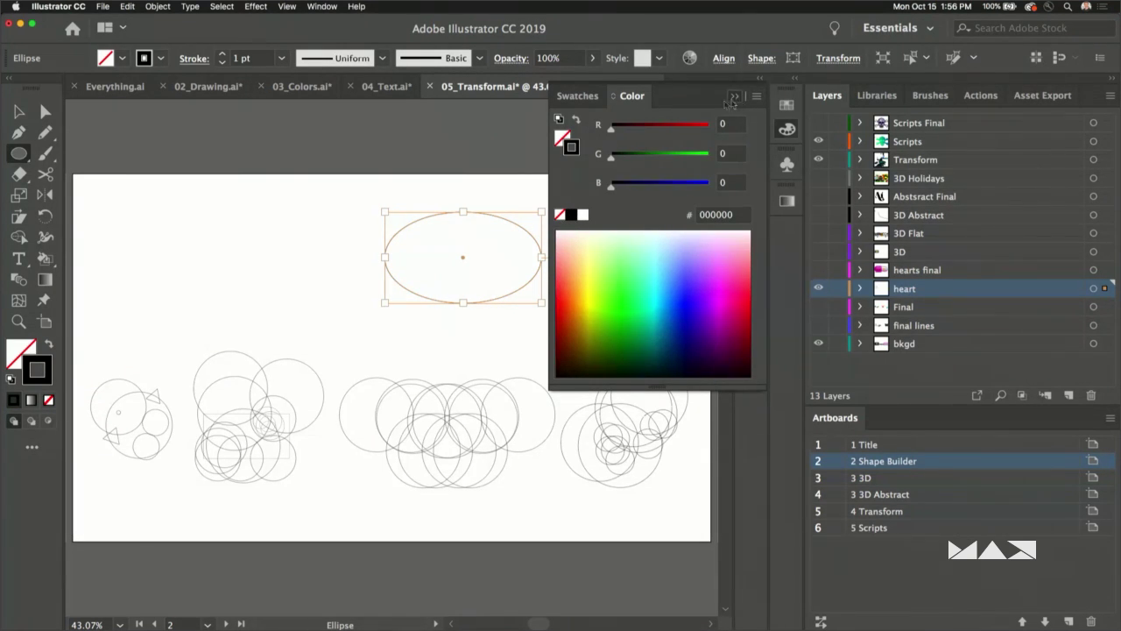
left_click(732, 97)
- Draw two more ellipses, each offset to the left and overlapping the previous one, and deselect
left_click_drag(363, 229, 496, 323)
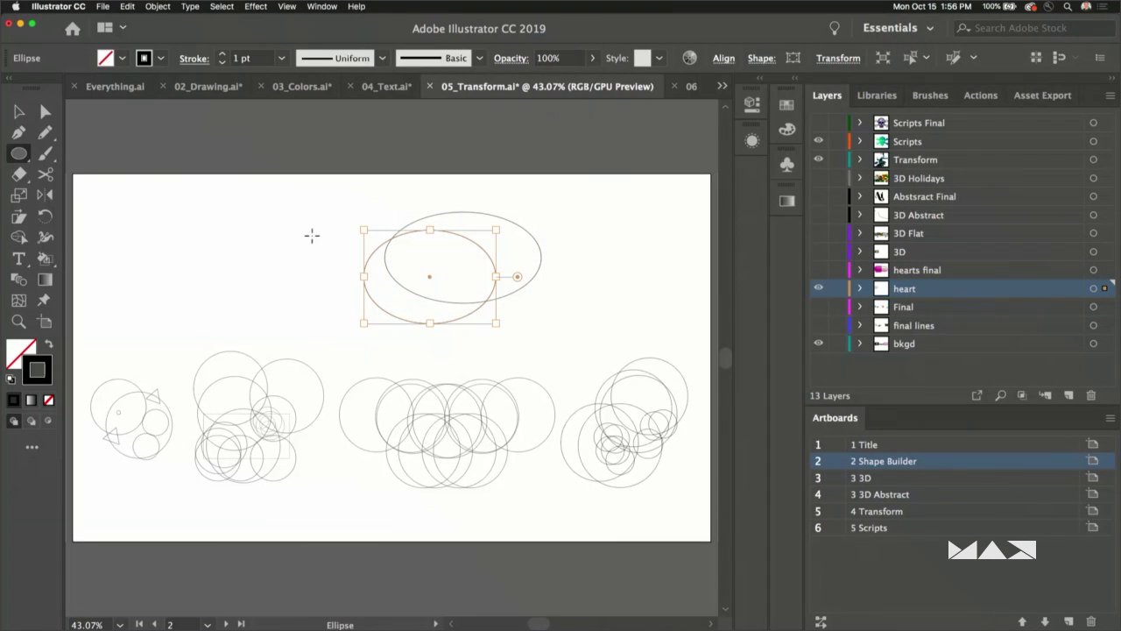
left_click_drag(312, 236, 459, 330)
left_click(18, 112)
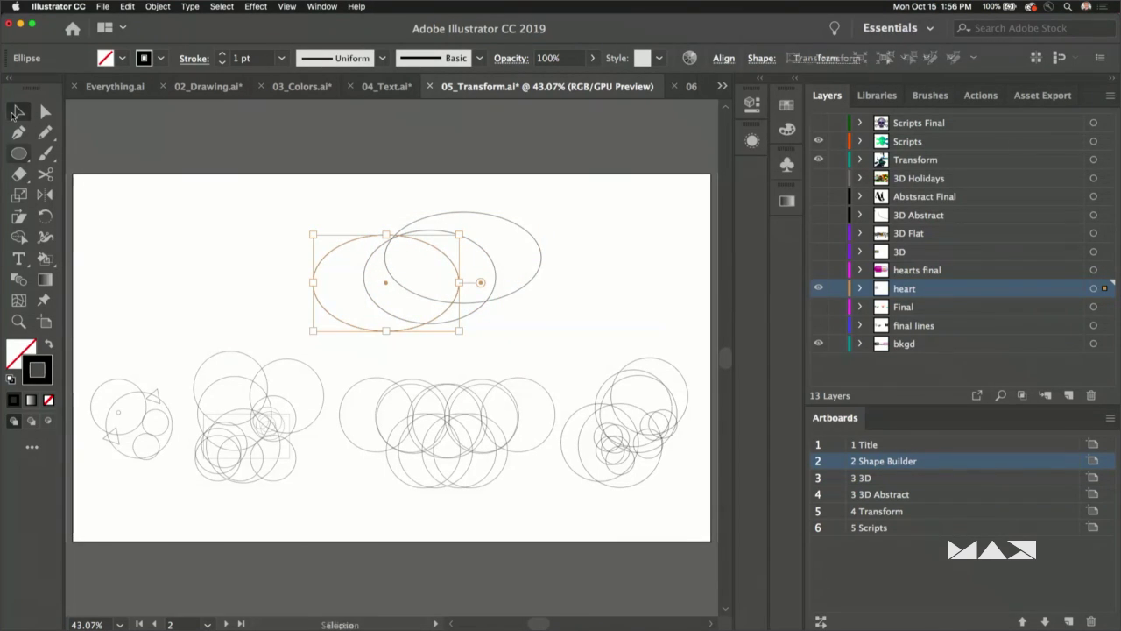
left_click(240, 280)
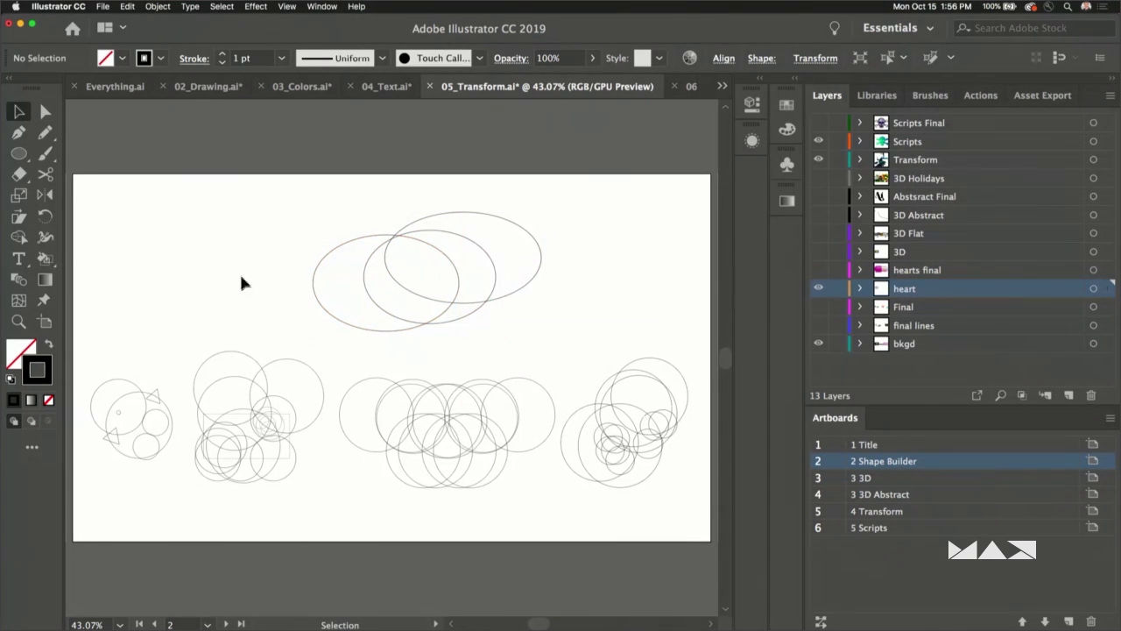
- Select the left and middle ellipses together and shift them up and left relative to the right ellipse
left_click(382, 310)
left_click(409, 326, "shift")
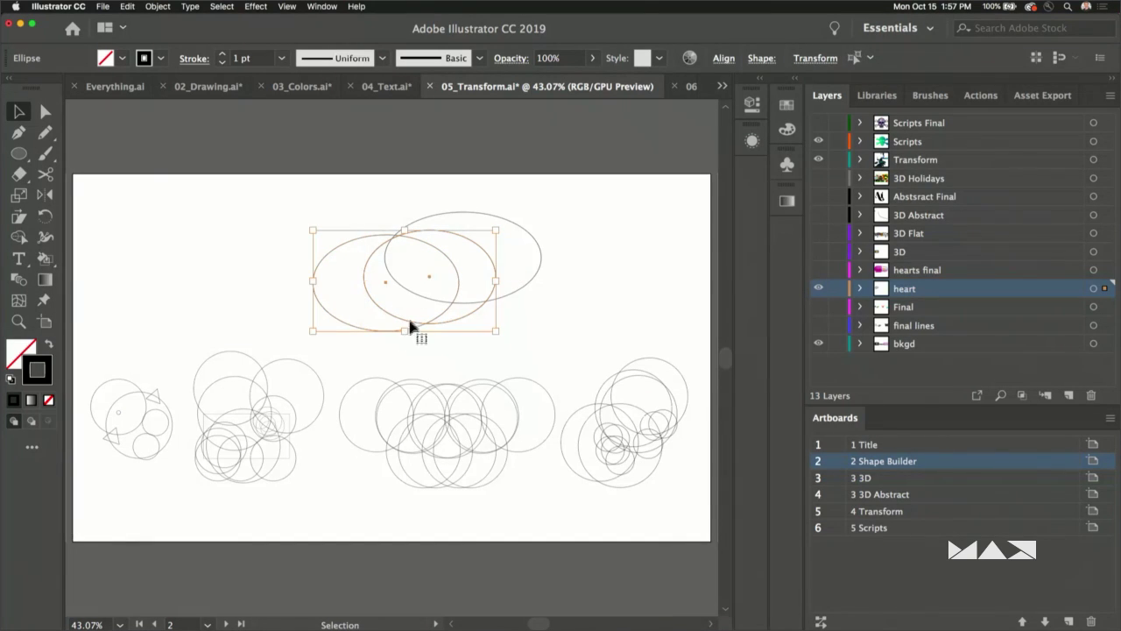
left_click_drag(428, 328, 402, 312)
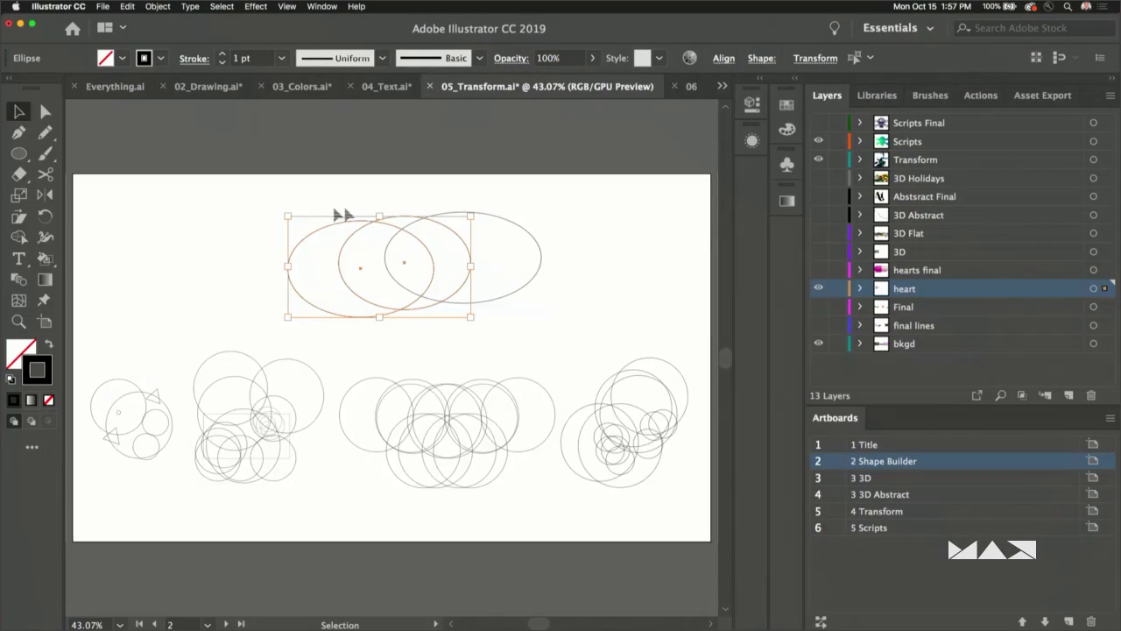
- Select all three ellipses and merge the right ellipse with its overlaps and the lower tail region using Shape Builder
left_click_drag(56, 170, 771, 454)
left_click_drag(616, 333, 616, 334)
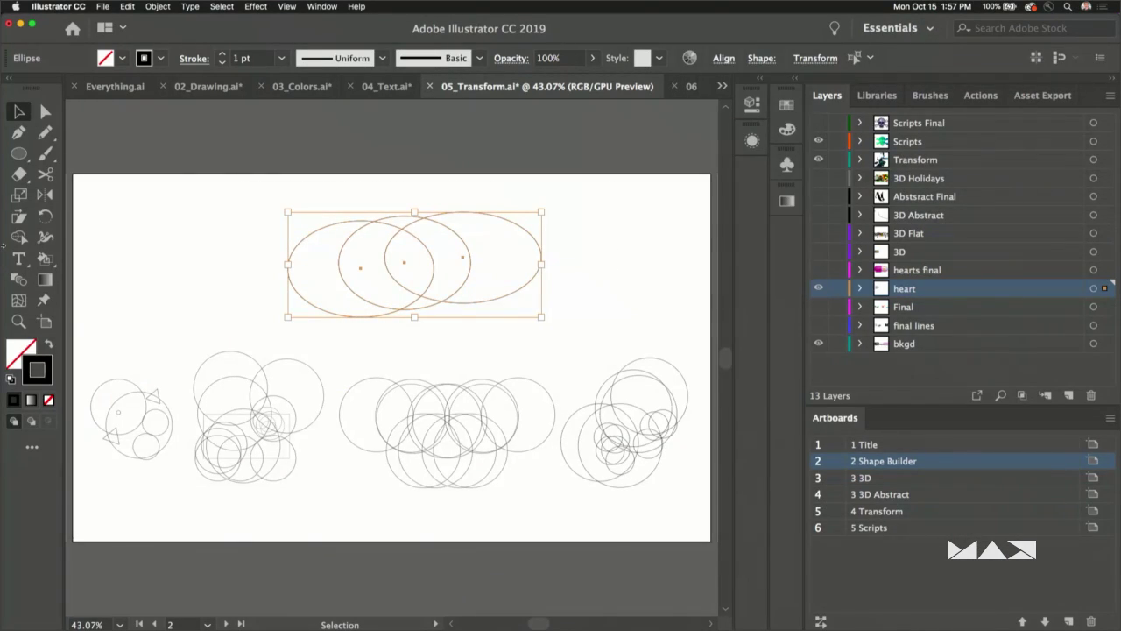
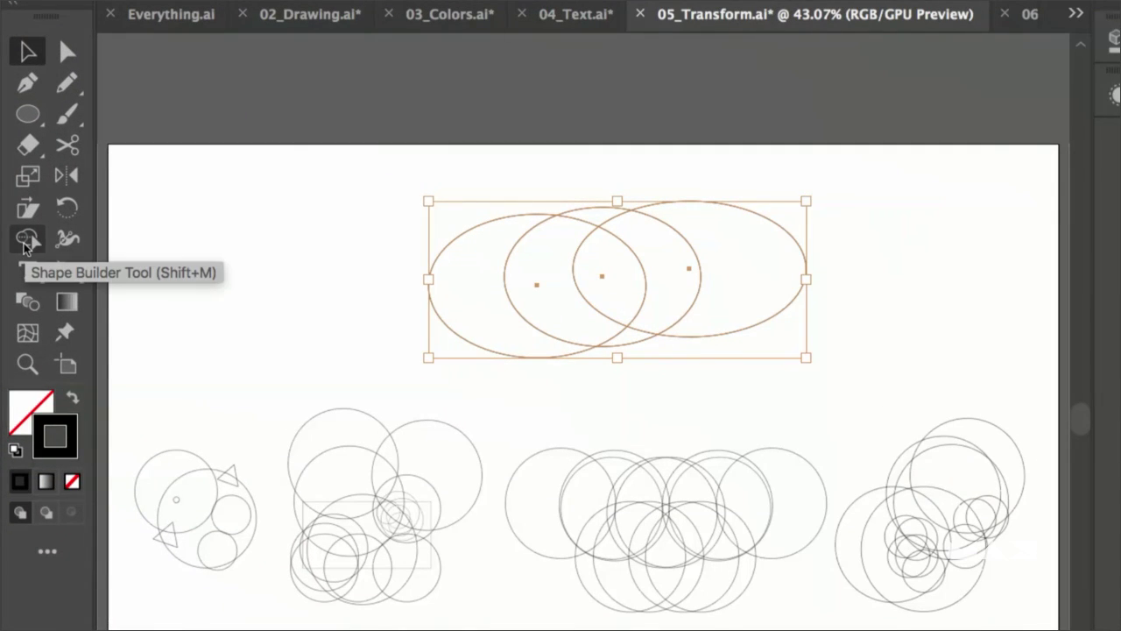
left_click(26, 241)
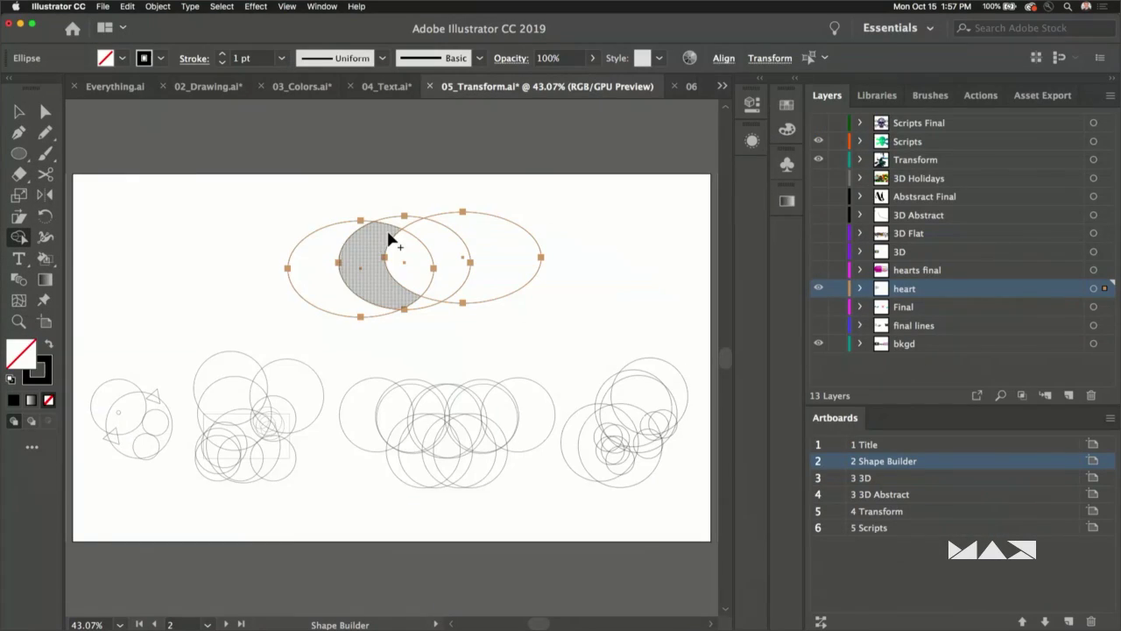
key("super+equal")
scroll(389, 240, "left", 2)
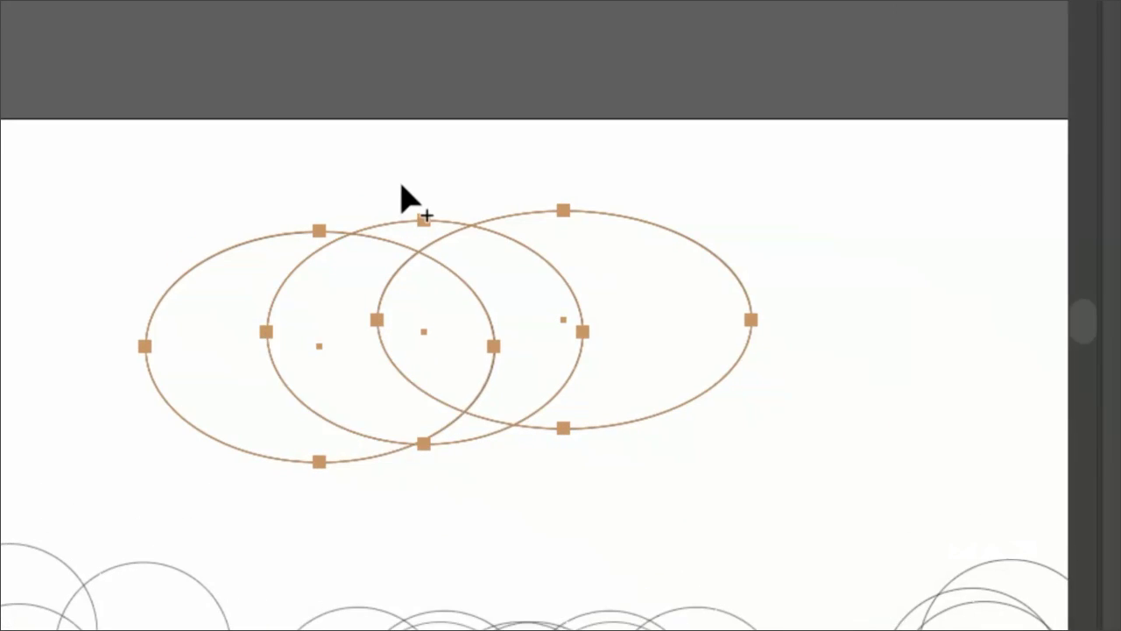
mouse_move(622, 262)
left_mouse_down()
mouse_move(532, 288)
mouse_move(402, 335)
mouse_move(484, 390)
mouse_move(480, 472)
left_mouse_up()
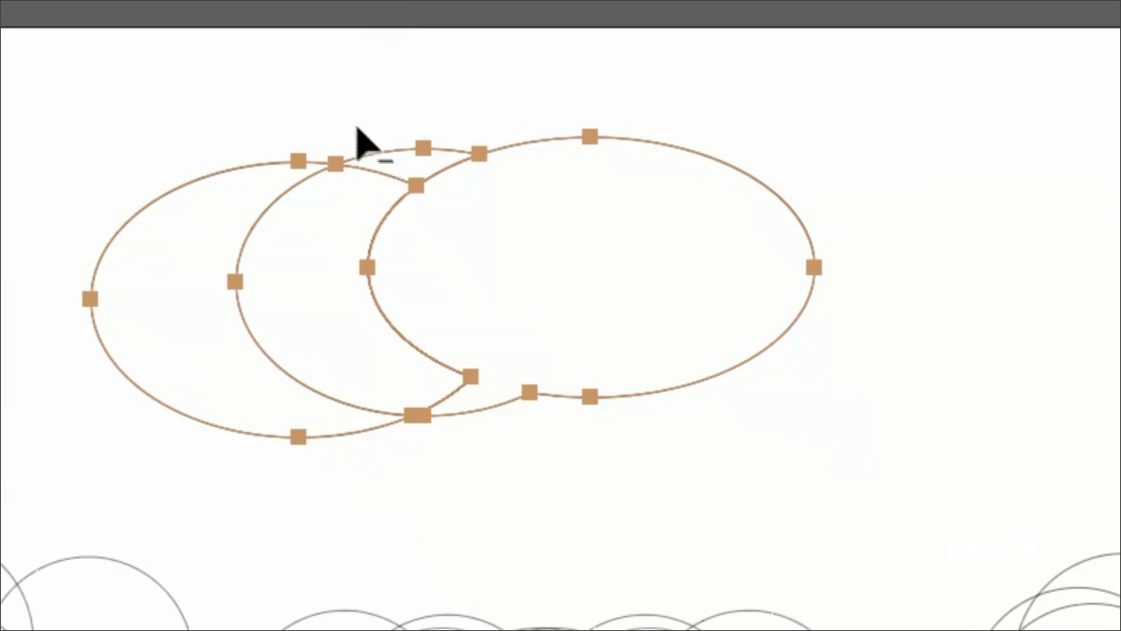
- Subtract the leftover regions of the left and middle ellipses with Shape Builder, leaving a speech bubble with a tail
mouse_move(364, 133)
left_mouse_down()
mouse_move(350, 213)
mouse_move(225, 386)
left_mouse_up()
left_click_drag(254, 431, 376, 488)
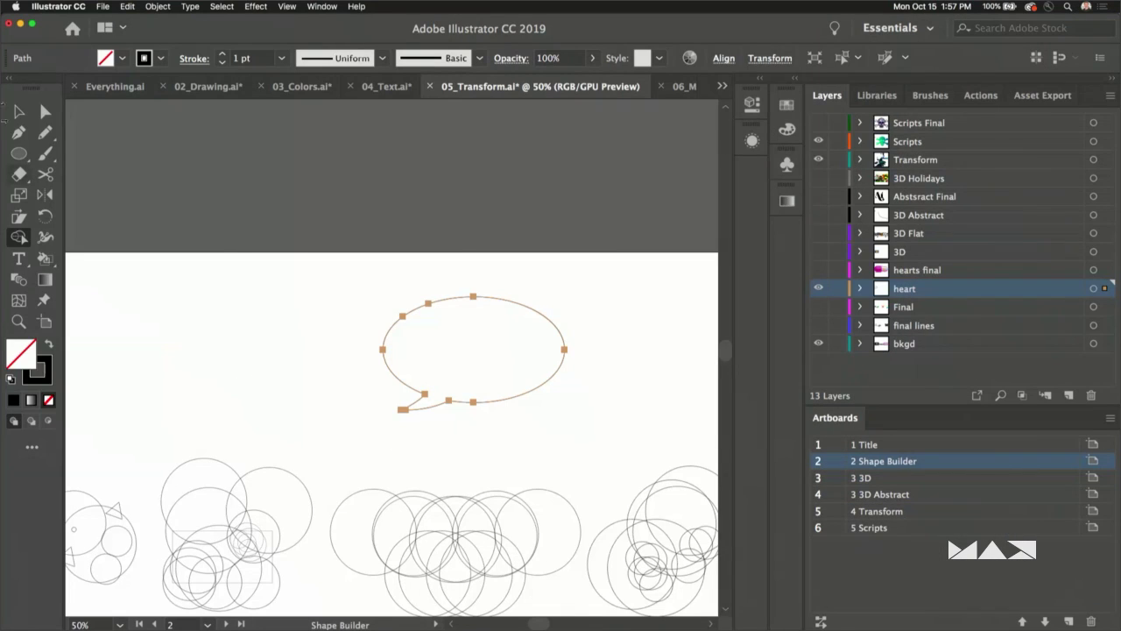
left_click(18, 111)
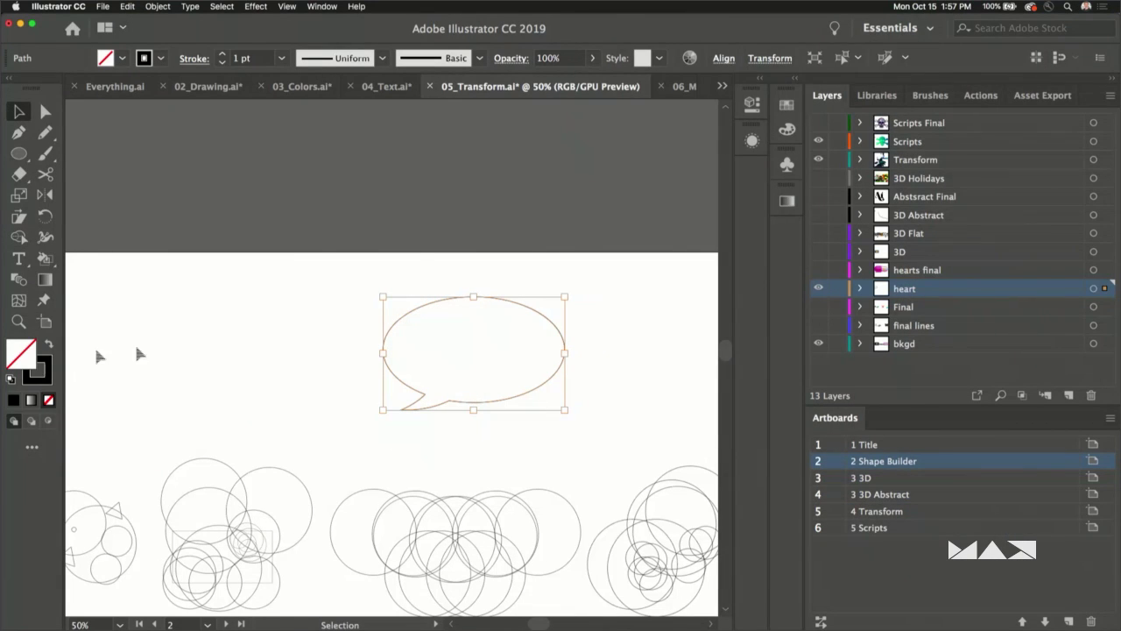
- Set the speech bubble's stroke weight to 7 pt and move the bubble up and to the left
left_click(222, 54)
left_click(223, 54)
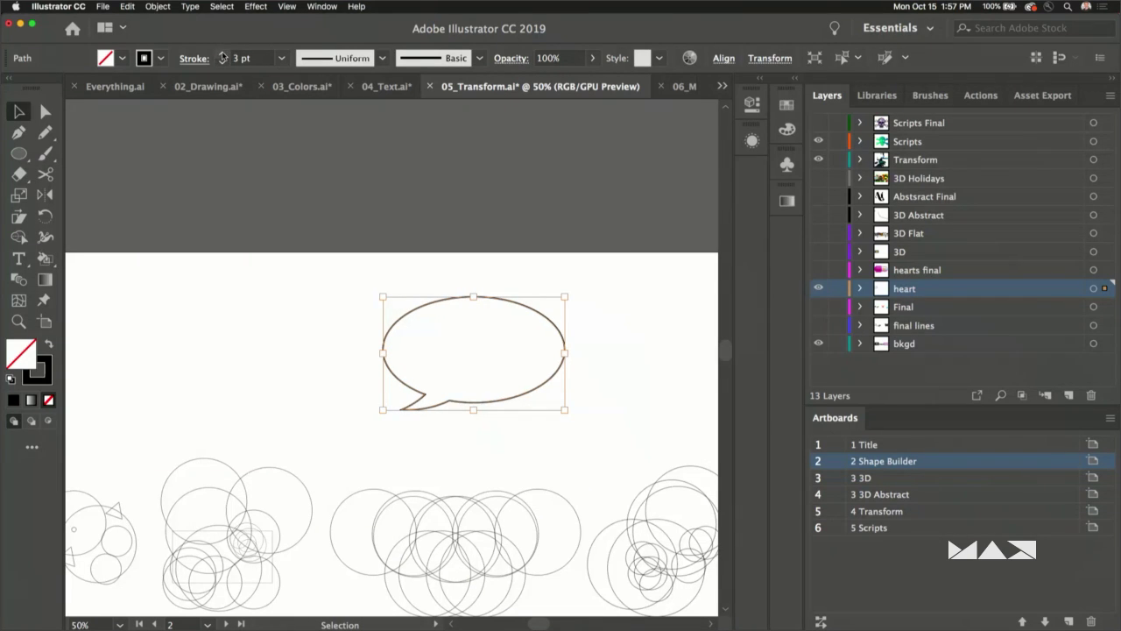
left_click(222, 55)
left_click(223, 54)
left_click(223, 54)
left_click(223, 54)
left_click(375, 339)
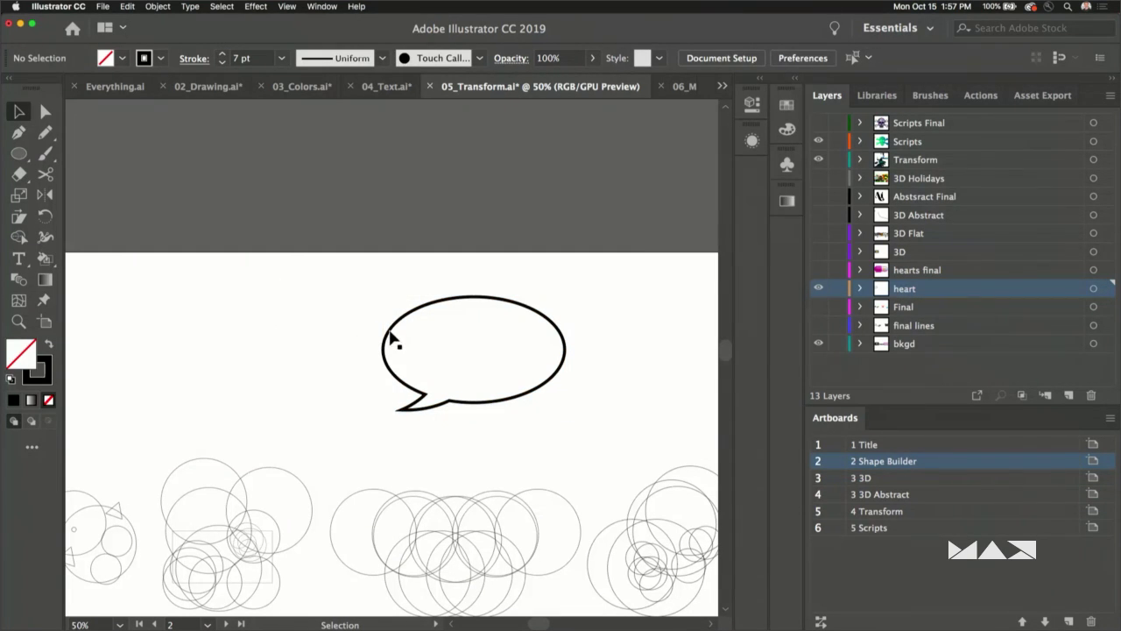
left_click_drag(392, 340, 261, 304)
- Select the middle group of overlapping circles and subtract the outer regions with Shape Builder, leaving a butterfly shape
scroll(440, 431, "down", 5)
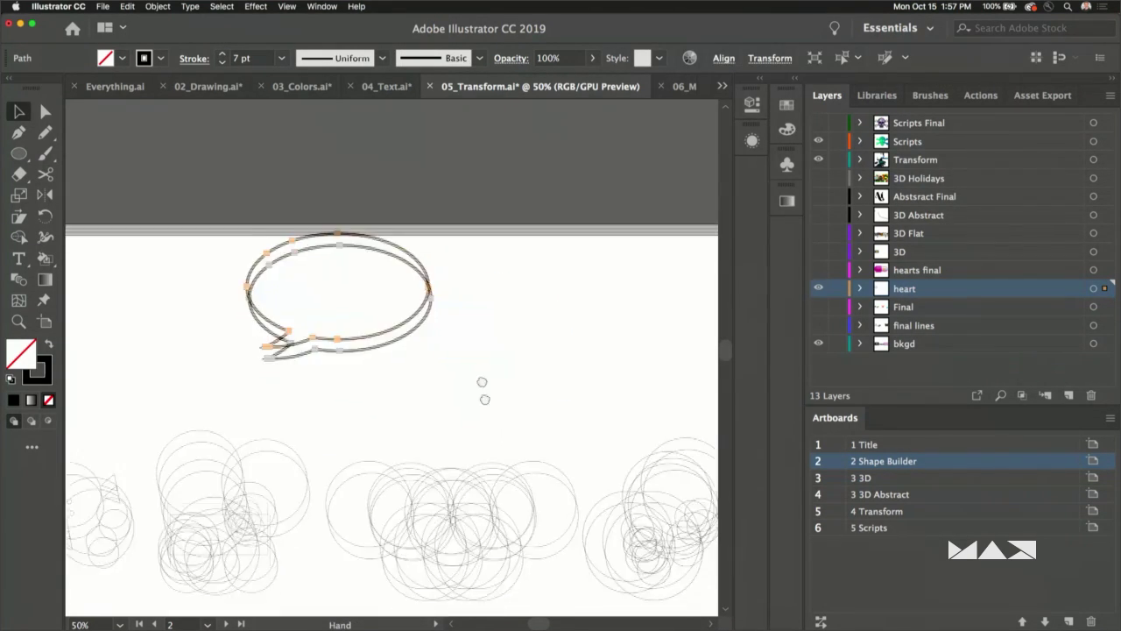
left_click(18, 322)
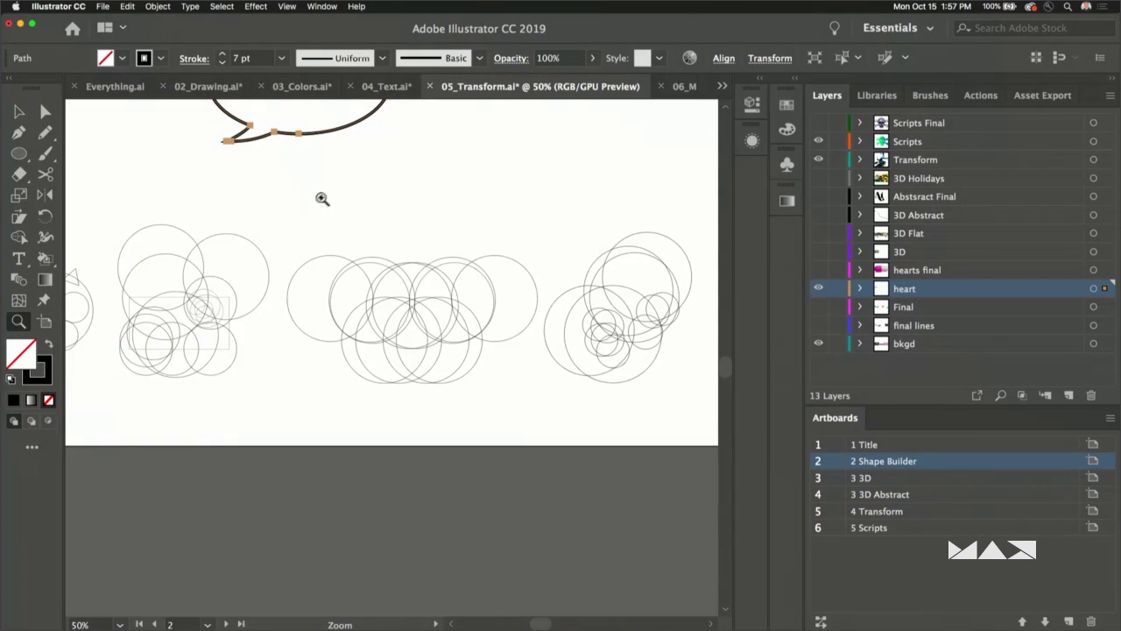
left_click_drag(296, 230, 528, 419)
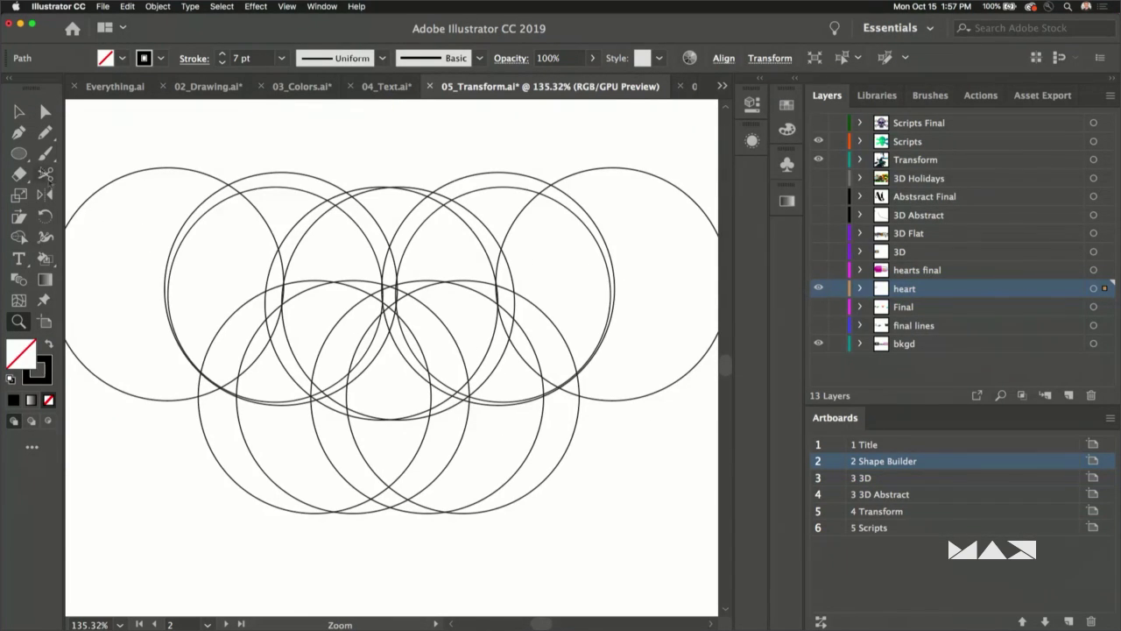
left_click(18, 112)
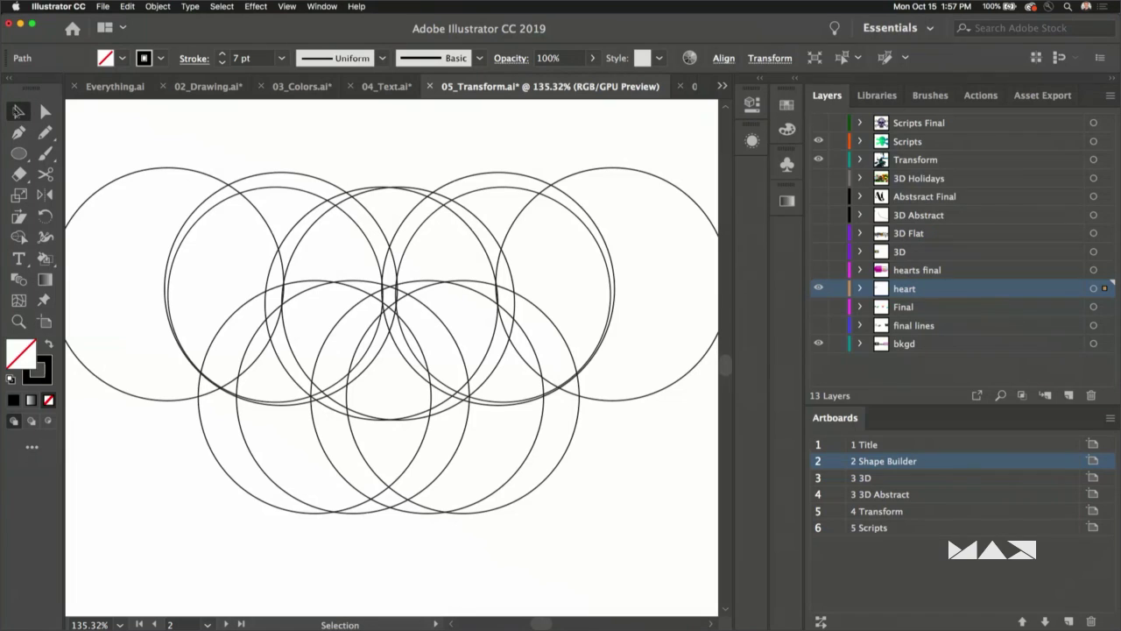
left_click_drag(127, 128, 642, 548)
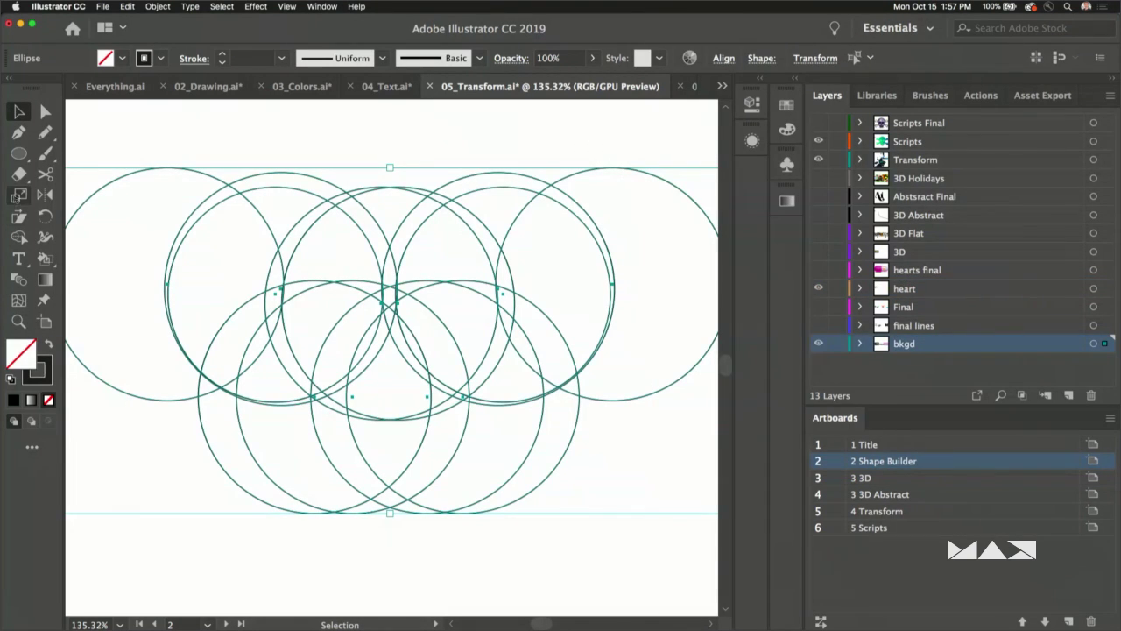
left_click(19, 237)
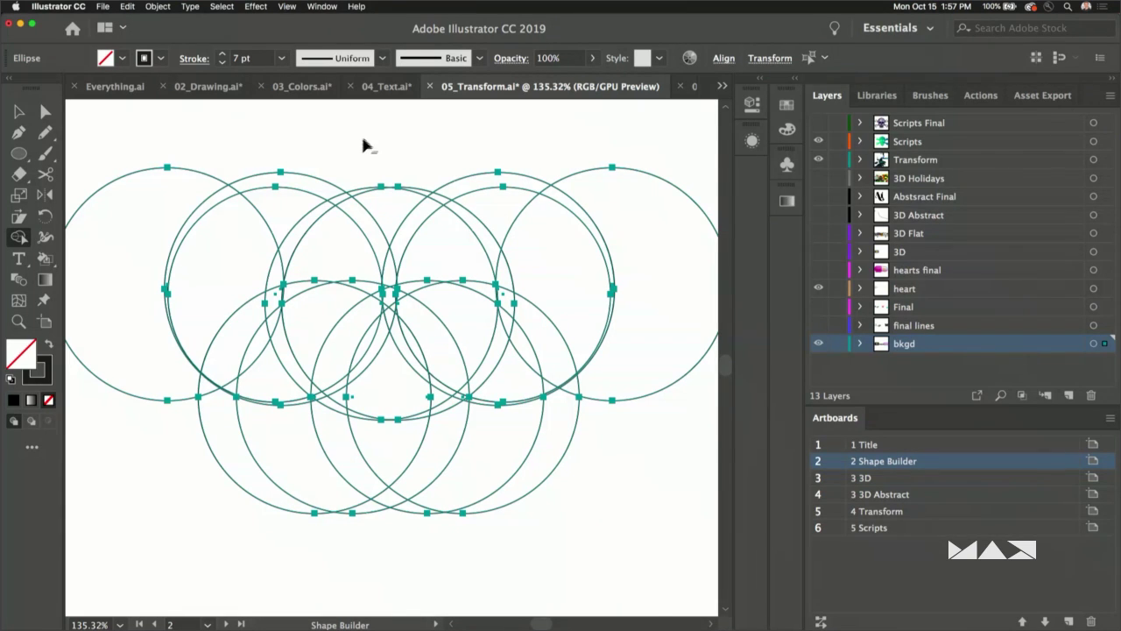
left_click_drag(365, 135, 383, 179)
mouse_move(390, 199)
left_mouse_down()
mouse_move(337, 154)
mouse_move(238, 141)
mouse_move(196, 179)
mouse_move(192, 219)
mouse_move(209, 251)
left_mouse_up()
mouse_move(199, 298)
left_mouse_down()
mouse_move(226, 312)
mouse_move(263, 276)
mouse_move(273, 294)
mouse_move(233, 328)
mouse_move(245, 385)
mouse_move(199, 388)
mouse_move(195, 427)
mouse_move(253, 457)
mouse_move(338, 450)
mouse_move(378, 472)
mouse_move(379, 518)
mouse_move(356, 502)
mouse_move(402, 501)
mouse_move(431, 516)
mouse_move(414, 457)
mouse_move(491, 503)
mouse_move(537, 507)
mouse_move(542, 446)
mouse_move(617, 390)
mouse_move(628, 353)
mouse_move(603, 304)
left_mouse_up()
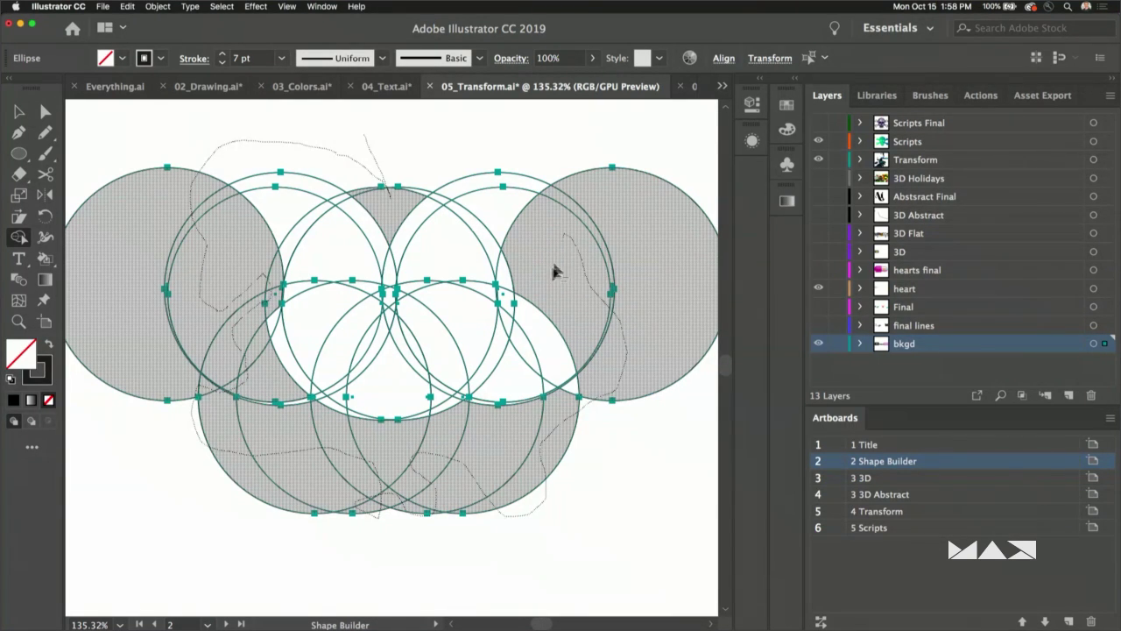
mouse_move(554, 272)
left_mouse_down()
mouse_move(541, 325)
mouse_move(575, 380)
mouse_move(573, 400)
mouse_move(556, 395)
mouse_move(556, 374)
mouse_move(517, 384)
mouse_move(482, 440)
mouse_move(552, 397)
mouse_move(550, 376)
mouse_move(552, 387)
left_mouse_up()
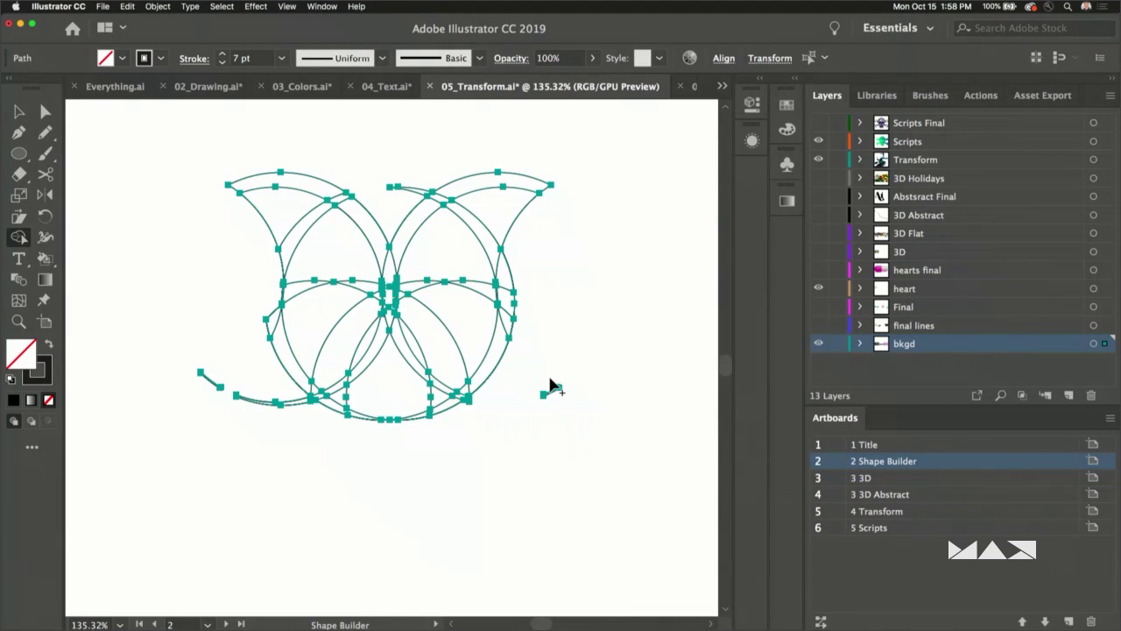
- Subtract the leftover fragments below and between the butterfly's wings with Shape Builder, and deselect the artwork
mouse_move(218, 355)
left_mouse_down()
mouse_move(218, 394)
mouse_move(266, 420)
mouse_move(251, 381)
mouse_move(294, 410)
left_mouse_up()
mouse_move(380, 393)
left_mouse_down()
mouse_move(456, 430)
mouse_move(436, 404)
left_mouse_up()
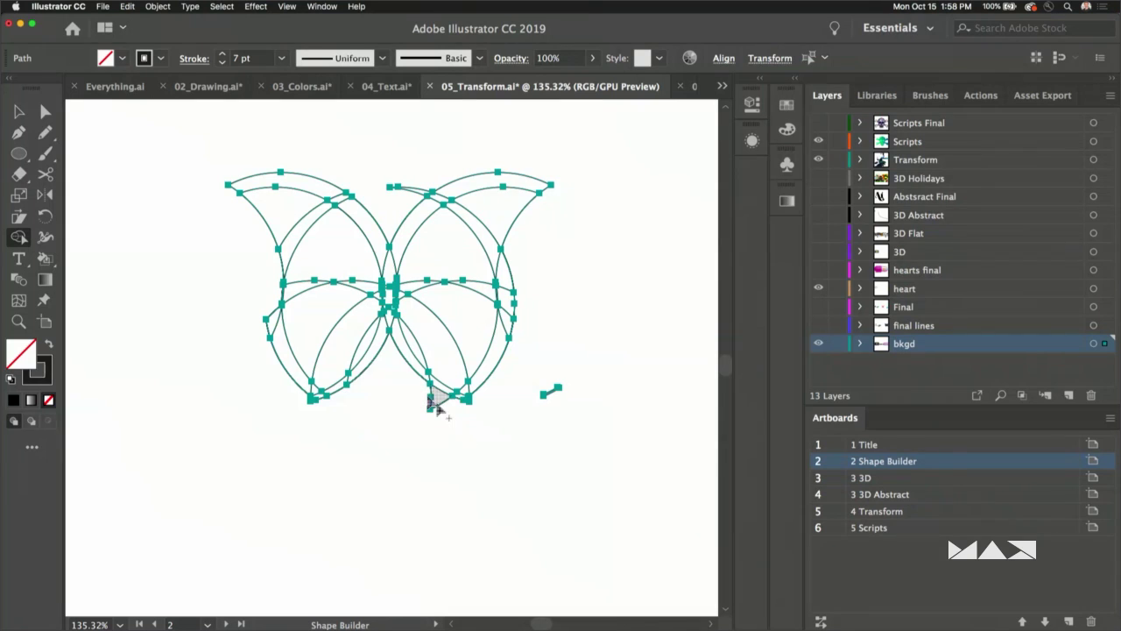
mouse_move(438, 163)
left_mouse_down()
mouse_move(426, 183)
mouse_move(386, 187)
left_mouse_up()
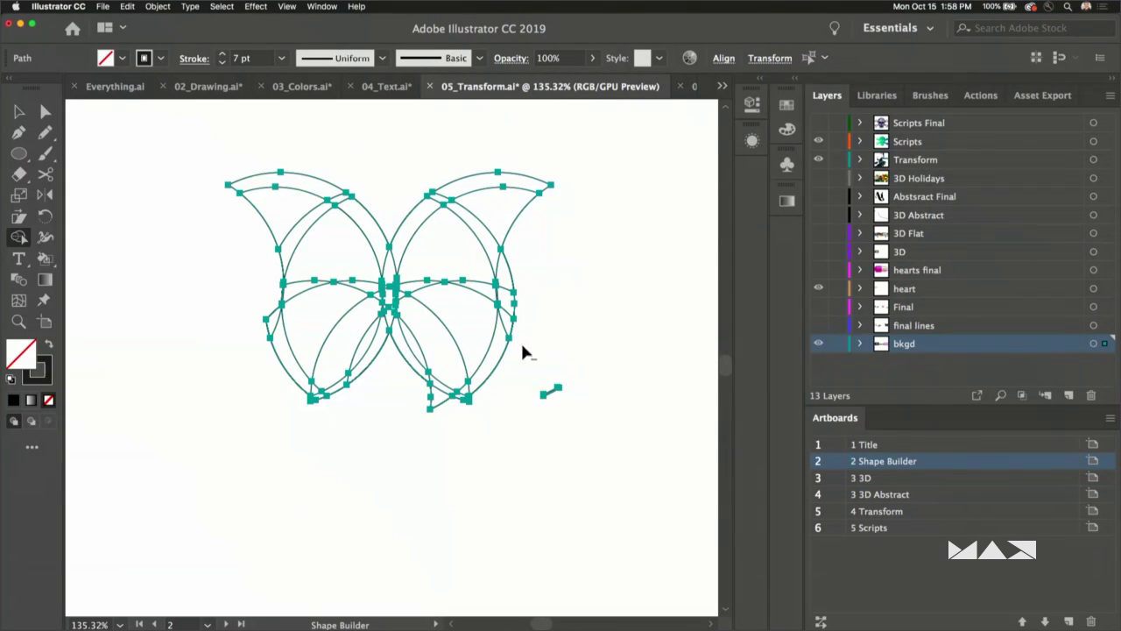
left_click_drag(556, 418, 501, 386)
mouse_move(416, 413)
left_mouse_down()
mouse_move(453, 416)
mouse_move(433, 398)
mouse_move(390, 390)
left_mouse_up()
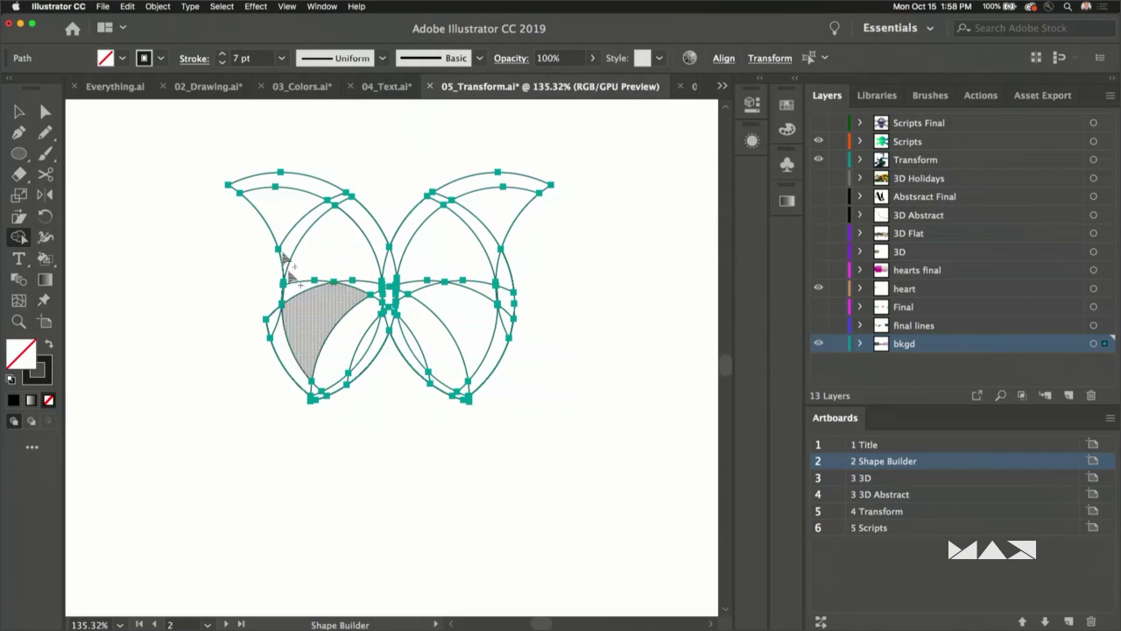
left_click(19, 112)
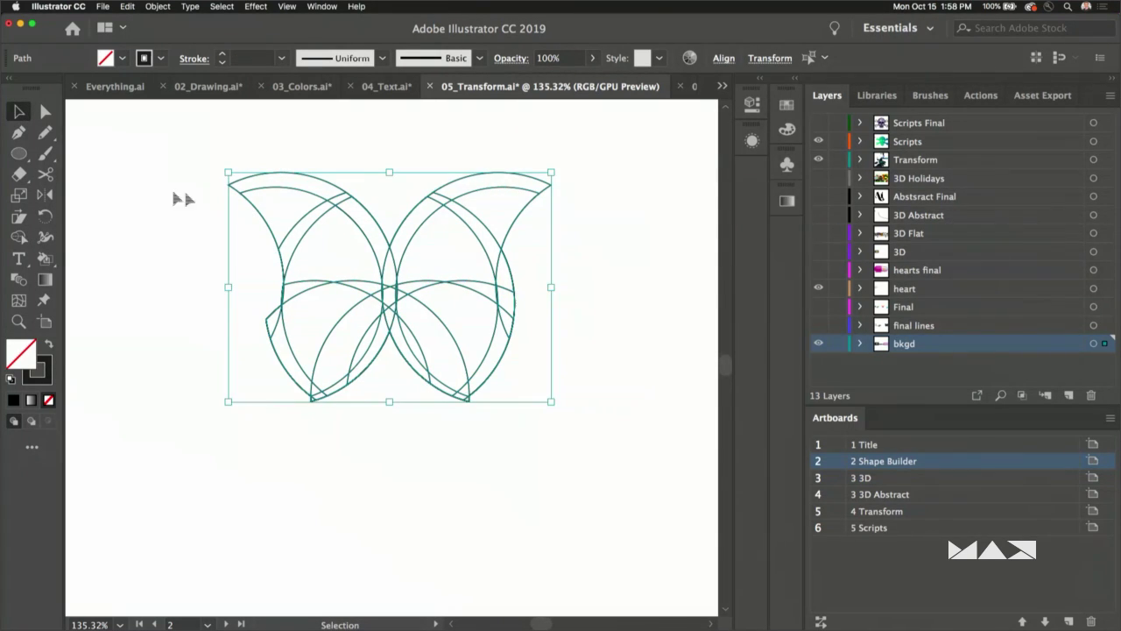
left_click(613, 210)
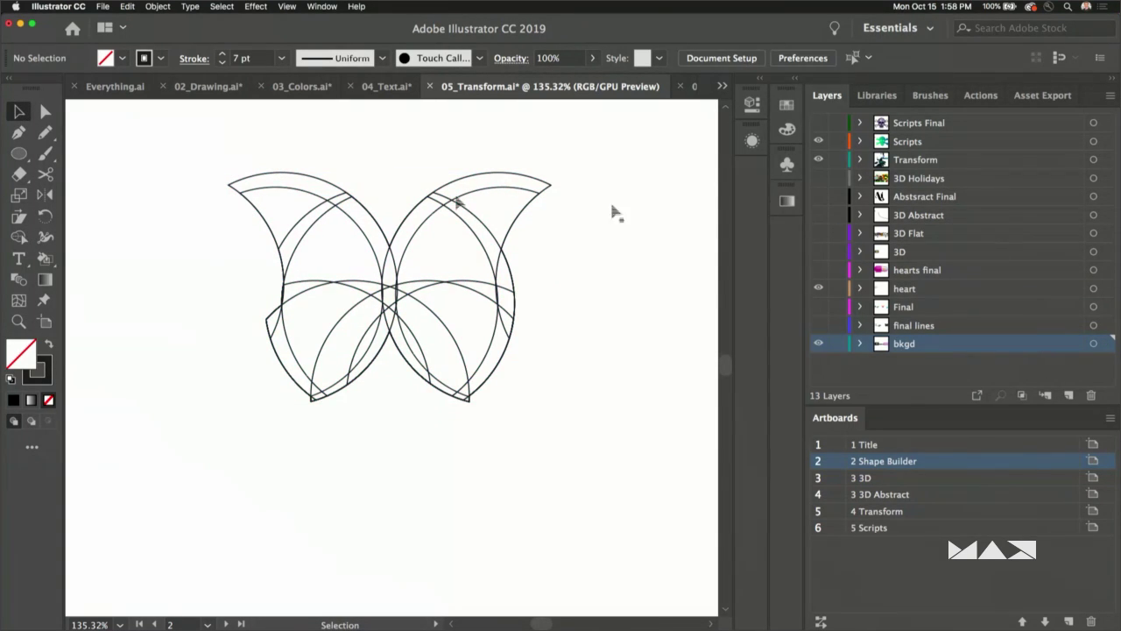
- Show the Final and final lines layers, and examine the finished whale and rhino artwork up close
left_click(818, 306)
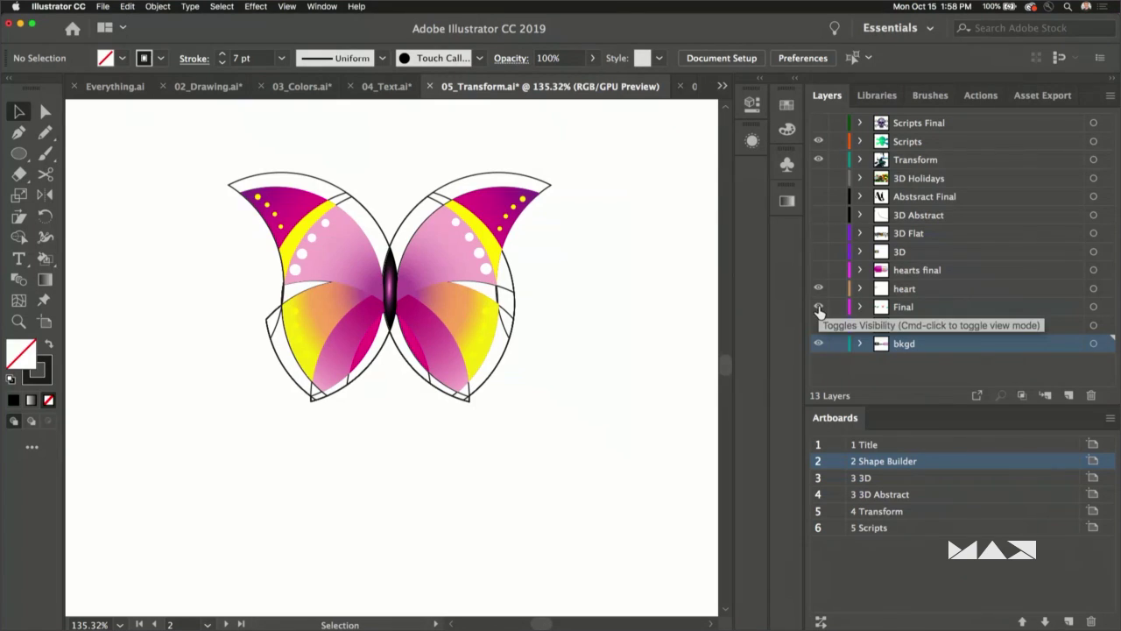
left_click(917, 307)
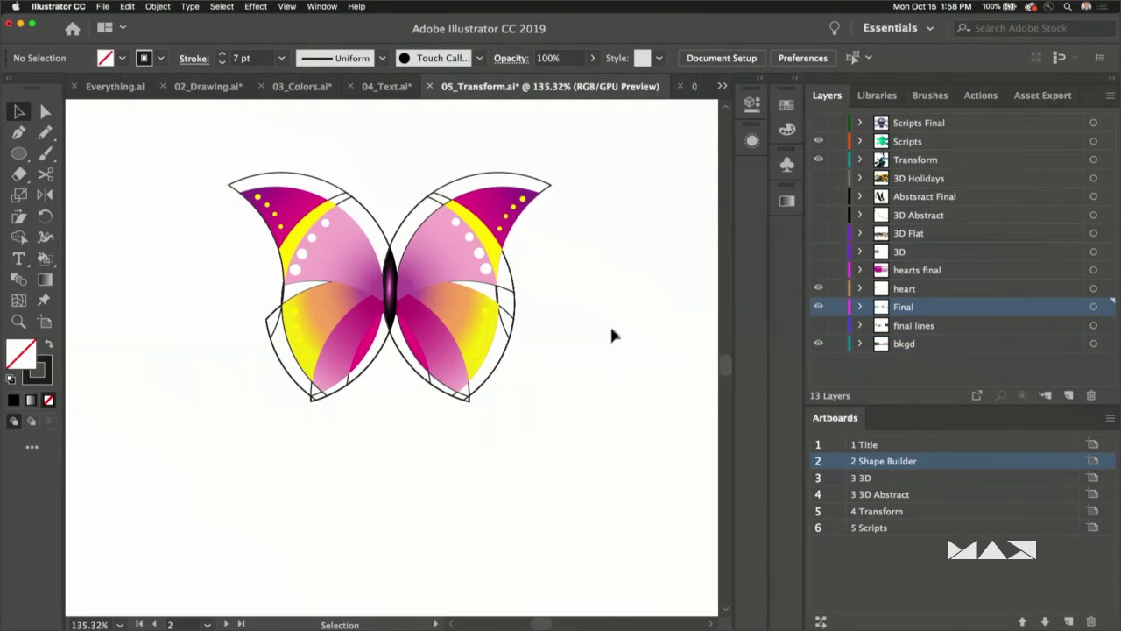
left_click(818, 325)
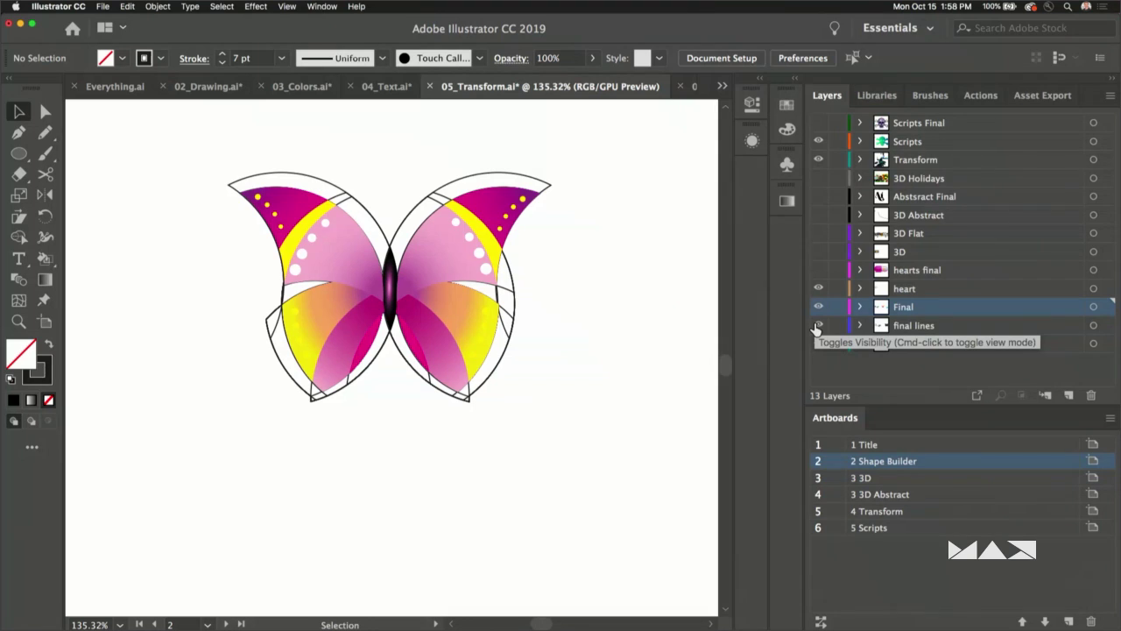
key("super+0")
key("z")
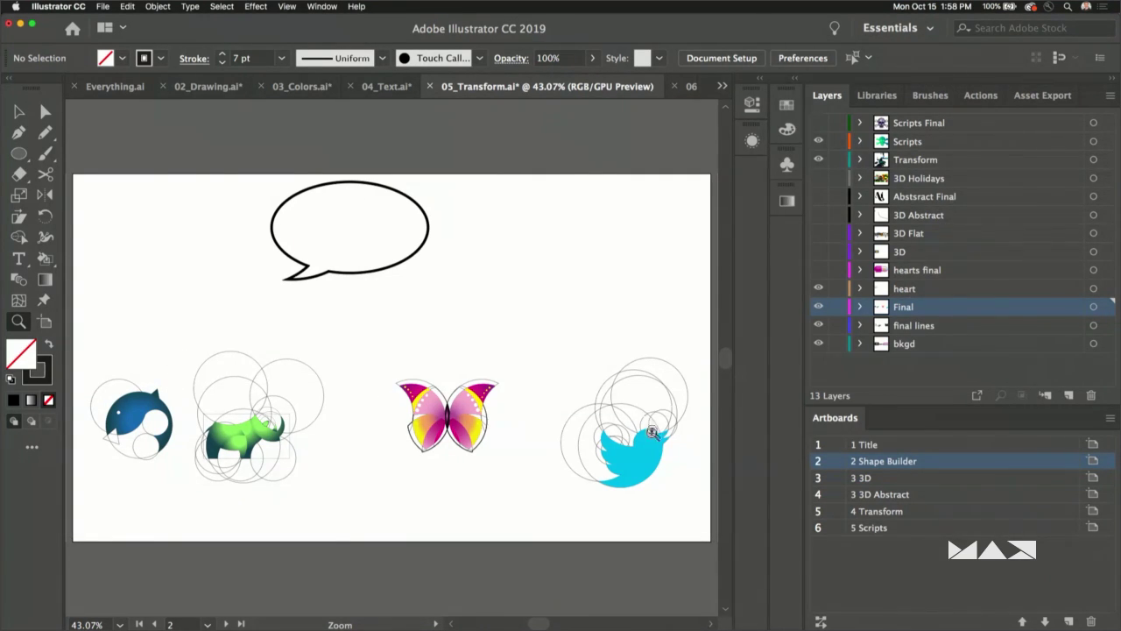
left_click_drag(93, 359, 295, 506)
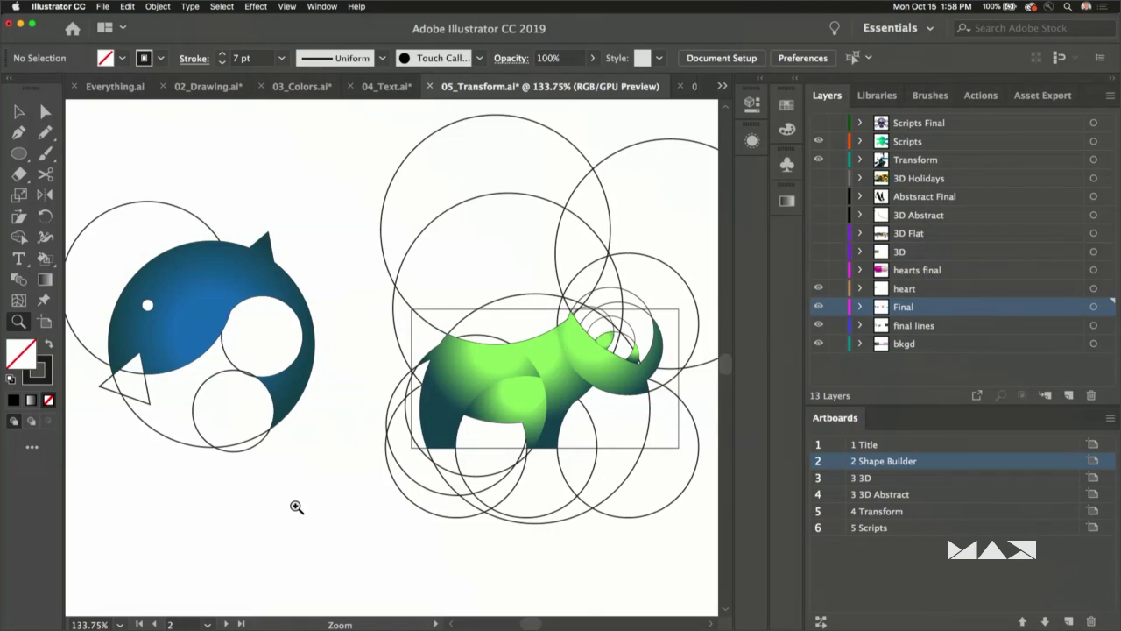
key("super+0")
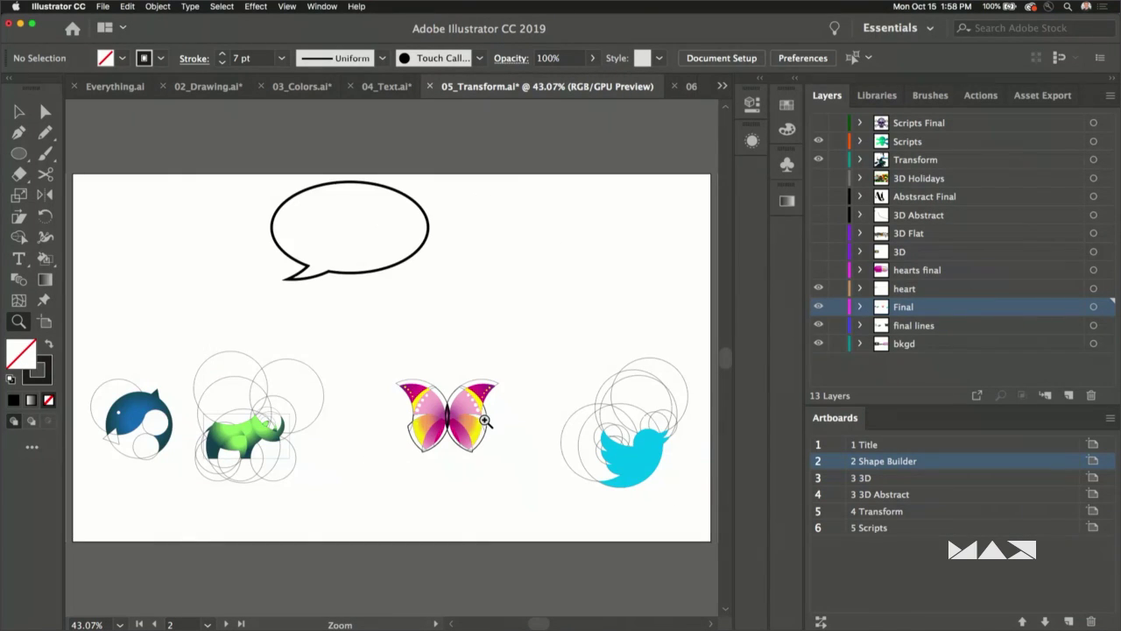
- Go to the 3D artboard and select the yellow heart
double_click(950, 481)
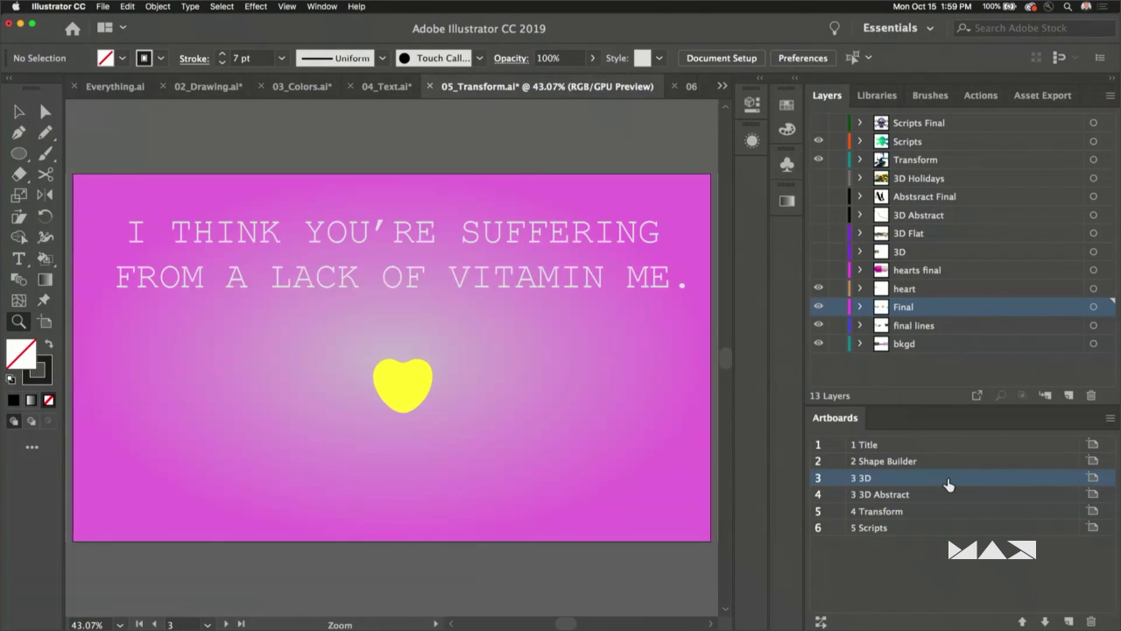
key("v")
left_click(401, 387)
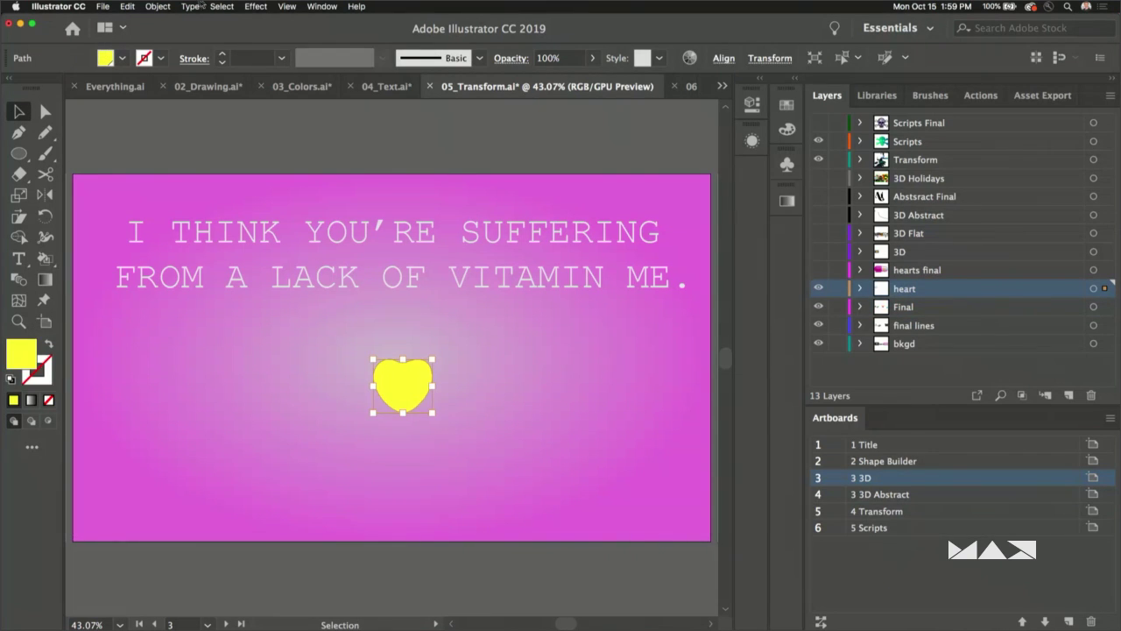
left_click(246, 7)
mouse_move(312, 82)
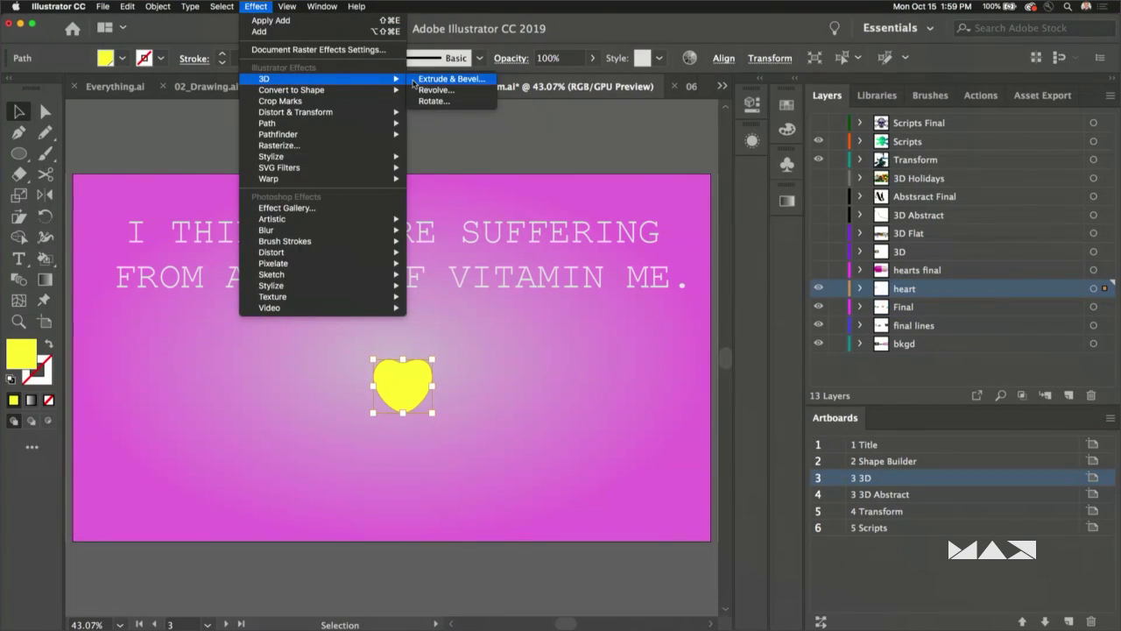
left_click(430, 81)
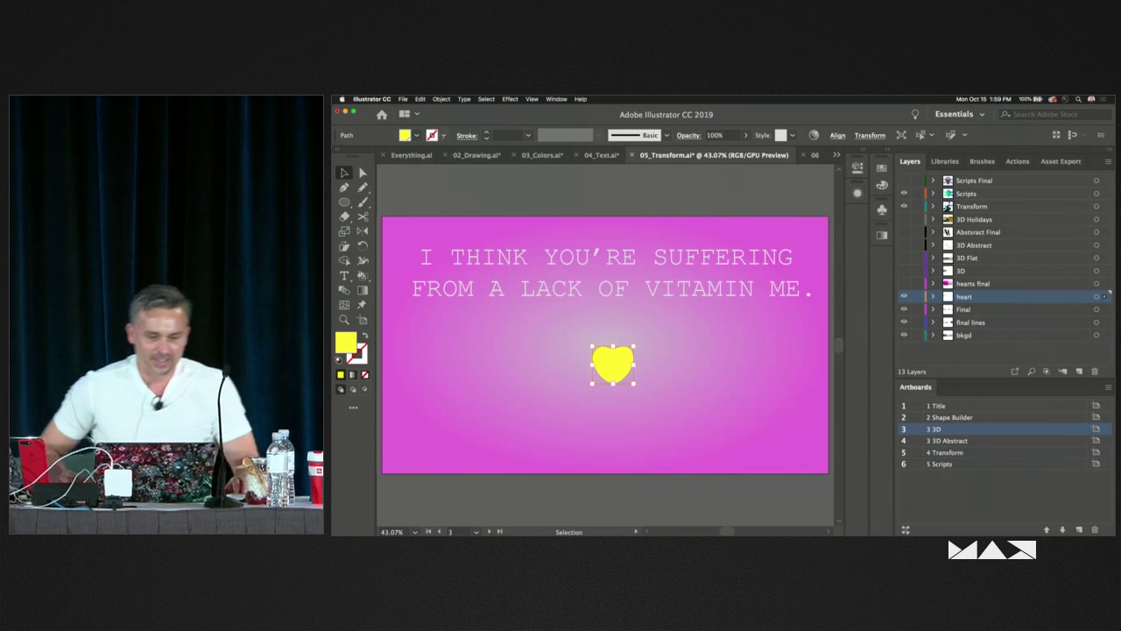
- Start the 3D Extrude & Bevel effect on the yellow heart with the live preview turned on
scroll(600, 339, "up", 3)
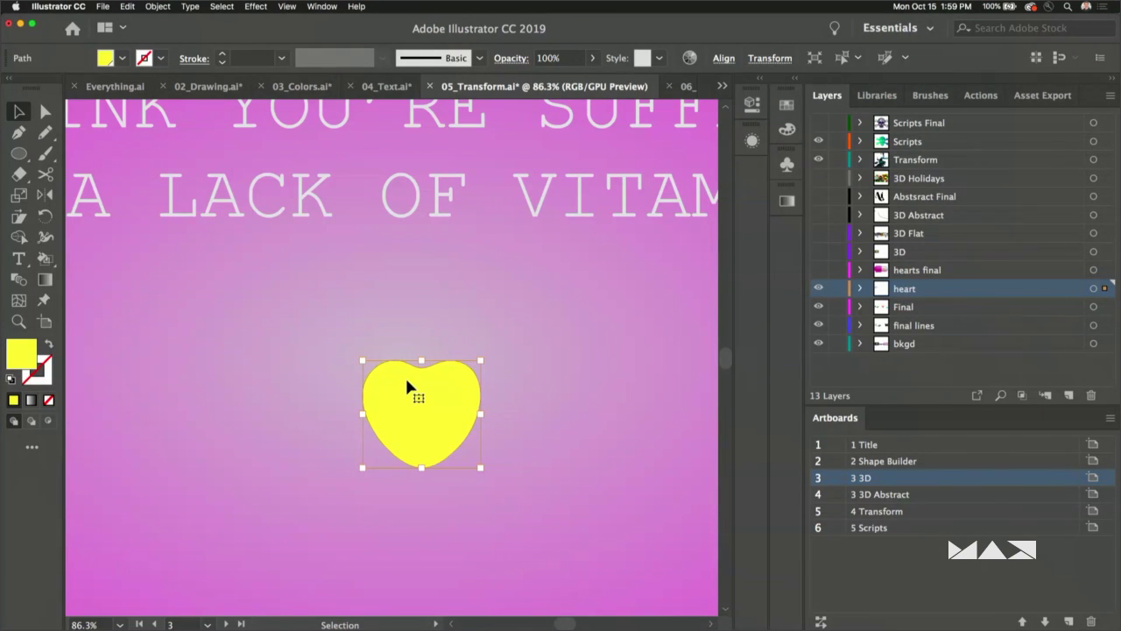
left_click(256, 6)
mouse_move(261, 79)
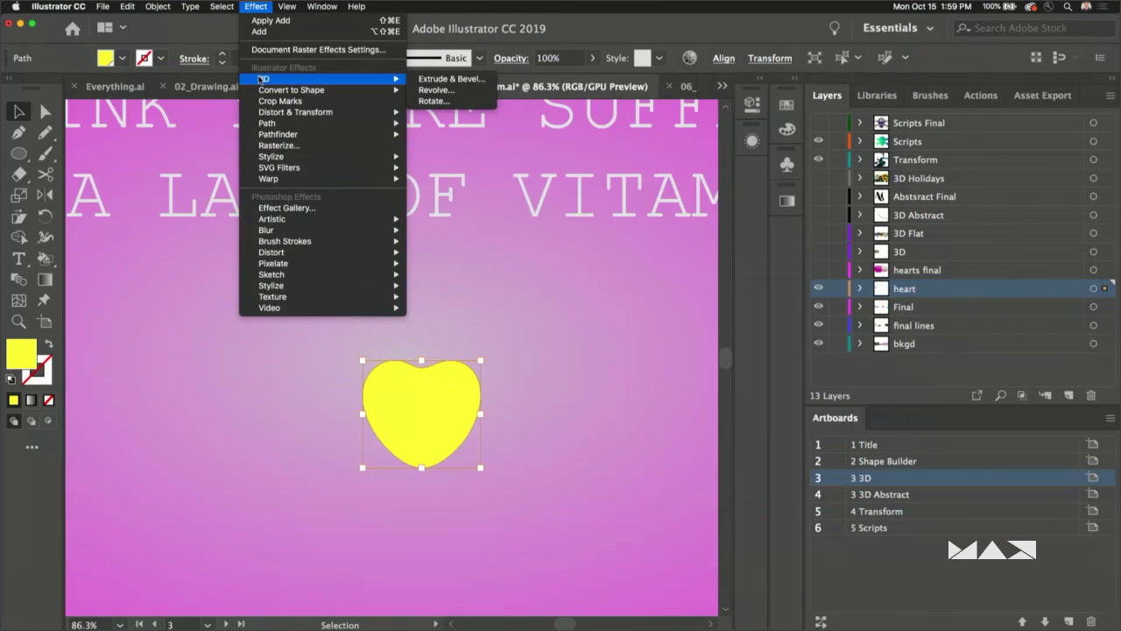
left_click(431, 81)
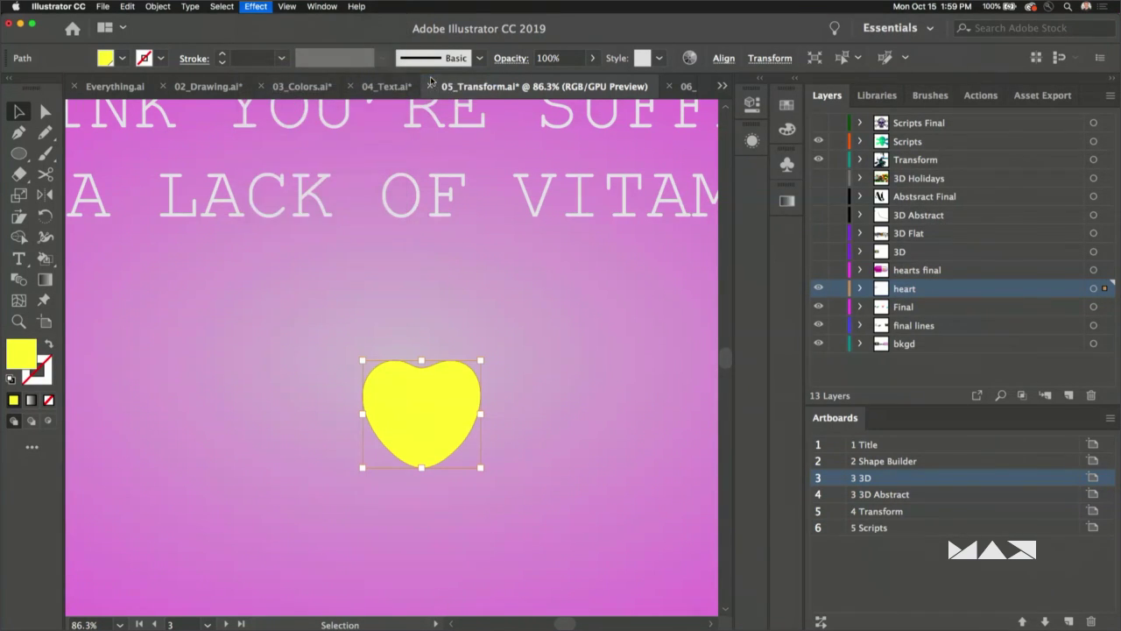
left_click_drag(711, 130, 641, 78)
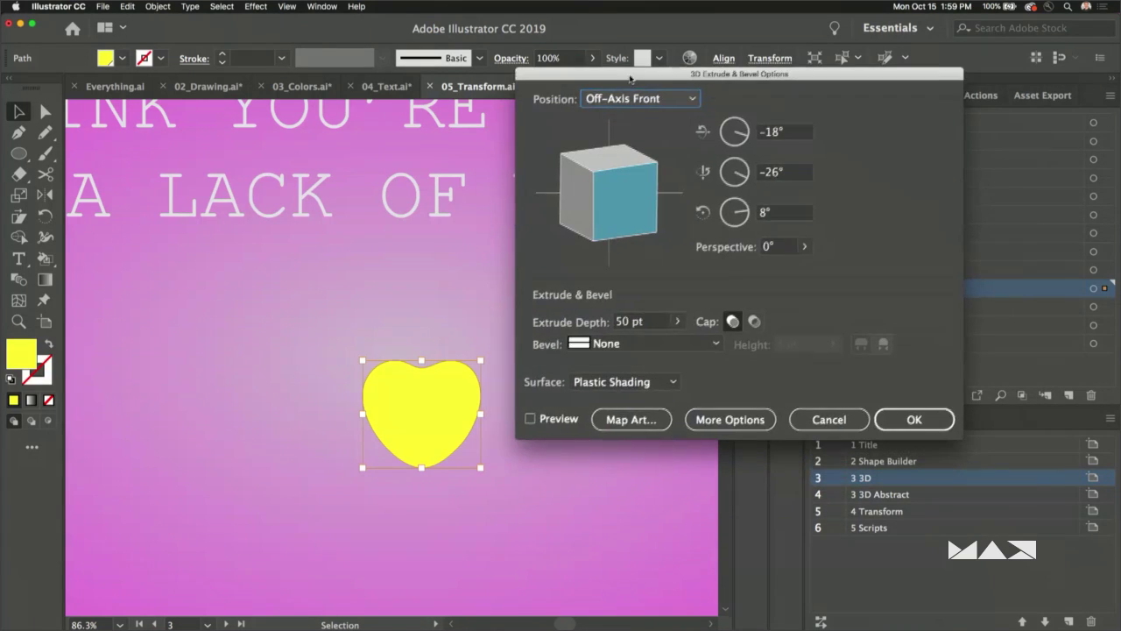
left_click(543, 418)
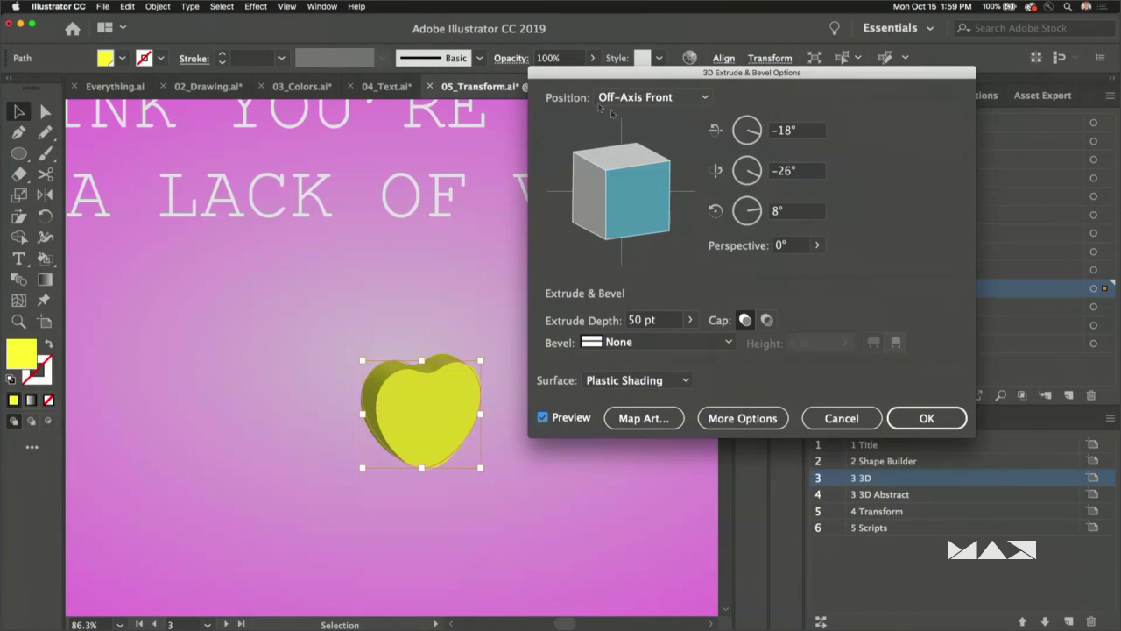
- Give the extruded heart a Rounded bevel and a custom rotation of about -2°, 17° and -2°
left_click_drag(645, 210, 620, 186)
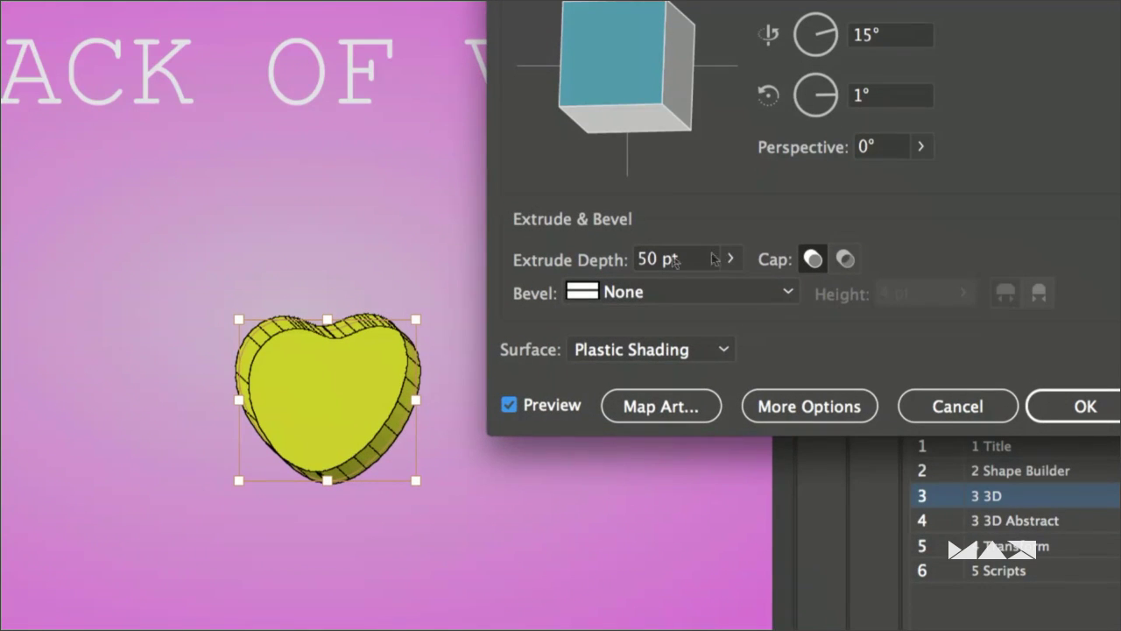
left_click(673, 343)
left_click(663, 580)
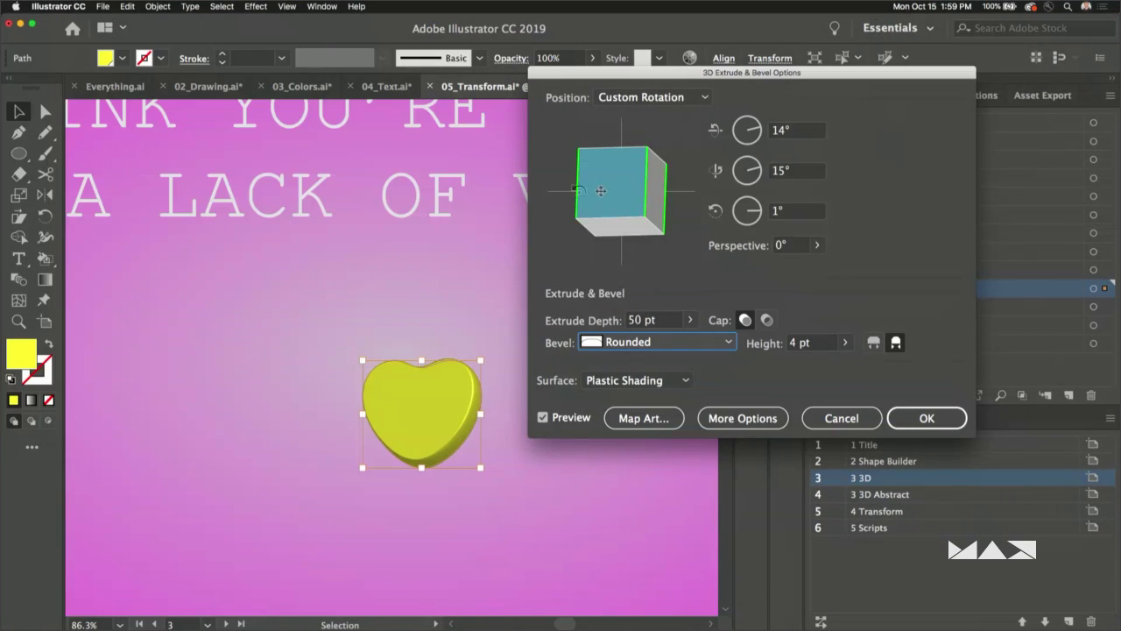
left_click_drag(637, 79, 615, 95)
left_click_drag(614, 211, 620, 202)
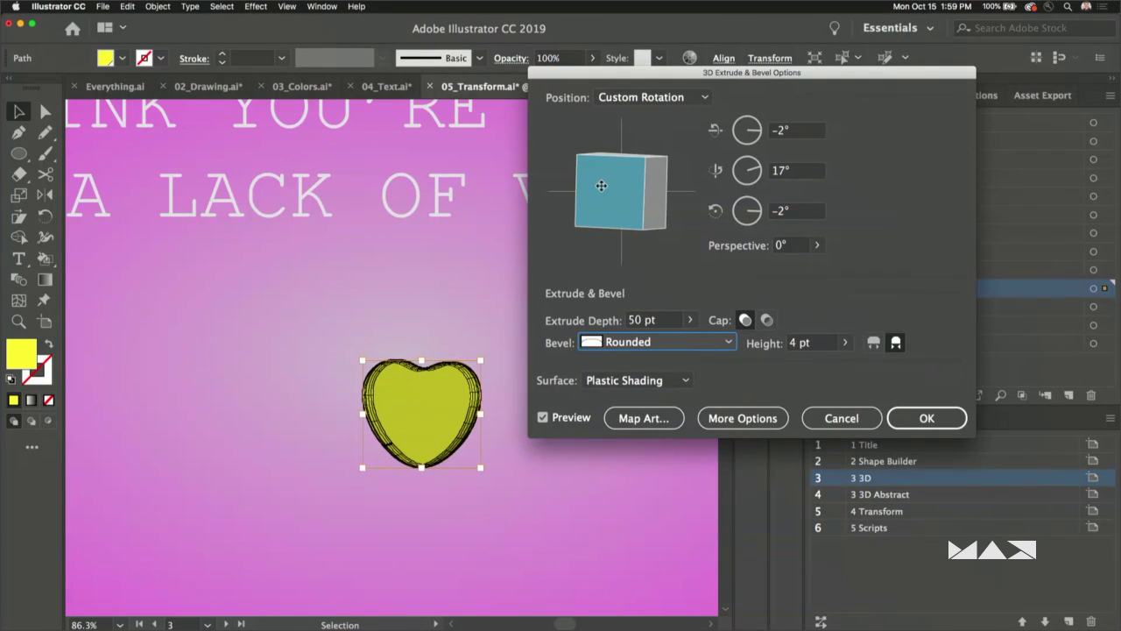
- Try the Isometric Left position on the extruded heart, and set its position to Isometric Right
left_click(702, 98)
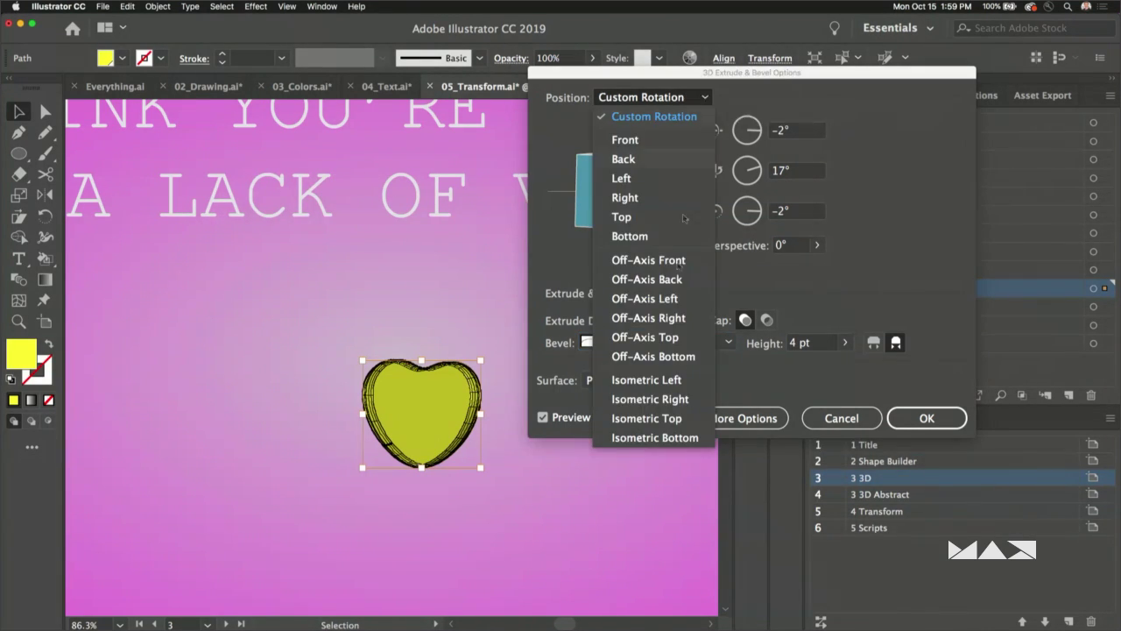
left_click(673, 381)
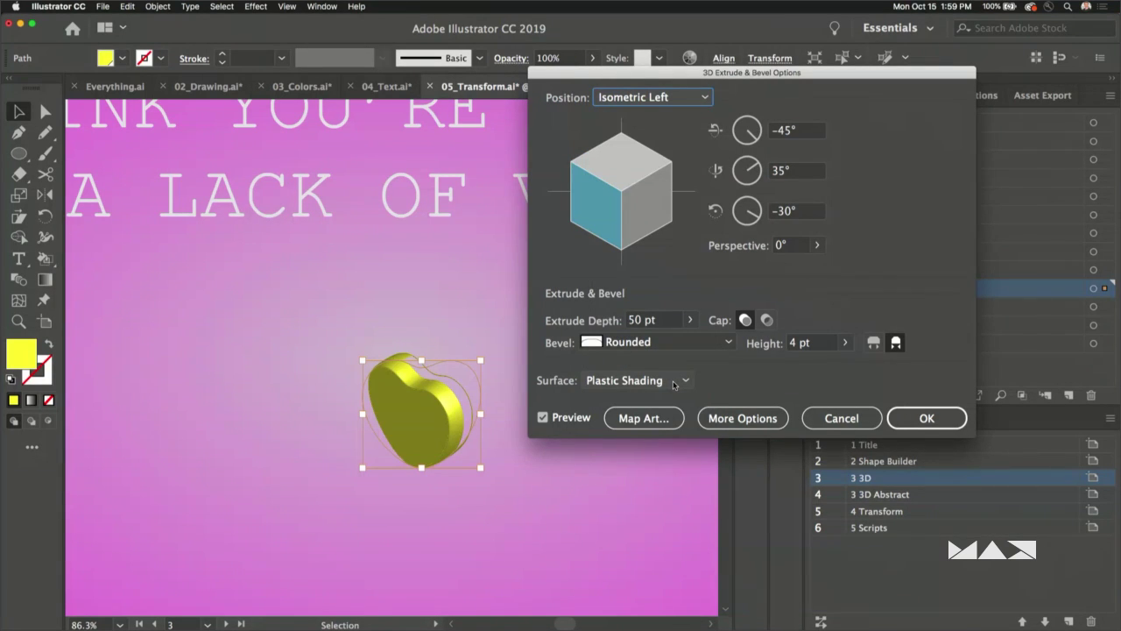
left_click(657, 98)
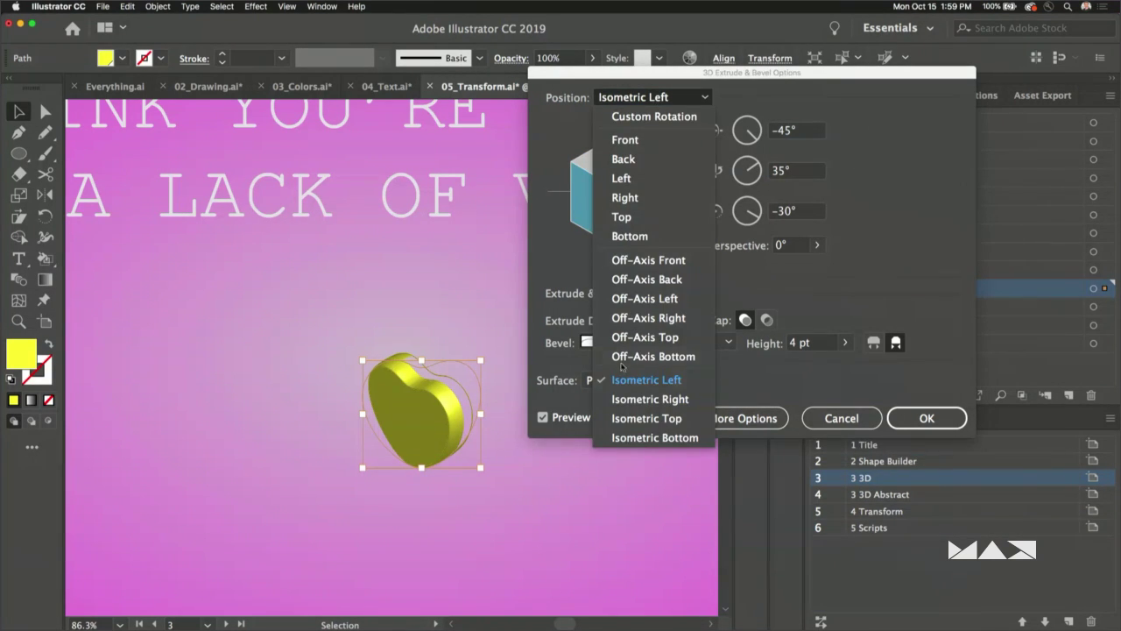
left_click(636, 399)
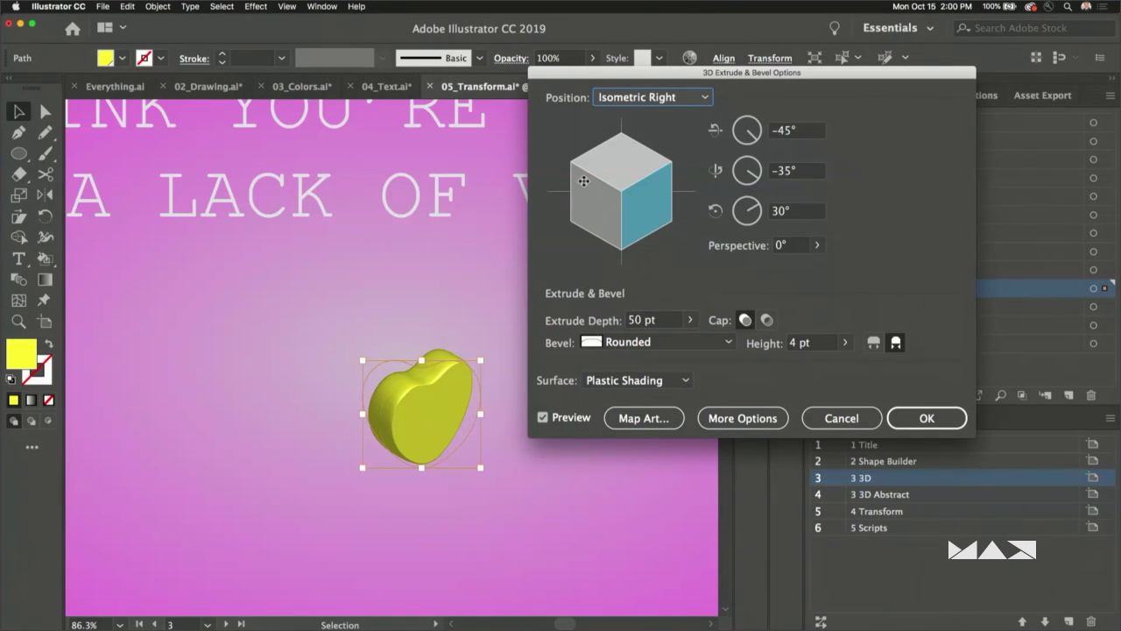
- Change the extruded heart's position to a custom rotation of about 24°, 24° and 6°, and apply the effect
left_click(617, 103)
left_click(662, 395)
mouse_move(641, 207)
left_mouse_down()
mouse_move(596, 161)
mouse_move(644, 210)
left_mouse_up()
left_click(939, 420)
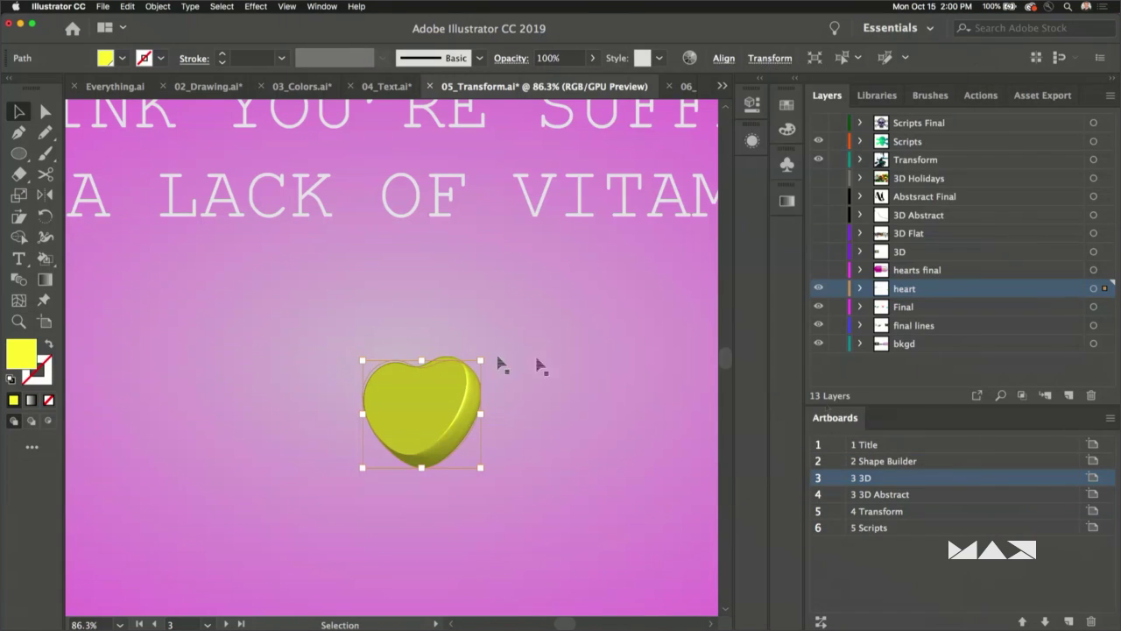
- View the finished capsule by showing the hearts final layer in place of the heart layer, and restore the heart layer
key("super+0")
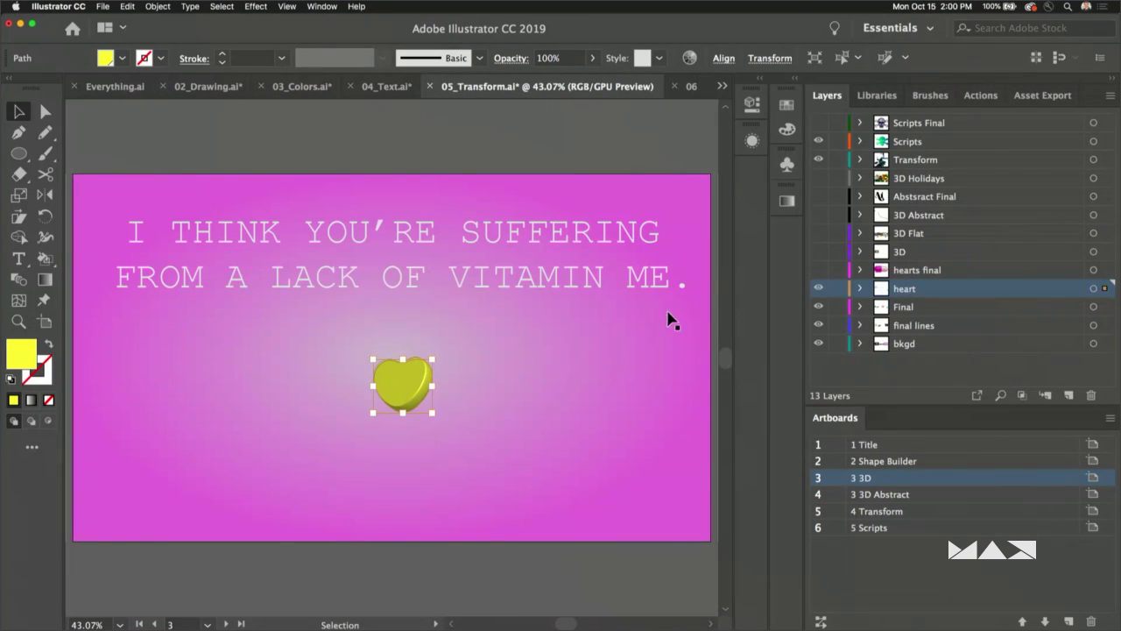
left_click(818, 270)
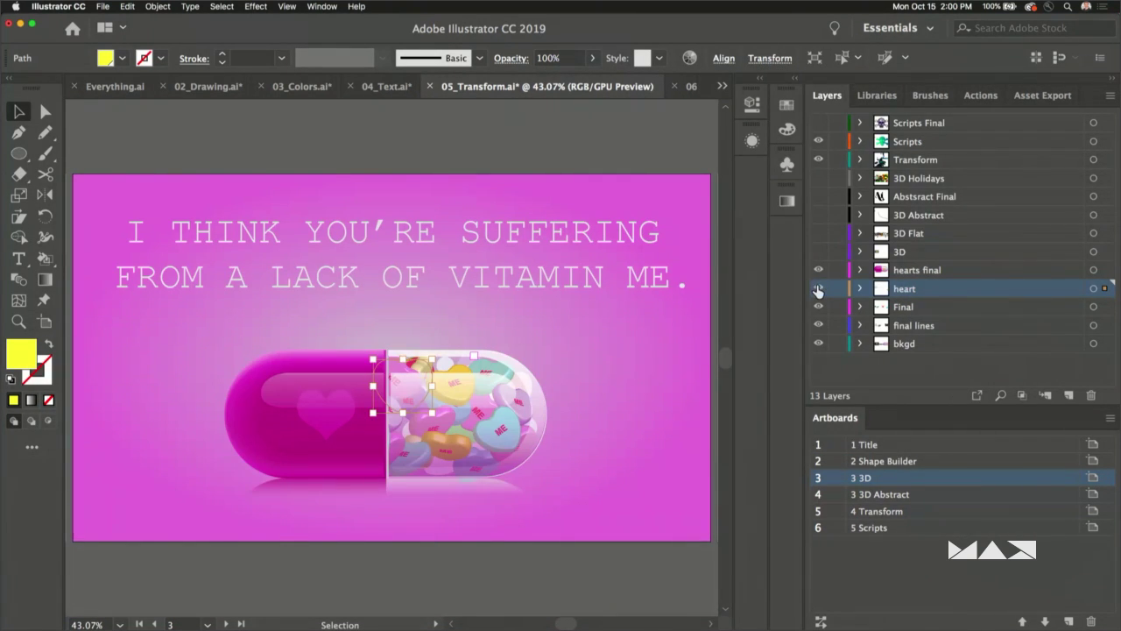
left_click(818, 288)
left_click(912, 270)
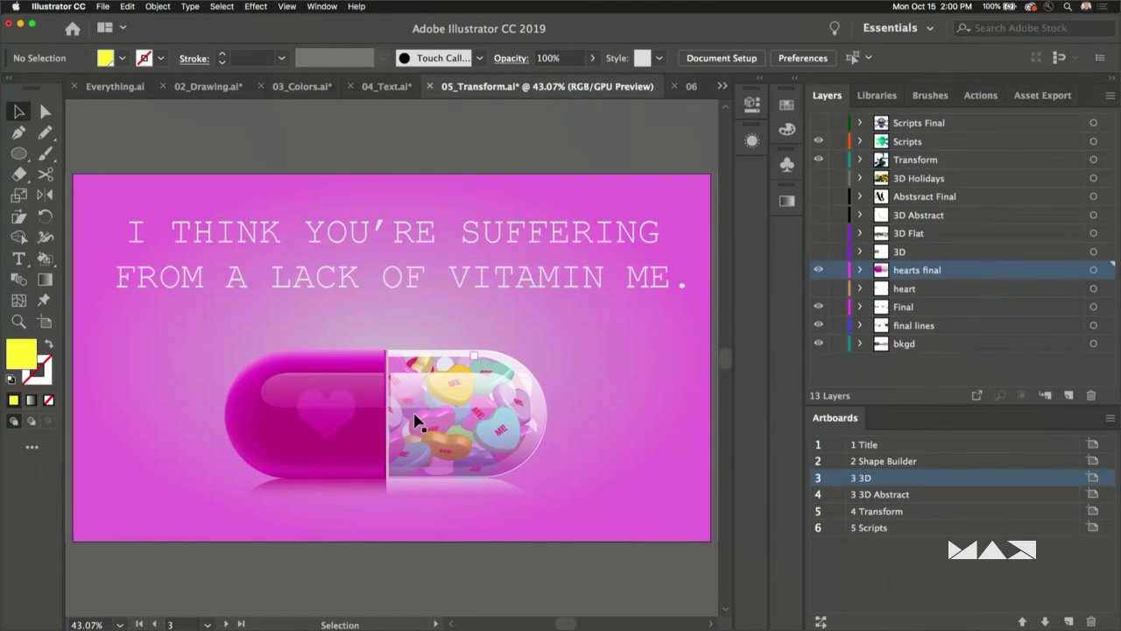
key("super+equal")
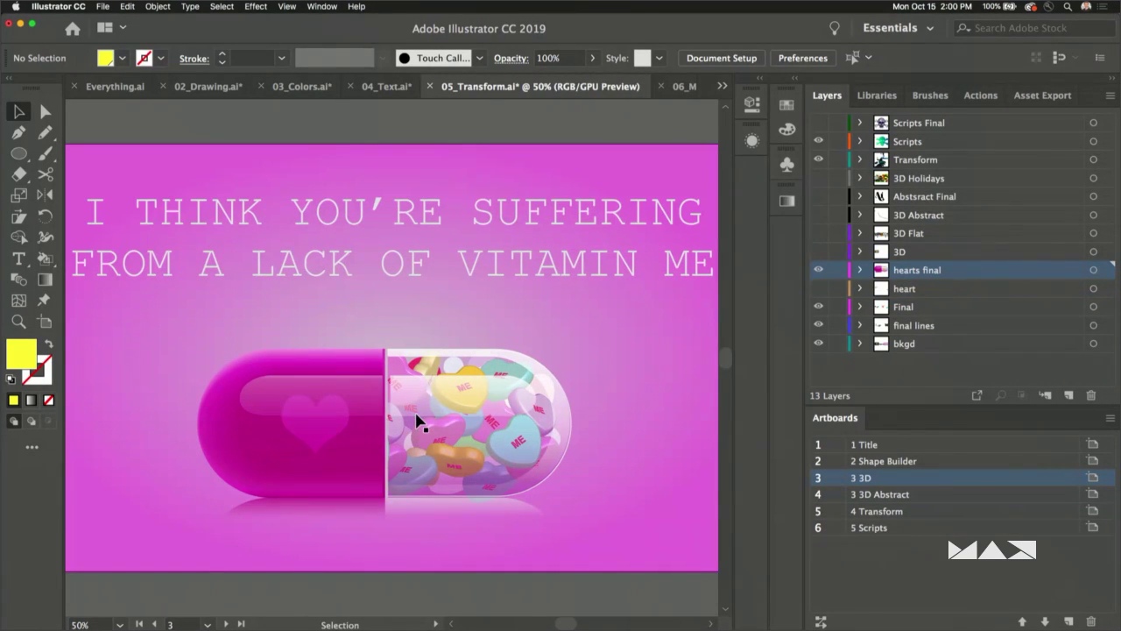
left_click(818, 271)
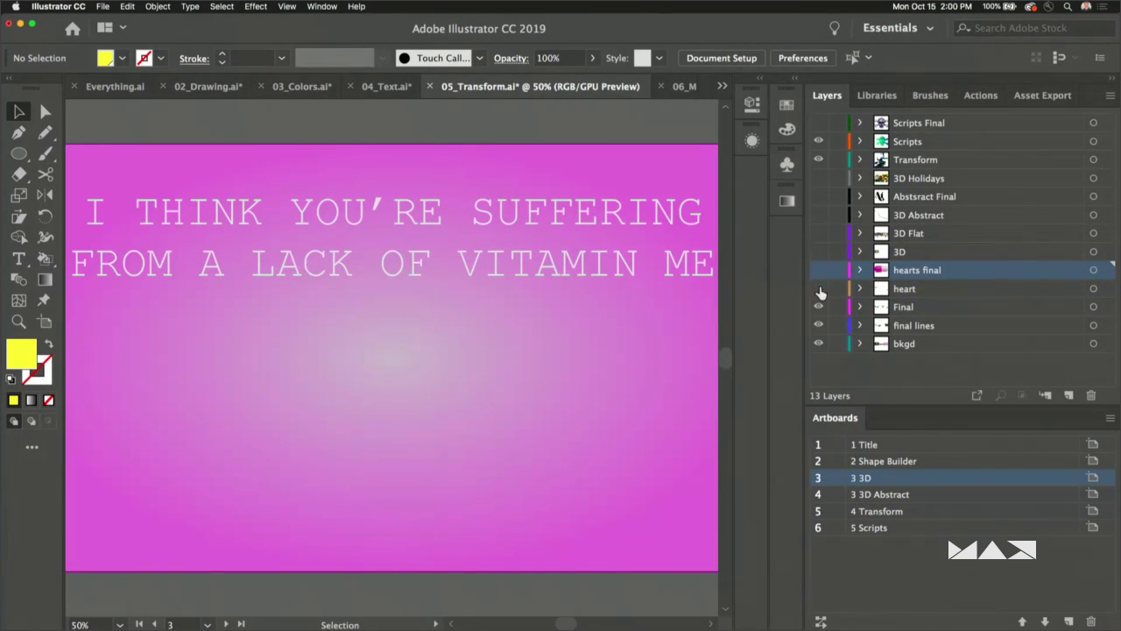
left_click(818, 289)
- Reopen the 3D Extrude & Bevel effect of the yellow heart for editing with the live preview turned on
left_click(410, 387)
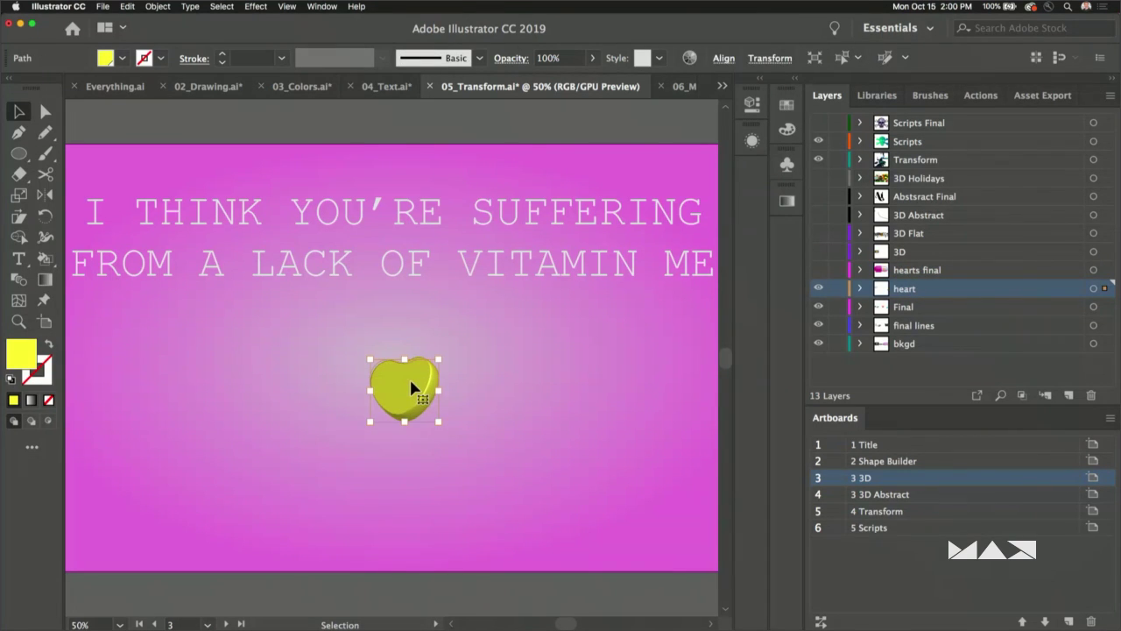
left_click(761, 80)
left_click(606, 366)
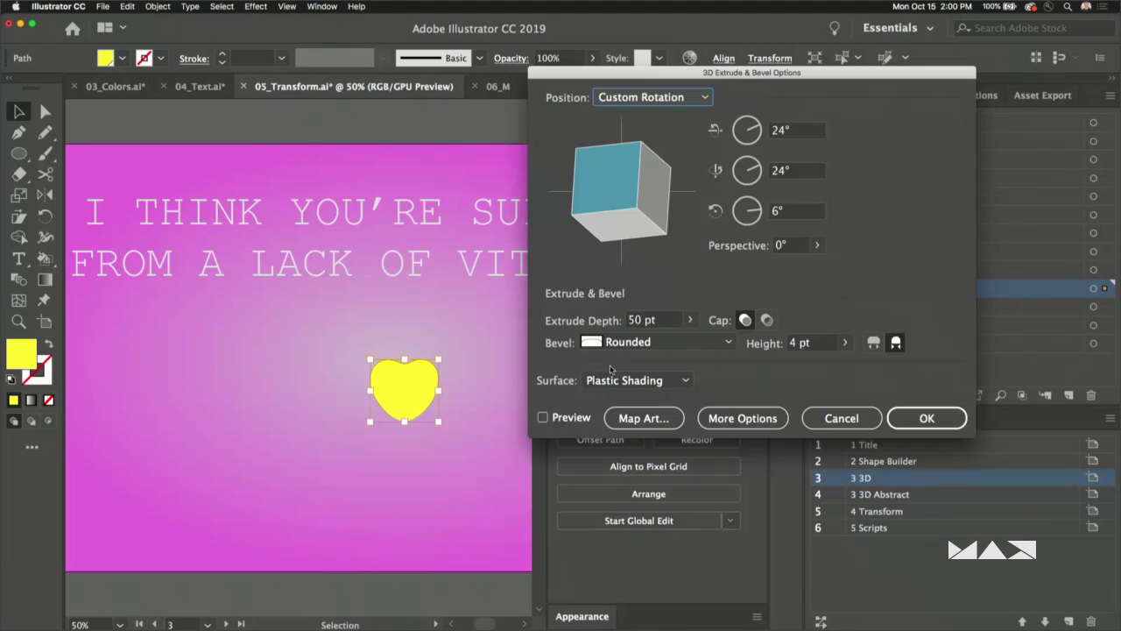
left_click_drag(595, 73, 534, 74)
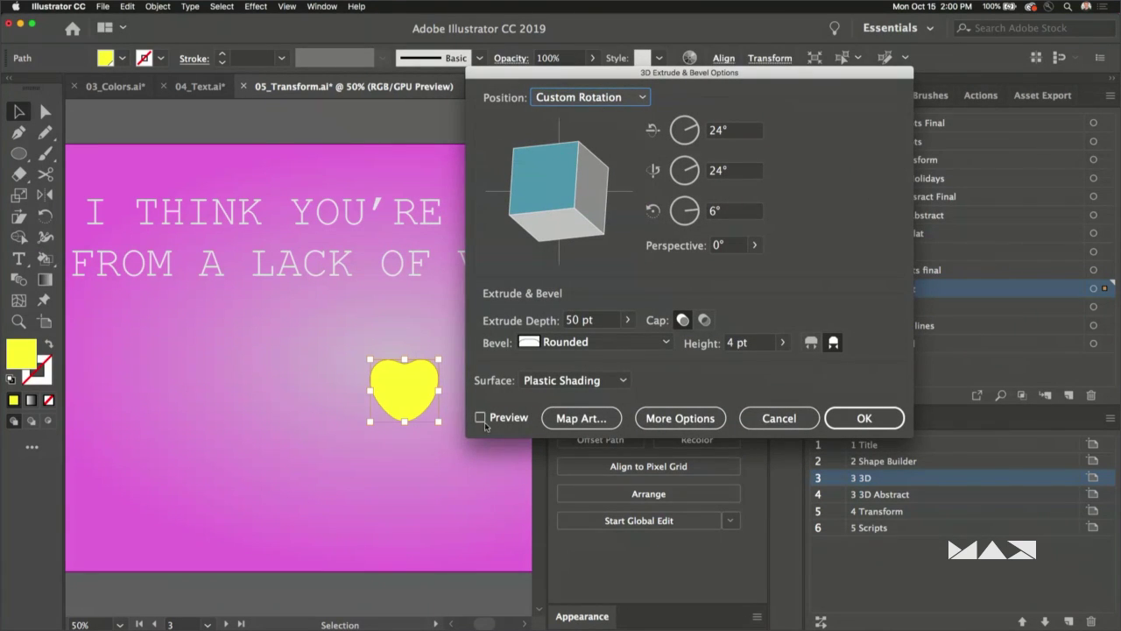
left_click(479, 418)
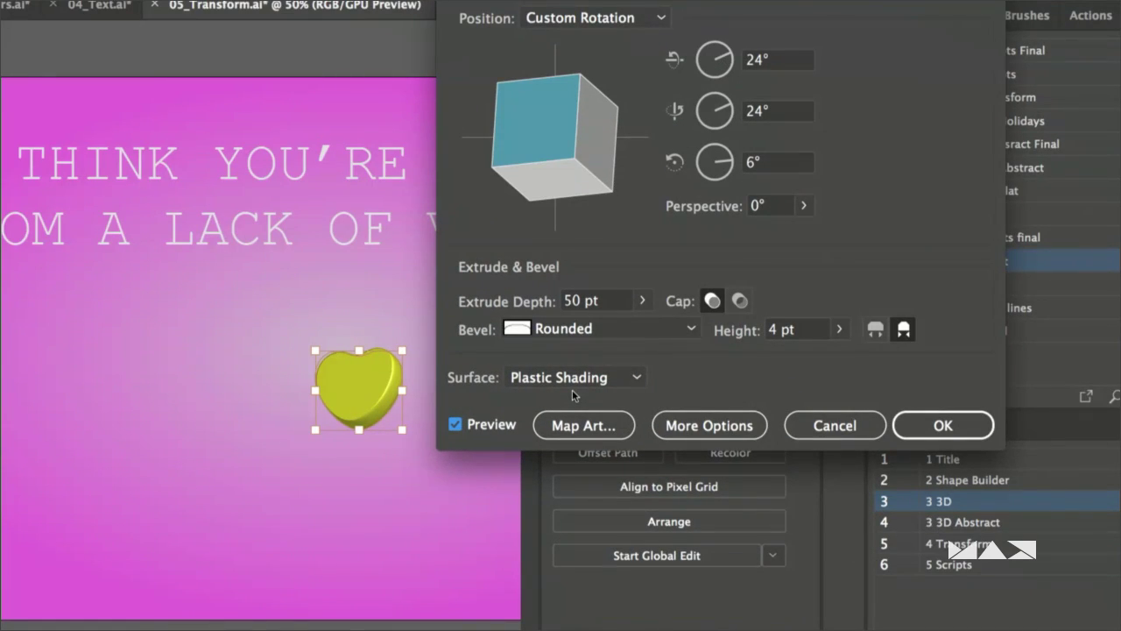
- Map the me symbol onto the heart's front face, surface 1 of 5, and scale it to fit
left_click(573, 424)
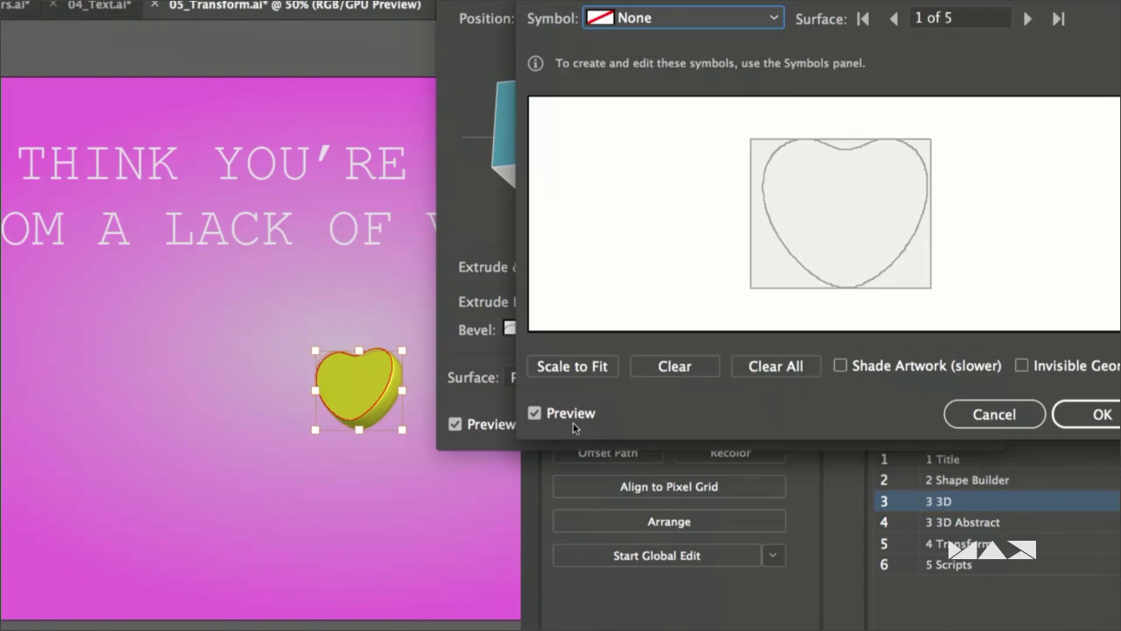
left_click(692, 13)
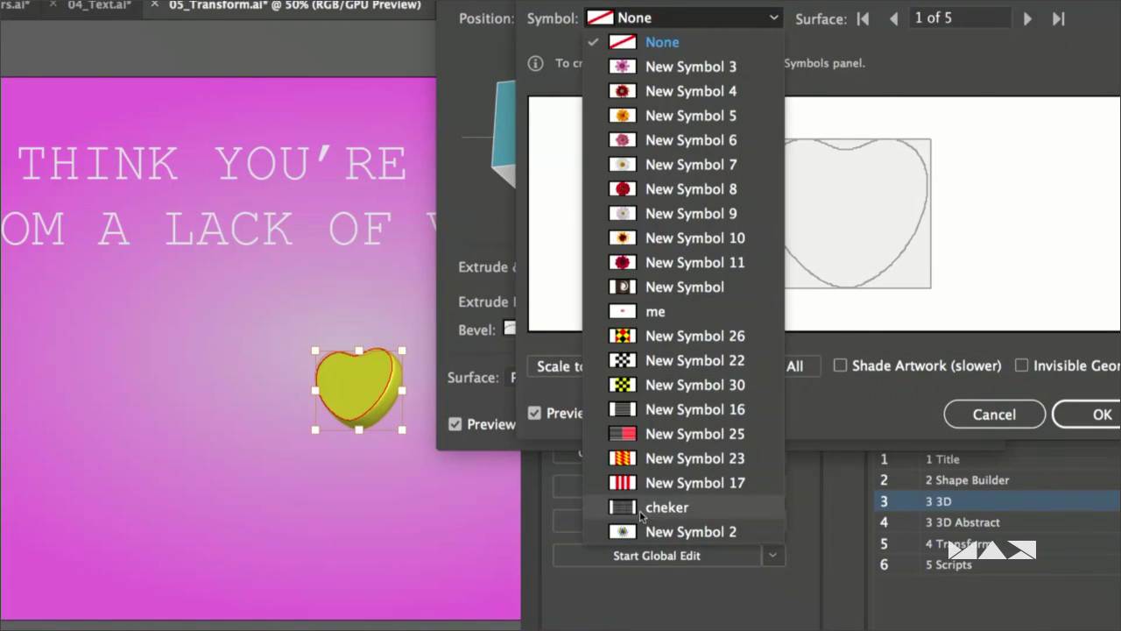
left_click(625, 314)
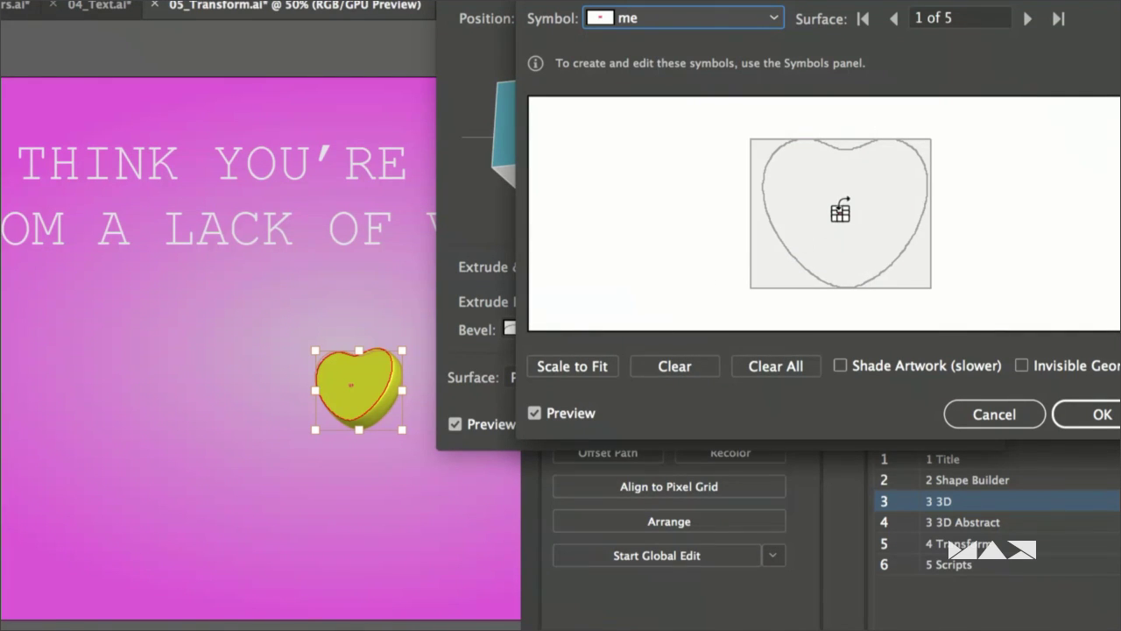
left_click(581, 366)
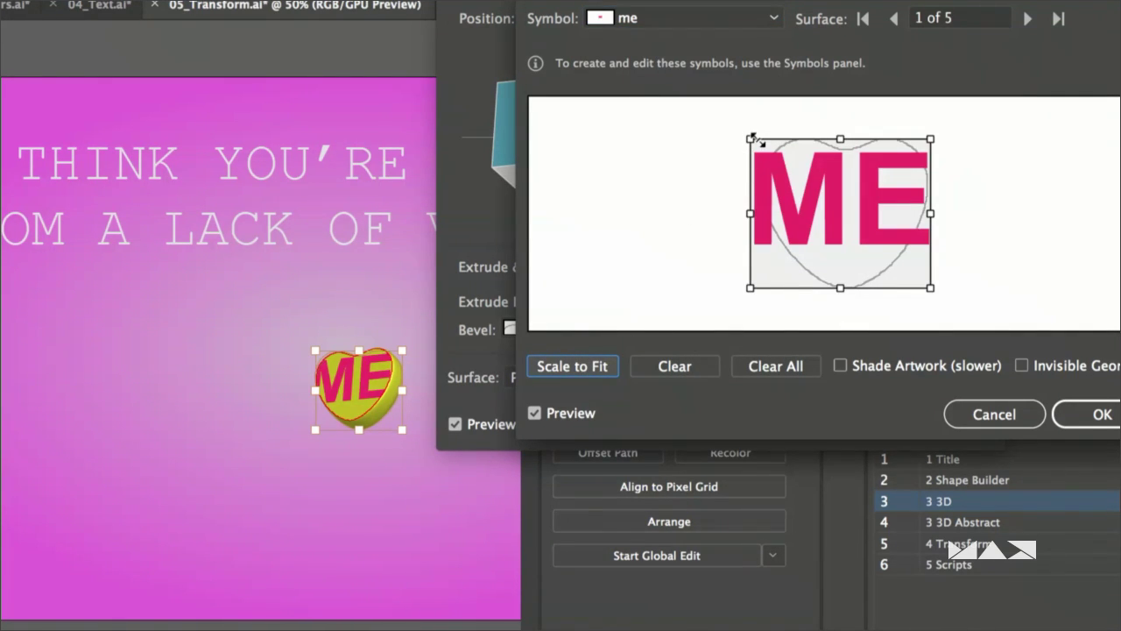
- Shrink the mapped ME artwork to about a third of the face's width, center it on the heart, and apply the effect
left_click_drag(755, 140, 859, 220)
left_click_drag(884, 258, 834, 203)
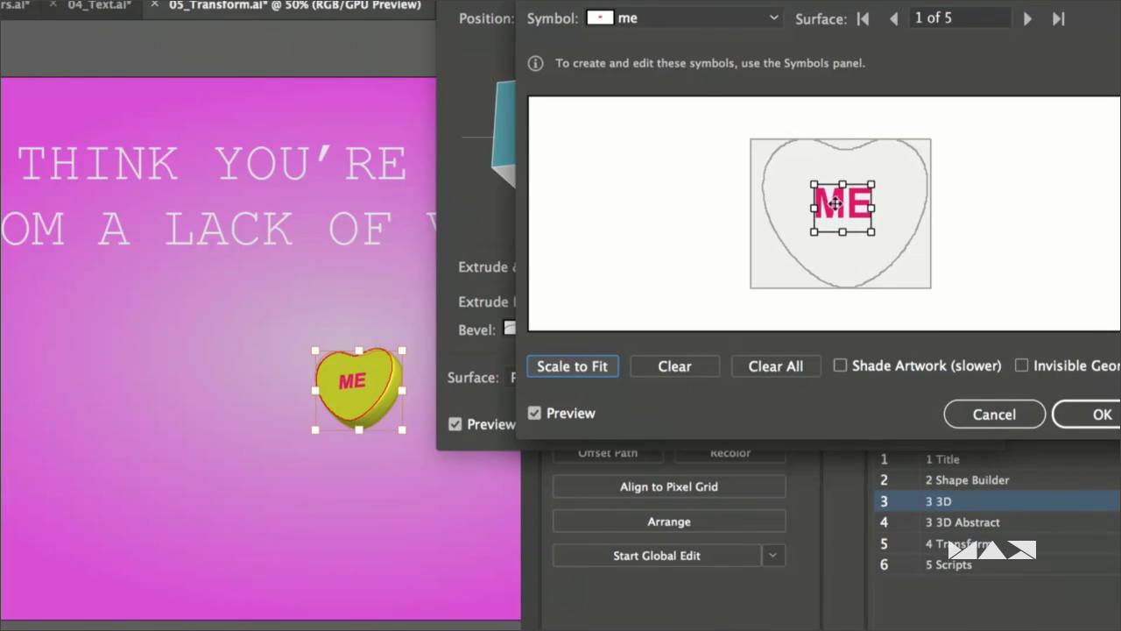
left_click(1097, 414)
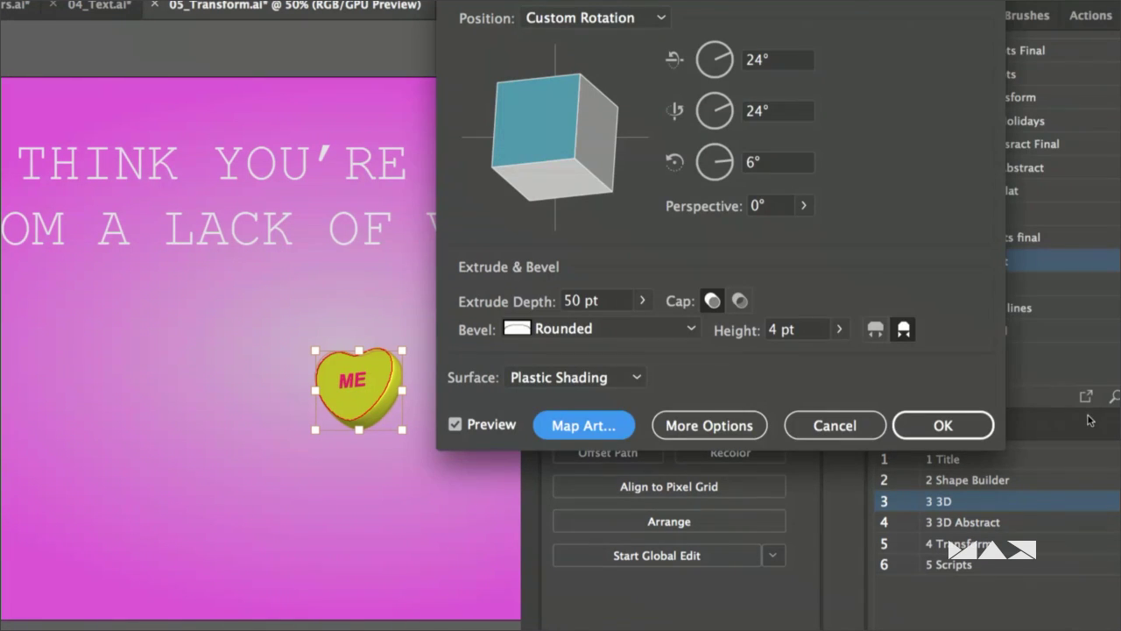
left_click(942, 425)
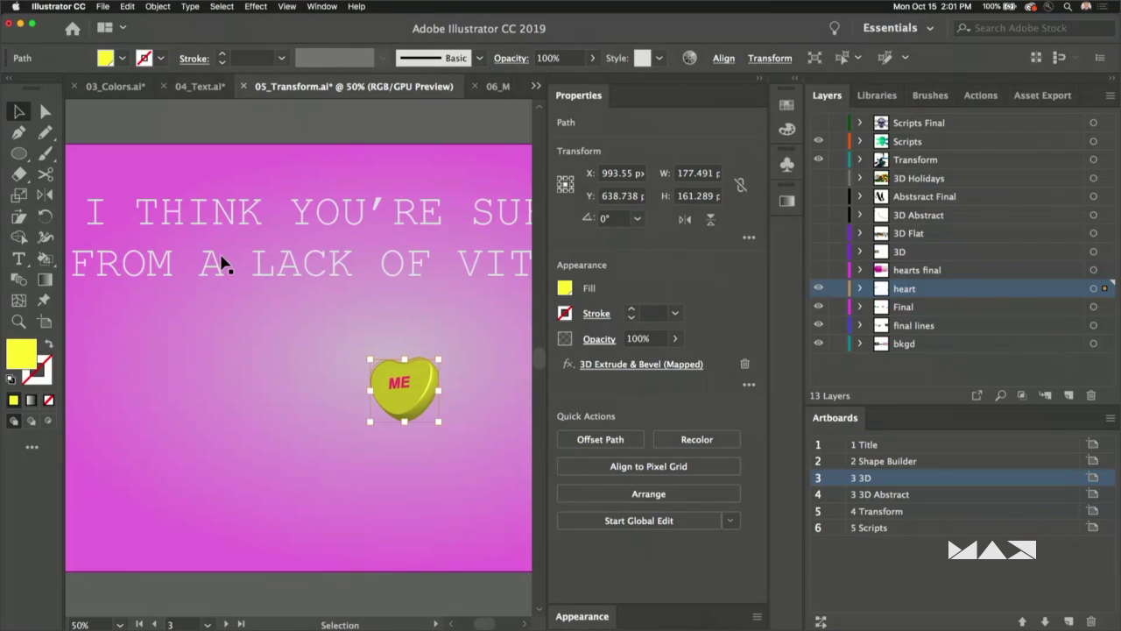
- Make the hearts final and 3D layers visible to bring up the coffee logo, and clear the selection
left_click(819, 270)
left_click(942, 273)
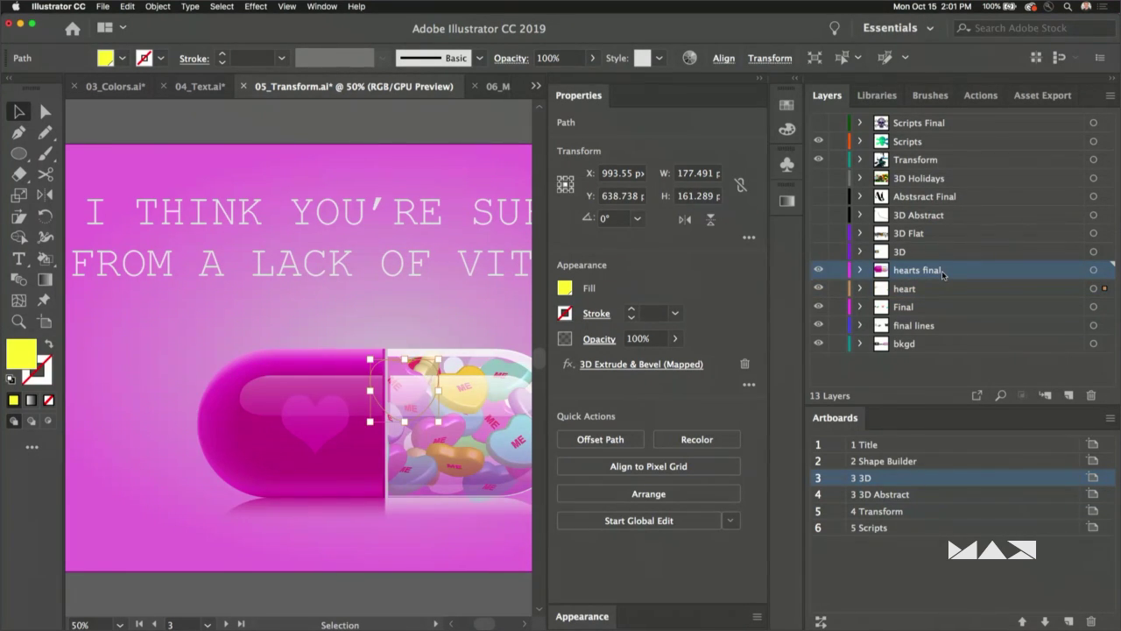
left_click(943, 253)
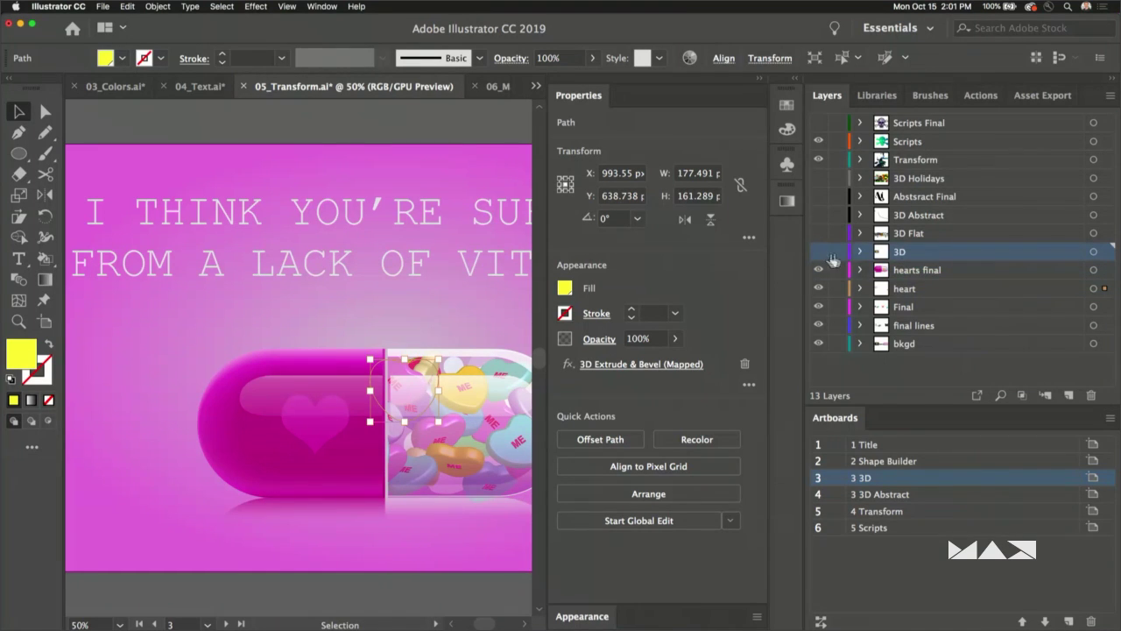
left_click(819, 251)
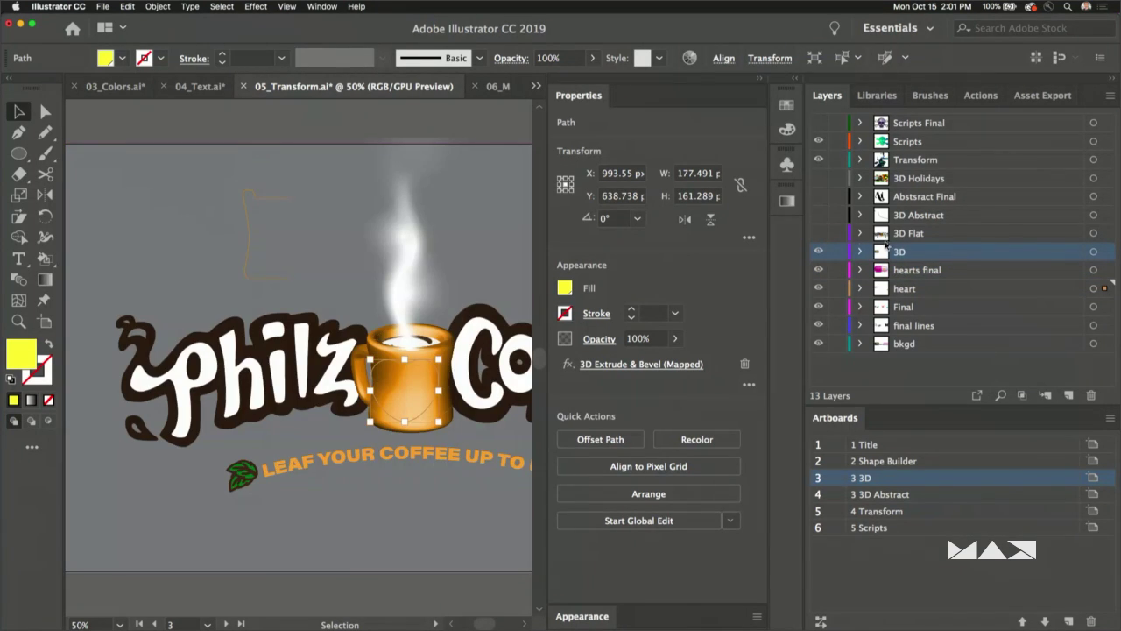
left_click(81, 130)
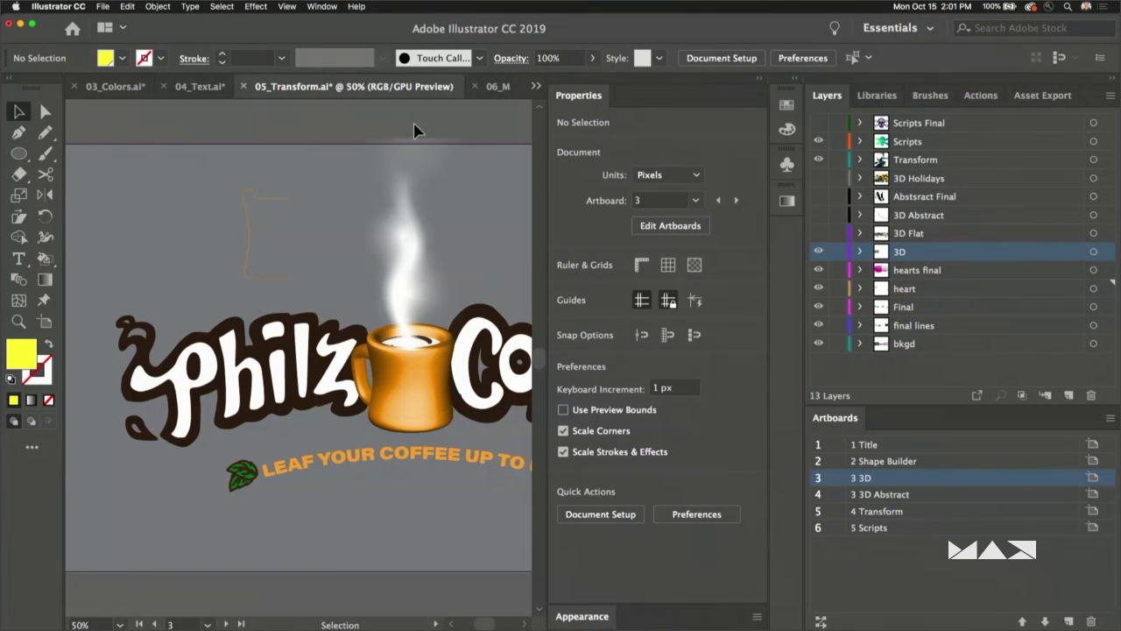
left_click(758, 80)
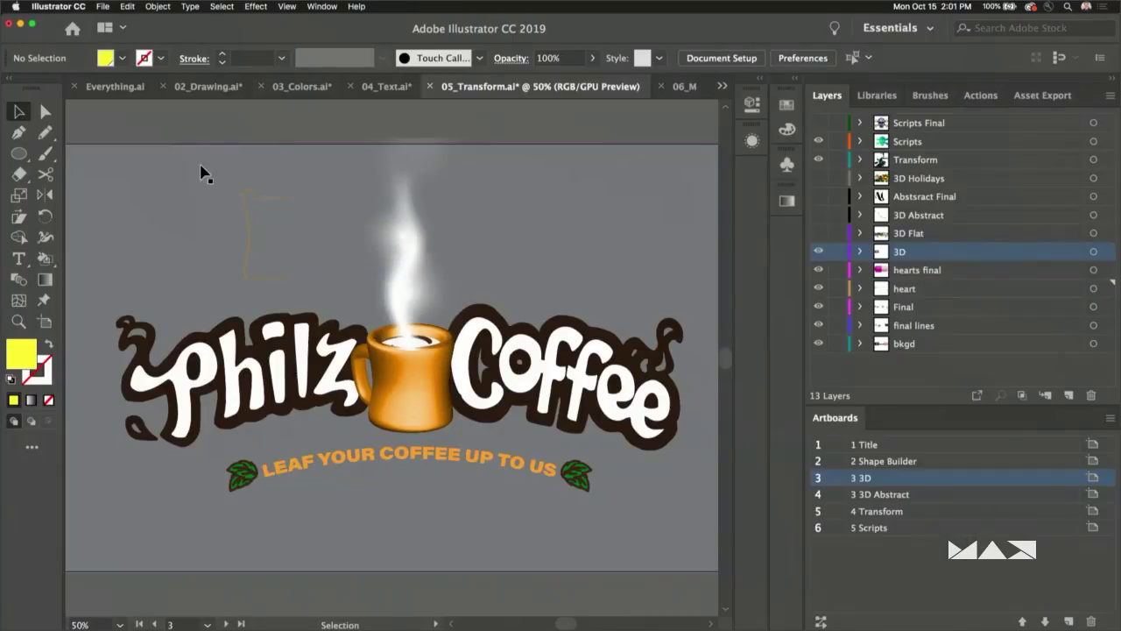
- Start the 3D Revolve effect on the orange mug profile path above the logo with the live preview turned on
left_click(246, 216)
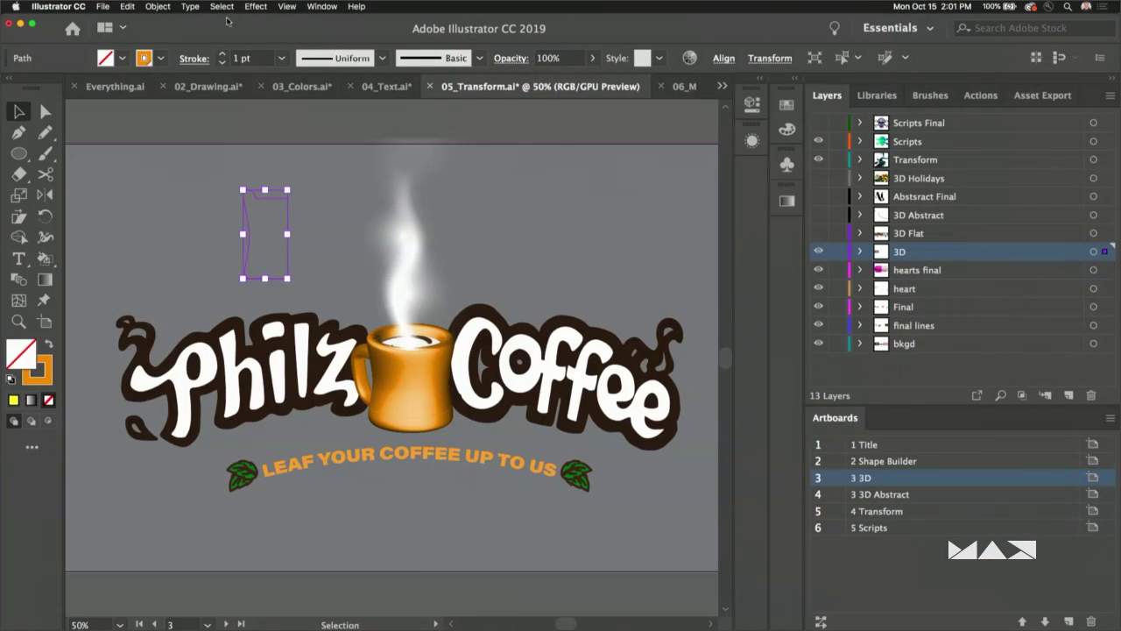
left_click(253, 7)
mouse_move(267, 79)
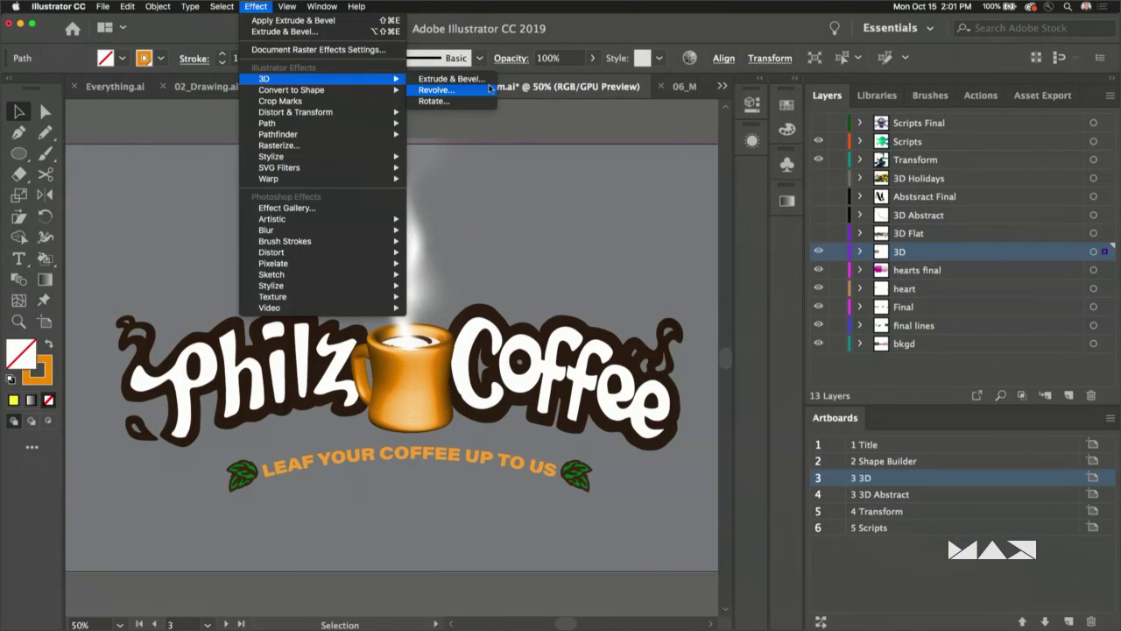
left_click(481, 92)
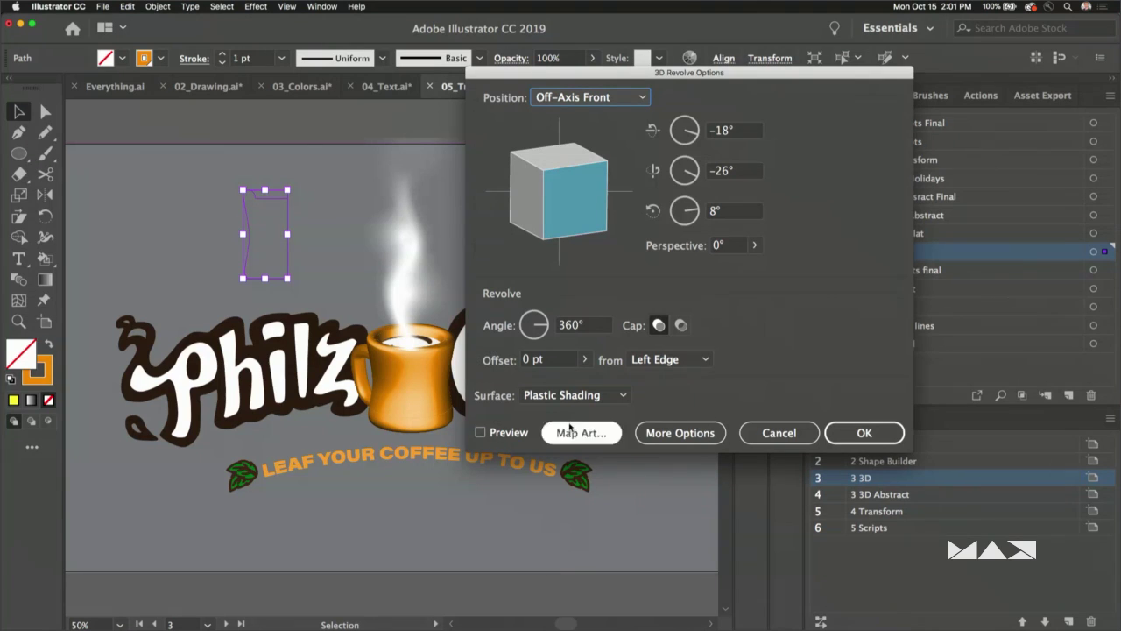
left_click(480, 432)
left_click_drag(530, 76, 412, 81)
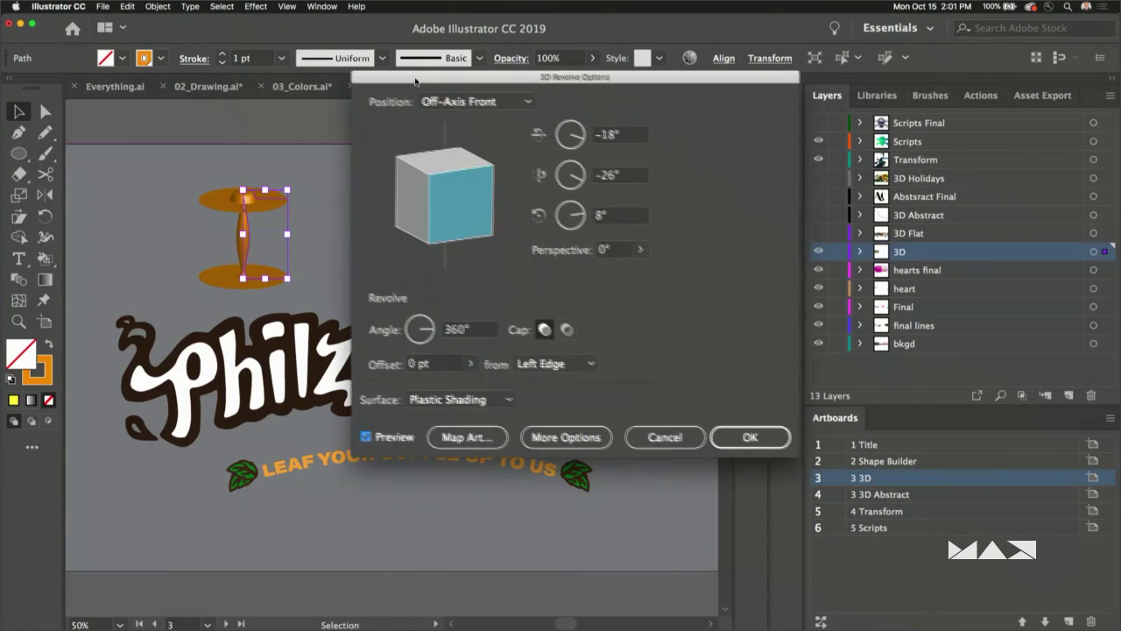
- Revolve the mug profile from the Right Edge and give it a custom rotation of about -31°, -13° and 9°
left_click(571, 365)
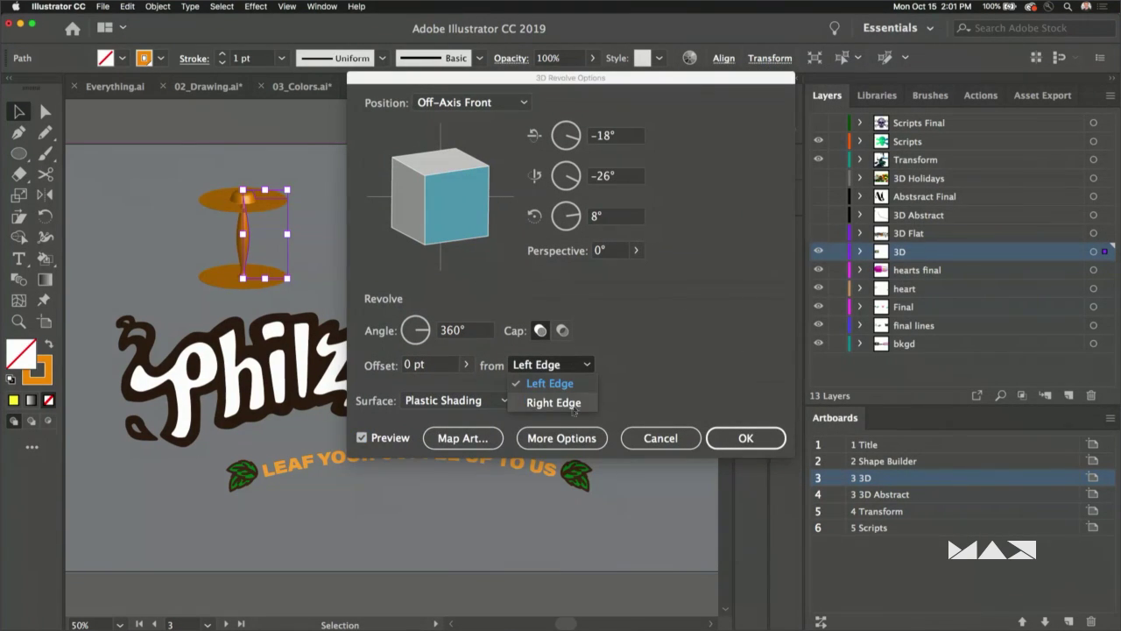
left_click(572, 404)
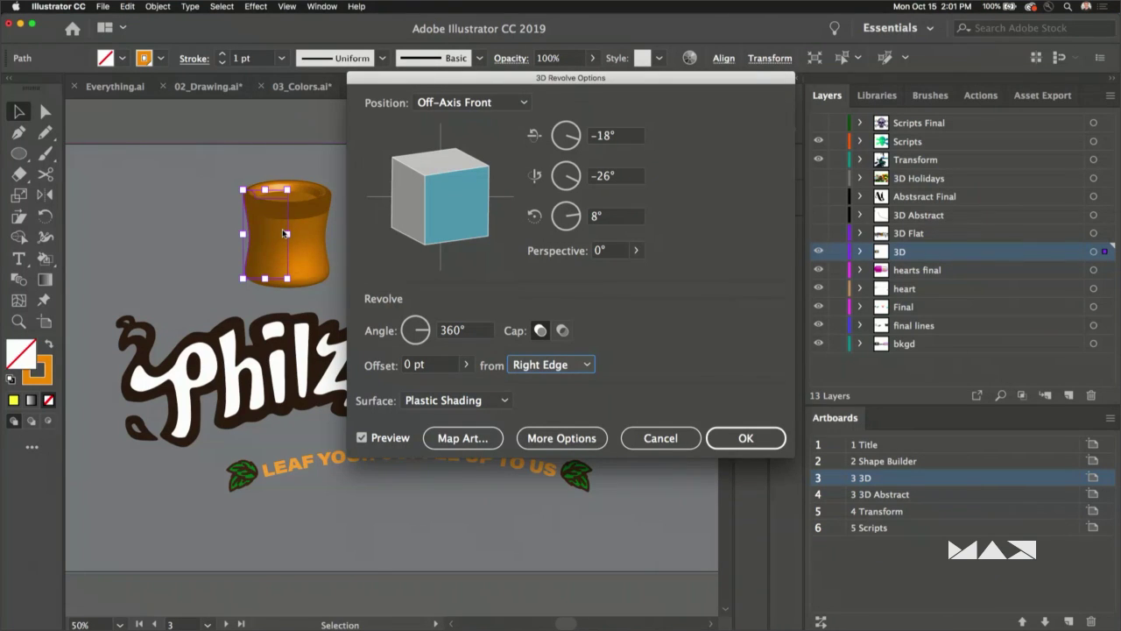
left_click_drag(458, 198, 447, 205)
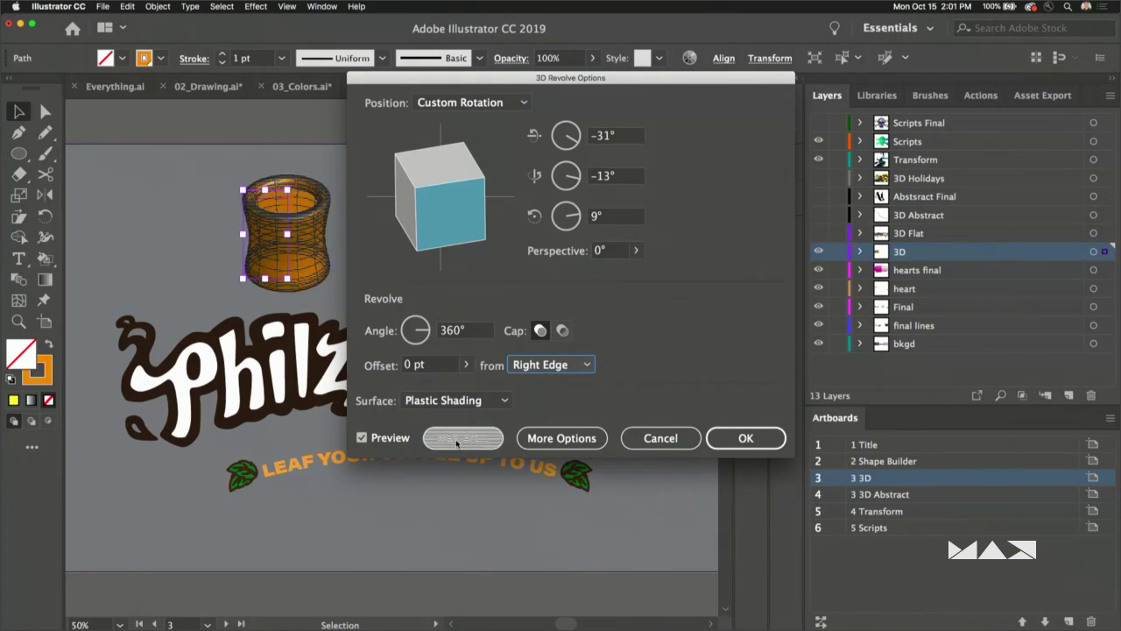
- Move the mug's light toward the center of the lighting sphere and rotate the mug to about -17°, -15° and 5°
left_click(561, 438)
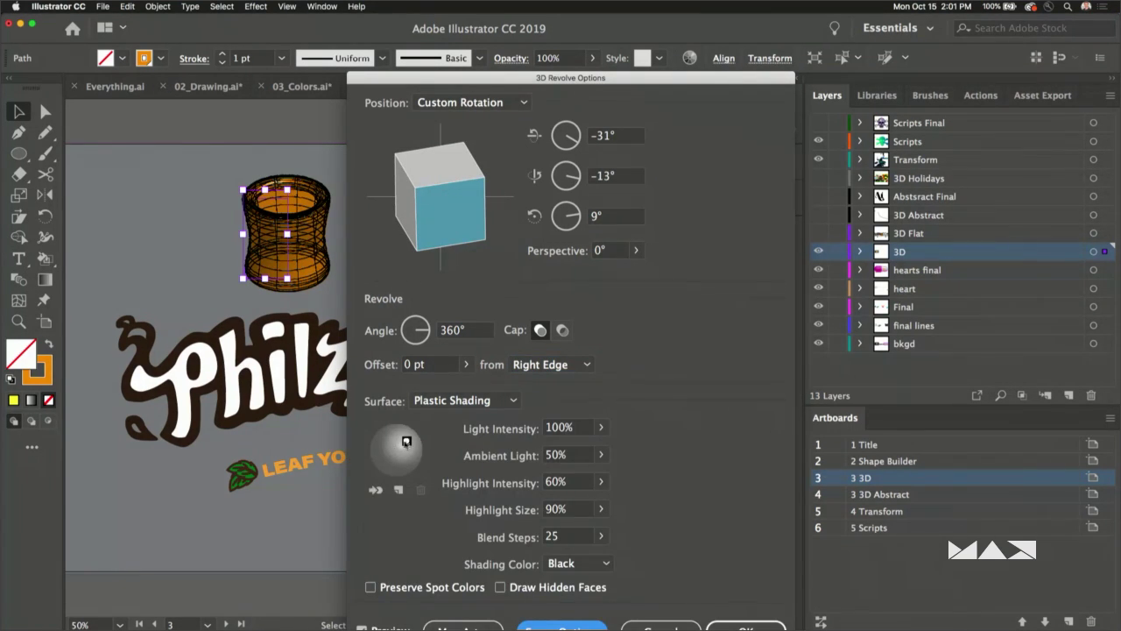
left_click_drag(406, 442, 388, 451)
left_click(433, 405)
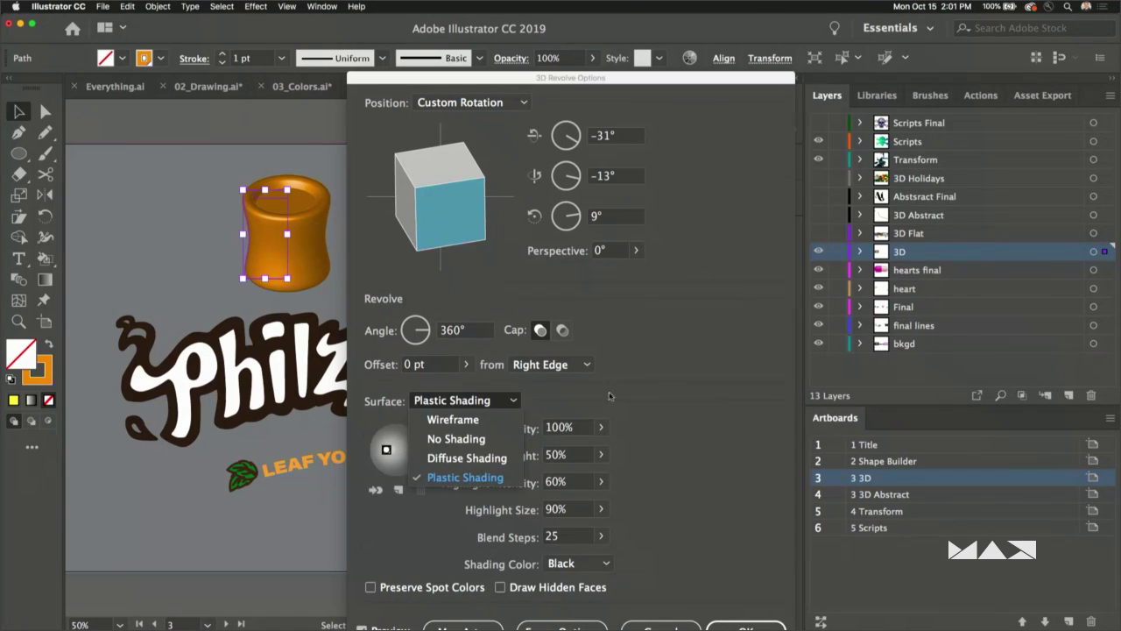
left_click(483, 371)
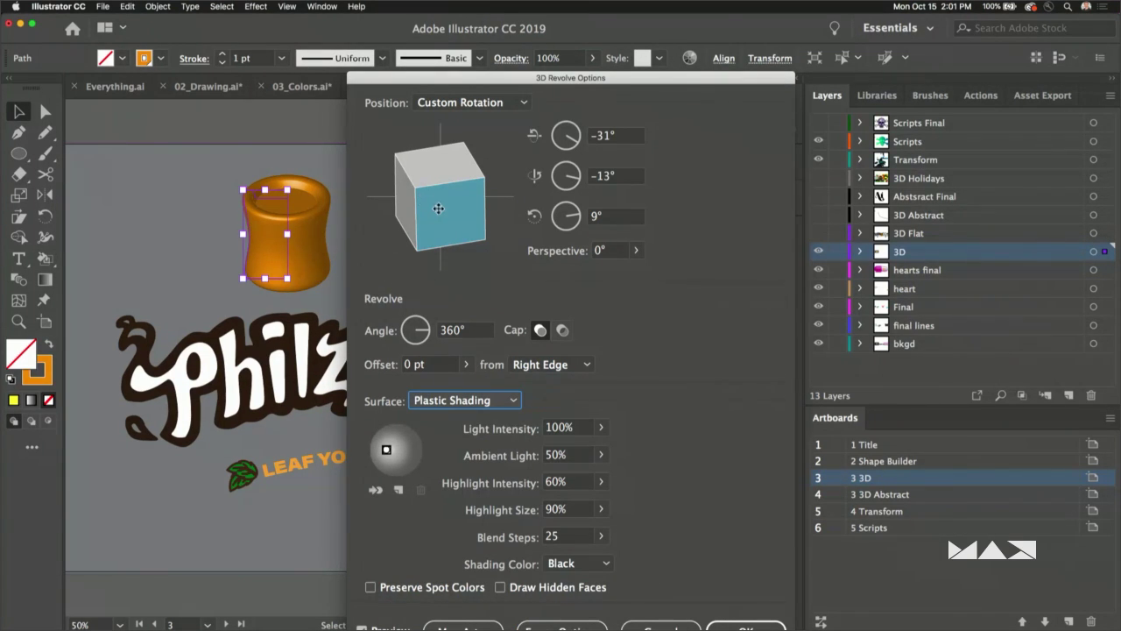
left_click_drag(438, 208, 438, 198)
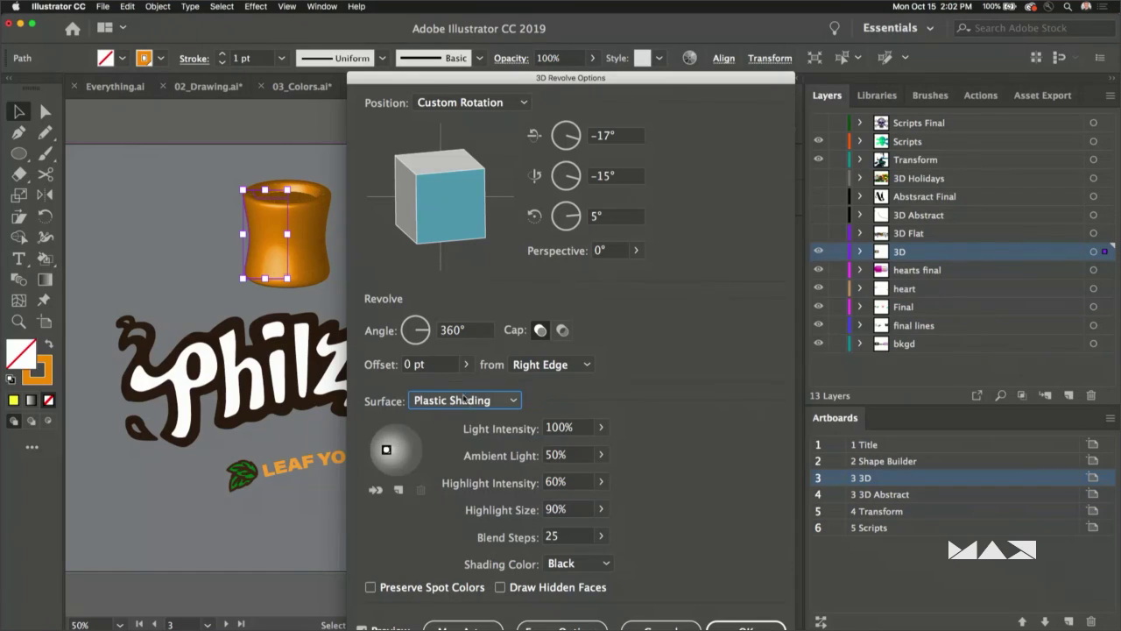
- Try Diffuse Shading and No Shading as the revolved mug's surface, and cancel the 3D Revolve effect
left_click(464, 397)
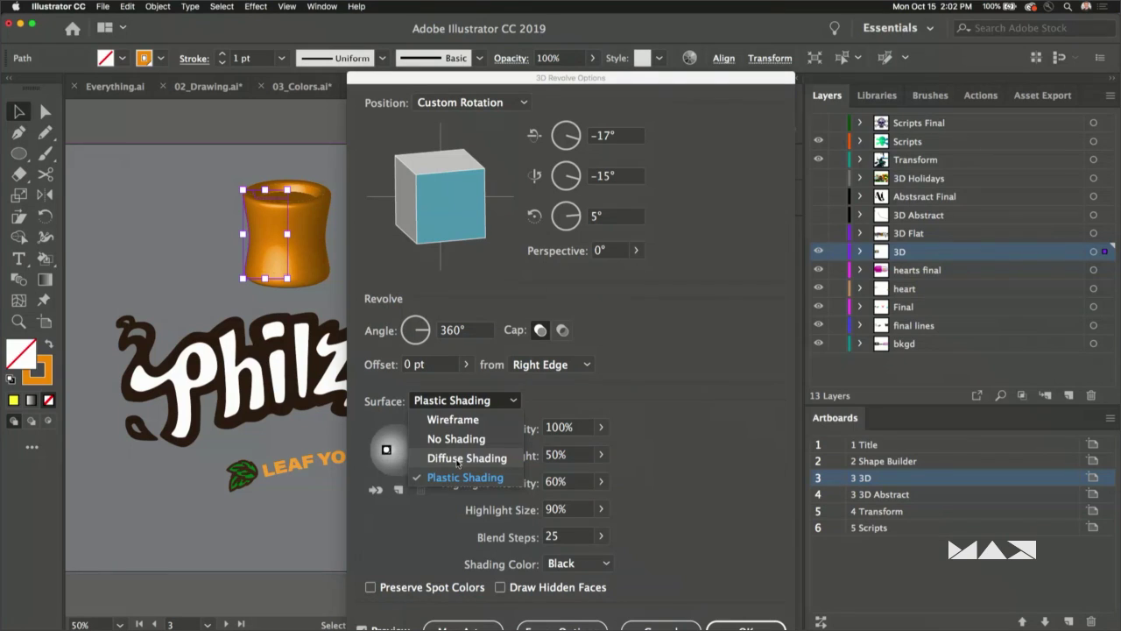
left_click(456, 462)
left_click(473, 408)
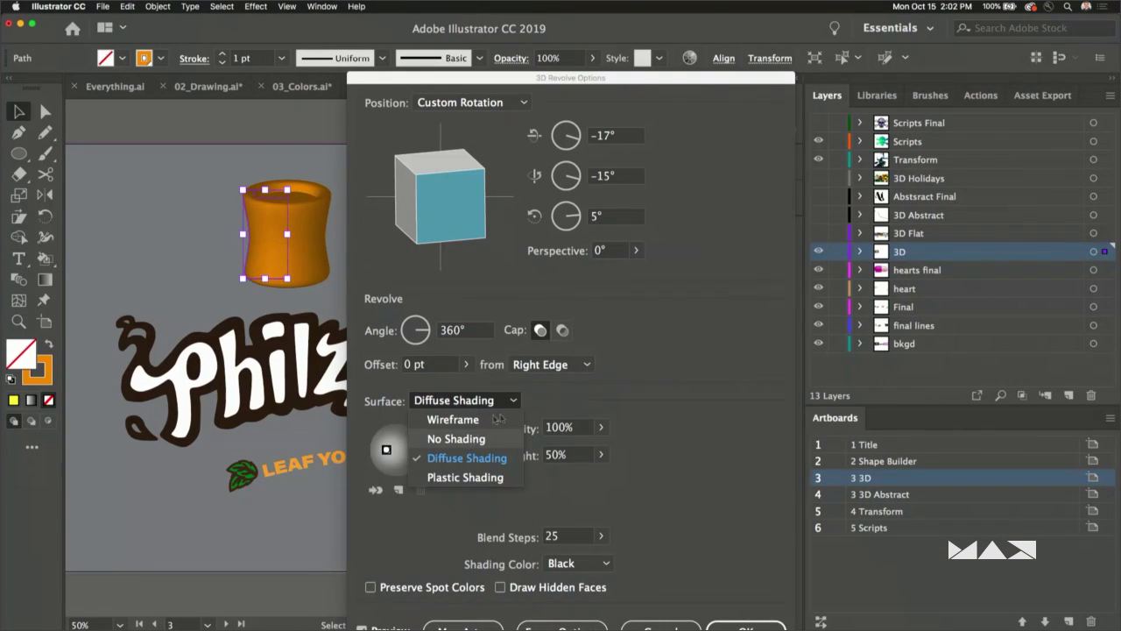
left_click(456, 438)
left_click(661, 491)
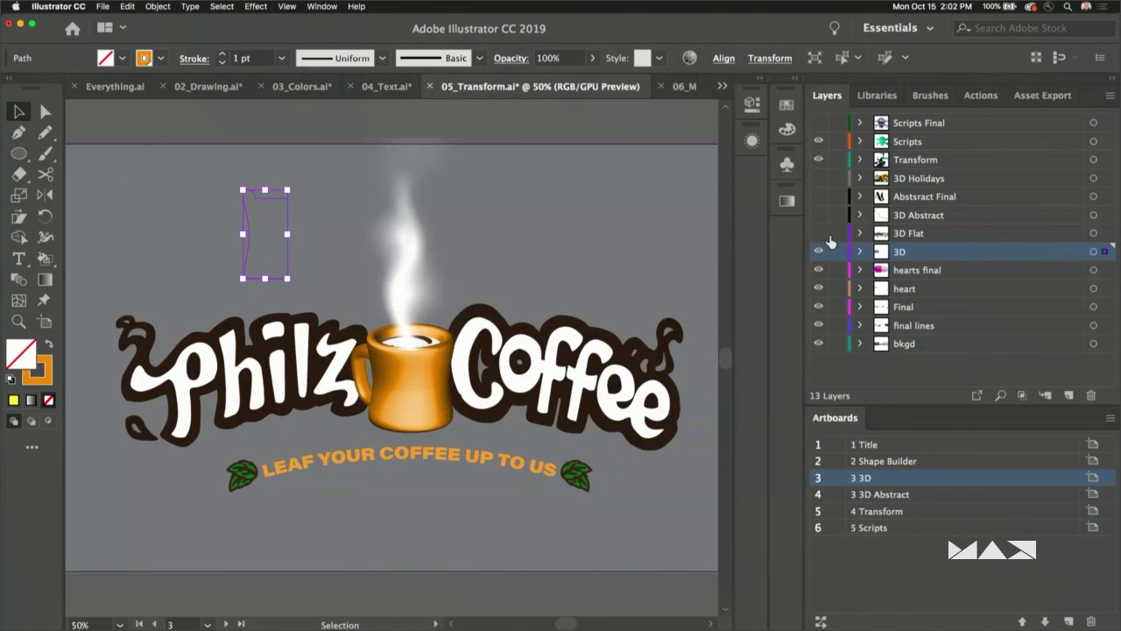
- Make the 3D Flat and 3D Abstract layers visible, with 3D Abstract as the active layer
left_click(818, 234)
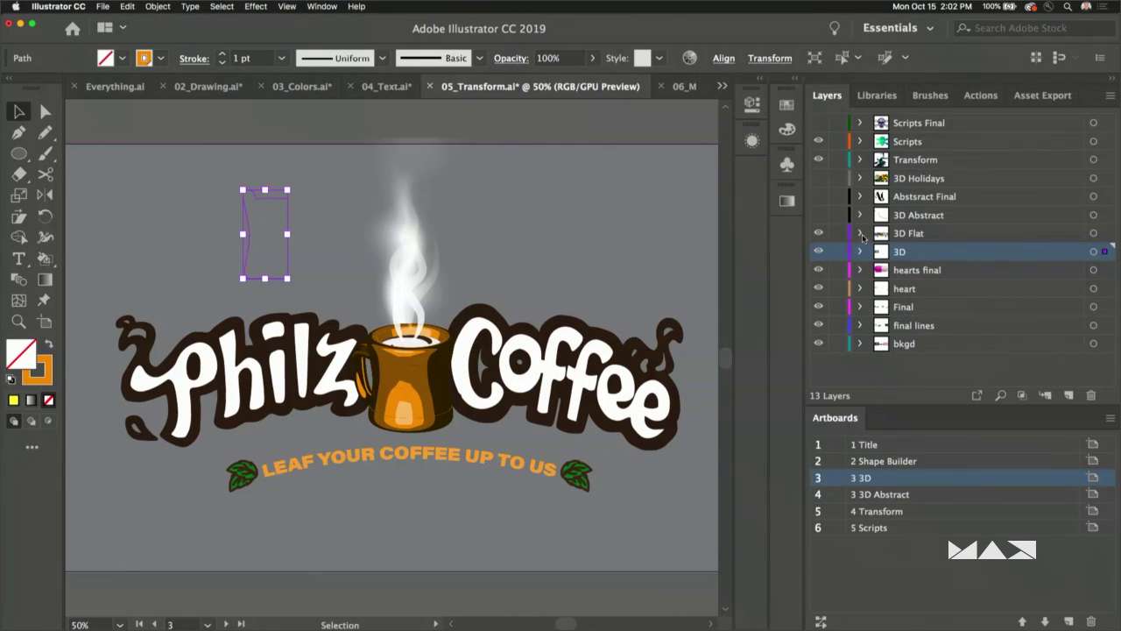
left_click(921, 233)
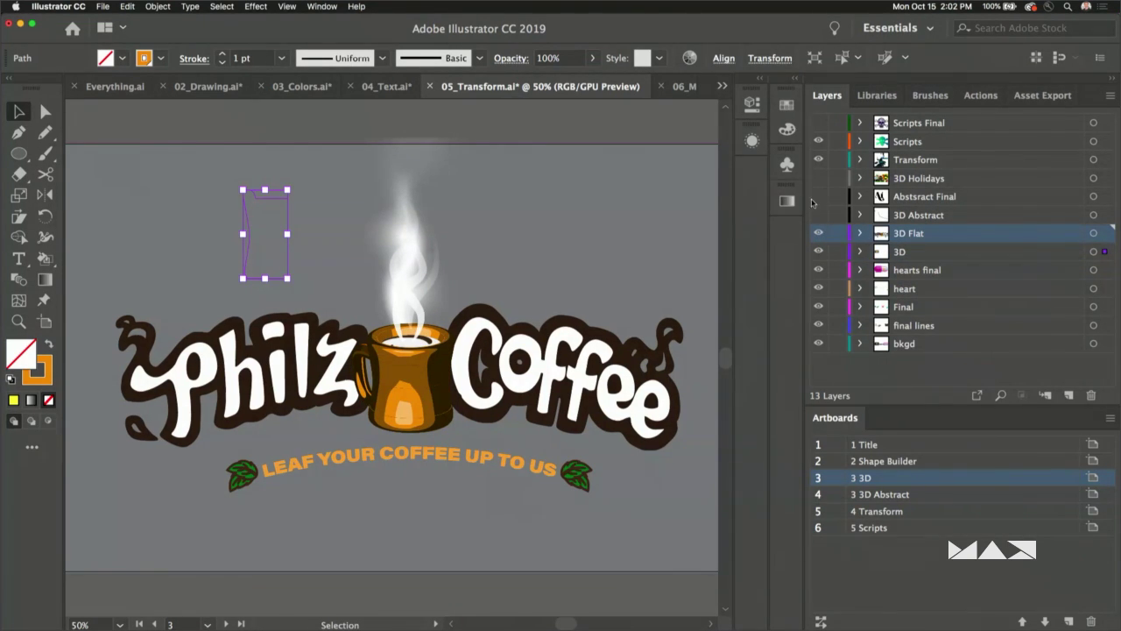
left_click(902, 215)
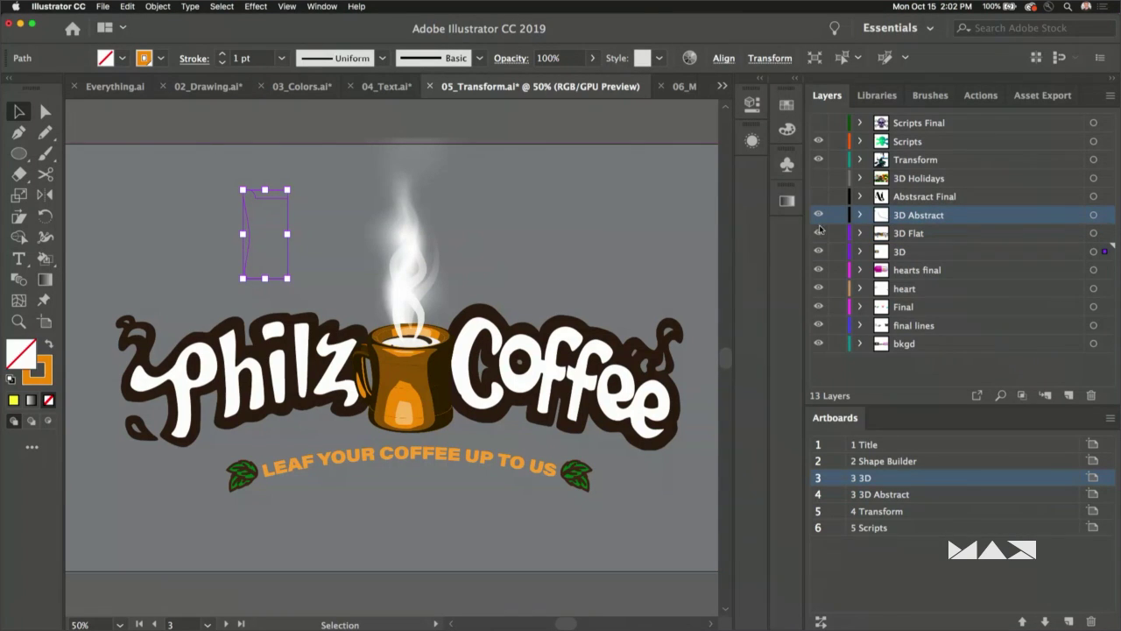
- Hide the 3D Flat and 3D layers and show them again
left_click(819, 234)
left_click(818, 251)
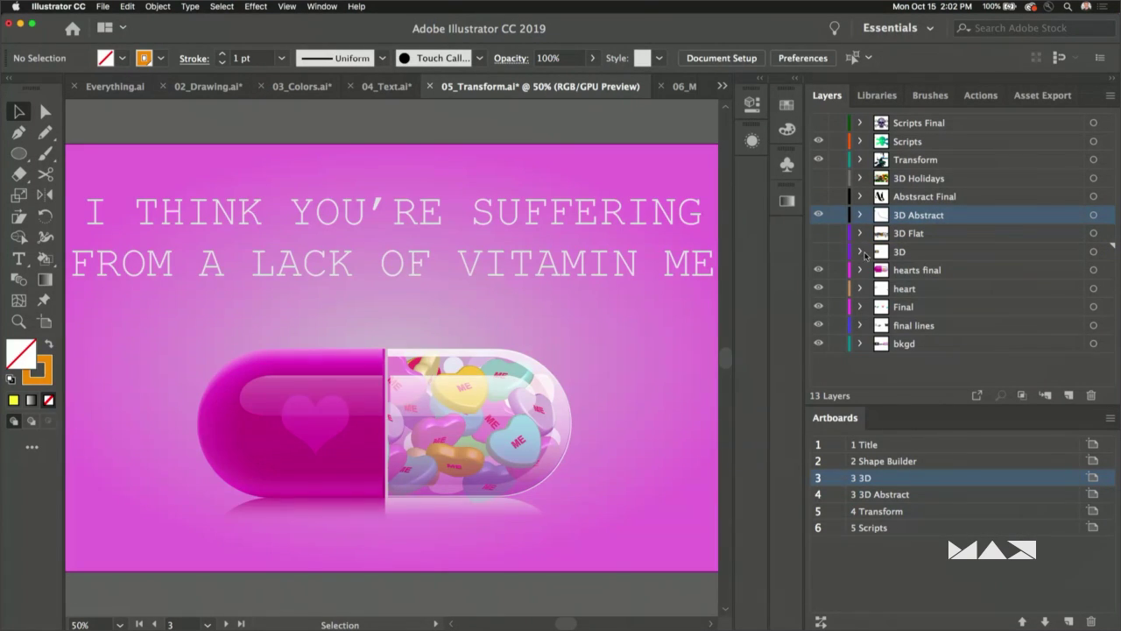
left_click(819, 234)
left_click(819, 251)
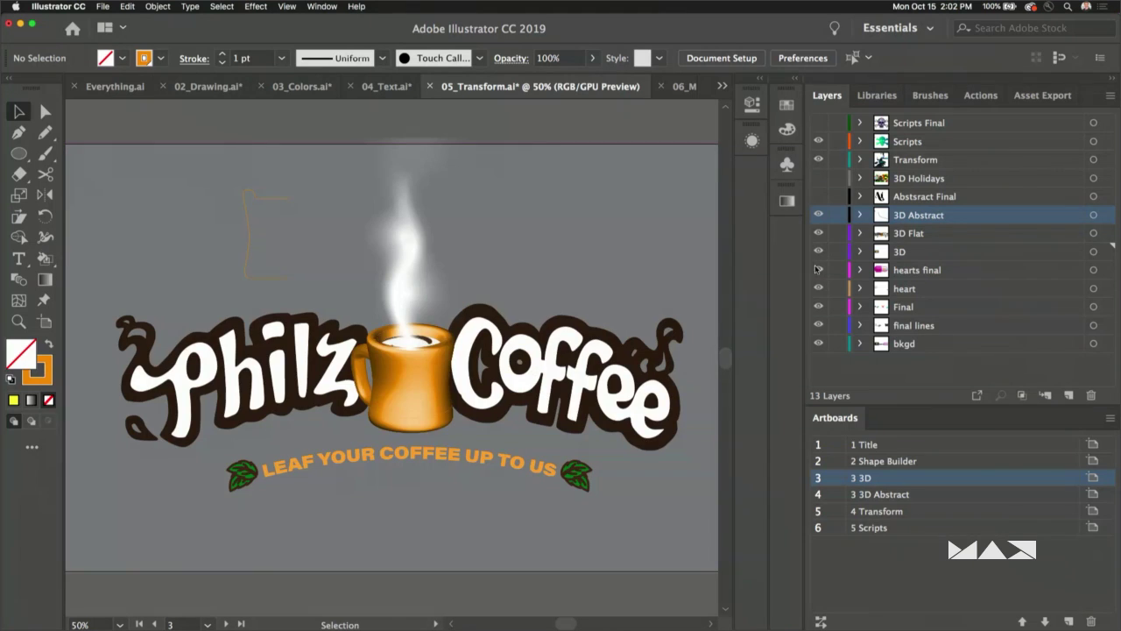
- Hide the 3D Flat, 3D, hearts final and heart layers, and go to the 3 3D Abstract artboard
left_click(818, 234)
left_click(819, 251)
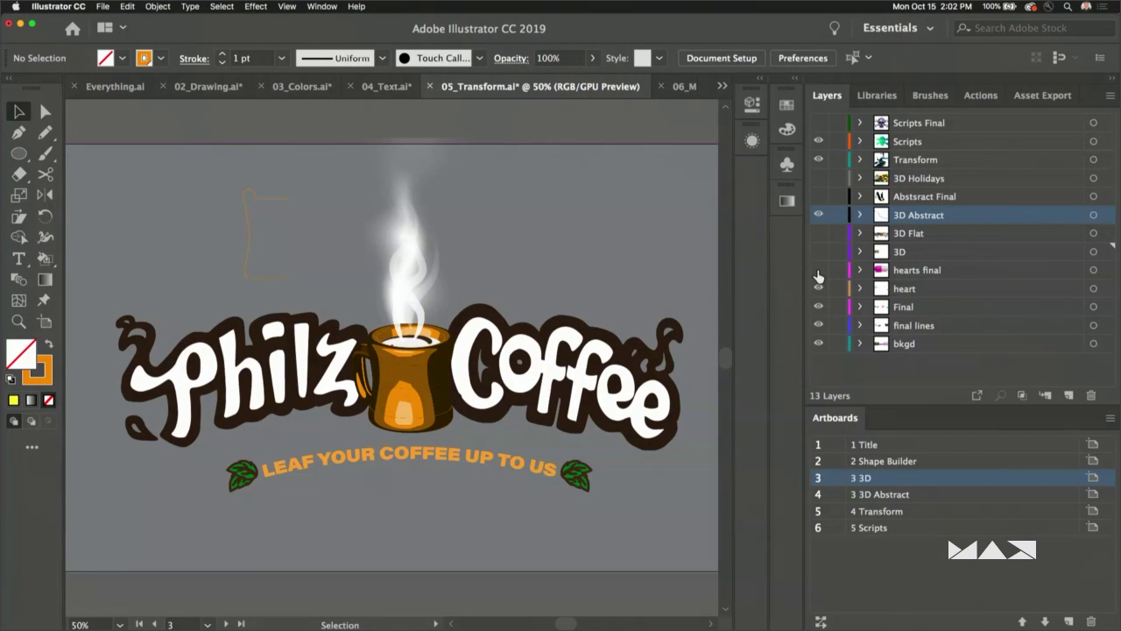
left_click(819, 270)
left_click(819, 289)
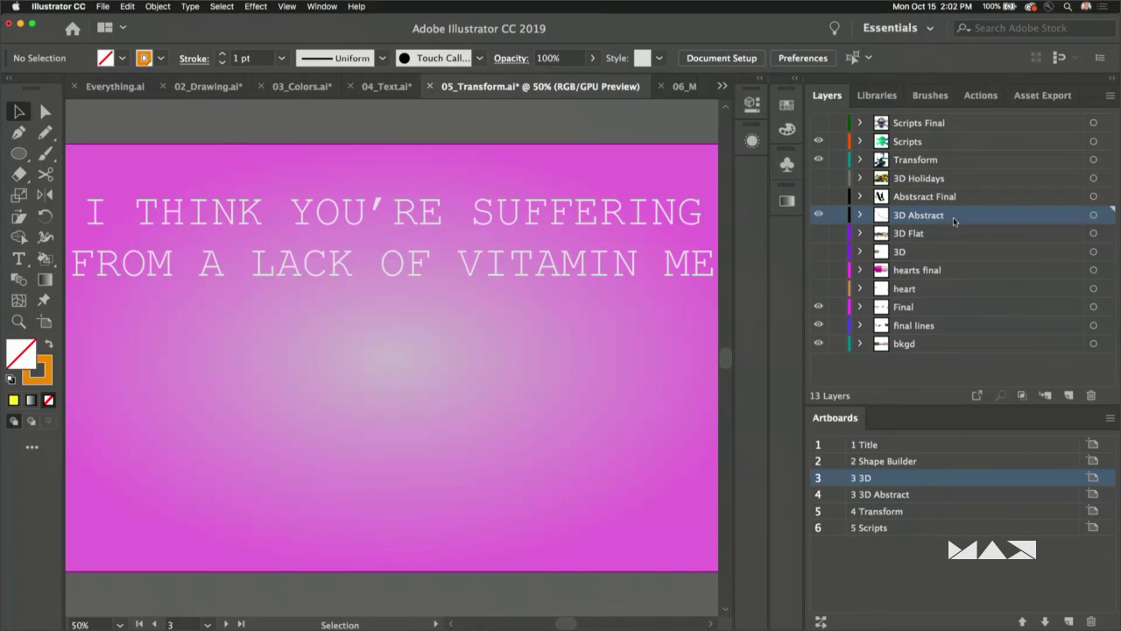
double_click(955, 497)
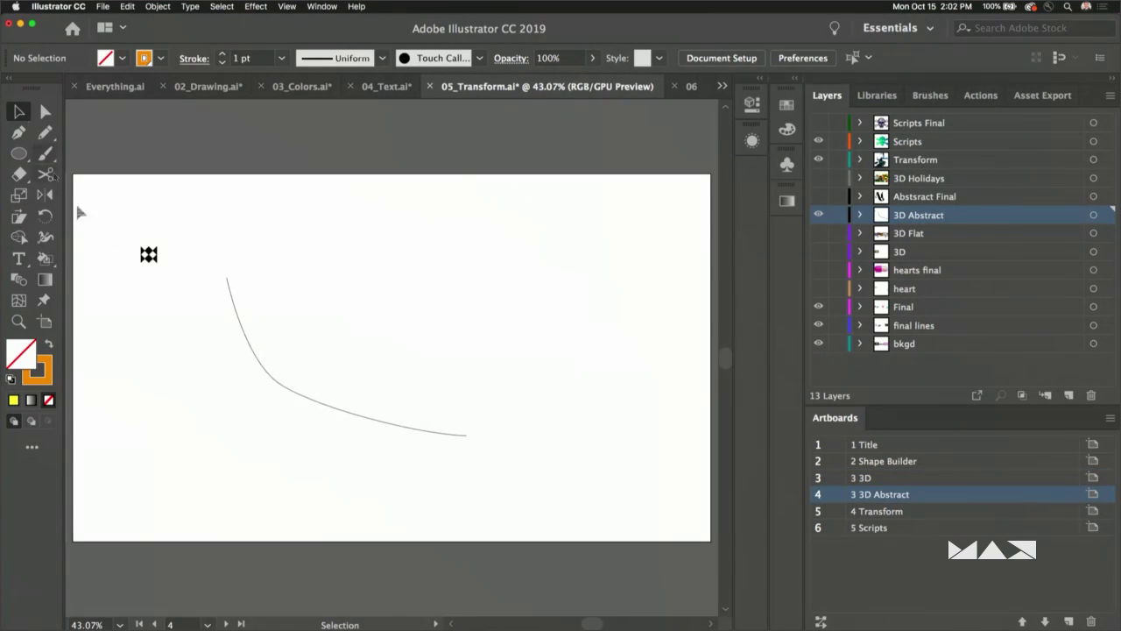
- Revolve the curved path in 3D from its Right Edge with live preview and a custom rotation of about -61°, -14° and 24°
left_click(235, 312)
left_click(256, 6)
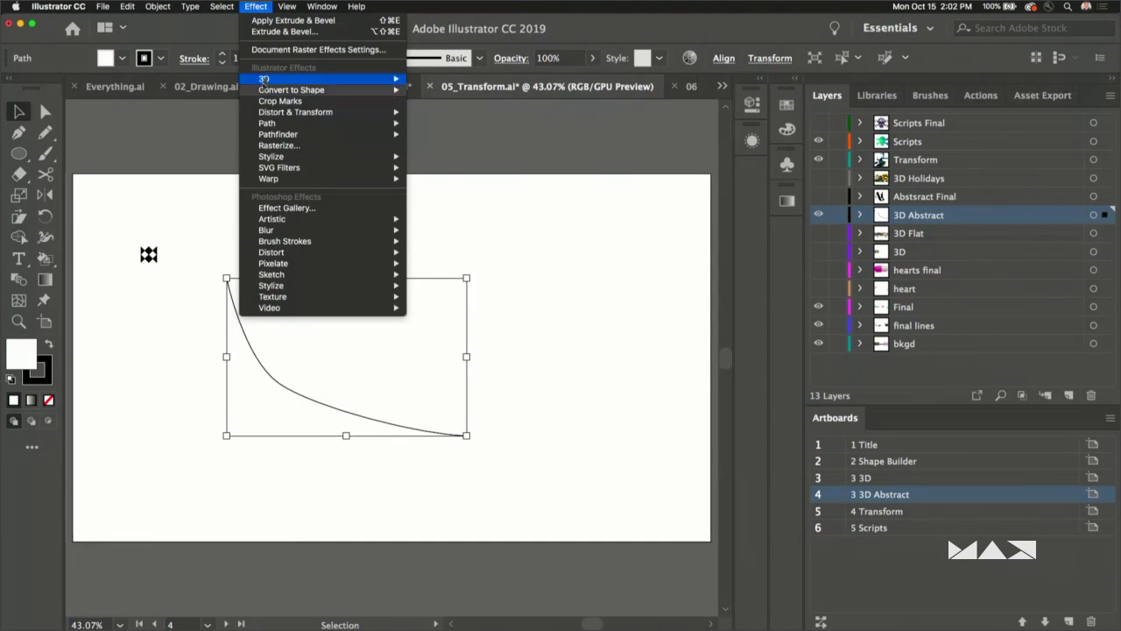
mouse_move(377, 79)
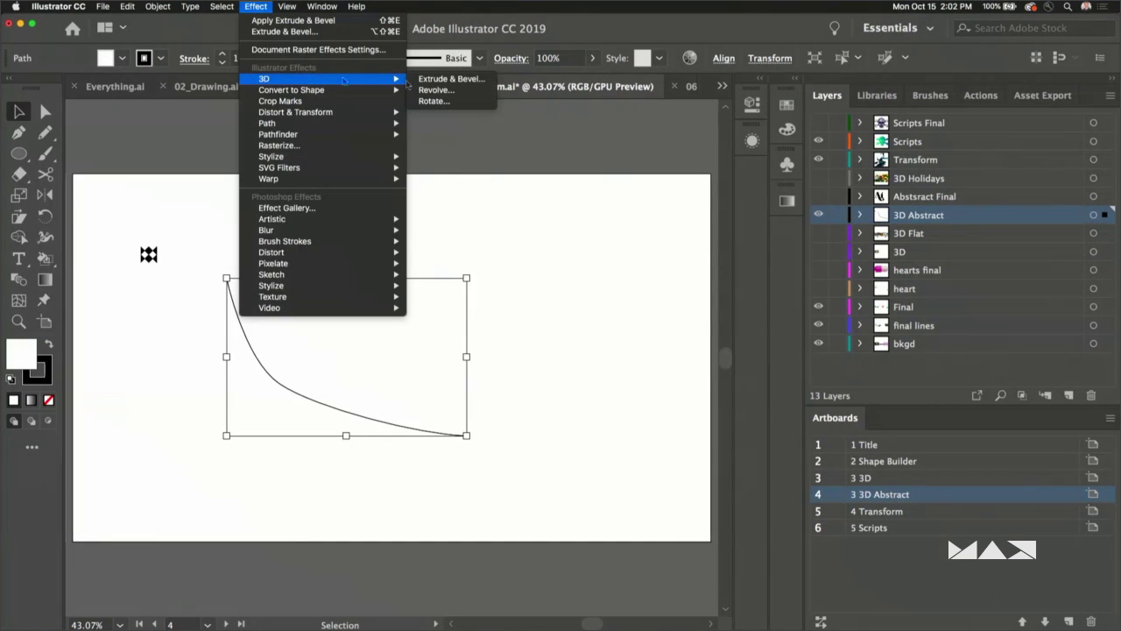
left_click(480, 92)
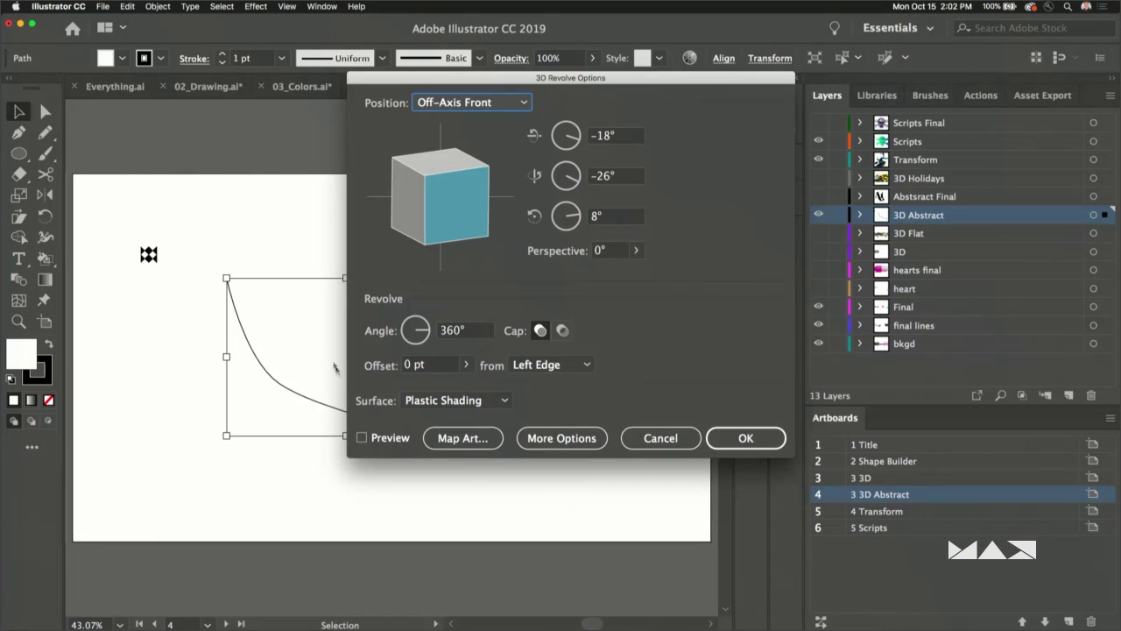
left_click(362, 437)
left_click_drag(408, 77, 655, 97)
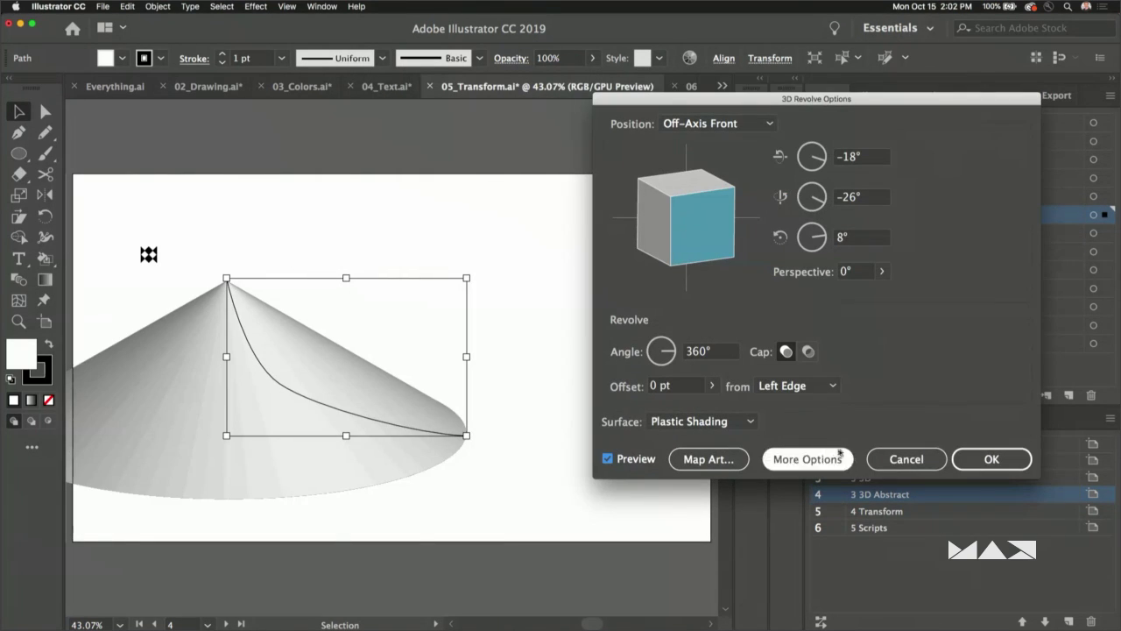
left_click(826, 391)
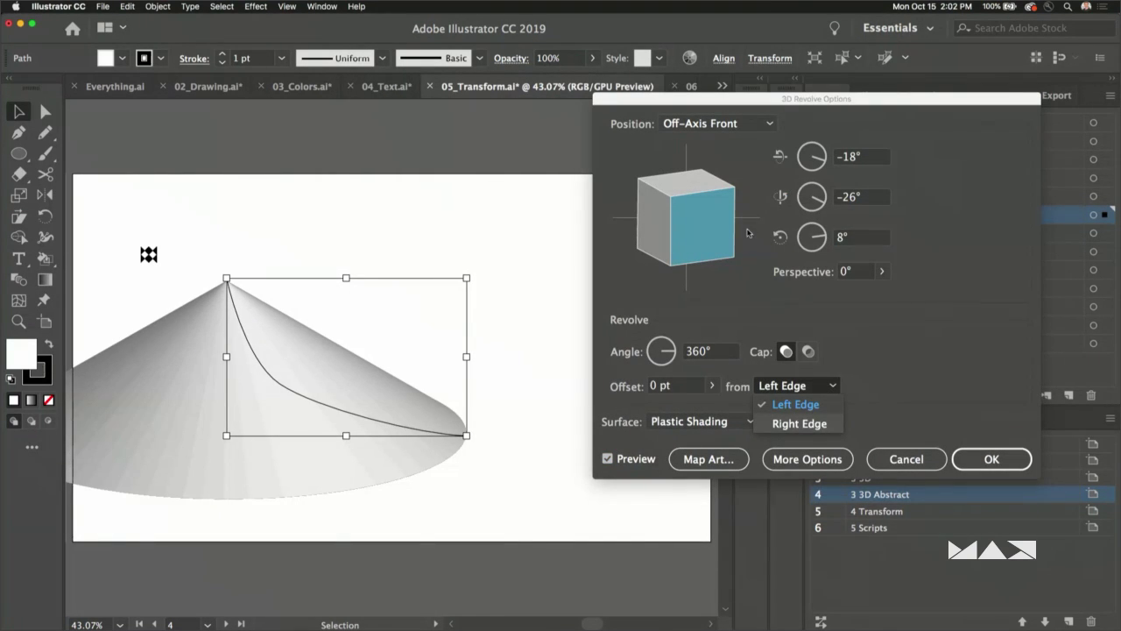
left_click_drag(682, 219, 680, 246)
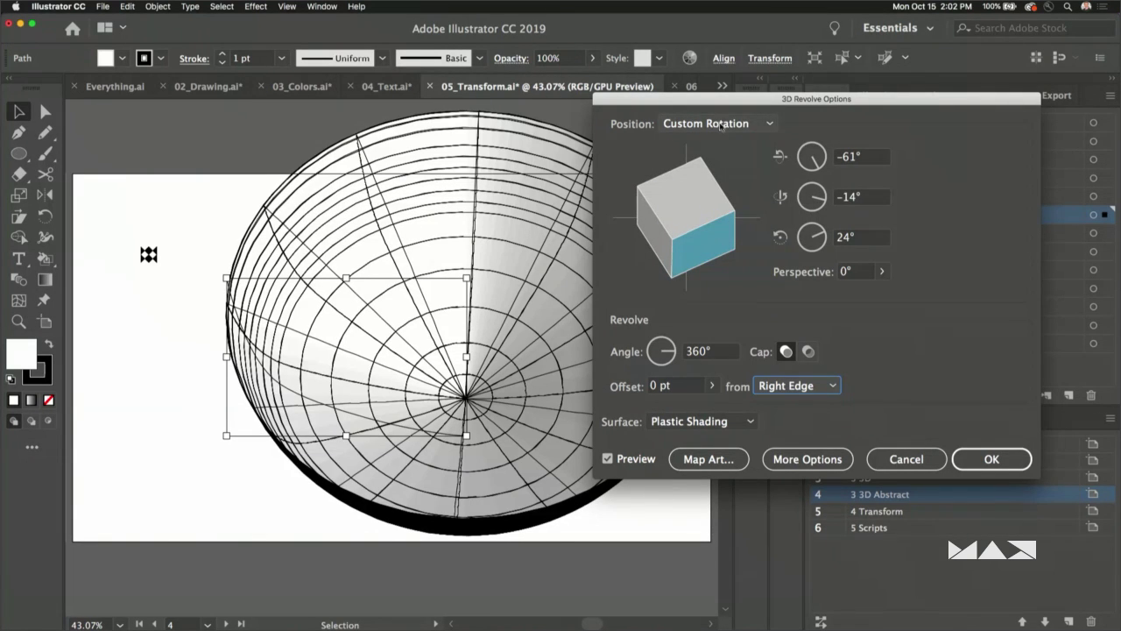
- Map the cheker symbol onto surface 1 of the revolved shape, scale it to fit, and apply the 3D Revolve effect
left_click(697, 464)
left_click_drag(595, 75, 838, 44)
left_click(784, 73)
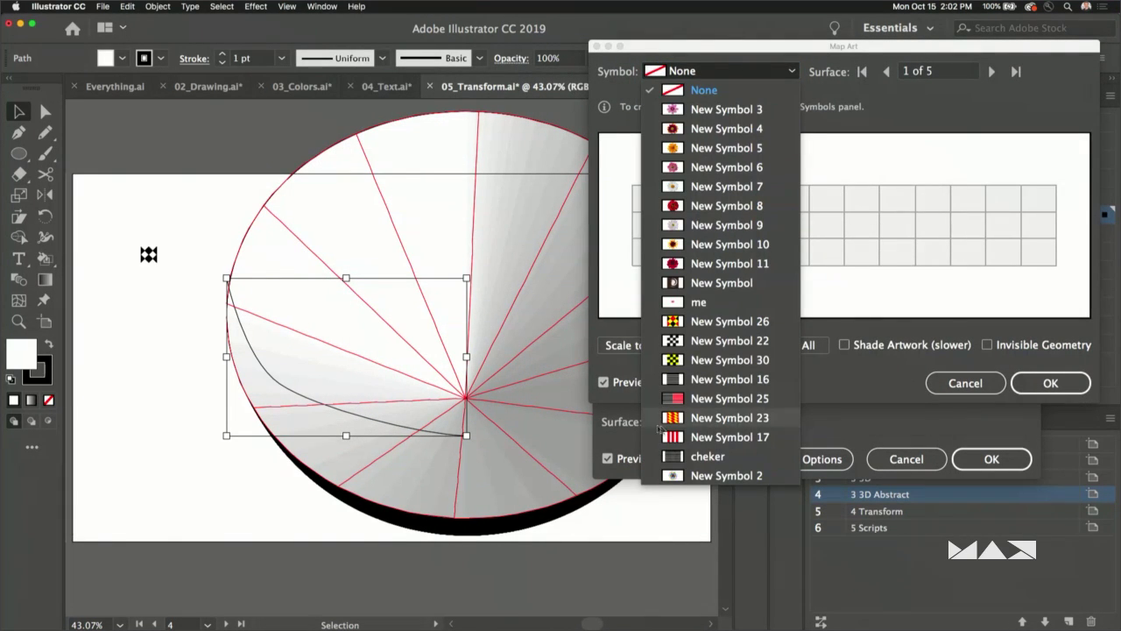
left_click(700, 456)
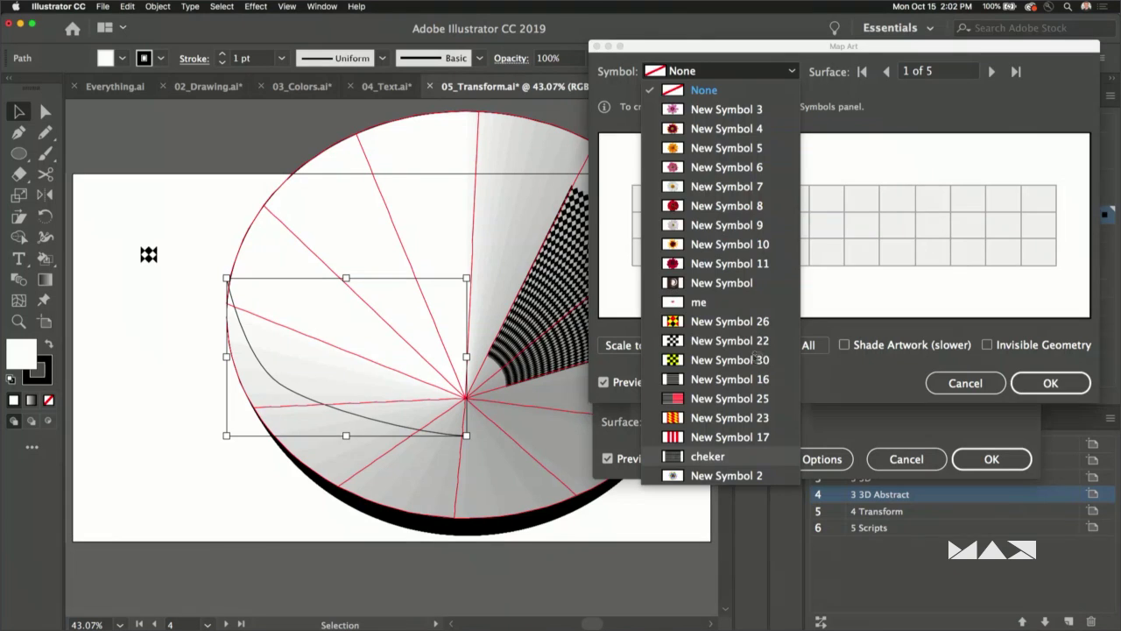
left_click(615, 350)
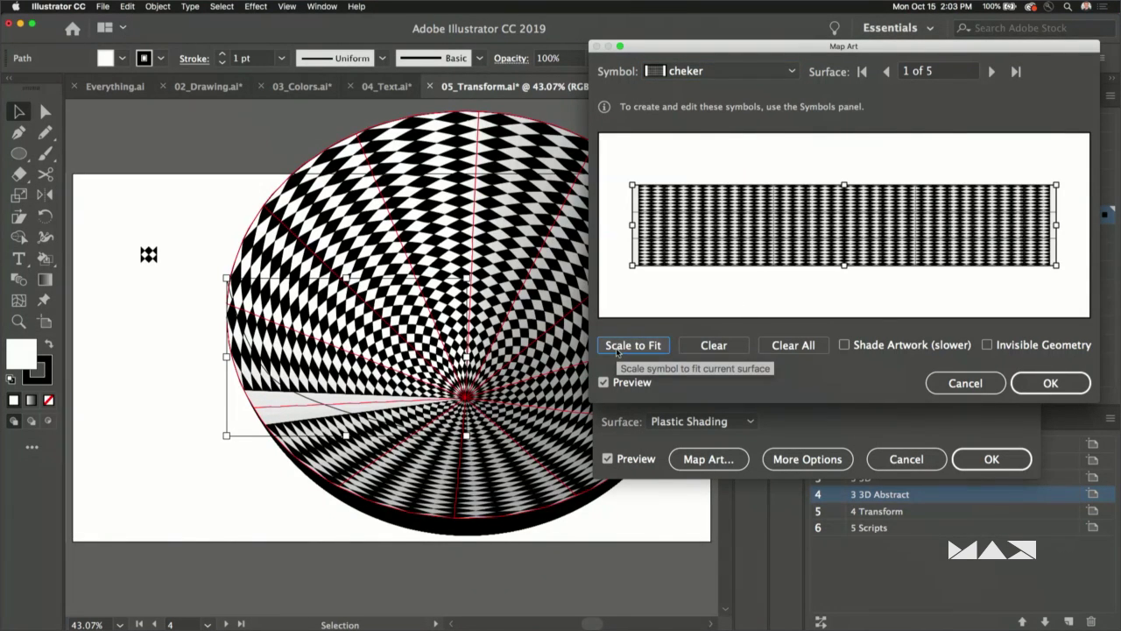
left_click(1038, 383)
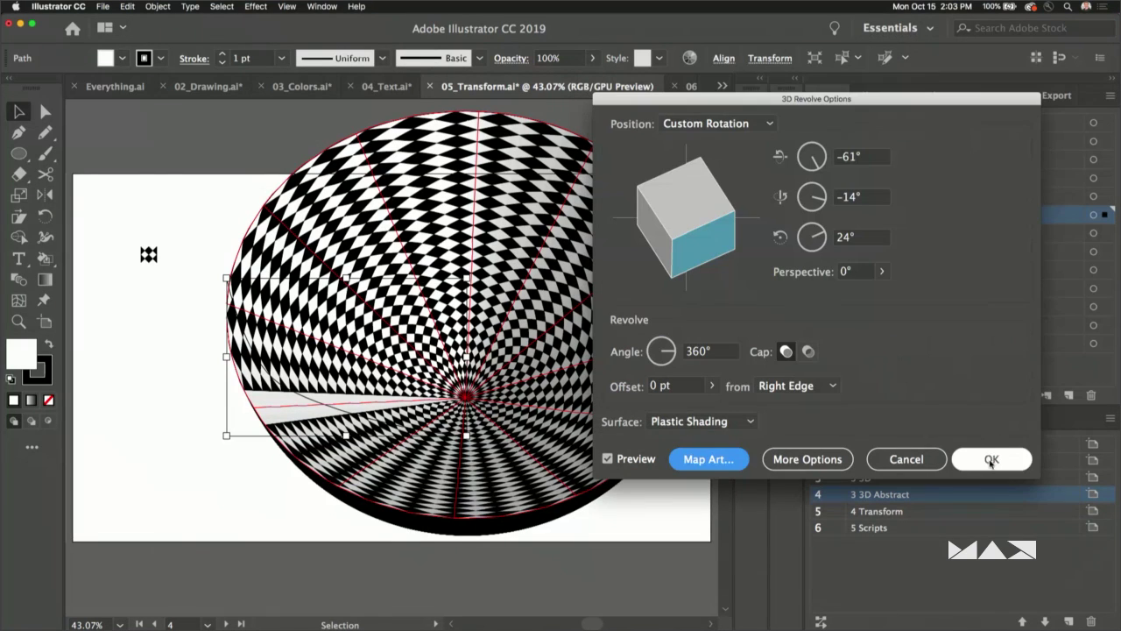
left_click(991, 460)
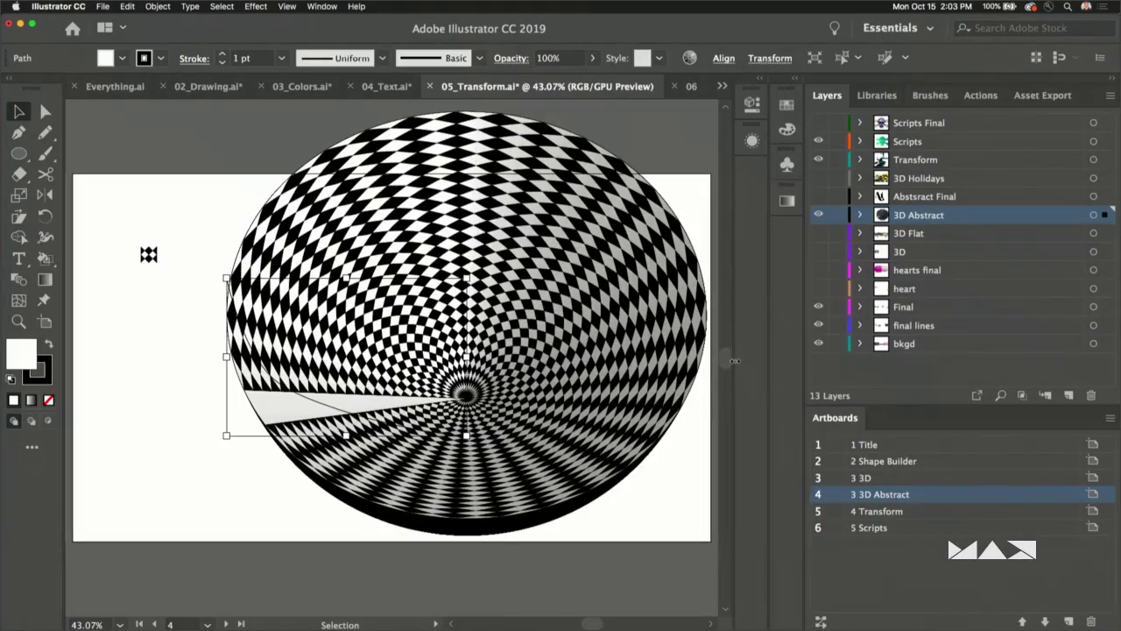
- Hide the 3D Abstract layer, show the Abstsract Final layer, and examine the checkered Ai artwork up close
left_click(819, 214)
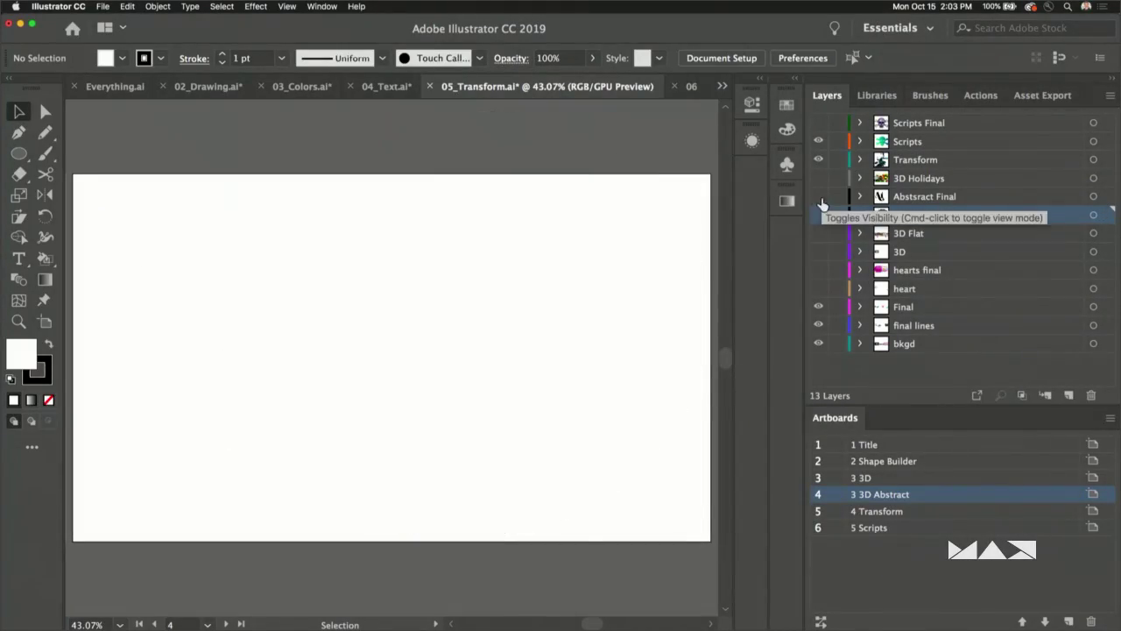
left_click(819, 196)
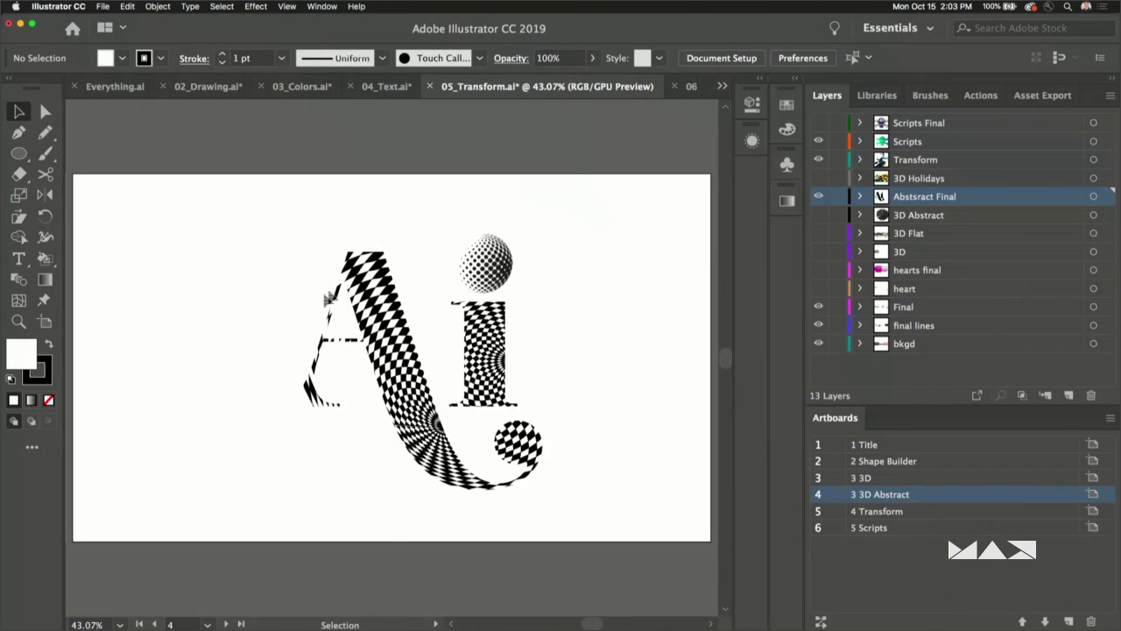
key("super+equal")
key("super+equal")
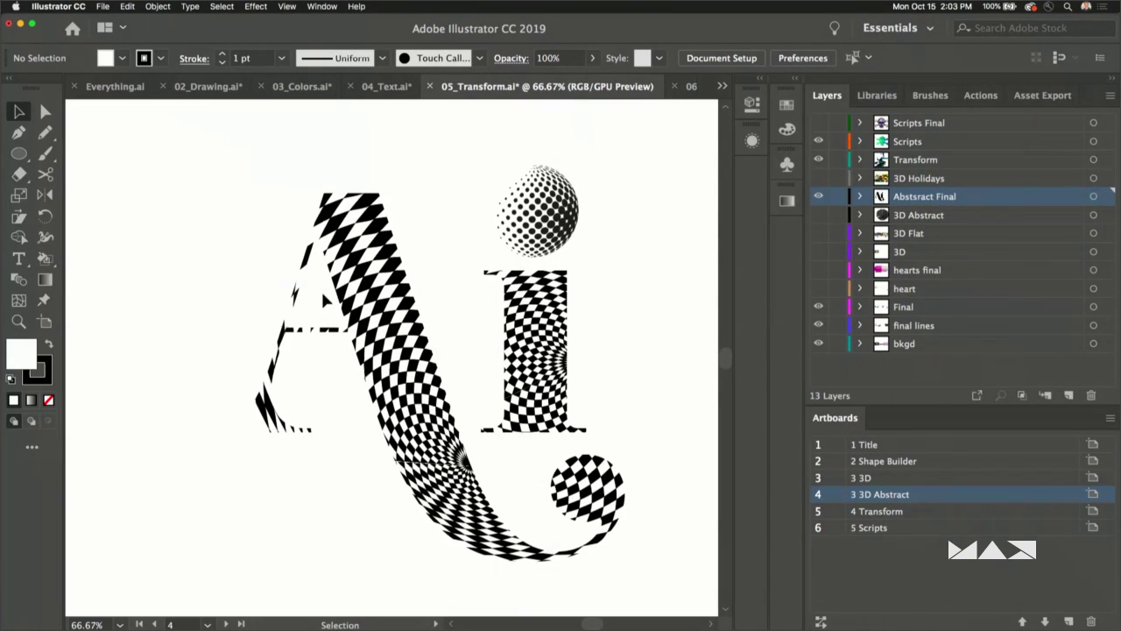
key("super+equal")
key("super+equal")
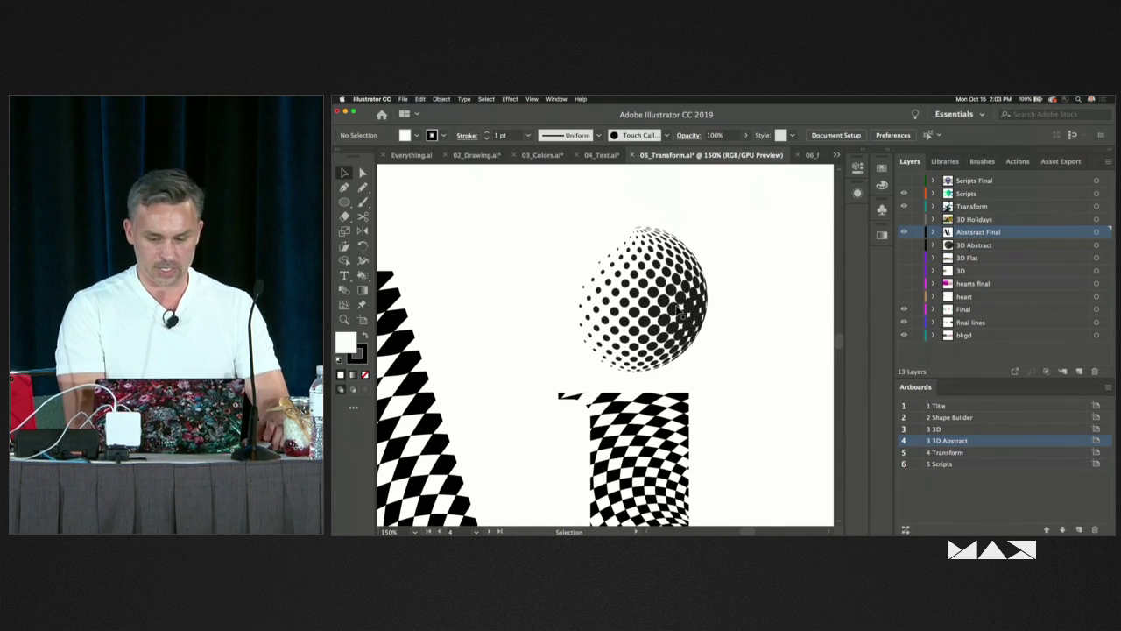
key("super+0")
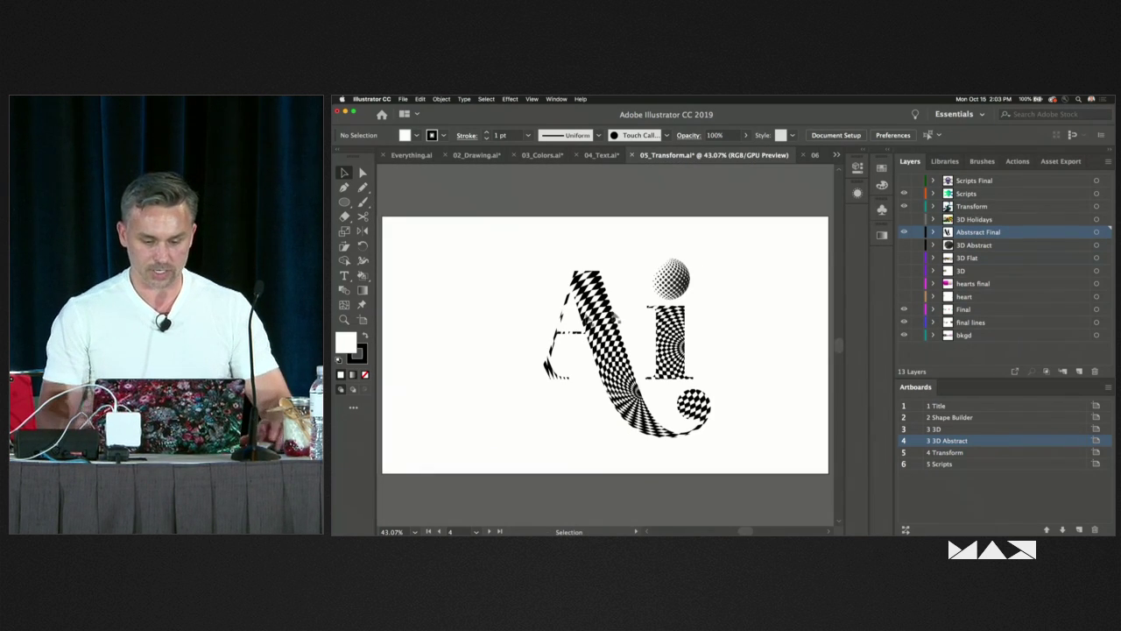
- Go to the 4 Transform artboard and select the horizontal feather group beside the peacock
double_click(984, 452)
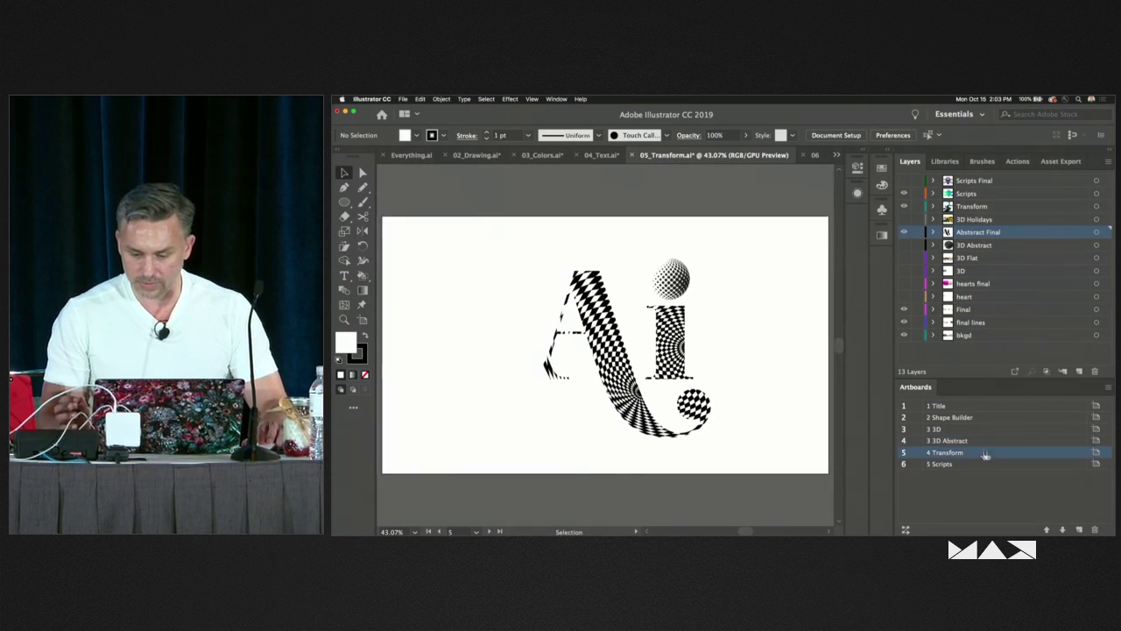
left_click_drag(486, 334, 553, 456)
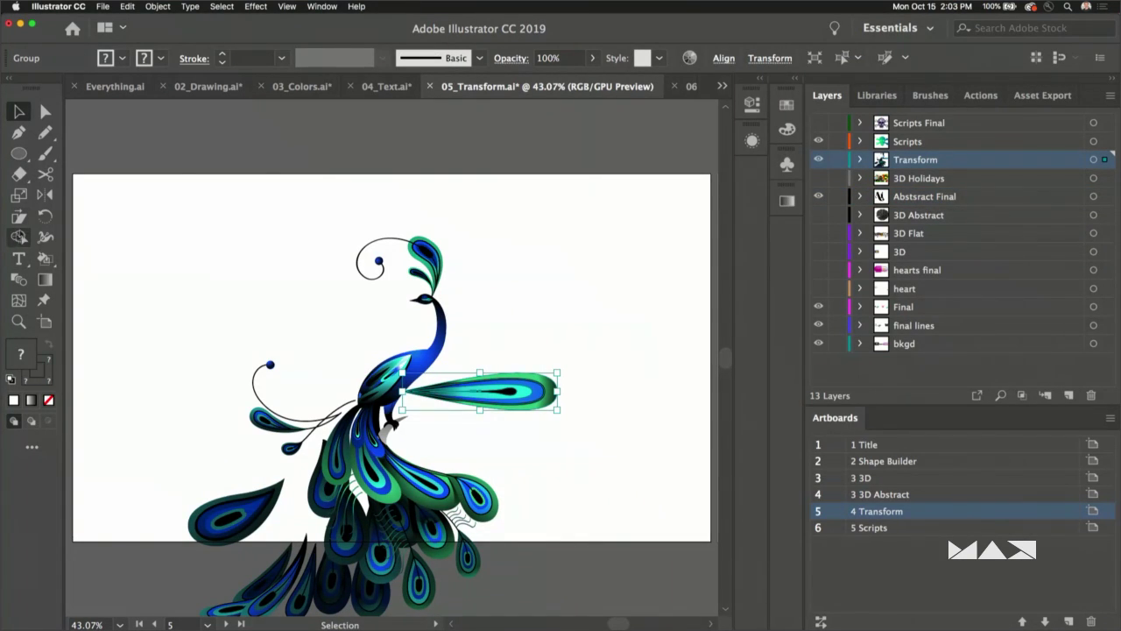
- Try to make a rotated copy of the feather around a point on the peacock's body, and undo it
left_click(44, 217)
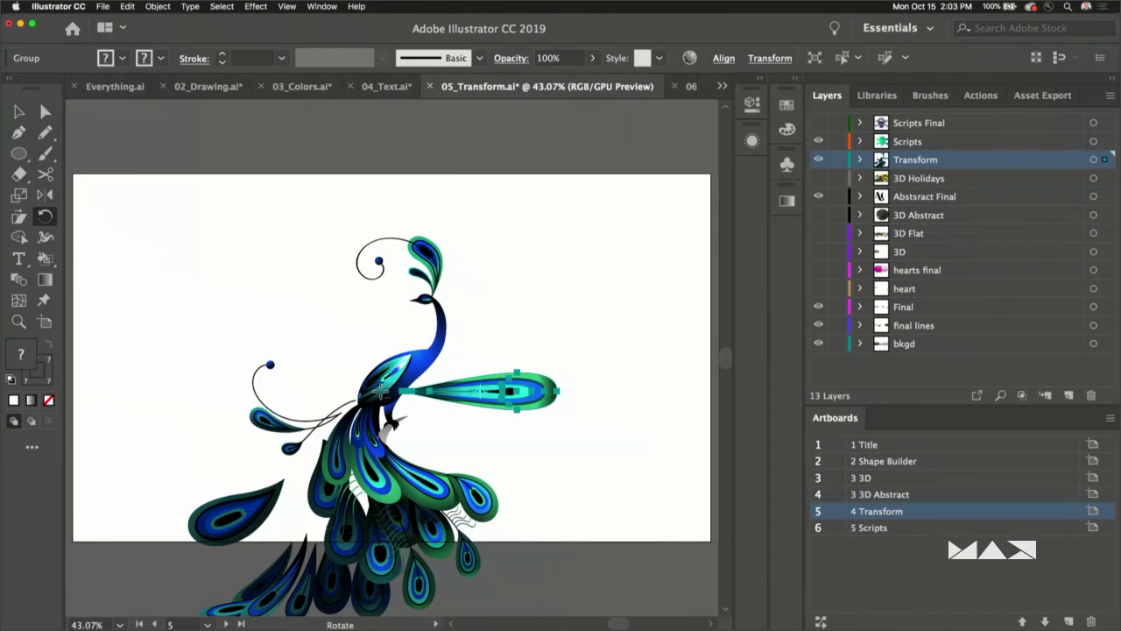
left_click(385, 392, "alt")
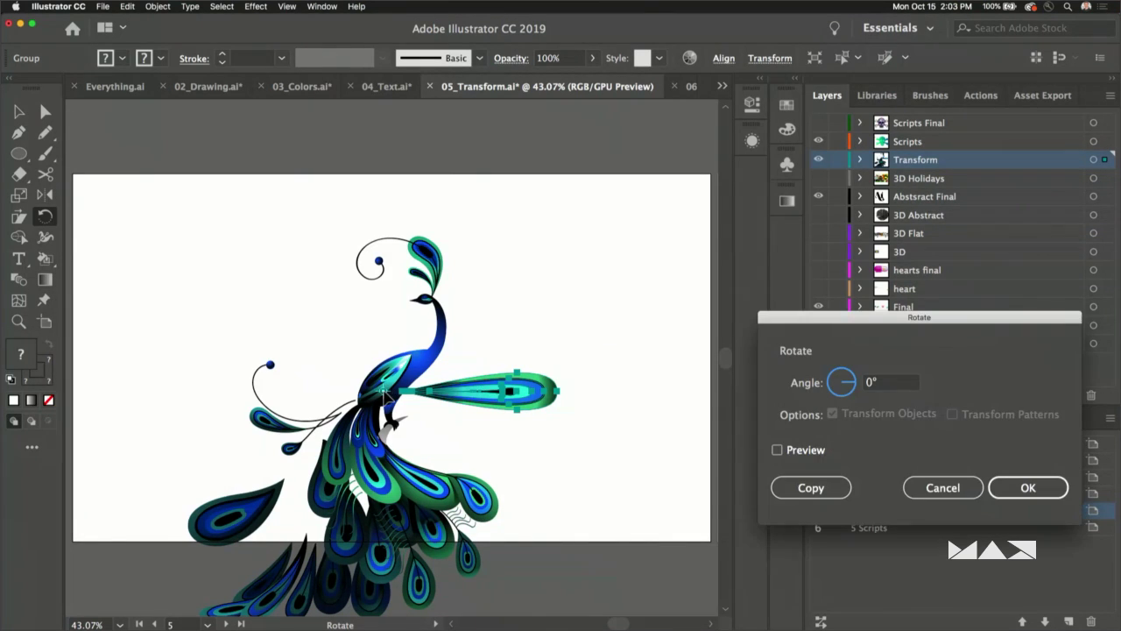
left_click(776, 450)
left_click(846, 382)
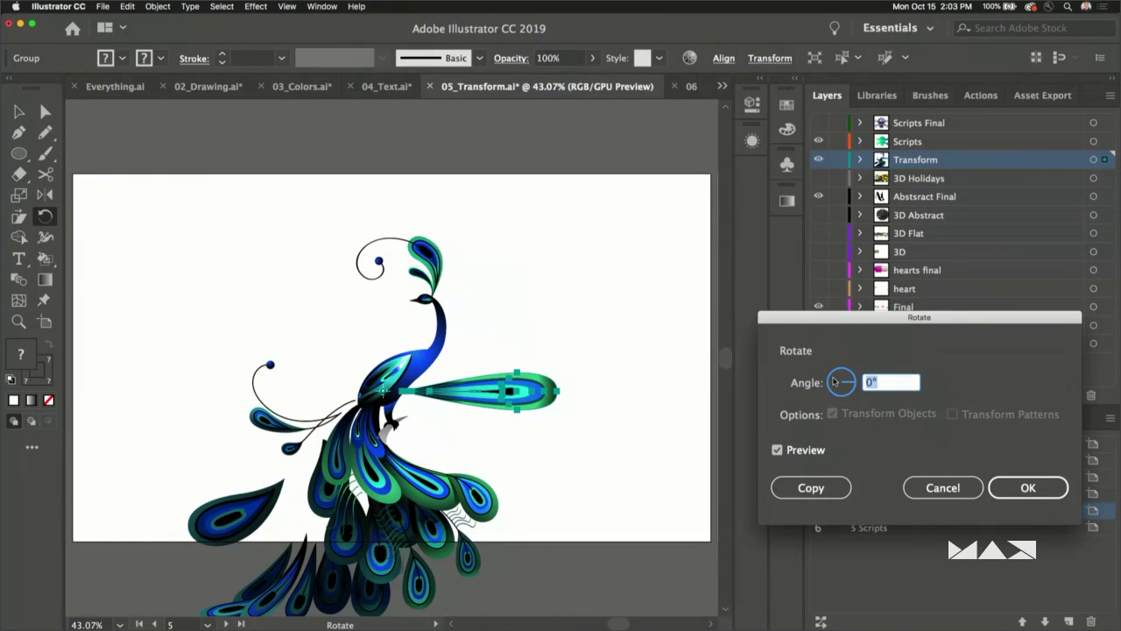
left_click(810, 487)
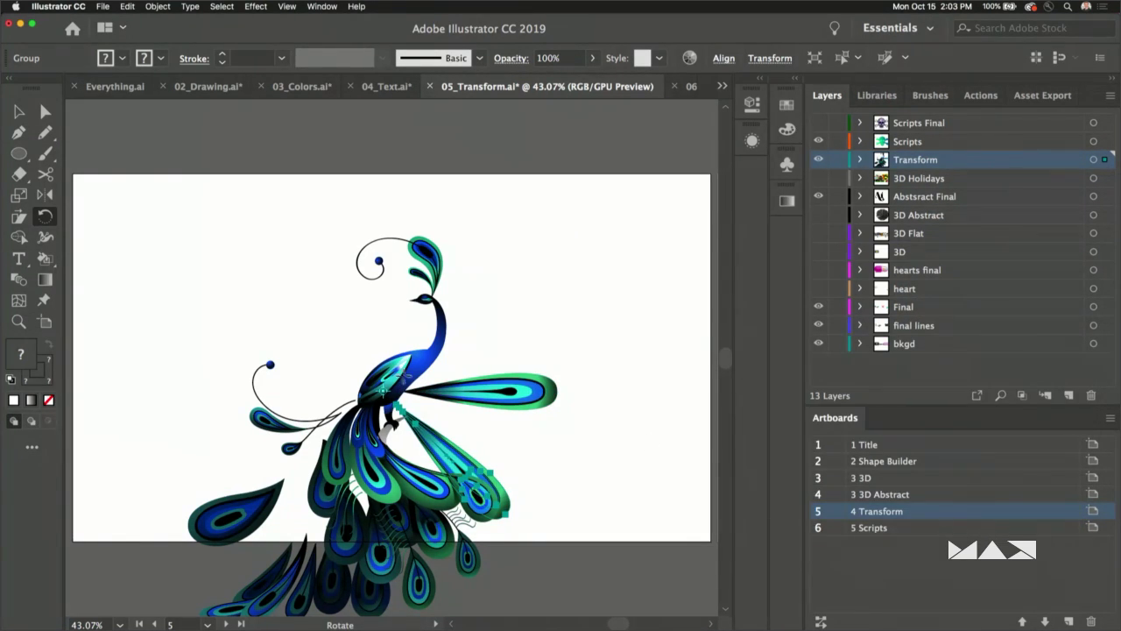
key("cmd+z")
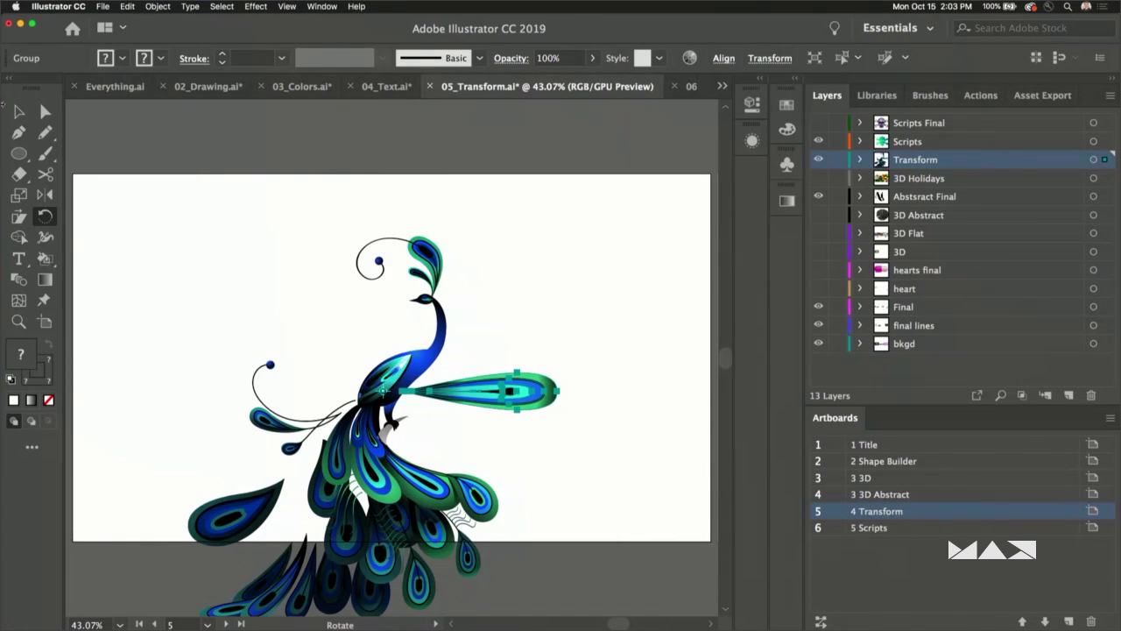
- Start a Transform effect on the horizontal feather with 10 copies and the middle-left reference point
key("v")
left_click(253, 6)
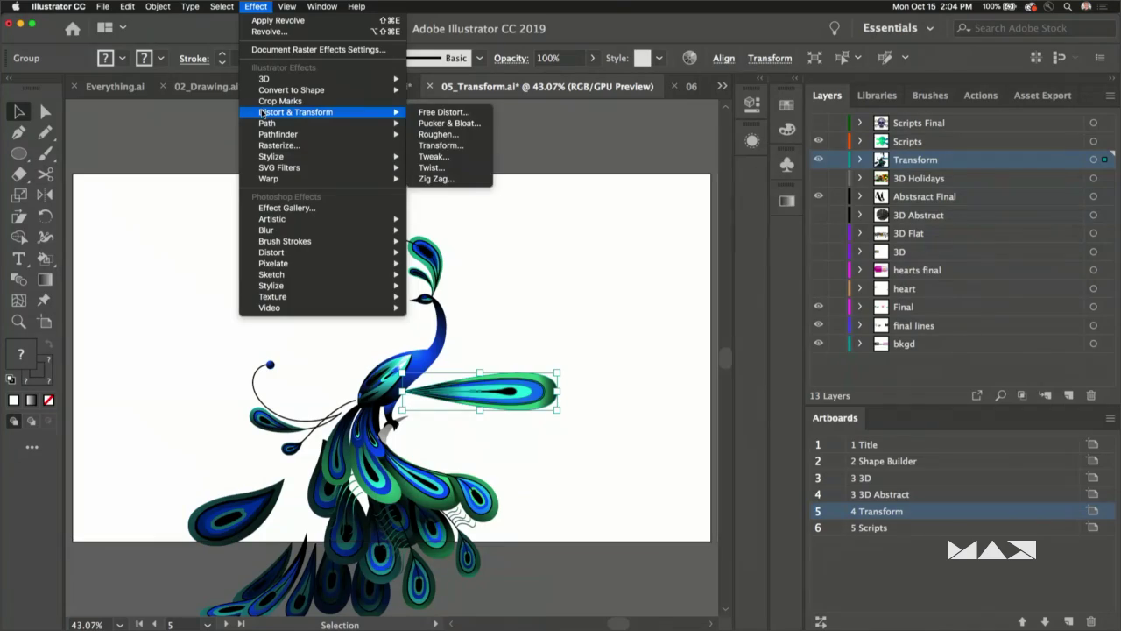
mouse_move(321, 114)
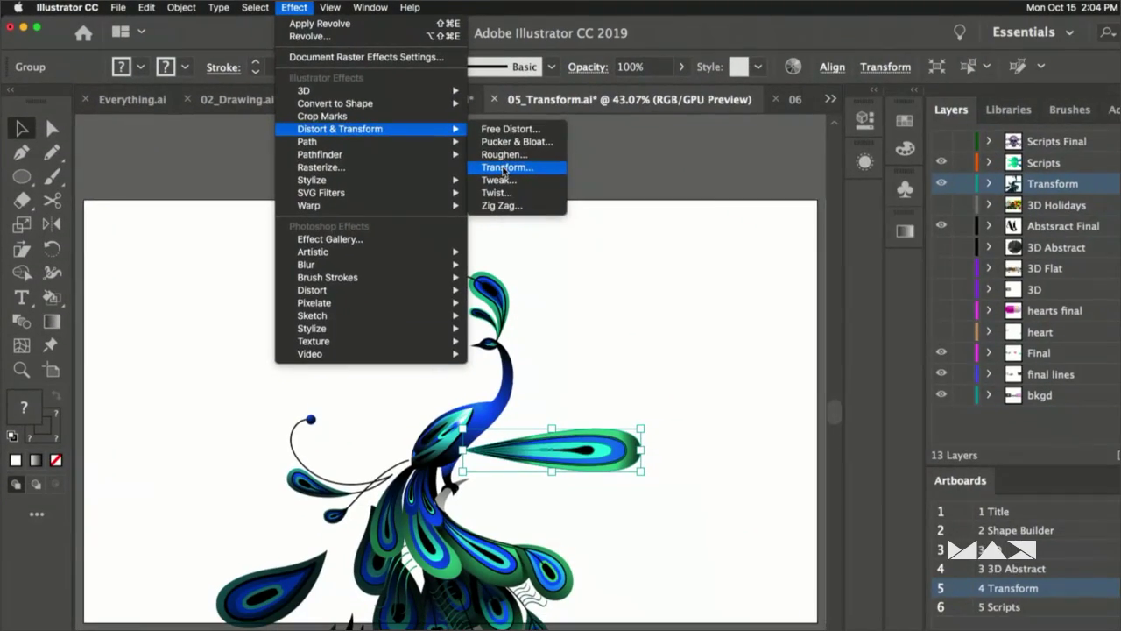
left_click(773, 230)
left_click_drag(836, 125, 760, 37)
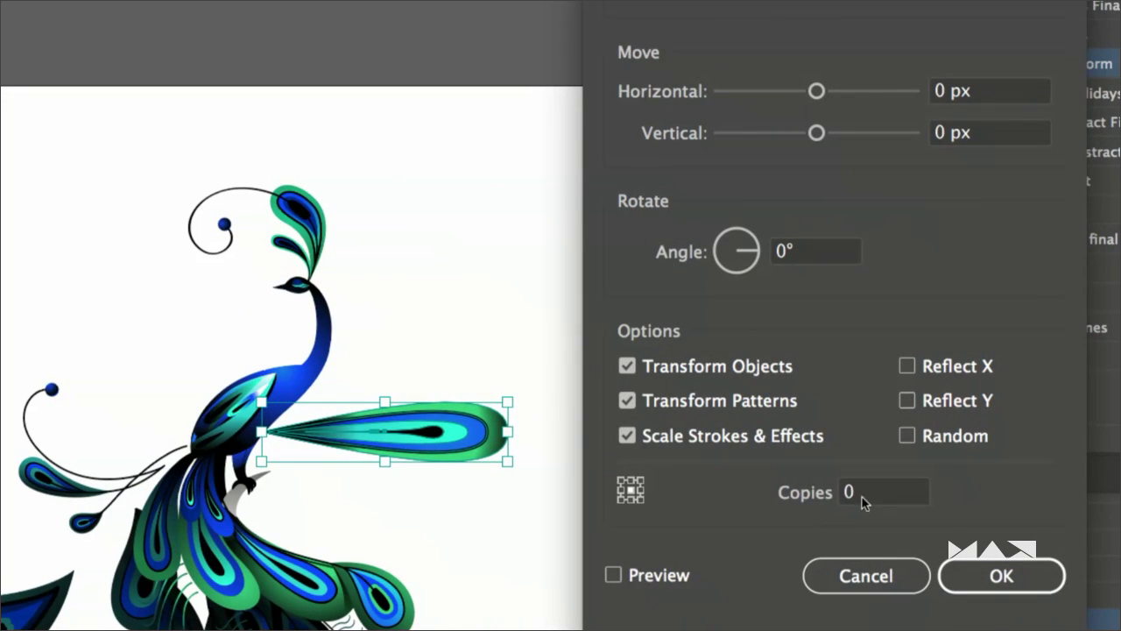
left_click(895, 498)
type("10")
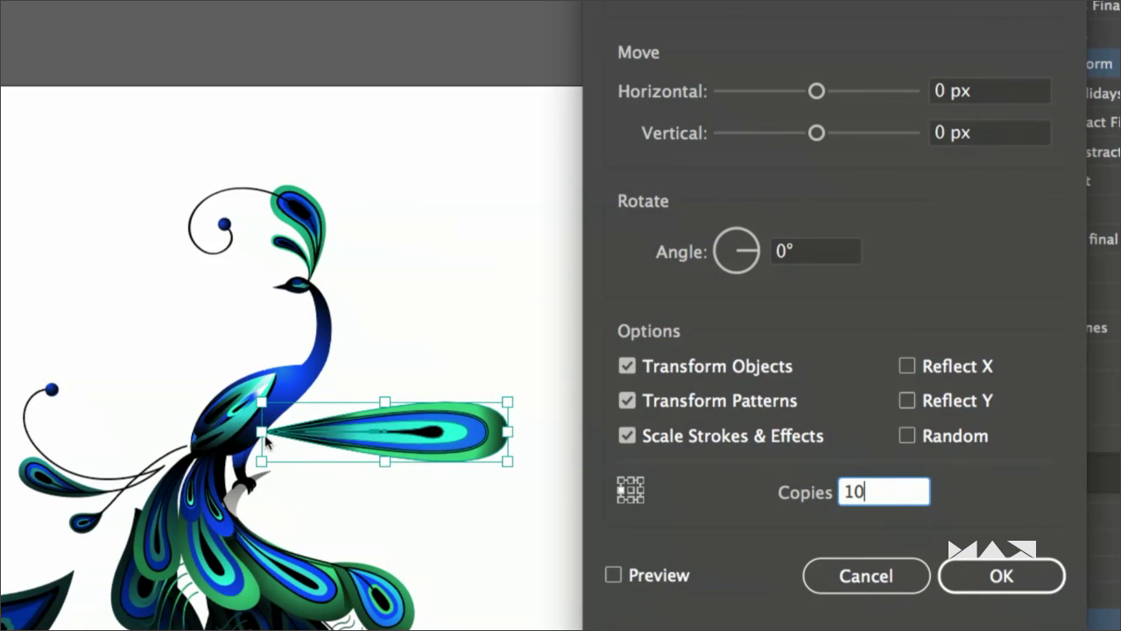
- Set the Transform effect's rotation angle to 180/10, preview the feather fan, and apply the effect
left_click(812, 254)
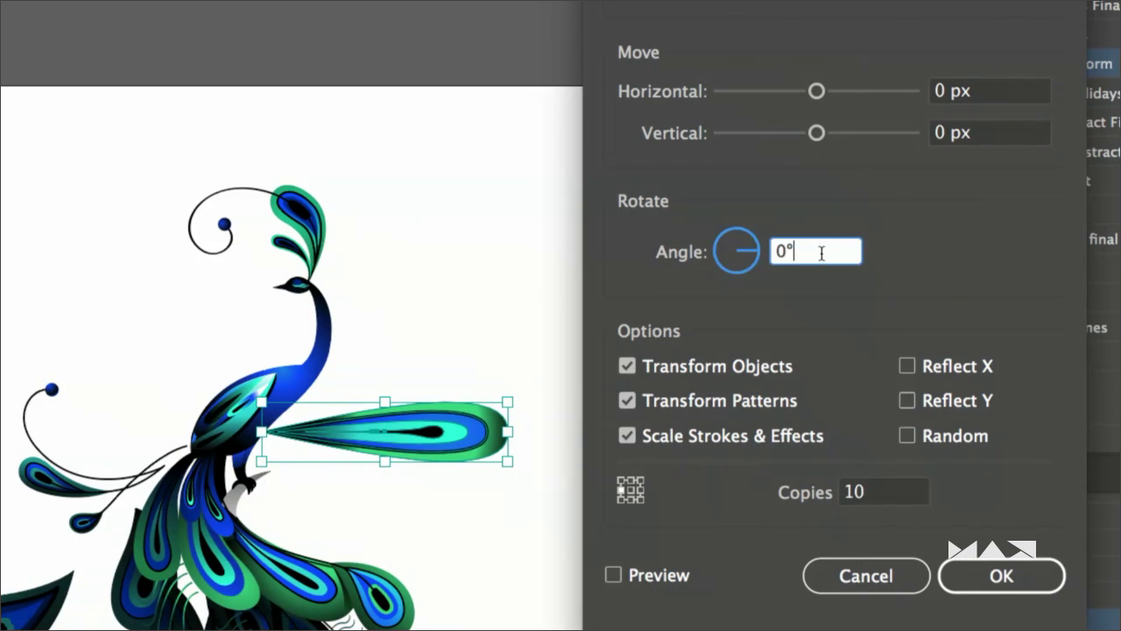
double_click(812, 253)
type("180/10")
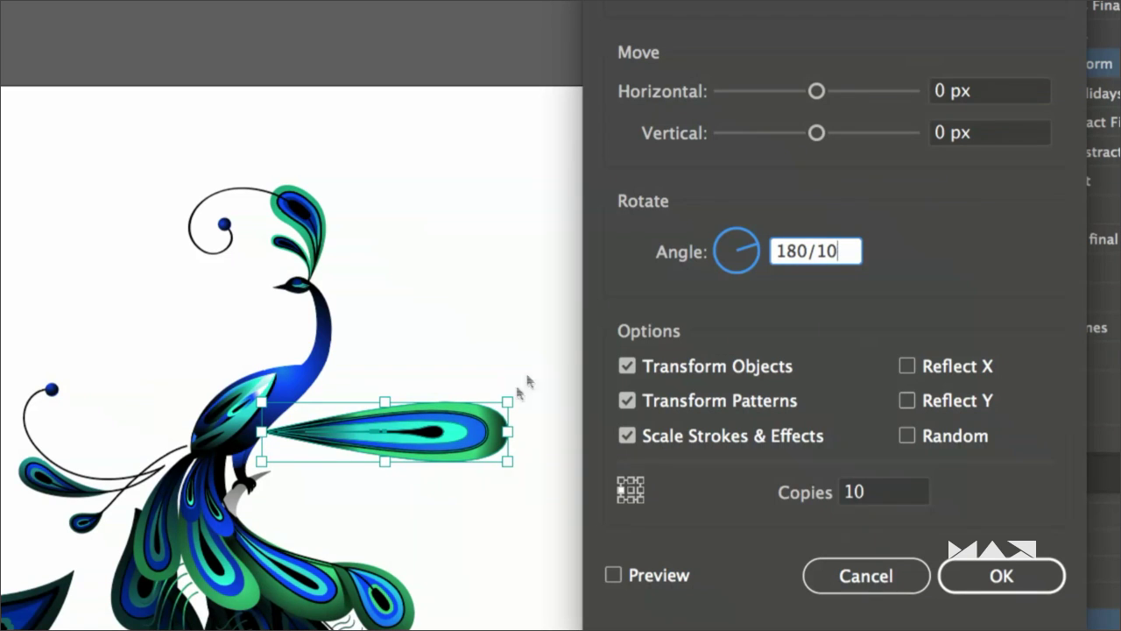
left_click(613, 575)
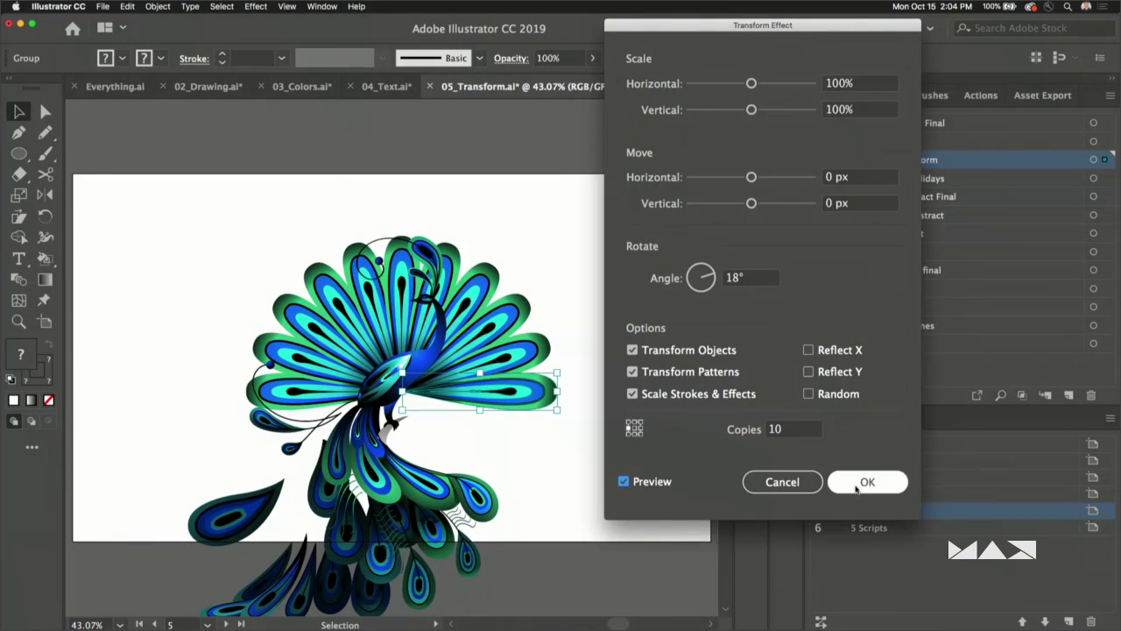
left_click(872, 482)
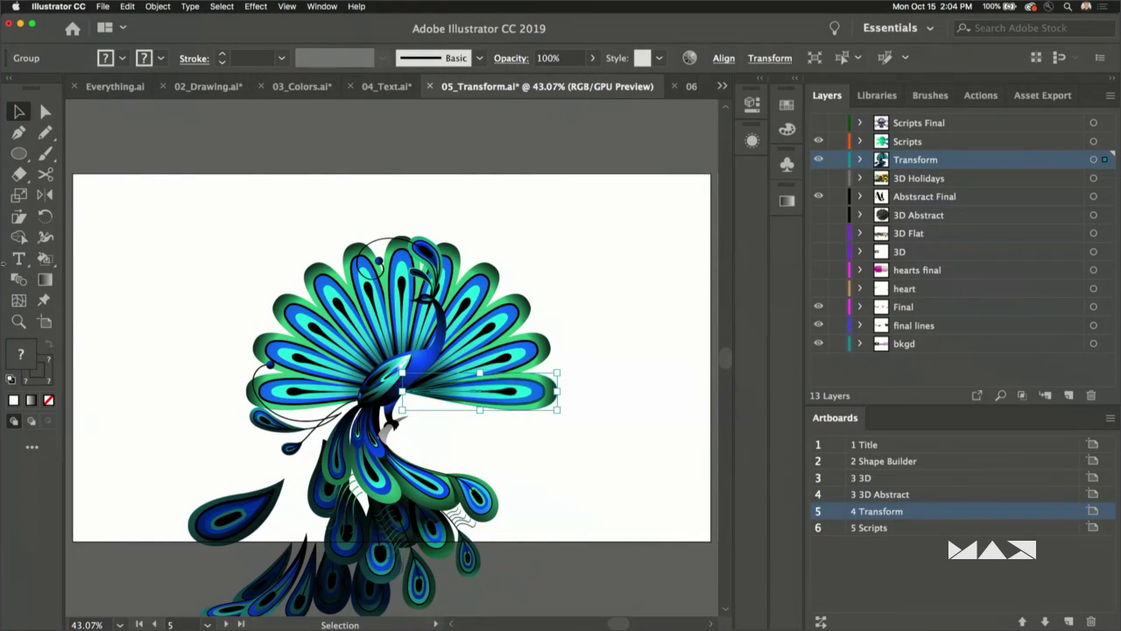
- Isolate the teal inner path of the original horizontal feather for editing
left_click(19, 321)
left_click_drag(298, 274, 576, 488)
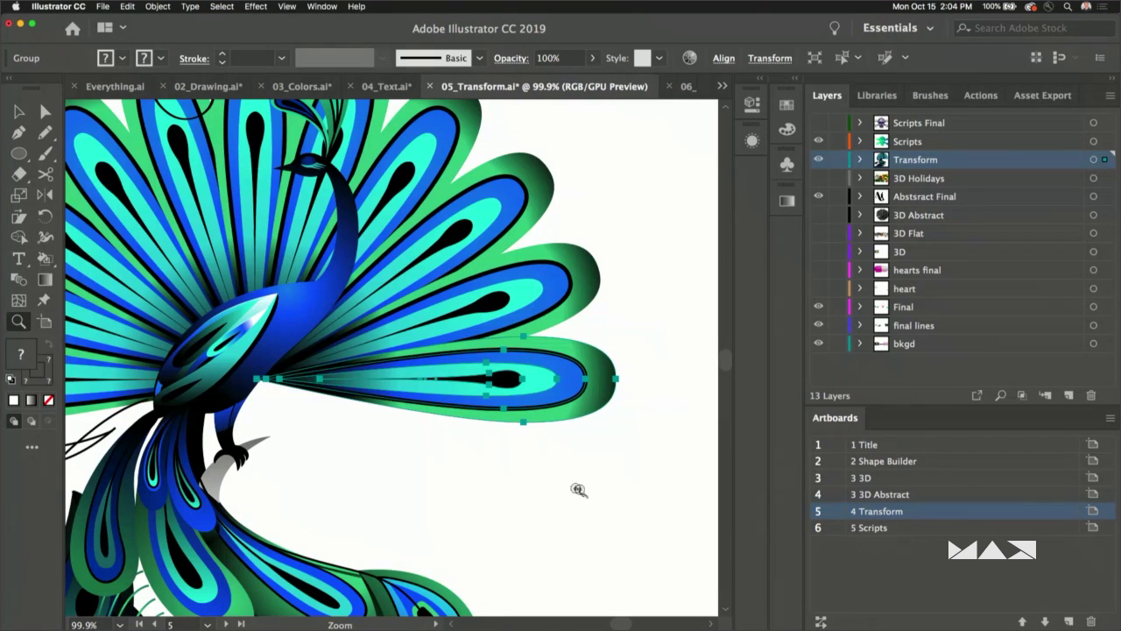
left_click_drag(268, 308, 627, 482)
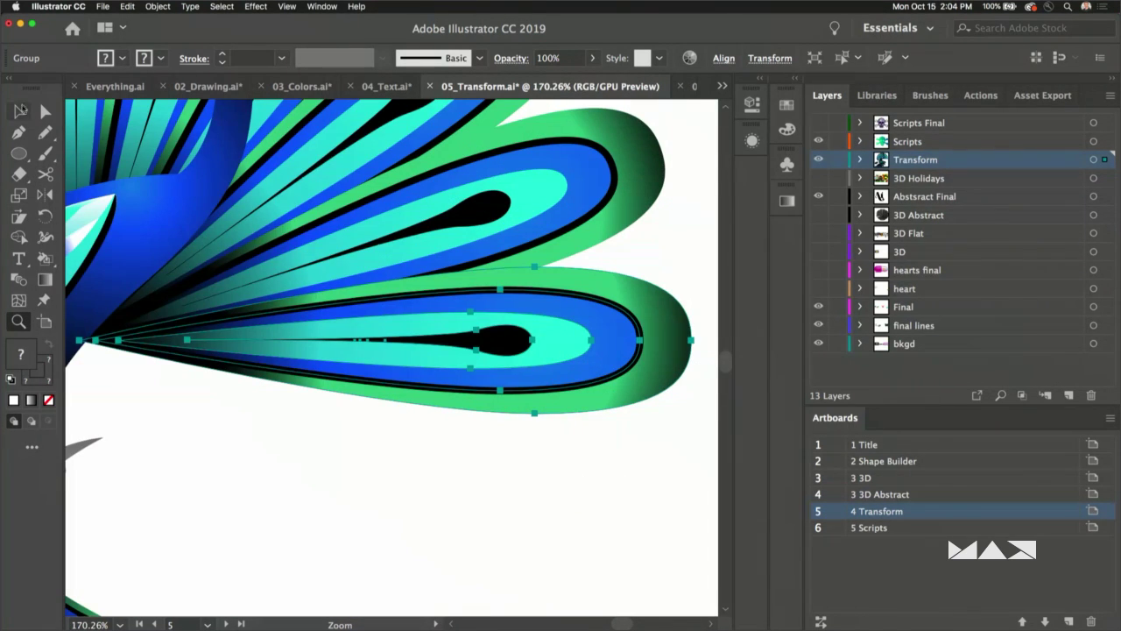
key("v")
left_click(355, 311)
double_click(581, 350)
double_click(580, 349)
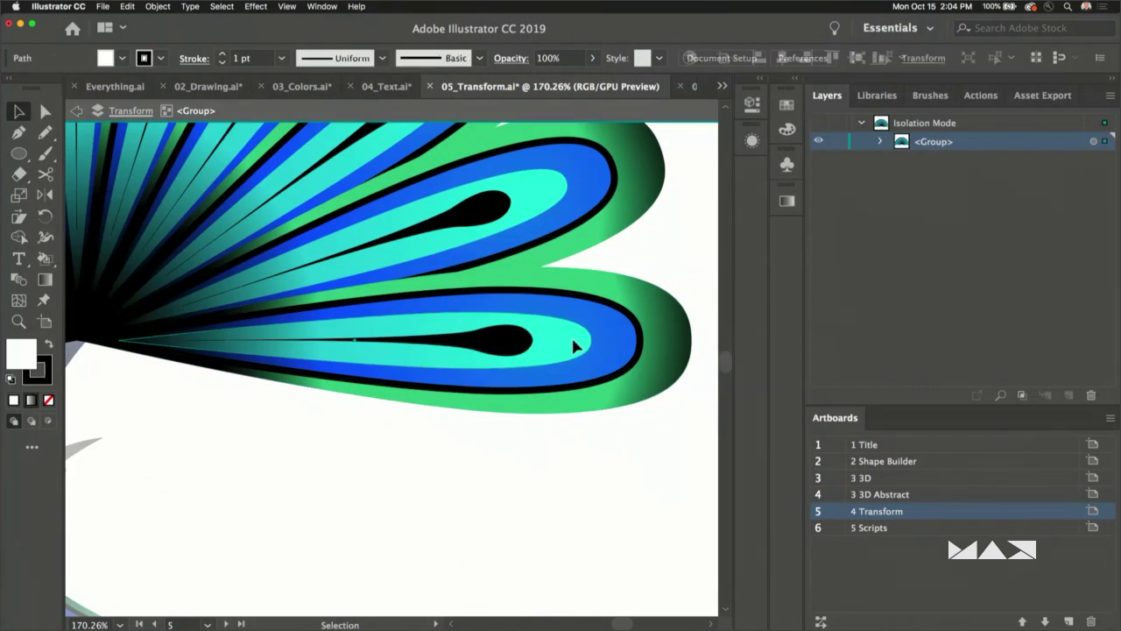
- Fill the isolated path with the red-to-yellow gradient swatch and return to the whole peacock artwork
left_click(785, 105)
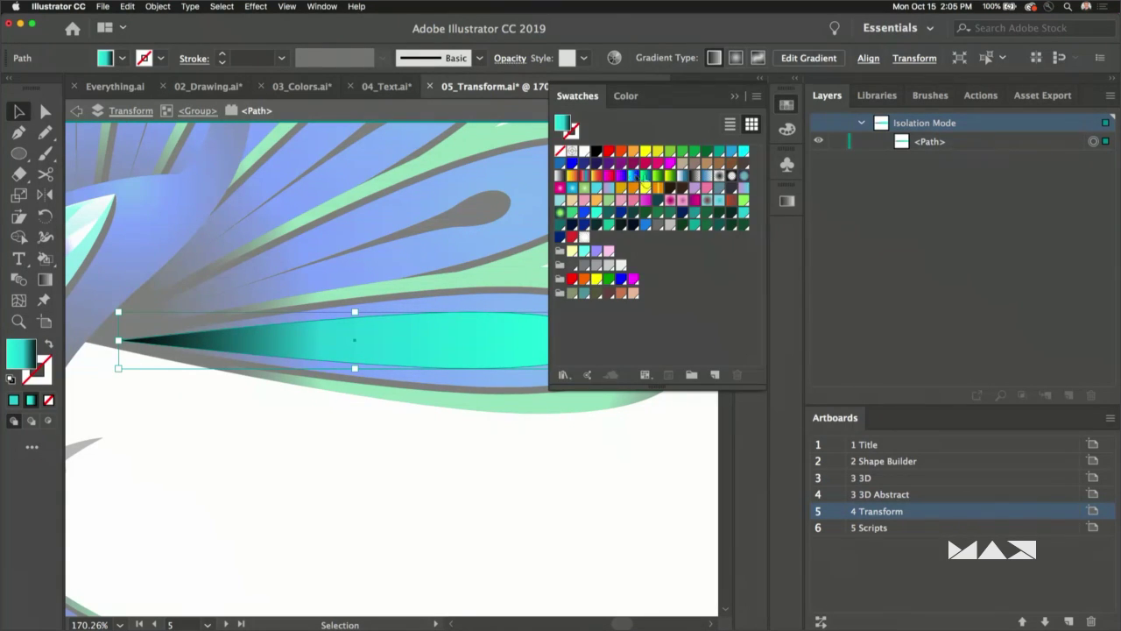
left_click(600, 177)
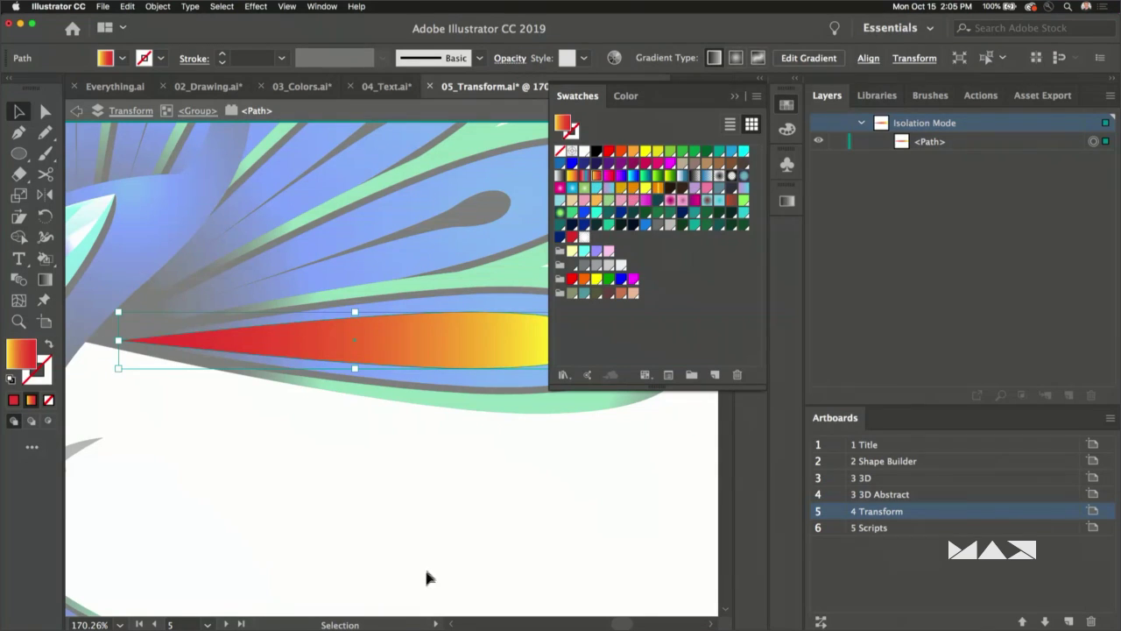
left_click(398, 509)
double_click(398, 509)
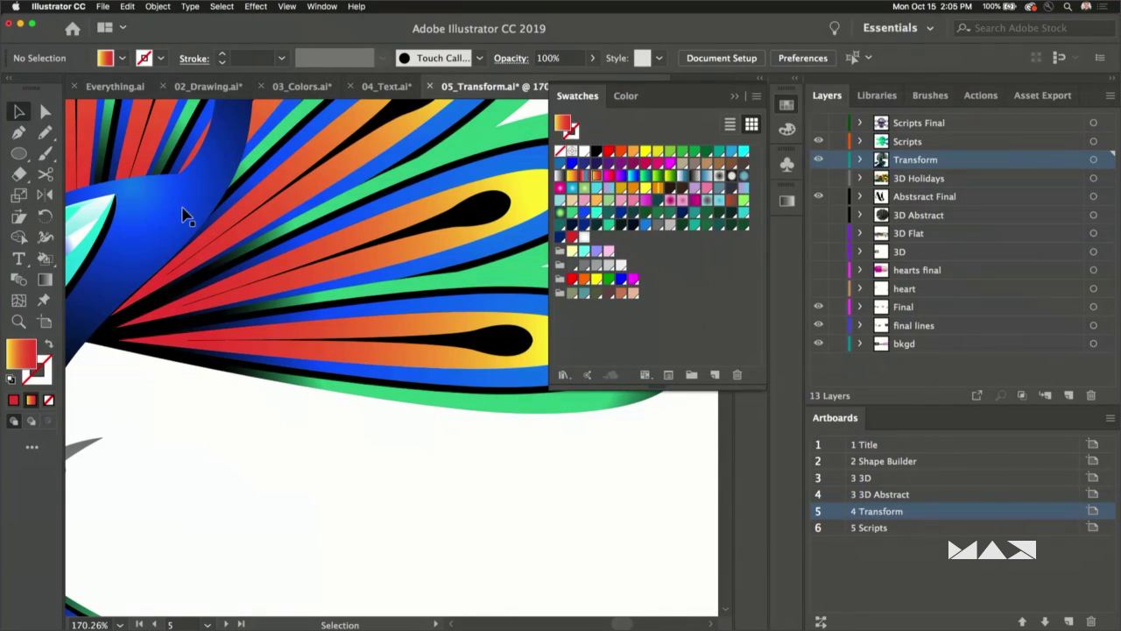
key("super+0")
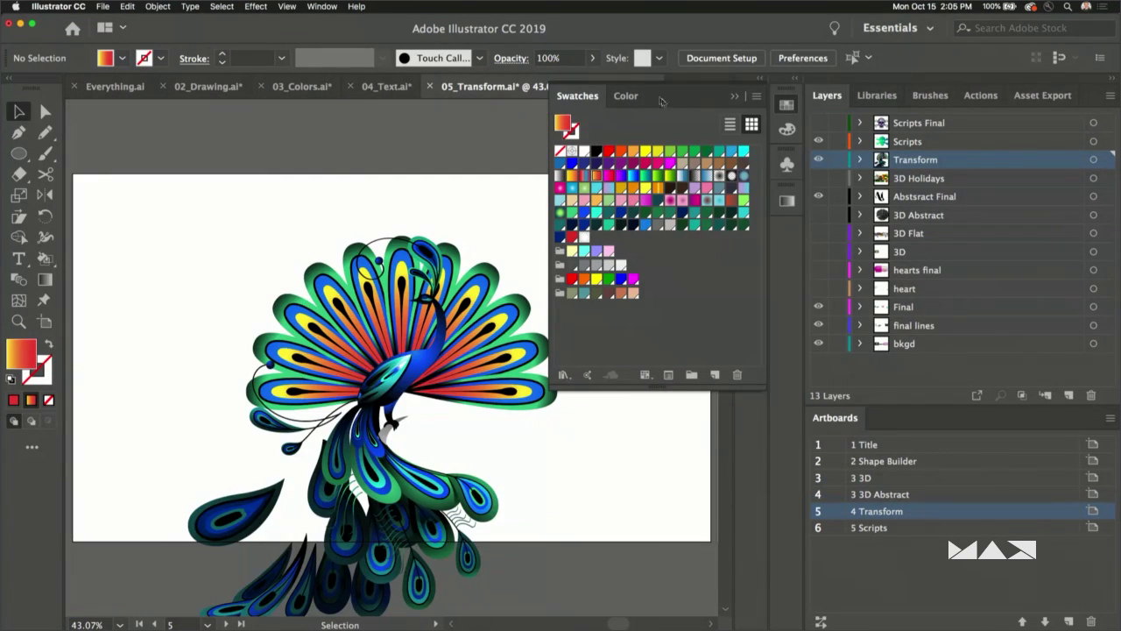
left_click(734, 97)
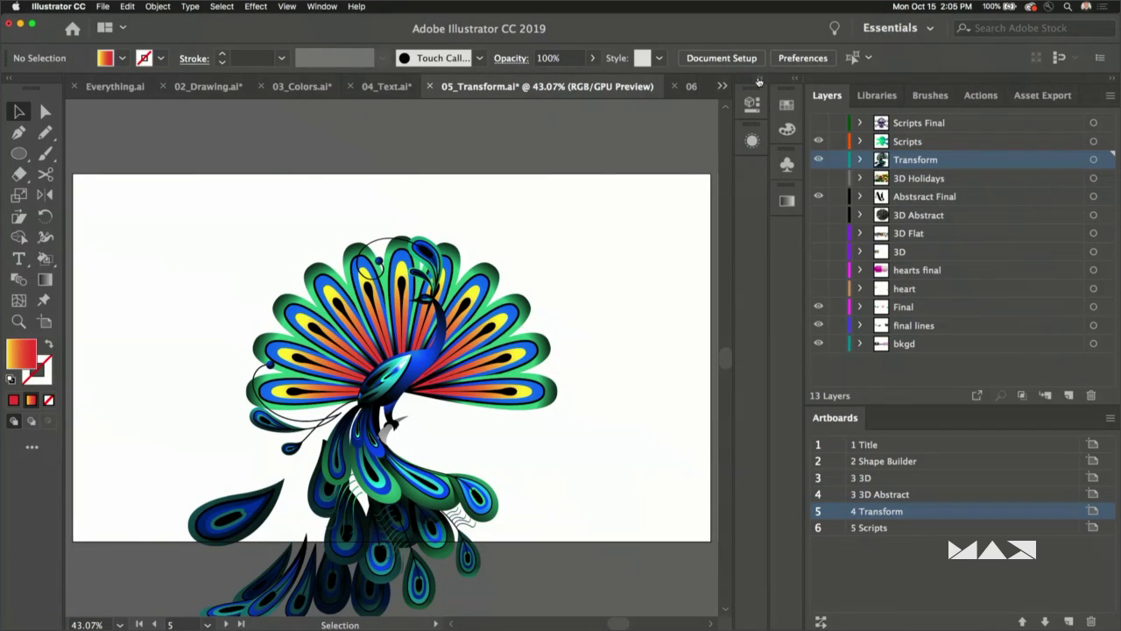
- Reopen the applied Transform effect of the horizontal feather and try 20 copies
left_click(757, 80)
left_click(508, 396)
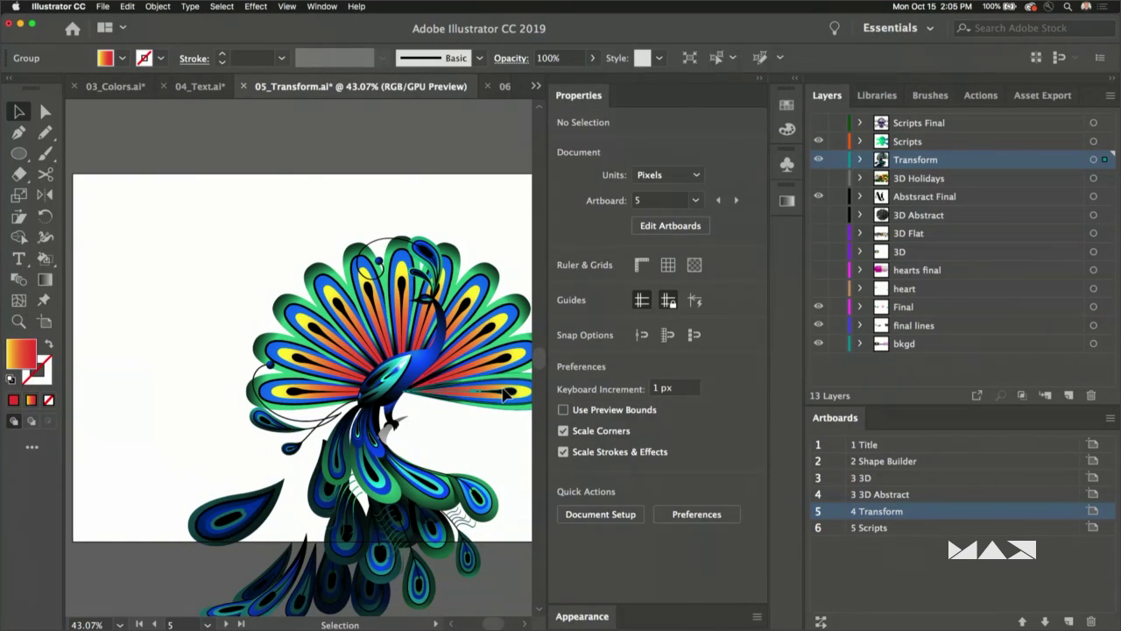
left_click(600, 364)
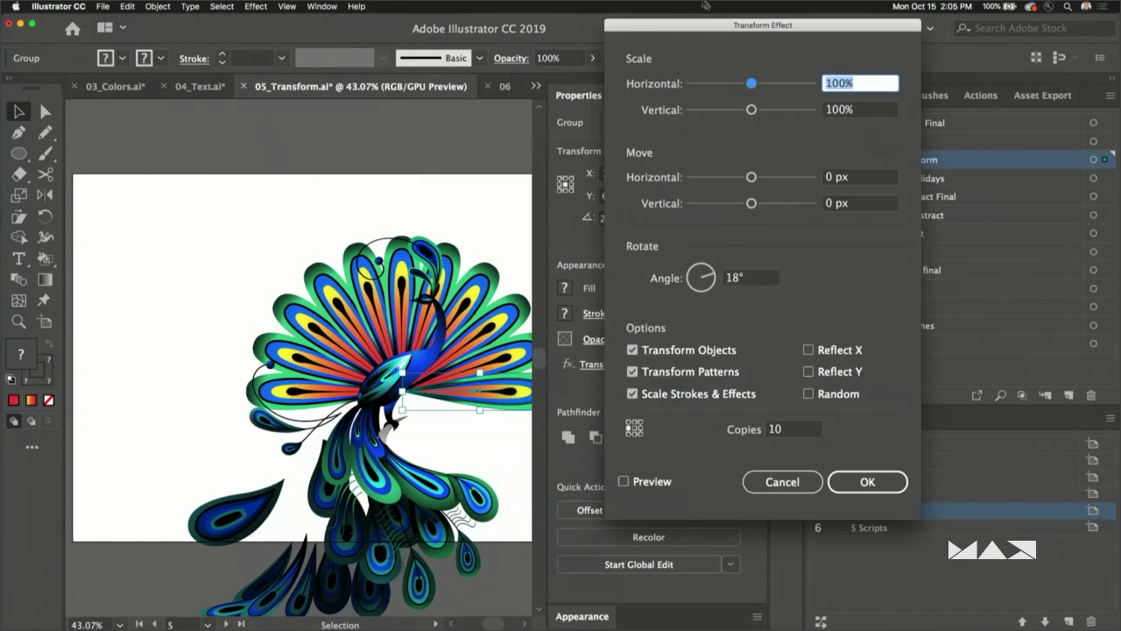
left_click_drag(713, 31, 644, 64)
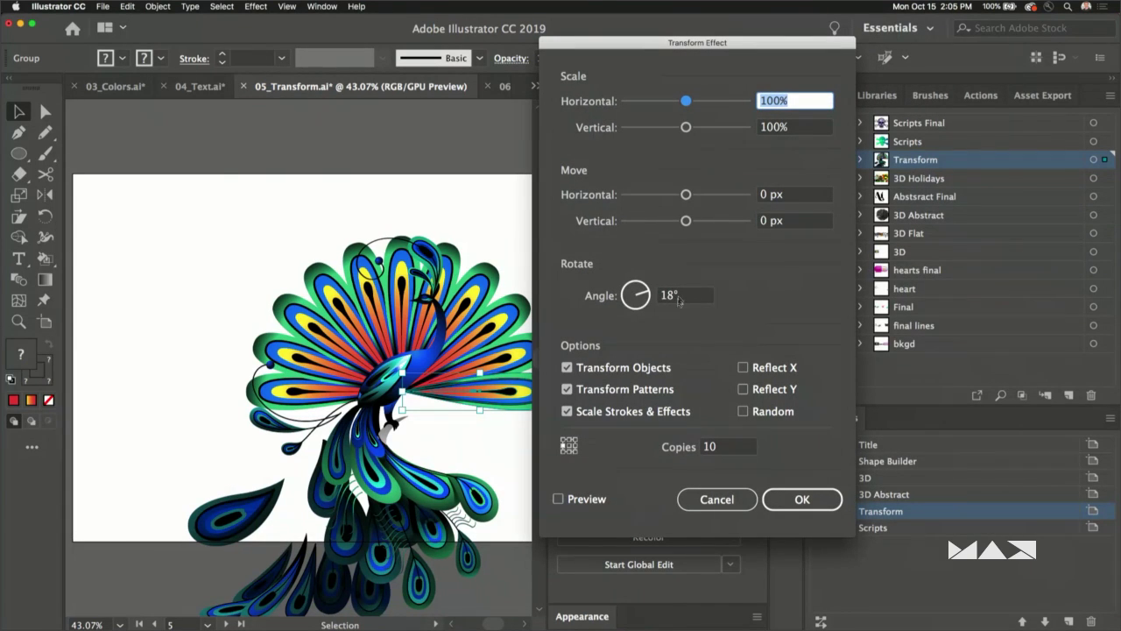
left_click(729, 449)
type("20")
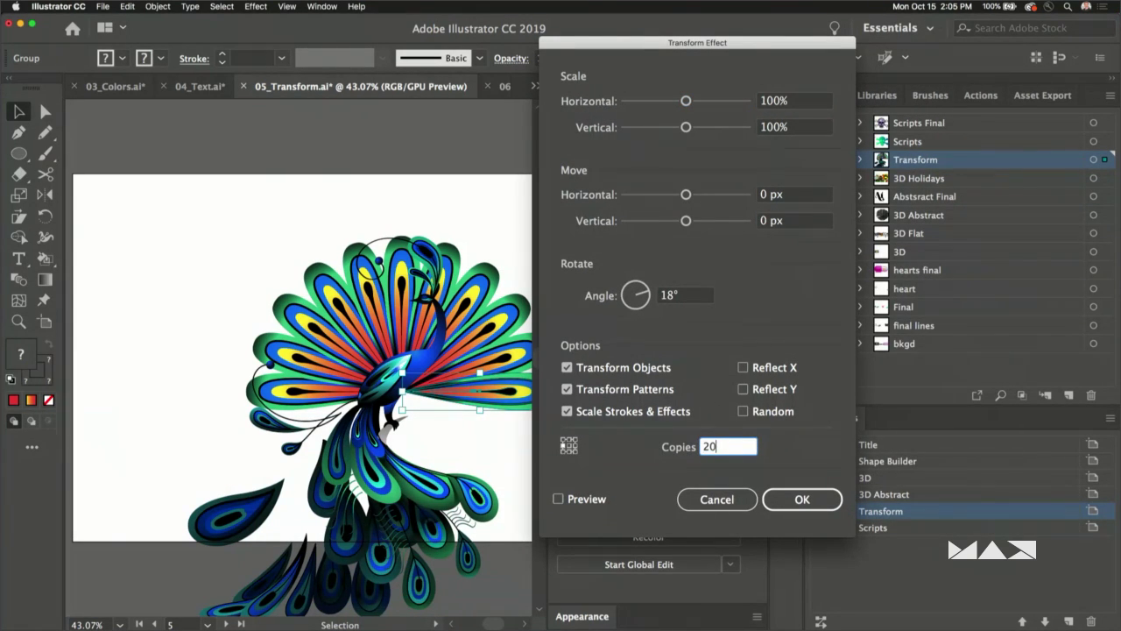
key("Tab")
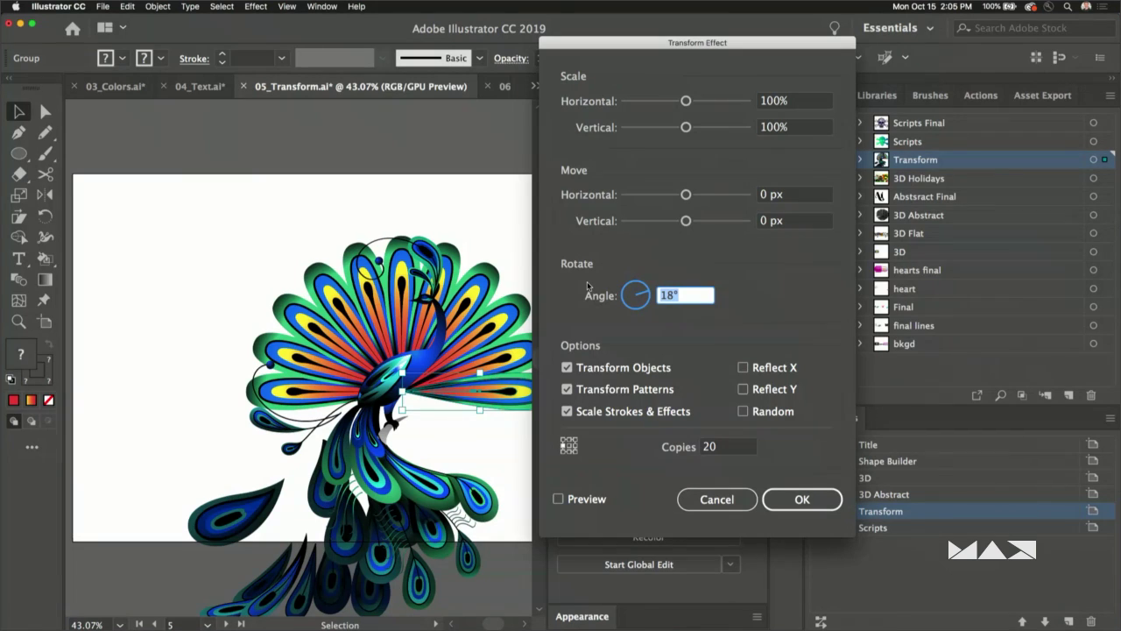
- Try doubling the rotation angle to 36° and preview the feather arrangement
key("Right")
type("2")
key("Tab")
key("shift+Tab")
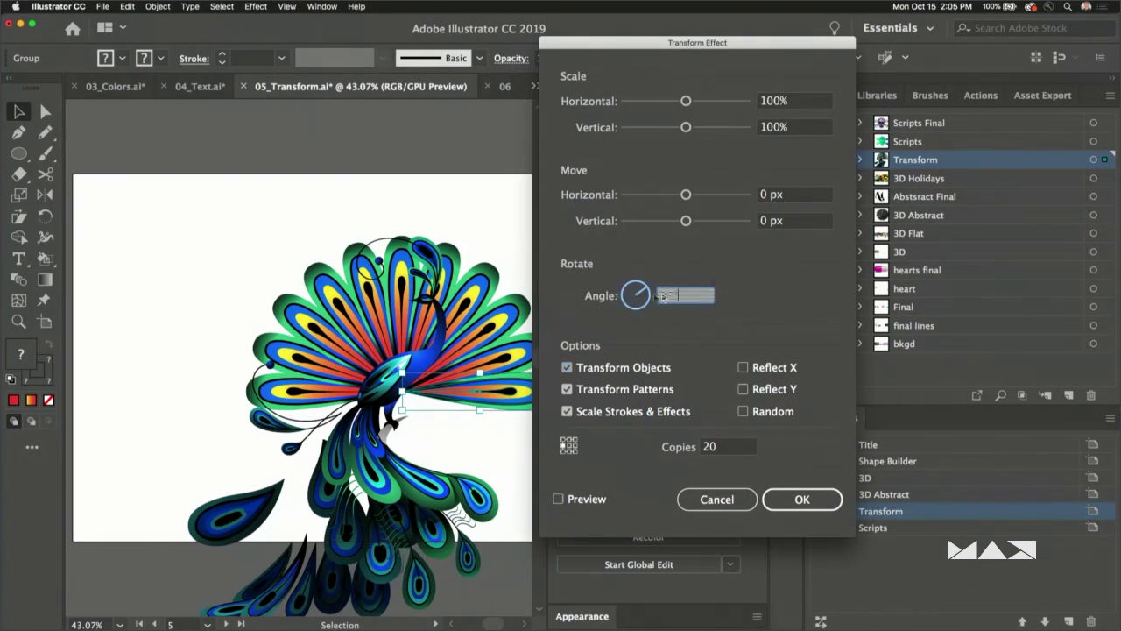
left_click(558, 501)
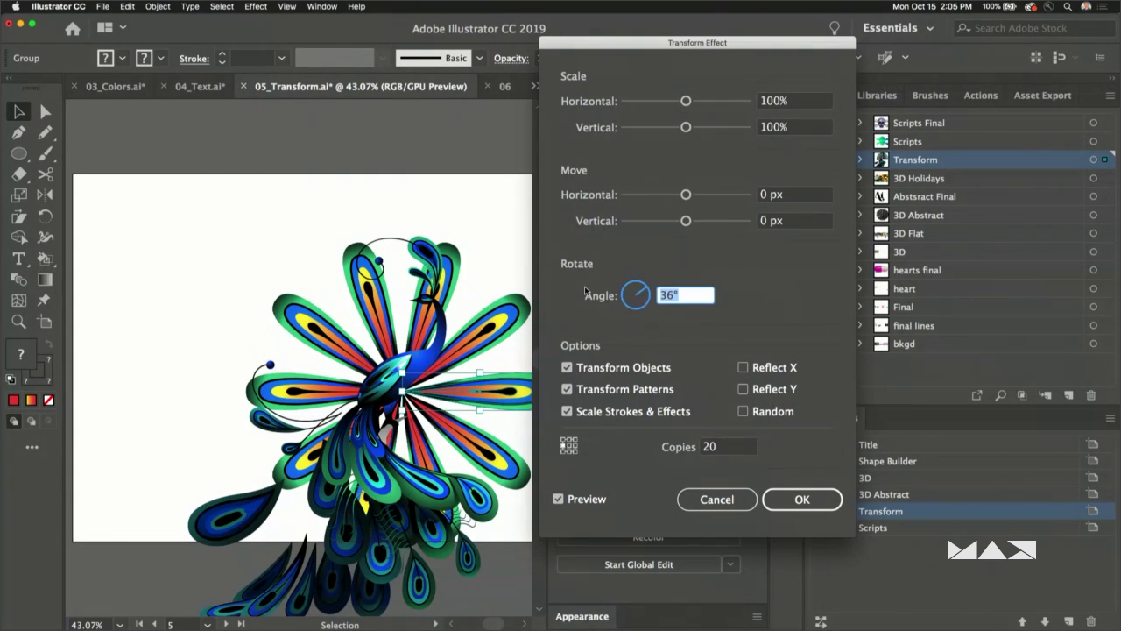
- Try a rotation angle of 180/20 for the feather copies, then cancel the effect changes and deselect the feather
type("180/20")
key("Tab")
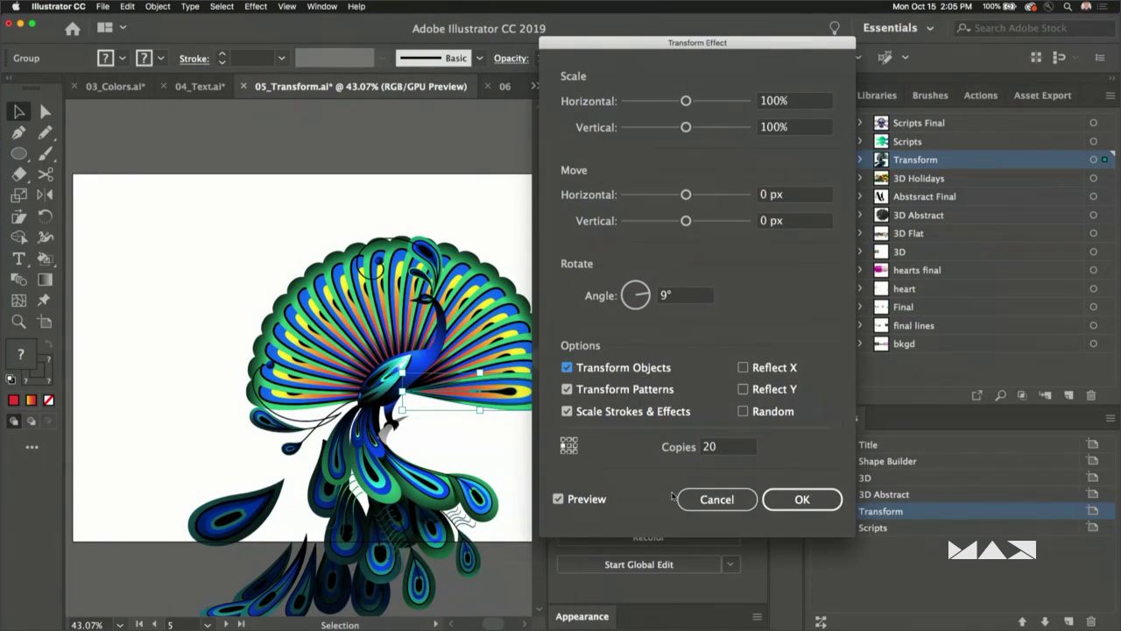
left_click(717, 498)
left_click(155, 149)
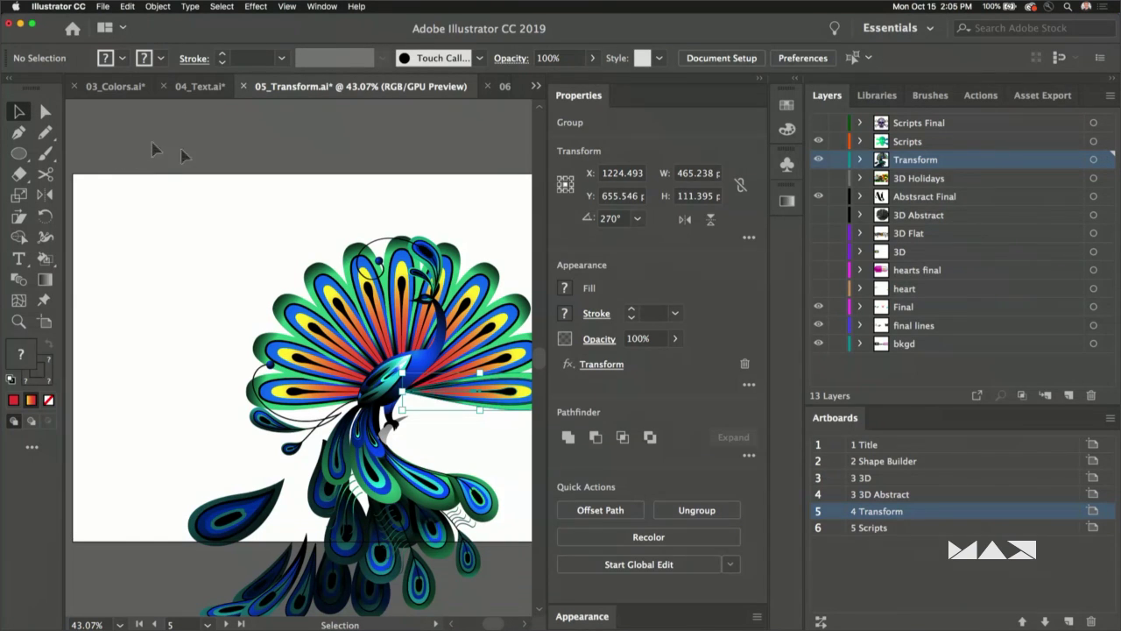
left_click(759, 79)
- Start the CircleFill script on the skull and crossbones shape on the 5 Scripts artboard
double_click(885, 527)
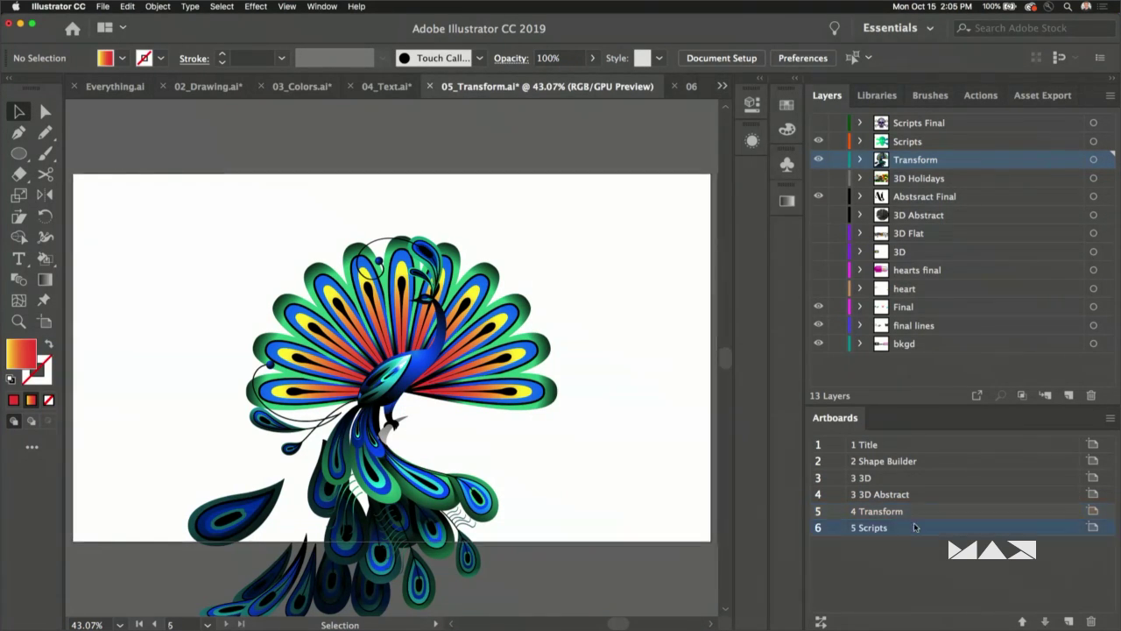
left_click(366, 278)
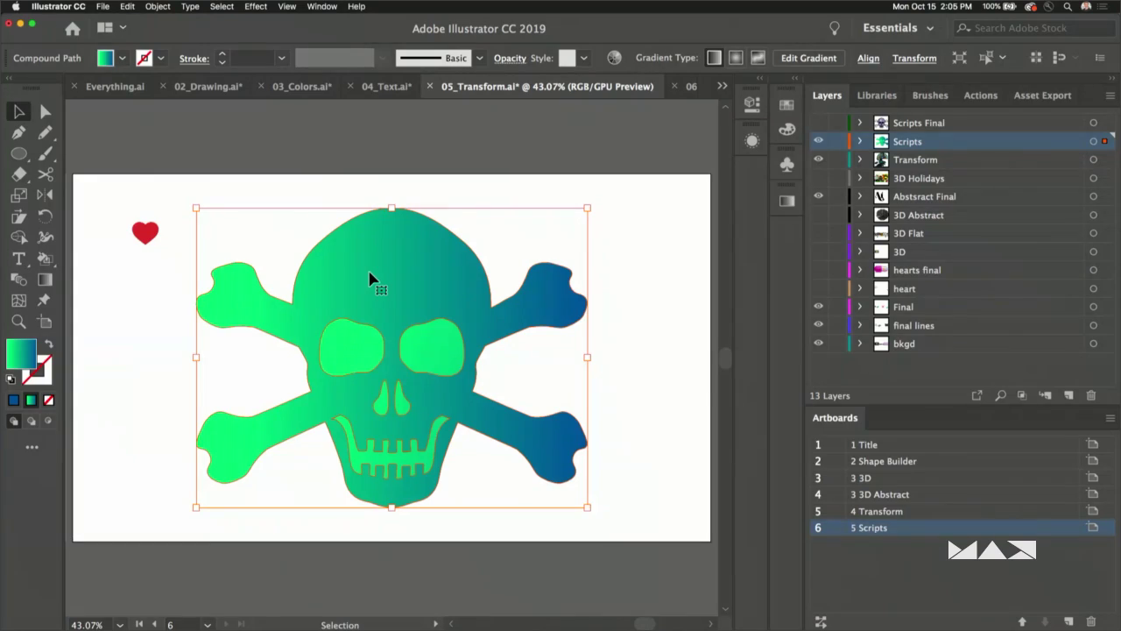
left_click(103, 6)
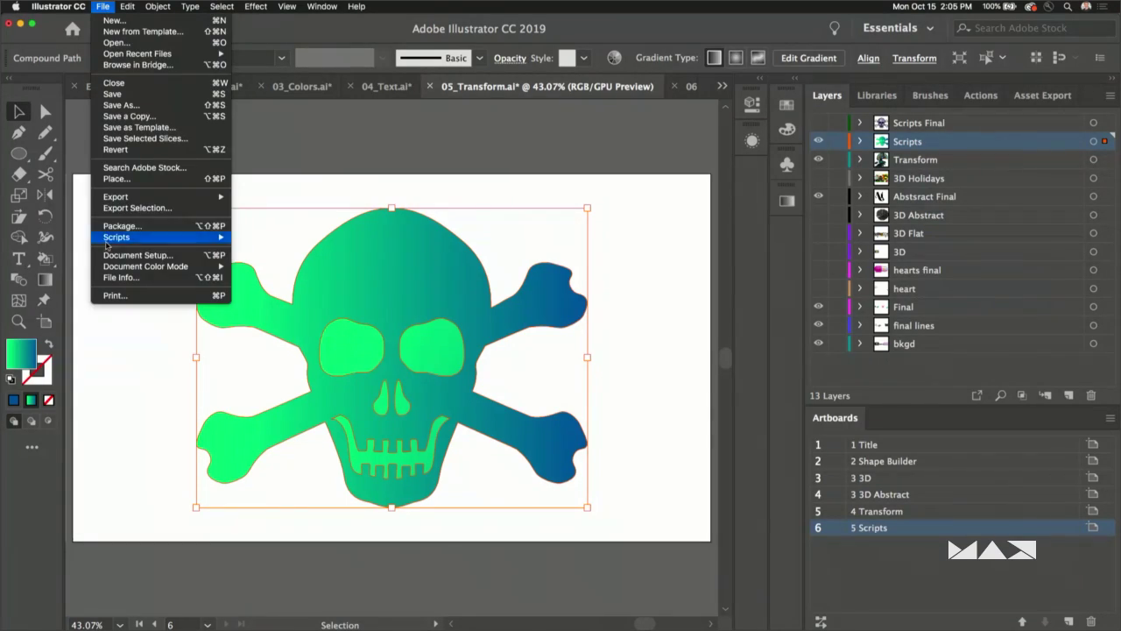
mouse_move(106, 245)
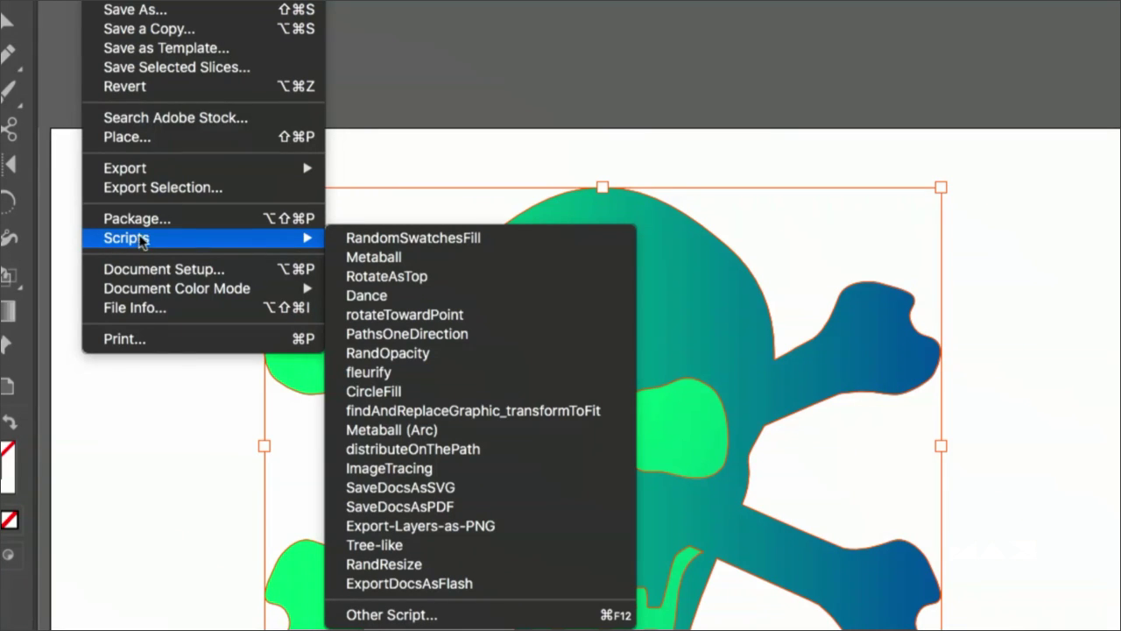
left_click(428, 391)
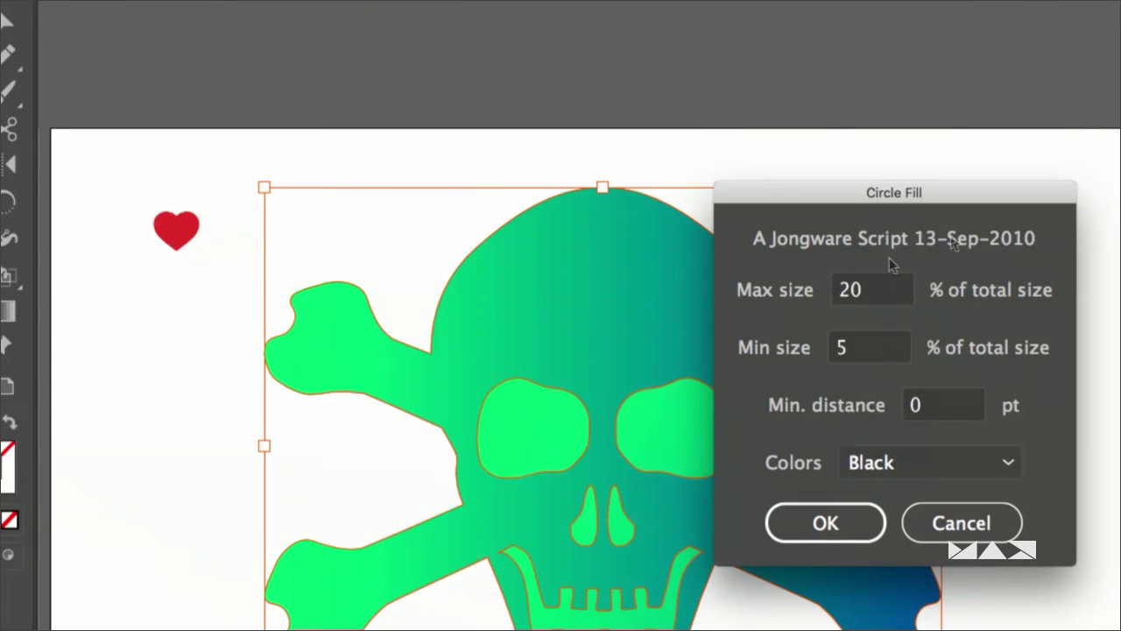
- Try to fill the skull with black circles, using a max size of 5% and a min size of 2%
left_click_drag(1009, 193, 1015, 119)
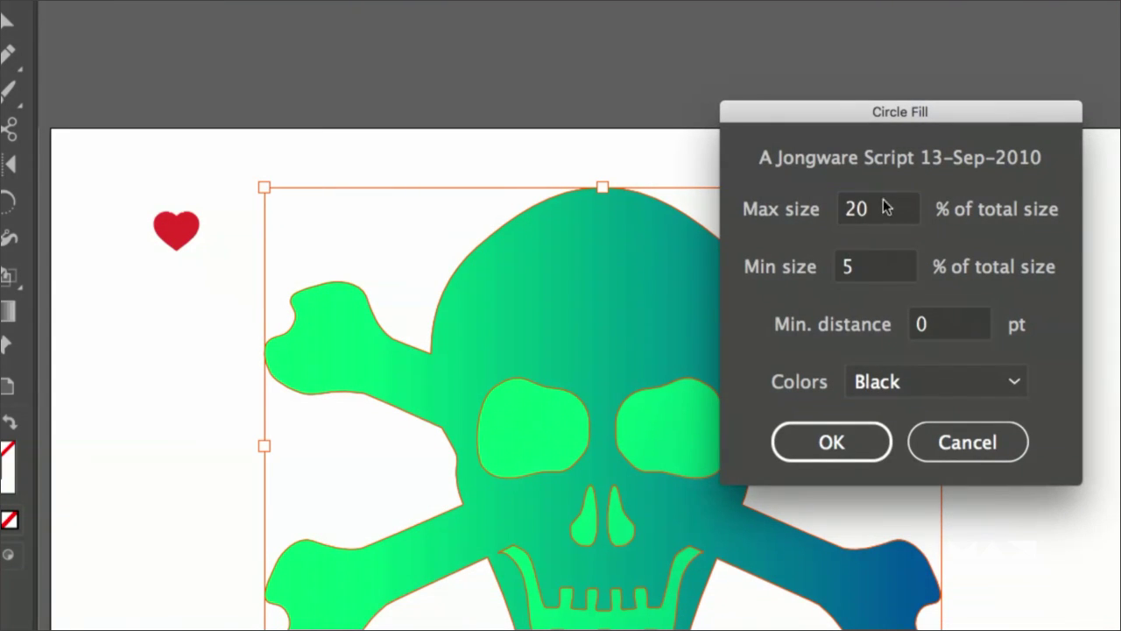
double_click(882, 208)
type("10")
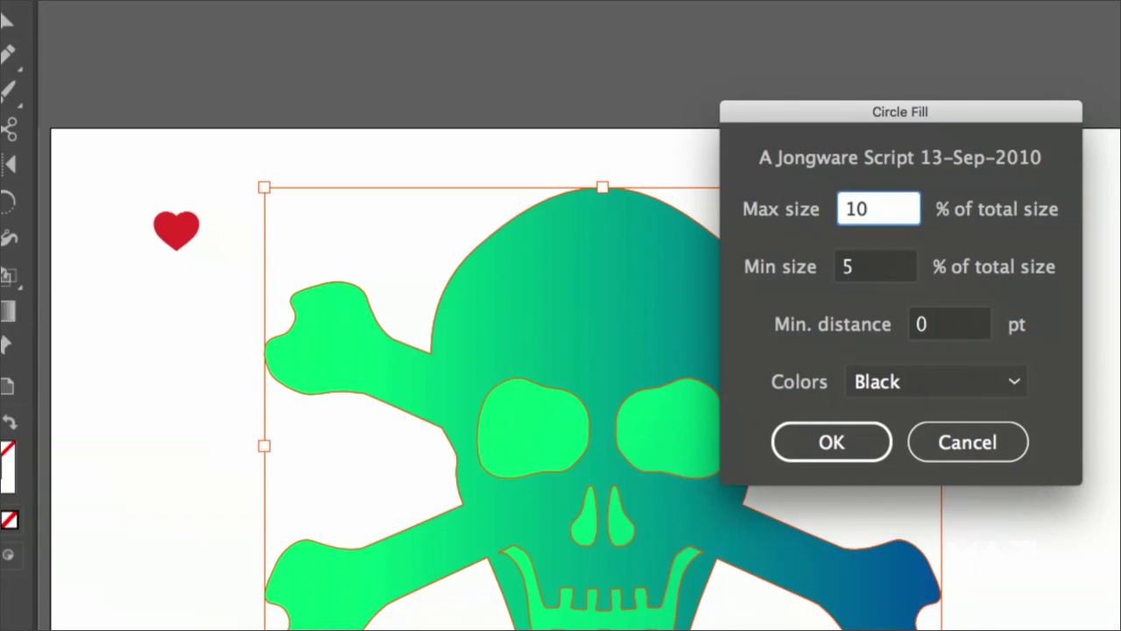
key("BackSpace")
key("BackSpace")
type("5")
key("Tab")
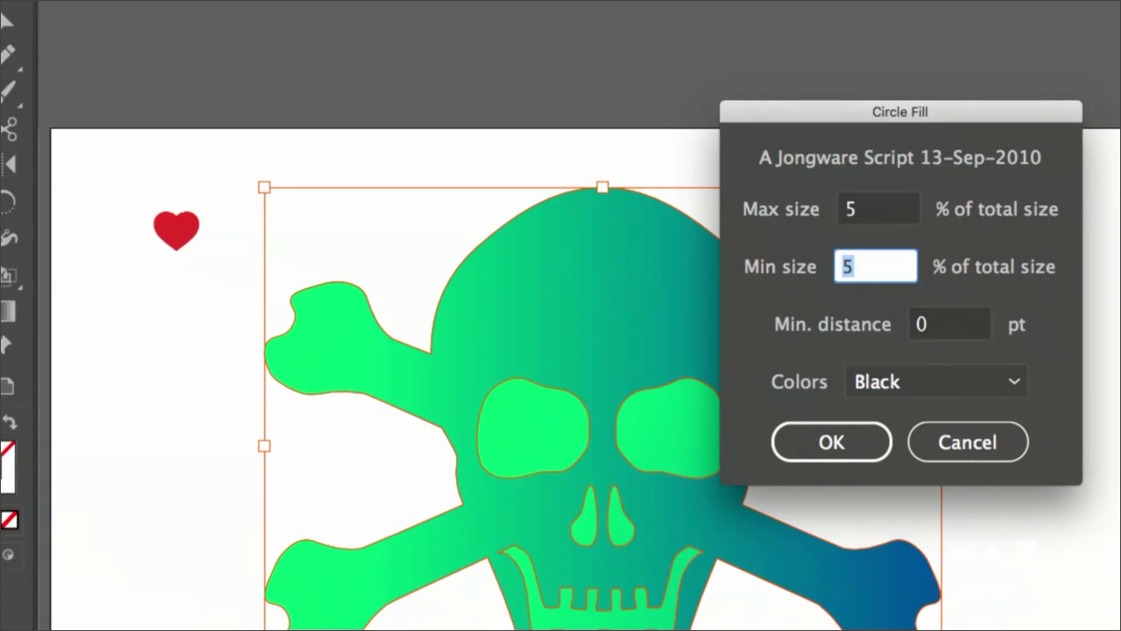
type("2")
left_click(827, 442)
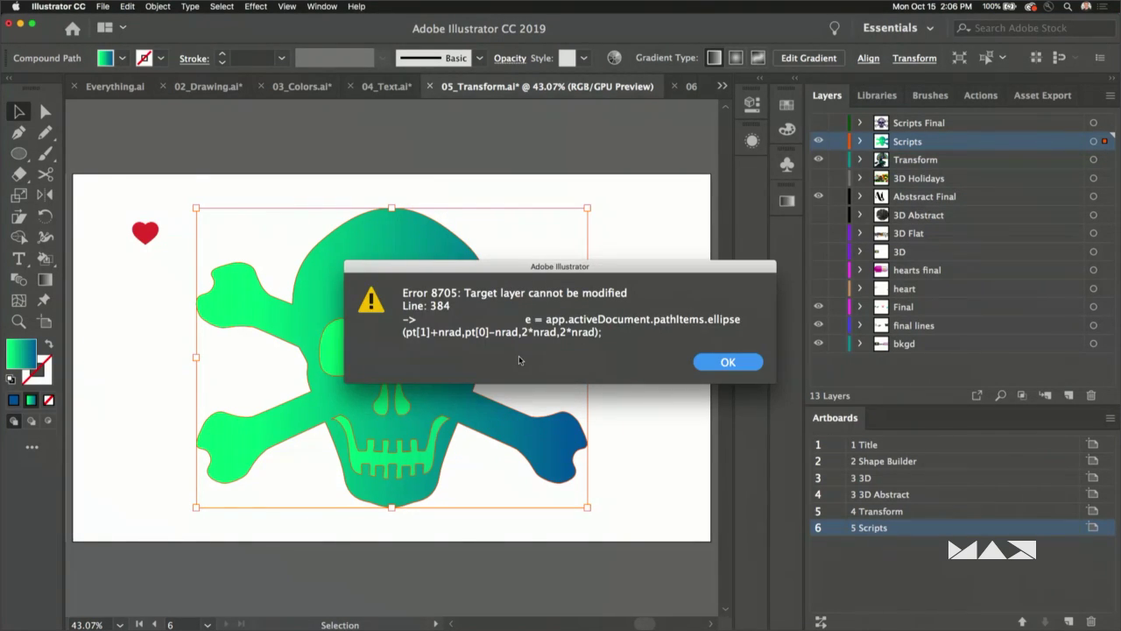
left_click(728, 363)
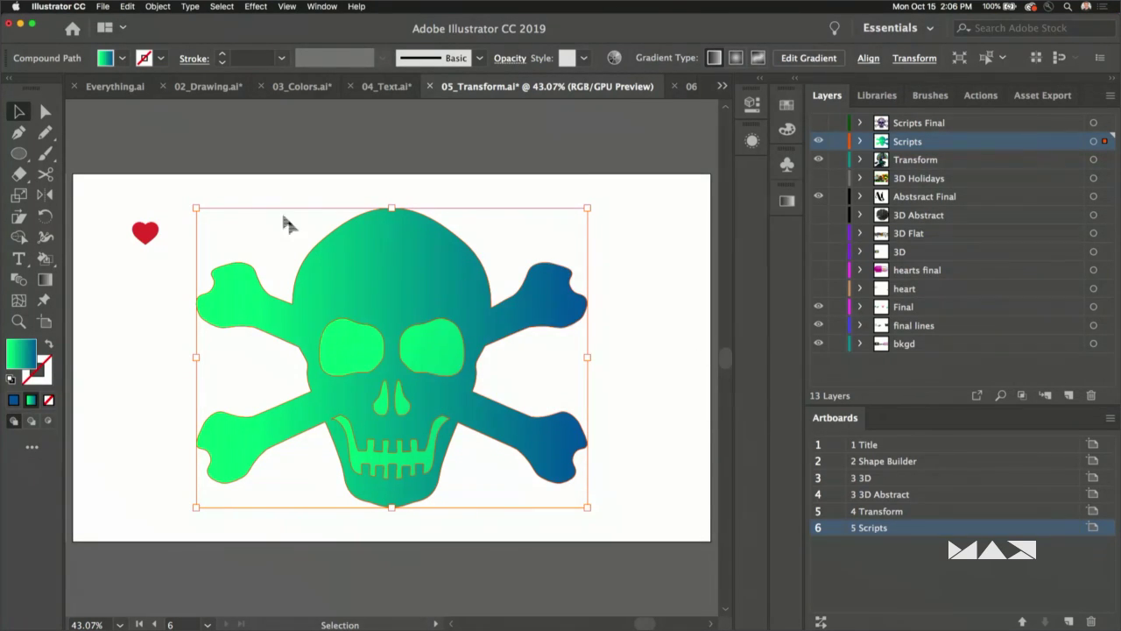
- Look over the list of installed scripts, then select the small red heart beside the skull
left_click(103, 6)
left_click(105, 6)
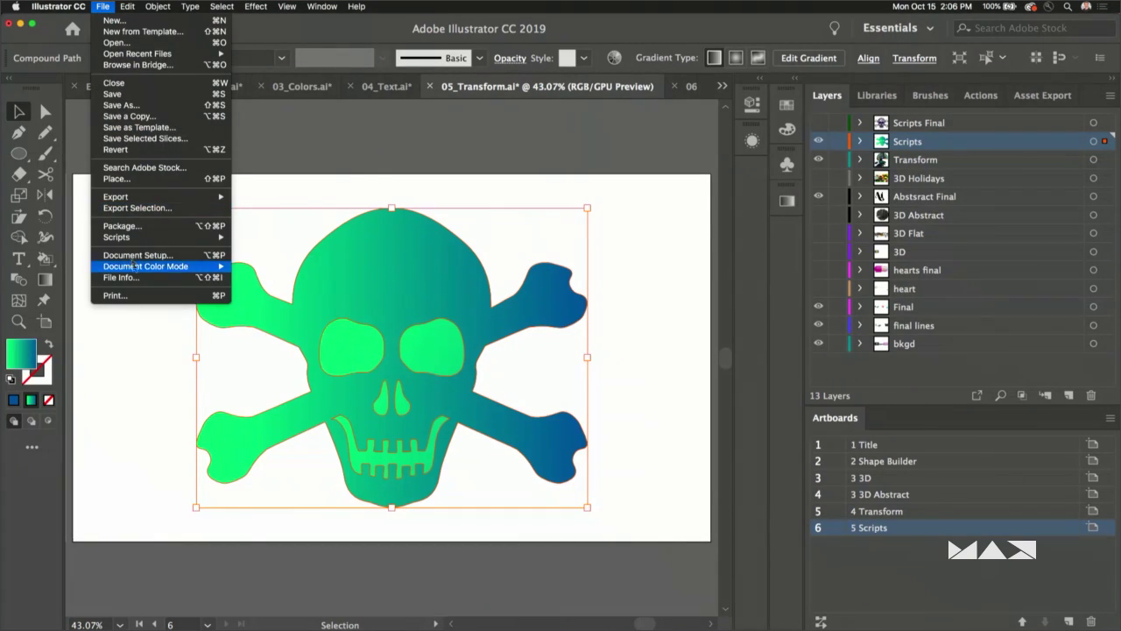
mouse_move(129, 237)
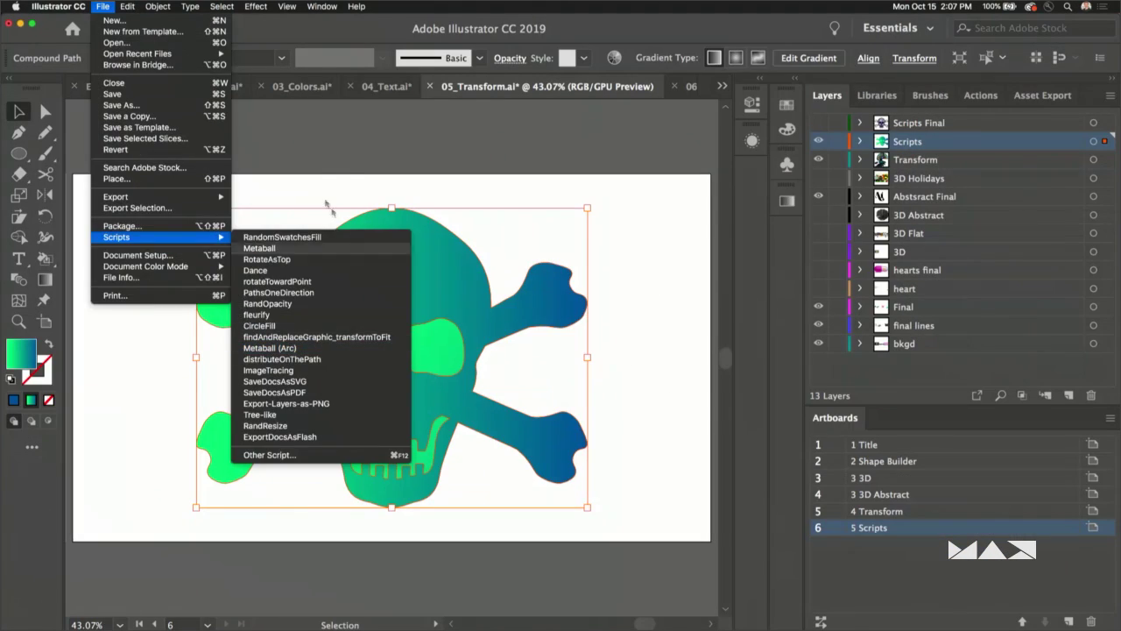
left_click(450, 374)
left_click(141, 239)
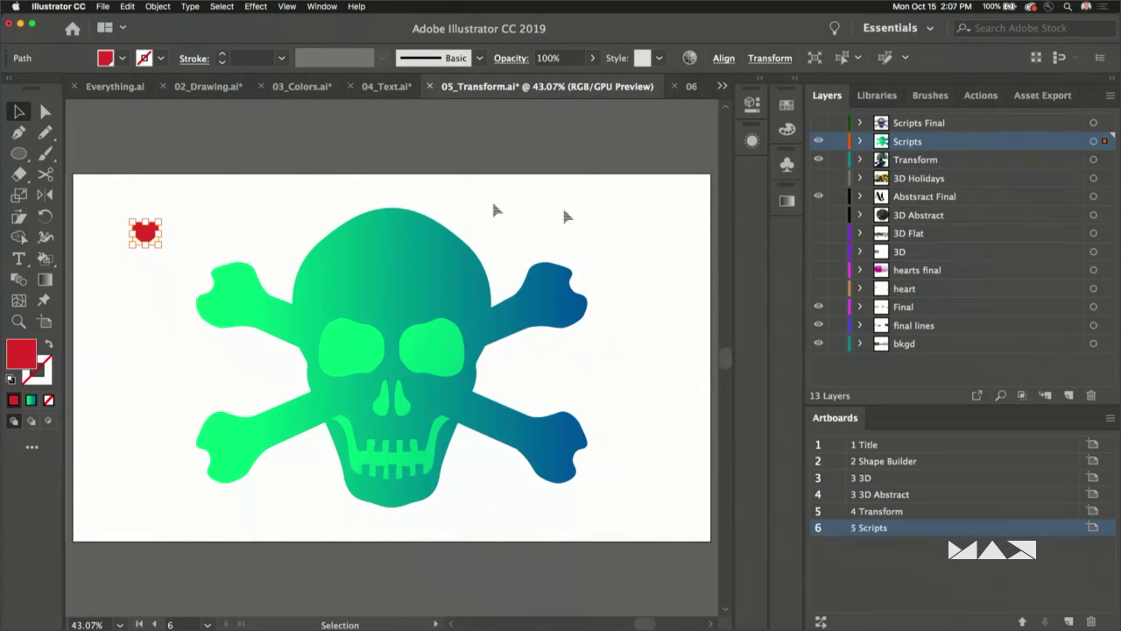
- Show the Scripts Final layer with the heart-filled skull, look over the script list again, and deselect the small red heart
left_click(818, 123)
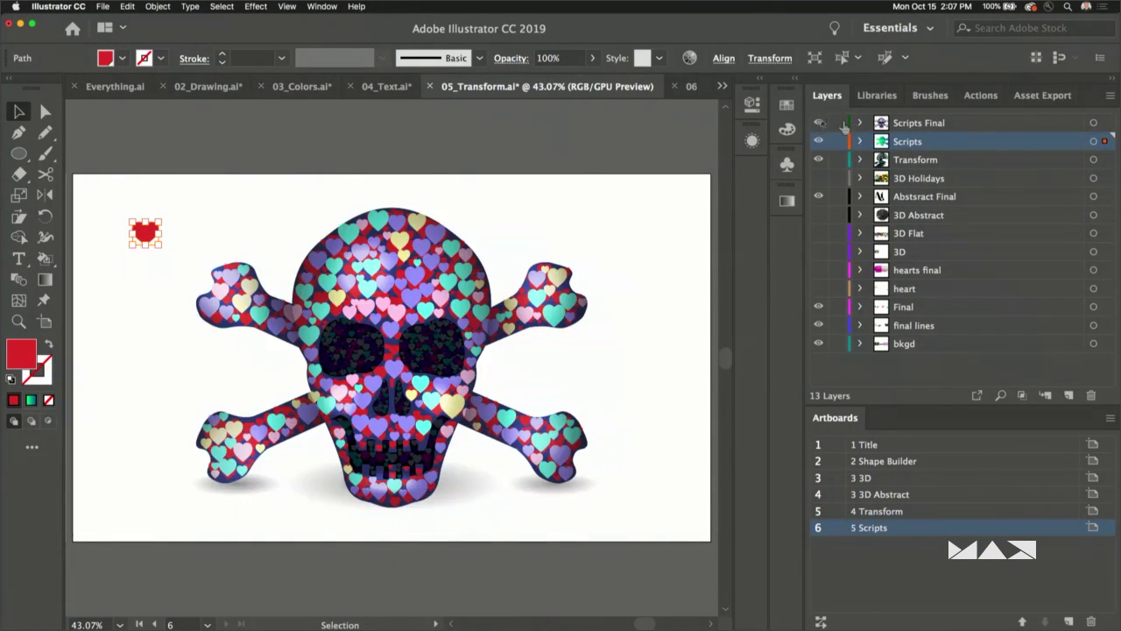
left_click(844, 127)
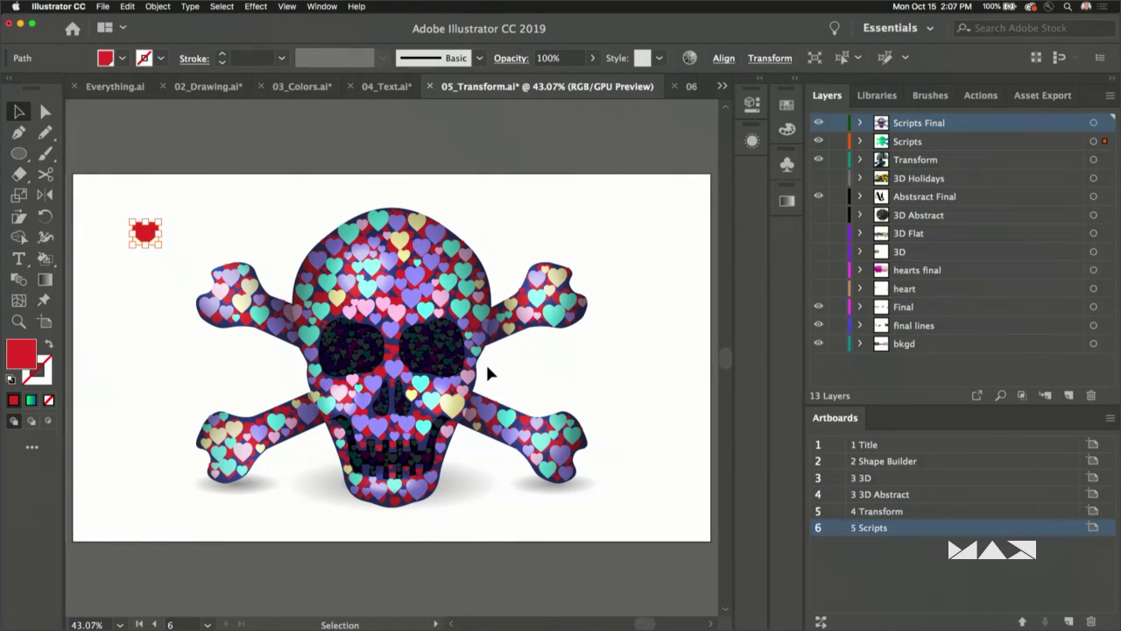
left_click(102, 6)
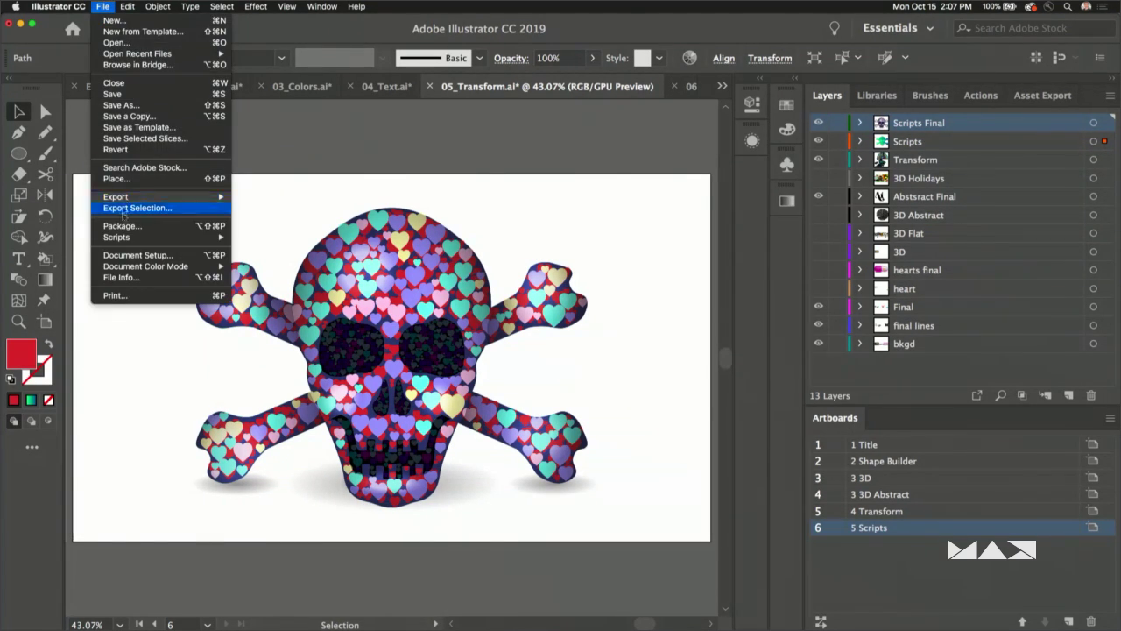
mouse_move(123, 237)
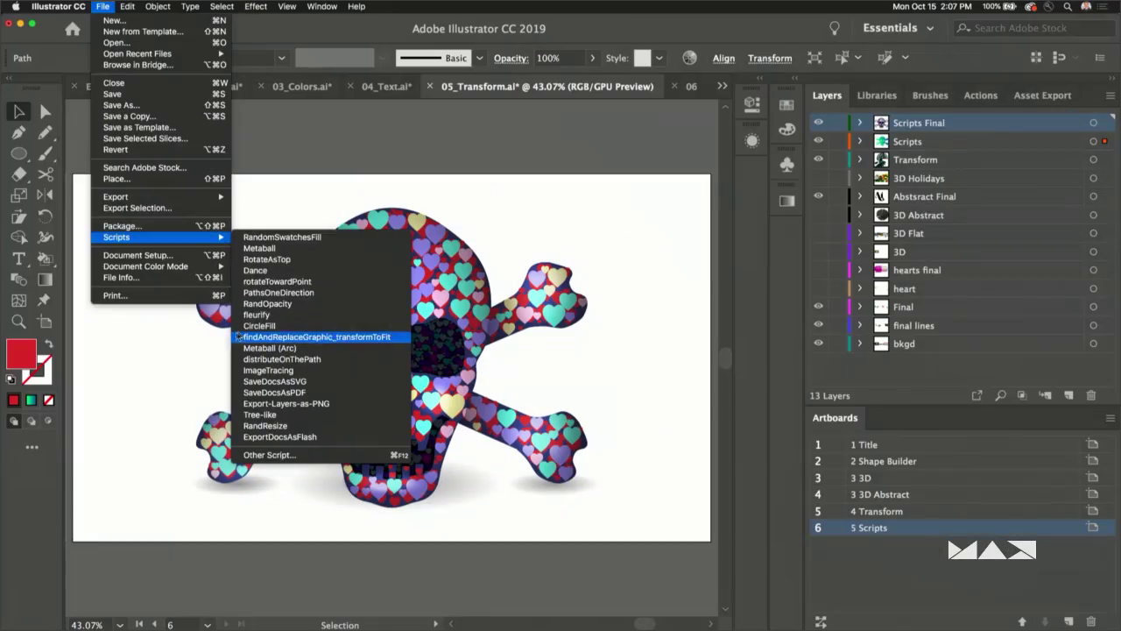
left_click(234, 333)
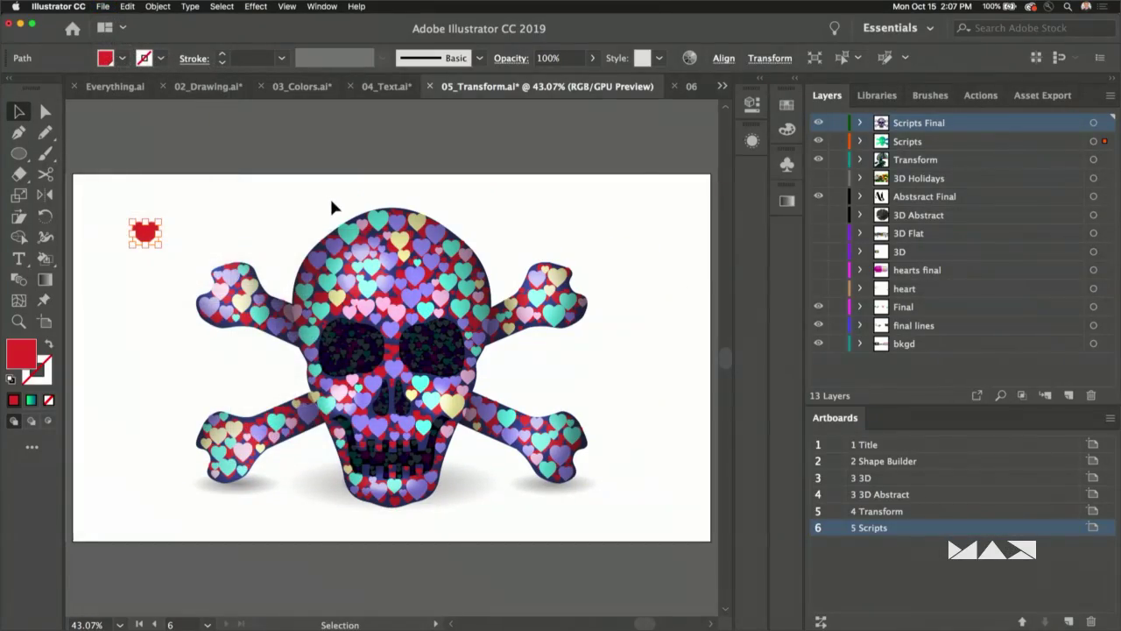
left_click(215, 163)
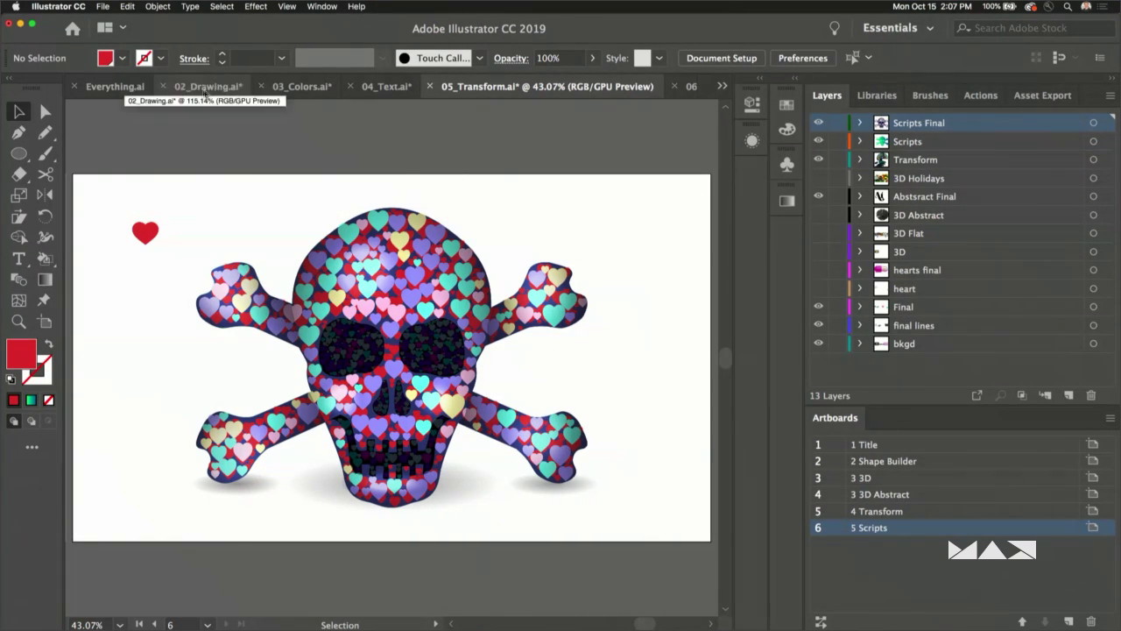
- In 03_Colors.ai, hide the logo icons layer and select all the colored tiles on the 1 Recolor Consolidate artboard
left_click(301, 85)
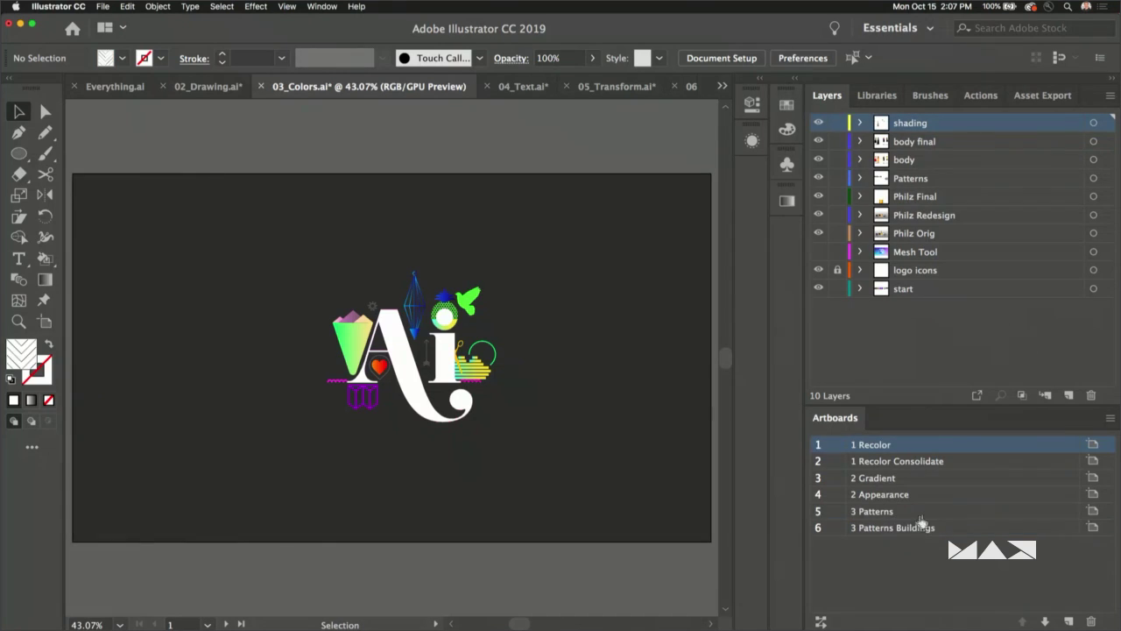
left_click(961, 461)
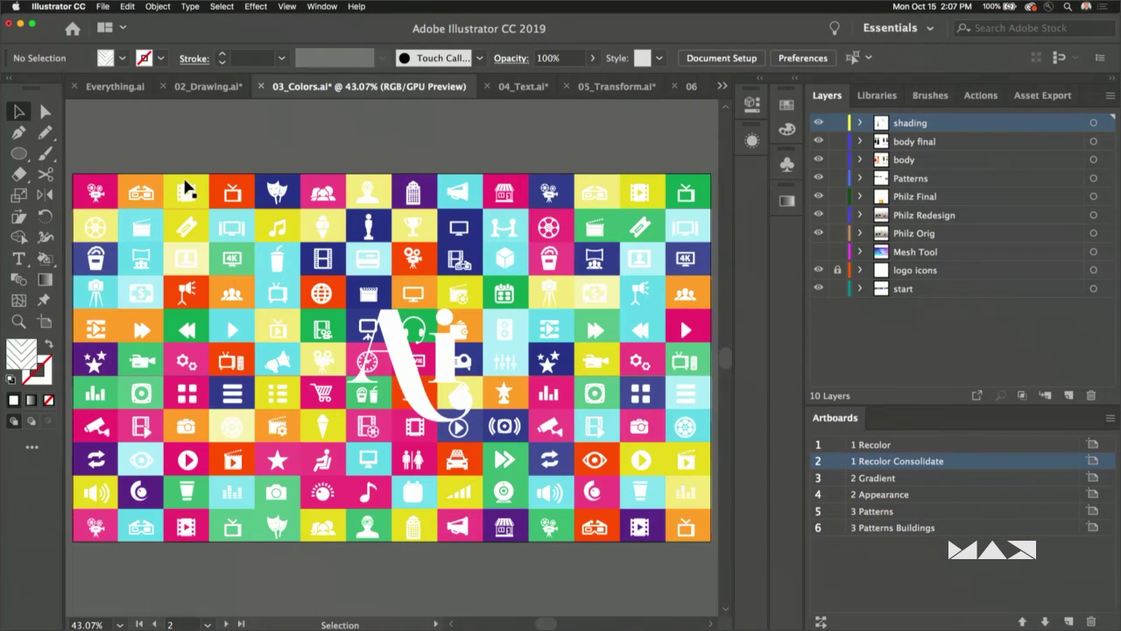
left_click(842, 275)
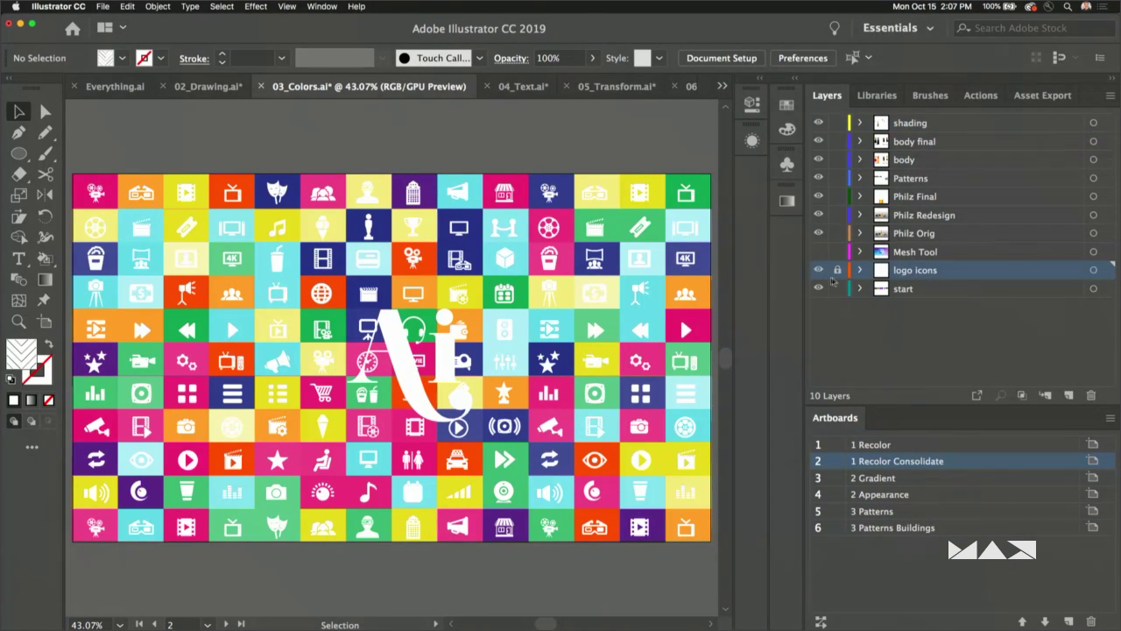
left_click(819, 277)
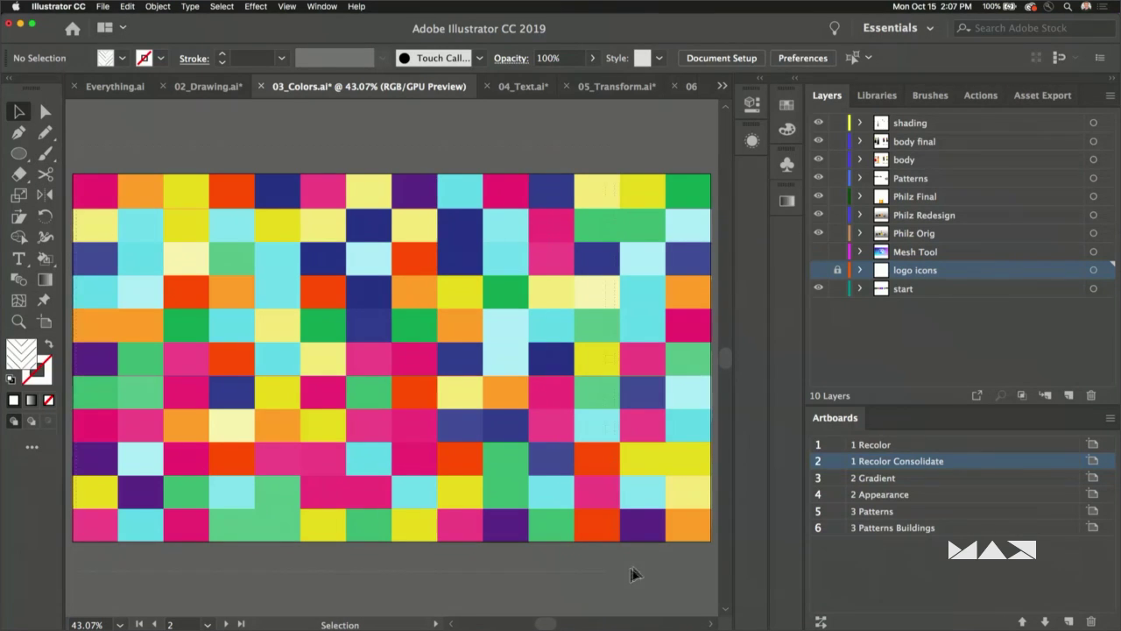
key("super+a")
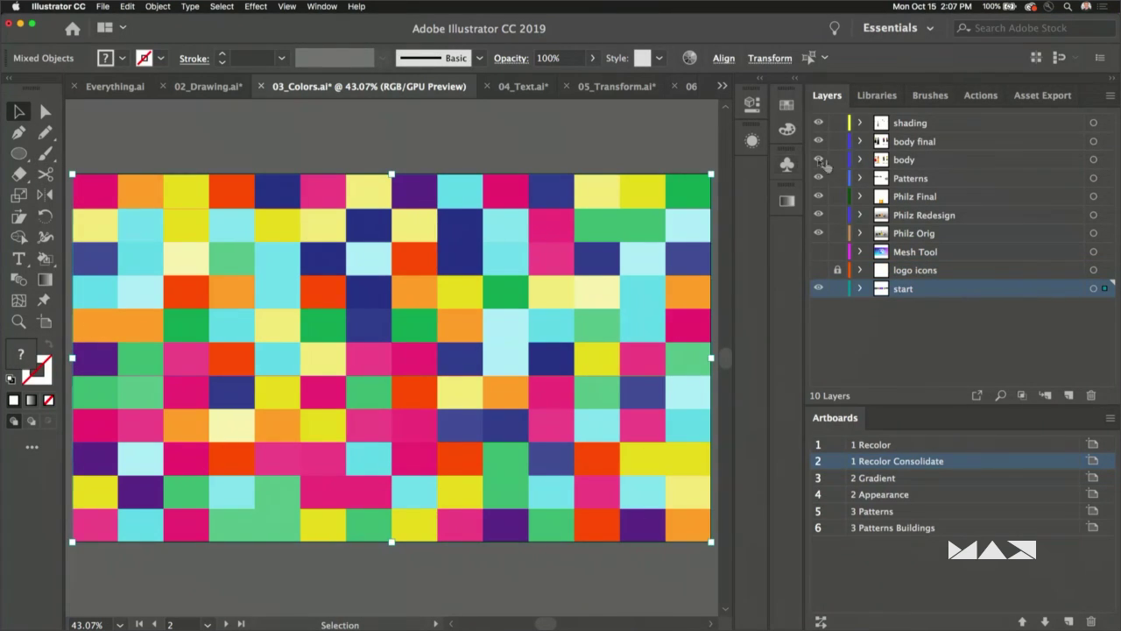
- Expand the collapsed Swatches, Symbols and Gradient panels and fill the selected tiles with pale yellow from the pastel color group
left_click(787, 105)
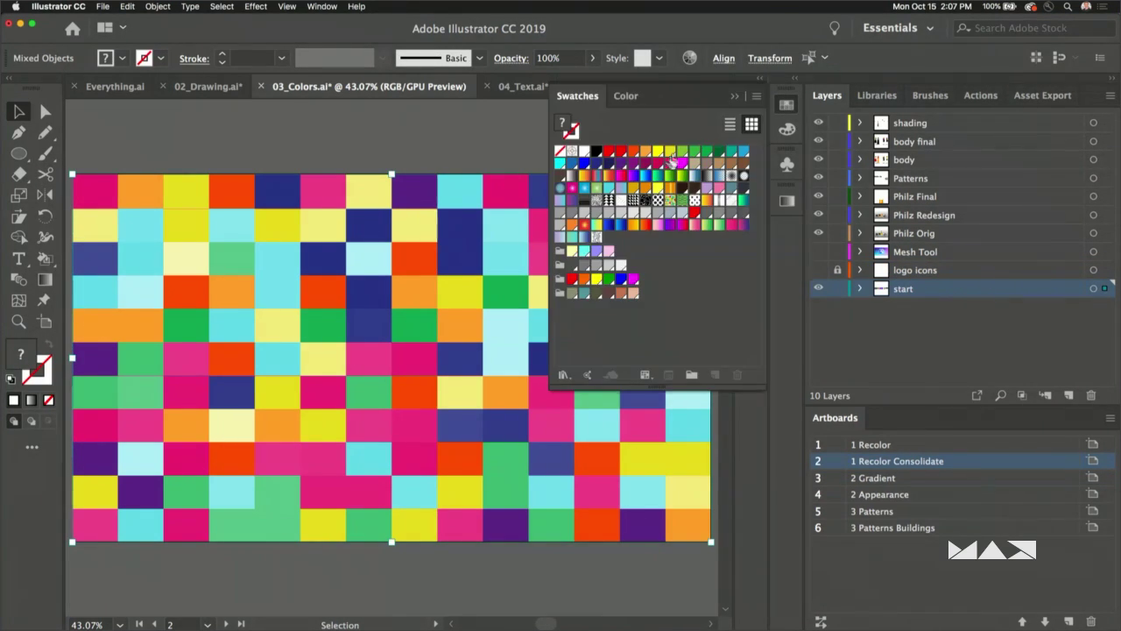
left_click(620, 153)
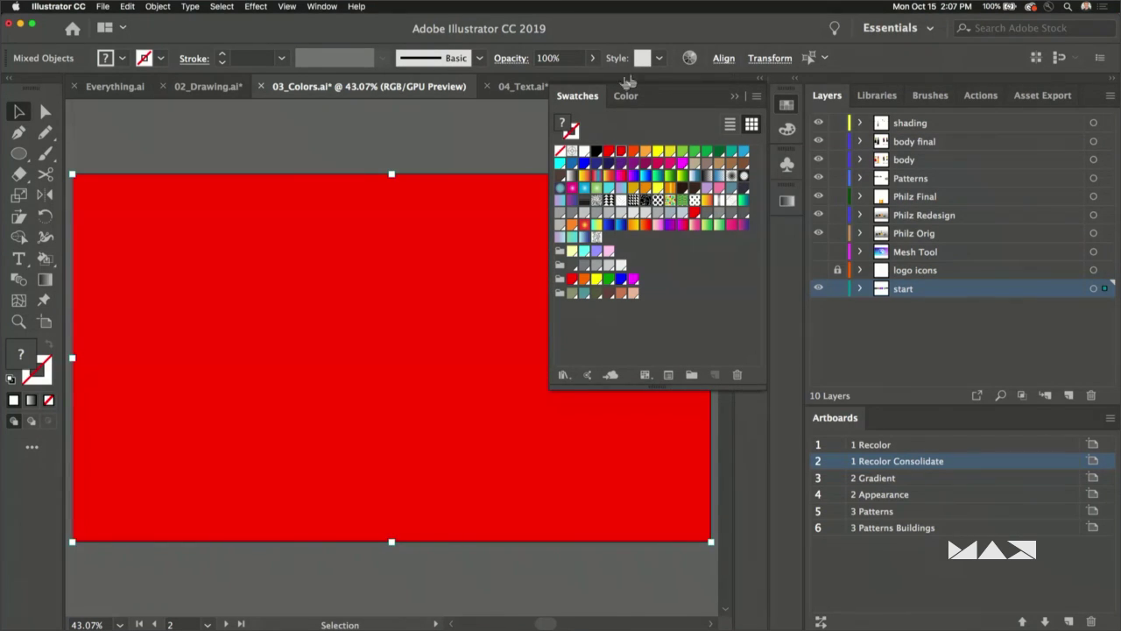
left_click(729, 100)
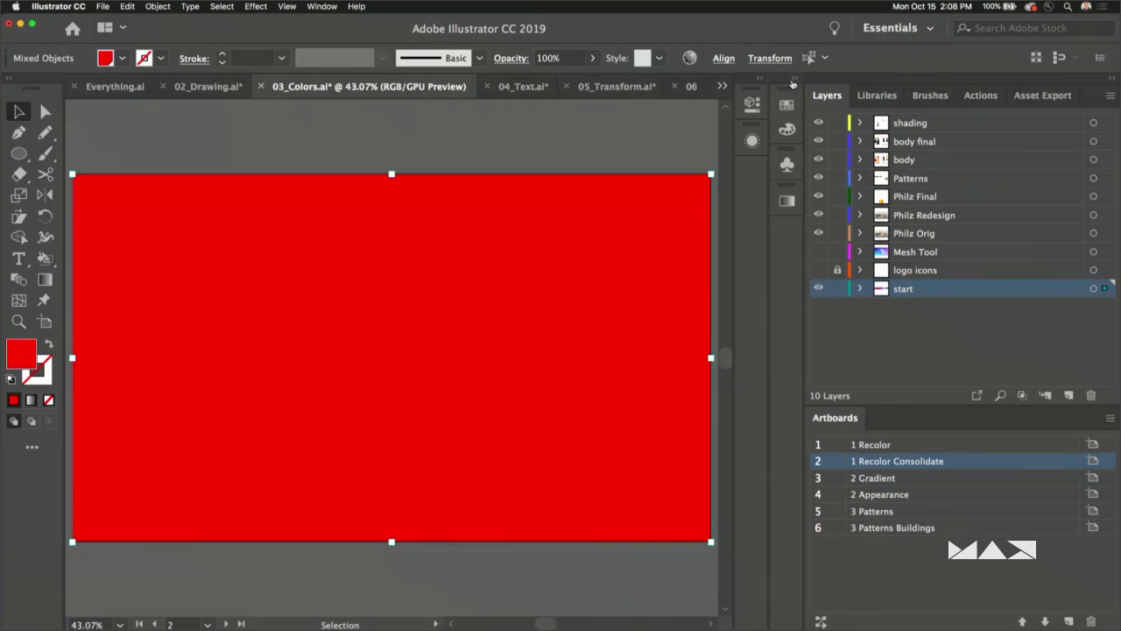
left_click(793, 82)
scroll(643, 171, "down", 5)
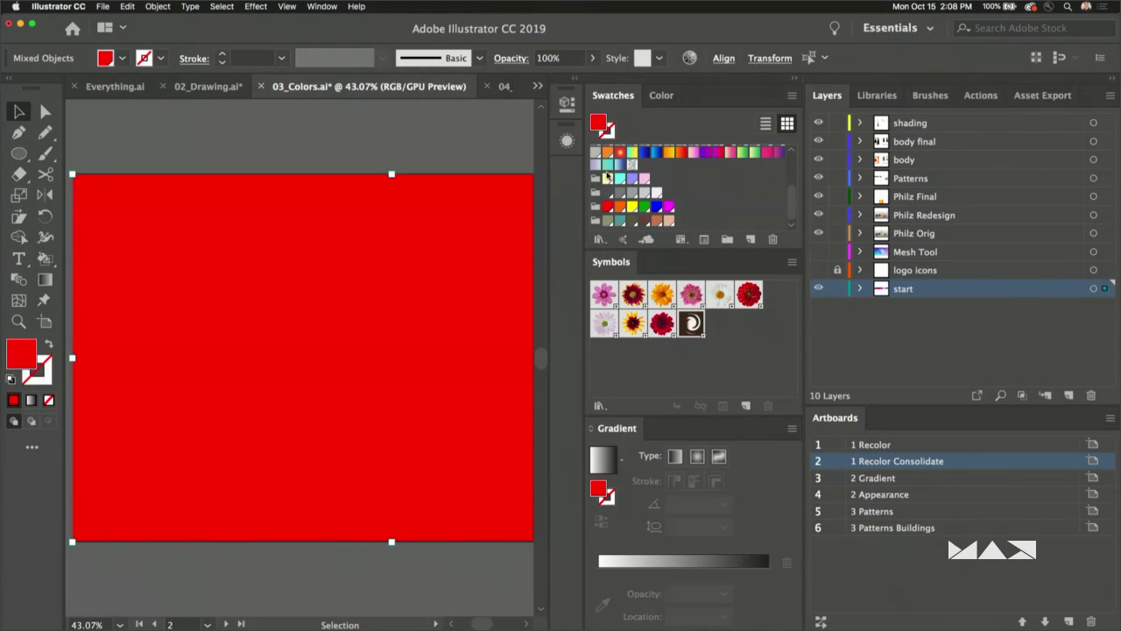
left_click(608, 179)
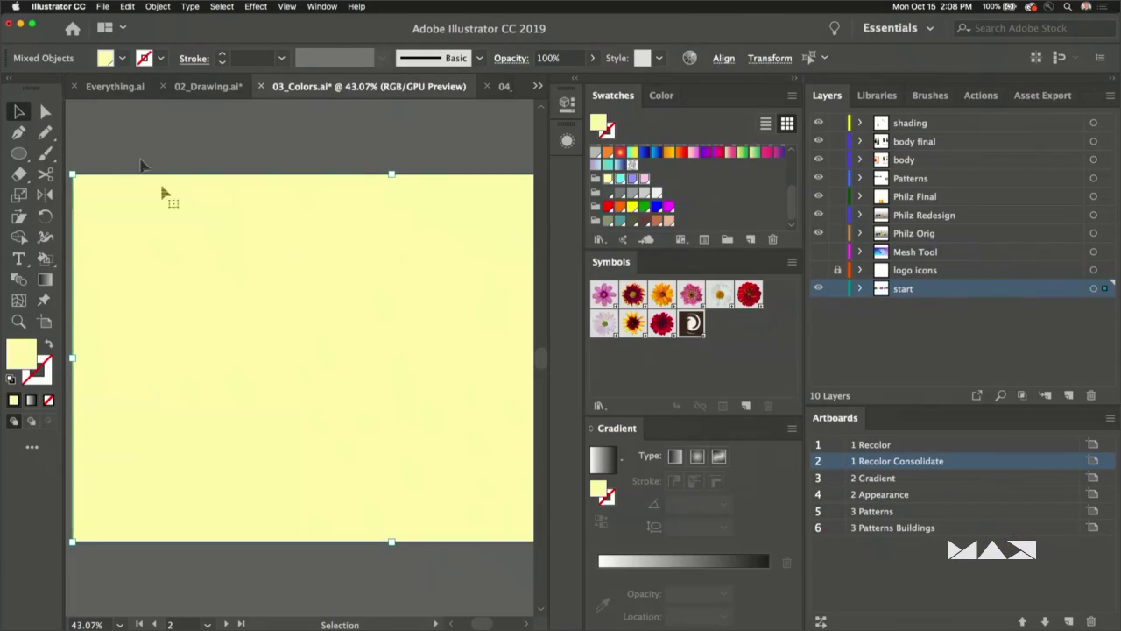
- Give the selected tiles a stroke in the same pale yellow swatch from the pastel color group
left_click(102, 7)
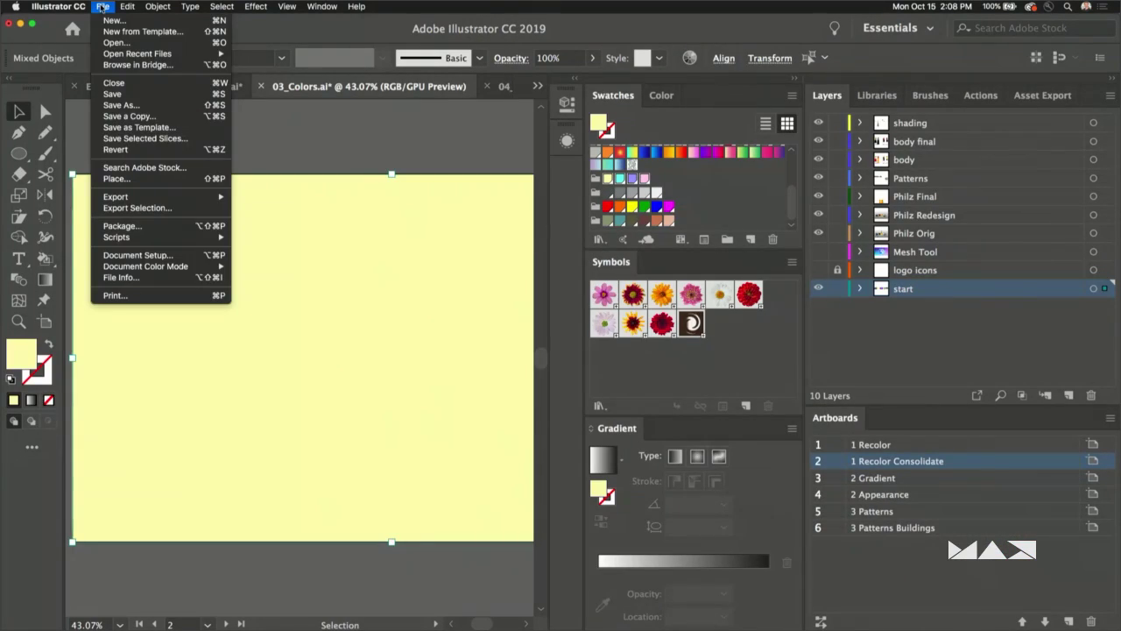
key("Escape")
left_click(40, 367)
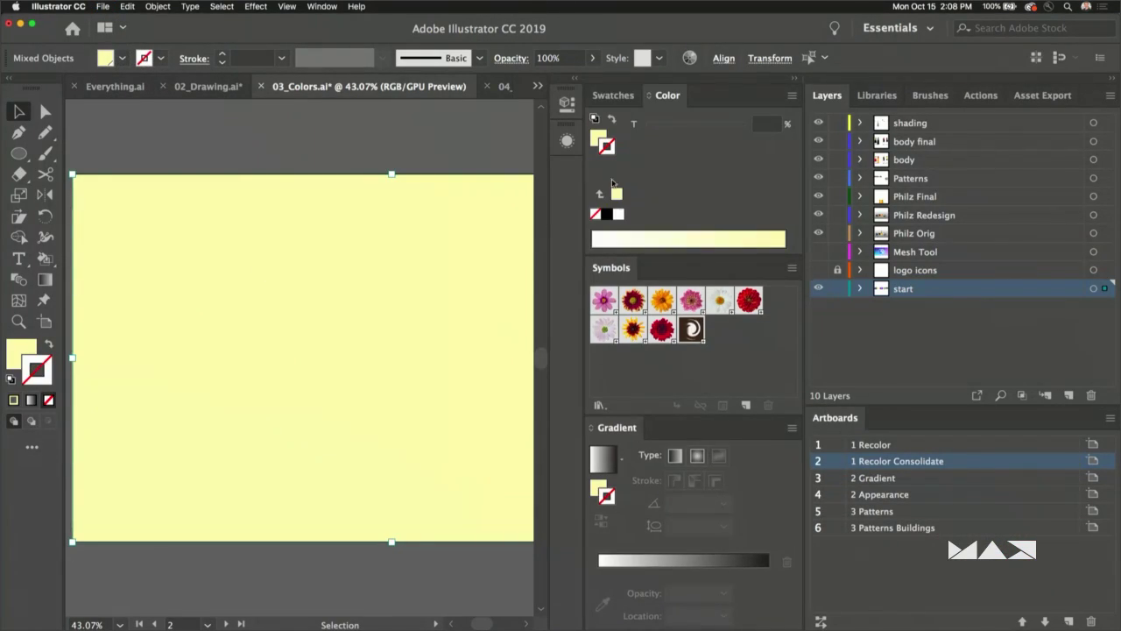
left_click(606, 214)
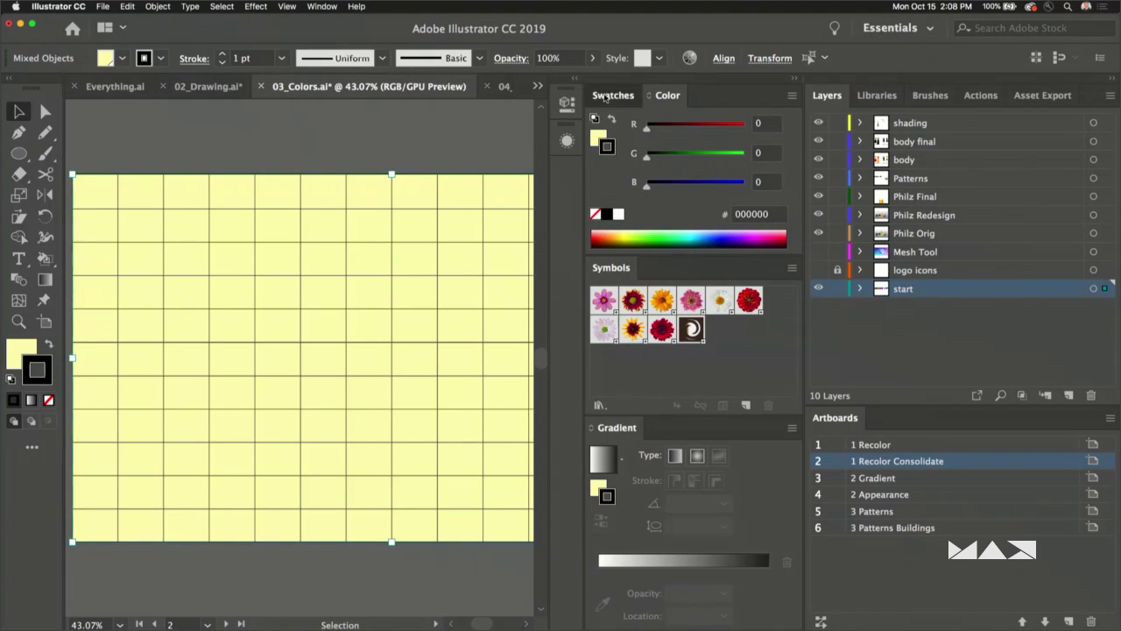
left_click(606, 96)
scroll(636, 226, "down", 3)
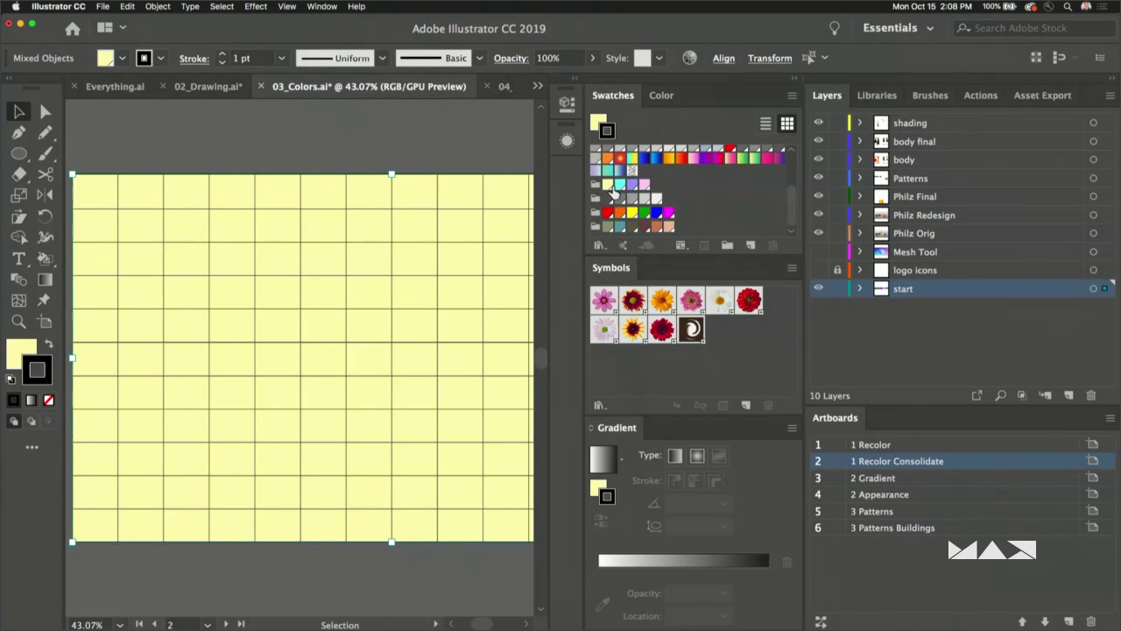
left_click(609, 186)
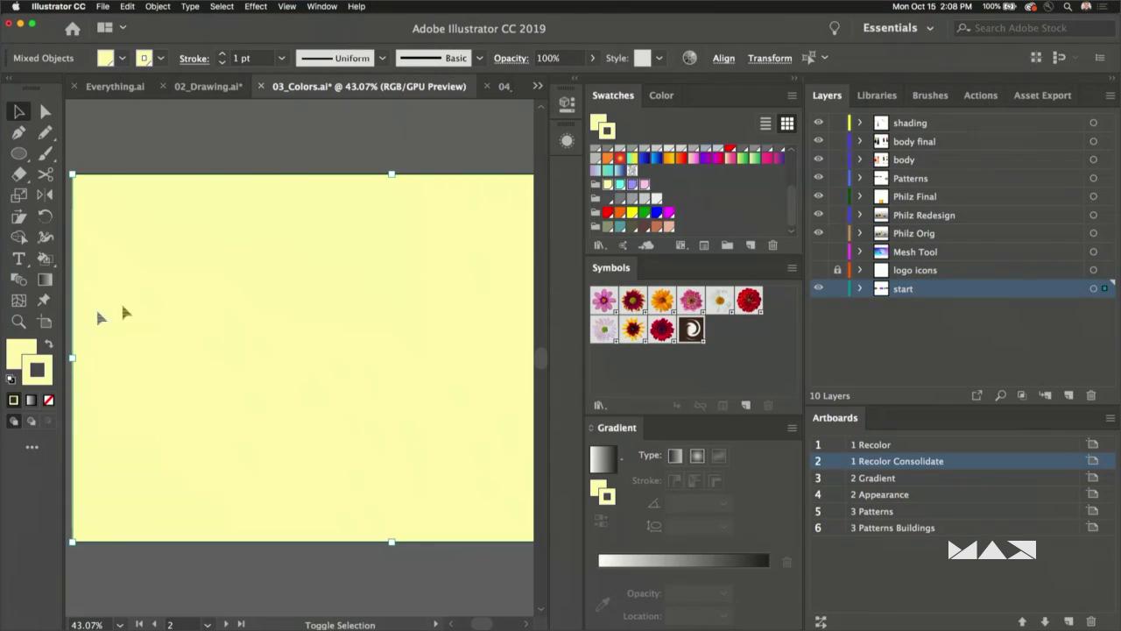
- Make the fill active and run the RandomSwatchesFill script to recolor the tiles randomly from the pastel color group
left_click(31, 352)
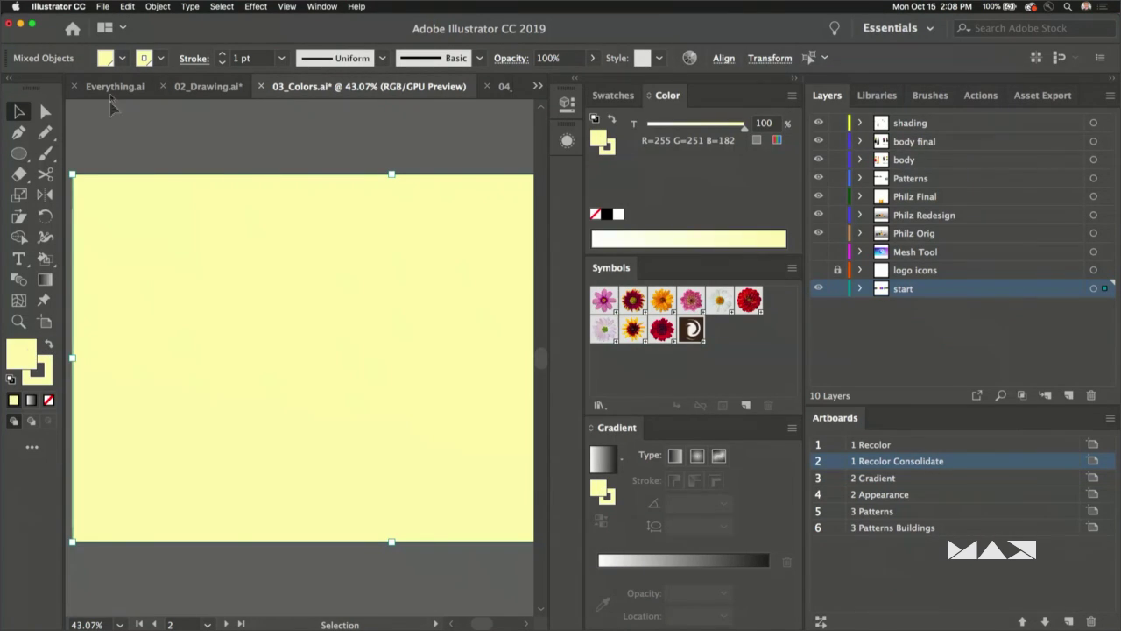
left_click(103, 6)
mouse_move(182, 238)
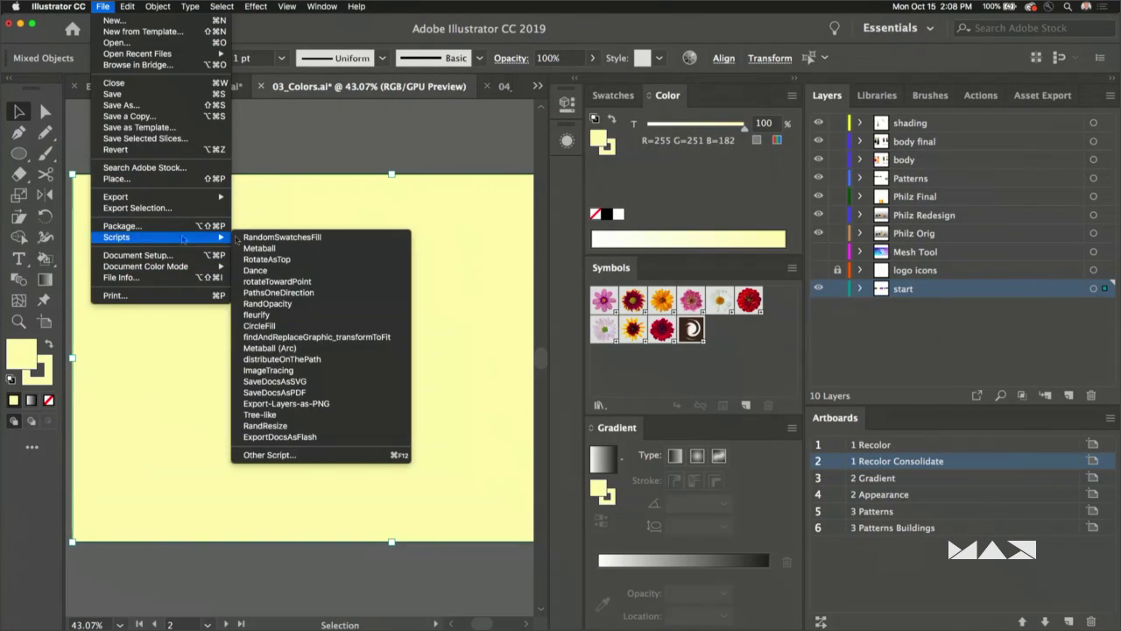
left_click(294, 238)
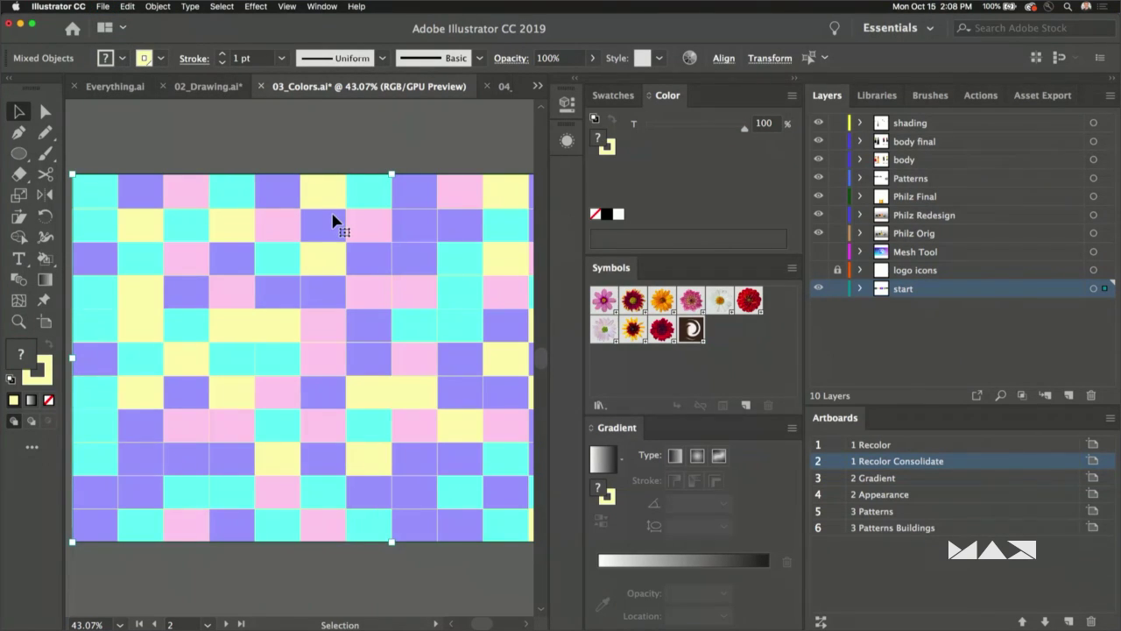
left_click(102, 6)
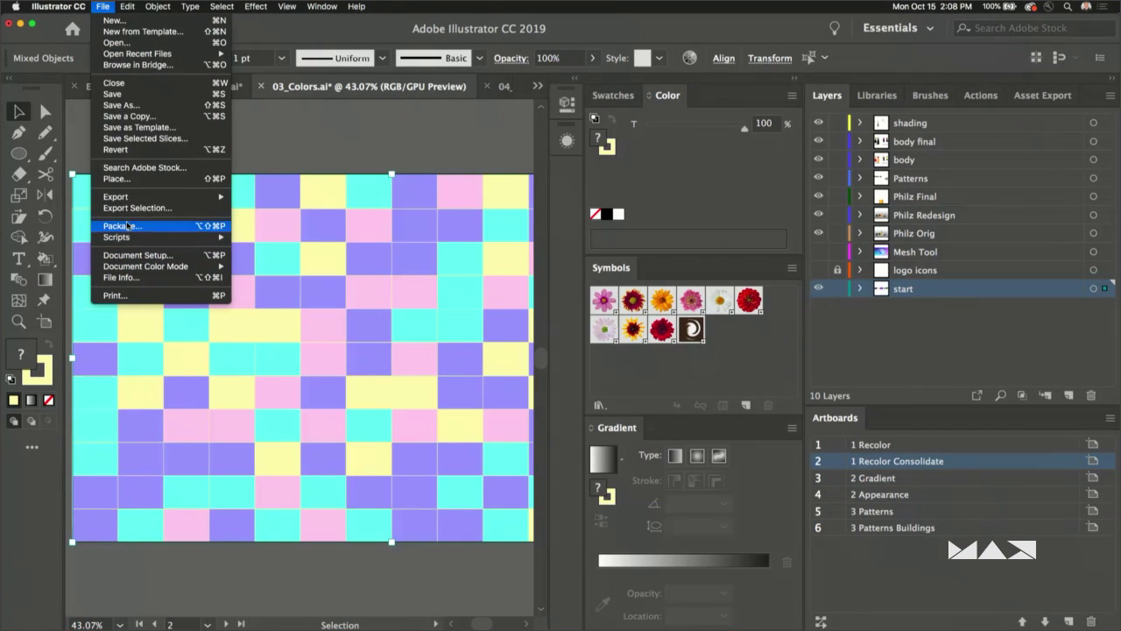
mouse_move(124, 236)
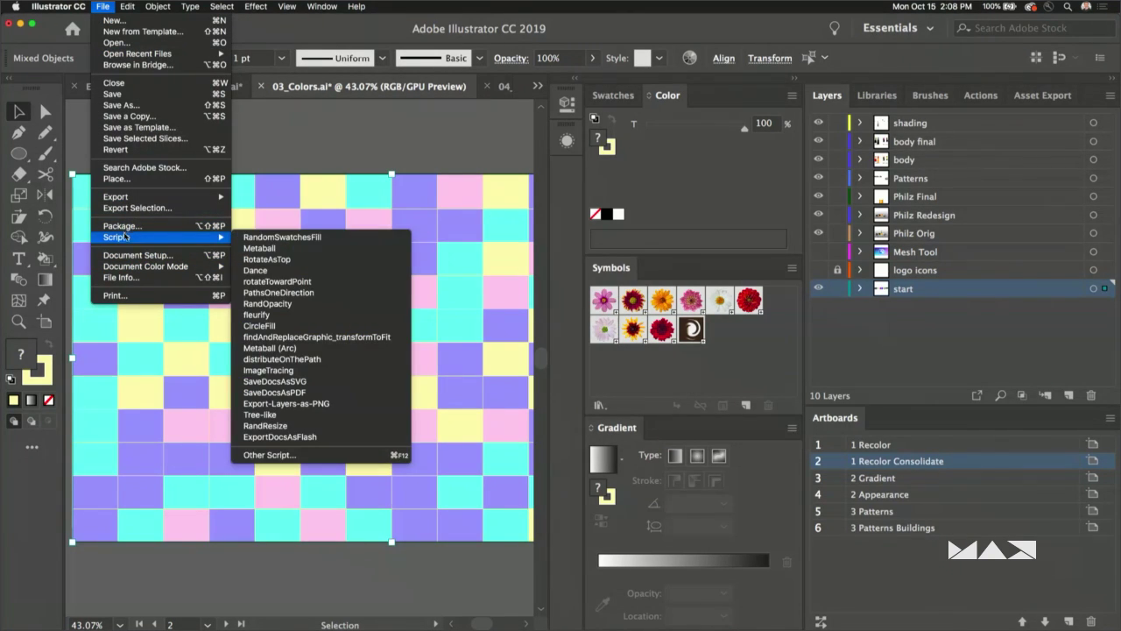
left_click(266, 235)
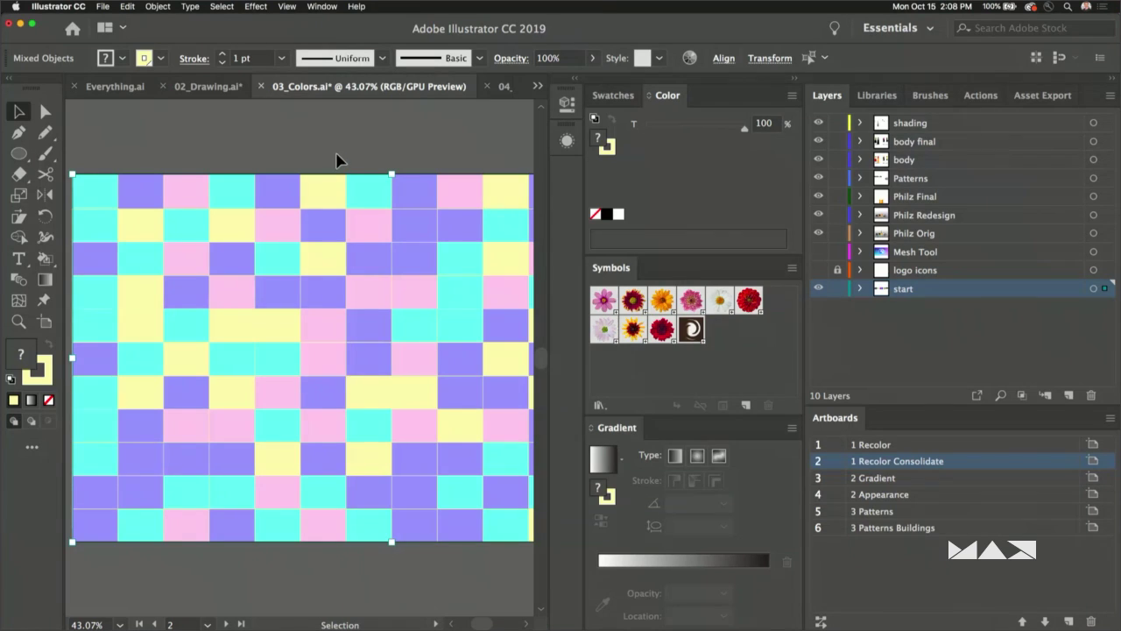
- Fill the tiles with red from the bright color group, randomize them with the RandomSwatchesFill script, and deselect
left_click(612, 94)
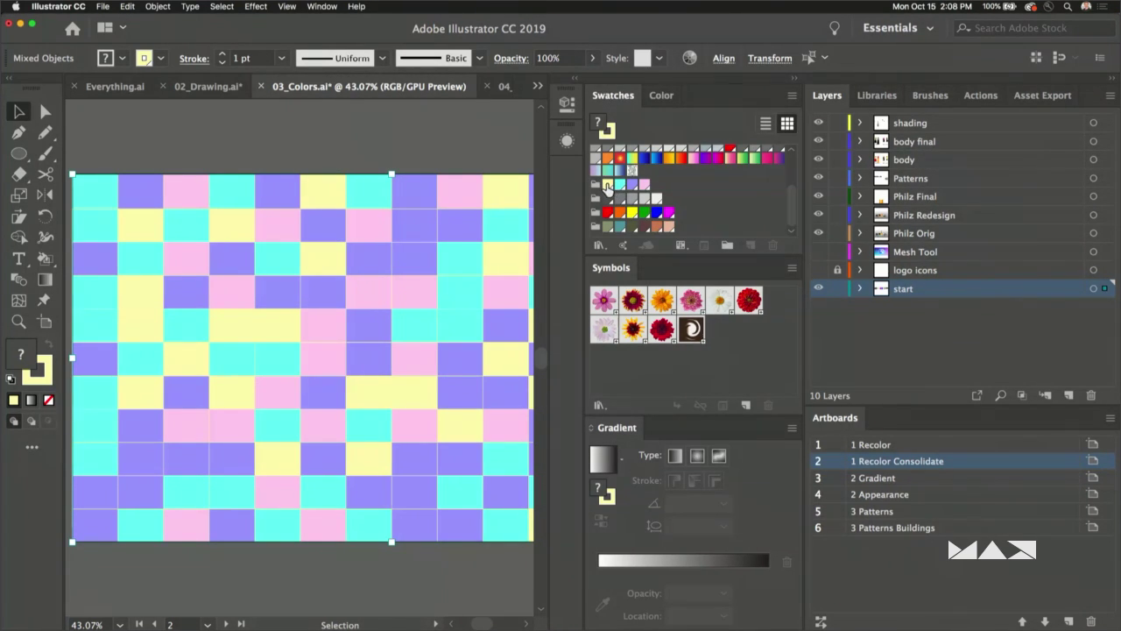
left_click(608, 212)
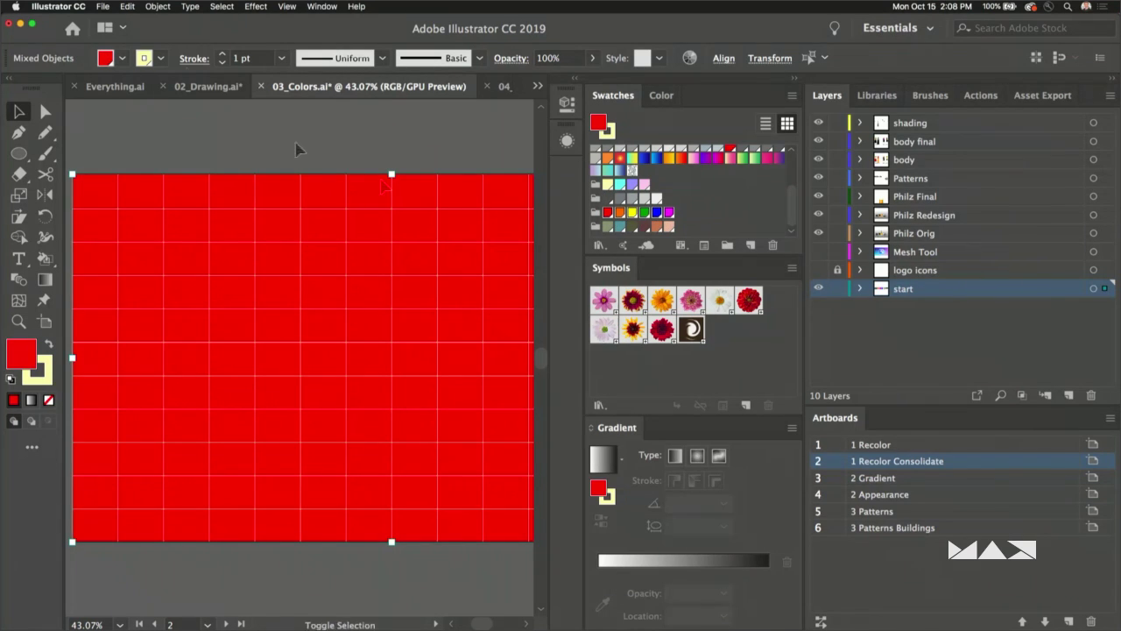
left_click(102, 6)
mouse_move(141, 238)
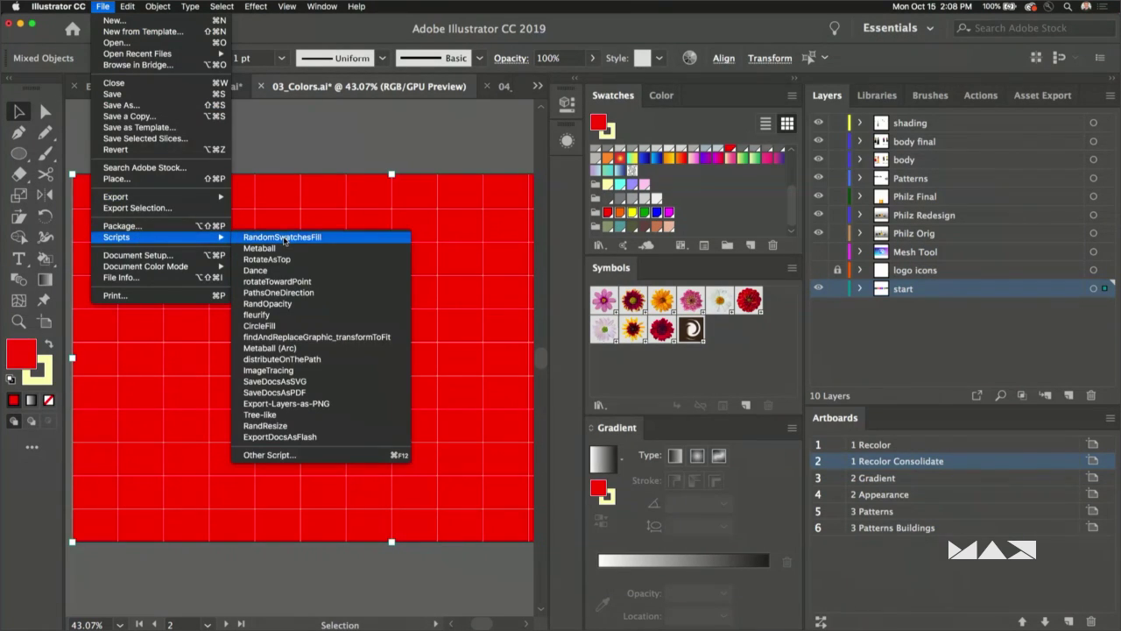
left_click(283, 239)
left_click(309, 127)
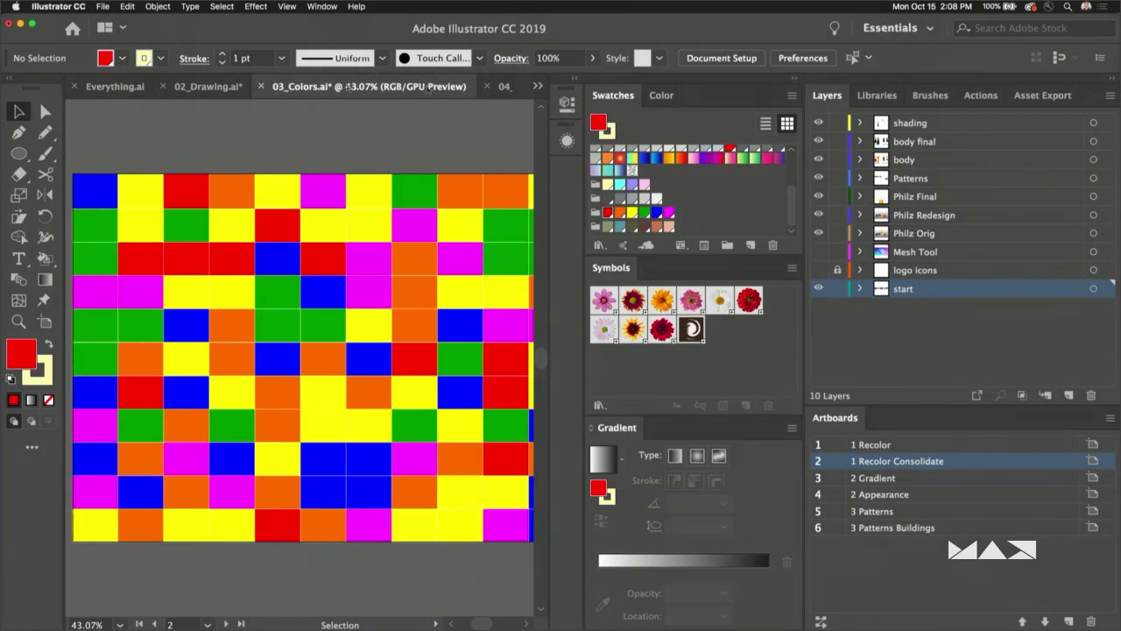
- Switch back to the 05_Transform.ai document
left_click(537, 86)
left_click(576, 144)
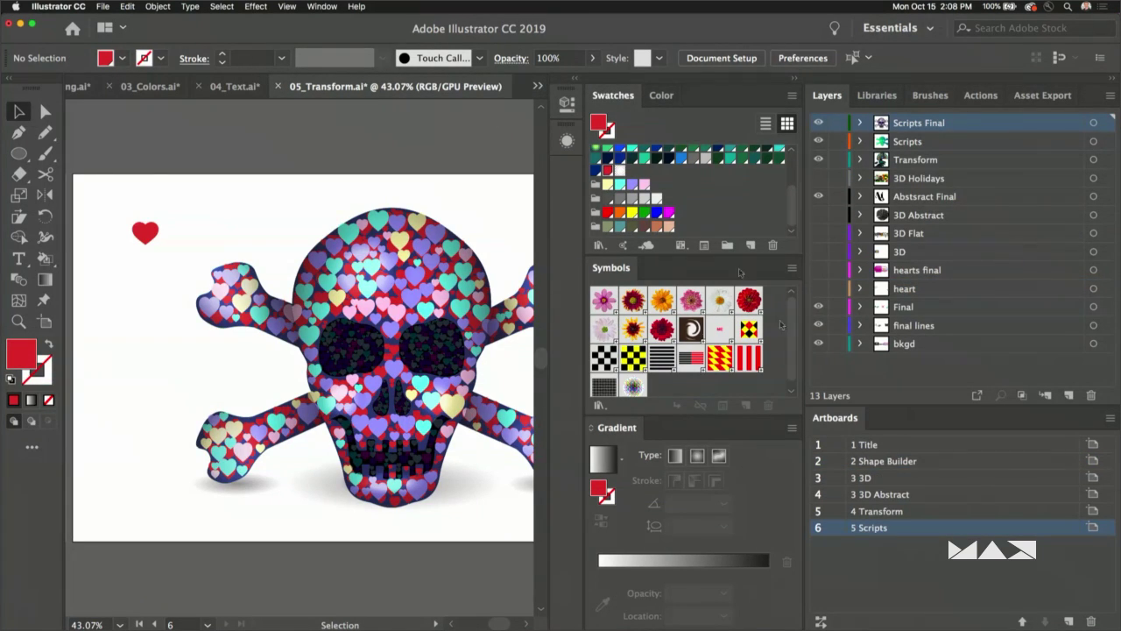
- Switch to the 06_Managing.ai document, collapse the swatches, symbols and gradient panels, and go to the Global Edits artboard
left_click(537, 86)
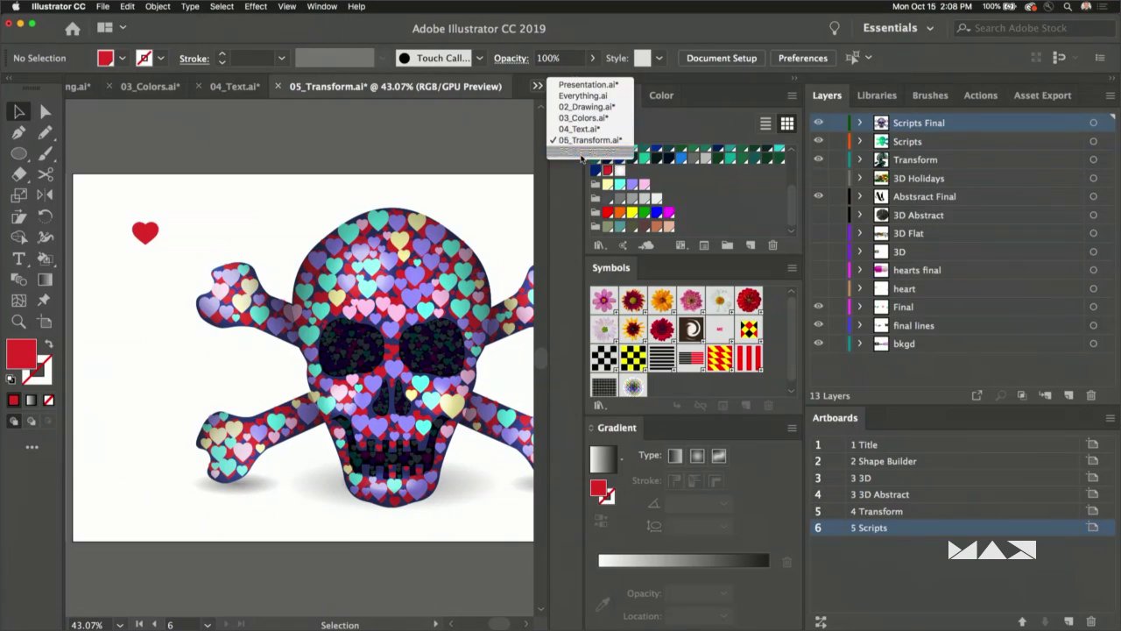
left_click(578, 146)
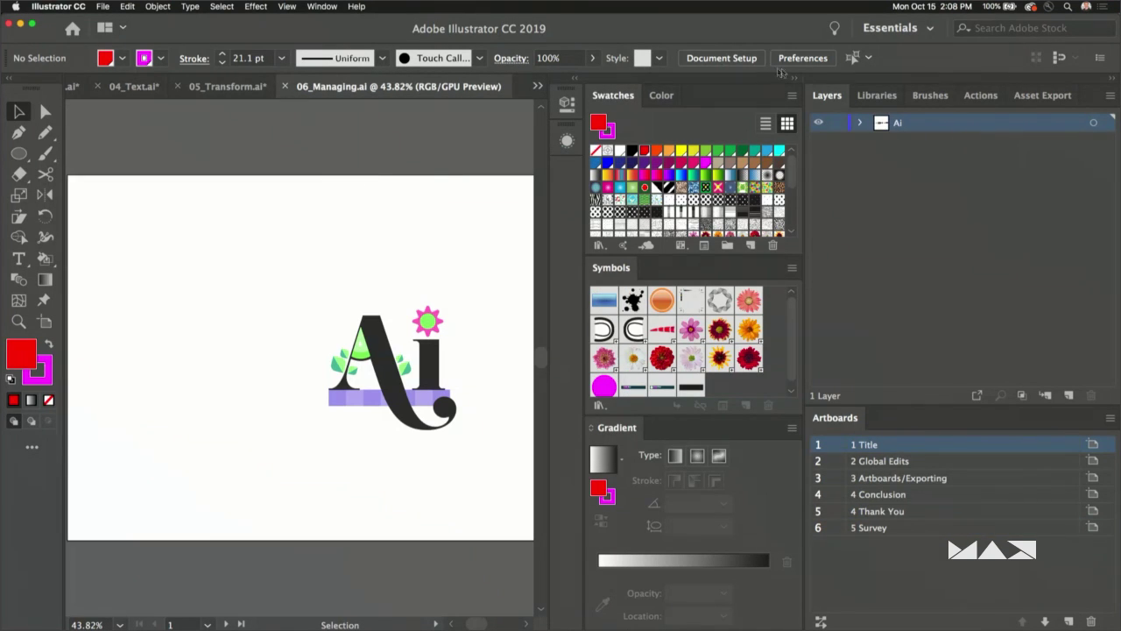
left_click(794, 80)
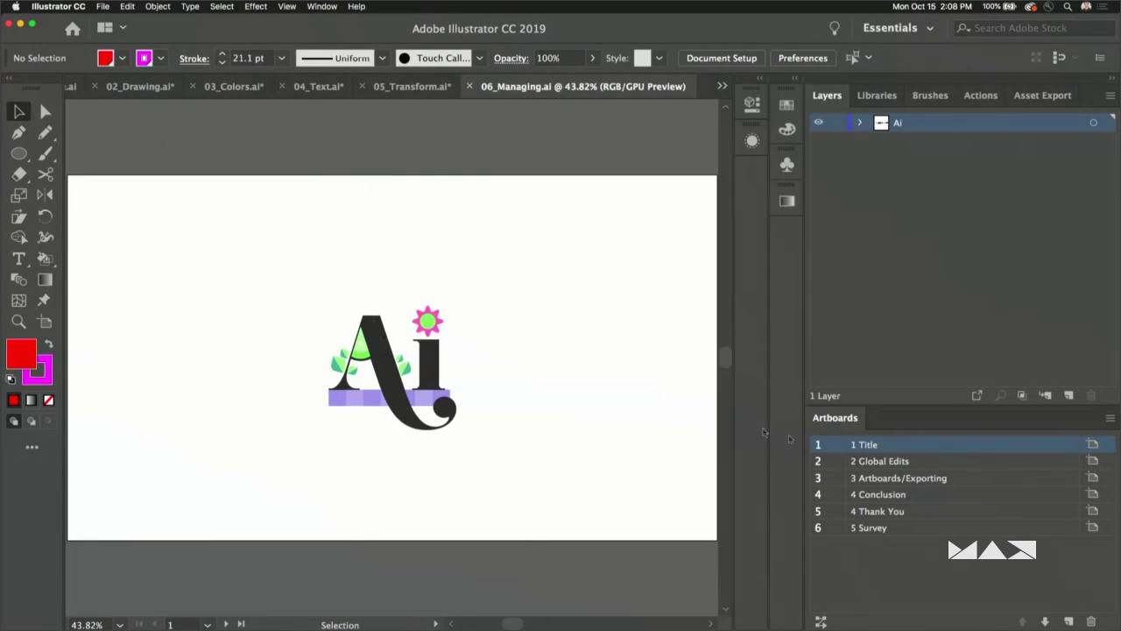
left_click(954, 464)
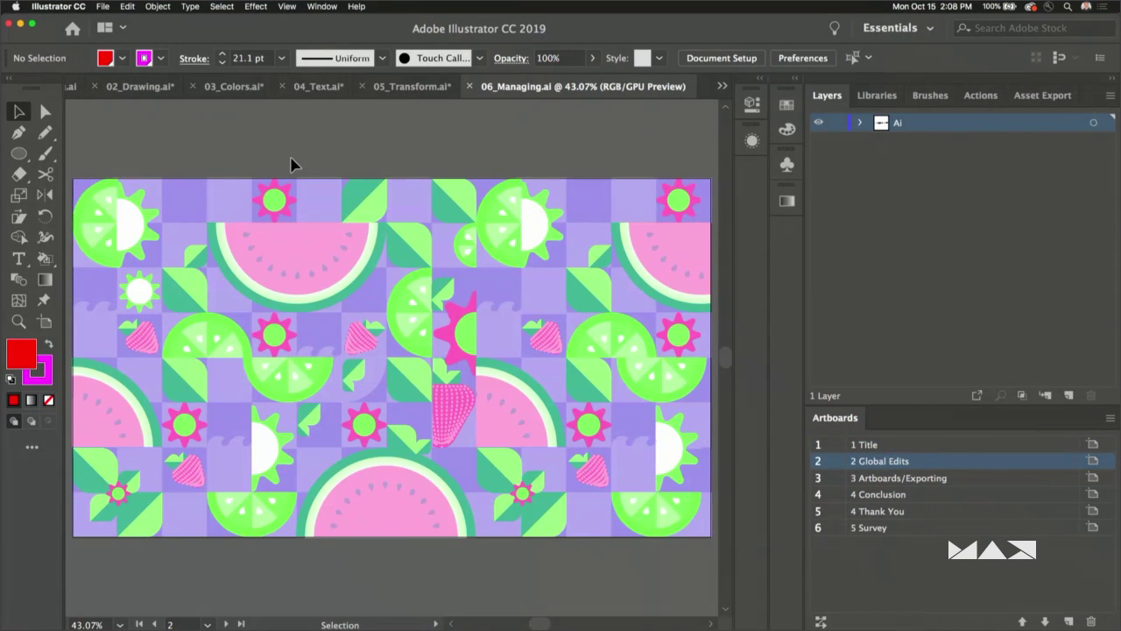
- Select several repeated watermelon and lime shapes in turn, ending with the half lime in the pattern's upper-left corner
left_click(308, 248)
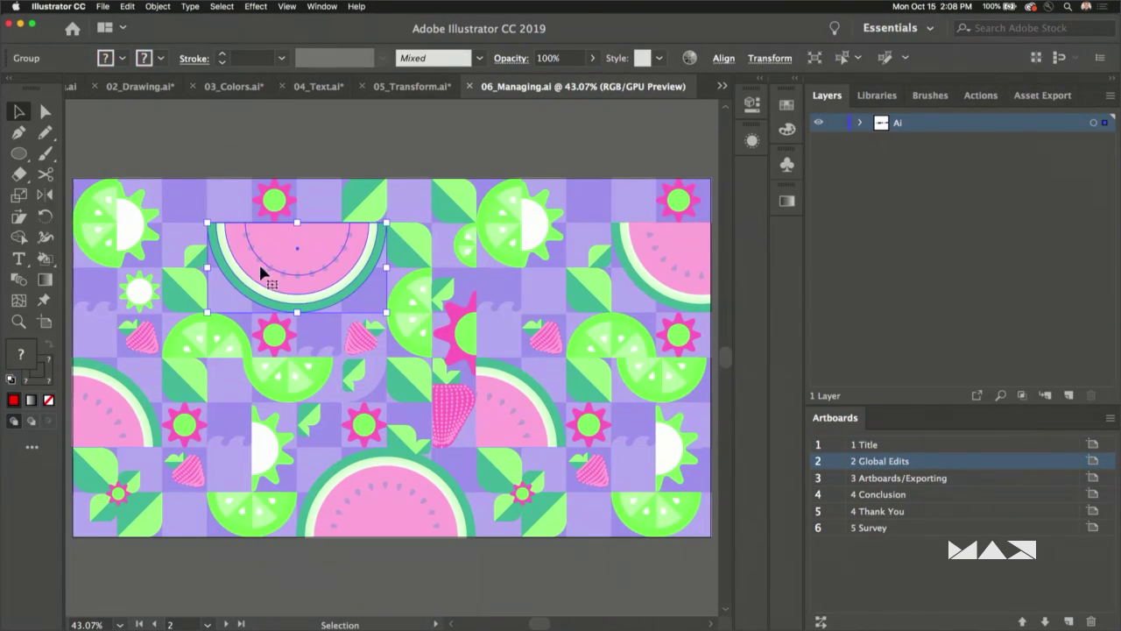
left_click(146, 403)
left_click(343, 513)
left_click(245, 273)
left_click(205, 335)
left_click(114, 225)
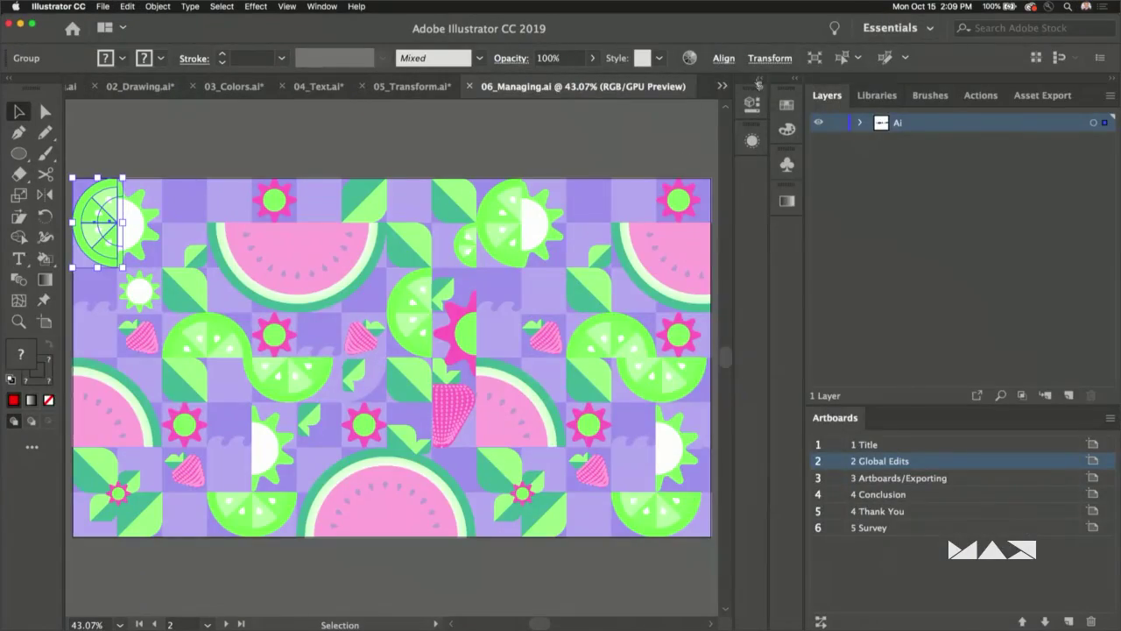
- Expand the Properties panel, collapse the Layers and Artboards panels, and start a global edit of the selected half lime
left_click(758, 79)
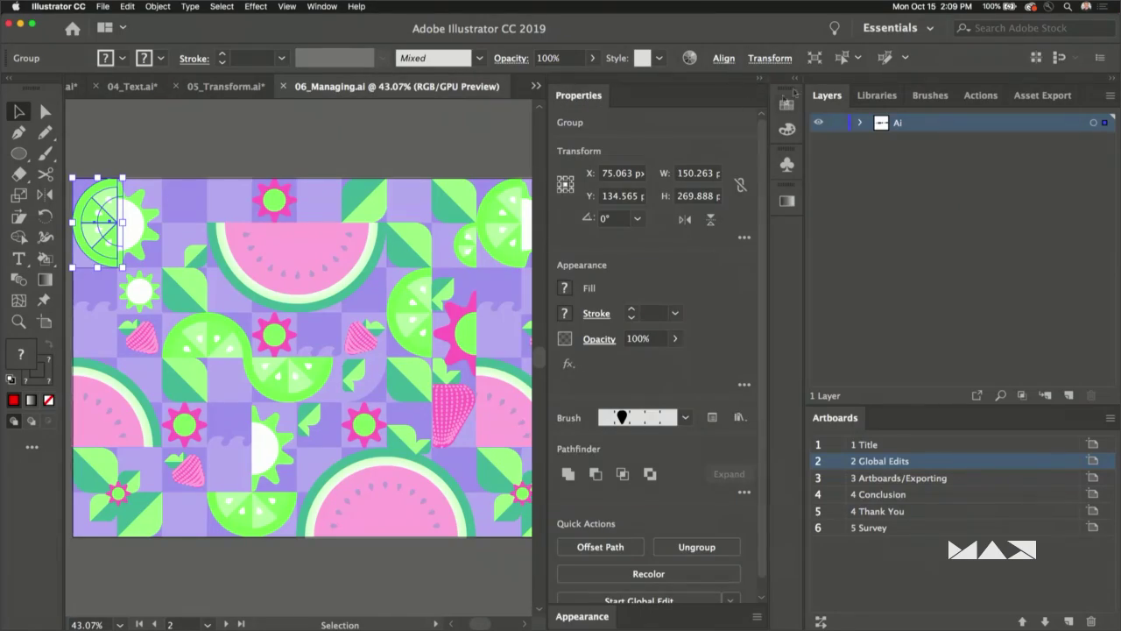
left_click(1109, 80)
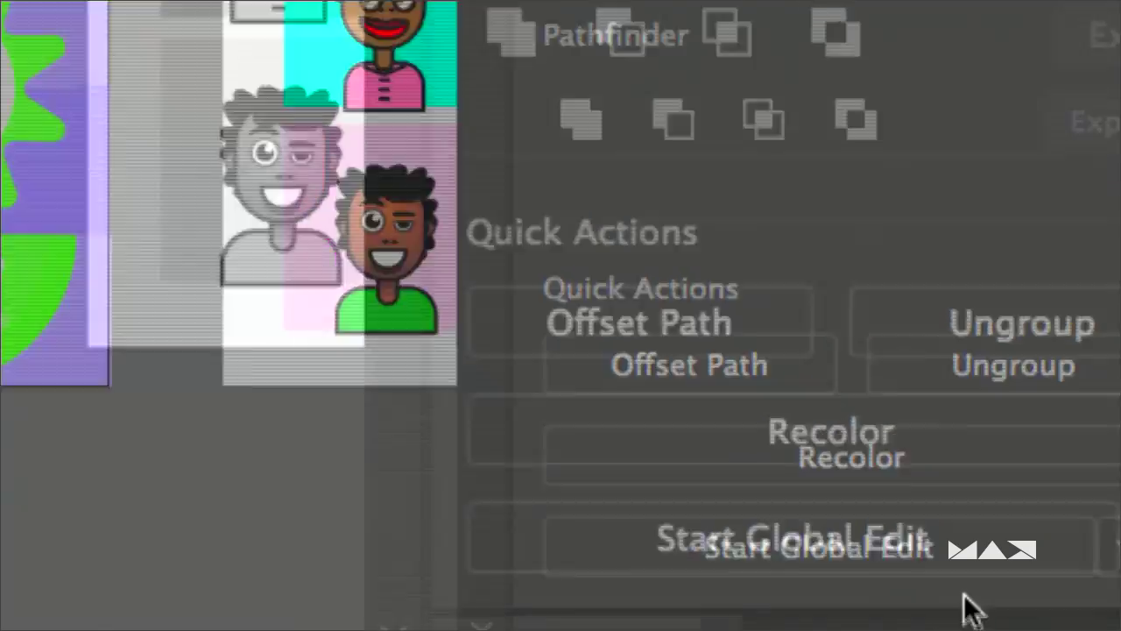
left_click(848, 550)
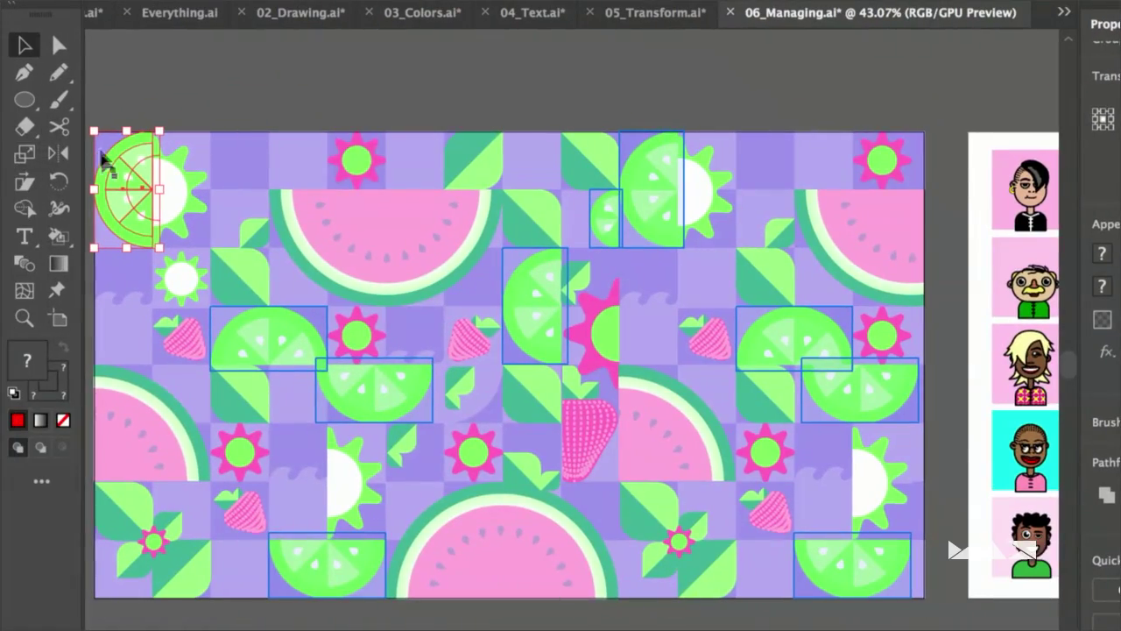
- Isolate the lime's rind, fill it with dark green 398920, and leave isolation mode to finish the global edit
double_click(105, 168)
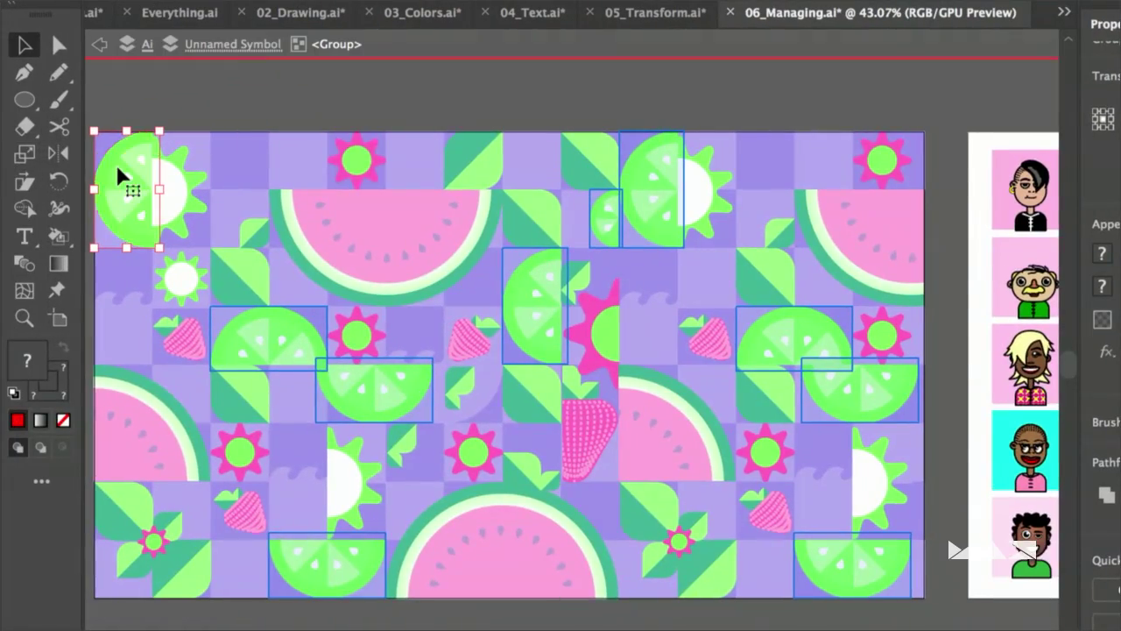
left_click(105, 180)
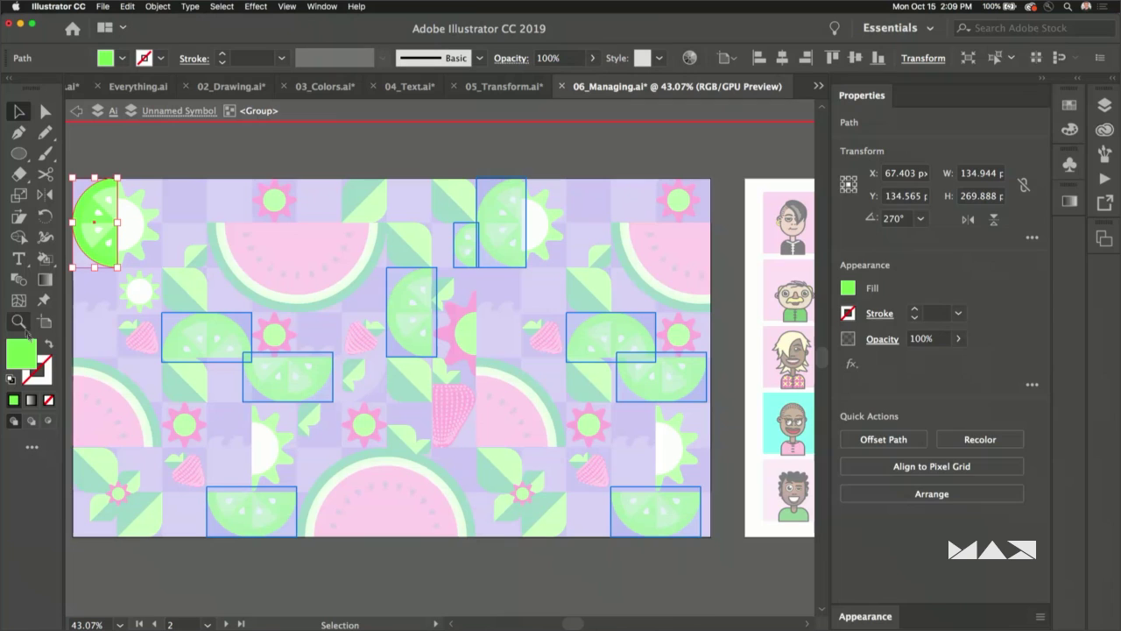
double_click(26, 353)
left_click(836, 272)
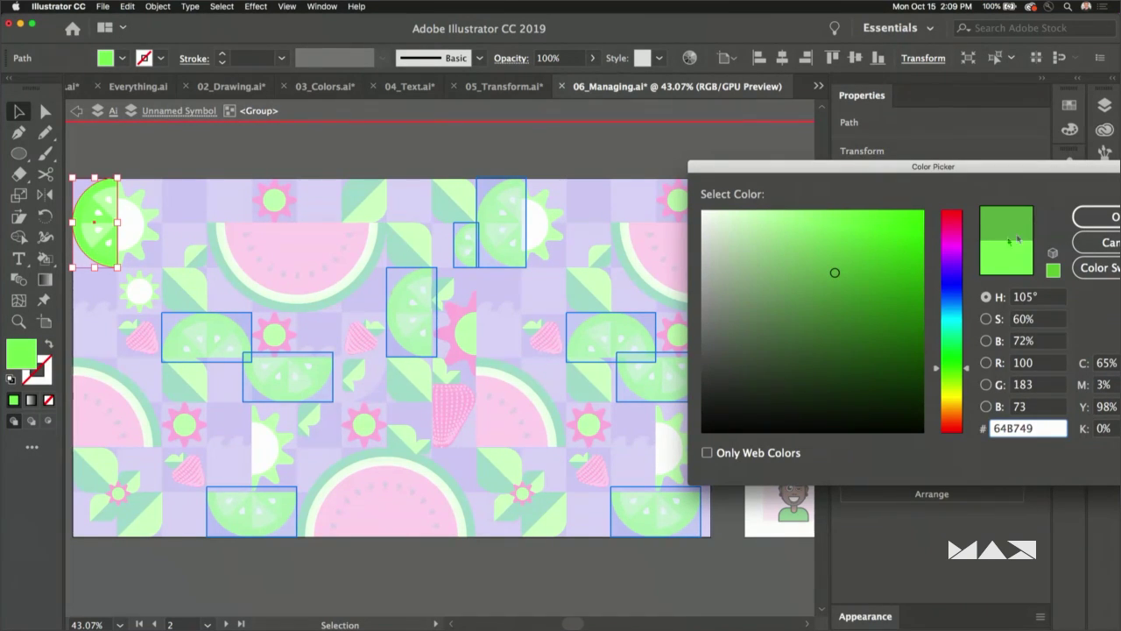
left_click_drag(870, 287, 875, 311)
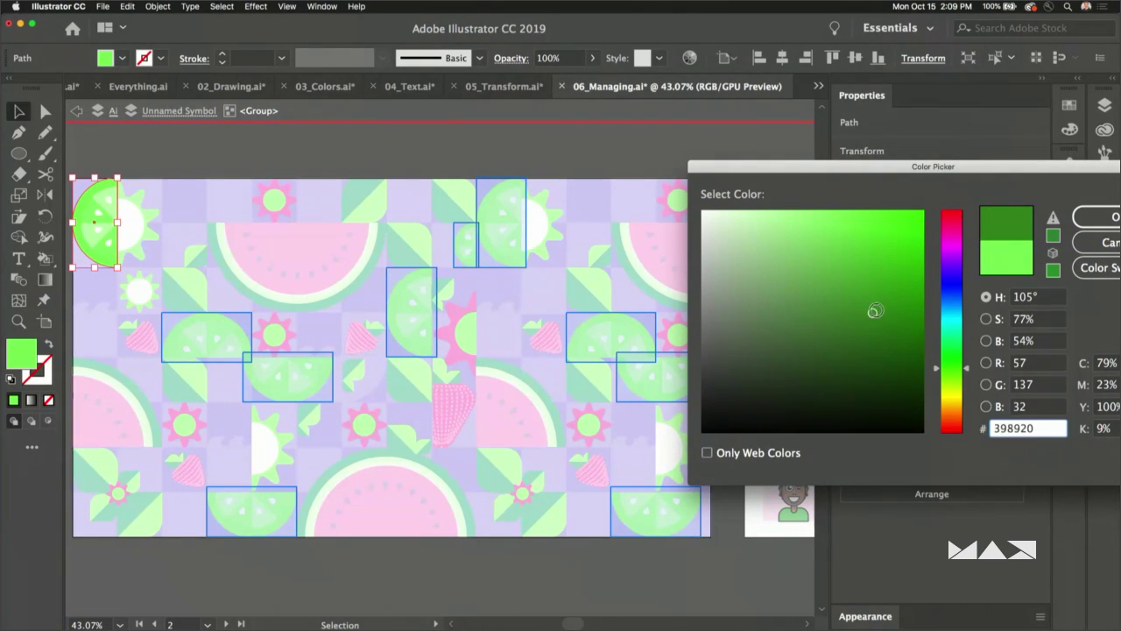
left_click(1098, 216)
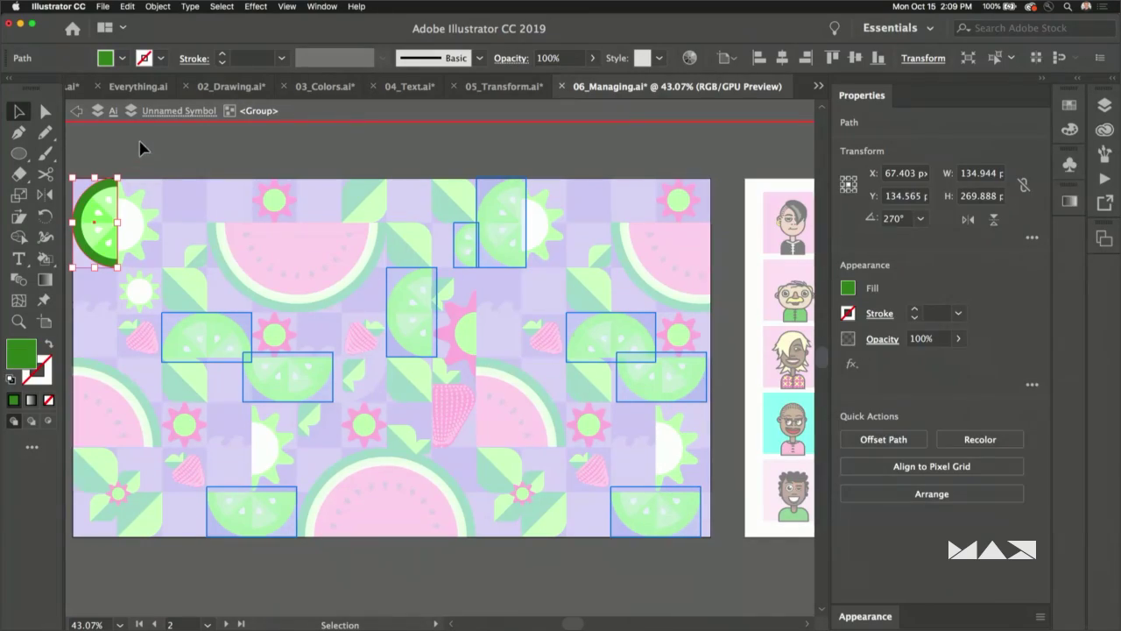
left_click(140, 148)
left_click(77, 110)
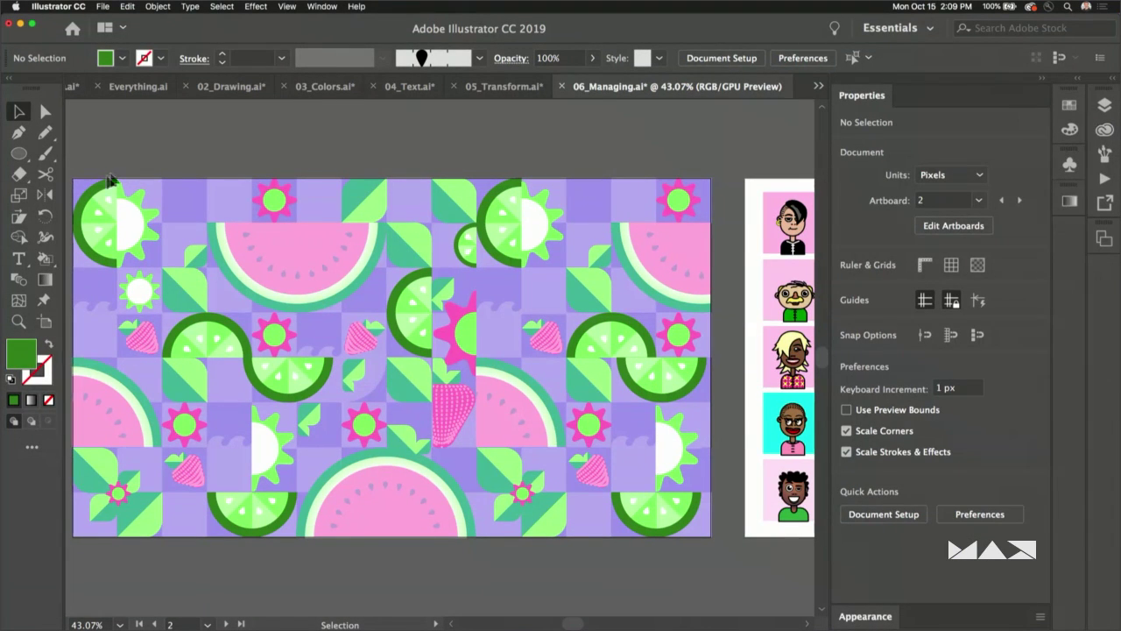
- Select the pink flower at the pattern's upper edge to view its Global Edit option, deselect it, and view the portraits artboard
left_click(52, 17)
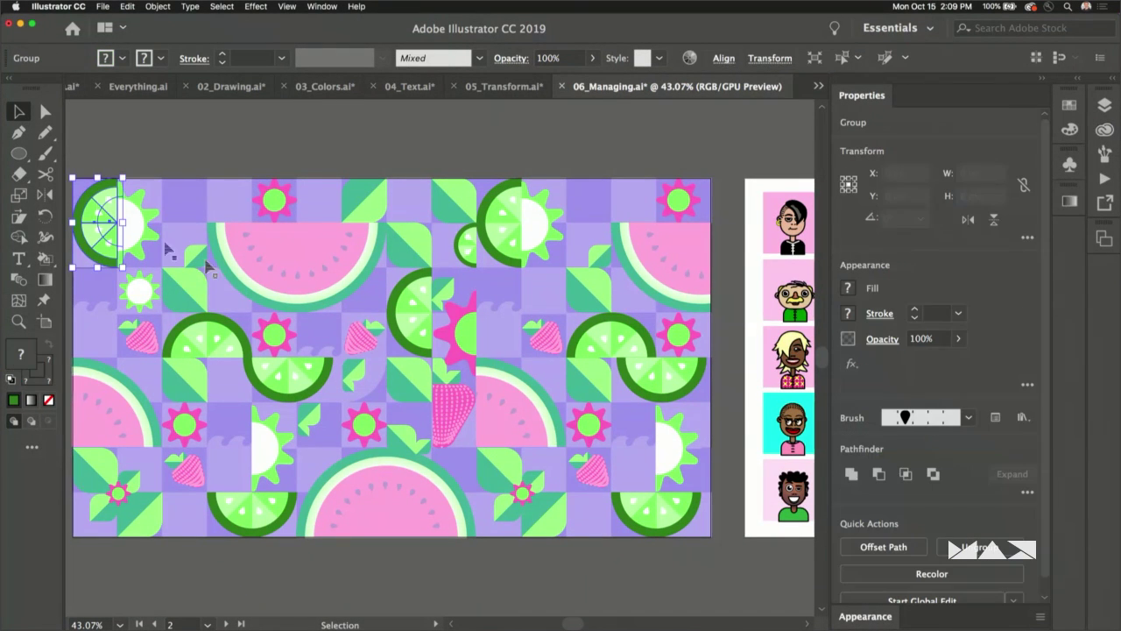
left_click(274, 200)
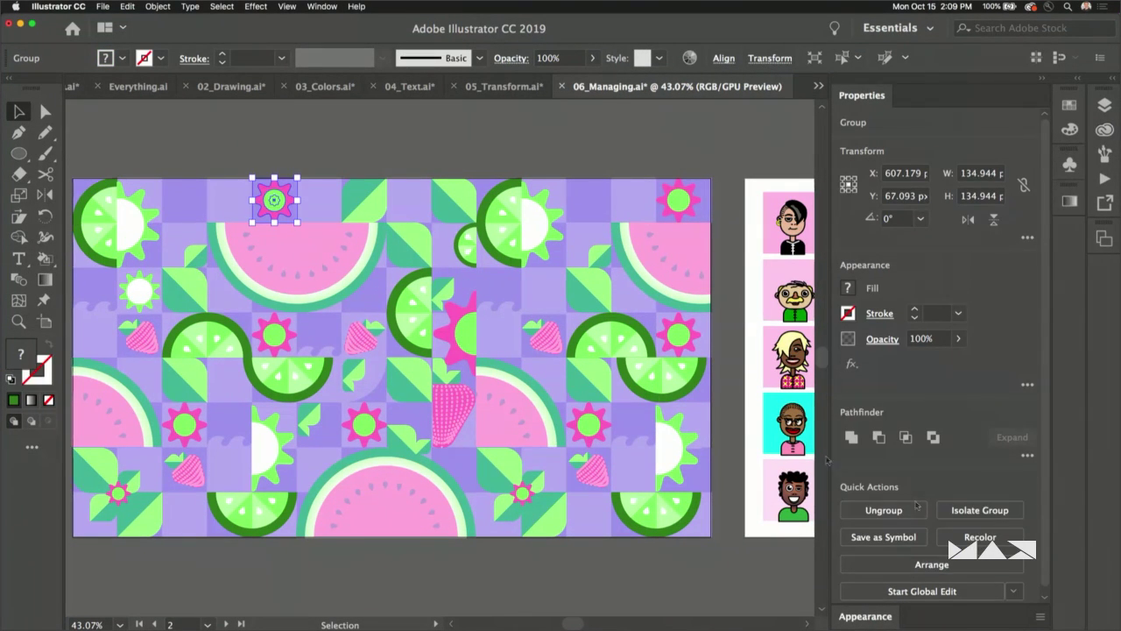
scroll(999, 570, "down", 1)
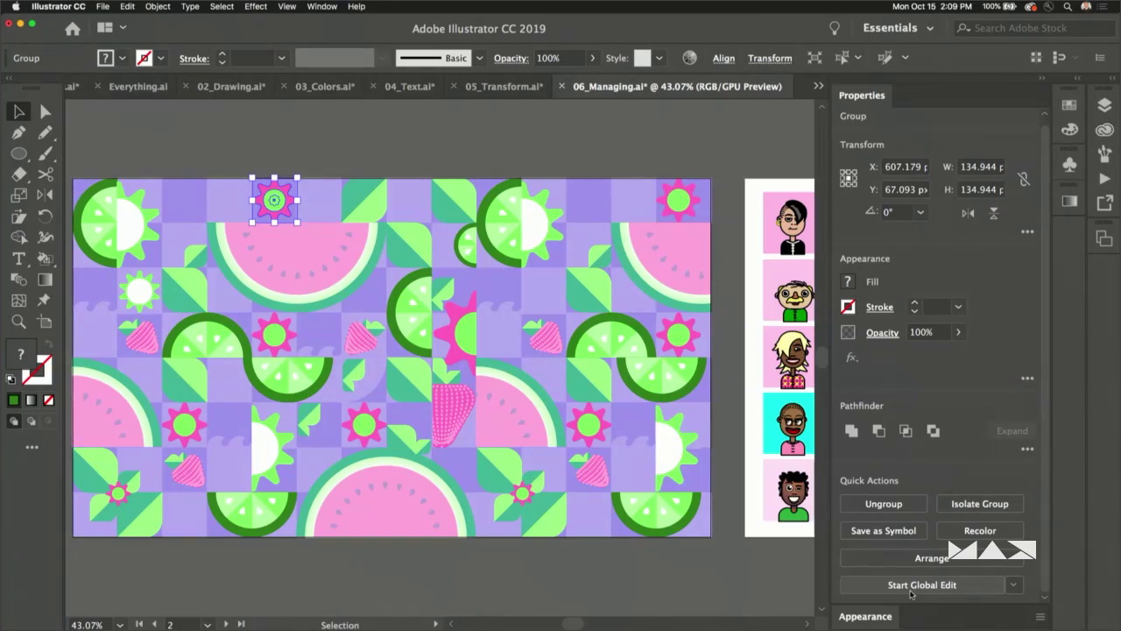
left_click(582, 142)
left_click_drag(640, 160, 175, 154)
left_click_drag(508, 179, 346, 172)
- Switch to Finder and open Exporting.ai from the 06 Managing/Exporting folder inside ProAi in Illustrator
mouse_move(199, 615)
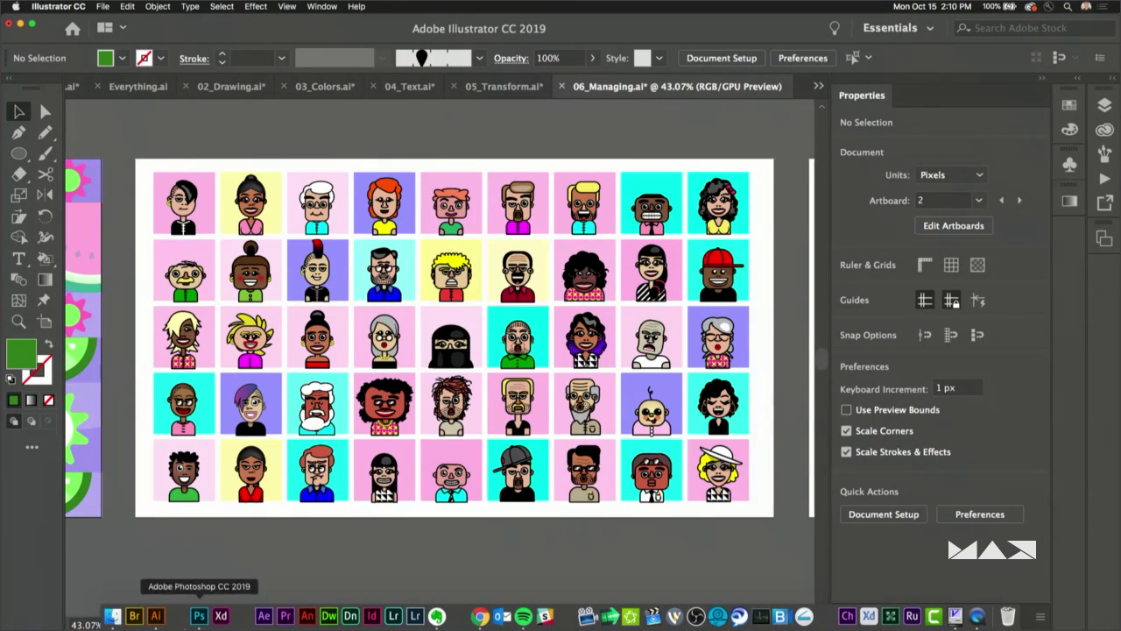
left_click(112, 615)
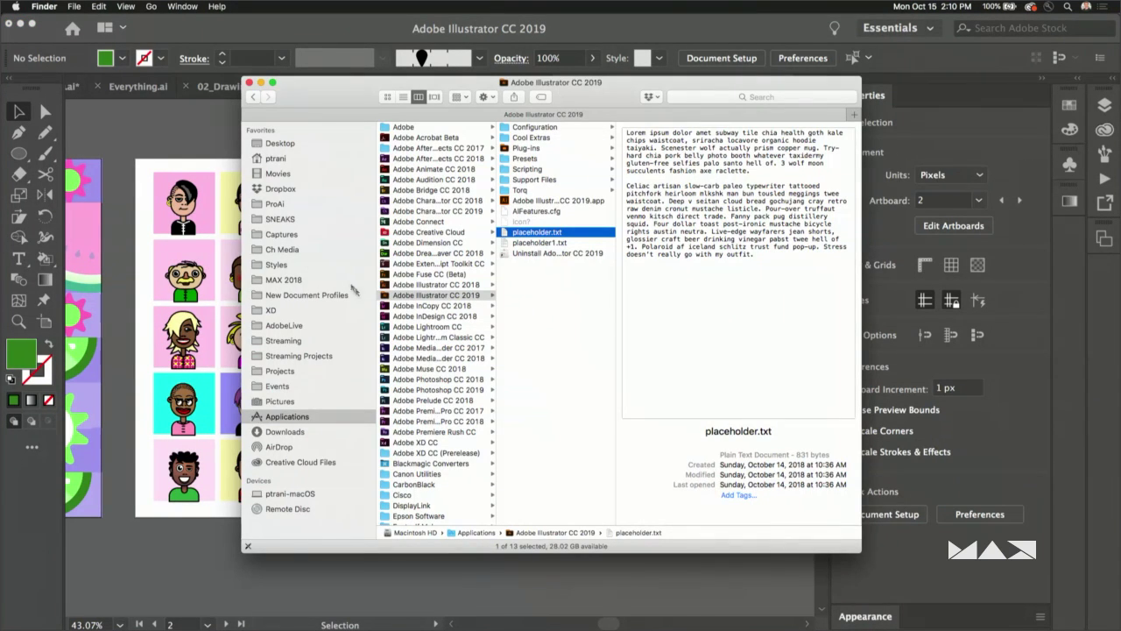
left_click(267, 203)
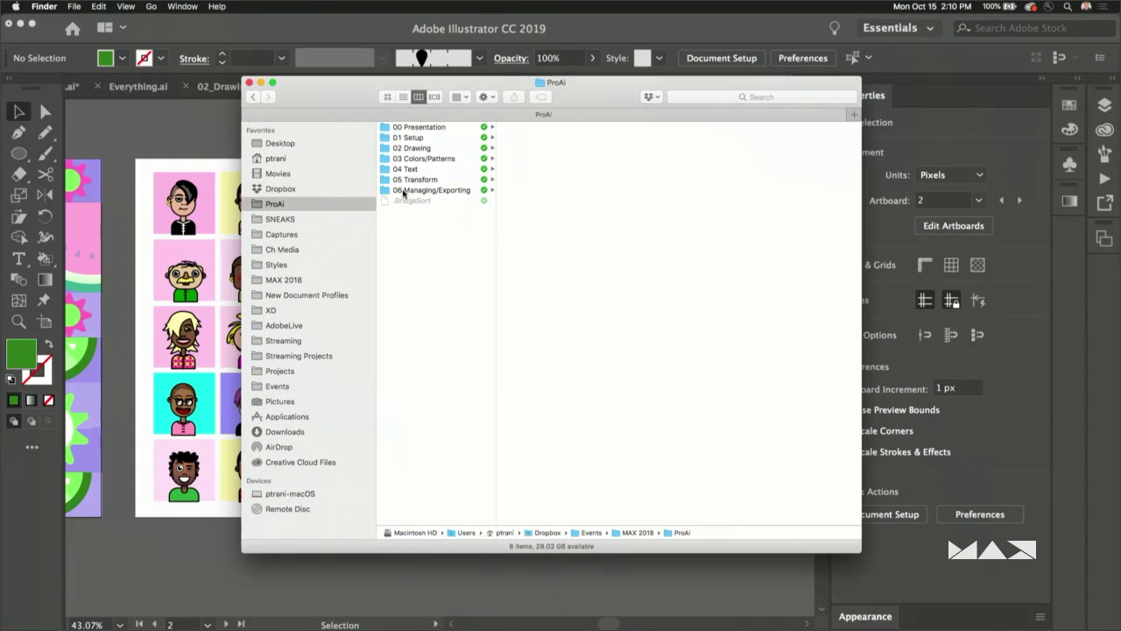
left_click(403, 190)
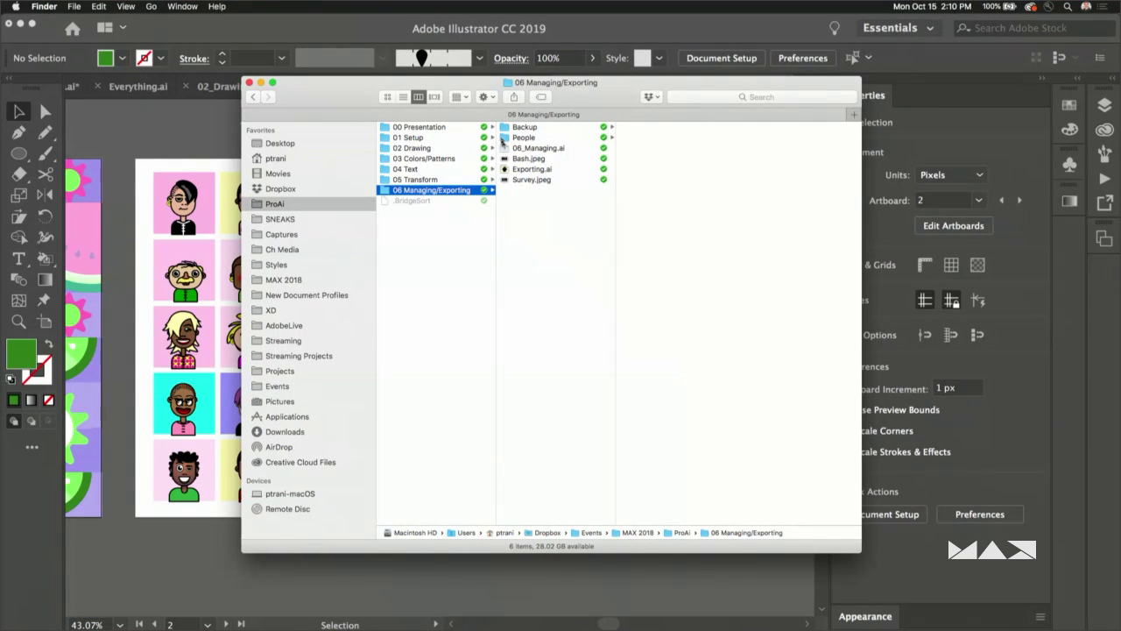
left_click(504, 150)
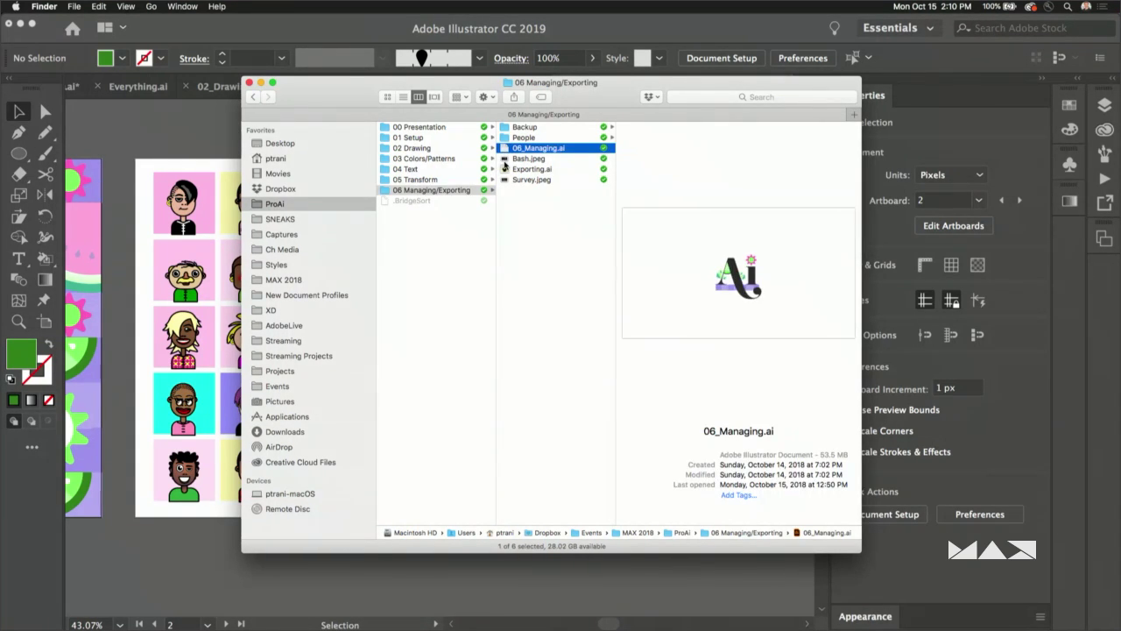
left_click(504, 169)
key("cmd+Tab")
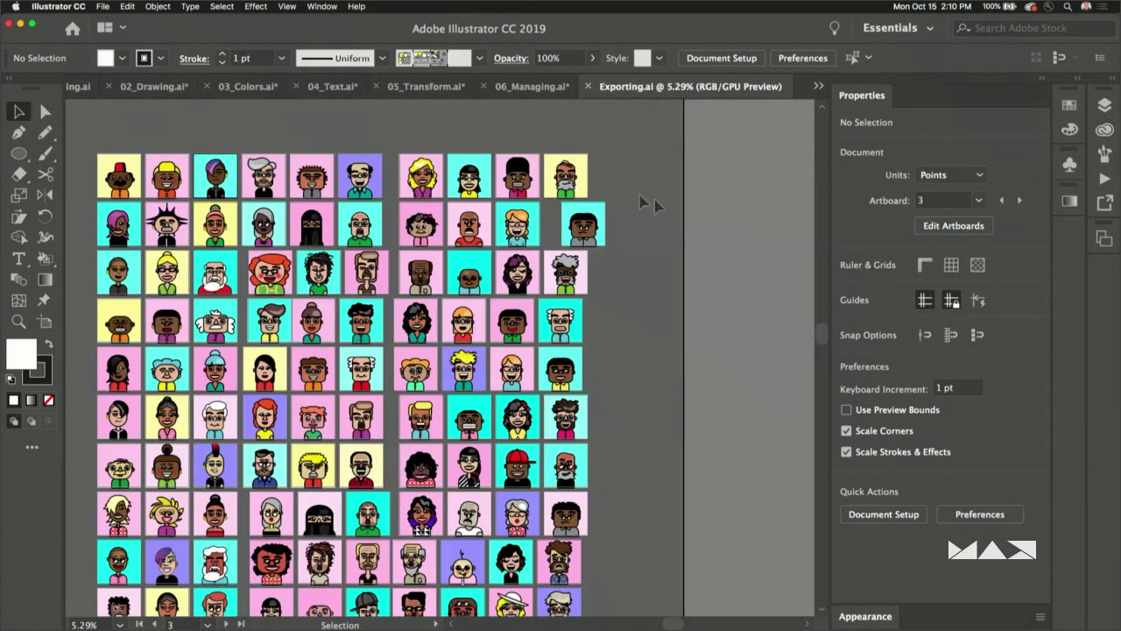
- Rearrange all the portrait artboards into a grid of 10 columns with 100 pt spacing, moving the artwork with them
left_click_drag(210, 132, 281, 95)
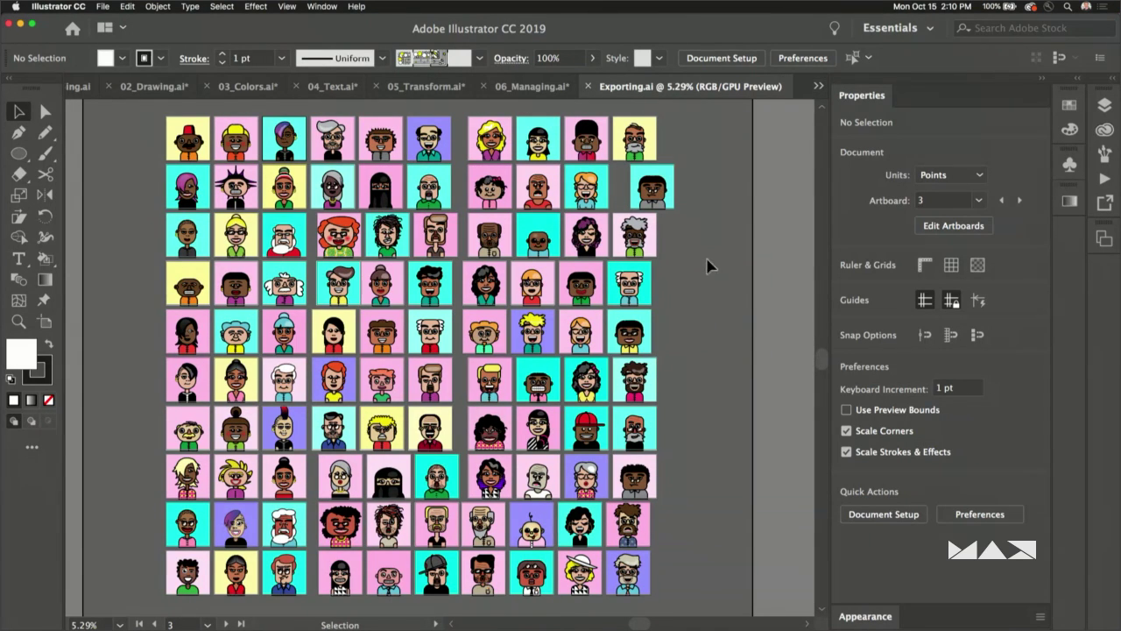
left_click(43, 322)
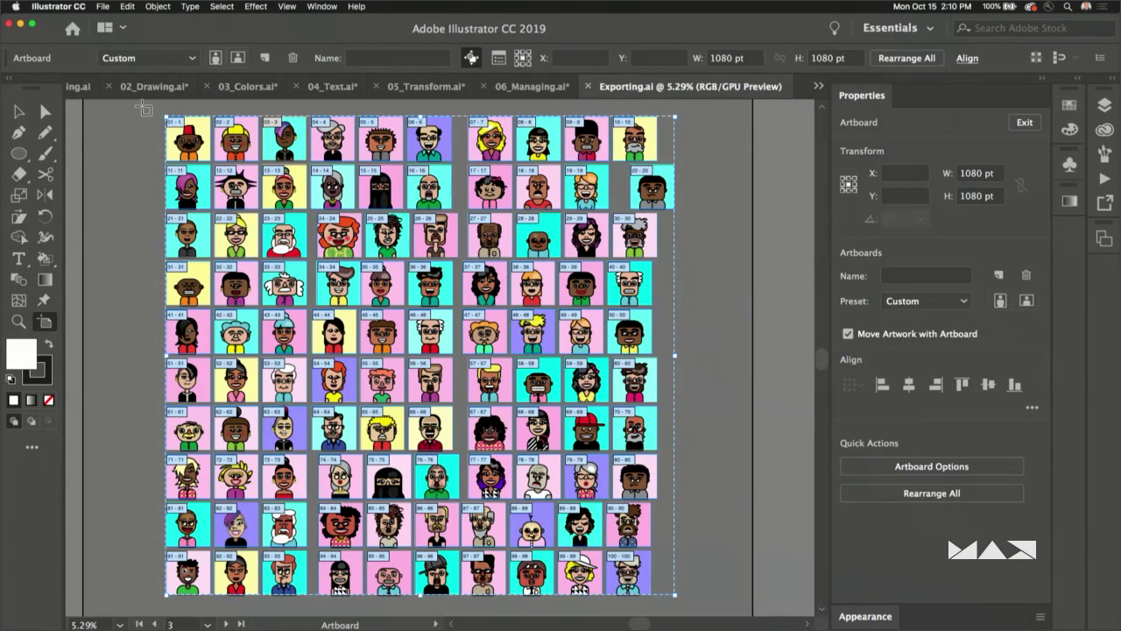
left_click_drag(144, 109, 710, 620)
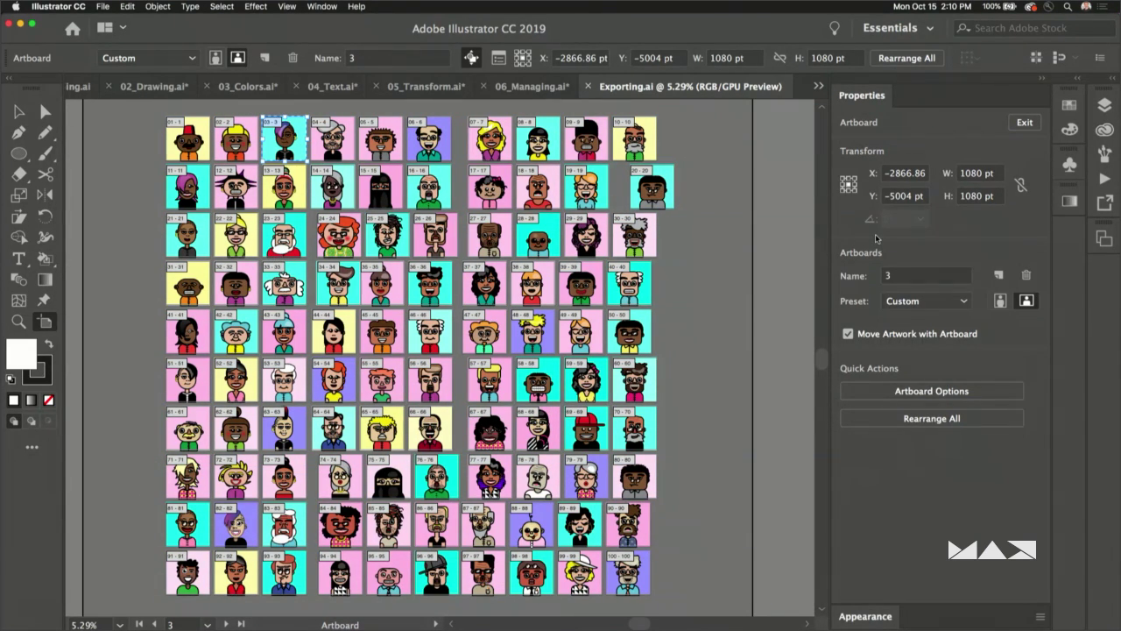
left_click(930, 419)
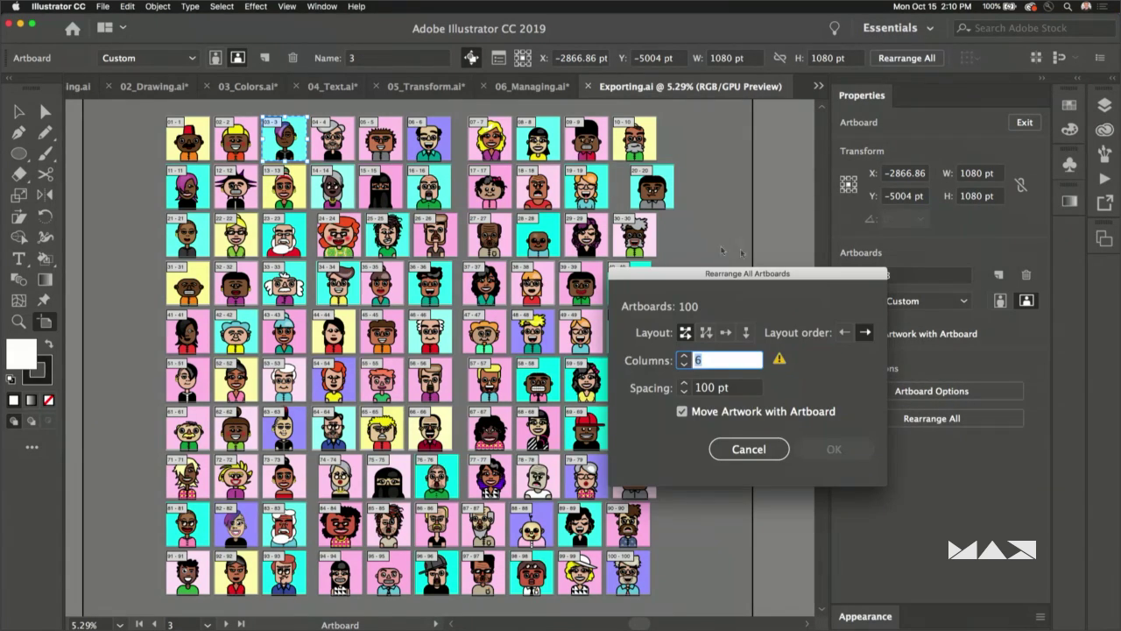
type("10")
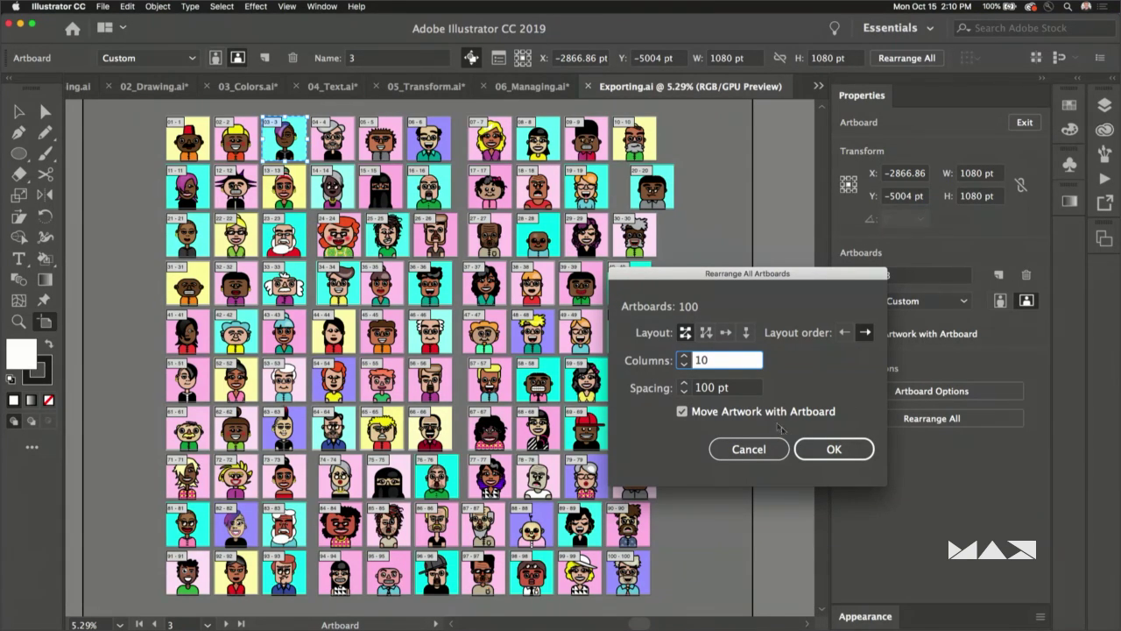
left_click(825, 450)
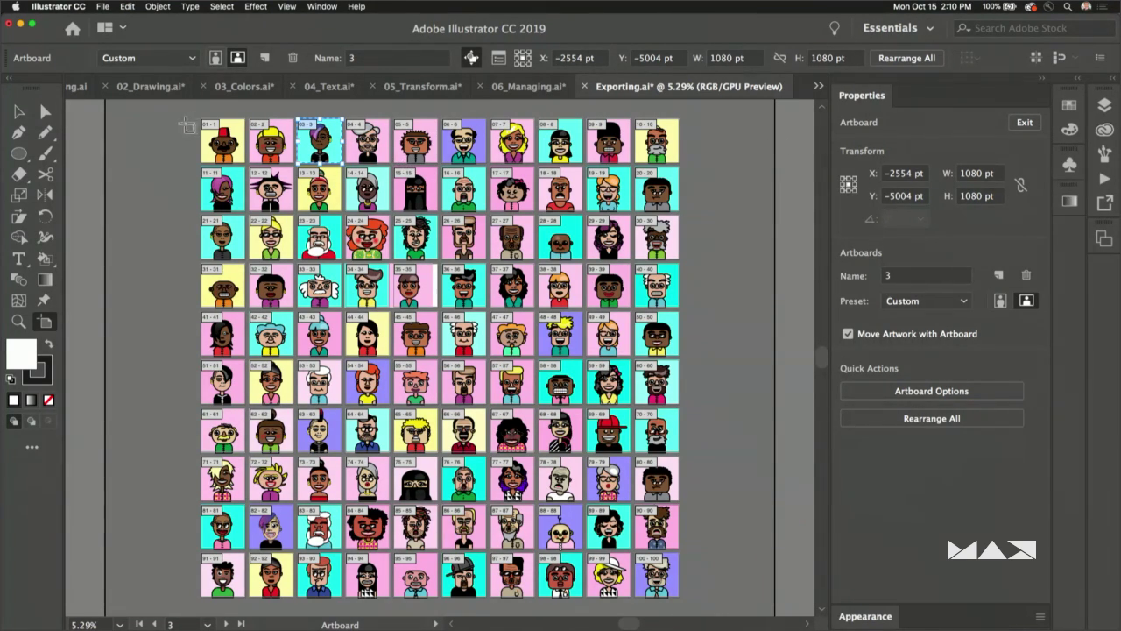
- Draw a new artboard about 12243 × 12157 pt around the whole portrait grid and check for it in Export for Screens
left_click_drag(193, 114, 693, 610)
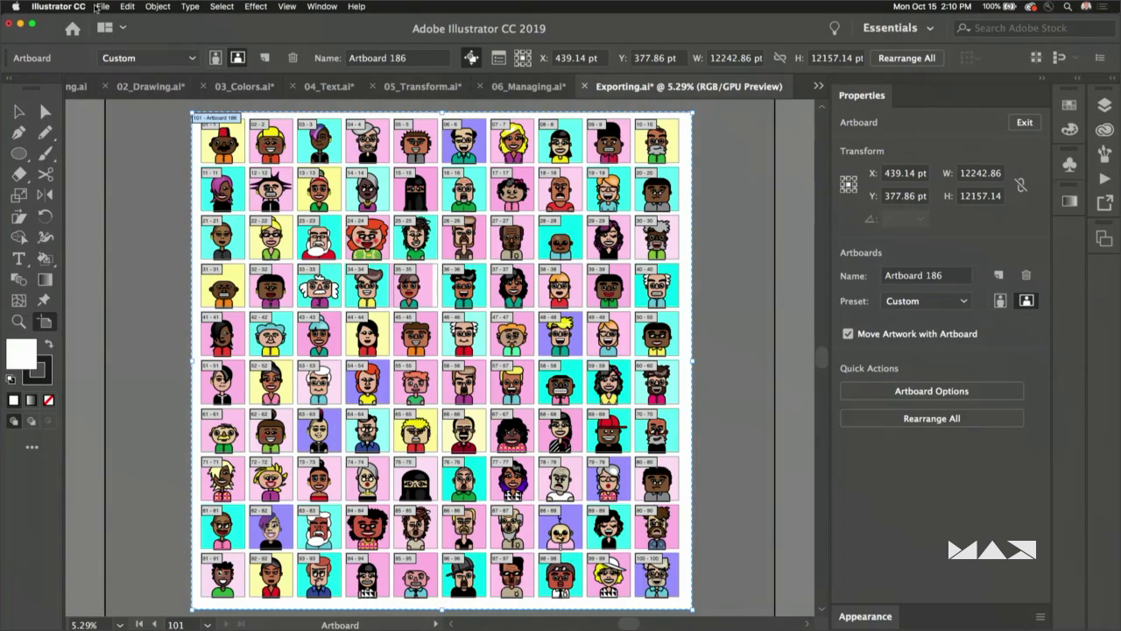
left_click(101, 7)
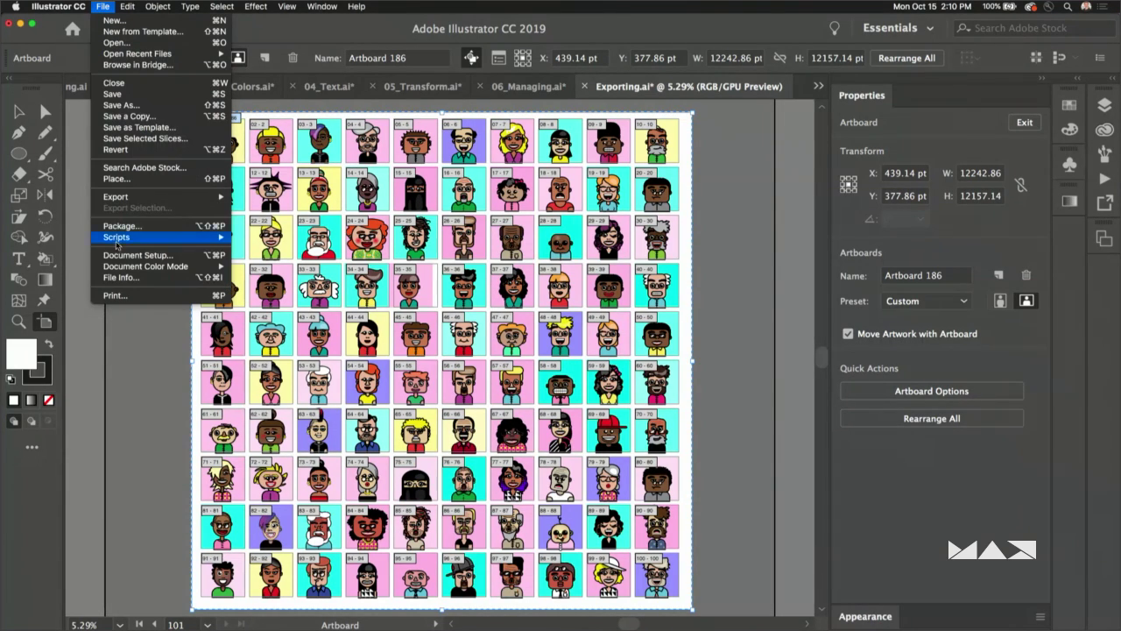
mouse_move(117, 196)
left_click(267, 196)
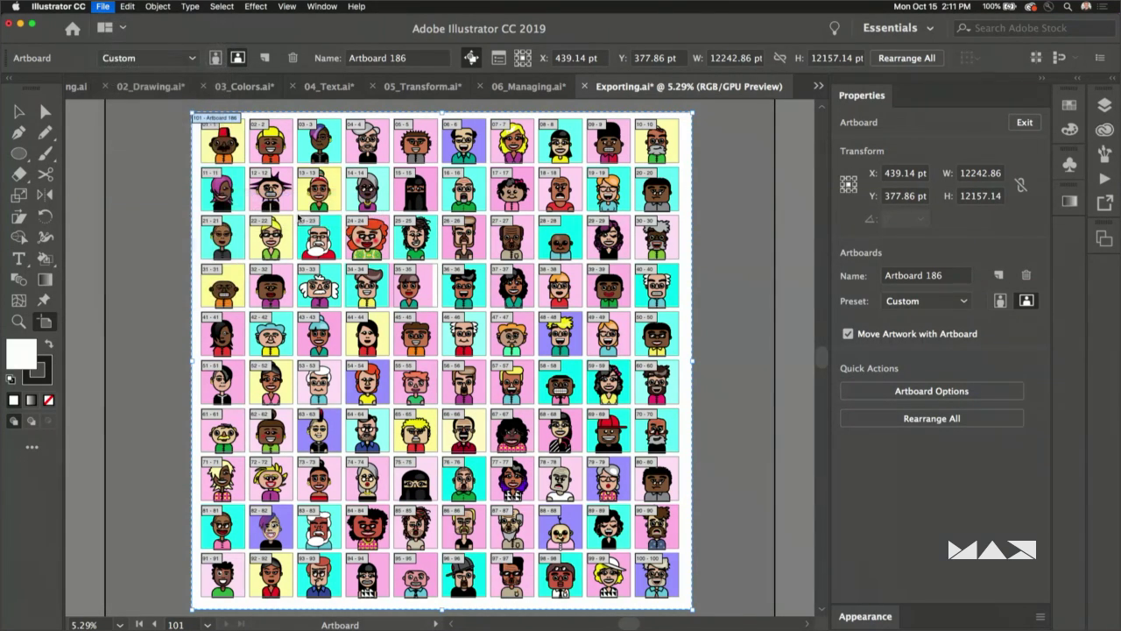
left_click_drag(741, 217, 720, 107)
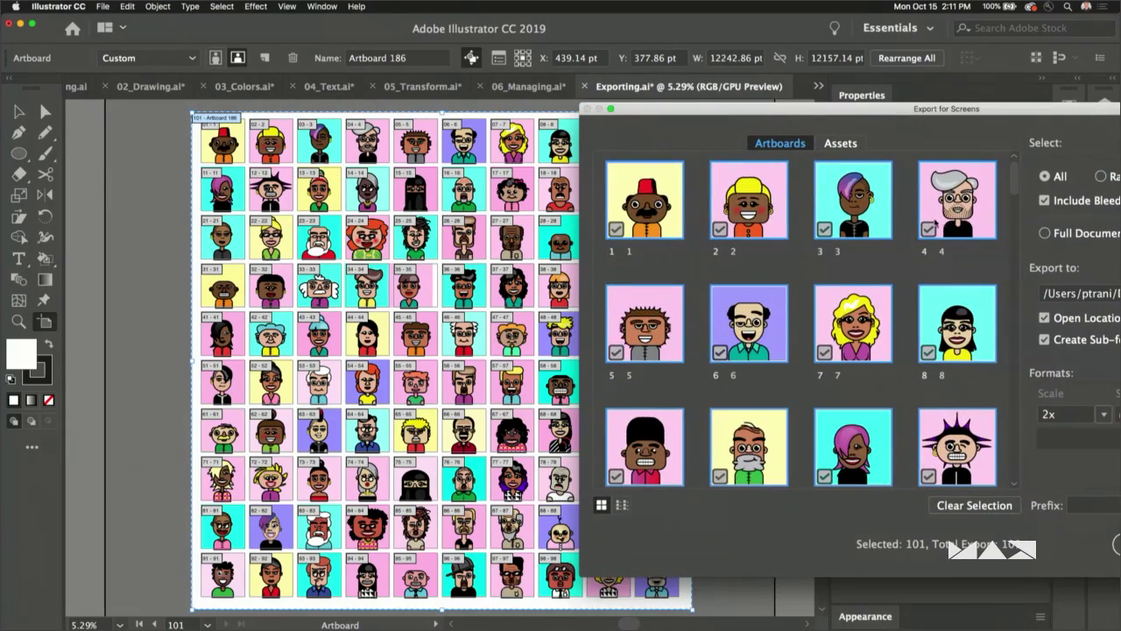
left_click_drag(1017, 178, 1005, 469)
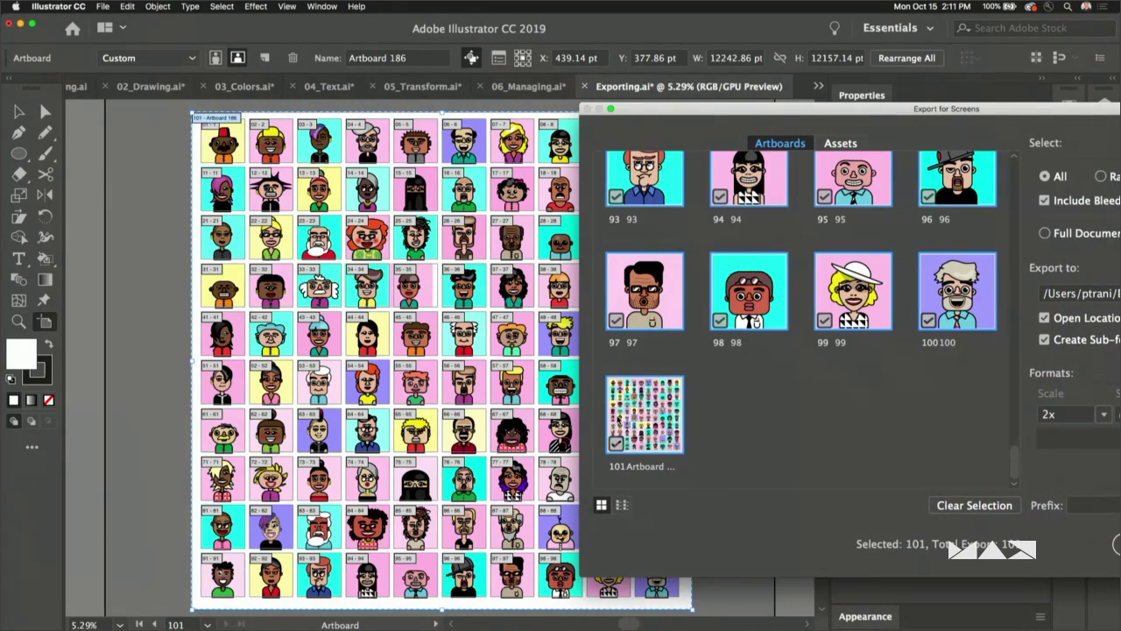
left_click_drag(693, 111, 500, 33)
left_click(958, 502)
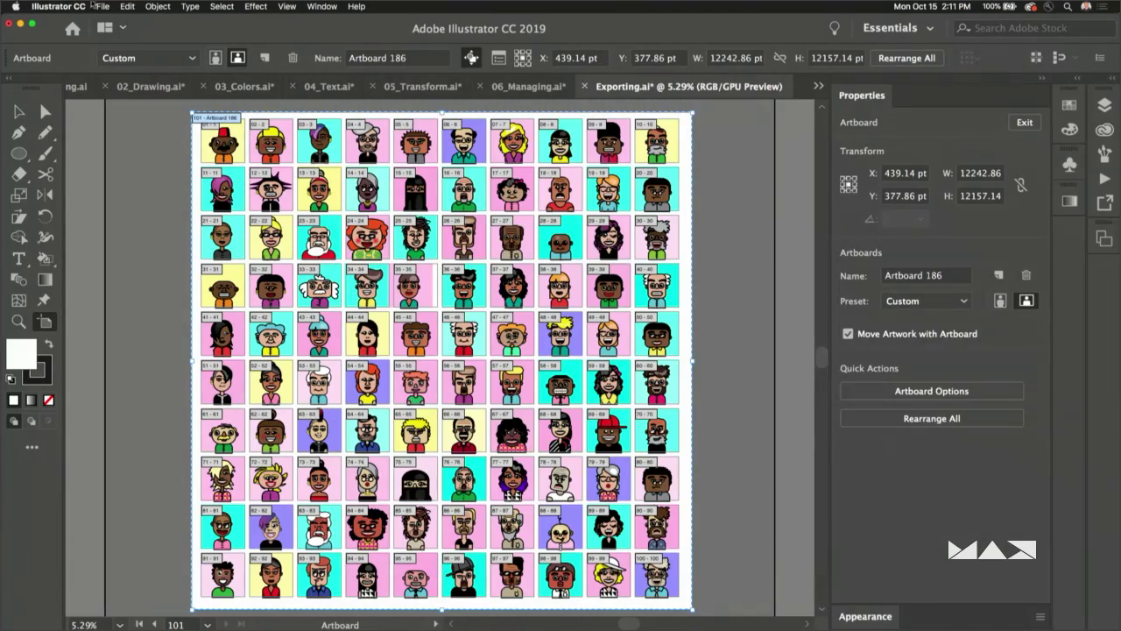
- Try limiting Export for Screens to only the large artboard 101 by clearing the other artboards, and close the dialog without exporting
left_click(103, 6)
mouse_move(115, 201)
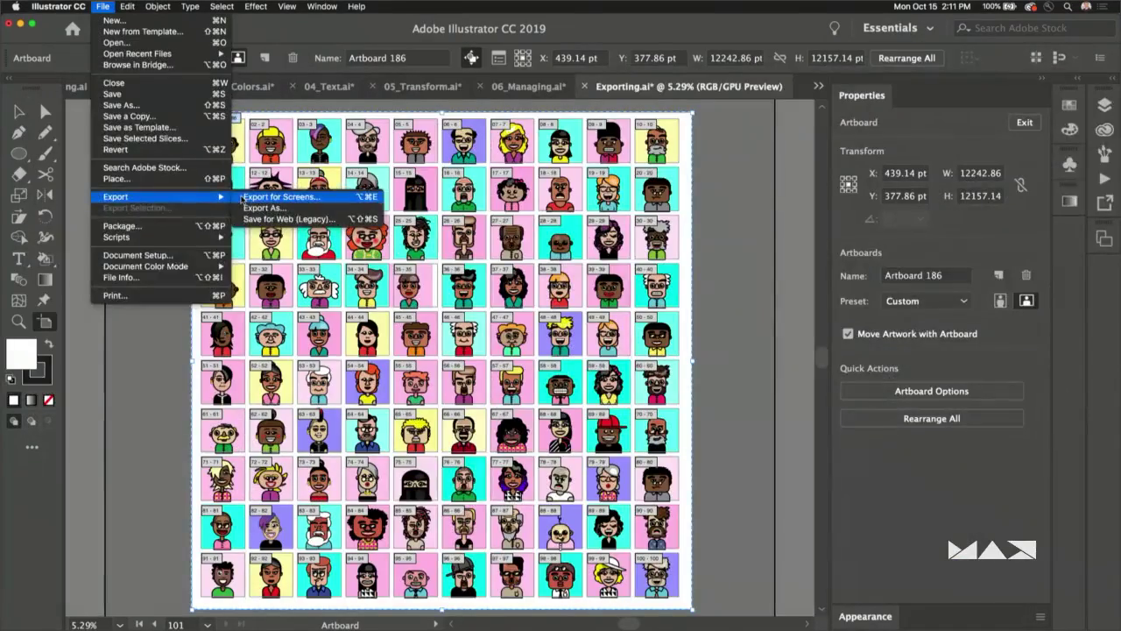
left_click(250, 196)
left_click_drag(736, 76, 709, 52)
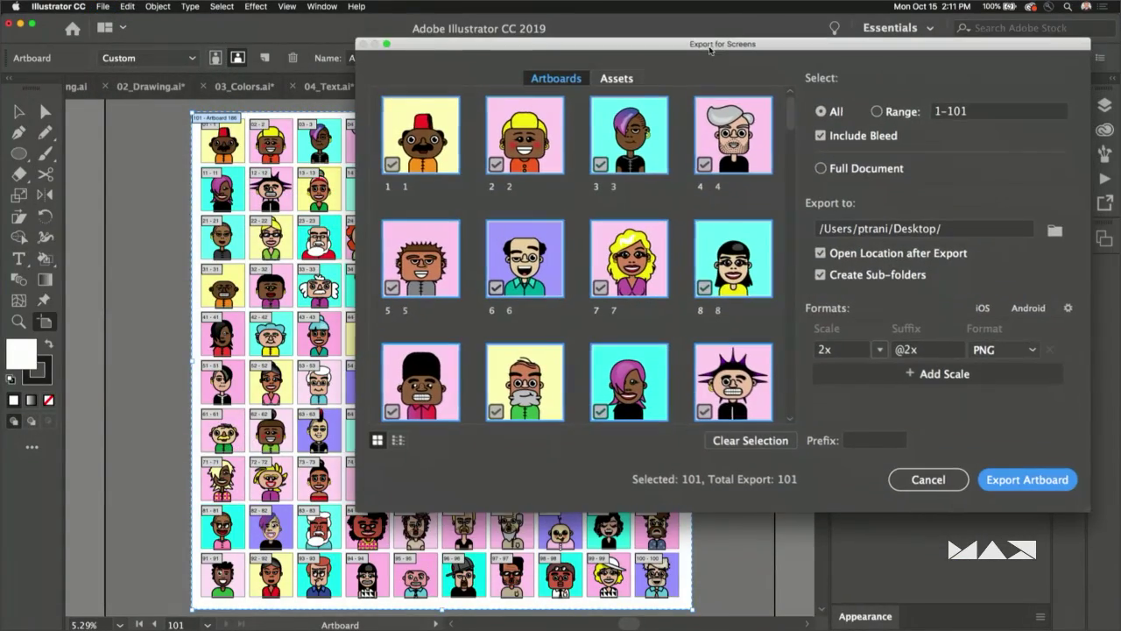
left_click_drag(791, 116, 791, 399)
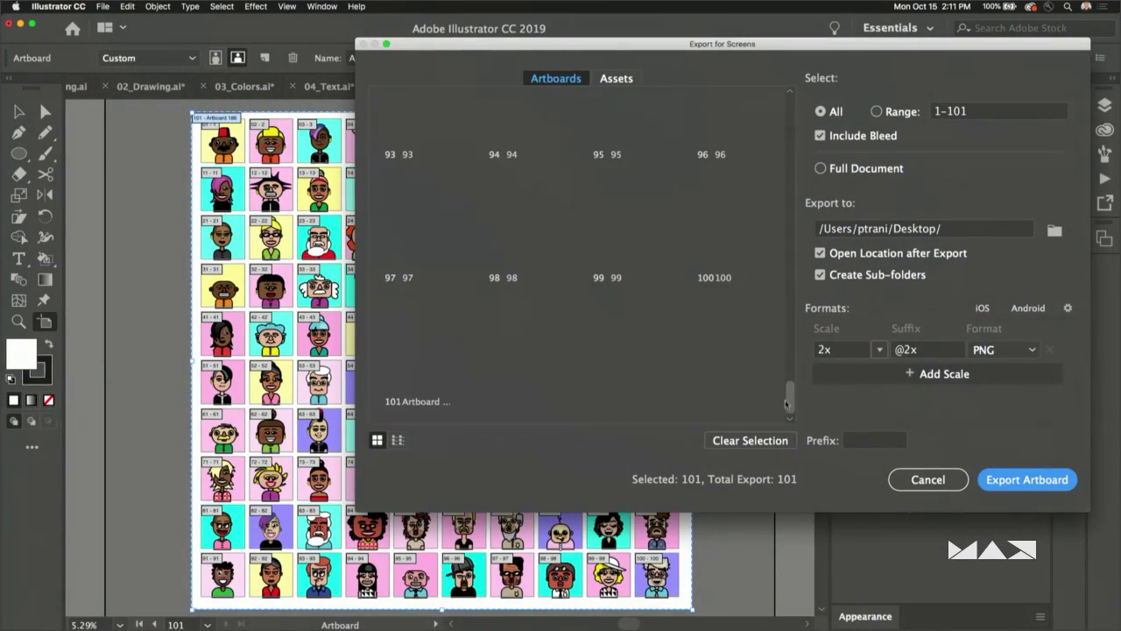
left_click(391, 378)
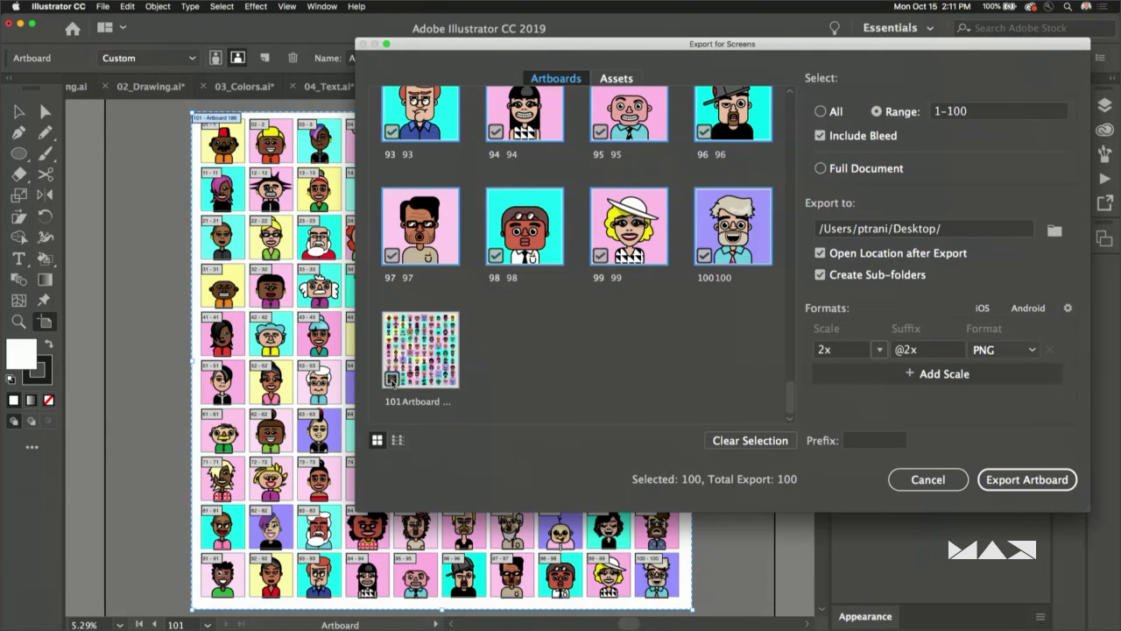
left_click(715, 438)
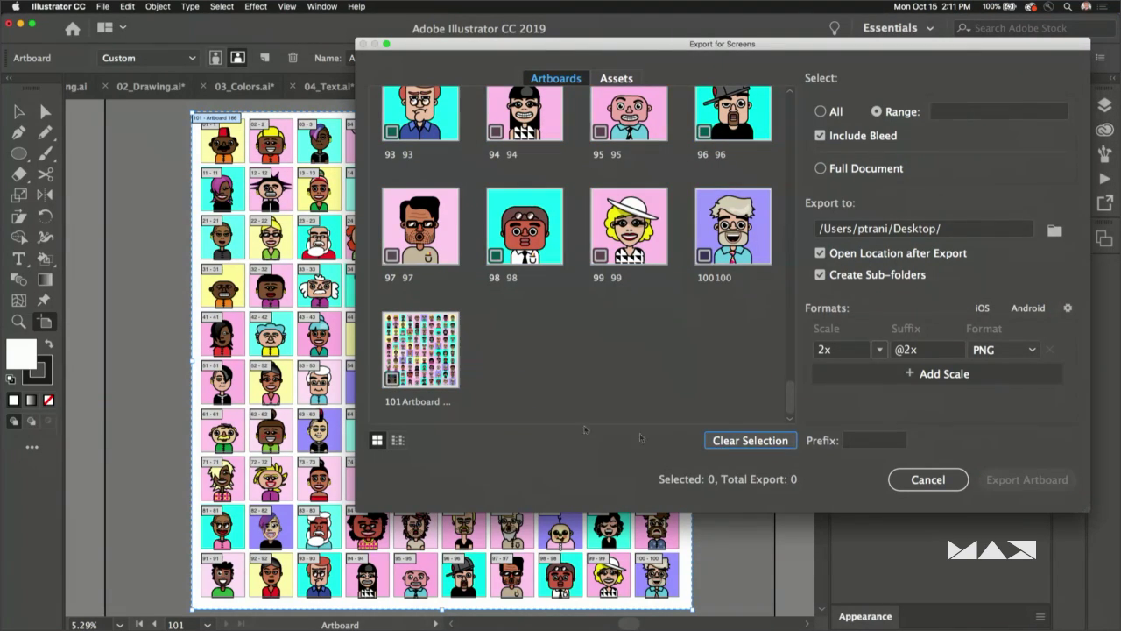
left_click(391, 379)
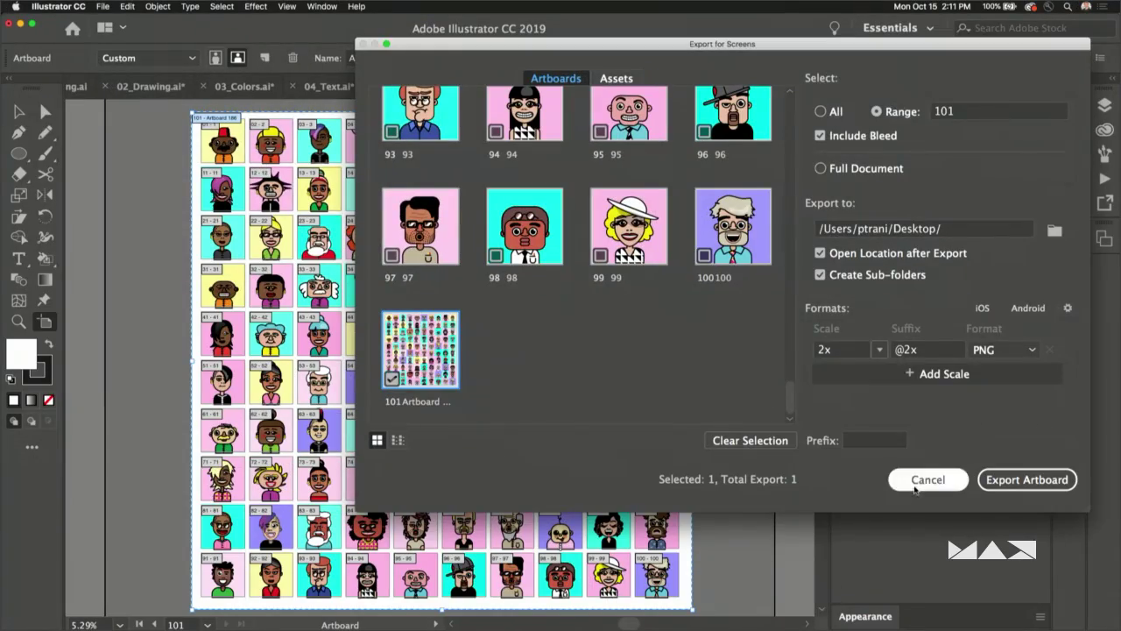
left_click(926, 483)
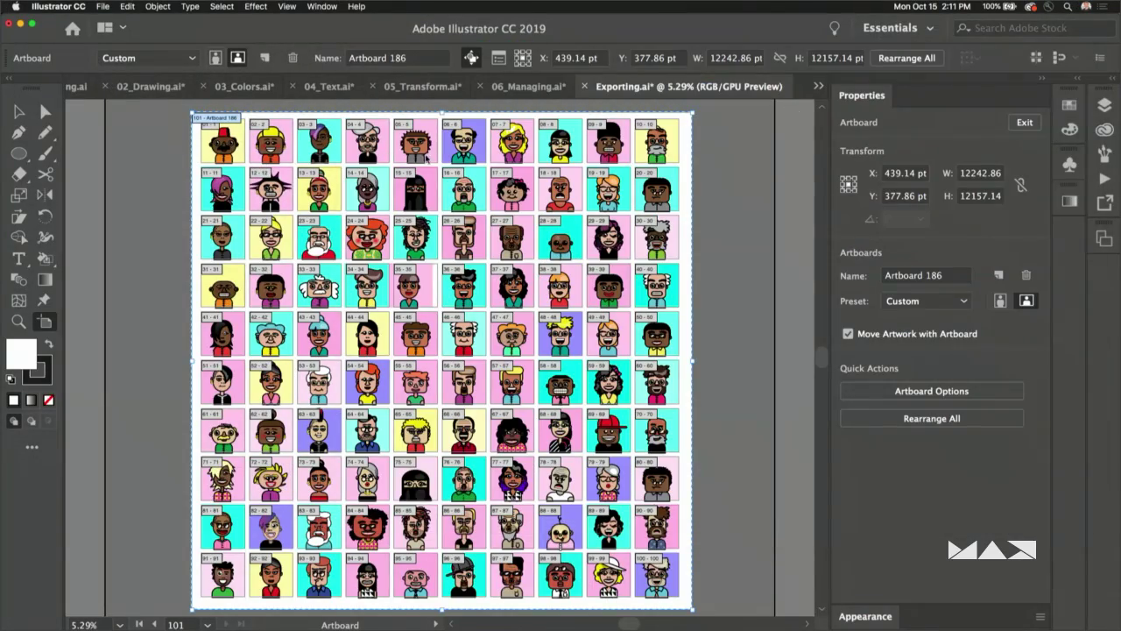
- Select the portrait with the red fez and open Asset Export as a floating panel beside the artwork
left_click(19, 111)
left_click(230, 151)
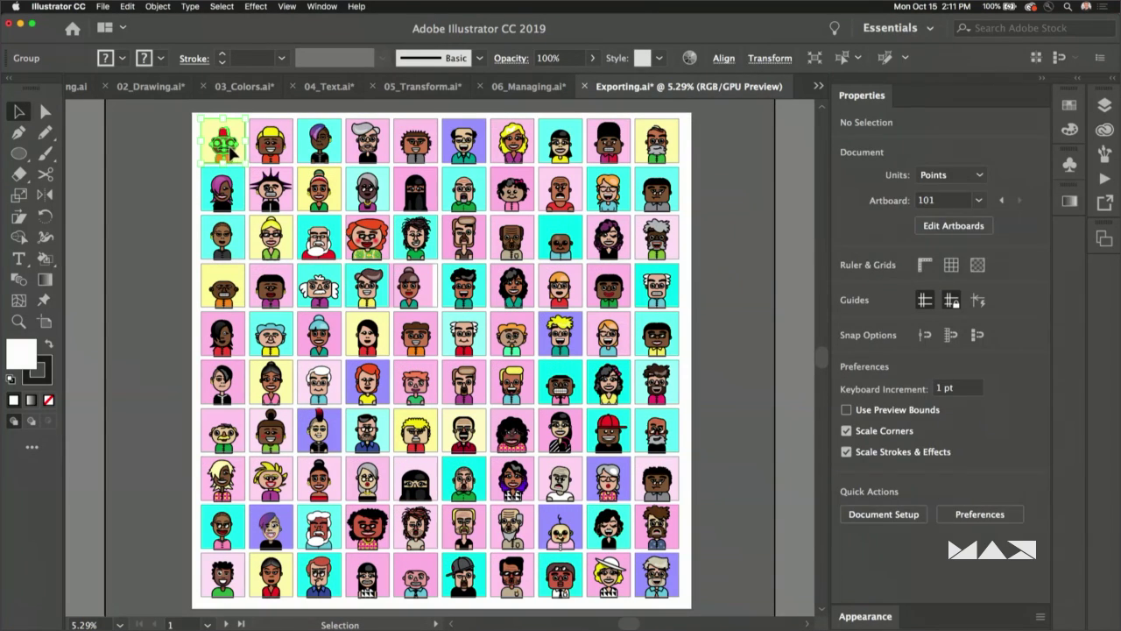
left_click(318, 6)
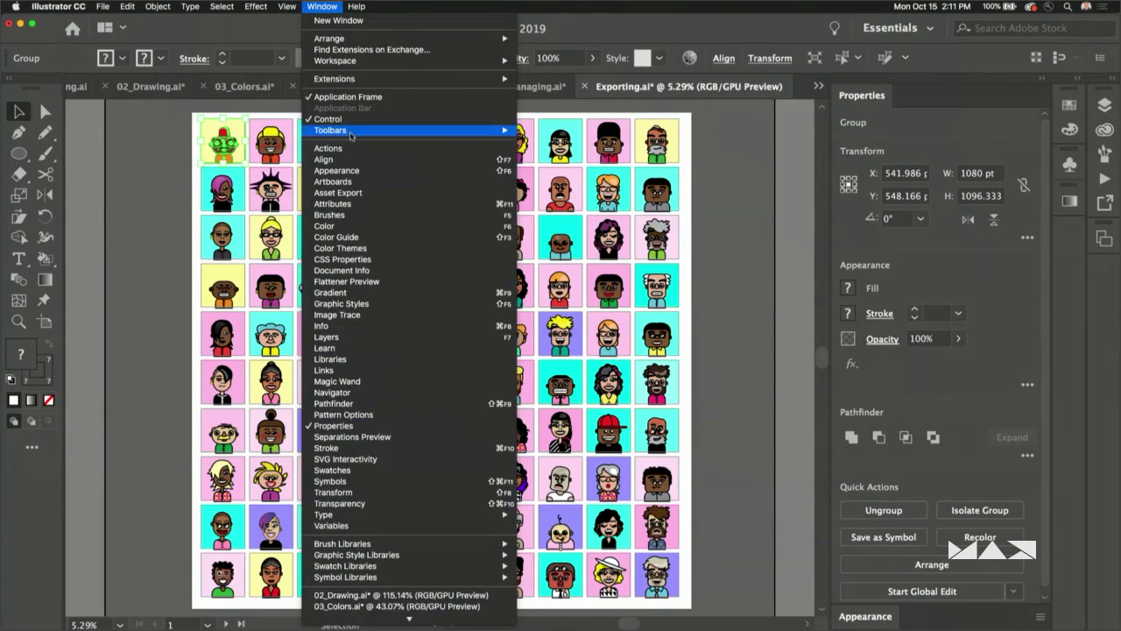
left_click(350, 193)
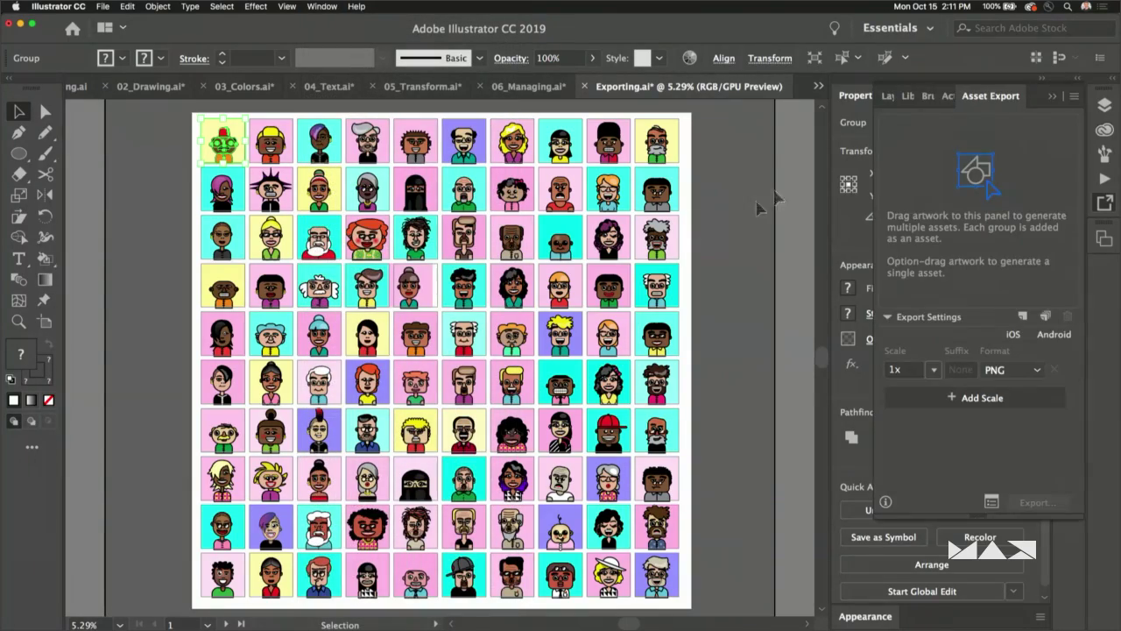
left_click_drag(981, 102, 574, 153)
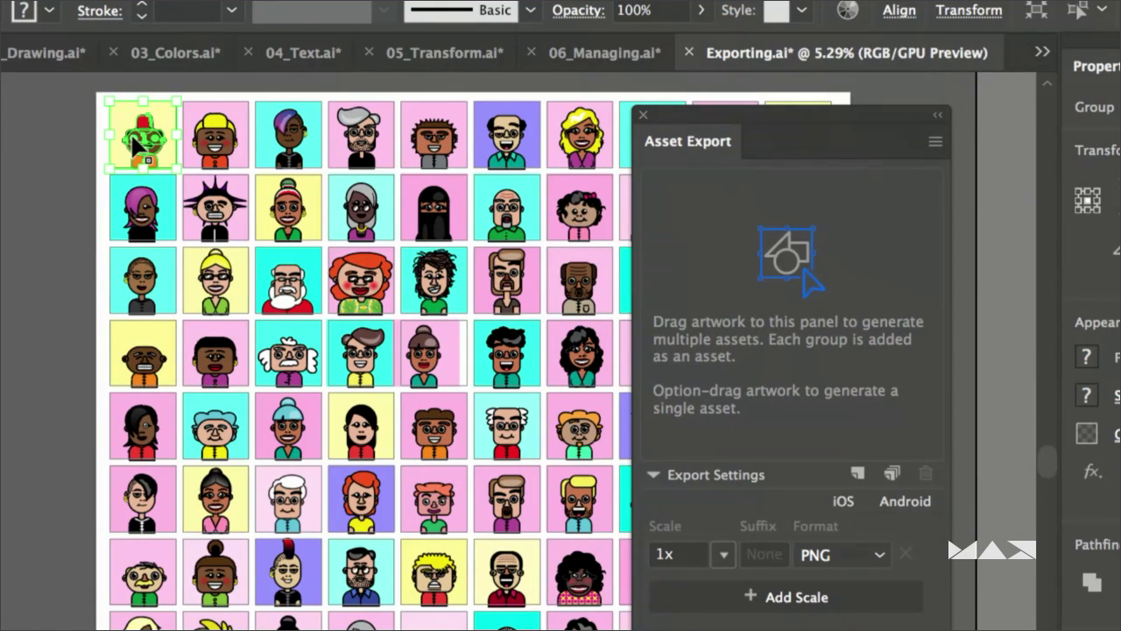
- Try the fez portrait as a single export asset, undo it, and add all the portraits to Asset Export as separate assets
left_click_drag(135, 147, 728, 211)
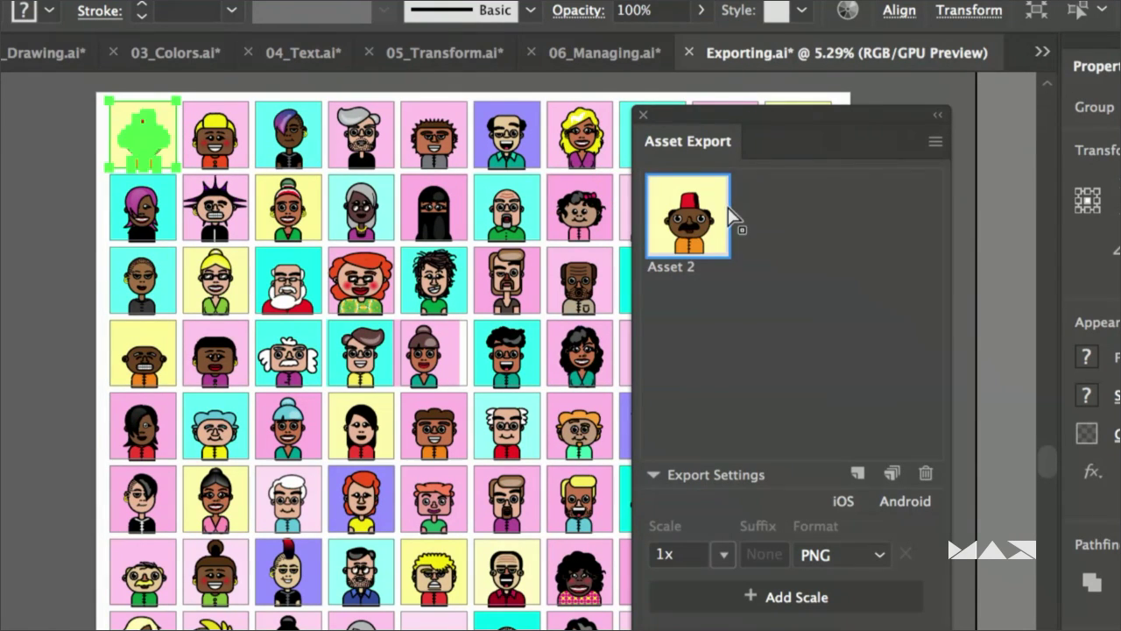
key("ctrl+z")
left_click(55, 138)
key("ctrl+a")
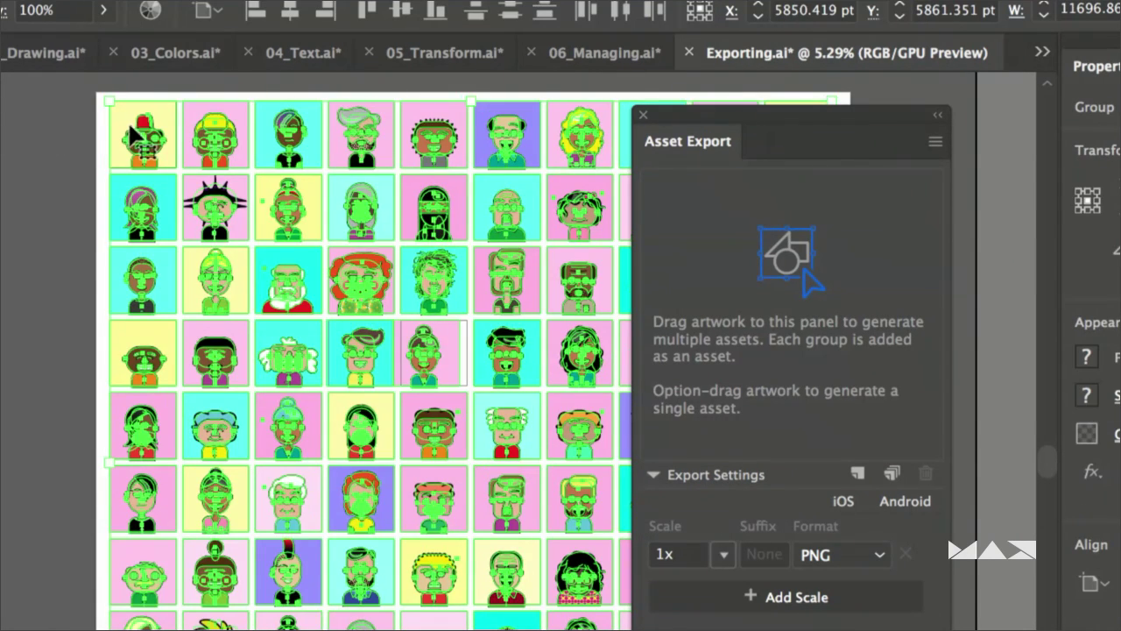
left_click_drag(131, 135, 741, 245)
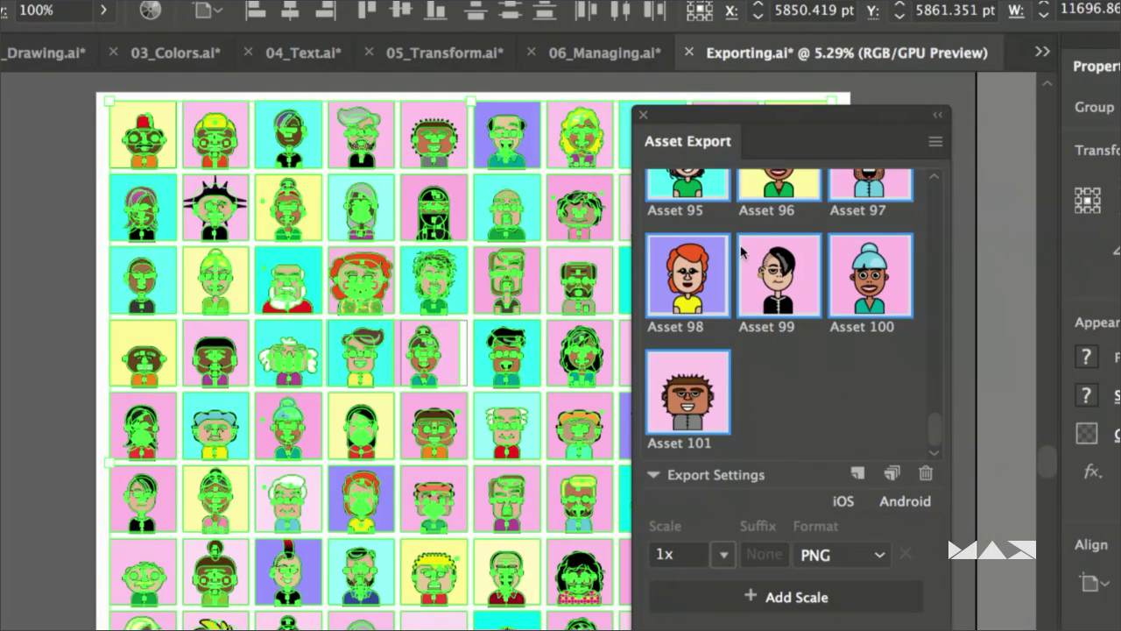
left_click_drag(935, 429, 936, 195)
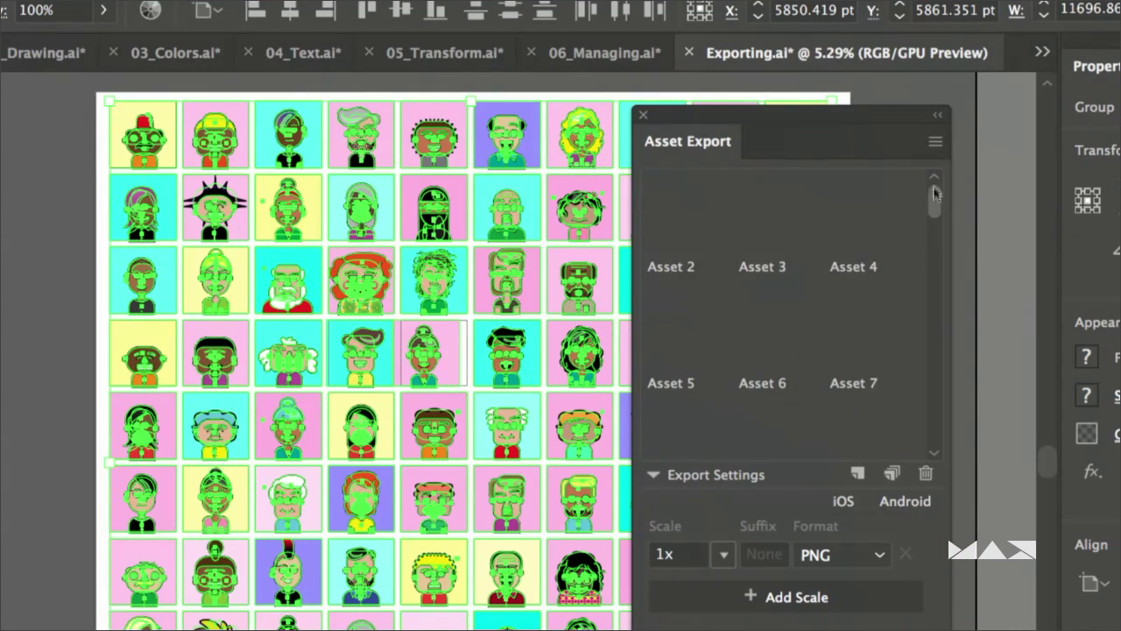
- Select the portrait with the red fez again and examine it up close beside the collected assets
left_click(275, 97)
left_click(289, 131)
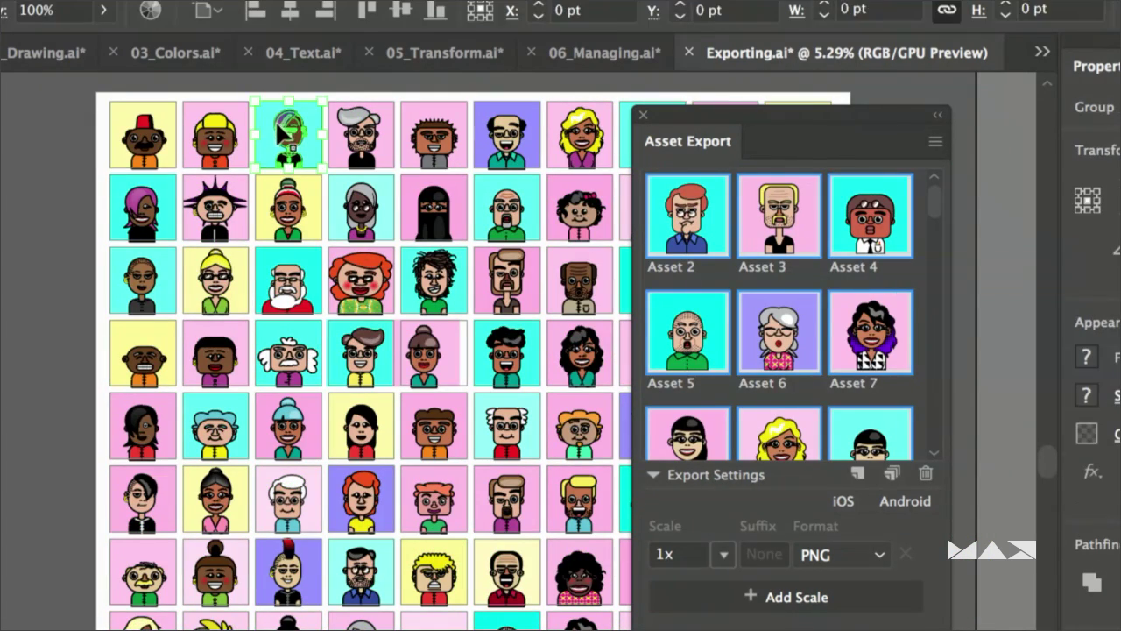
left_click(145, 132)
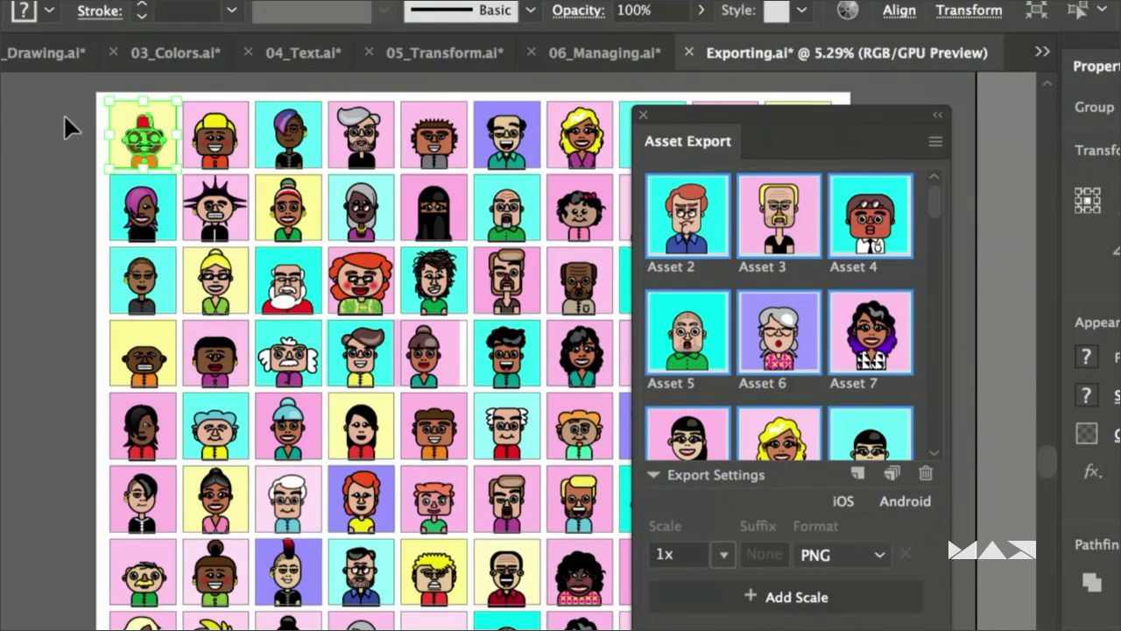
scroll(64, 113, "up", 10)
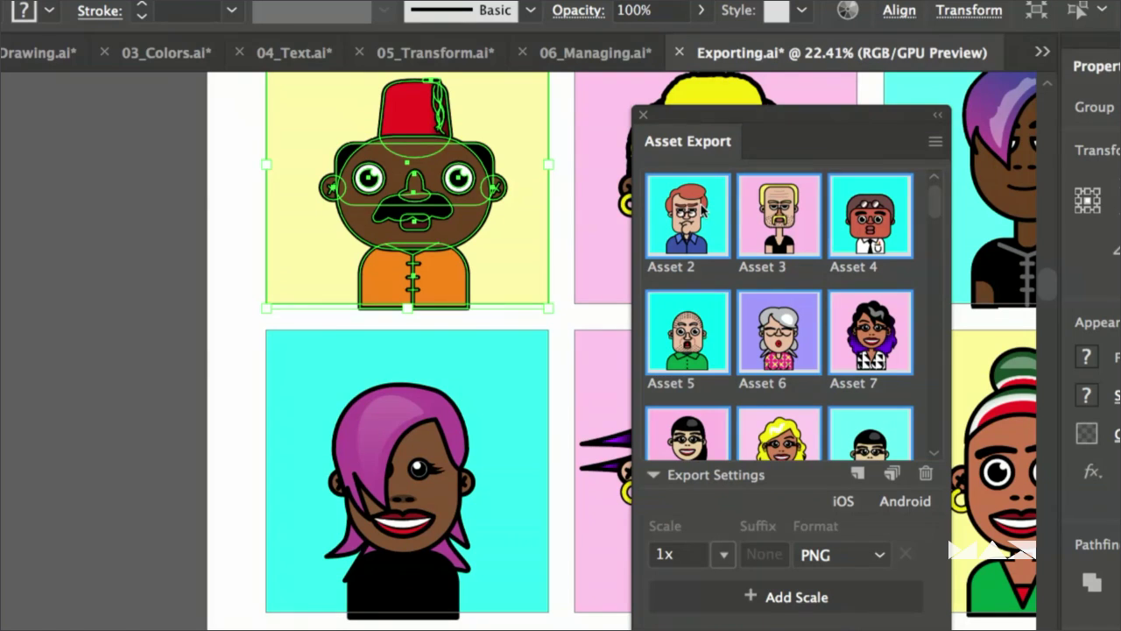
scroll(316, 131, "up", 5)
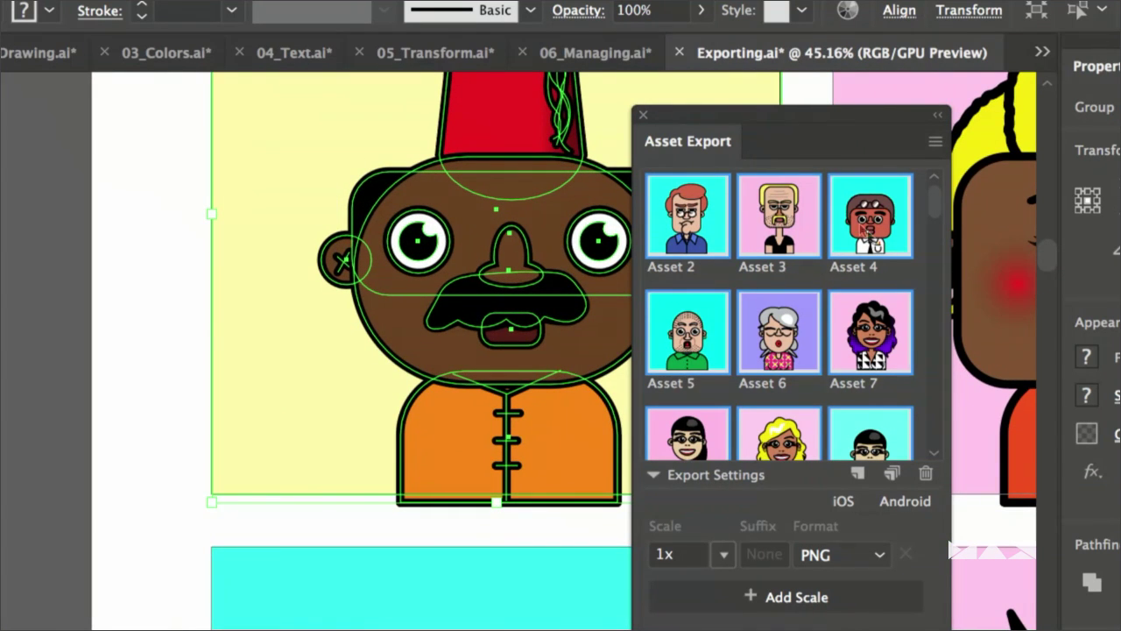
scroll(933, 191, "down", 20)
scroll(933, 191, "up", 20)
left_click_drag(933, 191, 937, 125)
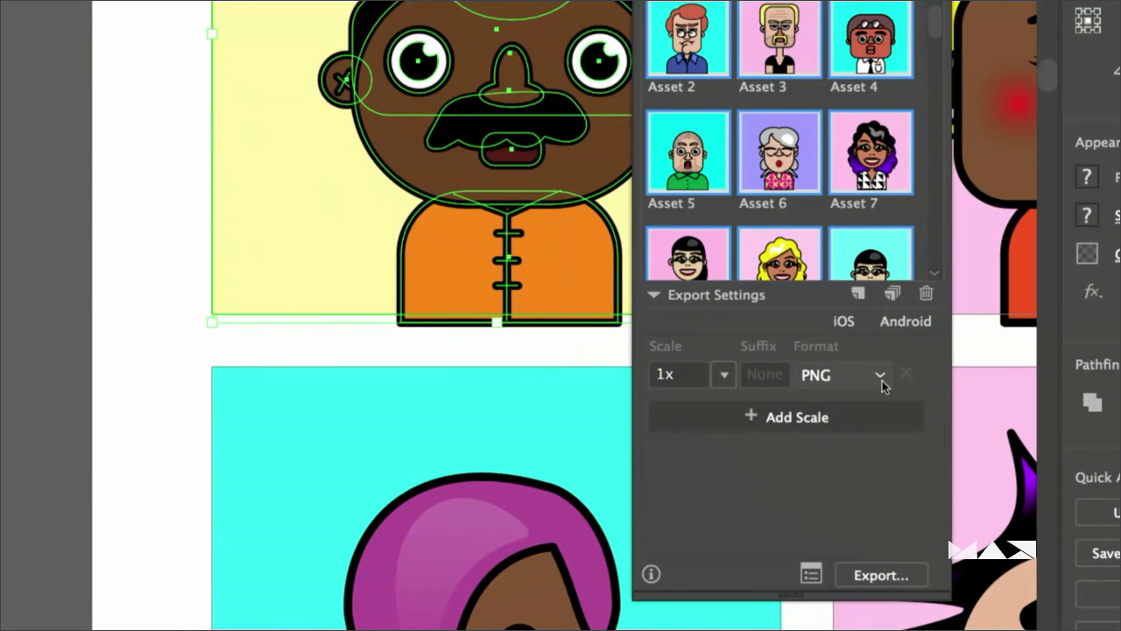
- Add two export scales, change the third entry's format to SVG, and remove the 1x and 2x PNG entries
left_click(780, 418)
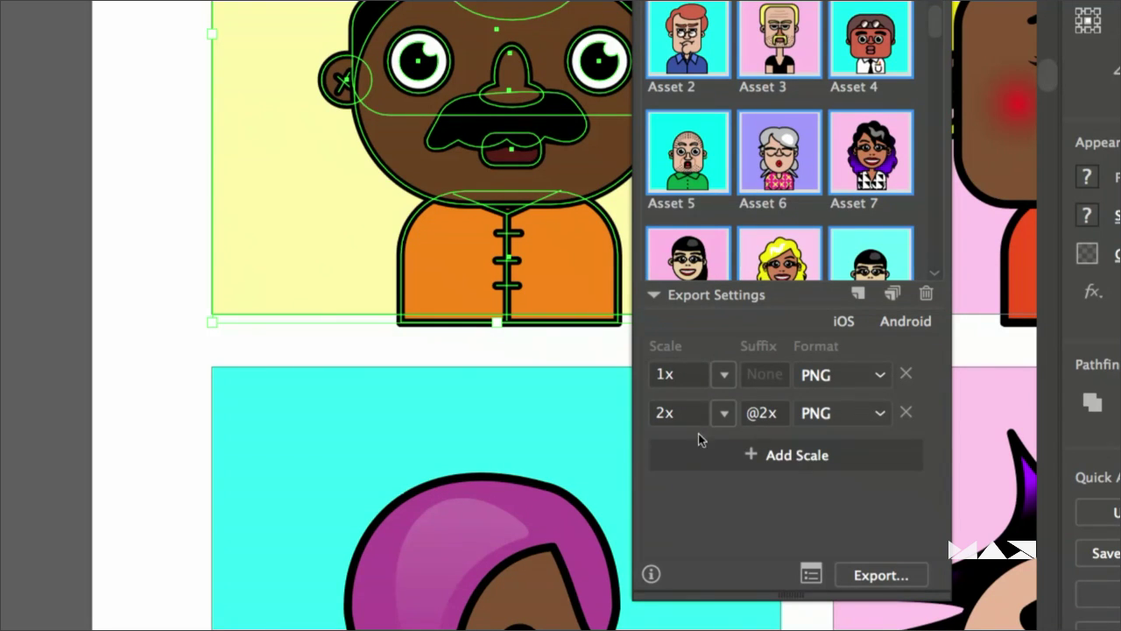
left_click(766, 464)
left_click(723, 452)
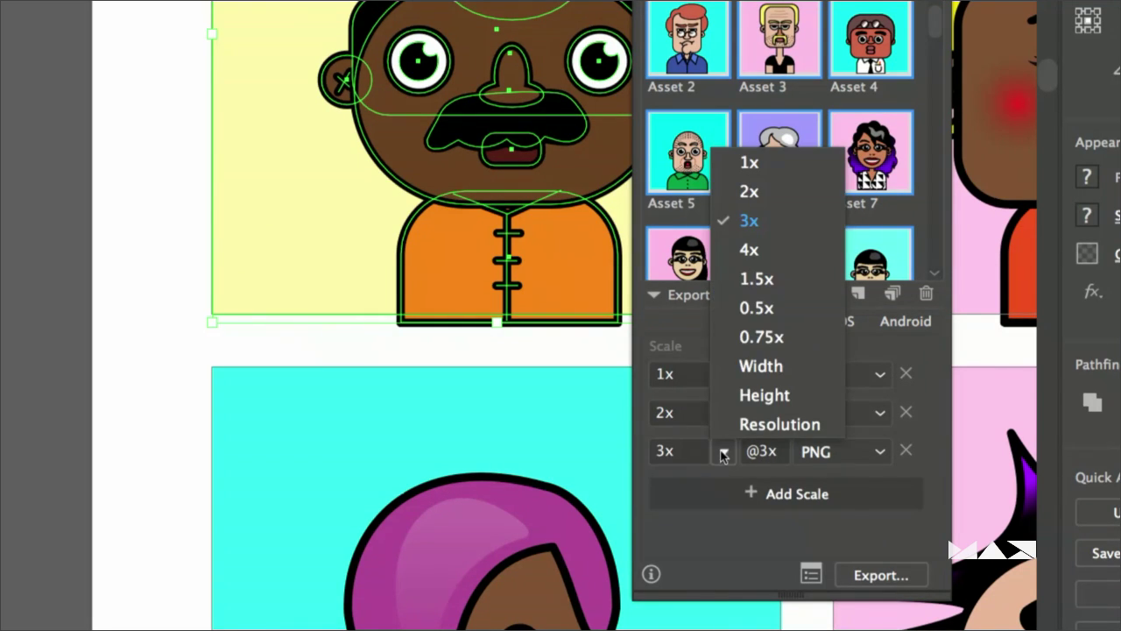
left_click(876, 453)
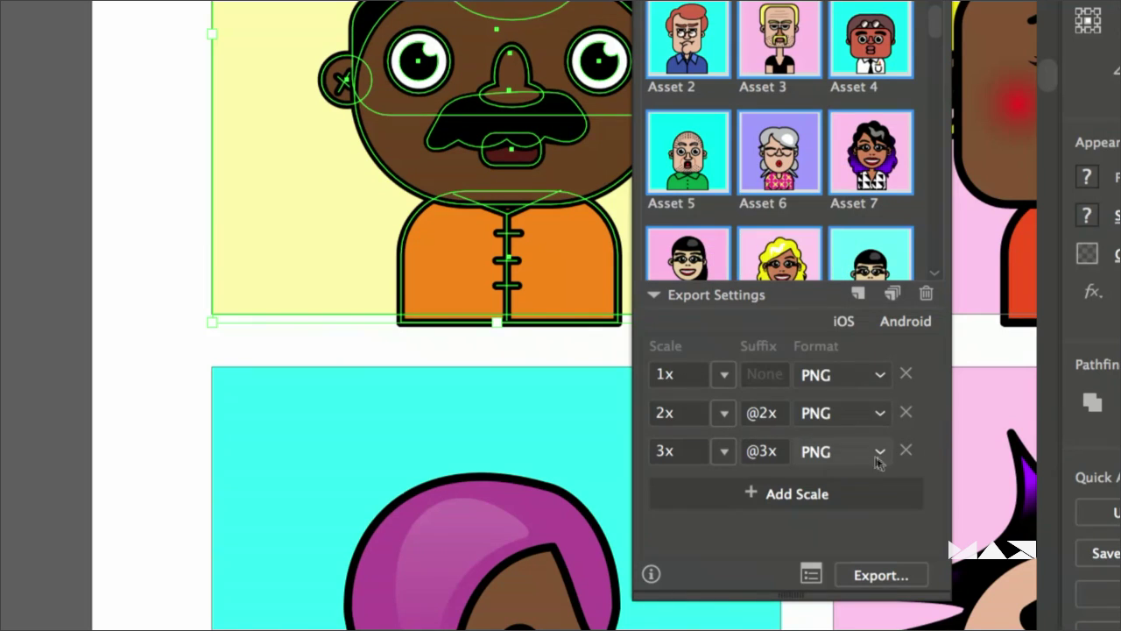
left_click(878, 451)
left_click(857, 399)
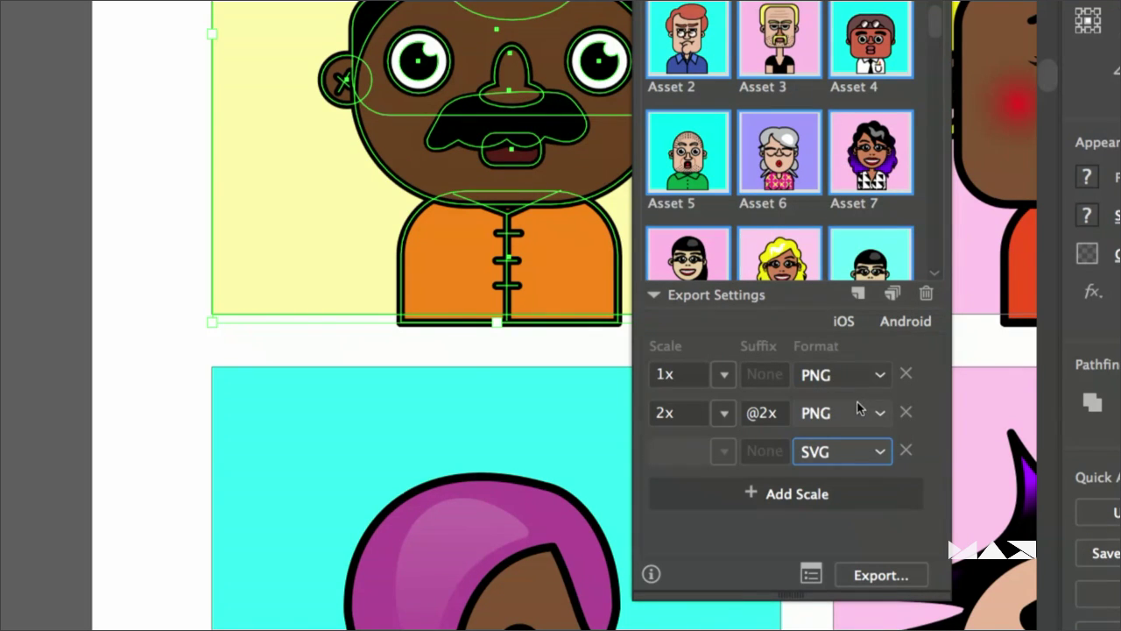
left_click(906, 374)
left_click(906, 374)
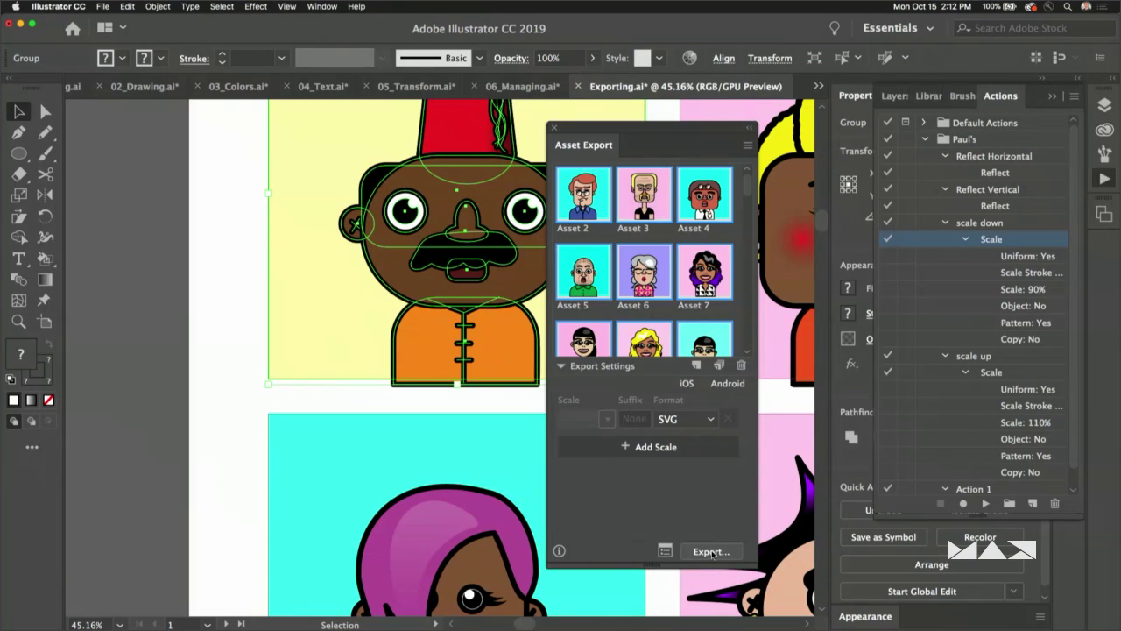
- Export the selected assets as SVG to the Desktop and stop the export while it is running
left_click(711, 552)
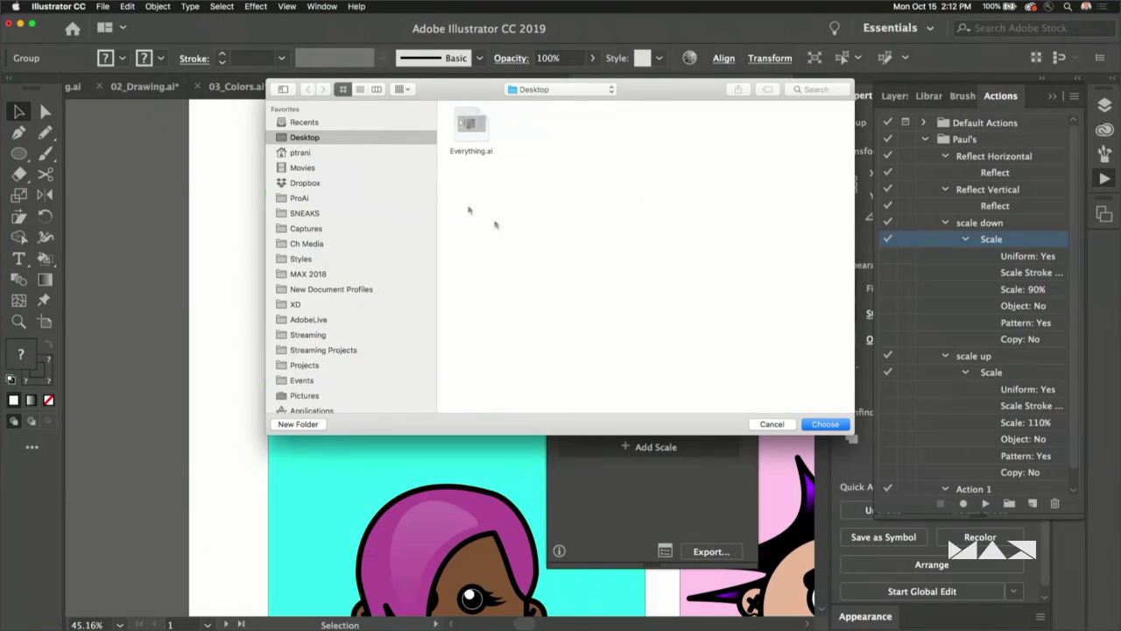
left_click(825, 424)
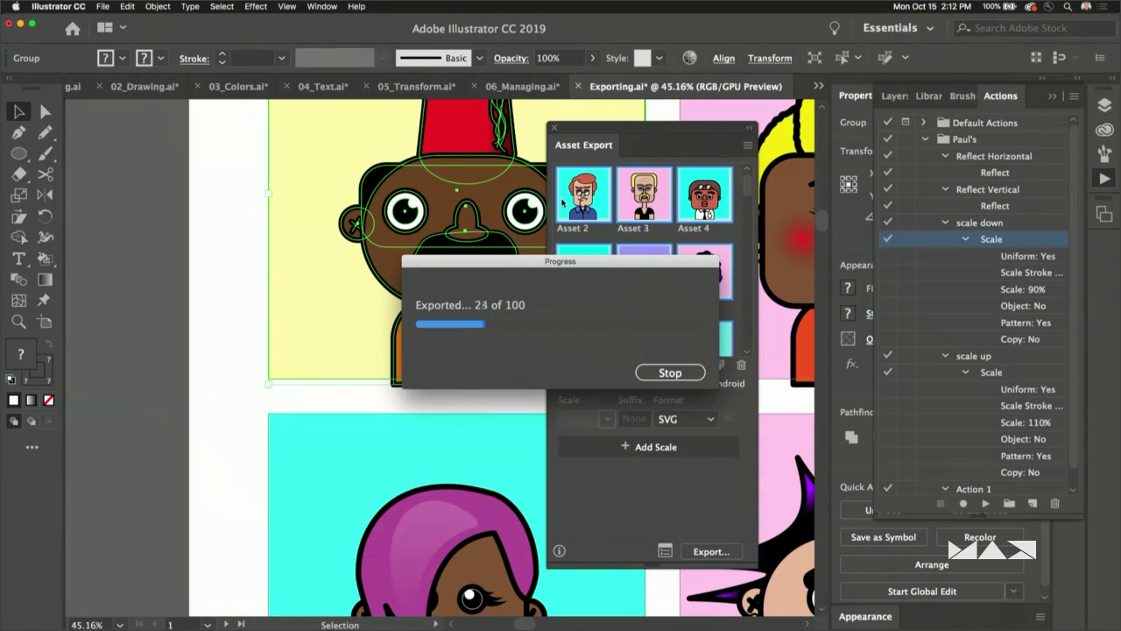
mouse_move(470, 626)
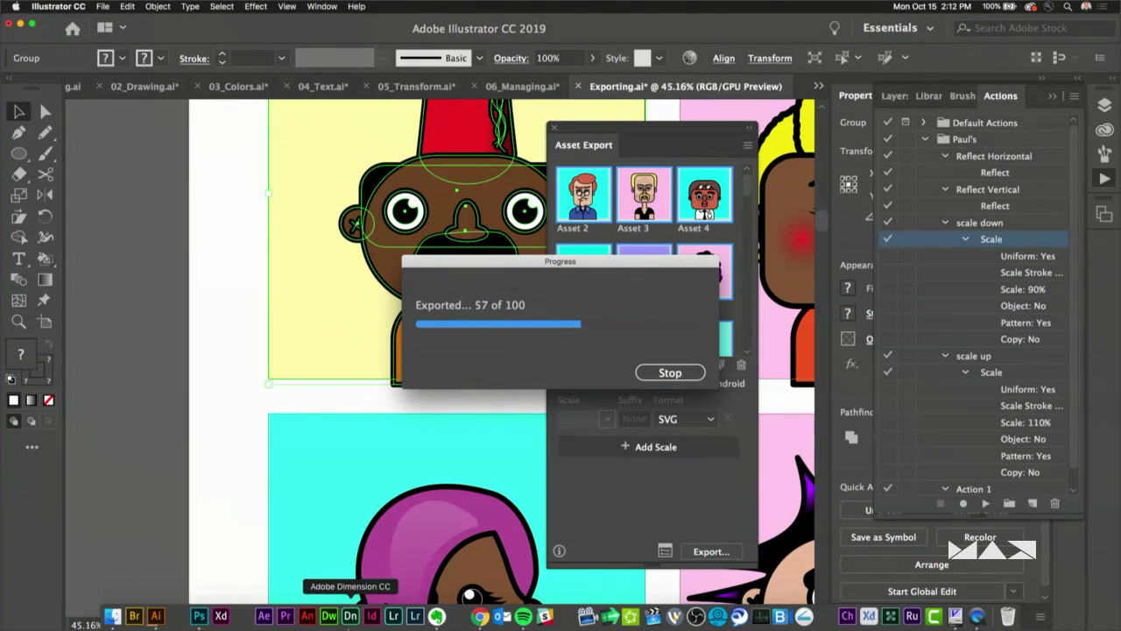
left_click(670, 372)
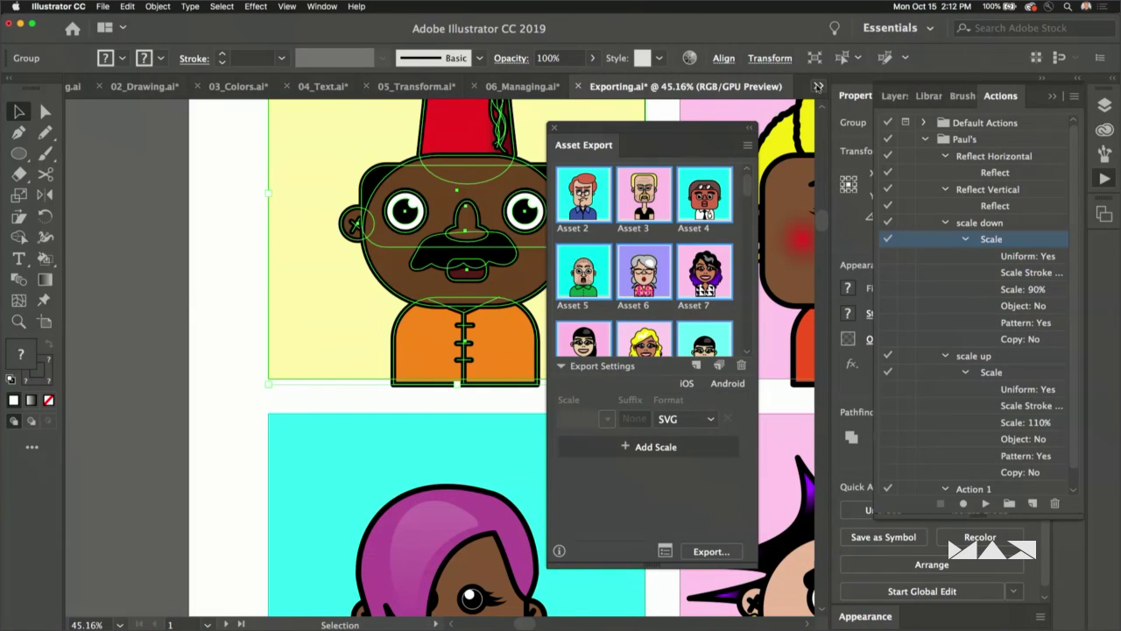
- Switch to the 06_Managing.ai document, collapse the Actions panel group, and close the Asset Export panel
left_click(578, 86)
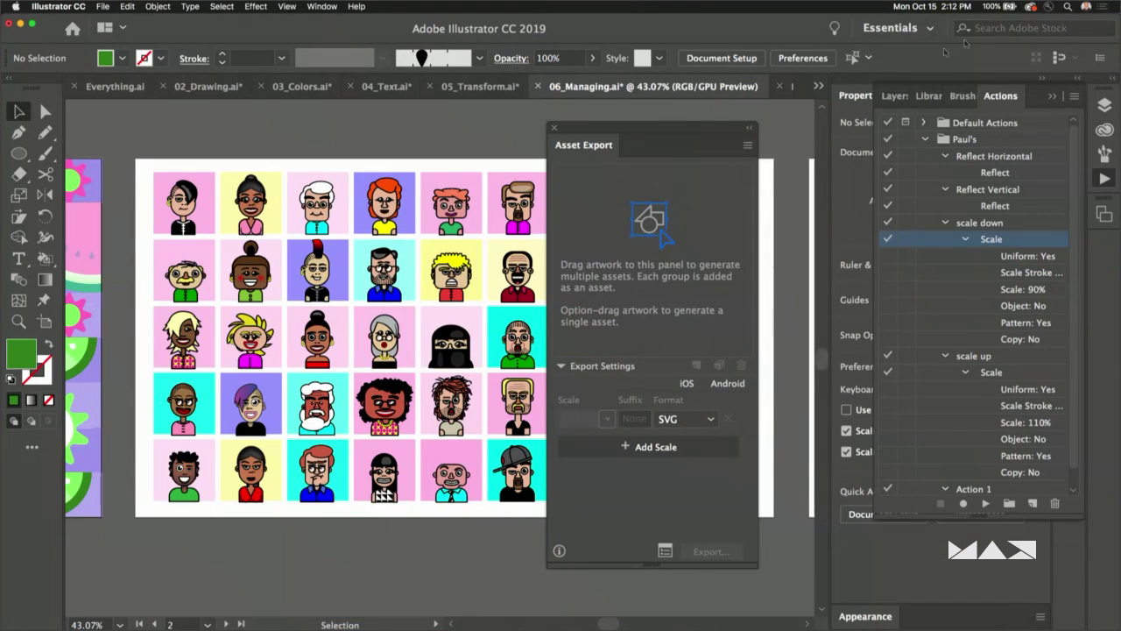
left_click(1052, 95)
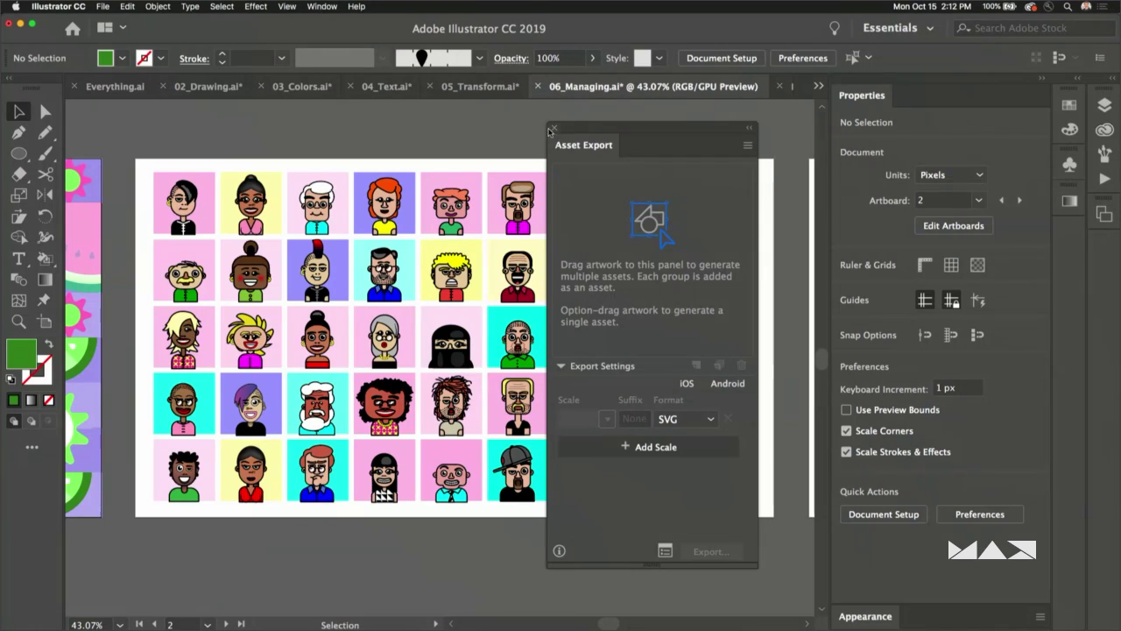
left_click(552, 129)
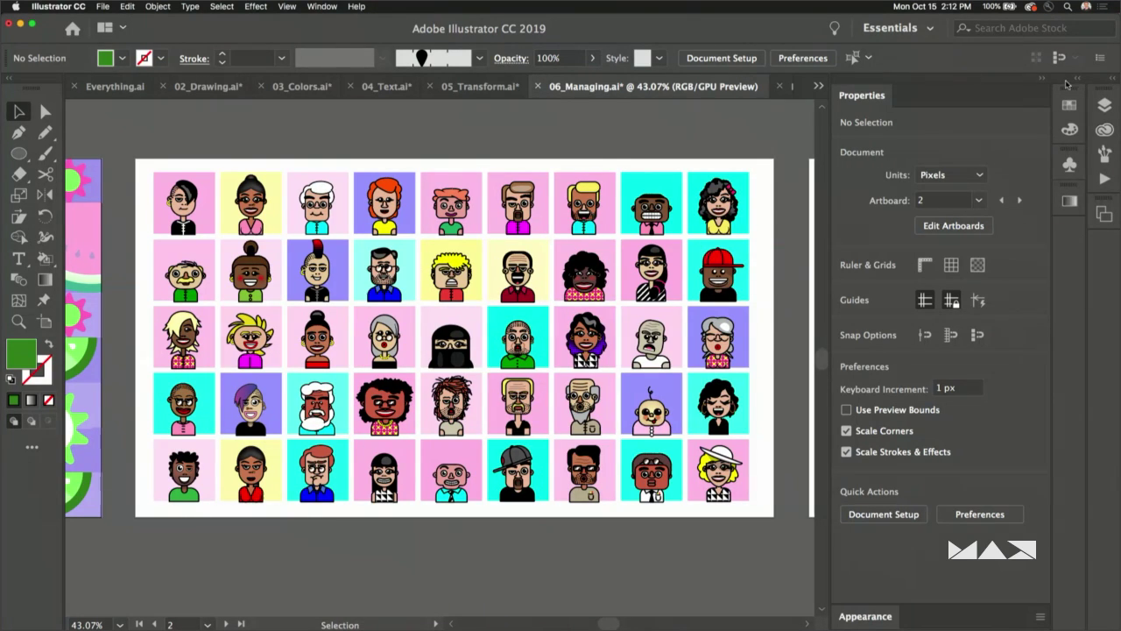
- Expand the panel group holding the Artboards list, collapse Properties, and bring the 3 Artboards/Exporting artboard into view
left_click(1110, 80)
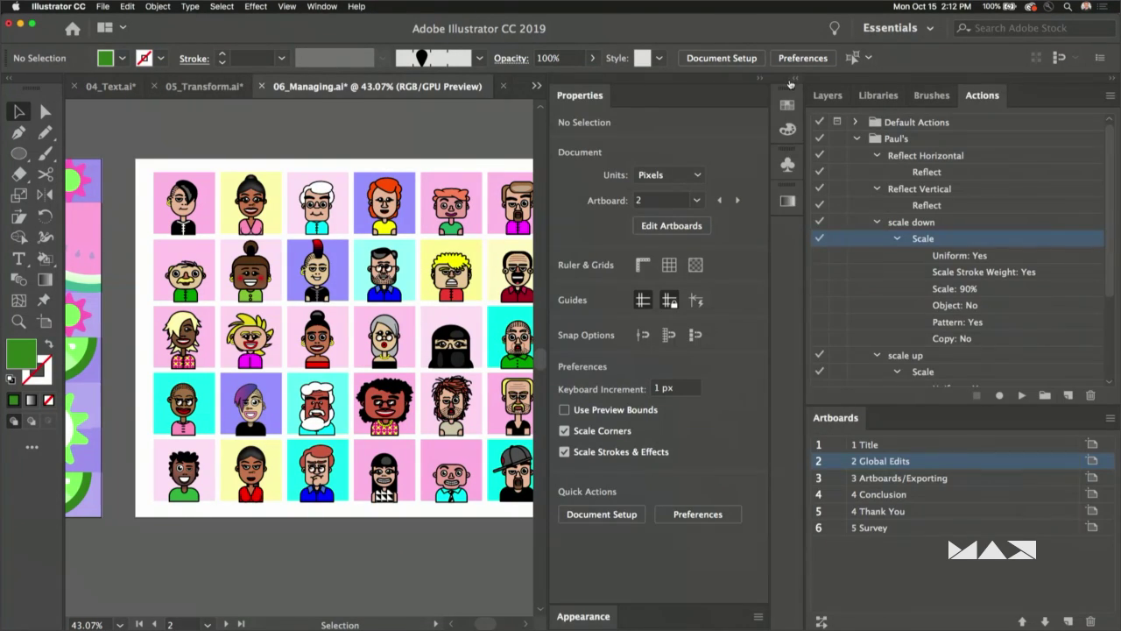
left_click(763, 80)
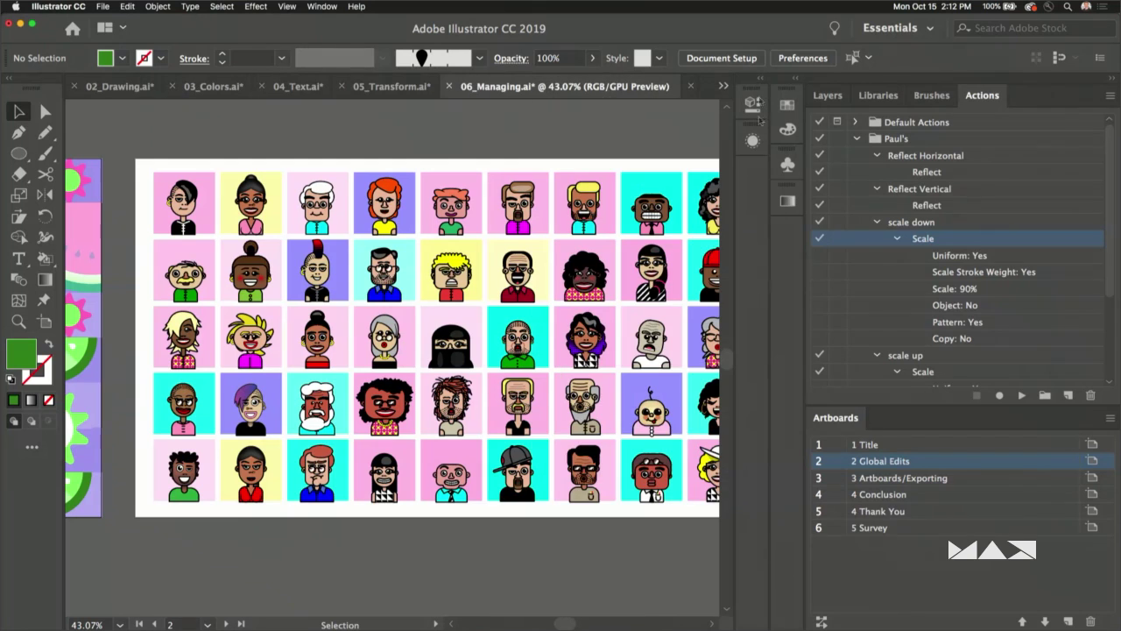
double_click(971, 480)
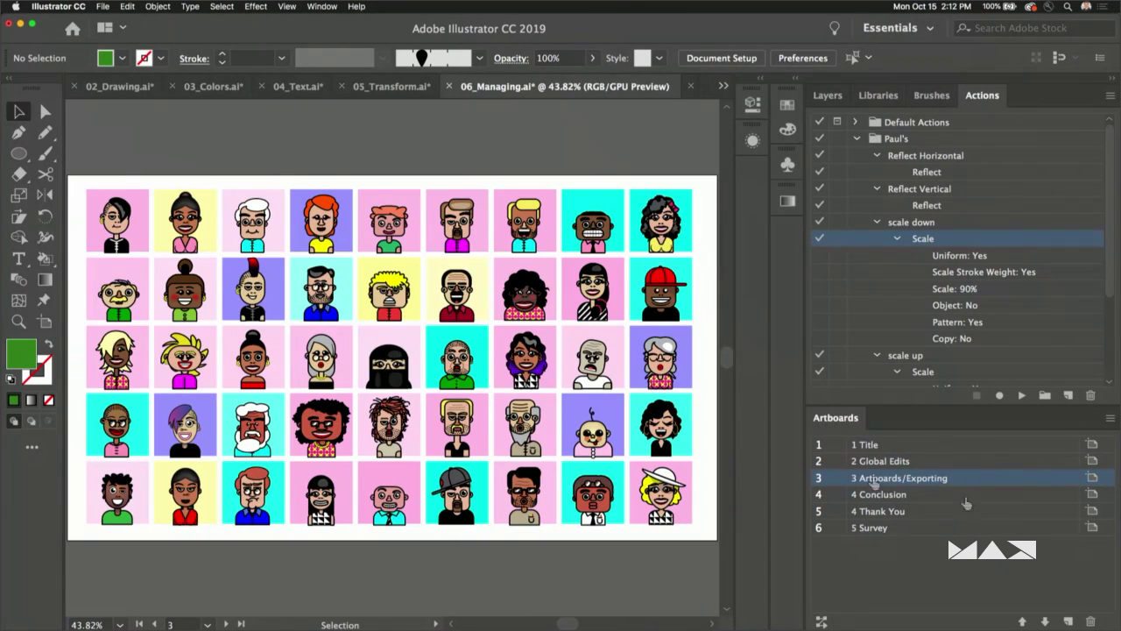
- View the 4 Conclusion artboard and return to the 3 Artboards/Exporting artboard
left_click(103, 6)
left_click(103, 6)
double_click(953, 497)
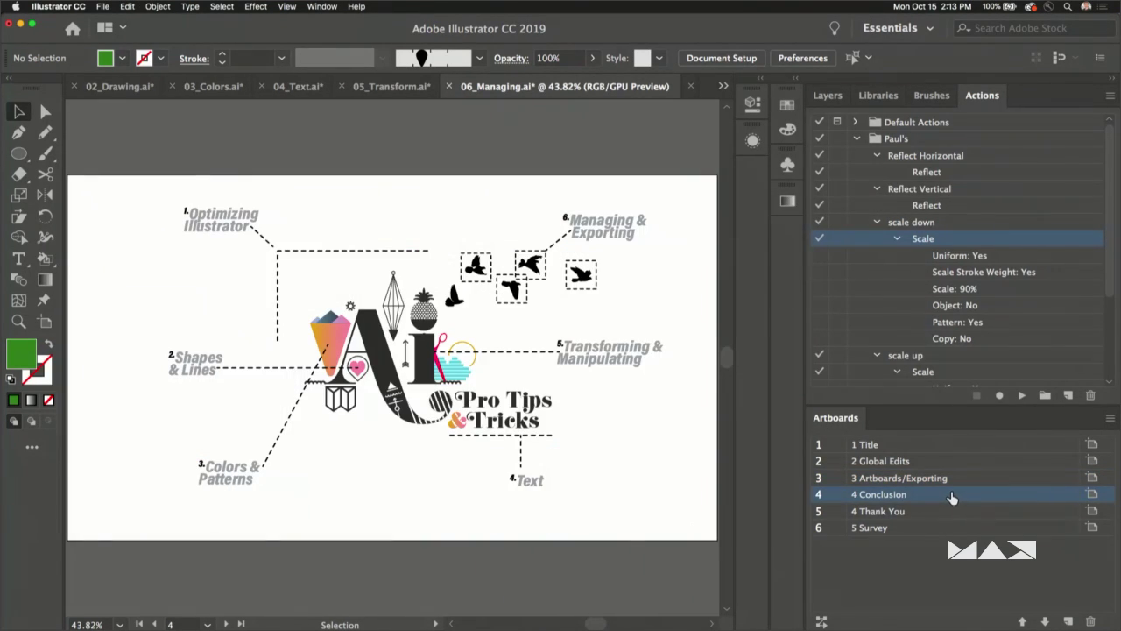
double_click(960, 480)
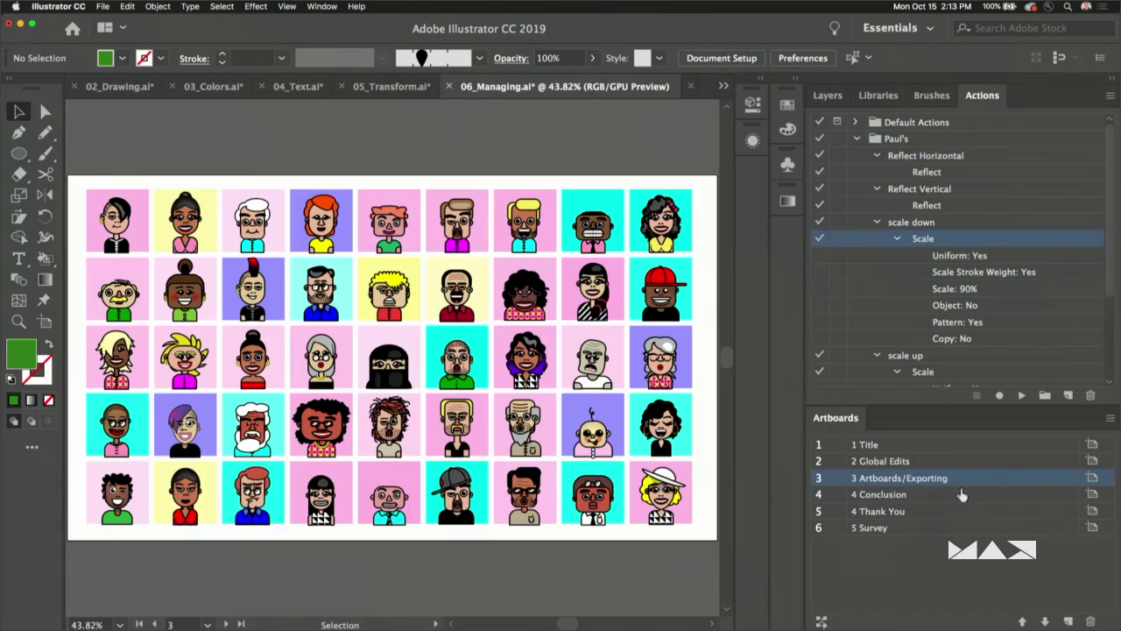
- Go past the 4 Conclusion artboard to the 4 Thank You artboard and present it full screen
left_click(955, 498)
double_click(952, 496)
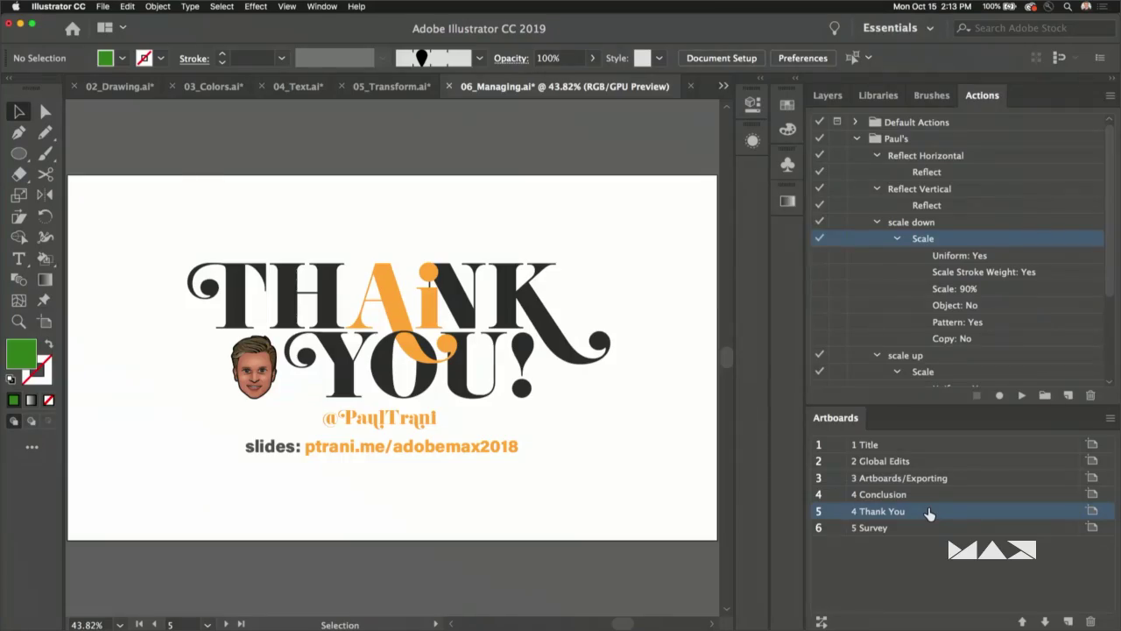
key("shift+f")
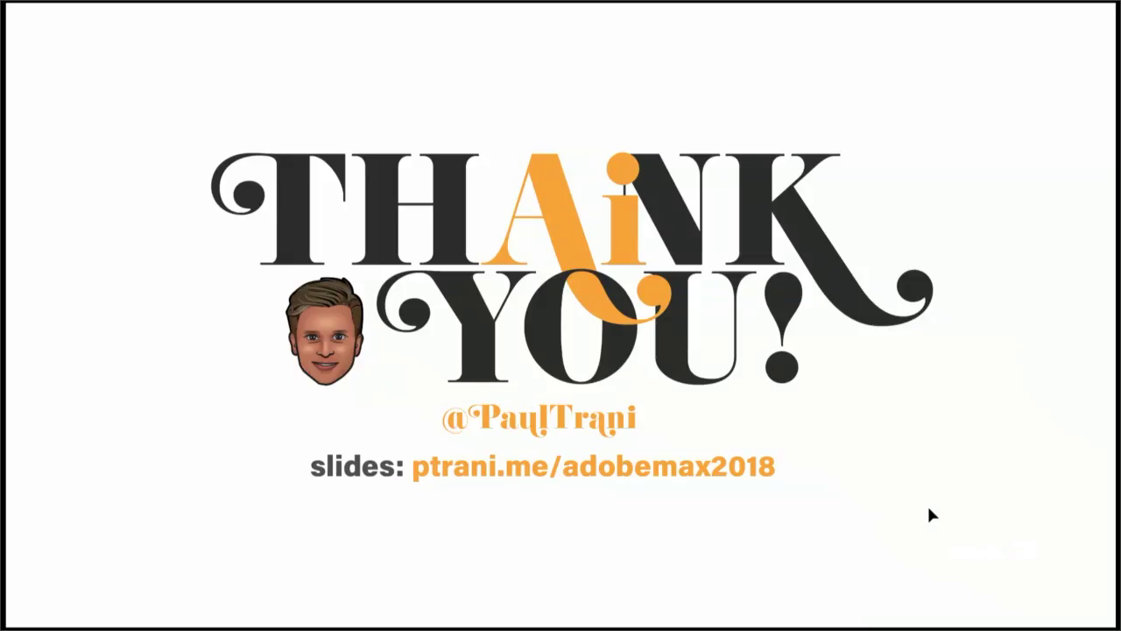